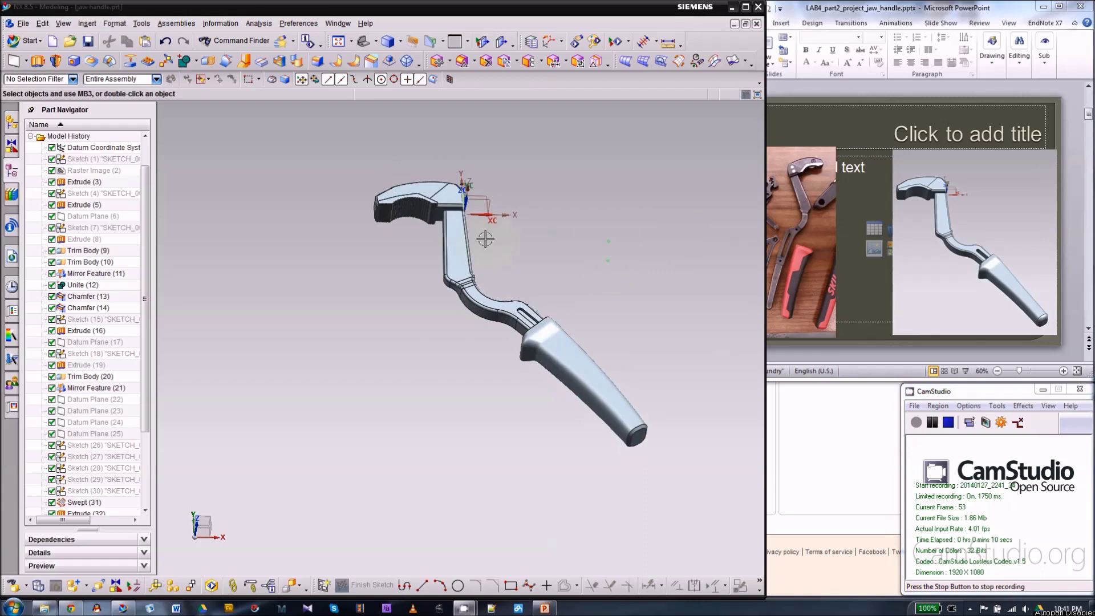
- Review the Major Steps slide in PowerPoint against the finished jaw handle model in NX
click(851, 189)
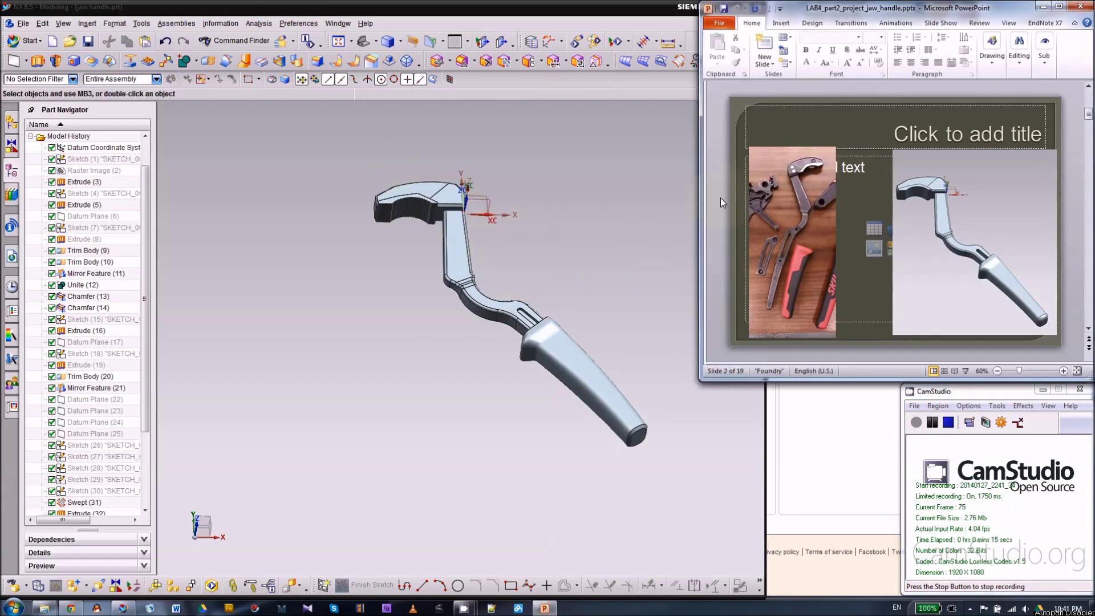
scroll(721, 198, down, 1)
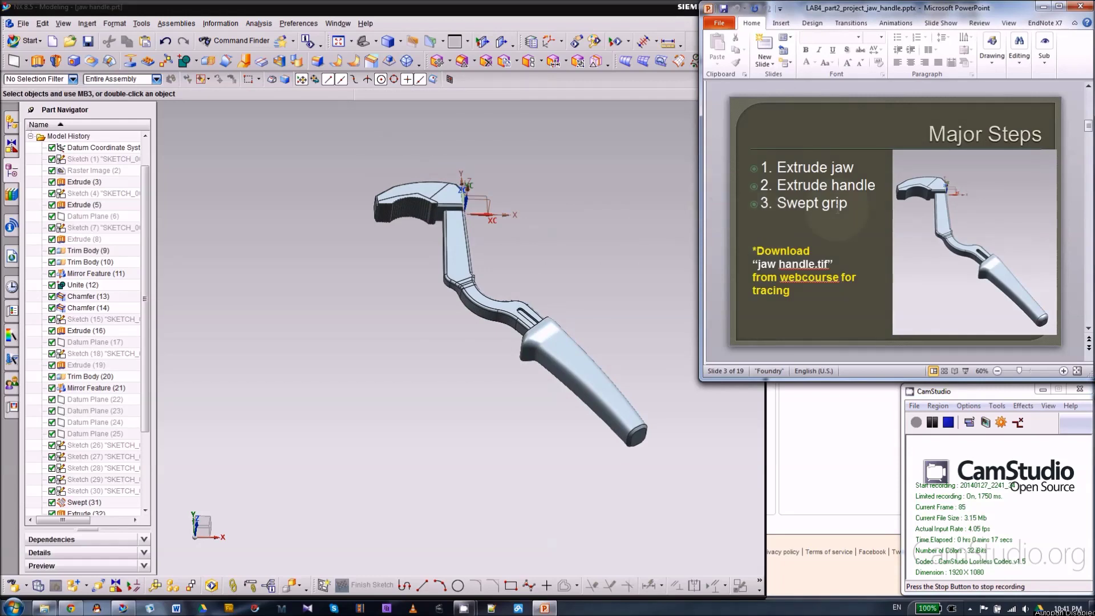
click(598, 274)
middle_drag(606, 268, 577, 200)
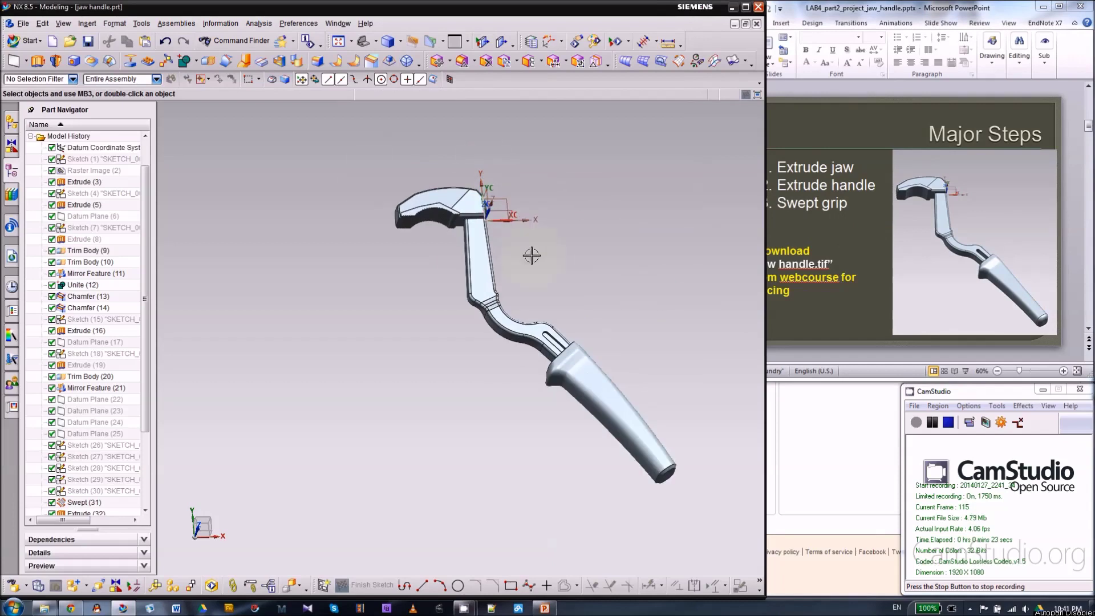
scroll(386, 188, up, 2)
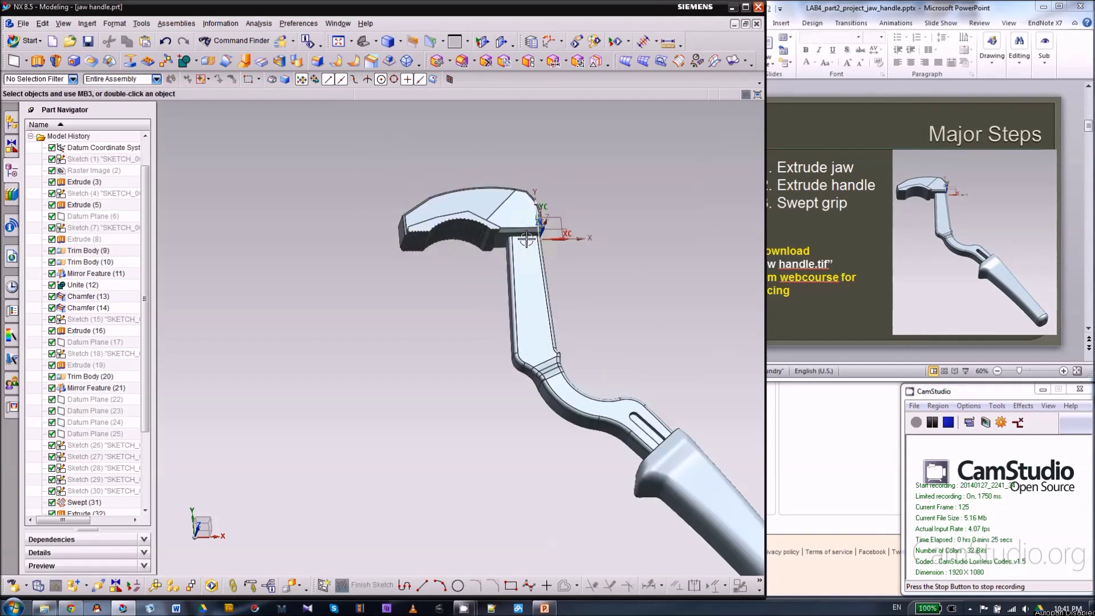
scroll(371, 189, down, 2)
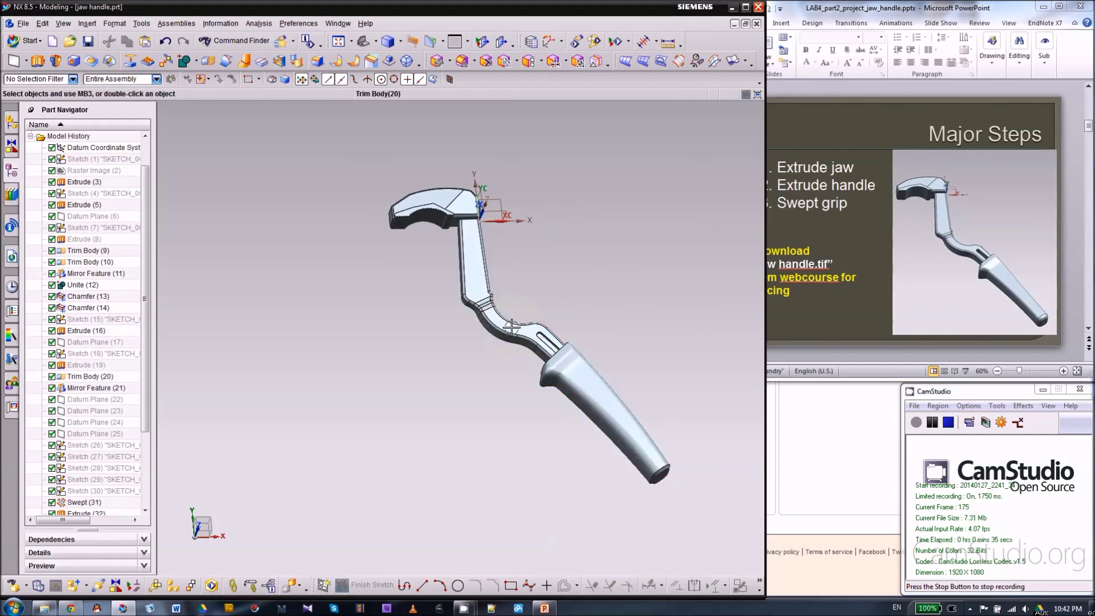
click(851, 233)
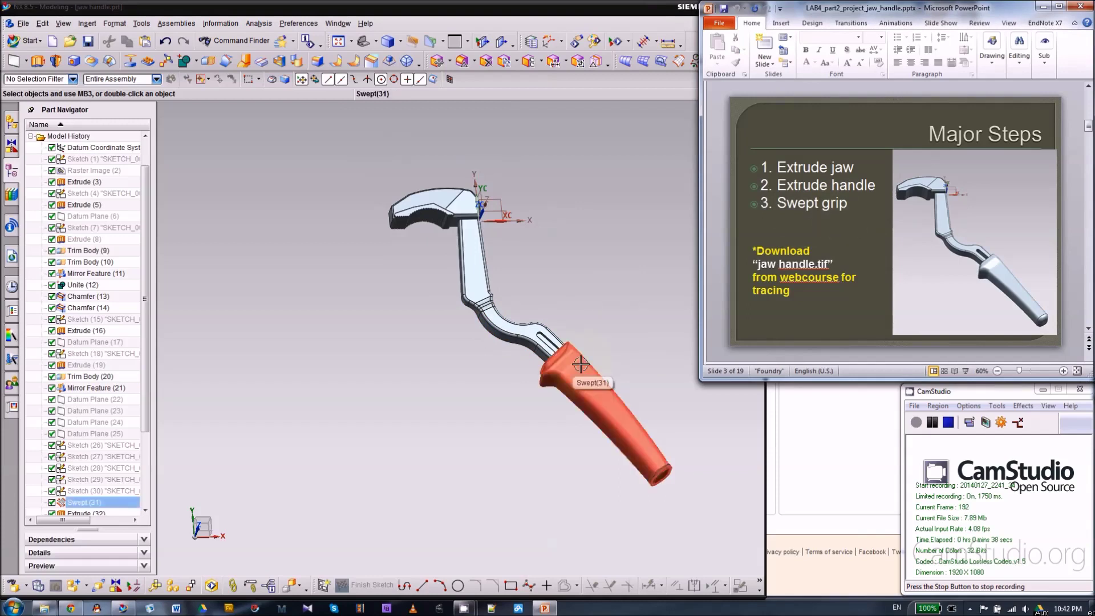
double_click(799, 203)
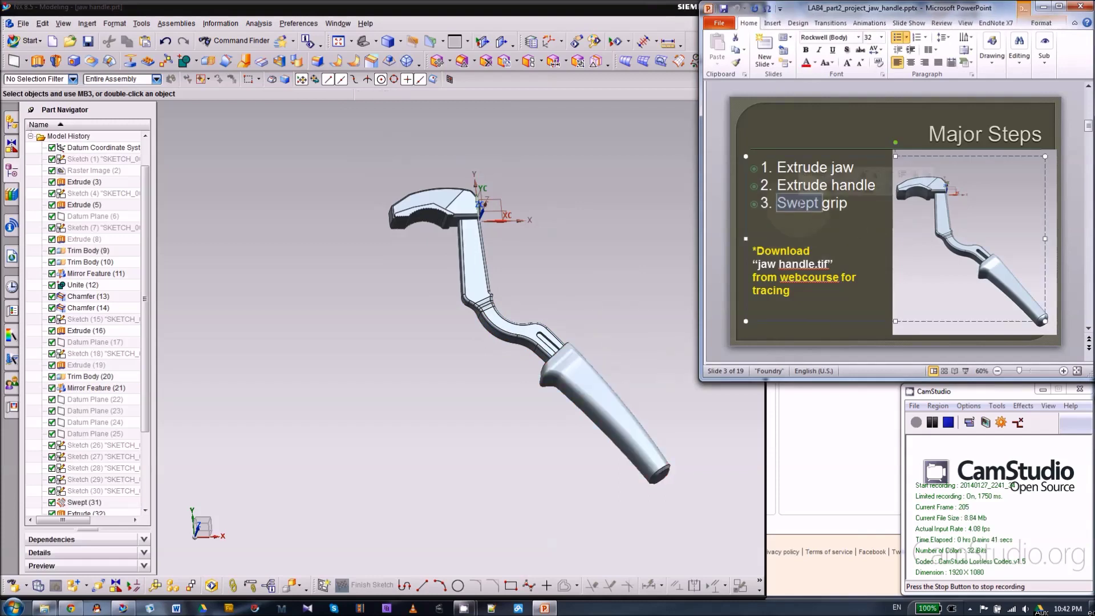
click(721, 222)
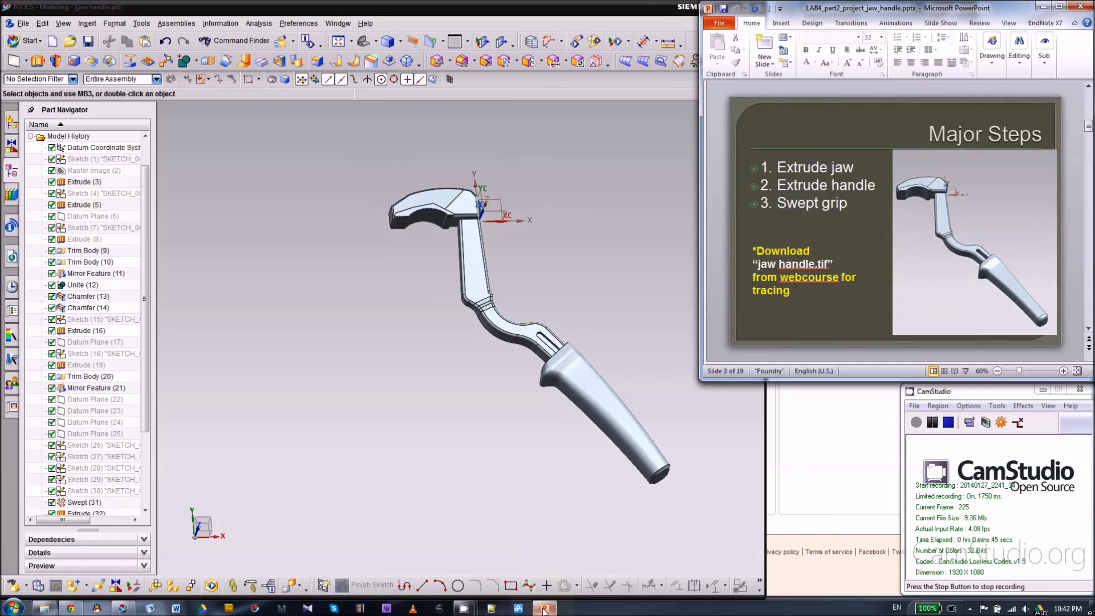
- Switch to the browser and locate jaw handle.tif in the course's Lab Handouts, returning to NX
click(74, 609)
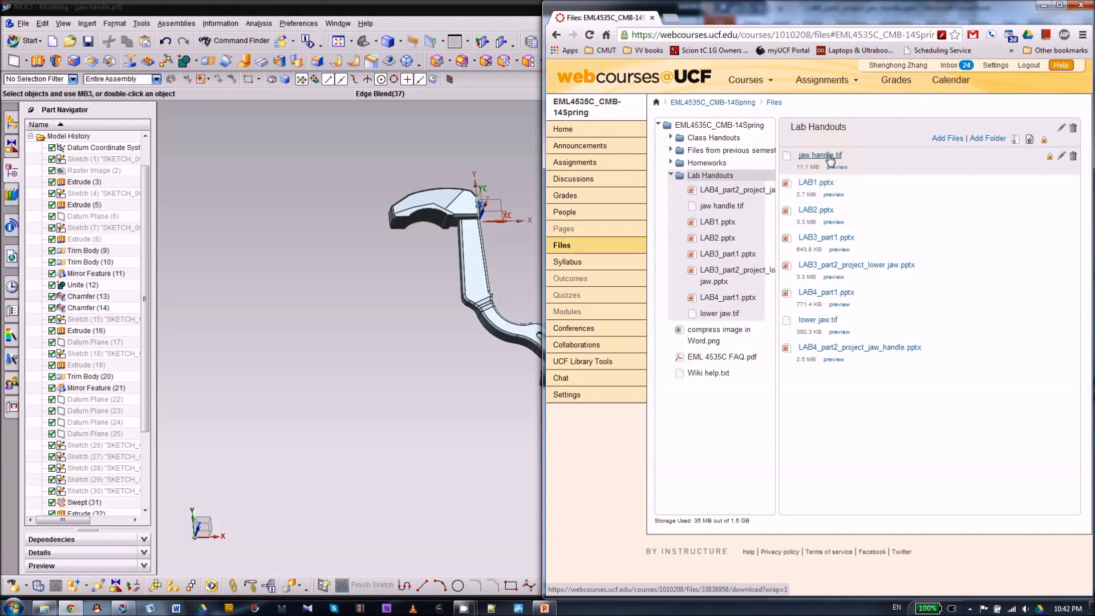
click(535, 10)
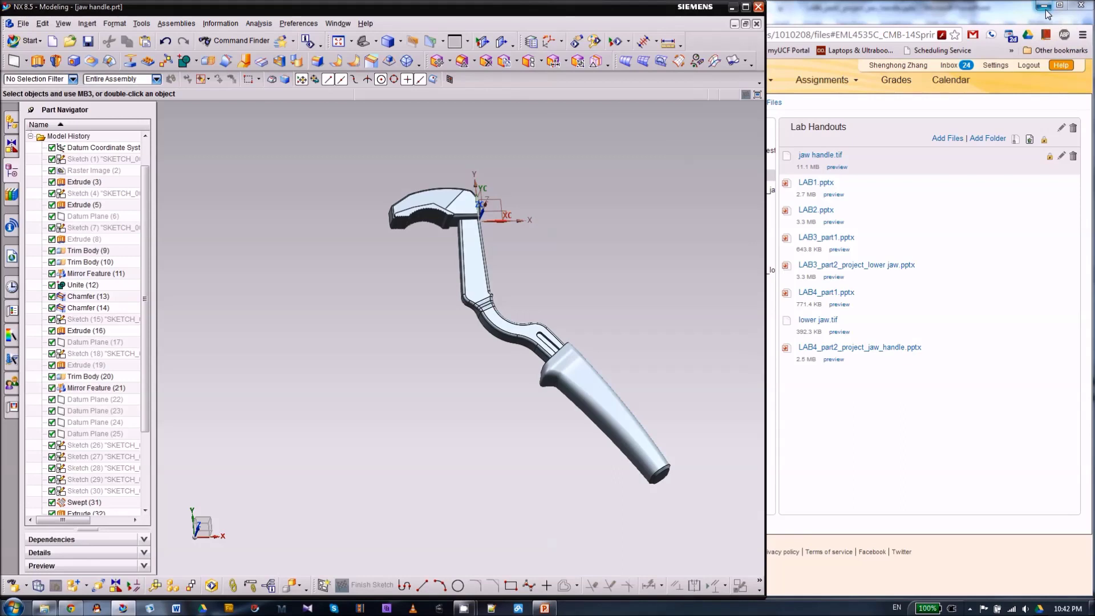
- Examine the finished jaw handle model's jaw, handle and grip from the front and from tilted views
scroll(416, 181, up, 5)
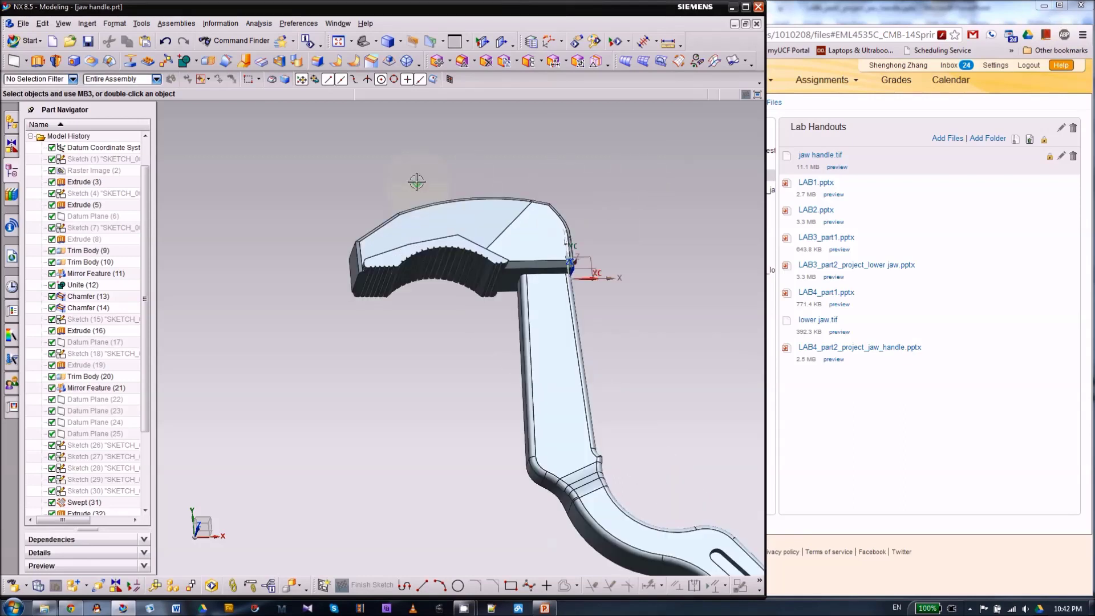
middle_drag(460, 174, 461, 184)
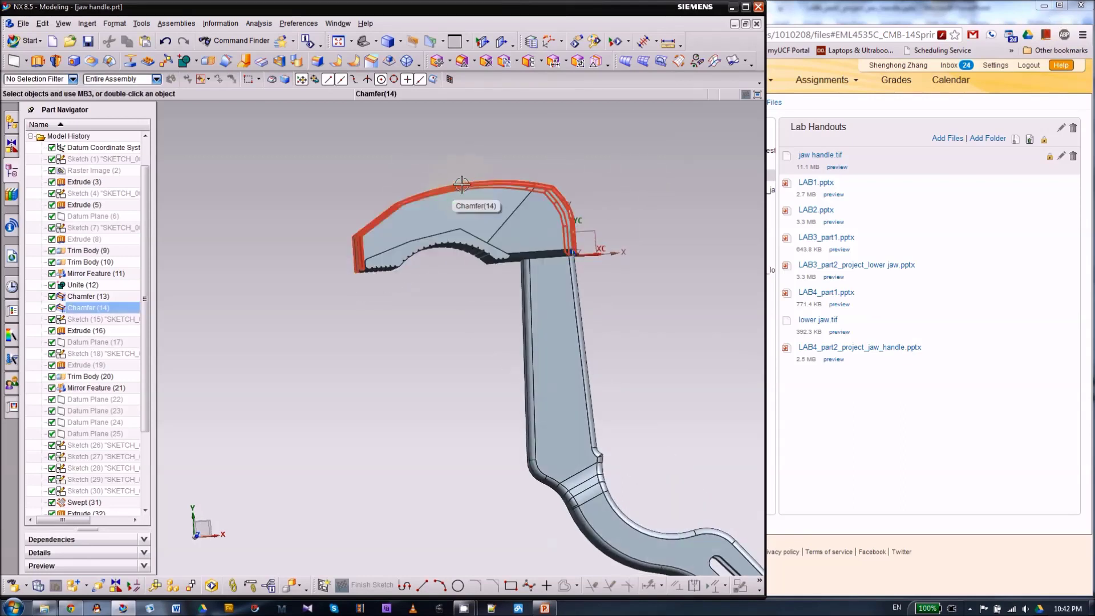
key(F8)
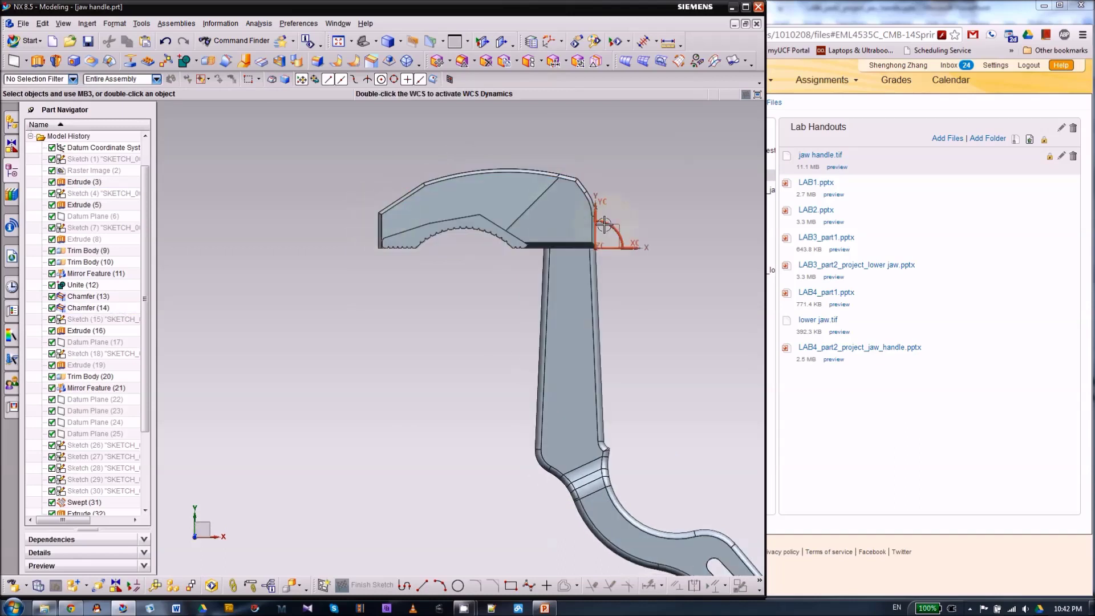
scroll(425, 199, down, 5)
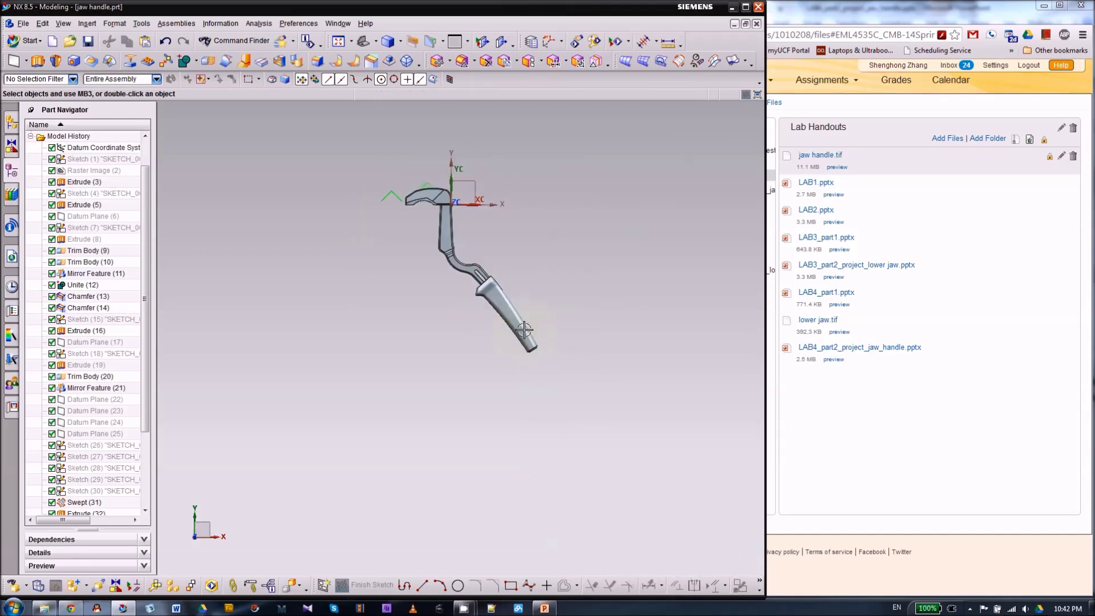
scroll(393, 171, up, 3)
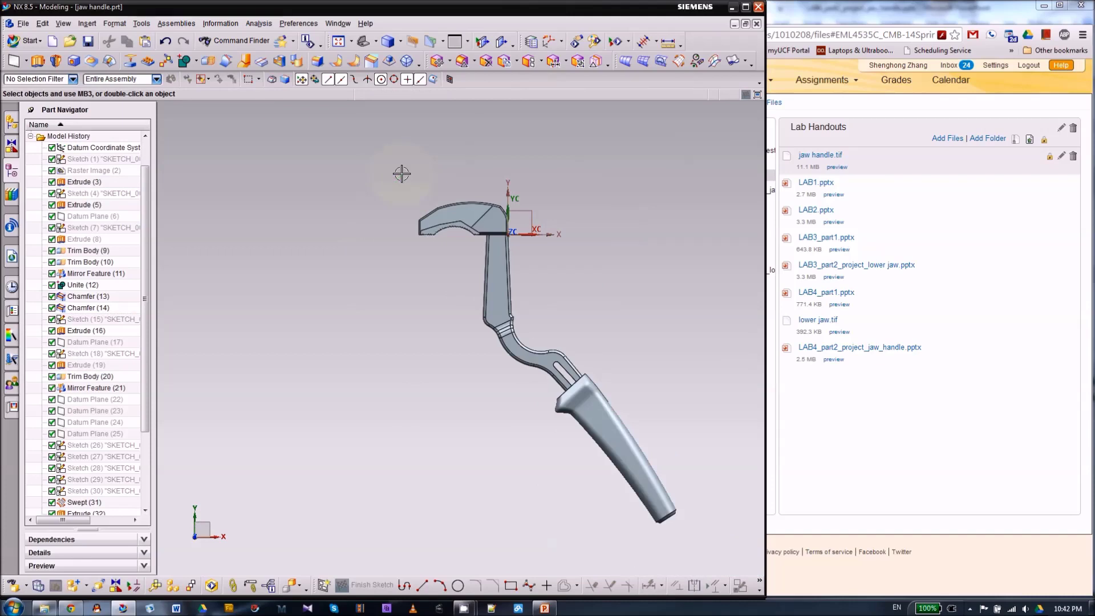
middle_drag(406, 186, 407, 161)
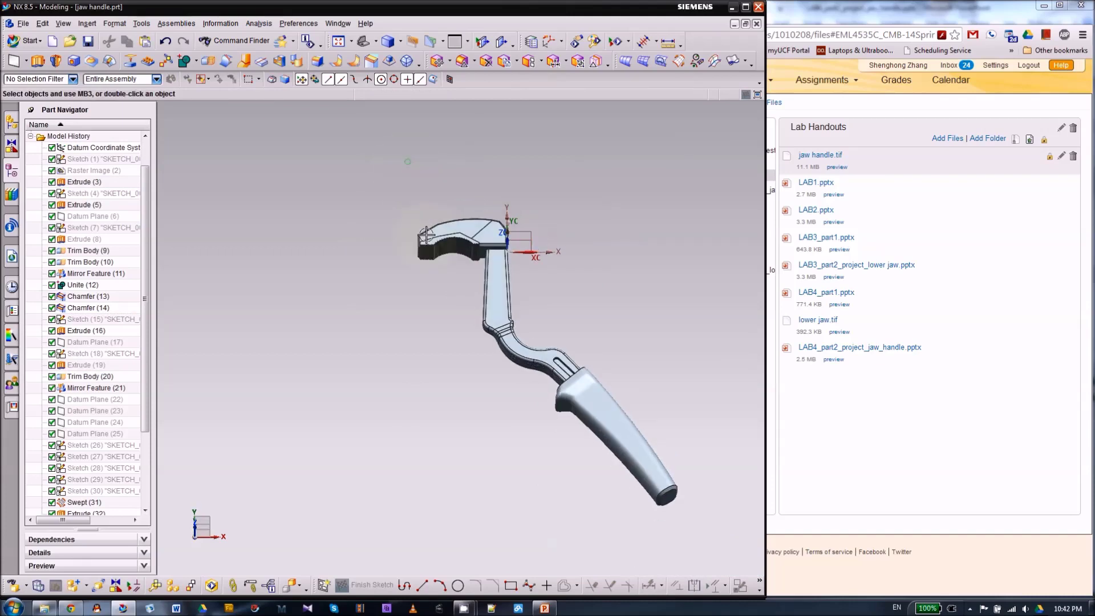
scroll(470, 286, up, 1)
scroll(443, 244, down, 1)
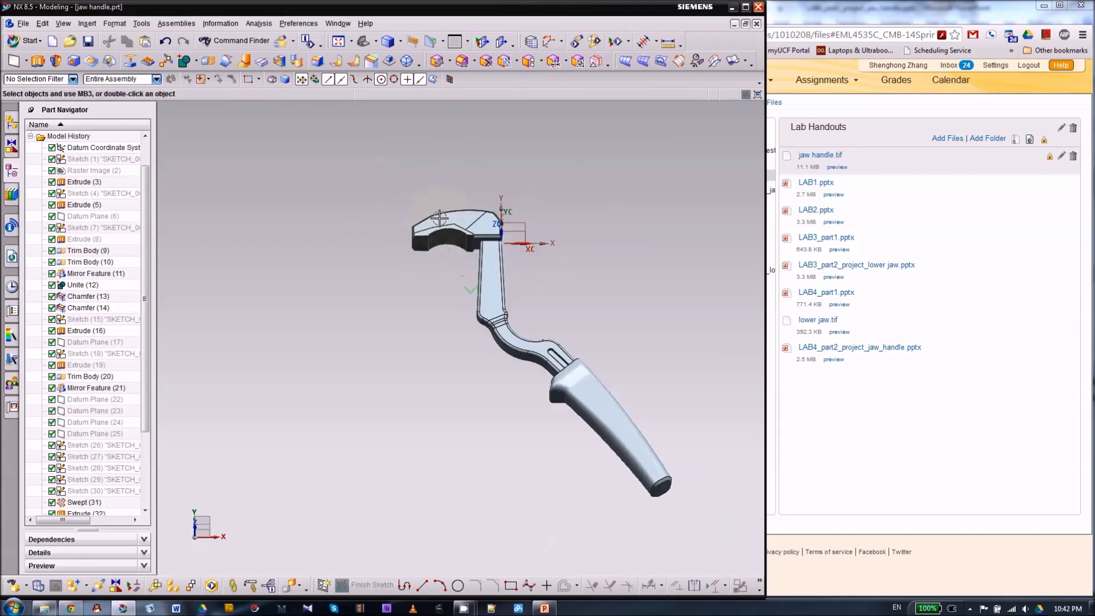
scroll(459, 278, up, 2)
scroll(453, 226, down, 2)
shift+middle_drag(560, 276, 558, 269)
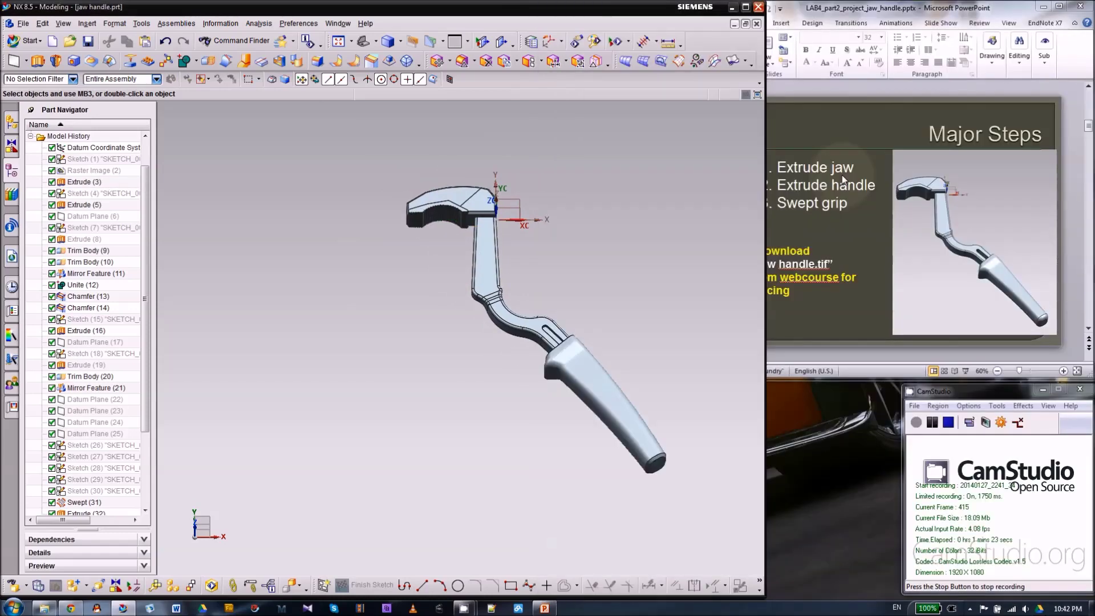
- Switch to PowerPoint and read the "Major Steps: 1. Jaw" slide, returning to NX
click(950, 177)
scroll(1041, 178, down, 1)
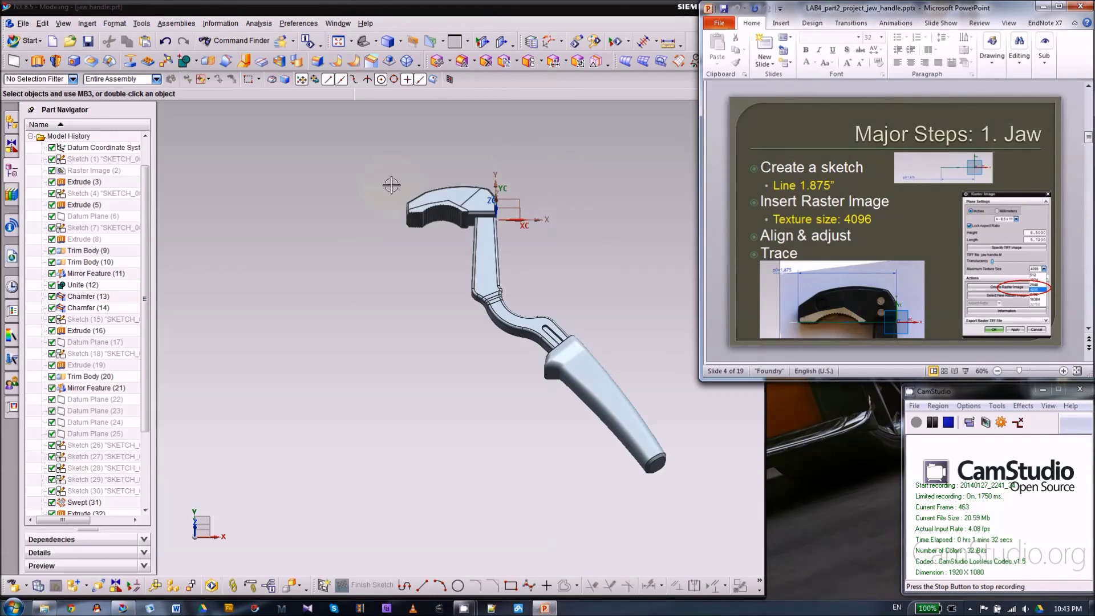
click(625, 32)
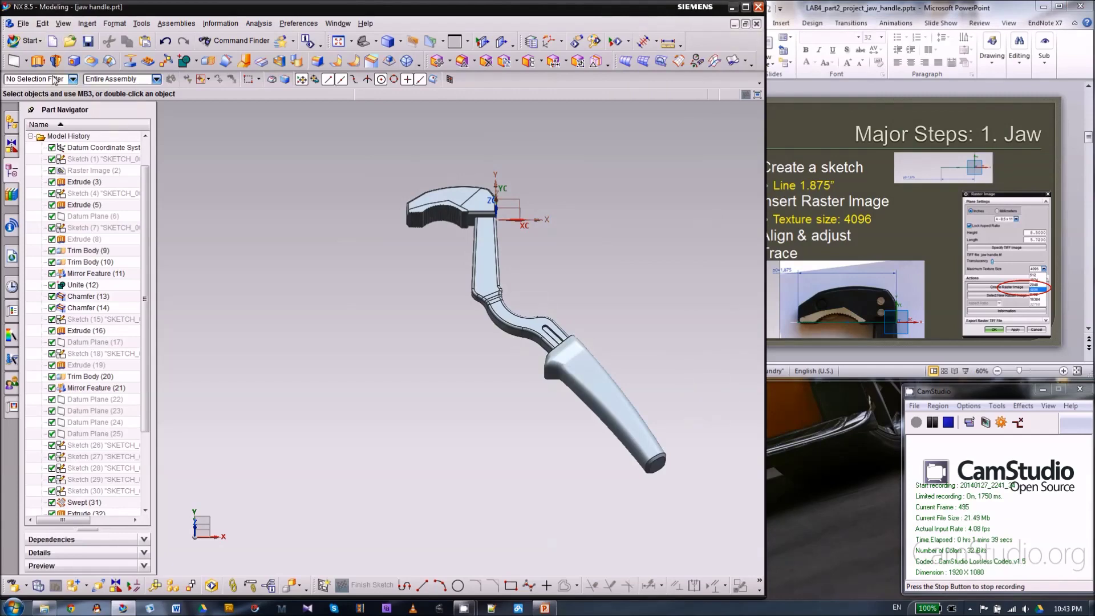
- Start a new part from the Model template in inches, with the Desktop as its folder
click(23, 23)
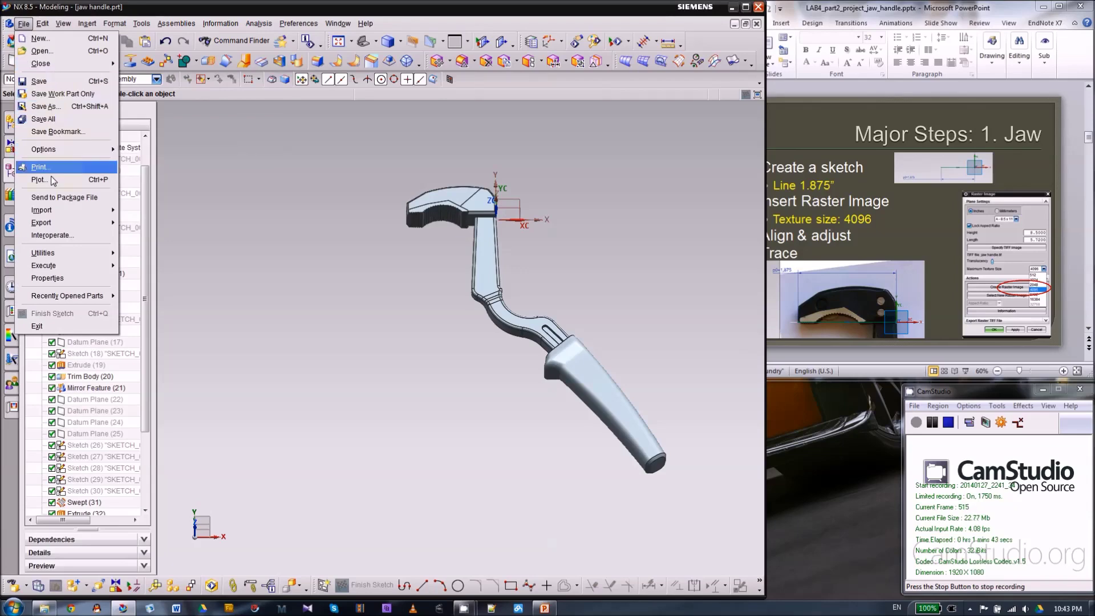
click(39, 38)
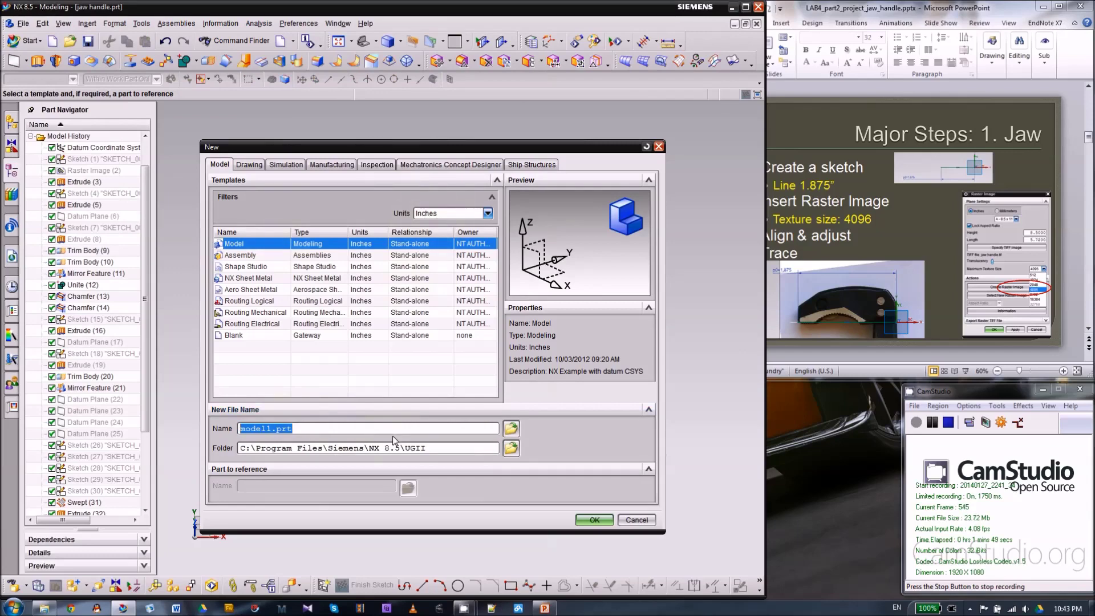
click(511, 448)
click(542, 348)
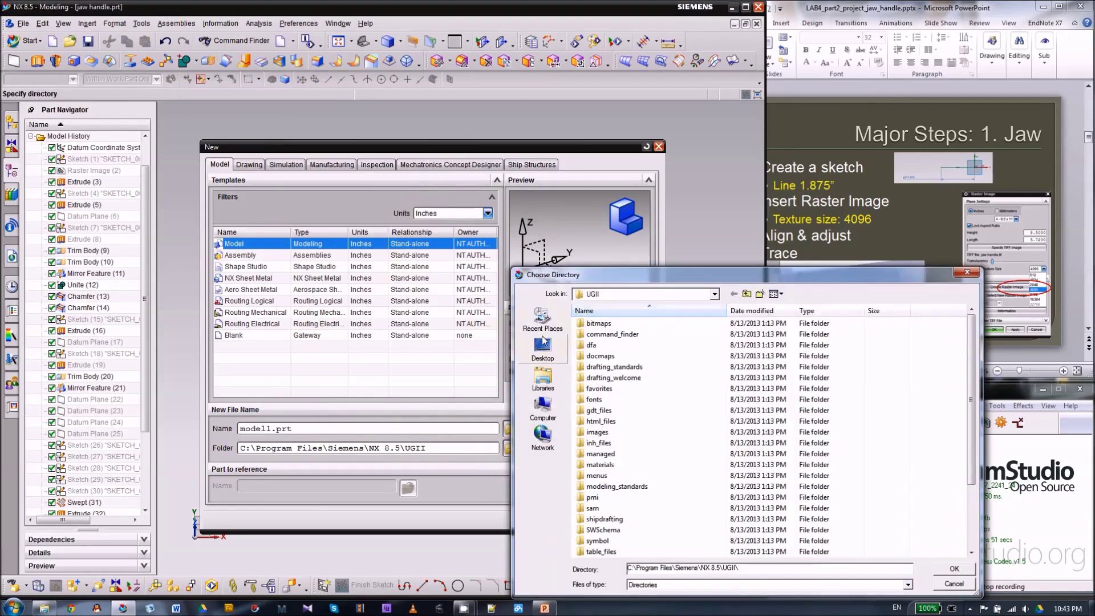
click(953, 570)
- Name the new part file jaw handle.prt and try to create it
click(329, 428)
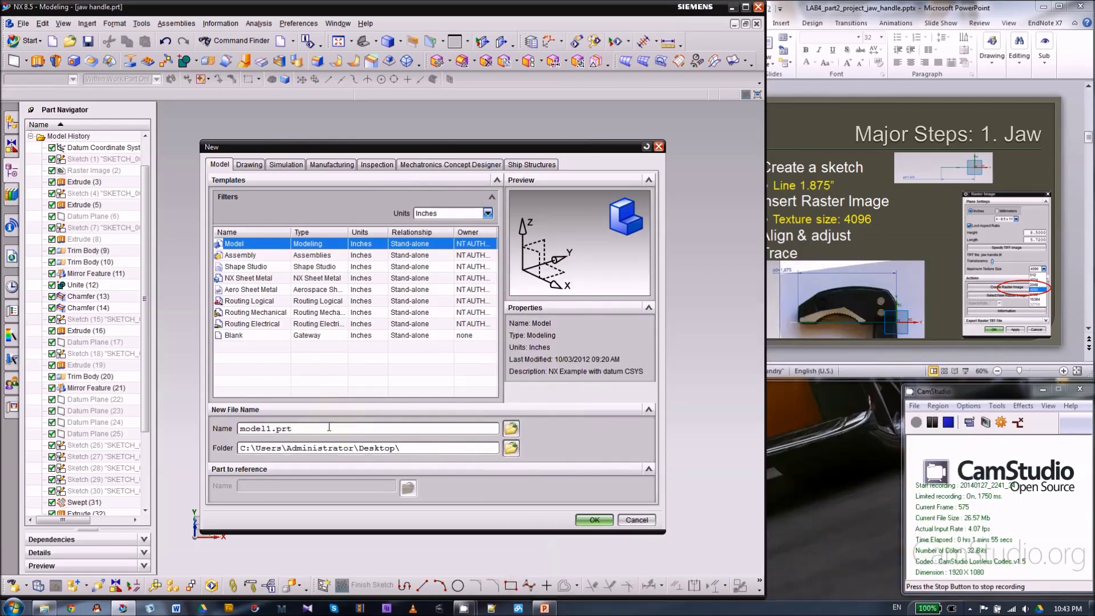
key(BackSpace)
key(BackSpace)
key(BackSpace)
key(BackSpace)
key(BackSpace)
key(BackSpace)
key(BackSpace)
key(Return)
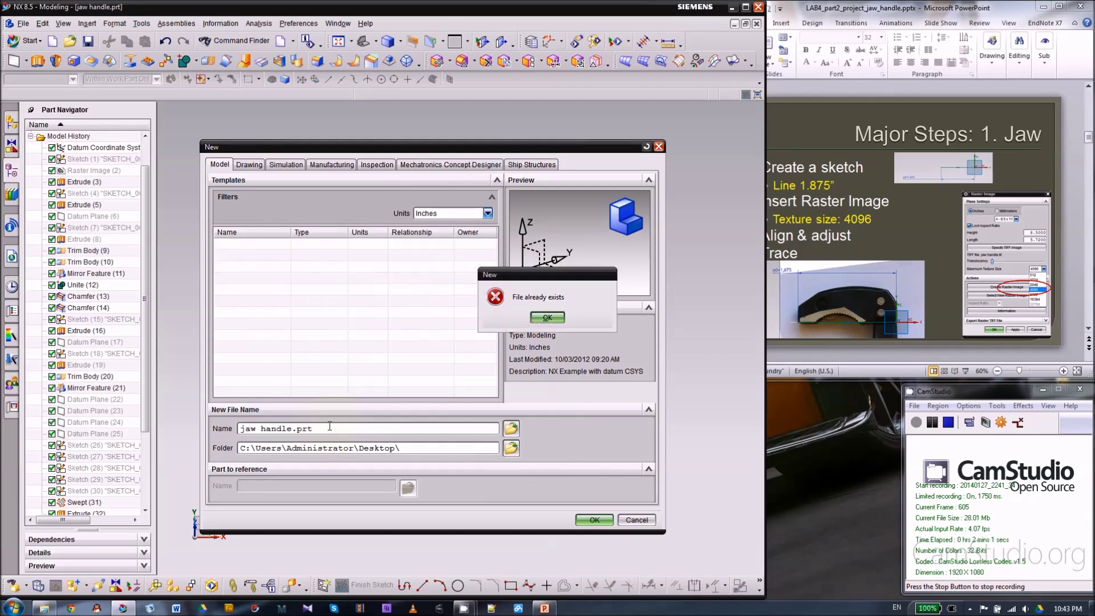
- Change the new file's name to jaw_handle.prt and create the part
click(547, 317)
click(261, 428)
key(BackSpace)
text(_)
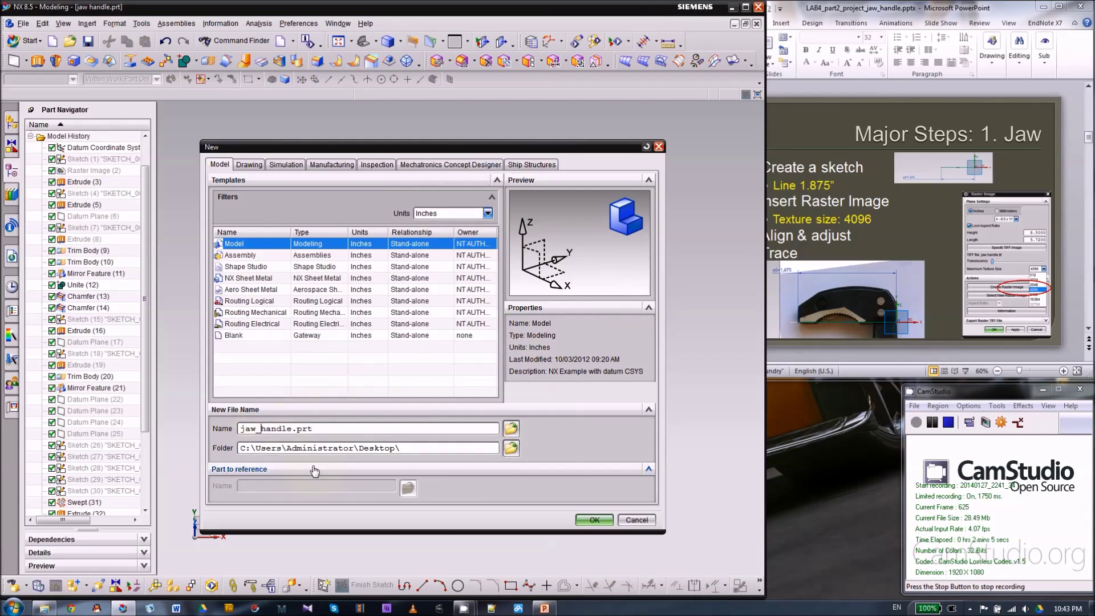
click(594, 520)
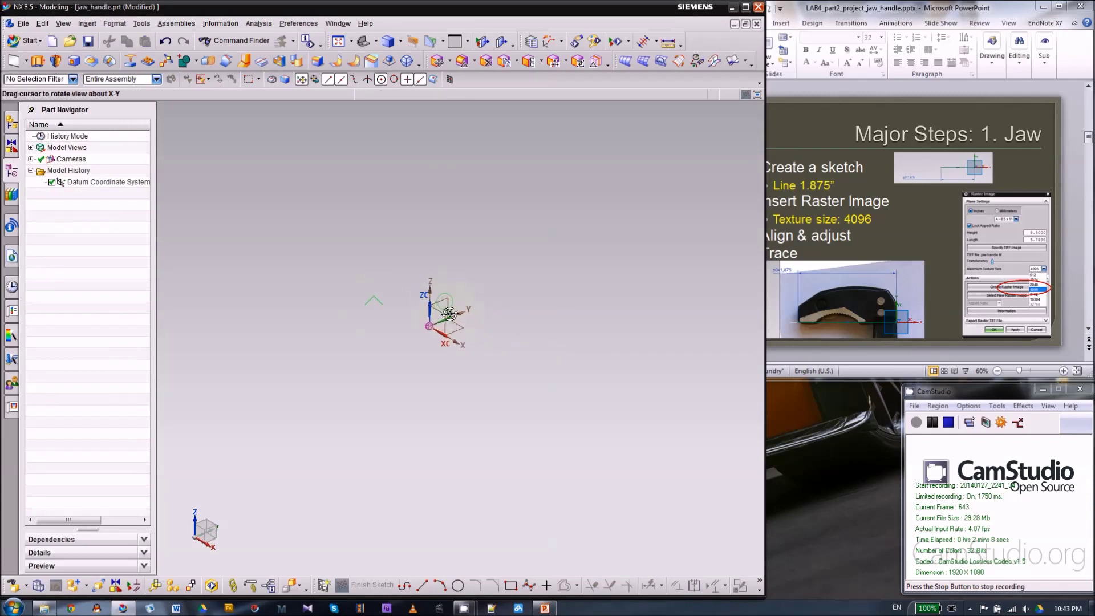
- Set the display to the Graduated Dark Grey Background
click(468, 44)
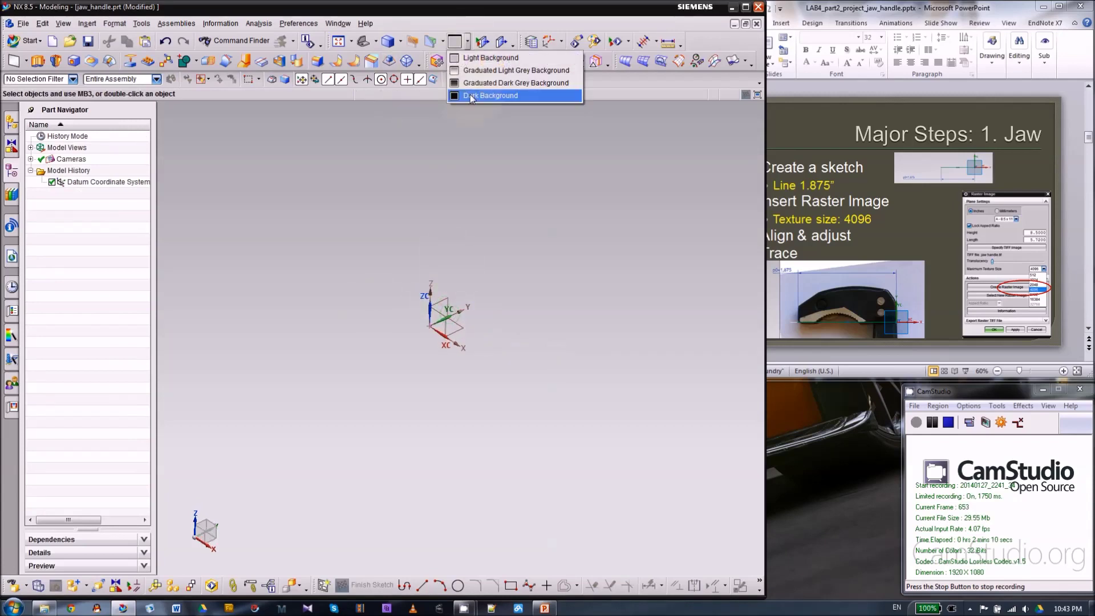
click(476, 81)
scroll(436, 276, up, 2)
shift+middle_drag(384, 356, 393, 315)
- Create a sketch on the XY plane of the datum coordinate system
click(925, 235)
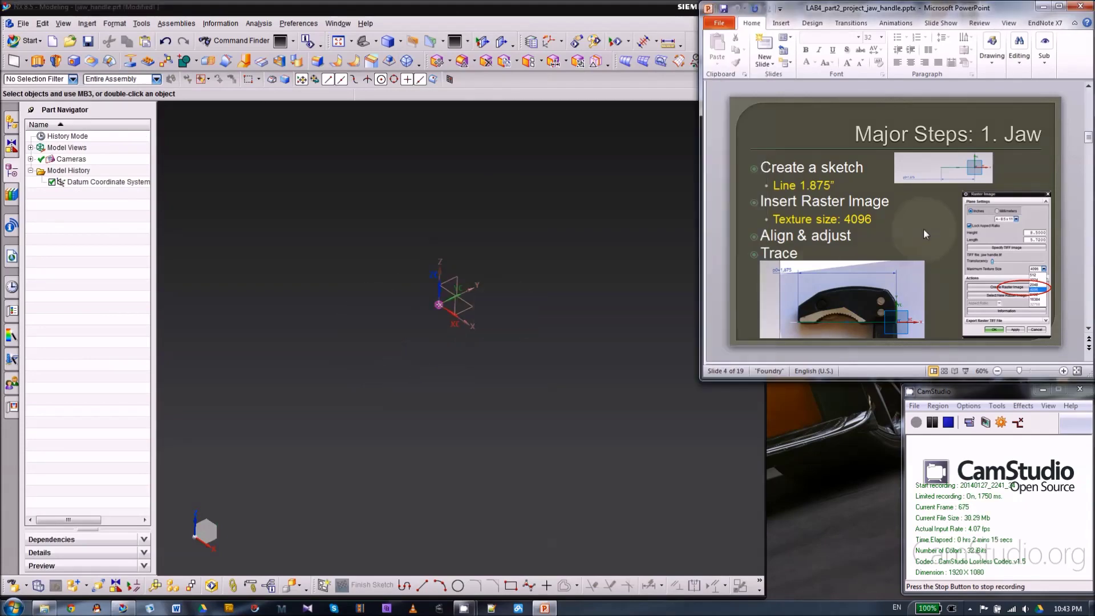
click(368, 306)
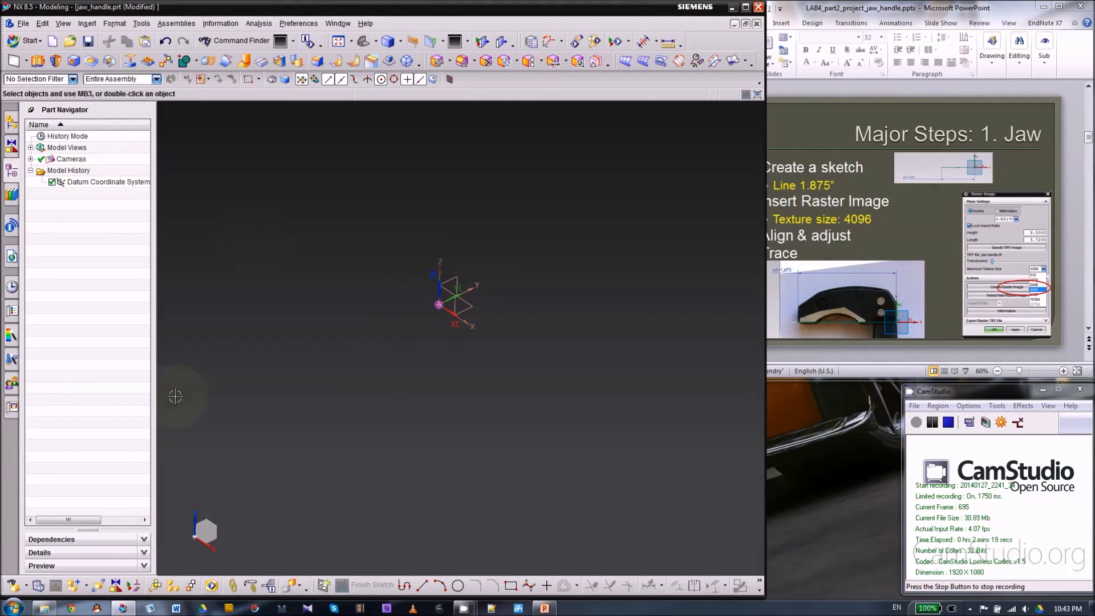
click(324, 585)
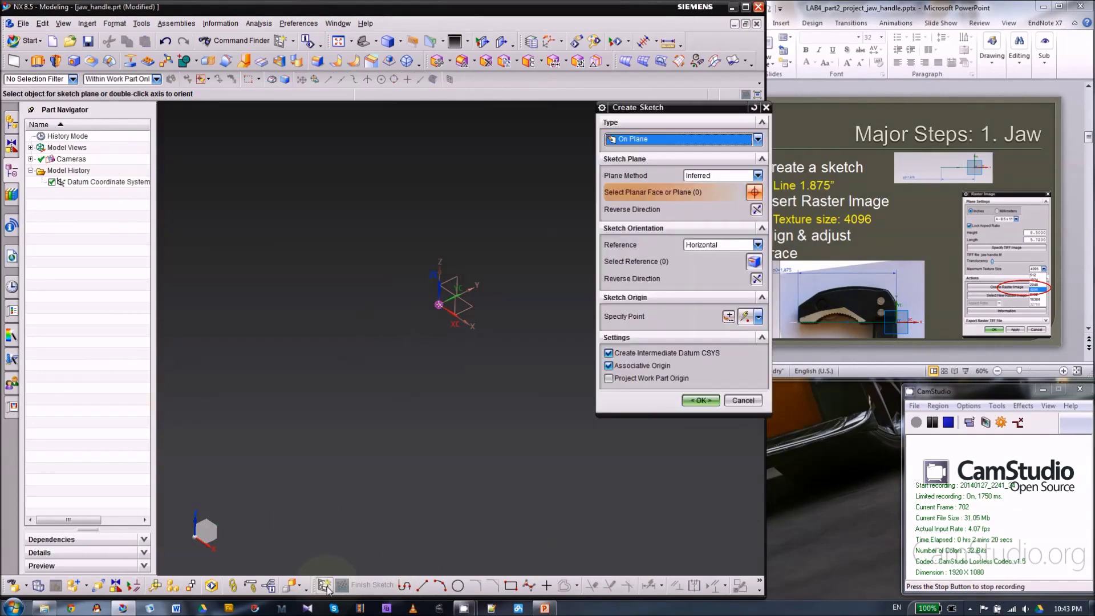
drag(650, 113, 212, 112)
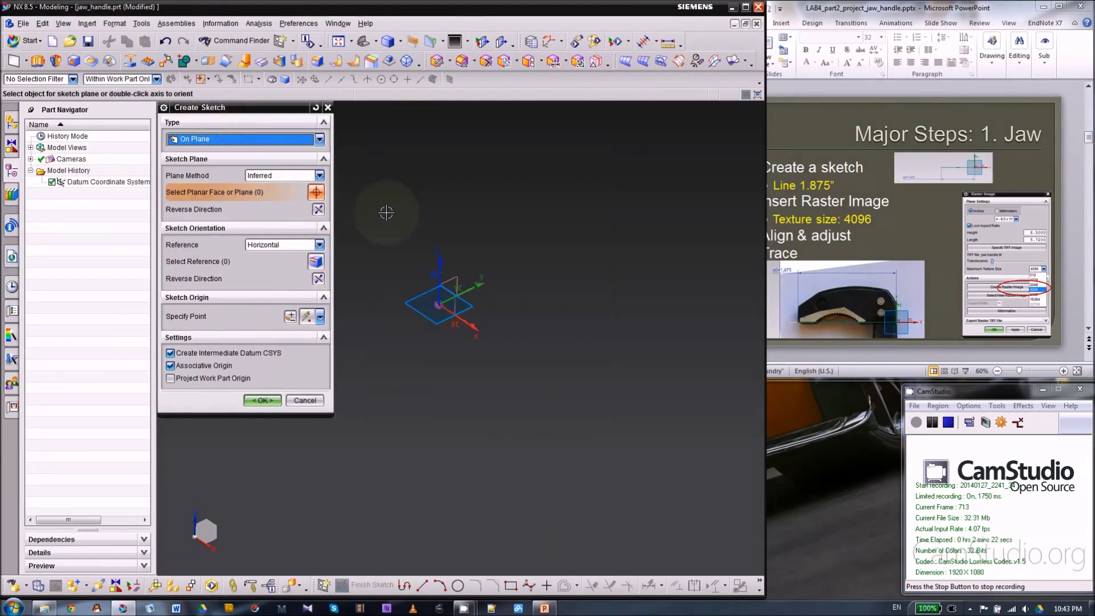
click(468, 307)
click(263, 400)
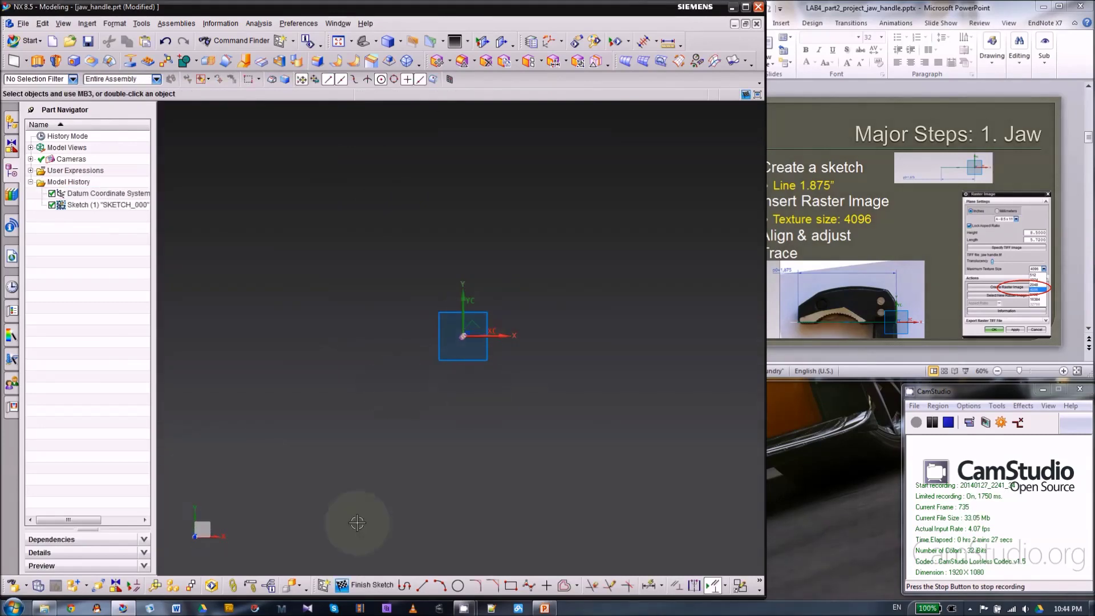
- Draw a horizontal line 1.875 in long at 180° from the sketch origin
click(422, 586)
click(463, 335)
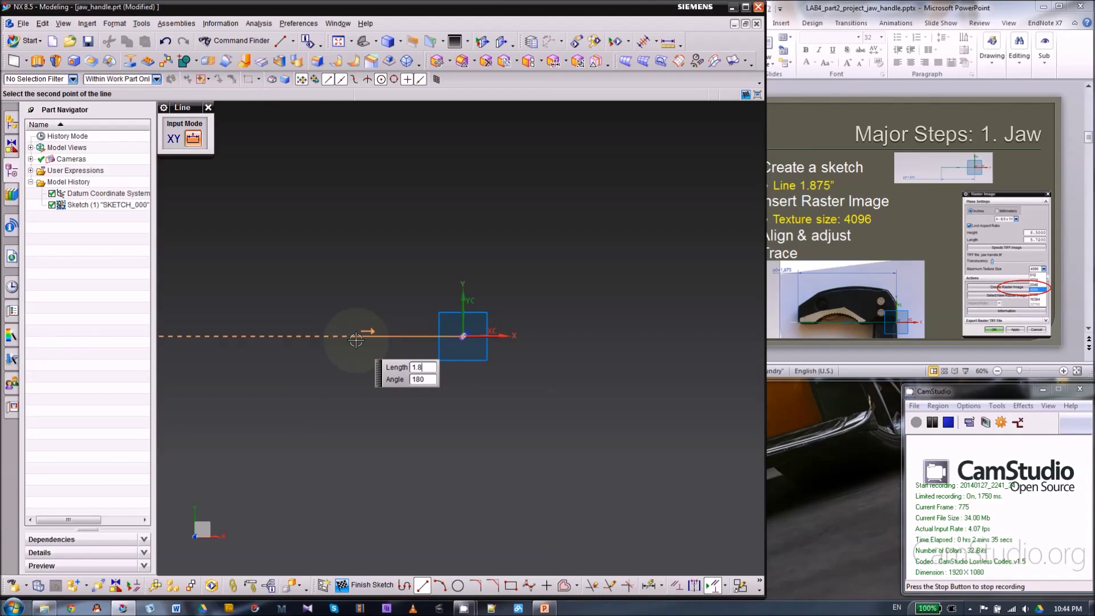
key(Tab)
key(Return)
scroll(441, 341, up, 3)
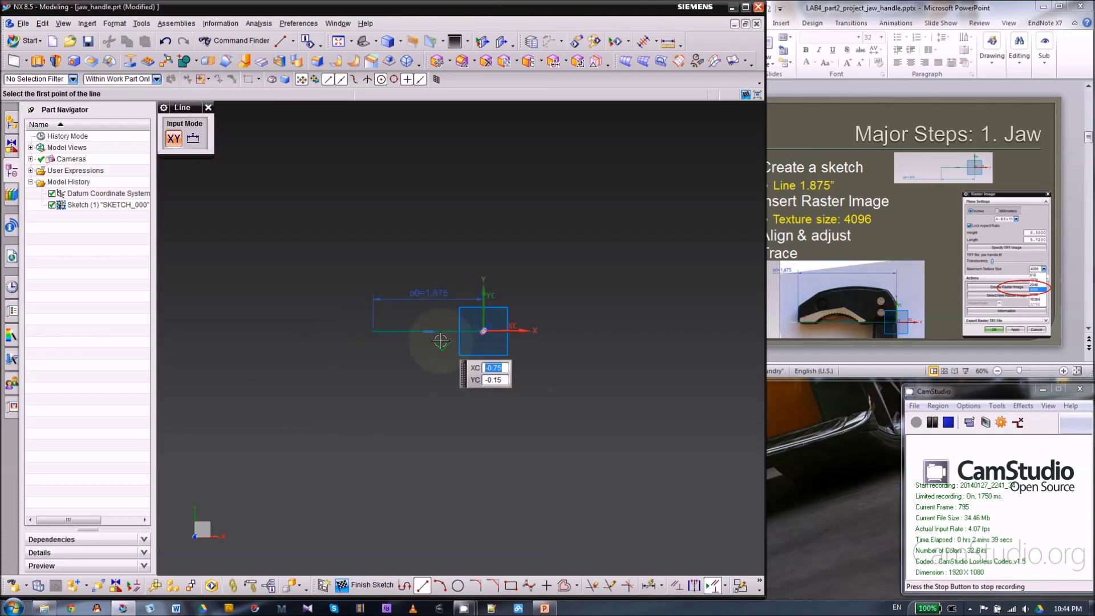
- Leave the Line command and move the line's 1.875 in dimension below the line
key(Escape)
mouse_move(435, 295)
mouse_down()
mouse_move(362, 296)
mouse_move(299, 345)
mouse_move(297, 361)
mouse_up()
scroll(344, 323, up, 2)
scroll(287, 334, down, 1)
scroll(410, 288, down, 2)
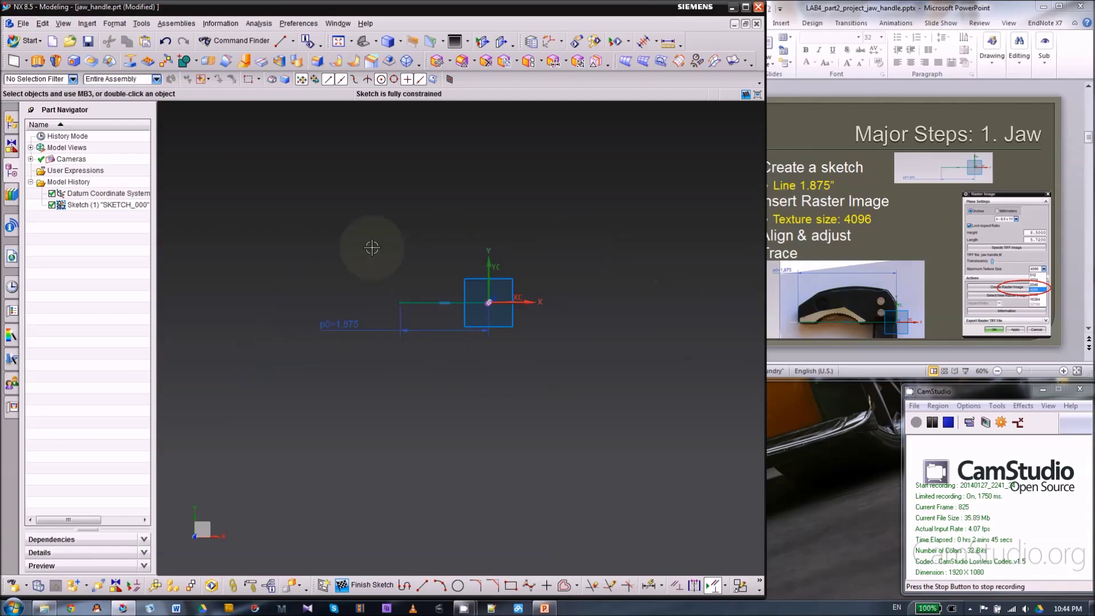
- Start a raster image and load jaw handle.tif from the Desktop as its TIFF file
click(88, 23)
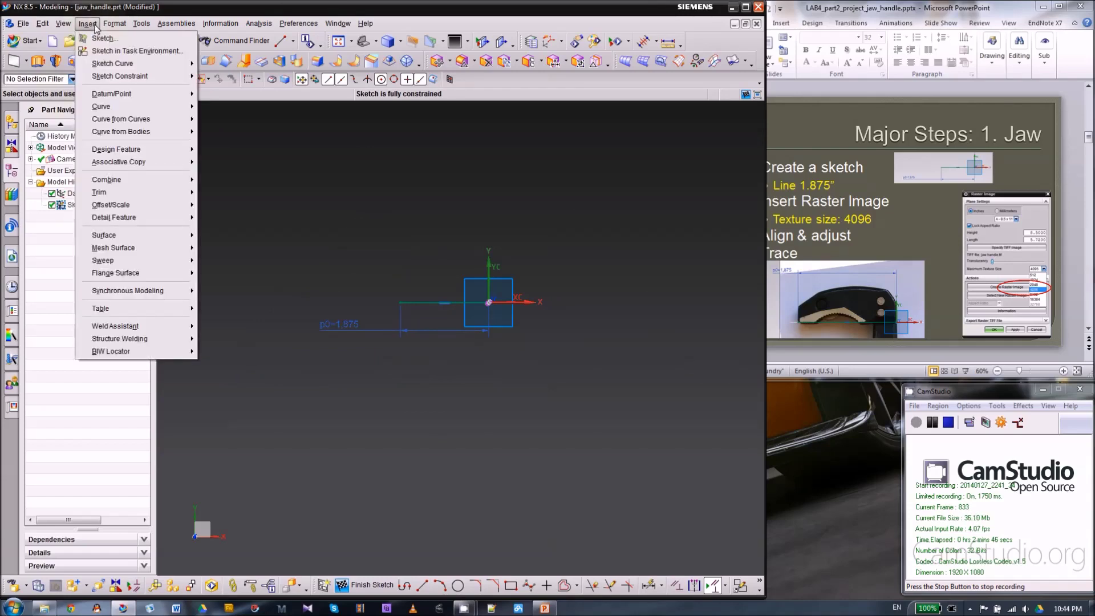
mouse_move(114, 218)
mouse_move(68, 25)
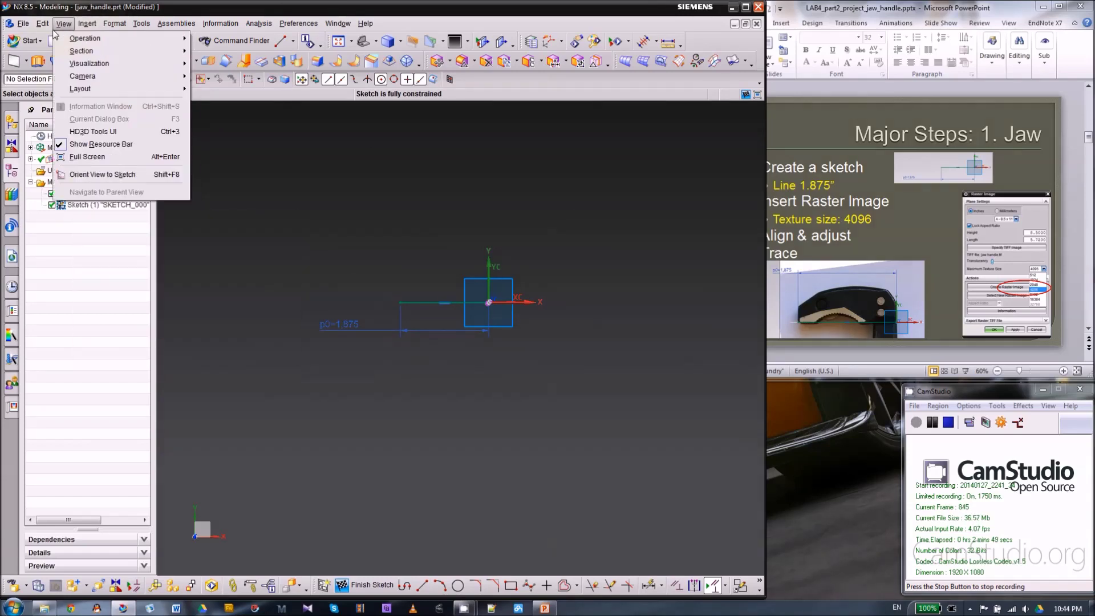
mouse_move(73, 65)
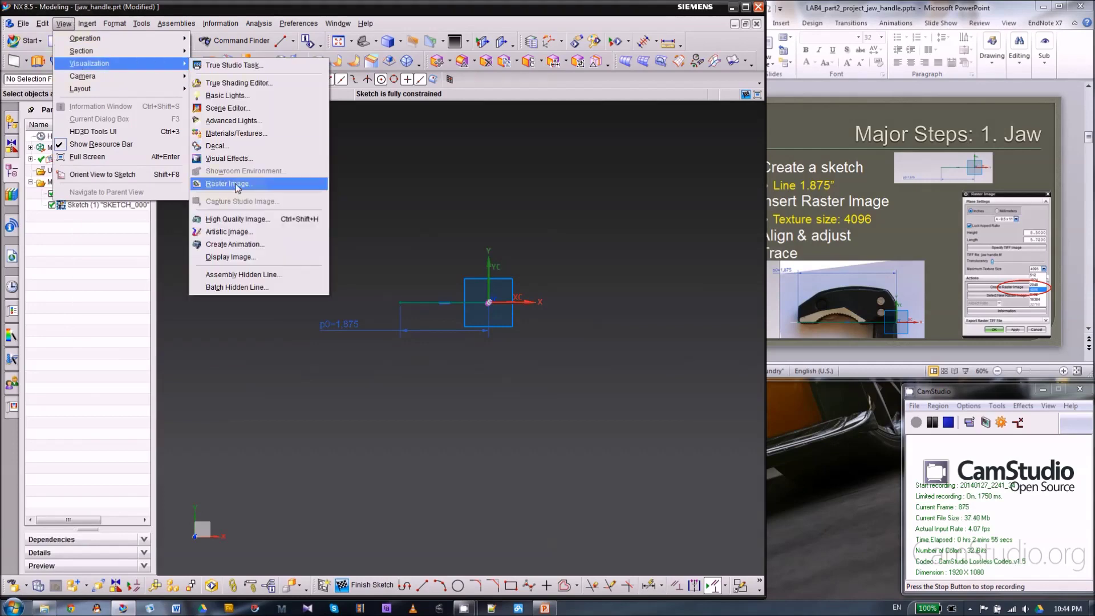
click(236, 183)
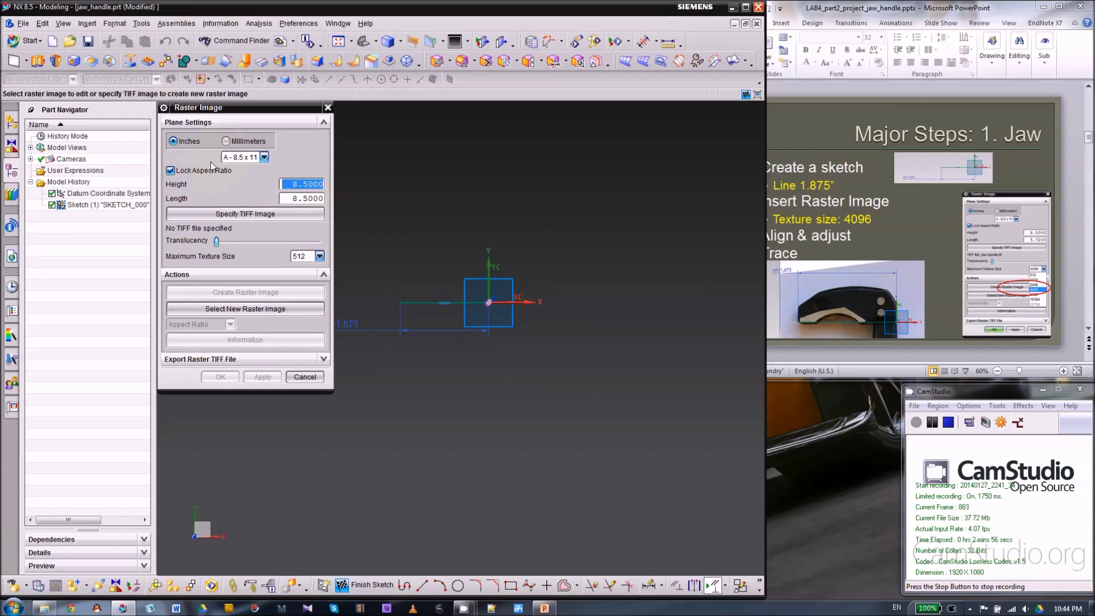
click(245, 214)
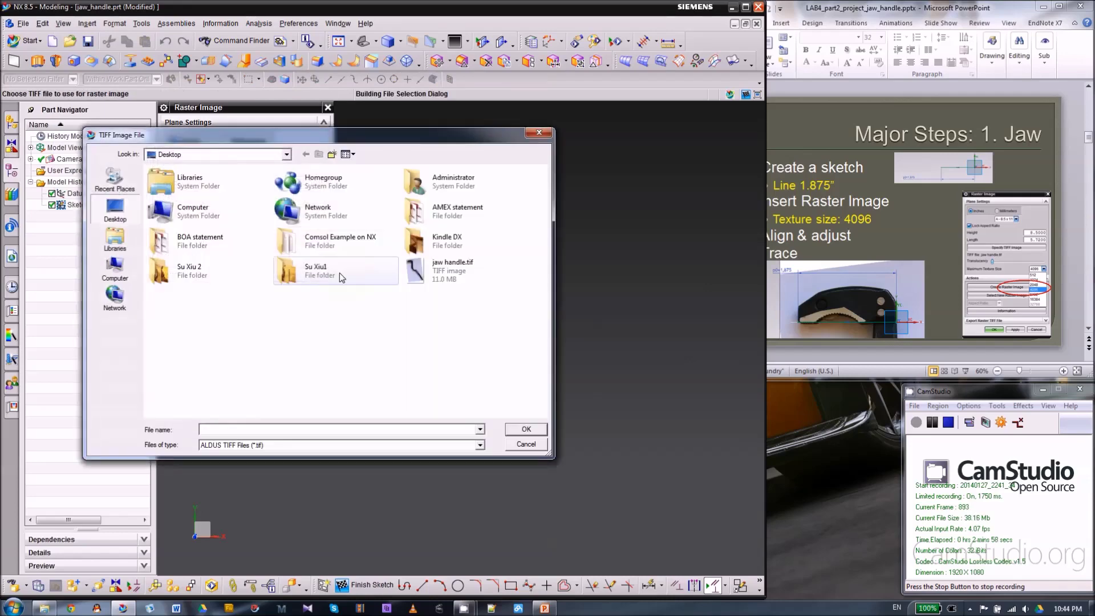
click(448, 270)
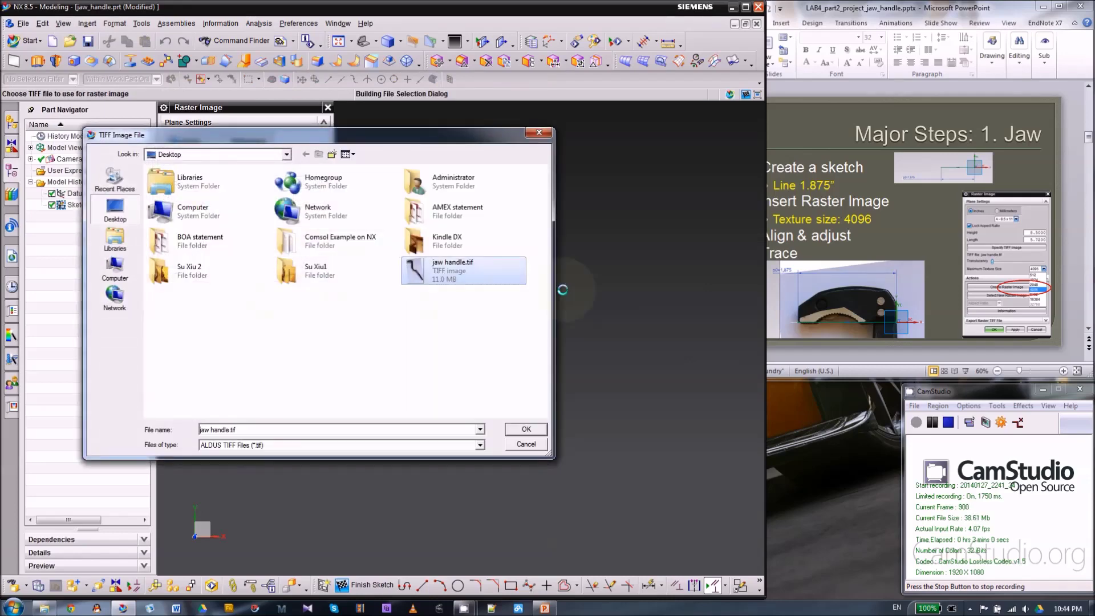
click(525, 430)
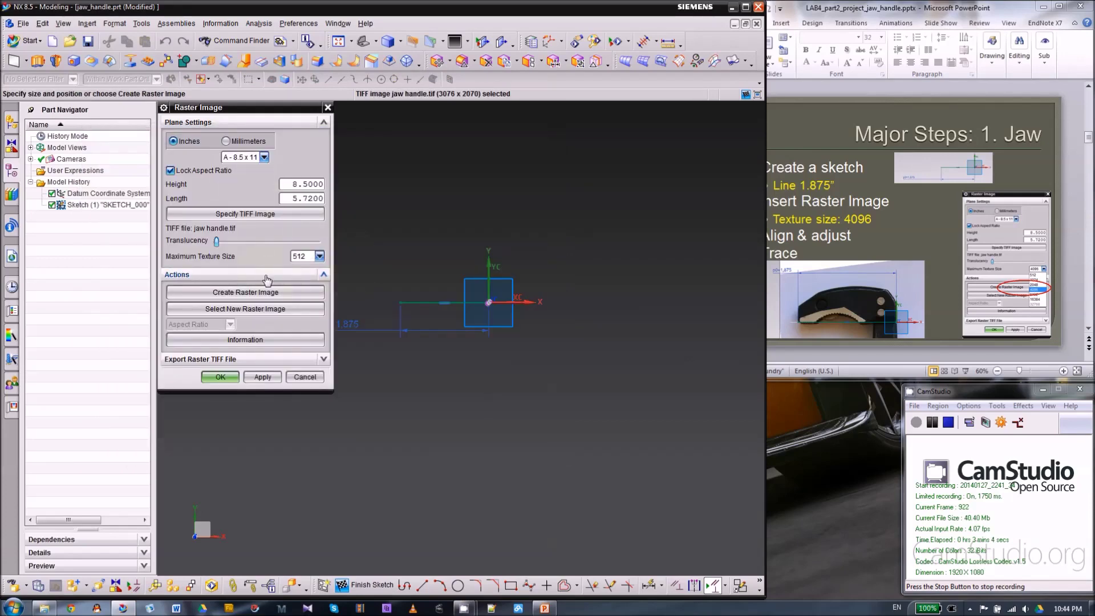
- Set the maximum texture size to 4096, then create and accept the raster image
click(319, 256)
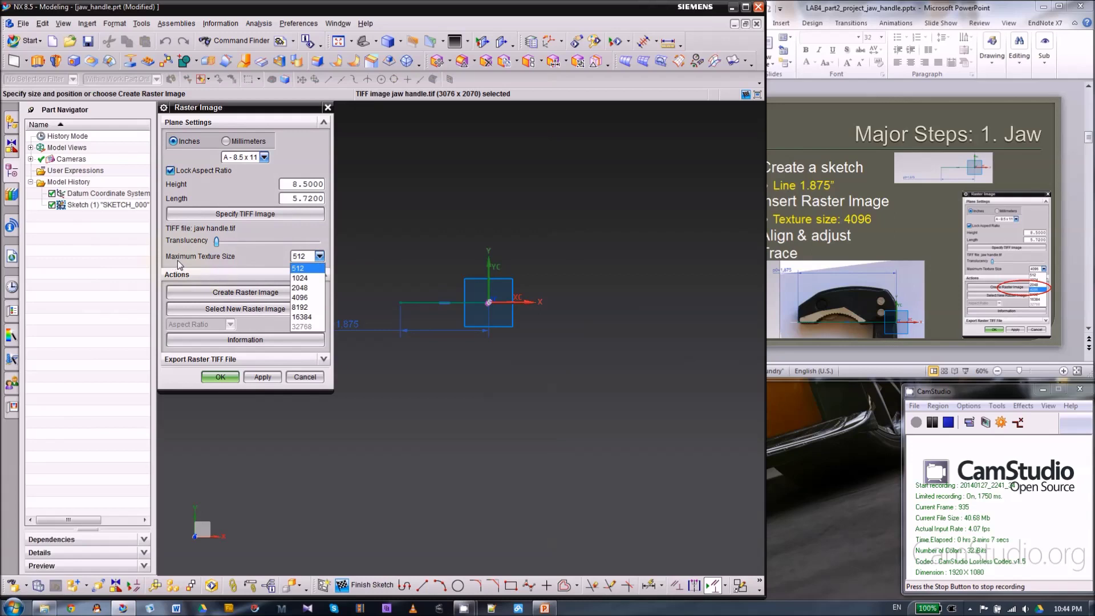
click(302, 297)
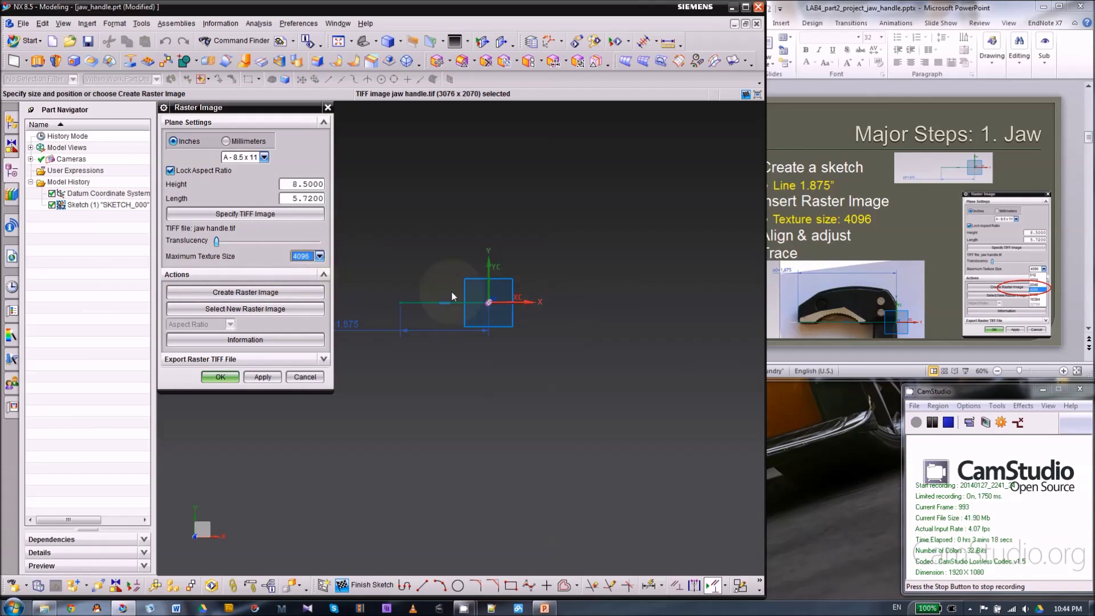
click(306, 258)
click(306, 257)
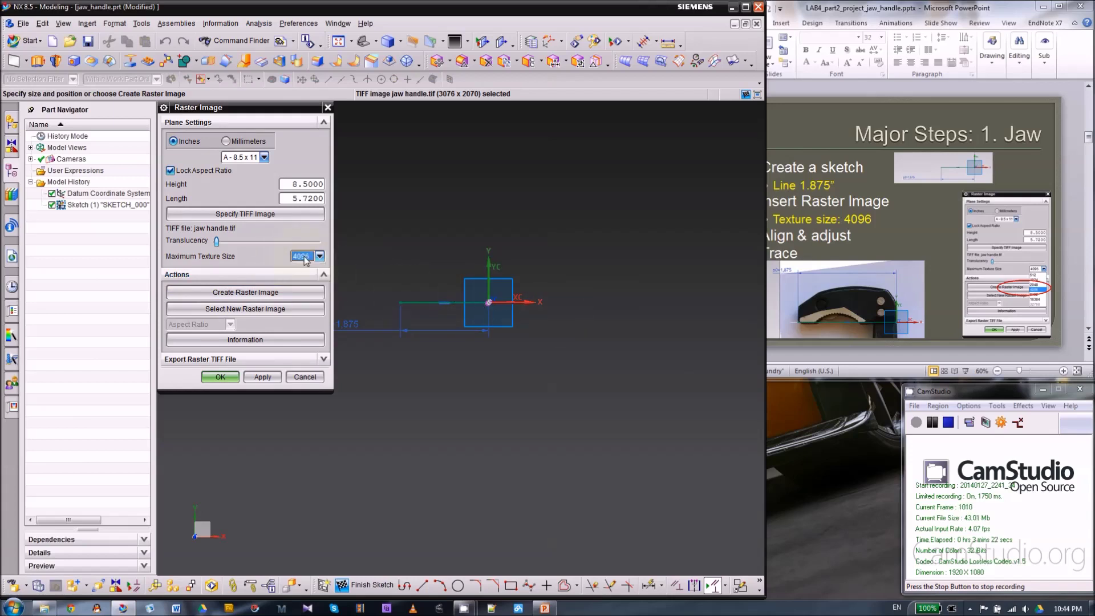
click(258, 293)
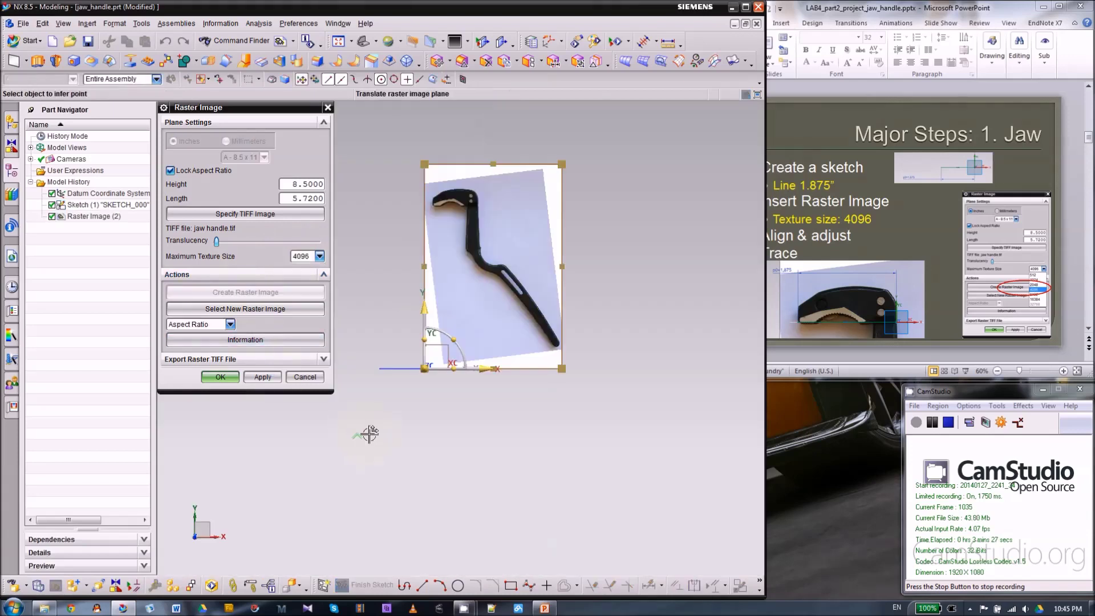
click(221, 376)
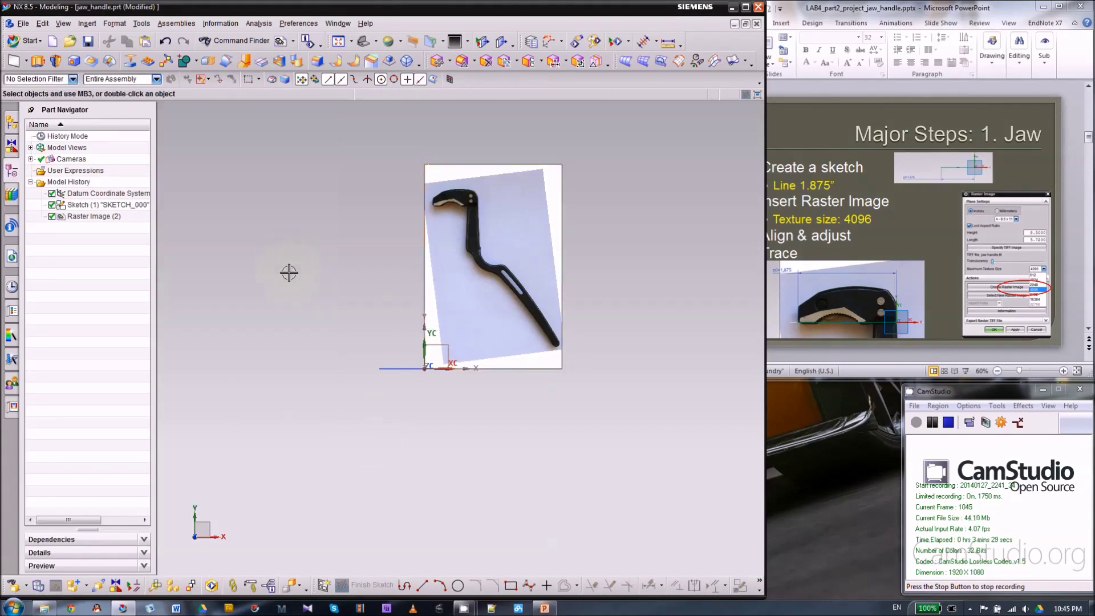
- Set the display to a light graduated background
click(468, 42)
click(476, 58)
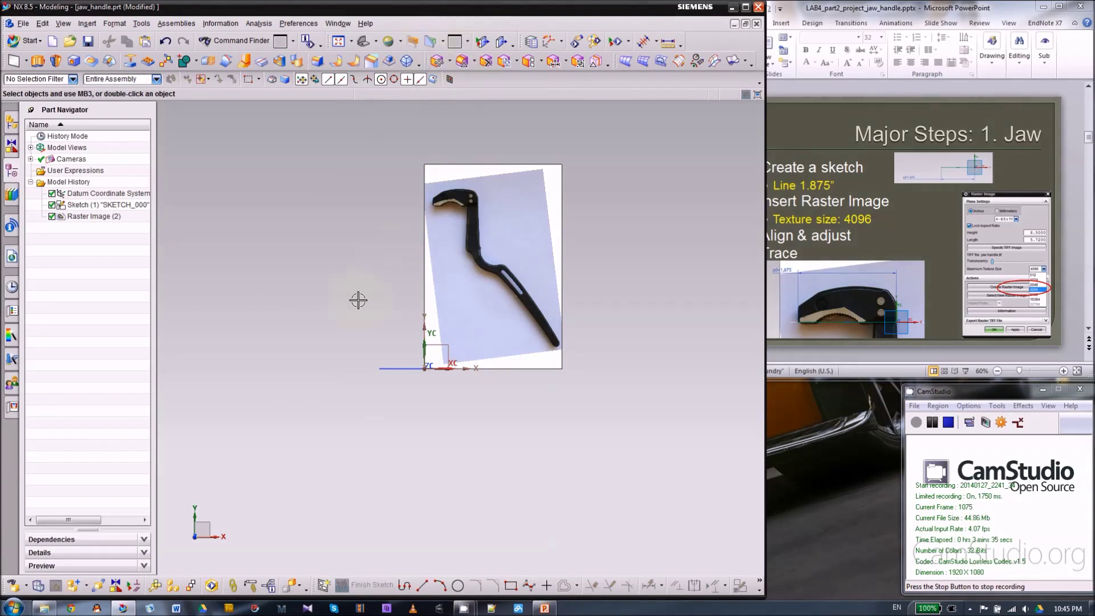
scroll(357, 300, up, 1)
scroll(601, 231, down, 1)
scroll(402, 376, up, 2)
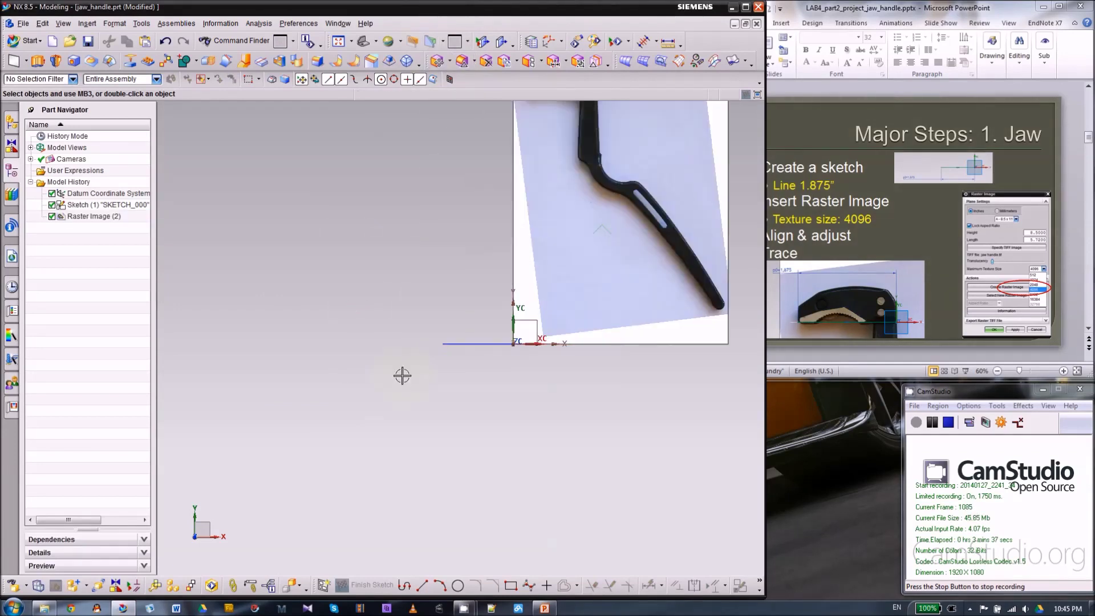
scroll(275, 383, down, 1)
- Open the raster image for editing and move it so the handle photo lies around the sketch origin
click(529, 226)
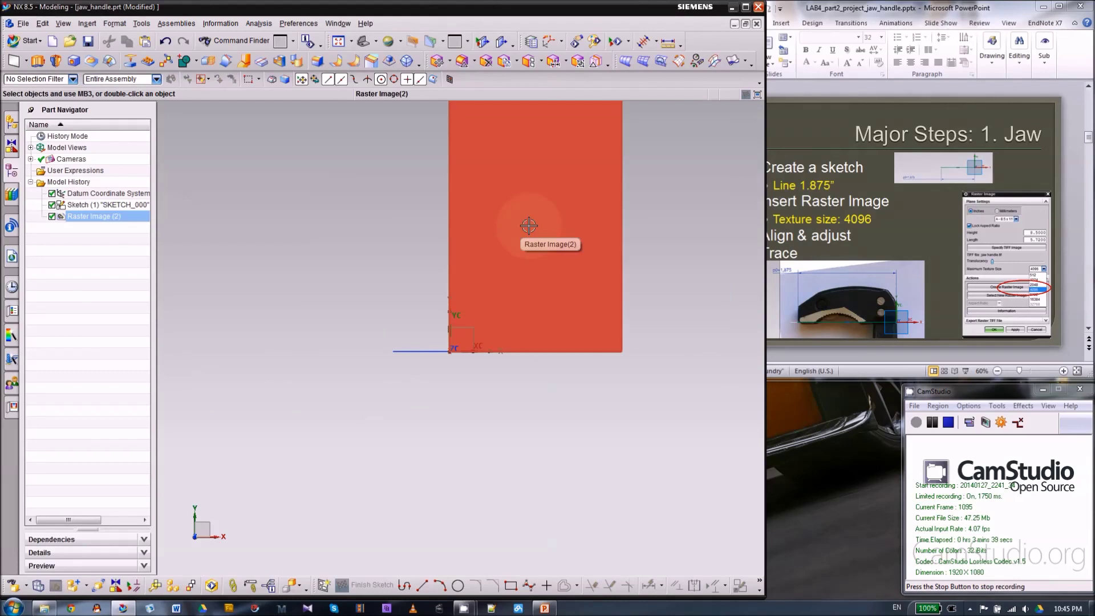
click(529, 226)
scroll(539, 419, down, 2)
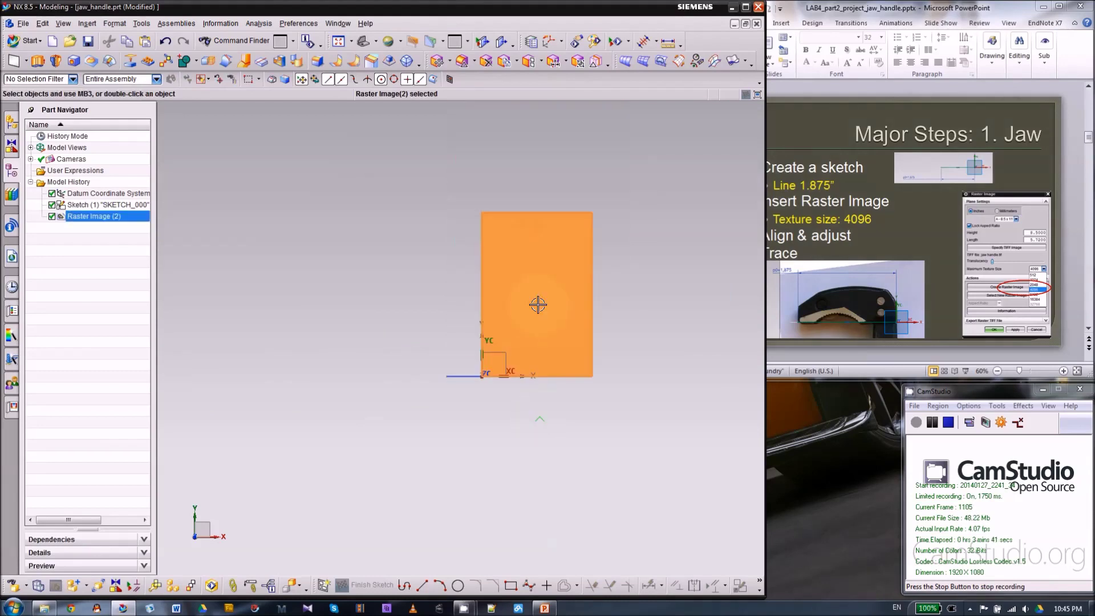
double_click(538, 305)
drag(530, 318, 482, 425)
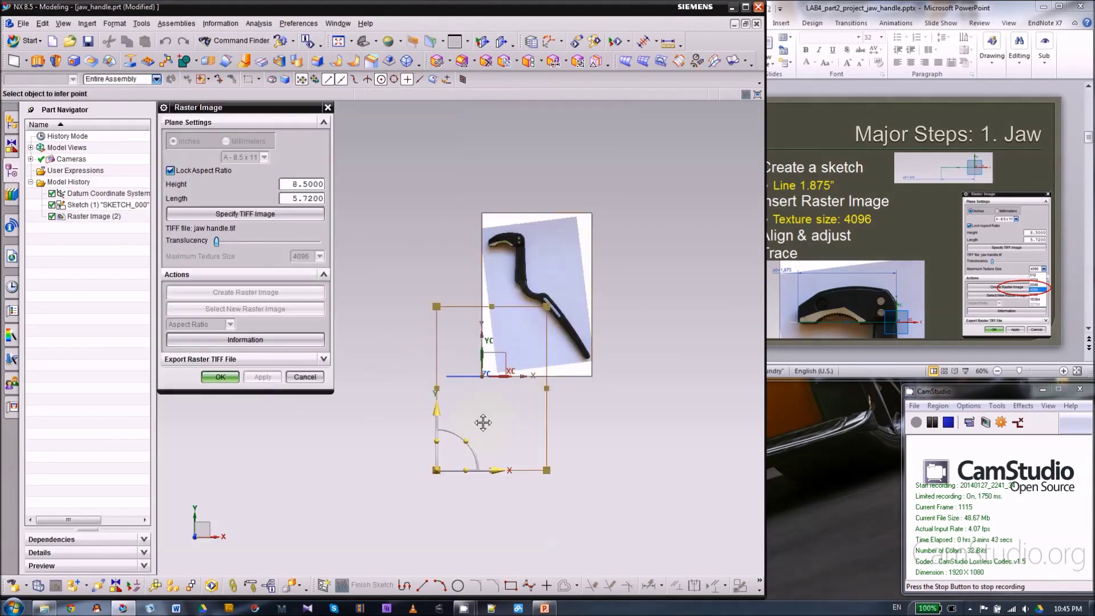
scroll(482, 419, up, 5)
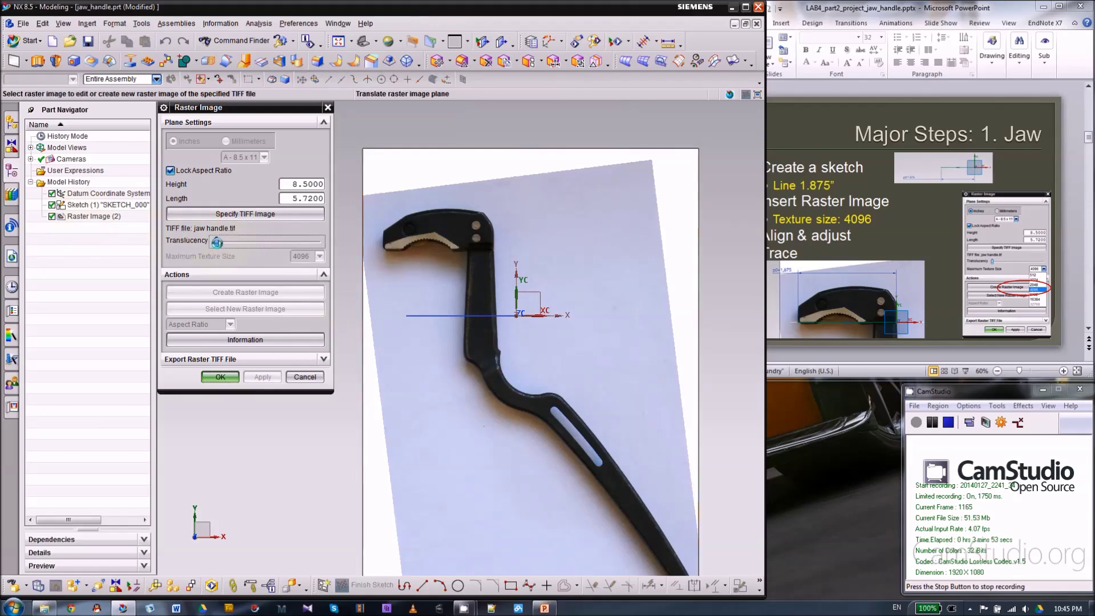
- Raise the raster image's translucency to roughly the middle of its range and accept the change
drag(216, 241, 261, 251)
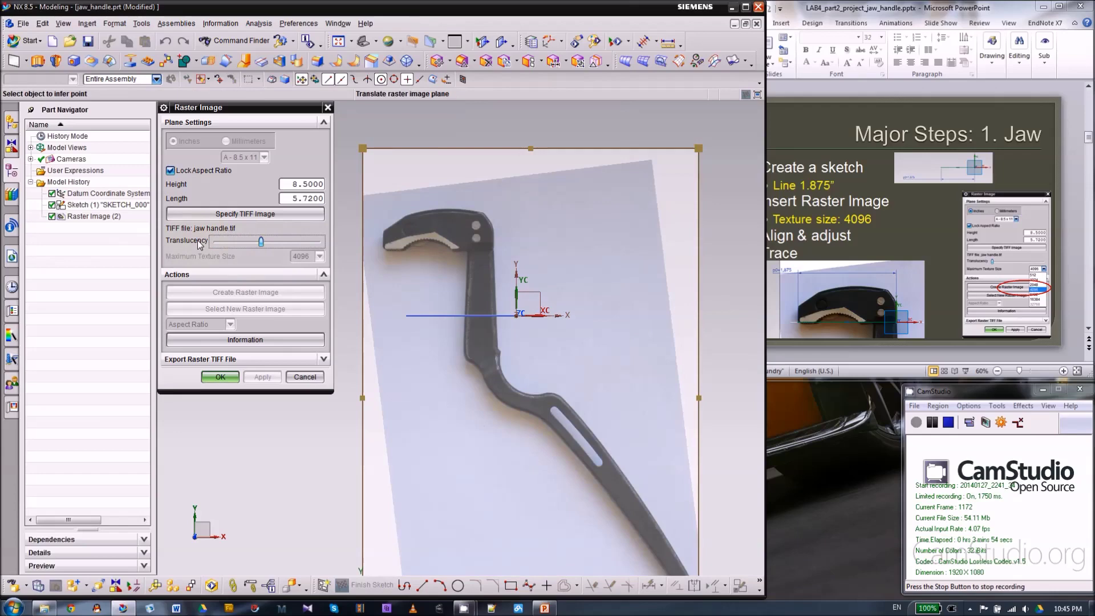
drag(261, 242, 261, 246)
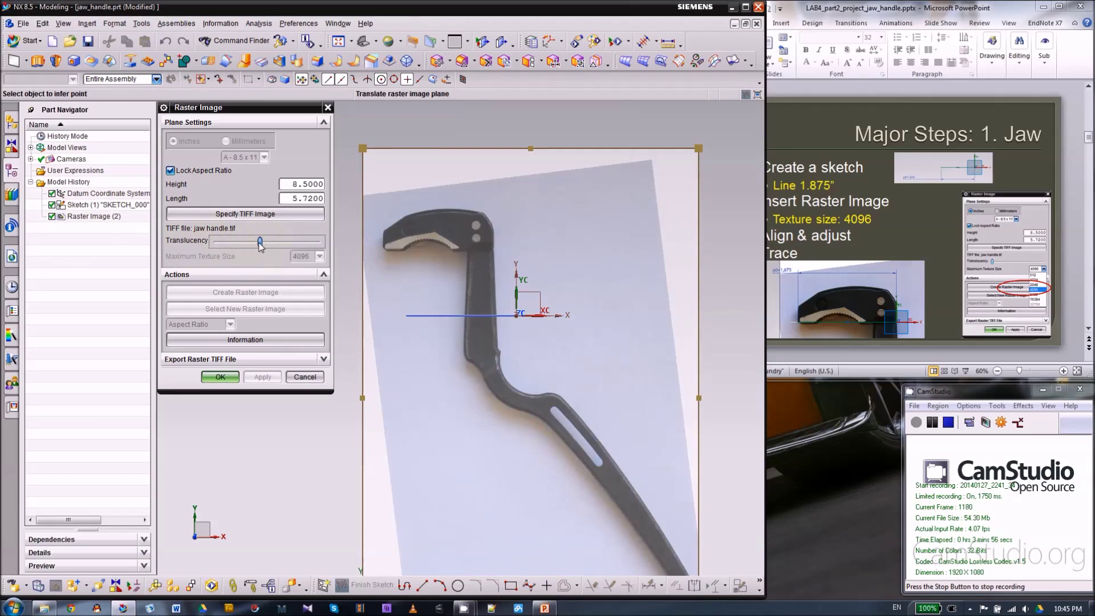
click(219, 377)
scroll(487, 274, up, 2)
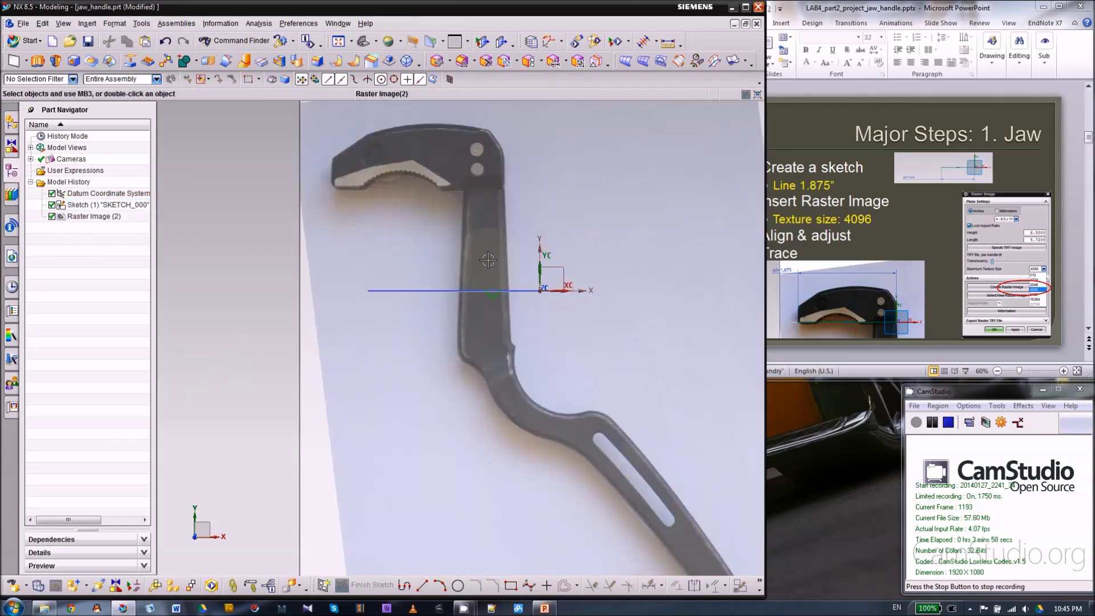
- Reopen the raster image and move it so the jaw's lower edge lies along the 1.875 in reference line
double_click(483, 224)
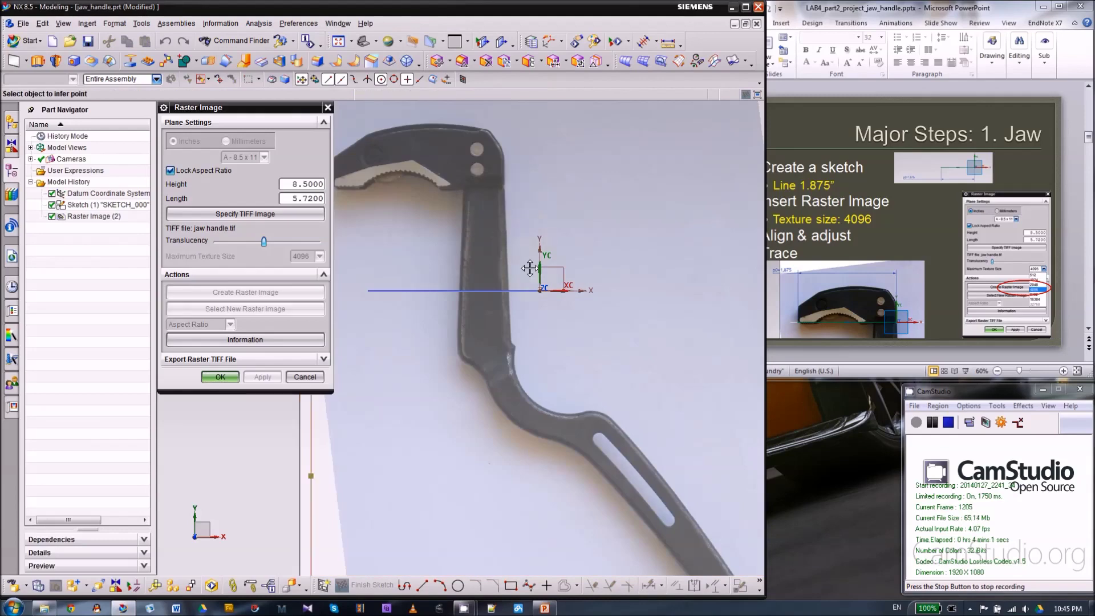
drag(530, 268, 532, 280)
drag(442, 199, 490, 224)
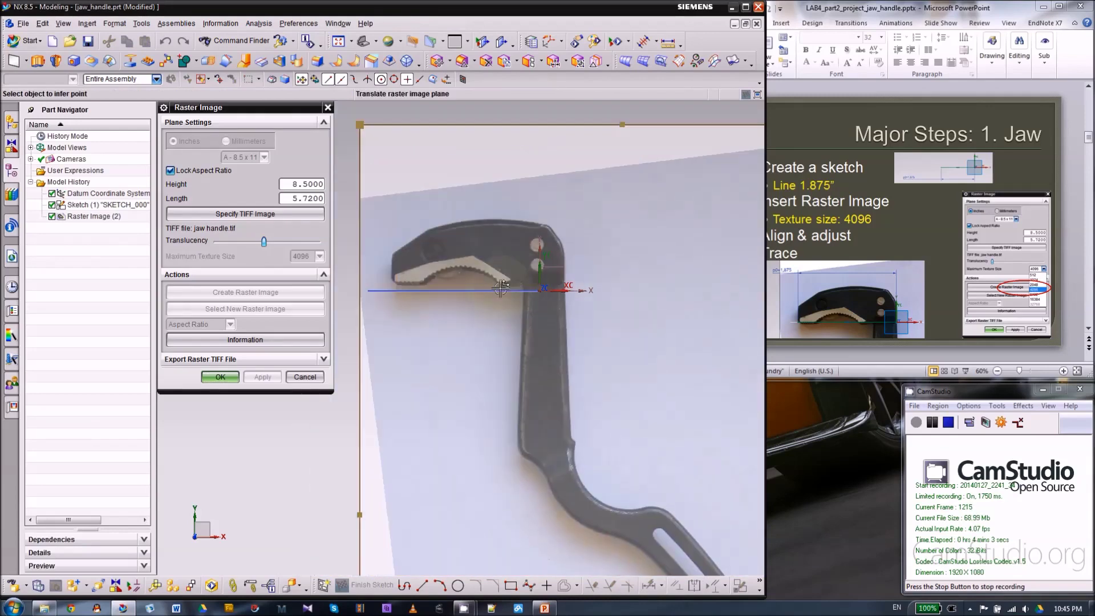
scroll(568, 274, up, 3)
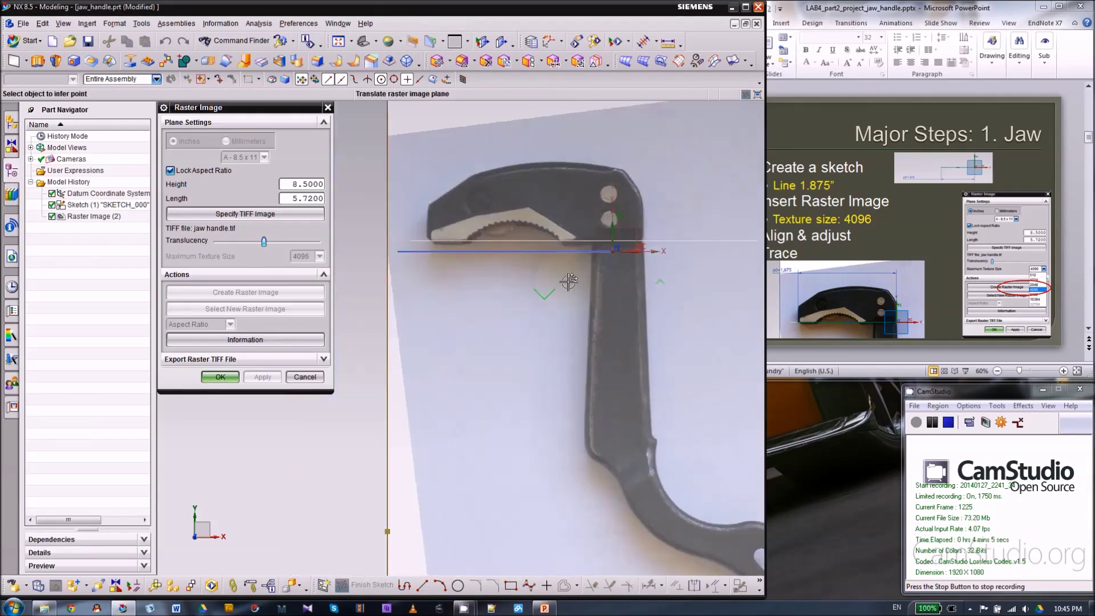
drag(552, 312, 567, 292)
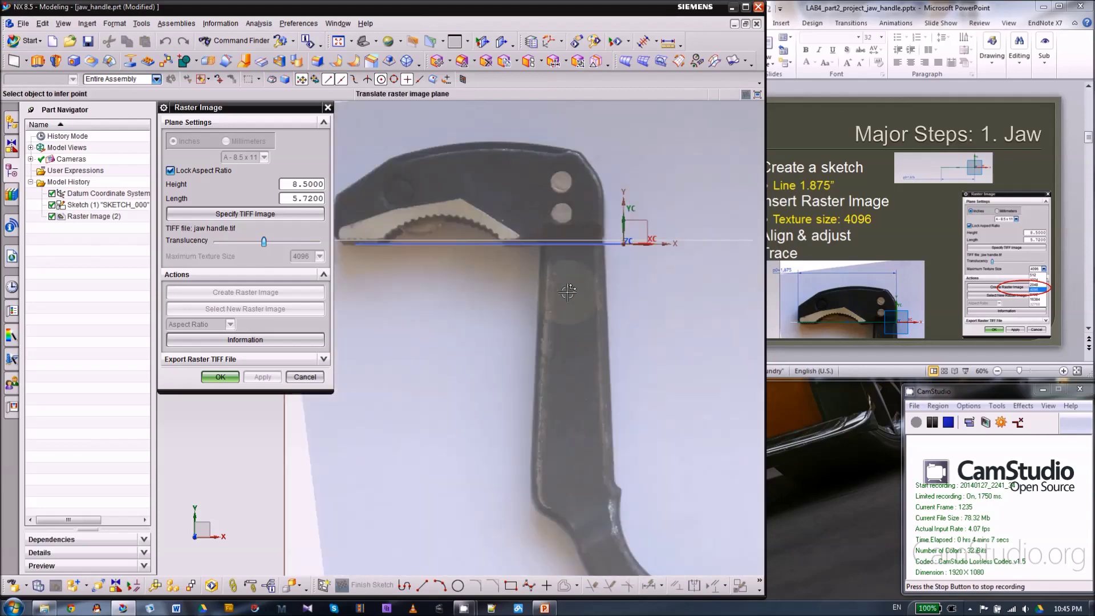
scroll(646, 276, down, 1)
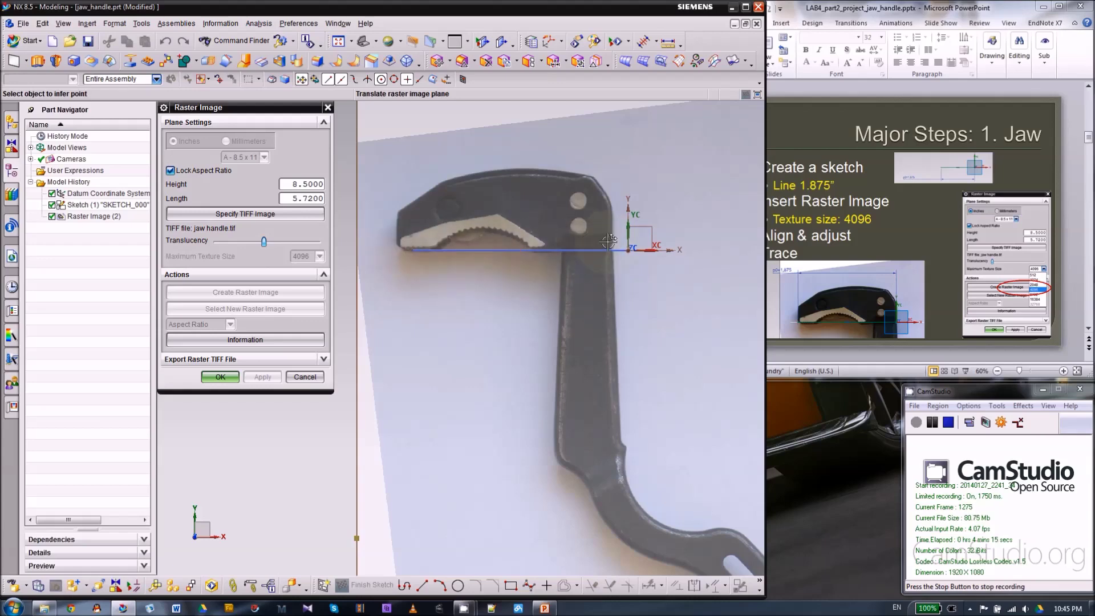
scroll(512, 187, down, 2)
scroll(484, 178, down, 2)
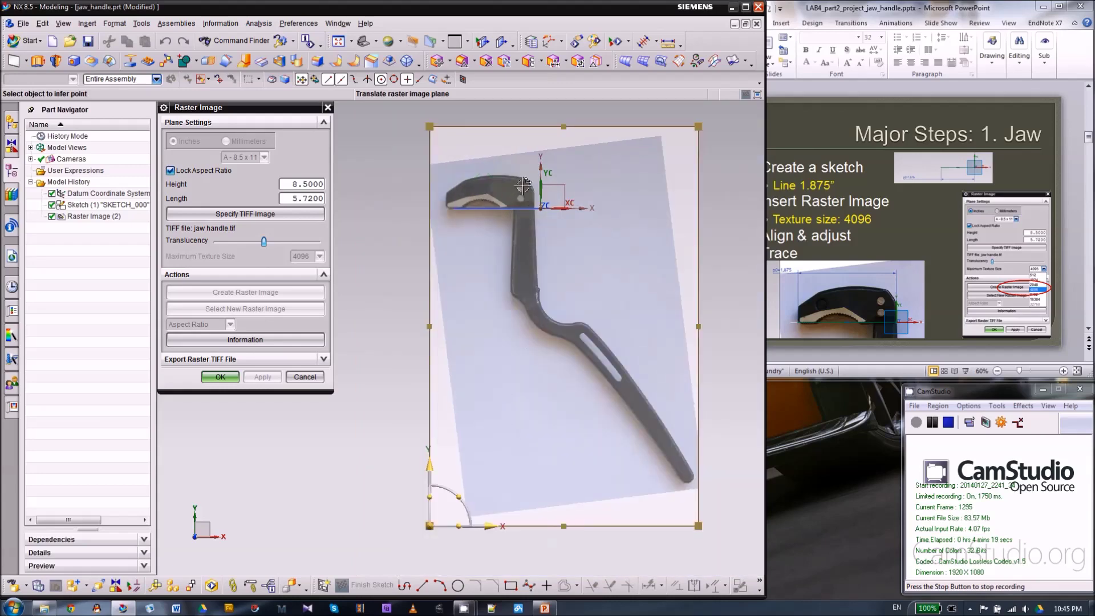
- Adjust the raster image's alignment so the jaw's lower rear corner meets the sketch origin
scroll(523, 185, up, 5)
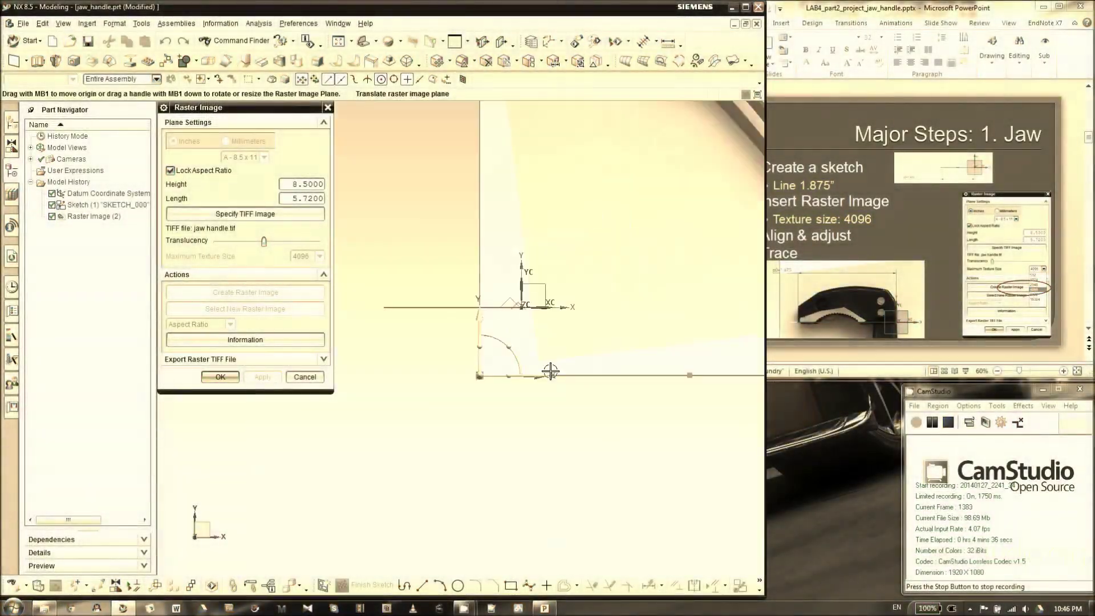
drag(551, 371, 456, 530)
scroll(552, 286, up, 5)
drag(552, 285, 604, 234)
drag(604, 272, 604, 240)
scroll(635, 262, down, 5)
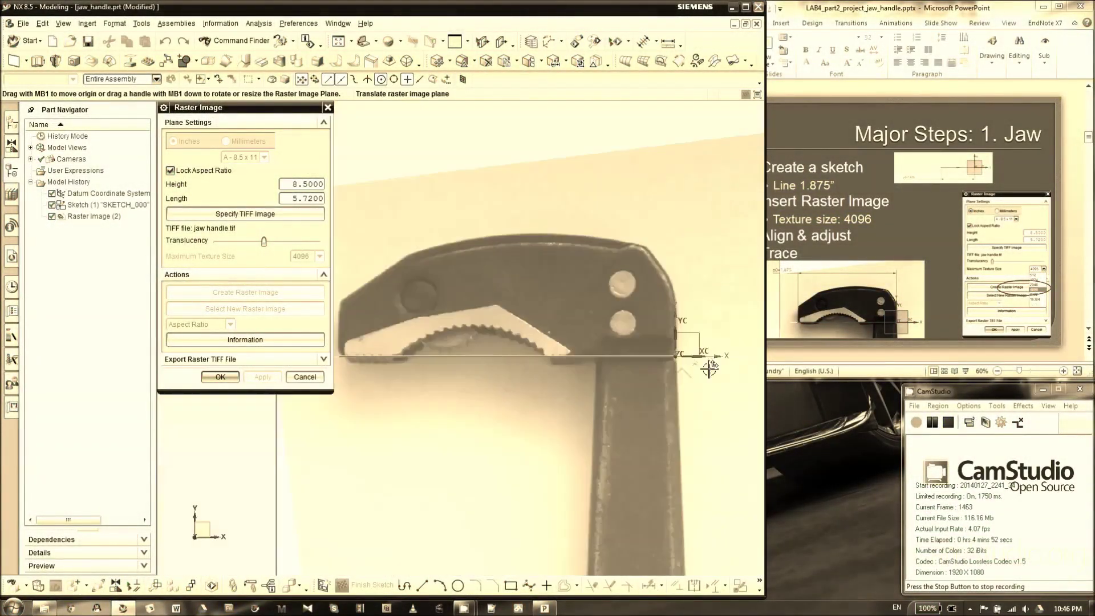
scroll(410, 348, up, 5)
scroll(479, 279, down, 2)
scroll(608, 306, down, 3)
scroll(470, 325, up, 5)
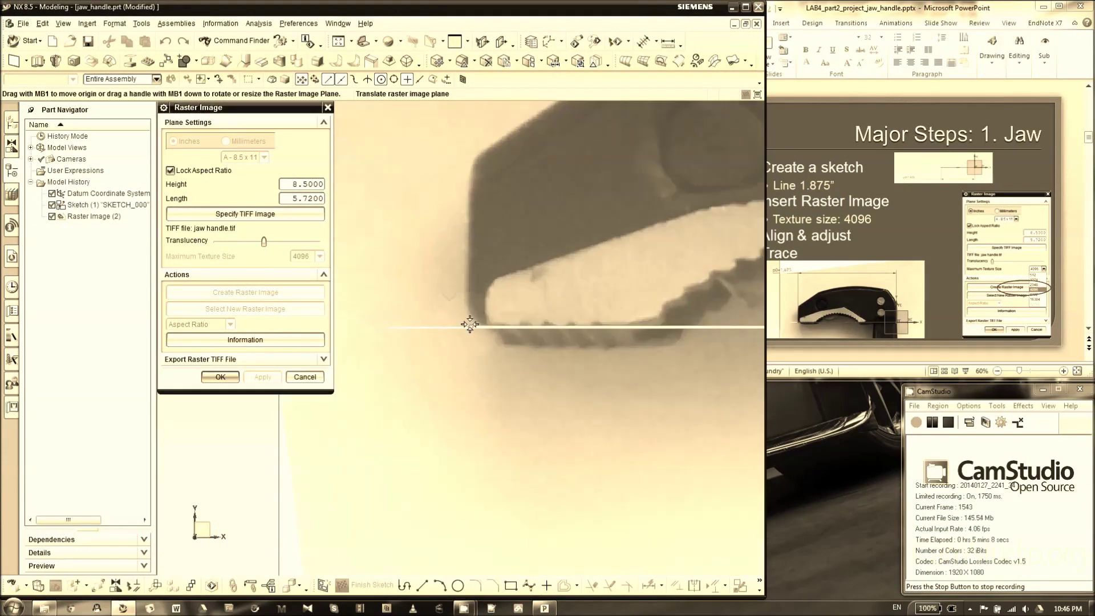
- Scale the raster image down to 8.4374 by 5.6780 in, realign the jaw with the reference line, and accept
scroll(484, 365, down, 5)
drag(460, 196, 465, 203)
scroll(730, 405, up, 5)
drag(694, 277, 672, 244)
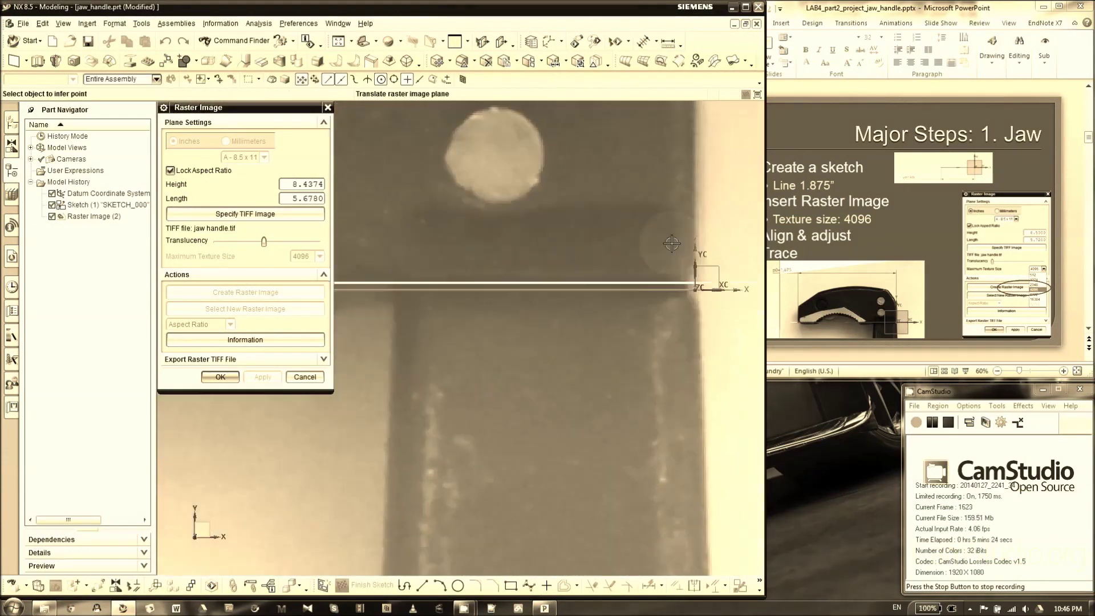
scroll(672, 244, down, 5)
scroll(484, 291, up, 5)
scroll(399, 288, down, 5)
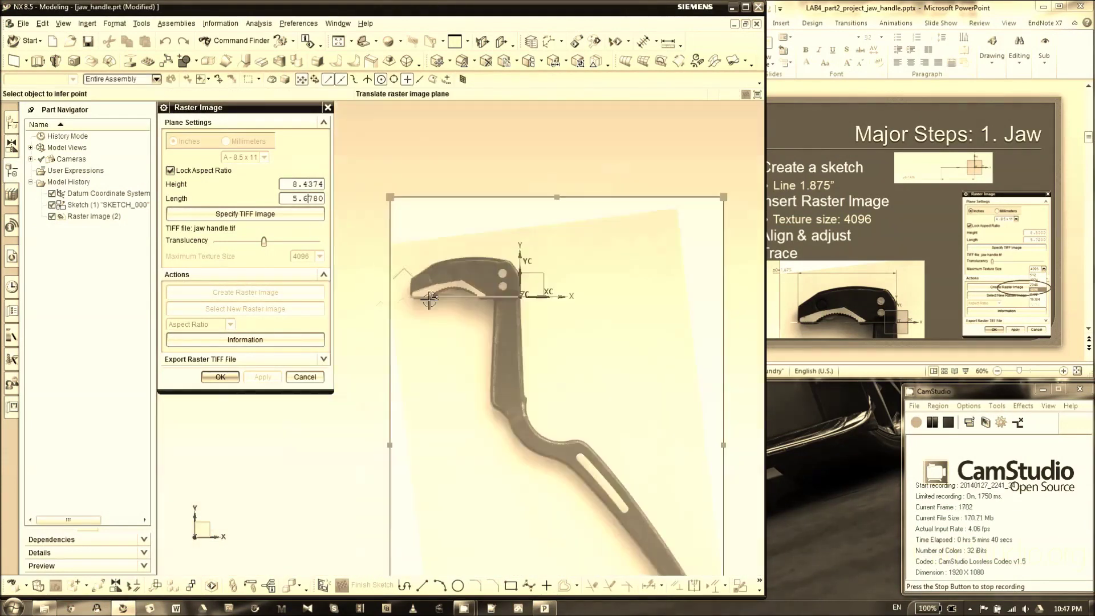
click(220, 377)
- Edit the reference line's sketch, move its 1.875 in dimension above the jaw, and finish the sketch
double_click(103, 205)
drag(280, 347, 279, 146)
scroll(678, 246, up, 1)
double_click(457, 247)
click(421, 436)
click(351, 585)
- Reopen the raster image and resize it to 8.4556 by 5.6902 in to fit the jaw to the reference line
double_click(350, 352)
click(220, 377)
click(421, 435)
click(351, 586)
double_click(535, 379)
drag(429, 216, 426, 213)
scroll(684, 323, up, 3)
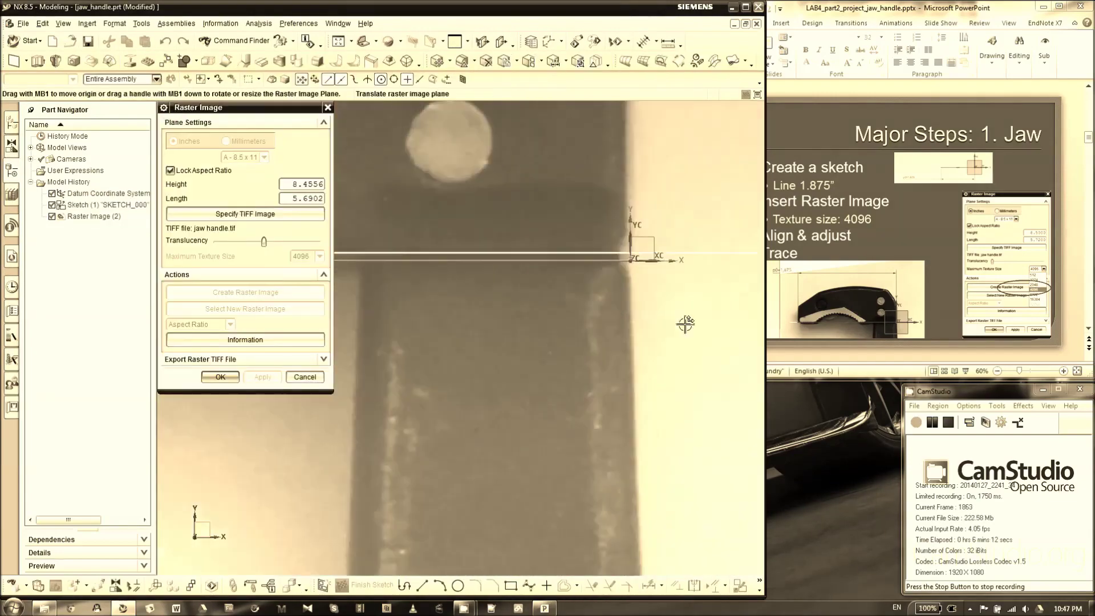
scroll(248, 332, down, 1)
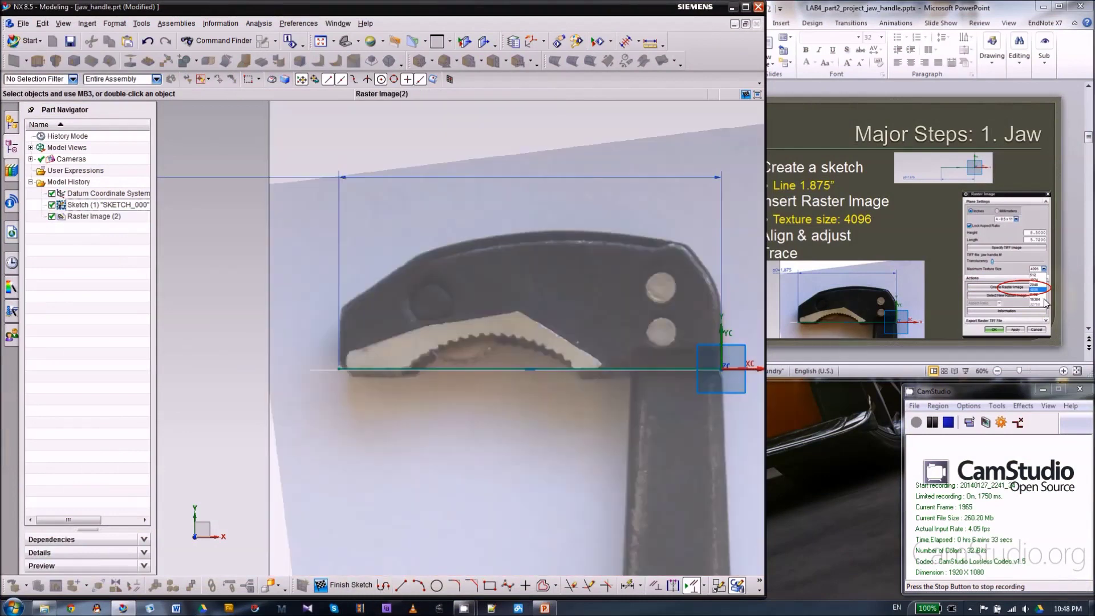
- Switch to PowerPoint, view the slide on the jaw's two traced sketches and extrudes, and return to NX
click(1073, 292)
scroll(1043, 273, down, 1)
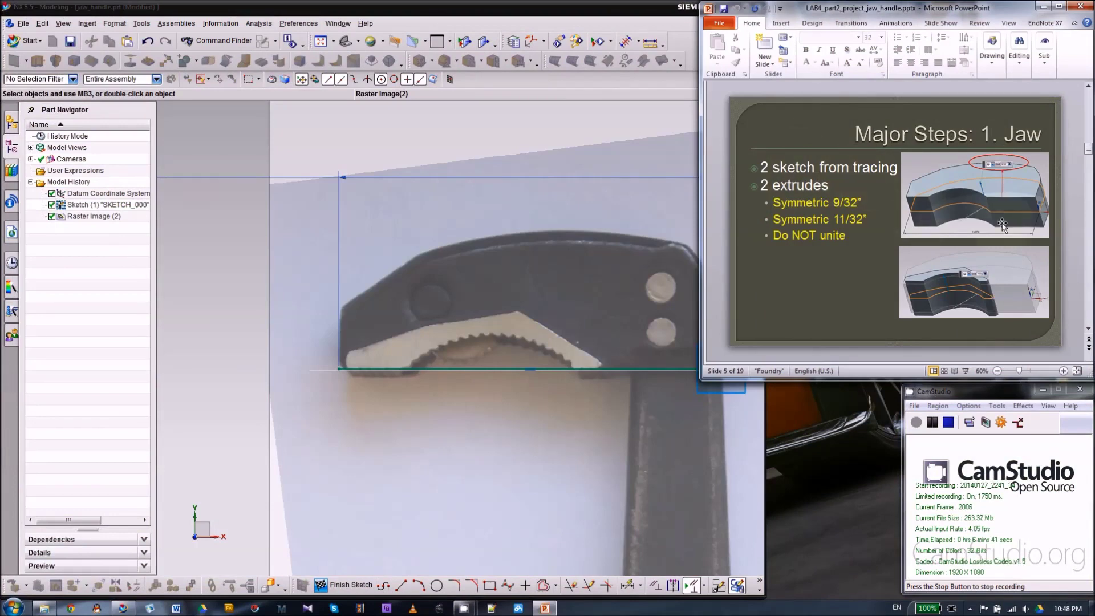
click(238, 383)
- Trace the jaw's vertical front edge from the reference line's front end, then its sloped edge about 0.55 in long at 35°
click(384, 586)
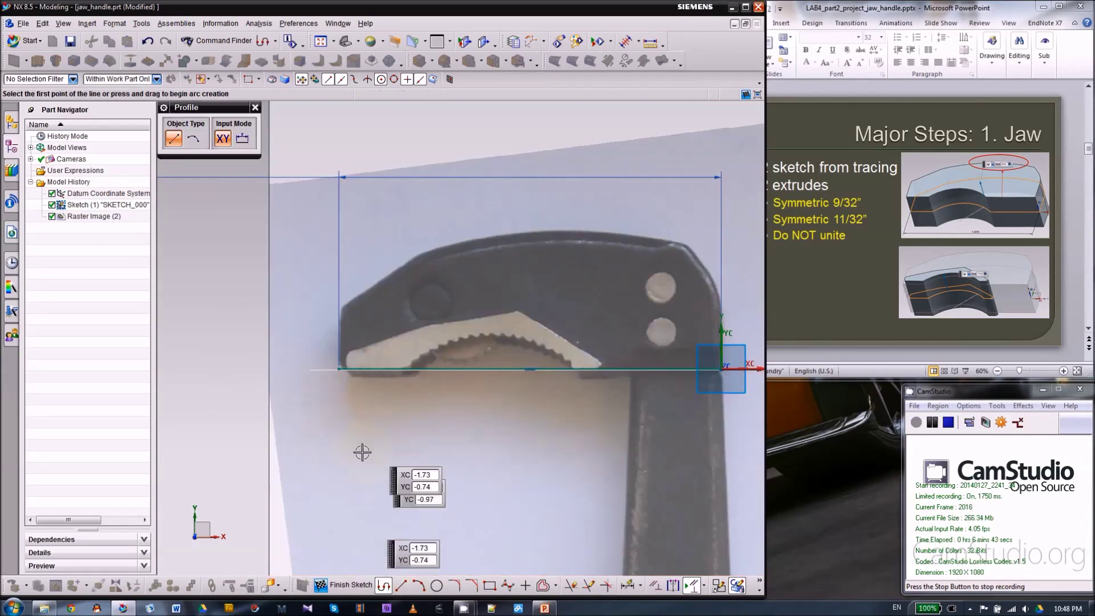
scroll(335, 373, up, 4)
click(333, 373)
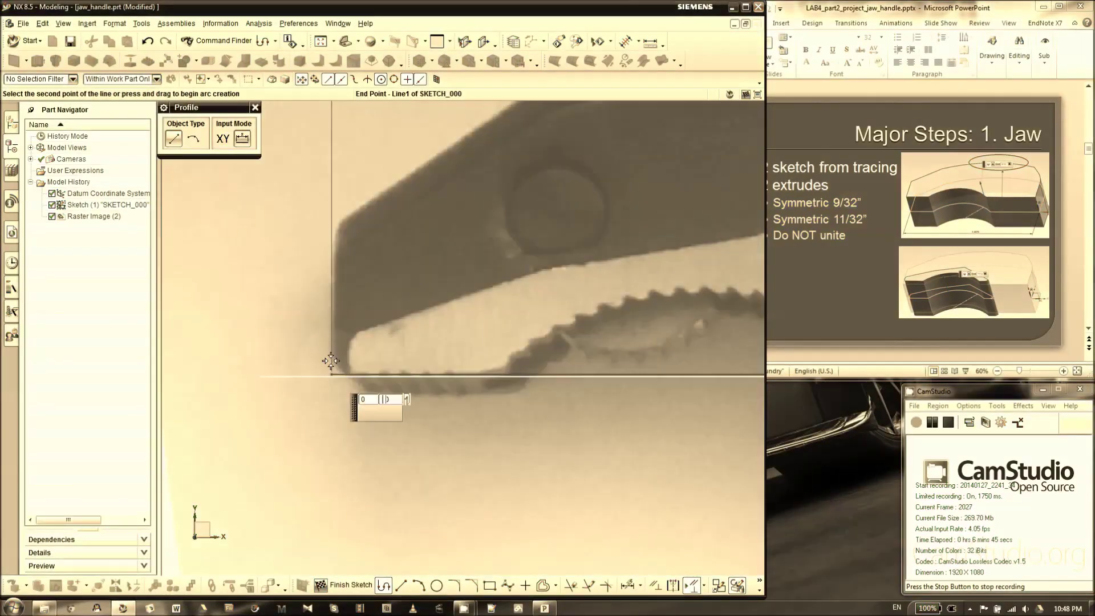
scroll(336, 231, up, 2)
click(335, 226)
scroll(296, 325, down, 3)
scroll(320, 297, up, 2)
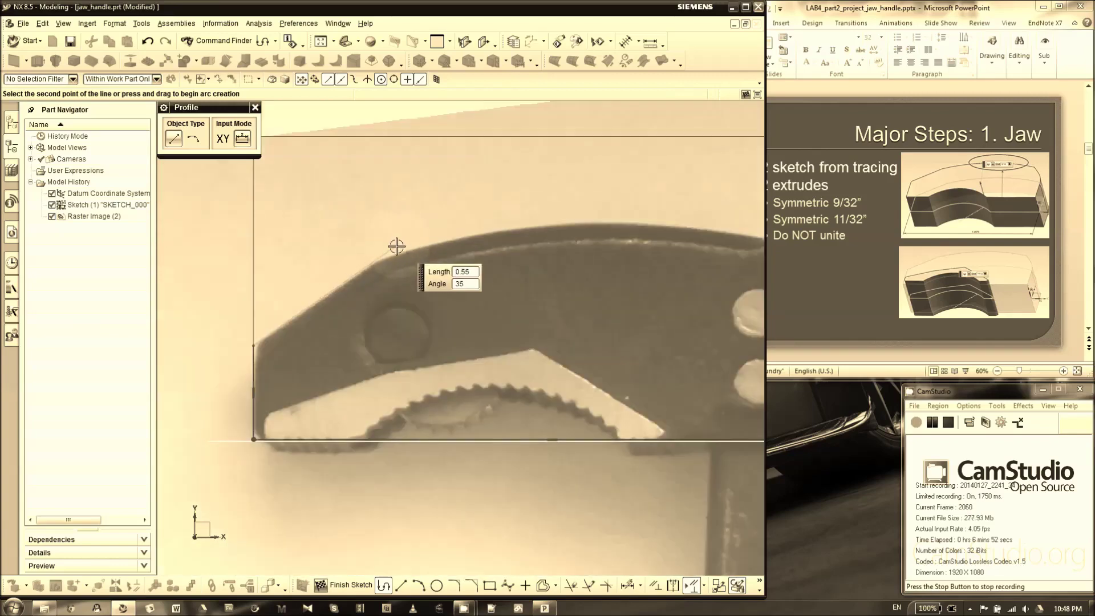
click(397, 246)
scroll(311, 248, down, 3)
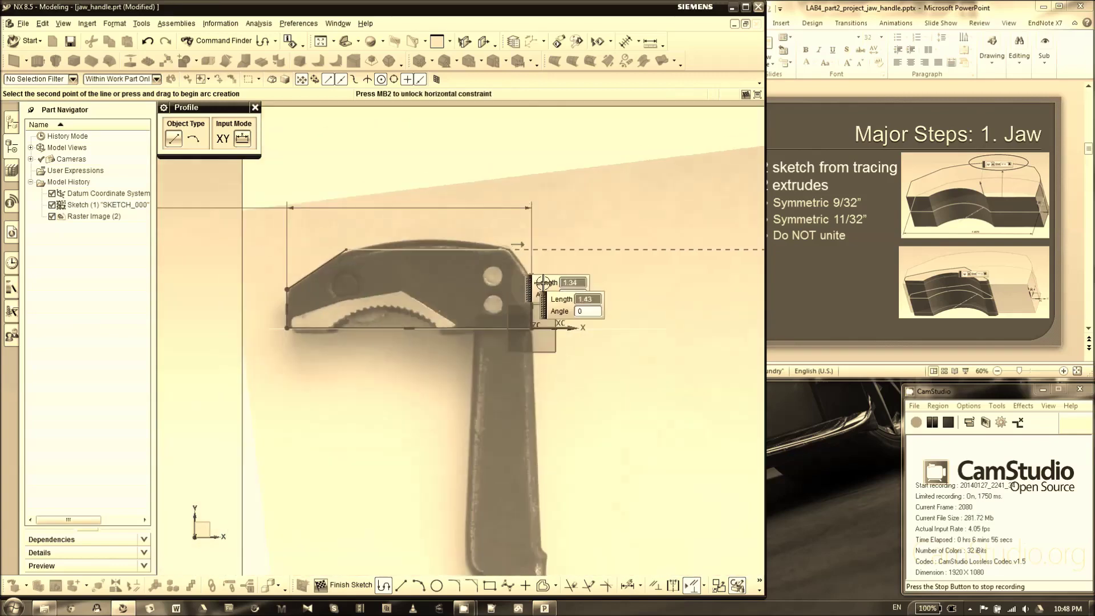
click(255, 107)
- Draw a vertical line up from the origin along the jaw's rear edge and an oblique line about 0.8 in long across the rear corner
scroll(545, 291, up, 4)
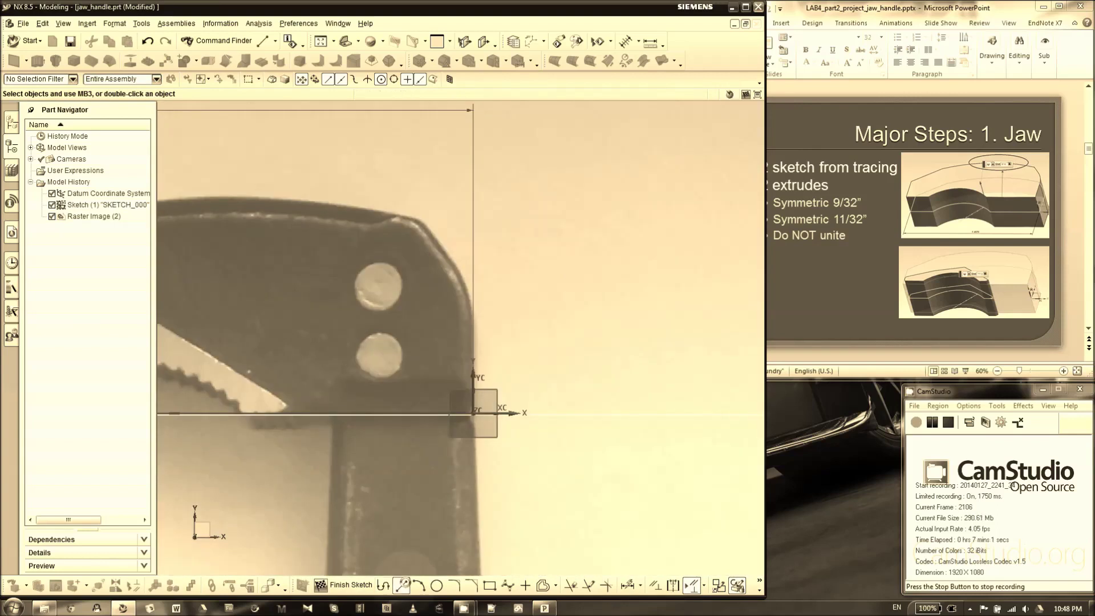
click(401, 585)
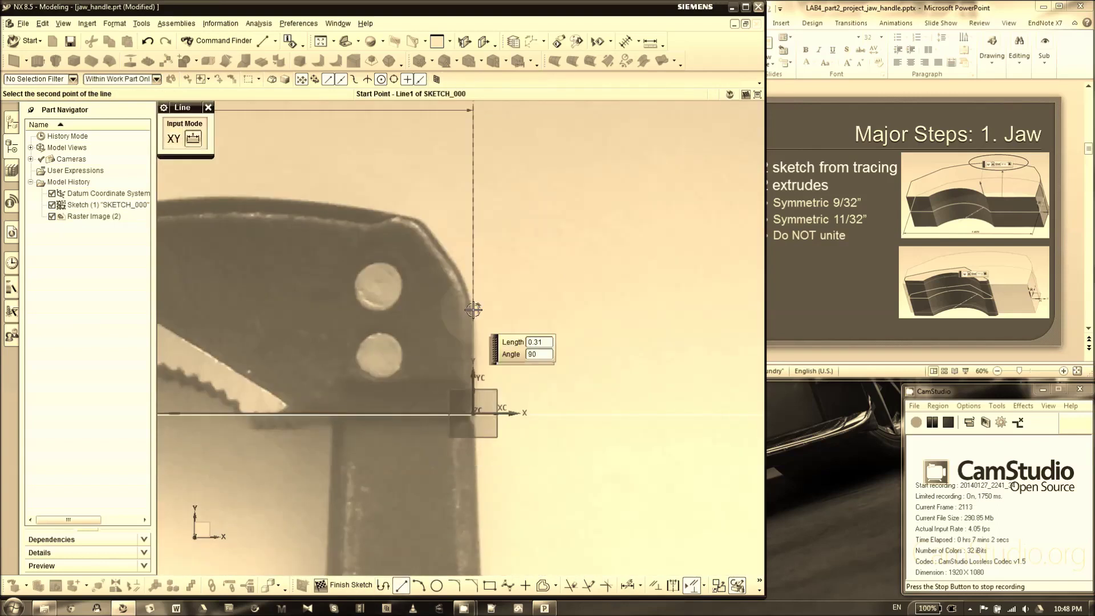
click(392, 196)
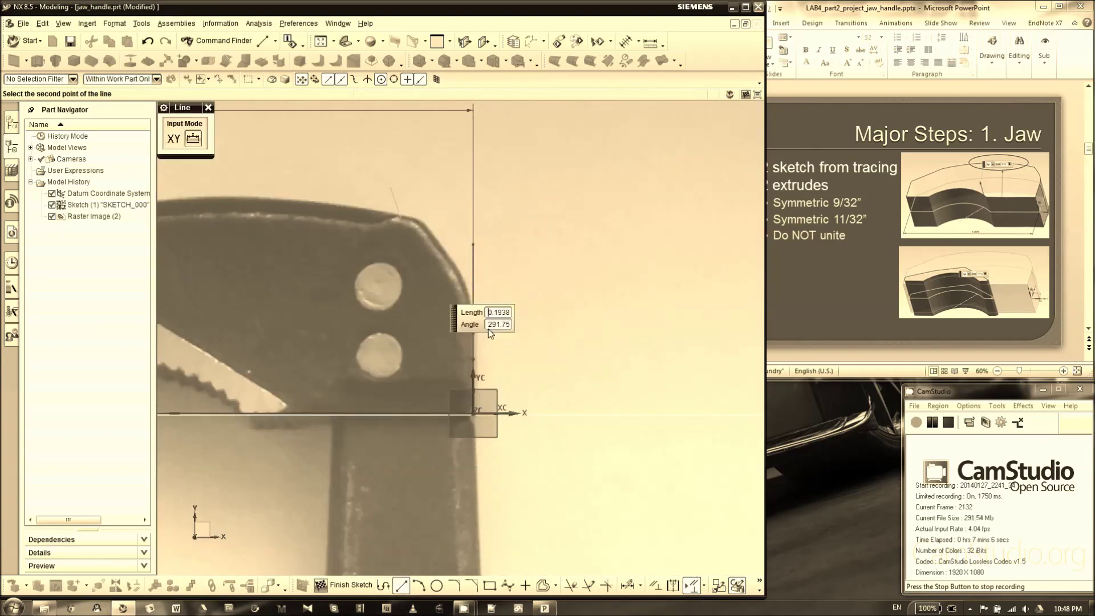
scroll(547, 374, up, 2)
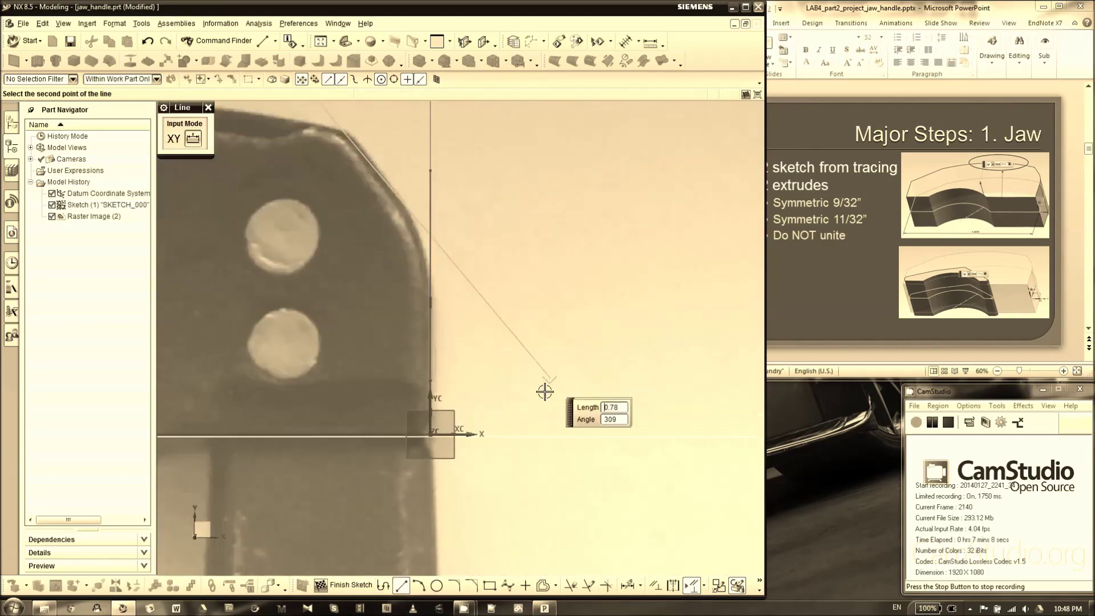
click(549, 423)
key(Escape)
scroll(679, 313, down, 2)
scroll(504, 227, up, 2)
drag(480, 225, 480, 225)
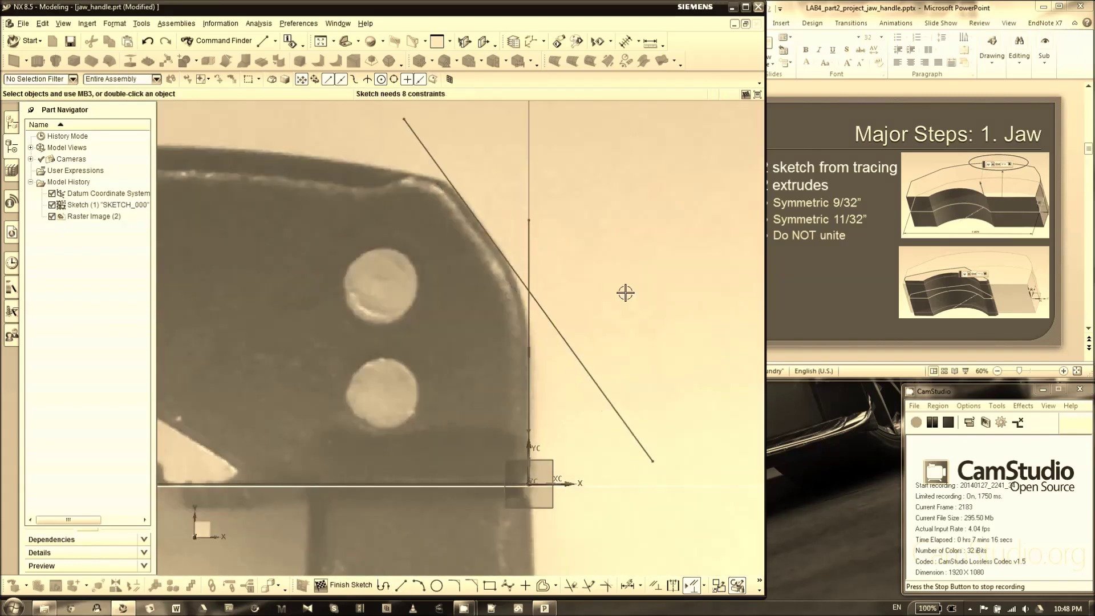
- Trace the jaw's curved upper edge with a three-point arc from the front sloped line to the oblique rear line
scroll(687, 292, down, 4)
scroll(531, 225, up, 1)
key(a)
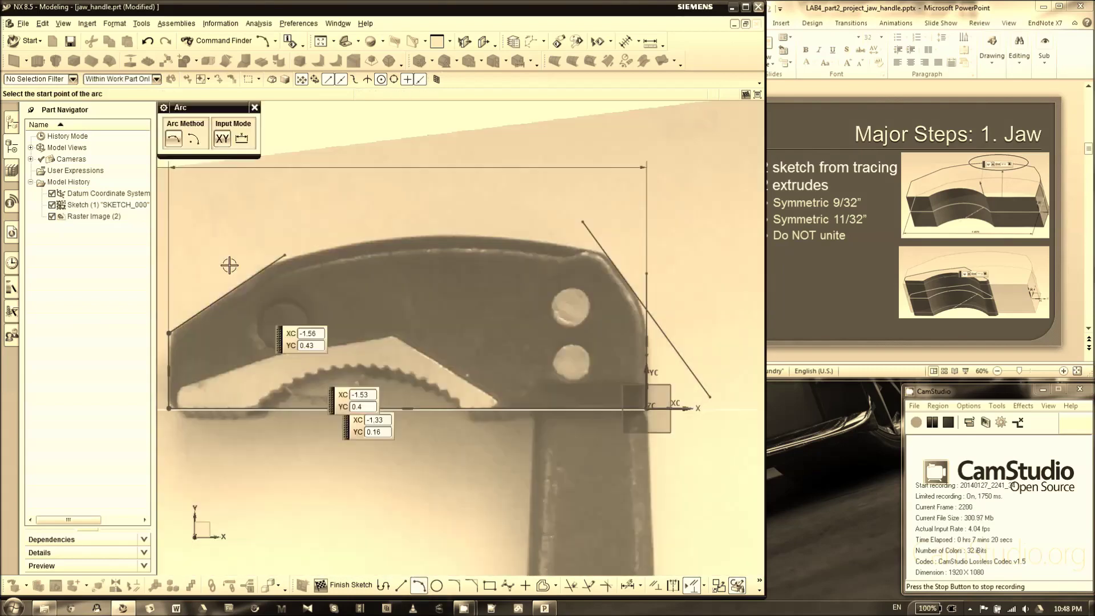
scroll(286, 264, up, 3)
click(305, 272)
scroll(220, 291, down, 1)
scroll(656, 294, down, 3)
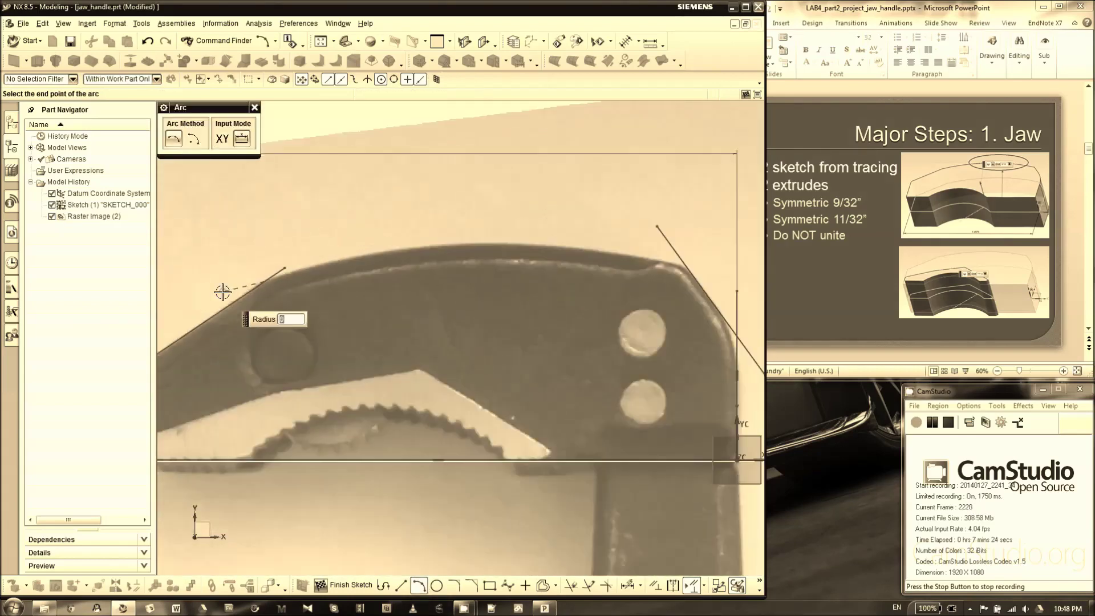
scroll(696, 246, up, 4)
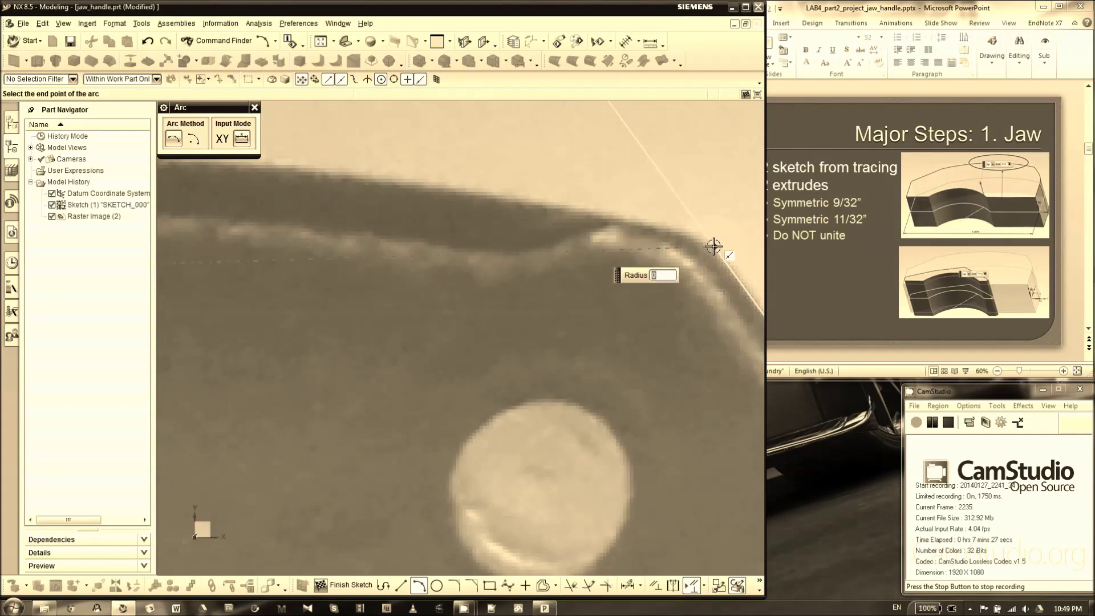
scroll(749, 260, down, 4)
click(748, 259)
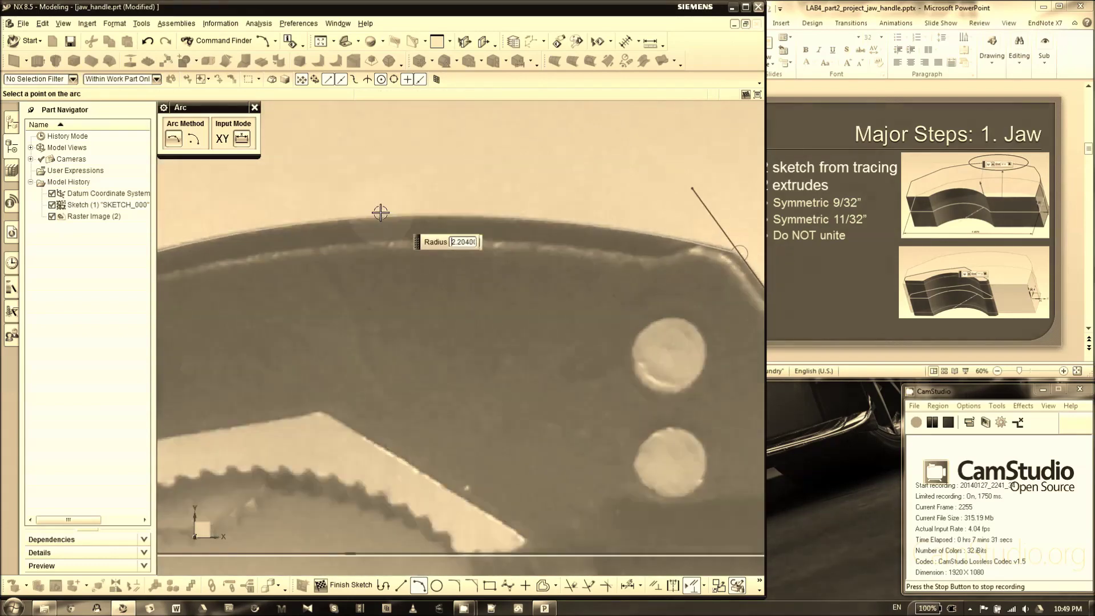
scroll(337, 217, up, 4)
click(484, 215)
scroll(371, 207, down, 5)
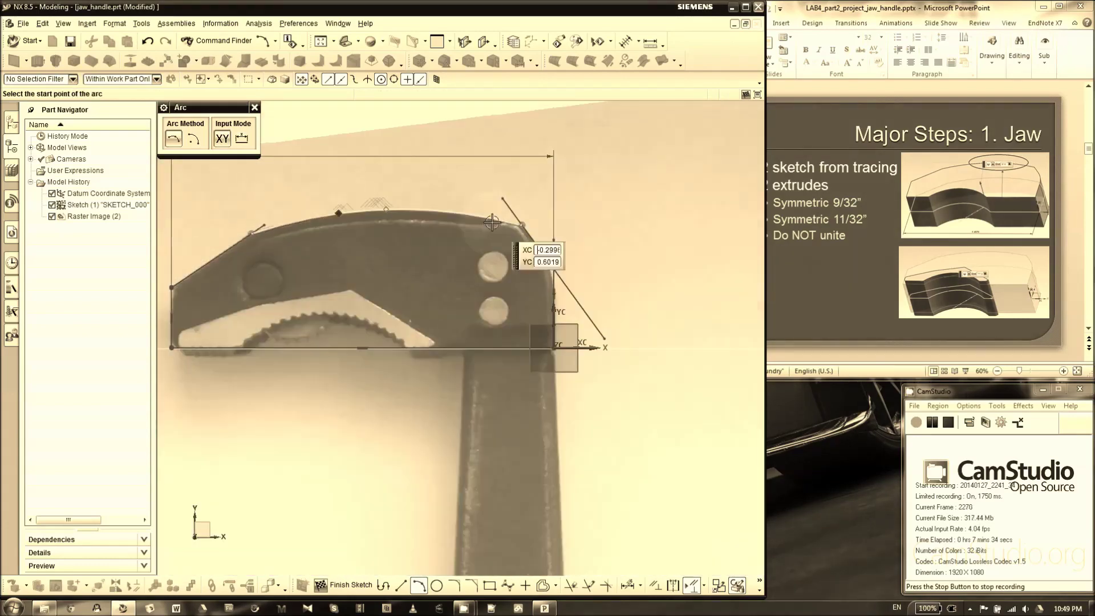
scroll(551, 294, up, 4)
click(255, 107)
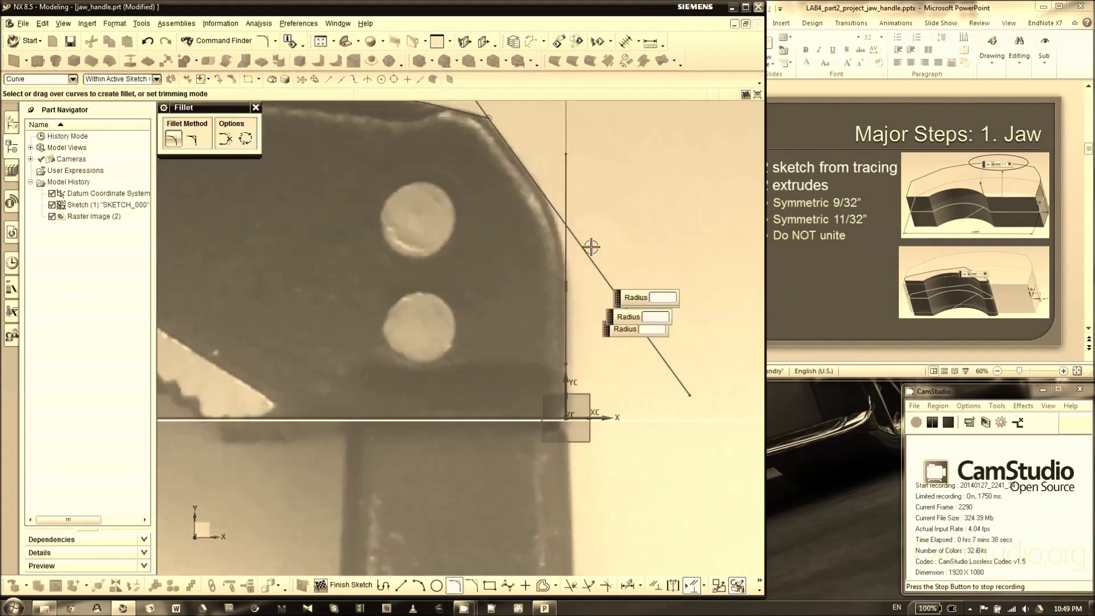
- Fillet the oblique rear line and the vertical rear line, fitting the curve to the jaw's rear edge
click(454, 585)
scroll(534, 204, up, 5)
click(604, 235)
click(629, 291)
click(608, 274)
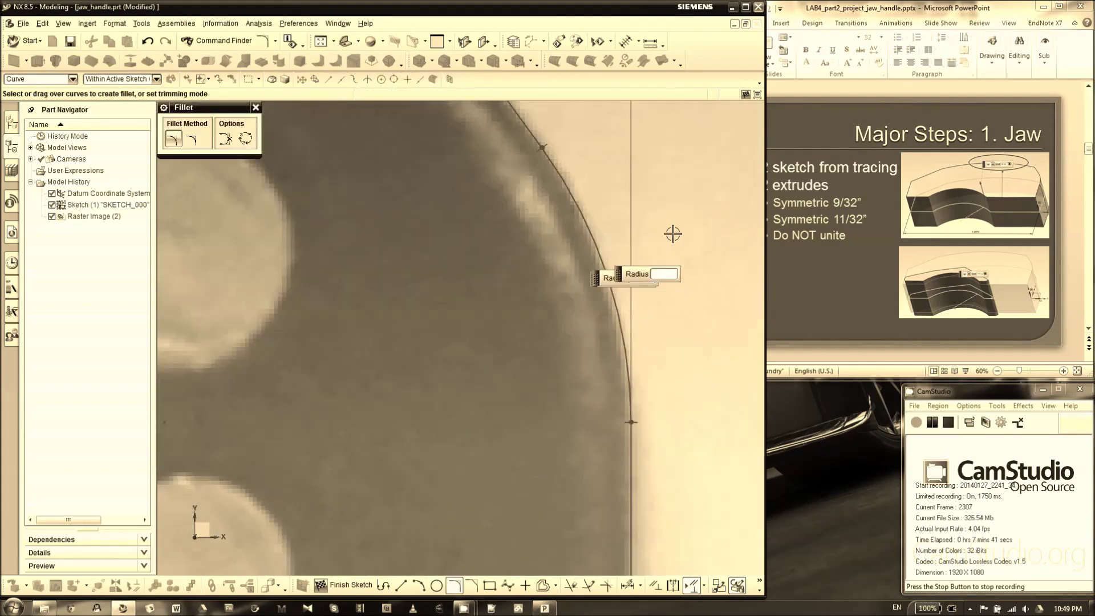
- Fillet the jaw's upper front corner between the vertical front line and the sloped line, matching the image
scroll(684, 229, down, 5)
scroll(335, 252, up, 5)
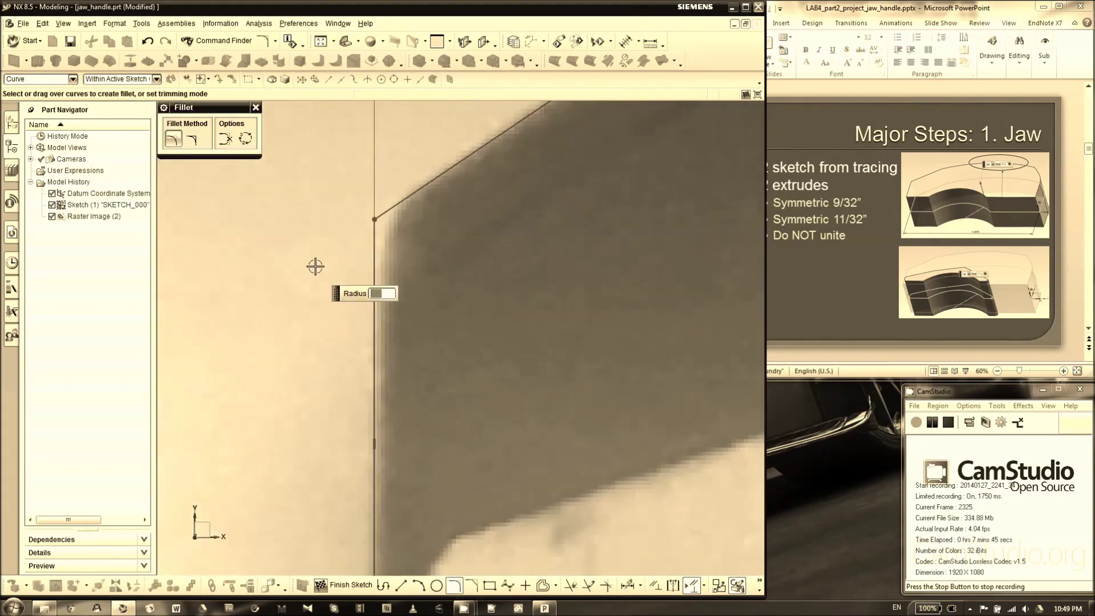
scroll(342, 256, down, 4)
scroll(310, 247, up, 4)
click(355, 255)
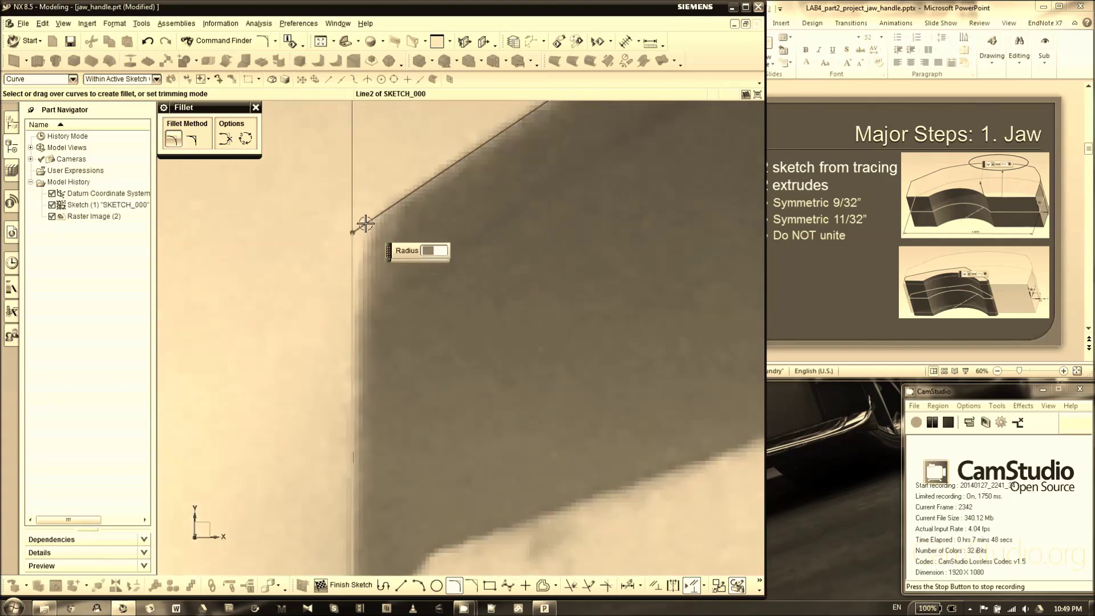
click(361, 226)
click(371, 240)
scroll(281, 259, down, 5)
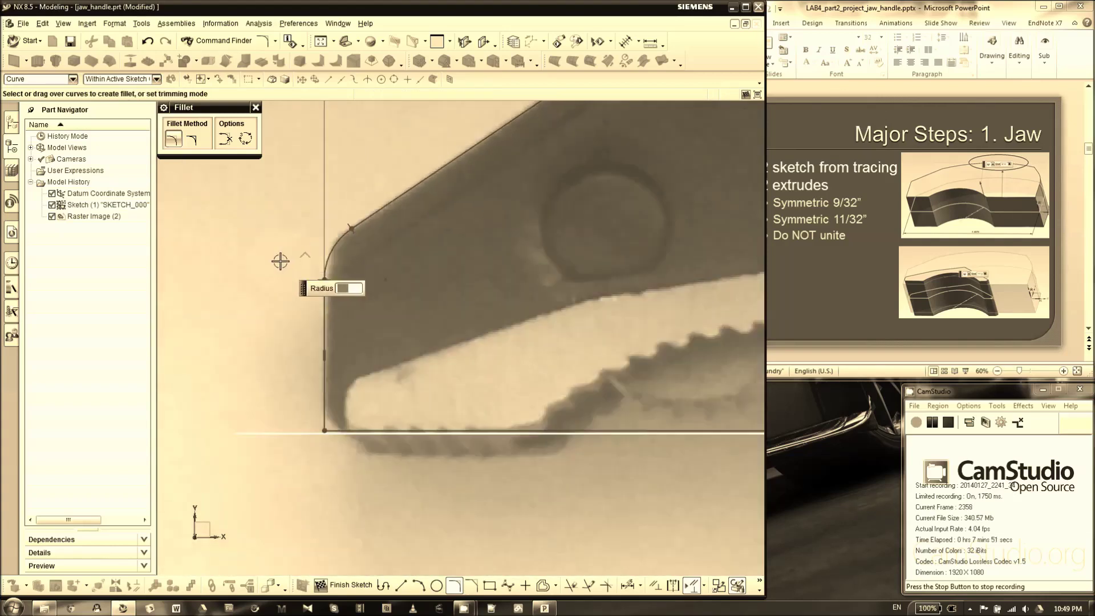
- Trim the oblique rear line's excess beyond the upper arc with Quick Trim
key(t)
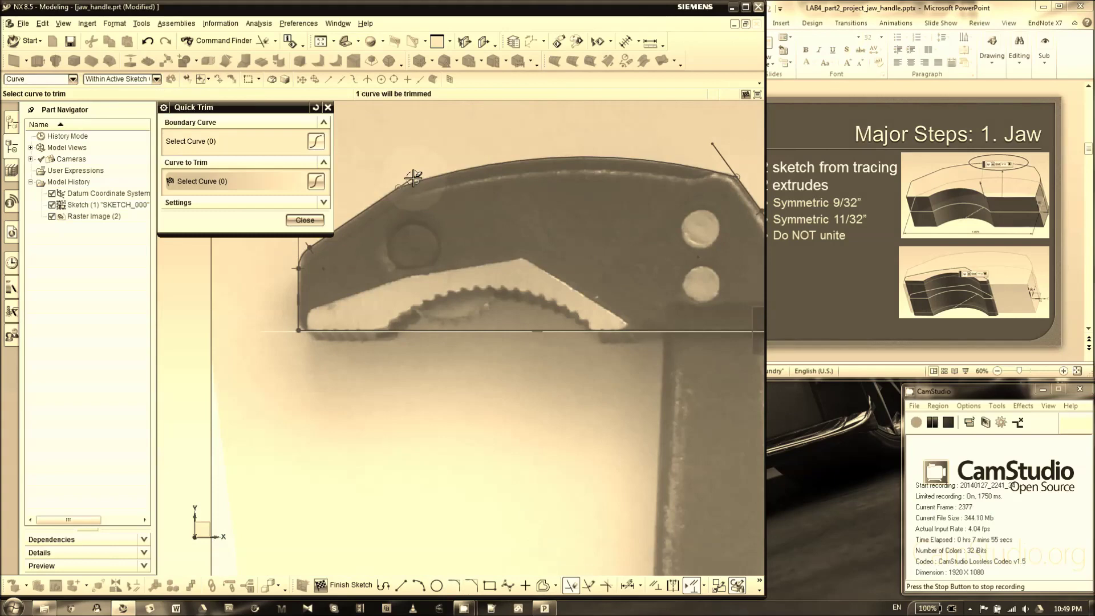
click(722, 151)
scroll(509, 170, down, 1)
scroll(741, 254, up, 1)
click(736, 252)
scroll(736, 252, down, 1)
scroll(465, 283, up, 4)
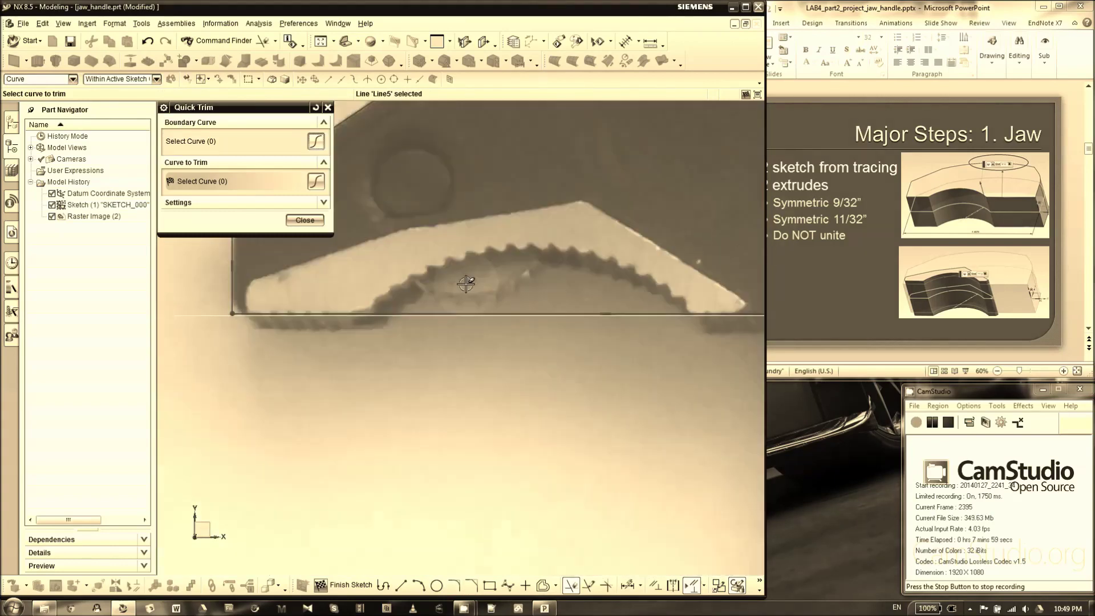
scroll(370, 301, down, 3)
- Trace the jaw's toothed opening with a three-point arc starting and ending on the horizontal reference line
click(419, 586)
scroll(343, 313, up, 5)
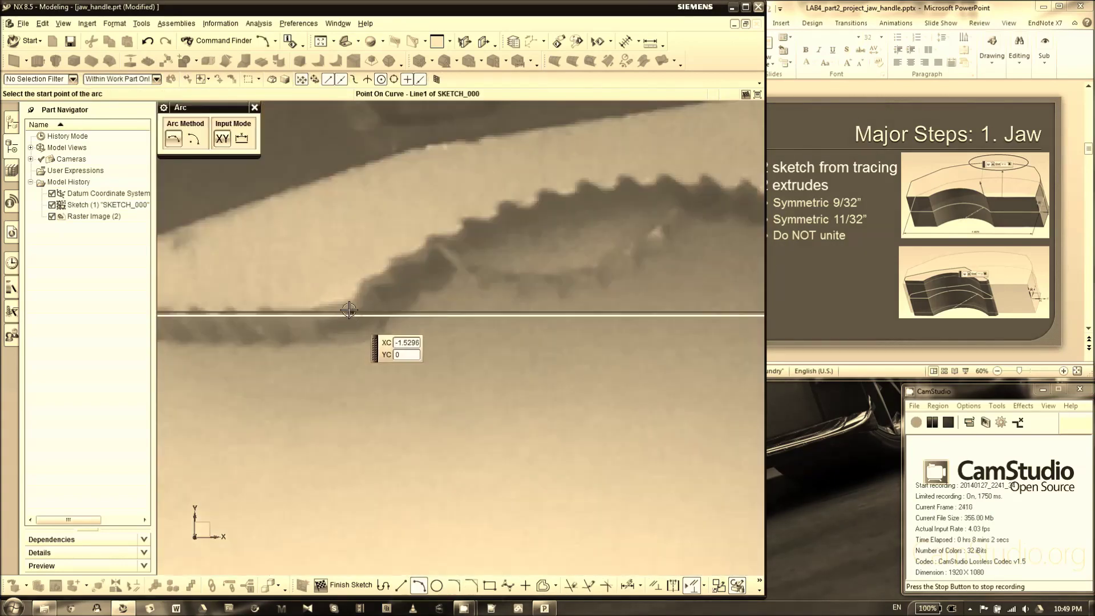
click(341, 312)
scroll(340, 313, down, 3)
scroll(639, 311, up, 4)
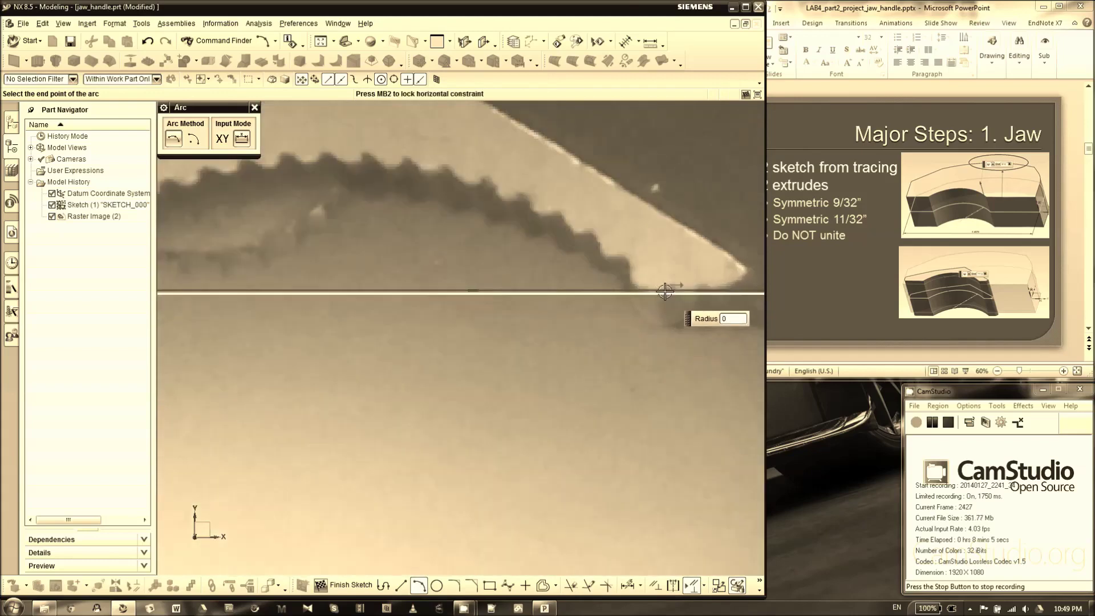
click(653, 290)
scroll(653, 290, down, 3)
scroll(630, 276, up, 3)
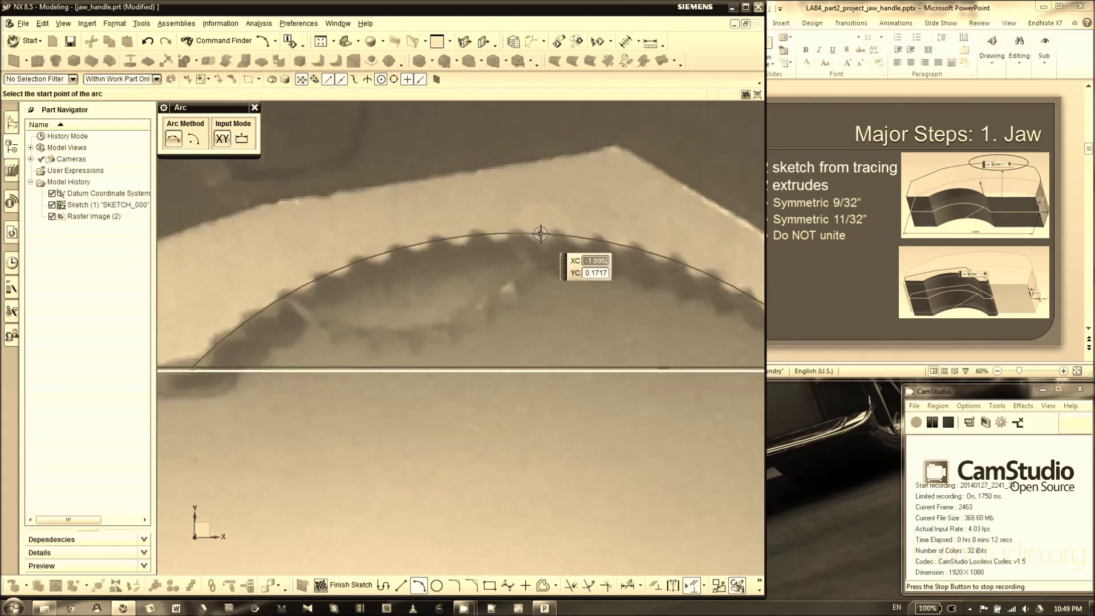
click(540, 234)
scroll(540, 234, down, 3)
click(255, 107)
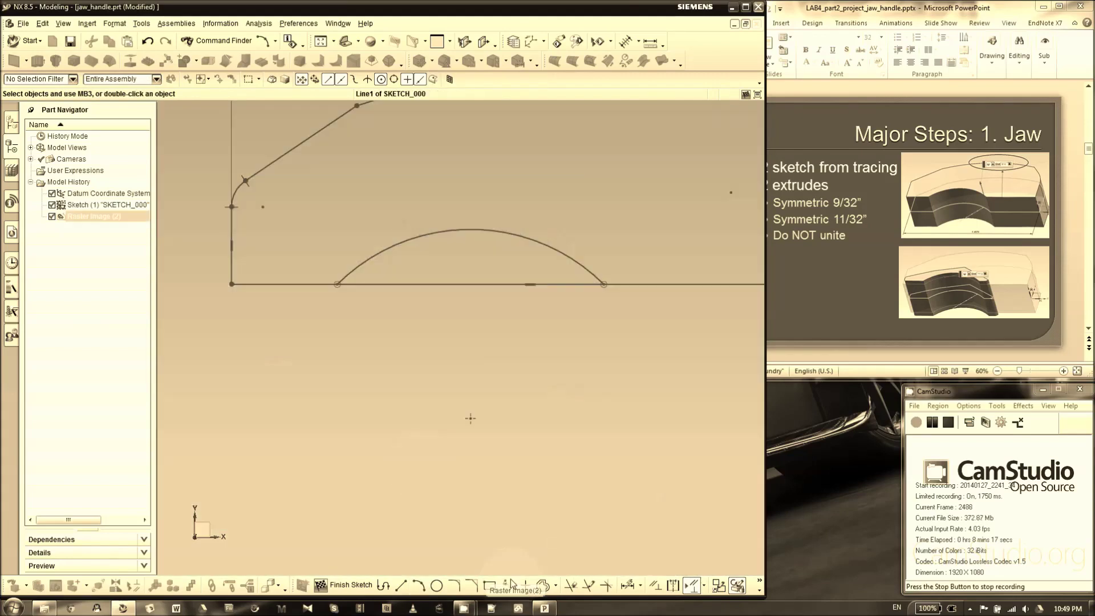
- Trim away the part of the reference line between the ends of the toothed opening's arc
key(t)
click(486, 285)
scroll(452, 403, down, 1)
click(296, 220)
- Hide the raster image to inspect the traced jaw outline, then show the image again to compare them
right_click(251, 213)
click(274, 242)
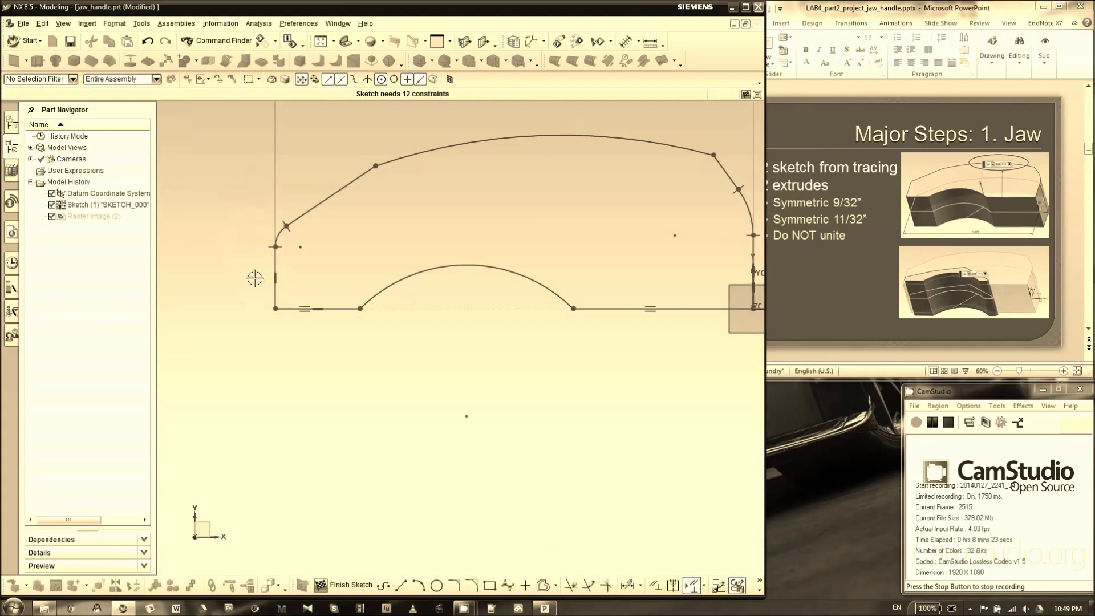
scroll(255, 278, down, 2)
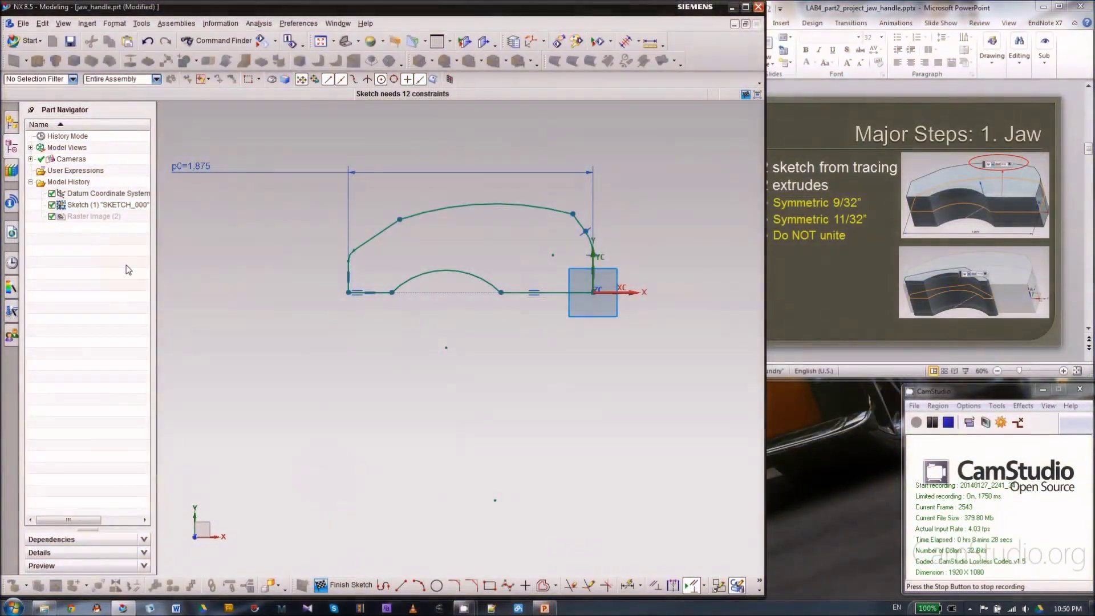
right_click(98, 216)
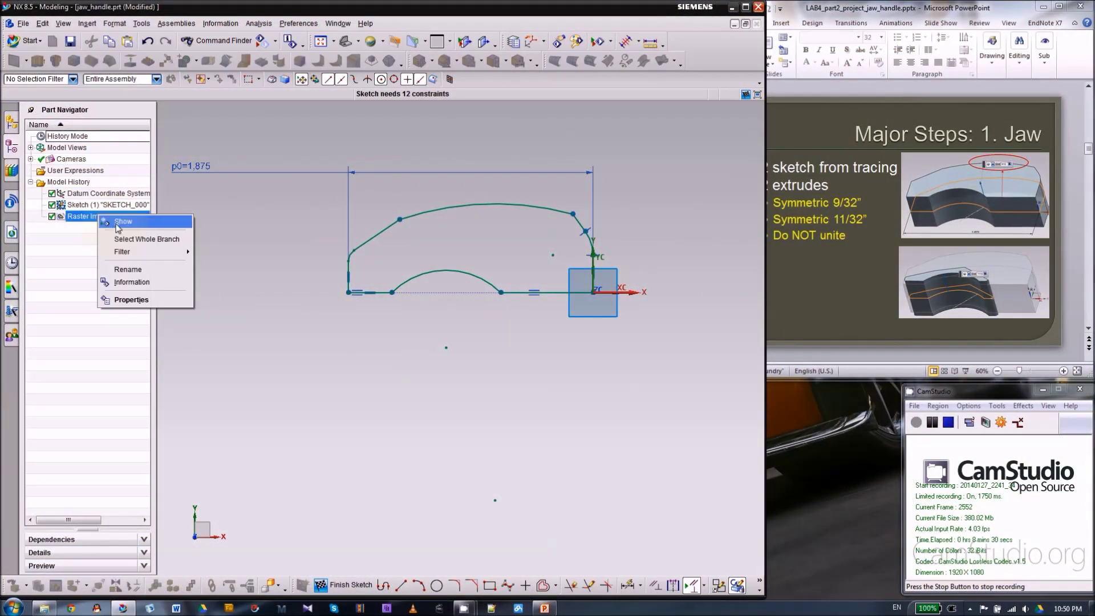
click(120, 222)
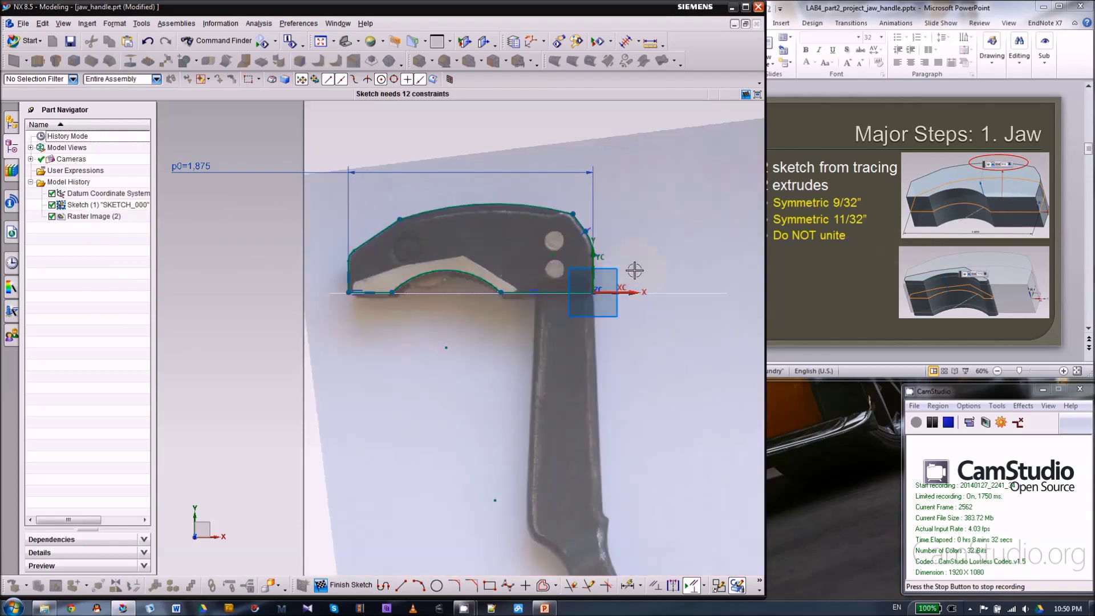
click(508, 255)
scroll(507, 255, up, 3)
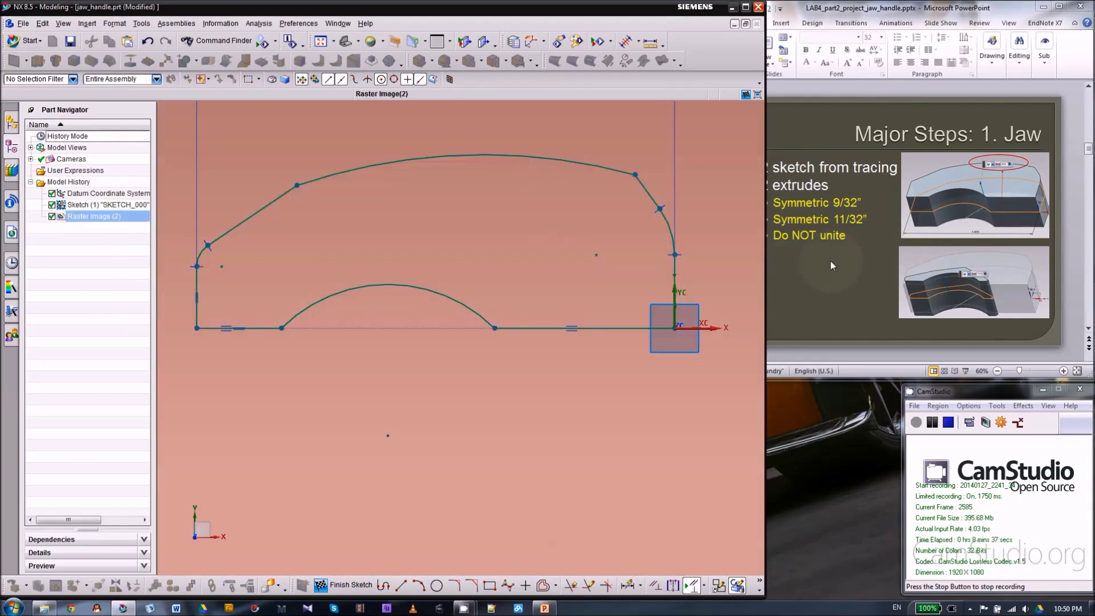
- Review the PowerPoint slides on tracing the jaw and on the project's major steps, and return to NX
click(830, 262)
scroll(848, 280, up, 2)
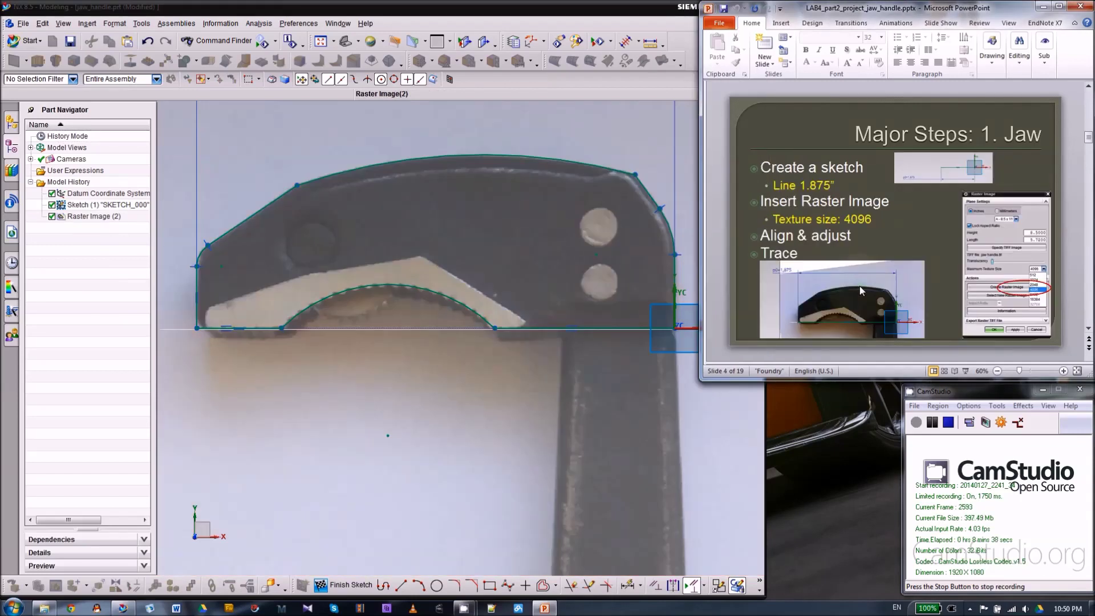
scroll(924, 271, up, 1)
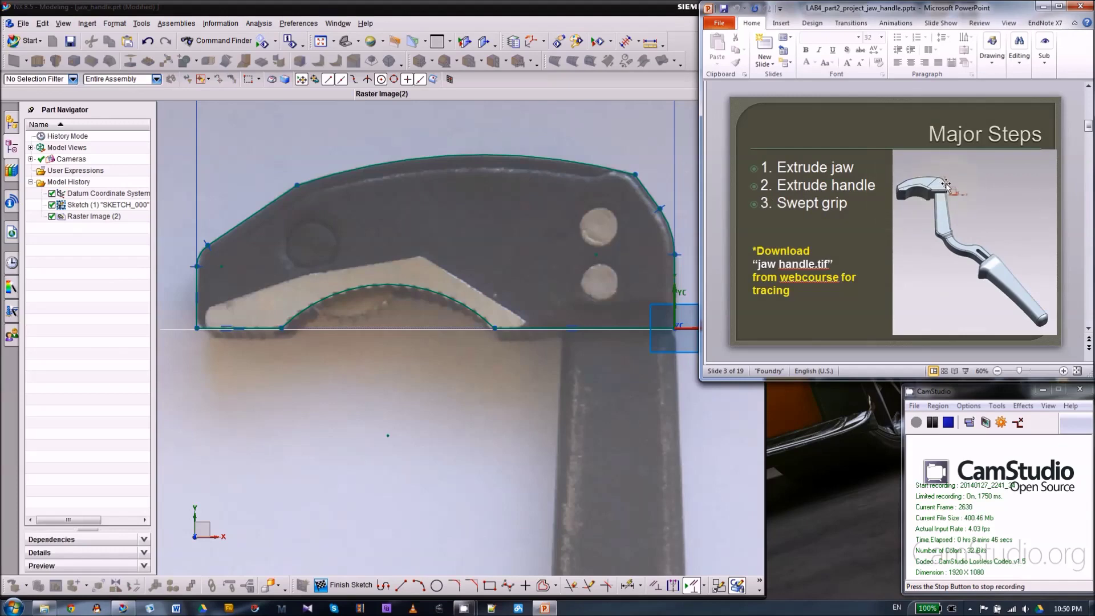
click(659, 11)
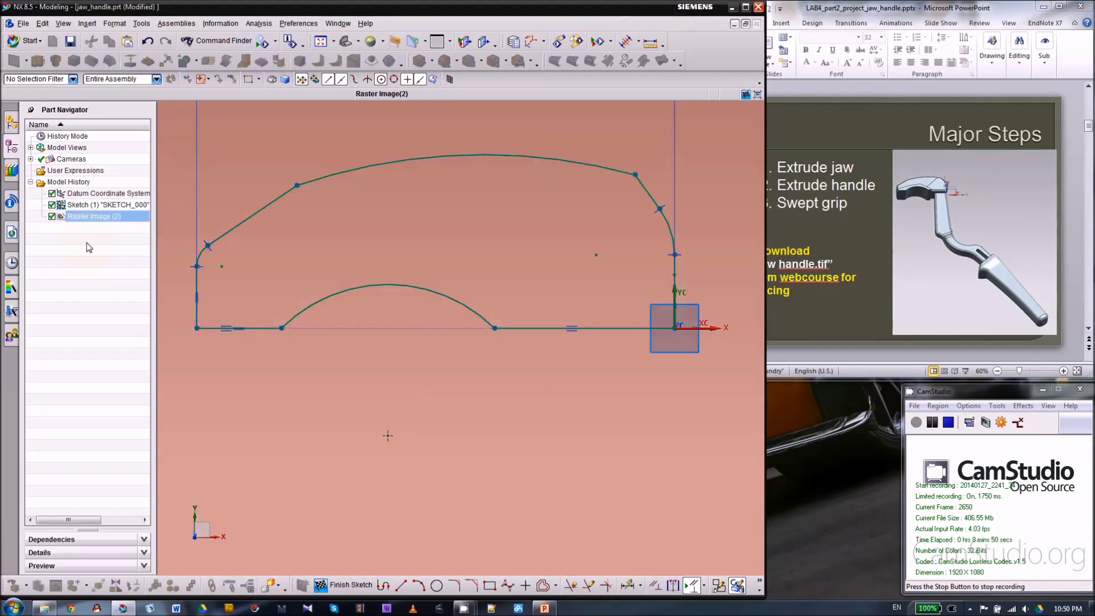
- Exit the jaw outline sketch and reduce the raster image's translucency to the minimum so the photo displays darker
double_click(94, 217)
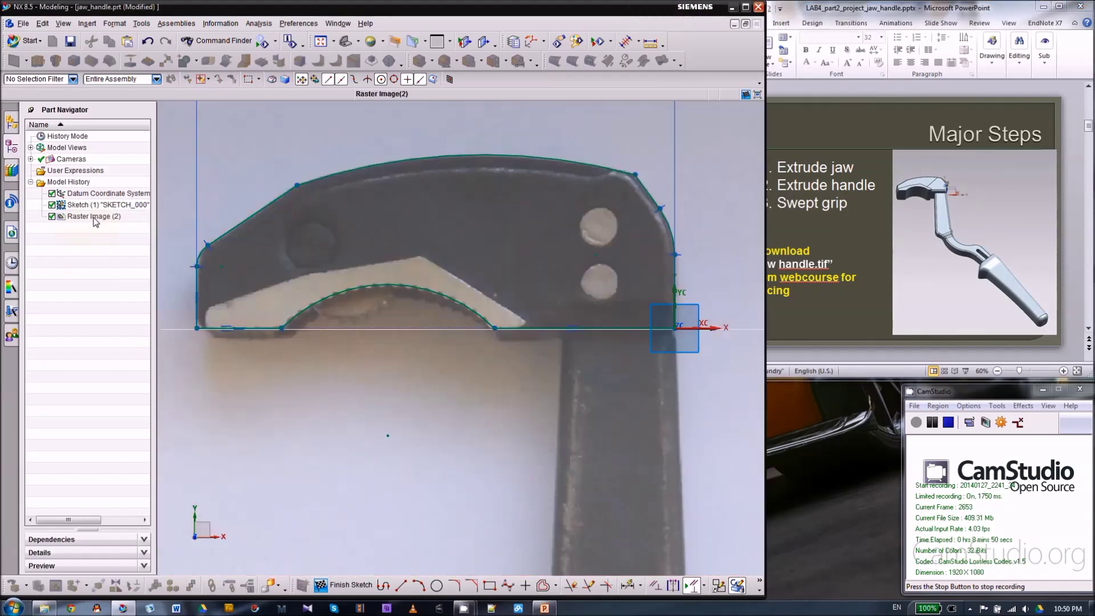
click(444, 107)
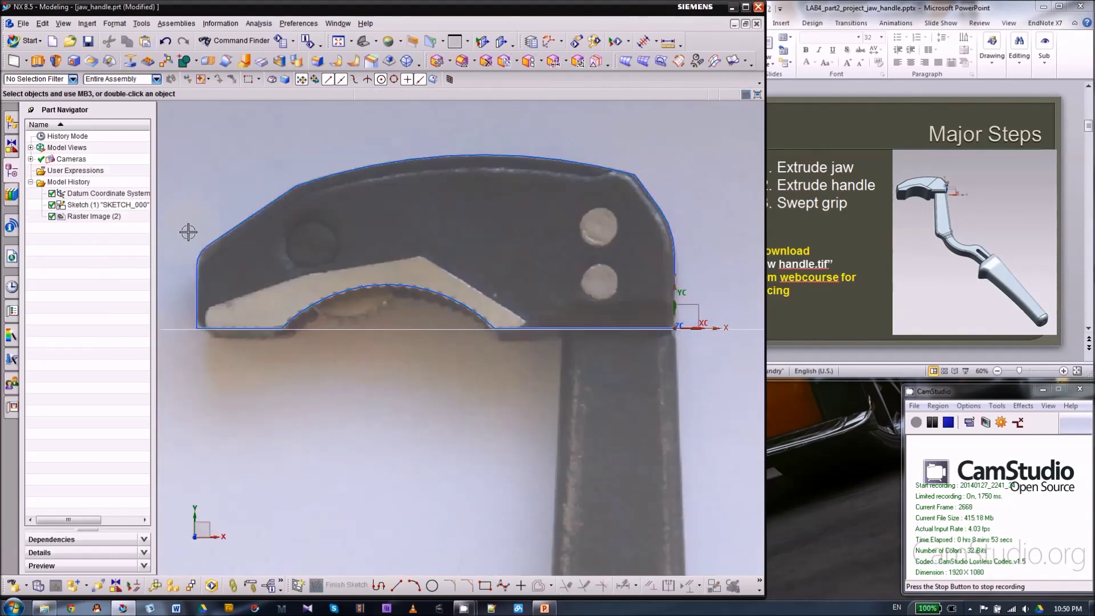
double_click(94, 217)
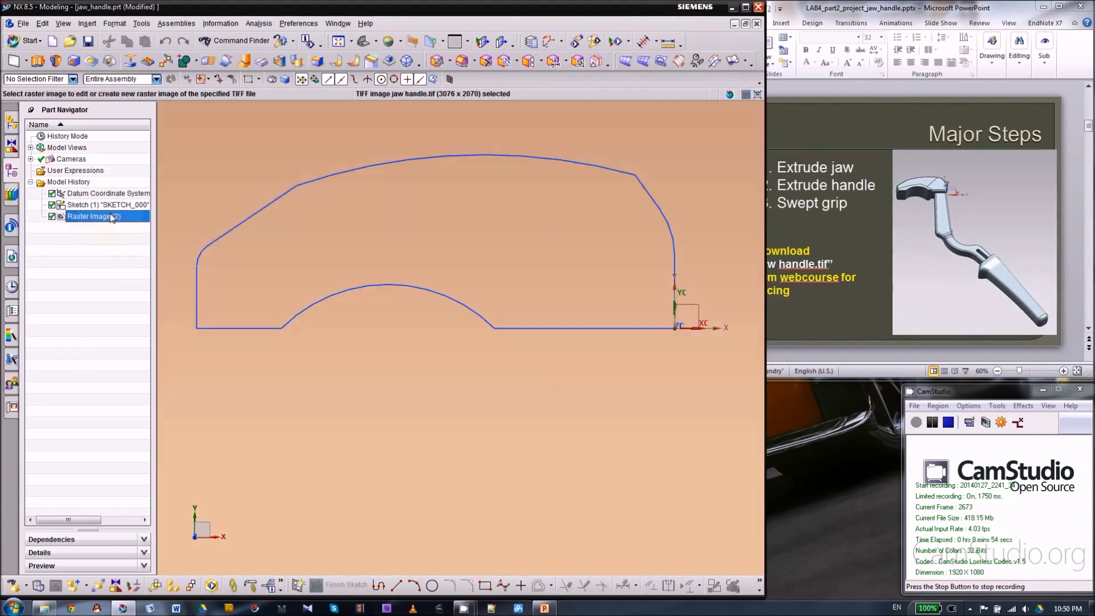
drag(264, 242, 216, 242)
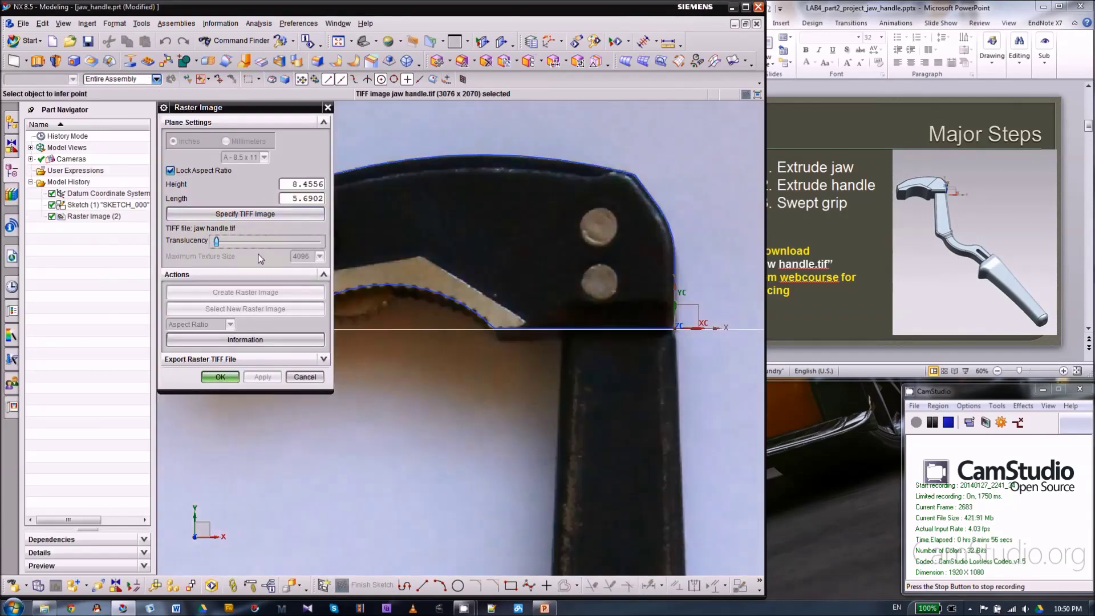
click(220, 377)
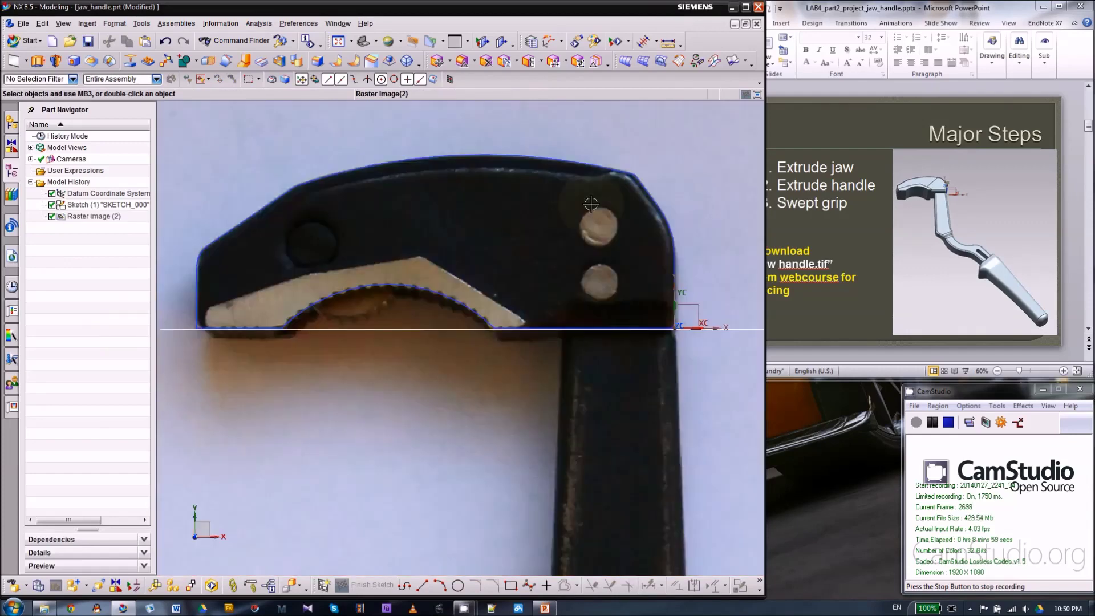
- Reopen the jaw outline sketch and draw a diagonal line from above the jaw's rear upper corner through the toothed arc to below the opening
click(587, 189)
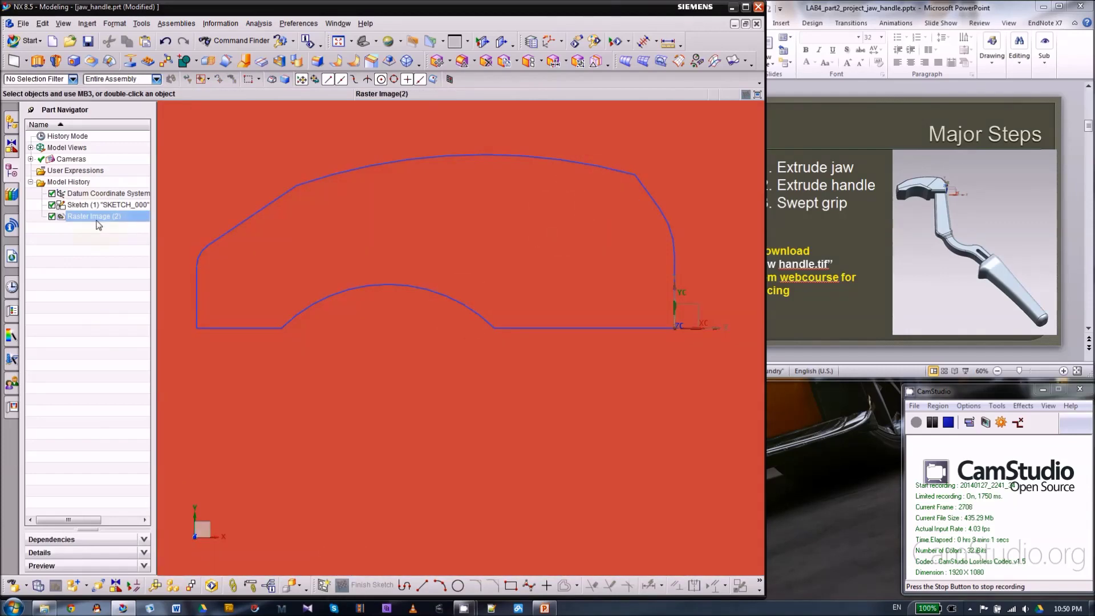
double_click(102, 206)
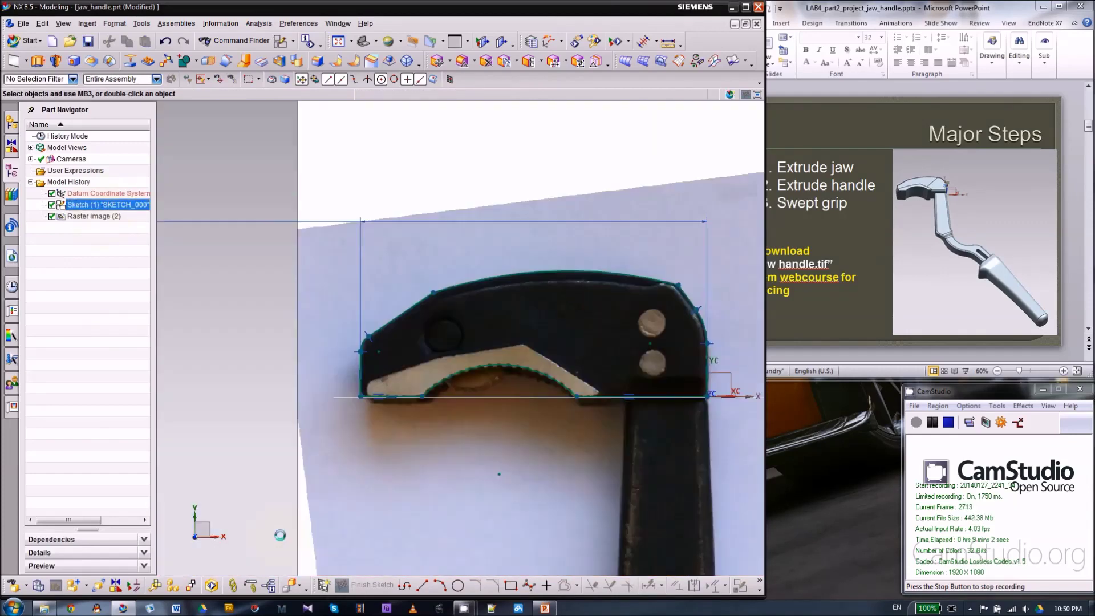
click(401, 585)
scroll(245, 317, down, 2)
scroll(396, 436, up, 3)
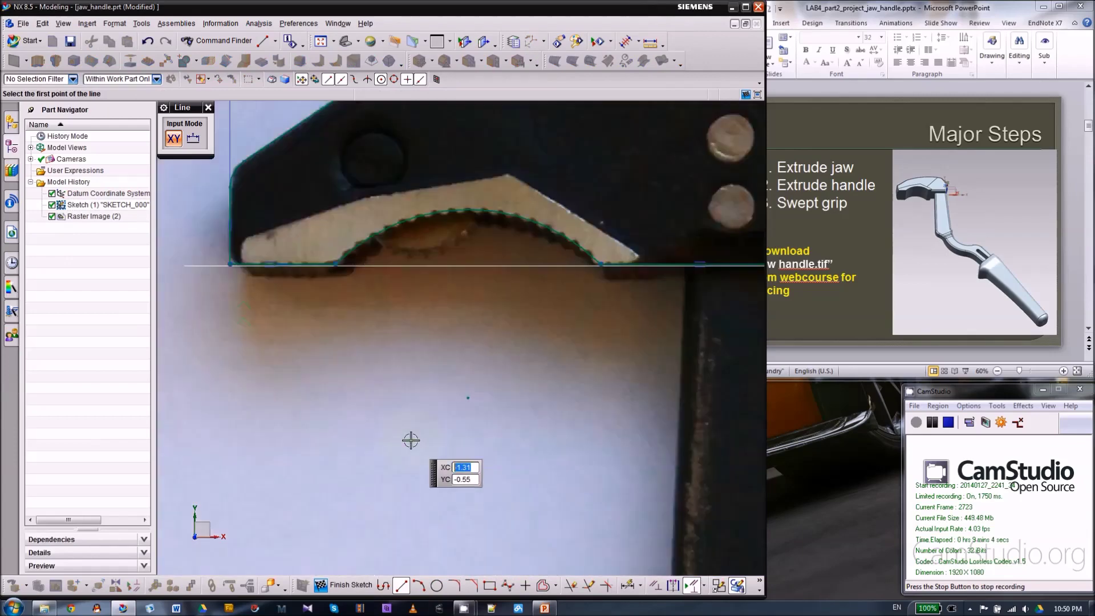
scroll(584, 279, down, 2)
scroll(611, 237, up, 2)
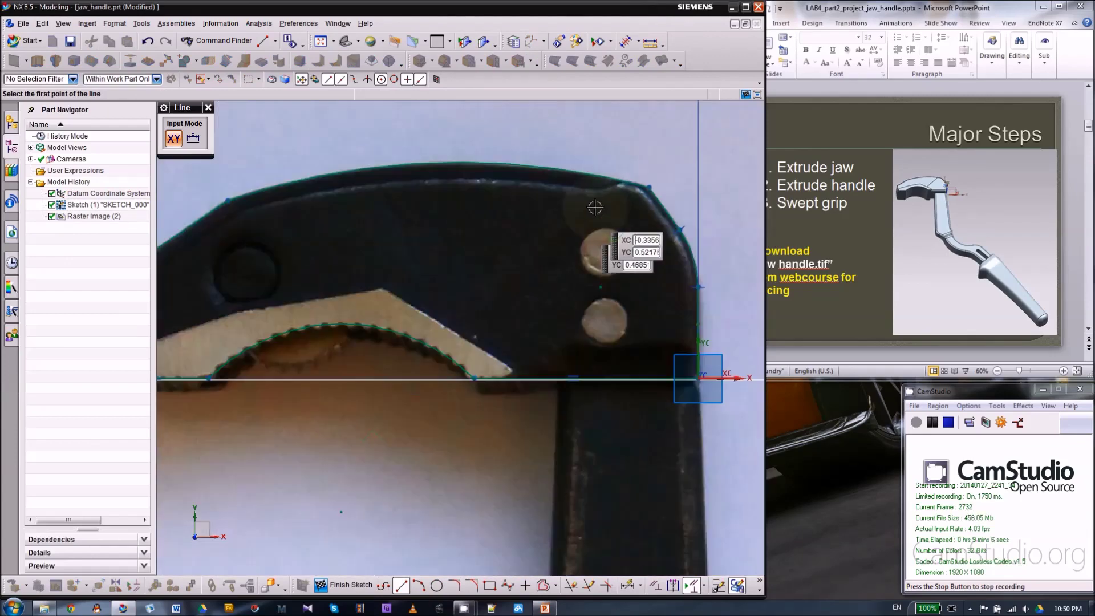
click(648, 151)
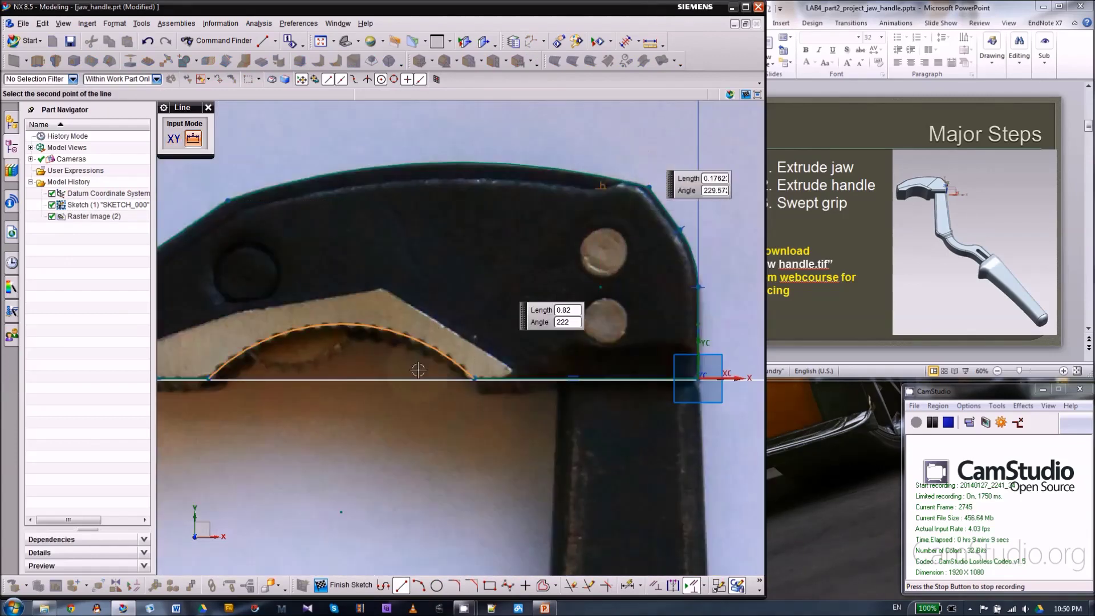
click(360, 444)
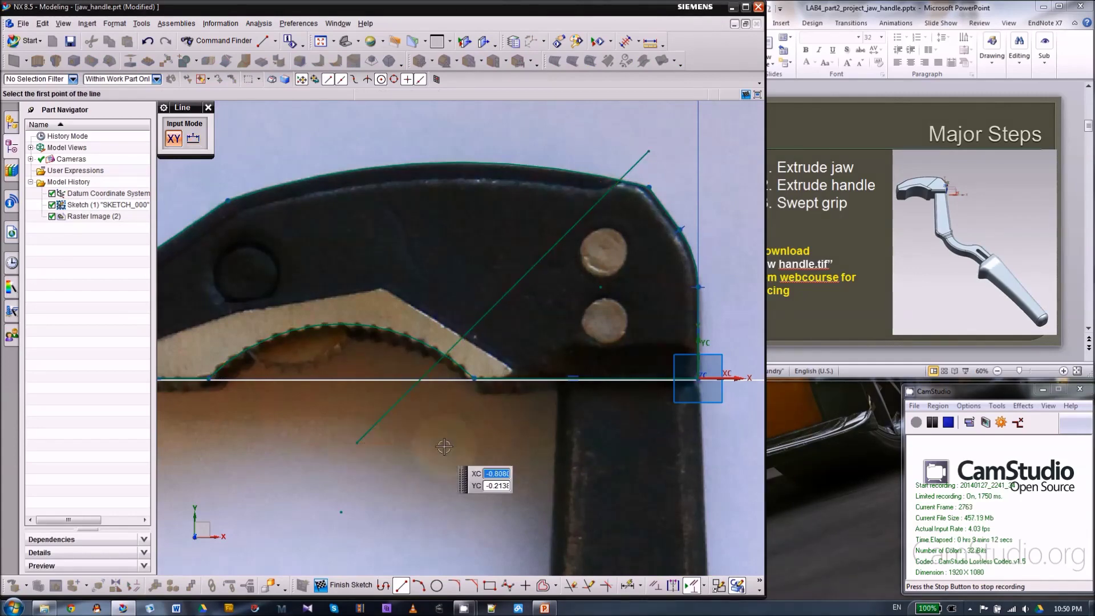
key(Escape)
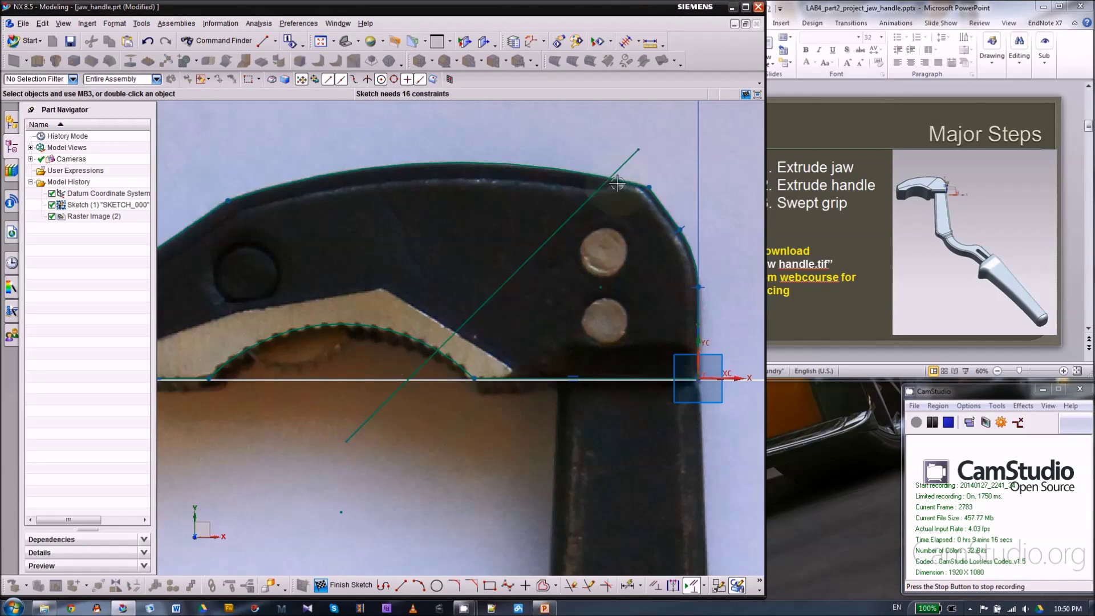
- Convert the diagonal line to a reference line and trim its ends back to the jaw's upper curve and the toothed arc
click(516, 272)
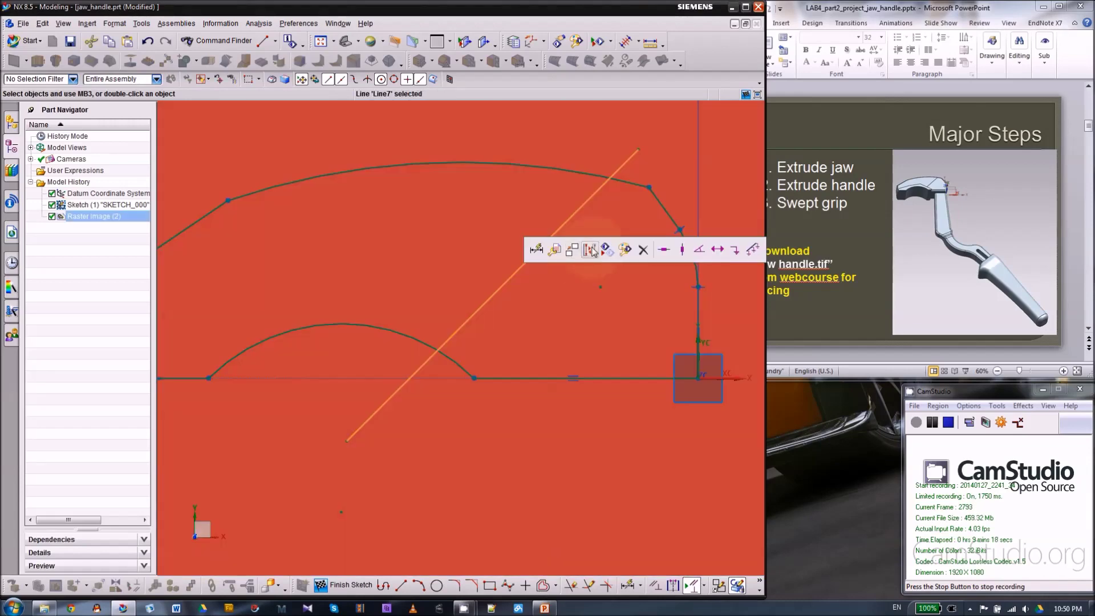
click(571, 249)
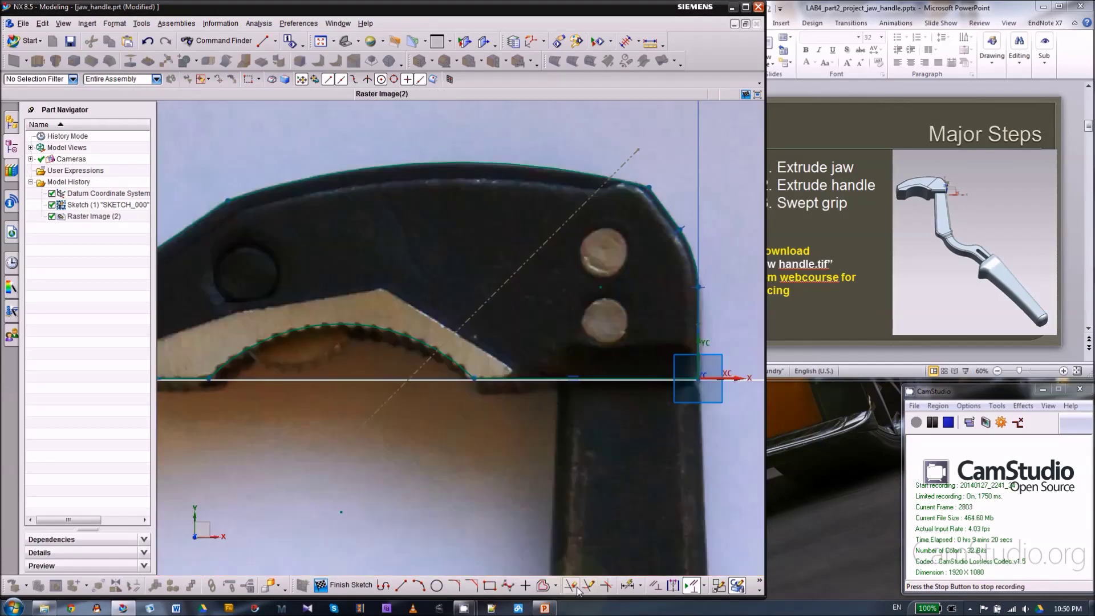
click(572, 587)
click(617, 169)
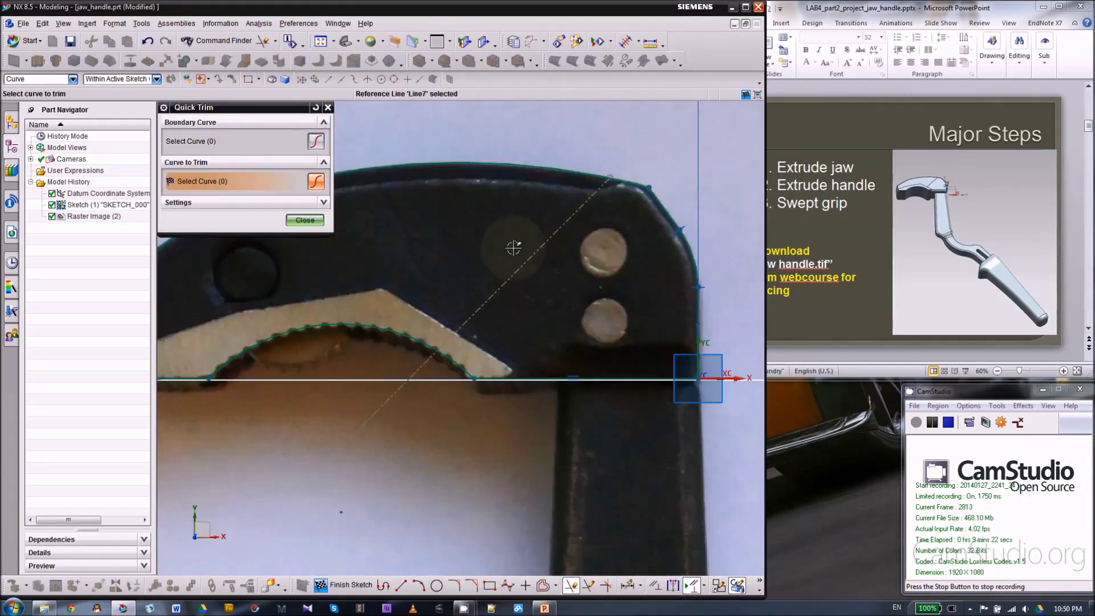
click(420, 372)
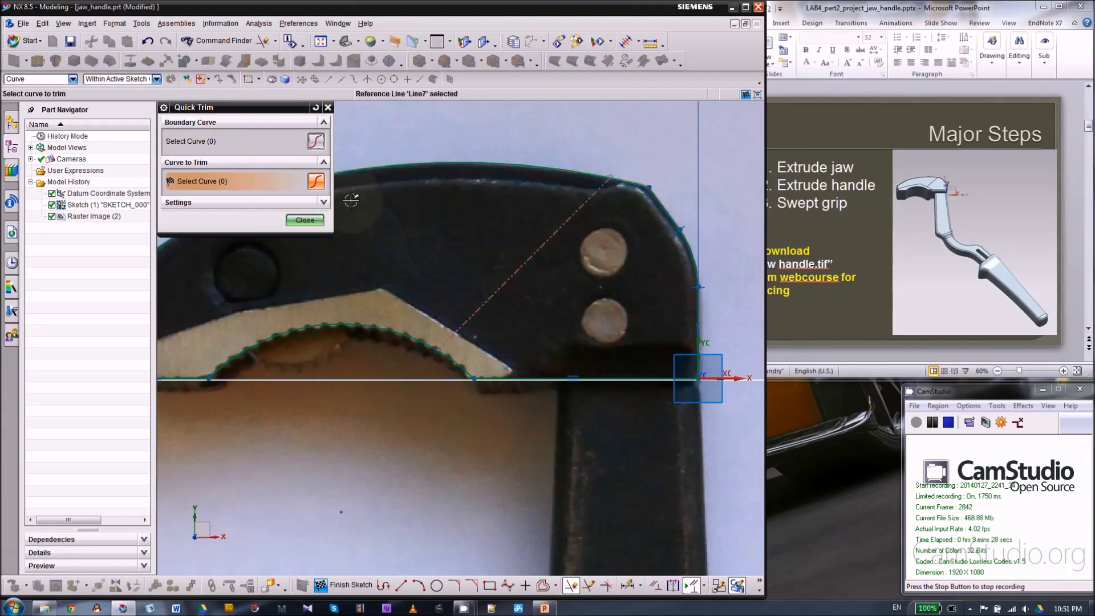
click(309, 221)
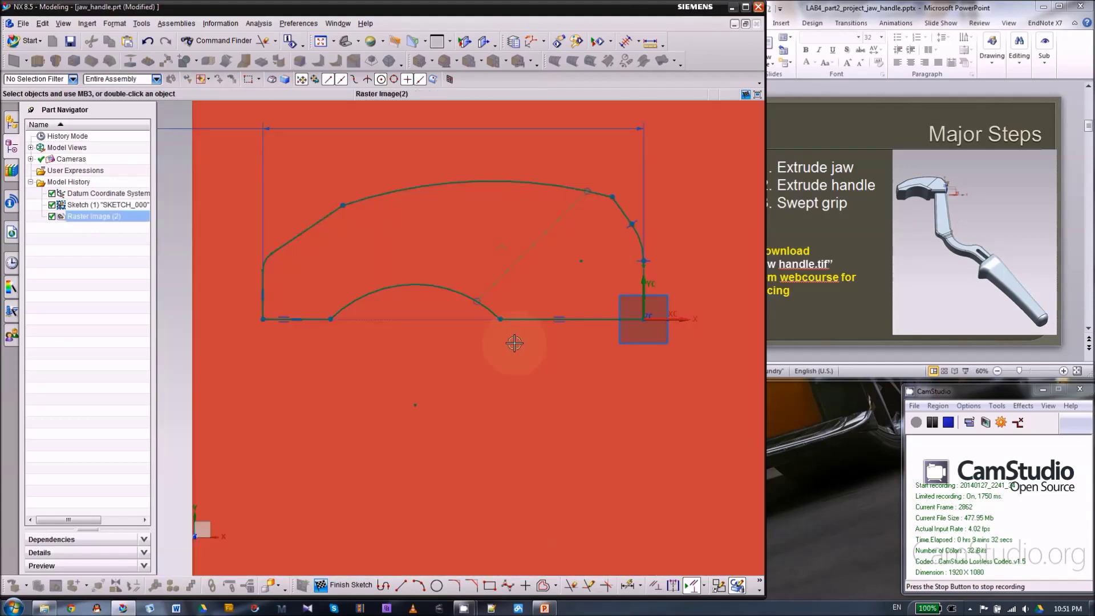
- Switch to PowerPoint and review the "Major Steps: 1. Jaw" slide for the two jaw sketches and extrude settings
middle_drag(514, 342, 490, 399)
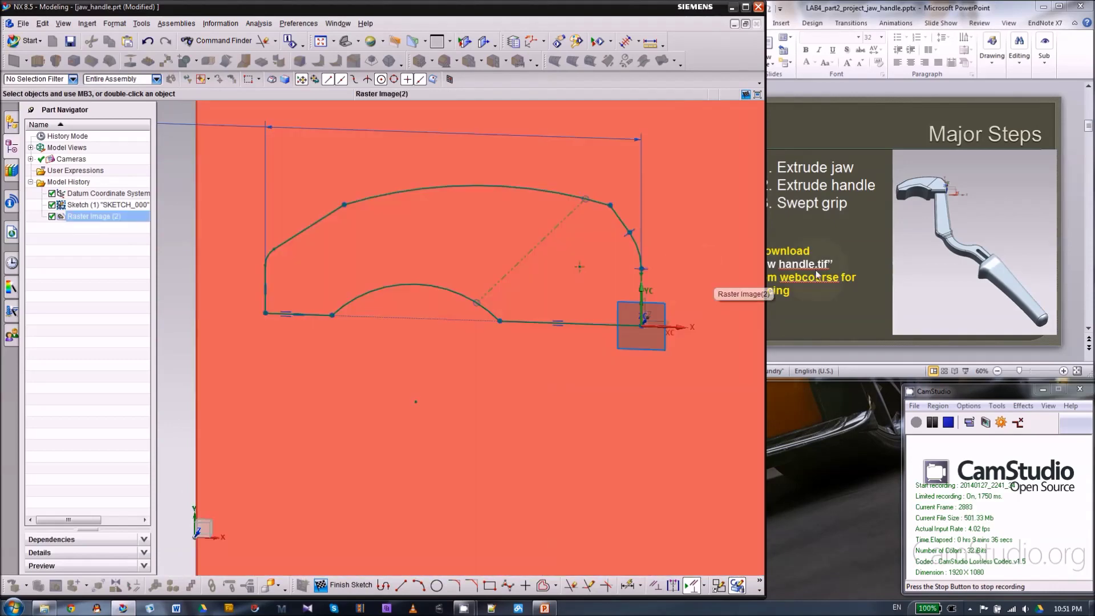
click(862, 232)
scroll(868, 246, down, 1)
scroll(867, 247, up, 1)
scroll(867, 247, down, 1)
scroll(867, 246, down, 1)
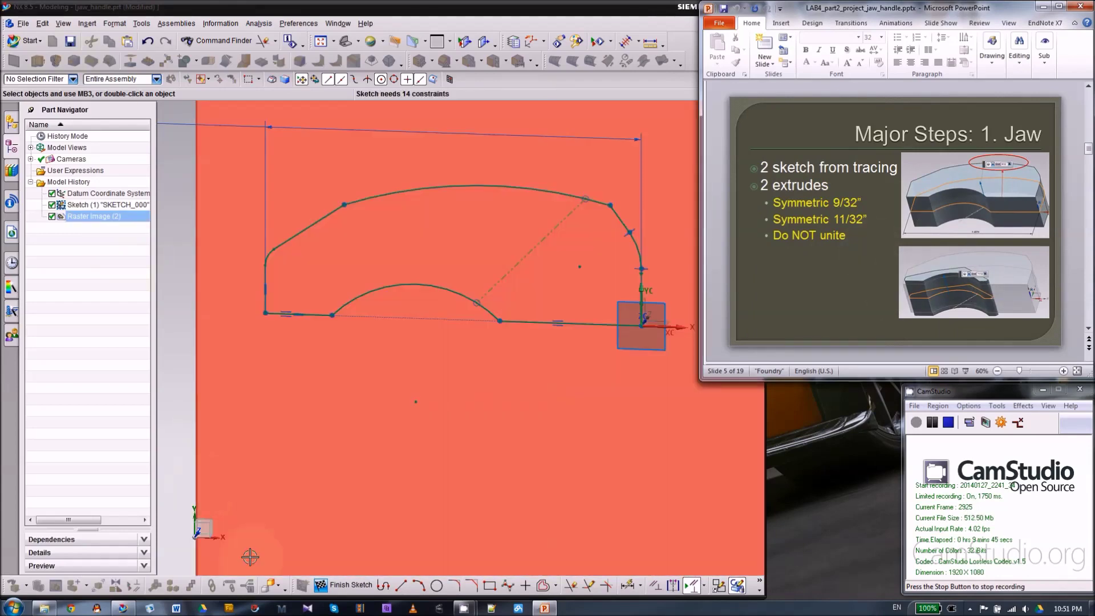
- Return to NX, finish the sketch, and extrude the jaw outline symmetrically by 9/32 in as a solid with Boolean None
click(323, 585)
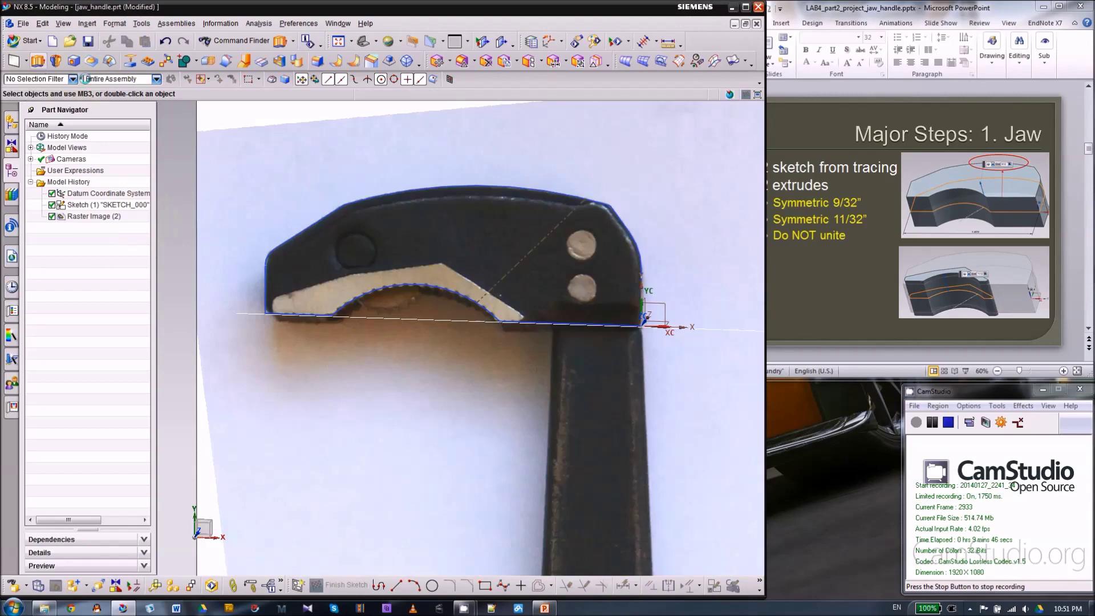
key(x)
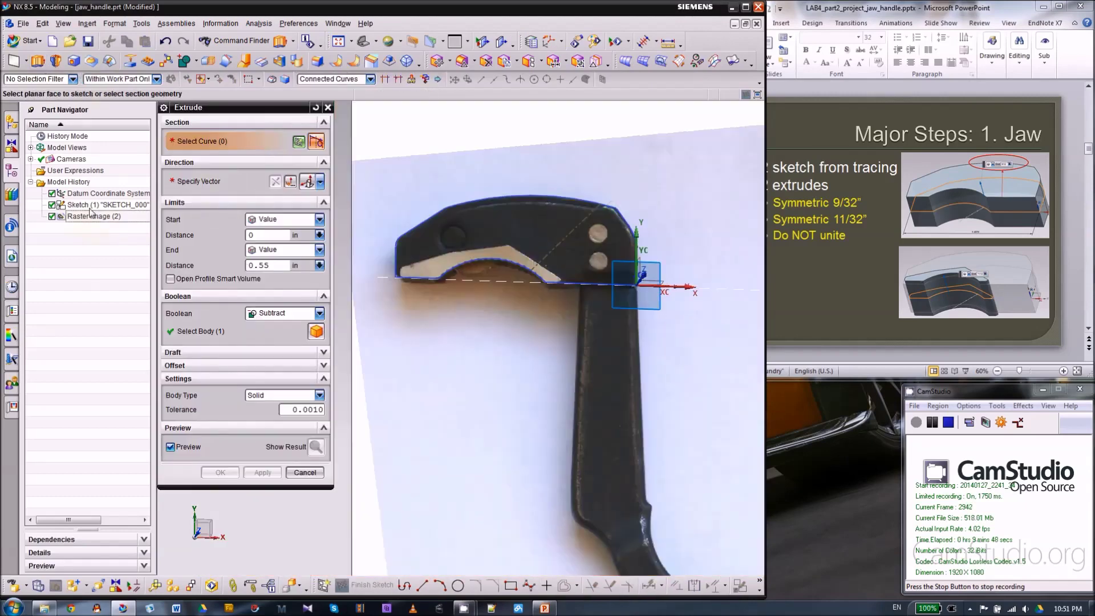
click(90, 205)
click(291, 219)
click(275, 251)
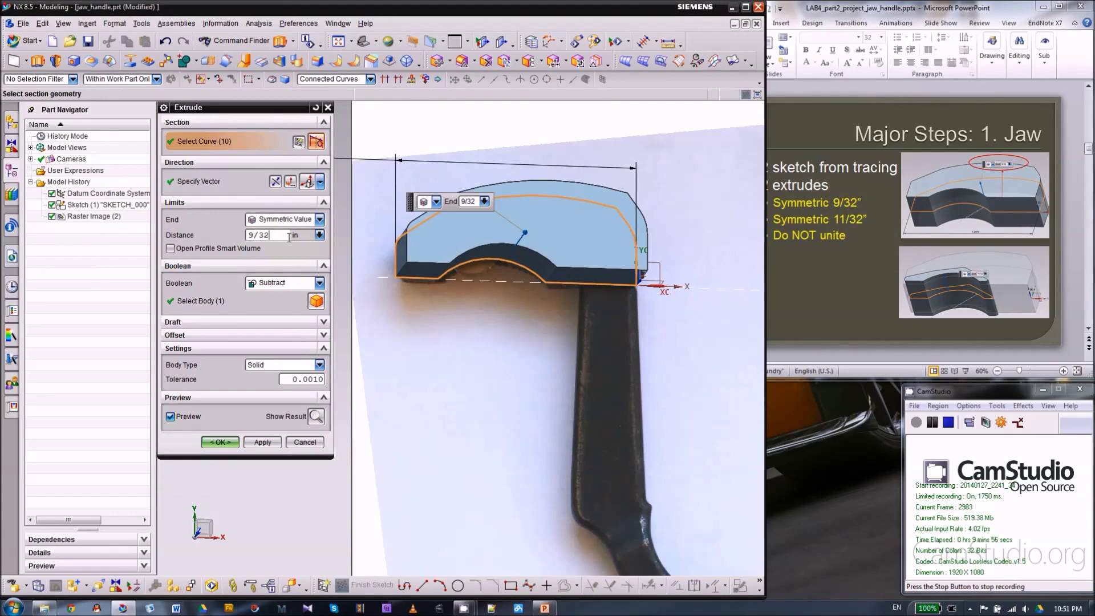
click(266, 285)
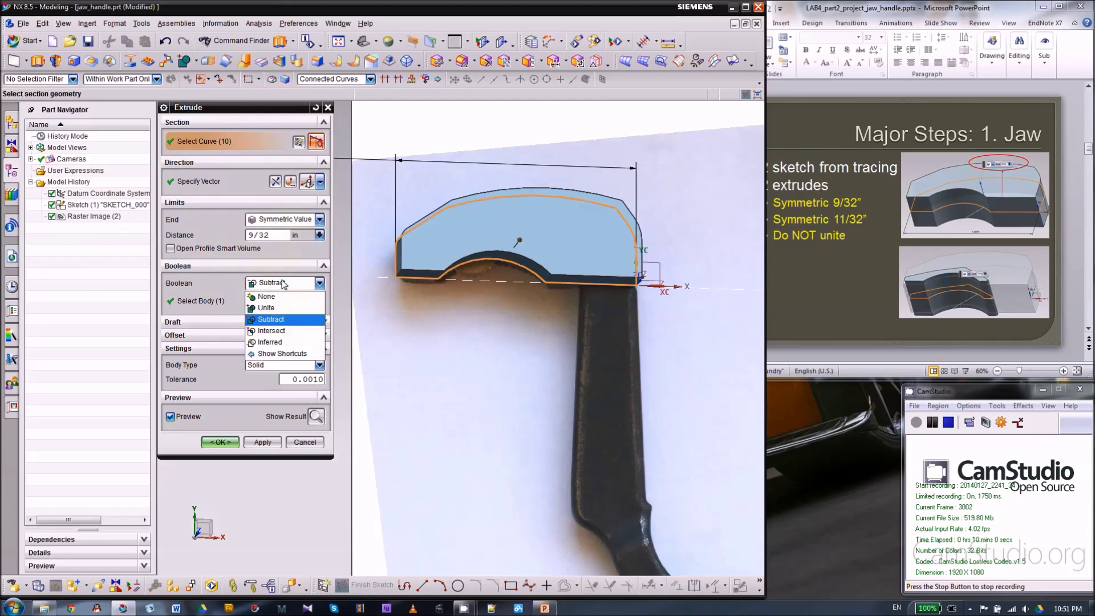
click(276, 297)
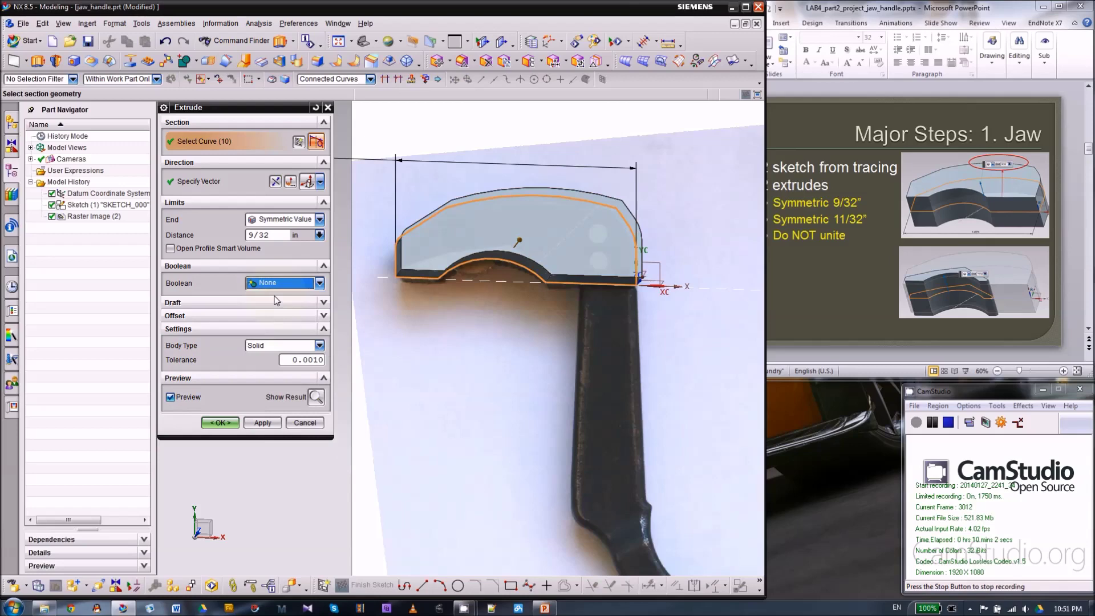
scroll(643, 227, down, 2)
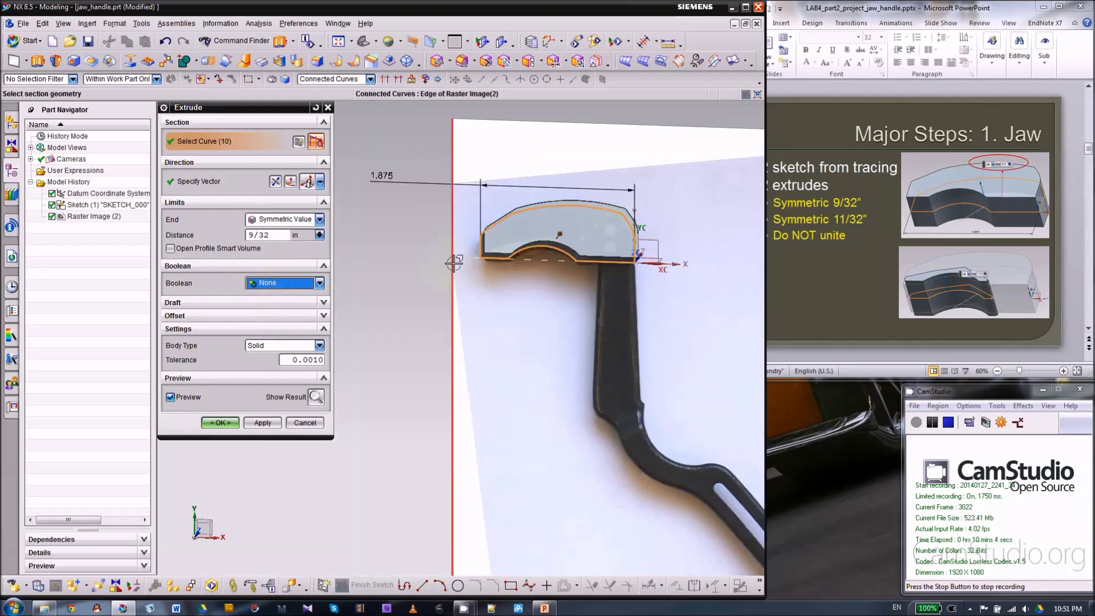
scroll(539, 305, up, 1)
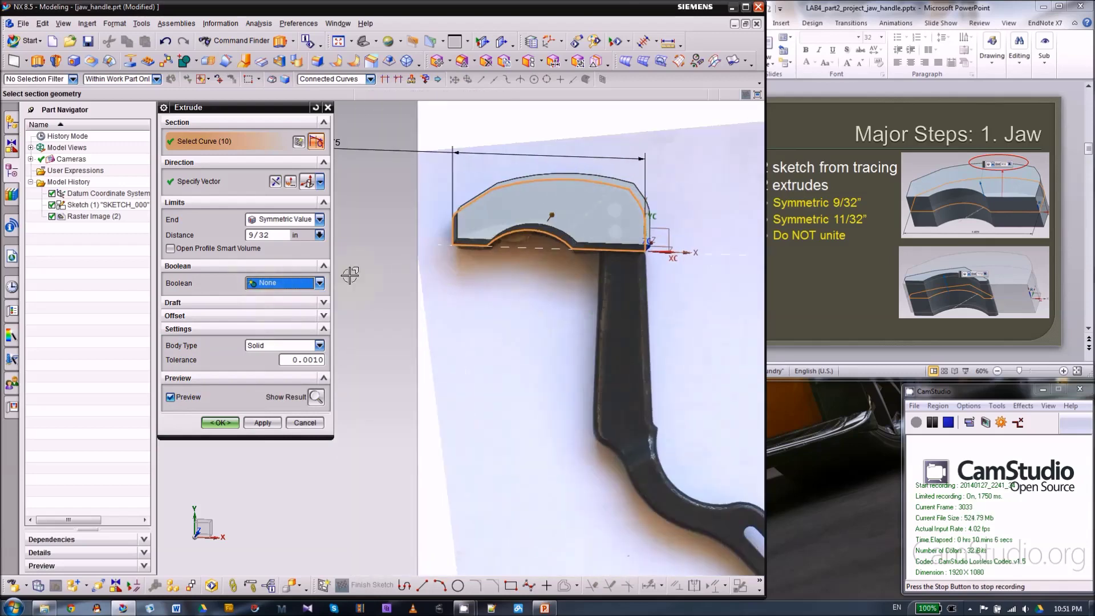
click(220, 422)
- Hide the extruded jaw body so the traced outline and raster image are unobstructed
middle_drag(285, 331, 282, 274)
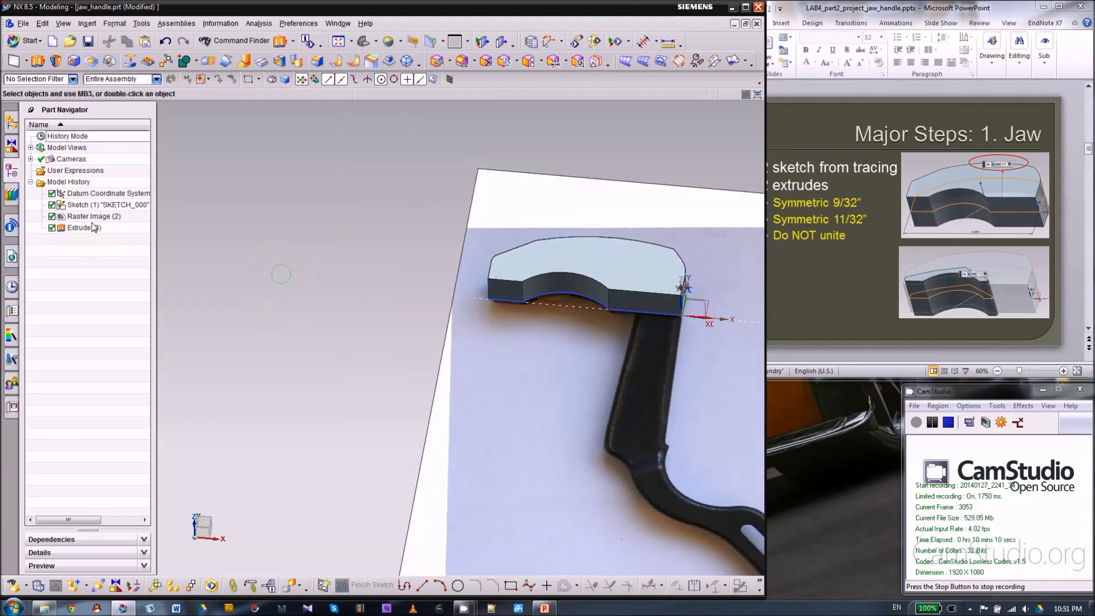
right_click(93, 228)
click(147, 238)
scroll(571, 294, up, 3)
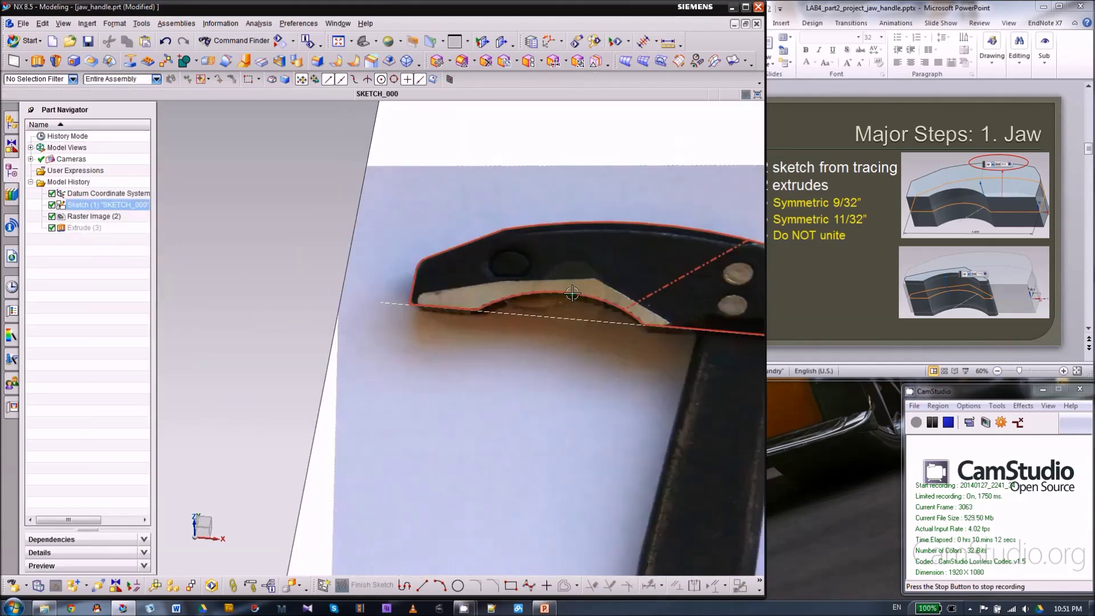
- Create a new sketch on the XY plane of the datum coordinate system with a horizontal reference
middle_drag(280, 280, 288, 295)
key(F8)
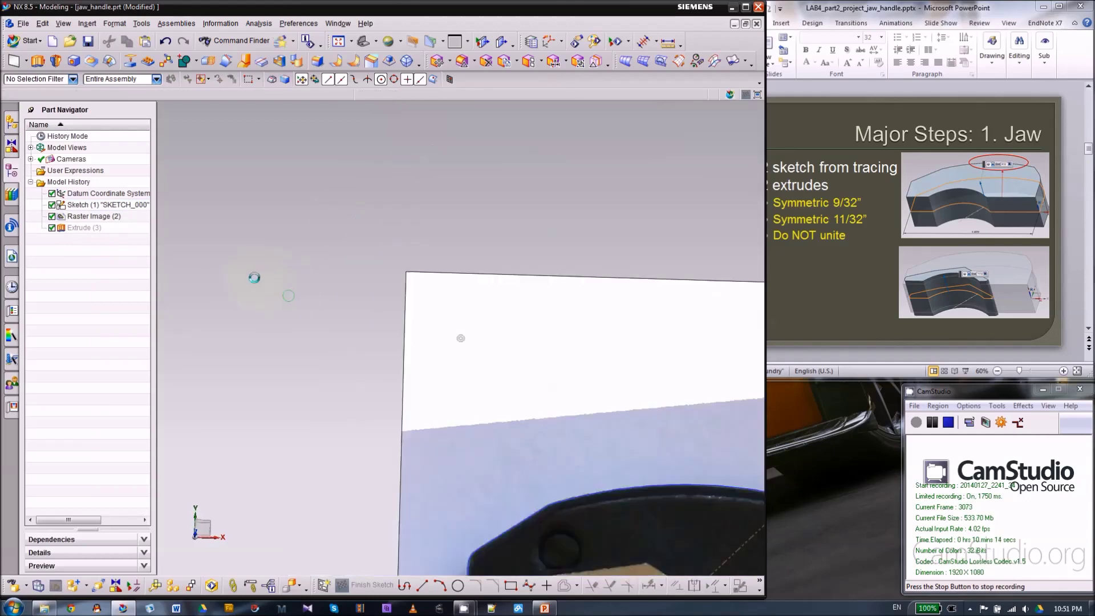
scroll(254, 278, up, 2)
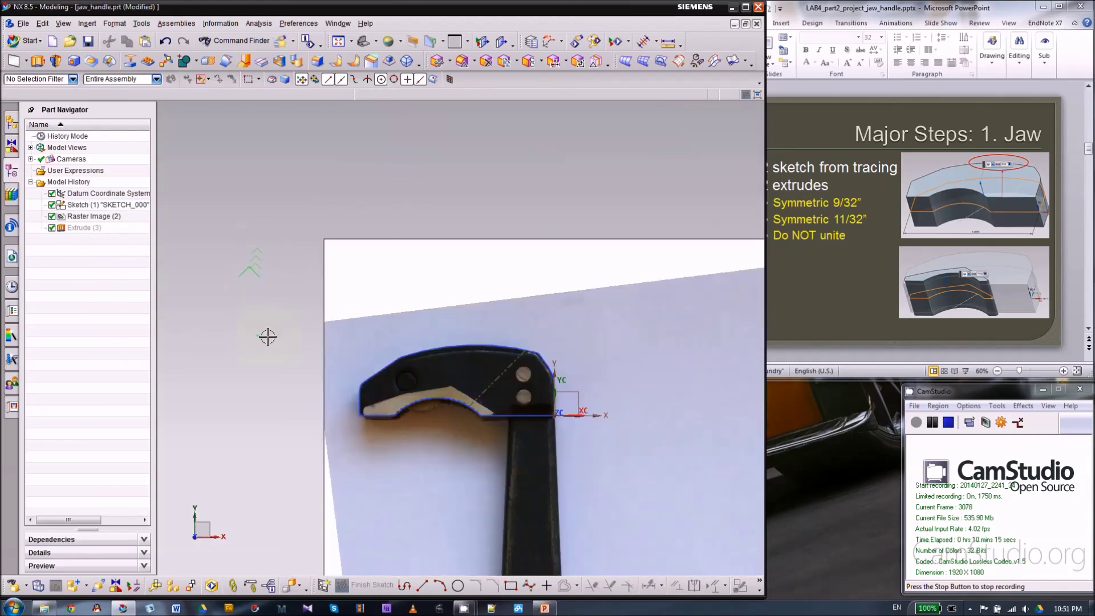
click(319, 589)
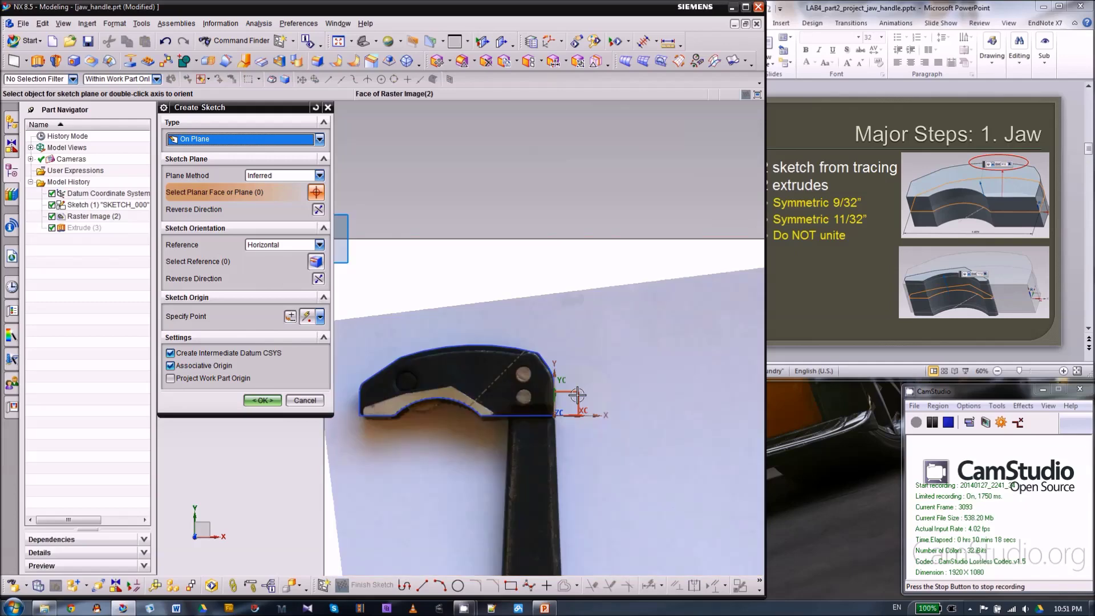
click(577, 393)
click(277, 402)
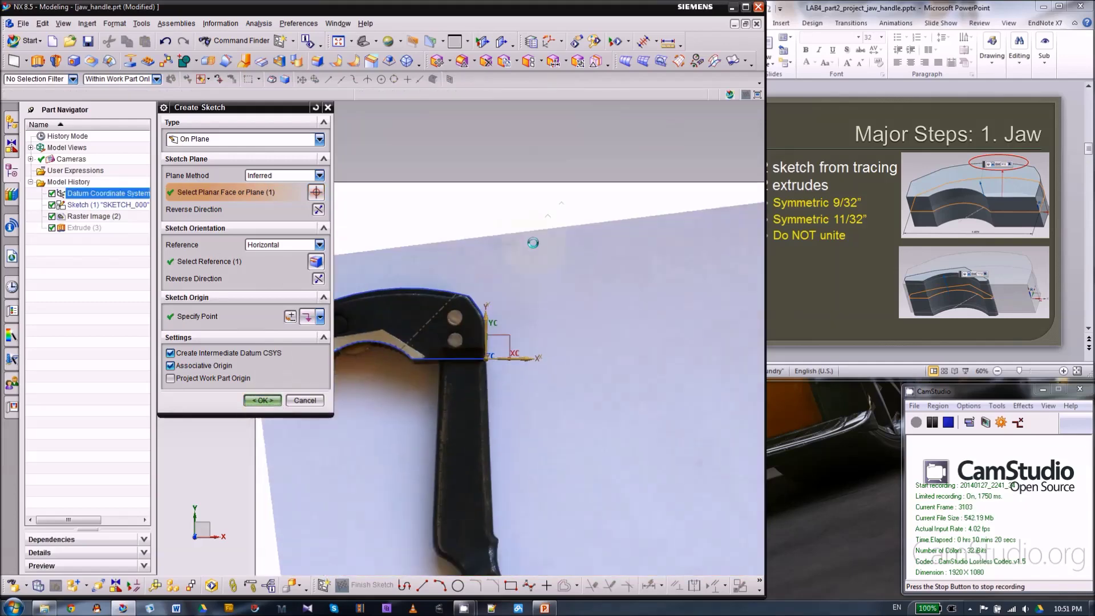
- Start a profile with a horizontal line about 0.29 in long from the jaw arc's left end along the baseline to the light insert's left edge
scroll(373, 282, down, 5)
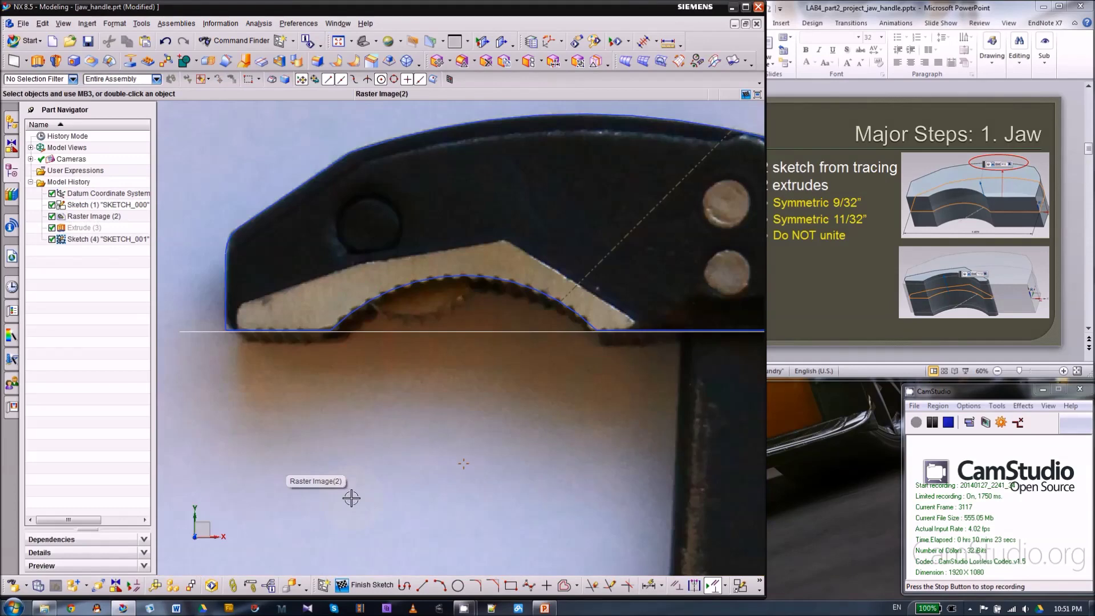
click(290, 508)
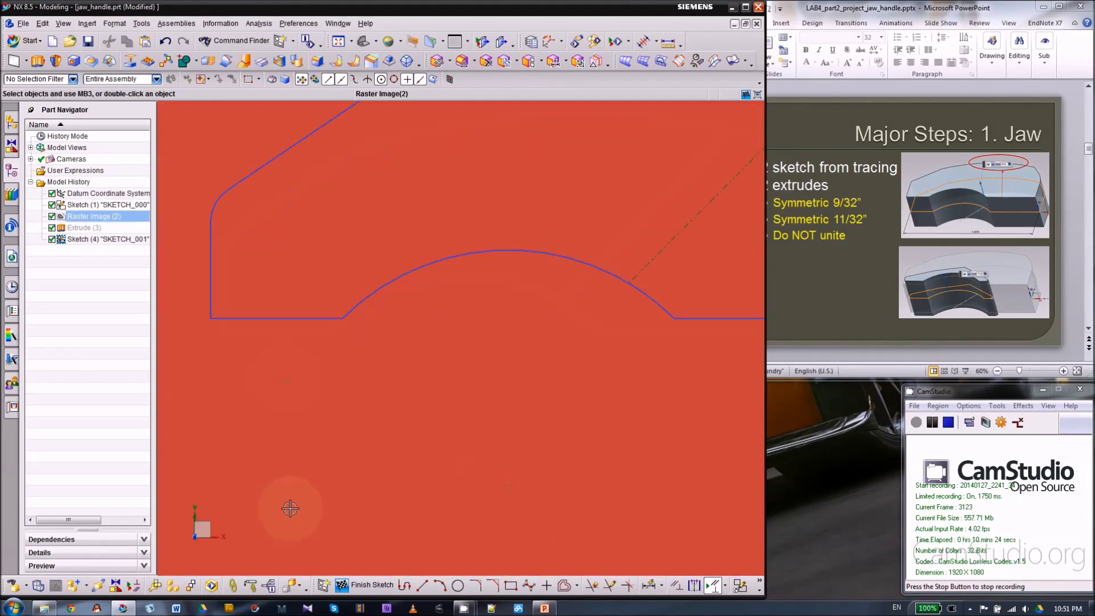
click(407, 586)
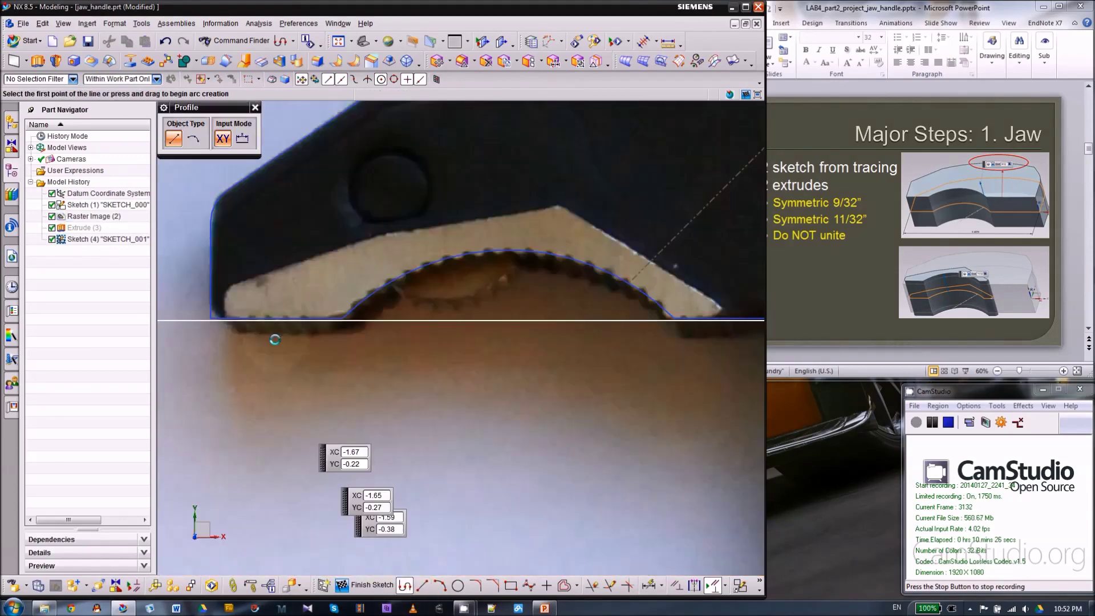
click(343, 319)
scroll(287, 372, up, 5)
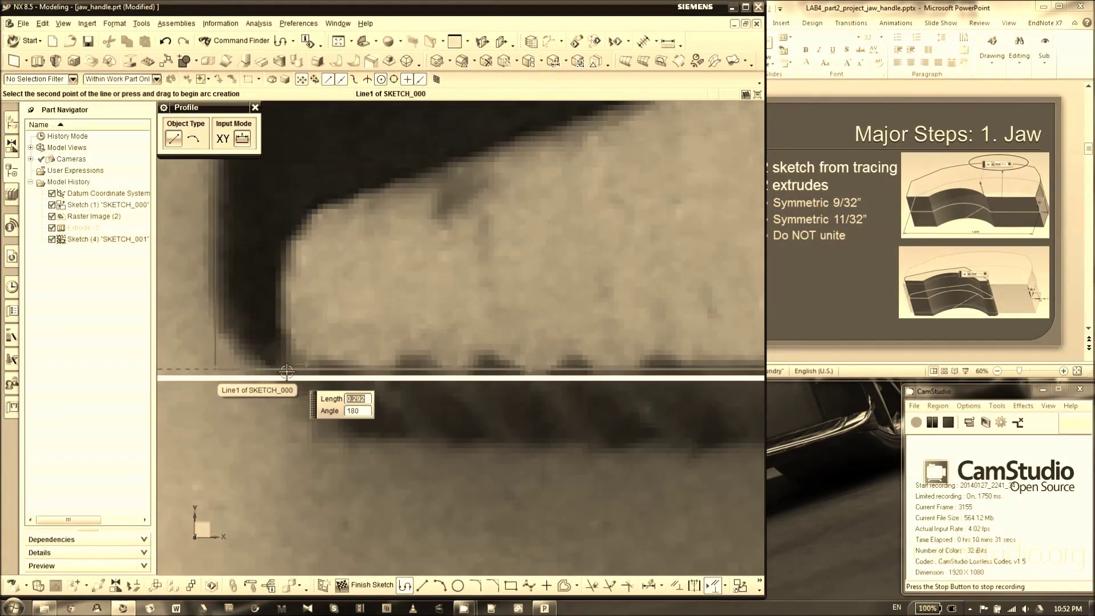
click(291, 369)
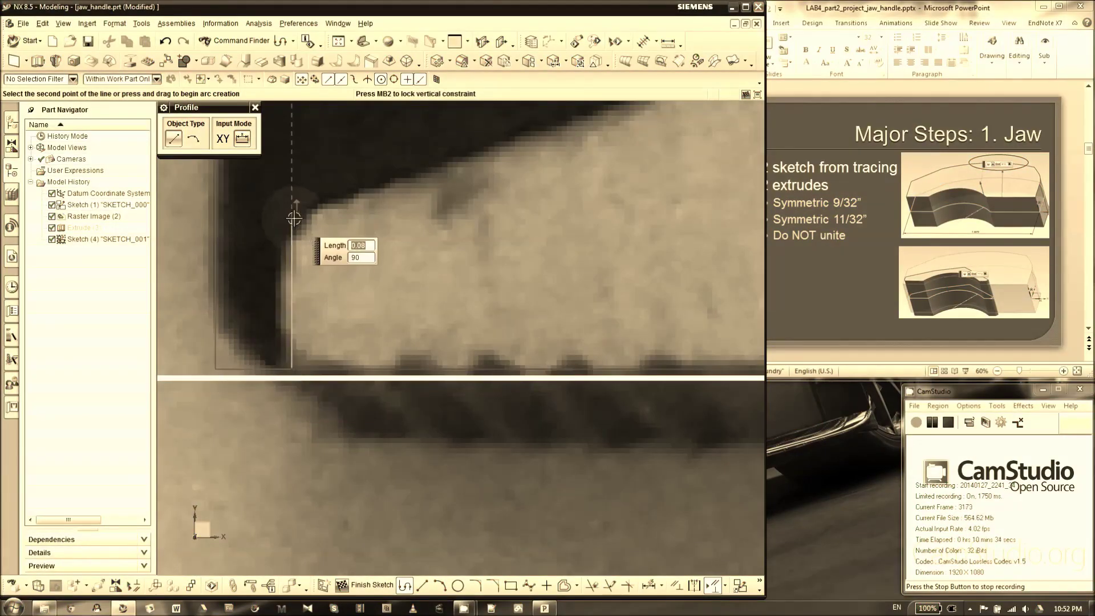
- Trace the insert's left side and upper edge, with a line about 0.42 in long at 19° and another at 9° up to the peak
scroll(201, 354, down, 4)
scroll(509, 217, up, 4)
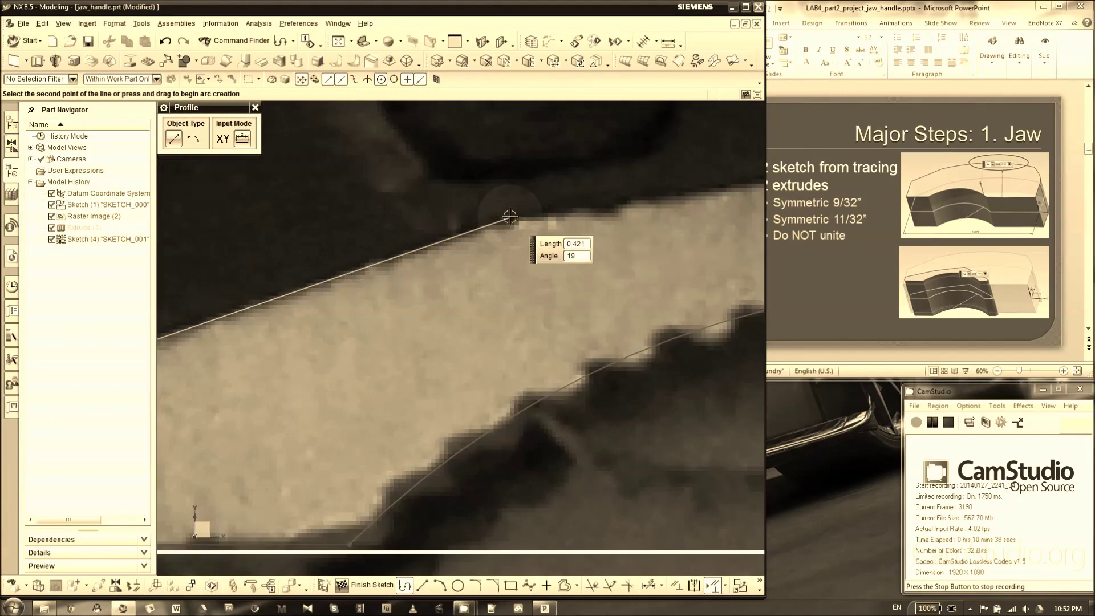
click(513, 216)
scroll(411, 220, down, 4)
scroll(651, 201, up, 2)
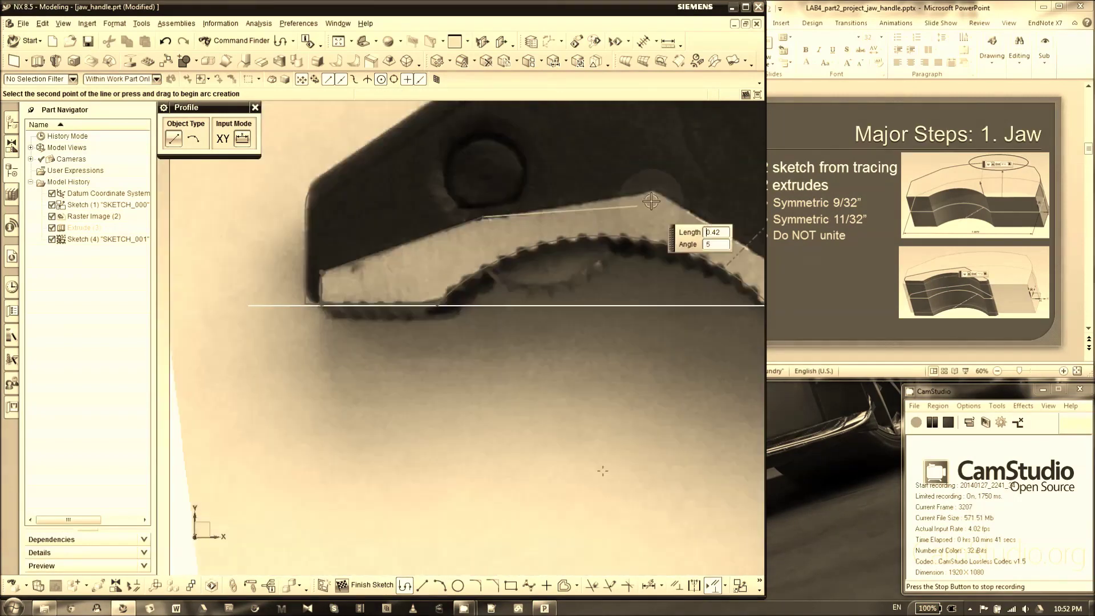
scroll(661, 191, up, 3)
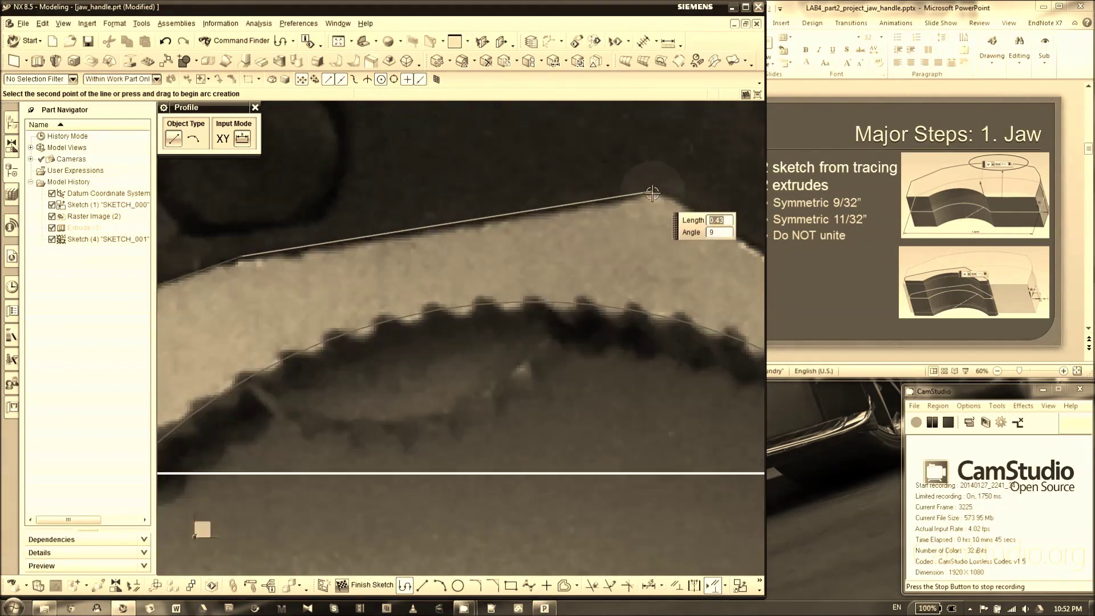
click(657, 193)
- Trace the insert's sloping right edge to its tip at about 327°, then return to the baseline and end the outline at the arc's right end
scroll(658, 193, down, 3)
scroll(641, 269, up, 3)
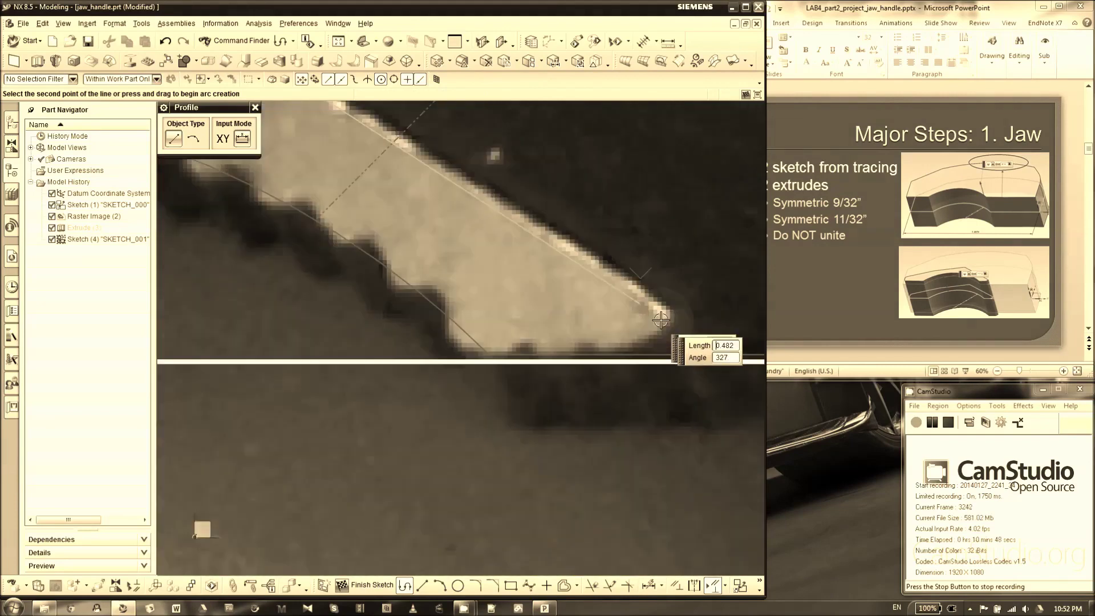
click(677, 313)
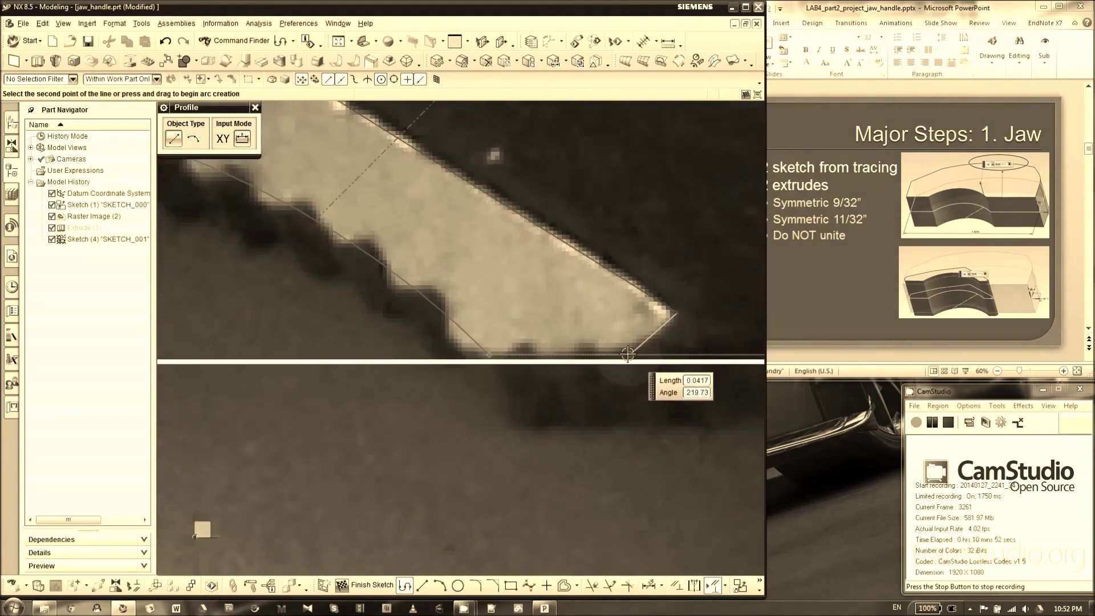
click(486, 358)
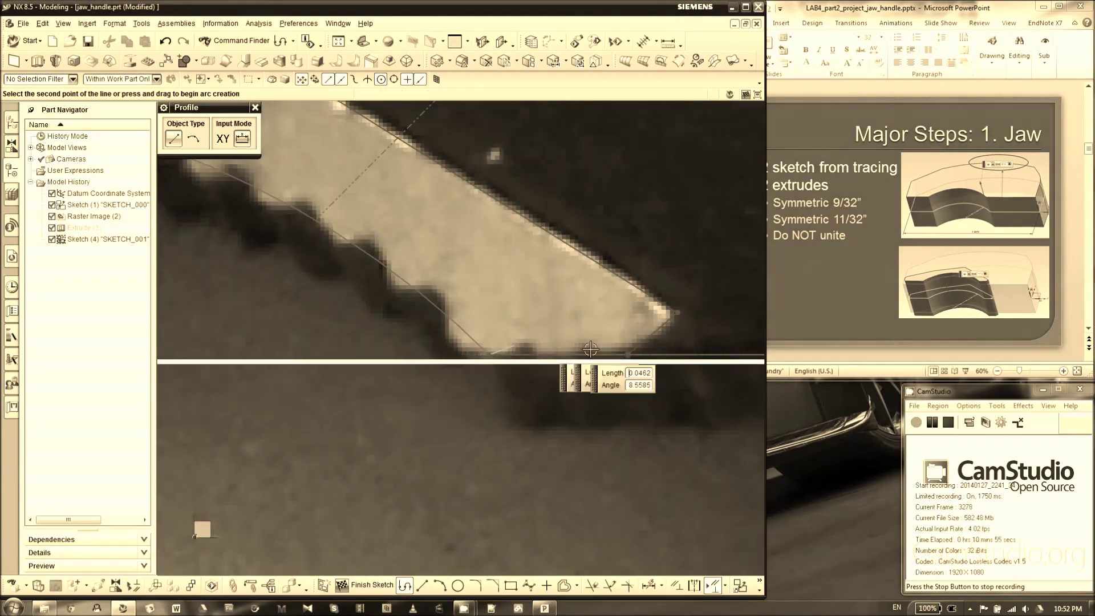
scroll(602, 352, down, 5)
click(440, 586)
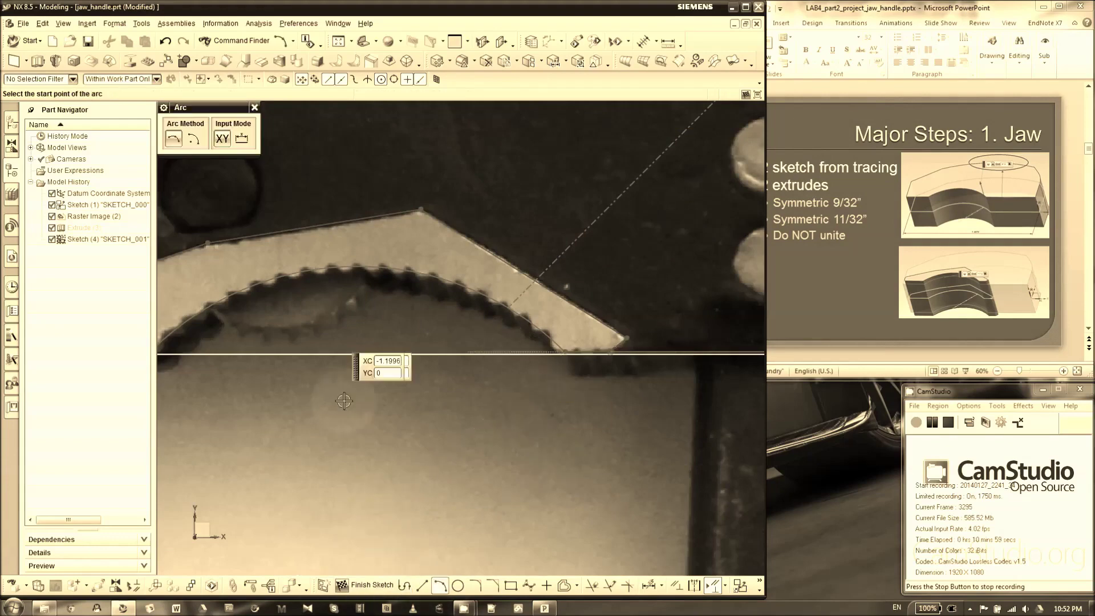
scroll(343, 342, up, 3)
scroll(224, 341, down, 3)
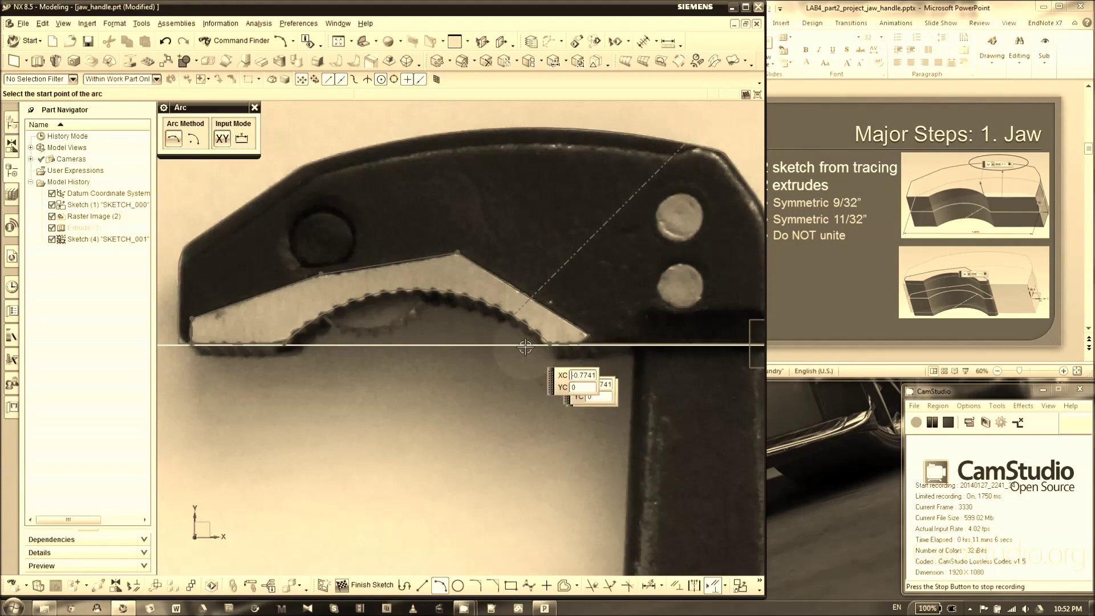
scroll(567, 365, up, 2)
click(255, 107)
- Fillet the two corners at the insert outline's left end, giving the lower corner a 0.02 in radius
scroll(619, 295, down, 1)
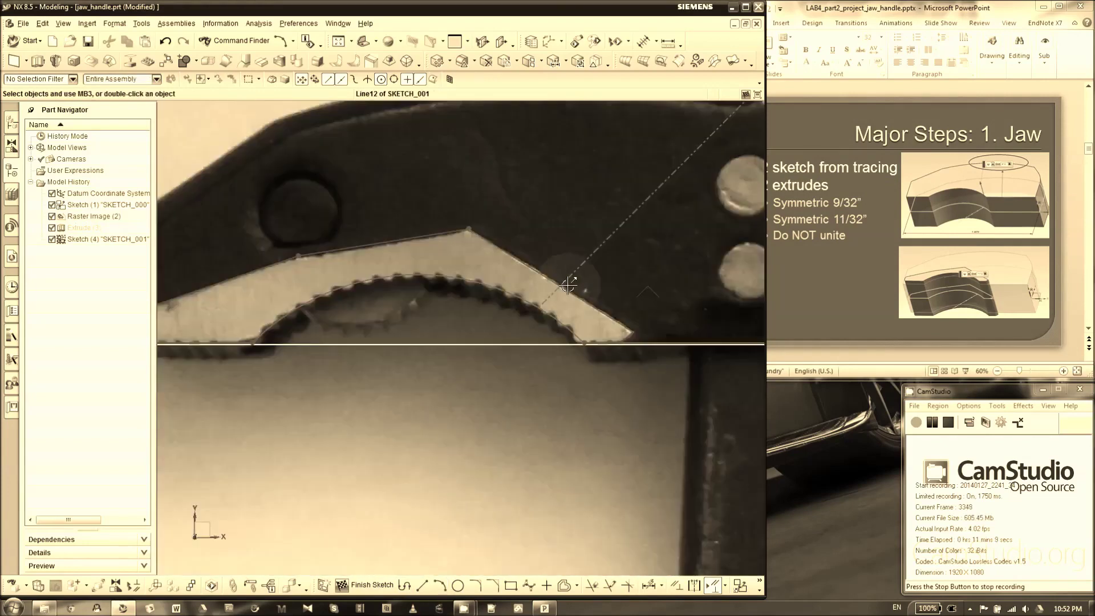
scroll(291, 232, up, 3)
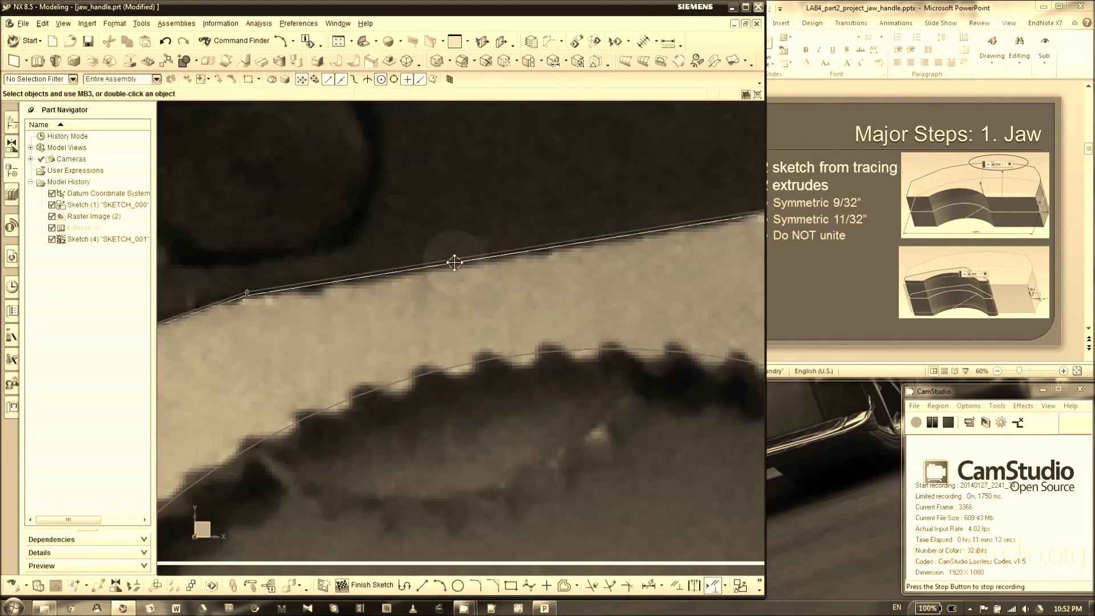
scroll(393, 248, up, 2)
scroll(412, 231, down, 5)
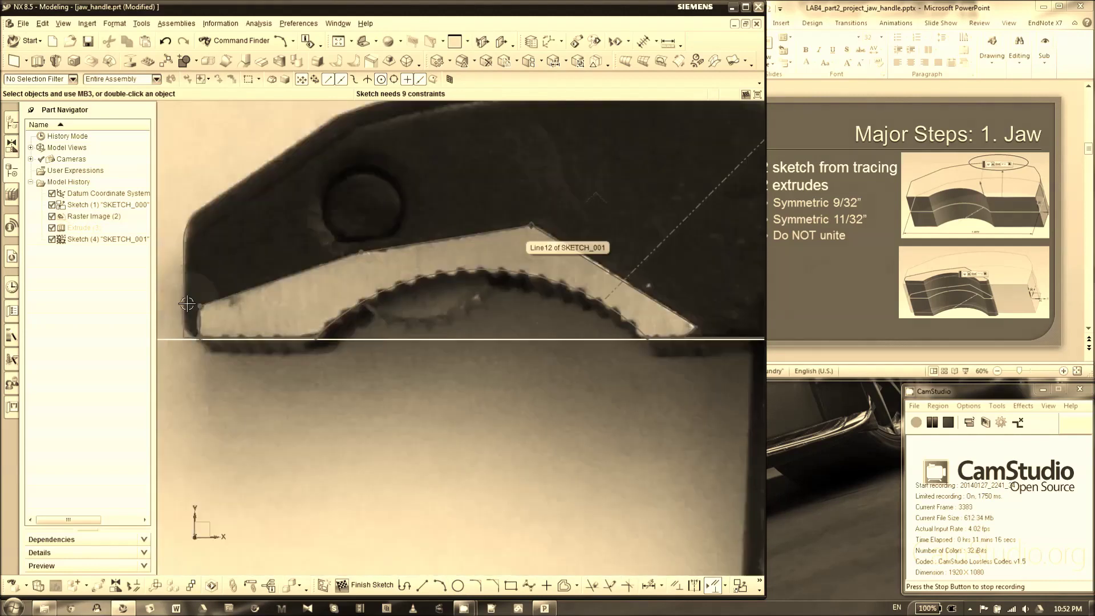
scroll(191, 304, up, 6)
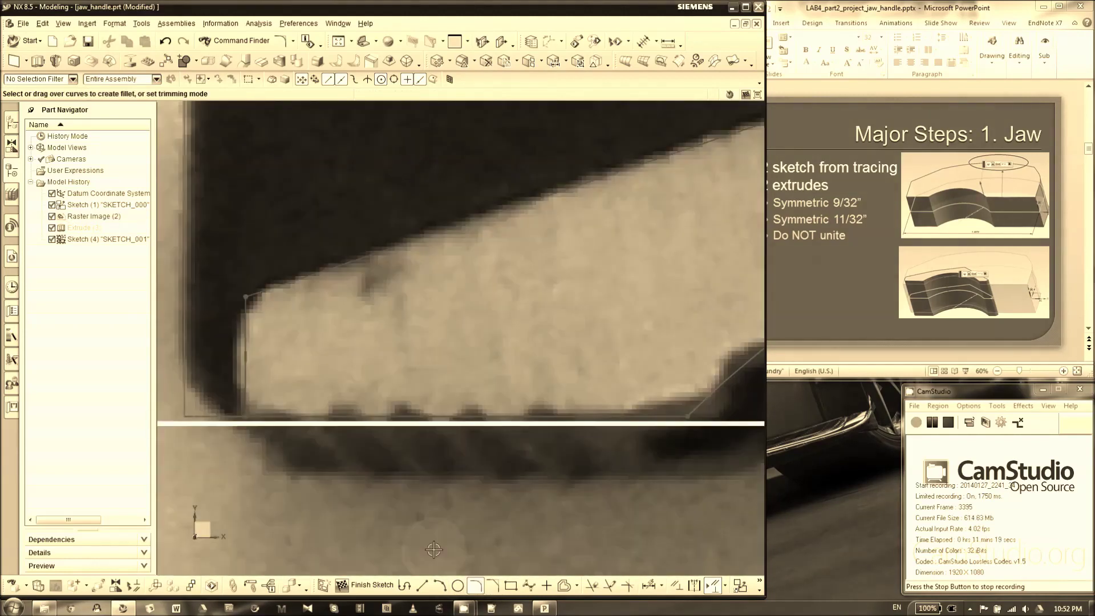
click(474, 584)
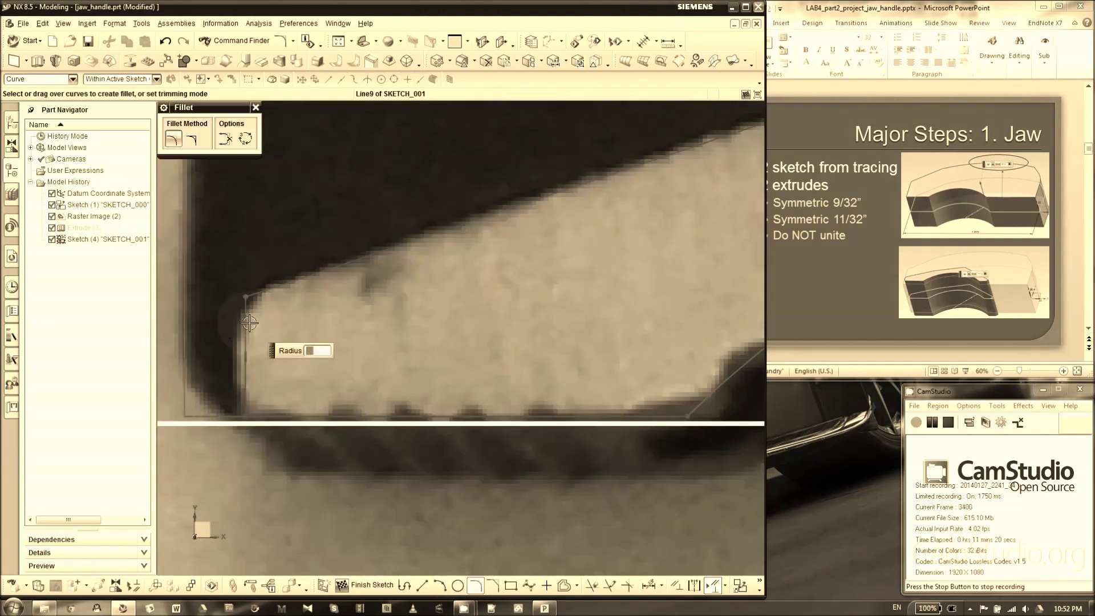
click(245, 394)
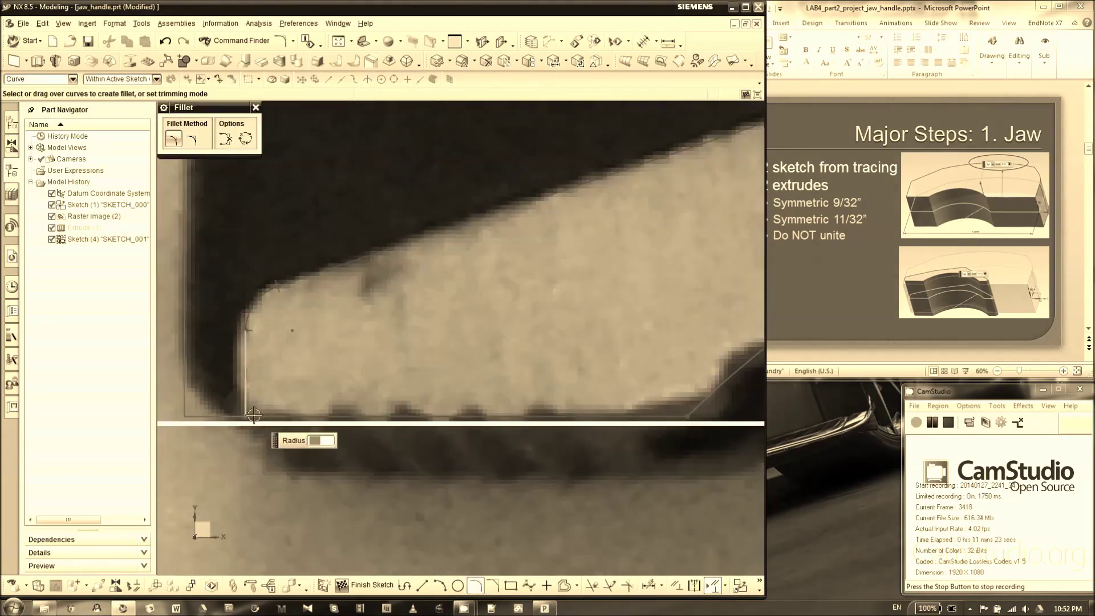
click(254, 415)
scroll(249, 408, up, 4)
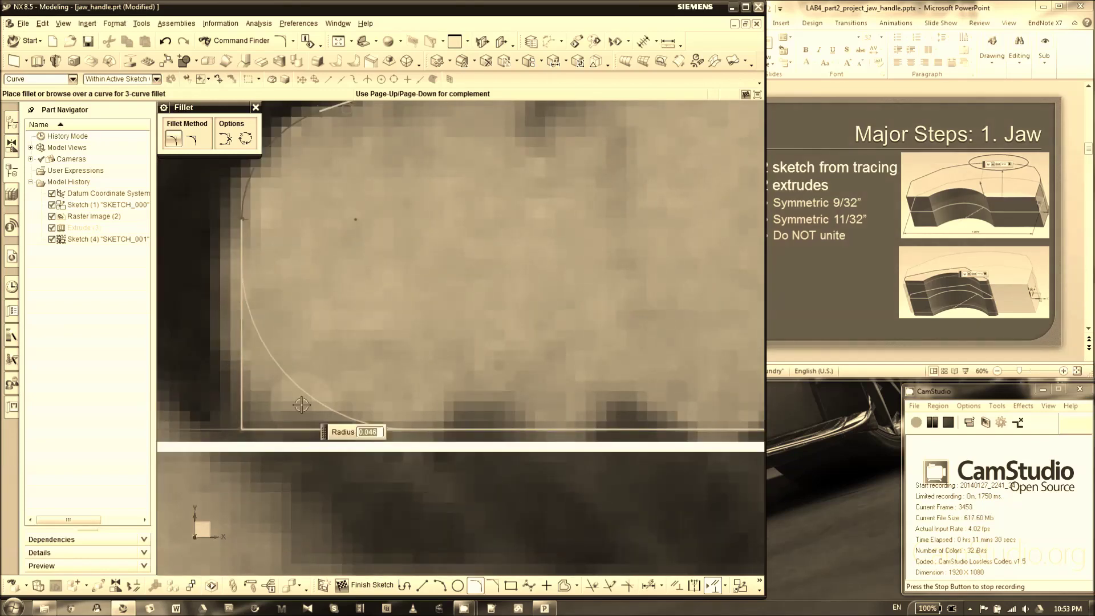
key(Return)
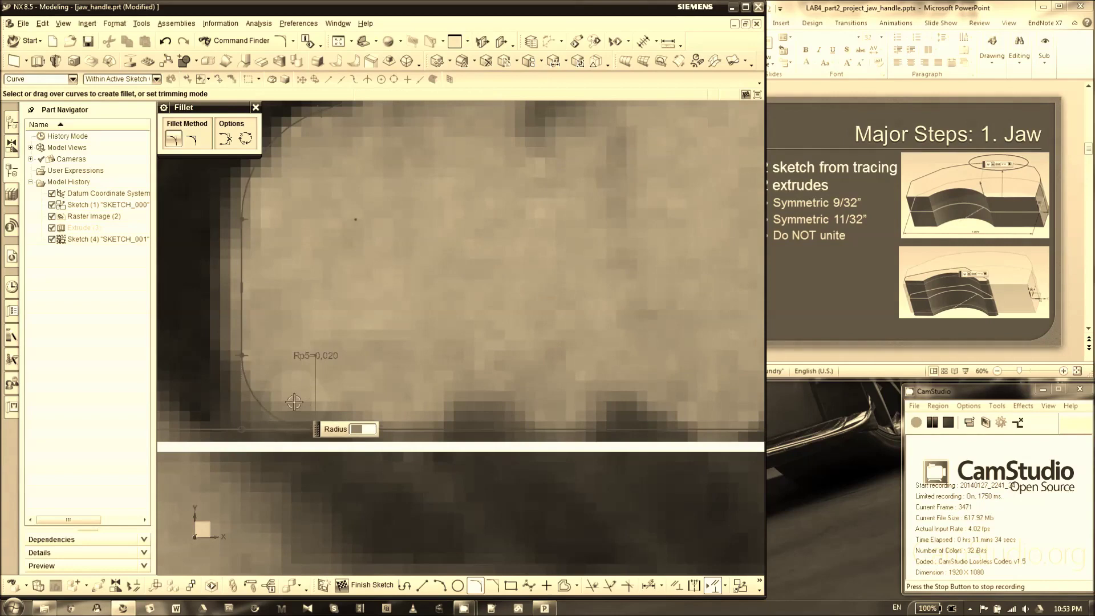
click(256, 107)
- Shift the insert outline's left edge slightly outward to match the edge in the raster image
scroll(306, 286, down, 3)
scroll(299, 279, up, 1)
drag(301, 270, 278, 271)
scroll(235, 303, down, 4)
scroll(235, 304, down, 5)
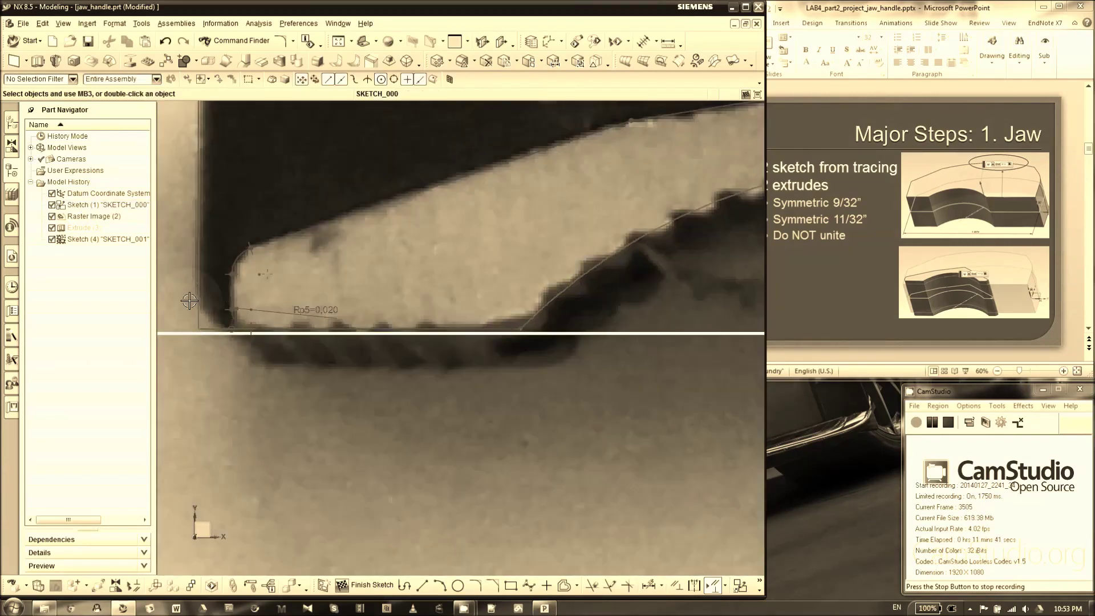
- Fillet the pointed right tip of the insert outline with a 0.01 in radius
scroll(655, 271, up, 6)
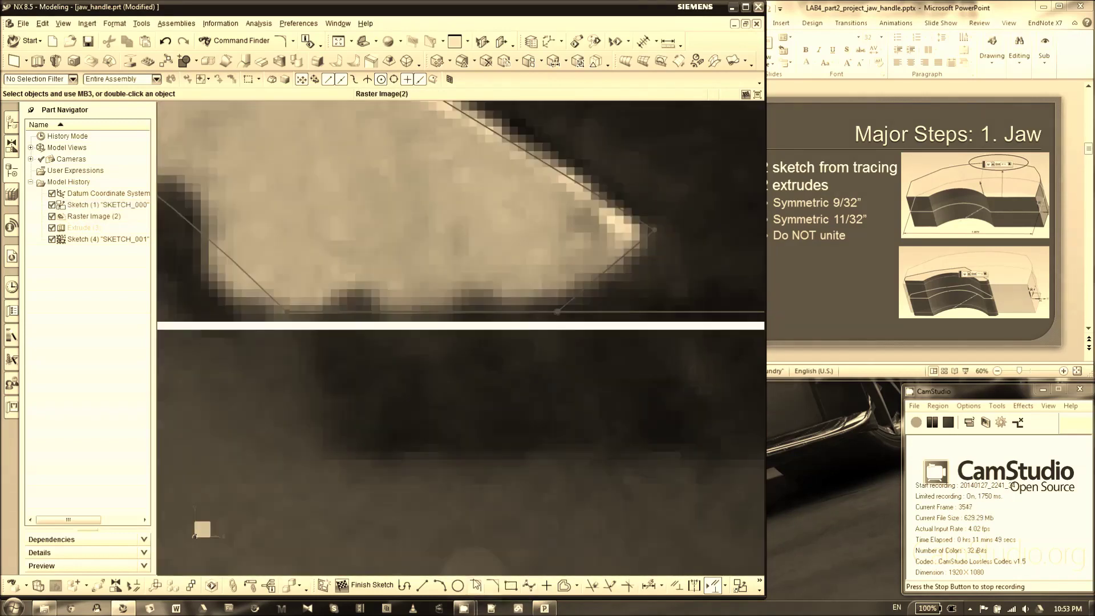
key(f)
click(543, 316)
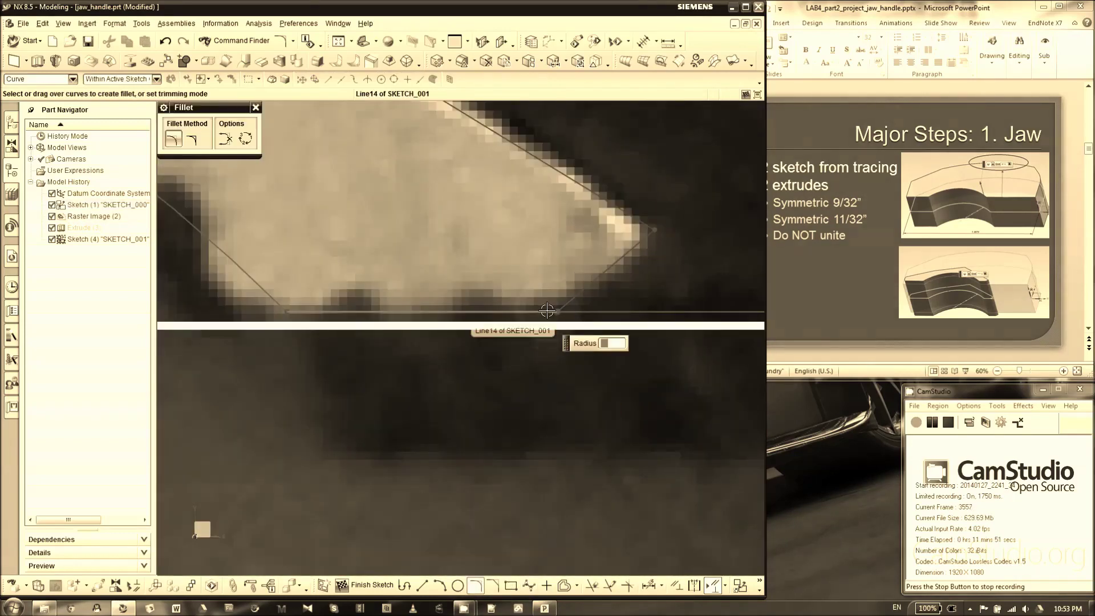
click(637, 246)
scroll(636, 231, up, 3)
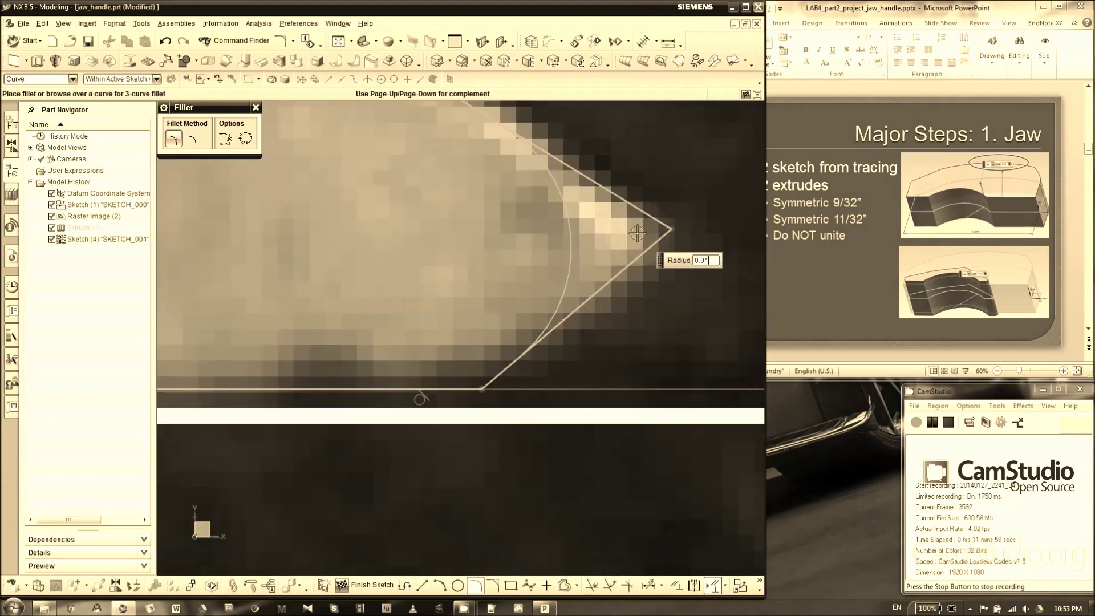
click(637, 233)
scroll(677, 207, down, 2)
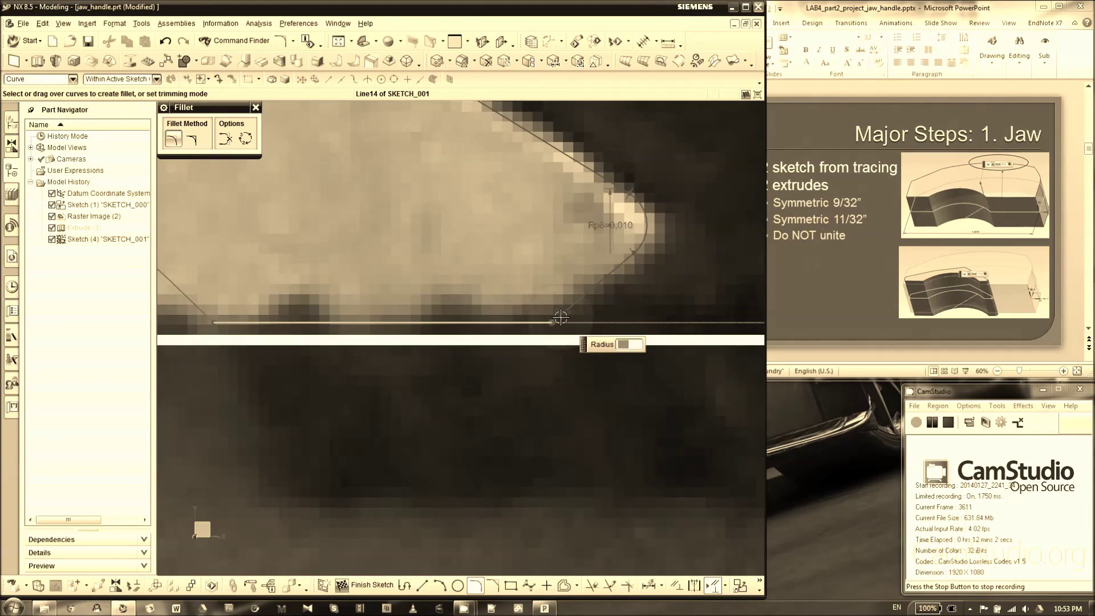
- Try to fillet the corner where the short edge below the right tip meets the baseline, and undo it
click(558, 317)
scroll(551, 315, up, 3)
click(554, 311)
scroll(633, 312, down, 4)
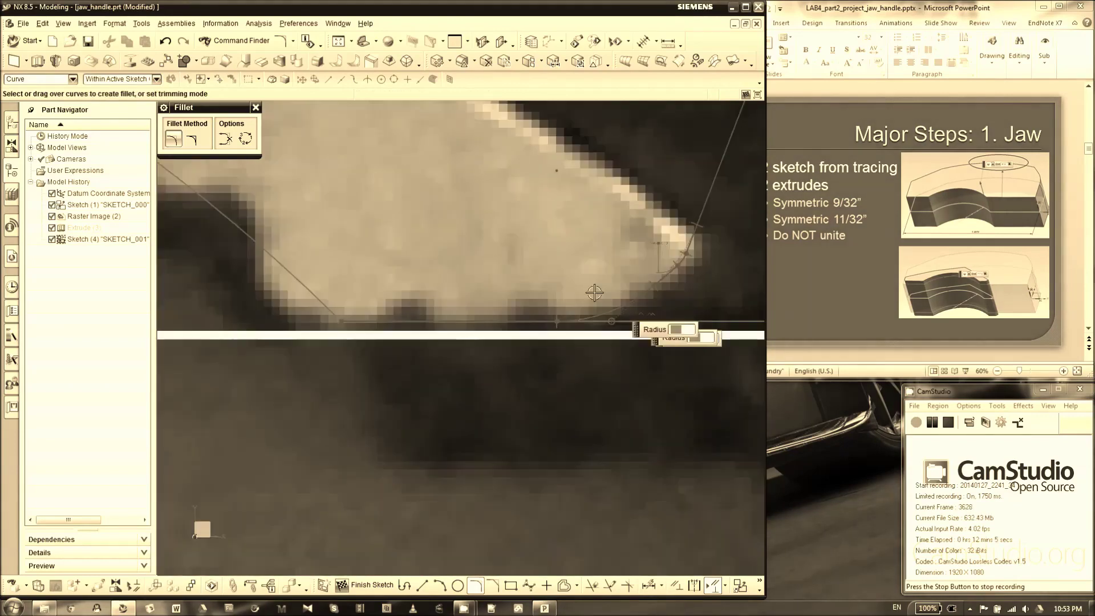
scroll(594, 292, down, 2)
key(ctrl+z)
scroll(619, 297, up, 1)
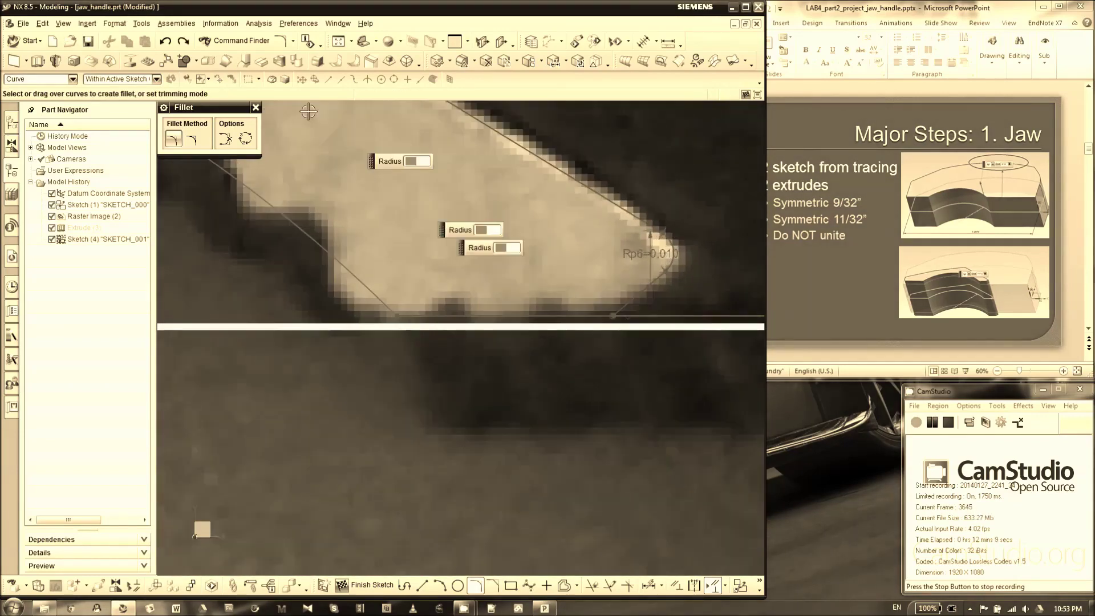
- Finish the insert sketch and start an Extrude with the traced insert outline as its connected-curves section
click(256, 109)
scroll(643, 333, down, 7)
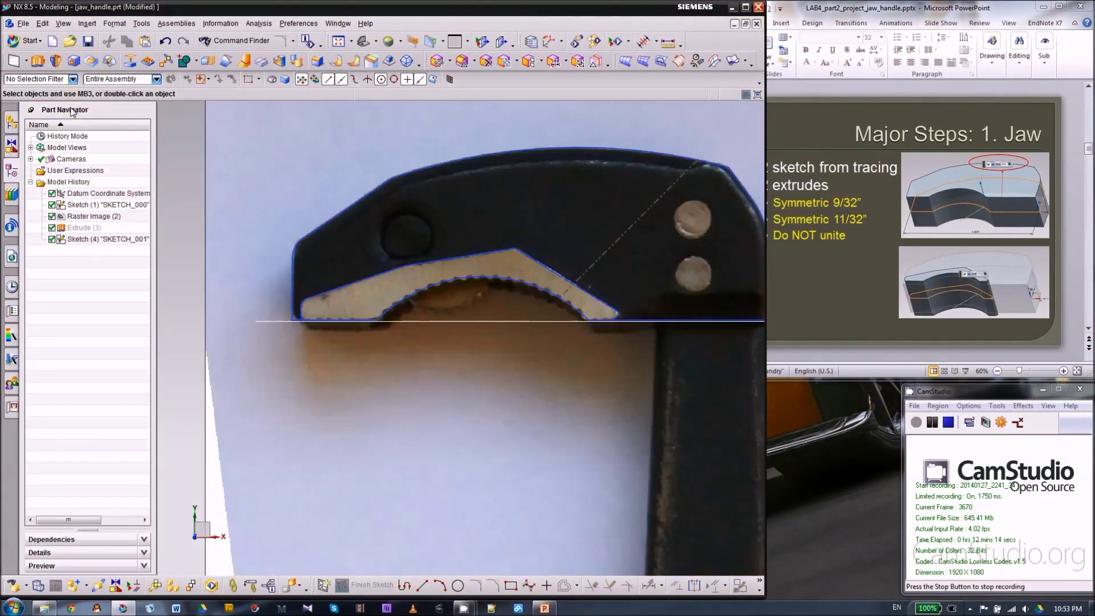
click(38, 64)
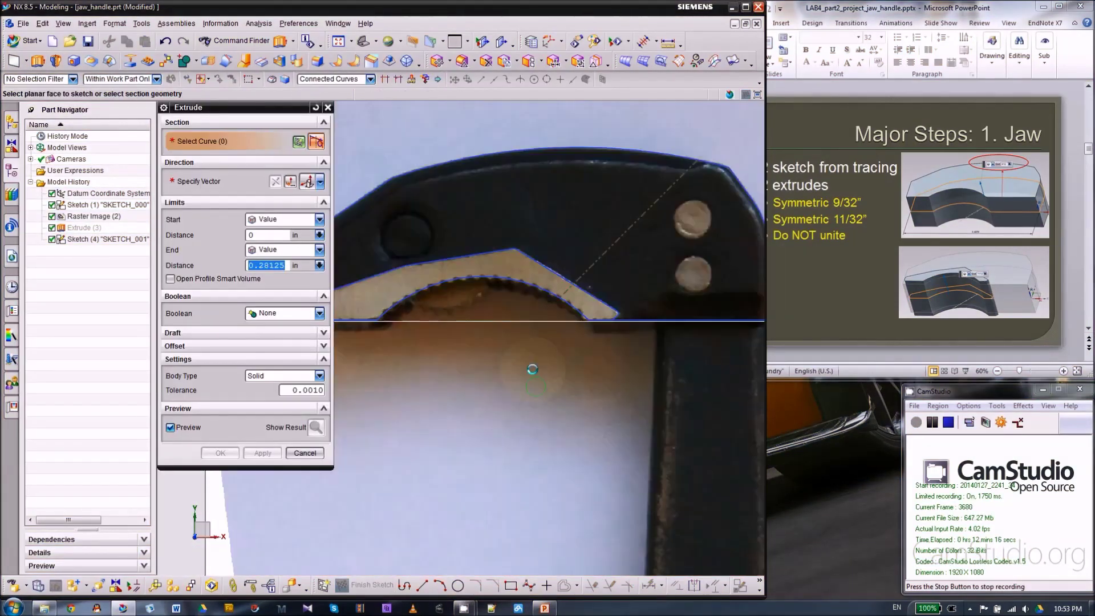
middle_drag(533, 366, 535, 334)
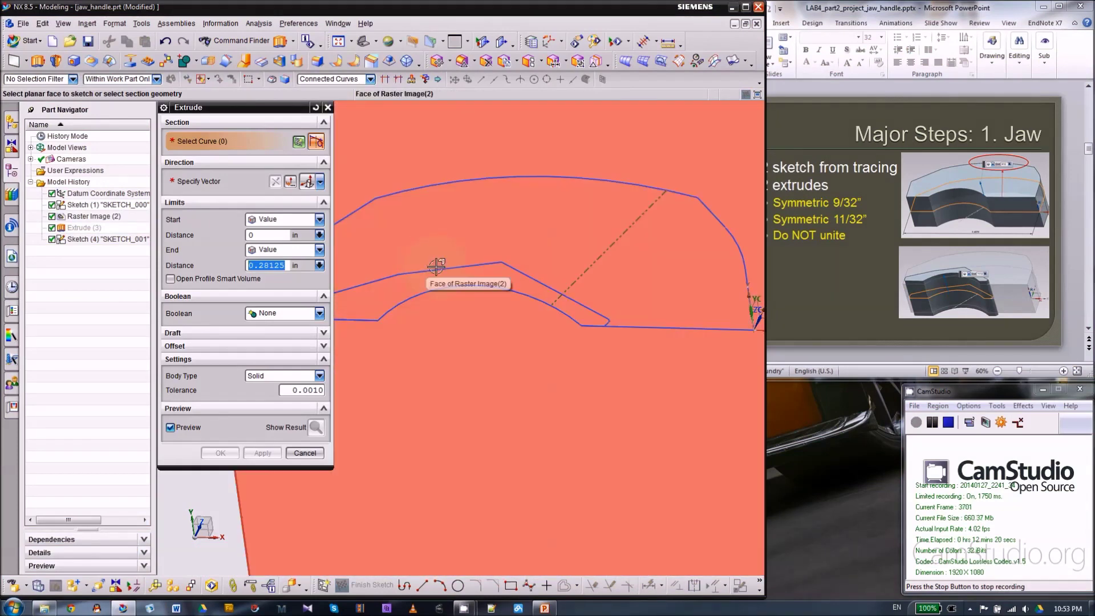
click(437, 269)
shift+middle_drag(487, 292, 575, 288)
scroll(575, 287, down, 1)
scroll(570, 291, up, 1)
middle_drag(579, 331, 435, 365)
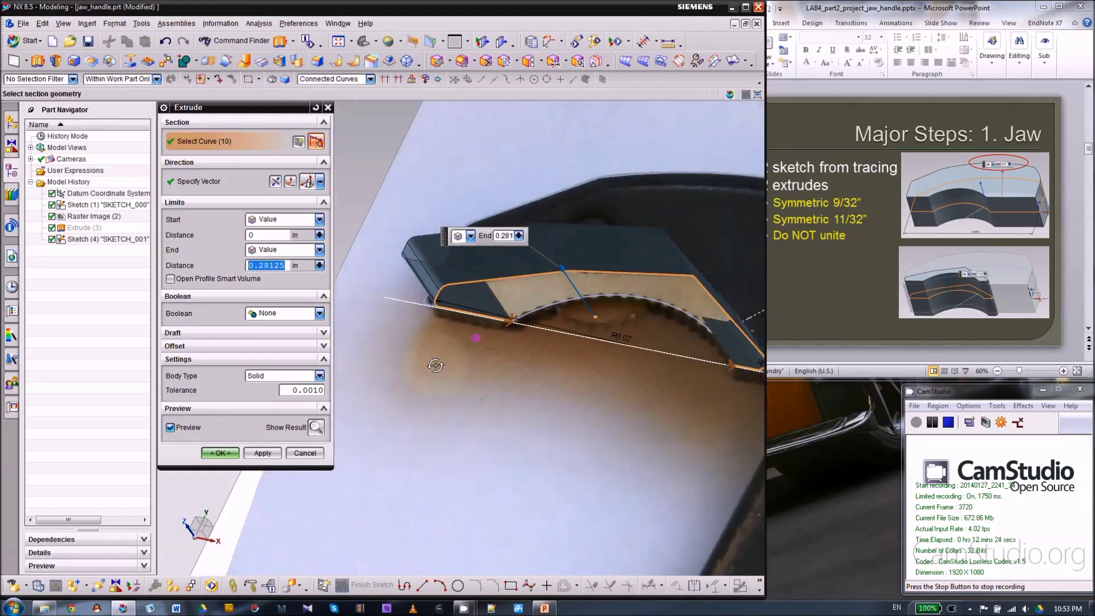
scroll(435, 365, down, 1)
scroll(512, 361, up, 1)
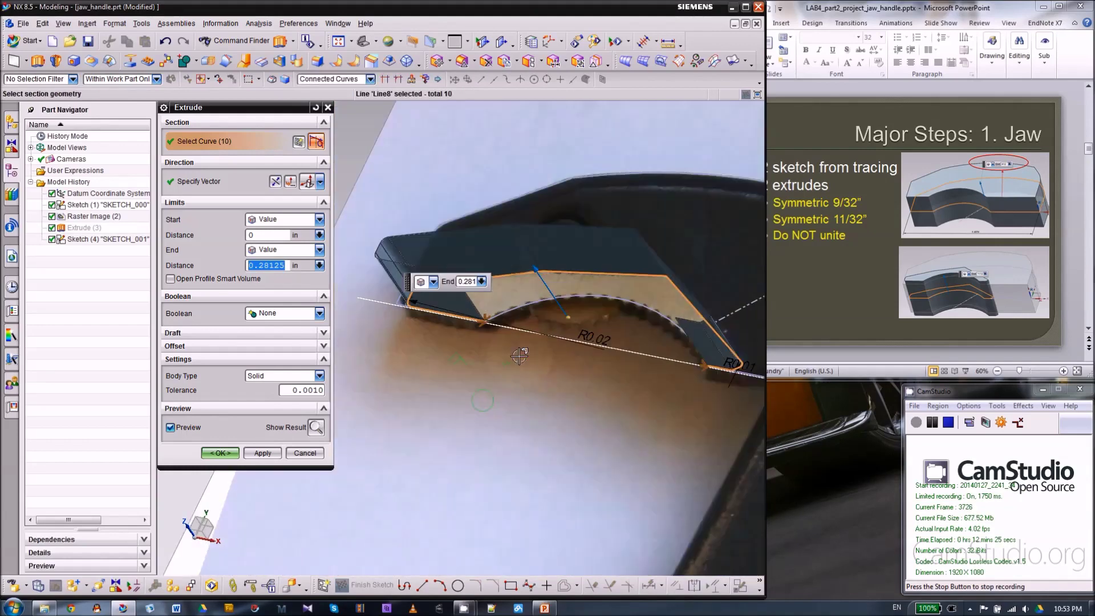
click(523, 307)
middle_drag(491, 355, 510, 381)
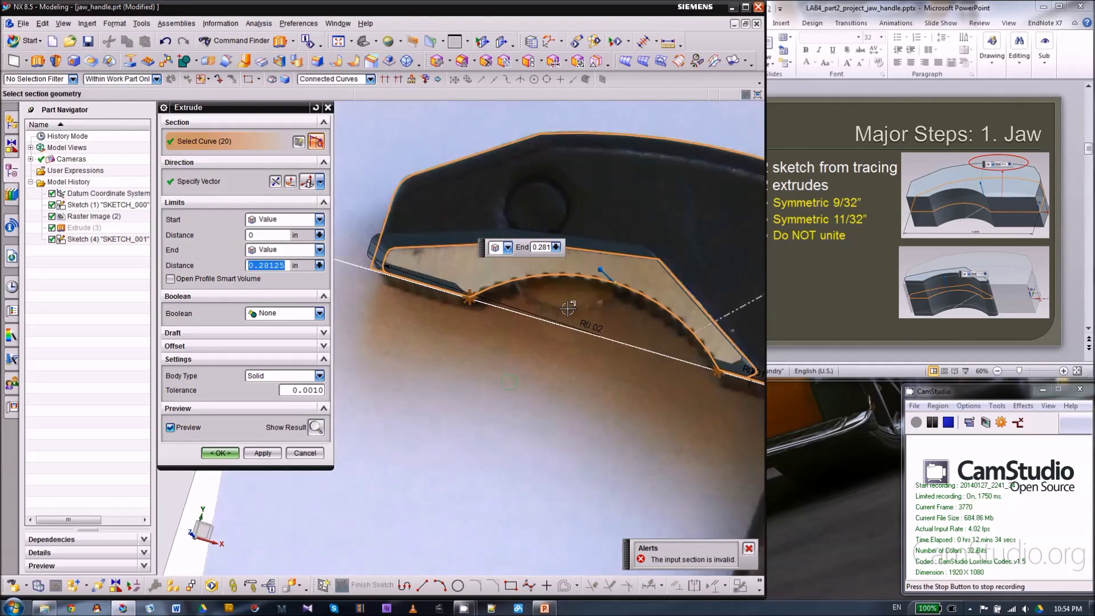
scroll(734, 363, down, 4)
scroll(769, 331, up, 1)
scroll(679, 308, up, 4)
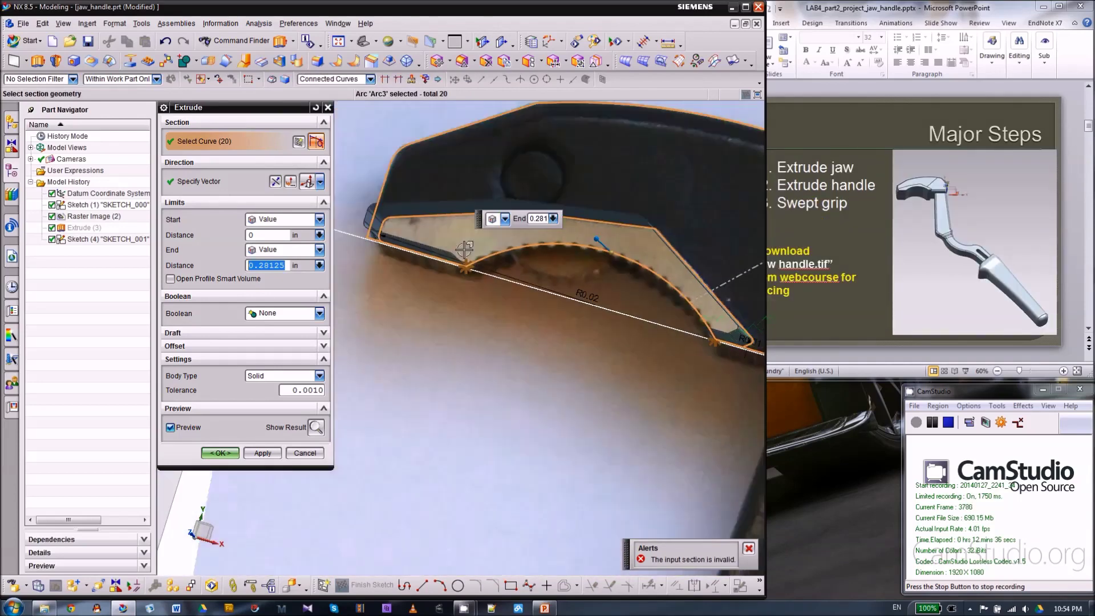
click(304, 453)
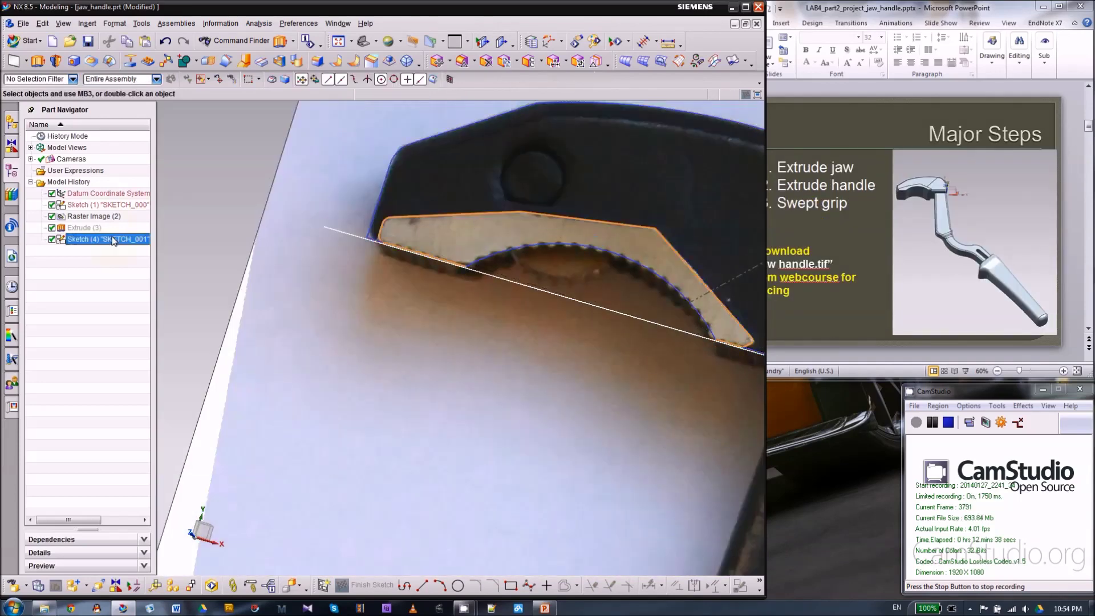
- Reopen the insert sketch and close its outline with a three-point arc of about 0.59 in radius along the serrated edge
scroll(361, 399, down, 3)
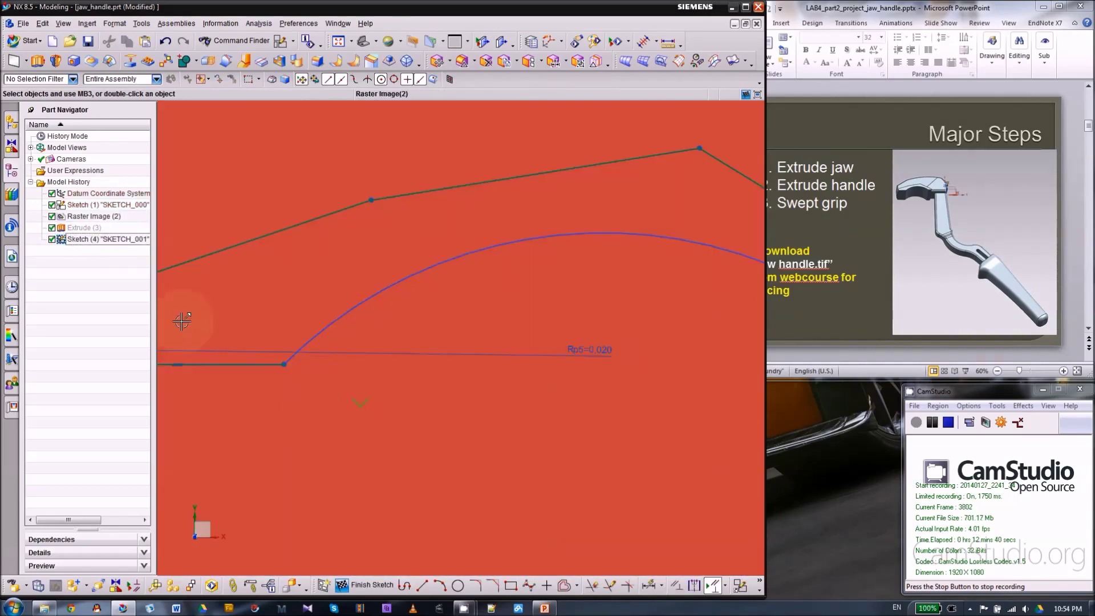
scroll(545, 345, up, 1)
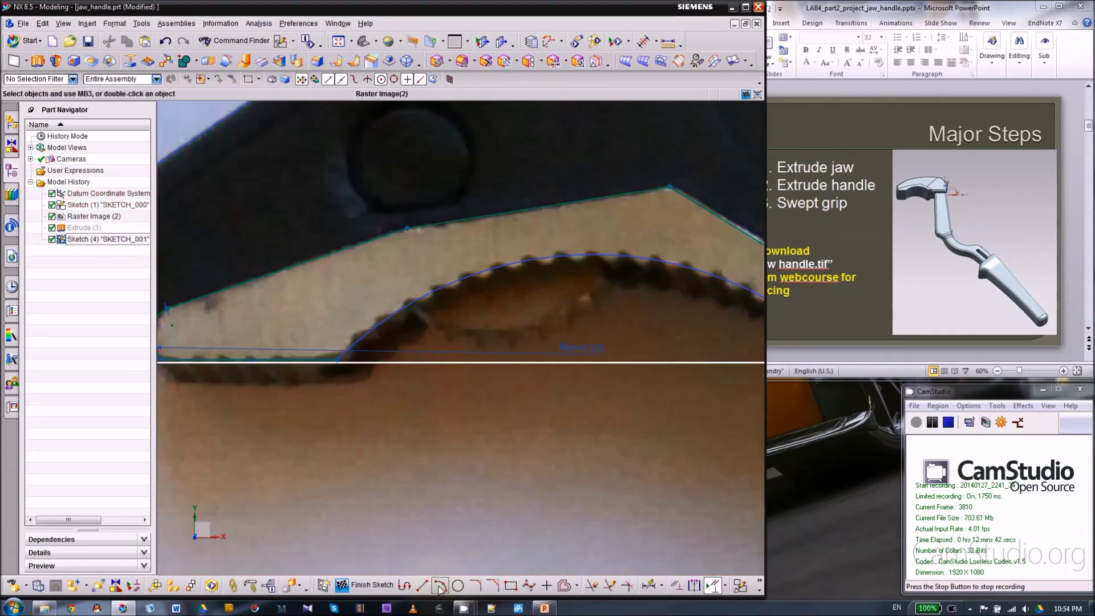
click(440, 586)
click(338, 360)
scroll(318, 341, up, 2)
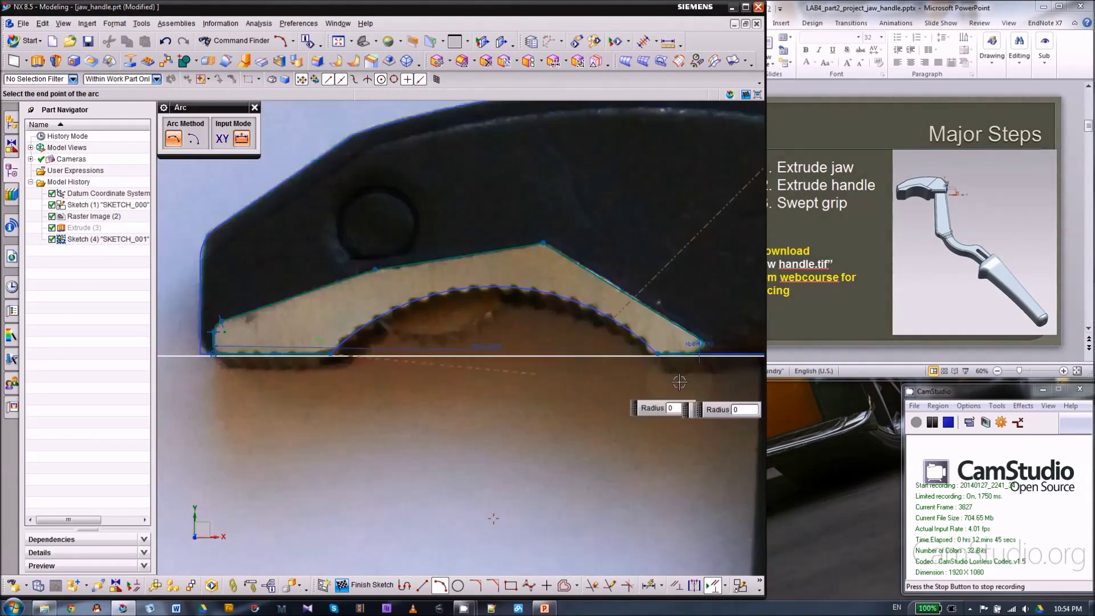
click(658, 354)
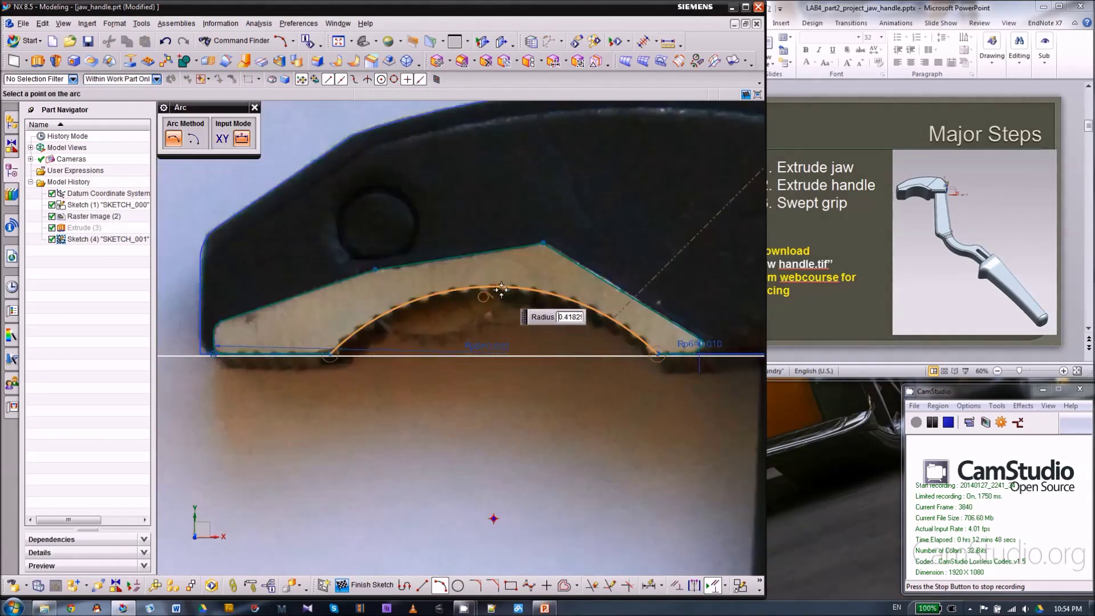
scroll(501, 288, down, 3)
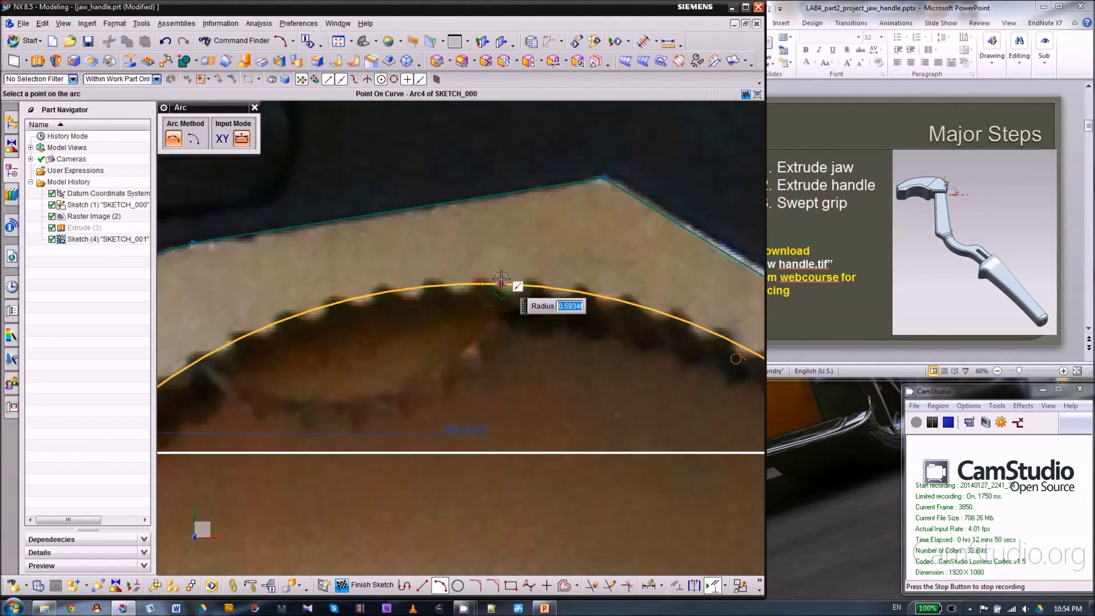
click(501, 279)
scroll(511, 268, up, 3)
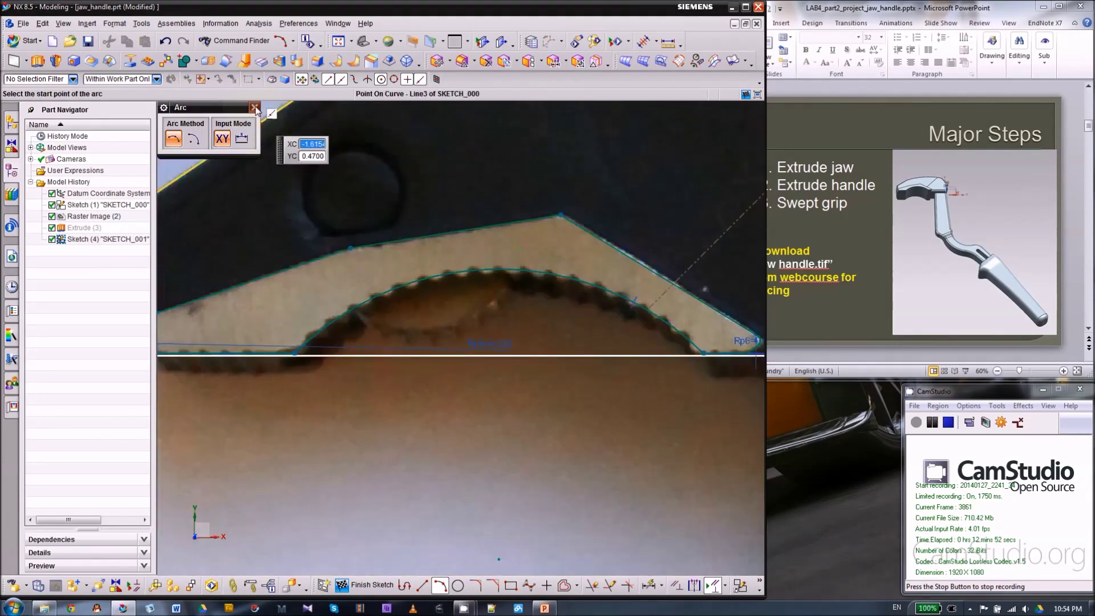
click(255, 108)
scroll(437, 374, up, 2)
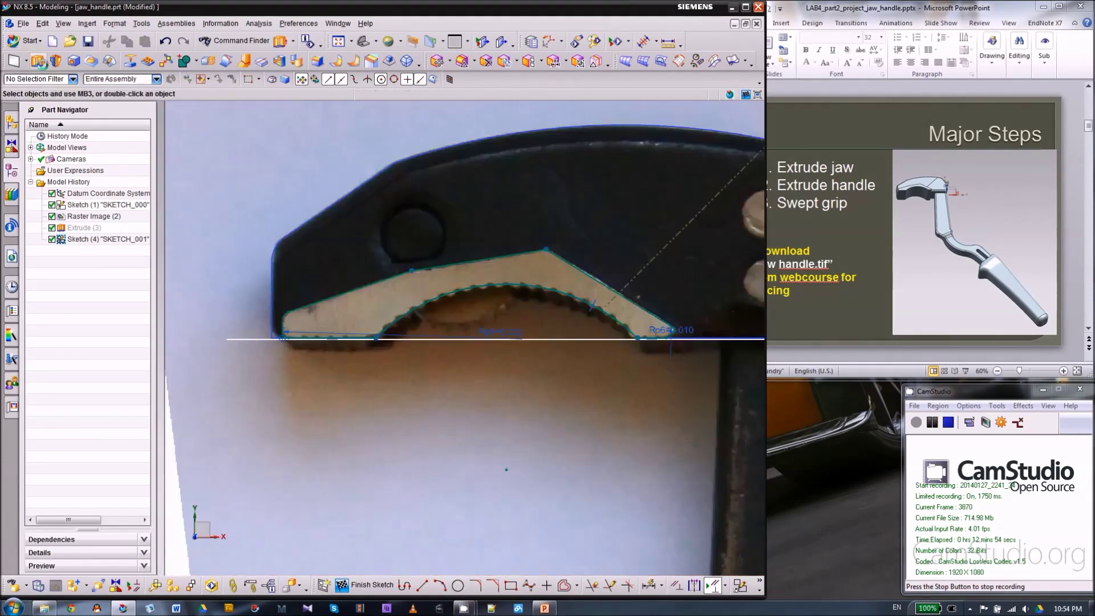
- Extrude the closed insert outline symmetrically by 11/32 in with Boolean set to None, checking the distance against the slide
click(39, 60)
mouse_move(507, 410)
middle_down()
mouse_move(502, 362)
mouse_move(484, 381)
middle_up()
scroll(683, 347, up, 2)
scroll(592, 346, down, 2)
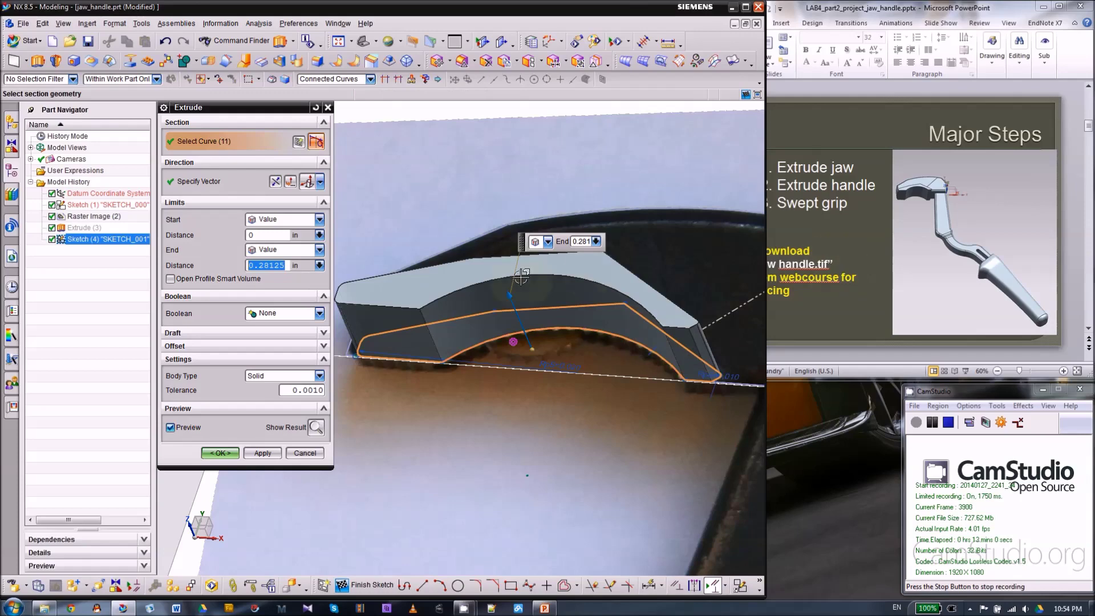
click(859, 274)
scroll(862, 278, down, 1)
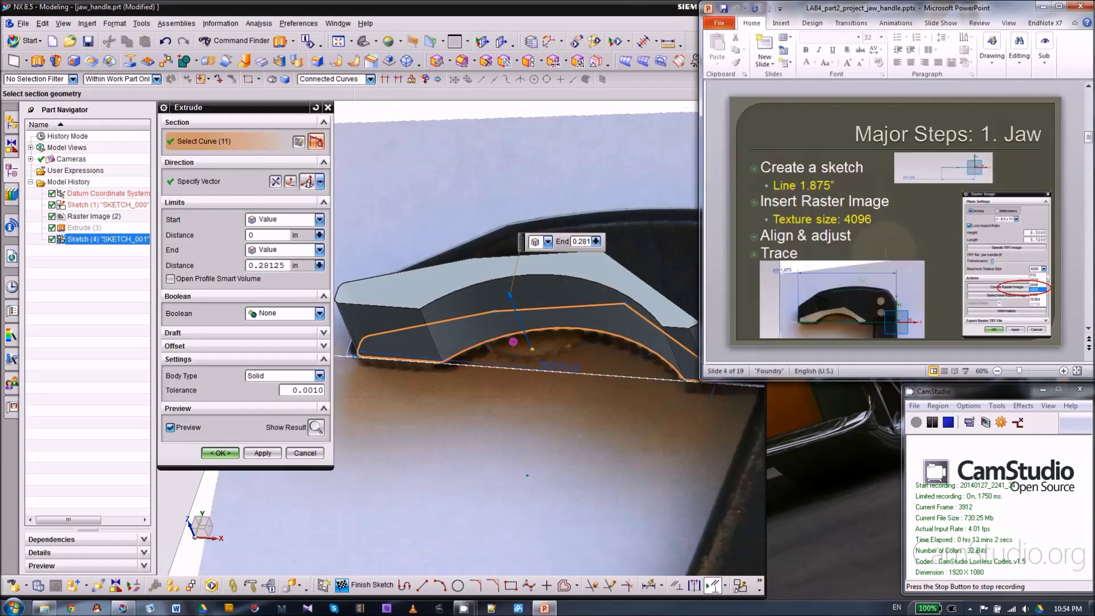
scroll(889, 230, down, 1)
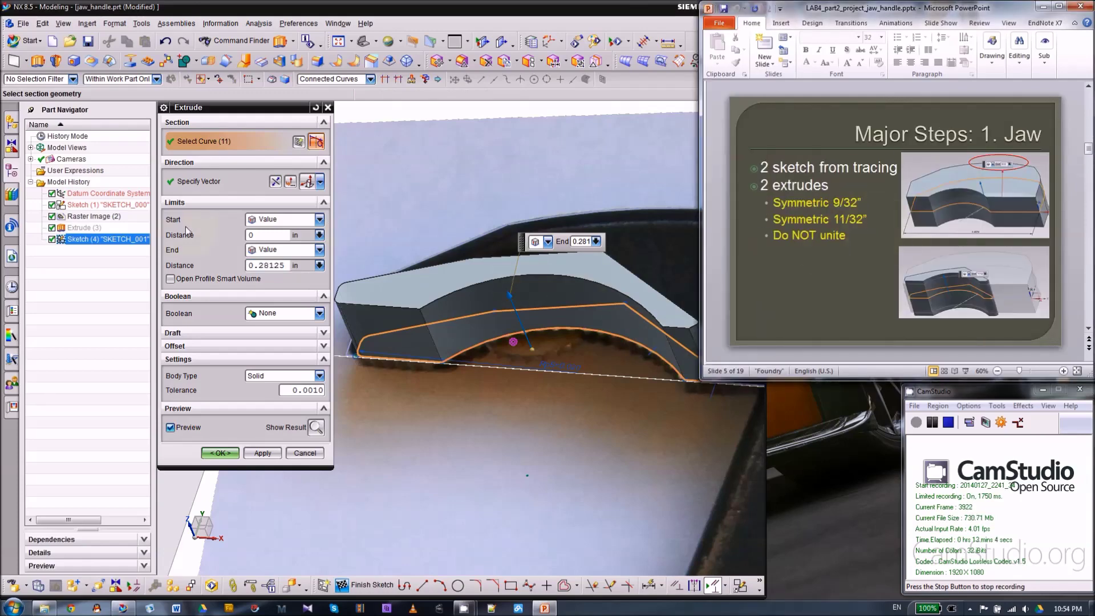
click(283, 220)
click(270, 239)
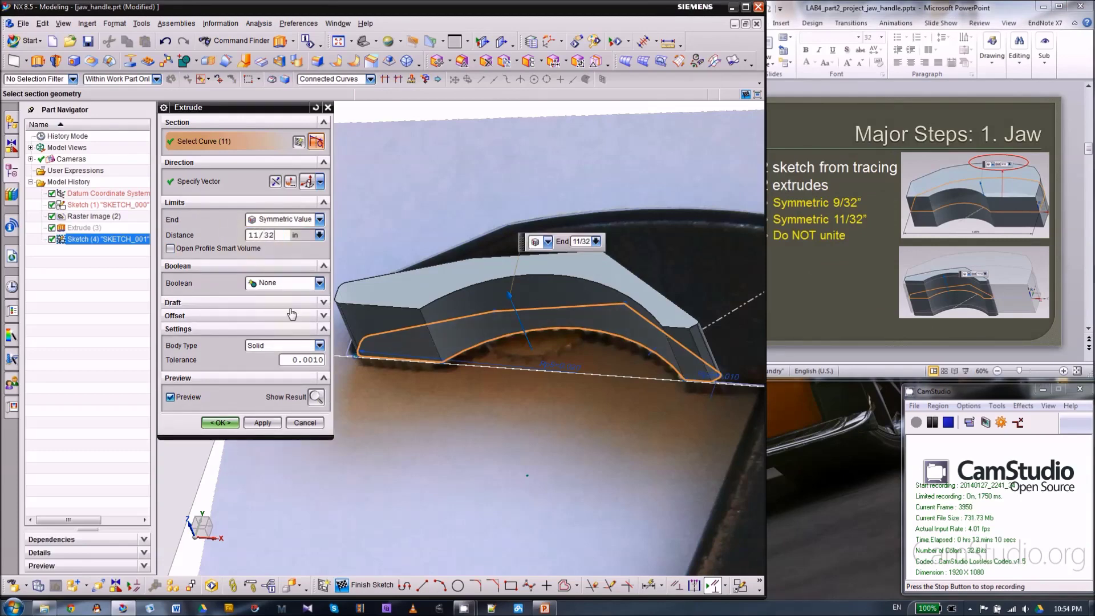
click(264, 423)
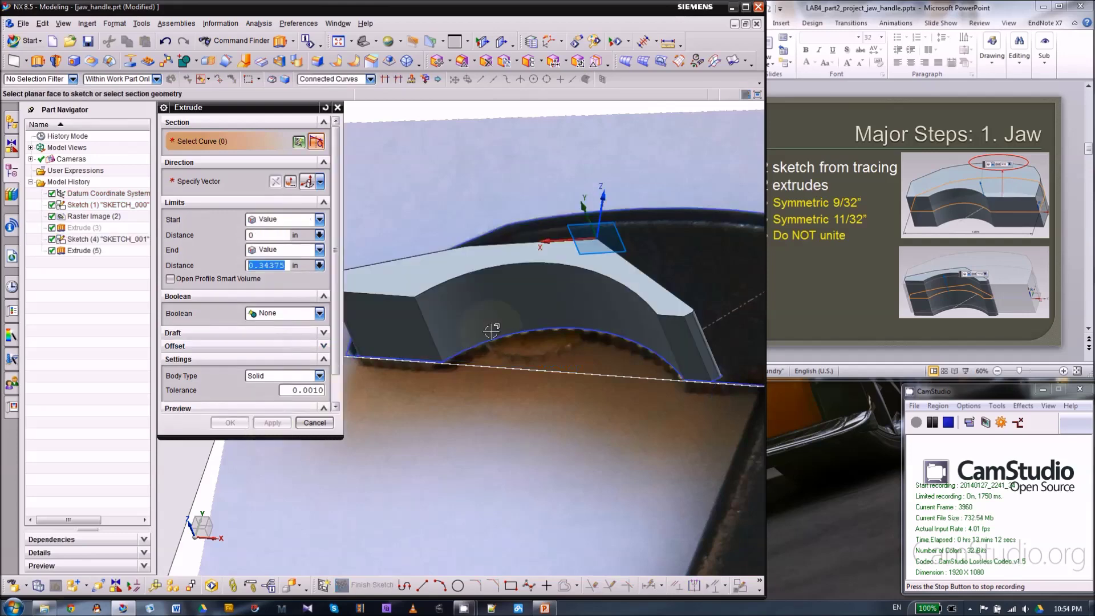
click(298, 423)
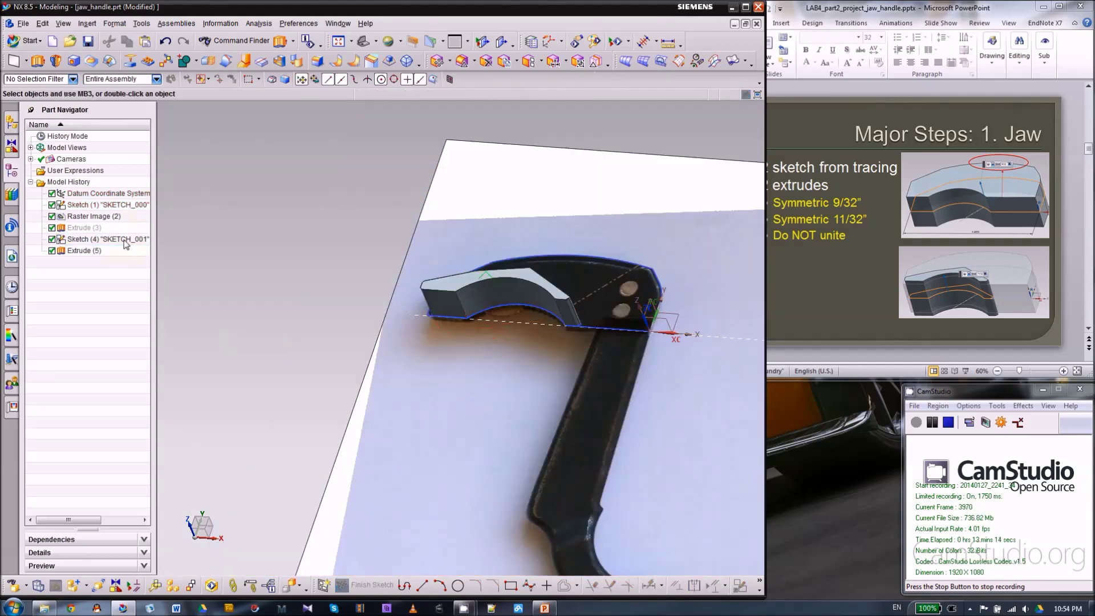
- Show the hidden jaw body again and check the insert extrude's settings against the slide without changing them
right_click(83, 217)
key(Escape)
middle_drag(255, 291, 241, 315)
click(804, 252)
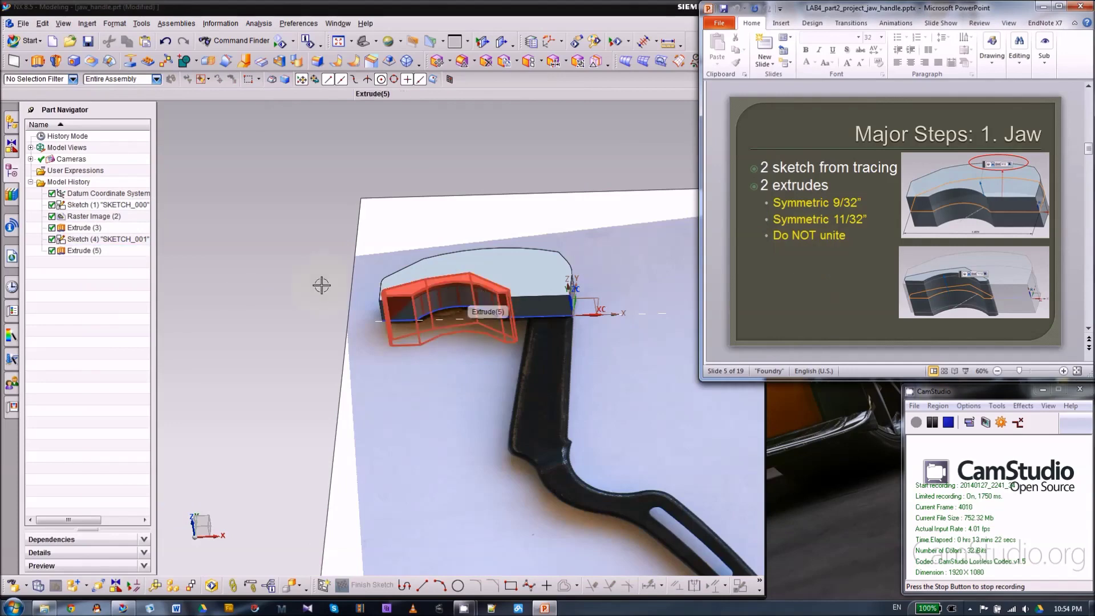
double_click(409, 303)
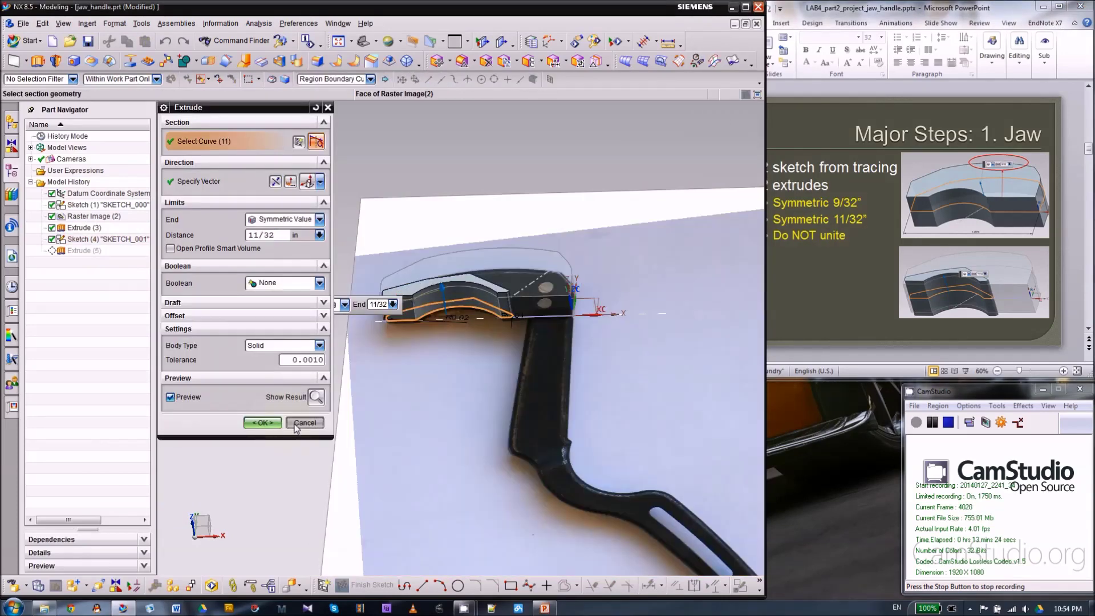
middle_click(428, 311)
- Look up the next jaw slide, then turn the model to the jaw's outer side and display it in wireframe
click(862, 289)
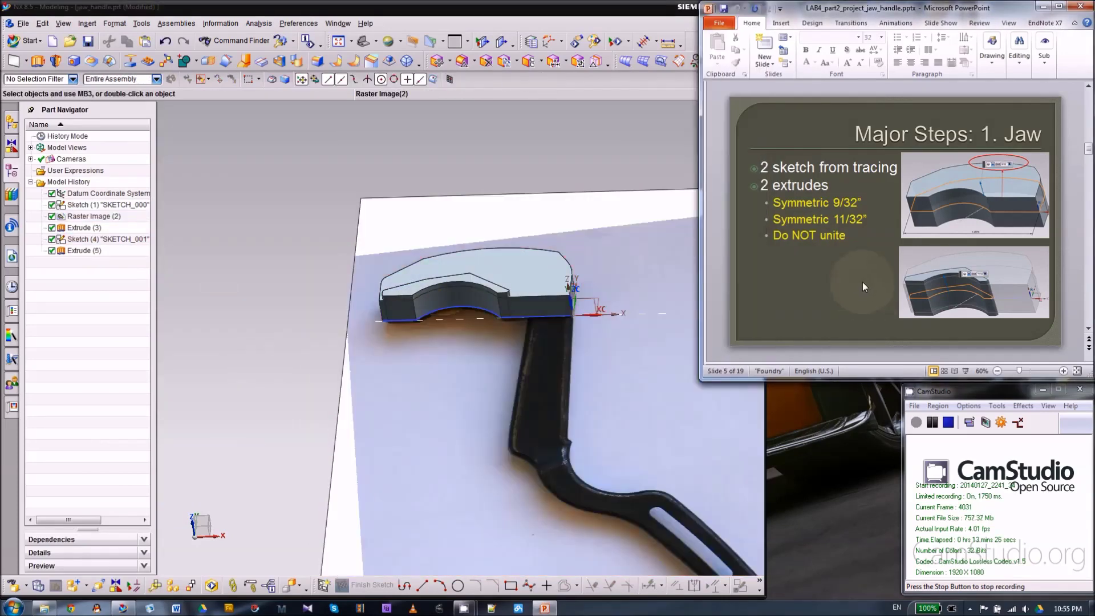
scroll(827, 272, down, 1)
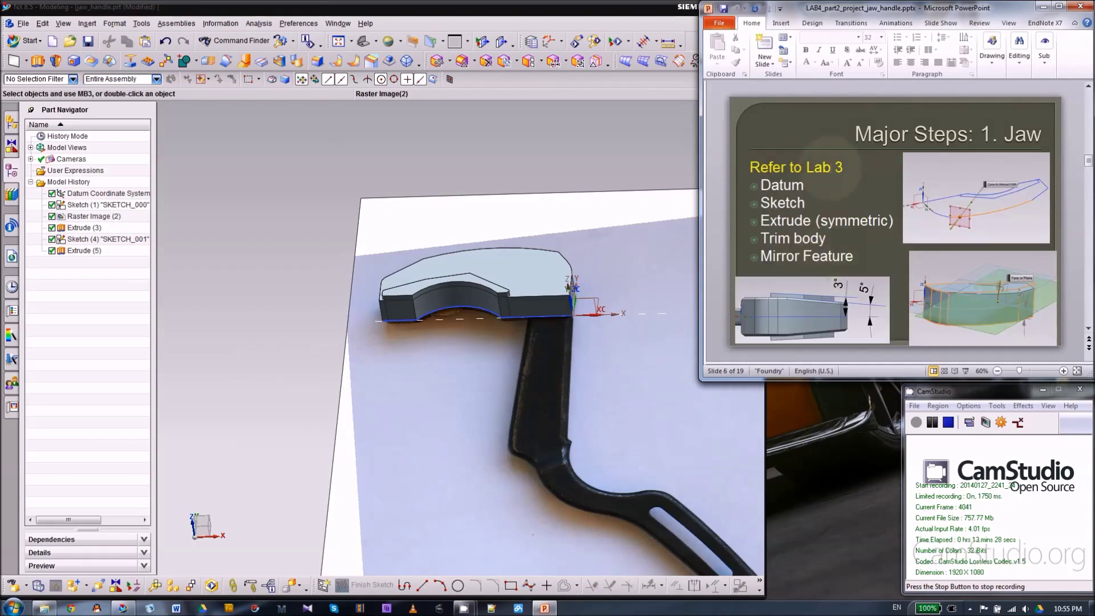
middle_drag(240, 354, 451, 345)
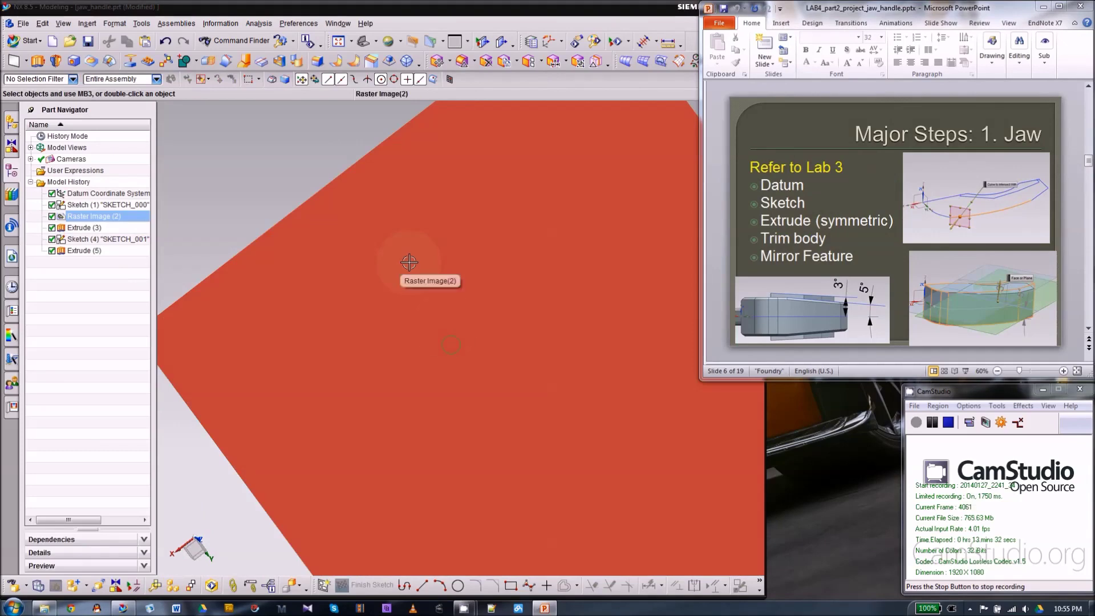
middle_drag(289, 161, 278, 398)
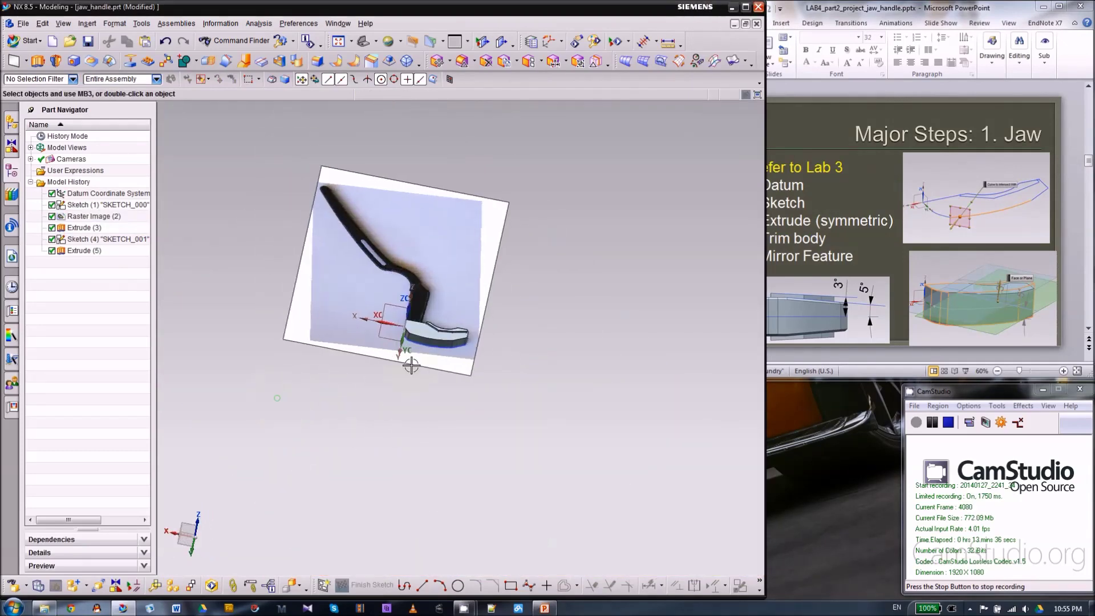
scroll(436, 336, up, 6)
mouse_move(716, 362)
middle_down()
mouse_move(704, 357)
mouse_move(713, 351)
mouse_move(706, 359)
middle_up()
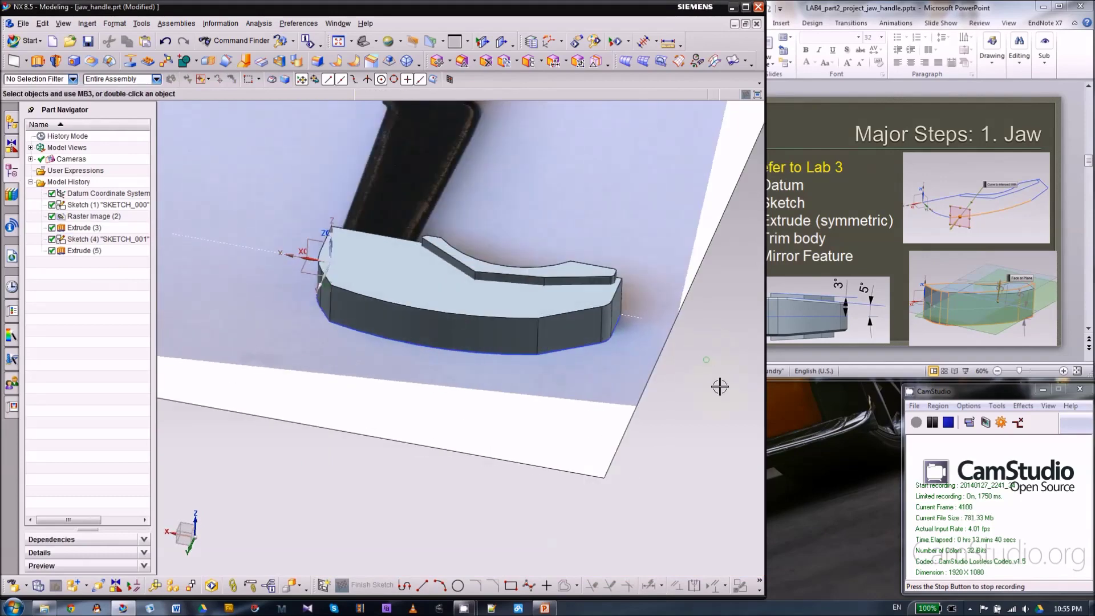
right_drag(719, 385, 708, 386)
click(700, 386)
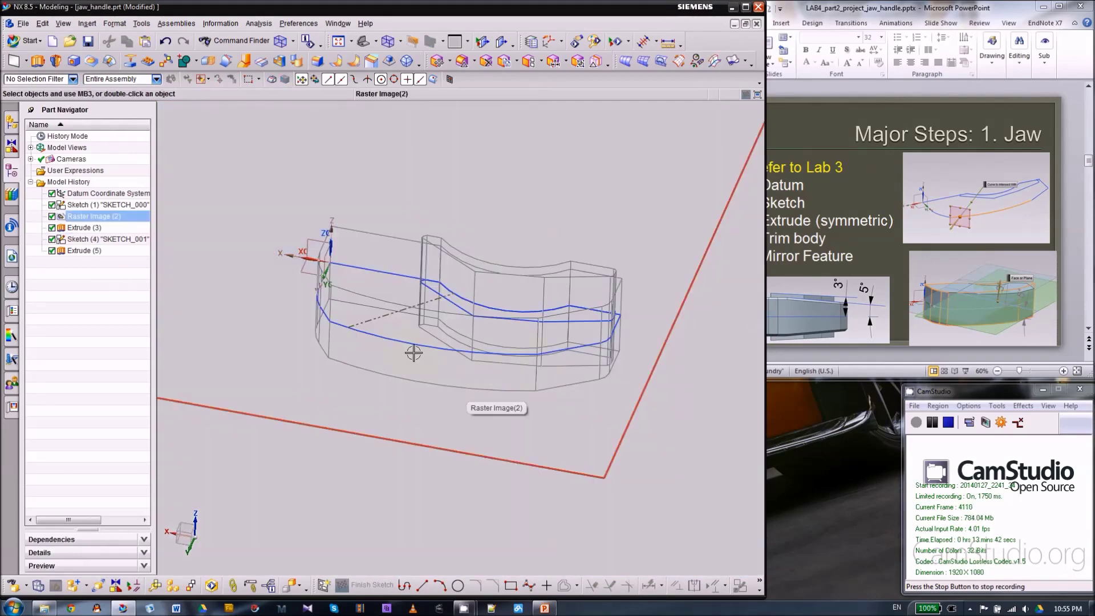
scroll(325, 314, up, 2)
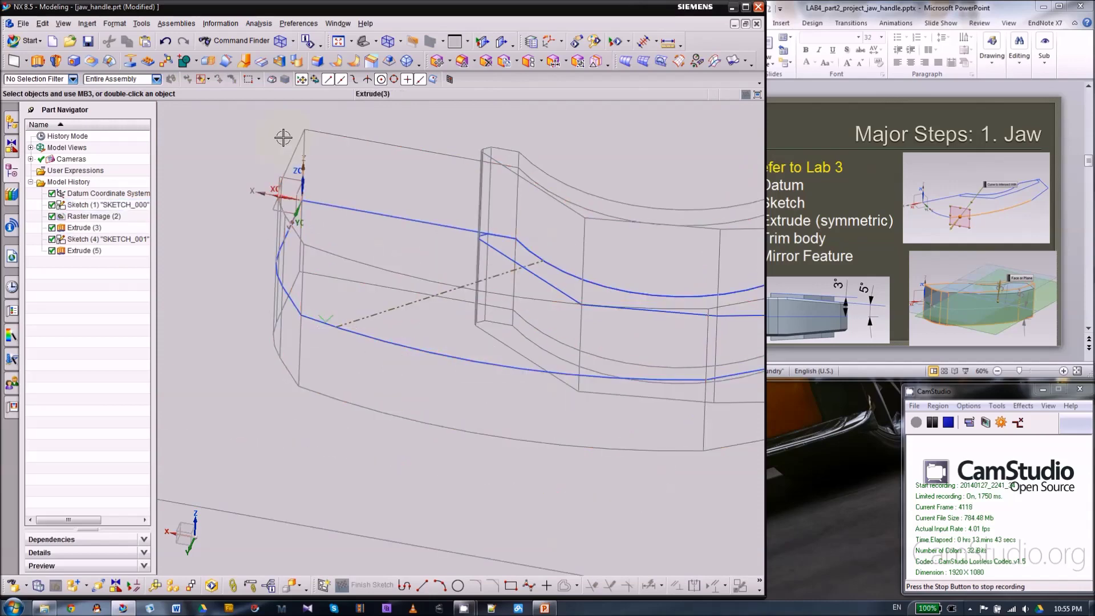
- Start a datum plane of the Point and Direction type, with the jaw's dashed construction line in view
click(13, 63)
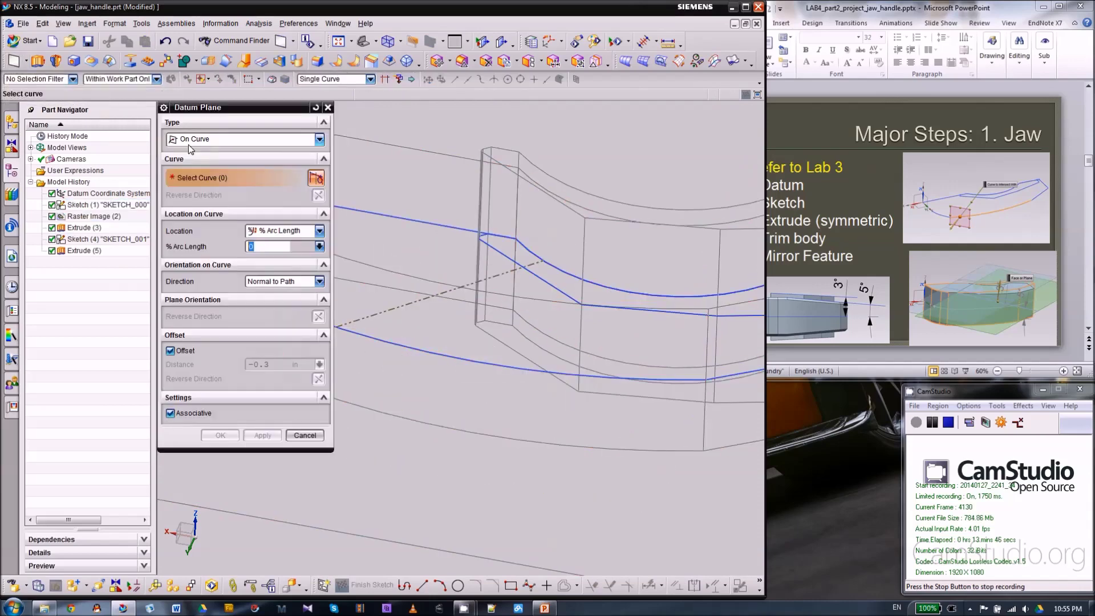
click(203, 141)
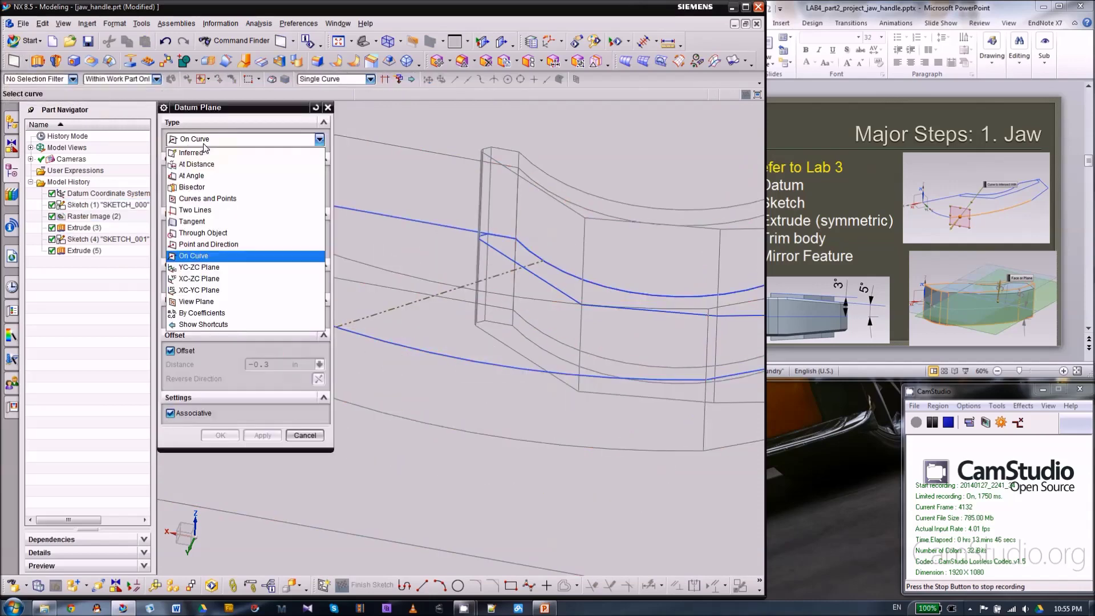
click(228, 245)
scroll(517, 325, down, 3)
middle_drag(570, 392, 502, 501)
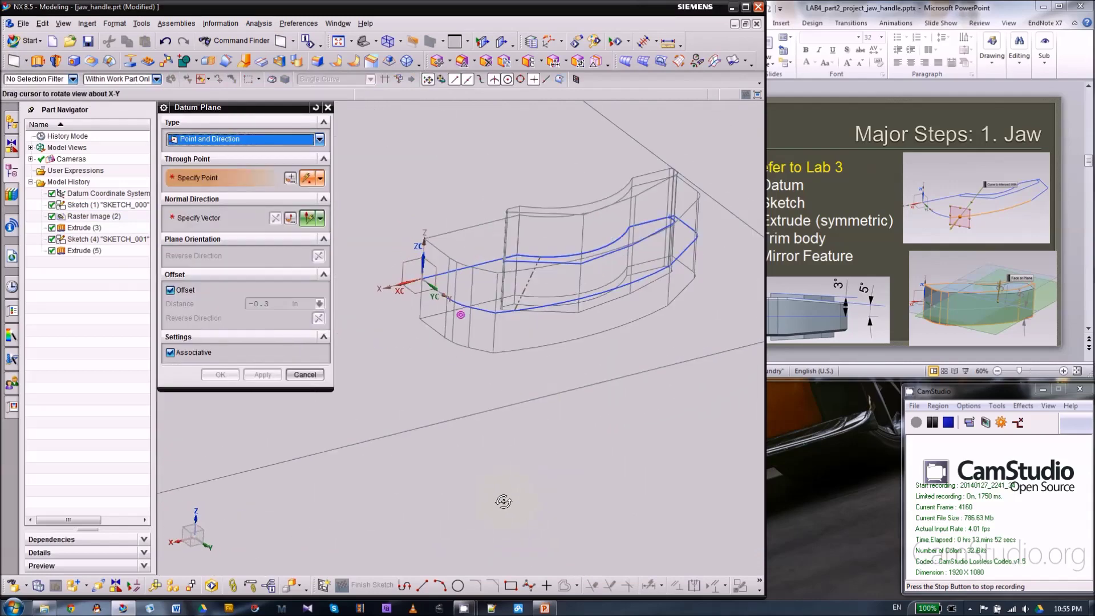
scroll(570, 326, up, 3)
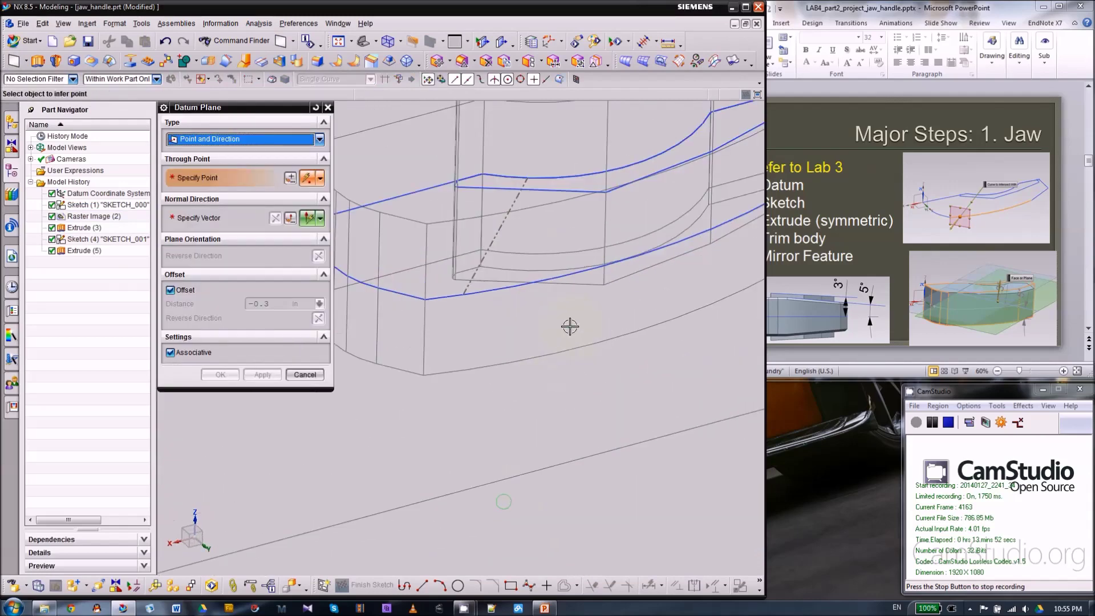
- Try to define the datum plane with the On Curve type on the jaw's outer arc, and deselect the arc
click(270, 139)
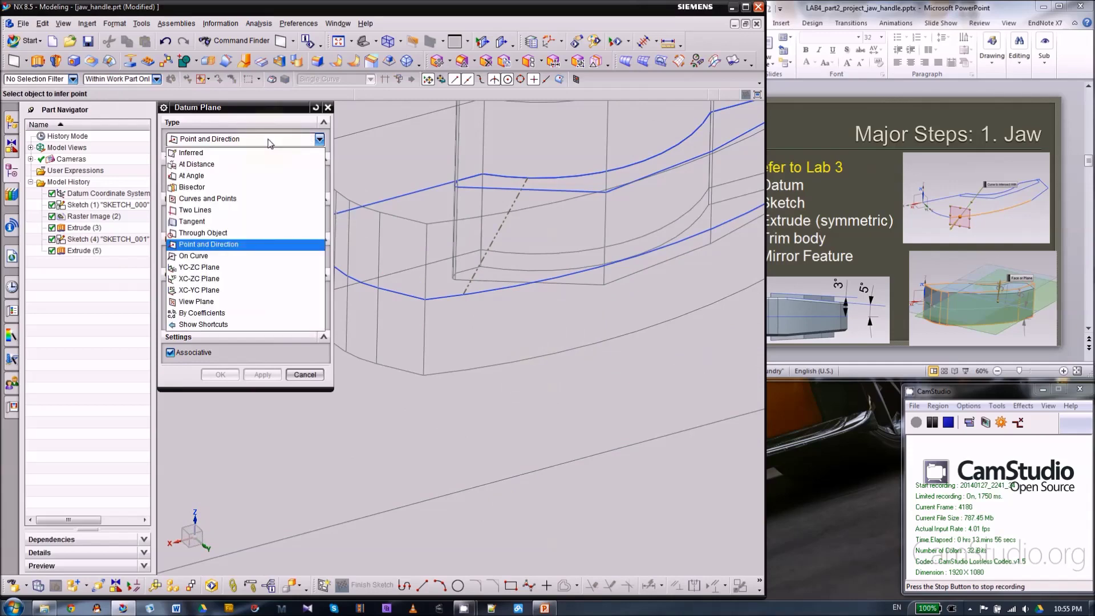
click(202, 256)
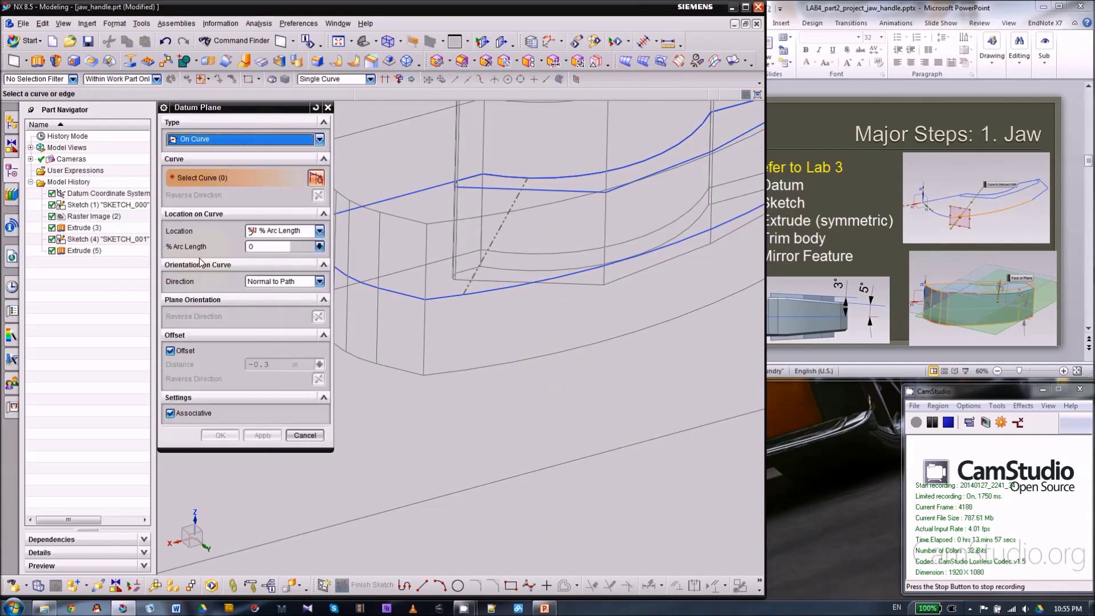
click(456, 295)
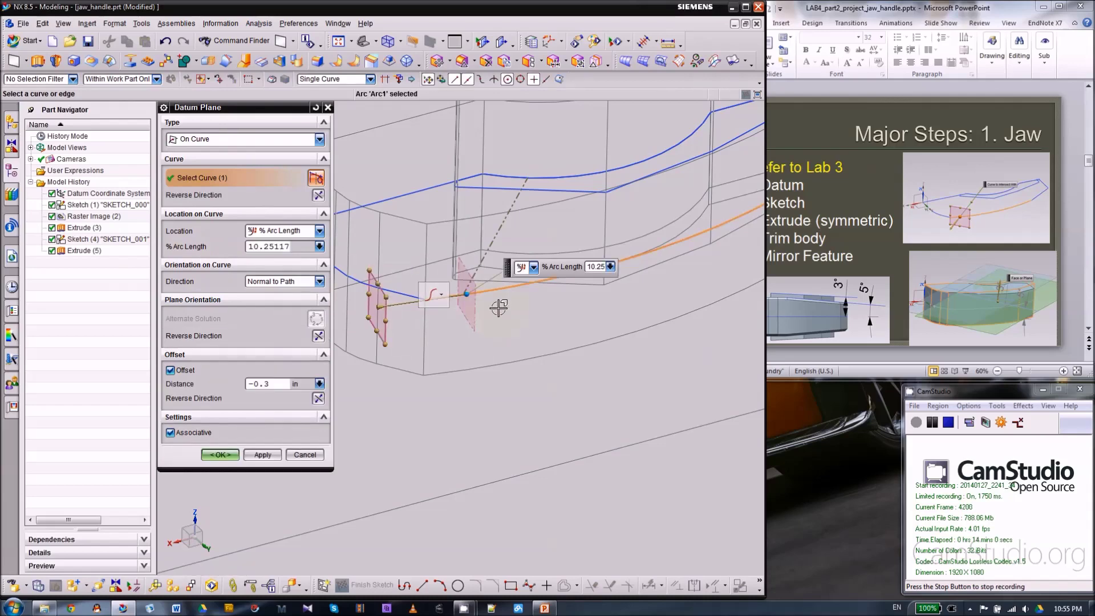
shift+click(470, 302)
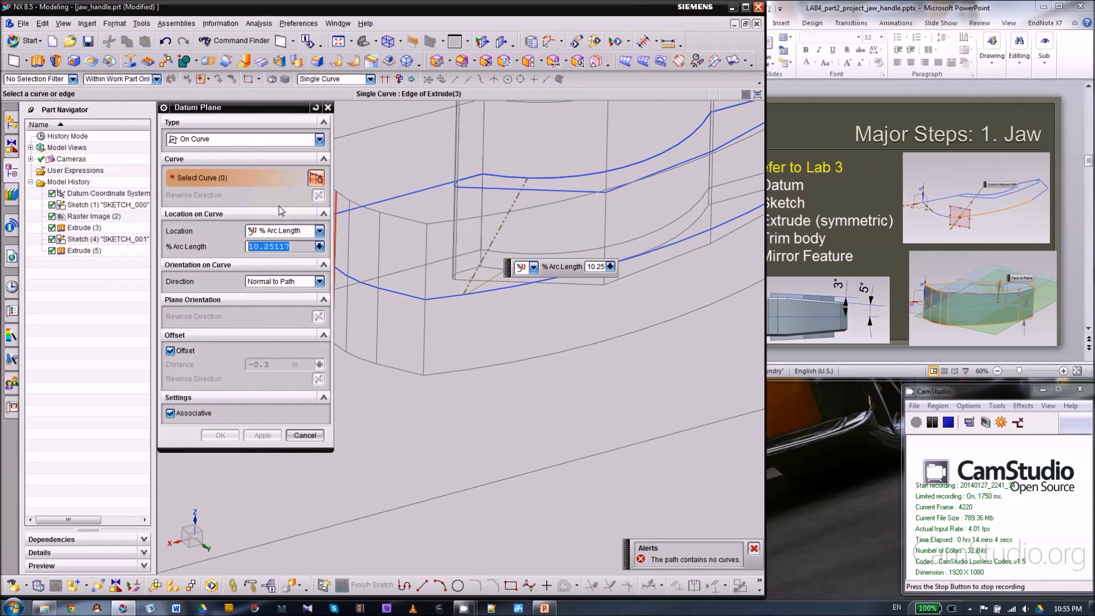
- Define the datum plane by Point and Direction at the dashed line's end on the outer arc, normal along that line, and reverse its direction
click(320, 139)
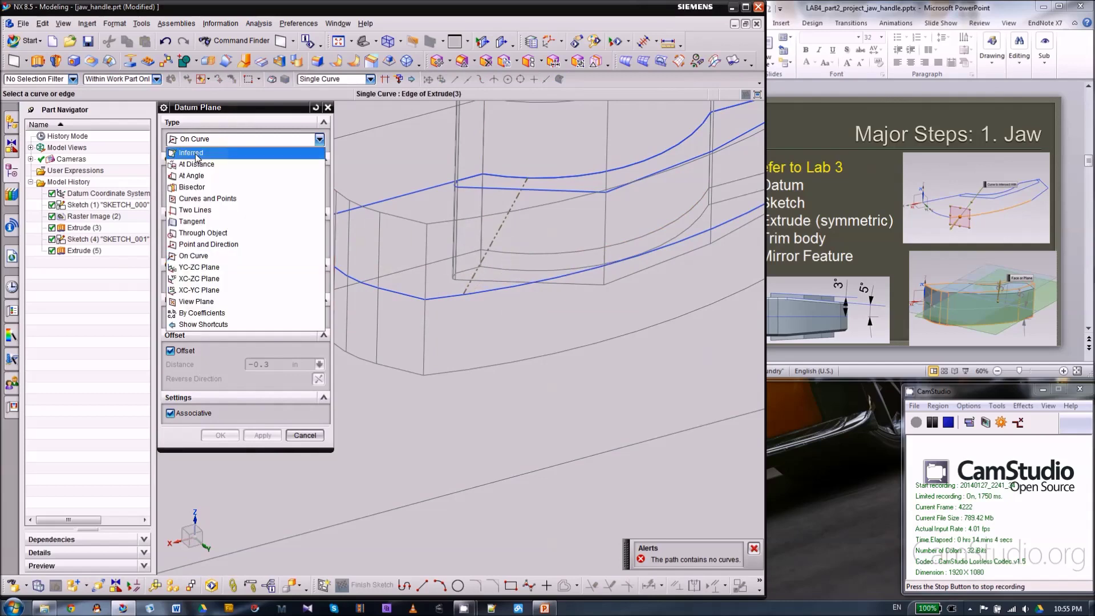
click(214, 245)
click(463, 295)
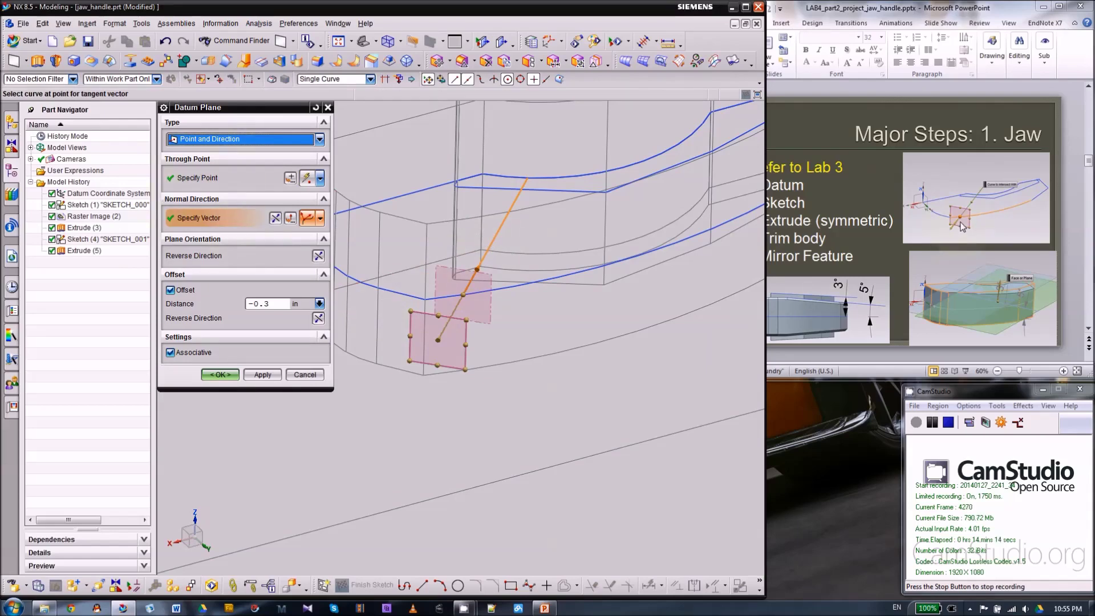
double_click(479, 268)
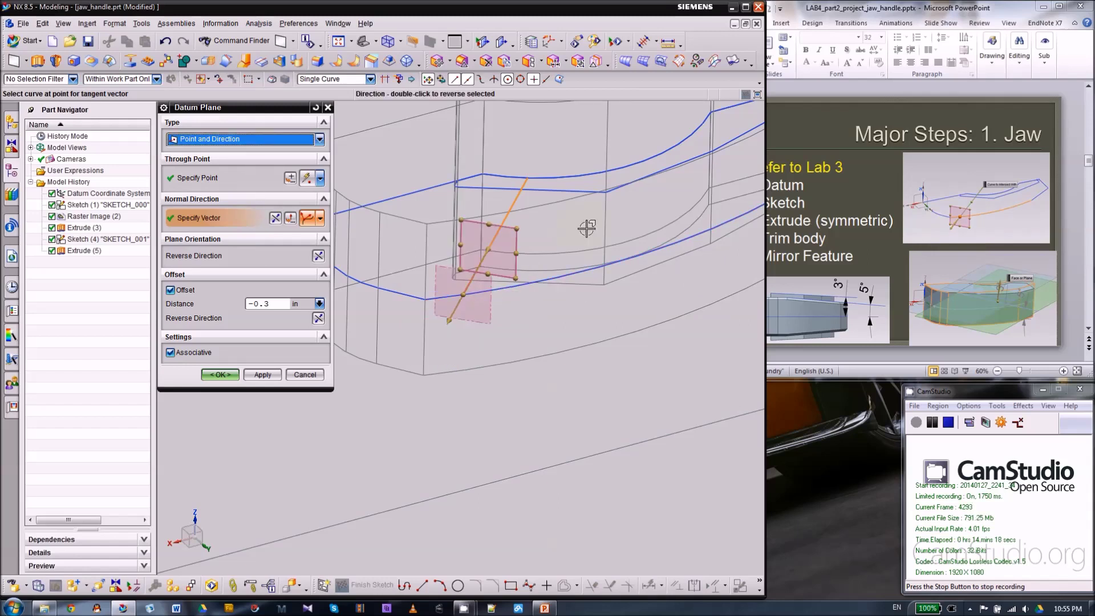
- Turn off the datum plane's offset and create it as an associative plane
click(170, 290)
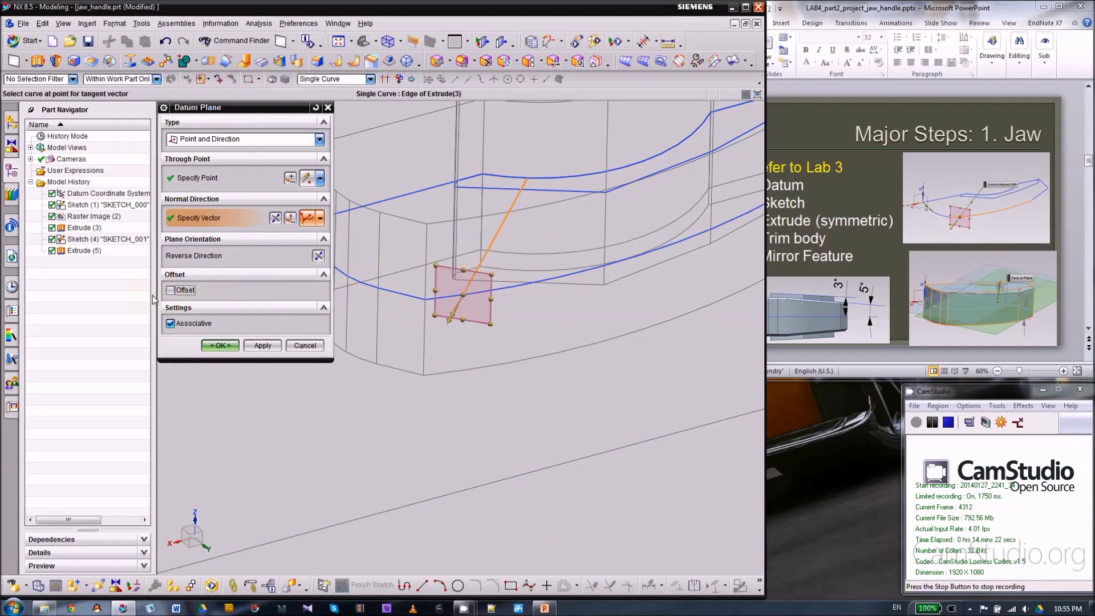
click(323, 276)
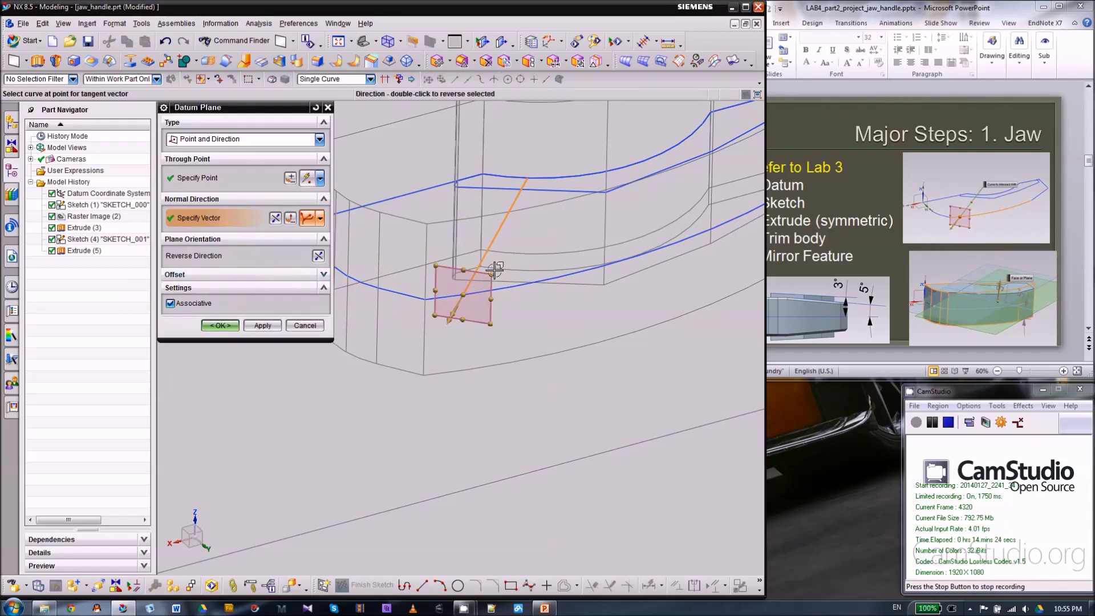
scroll(527, 274, down, 3)
scroll(513, 342, up, 4)
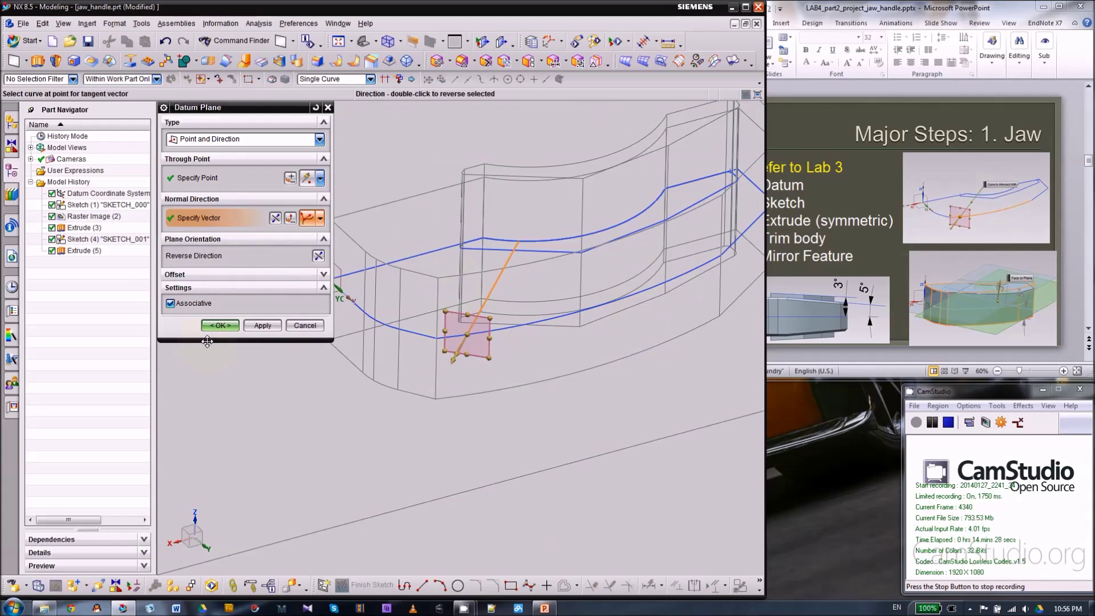
click(222, 327)
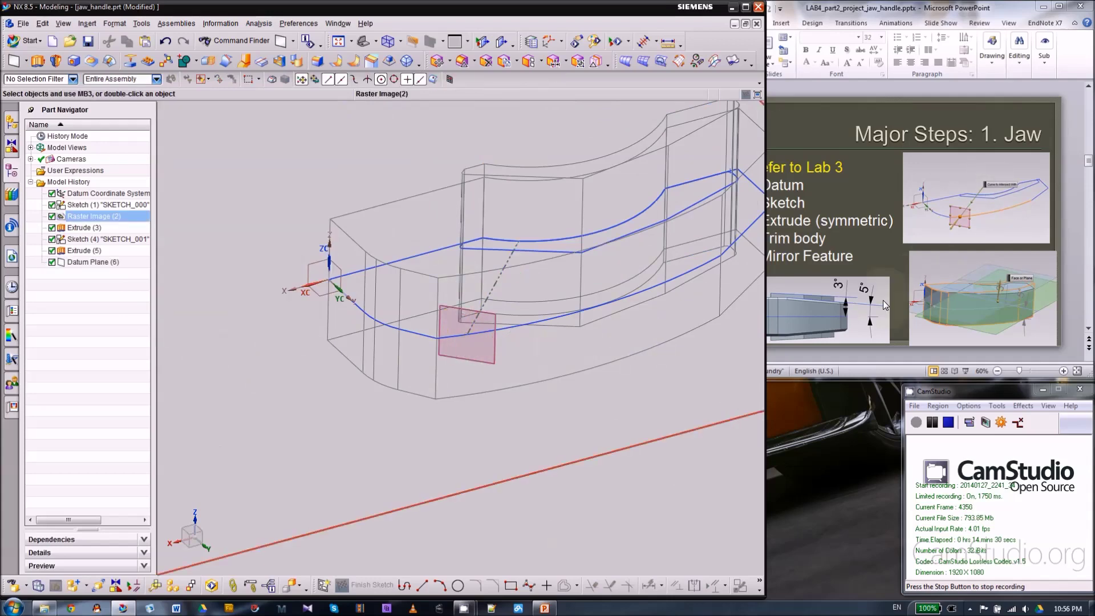
- Start a new sketch on the datum plane at the jaw's outer arc
scroll(303, 318, up, 1)
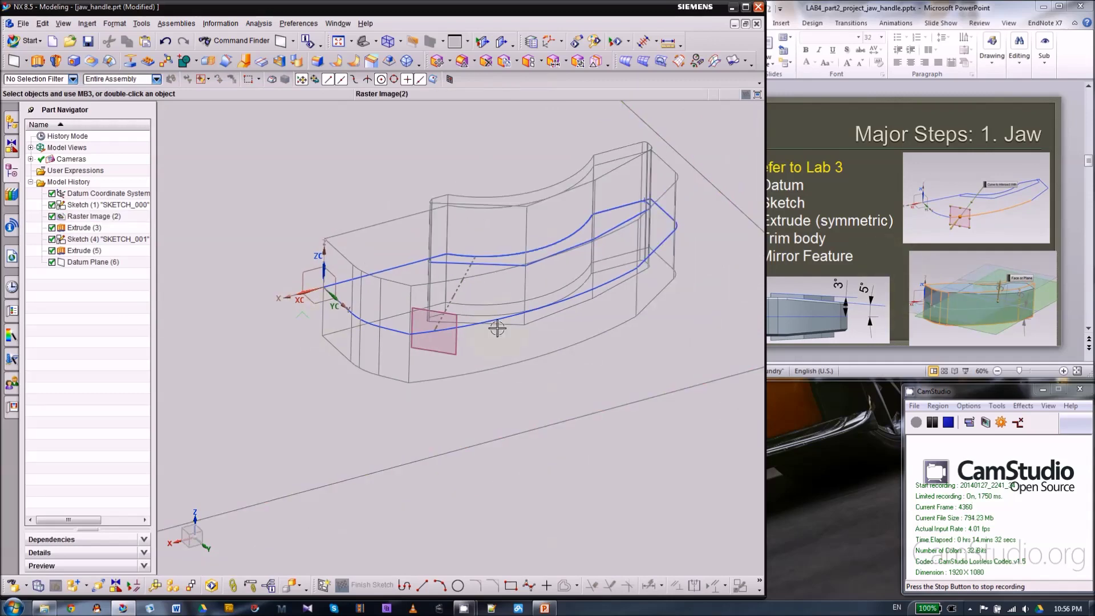
scroll(496, 328, down, 1)
click(323, 586)
click(444, 313)
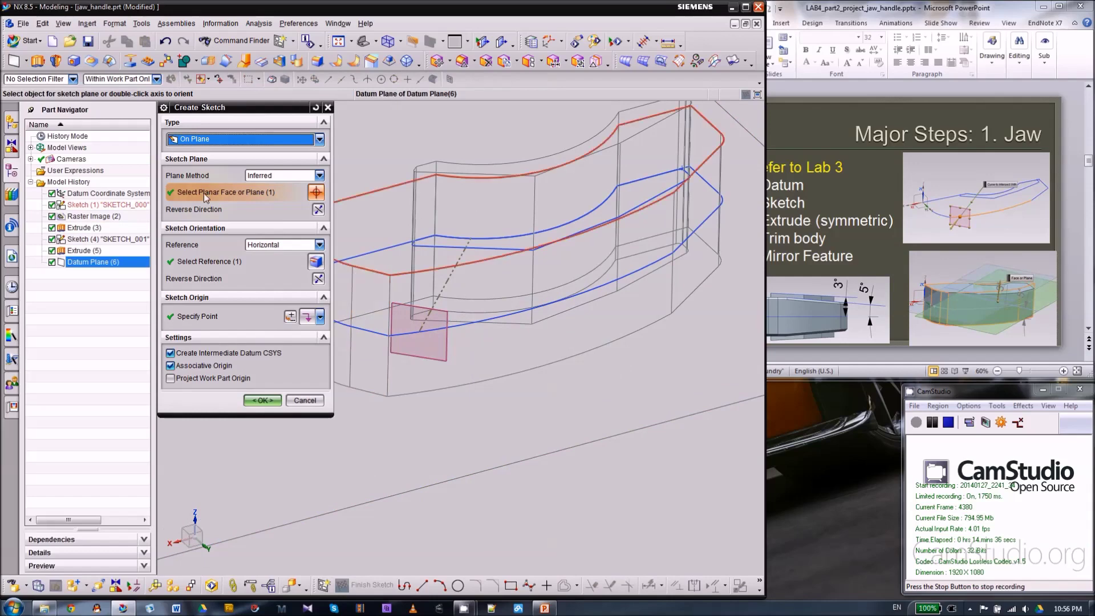
scroll(637, 271, up, 3)
scroll(523, 282, down, 3)
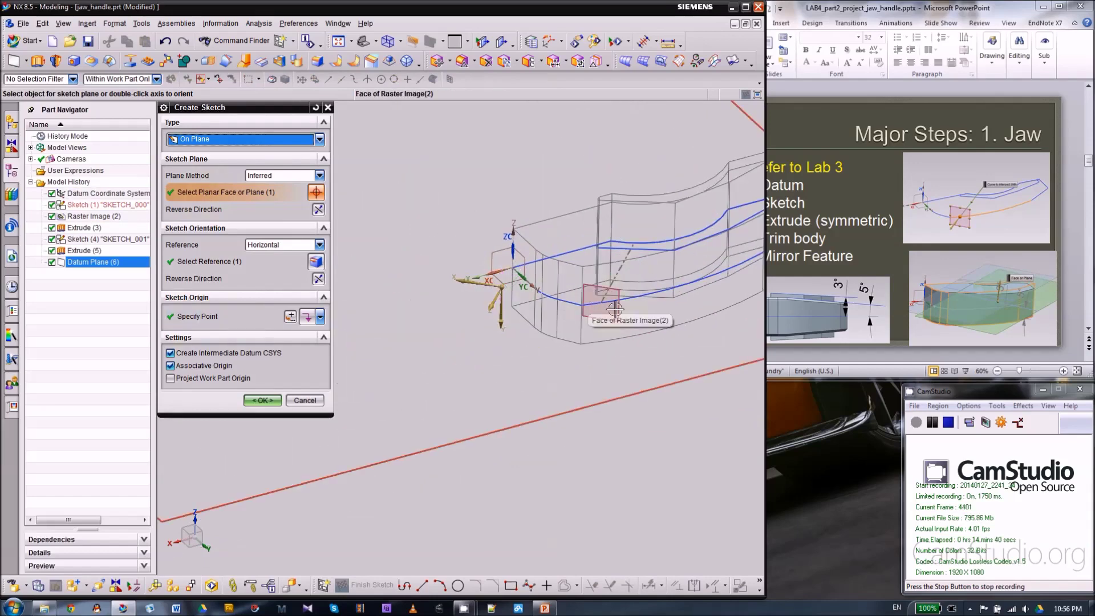
scroll(615, 309, down, 5)
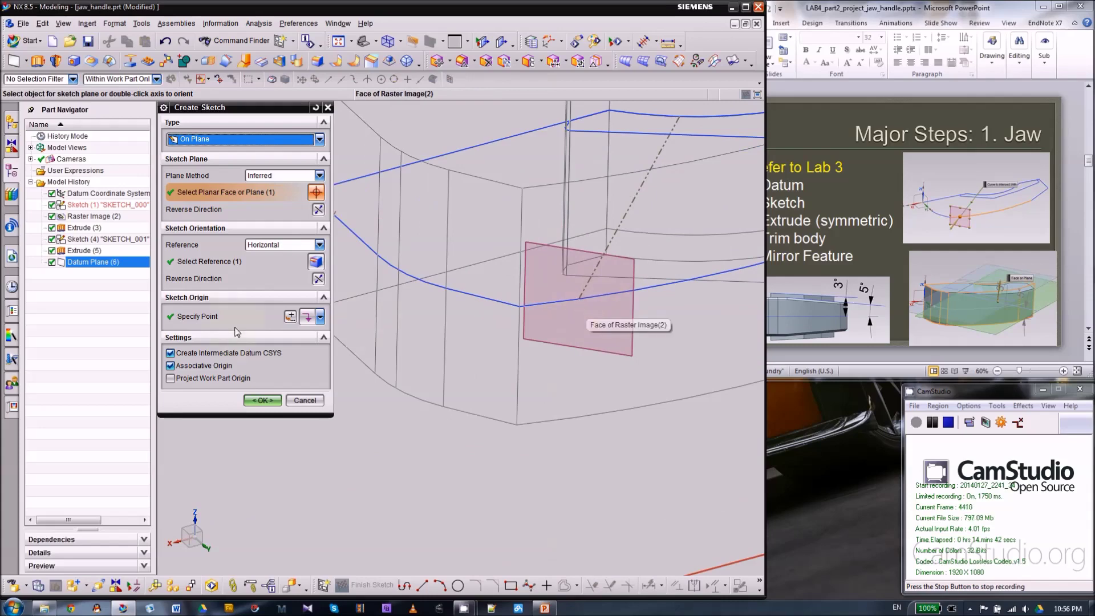
- Set the sketch origin at the dashed line's endpoint on the jaw's outer arc
click(219, 324)
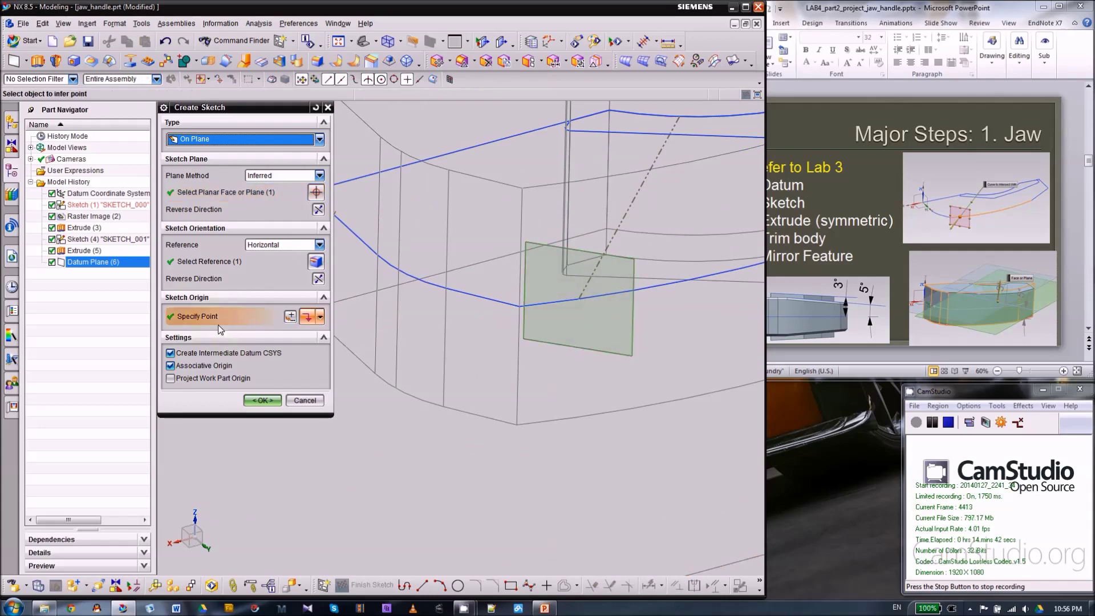
click(579, 299)
scroll(434, 349, up, 2)
scroll(500, 348, down, 3)
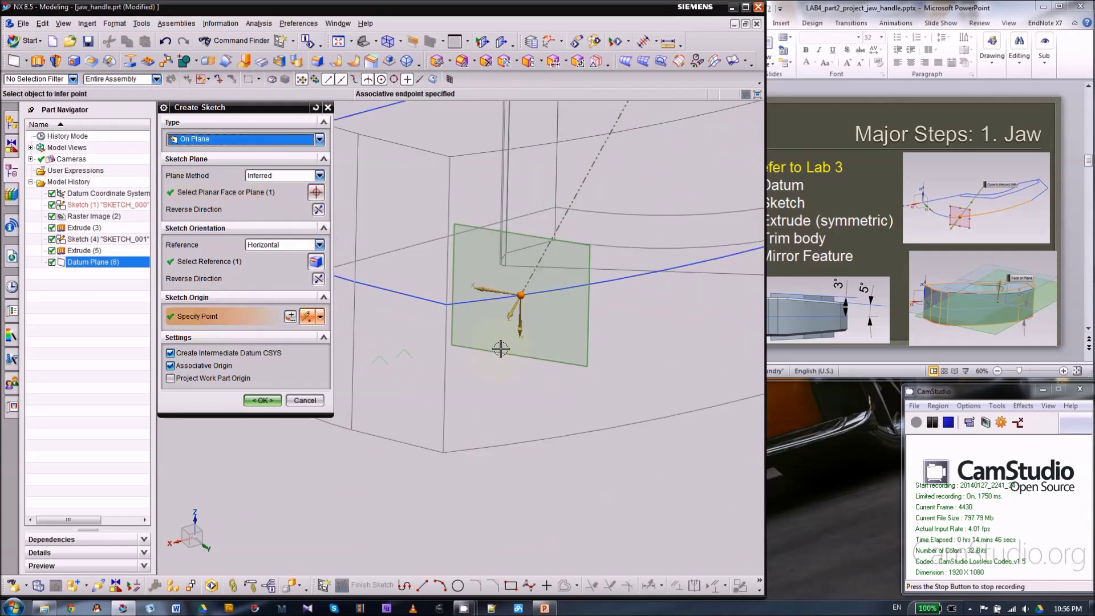
scroll(428, 379, up, 3)
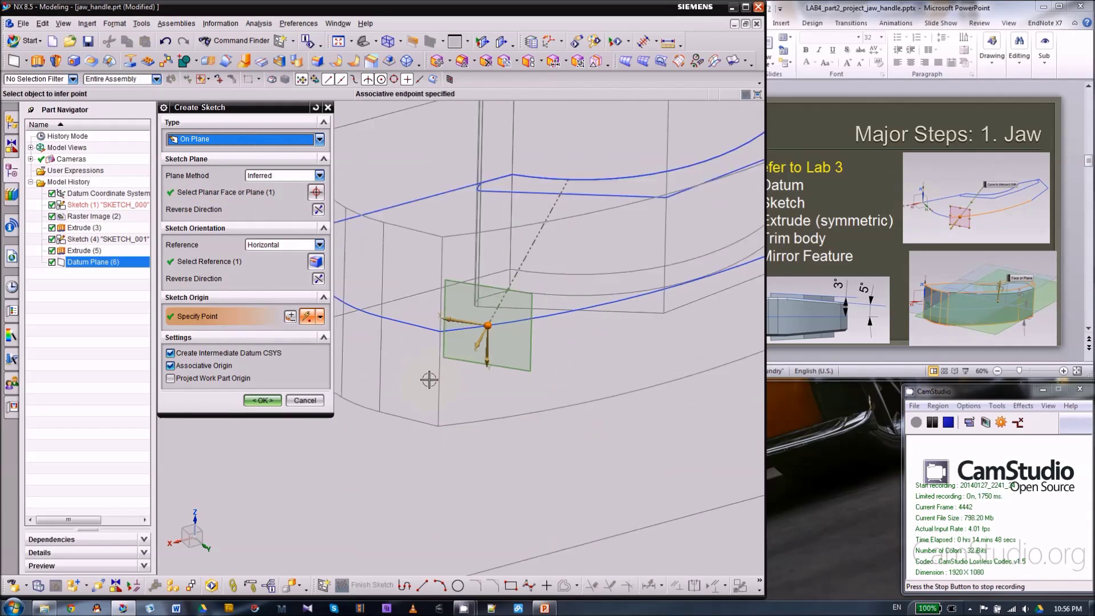
scroll(660, 411, up, 2)
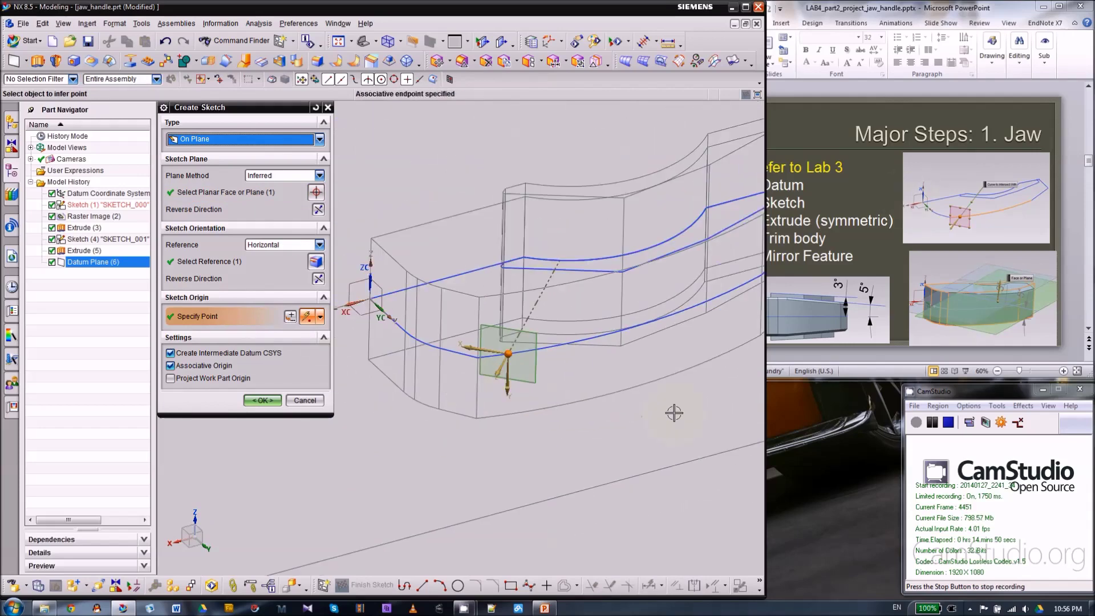
scroll(556, 399, down, 1)
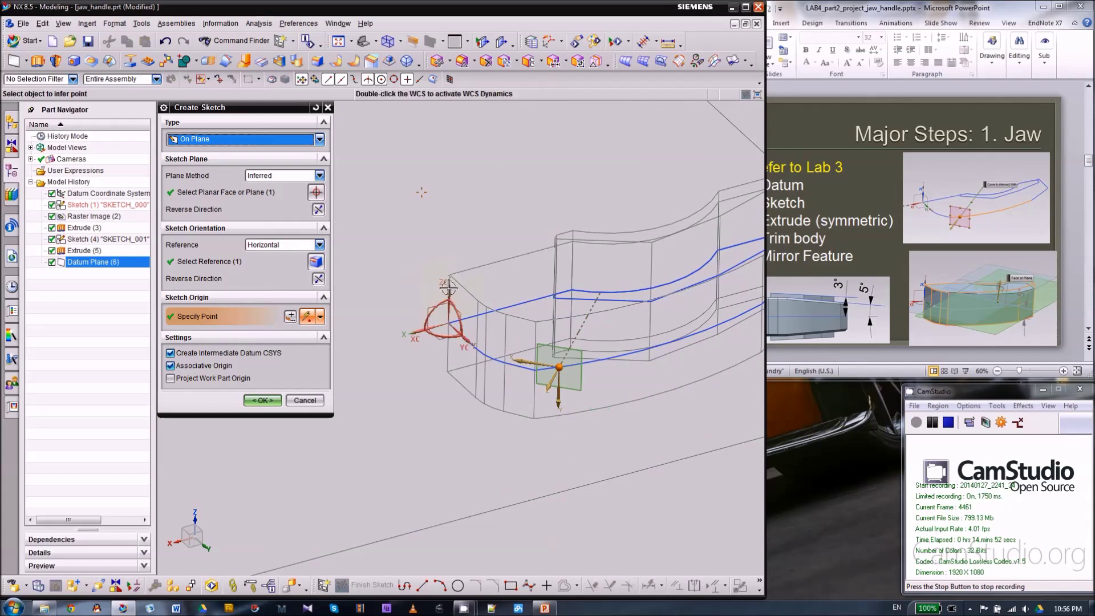
- Reverse the sketch's vertical axis so that it points upward, and create the sketch
double_click(559, 406)
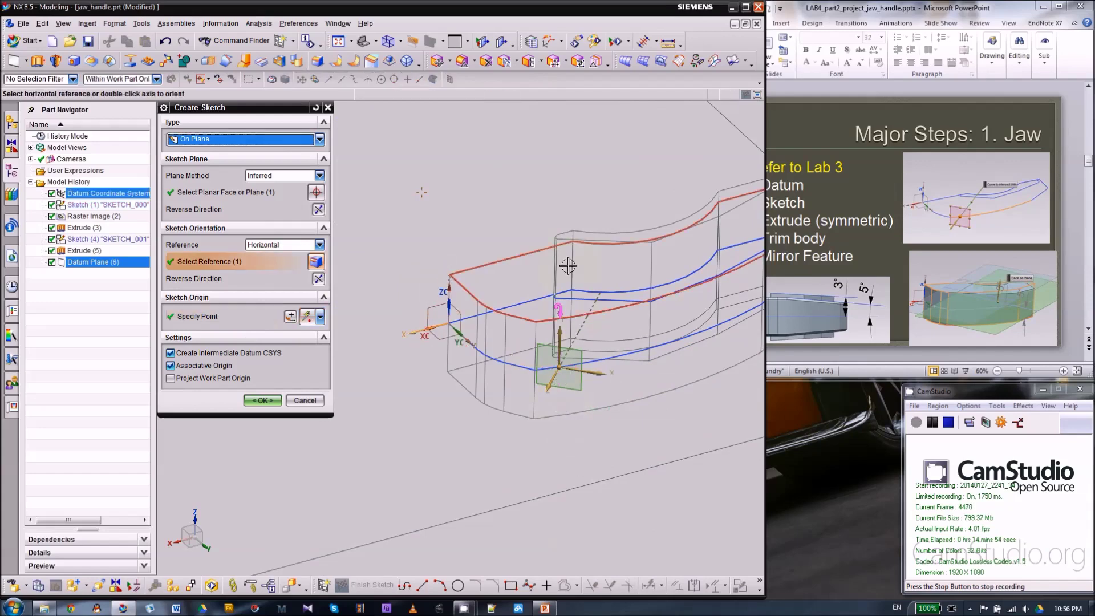
scroll(428, 298, down, 1)
scroll(624, 391, up, 1)
scroll(489, 374, down, 1)
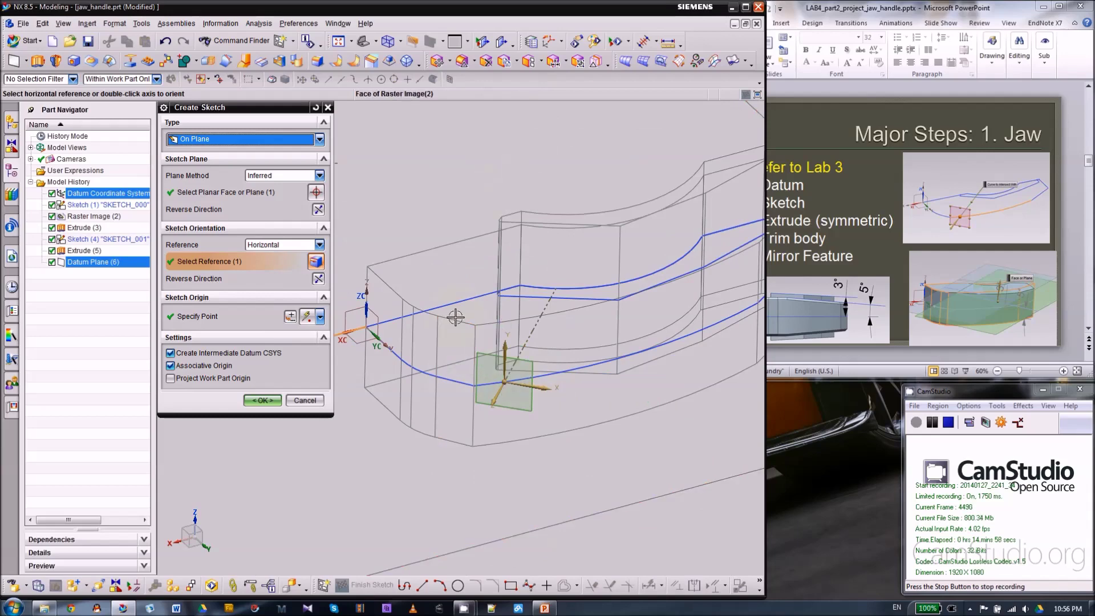
scroll(434, 308, up, 1)
scroll(441, 303, down, 1)
middle_click(441, 303)
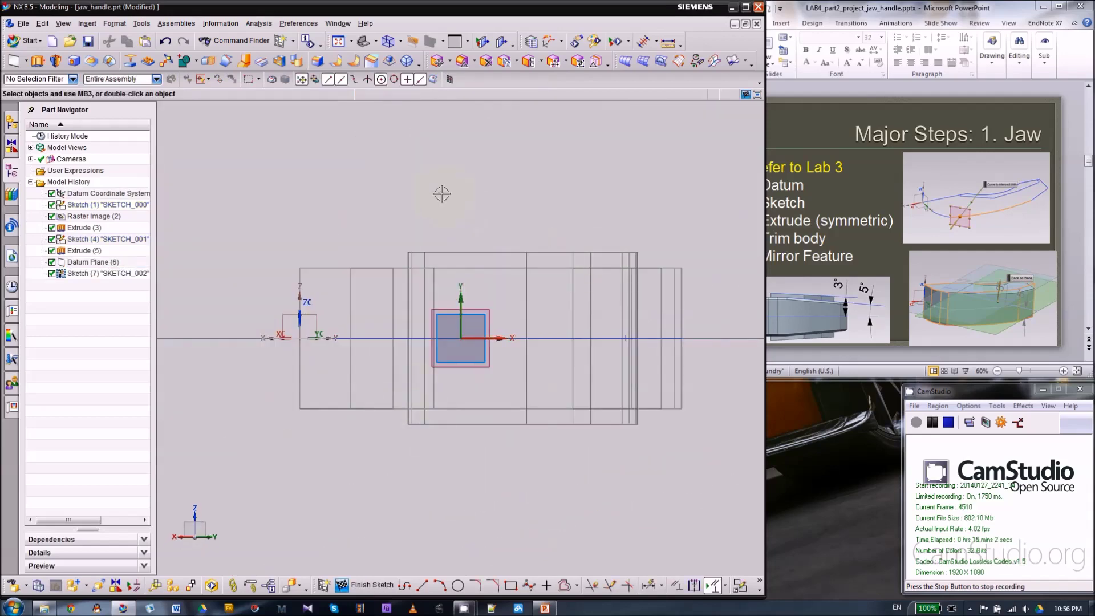
- Display the model shaded with edges and check the side angles on the Jaw slide
right_click(452, 189)
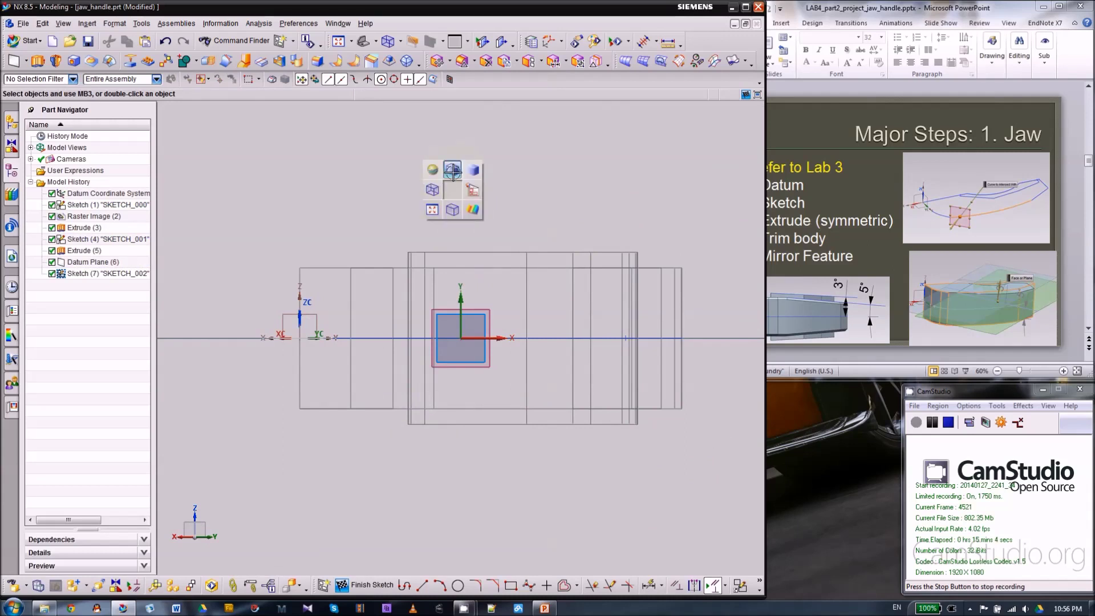
click(432, 169)
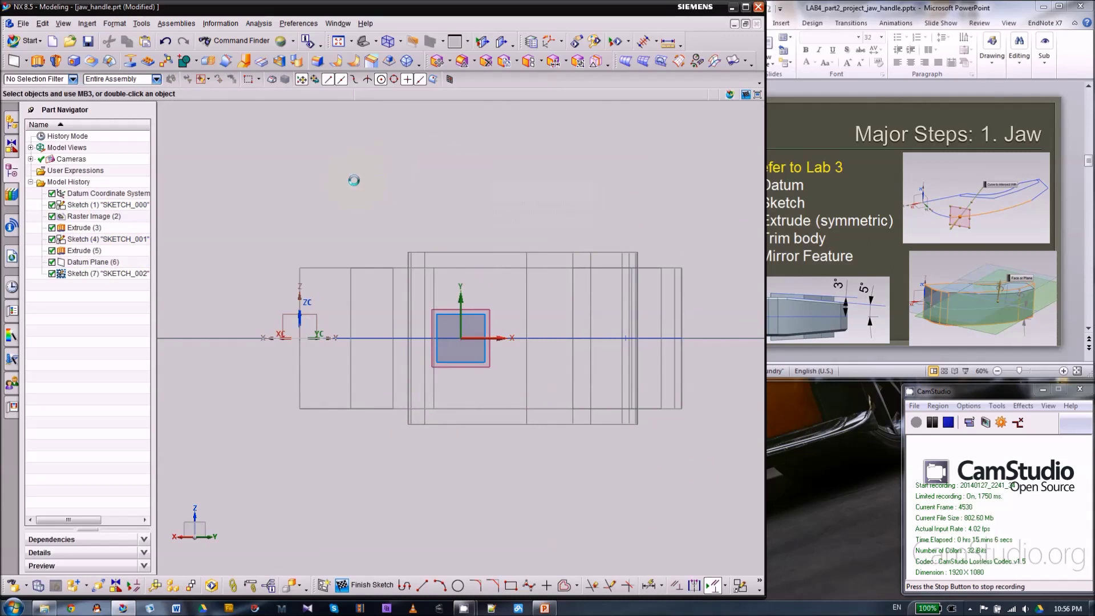
scroll(341, 265, up, 5)
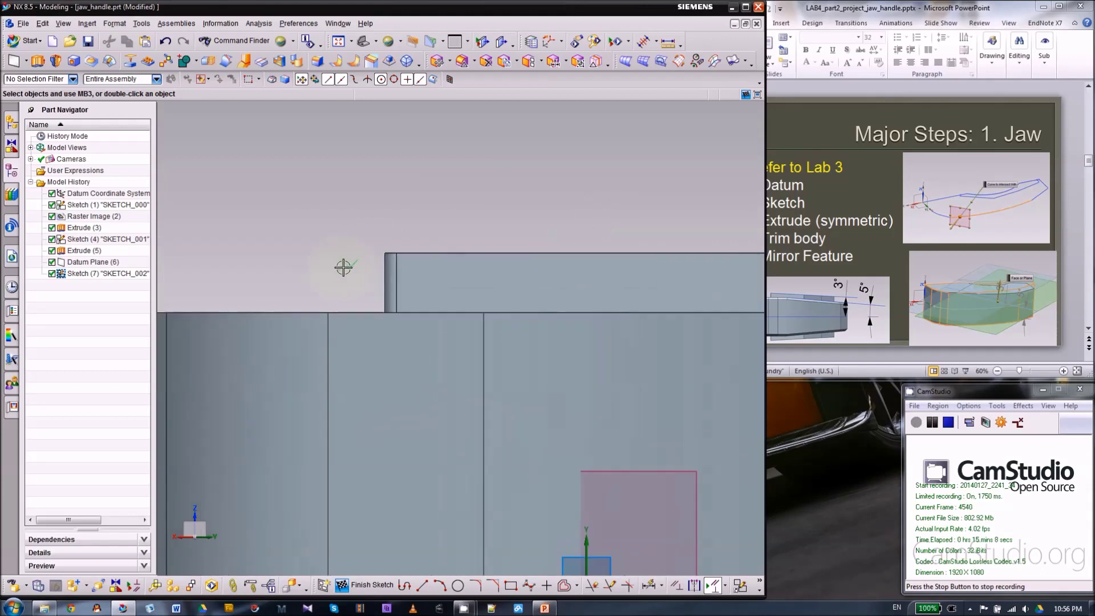
scroll(313, 196, down, 5)
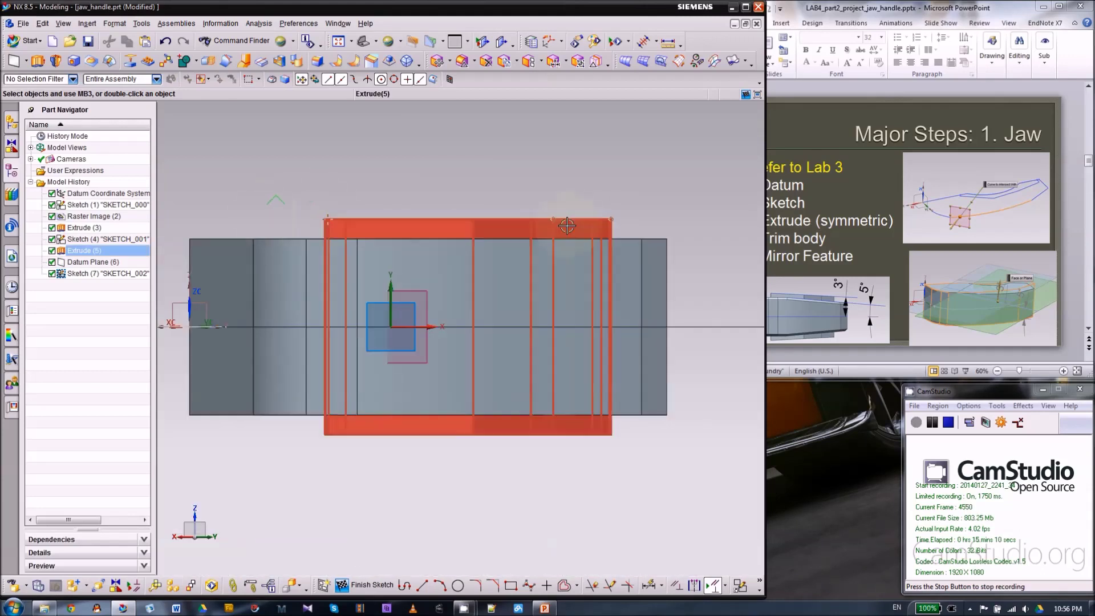
click(855, 297)
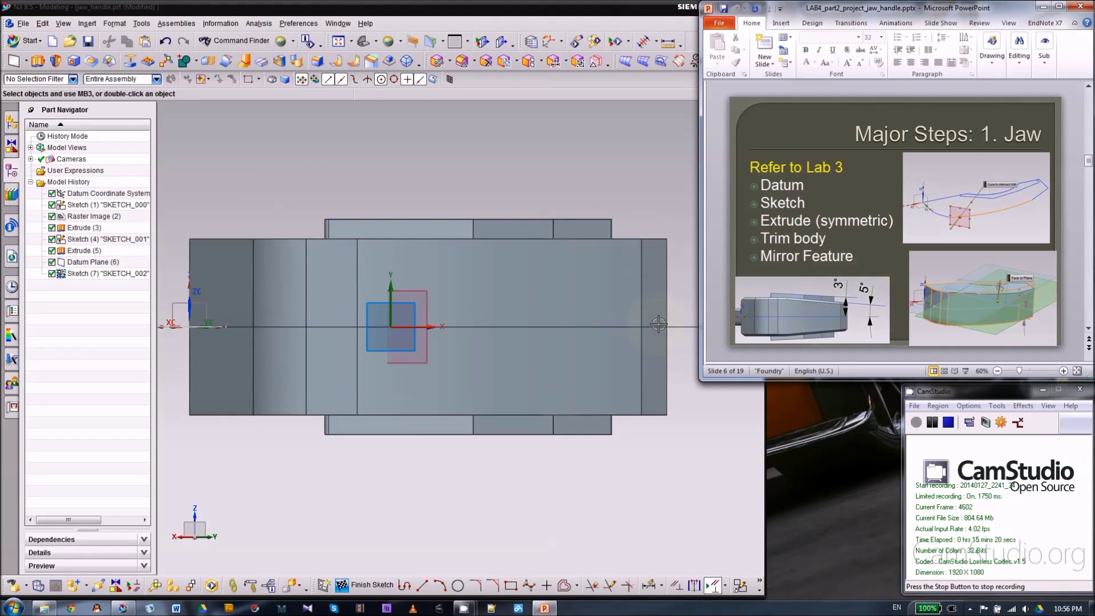
- Sketch a line about 1.51 in long from the insert's upper-left corner, sloping slightly downward past the jaw's right end
click(422, 585)
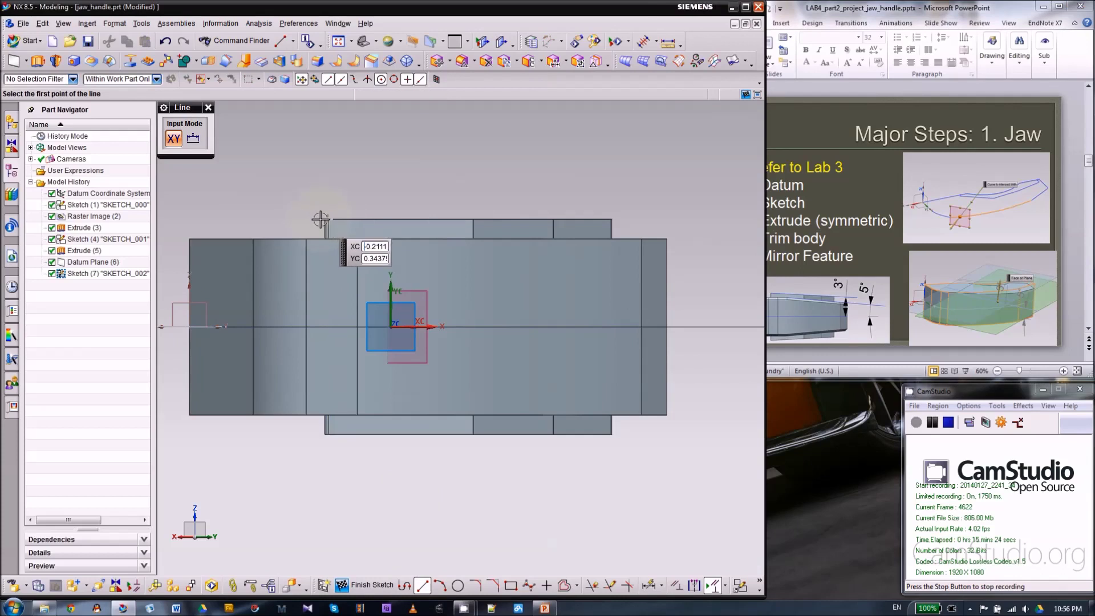
scroll(320, 219, up, 4)
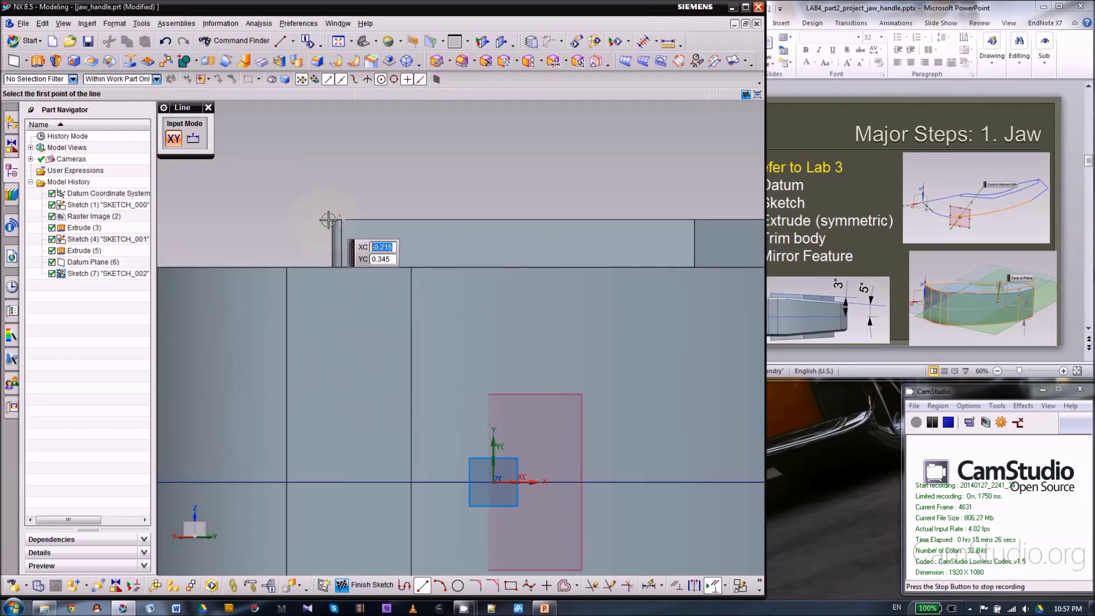
click(333, 220)
scroll(282, 185, down, 5)
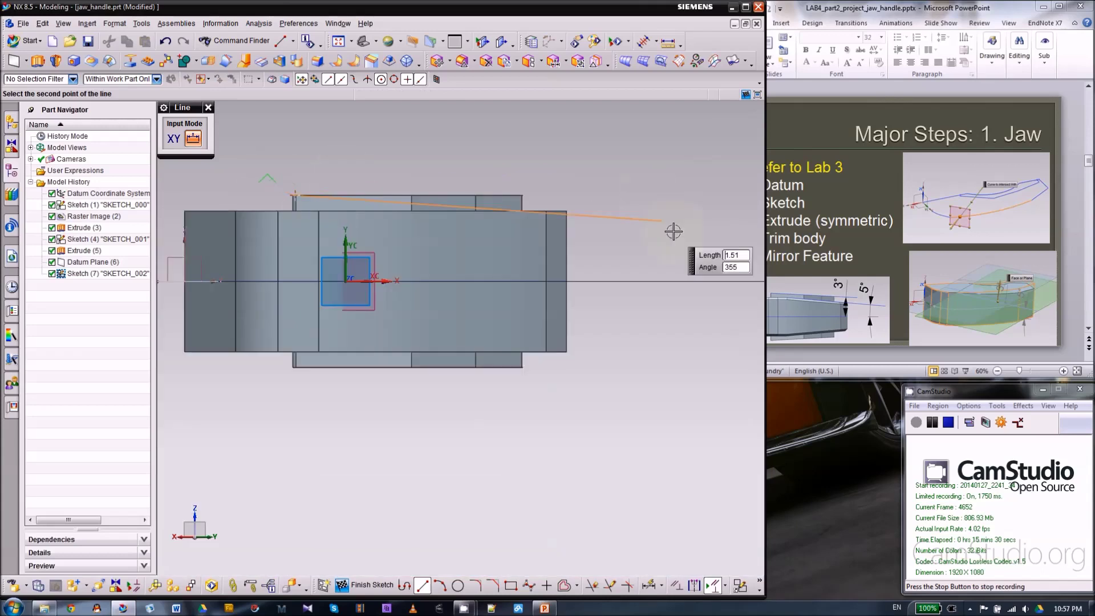
click(672, 231)
key(Escape)
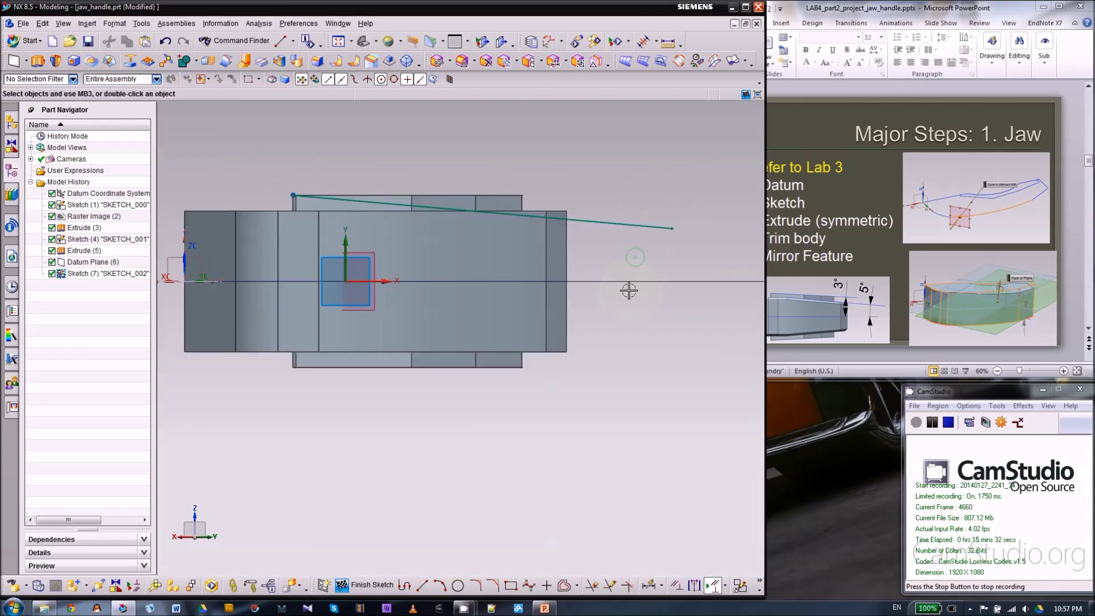
- Dimension the angle between the sloping line and the sketch's horizontal axis as 3 degrees
click(649, 587)
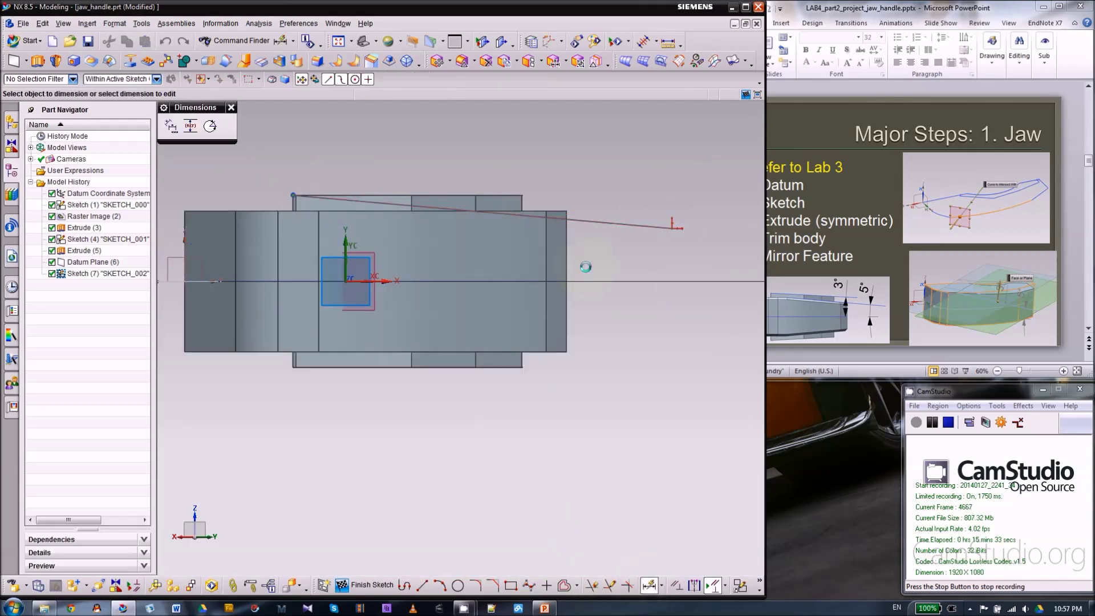
click(612, 224)
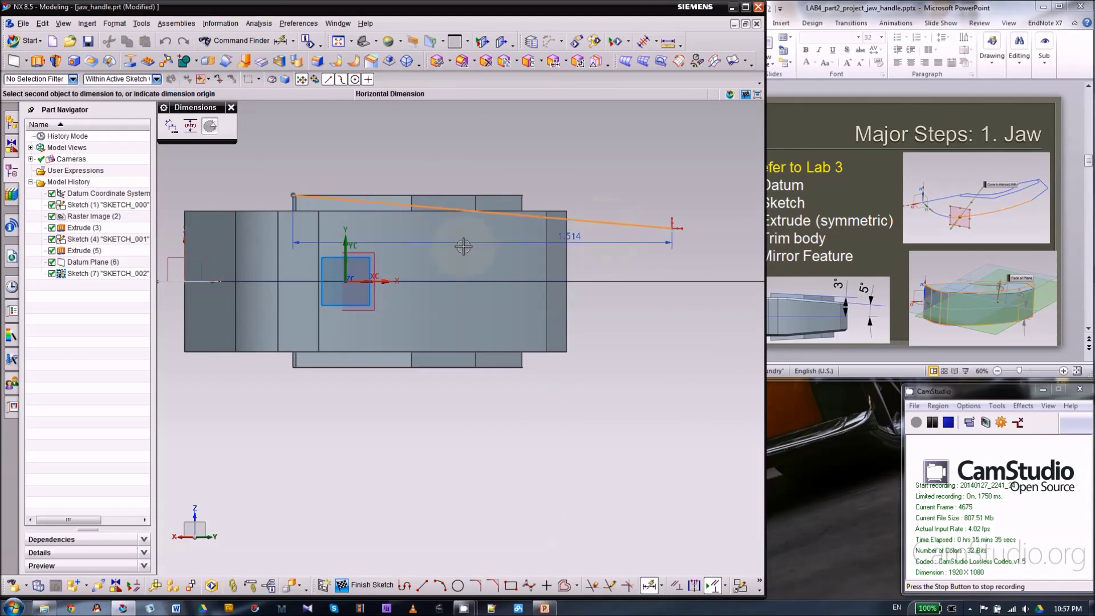
click(384, 280)
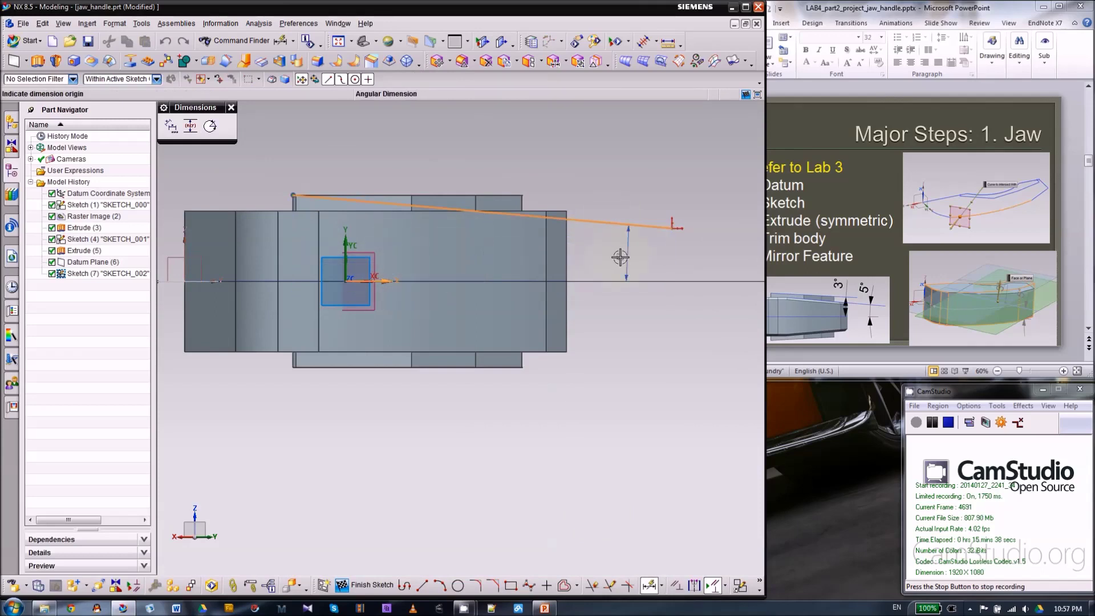
click(621, 256)
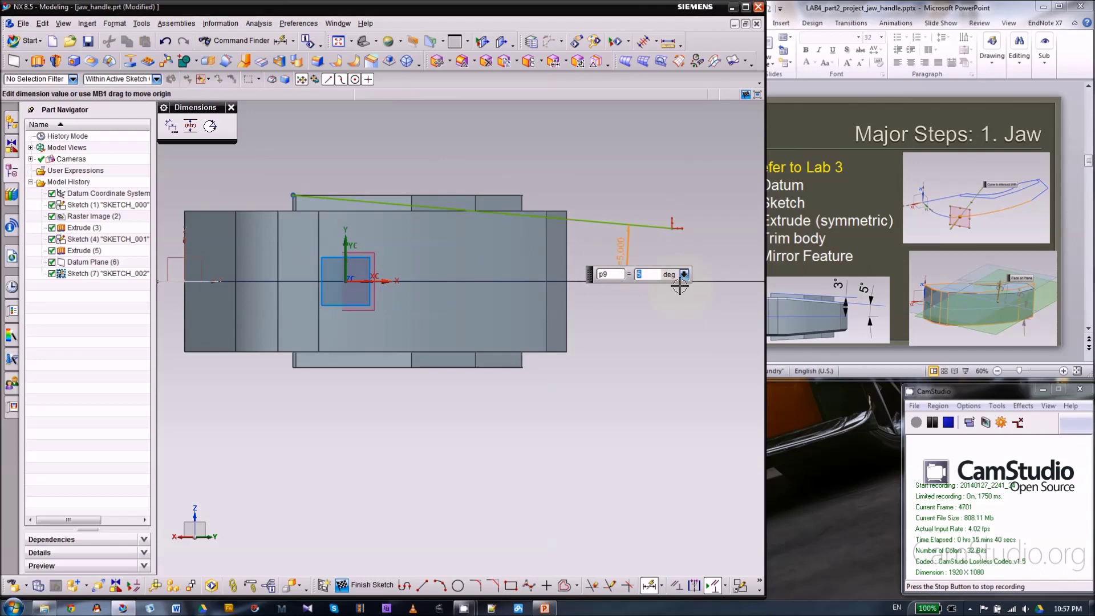
text(3)
key(Return)
key(Escape)
scroll(680, 168, down, 1)
scroll(510, 208, up, 1)
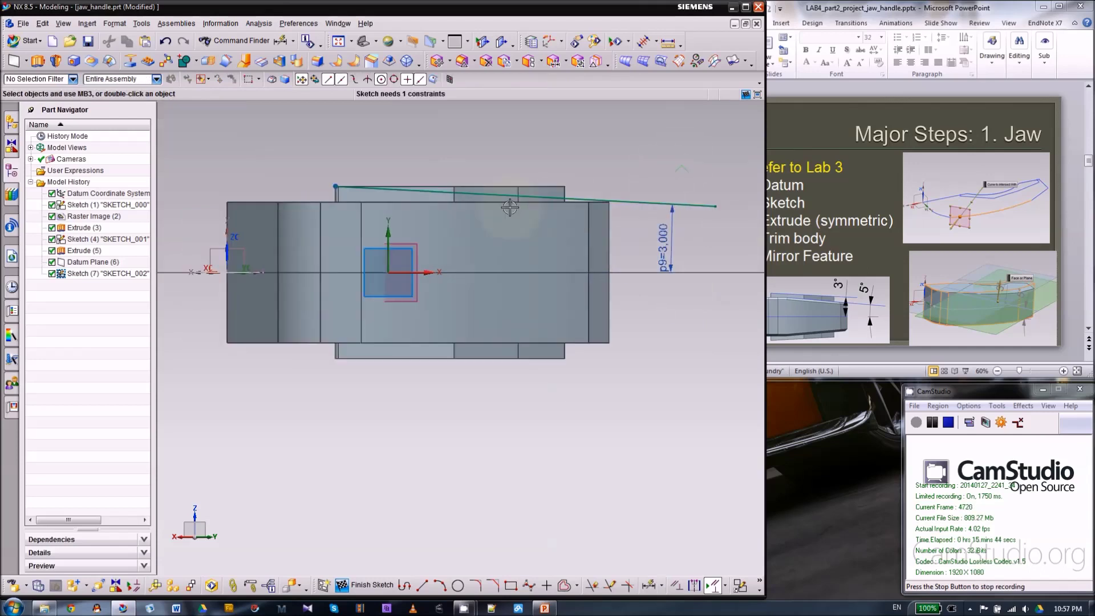
- Sketch a second line from the jaw's upper edge near the vertical axis, sloping down past its right end, about 1.26 in horizontally
scroll(510, 208, up, 1)
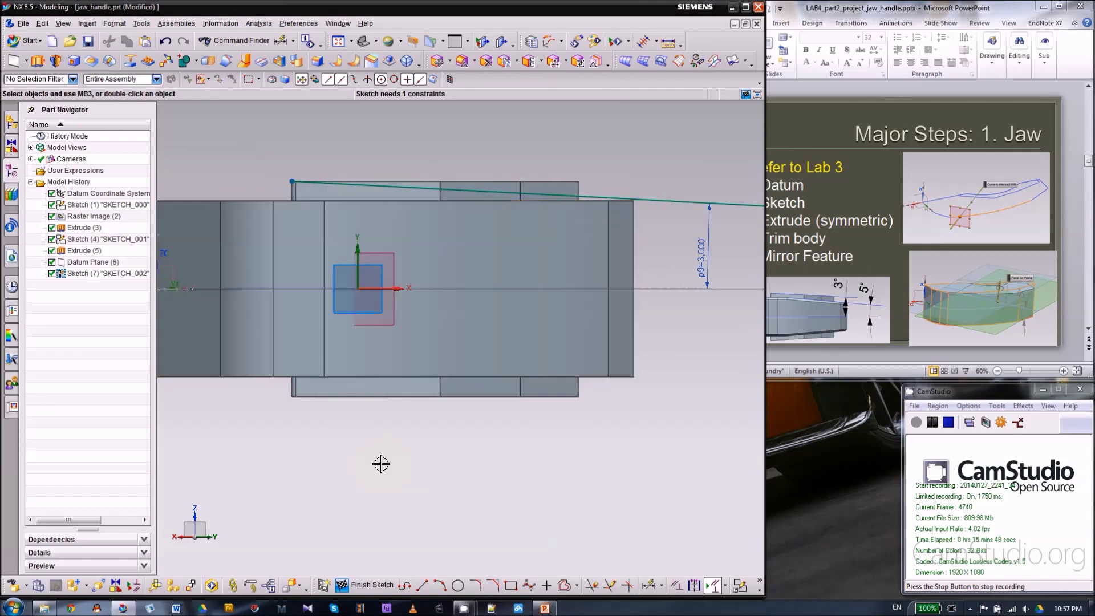
click(421, 586)
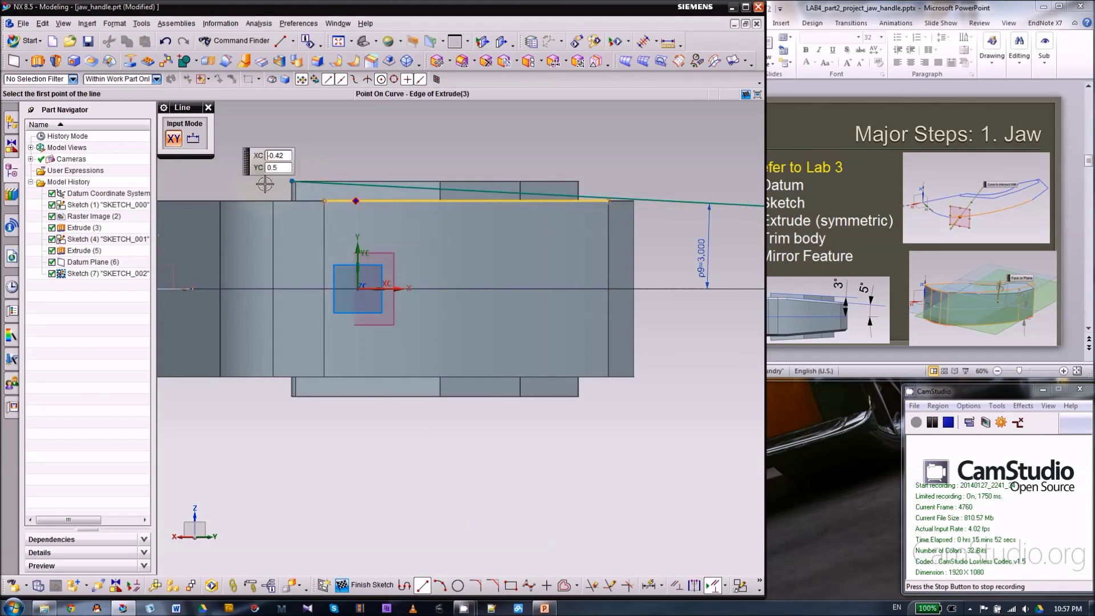
scroll(347, 203, up, 1)
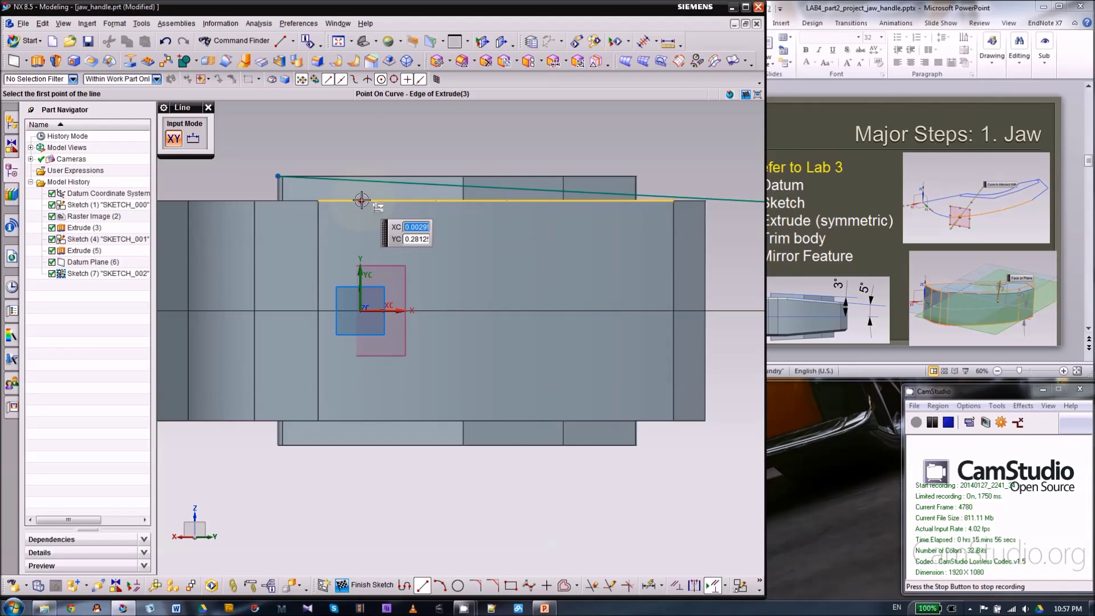
click(361, 200)
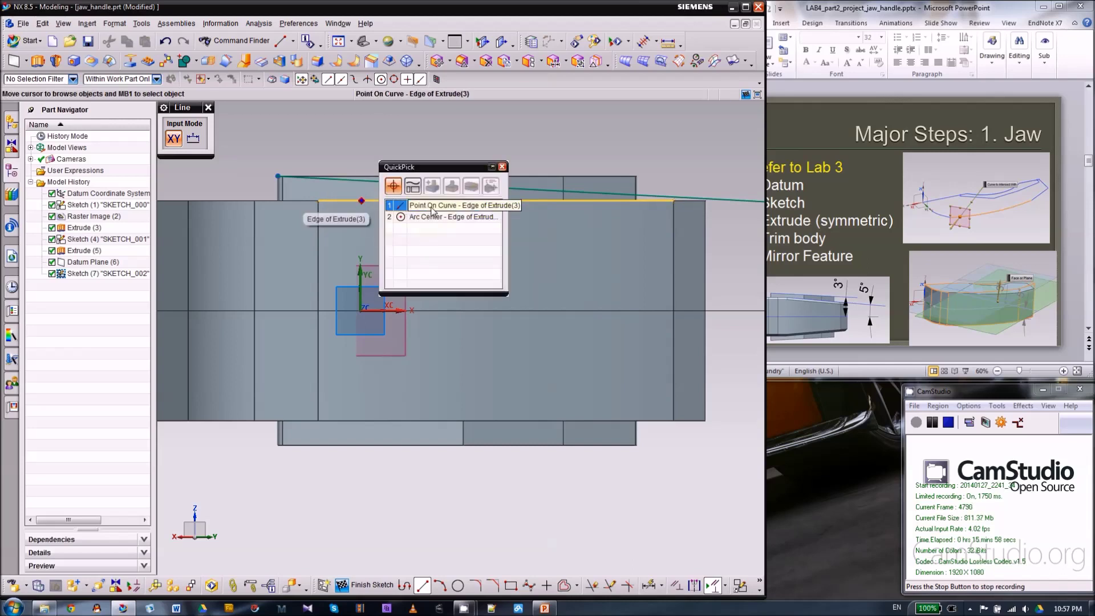
click(432, 213)
scroll(316, 216, down, 1)
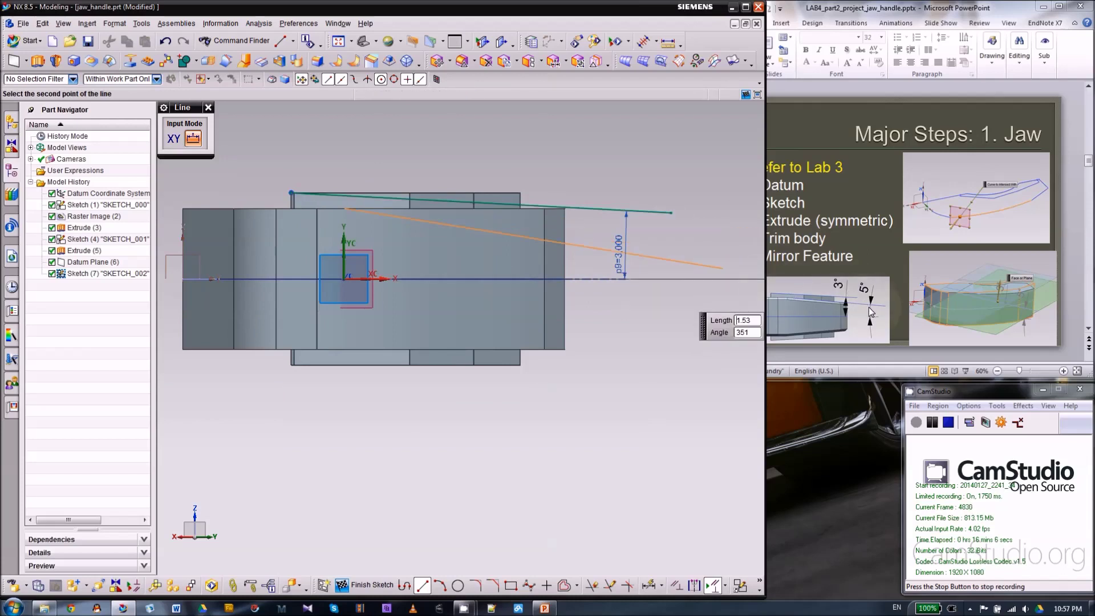
click(657, 247)
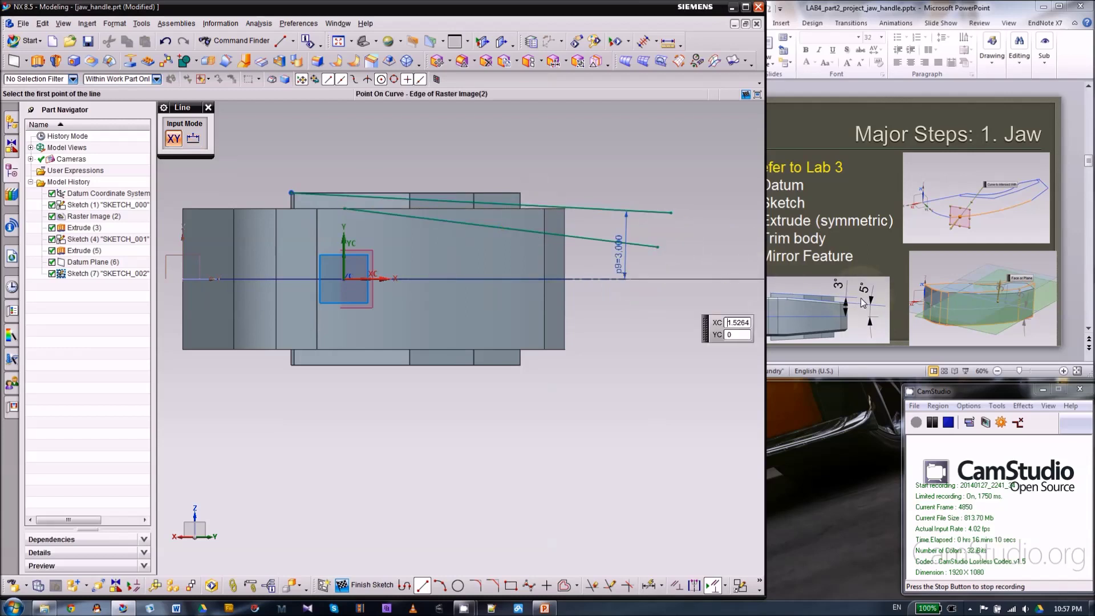
- Dimension the angle between the second sloping line and the sketch's horizontal axis as 5 degrees
scroll(564, 223, up, 2)
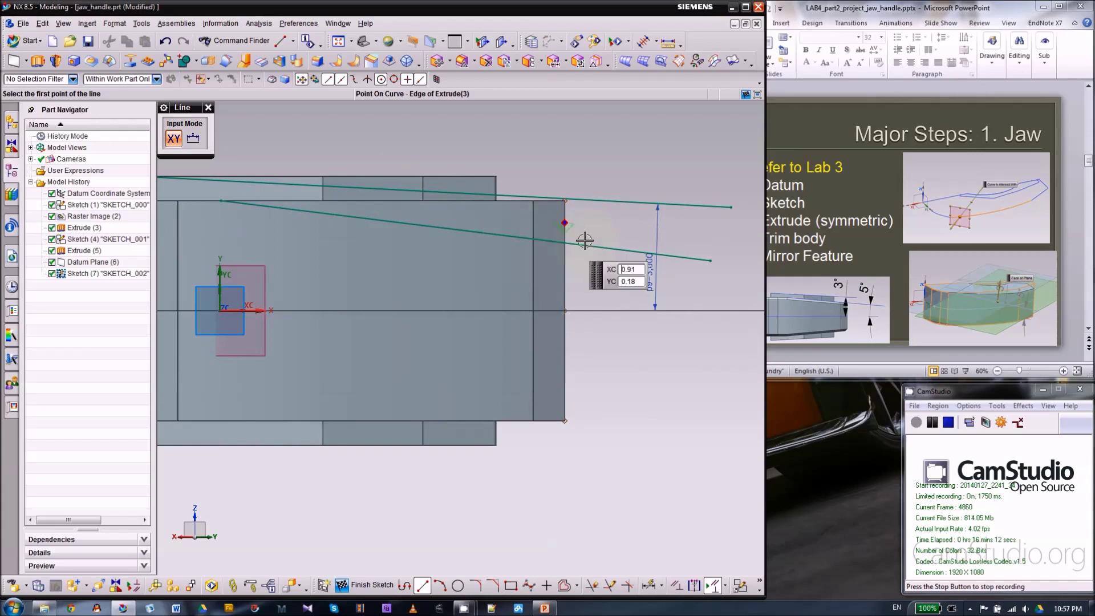
click(649, 585)
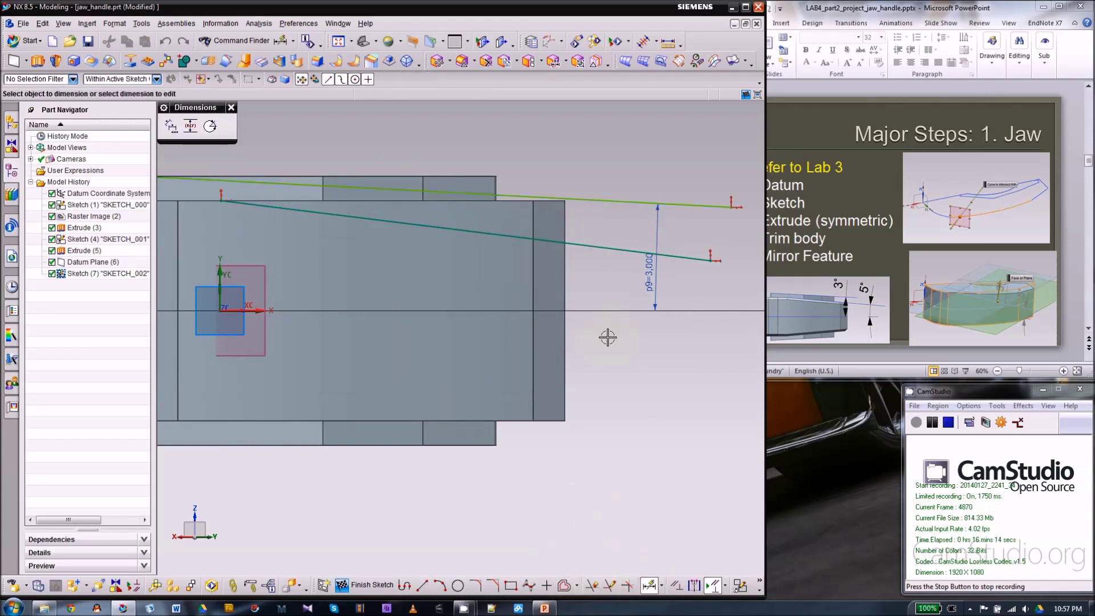
click(619, 247)
scroll(618, 245, down, 2)
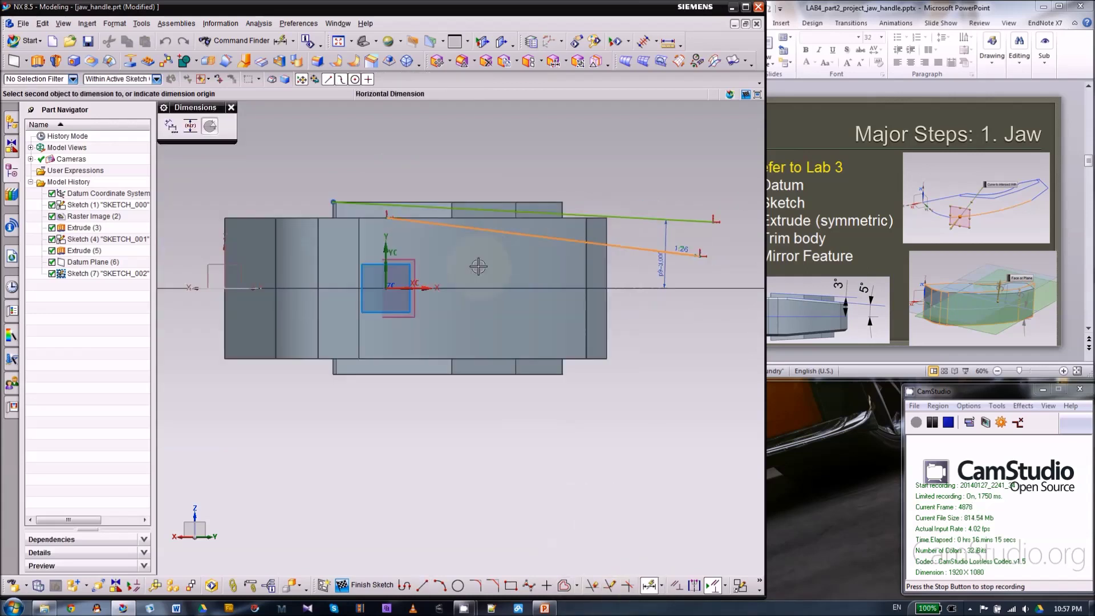
click(423, 289)
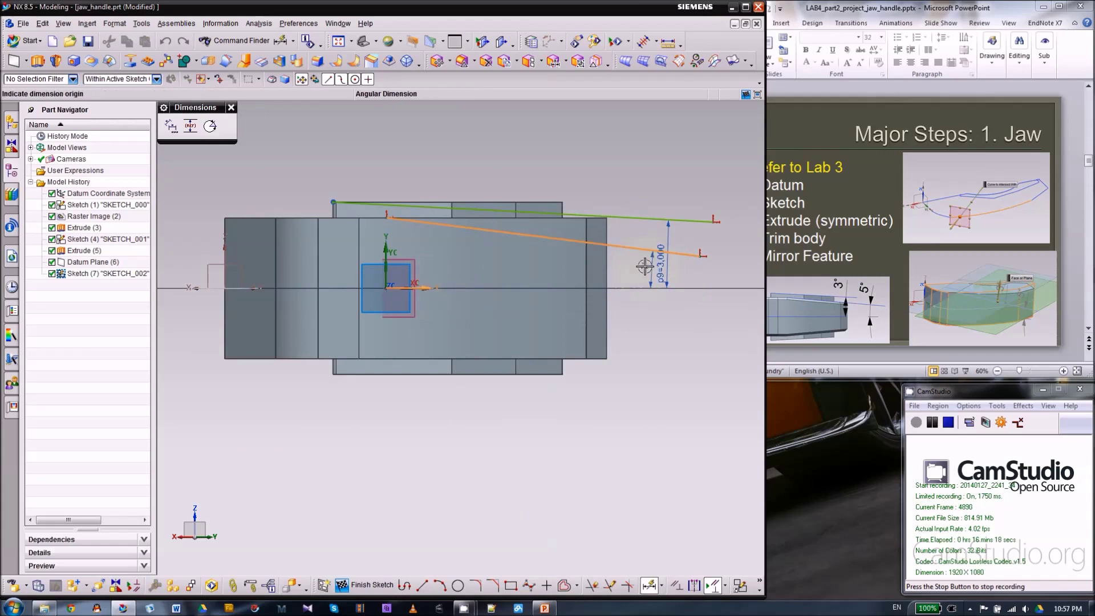
click(645, 266)
key(Return)
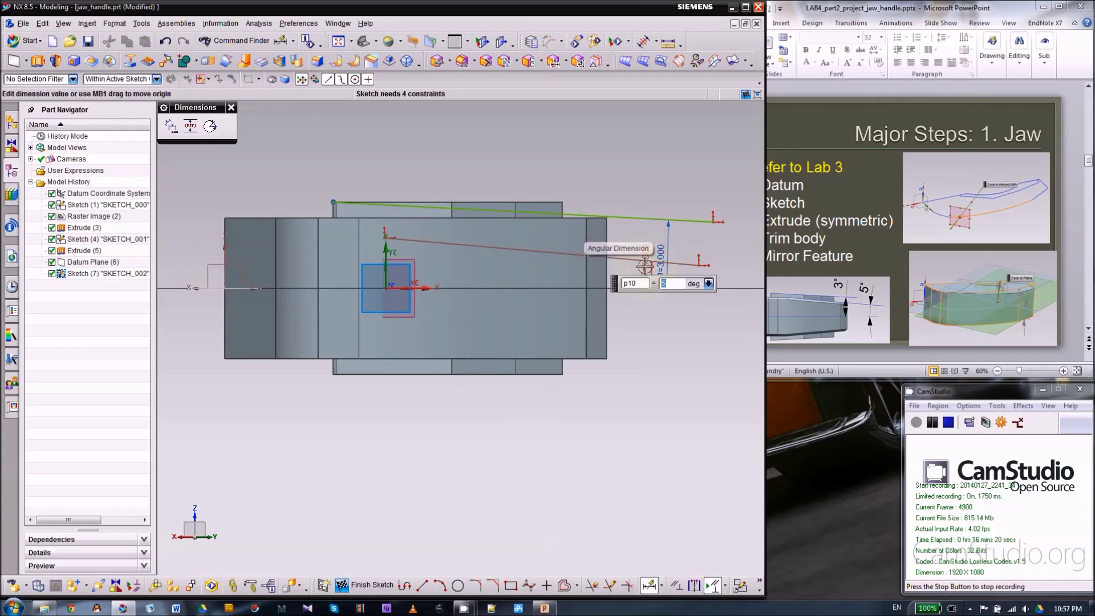
key(Escape)
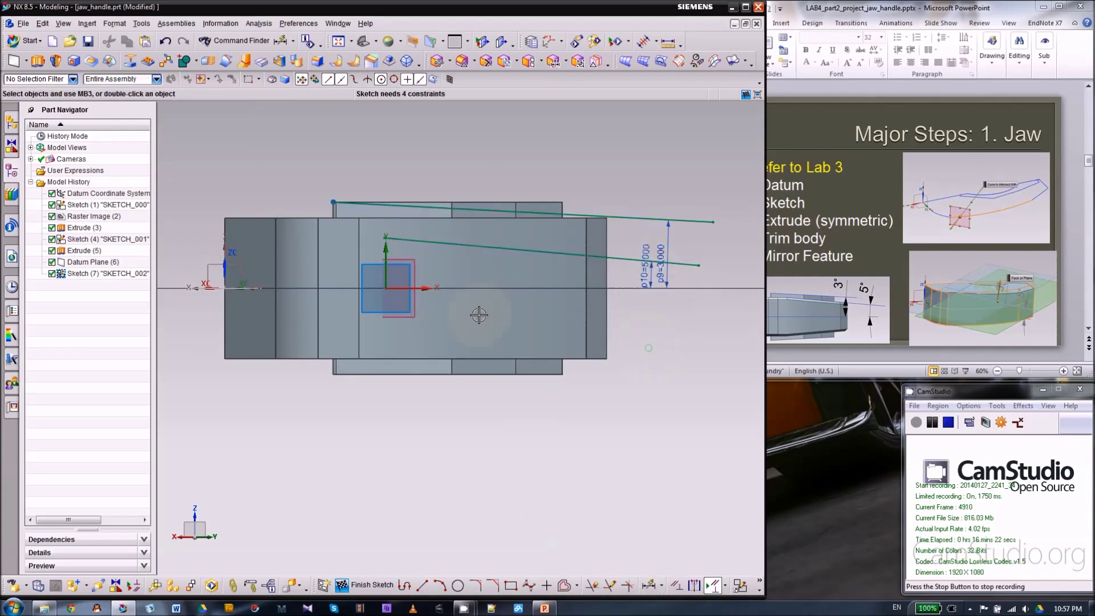
- Move the 5-degree line's start point up to the jaw's upper edge and constrain it onto the sketch's vertical axis
scroll(379, 225, up, 2)
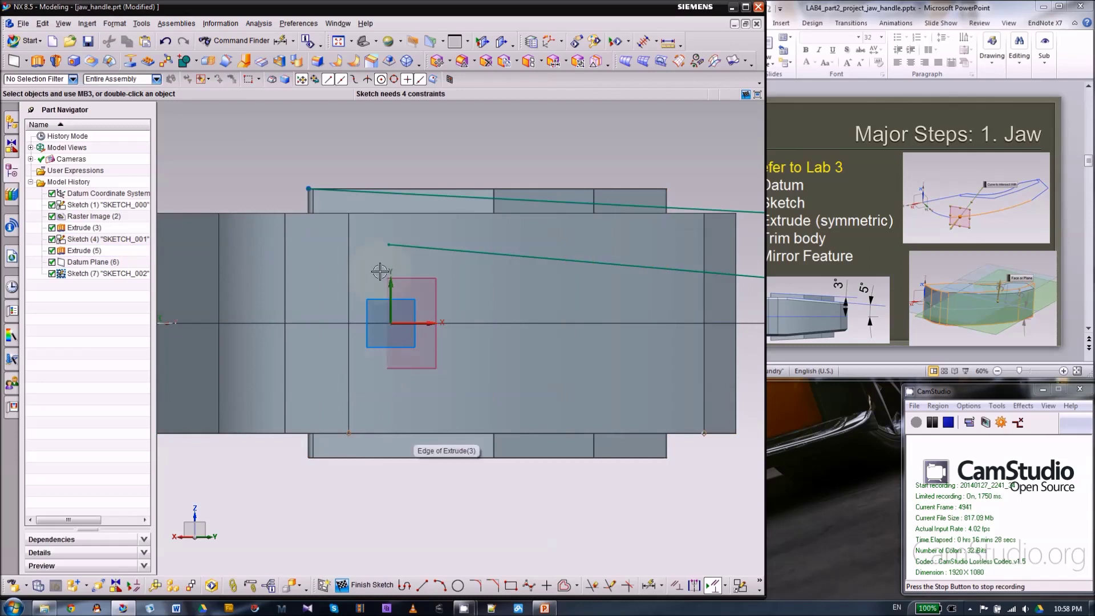
drag(388, 239, 386, 215)
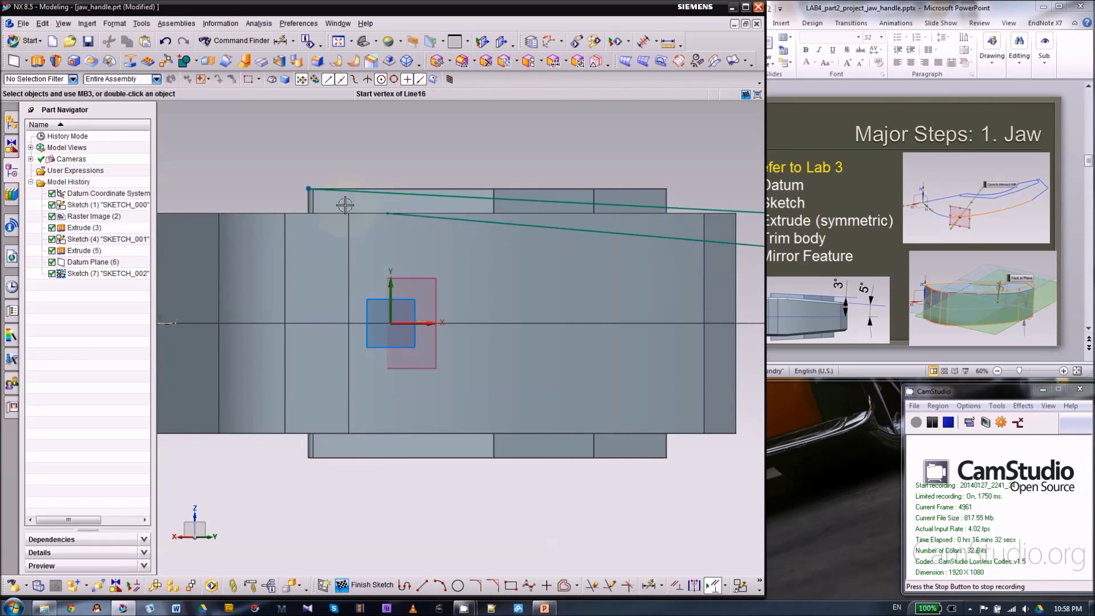
scroll(378, 156, up, 1)
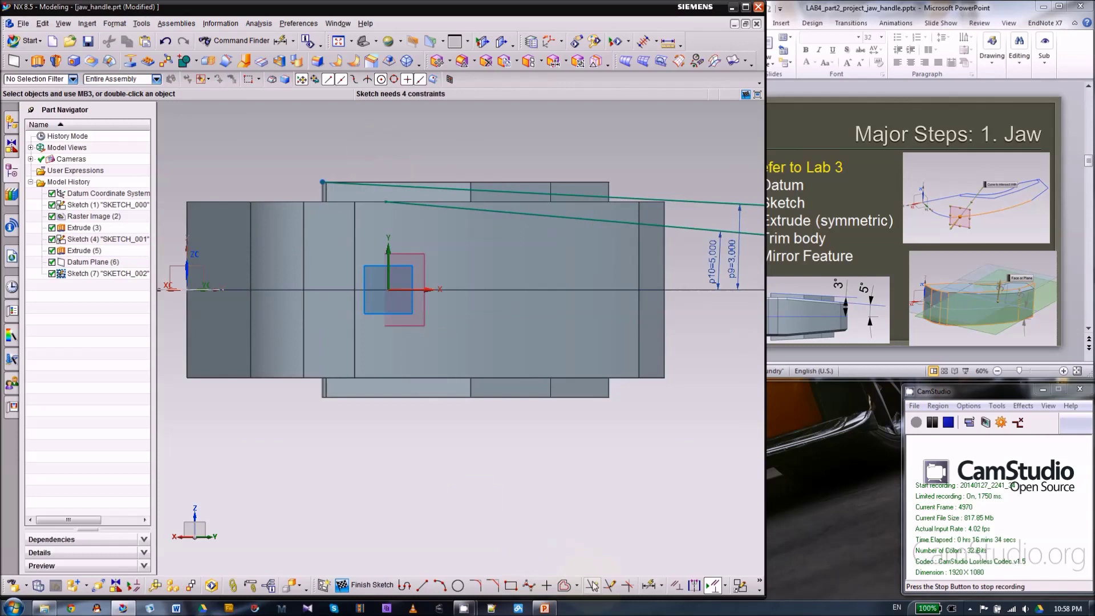
click(677, 585)
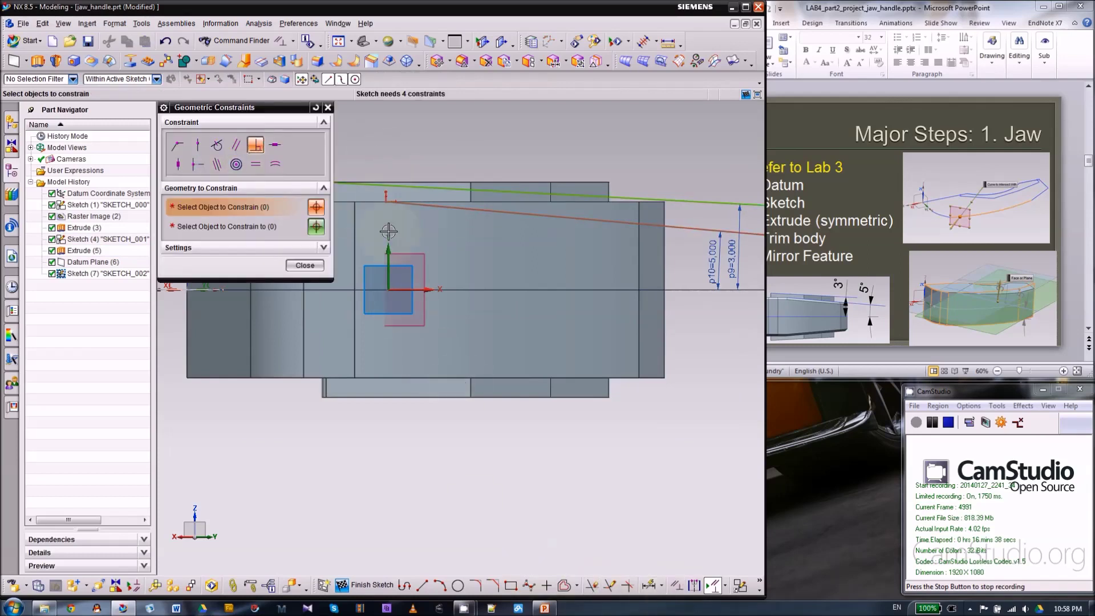
click(198, 146)
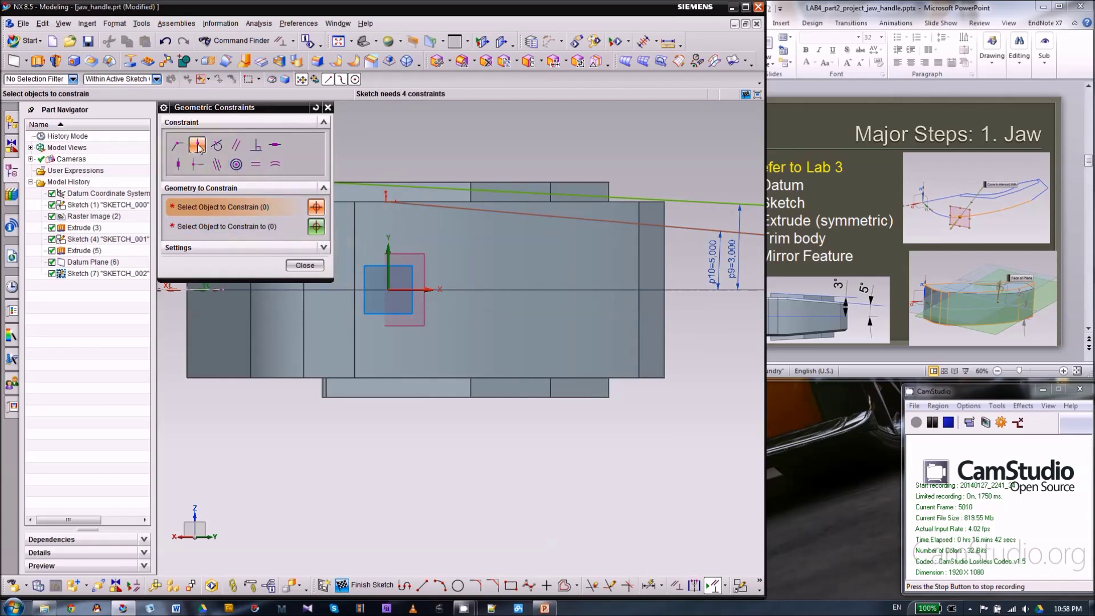
click(383, 201)
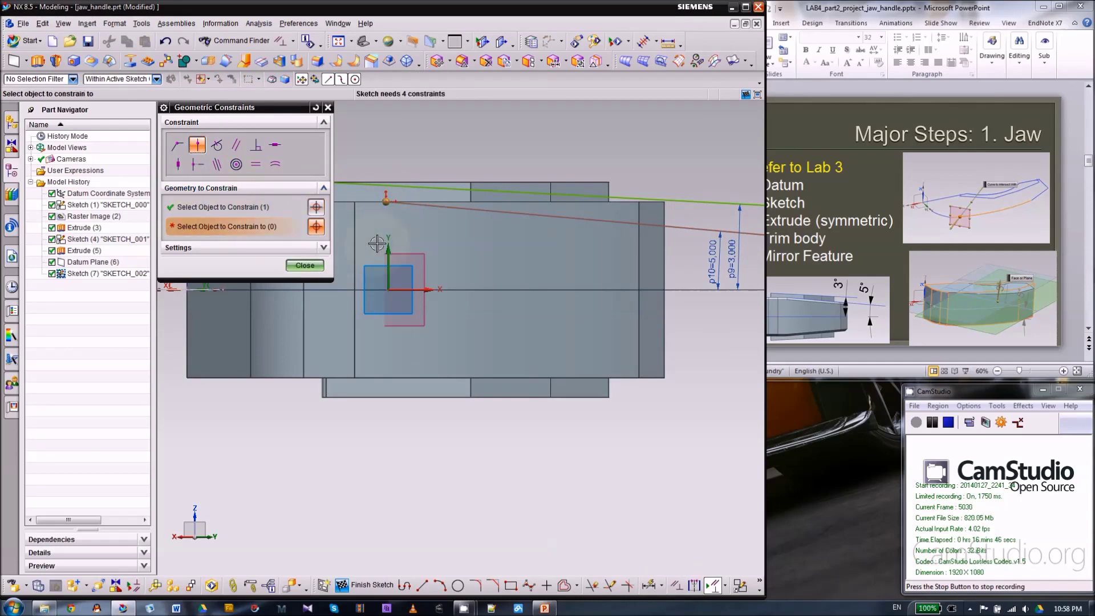
click(387, 261)
click(302, 265)
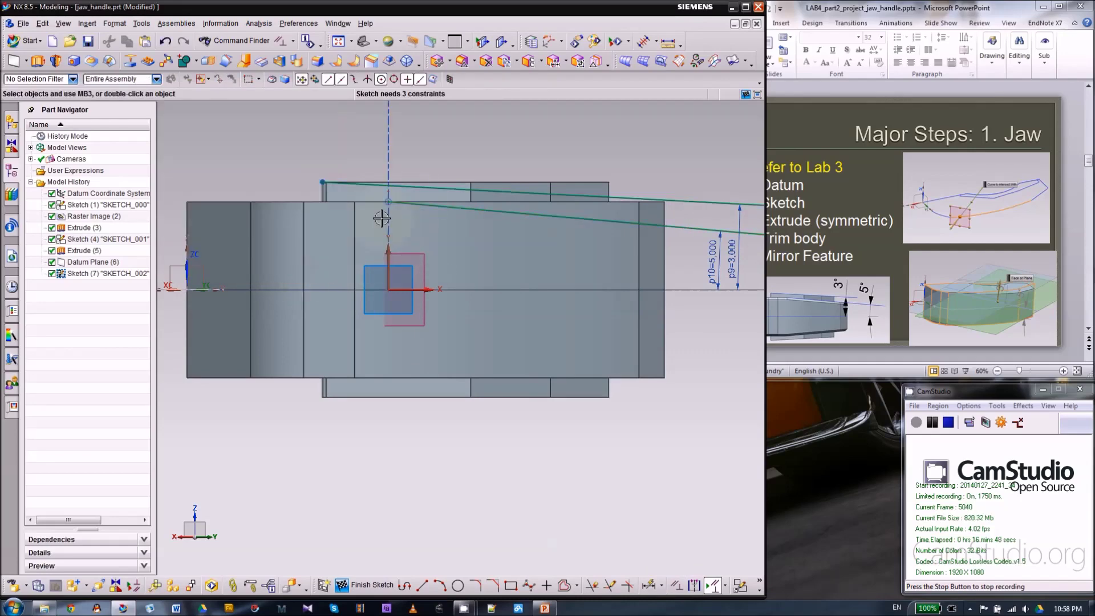
- Begin an Extrude of both sloping sketch lines across the jaw and insert, with an end distance of 2.2 in
scroll(329, 225, down, 2)
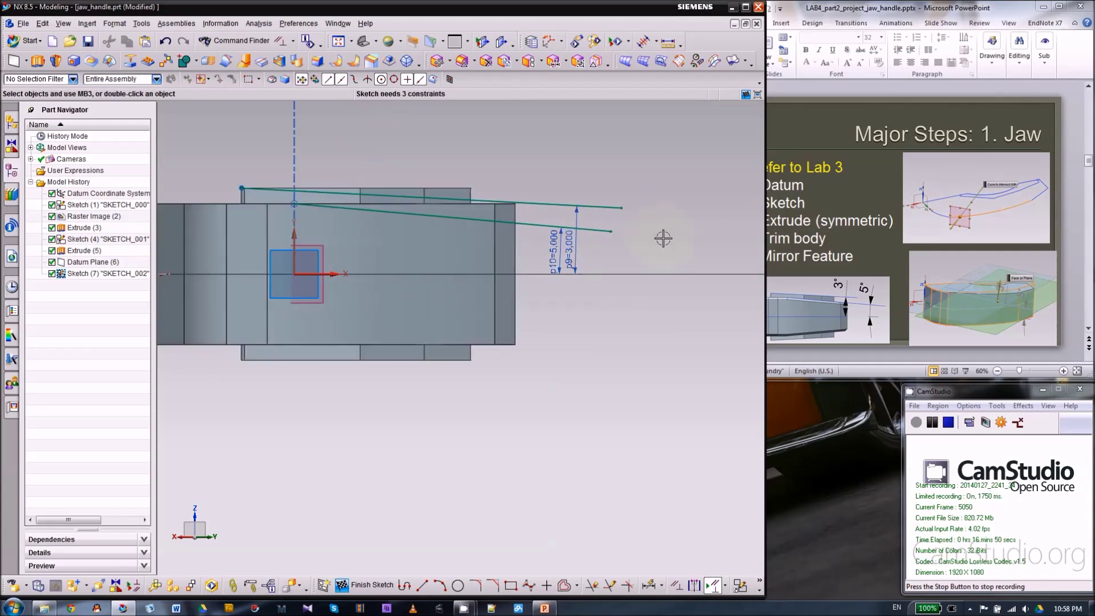
key(Home)
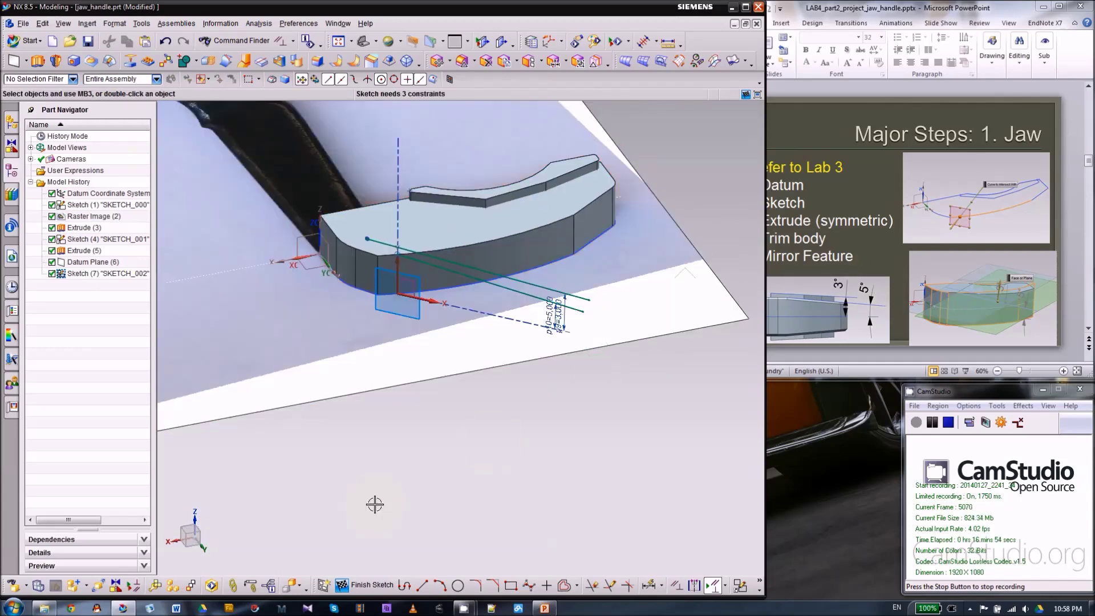
key(x)
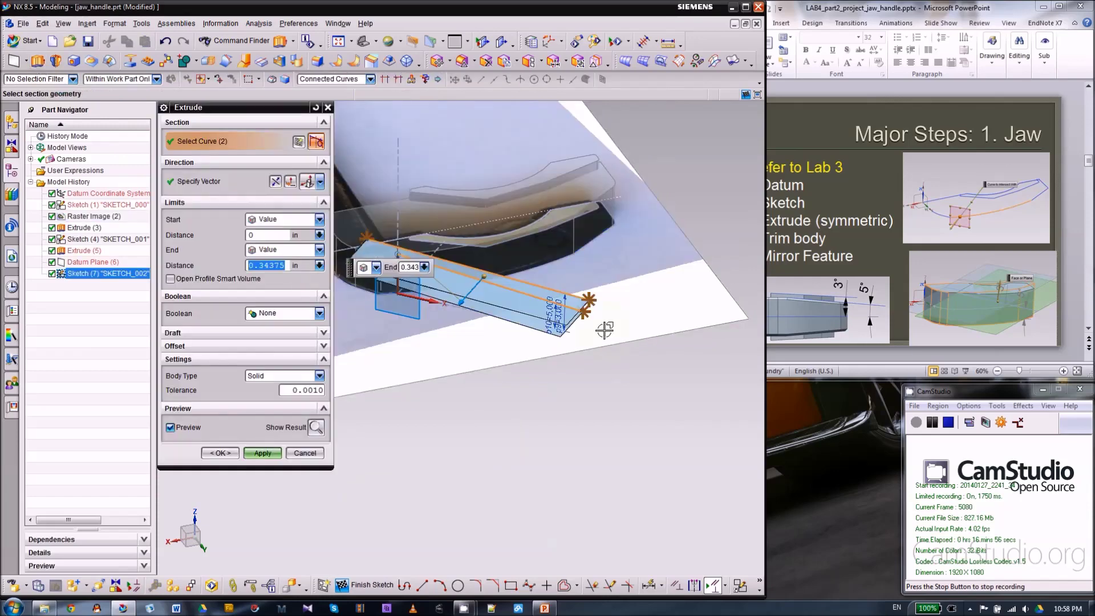
scroll(605, 330, down, 2)
drag(519, 313, 604, 177)
scroll(627, 186, up, 2)
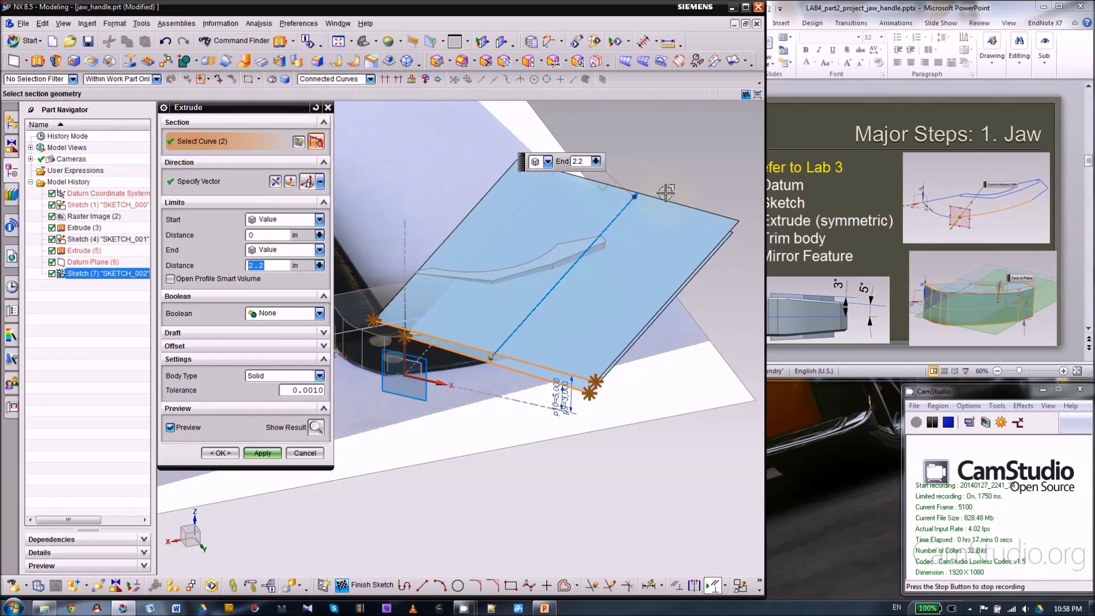
scroll(448, 310, up, 3)
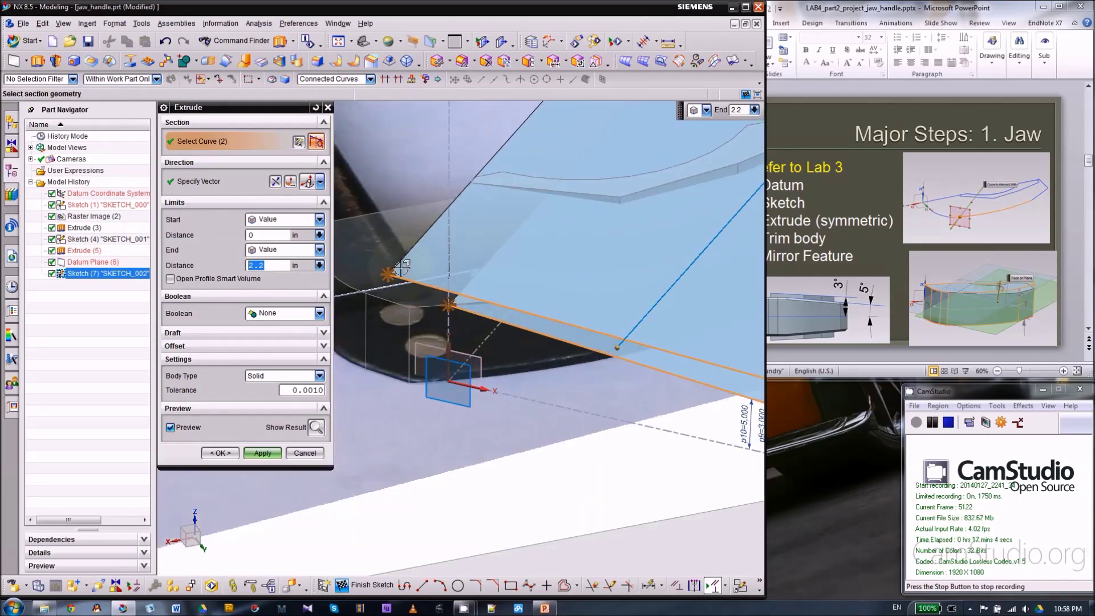
scroll(443, 303, down, 1)
scroll(459, 295, down, 1)
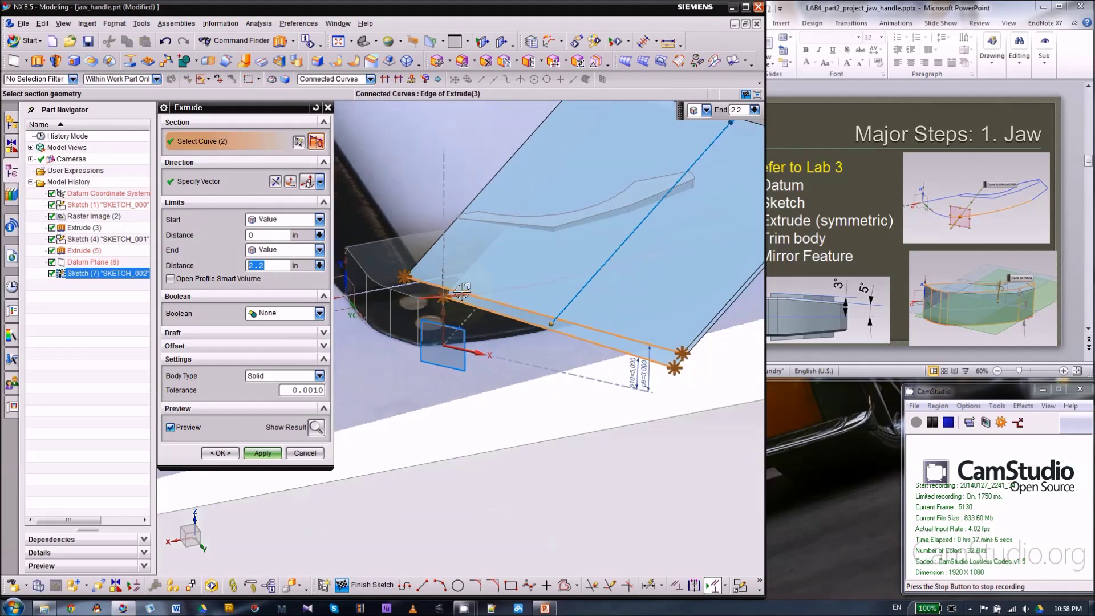
- Make the extrusion of the two sloping lines symmetric with a distance of 2 in, and create the sheets
click(289, 221)
click(285, 247)
scroll(512, 281, down, 3)
drag(627, 202, 618, 210)
scroll(663, 191, down, 1)
middle_drag(613, 371, 592, 218)
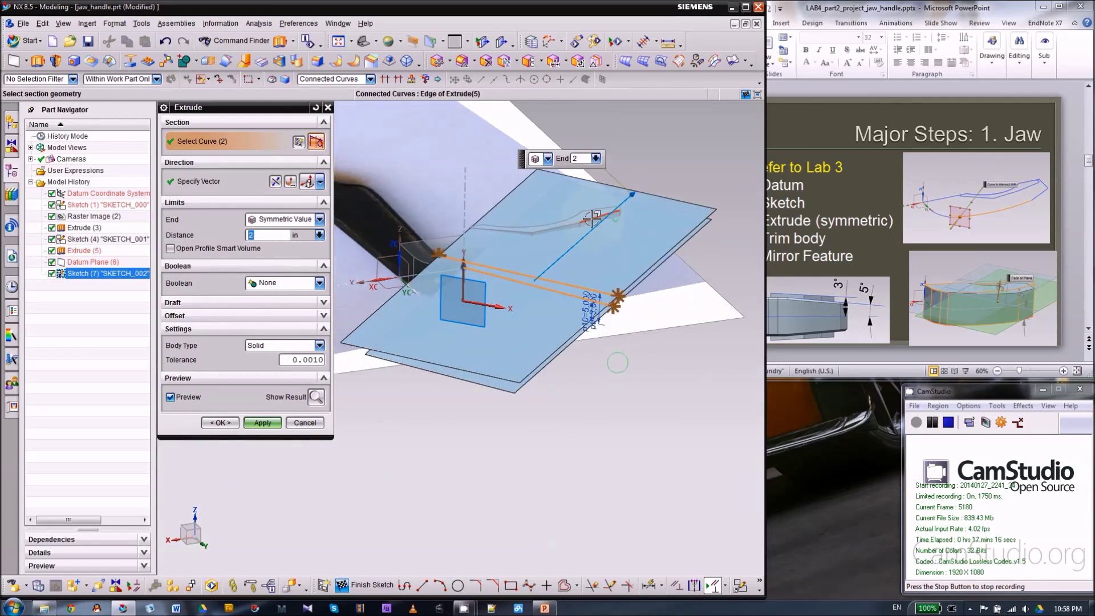
scroll(538, 199, up, 3)
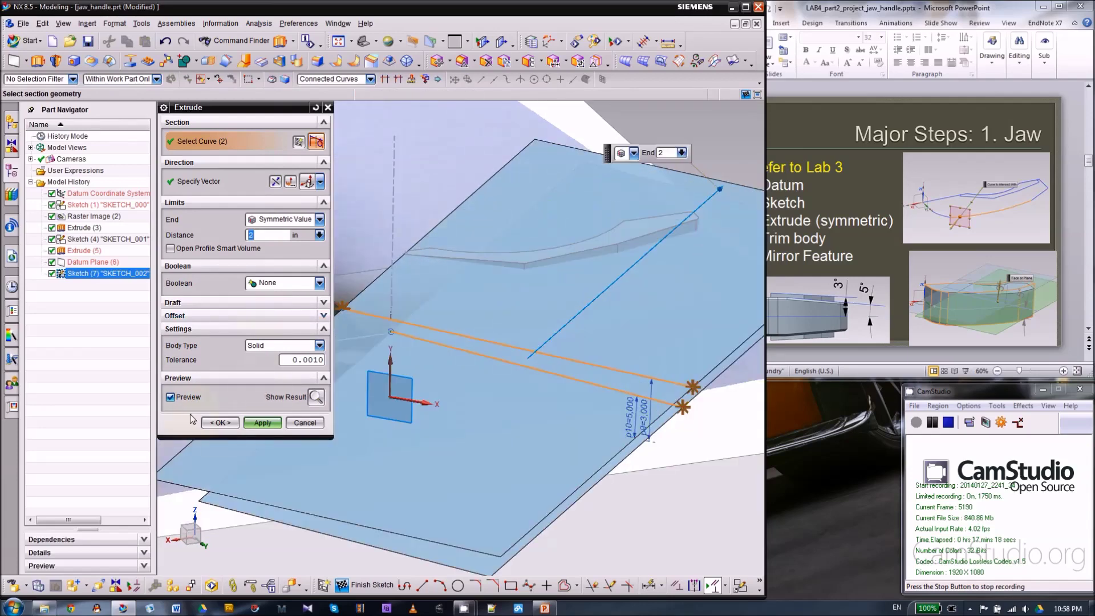
click(217, 425)
- Trim the insert body with the upper, 3-degree extruded sheet using Trim Body, removing the portion above it
scroll(421, 281, down, 3)
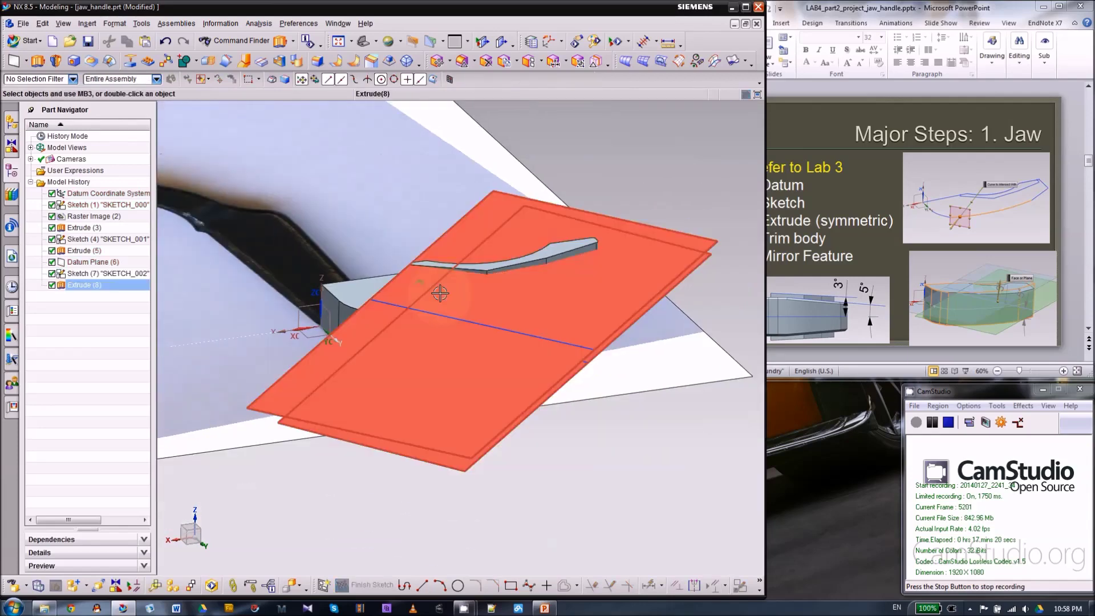
middle_drag(632, 208, 616, 240)
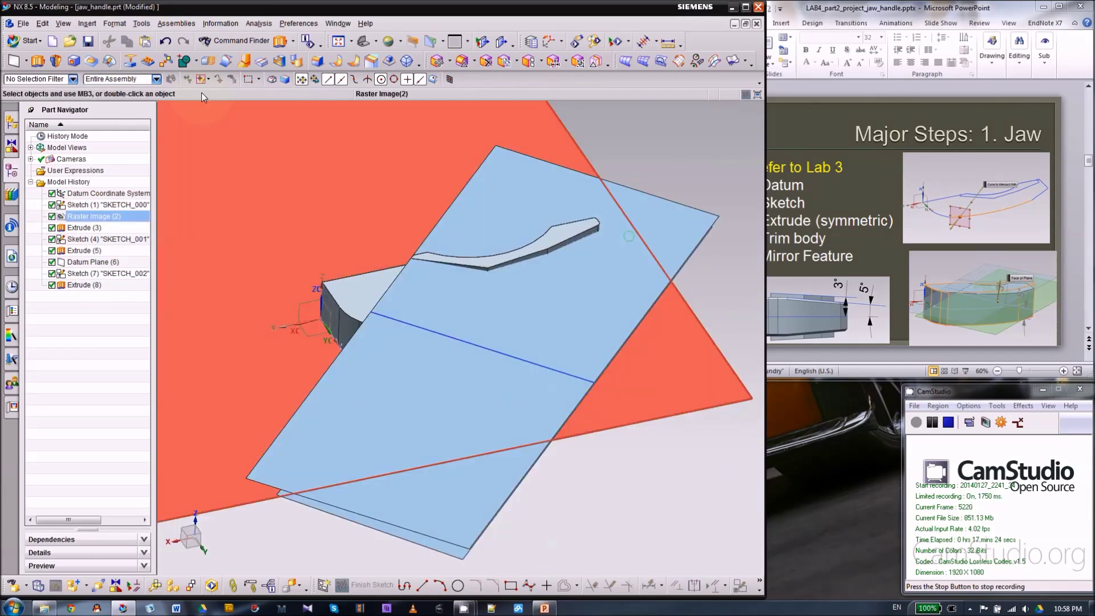
click(213, 59)
scroll(643, 188, down, 2)
scroll(616, 197, up, 2)
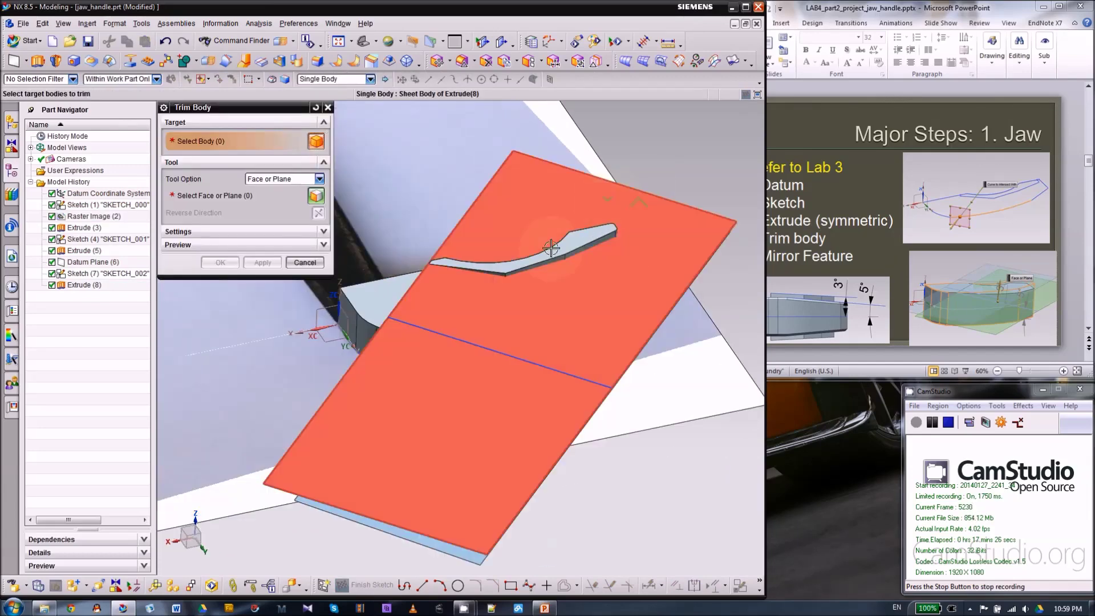
click(579, 244)
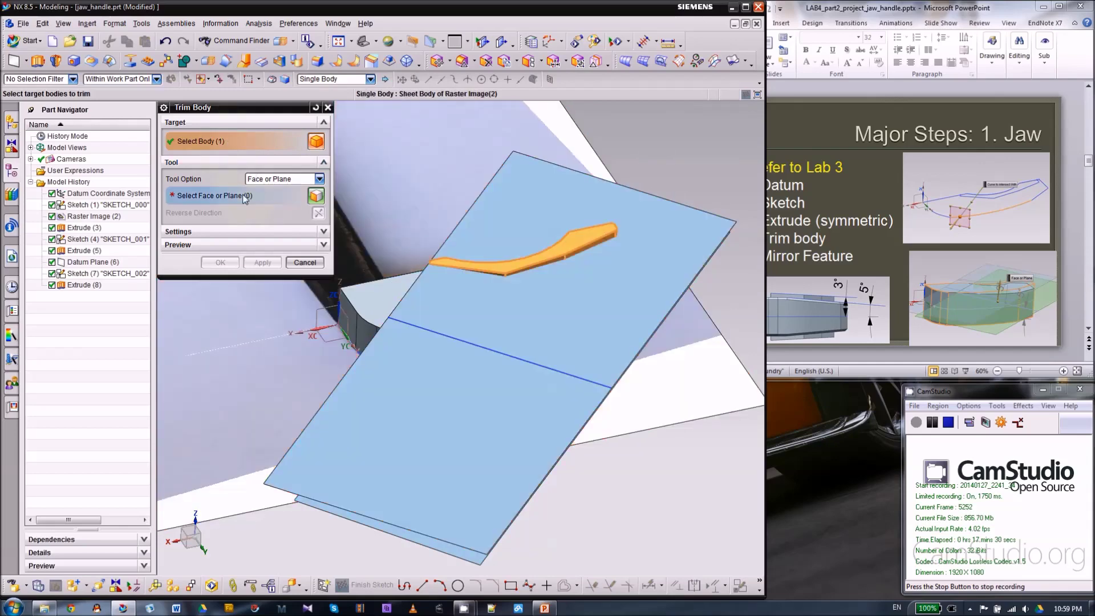
click(282, 195)
click(661, 197)
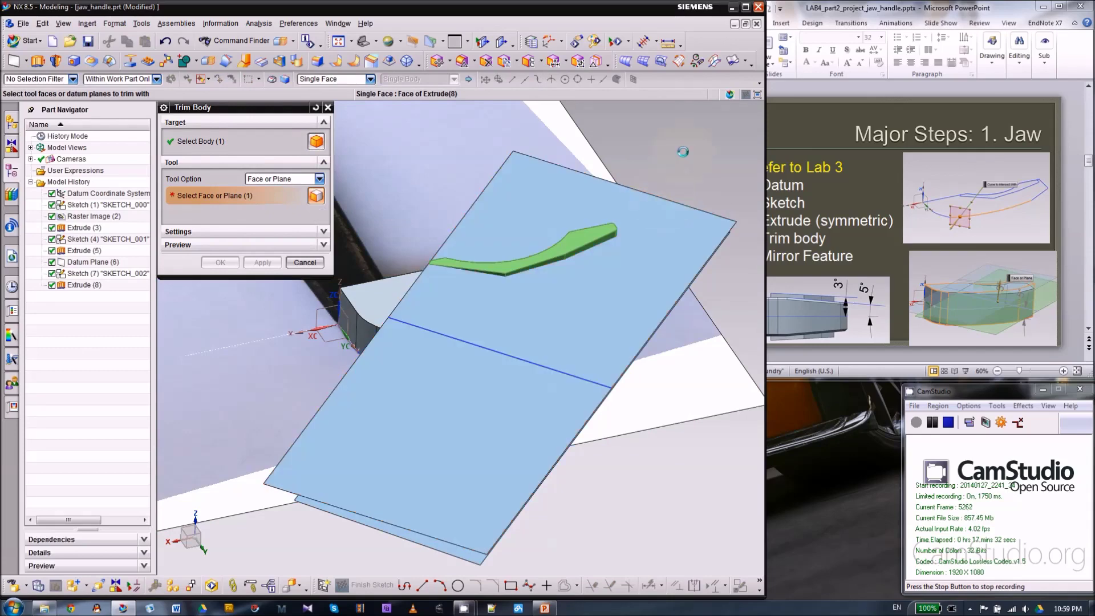
middle_drag(686, 152, 564, 155)
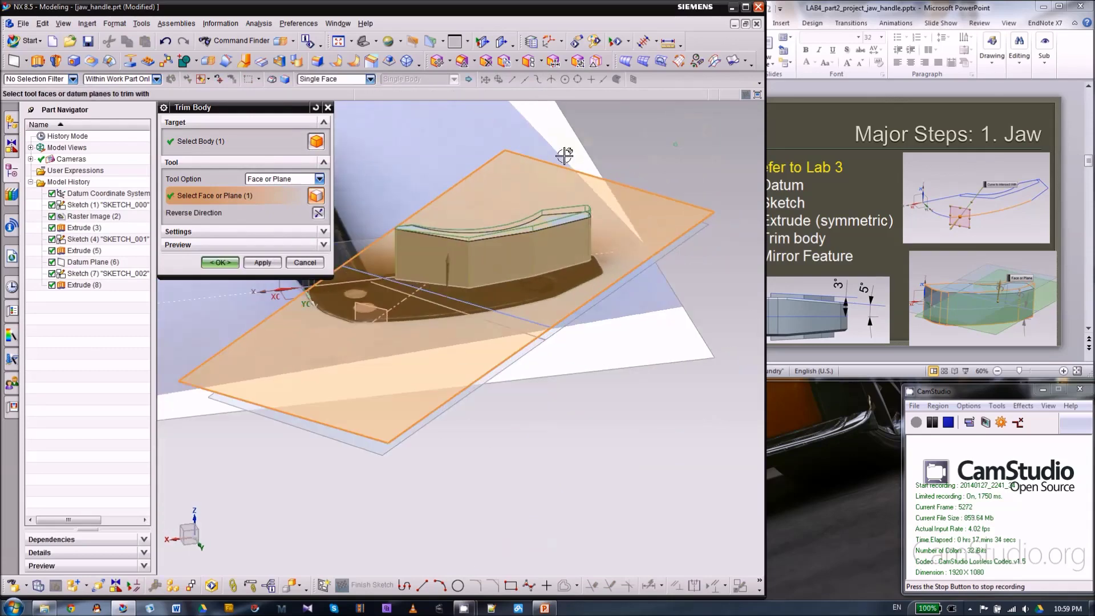
click(260, 263)
- Trim the jaw body with the lower, 5-degree extruded sheet using Trim Body, removing the portion above it
scroll(797, 221, up, 1)
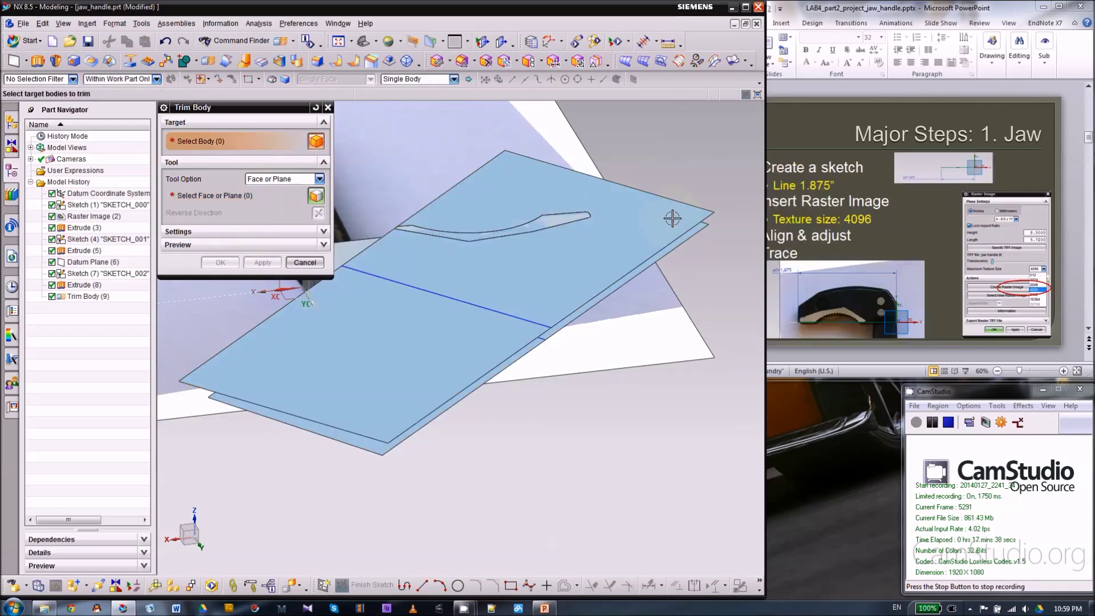
scroll(660, 223, up, 2)
scroll(412, 208, down, 3)
click(467, 263)
scroll(388, 217, up, 2)
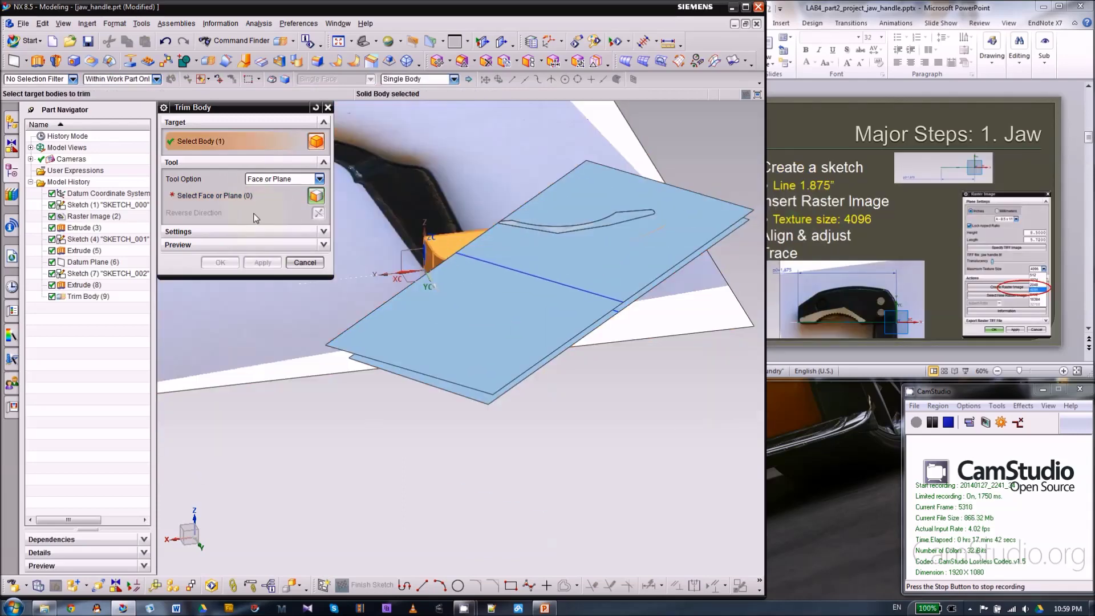
click(246, 197)
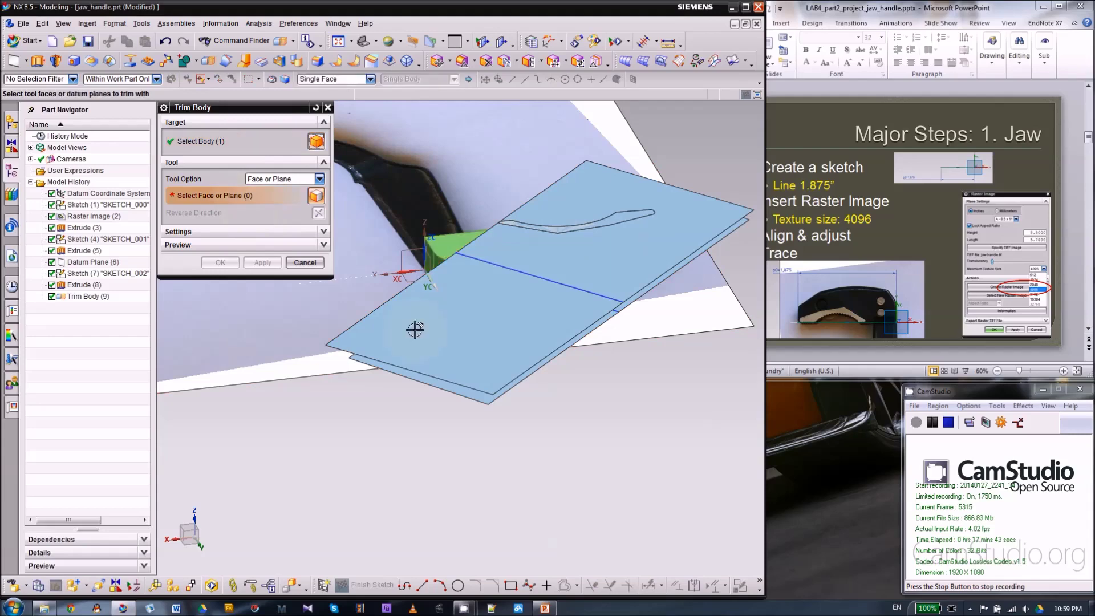
click(463, 396)
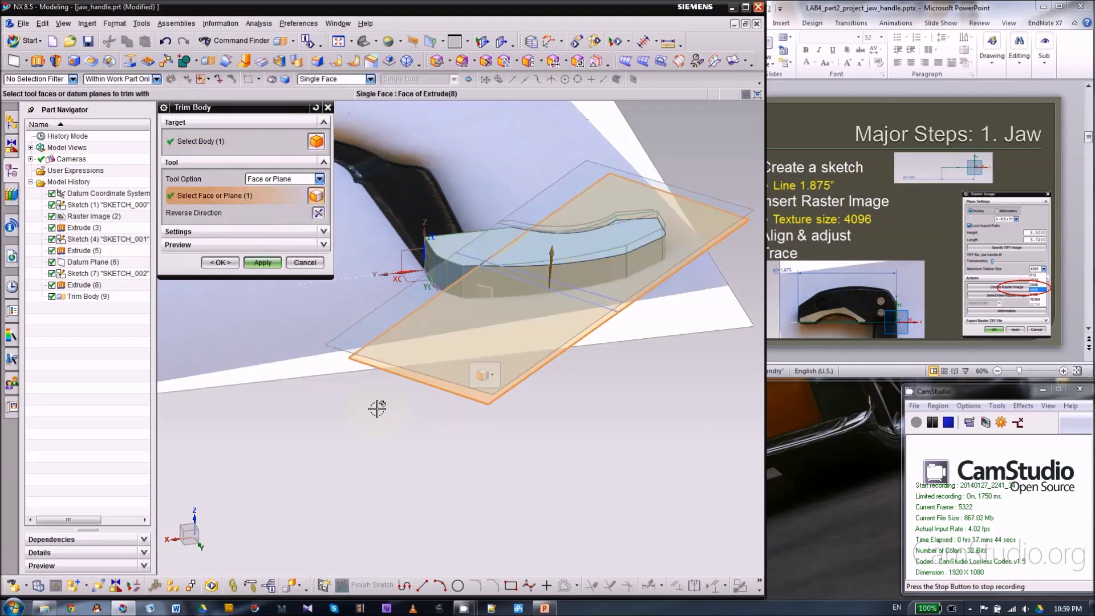
click(221, 263)
- Hide the two extruded trimming sheets and the sketch containing the two sloping lines
right_click(504, 308)
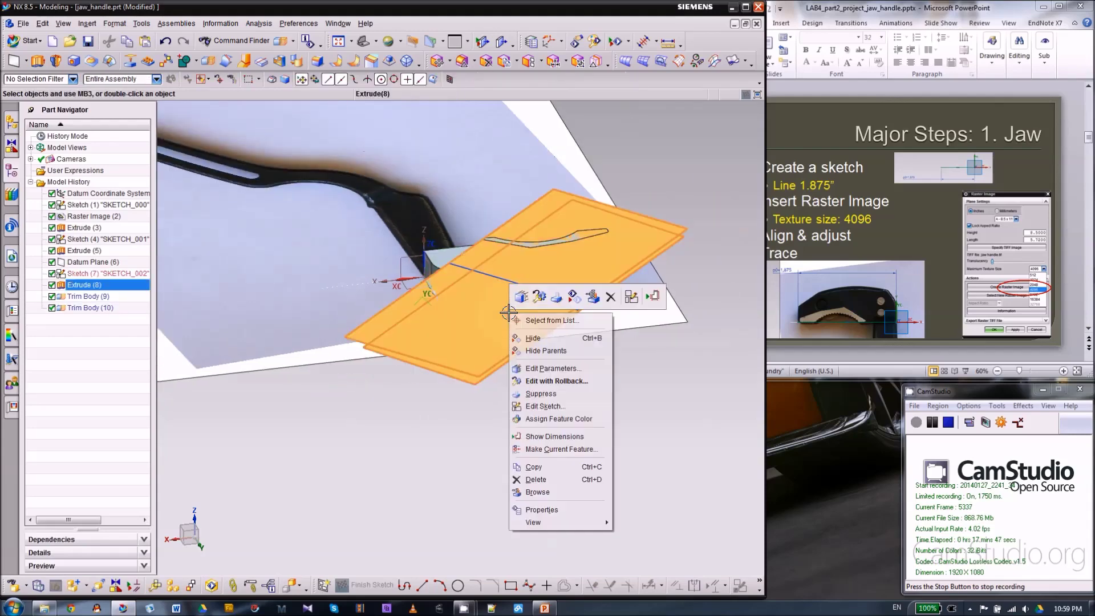
click(573, 297)
scroll(489, 281, up, 6)
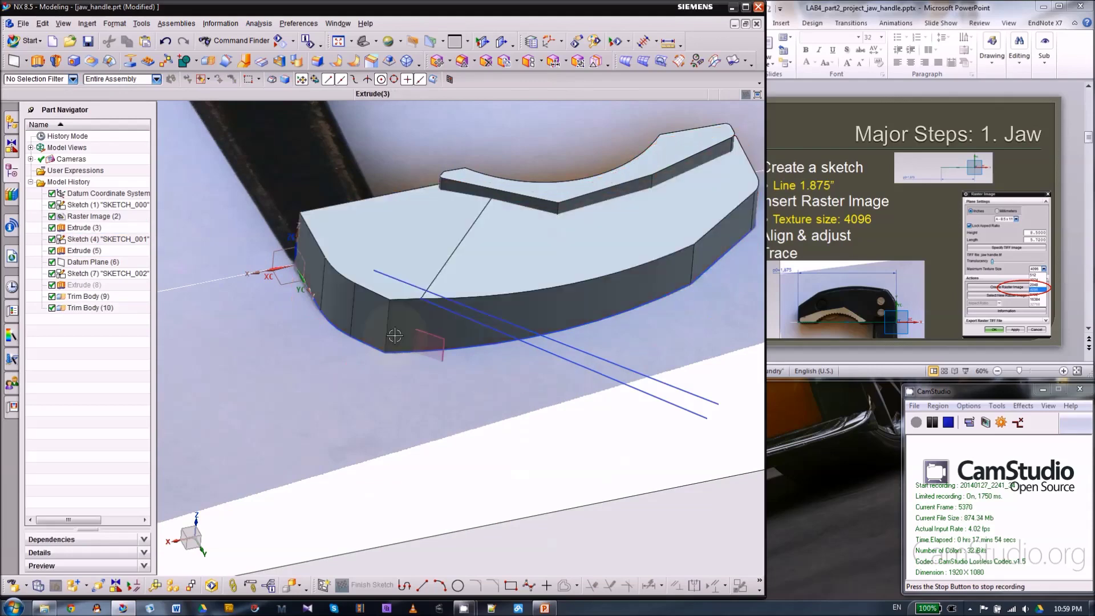
scroll(447, 408, down, 3)
middle_drag(447, 408, 565, 353)
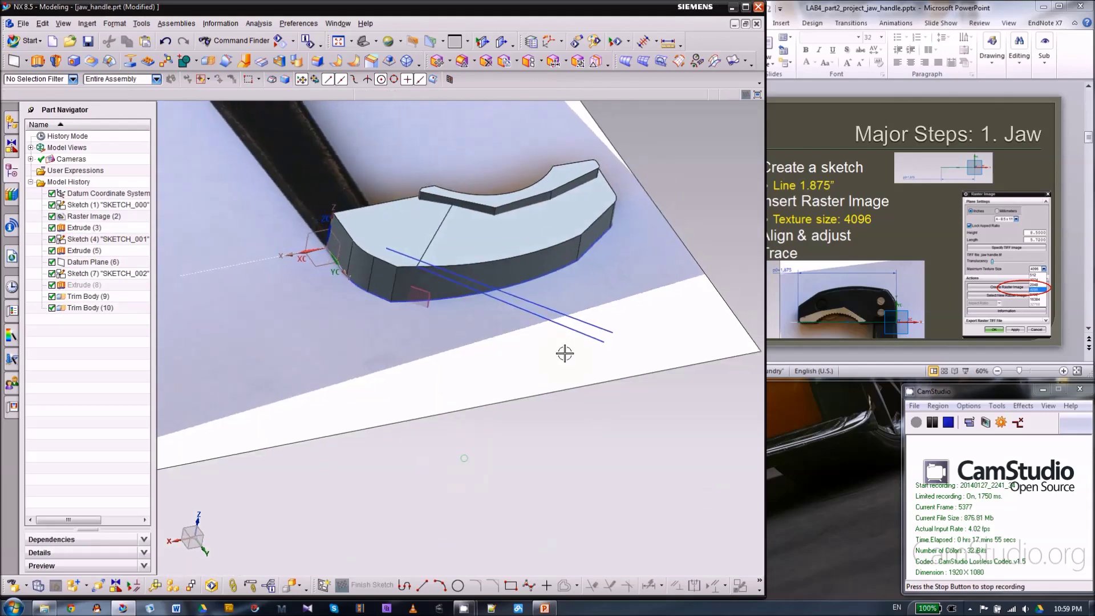
right_click(578, 326)
click(647, 345)
scroll(599, 198, down, 2)
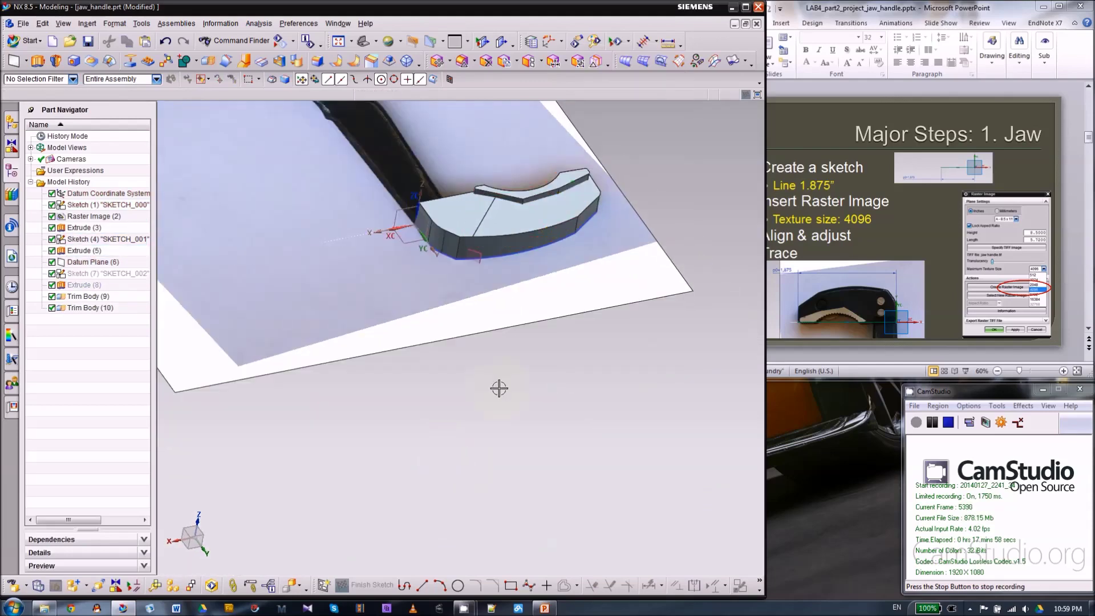
- Begin a Mirror Feature with both Trim Body features of the insert and jaw as the features to mirror
middle_drag(500, 388, 480, 381)
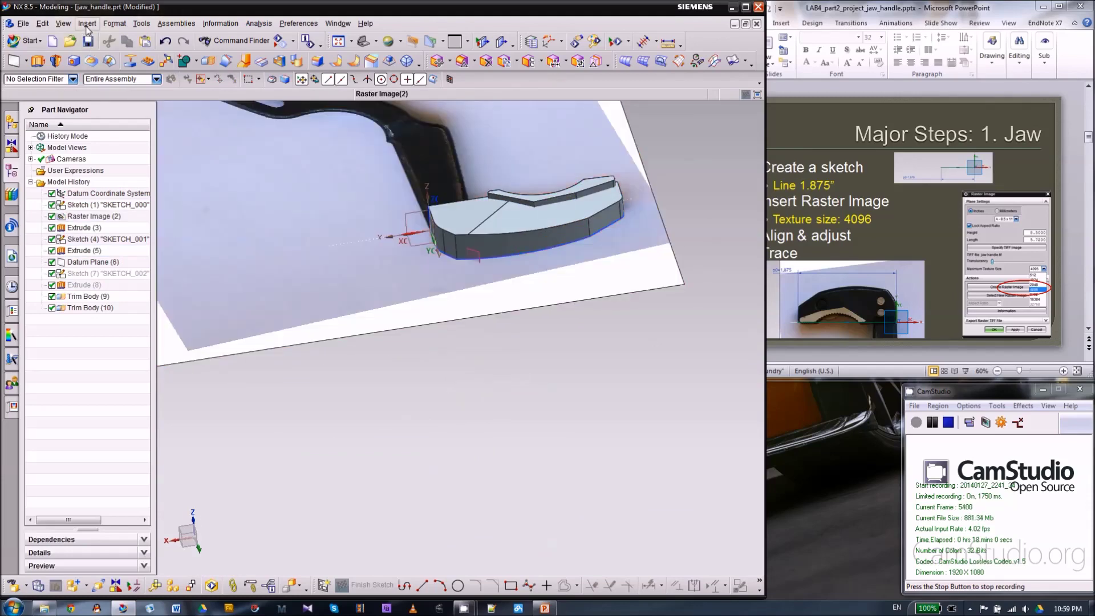
middle_drag(474, 419, 480, 405)
key(F8)
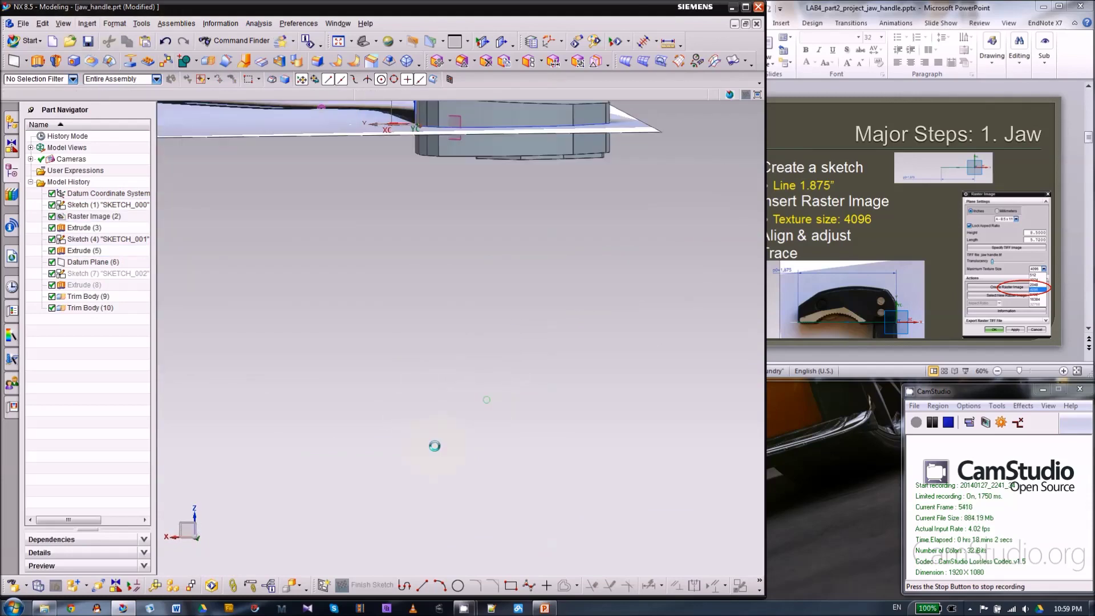
scroll(435, 447, down, 2)
scroll(504, 204, up, 3)
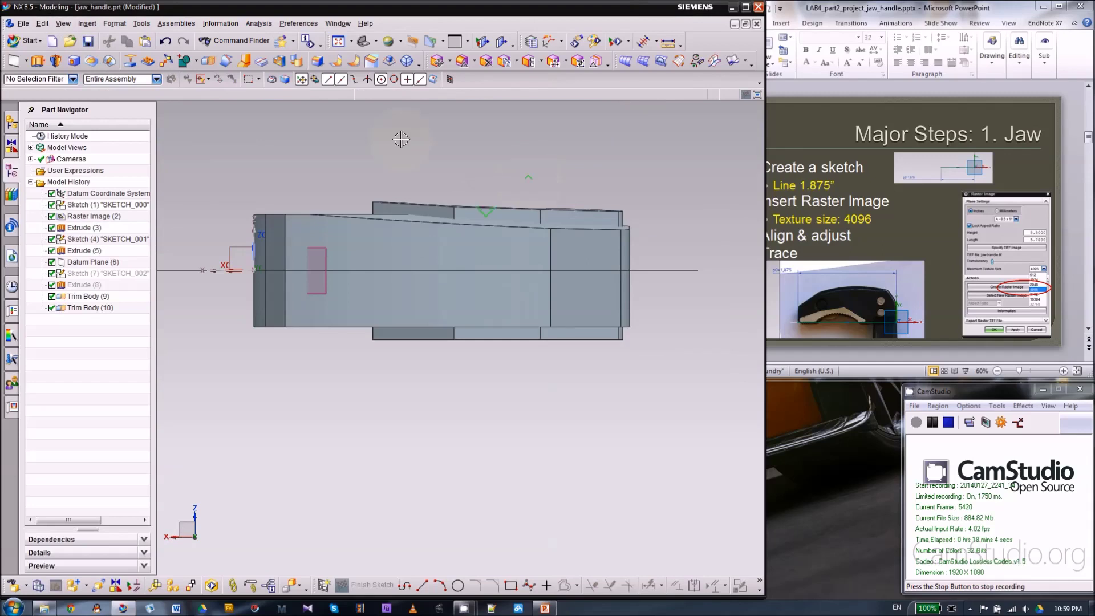
click(88, 24)
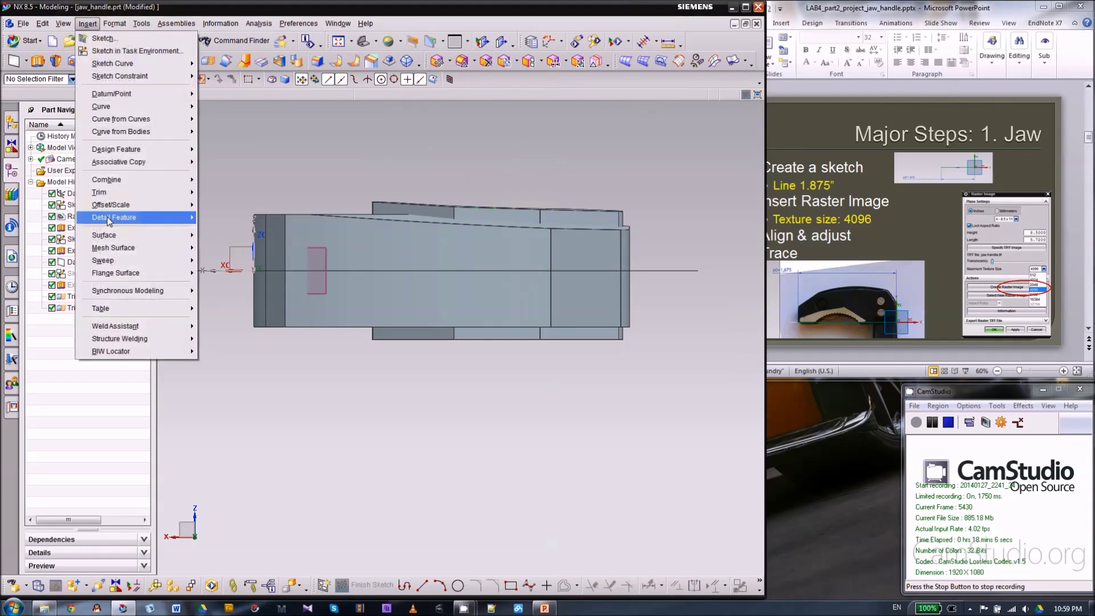
mouse_move(132, 162)
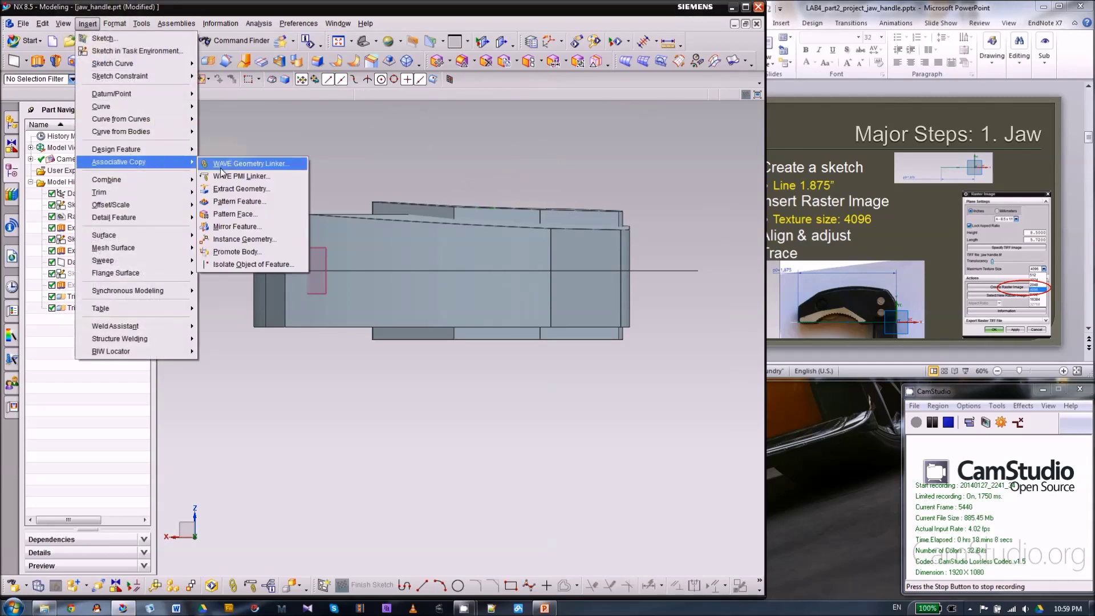
click(235, 228)
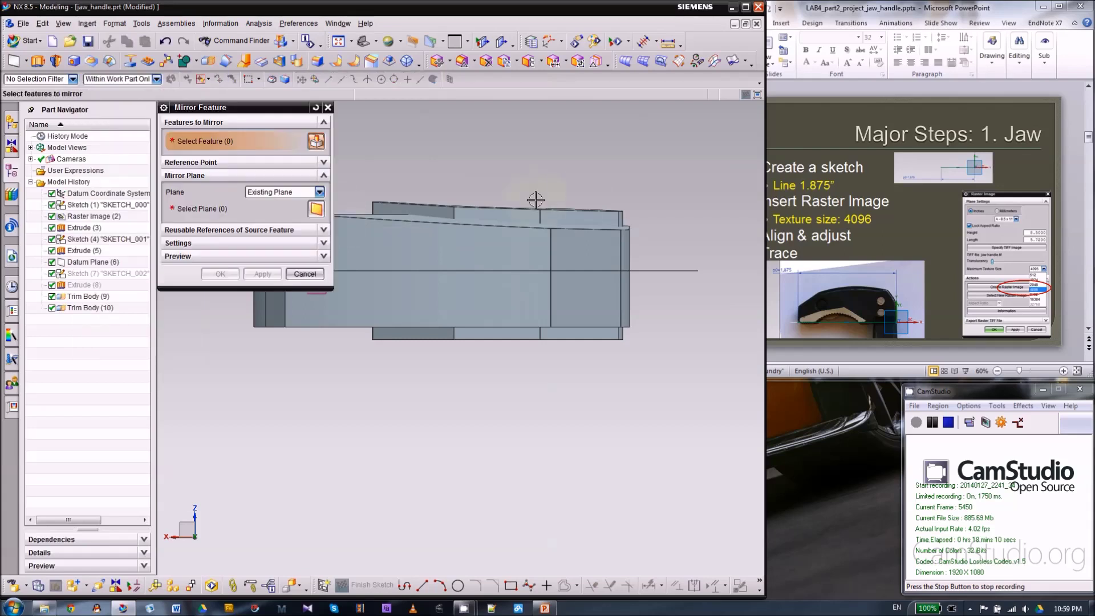
middle_drag(593, 399, 593, 413)
scroll(700, 360, down, 2)
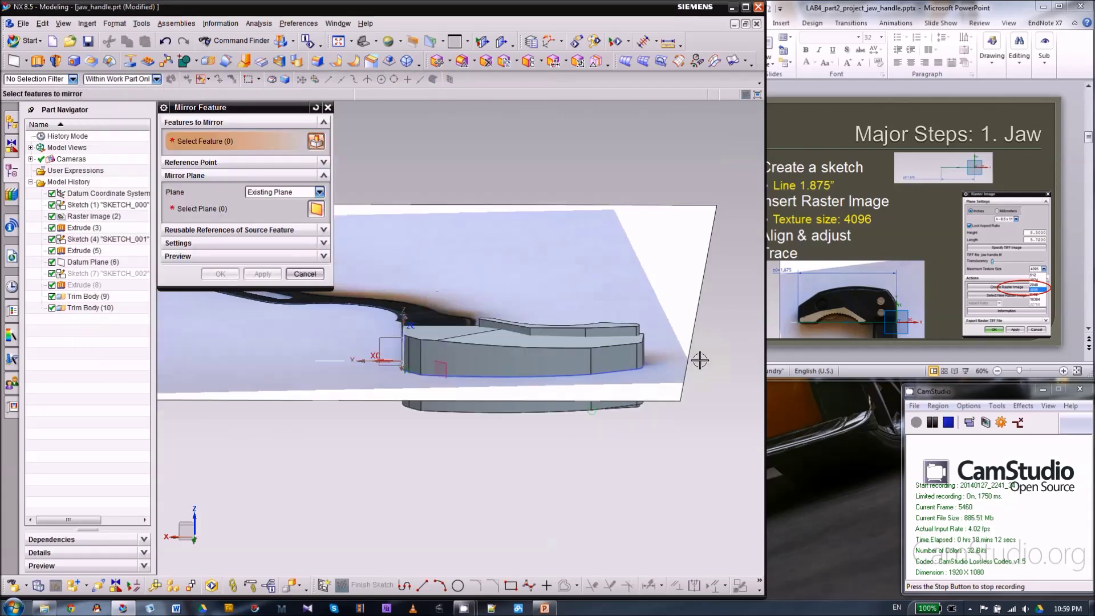
click(107, 307)
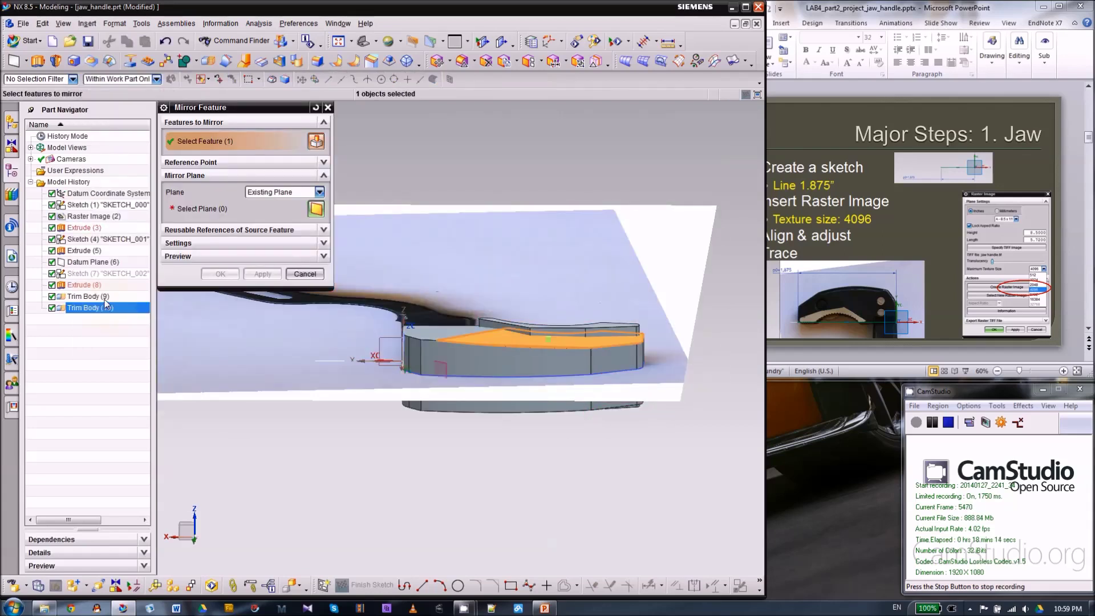
click(105, 297)
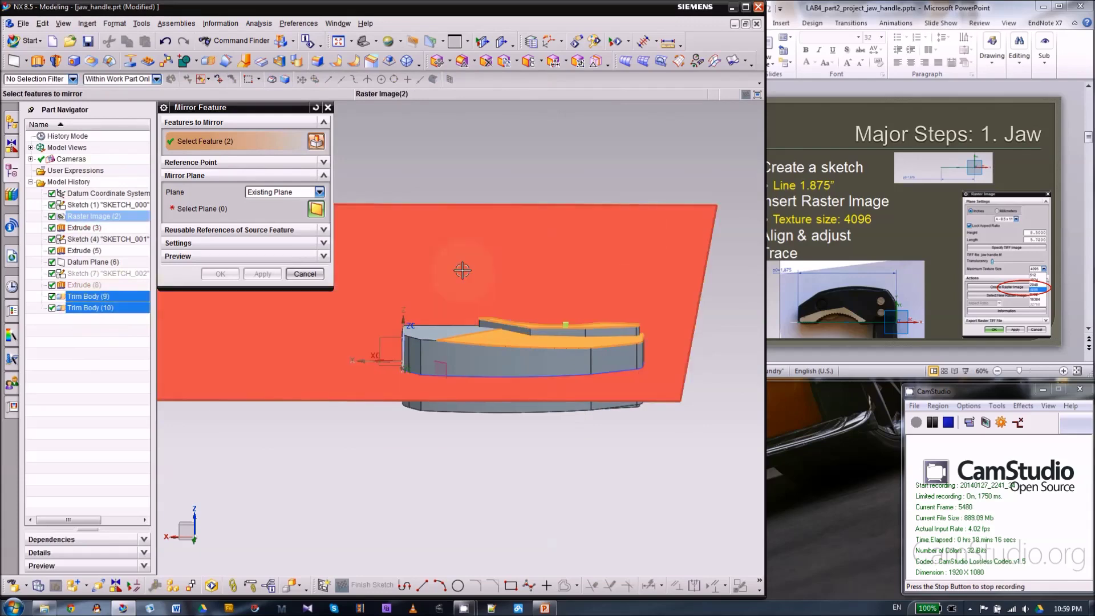
- Choose the XY plane of the datum coordinate system as the mirror plane and create the mirrored trims
scroll(634, 232, down, 1)
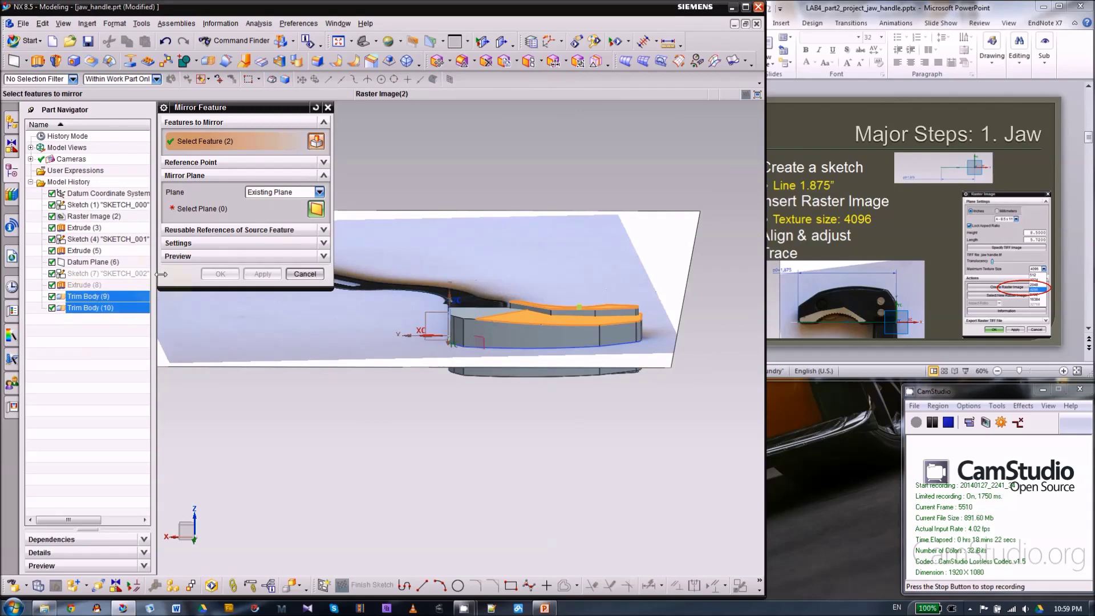
click(231, 212)
scroll(476, 357, down, 1)
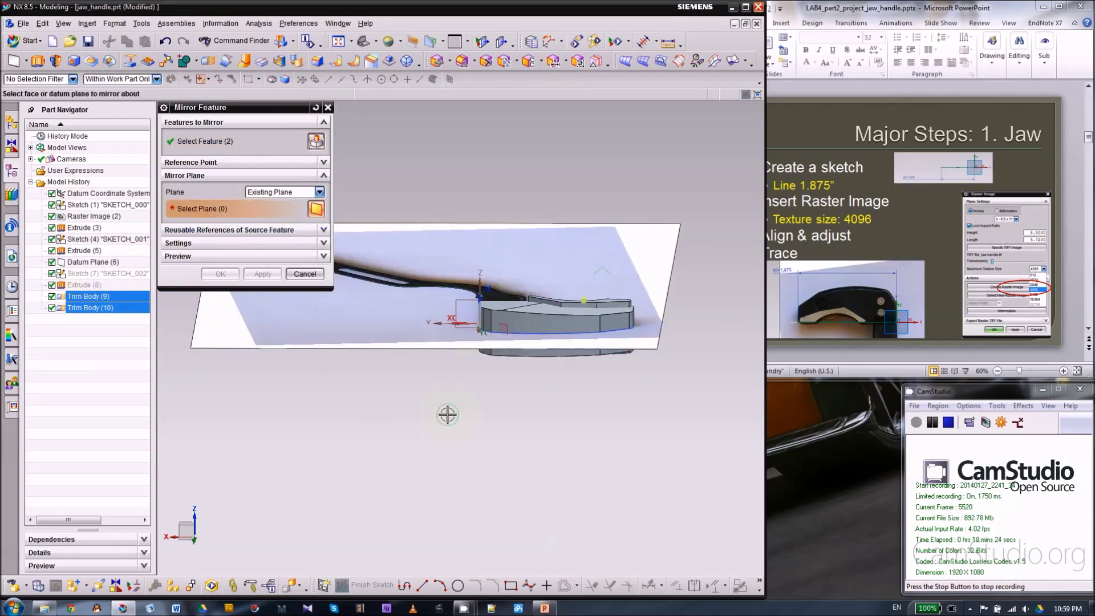
middle_drag(447, 415, 410, 420)
scroll(455, 420, up, 2)
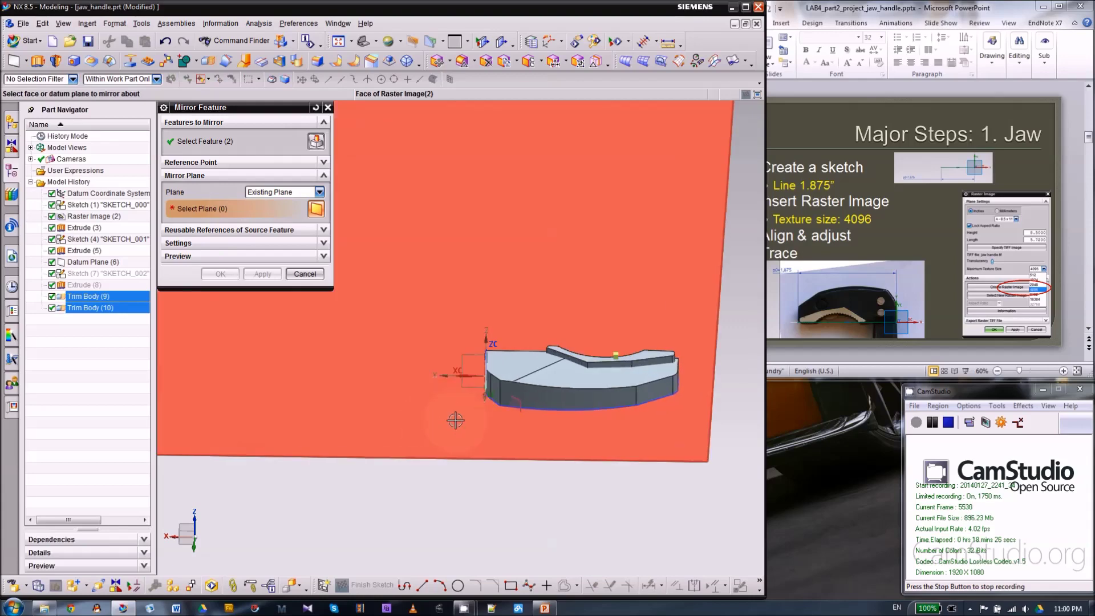
click(463, 379)
scroll(517, 235, down, 2)
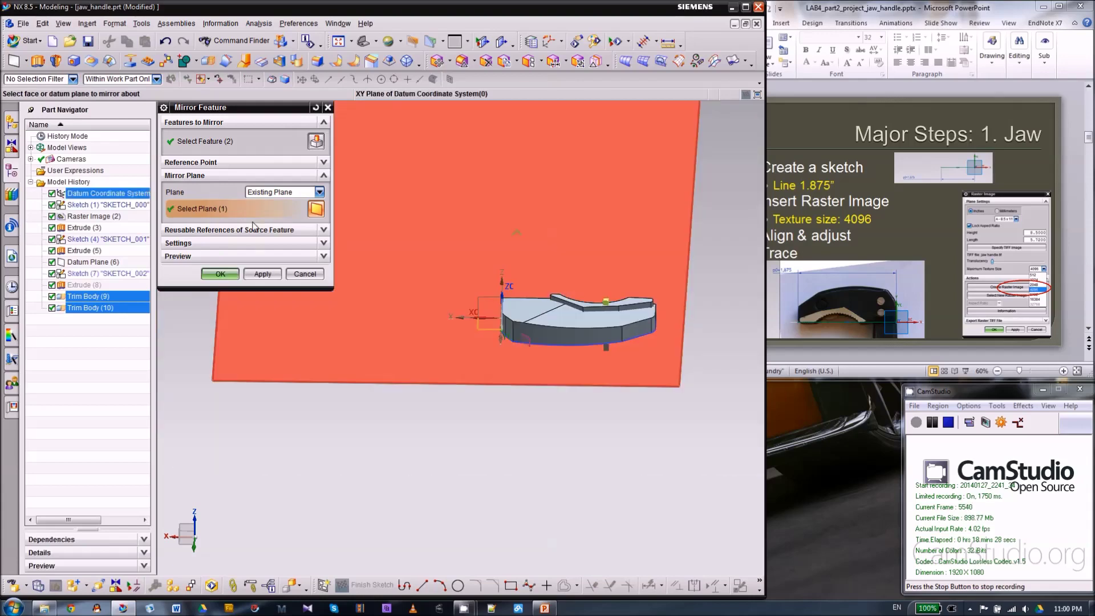
middle_click(396, 426)
- Examine the mirrored tapers on both sides of the jaw and insert in a straight side view
middle_drag(584, 365, 586, 351)
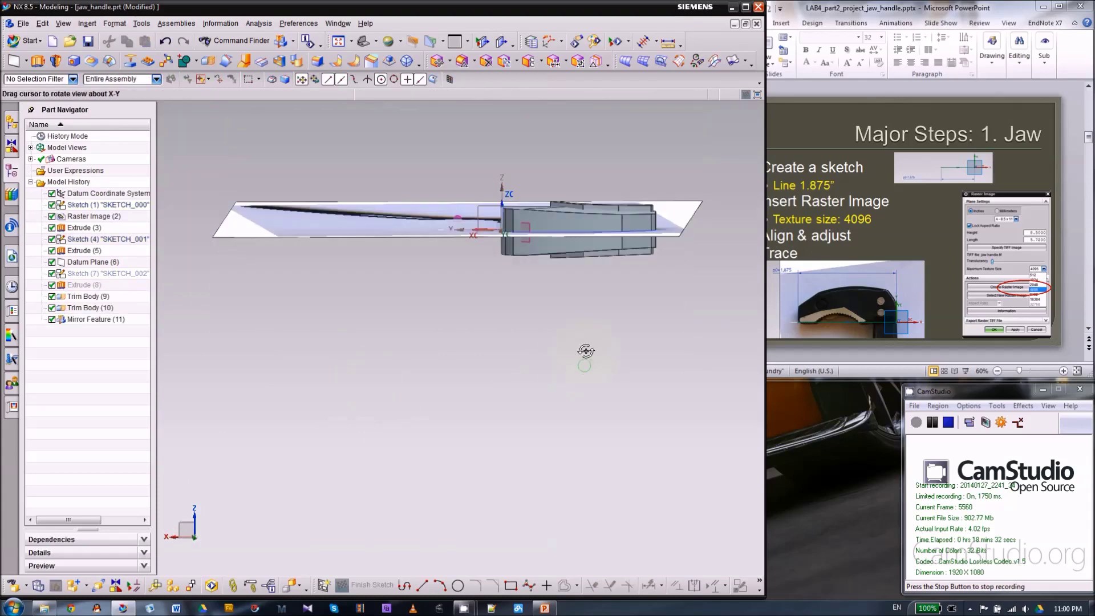
key(F8)
scroll(648, 183, up, 4)
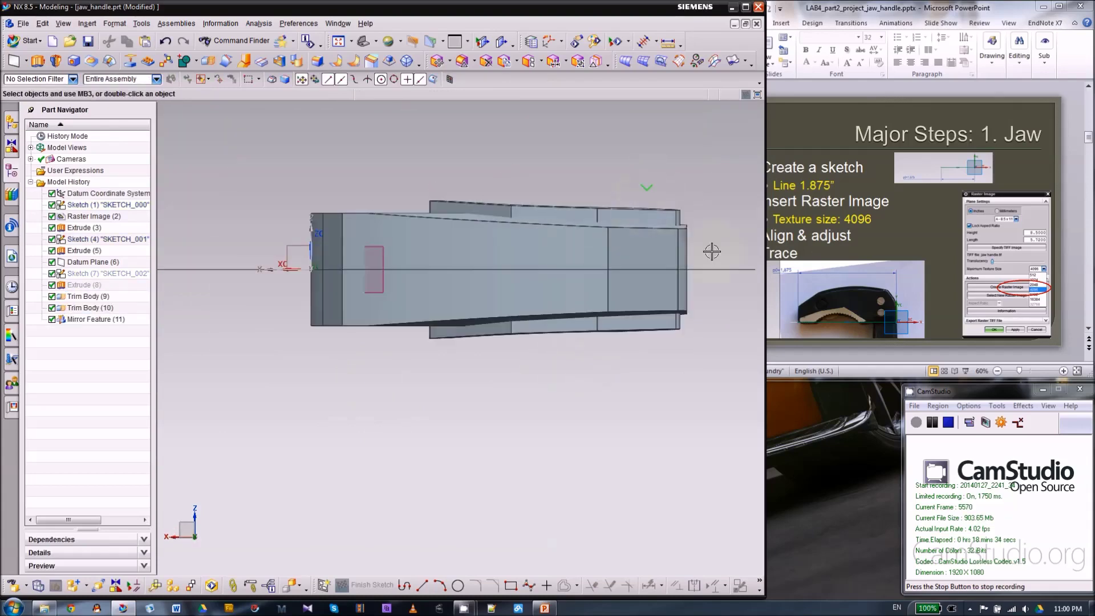
scroll(711, 251, up, 3)
scroll(688, 241, down, 3)
scroll(668, 230, up, 3)
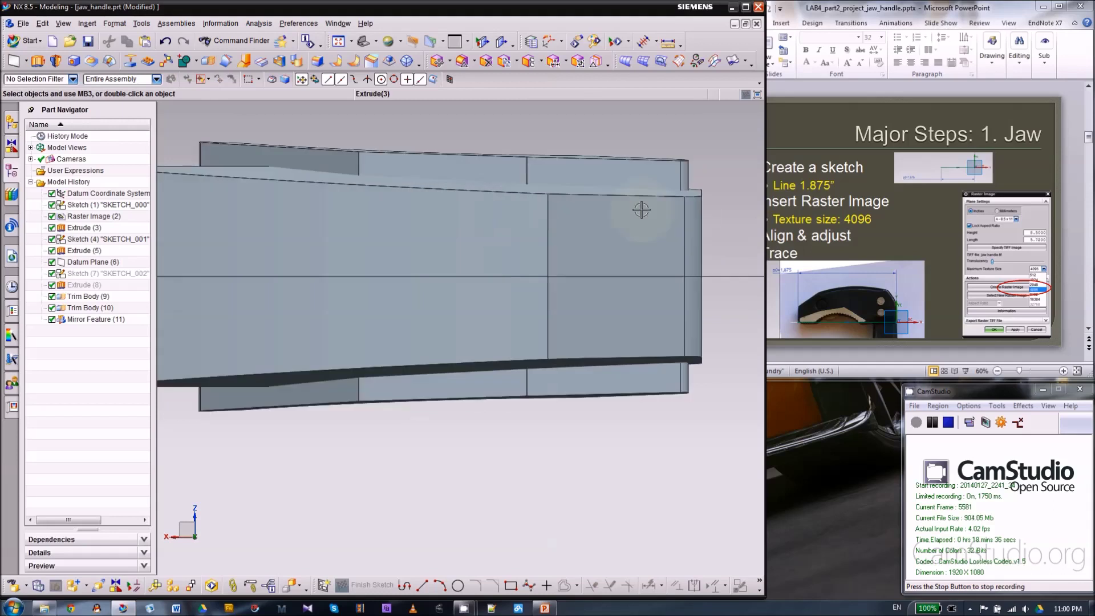
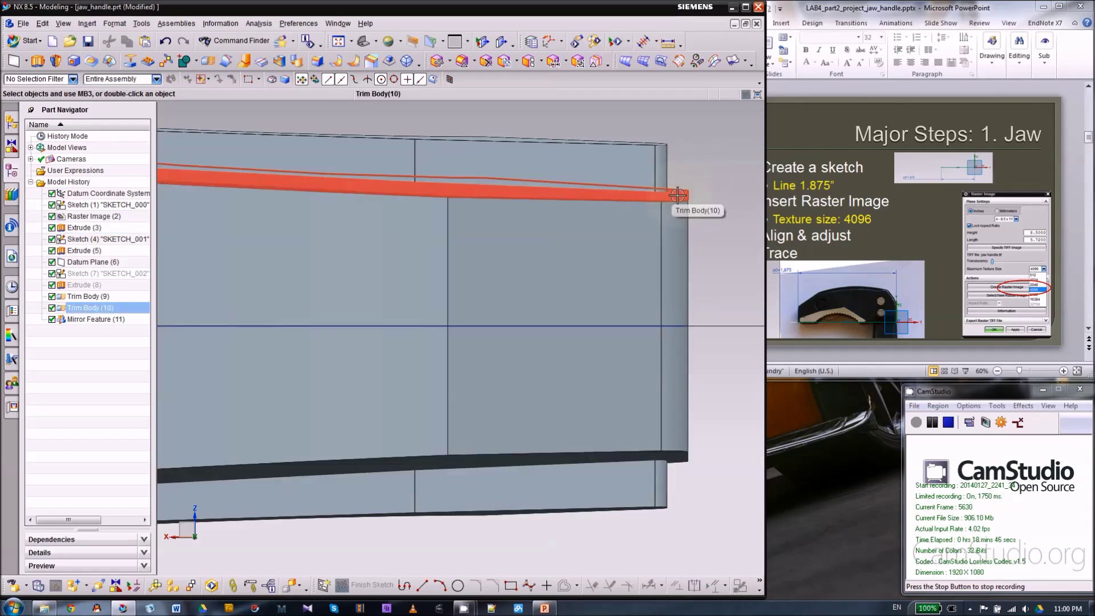
scroll(677, 195, down, 3)
scroll(528, 145, up, 2)
scroll(581, 143, down, 2)
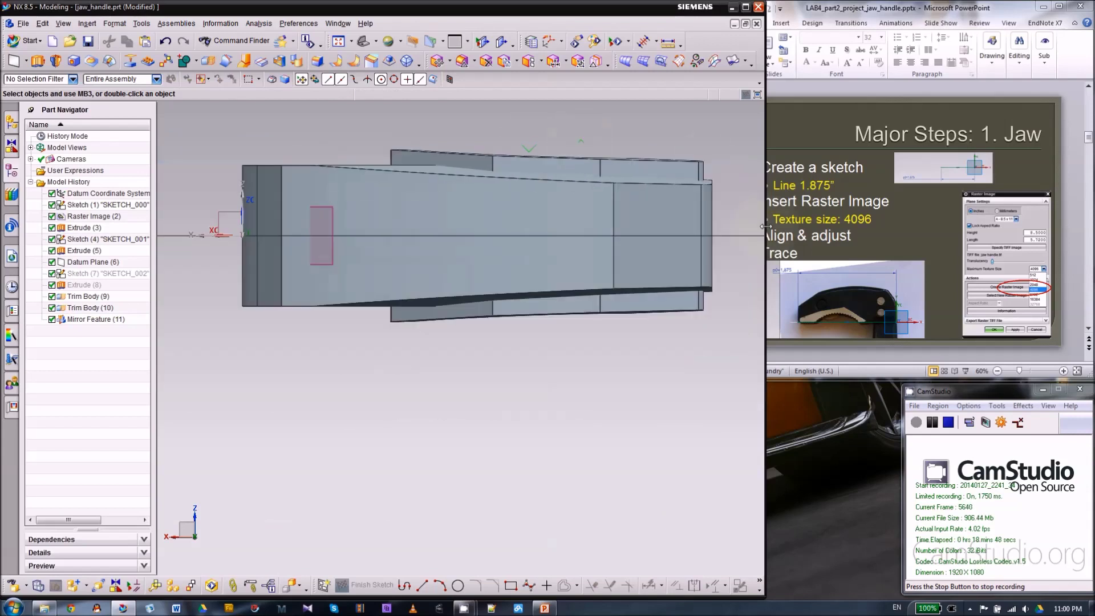
- Switch to the PowerPoint presentation and go to the slide "Major Step: 2. Handle"
click(940, 235)
scroll(940, 232, down, 1)
scroll(930, 234, down, 1)
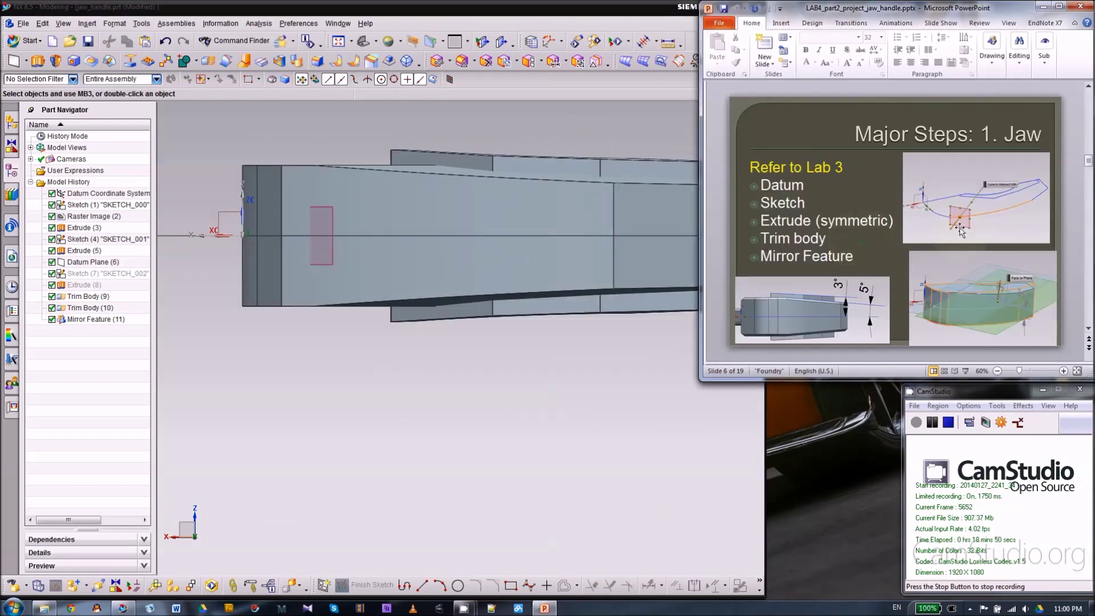
scroll(908, 233, down, 1)
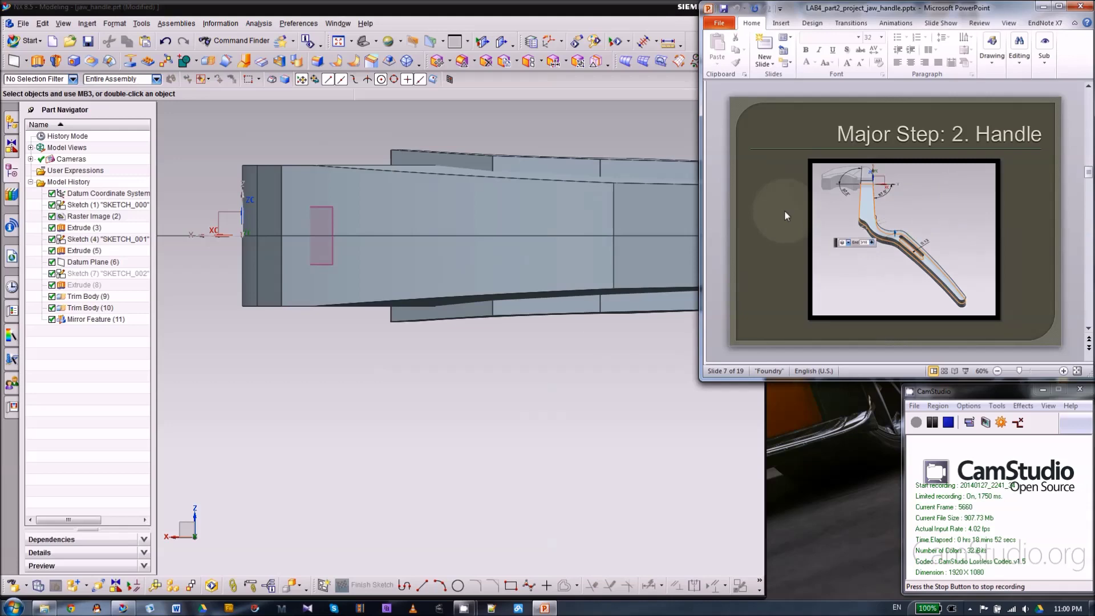
- Switch back to NX and orient the model straight onto the XY plane with the whole raster image in view
click(508, 367)
scroll(533, 260, down, 3)
middle_drag(392, 368, 569, 366)
scroll(570, 366, down, 3)
scroll(405, 203, up, 2)
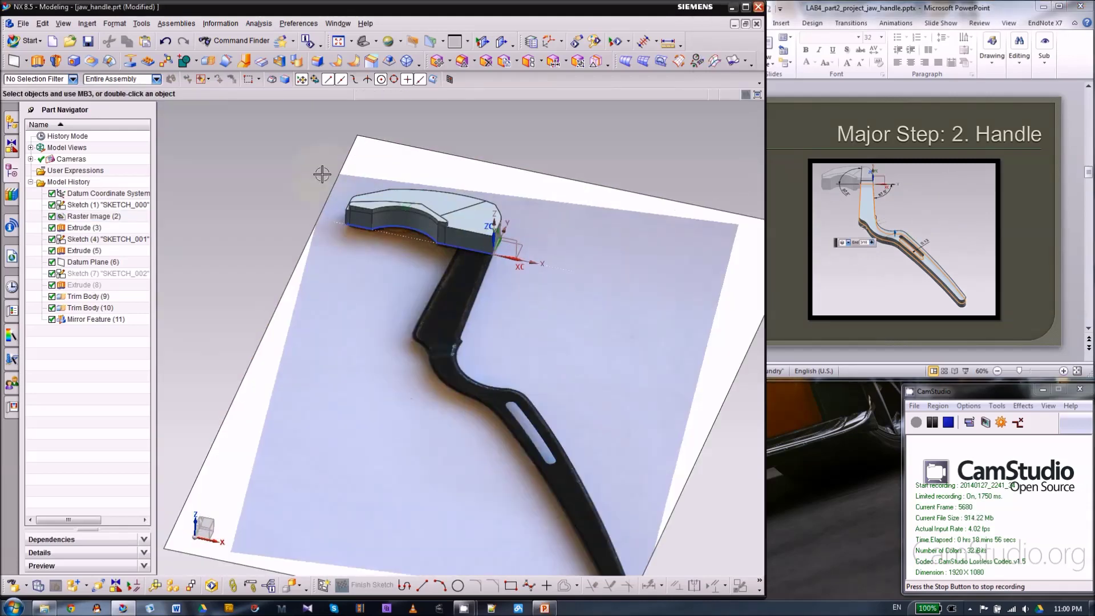
scroll(314, 175, up, 2)
scroll(589, 226, up, 3)
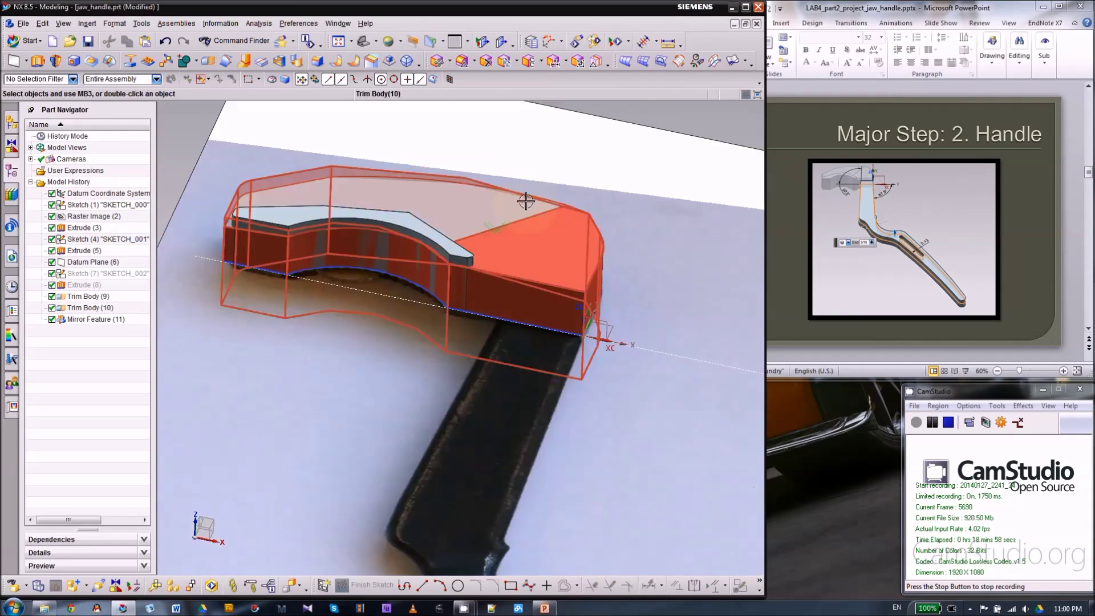
scroll(582, 220, down, 4)
middle_drag(600, 338, 475, 331)
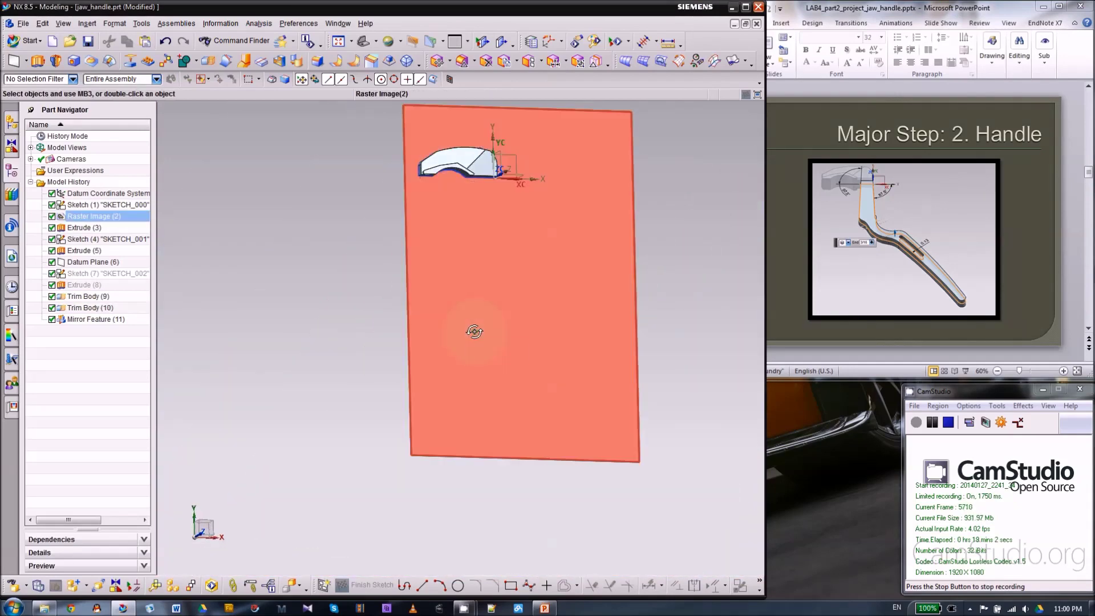
key(F8)
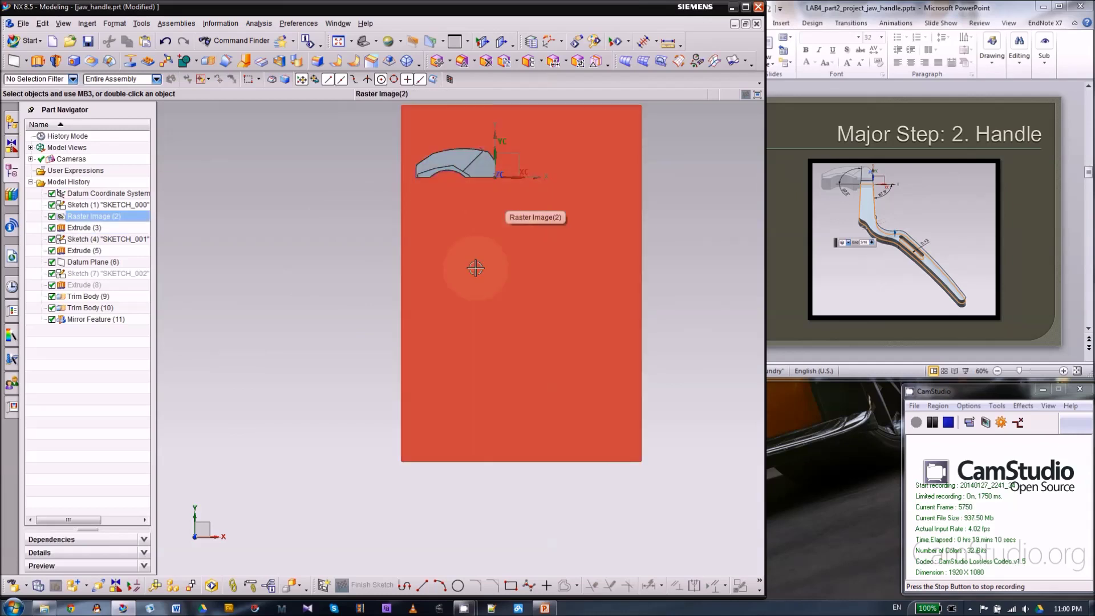
- Hide the jaw body and the sketches SKETCH_000 and SKETCH_001 to expose the photo of the jaw handle
right_click(453, 180)
click(482, 197)
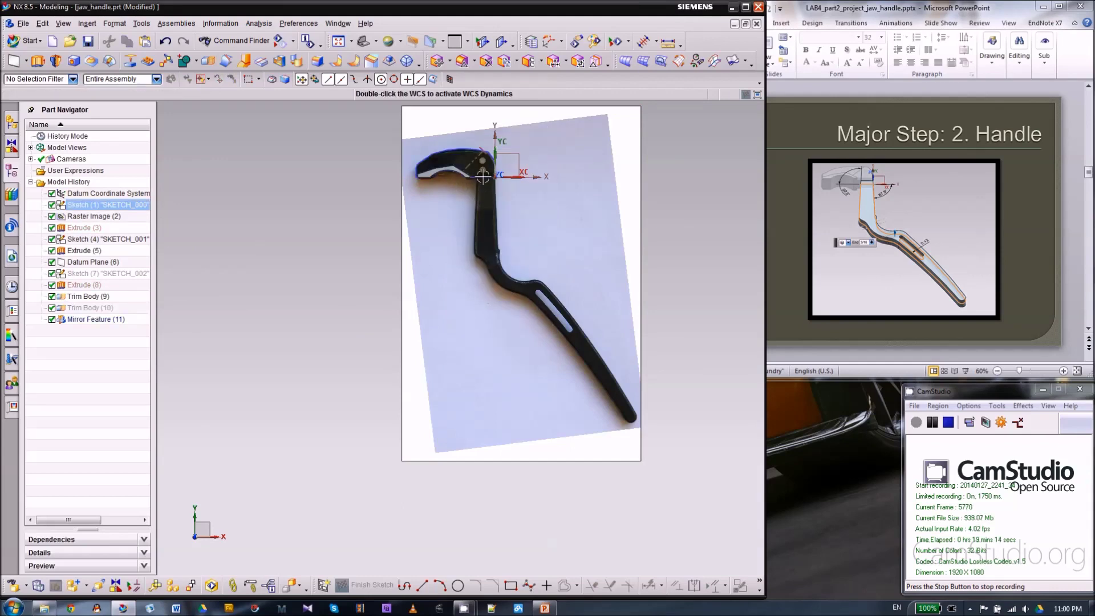
right_click(454, 169)
click(527, 156)
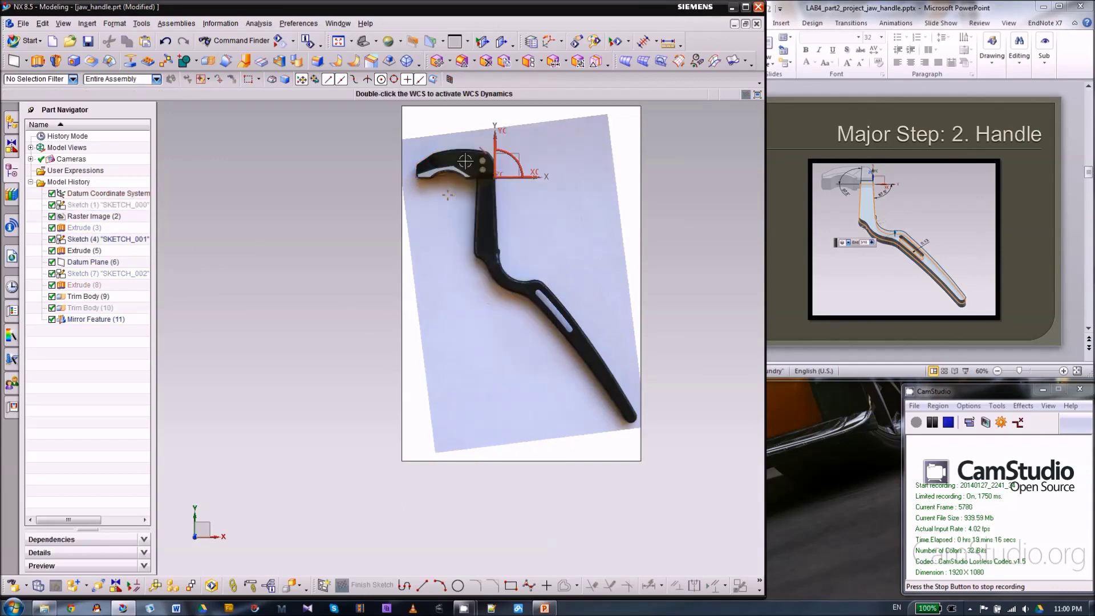
right_click(449, 169)
click(511, 160)
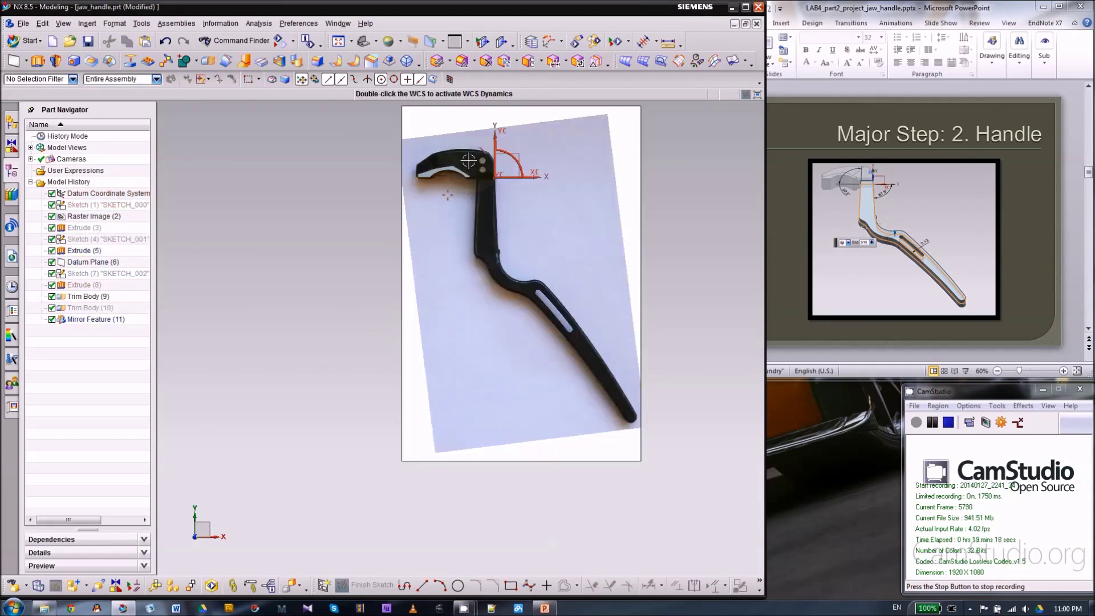
- Hide the insert body and the datum plane so that only the handle photo and the datum coordinate system remain
scroll(496, 136, up, 3)
right_click(490, 164)
click(489, 160)
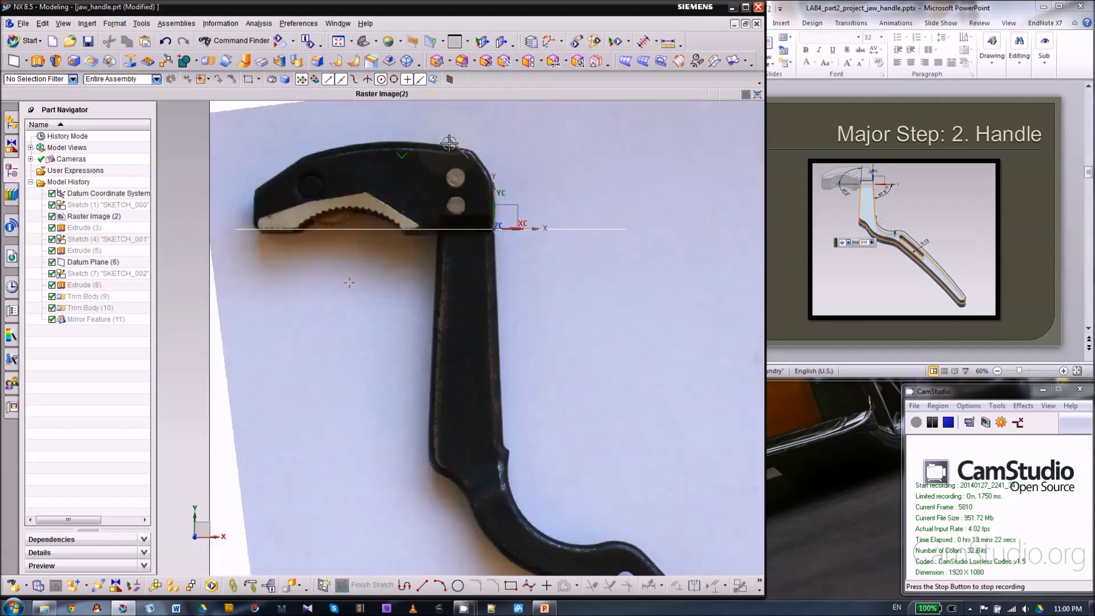
right_click(454, 142)
click(516, 127)
scroll(495, 137, down, 2)
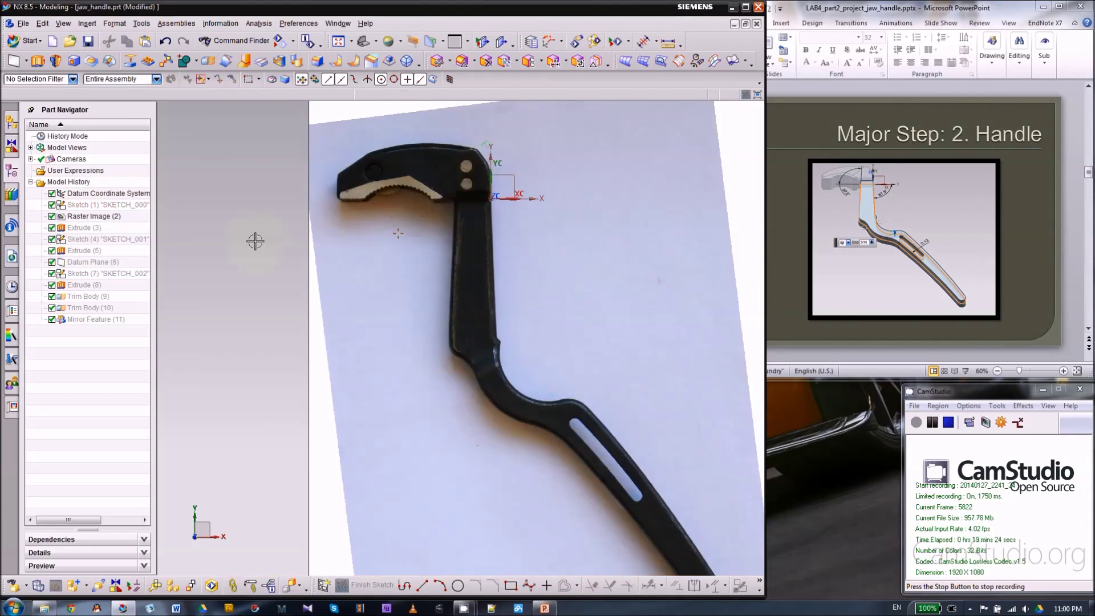
scroll(504, 178, down, 1)
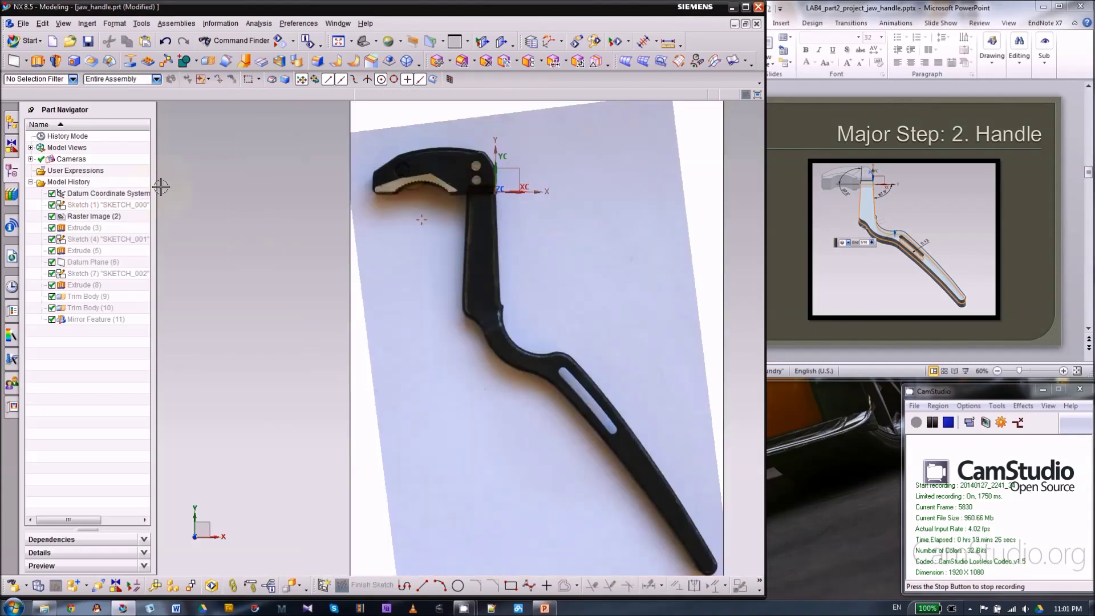
- Create a new sketch on the XY plane of the datum coordinate system
click(324, 584)
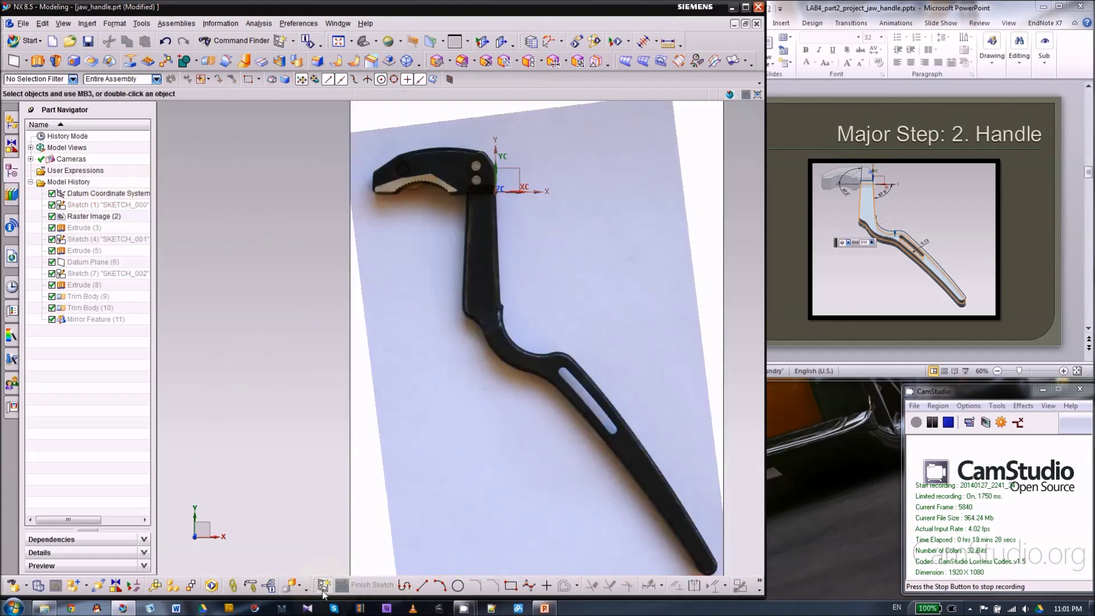
click(520, 170)
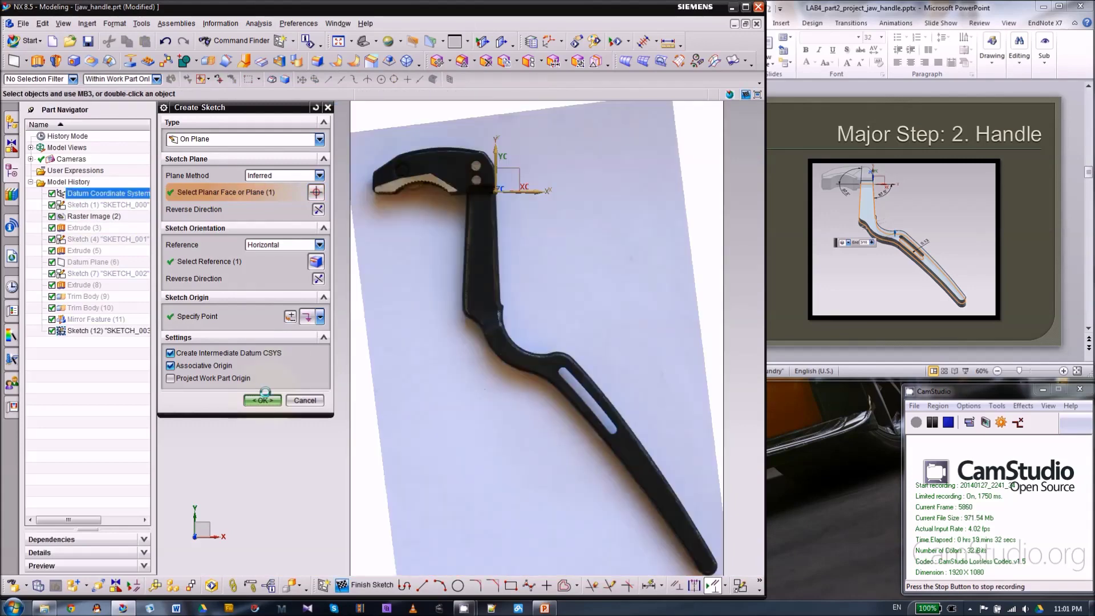
middle_click(504, 156)
- Start a profile at the origin and draw a horizontal line about 0.44 long in the negative X direction to the handle's left edge
scroll(483, 186, up, 5)
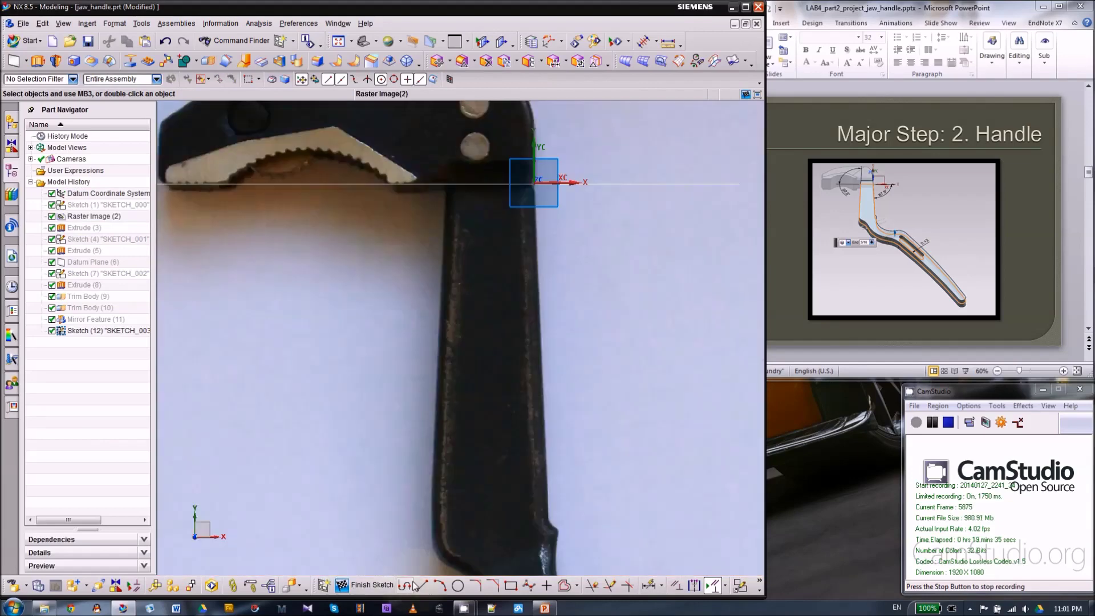
click(405, 585)
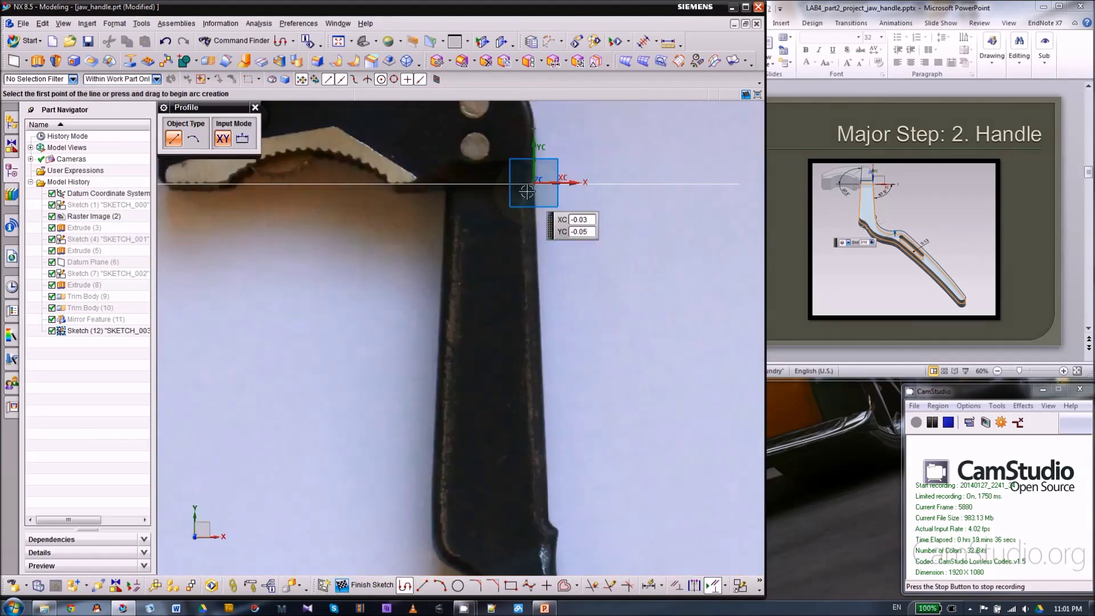
scroll(535, 183, down, 4)
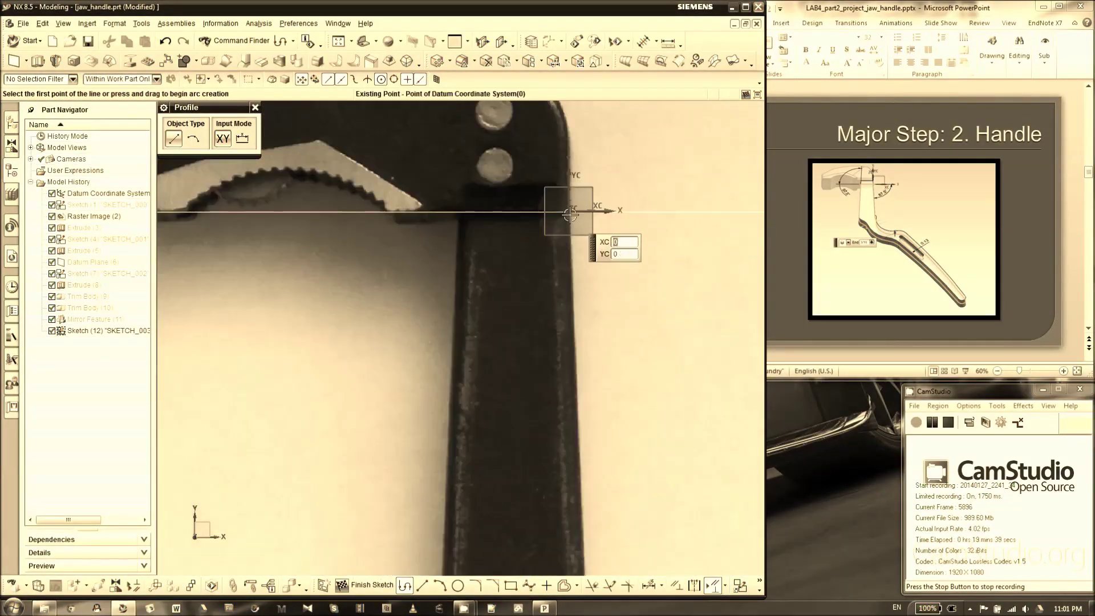
scroll(588, 226, up, 3)
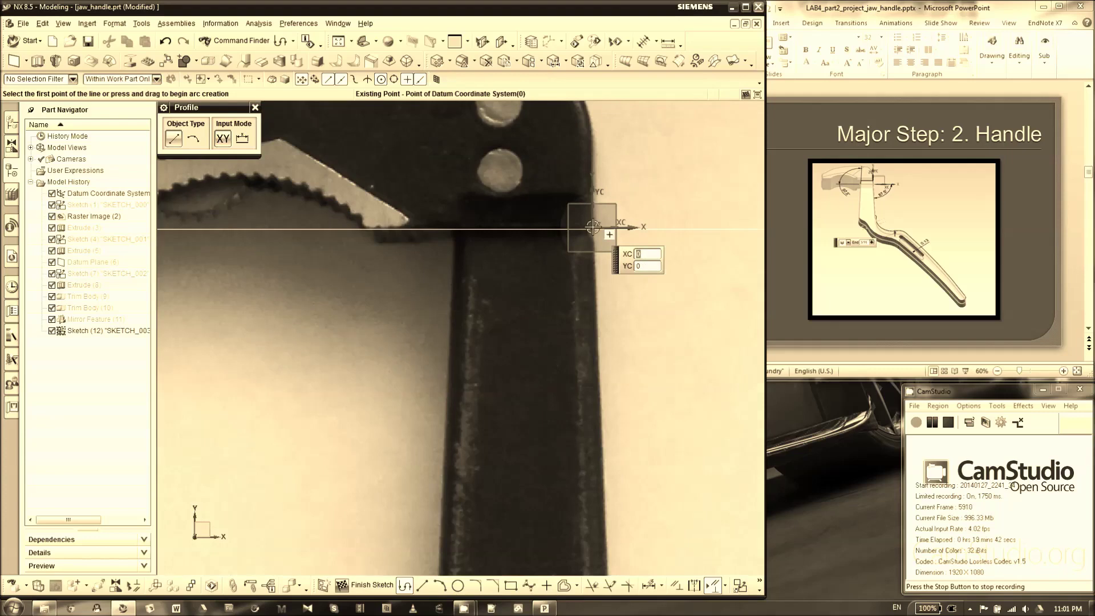
click(593, 227)
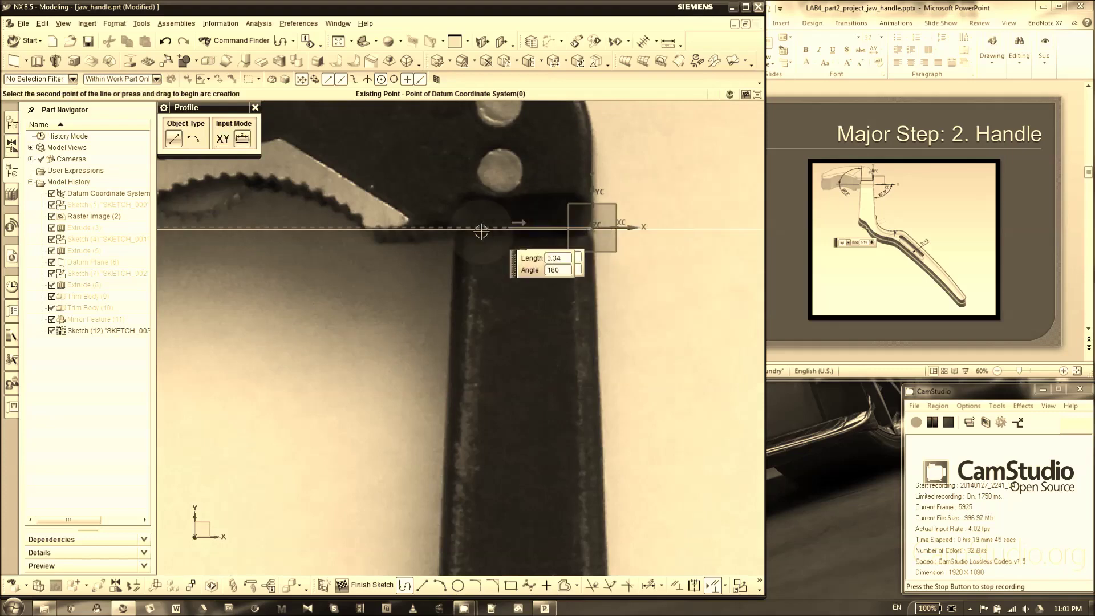
scroll(456, 227, up, 3)
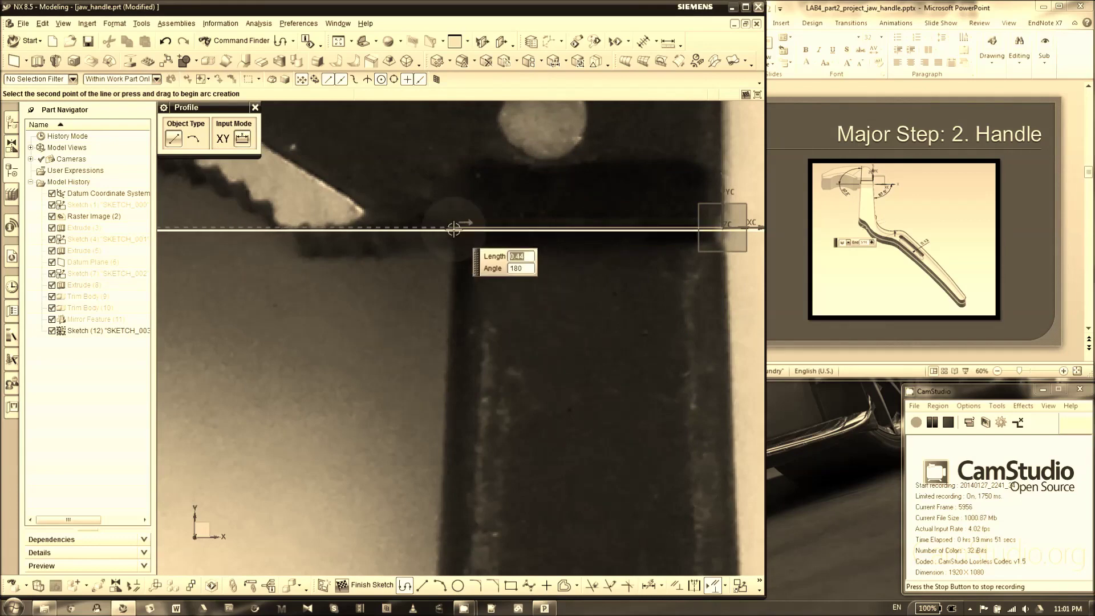
scroll(489, 178, down, 4)
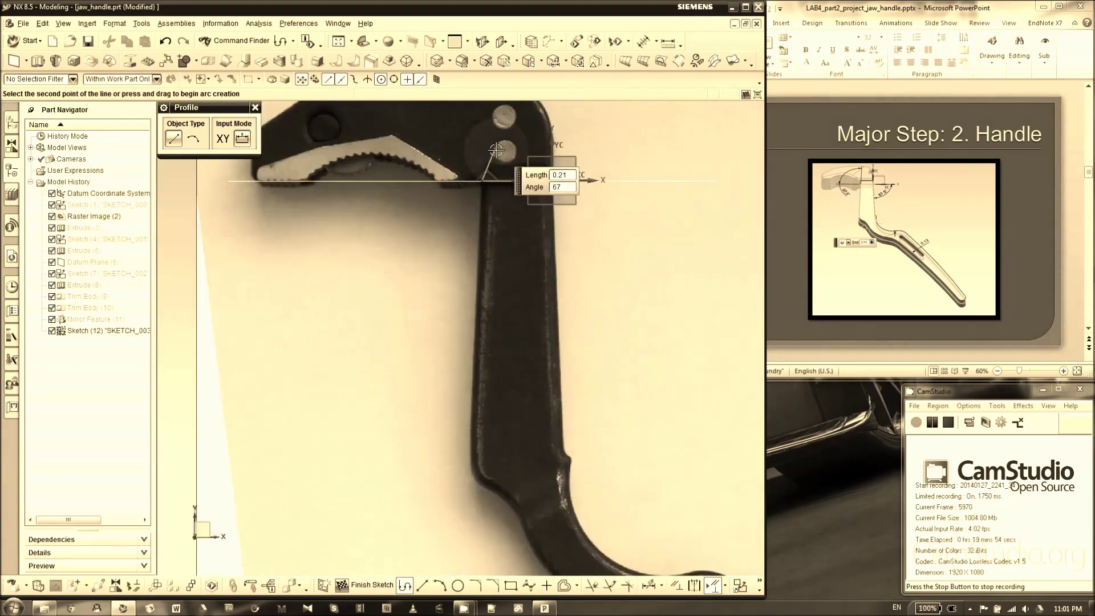
- Continue the profile with a line about 2.15 long down the handle's left edge, extending past the lower bend, and end the profile
scroll(456, 512, up, 2)
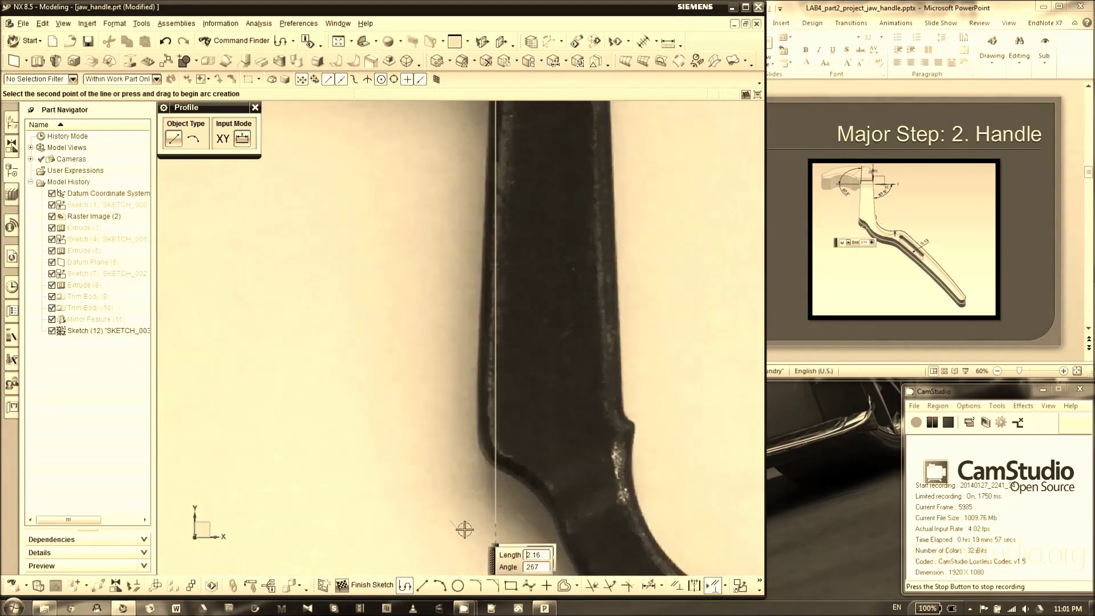
click(463, 521)
key(Escape)
scroll(502, 400, down, 1)
scroll(435, 370, down, 2)
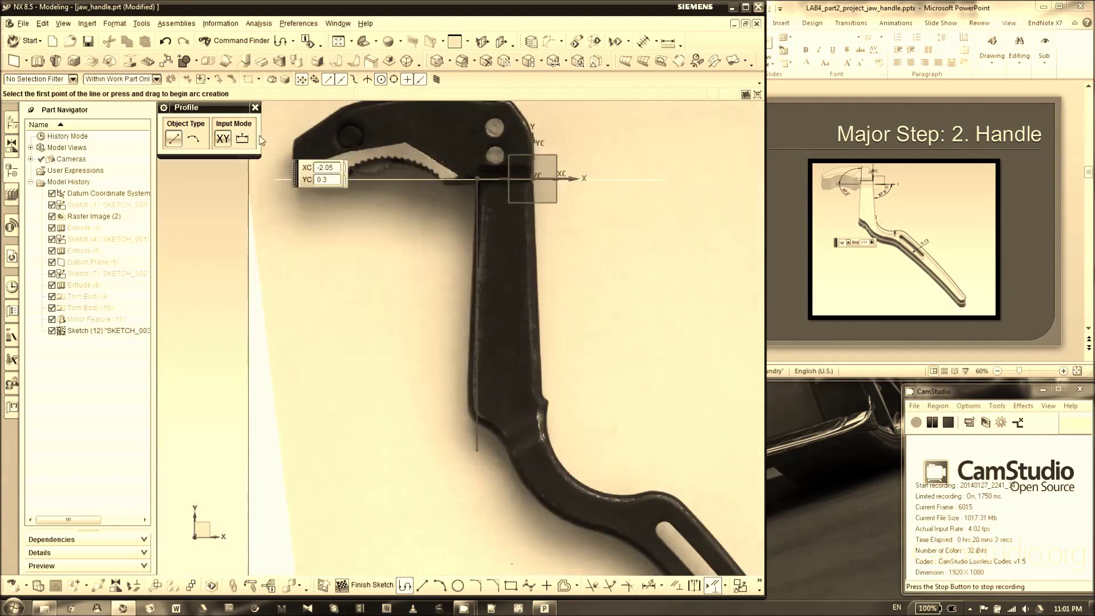
scroll(485, 365, up, 3)
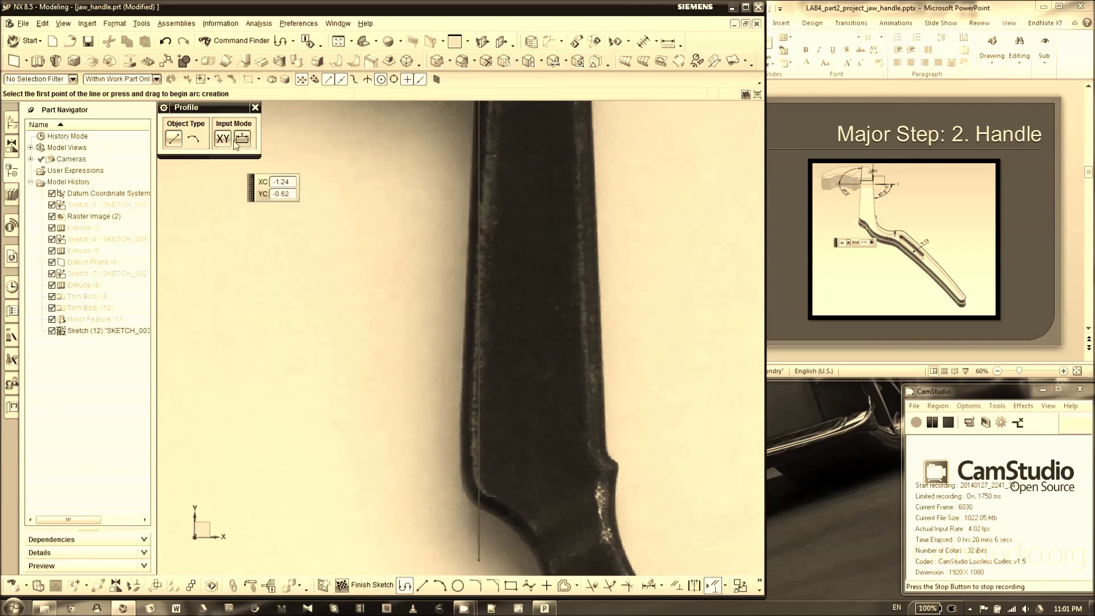
click(256, 109)
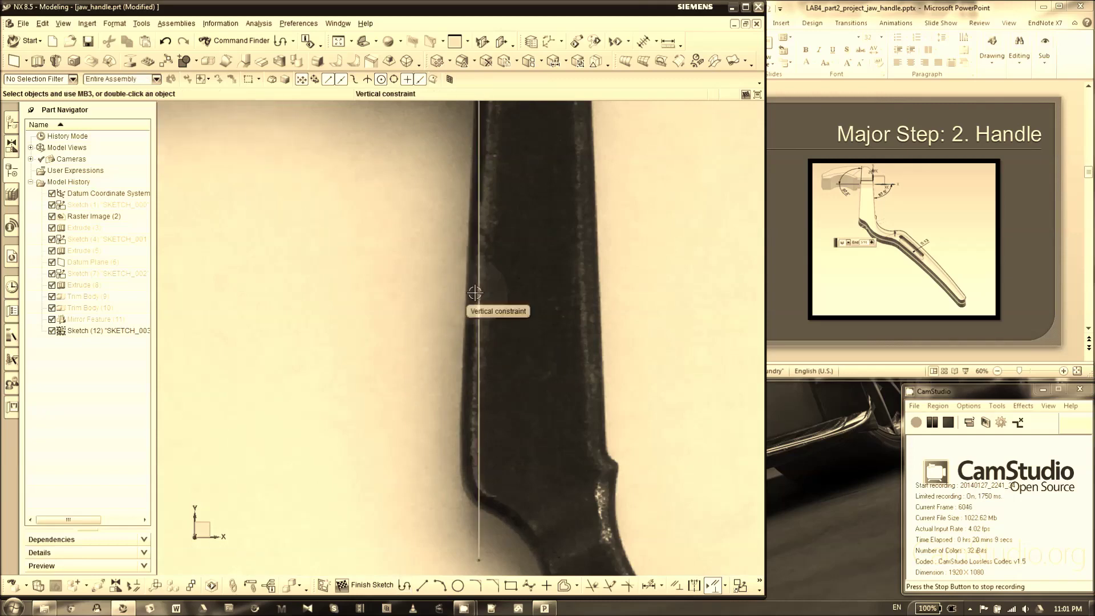
click(371, 296)
right_click(372, 296)
click(420, 283)
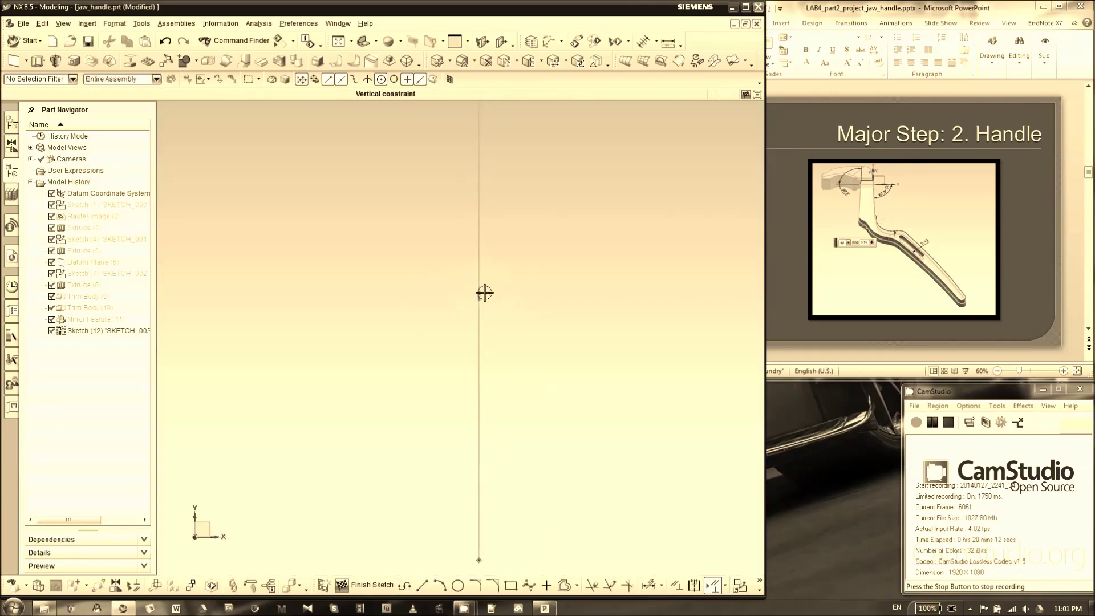
scroll(451, 313, down, 2)
click(165, 41)
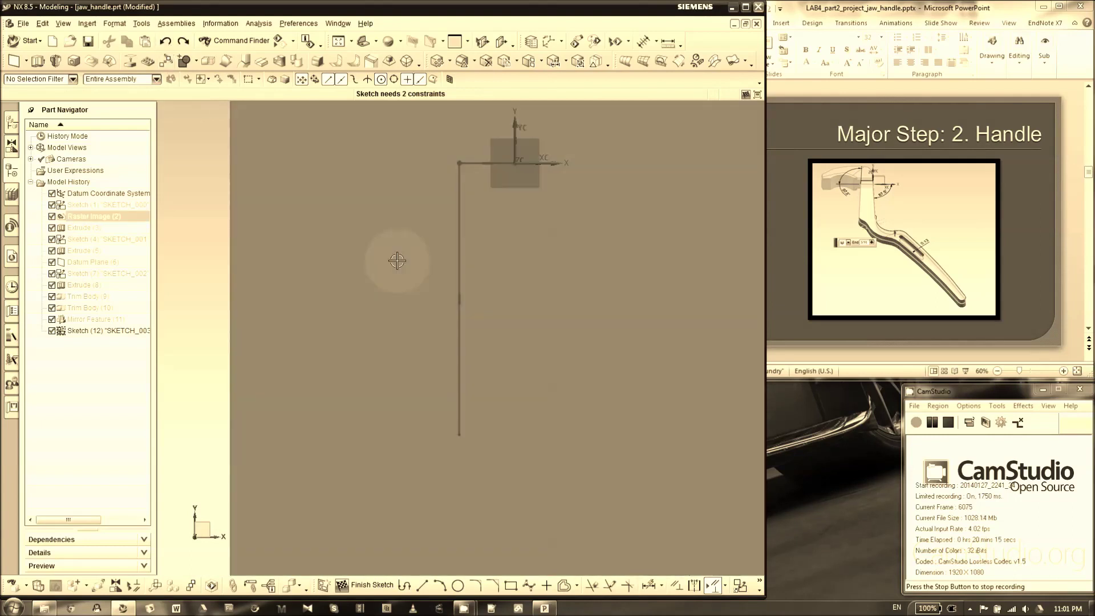
- Delete the long line's vertical constraint and dimension its angle to the horizontal line at 92.5 degrees
scroll(426, 312, up, 2)
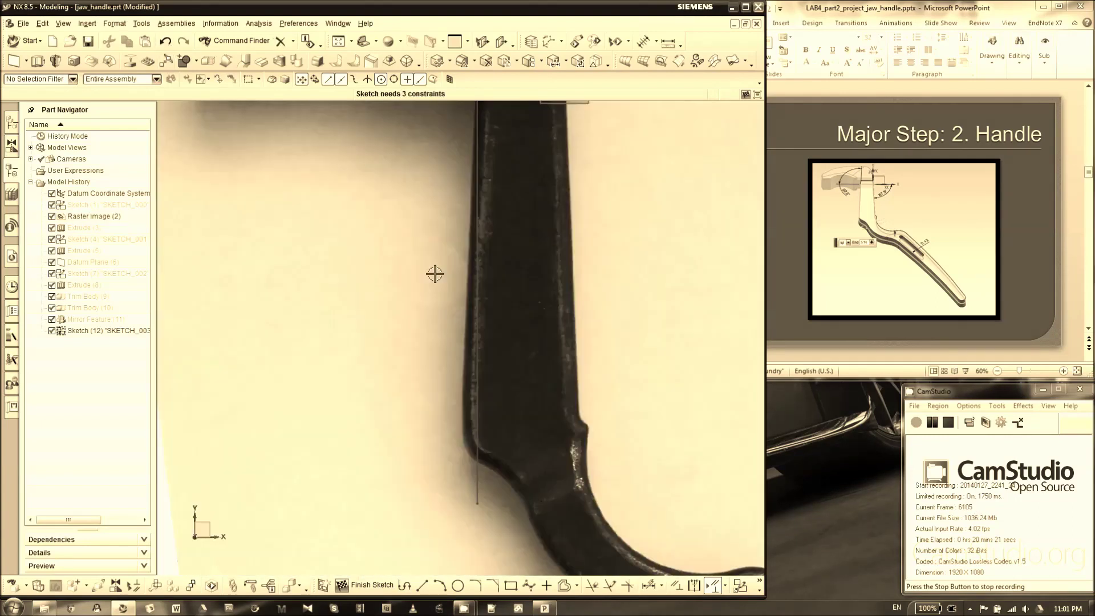
scroll(423, 378, down, 2)
click(796, 214)
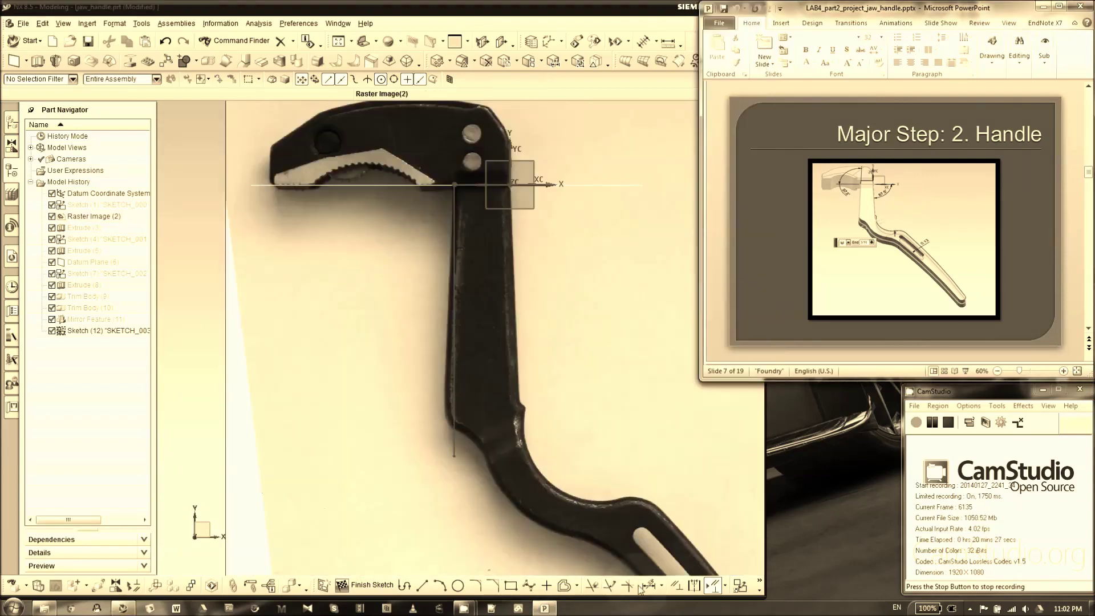
click(649, 586)
click(456, 255)
click(465, 185)
click(467, 220)
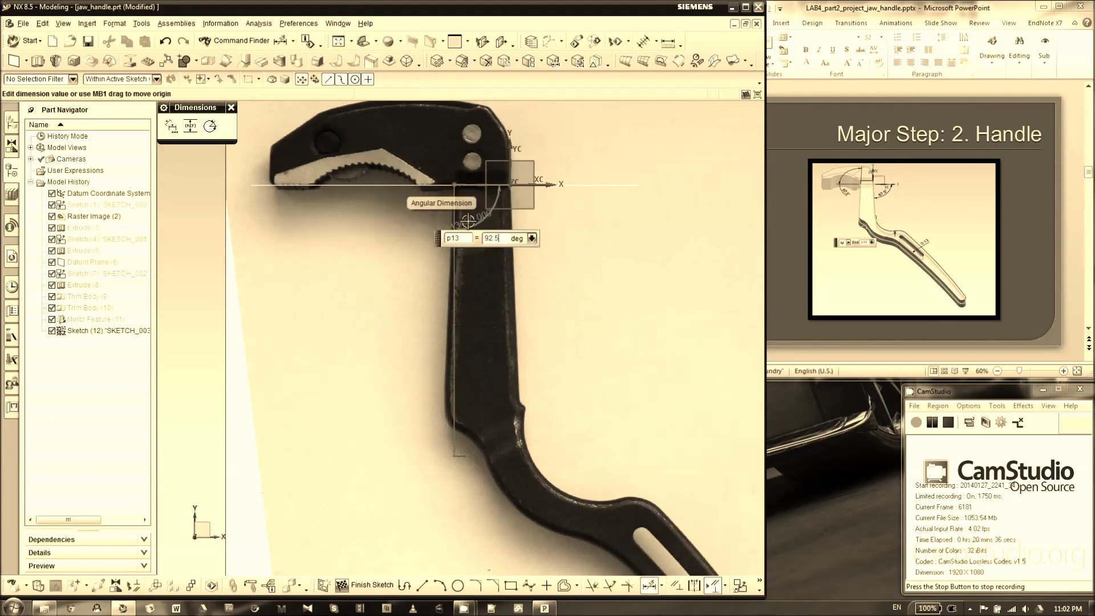
scroll(443, 424, up, 4)
scroll(428, 411, down, 4)
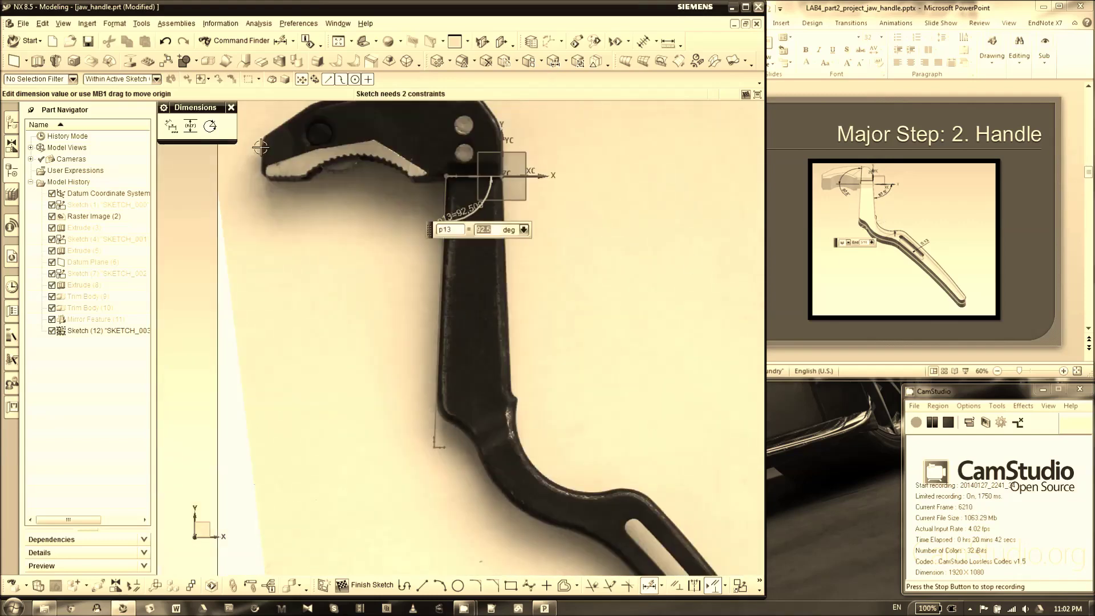
- Draw a slanted line from the origin down along the handle's right edge, ending beyond the small bump near the bend
click(421, 588)
scroll(500, 194, up, 3)
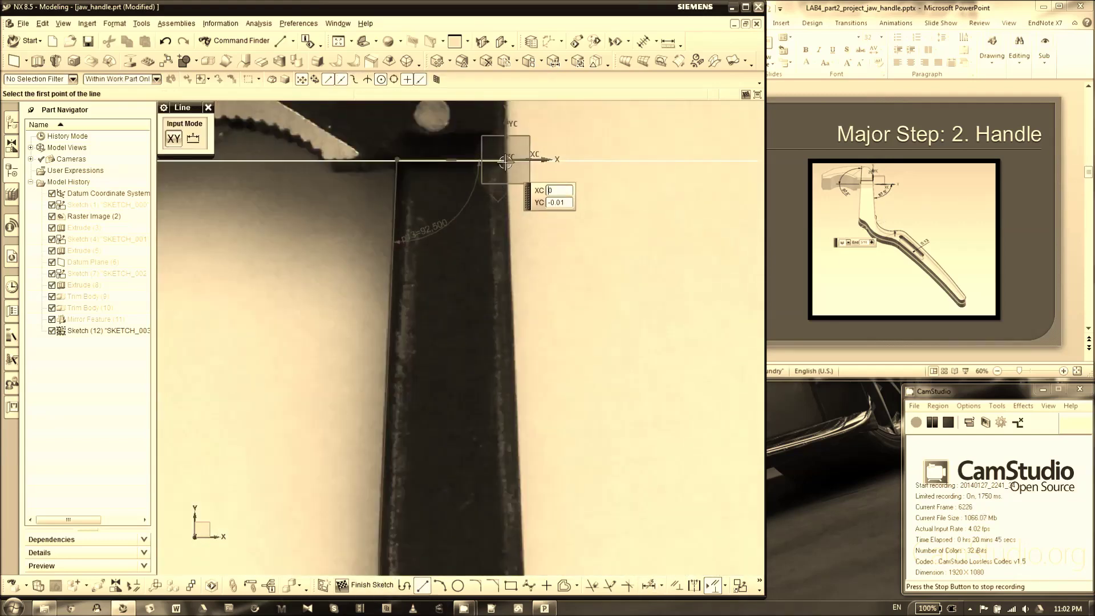
click(506, 159)
scroll(502, 136, down, 2)
scroll(507, 500, up, 1)
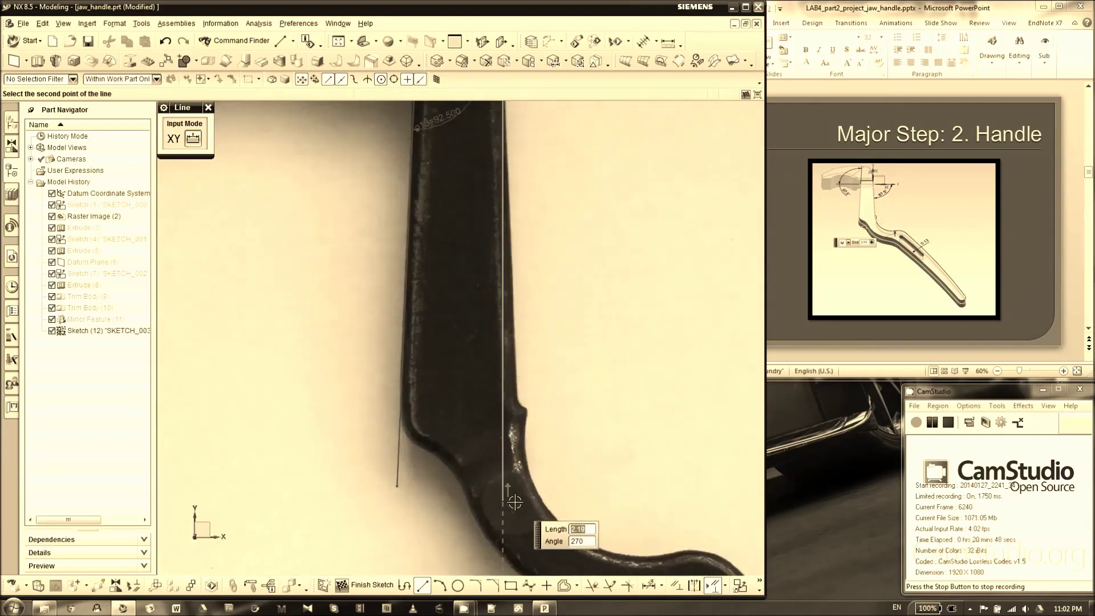
click(557, 503)
scroll(511, 506, down, 3)
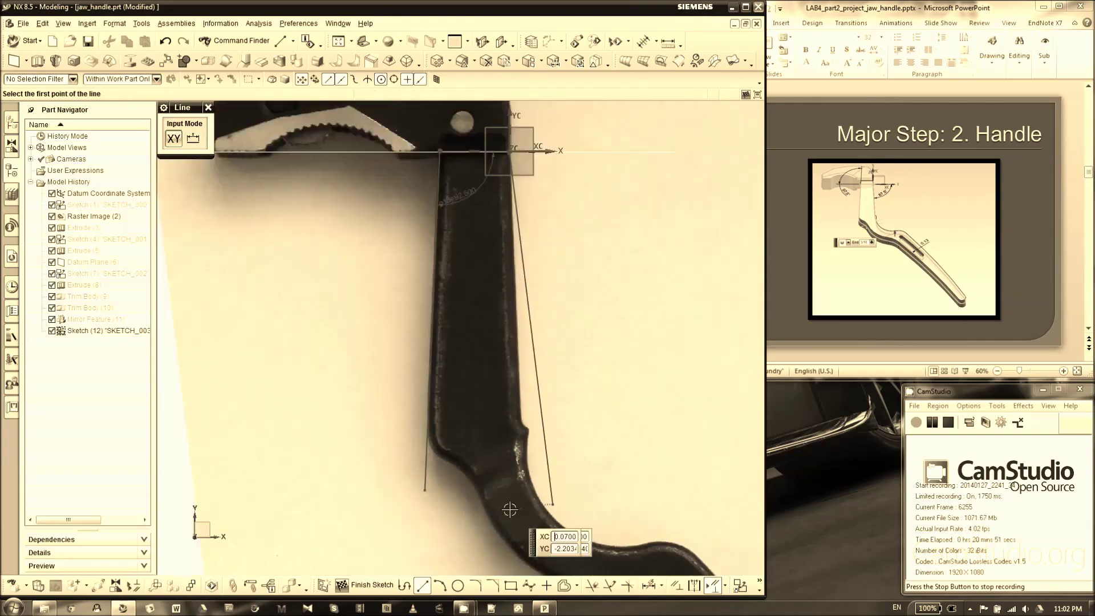
- Dimension the angle between the right edge line and the X axis at 87.5 degrees and check its fit against the photo
click(648, 586)
click(519, 341)
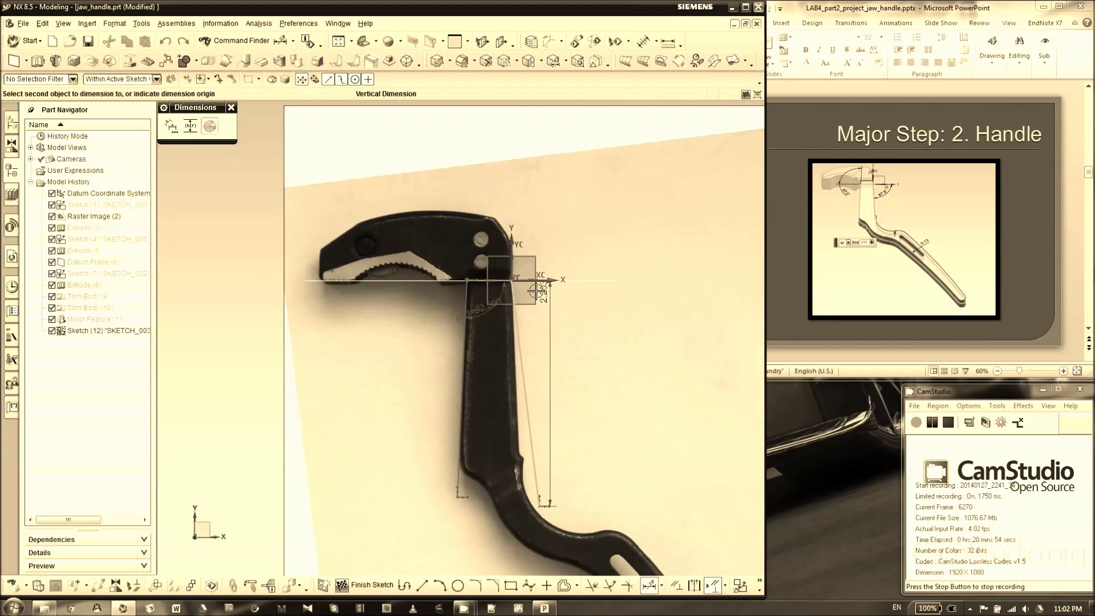
scroll(509, 285, up, 3)
click(541, 274)
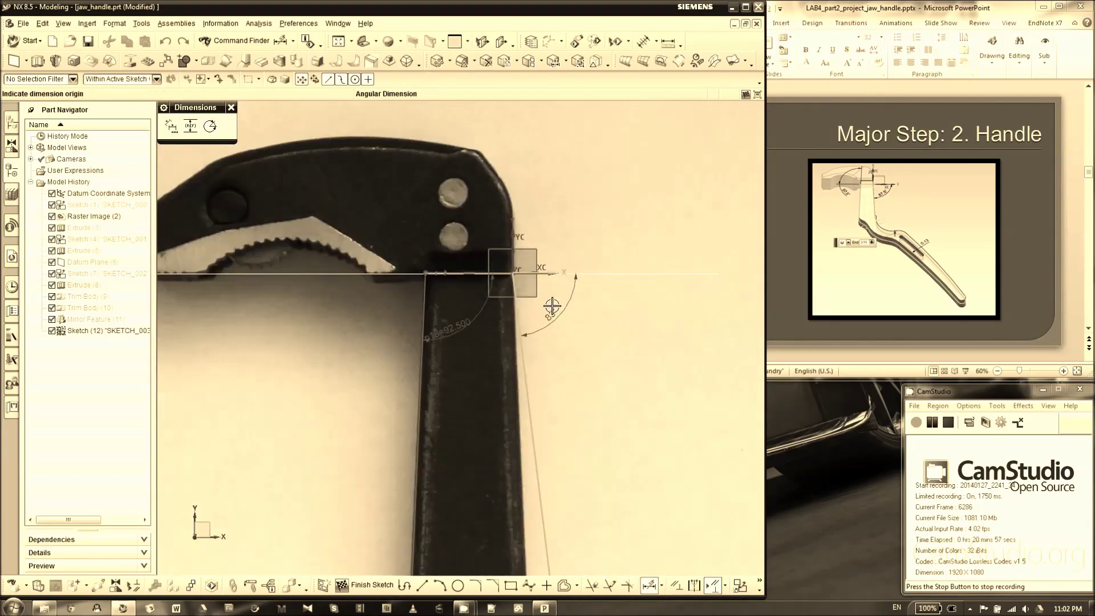
click(552, 318)
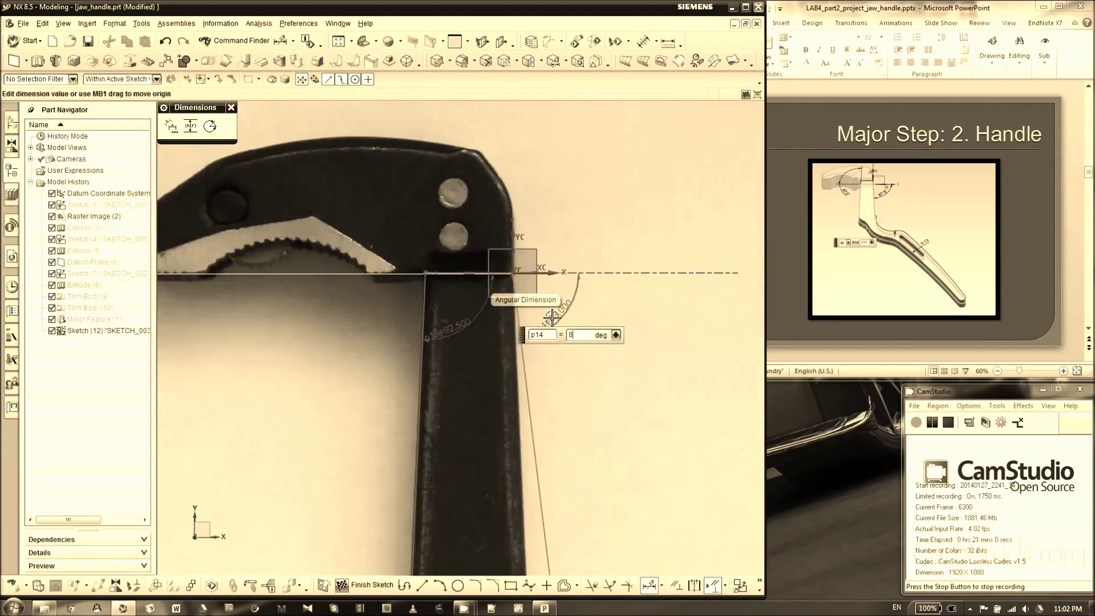
scroll(566, 213, down, 3)
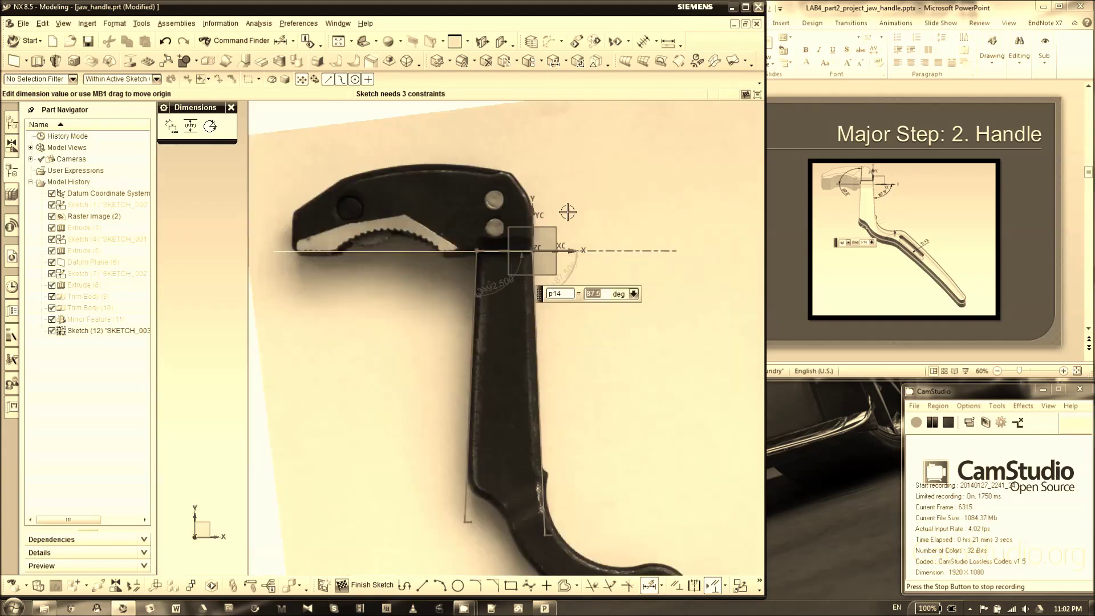
scroll(543, 428, up, 3)
scroll(543, 429, up, 1)
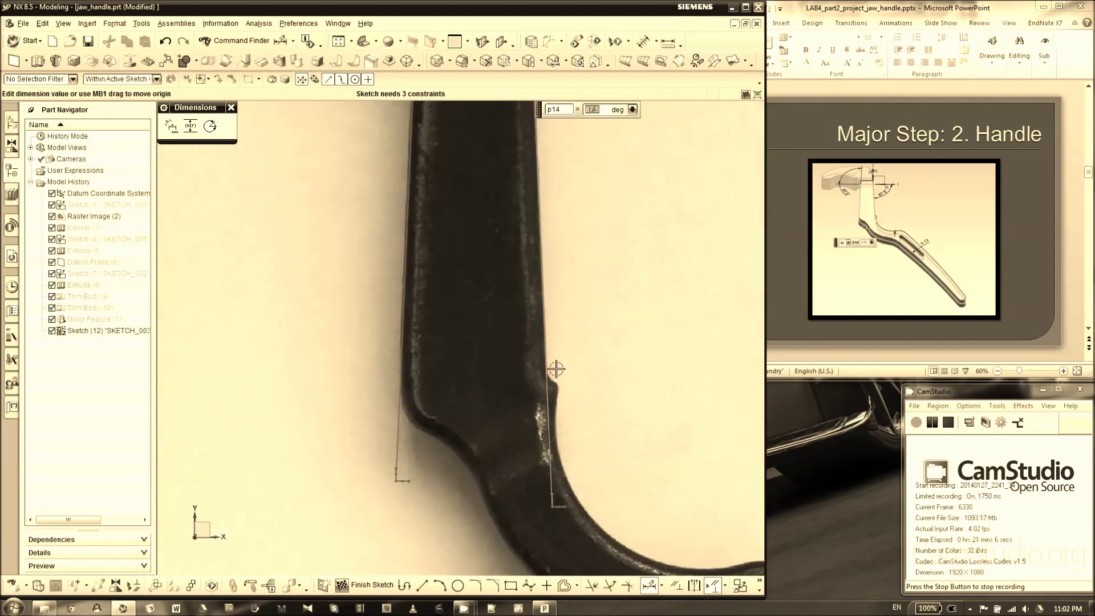
scroll(555, 370, up, 2)
scroll(498, 408, down, 2)
scroll(460, 332, down, 2)
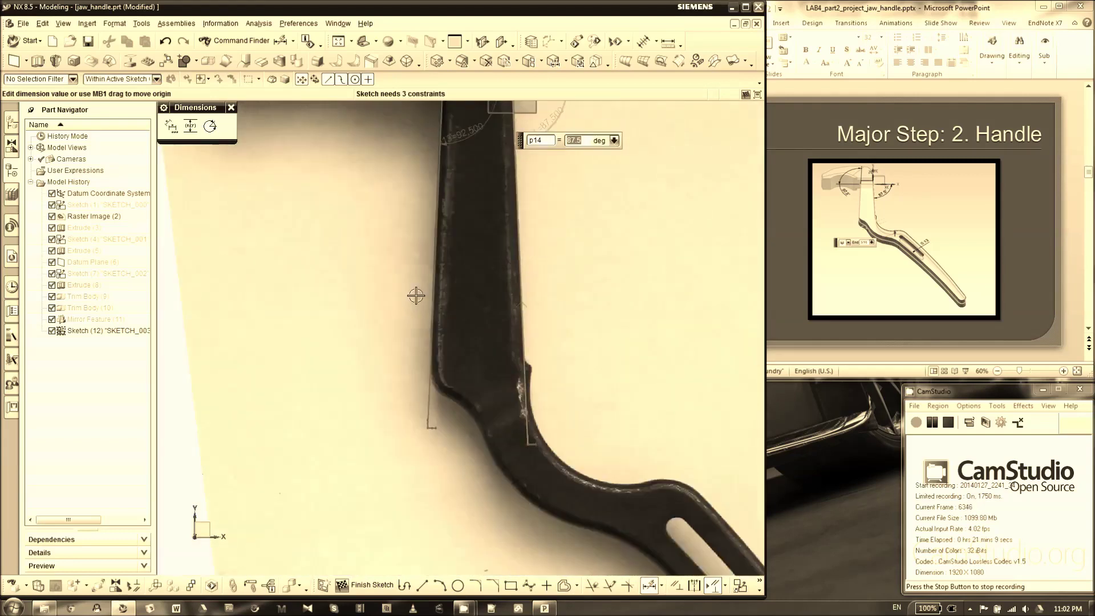
scroll(532, 360, down, 1)
click(231, 107)
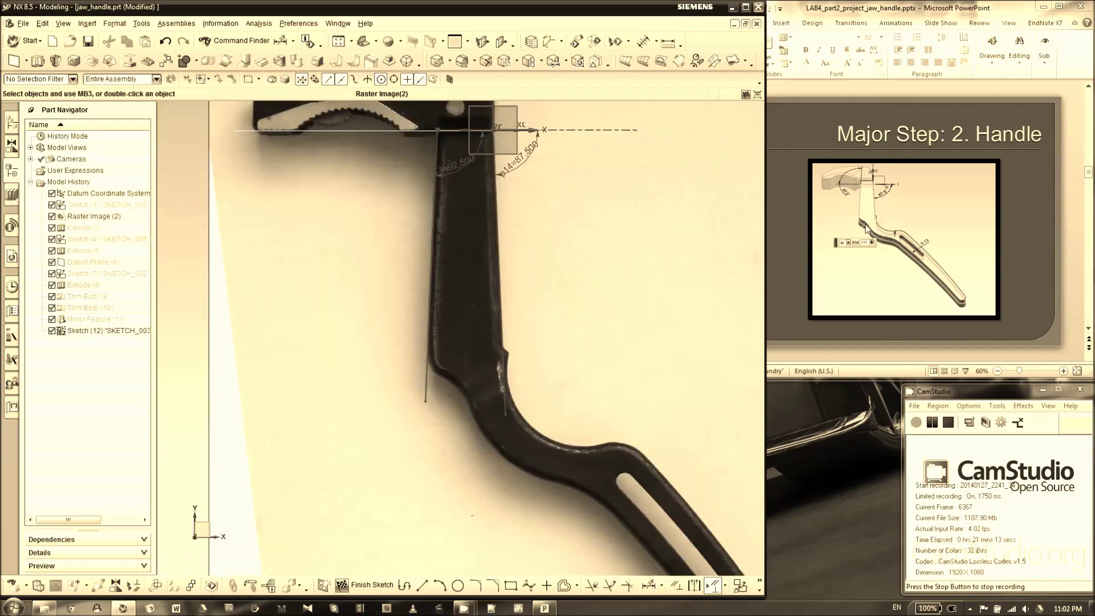
- Advance the PowerPoint presentation to slide 8 with the handle's trace, slot and extrude instructions, and switch back to NX
click(1034, 235)
scroll(939, 240, down, 1)
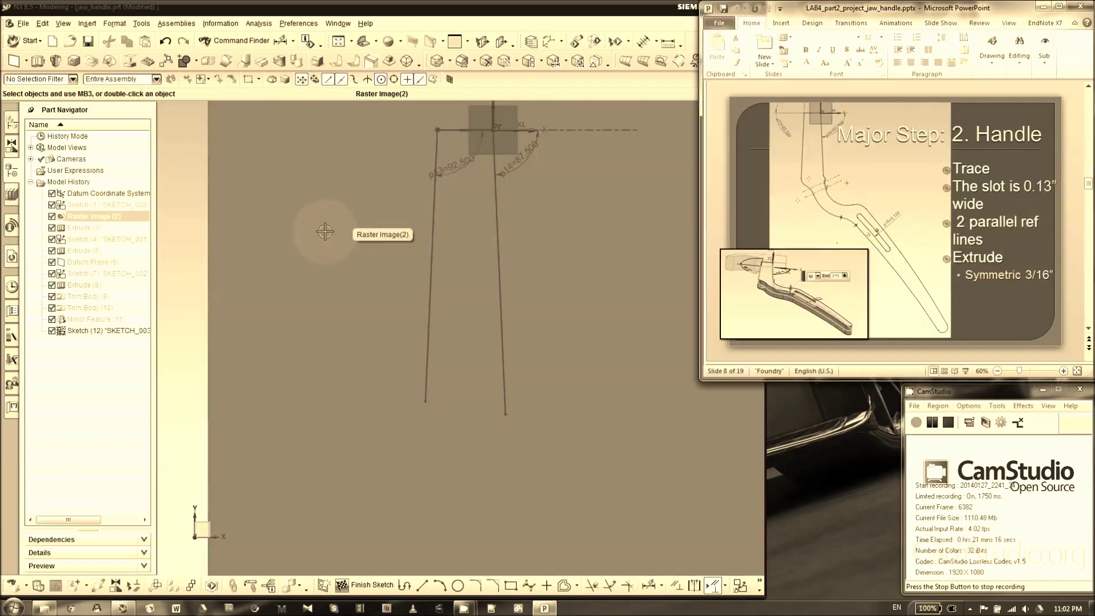
click(181, 306)
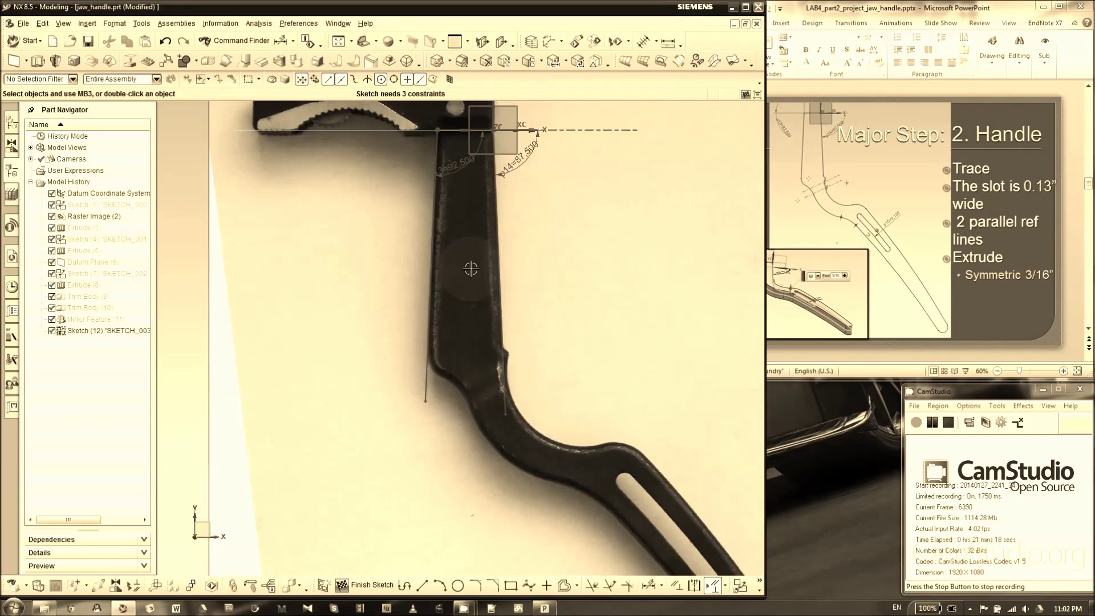
scroll(488, 195, down, 1)
scroll(534, 430, up, 2)
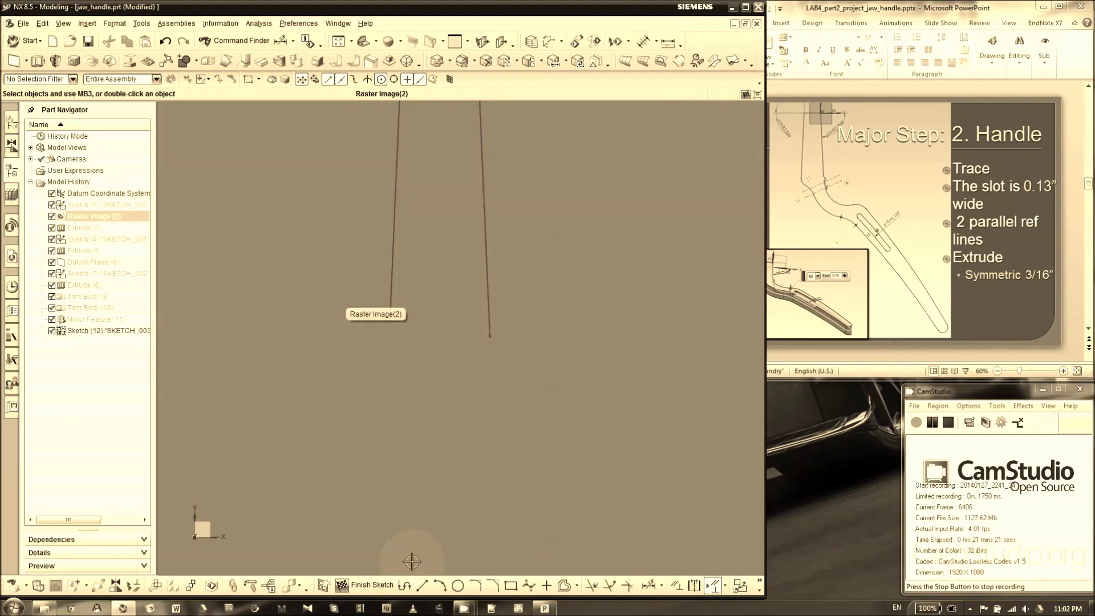
- Draw a three-point arc with a radius of about 0.6 along the concave bend, from the small bump's tip to the hump above the slot
click(440, 586)
scroll(399, 191, down, 1)
scroll(530, 255, up, 2)
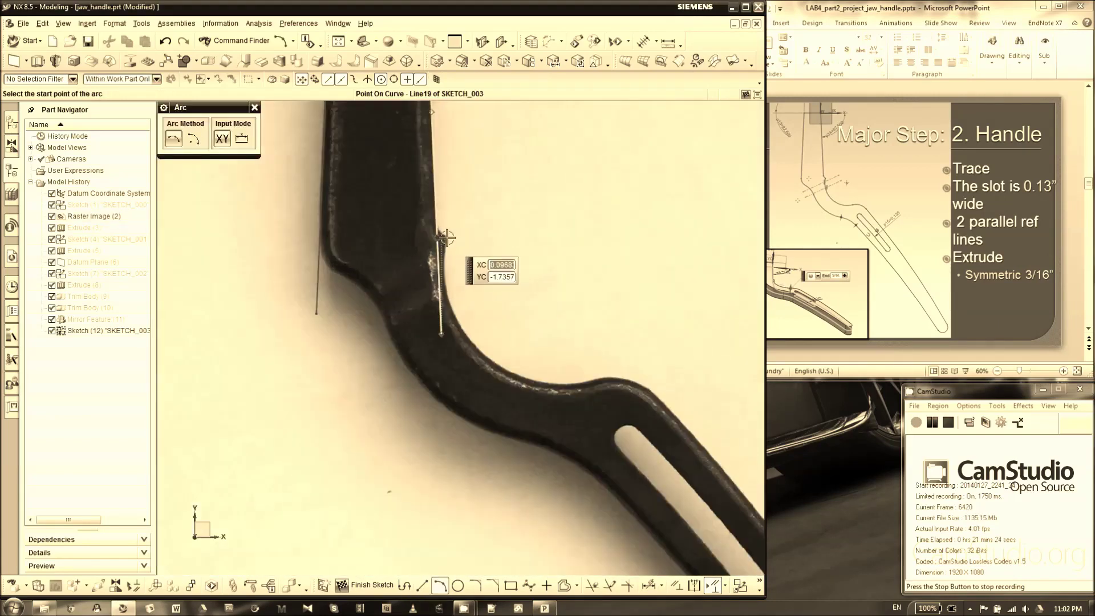
scroll(447, 237, up, 3)
click(449, 235)
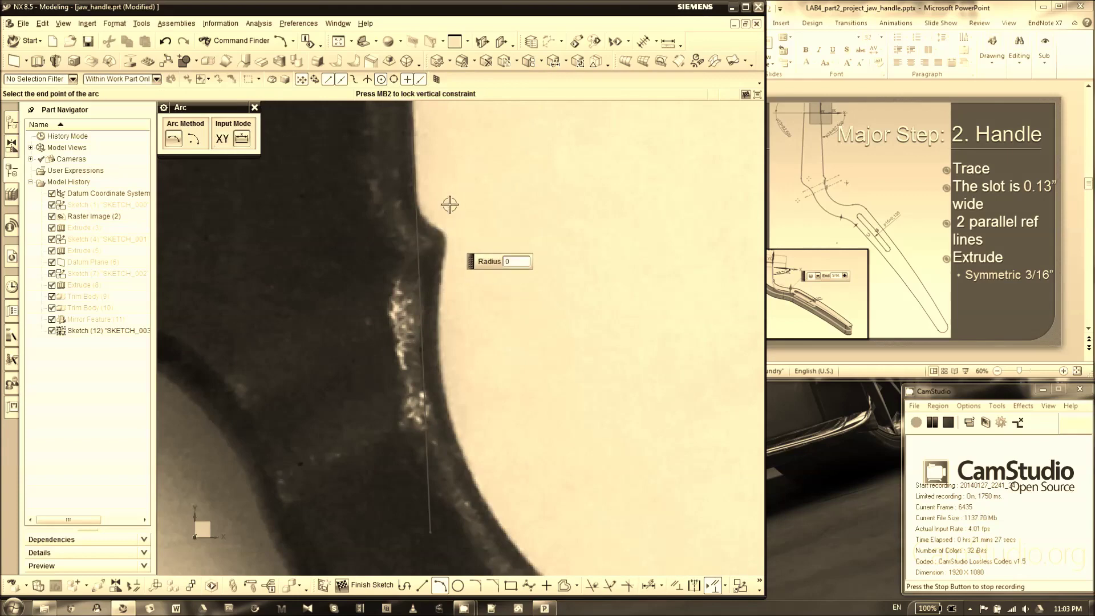
scroll(455, 171, down, 2)
scroll(547, 344, down, 3)
scroll(645, 390, up, 4)
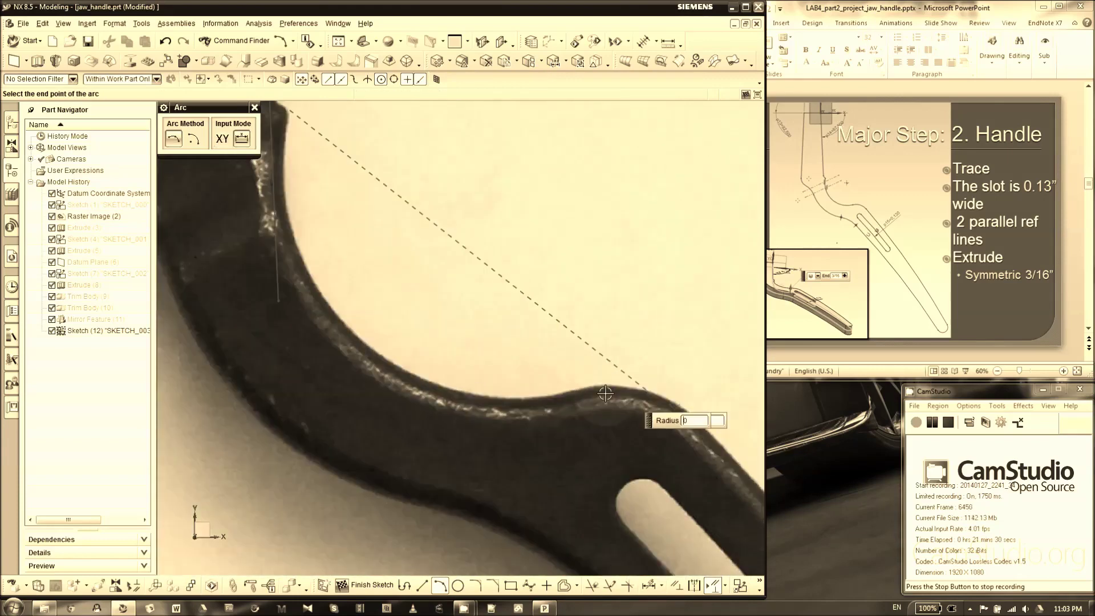
scroll(572, 386, down, 1)
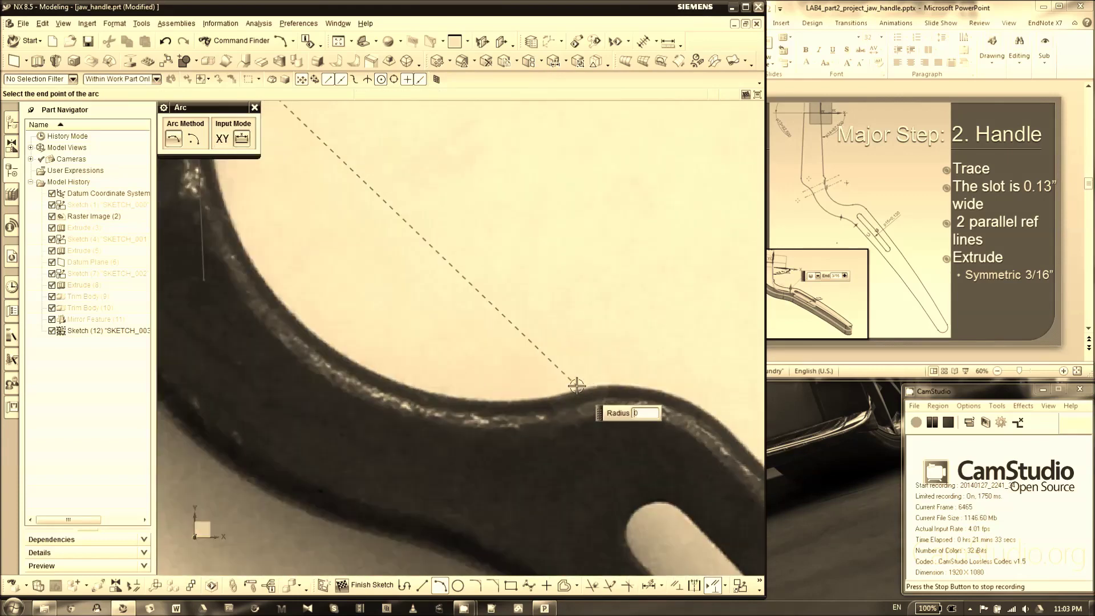
scroll(606, 379, up, 1)
scroll(533, 313, down, 1)
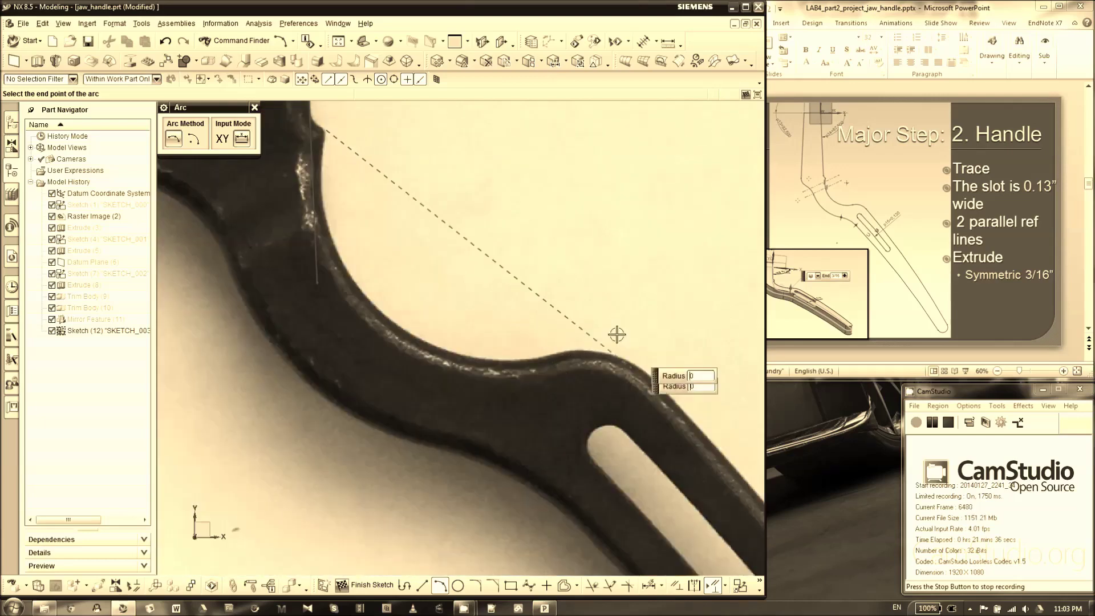
scroll(575, 345, up, 1)
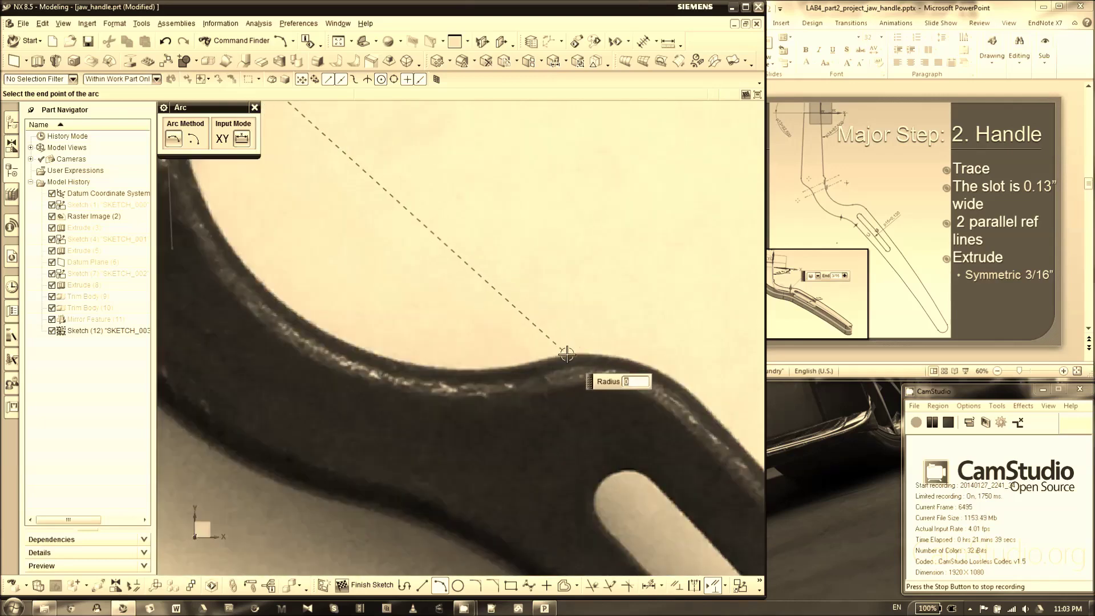
click(568, 353)
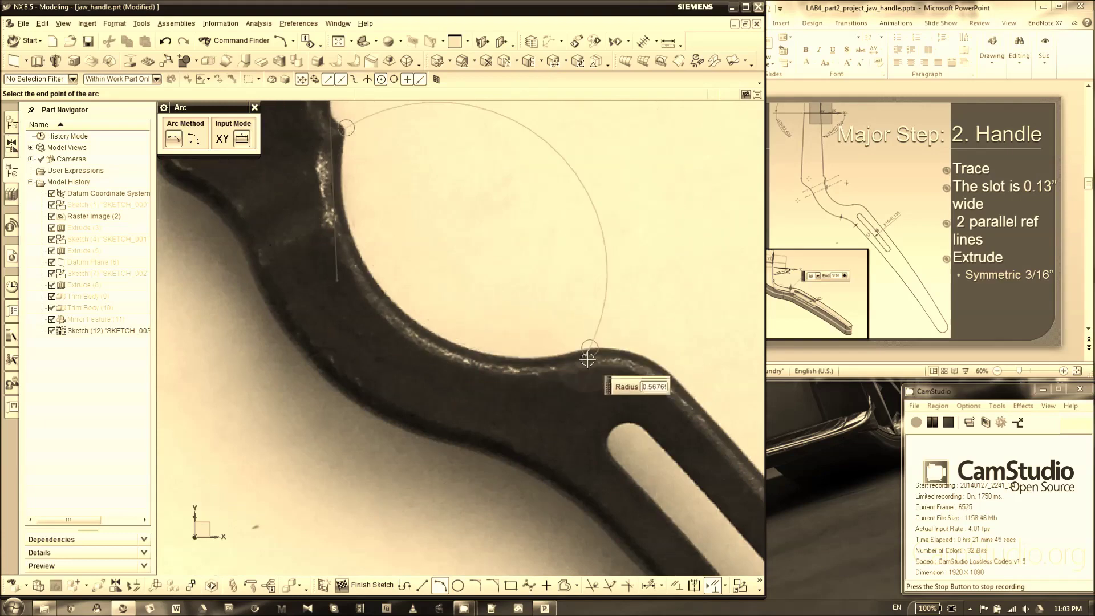
scroll(425, 322, up, 1)
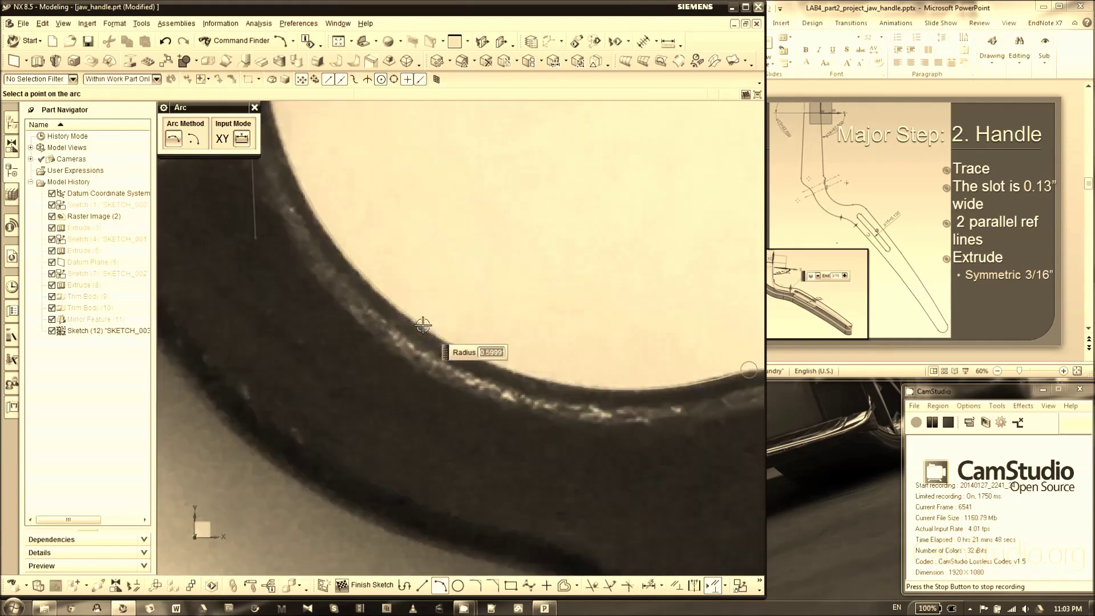
click(419, 324)
scroll(399, 322, down, 3)
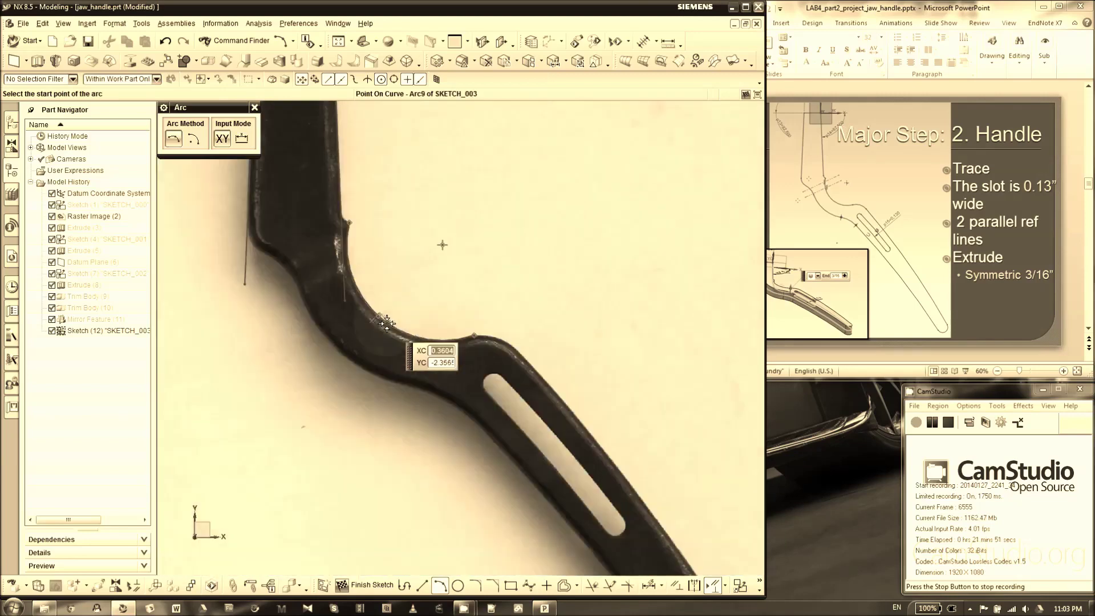
- Draw a small arc from the bump's tip up to the right edge line and adjust it to follow the photo's edge
scroll(356, 249, up, 5)
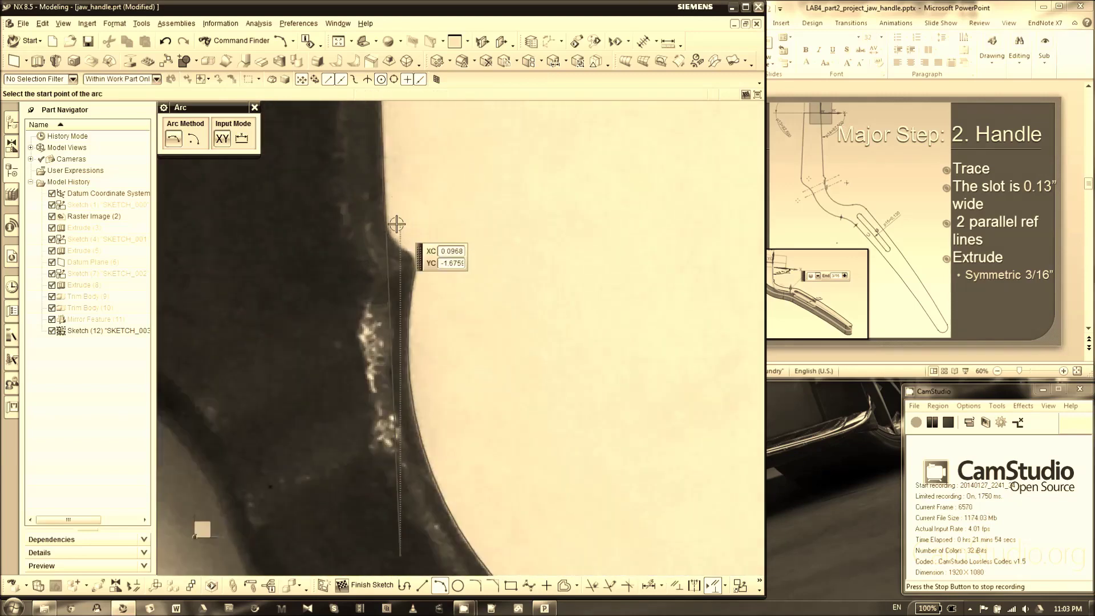
scroll(440, 282, up, 2)
click(442, 287)
scroll(501, 289, down, 2)
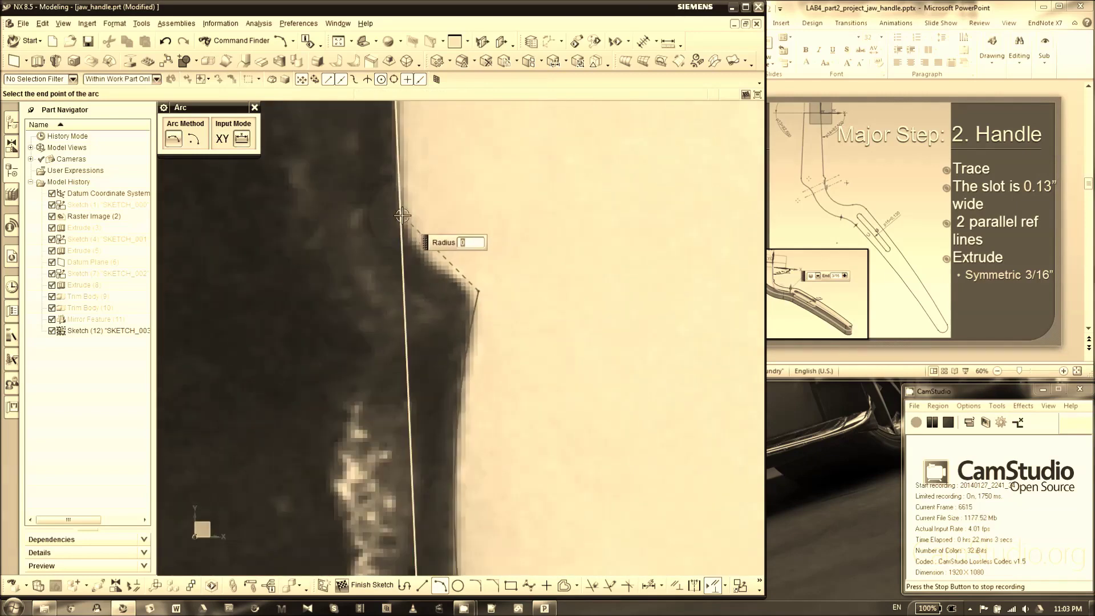
click(411, 246)
key(Escape)
scroll(450, 230, up, 2)
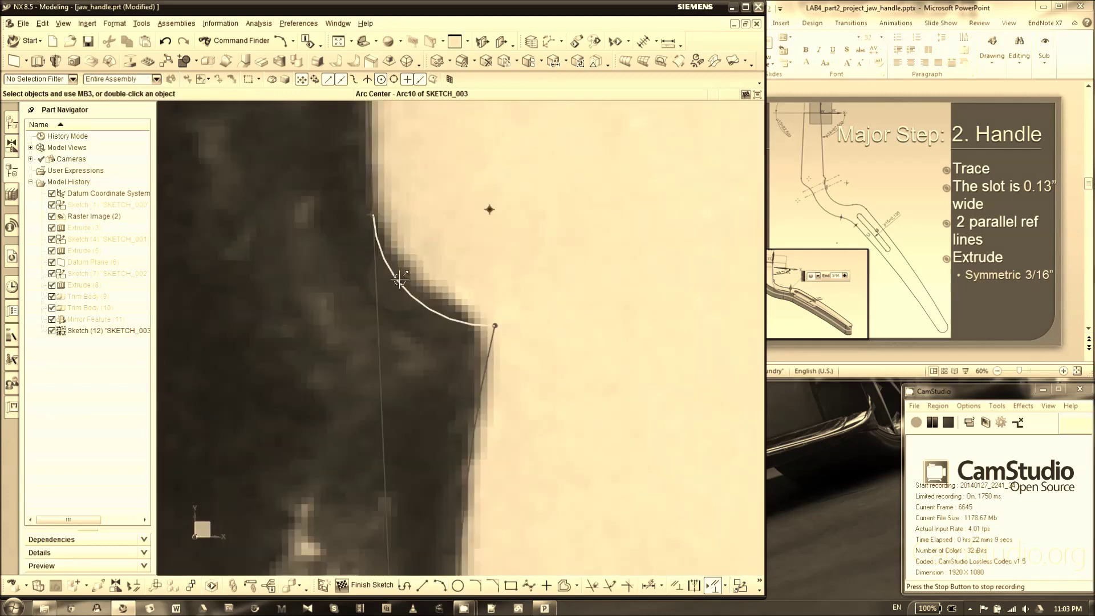
drag(396, 259, 397, 259)
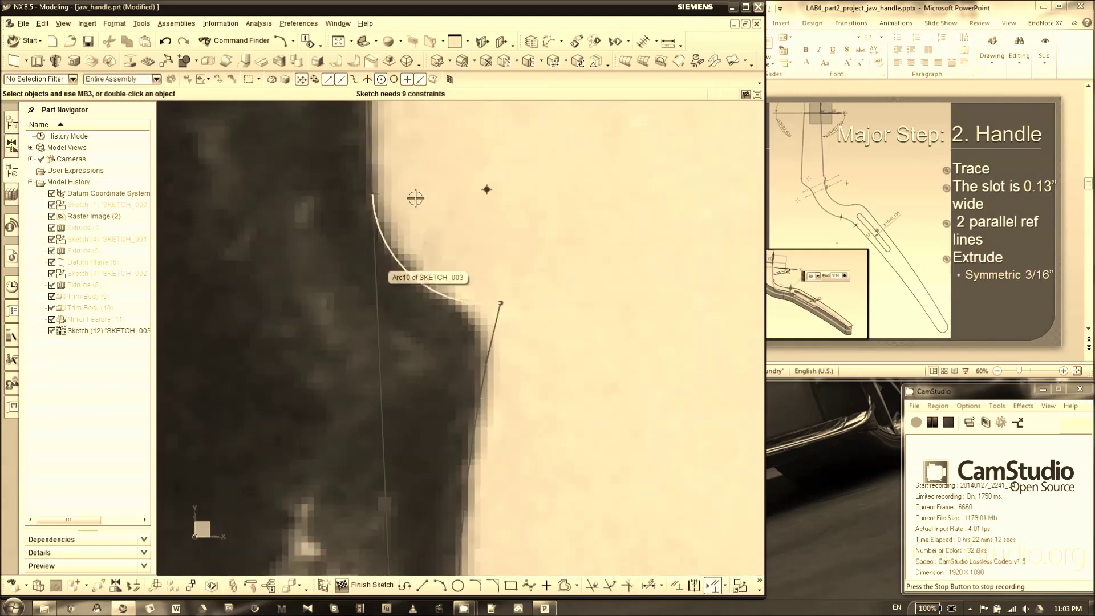
scroll(413, 198, down, 2)
- Fillet the bump's corner between the small arc and the large bend arc to match the photo
key(f)
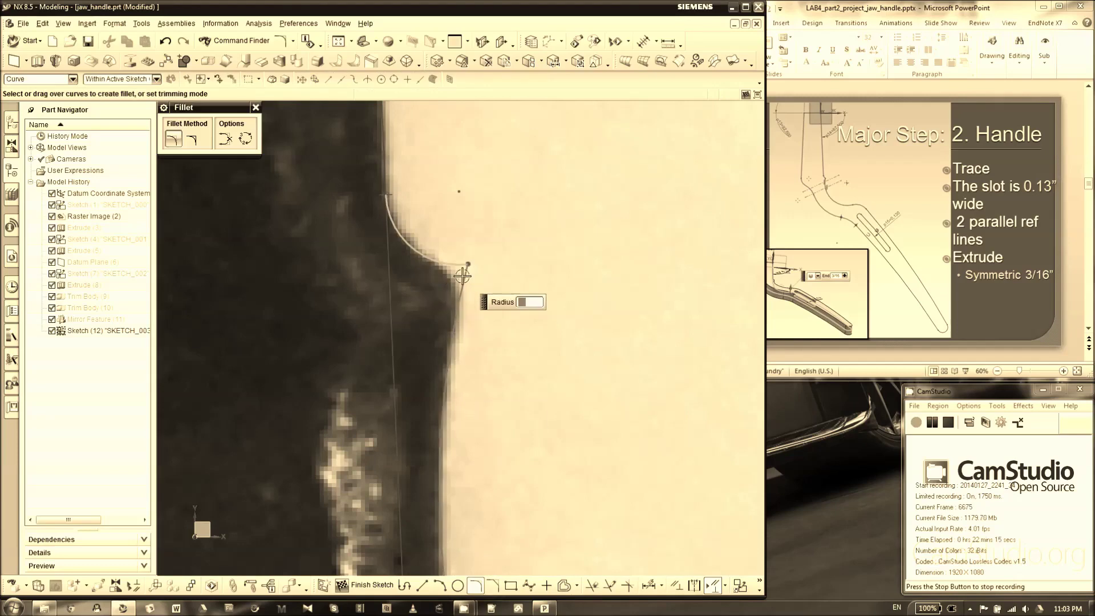
scroll(459, 276, up, 2)
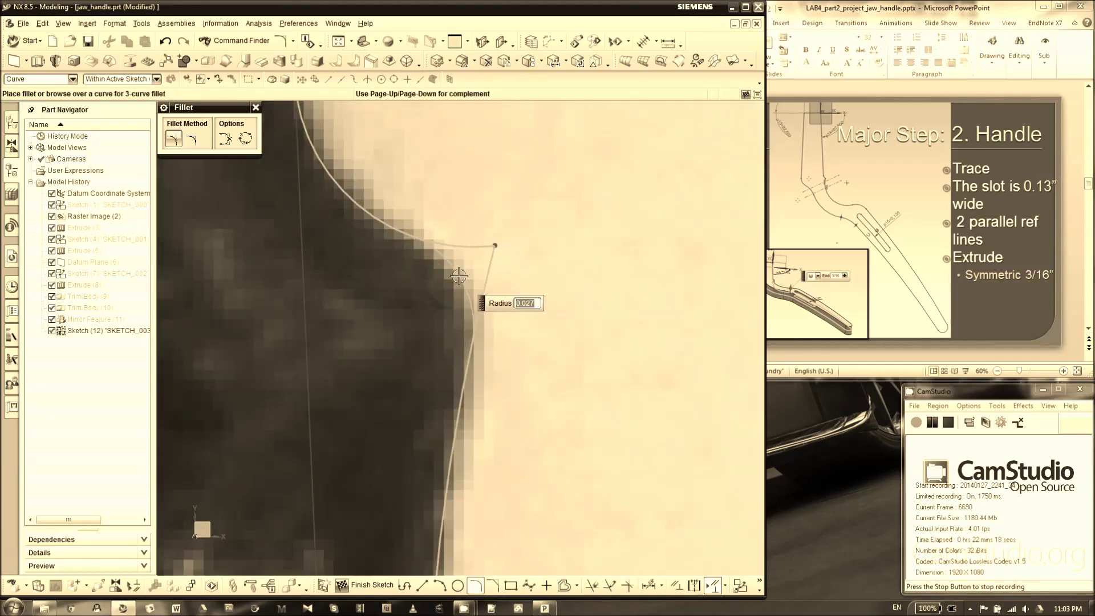
click(459, 276)
scroll(477, 256, down, 4)
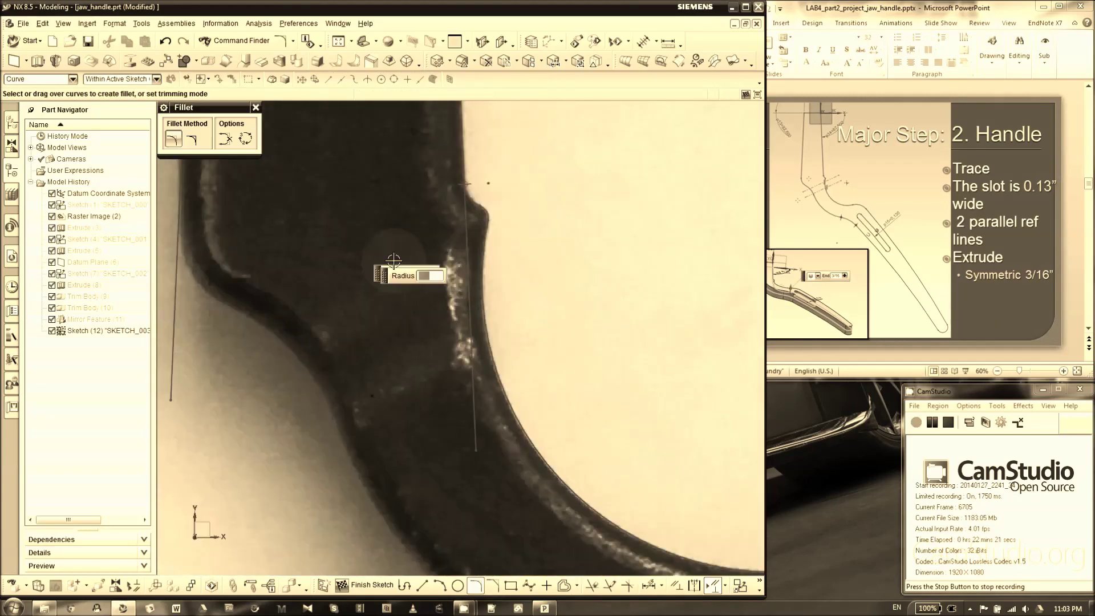
- Trim the excess of the right edge line below the small arc with Quick Trim
click(592, 586)
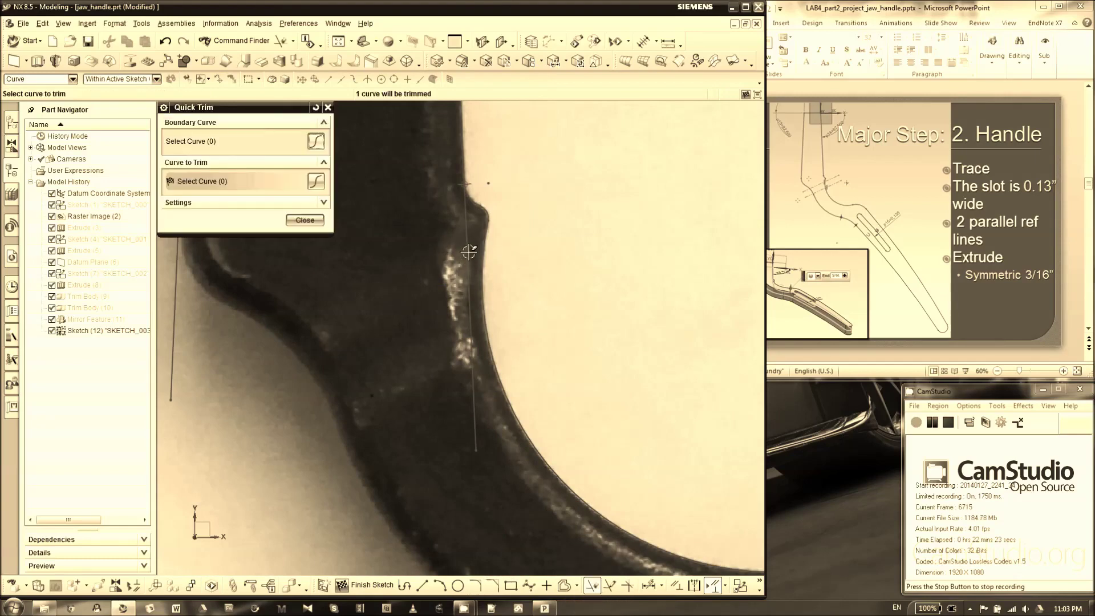
click(306, 220)
scroll(501, 222, down, 3)
scroll(513, 257, down, 4)
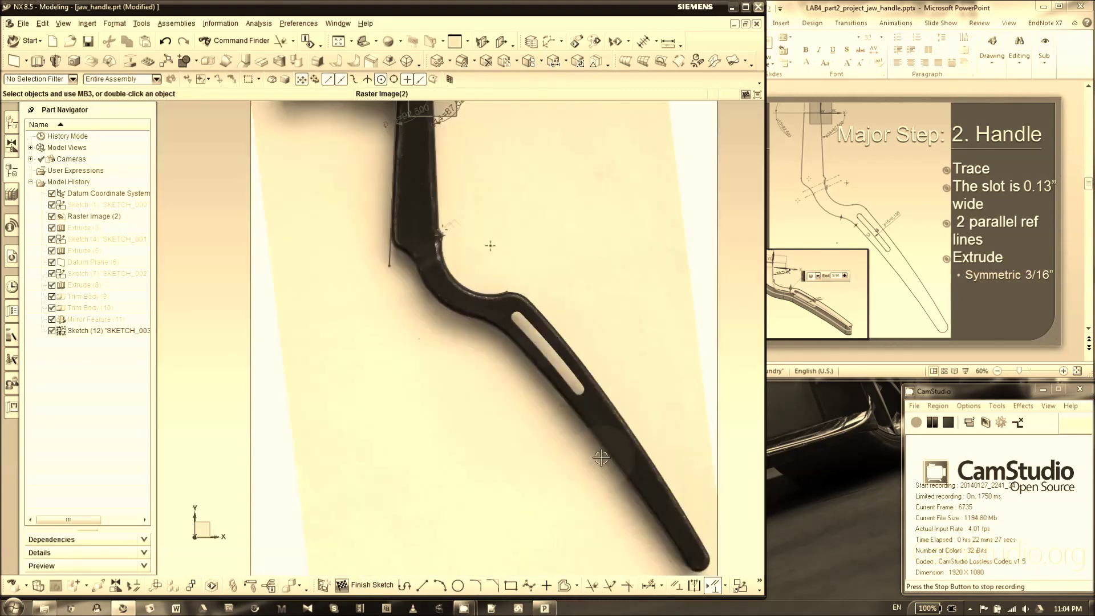
- Draw a long, shallow arc along the handle's outer edge, from beside the rounded lower end to beyond the hump above the slot
scroll(571, 342, up, 2)
scroll(694, 425, down, 2)
scroll(614, 405, up, 3)
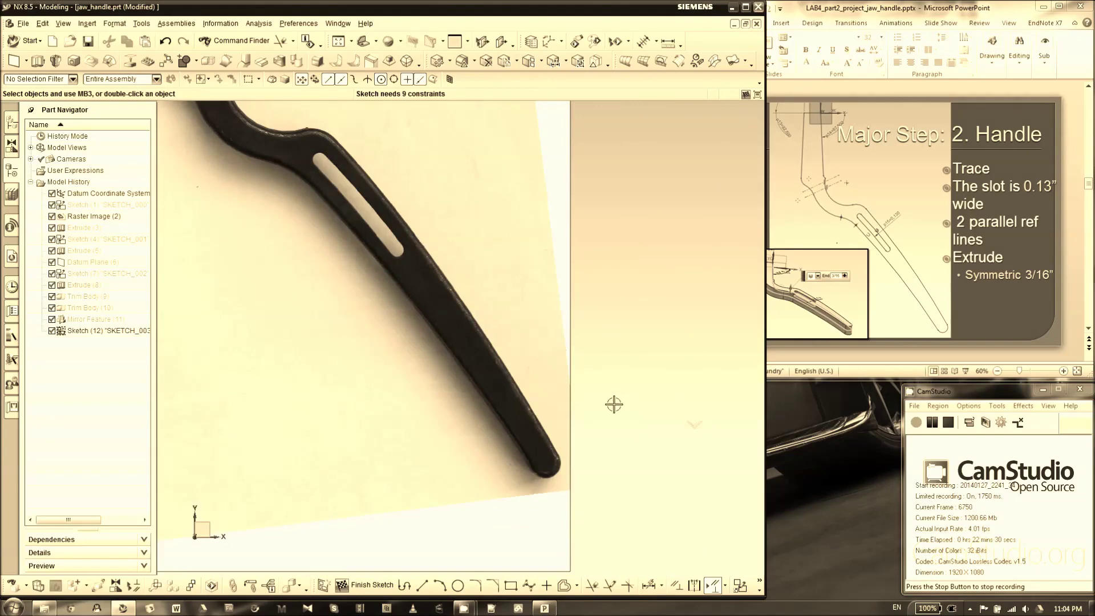
key(a)
scroll(552, 508, up, 4)
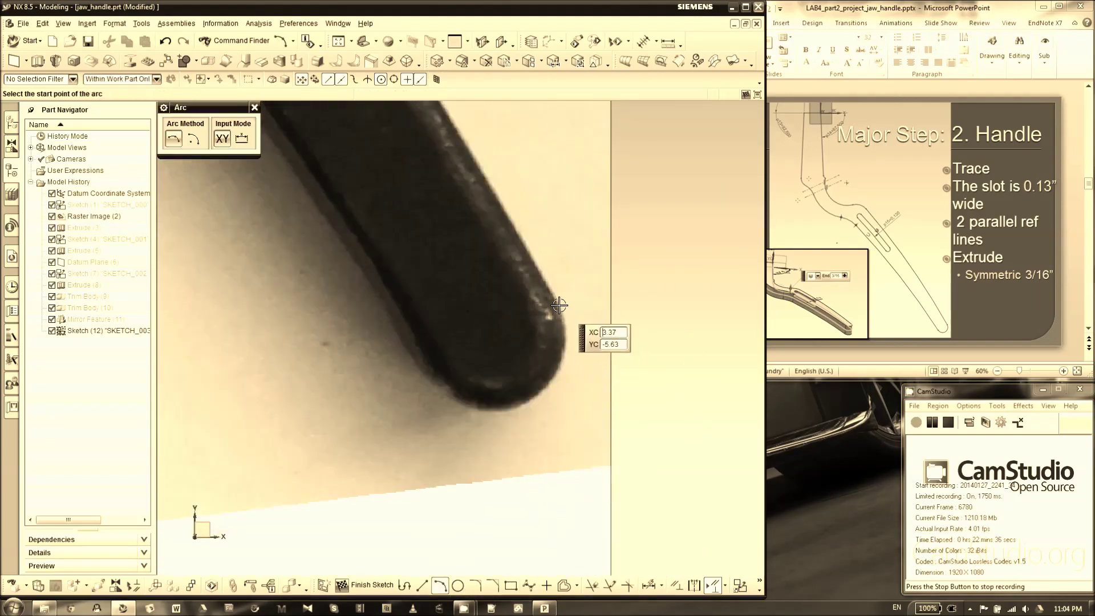
click(560, 306)
scroll(627, 405, down, 4)
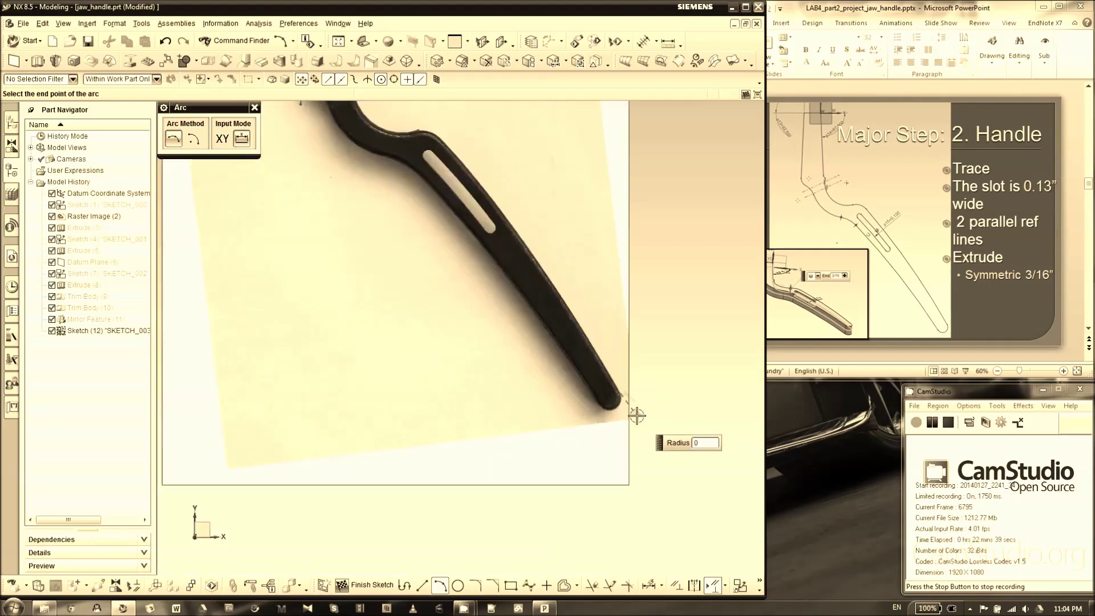
scroll(454, 166, up, 4)
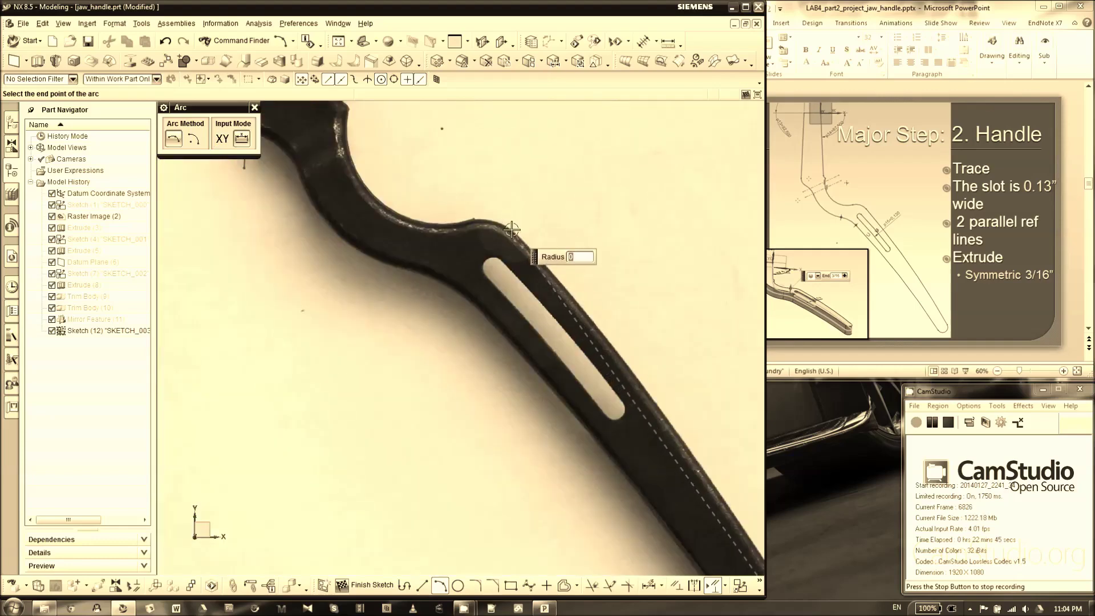
click(428, 148)
scroll(427, 148, down, 2)
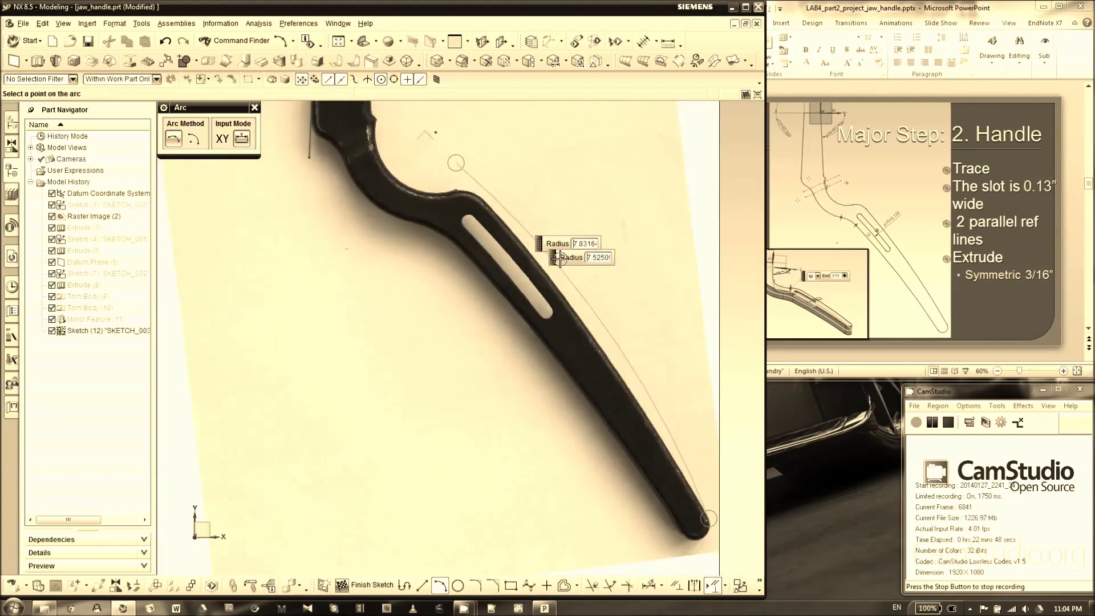
scroll(607, 362, up, 7)
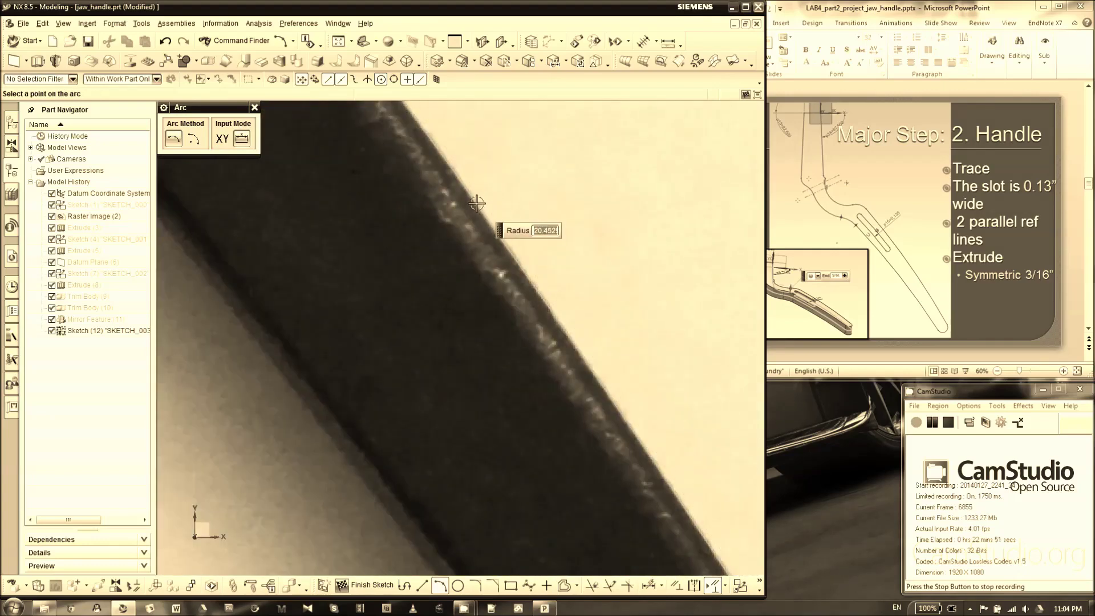
click(477, 203)
scroll(628, 400, down, 8)
scroll(451, 184, up, 5)
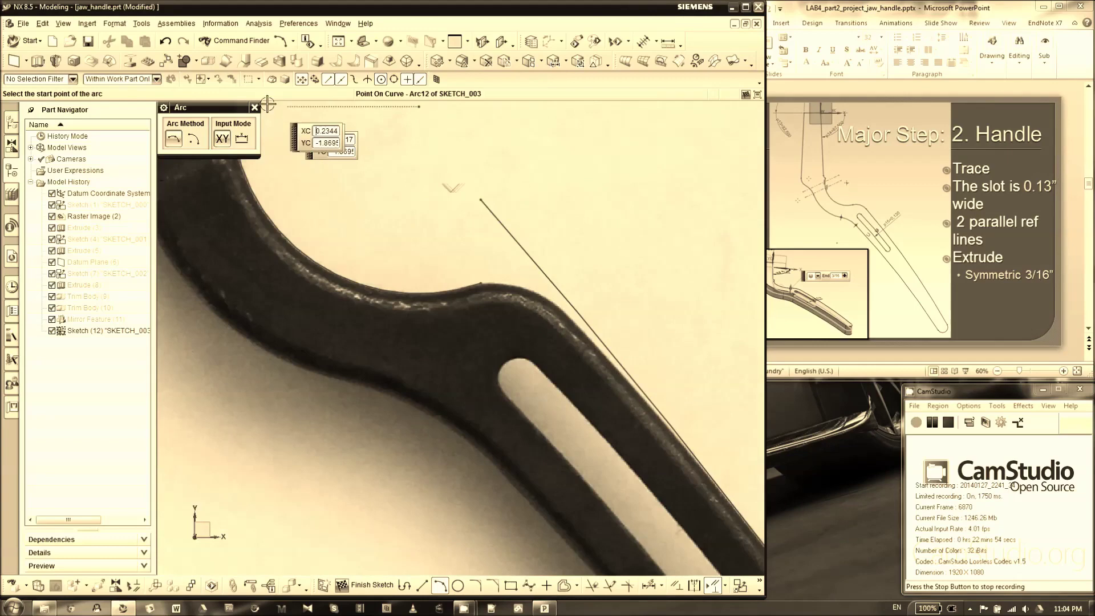
- Leave the Arc command and examine how the long arc fits the handle's right-hand edge in the image
click(254, 107)
scroll(435, 217, down, 4)
scroll(460, 220, up, 4)
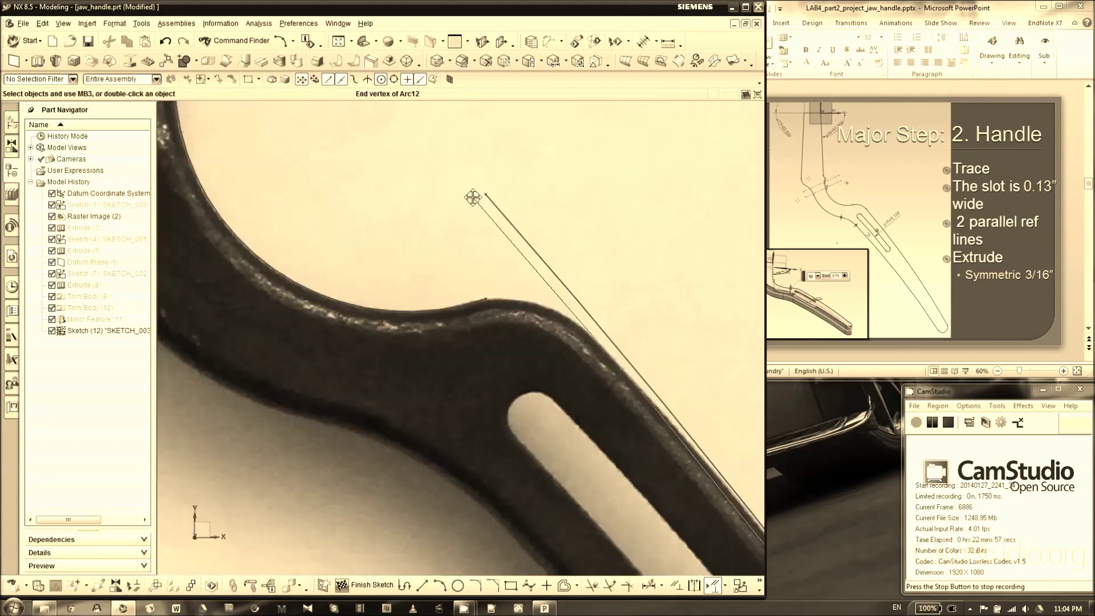
click(517, 321)
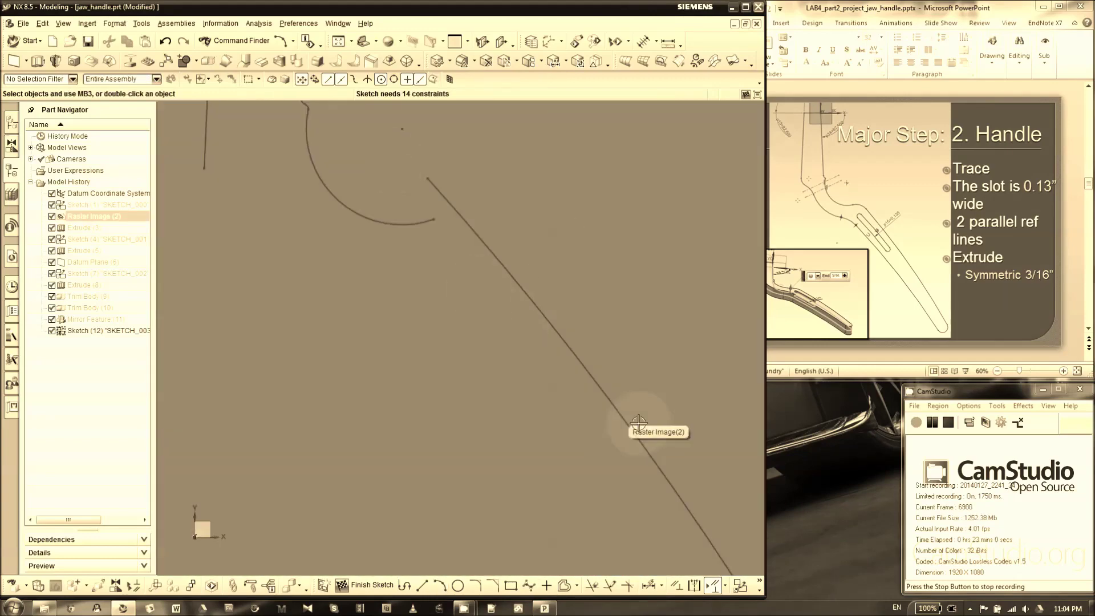
key(Escape)
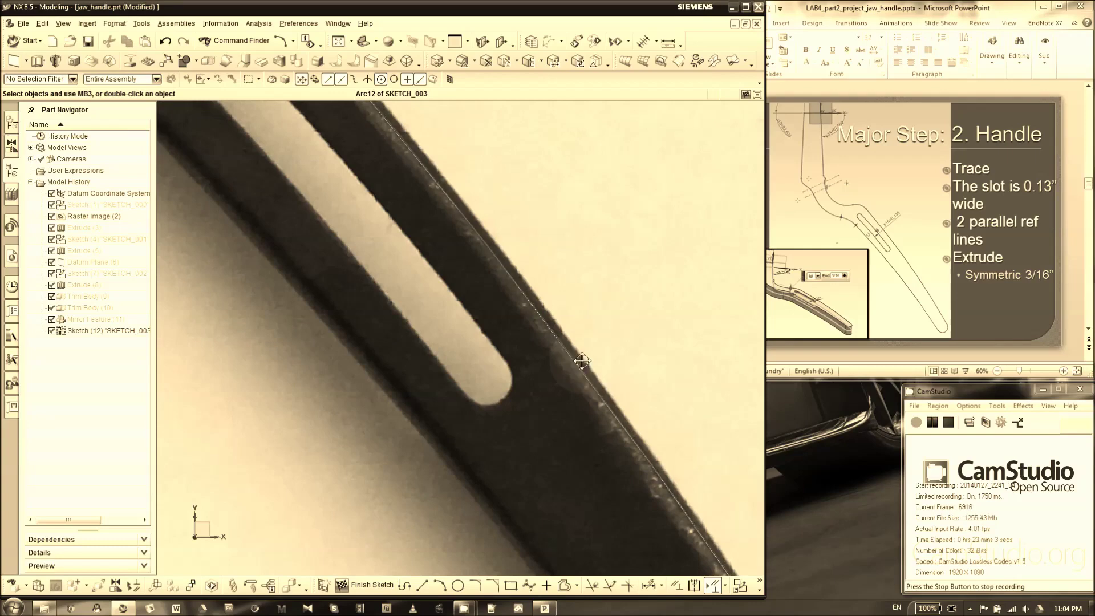
scroll(633, 322, down, 4)
scroll(528, 299, up, 4)
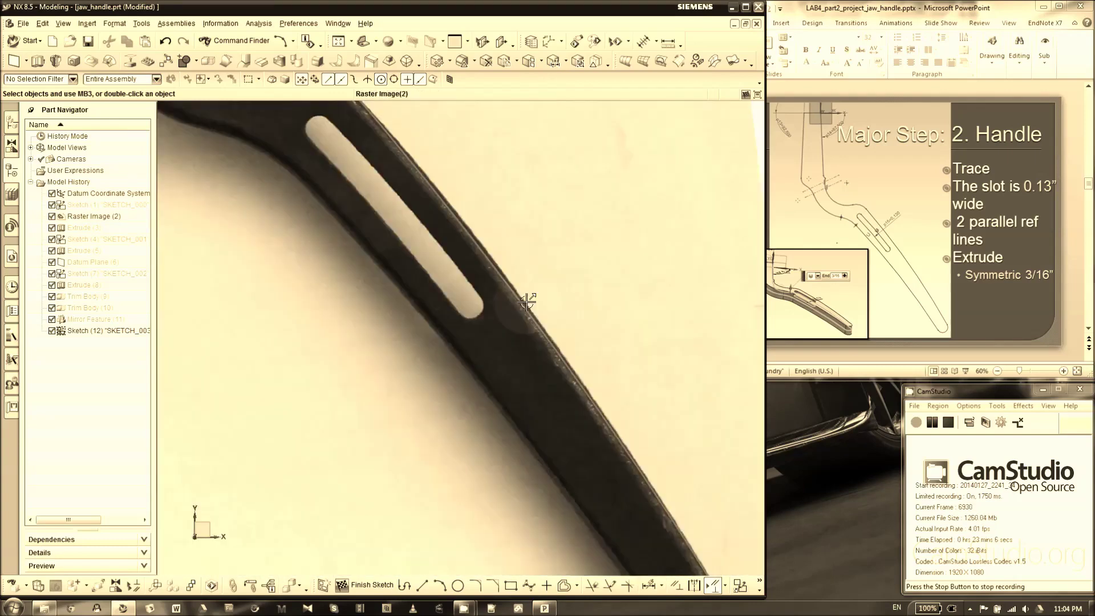
- Edit the long arc's middle point to about XC 2.23, YC -3.84 so the arc follows the handle's right-hand edge
right_click(528, 303)
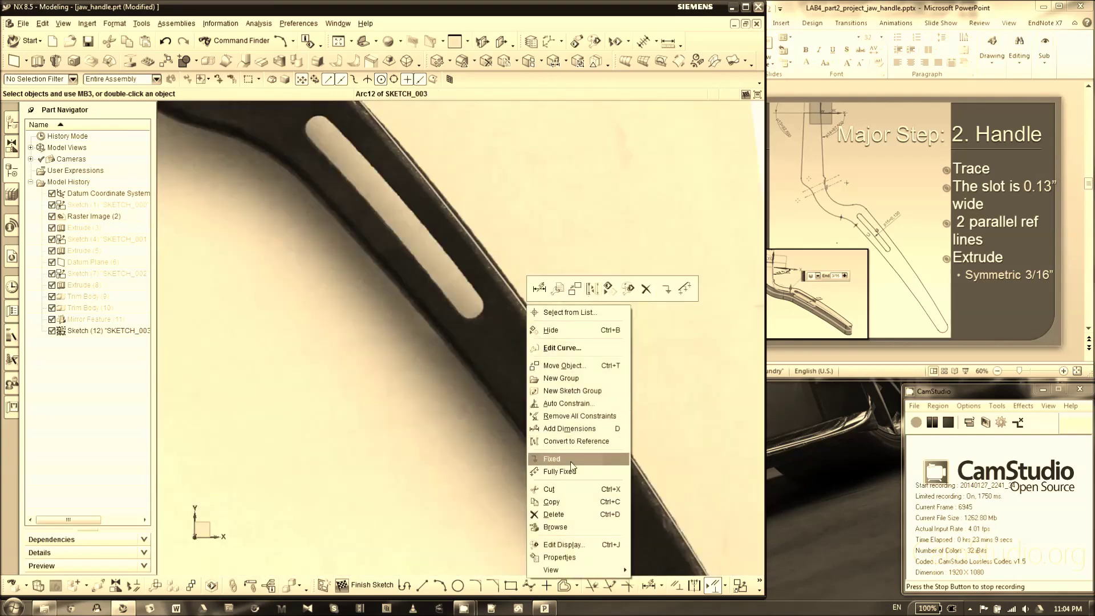
click(558, 291)
scroll(556, 365, up, 2)
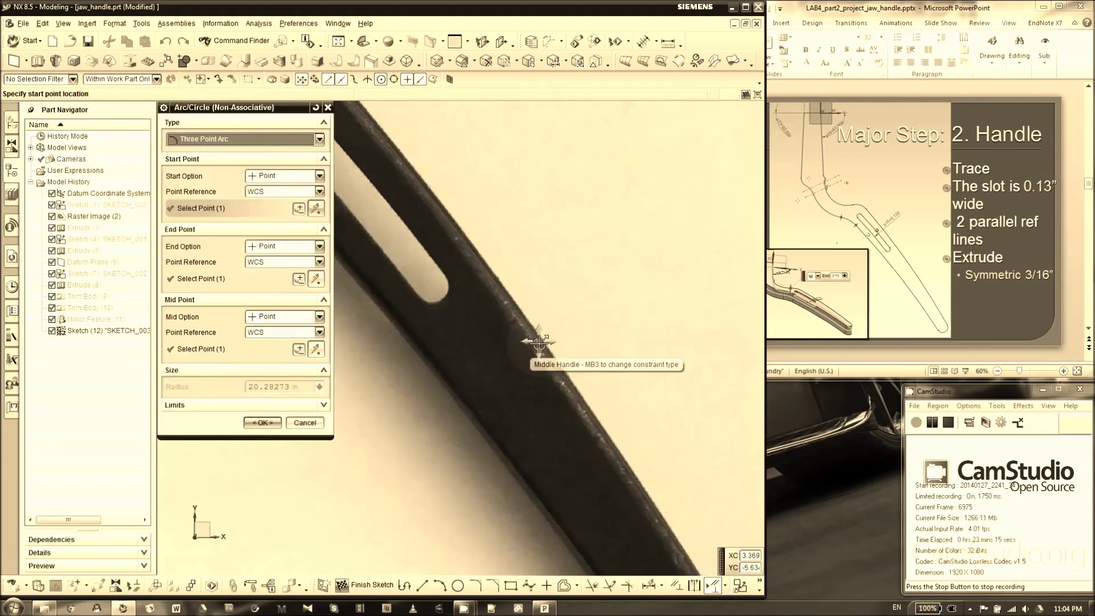
click(539, 342)
scroll(543, 337, up, 2)
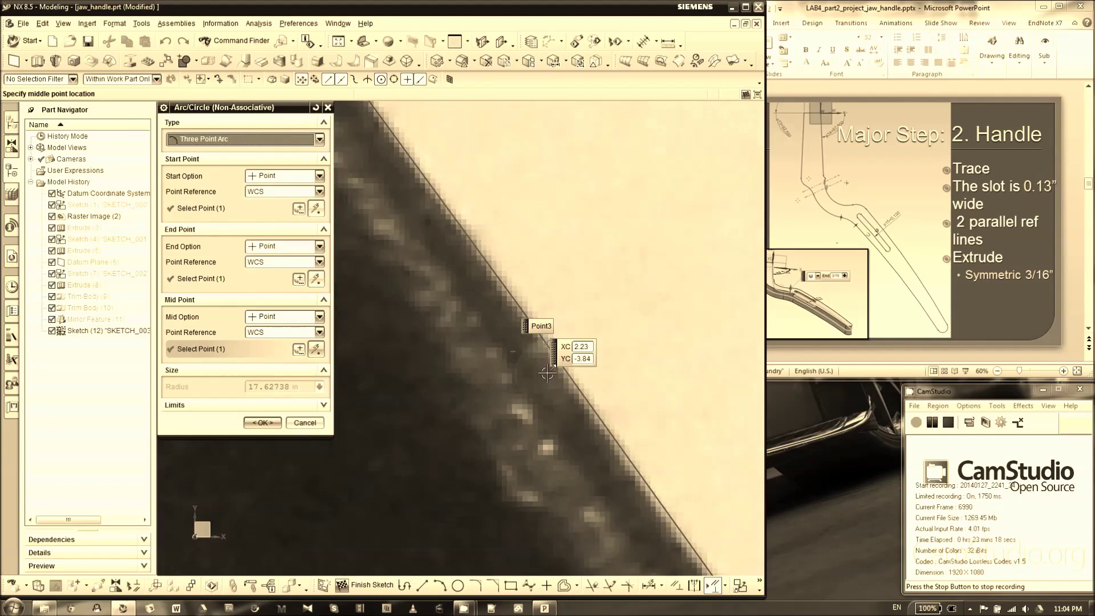
scroll(556, 299, down, 5)
scroll(656, 491, up, 3)
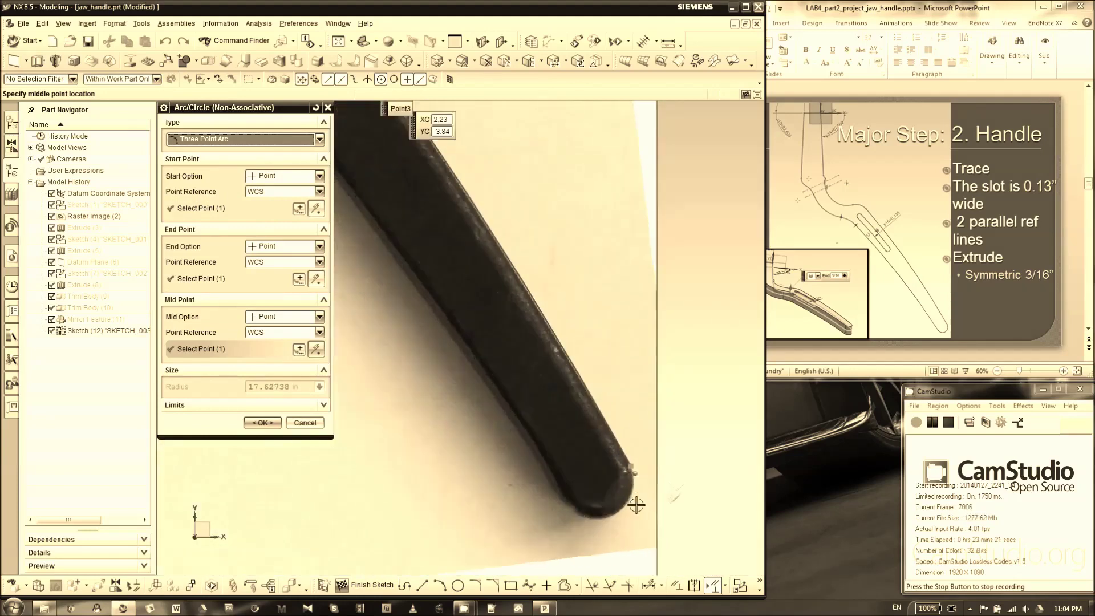
scroll(594, 325, down, 3)
scroll(448, 163, up, 2)
scroll(445, 161, up, 3)
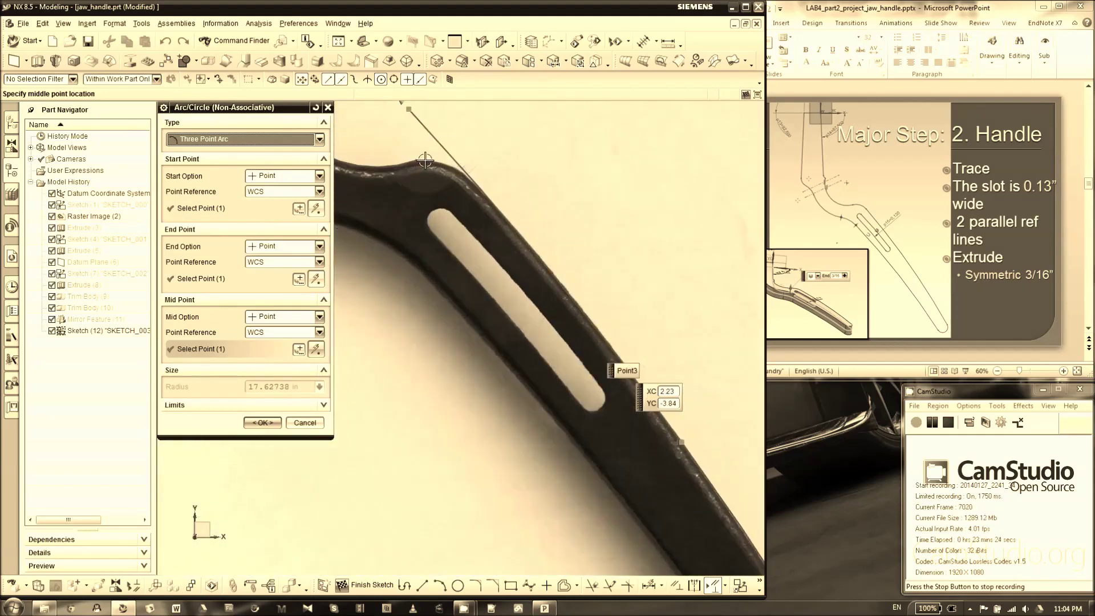
click(264, 423)
- Fillet the concave bend arc and the long right-edge arc with a radius of about 0.35 over the hump above the slot
scroll(467, 342, down, 3)
click(475, 585)
scroll(467, 267, up, 3)
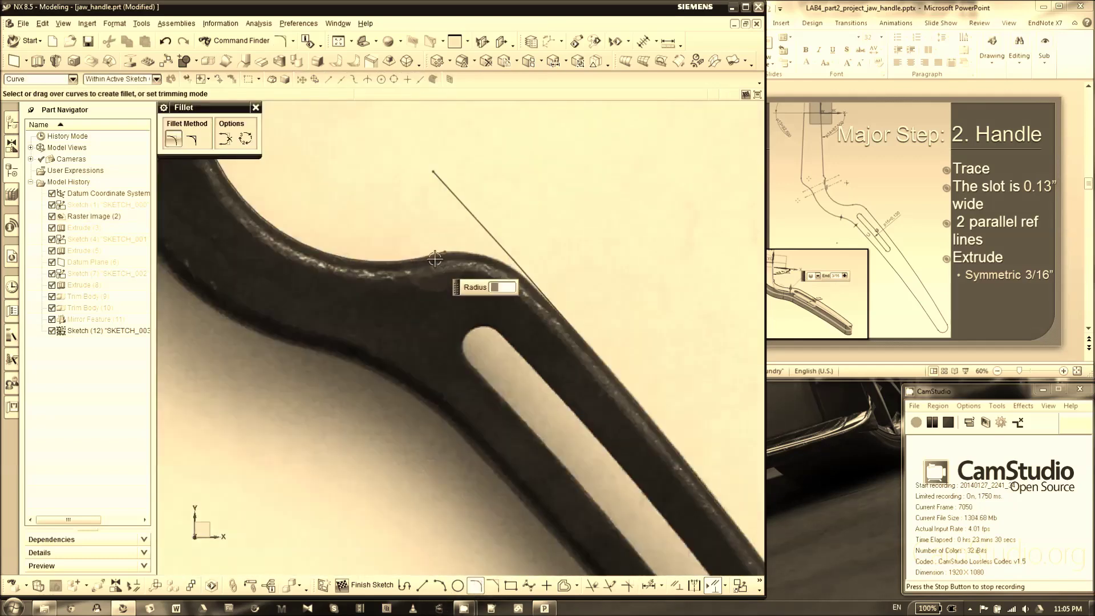
scroll(468, 267, up, 4)
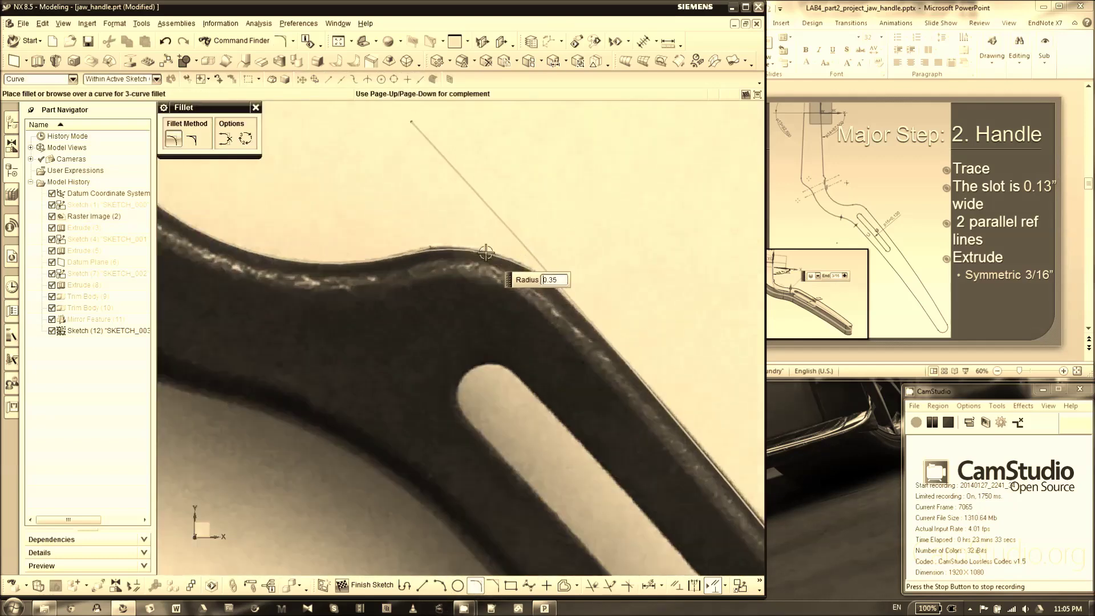
click(488, 248)
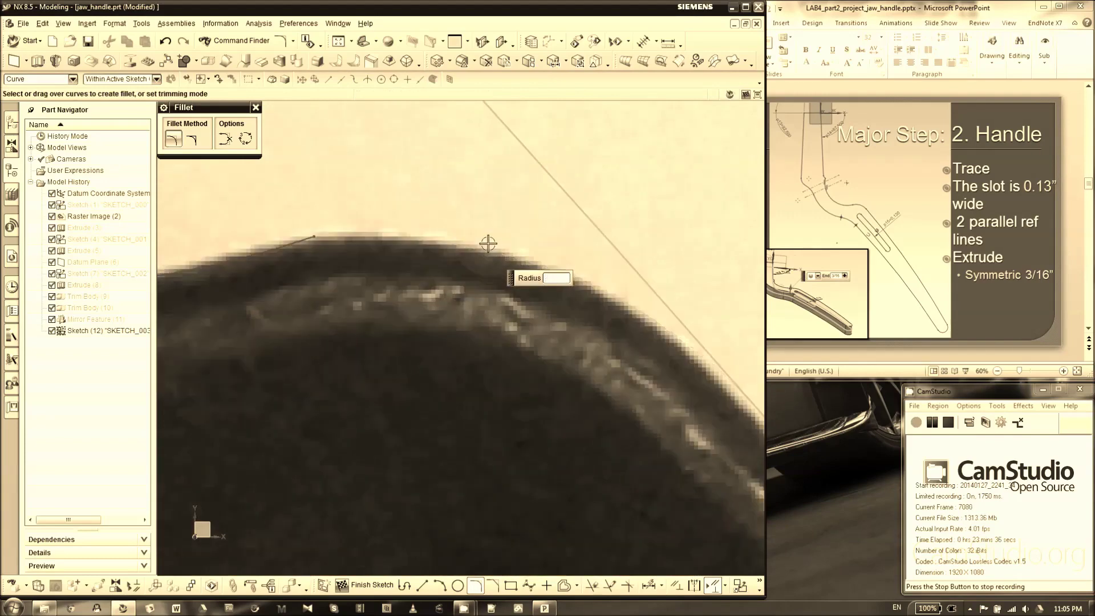
scroll(485, 240, down, 2)
click(256, 107)
- Trace the handle's lower-left edge with a three-point arc running from the tip to the bend beyond the slot's upper end
scroll(394, 144, down, 7)
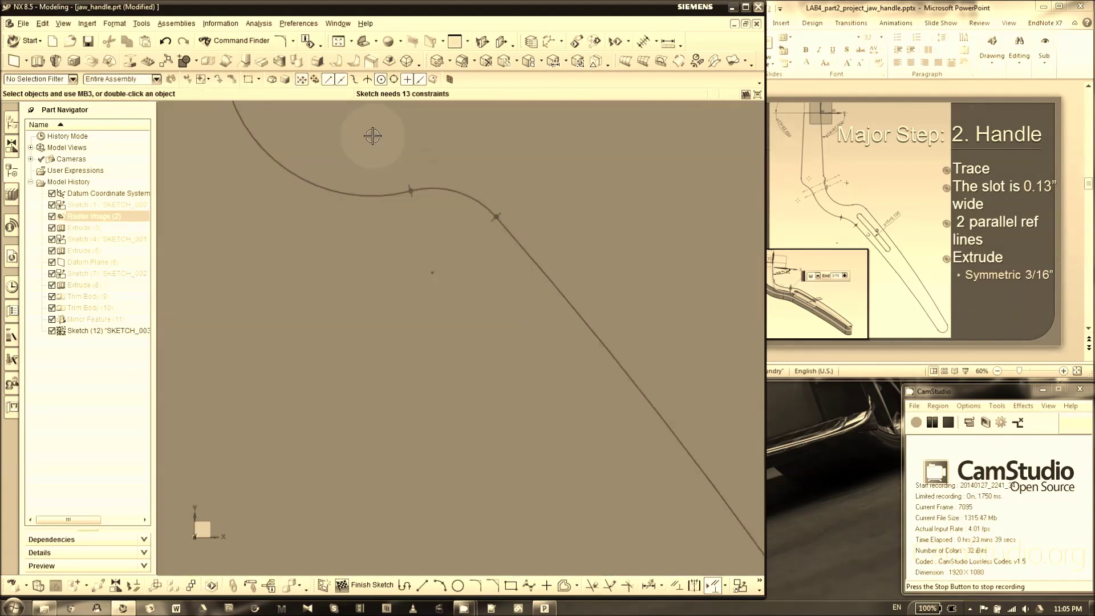
scroll(665, 529, down, 3)
scroll(614, 421, up, 5)
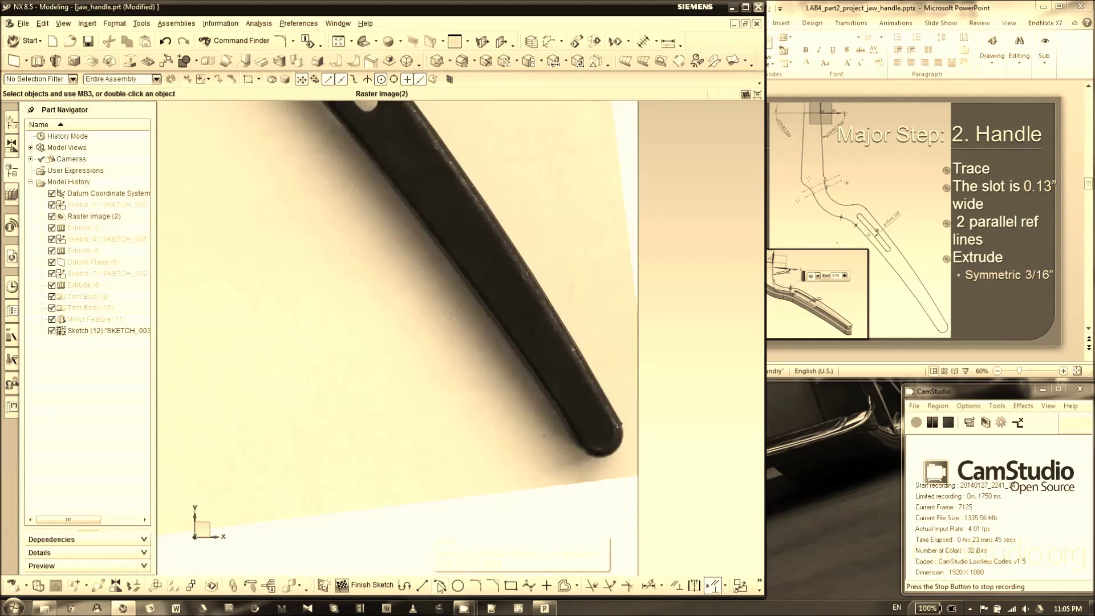
click(440, 586)
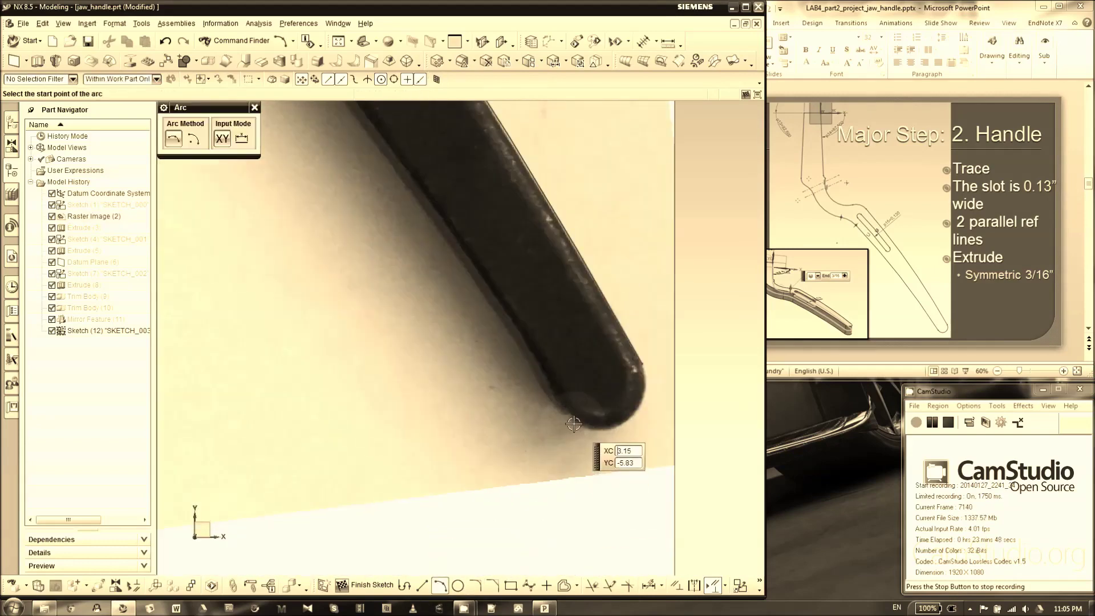
scroll(614, 489, down, 3)
scroll(347, 134, up, 4)
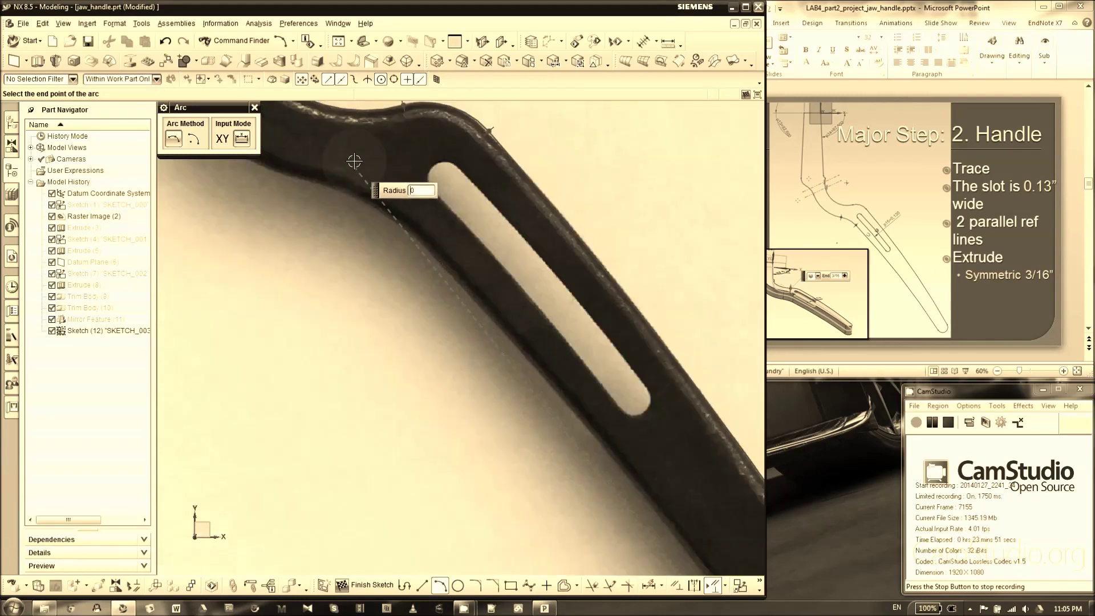
scroll(371, 188, down, 3)
scroll(515, 361, up, 5)
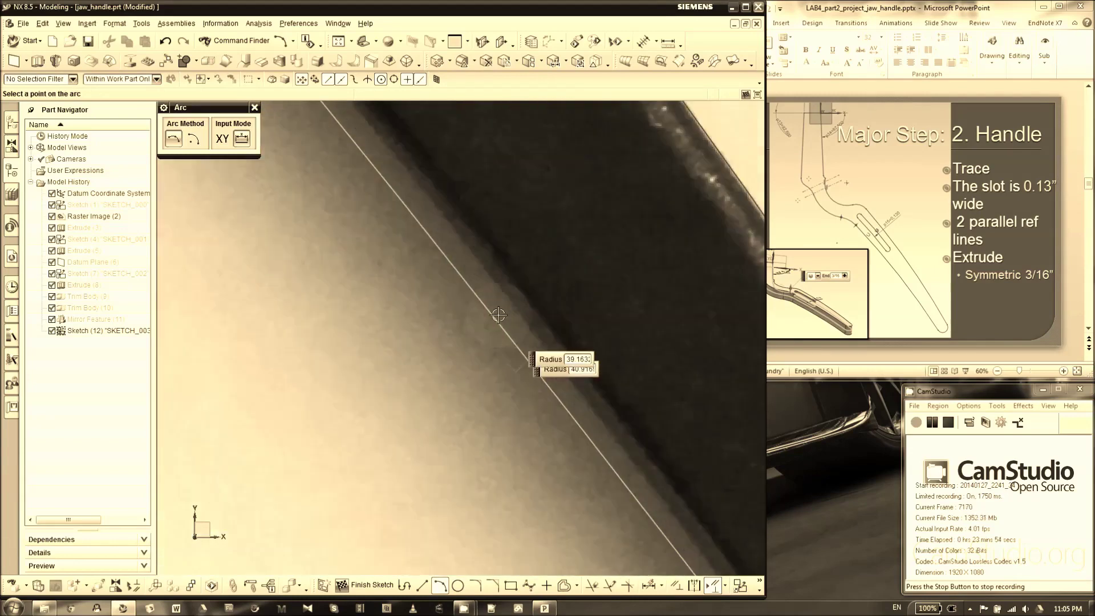
scroll(501, 270, down, 5)
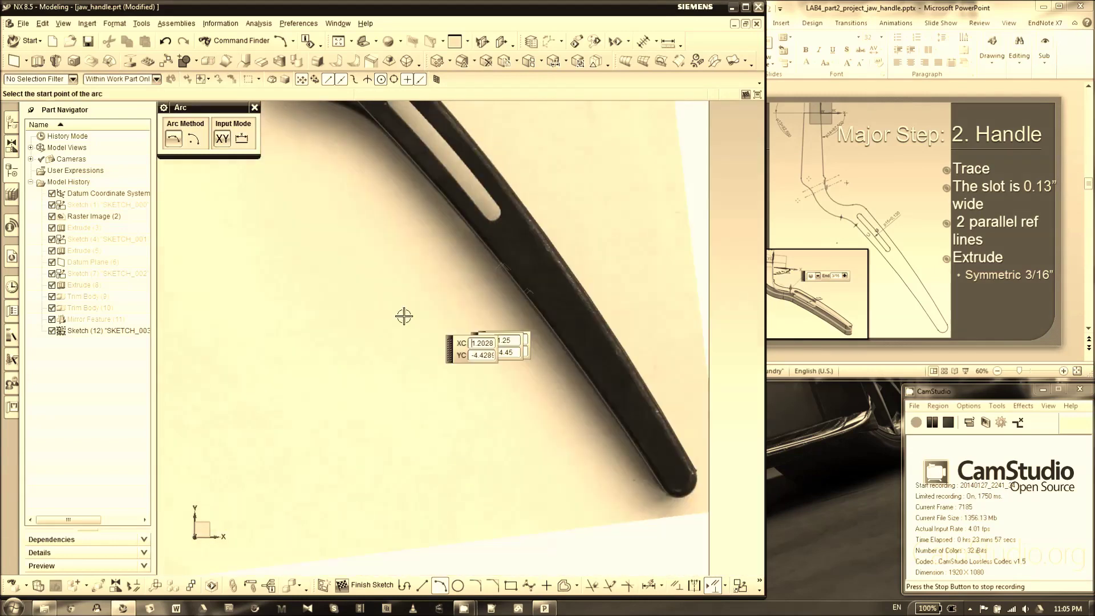
click(254, 107)
- Examine how the lower-left edge arc fits the handle image at the tip and near the bend
scroll(716, 528, up, 3)
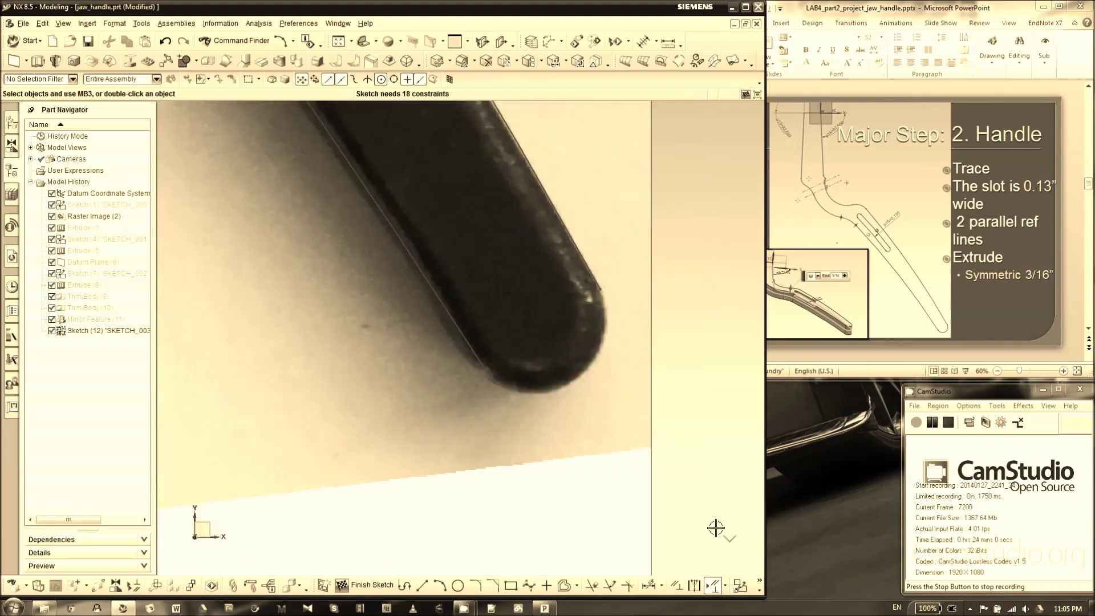
scroll(715, 527, down, 8)
scroll(628, 447, up, 5)
scroll(506, 186, up, 2)
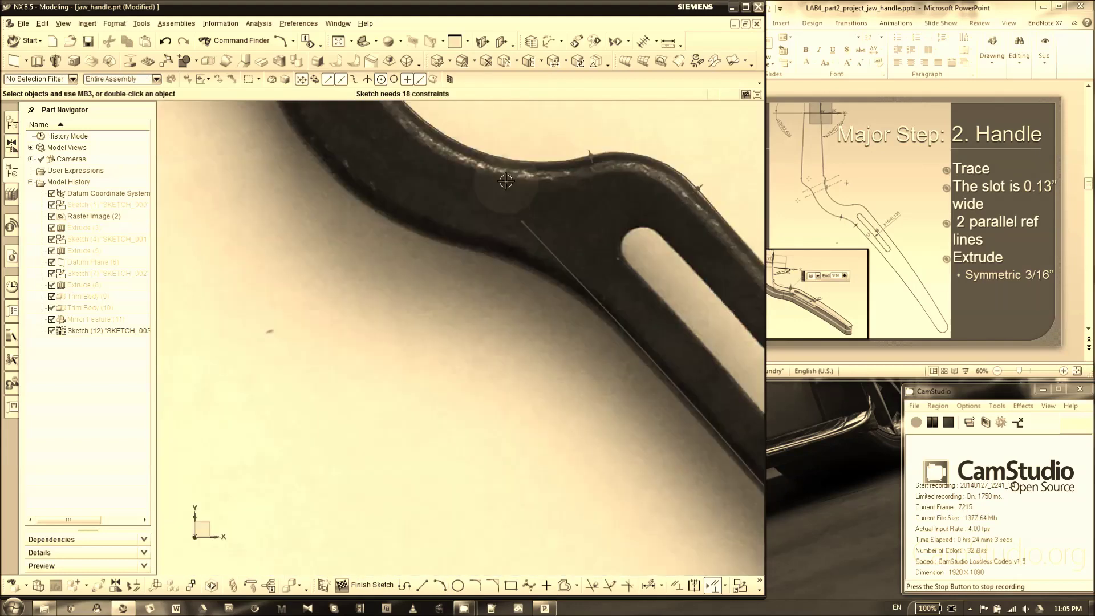
scroll(296, 210, down, 4)
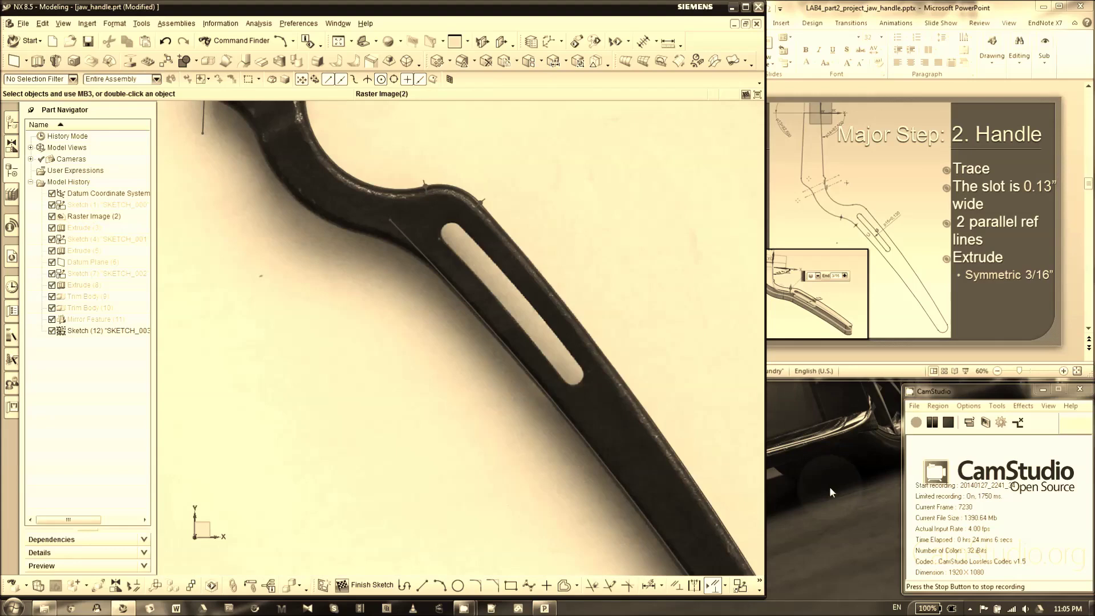
scroll(379, 214, up, 4)
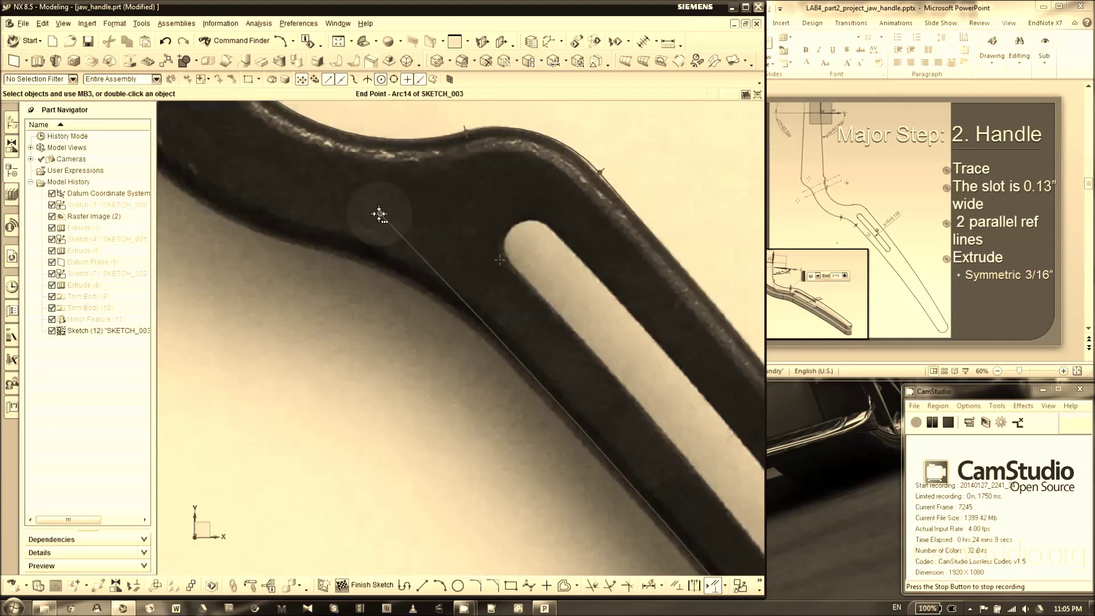
scroll(306, 215, down, 3)
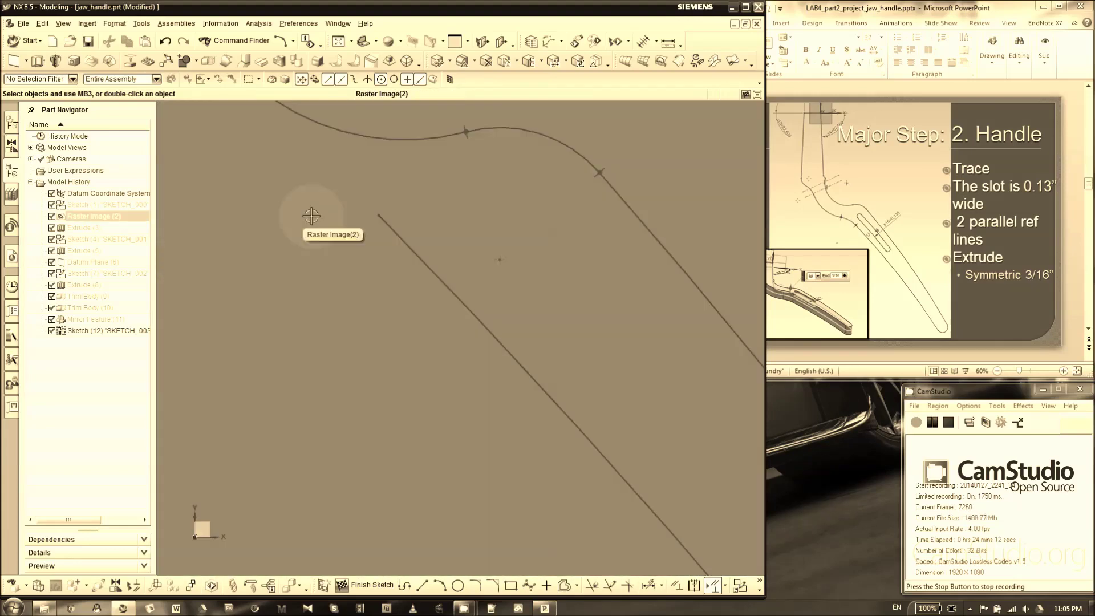
scroll(566, 420, down, 2)
scroll(690, 408, up, 5)
scroll(714, 387, up, 2)
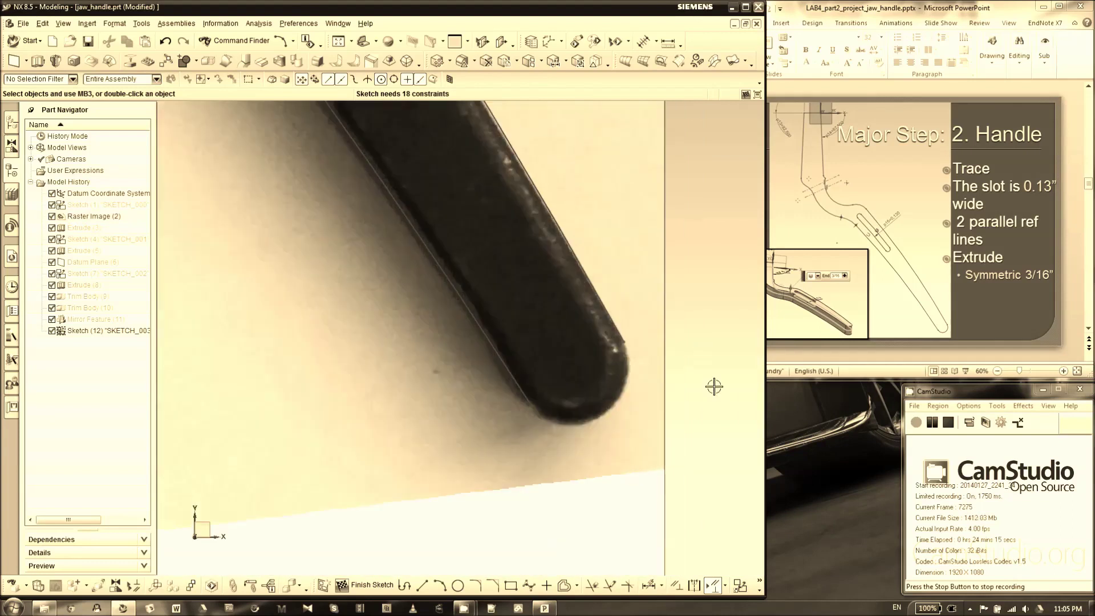
- Round the handle's tip with a fillet of about 0.145 radius between the two long edge arcs
key(f)
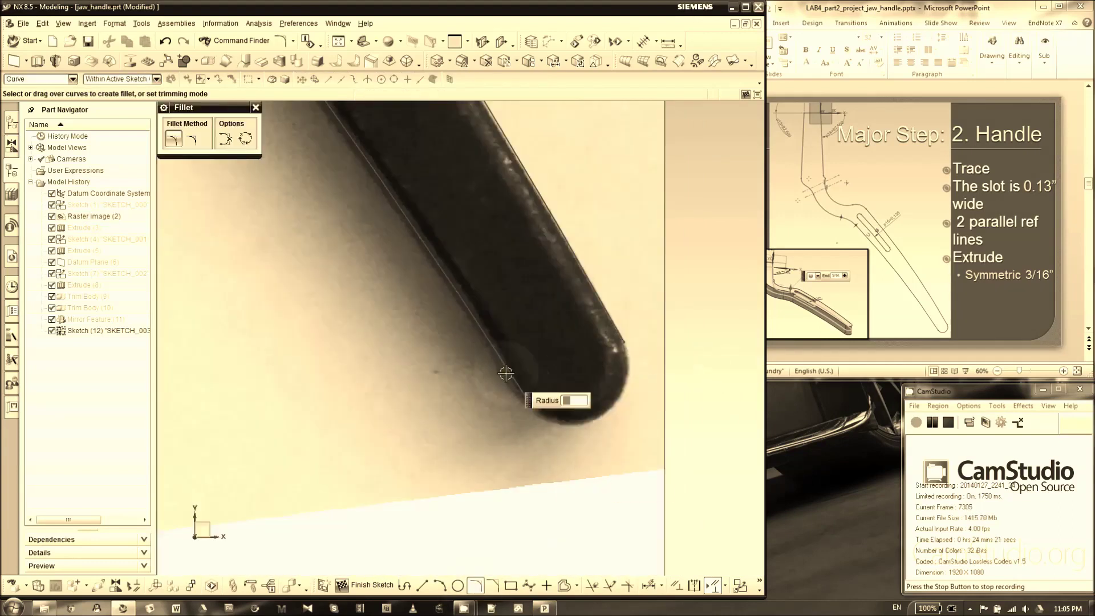
click(613, 326)
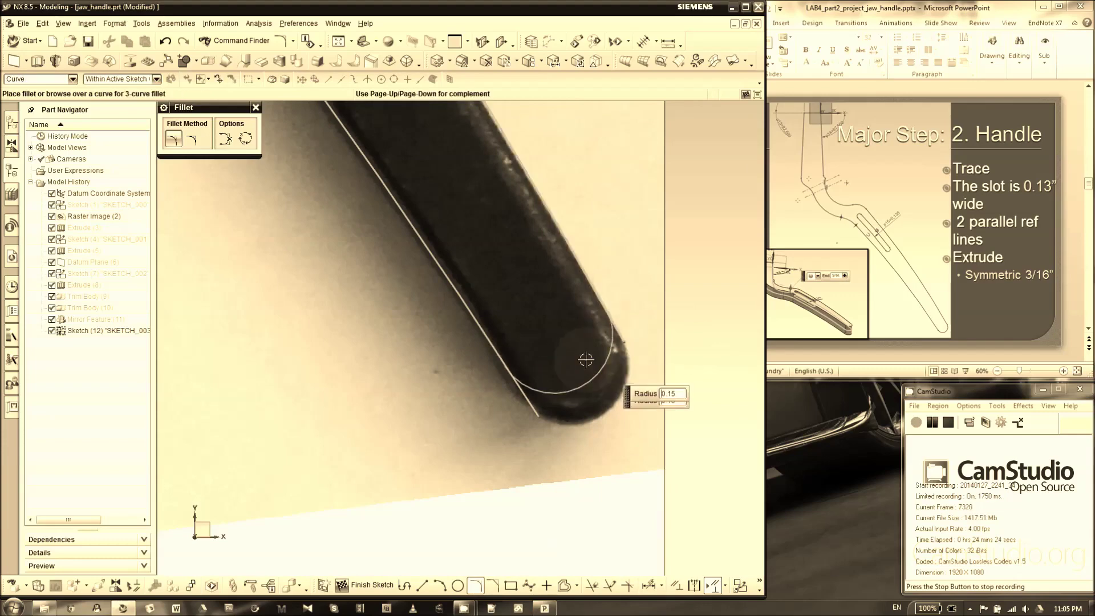
click(537, 377)
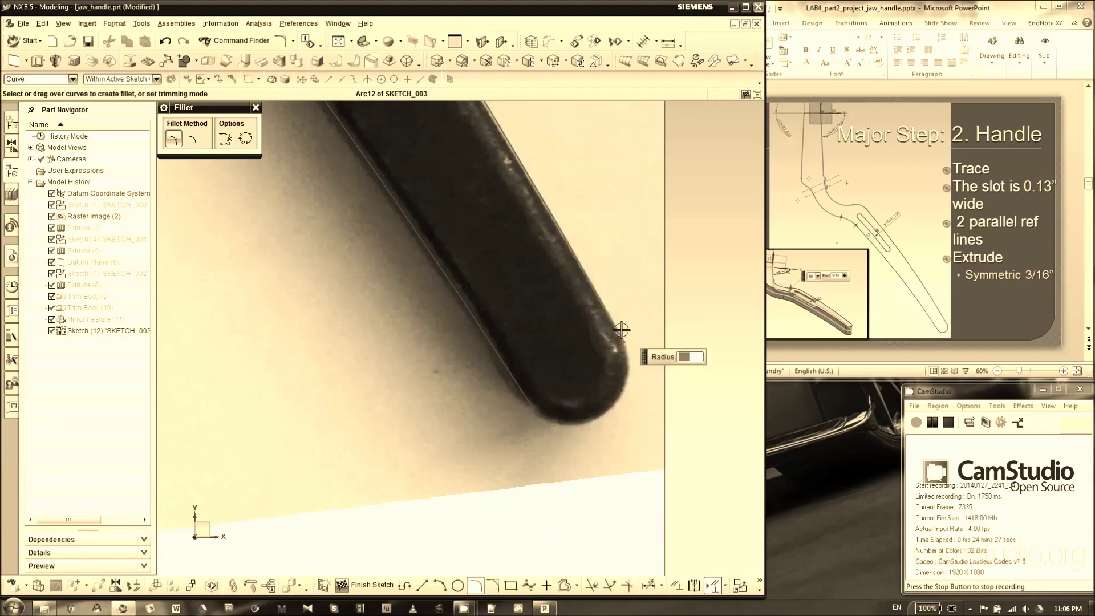
click(619, 326)
click(512, 372)
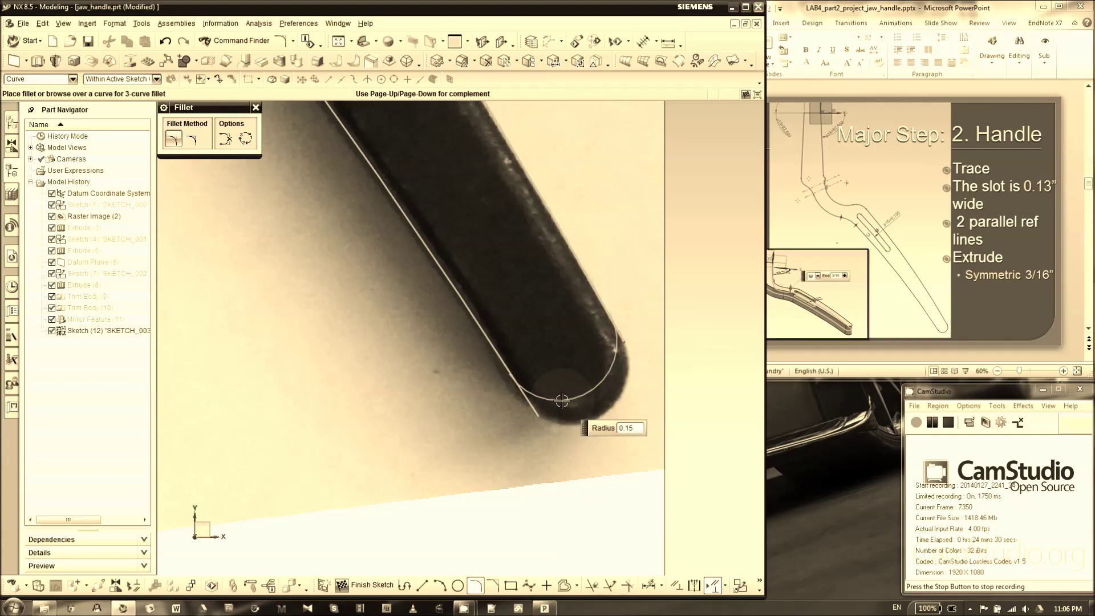
scroll(571, 404, up, 1)
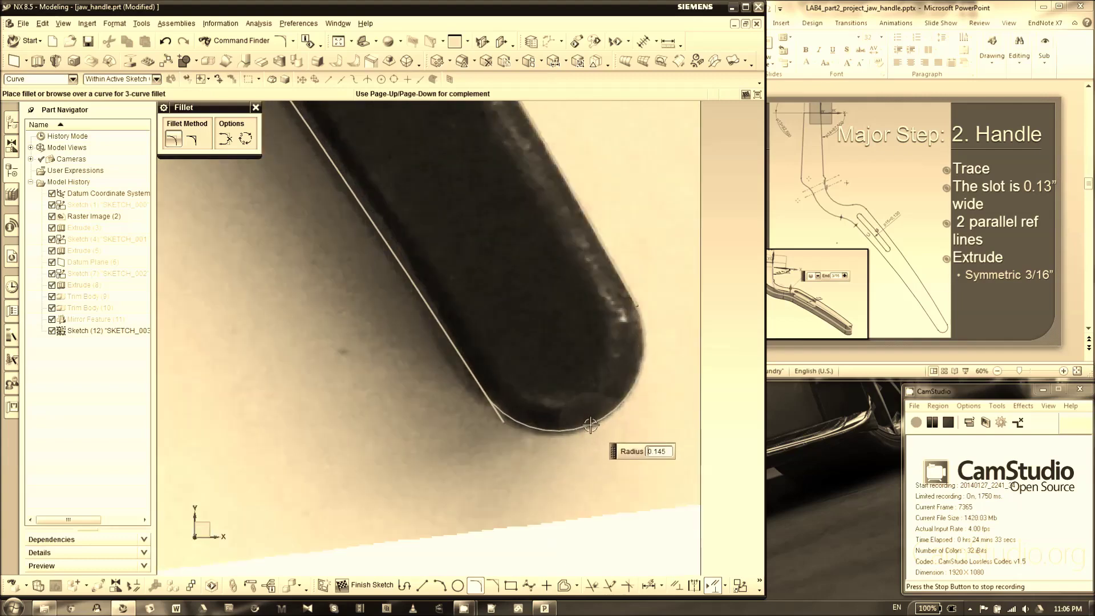
click(575, 429)
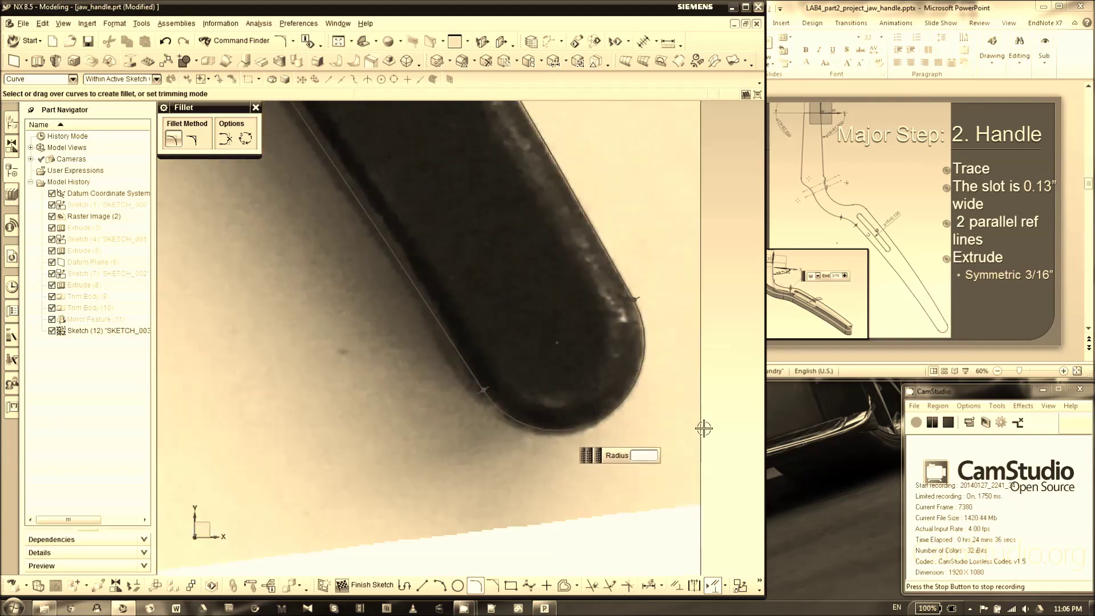
- Trace the left edge's shoulder with a three-point arc from the bend to the upper straight line, and shift its upper endpoint slightly down
scroll(713, 426, down, 3)
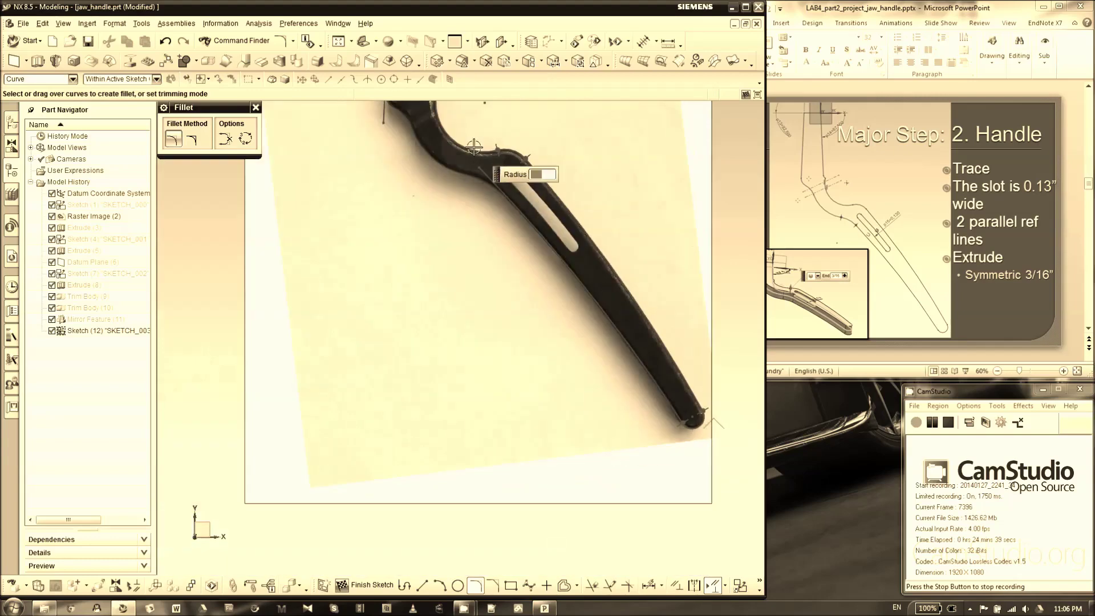
scroll(525, 171, up, 3)
right_click(443, 328)
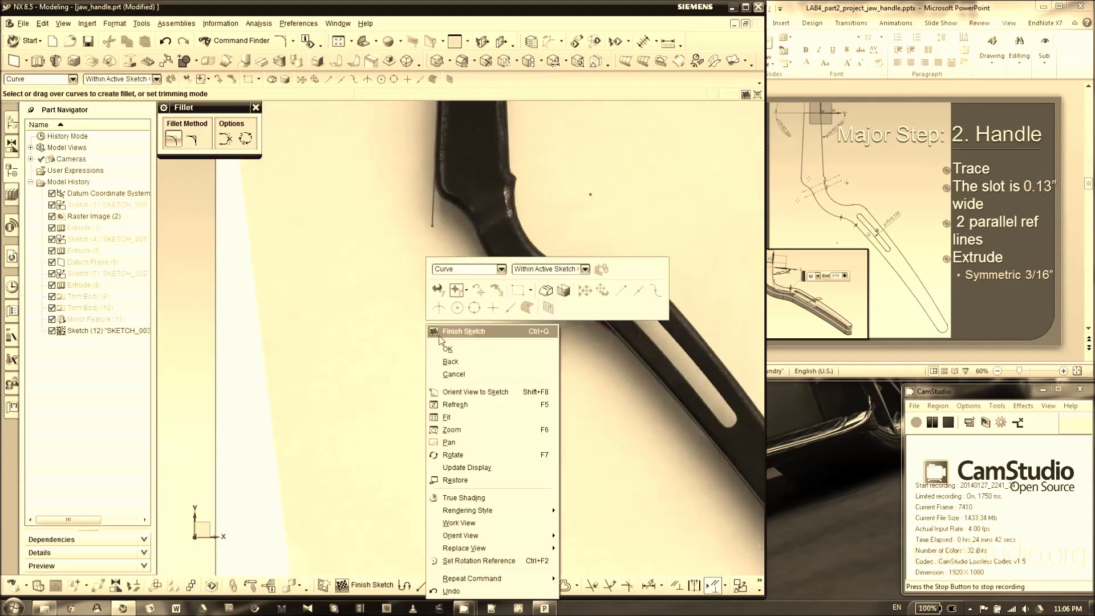
click(231, 110)
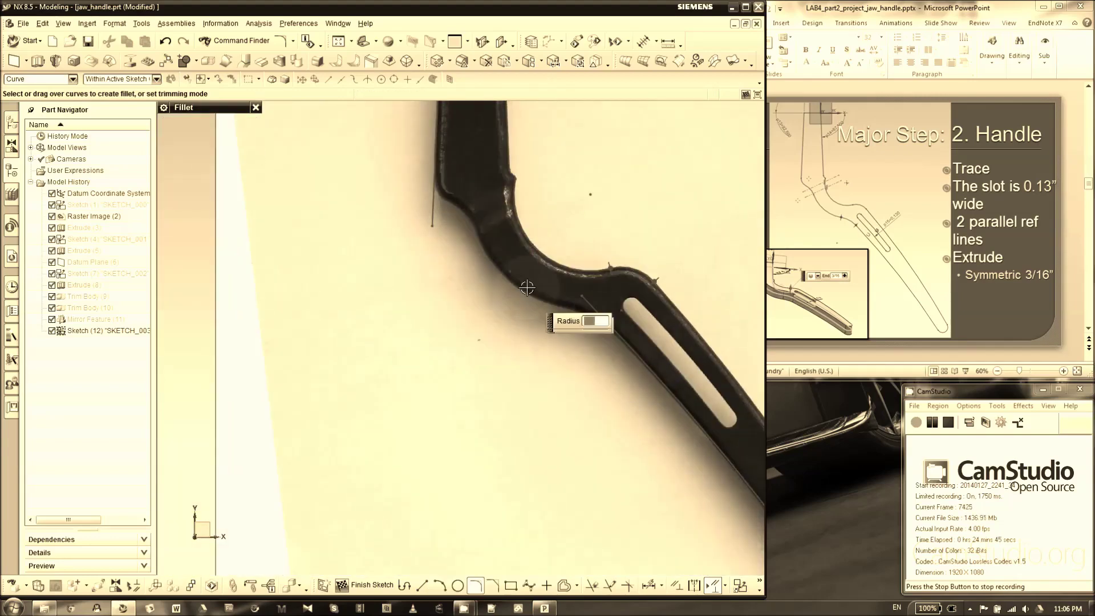
scroll(514, 288, up, 4)
scroll(398, 180, down, 3)
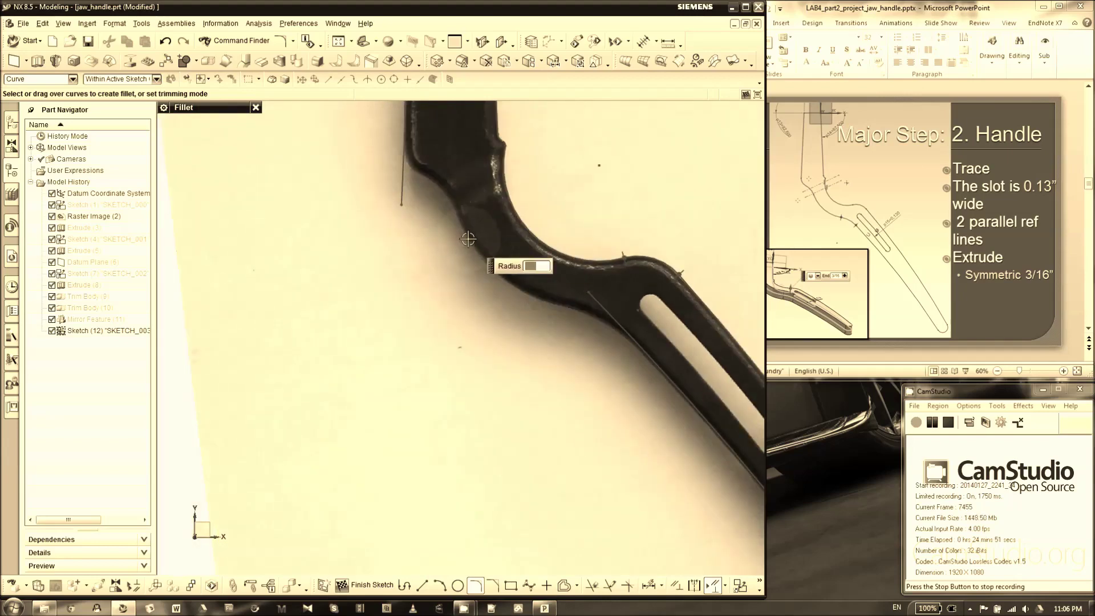
scroll(419, 171, up, 5)
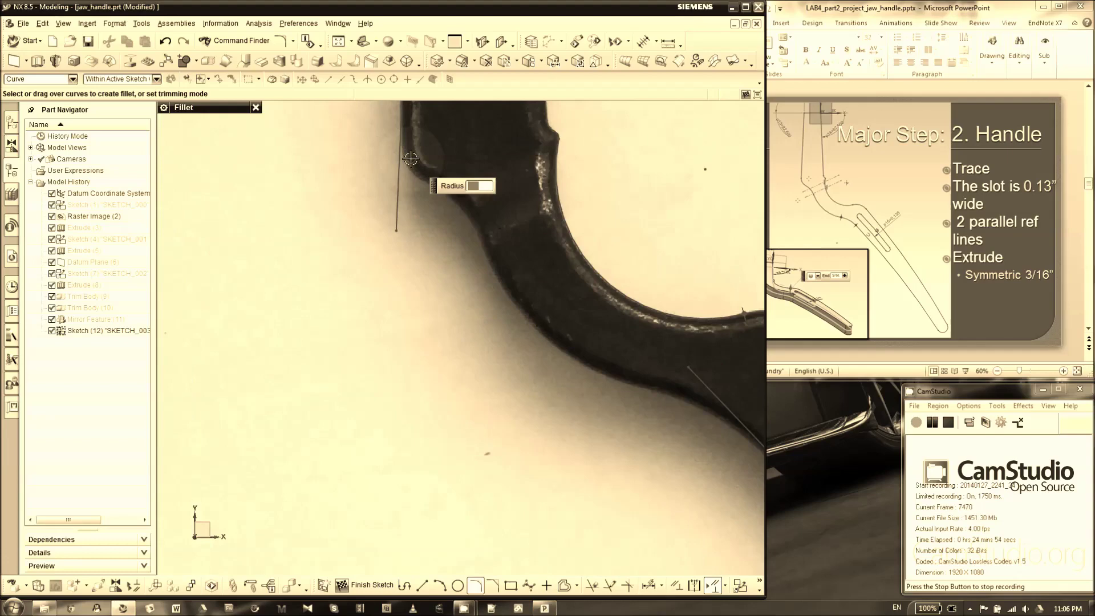
scroll(560, 319, up, 1)
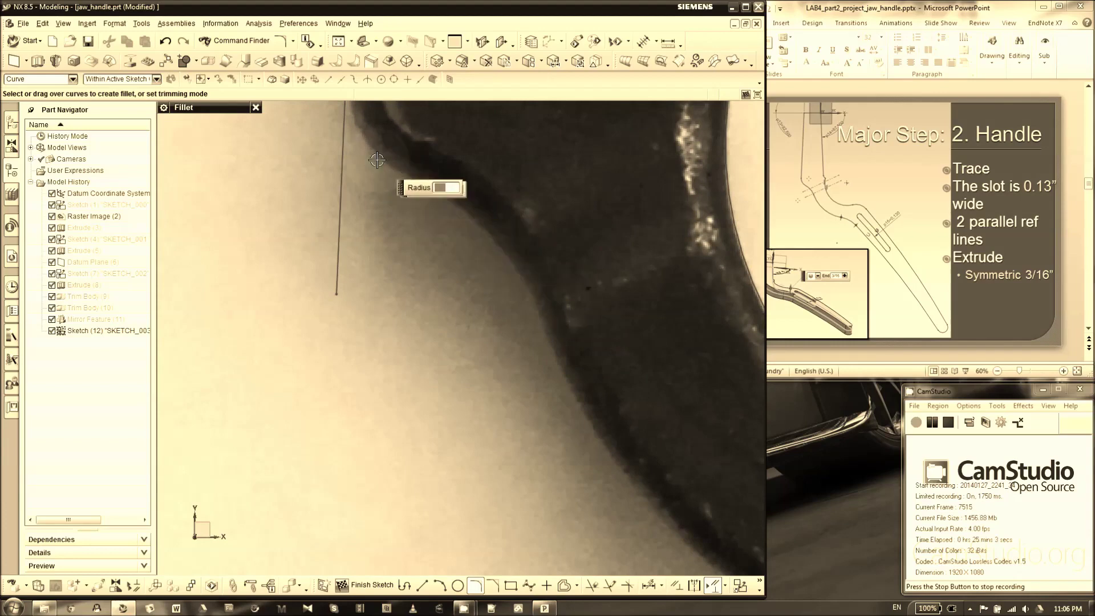
click(232, 109)
click(439, 585)
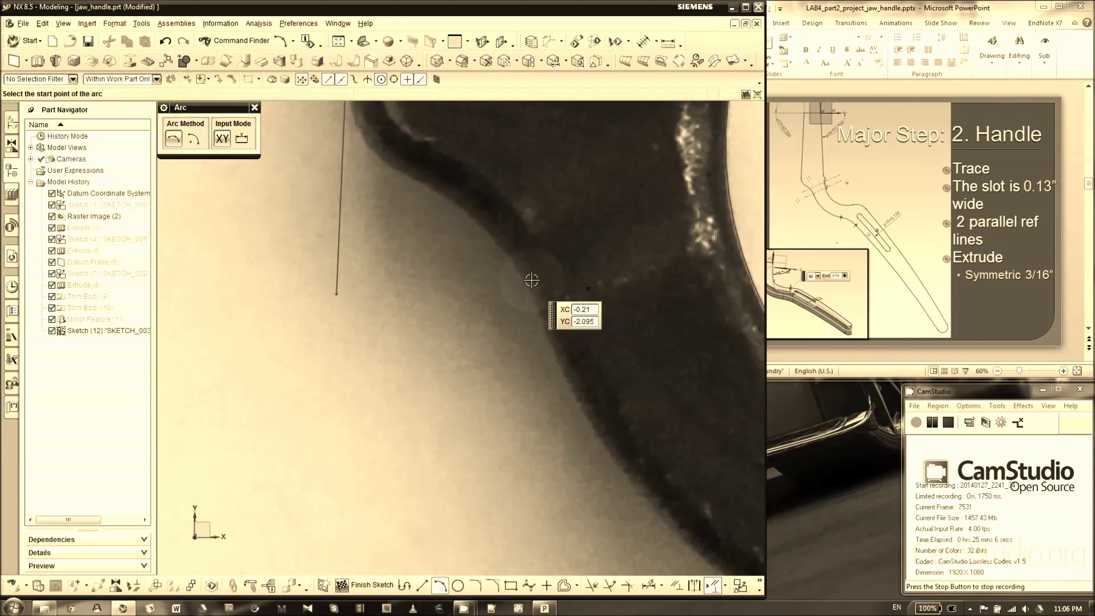
click(544, 305)
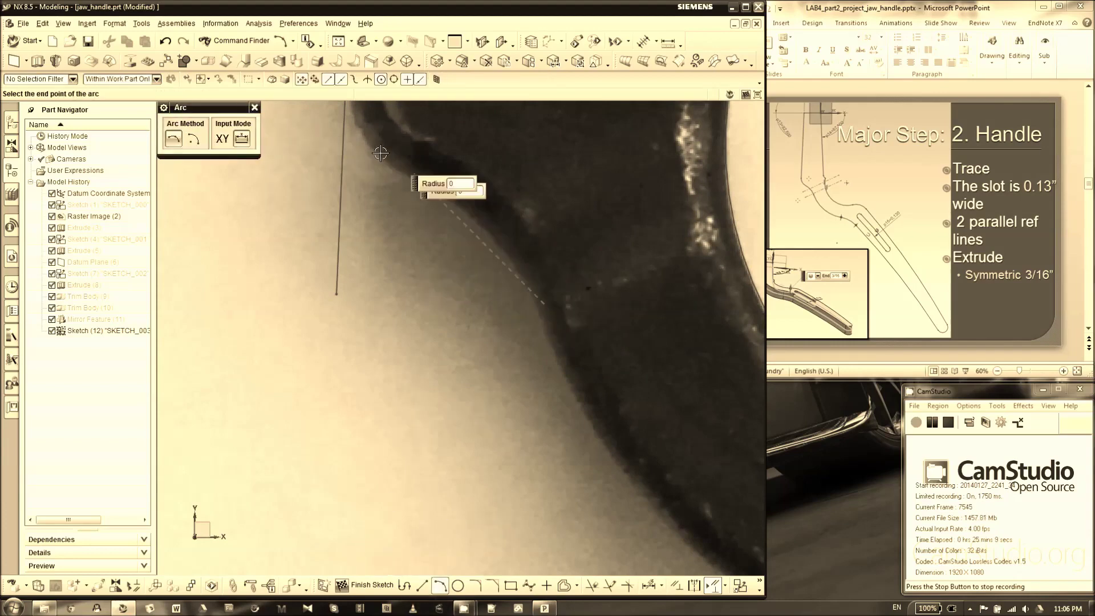
click(344, 130)
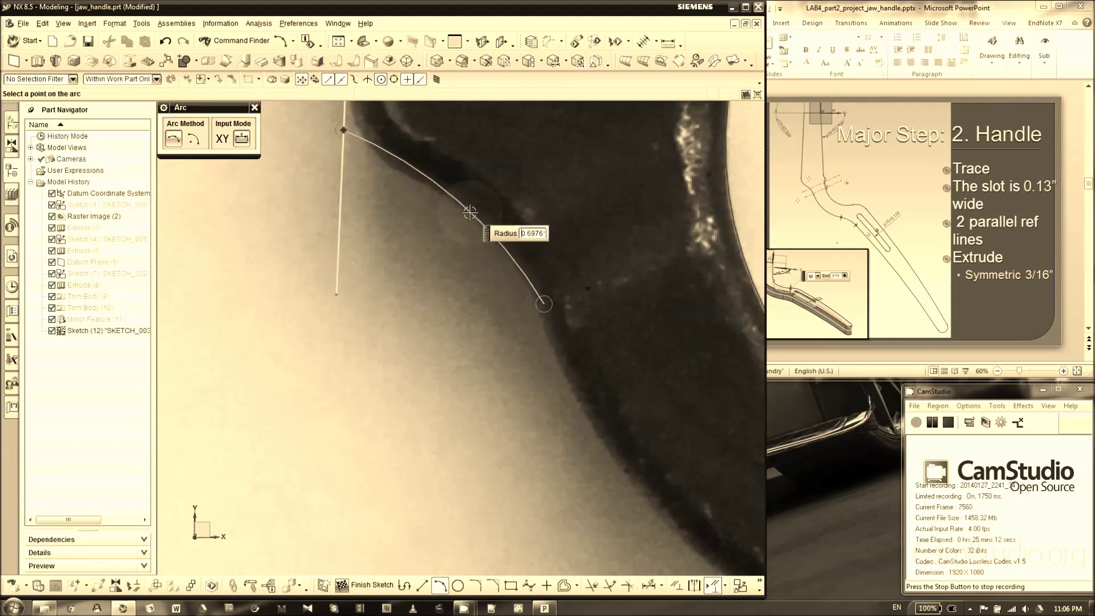
click(490, 216)
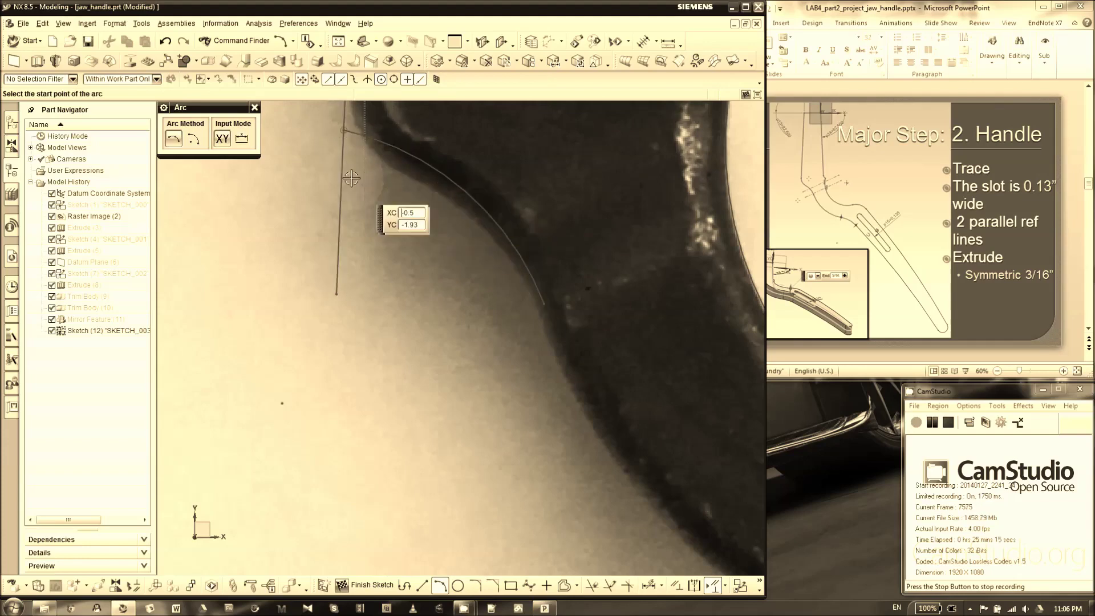
key(Escape)
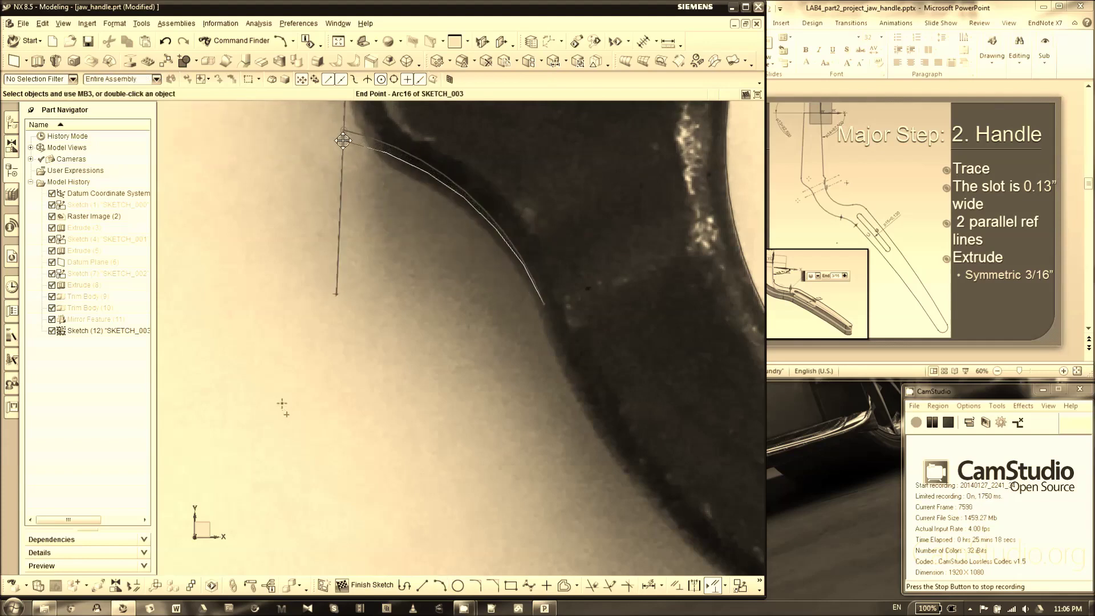
drag(343, 140, 342, 140)
- Trace the outer bend with a three-point arc from the shoulder arc's lower end to the lower-left edge arc
scroll(426, 477, down, 2)
scroll(475, 430, up, 1)
scroll(376, 146, down, 2)
scroll(558, 403, down, 1)
scroll(623, 477, up, 2)
scroll(303, 220, down, 2)
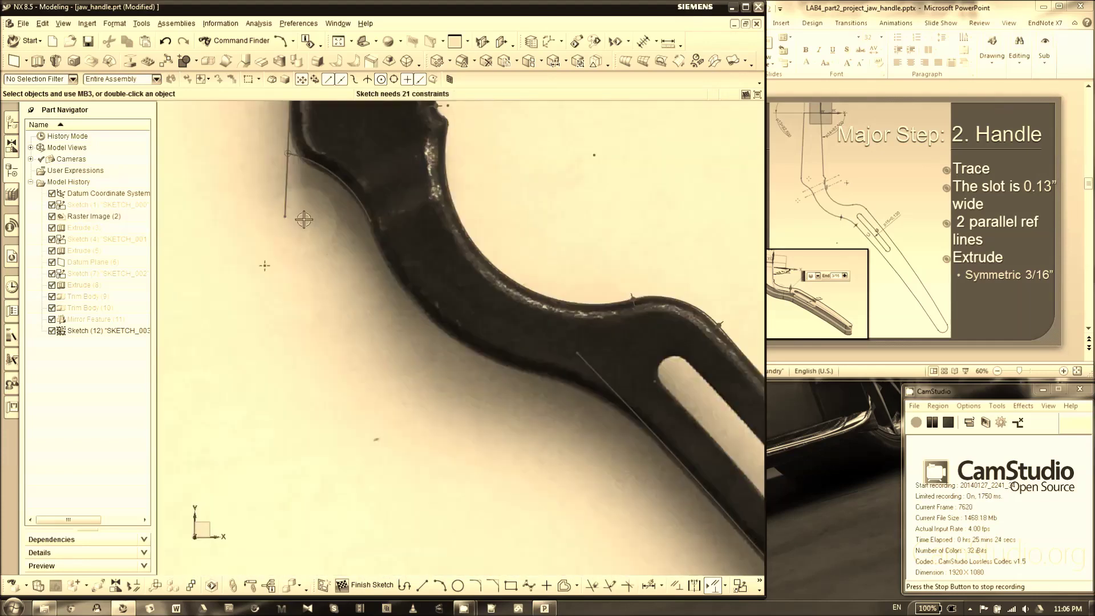
scroll(465, 462, up, 1)
click(440, 586)
click(338, 152)
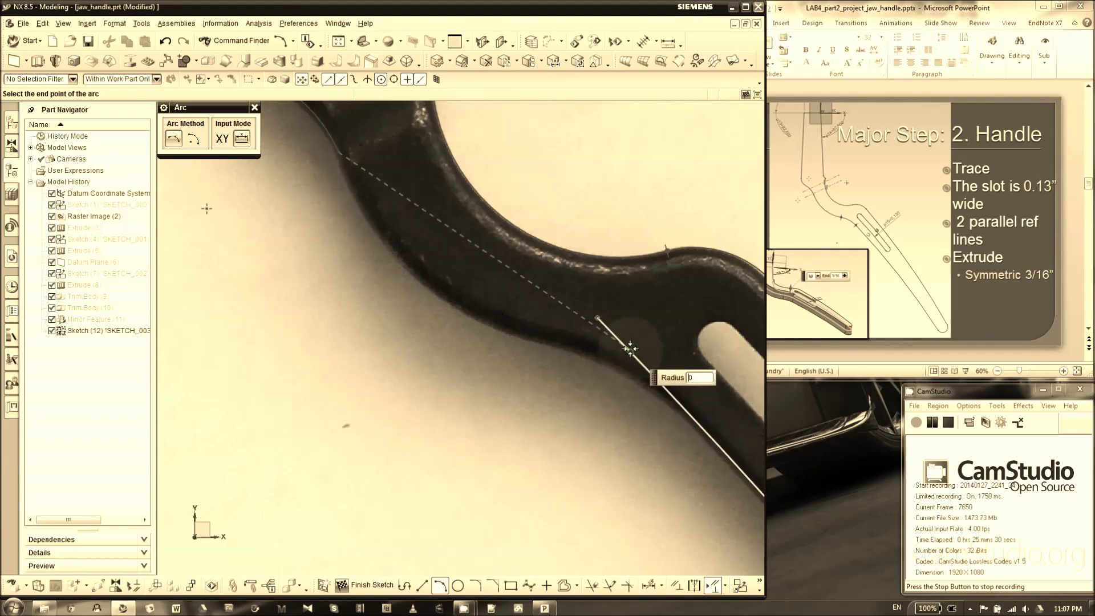
scroll(629, 348, up, 2)
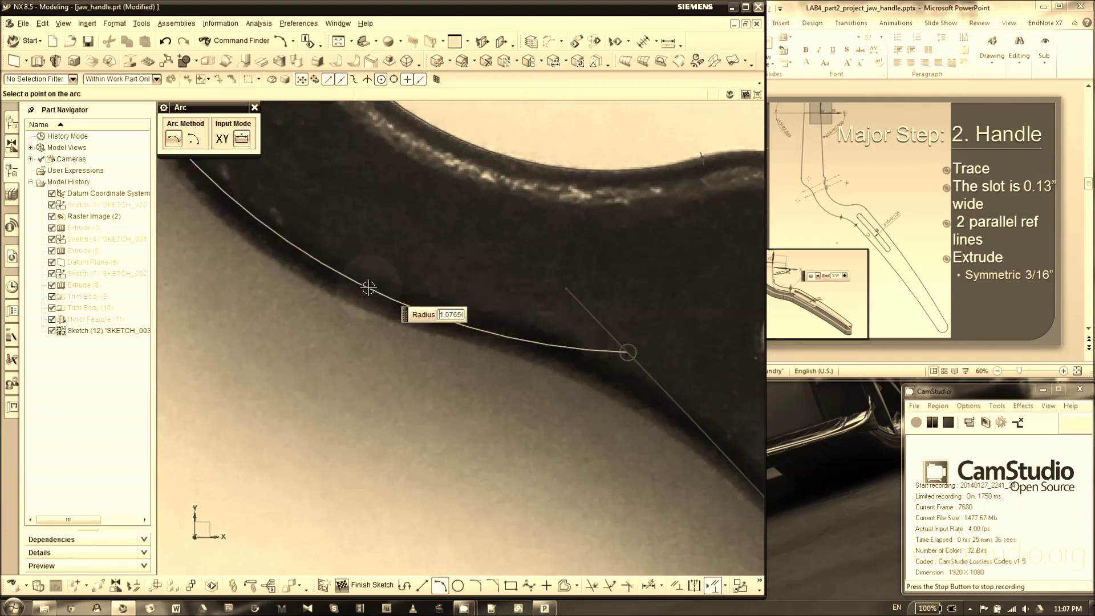
scroll(369, 288, down, 2)
click(354, 280)
key(Escape)
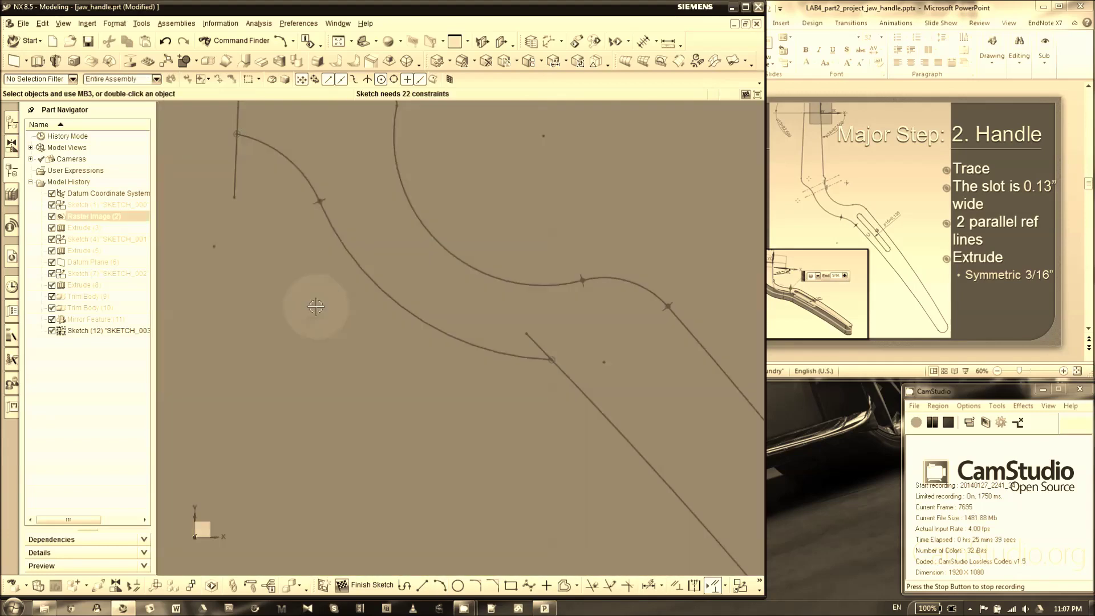
- Edit the outer bend arc's midpoint to about XC 0.17, YC -2.6, giving a radius of about 0.933 in
scroll(394, 308, up, 2)
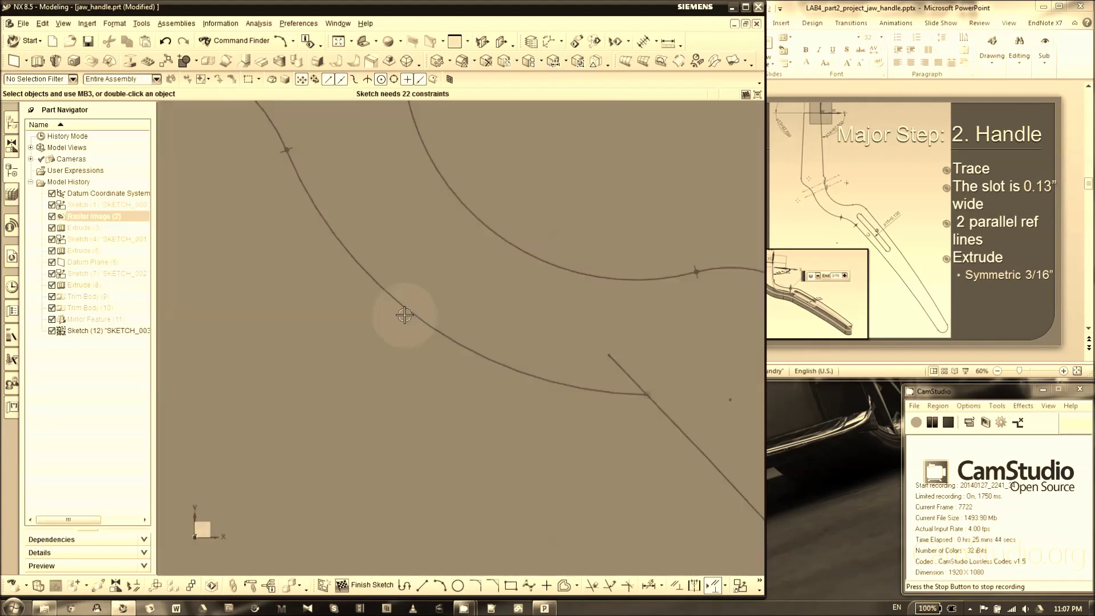
right_click(402, 318)
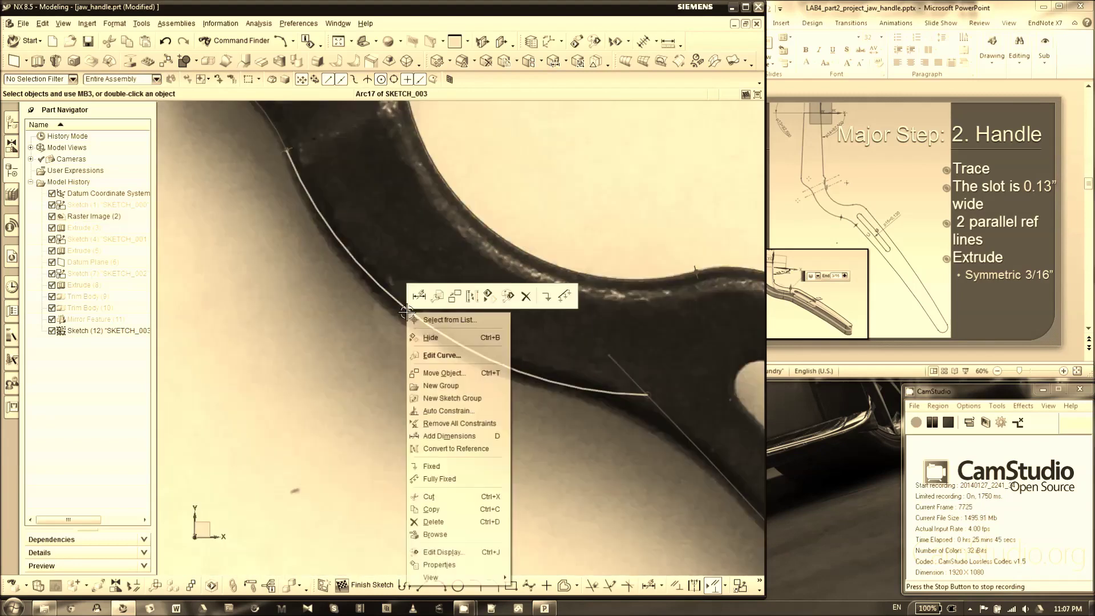
click(428, 322)
drag(431, 327, 425, 331)
scroll(656, 385, down, 4)
scroll(548, 341, up, 2)
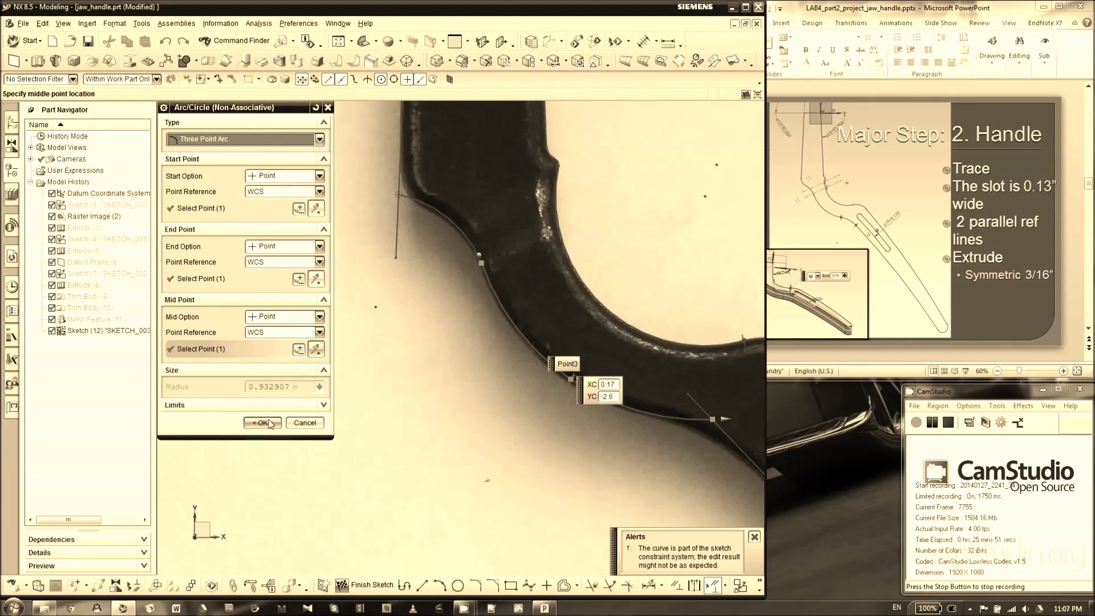
click(262, 423)
- Fillet the outer bend arc and the long lower-left edge arc to follow the handle's edge beside the slot's upper end
scroll(320, 194, up, 5)
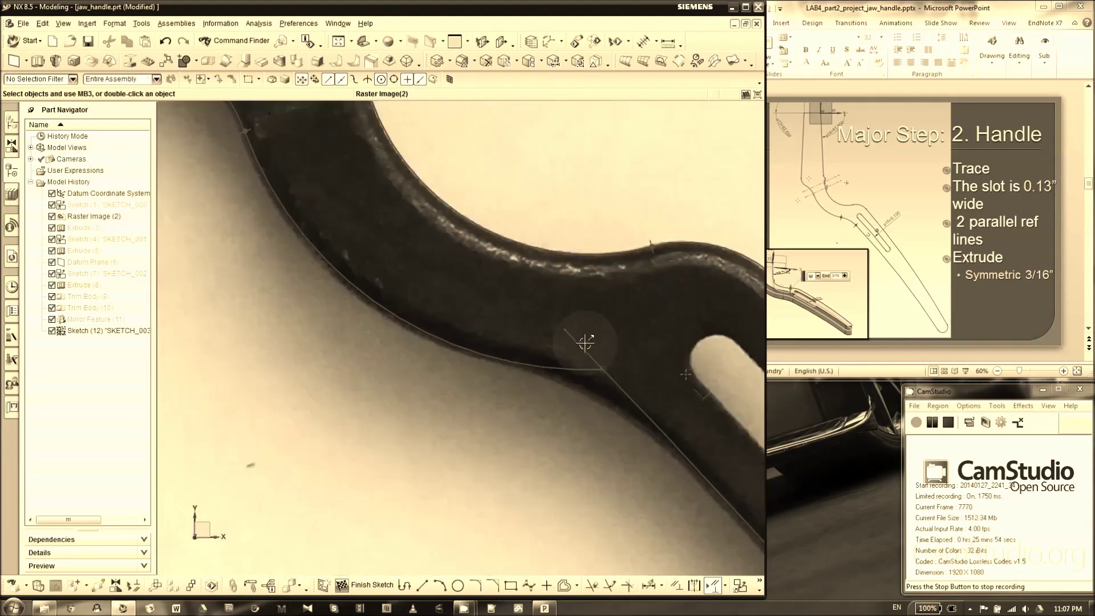
scroll(585, 343, down, 4)
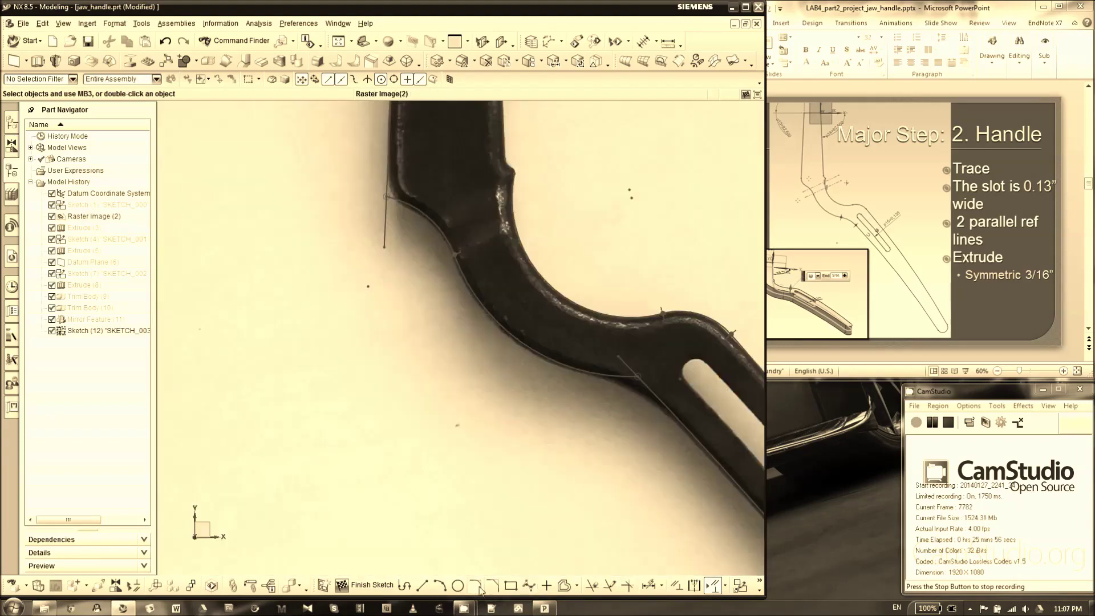
click(475, 585)
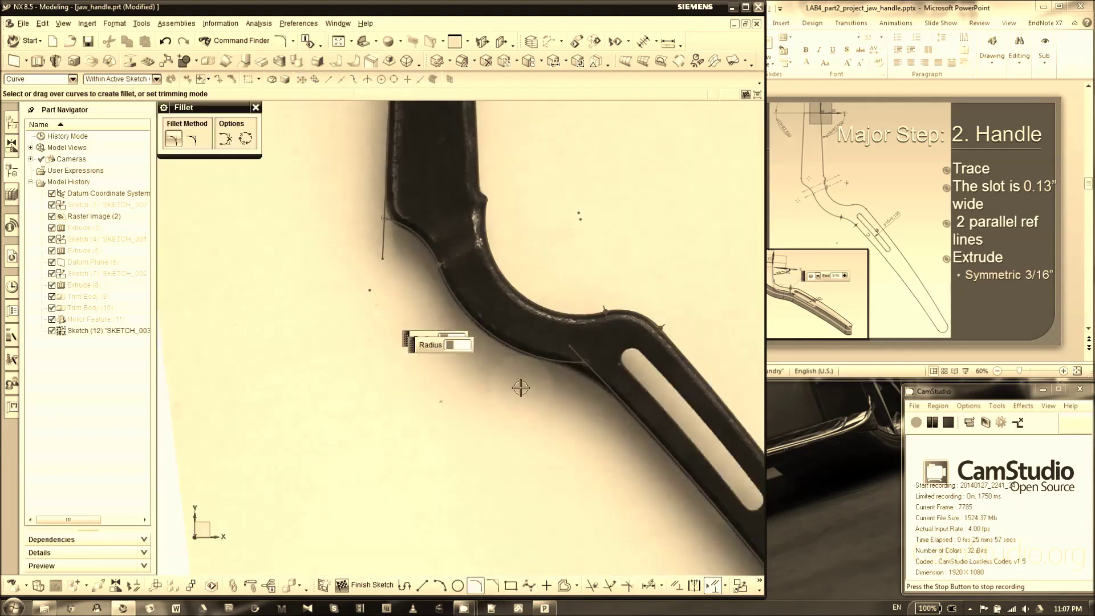
scroll(570, 381, up, 2)
scroll(642, 392, down, 2)
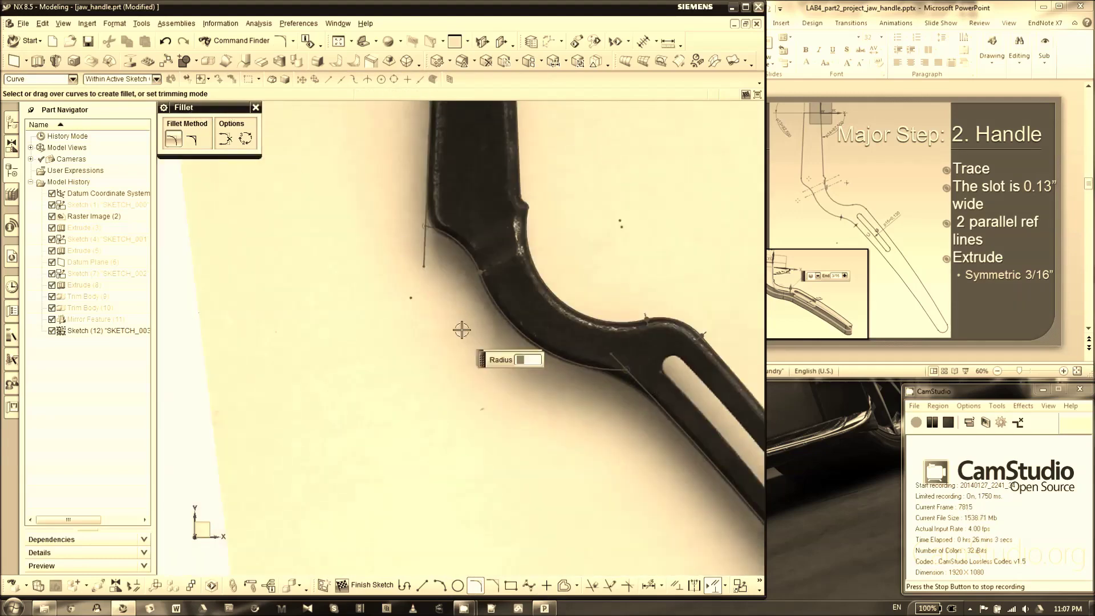
scroll(446, 190, up, 4)
scroll(308, 267, down, 2)
scroll(402, 229, up, 3)
scroll(471, 161, down, 3)
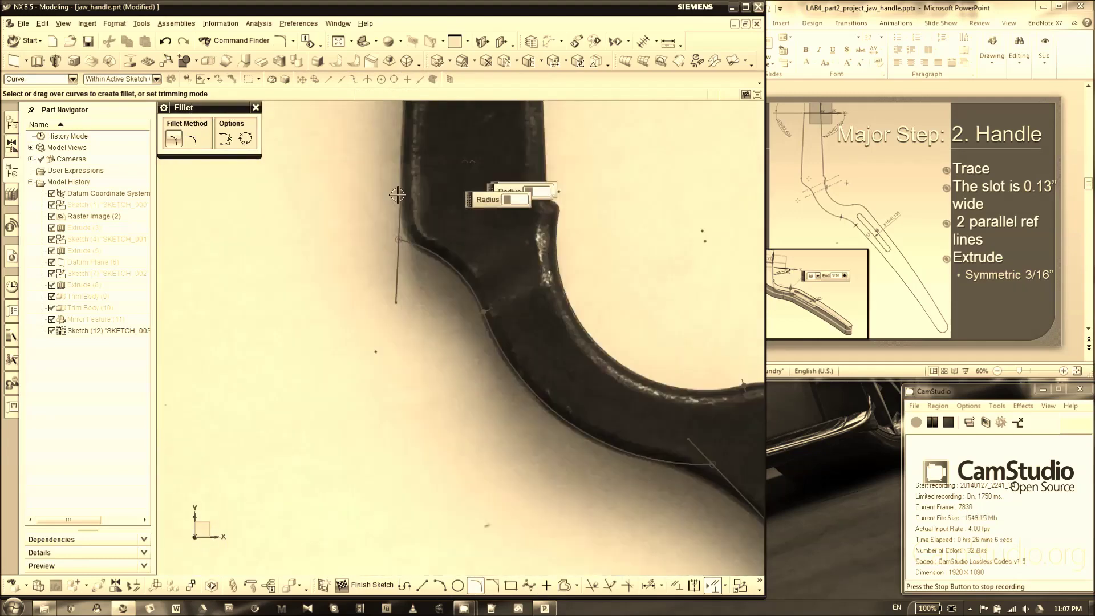
scroll(542, 371, down, 2)
scroll(599, 410, up, 3)
click(560, 370)
click(606, 384)
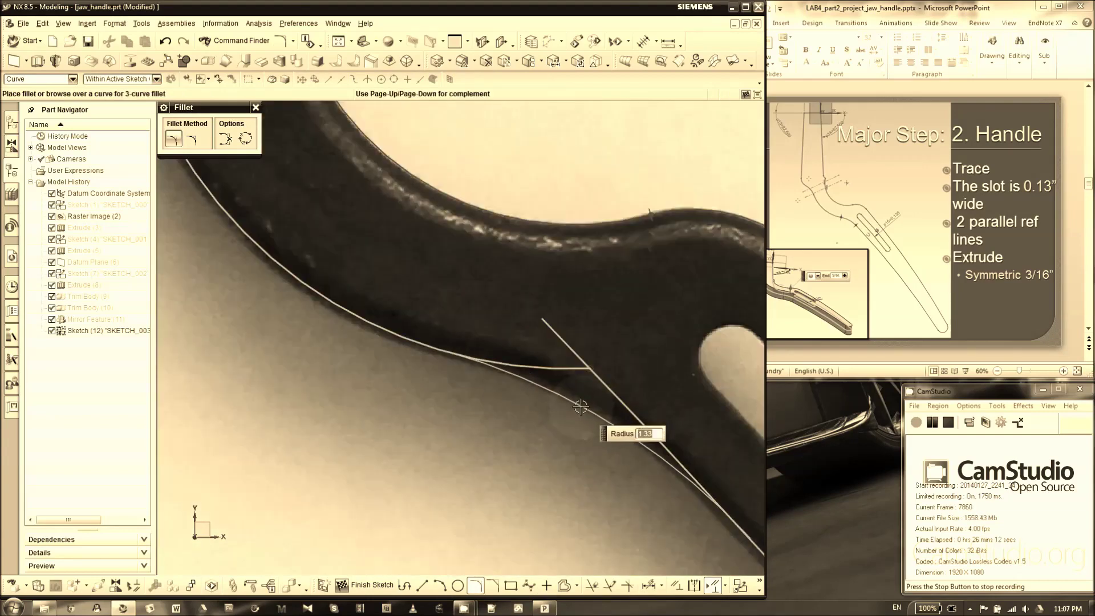
click(581, 407)
- Fillet the corner between the upper-left straight line and the shoulder arc to match the image's rounded corner
scroll(579, 365, down, 5)
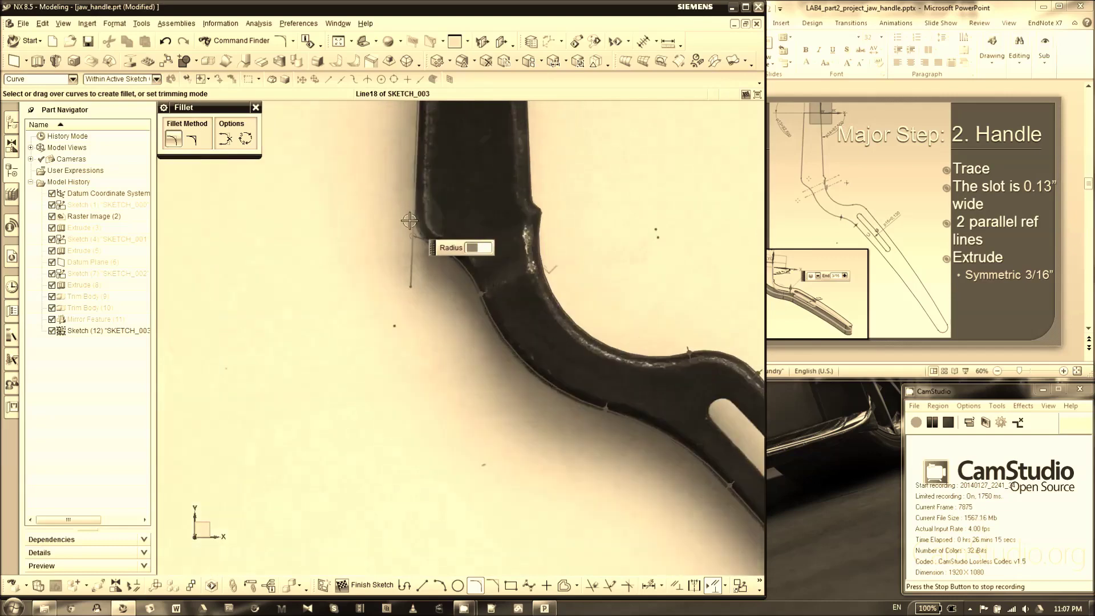
scroll(410, 212, up, 6)
click(421, 245)
click(453, 320)
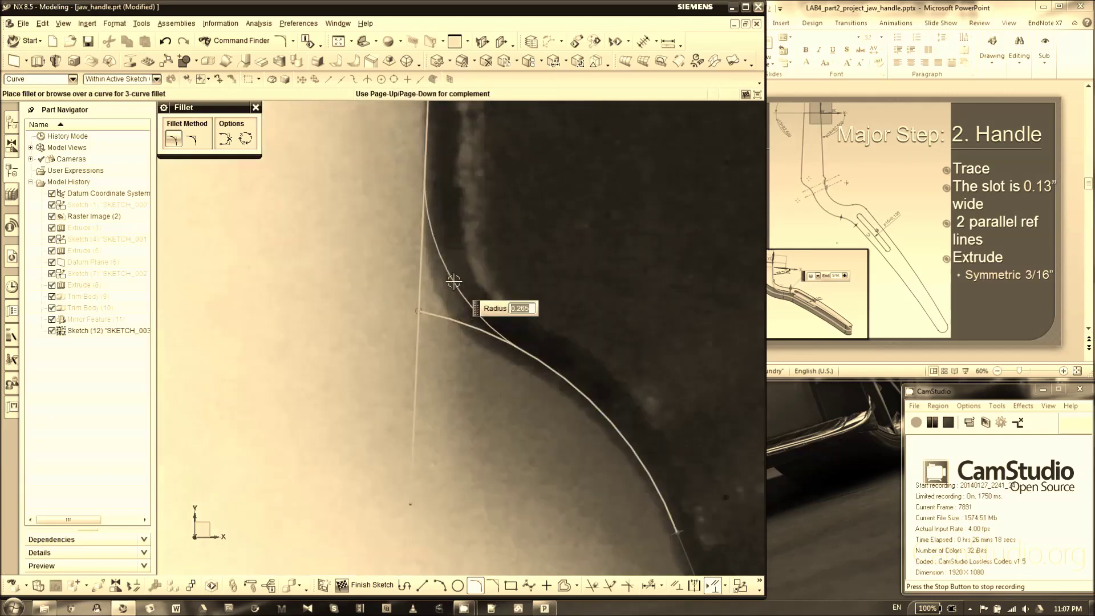
click(446, 285)
- Hide the raster image, check the whole traced handle outline on its own, and undo the hiding
scroll(482, 229, down, 6)
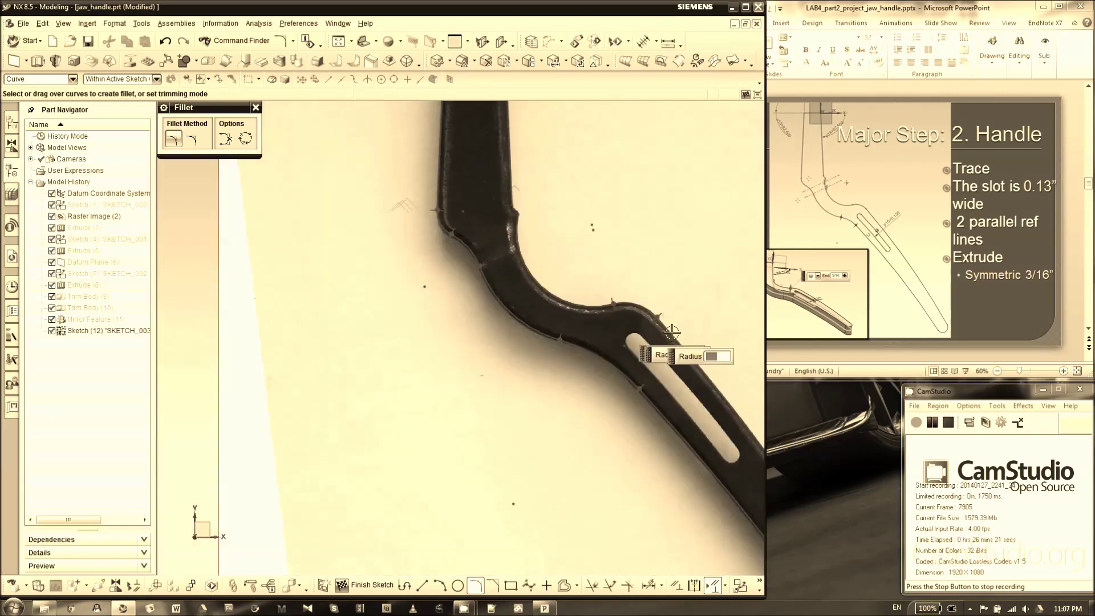
scroll(364, 237, down, 3)
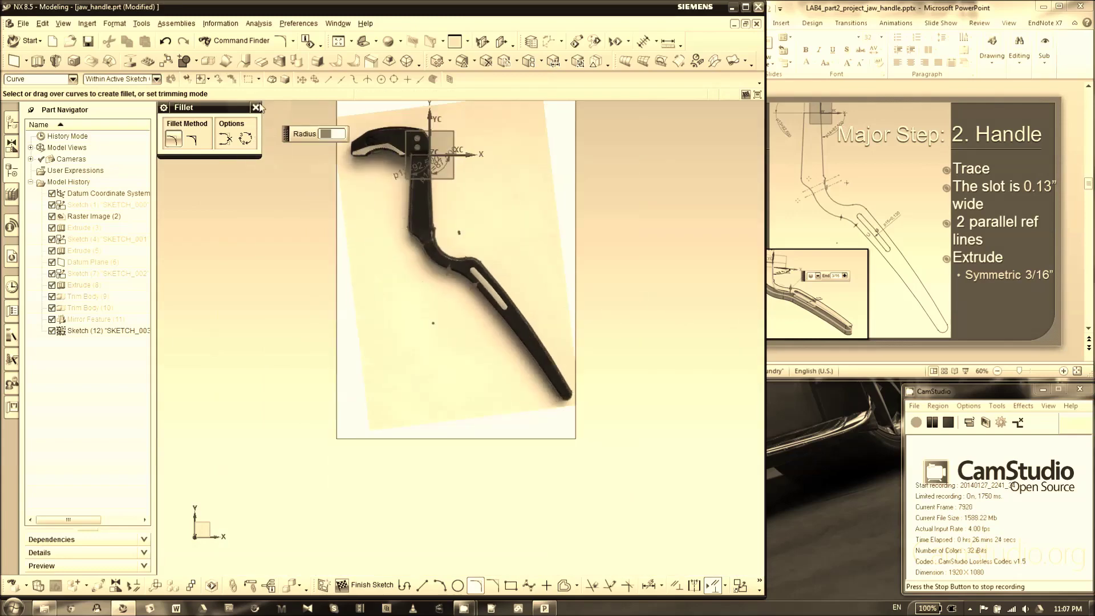
key(Escape)
right_click(366, 222)
click(399, 228)
scroll(415, 236, up, 5)
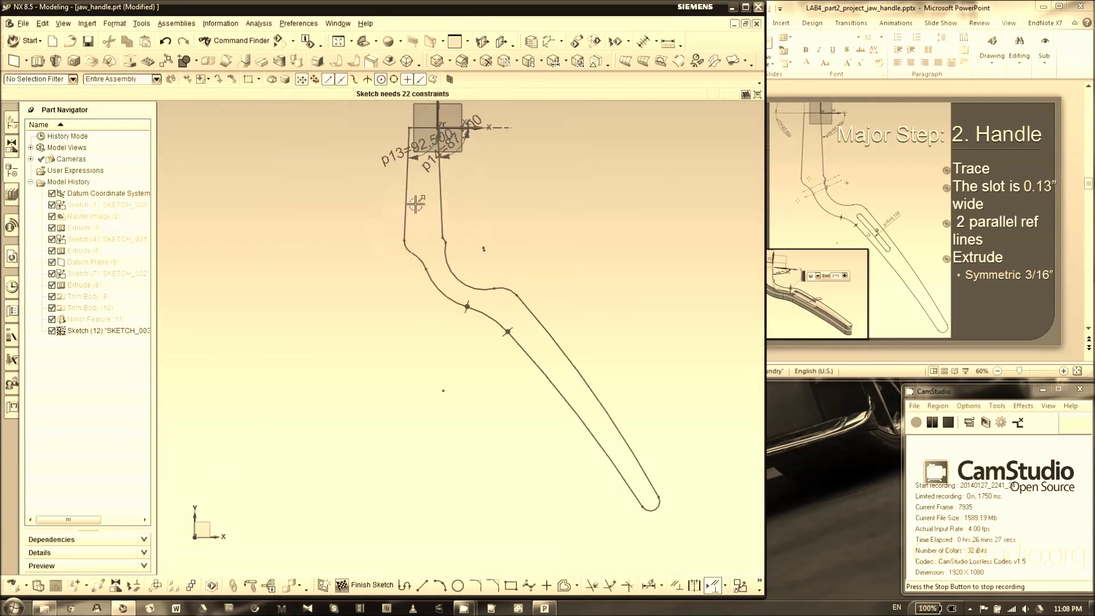
scroll(469, 251, up, 4)
scroll(474, 166, down, 6)
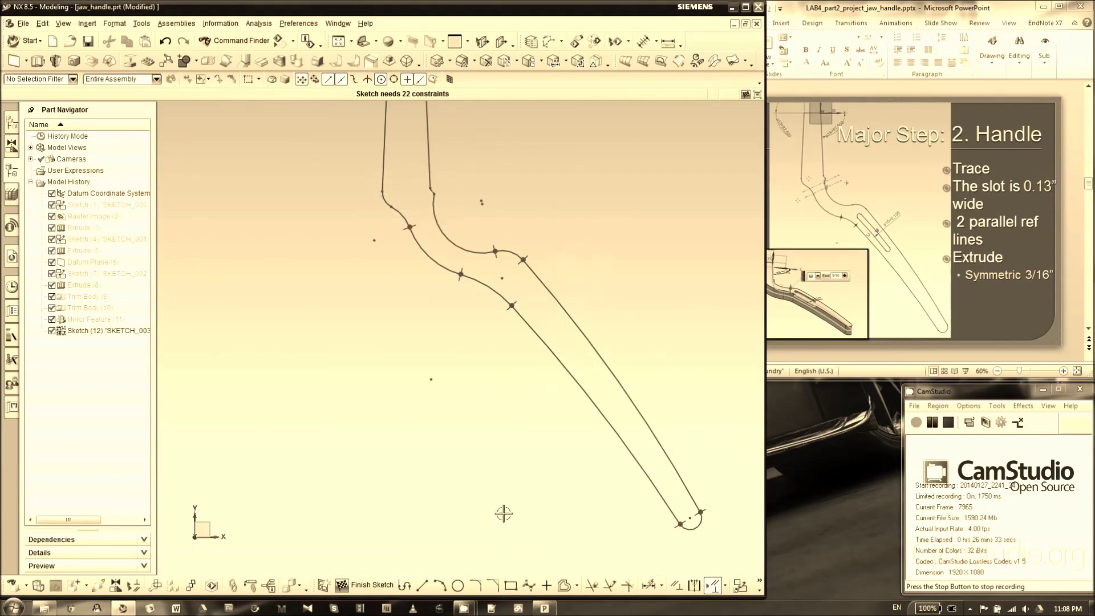
click(165, 42)
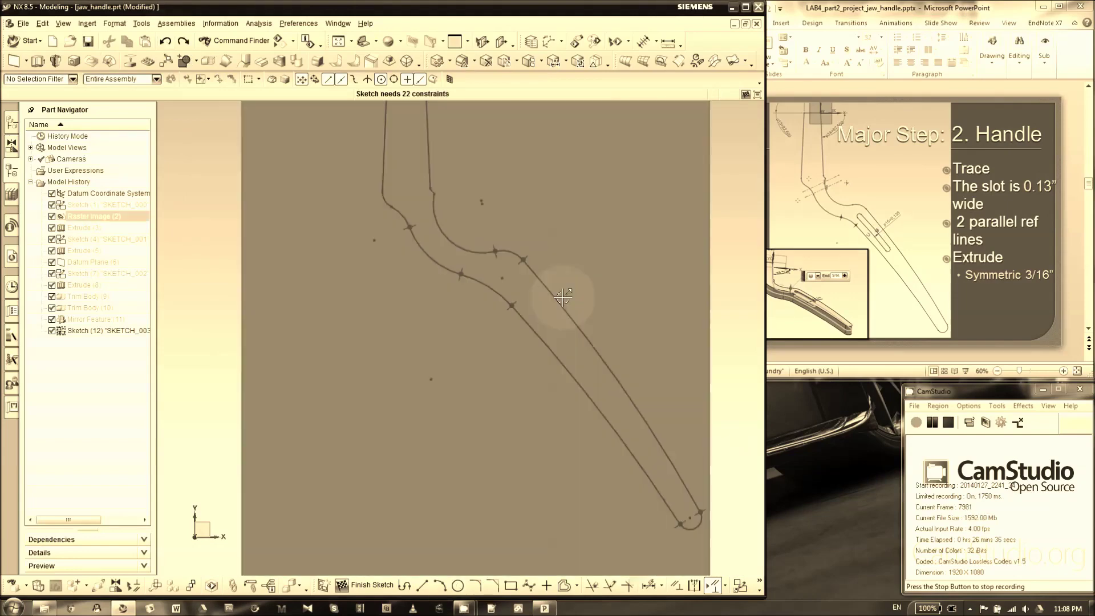
- Trace the slot's lower-left edge with a three-point arc between the two rounded ends, with a radius of about 14.76 in
scroll(521, 302, up, 5)
scroll(446, 269, up, 3)
scroll(563, 391, down, 2)
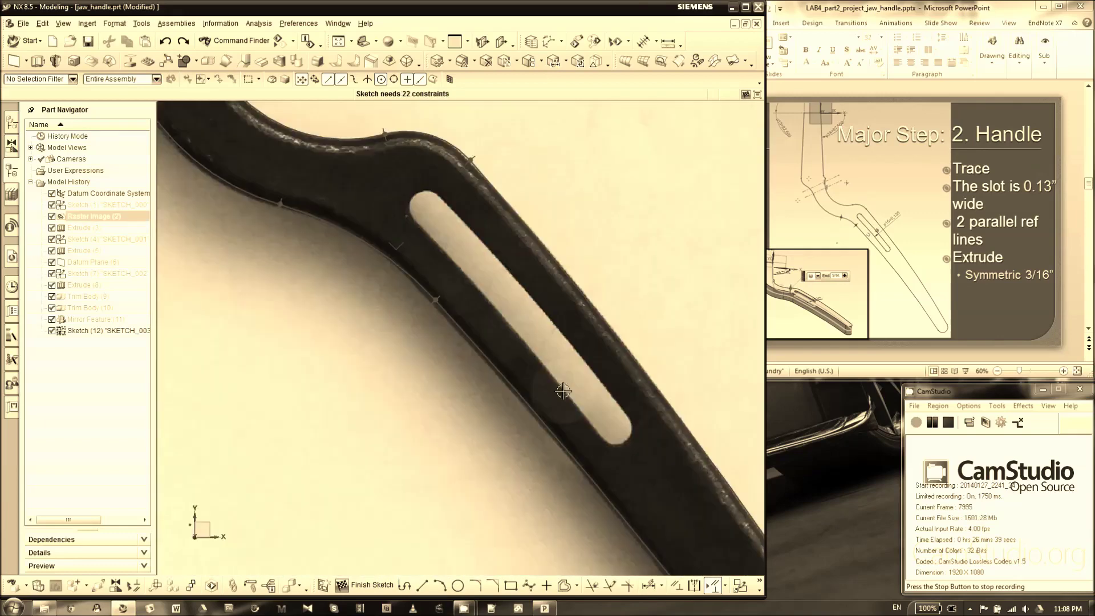
click(440, 585)
scroll(442, 268, up, 2)
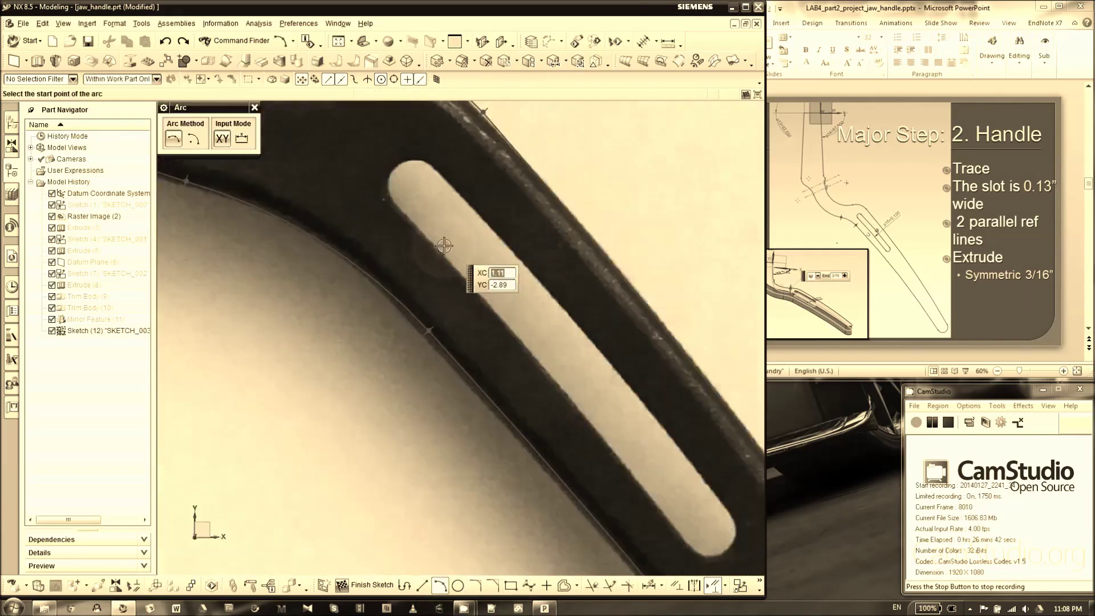
scroll(386, 200, up, 3)
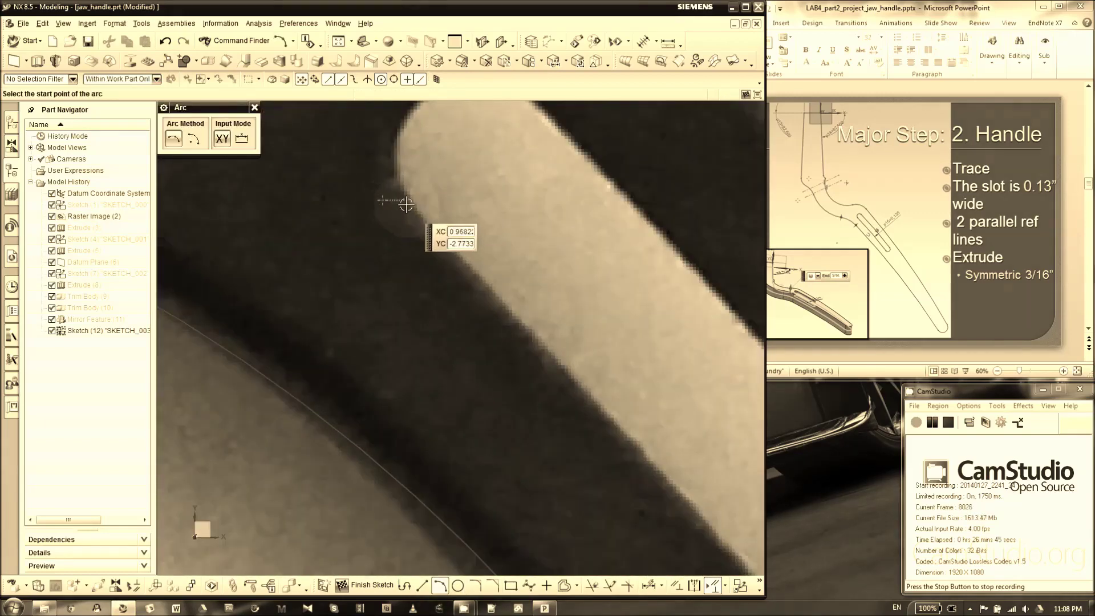
scroll(406, 204, up, 2)
scroll(408, 234, down, 2)
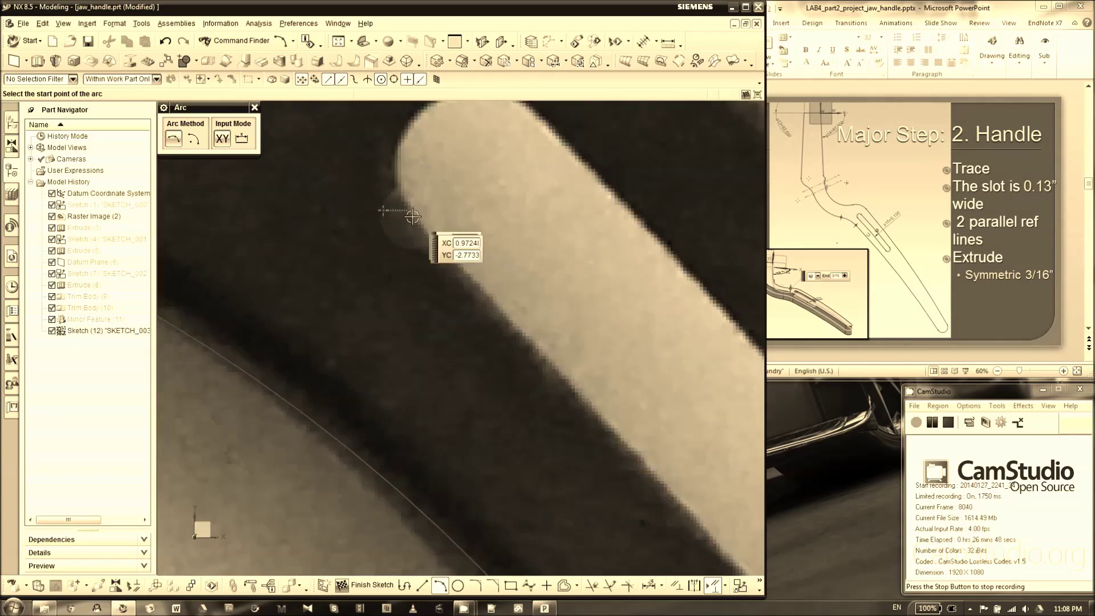
click(411, 216)
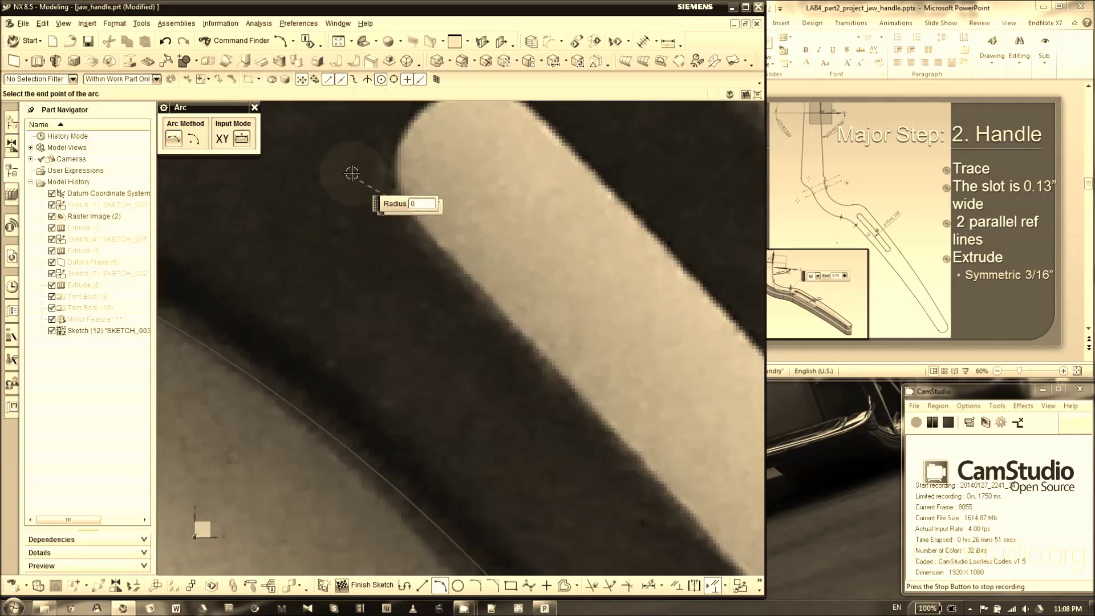
scroll(355, 171, down, 5)
scroll(517, 384, up, 5)
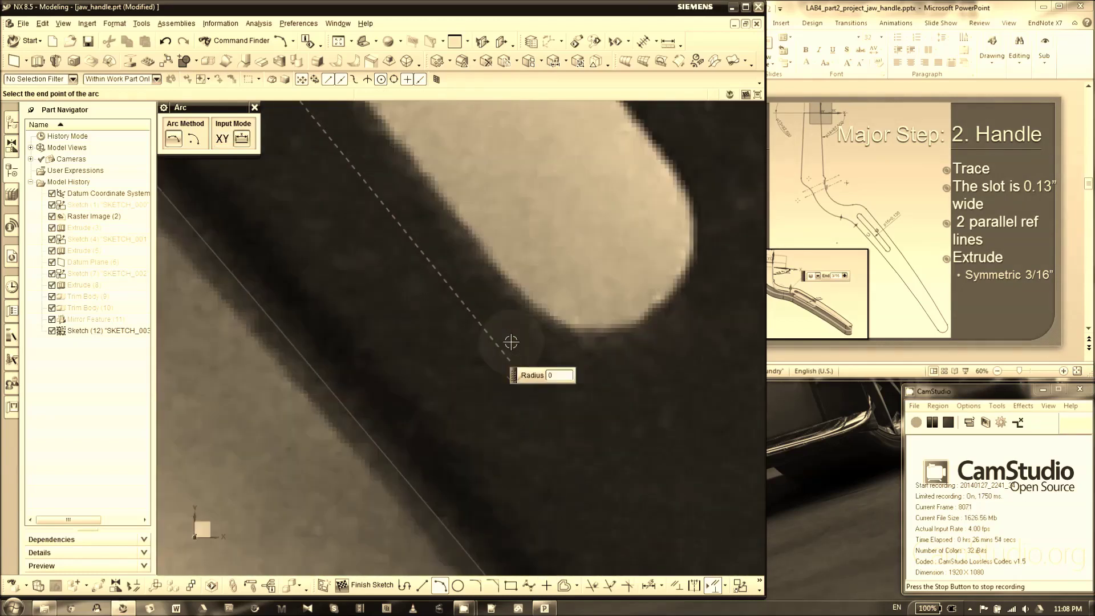
click(536, 309)
scroll(536, 309, down, 4)
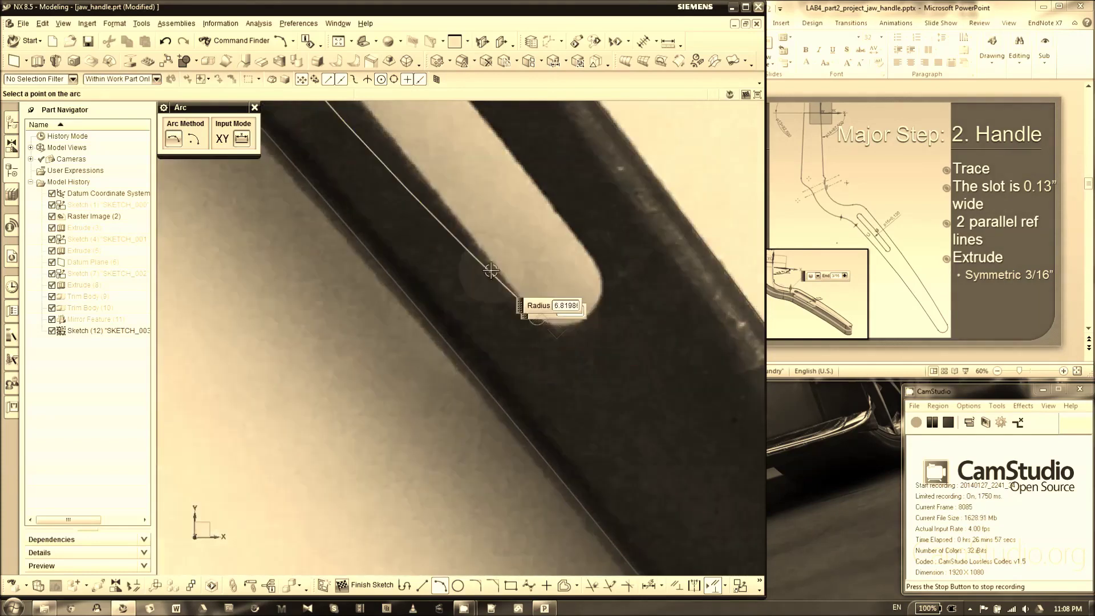
scroll(439, 151, up, 6)
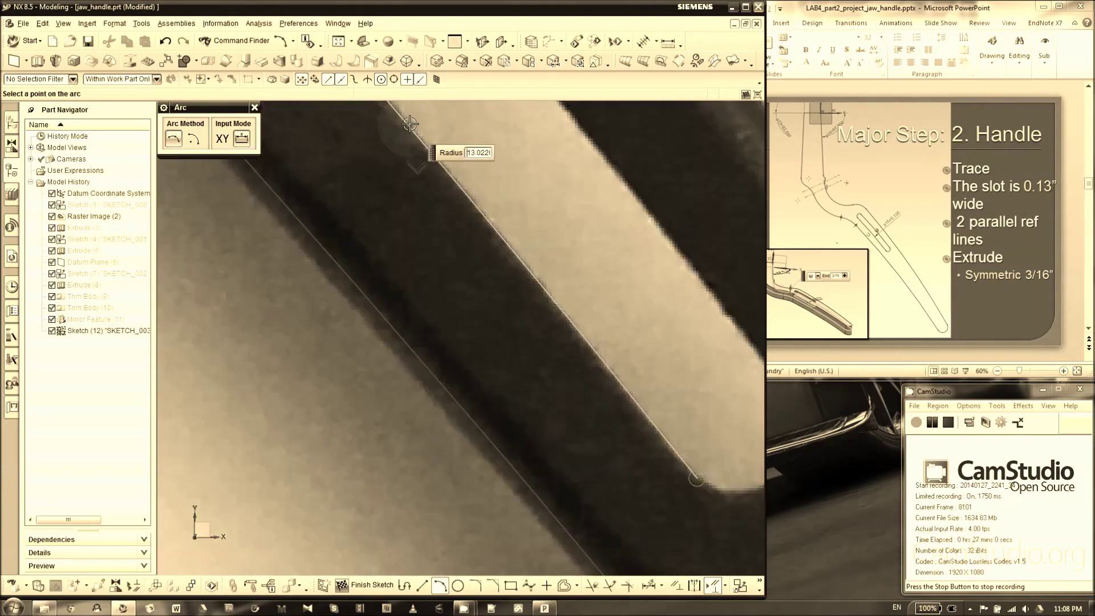
click(407, 125)
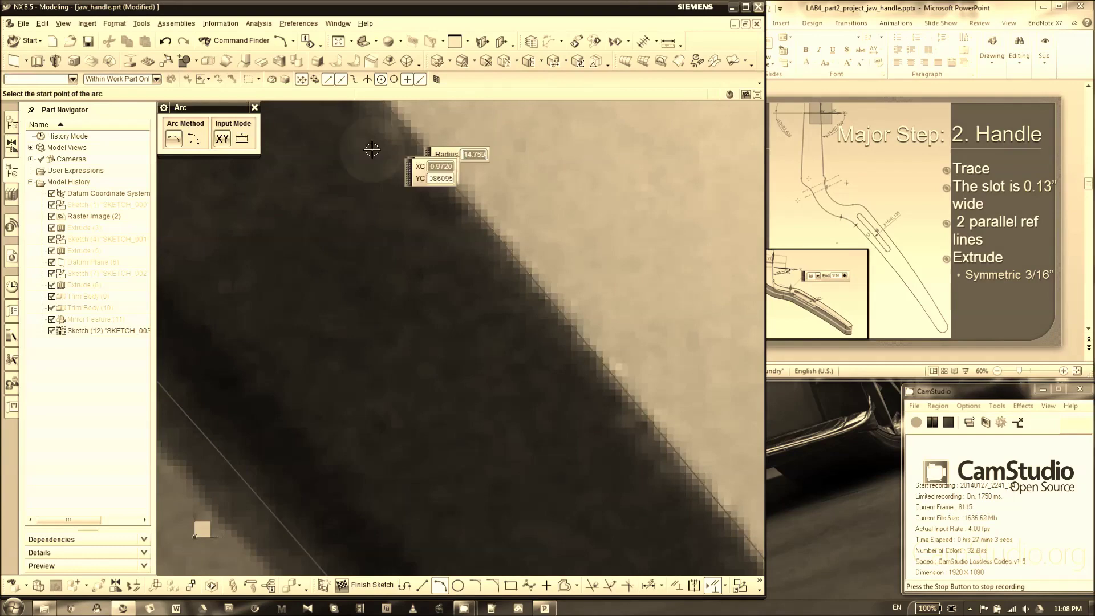
scroll(413, 134, down, 5)
scroll(568, 293, down, 3)
scroll(546, 256, up, 2)
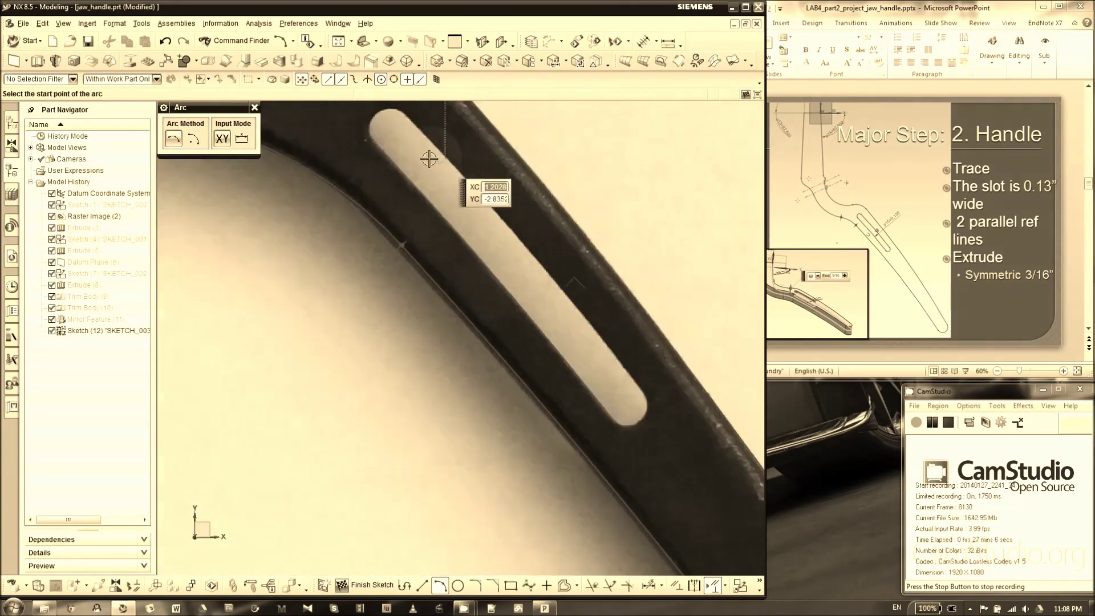
click(254, 107)
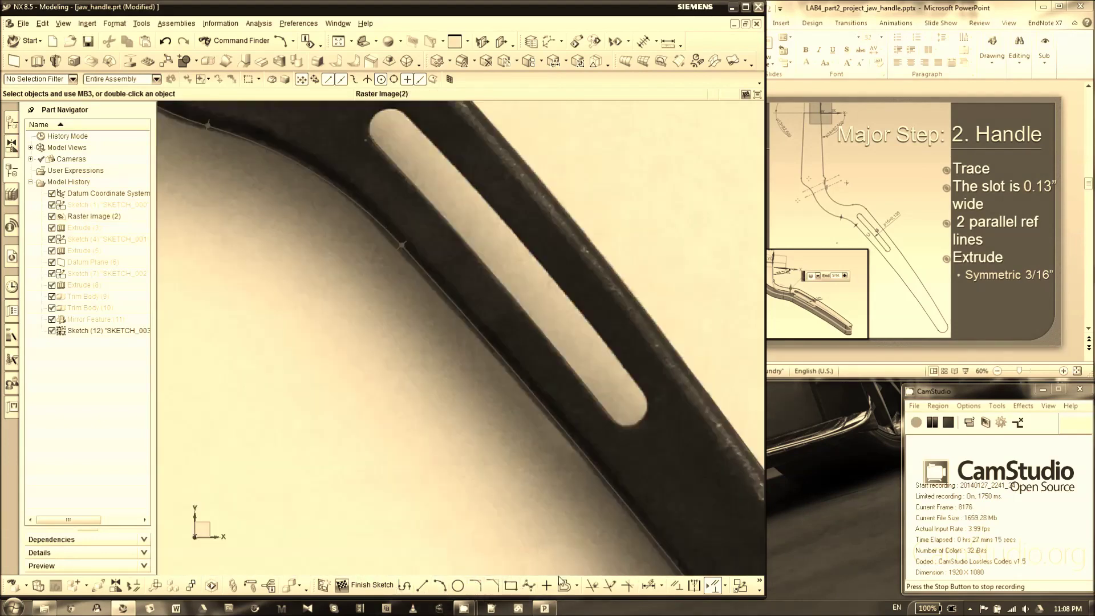
- Offset the slot edge arc by 0.13 in towards the slot's opposite edge, with the offset dimension created
click(563, 587)
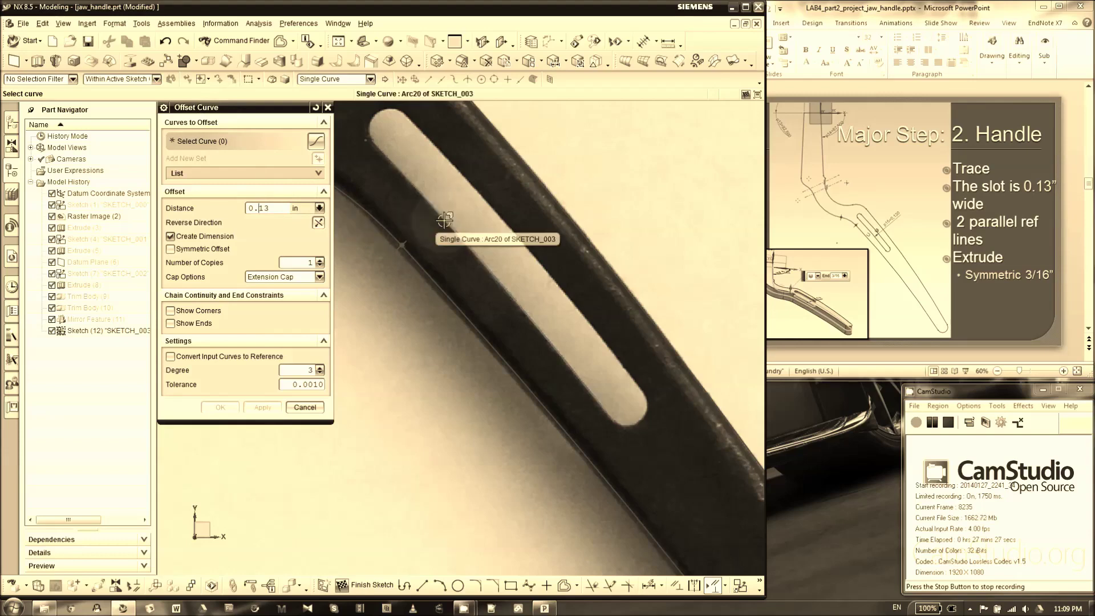
click(425, 229)
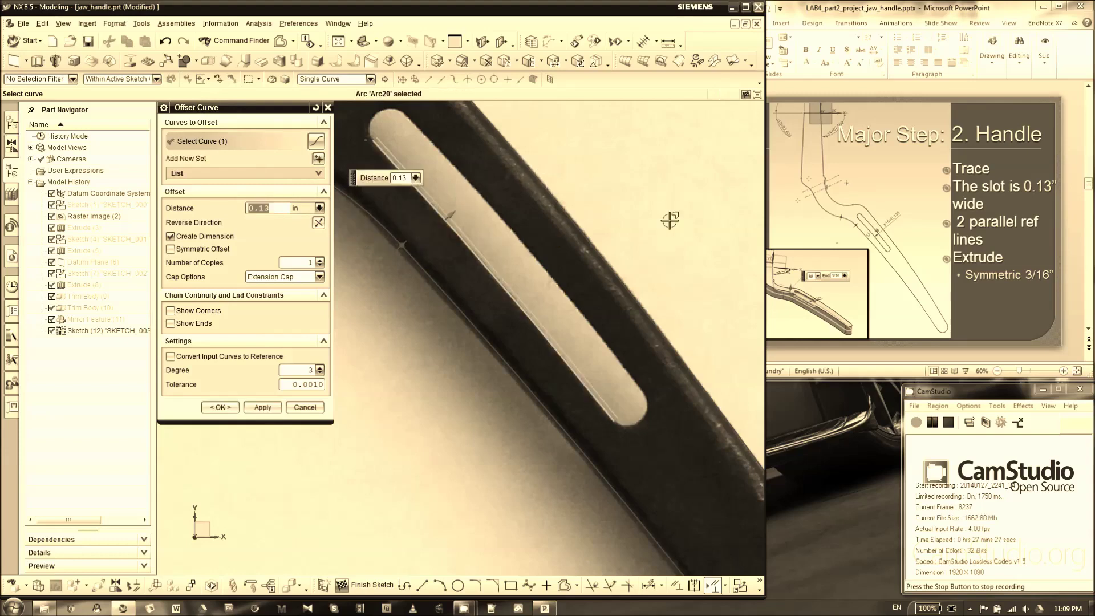
double_click(274, 211)
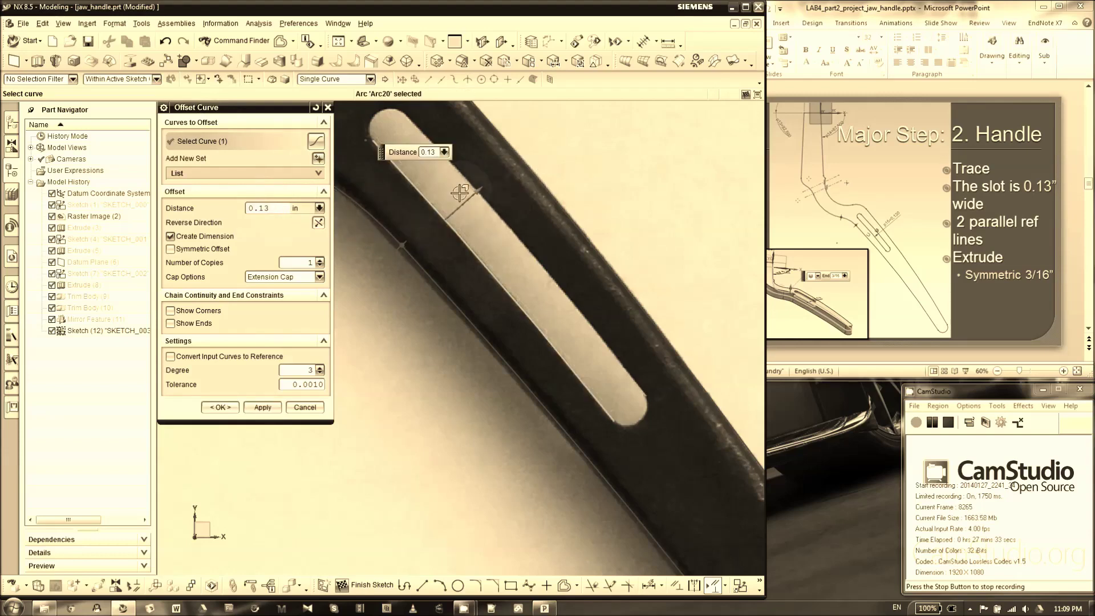
scroll(570, 235, up, 4)
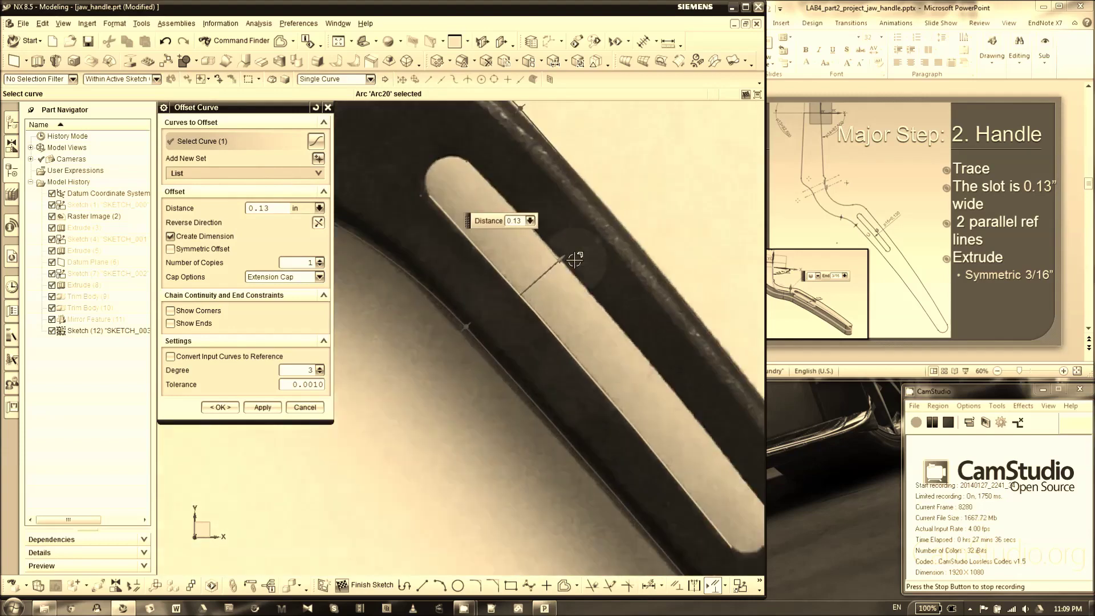
click(236, 407)
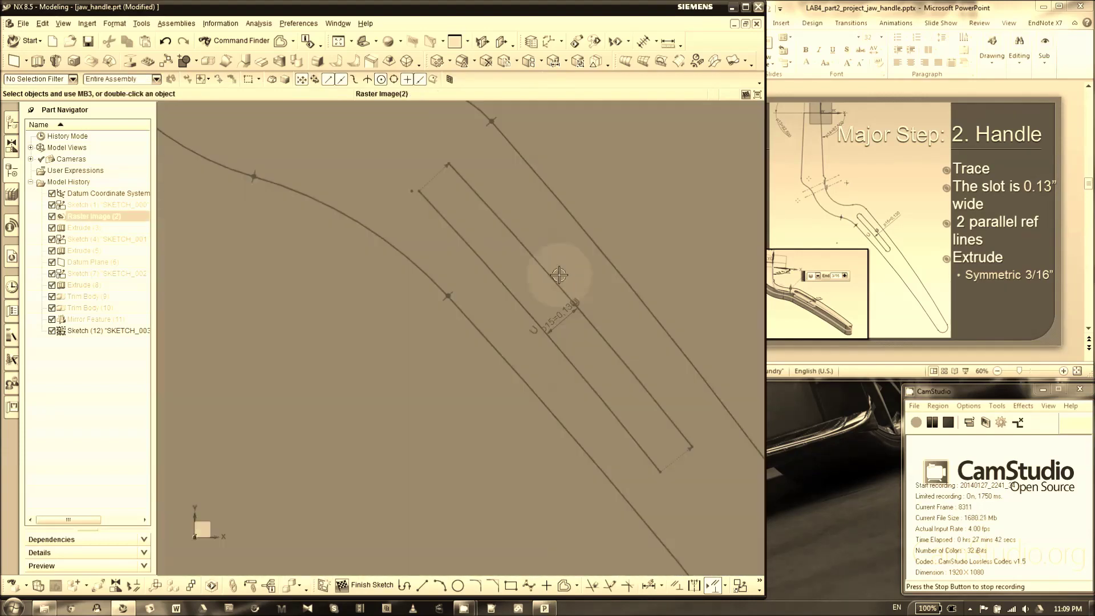
- Round the slot's upper end with a 0.065 in fillet between the two parallel slot arcs
scroll(625, 365, up, 2)
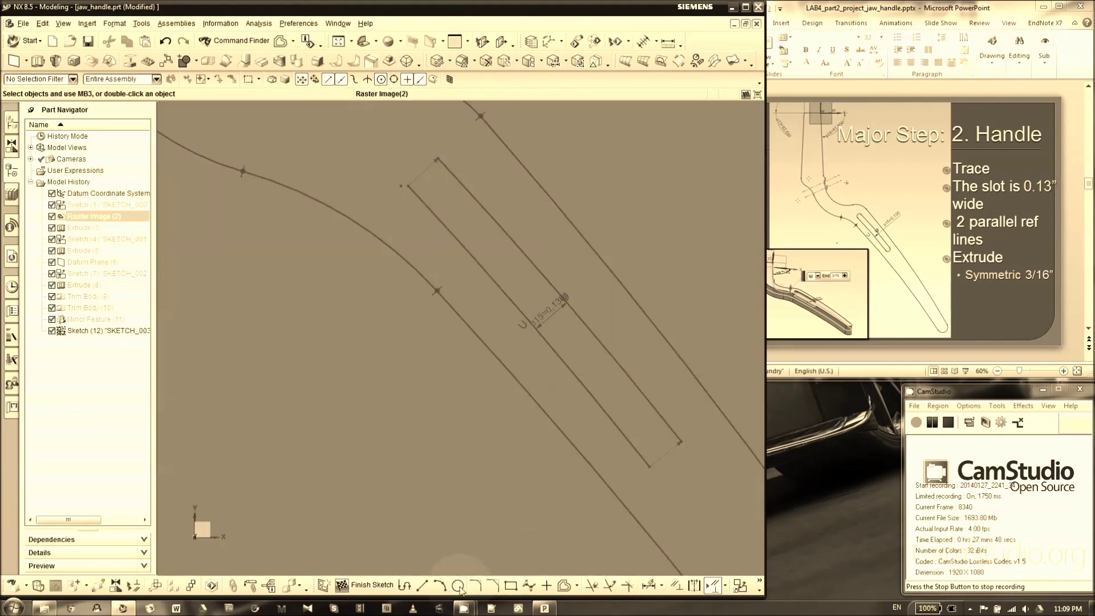
click(475, 585)
scroll(432, 288, up, 2)
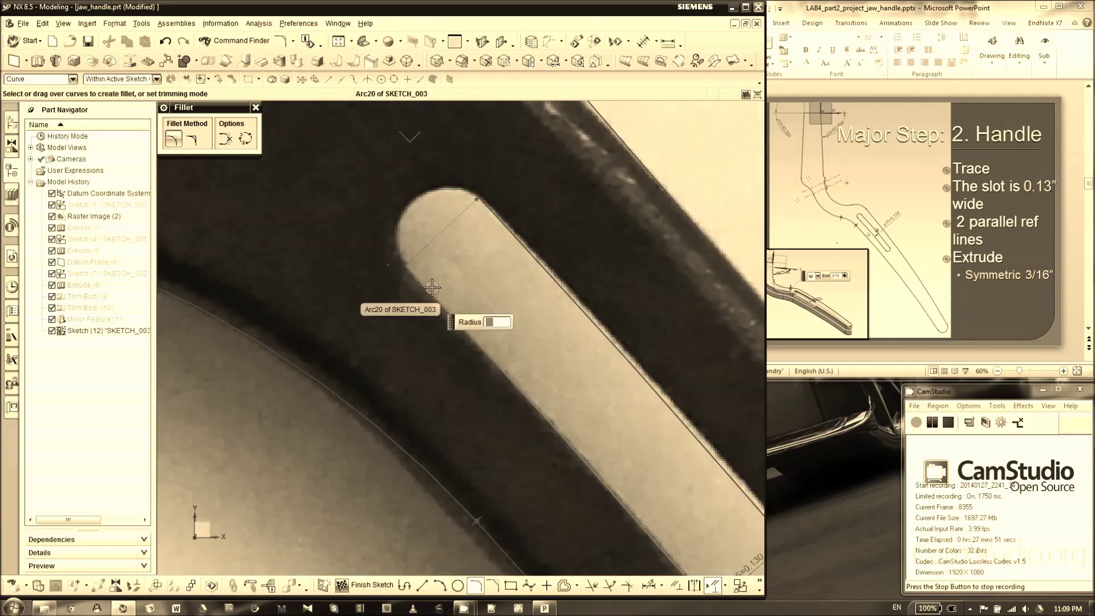
click(432, 288)
click(494, 220)
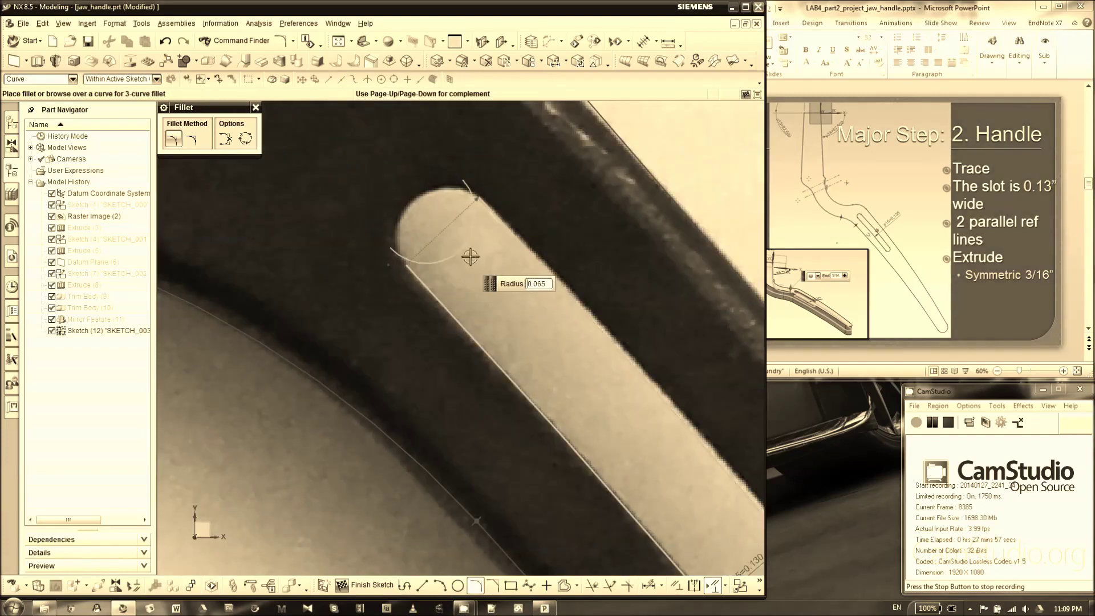
click(471, 255)
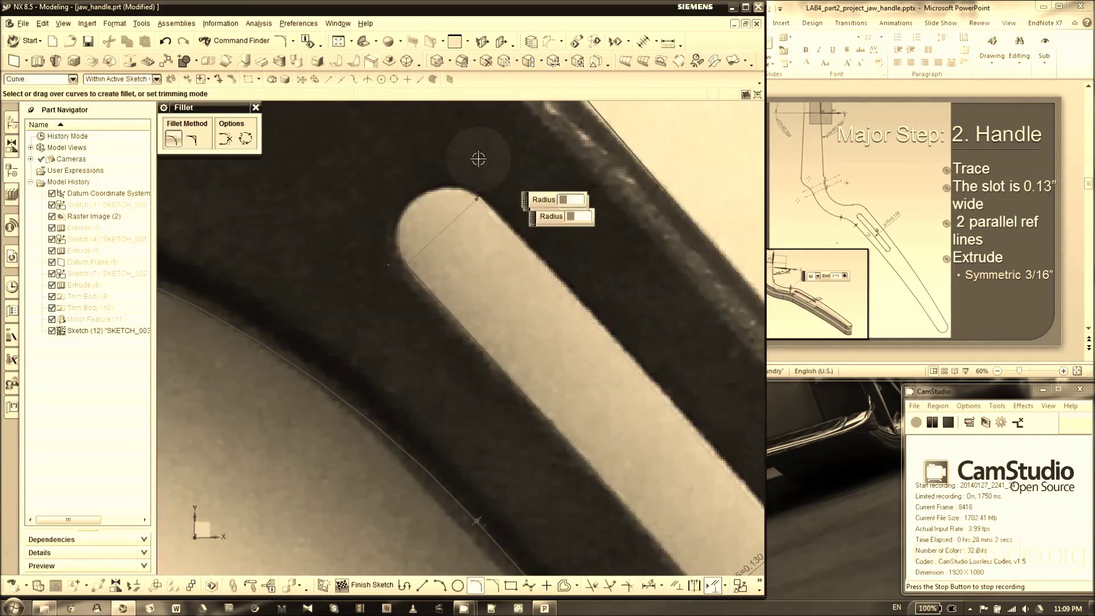
click(419, 278)
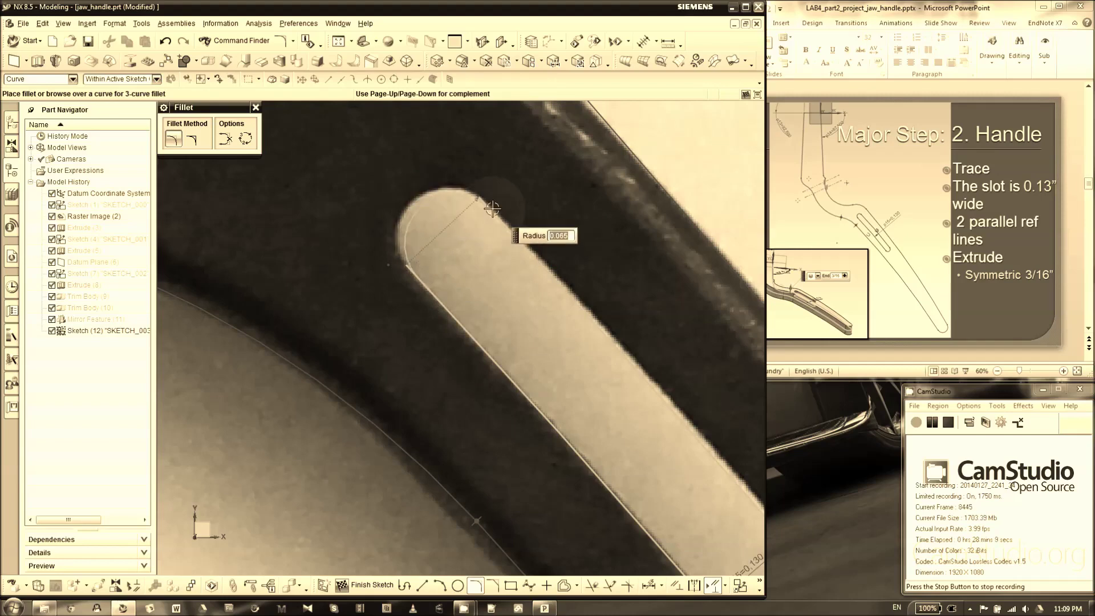
click(409, 209)
scroll(350, 163, down, 4)
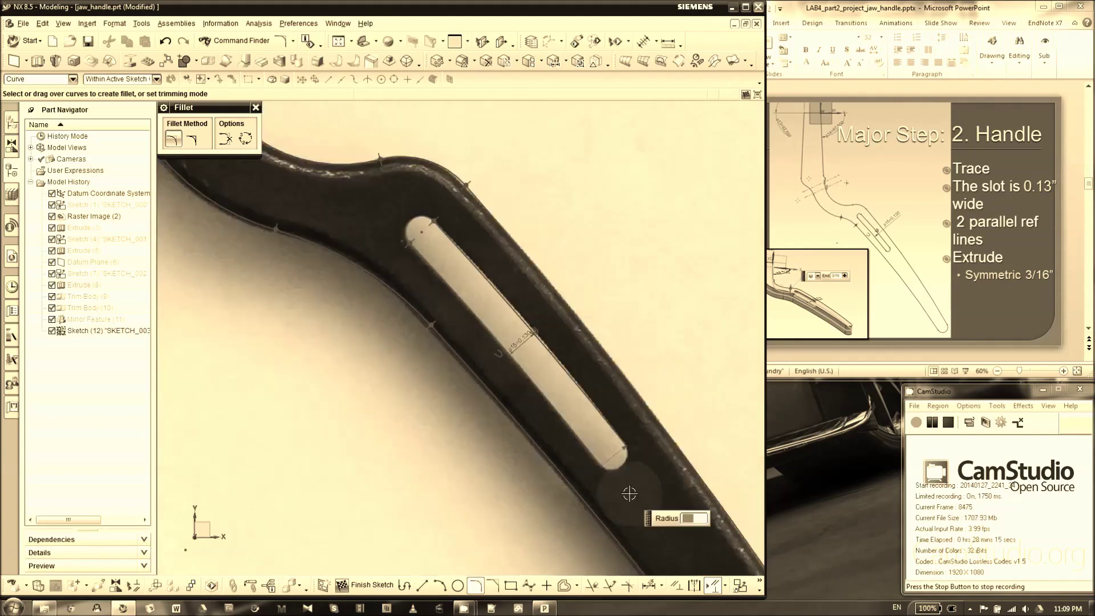
- Round the slot's lower end with a 0.065 in fillet between the two parallel slot arcs
scroll(629, 493, up, 5)
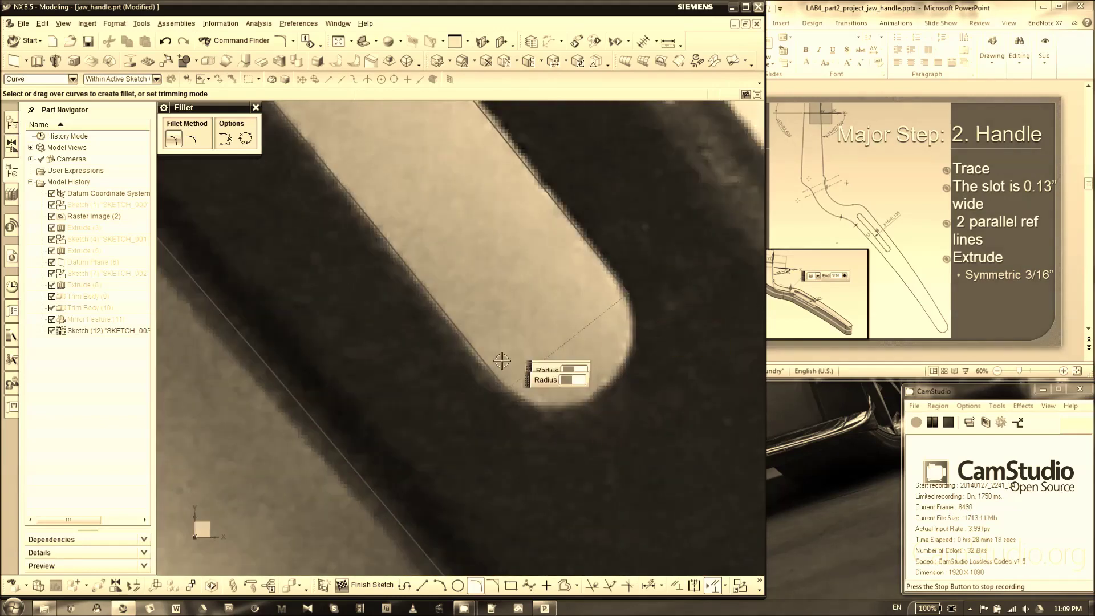
click(502, 361)
click(614, 285)
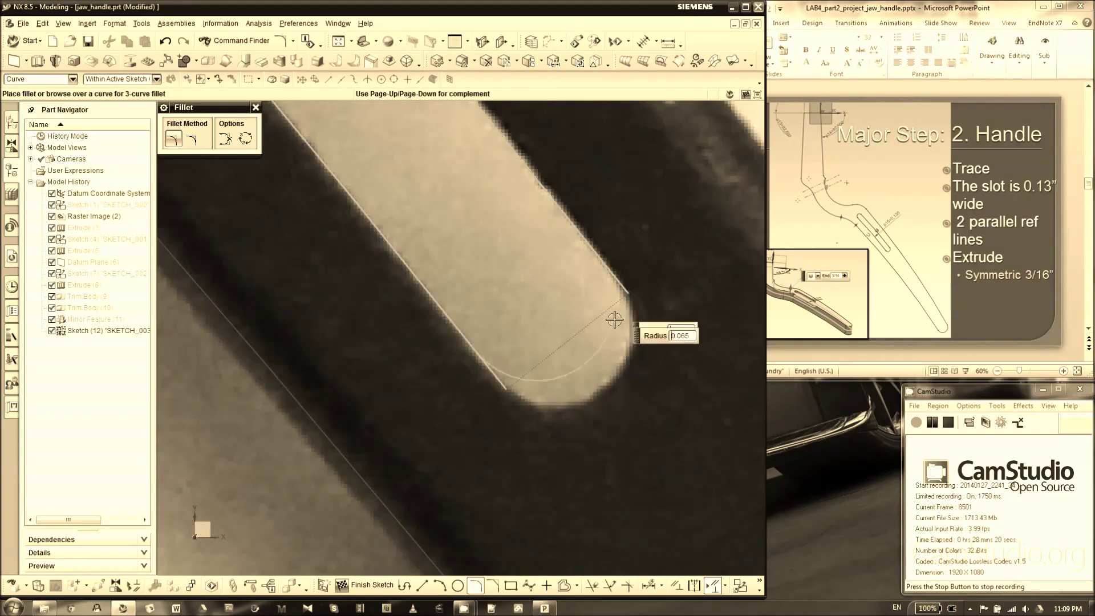
click(613, 380)
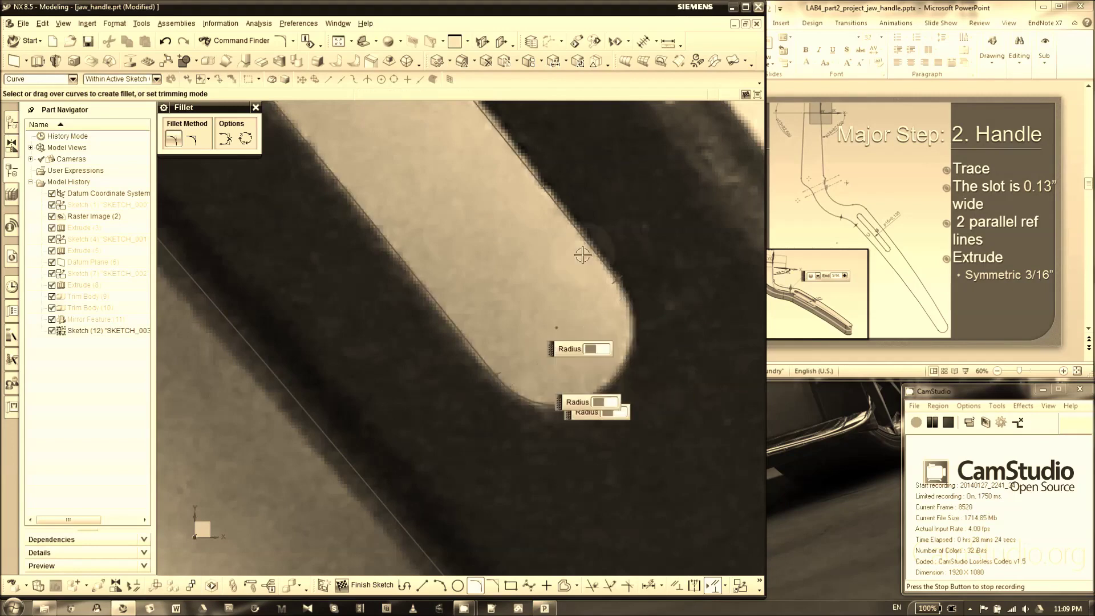
scroll(602, 308, down, 3)
click(255, 108)
scroll(589, 293, down, 5)
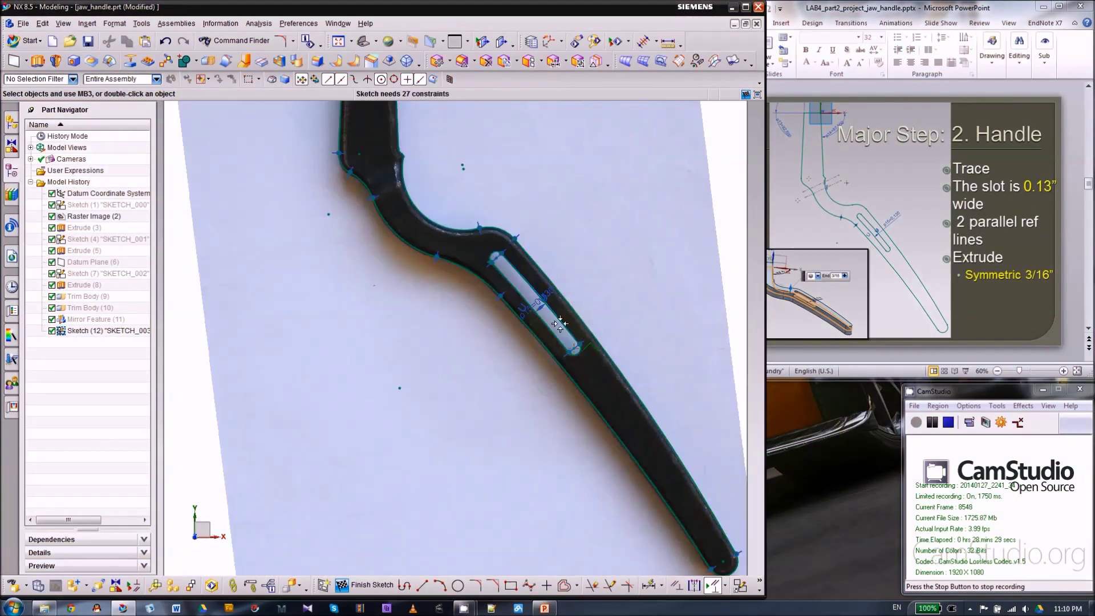
scroll(560, 324, down, 2)
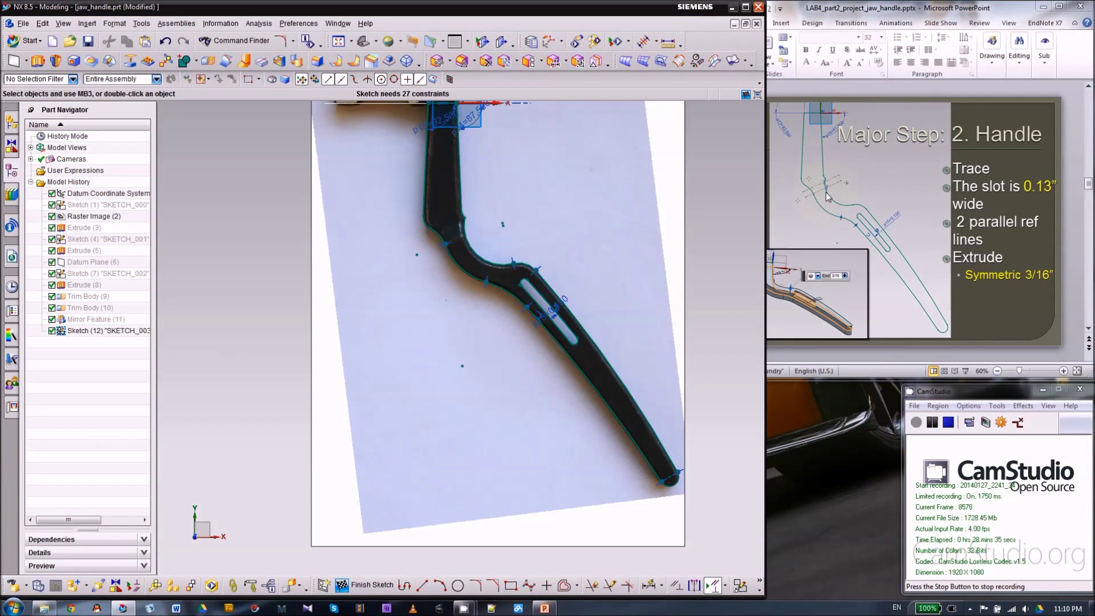
- Switch to the reference part jaw handle.prt and examine the extruded handle's shape around the bend
click(293, 24)
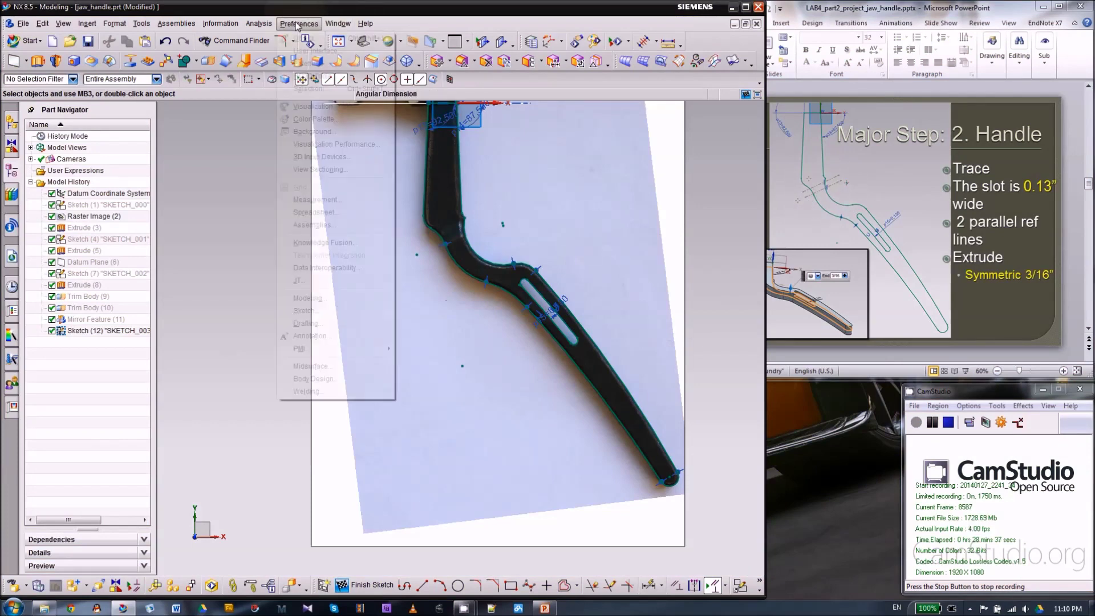
click(354, 95)
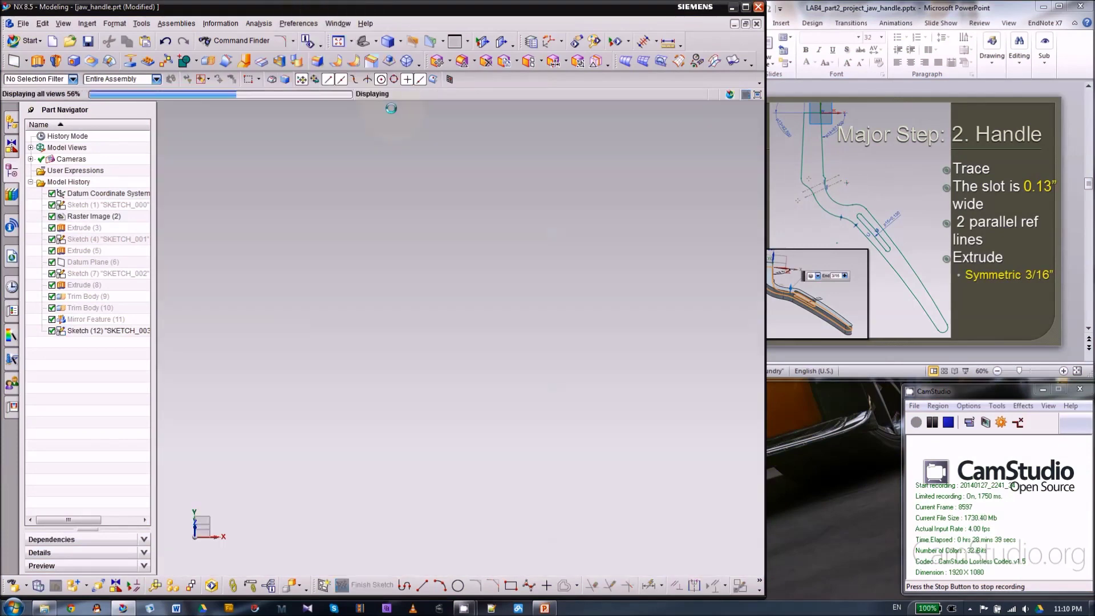
middle_drag(466, 346, 507, 303)
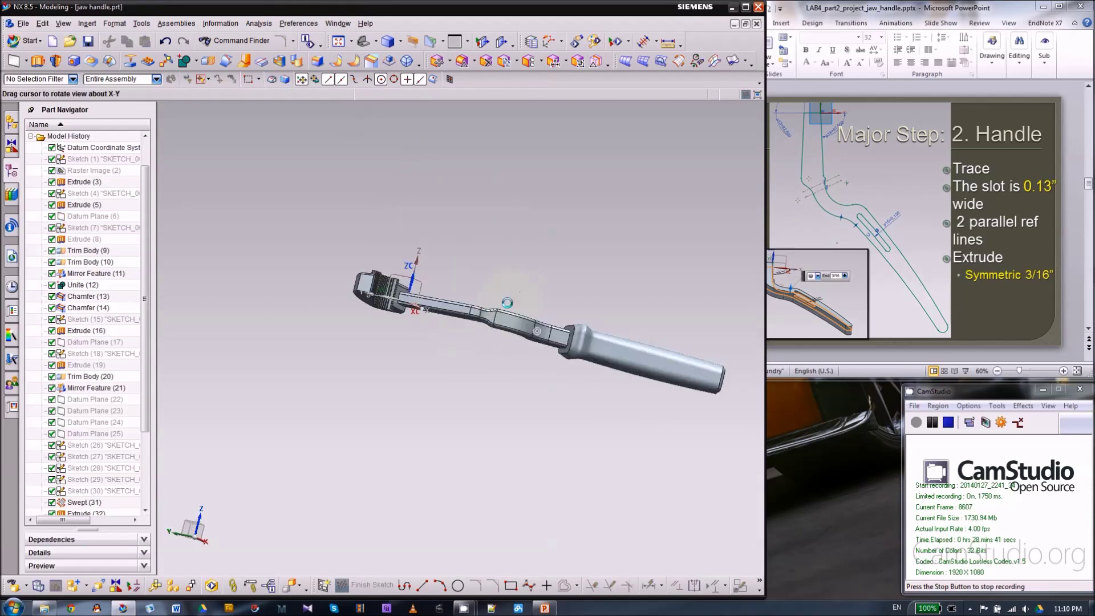
scroll(520, 293, up, 7)
middle_drag(527, 245, 477, 295)
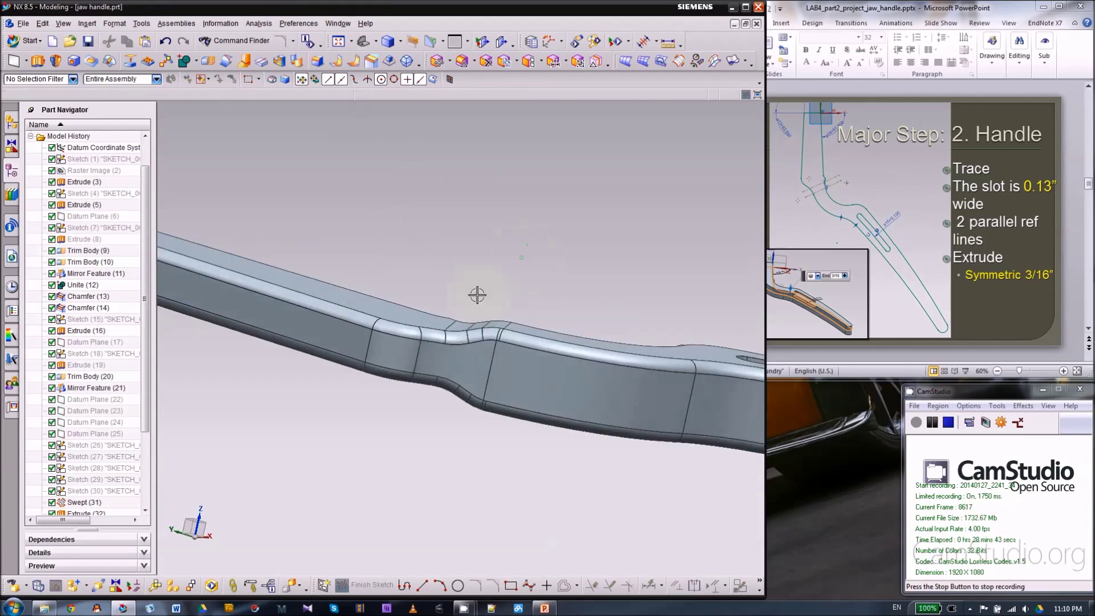
scroll(441, 288, down, 3)
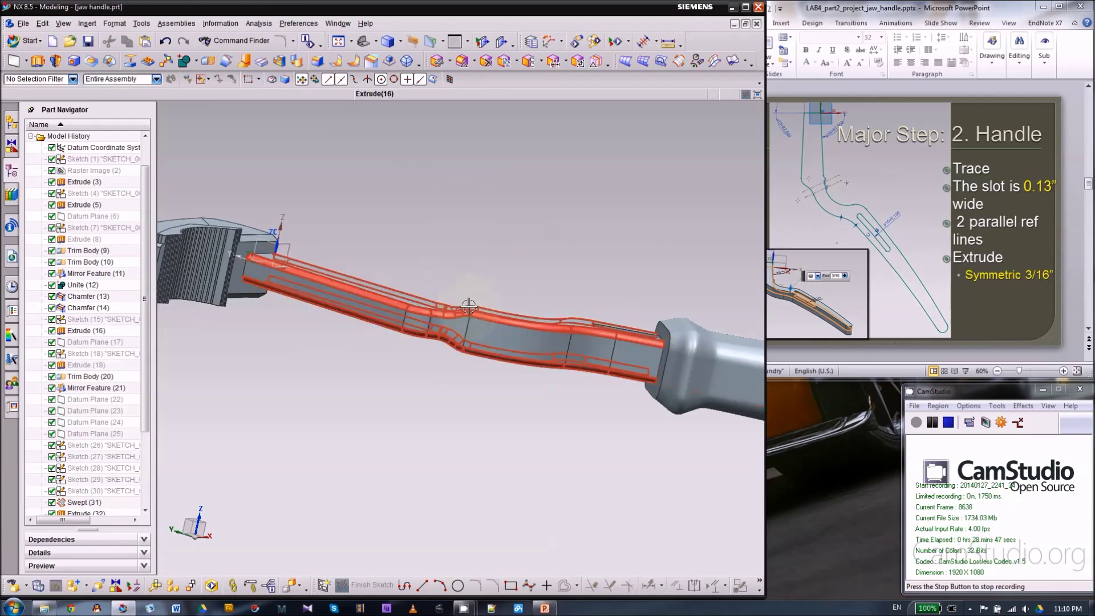
- Return to jaw_handle.prt and examine the traced outline around the handle's upper bend and shoulder
click(336, 23)
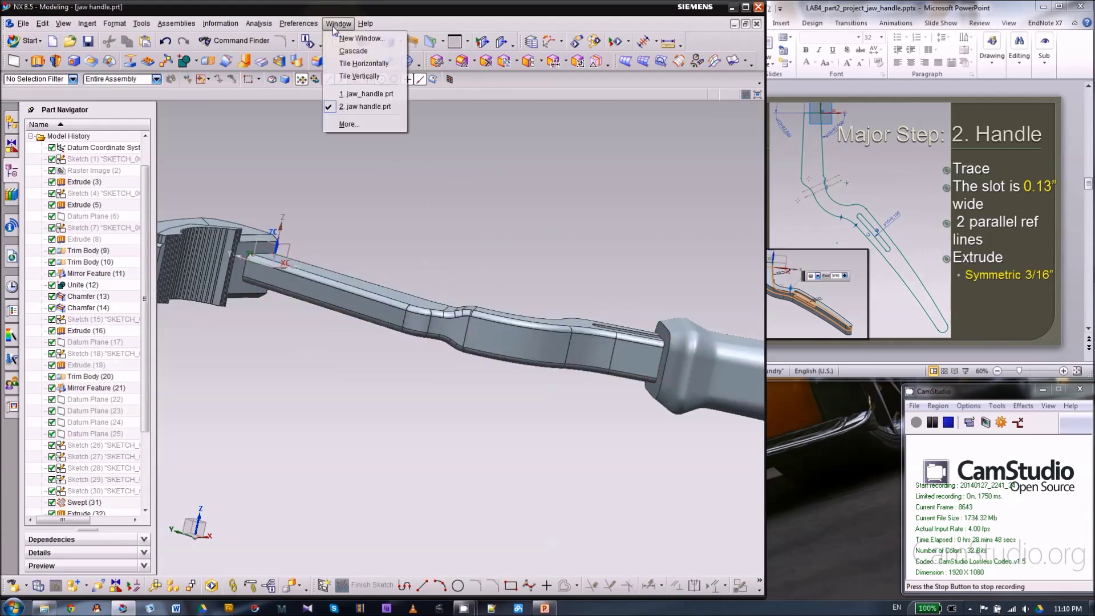
click(369, 95)
scroll(470, 254, up, 5)
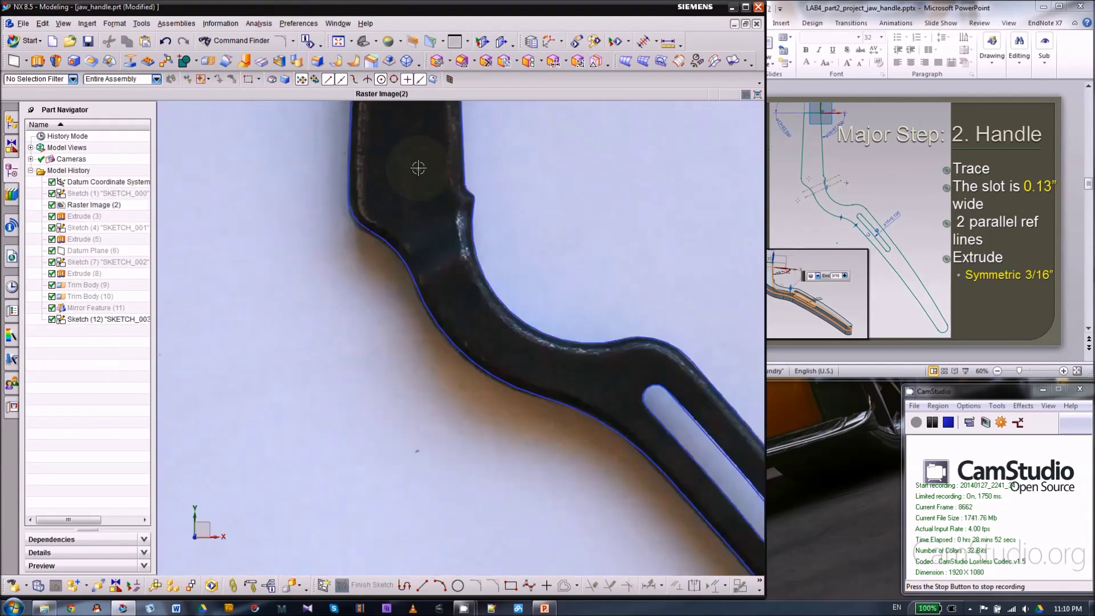
click(406, 218)
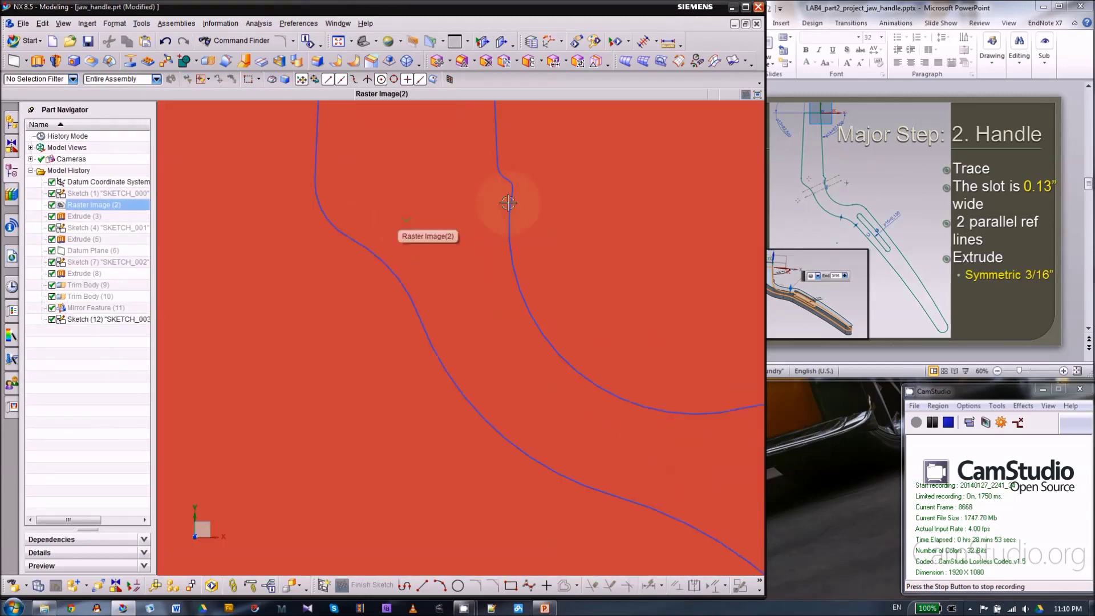
key(Escape)
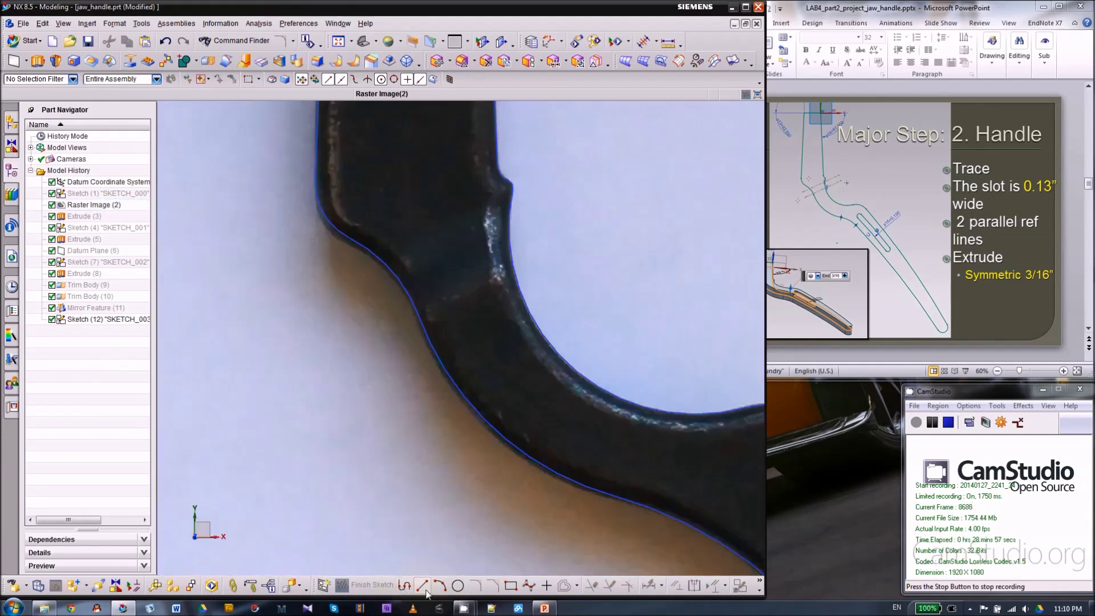
click(423, 586)
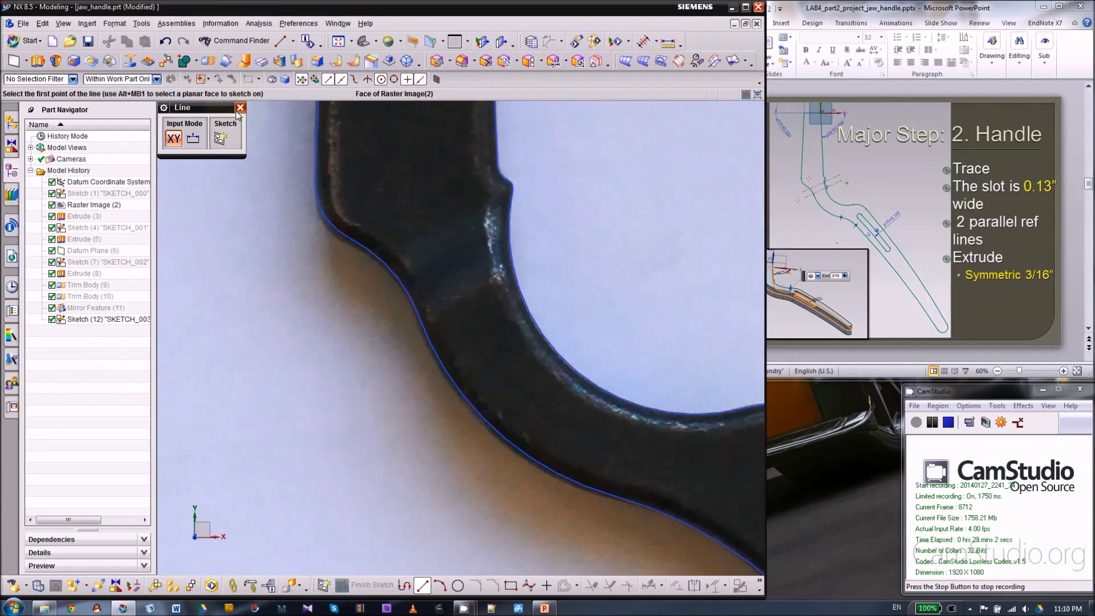
click(240, 107)
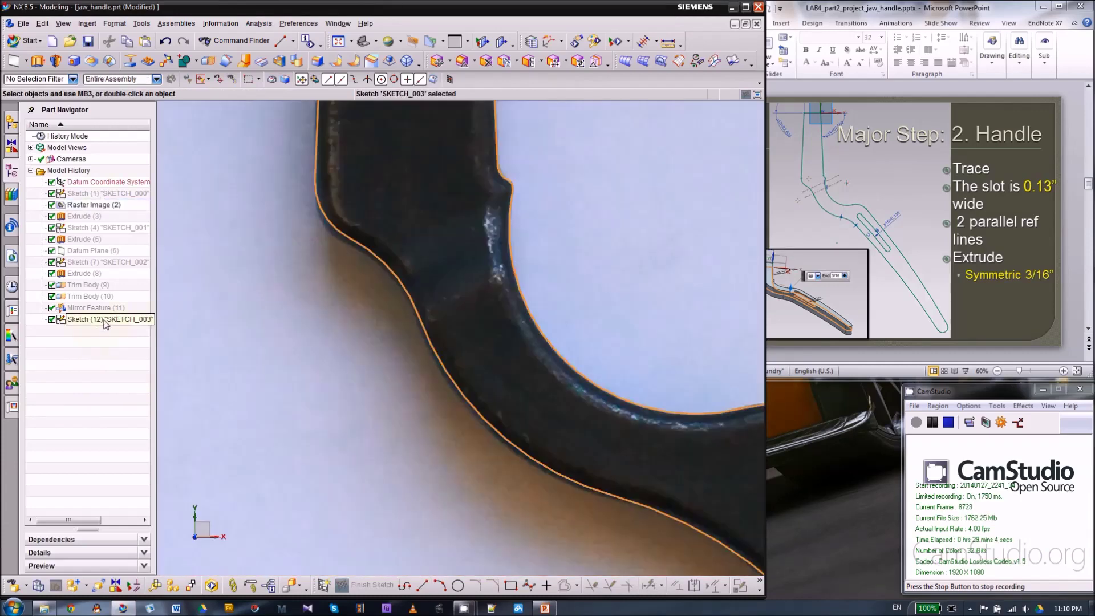
- Reopen sketch SKETCH_003 and draw a slanted line across the handle at the start of the bend
double_click(104, 324)
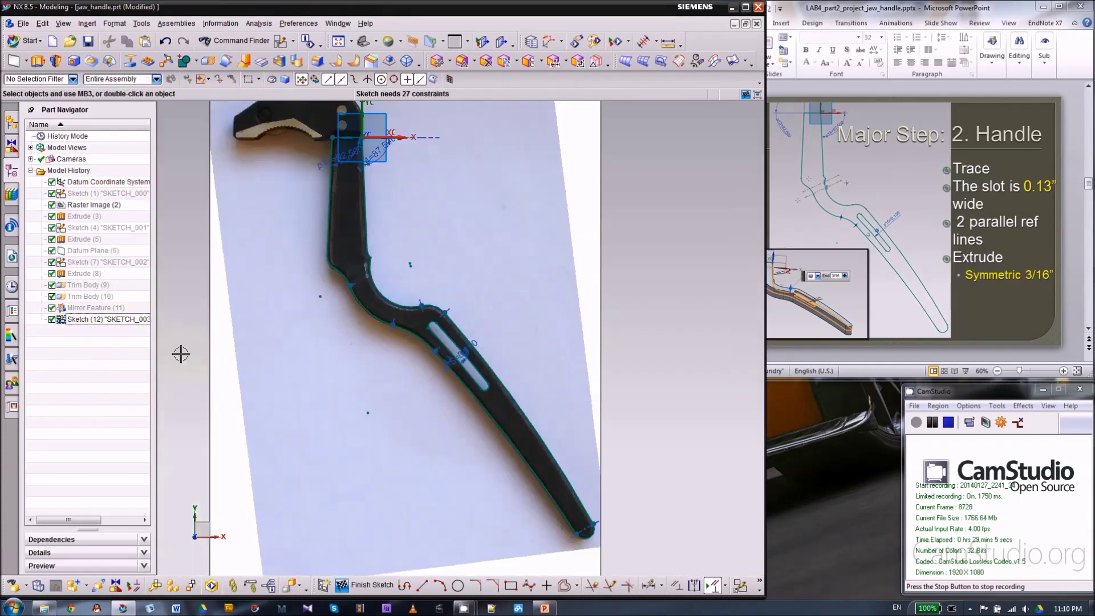
scroll(327, 290, up, 5)
scroll(458, 194, up, 3)
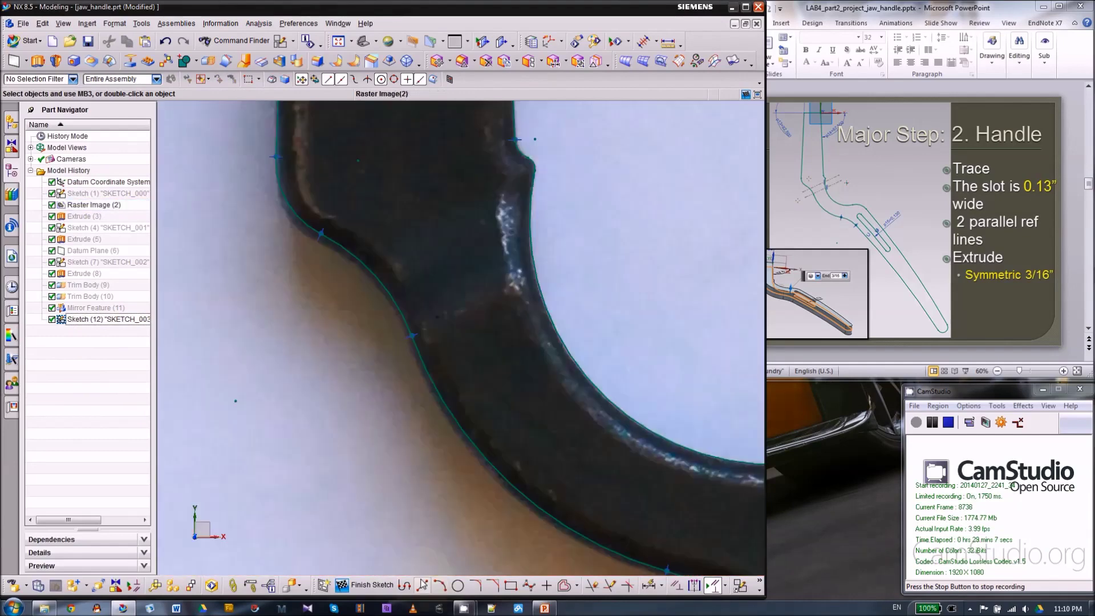
key(l)
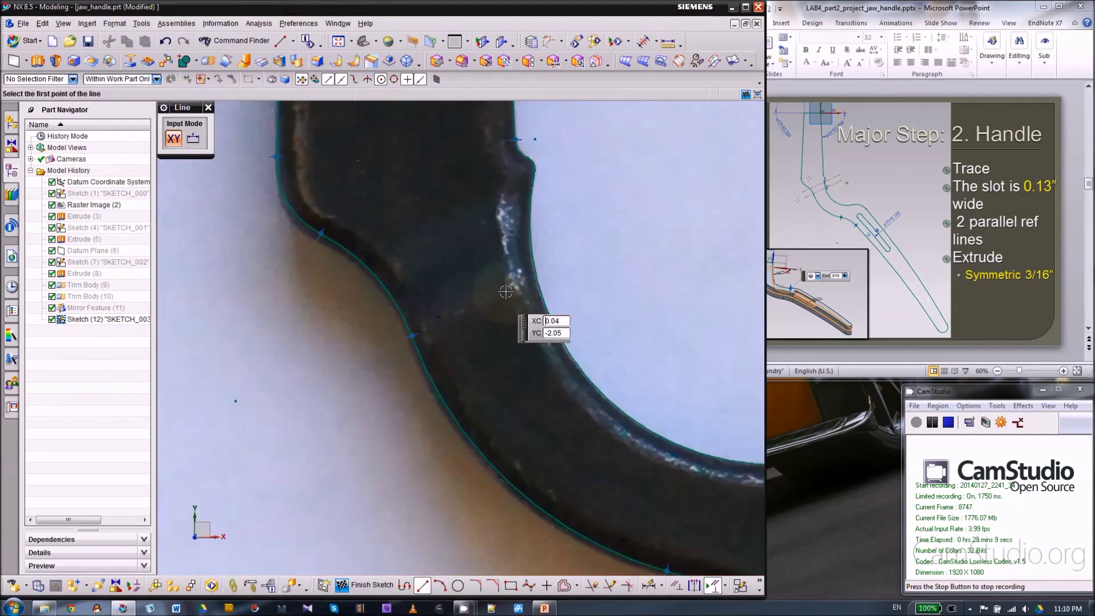
click(642, 237)
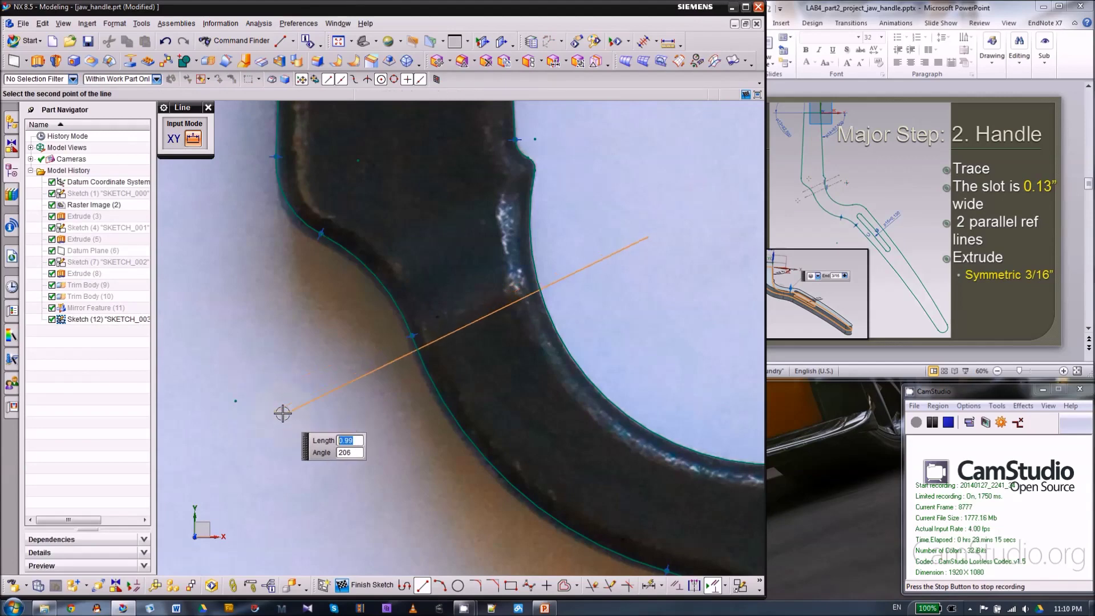
click(321, 392)
key(Escape)
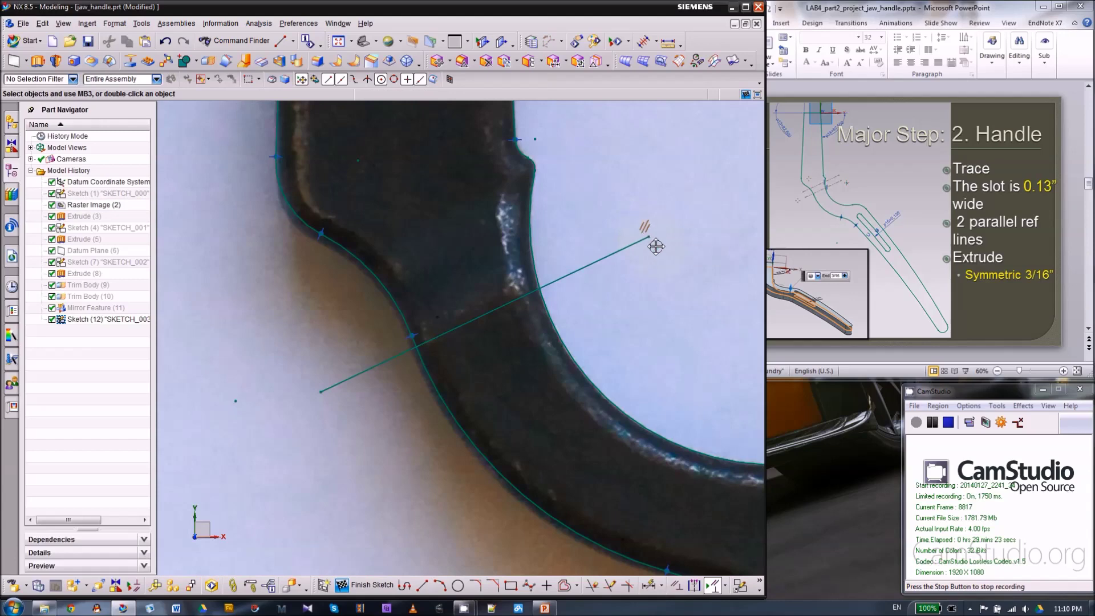
- Tilt the slanted line slightly by its upper end and move it onto the lower crease in the handle image
drag(660, 257, 659, 256)
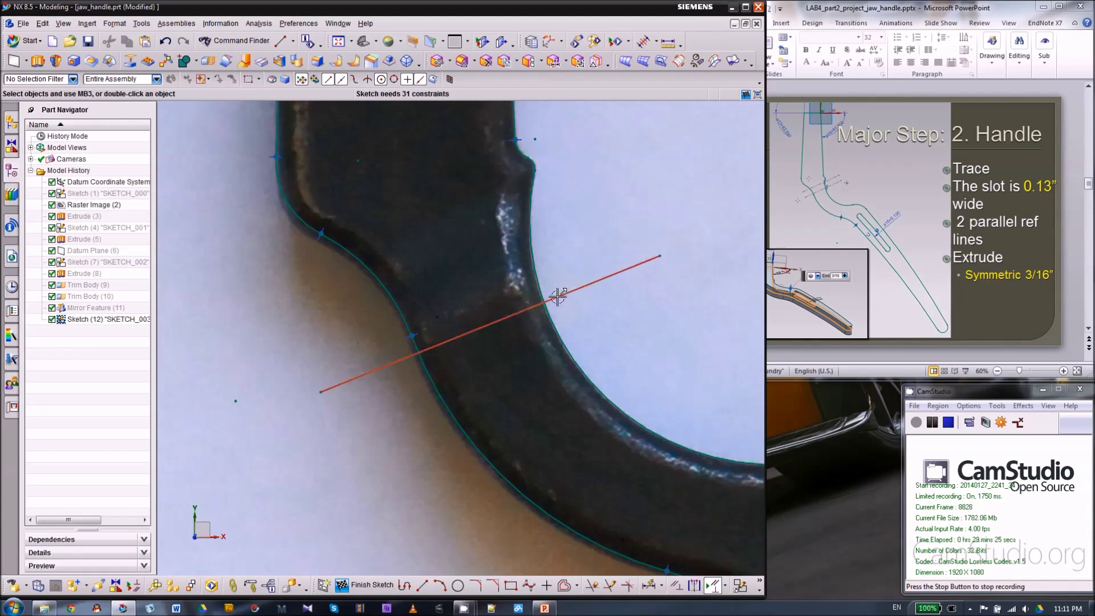
drag(540, 279, 474, 312)
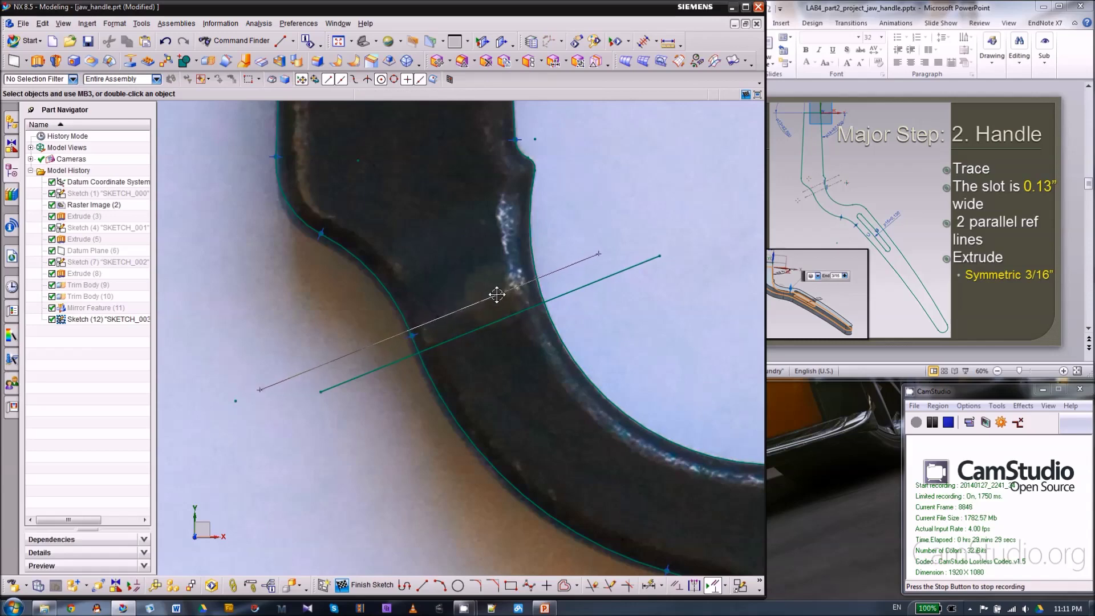
drag(497, 295, 495, 297)
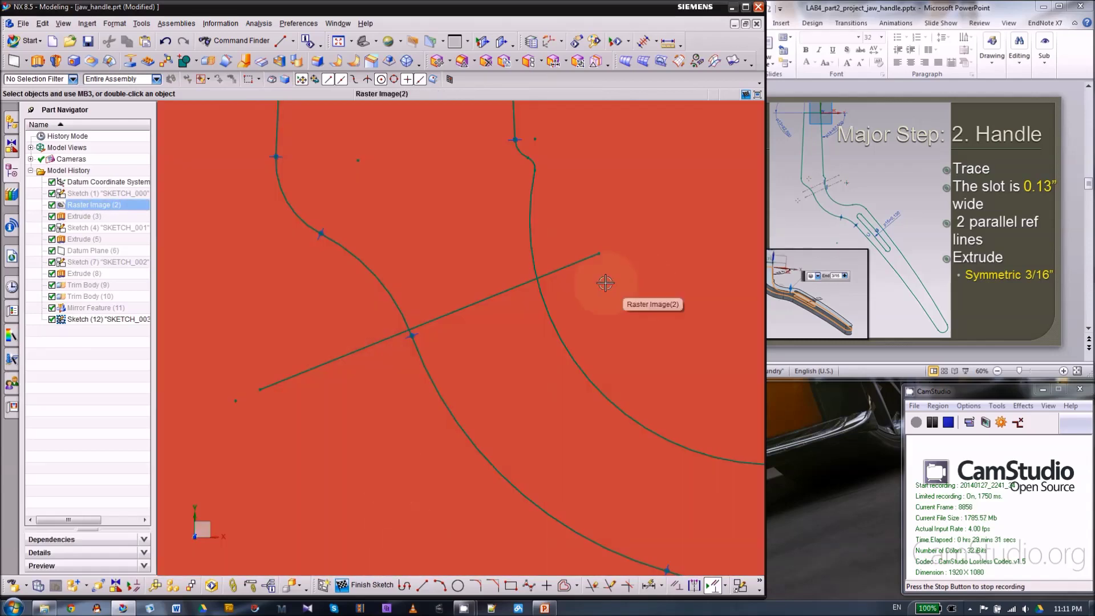
- Draw a second line about 0.82 in long above the first one and parallel to it, crossing the handle
key(l)
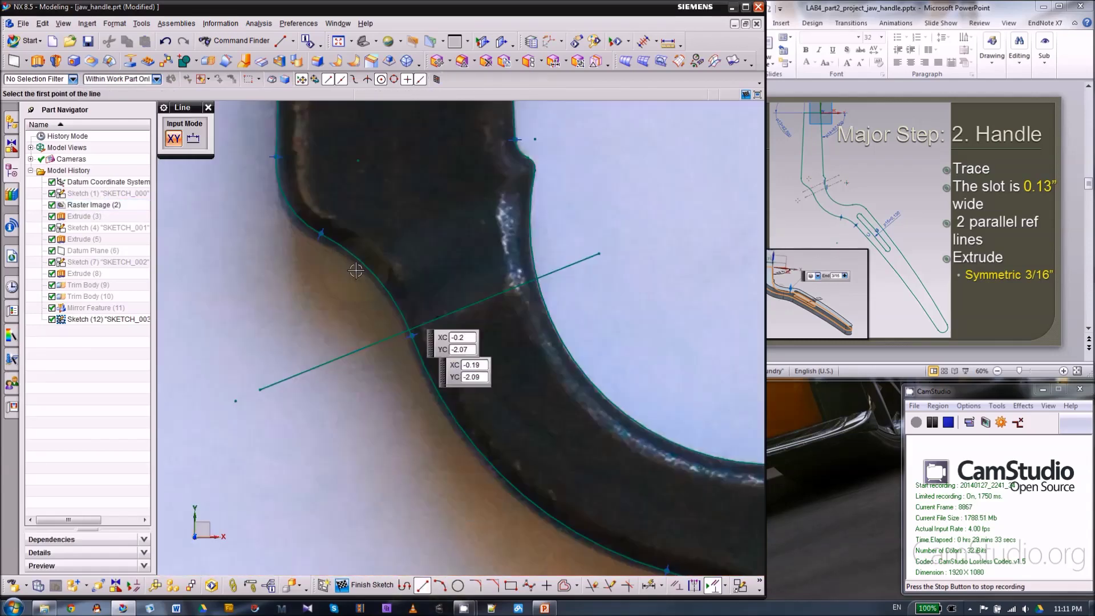
click(275, 315)
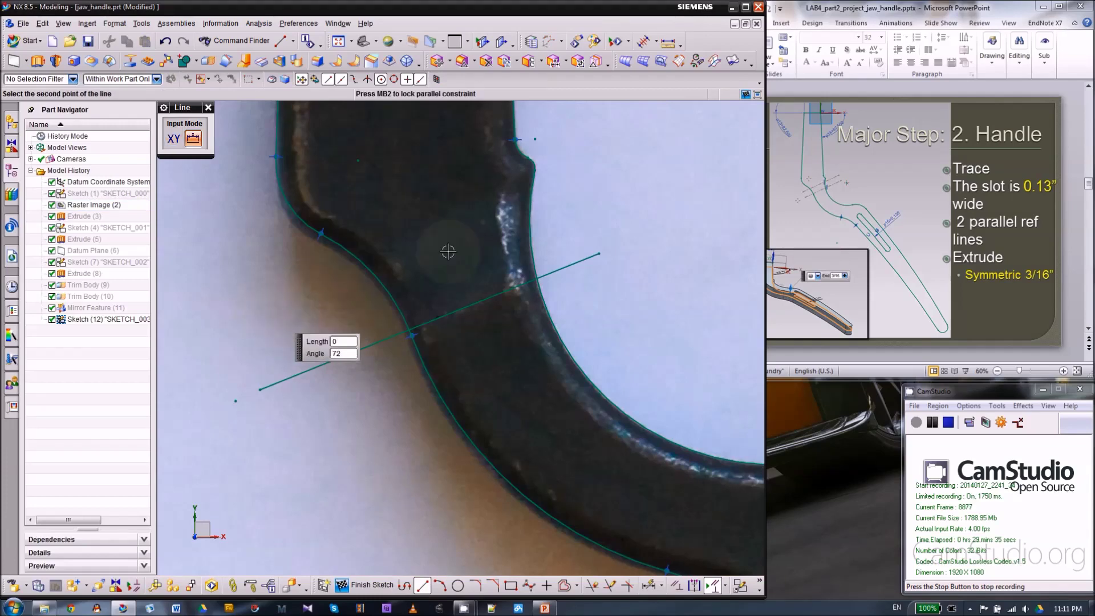
text(0.82)
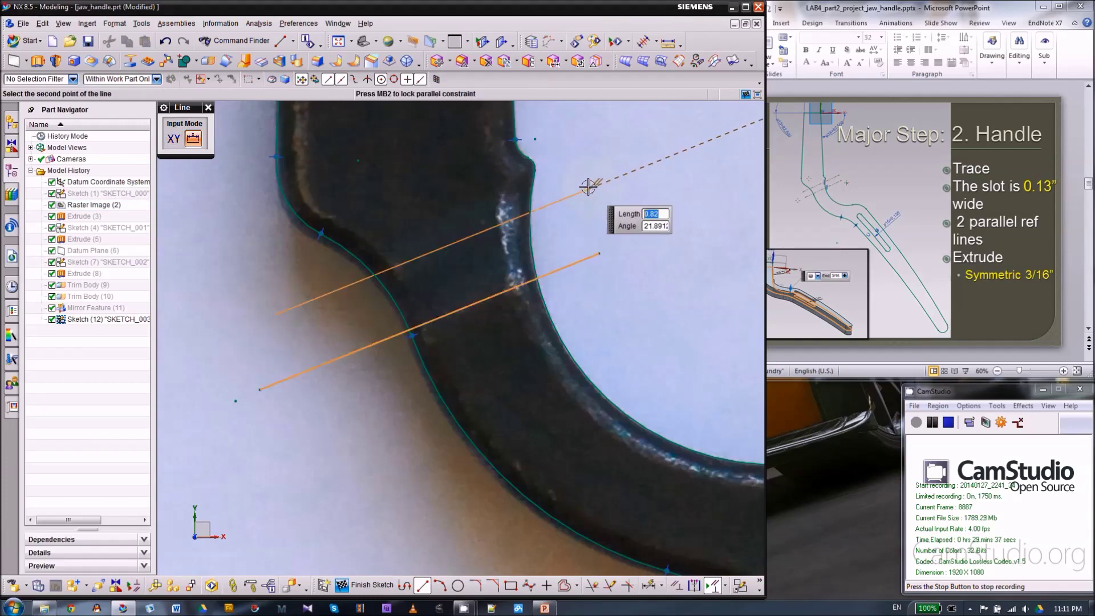
key(Return)
key(Escape)
click(600, 233)
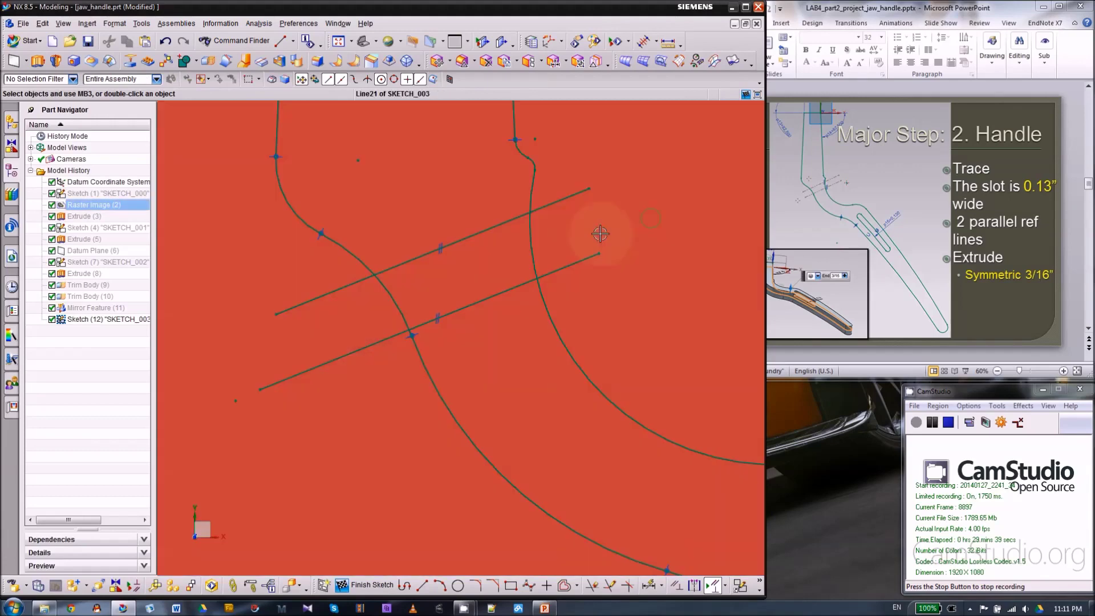
key(Escape)
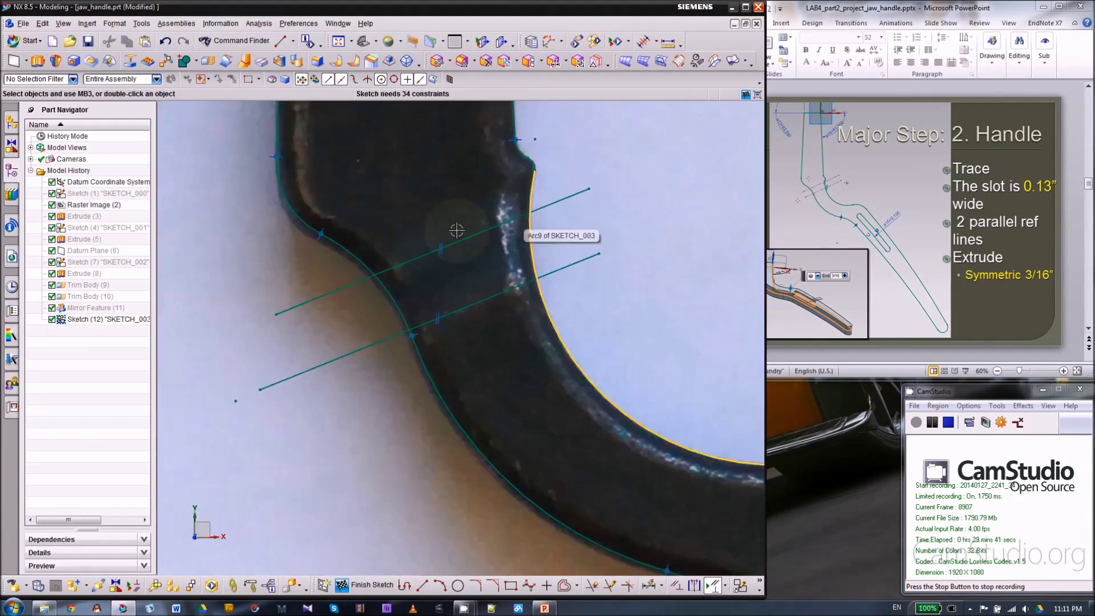
- Nudge both parallel lines to line up with the upper and lower creases in the handle image
scroll(453, 231, up, 2)
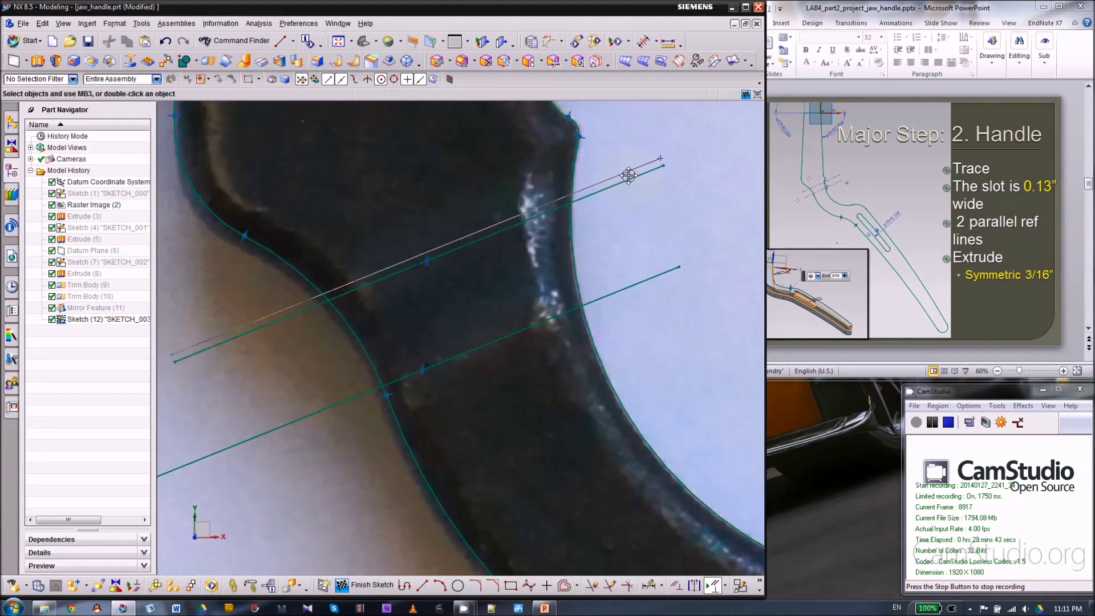
drag(628, 176, 628, 178)
scroll(526, 372, up, 2)
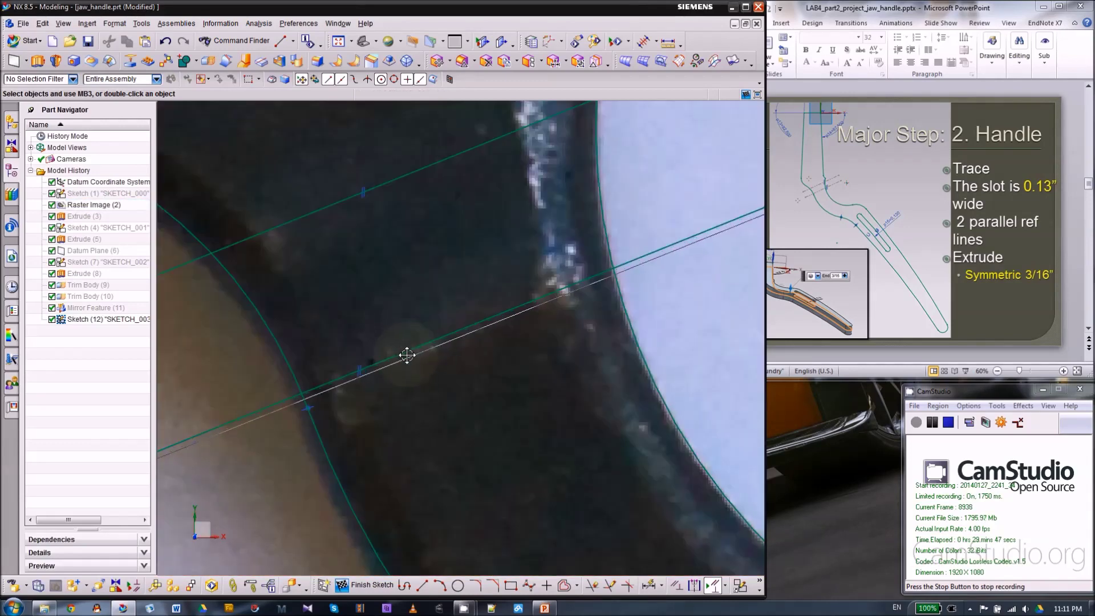
drag(407, 355, 406, 345)
scroll(447, 377, down, 2)
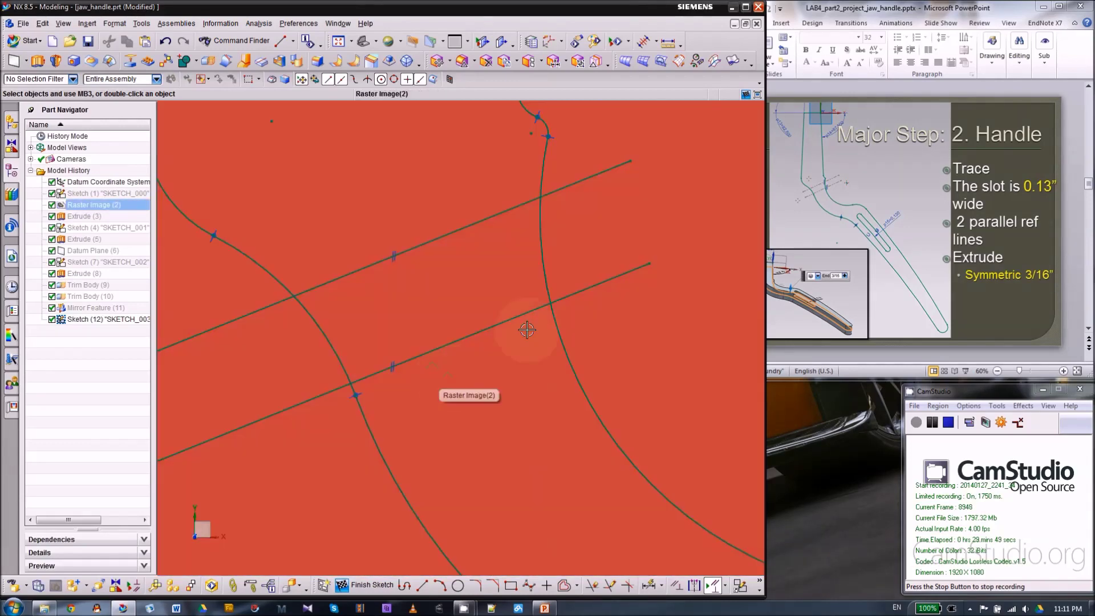
- Convert the two parallel lines across the handle to reference lines
scroll(573, 206, down, 2)
click(339, 282)
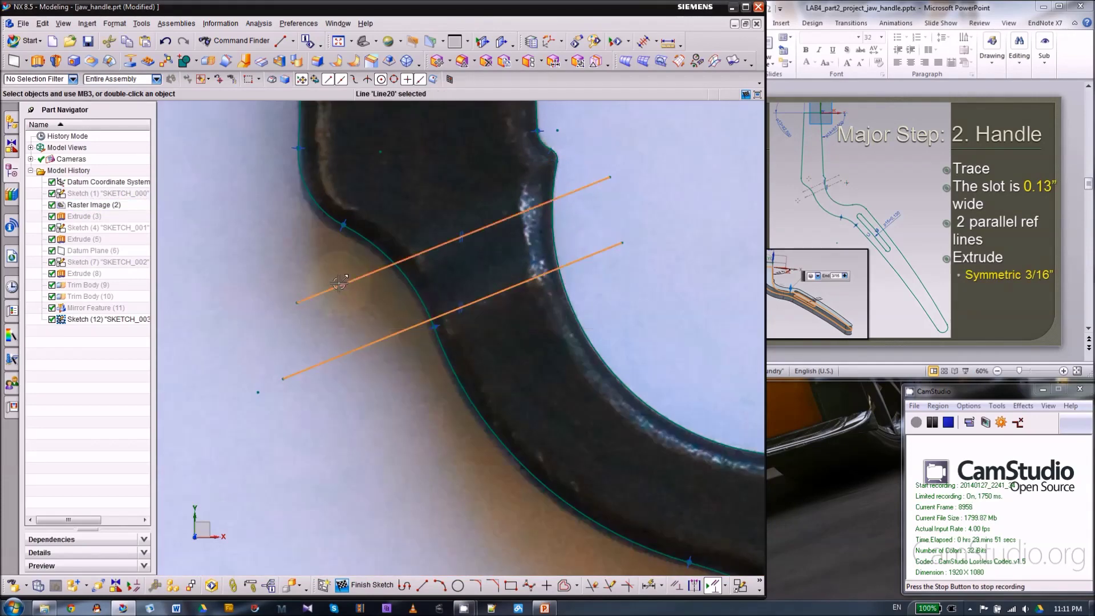
click(398, 244)
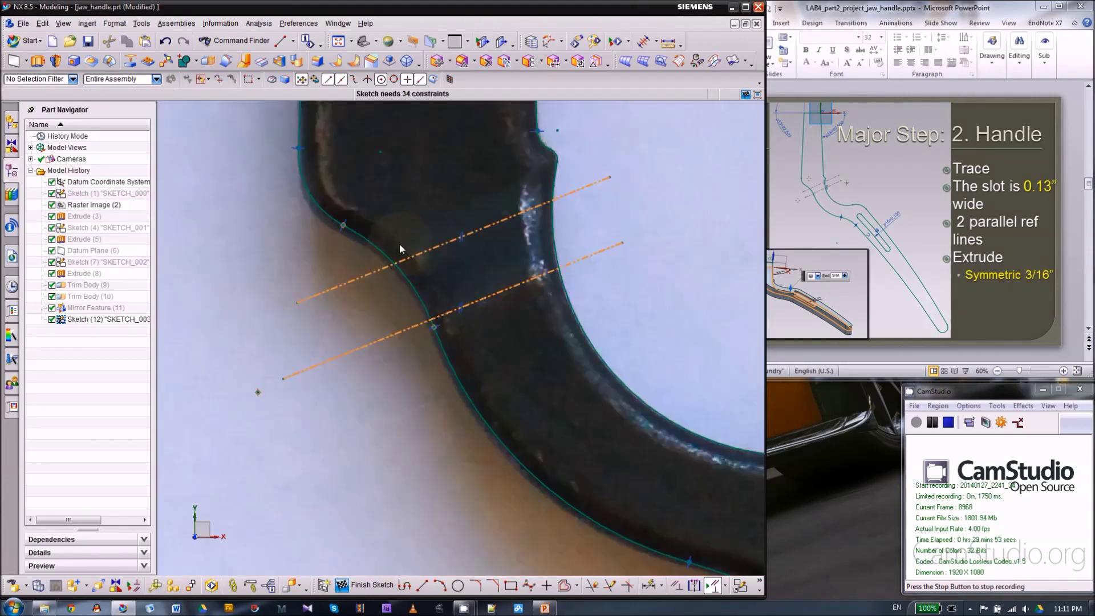
scroll(617, 191, down, 3)
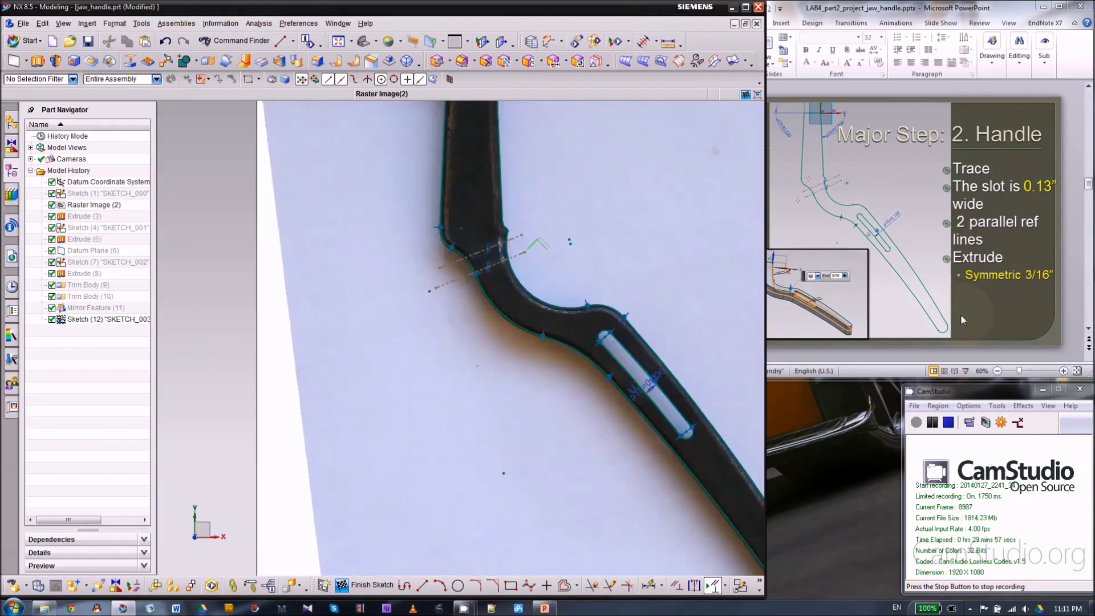
- Check the extrude value on the handle slide and extrude the handle sketch as a solid with a symmetric distance of 3/16 in
click(1009, 323)
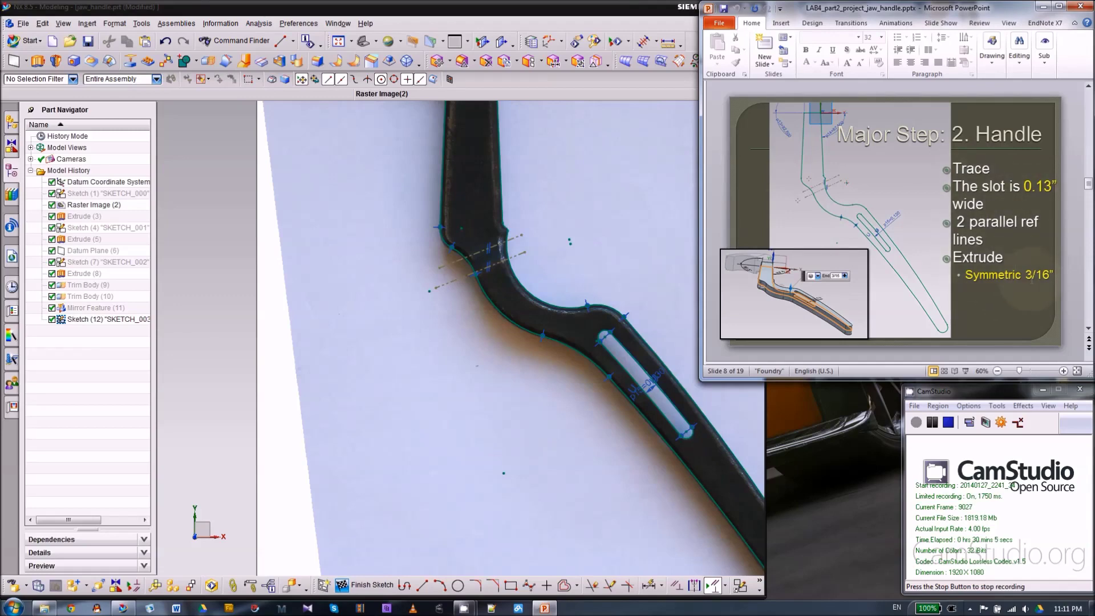
click(217, 320)
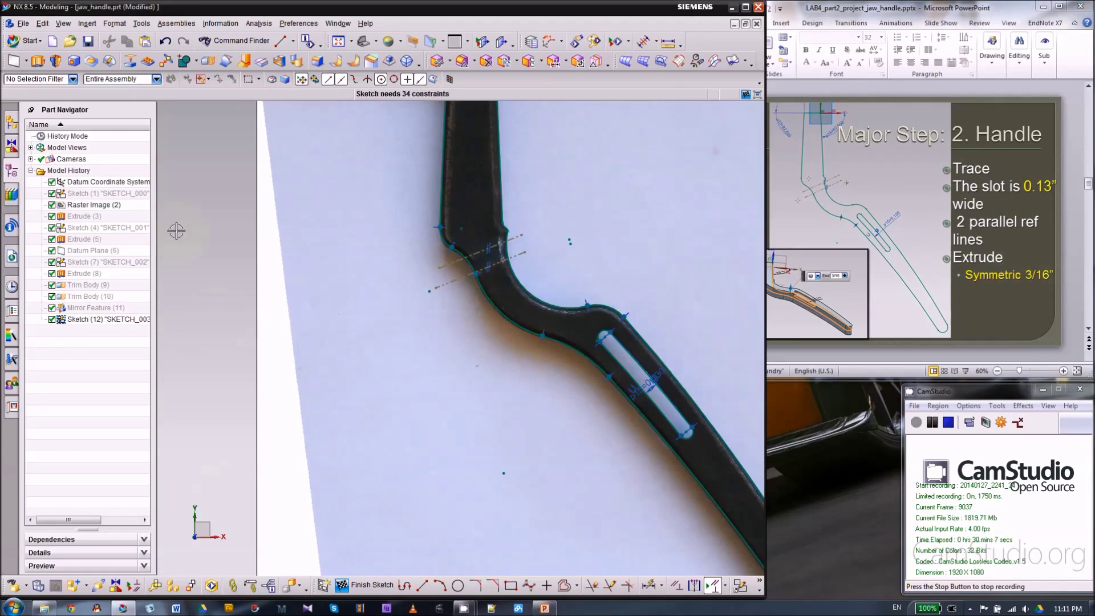
click(39, 62)
scroll(532, 266, down, 3)
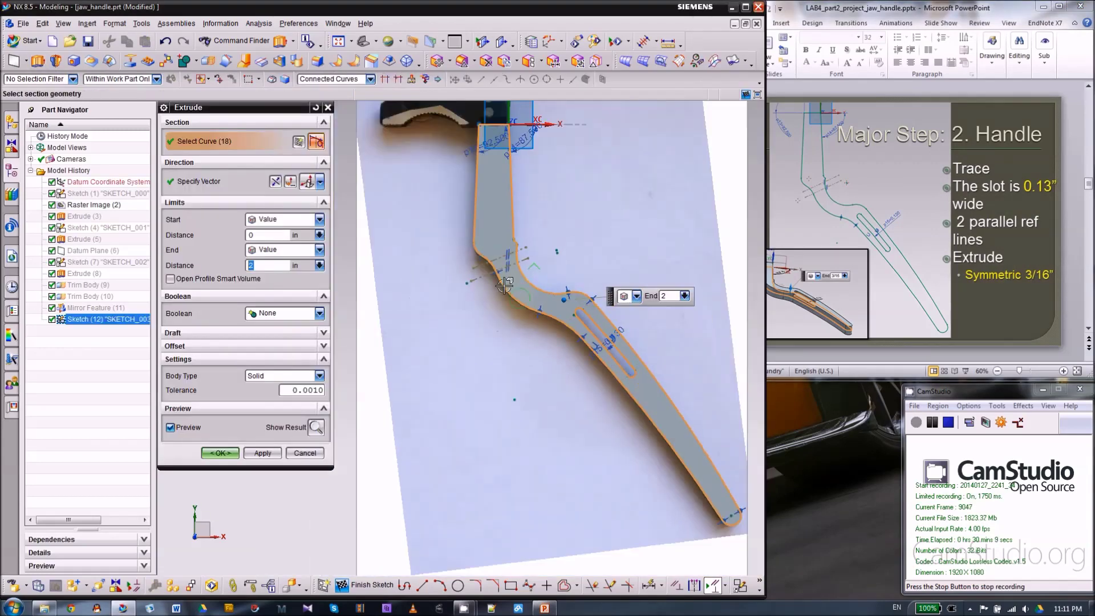
middle_drag(520, 298, 497, 255)
click(284, 220)
click(280, 240)
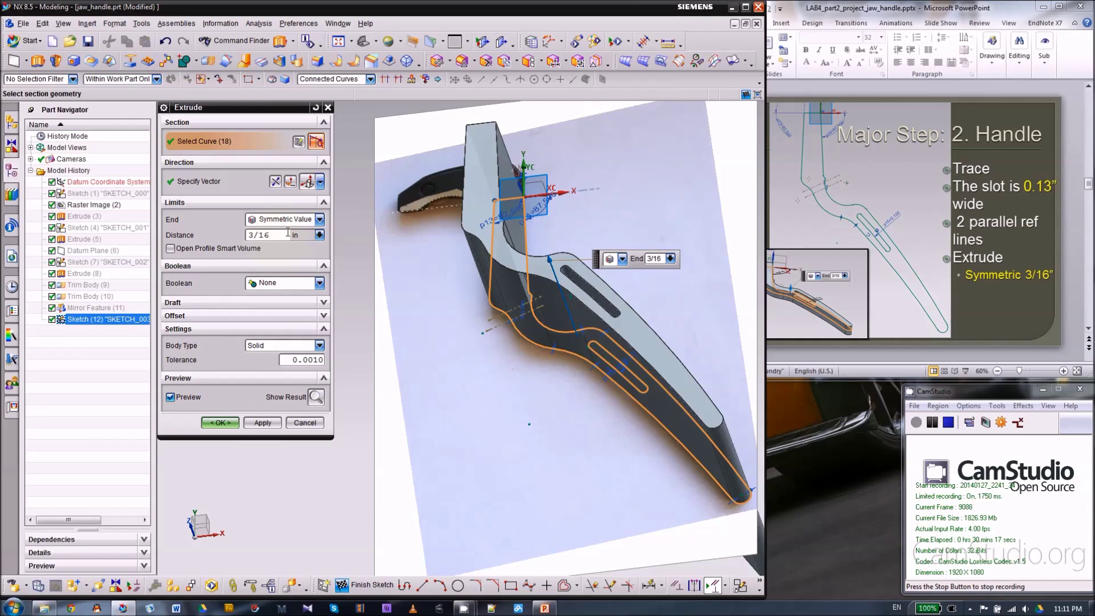
click(316, 397)
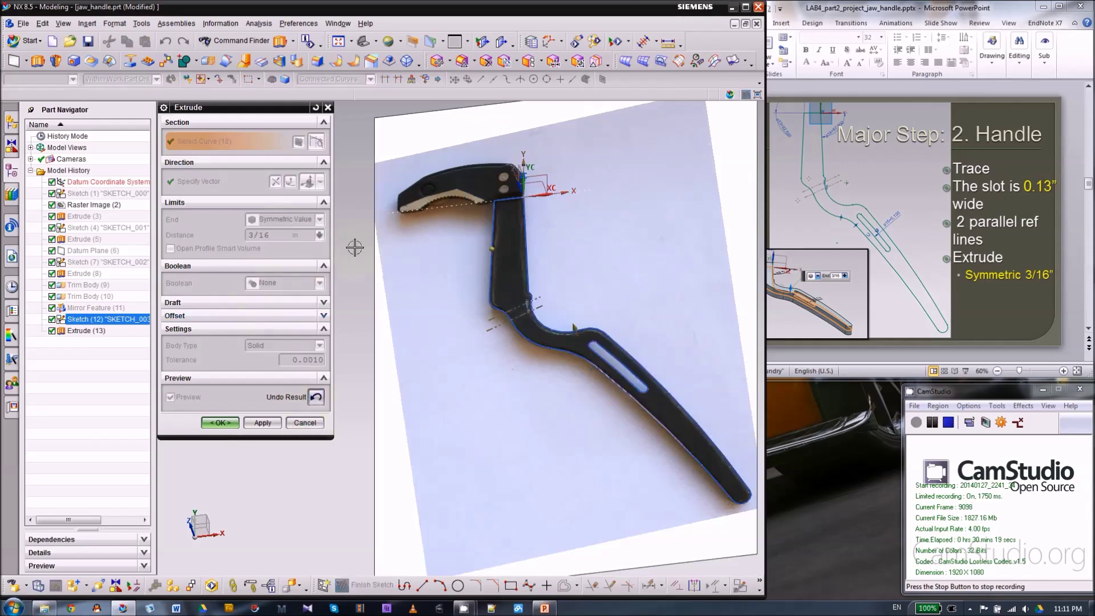
middle_drag(506, 372, 439, 425)
click(225, 424)
- Switch to the PowerPoint slides, advance to the next handle slide and compare its datum, sketch, extrude, trim and mirror operations with the model
scroll(341, 425, down, 2)
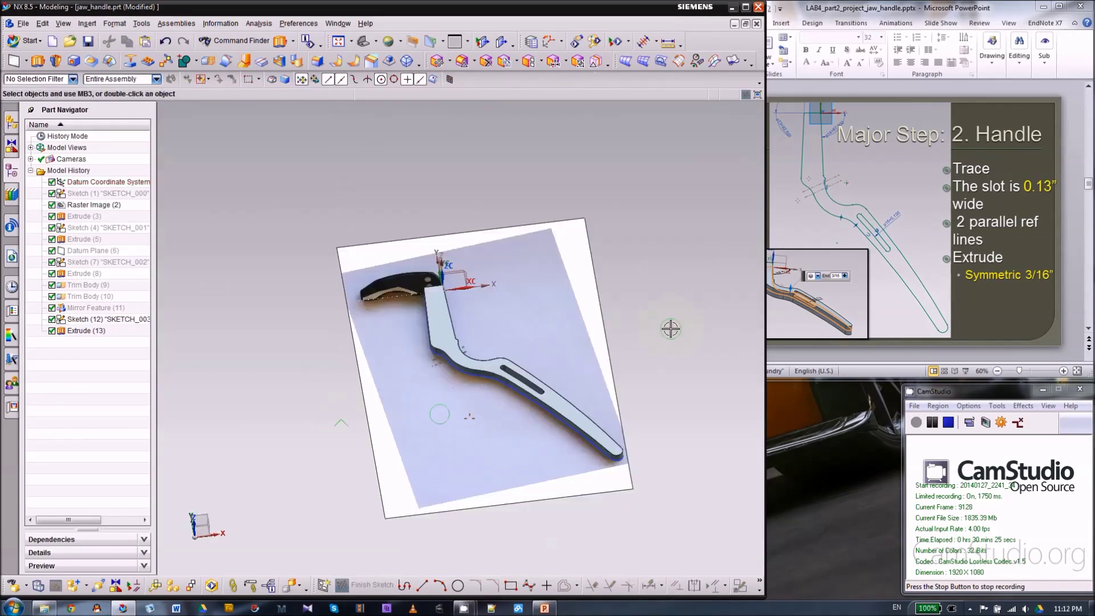
middle_drag(670, 329, 651, 365)
click(1022, 310)
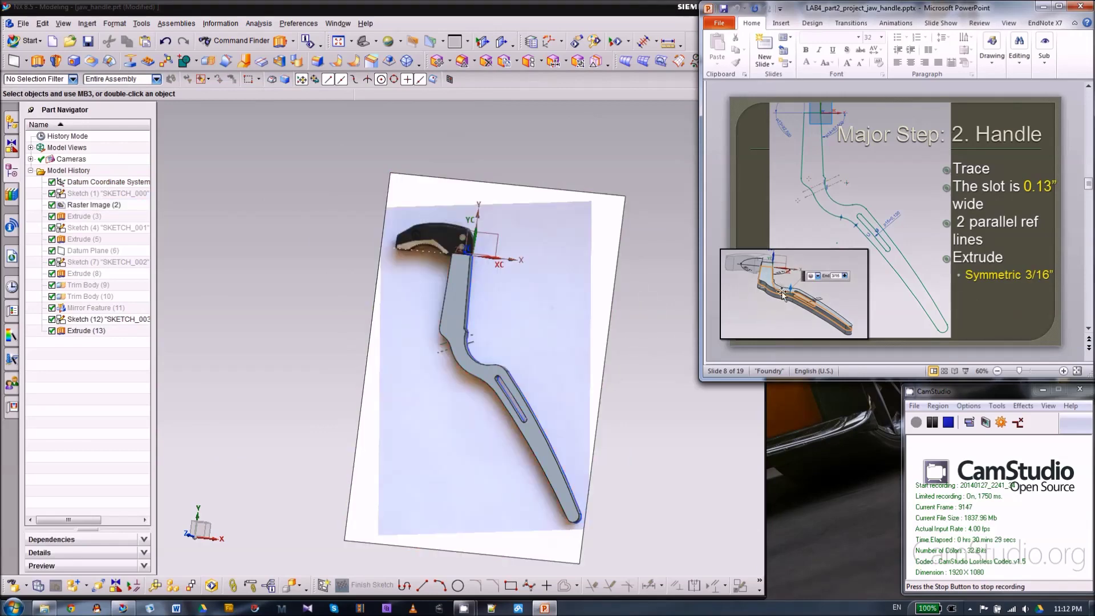
scroll(782, 294, down, 2)
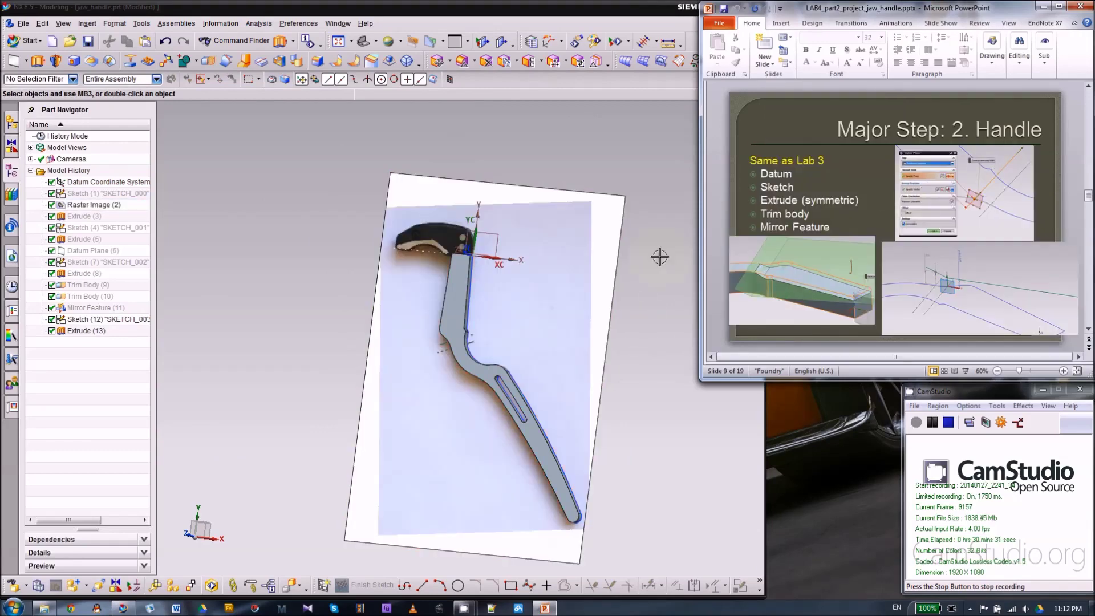
middle_drag(633, 367, 549, 386)
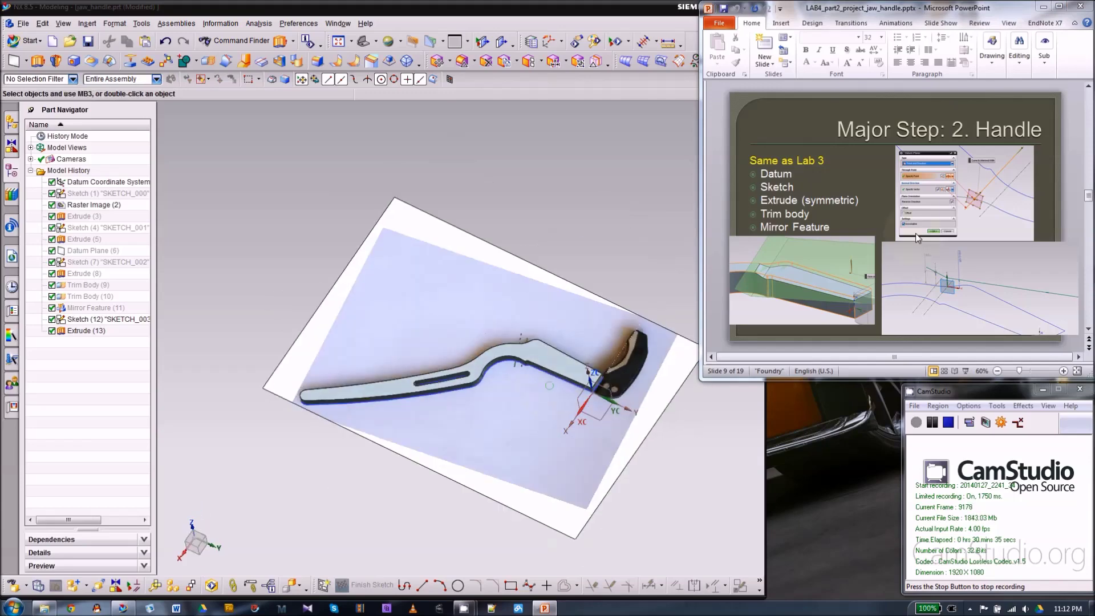
middle_drag(504, 380, 557, 428)
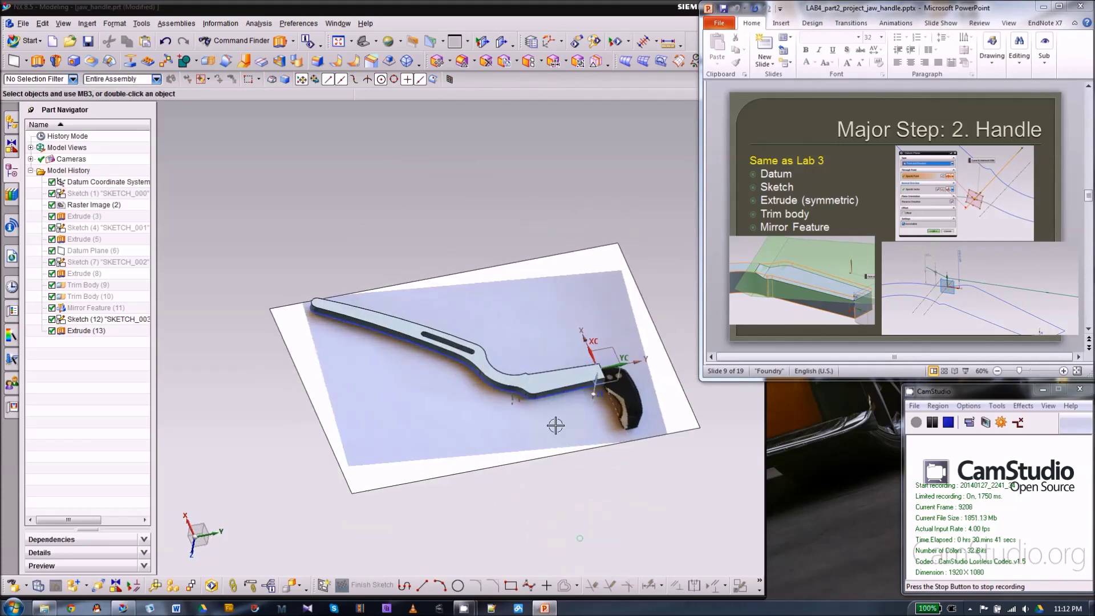
- Return to the NX model and examine the extruded handle's bend around the two reference lines
click(221, 380)
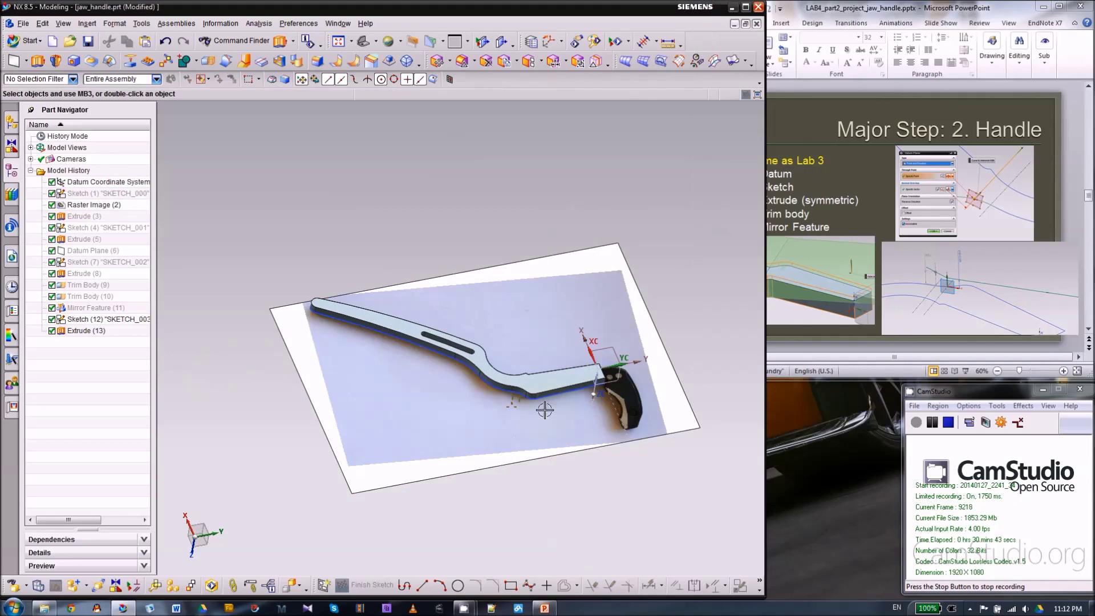
scroll(513, 396, up, 8)
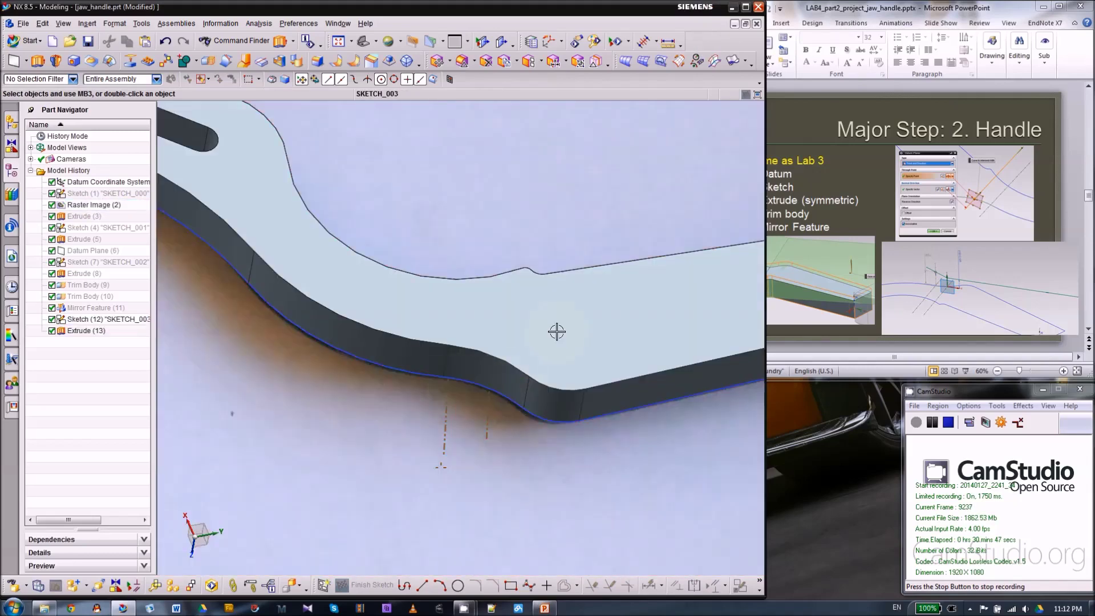
scroll(566, 311, down, 2)
mouse_move(514, 460)
middle_down()
mouse_move(518, 448)
mouse_move(494, 457)
mouse_move(506, 470)
mouse_move(521, 457)
mouse_move(555, 295)
mouse_move(679, 251)
mouse_move(735, 306)
mouse_move(700, 324)
mouse_move(717, 335)
mouse_move(462, 305)
mouse_move(518, 238)
middle_up()
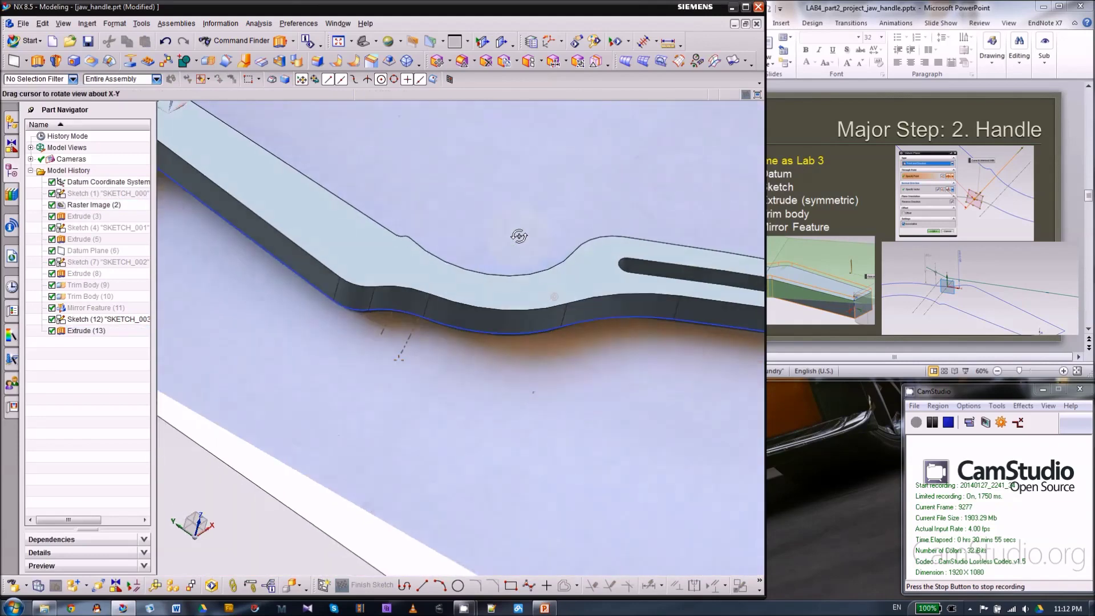
- Hide the extruded handle body and the raster image, leaving the handle sketch visible
right_click(361, 258)
click(427, 244)
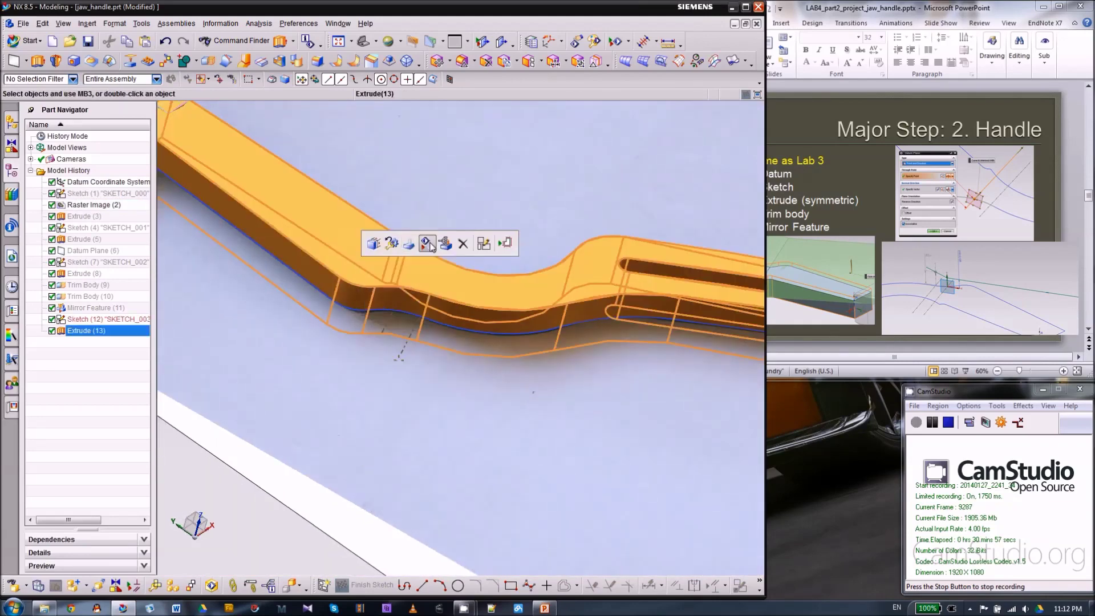
scroll(534, 281, down, 1)
right_click(375, 381)
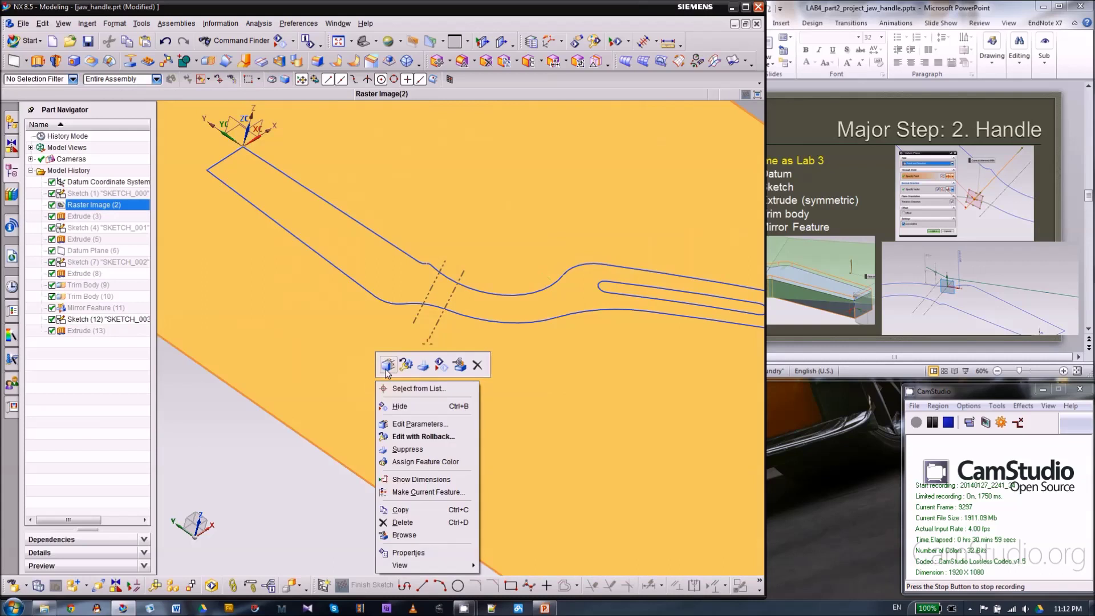
click(441, 365)
- Create a Point and Direction datum plane where the reference line nearer the datum origin crosses the handle's outer curve, with its normal inferred along that line
scroll(419, 258, up, 3)
mouse_move(491, 225)
middle_down()
mouse_move(494, 205)
mouse_move(486, 216)
middle_up()
scroll(410, 316, up, 3)
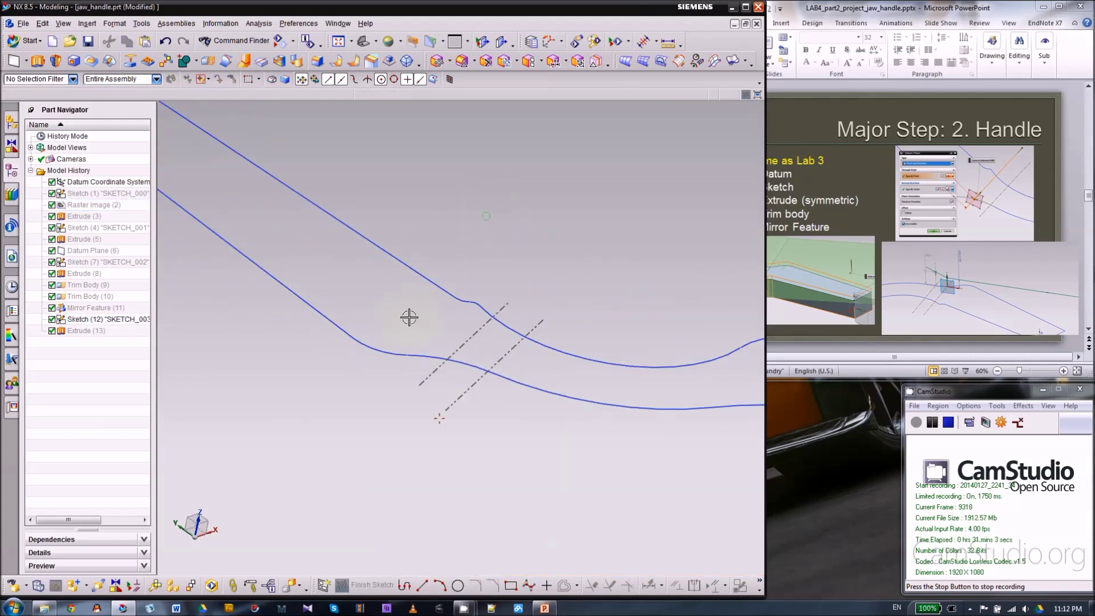
click(17, 61)
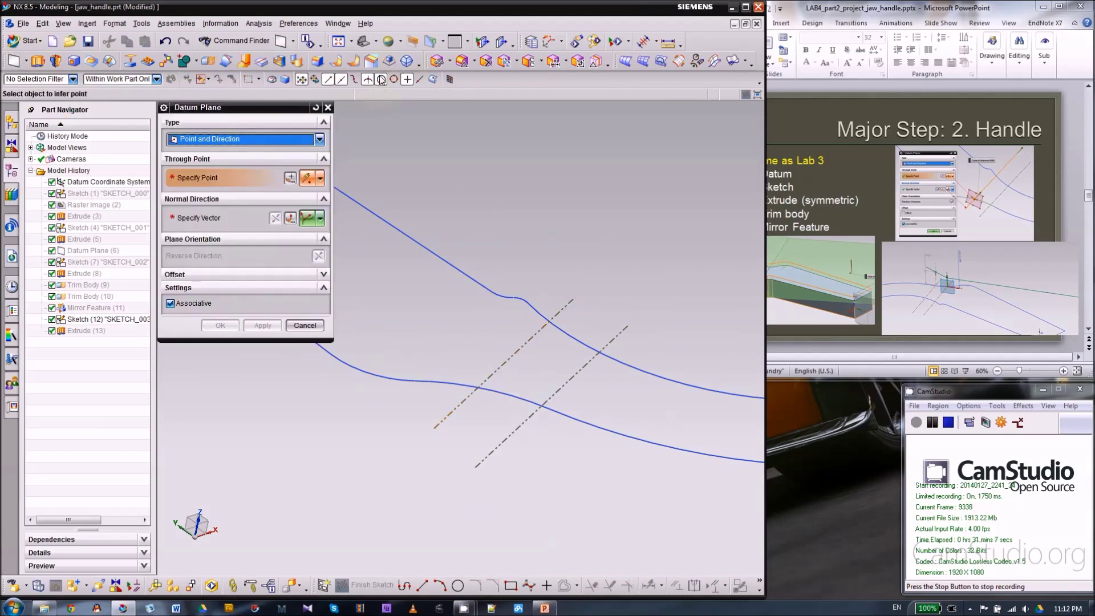
click(368, 80)
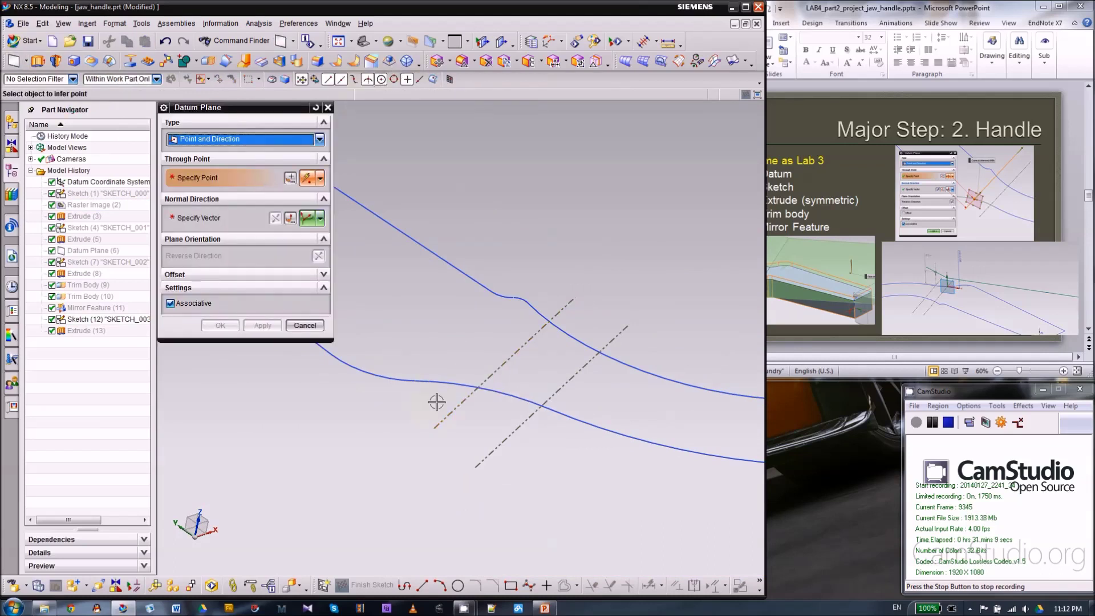
click(477, 388)
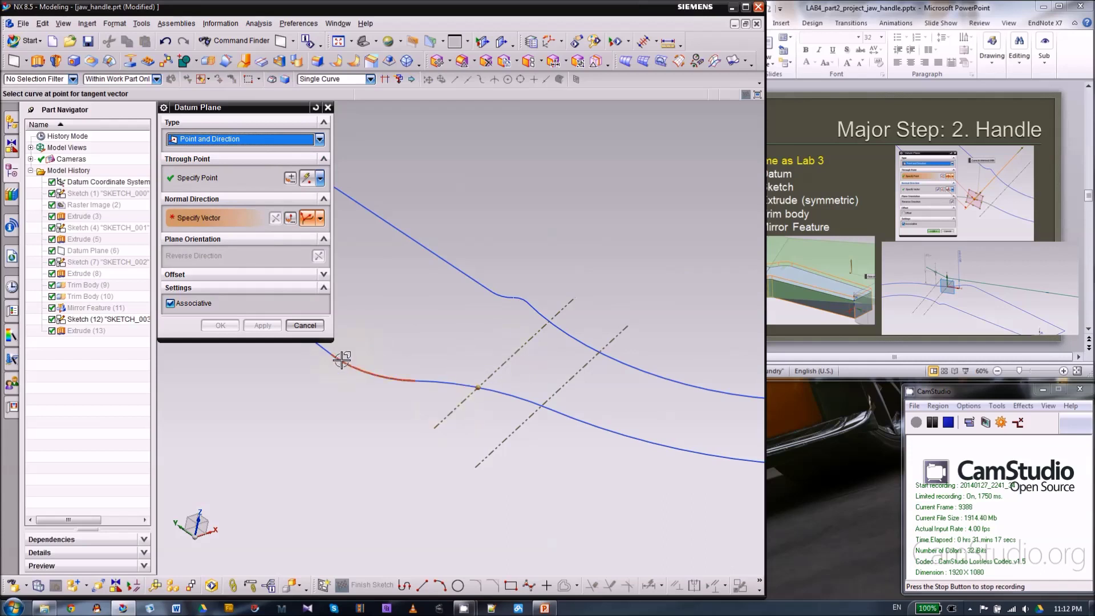
click(320, 218)
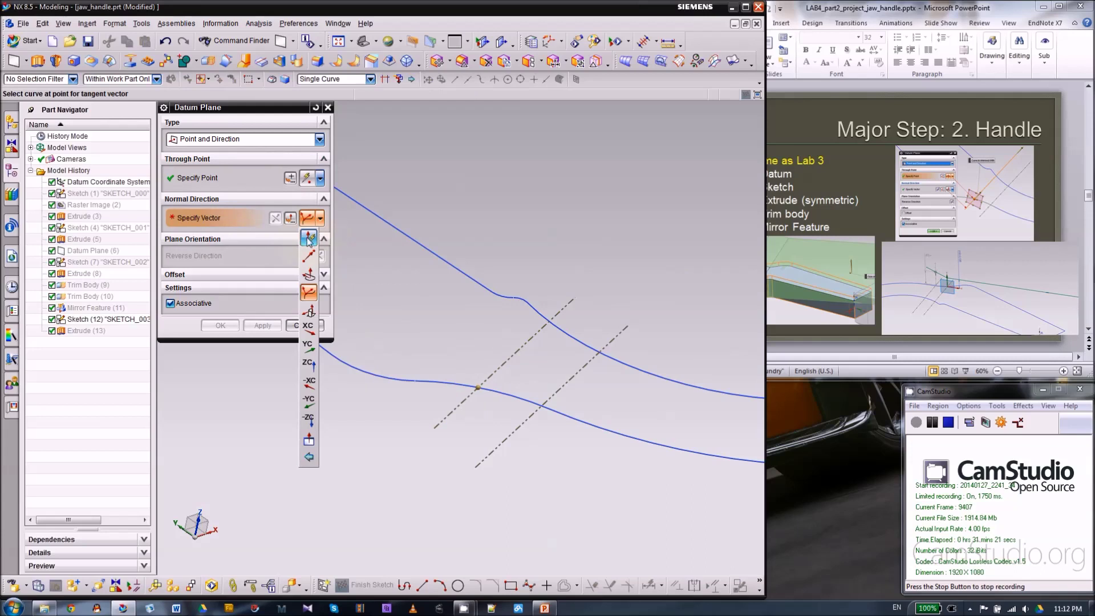
click(309, 238)
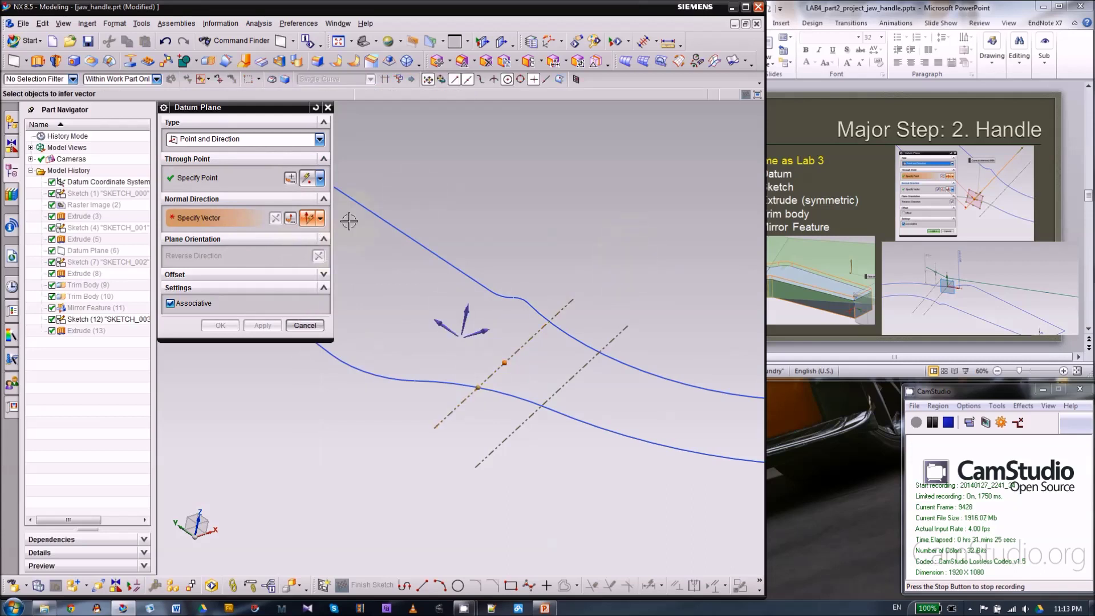
click(320, 219)
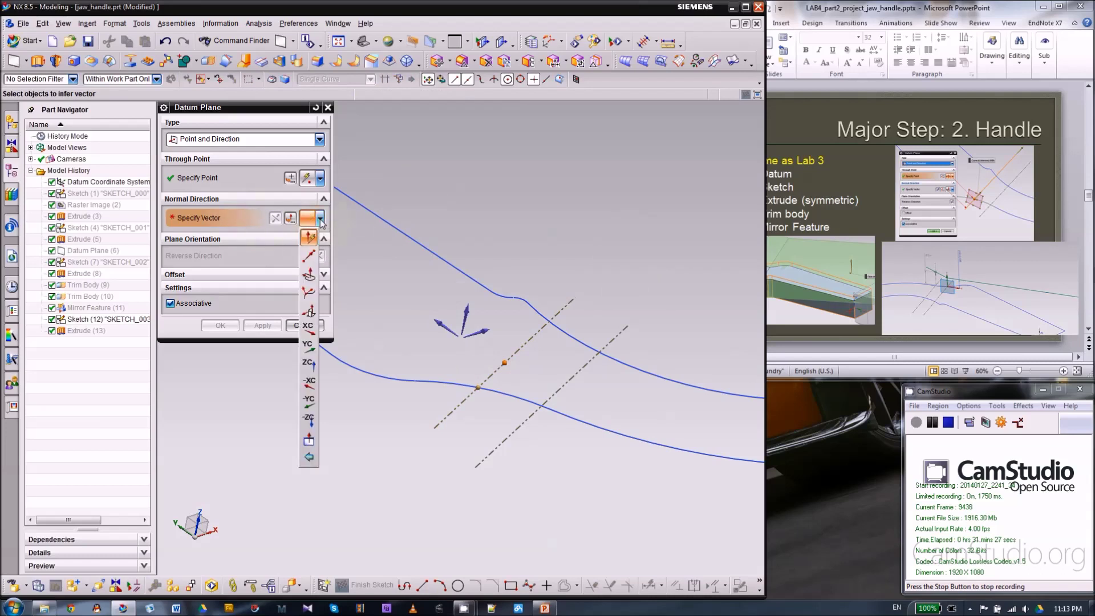
click(320, 221)
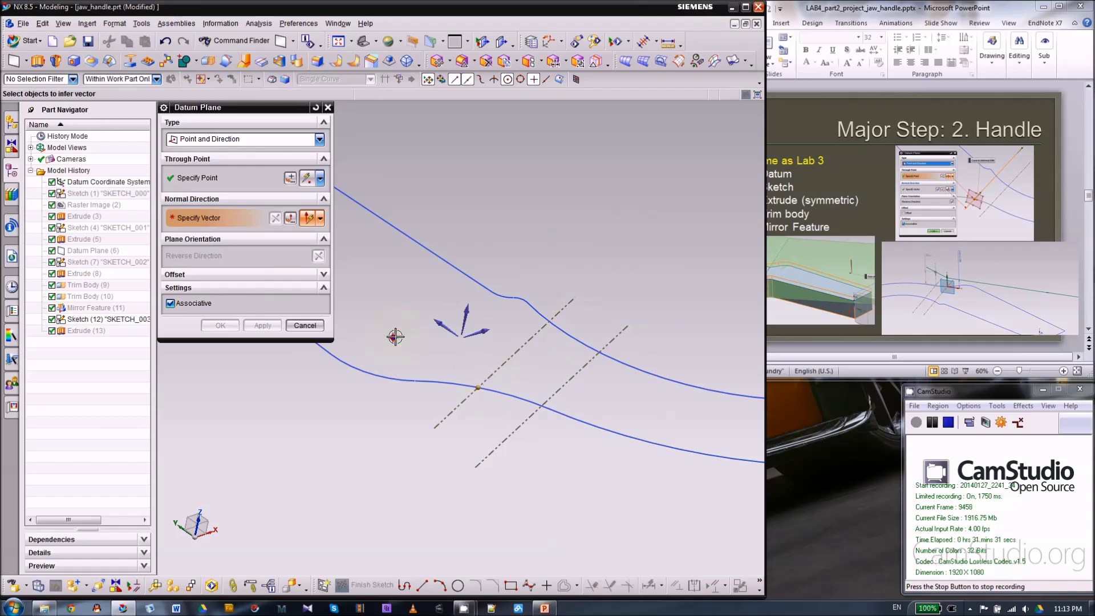
click(447, 415)
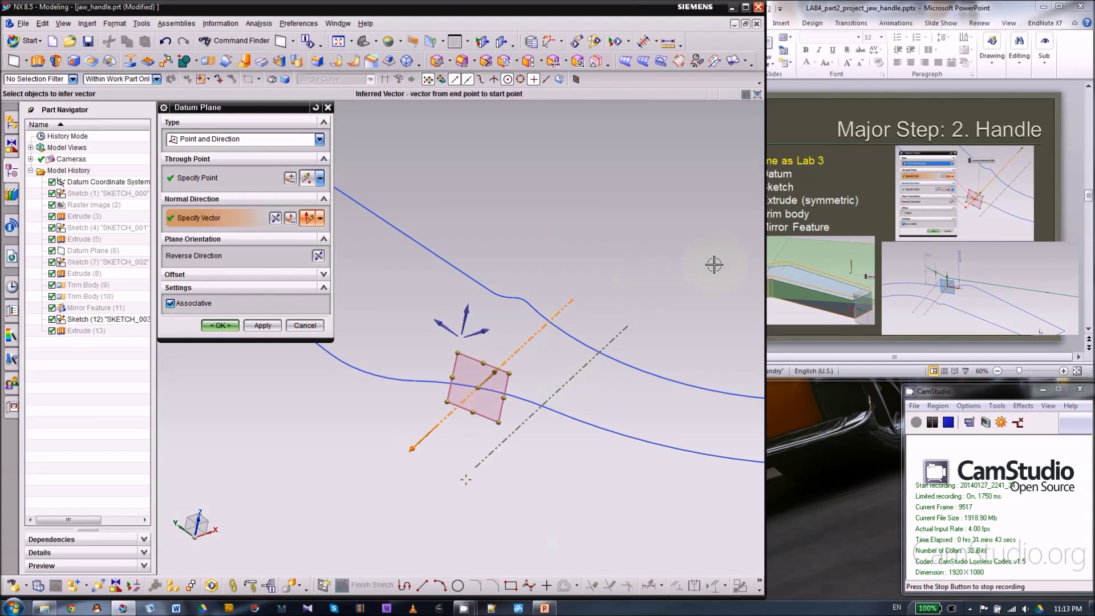
click(220, 325)
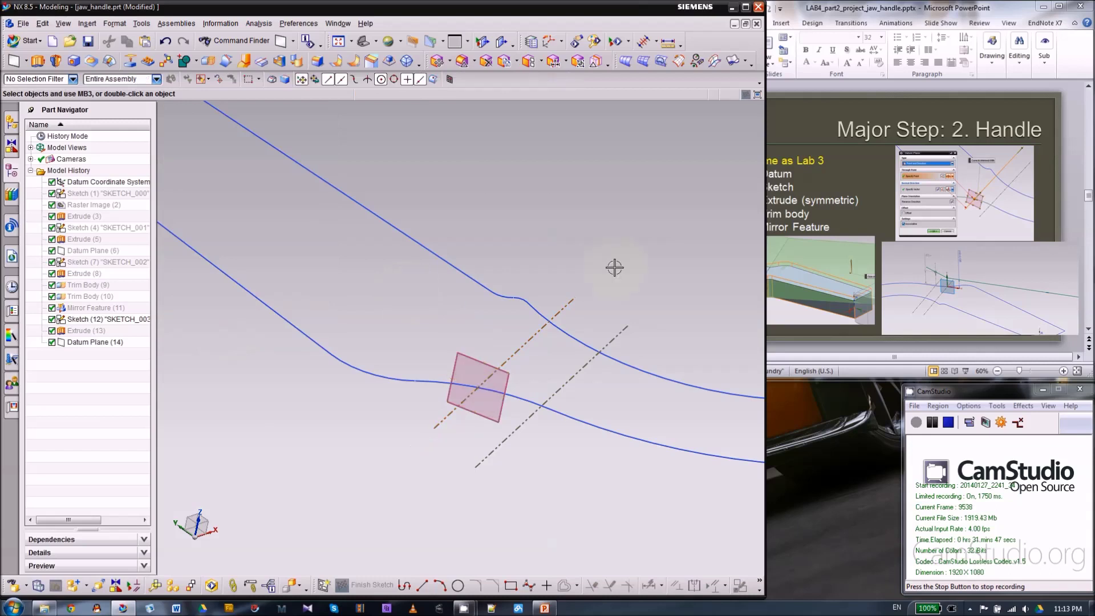
- Create a sketch on the new datum plane with its origin at the intersection of the reference line and the handle curve
middle_drag(616, 264, 489, 409)
click(323, 584)
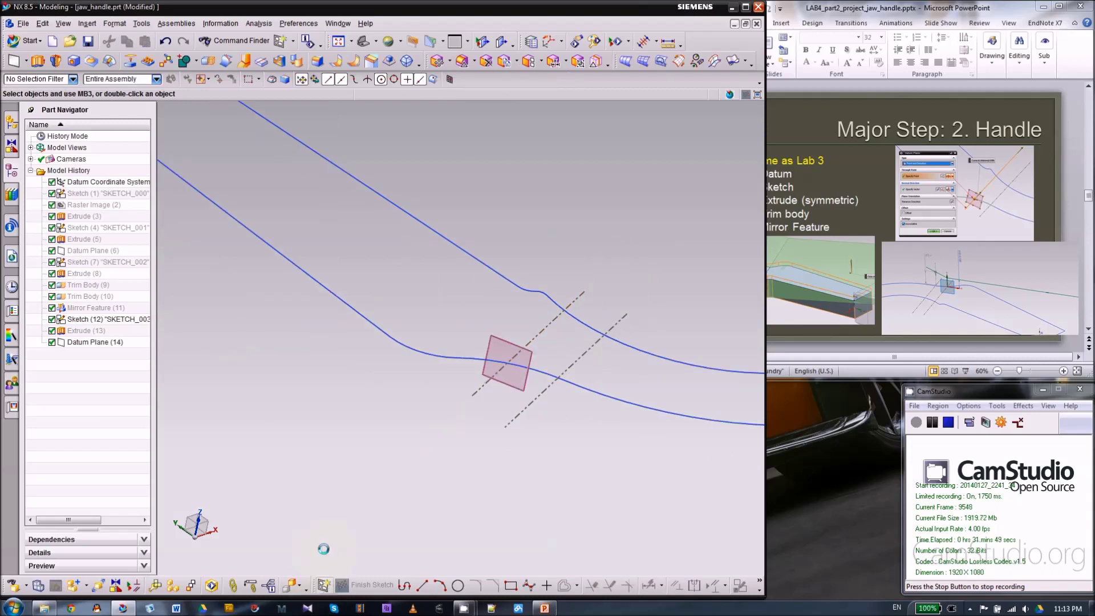
click(503, 334)
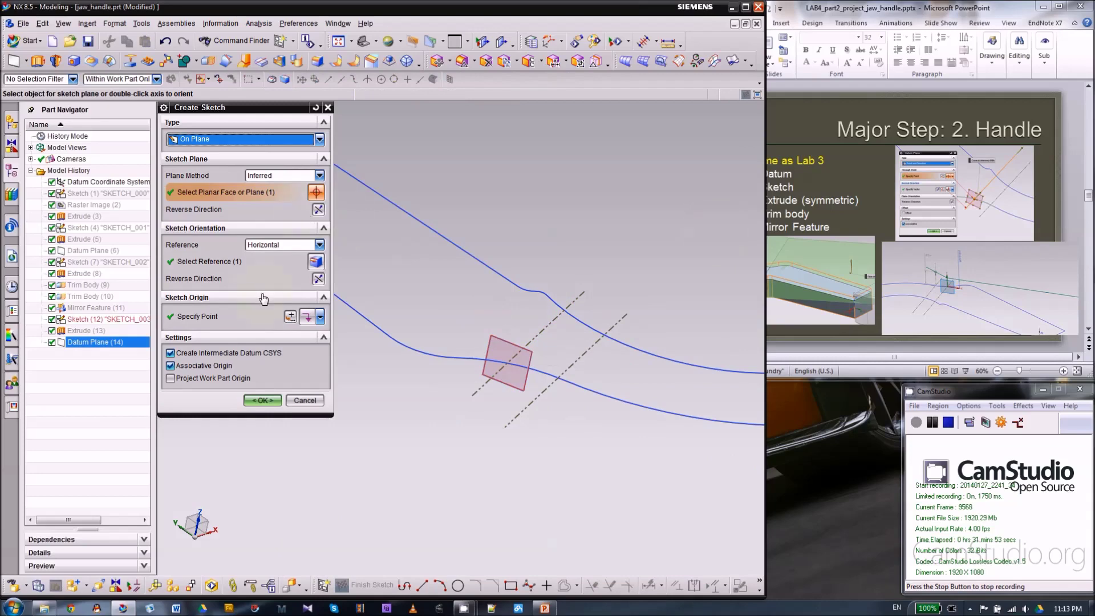
click(248, 320)
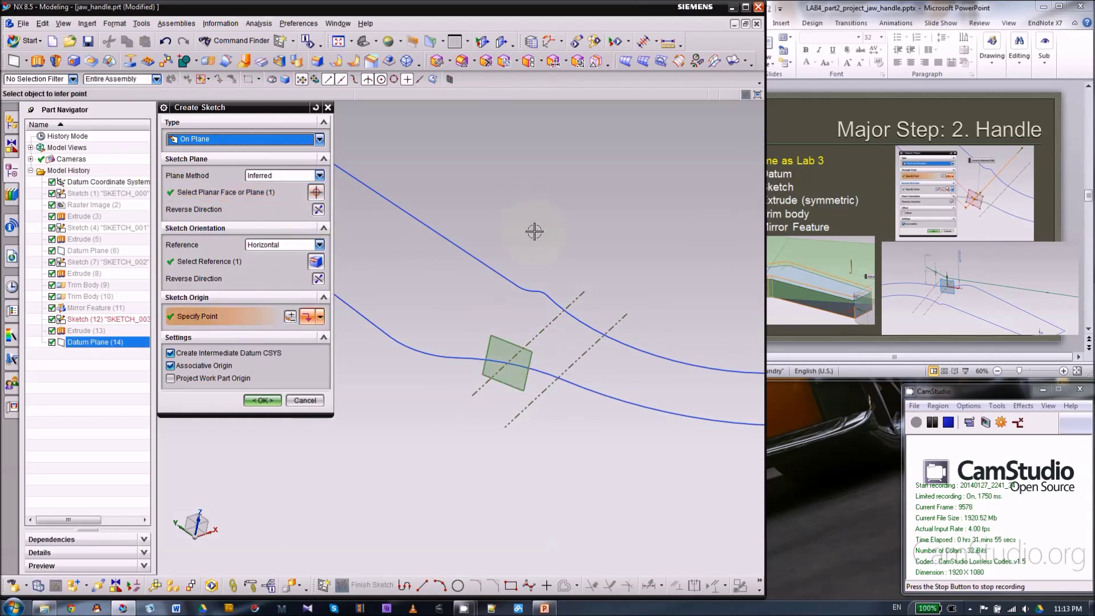
click(507, 363)
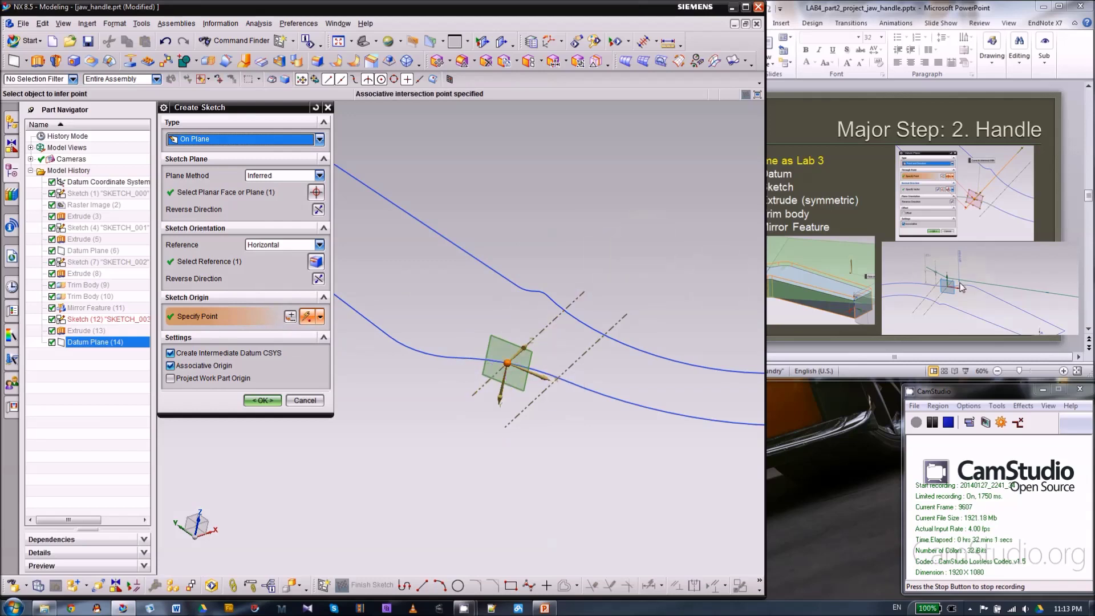
middle_drag(634, 241, 569, 330)
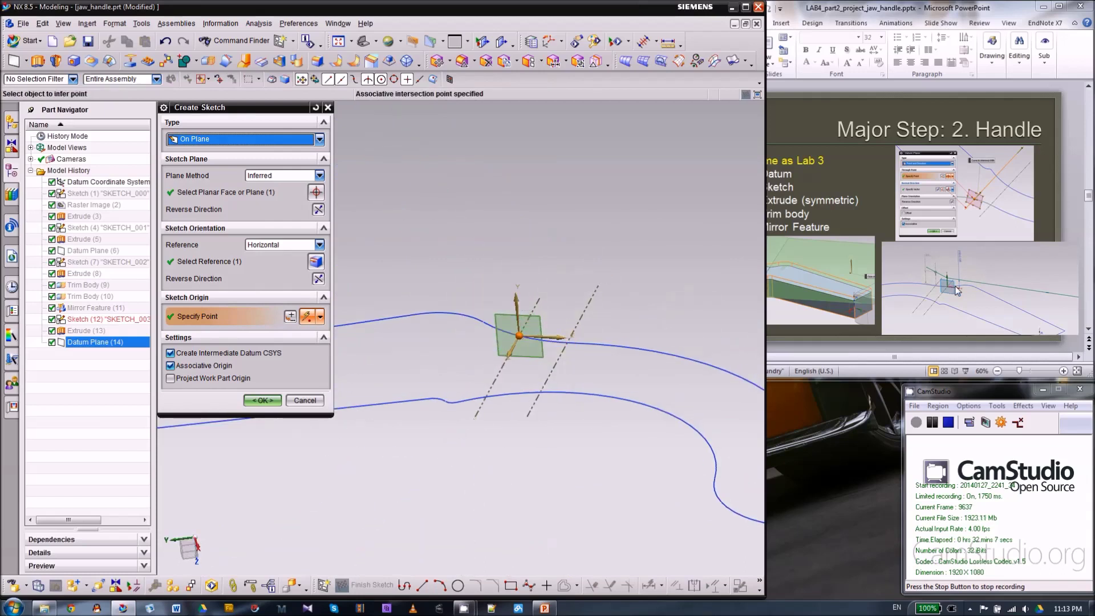
middle_drag(457, 482, 604, 342)
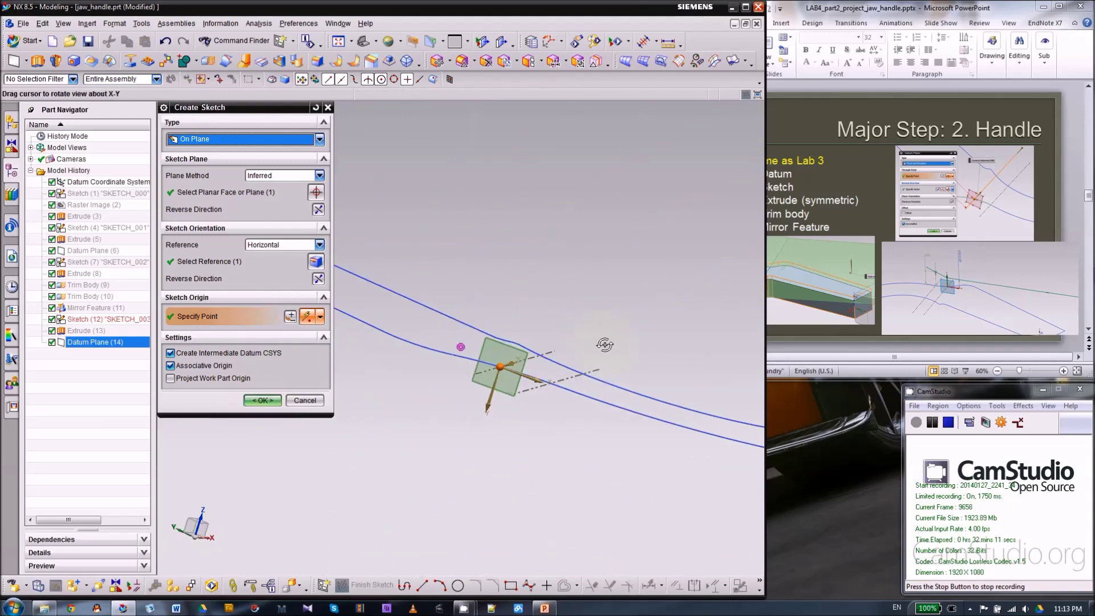
click(263, 400)
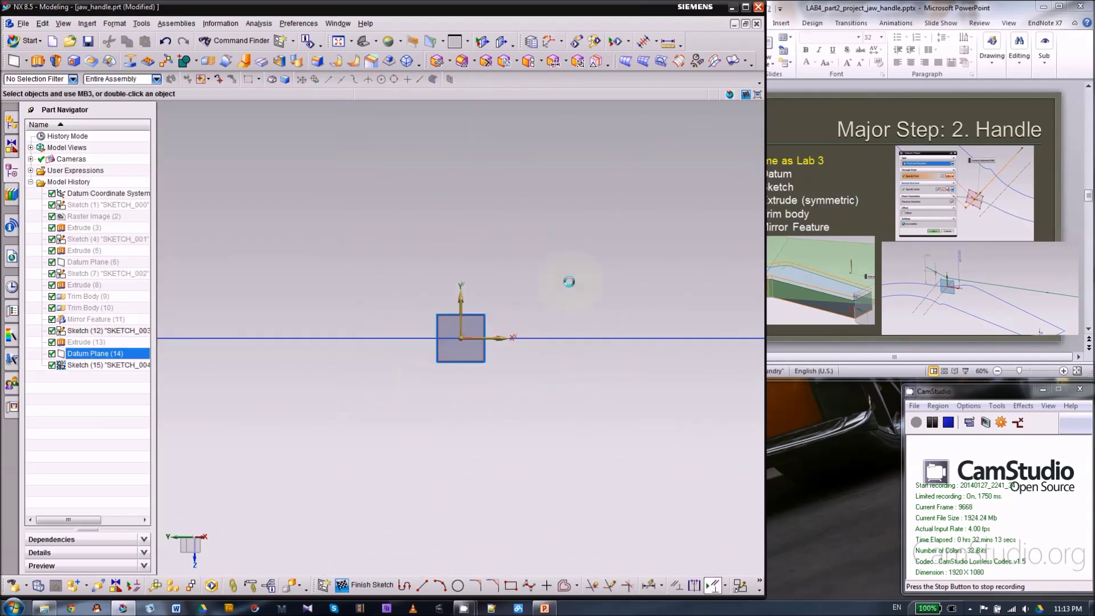
- Examine the sketch plane and its axes relative to the whole handle profile from both sides
mouse_move(674, 408)
middle_down()
mouse_move(636, 430)
mouse_move(477, 421)
mouse_move(645, 435)
mouse_move(617, 246)
mouse_move(645, 195)
middle_up()
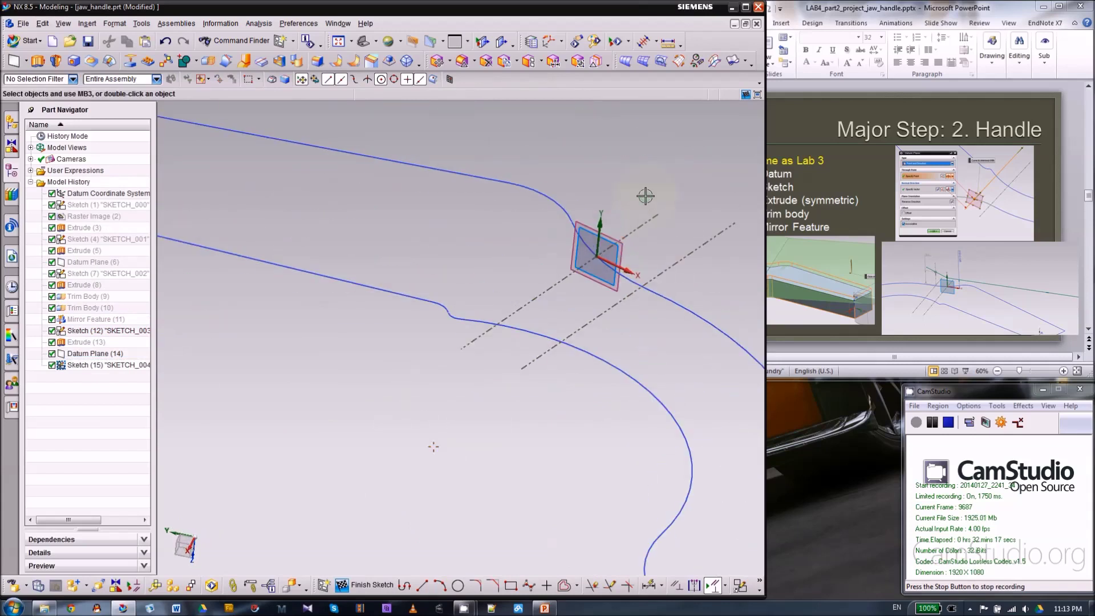
middle_drag(421, 289, 422, 251)
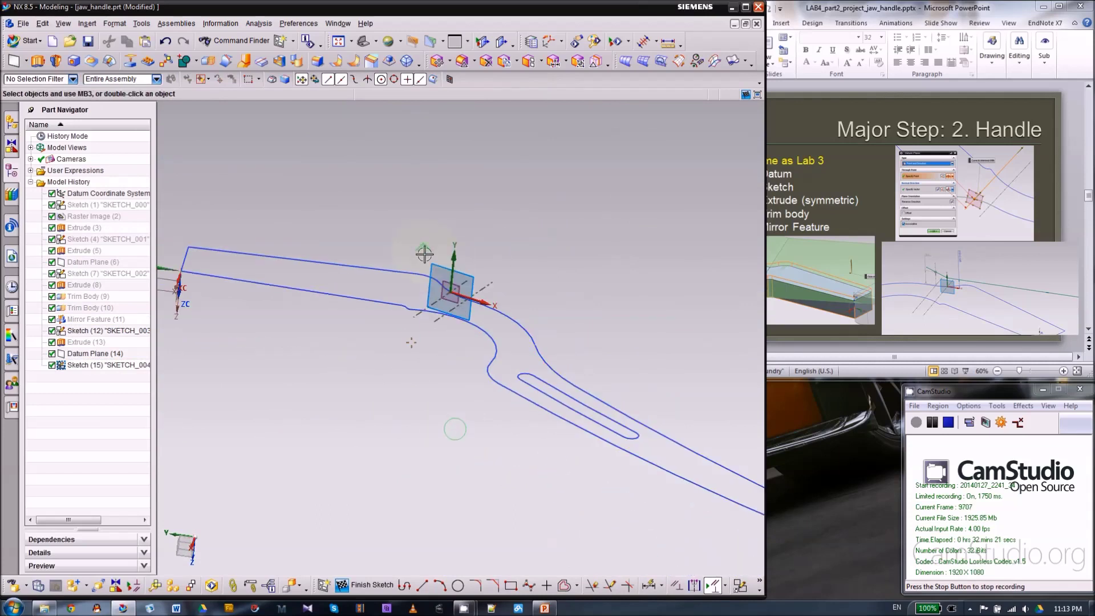
middle_drag(510, 285, 565, 278)
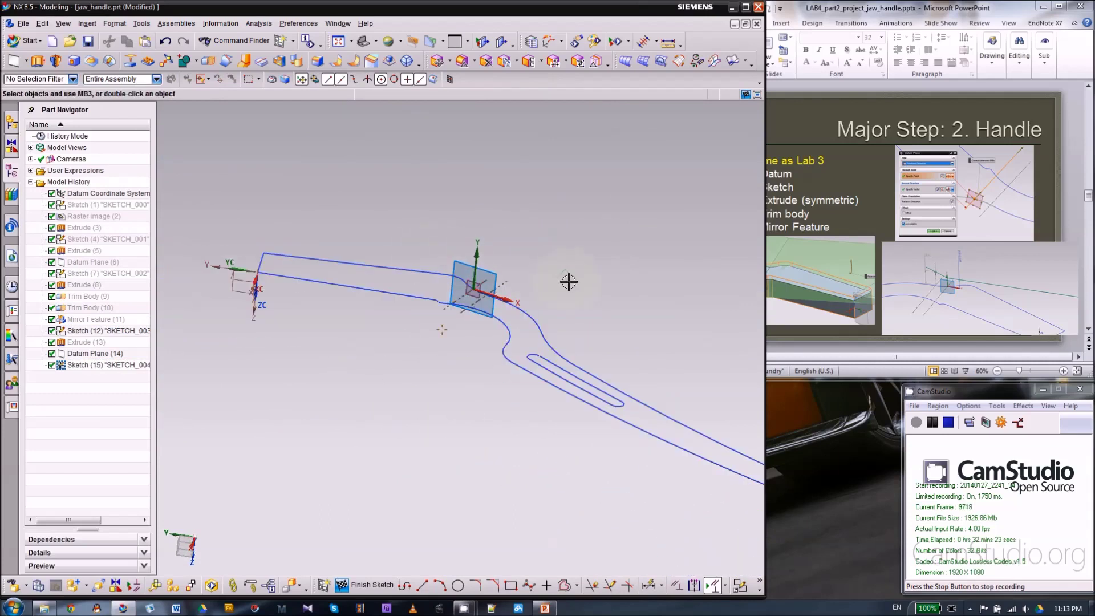
mouse_move(468, 379)
middle_down()
mouse_move(464, 395)
mouse_move(483, 240)
mouse_move(587, 256)
mouse_move(592, 300)
middle_up()
middle_drag(358, 297, 491, 456)
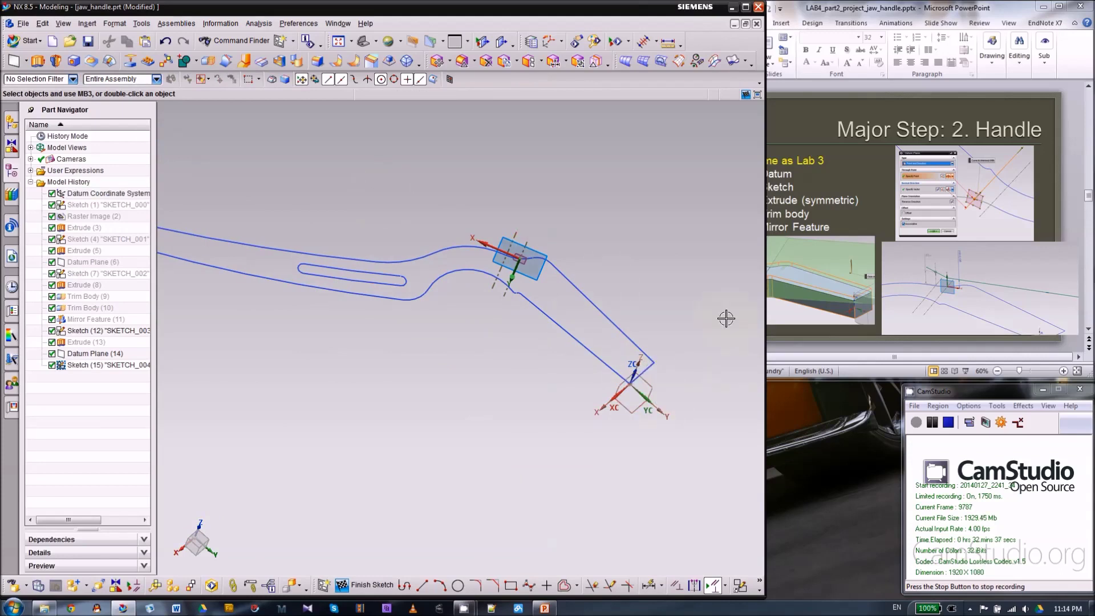
middle_drag(543, 227, 621, 204)
scroll(509, 199, up, 2)
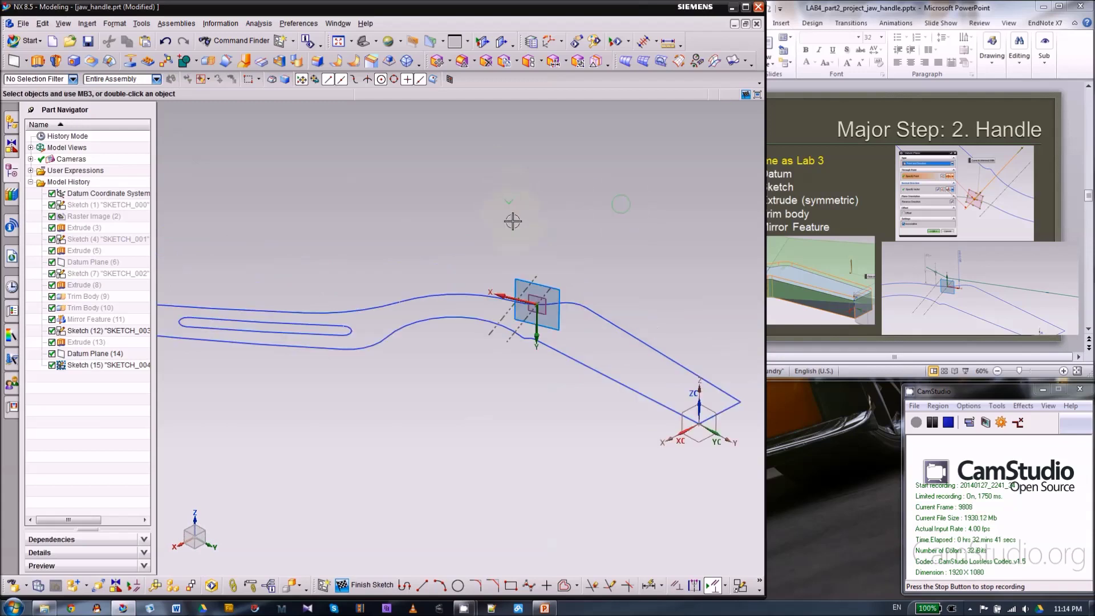
scroll(633, 255, up, 1)
scroll(571, 284, up, 1)
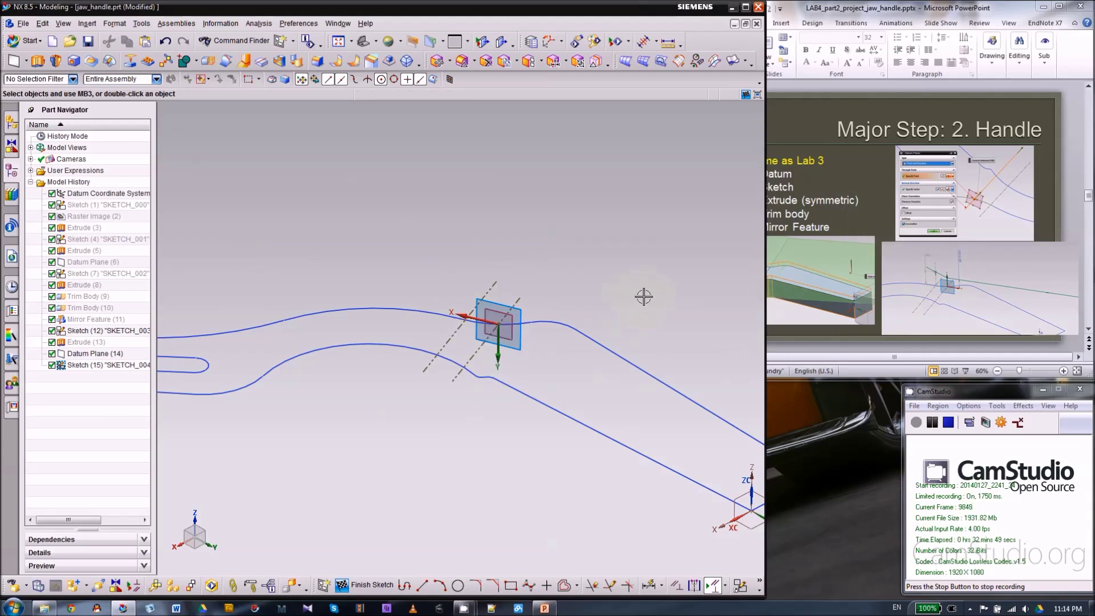
- Sketch a horizontal line about 1.2 in long above the handle profile, starting near the reference lines and running towards the datum origin
click(422, 586)
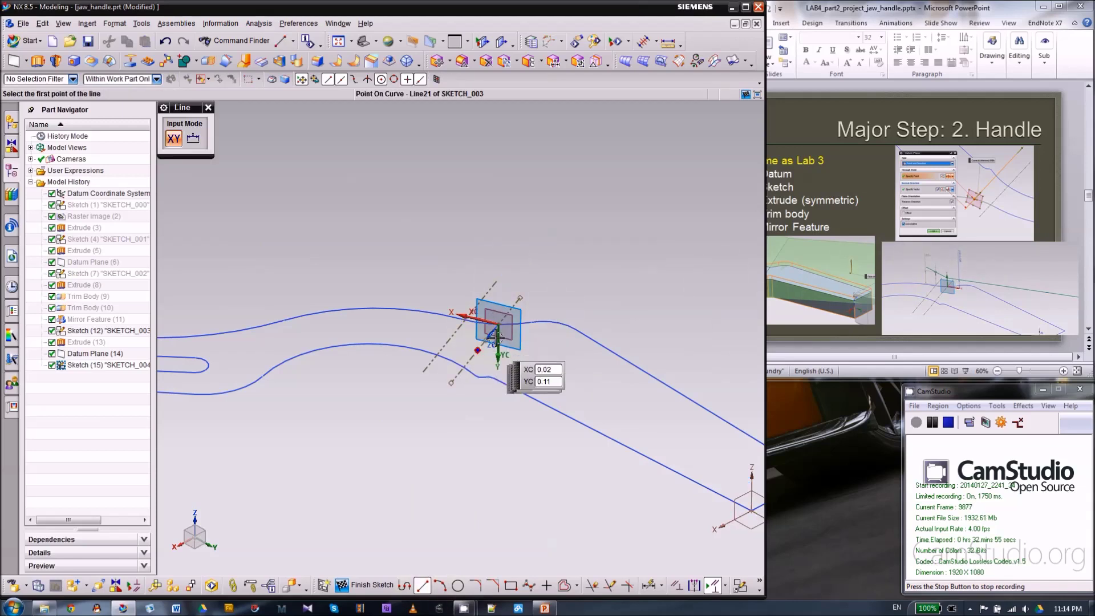
click(421, 272)
scroll(425, 276, down, 2)
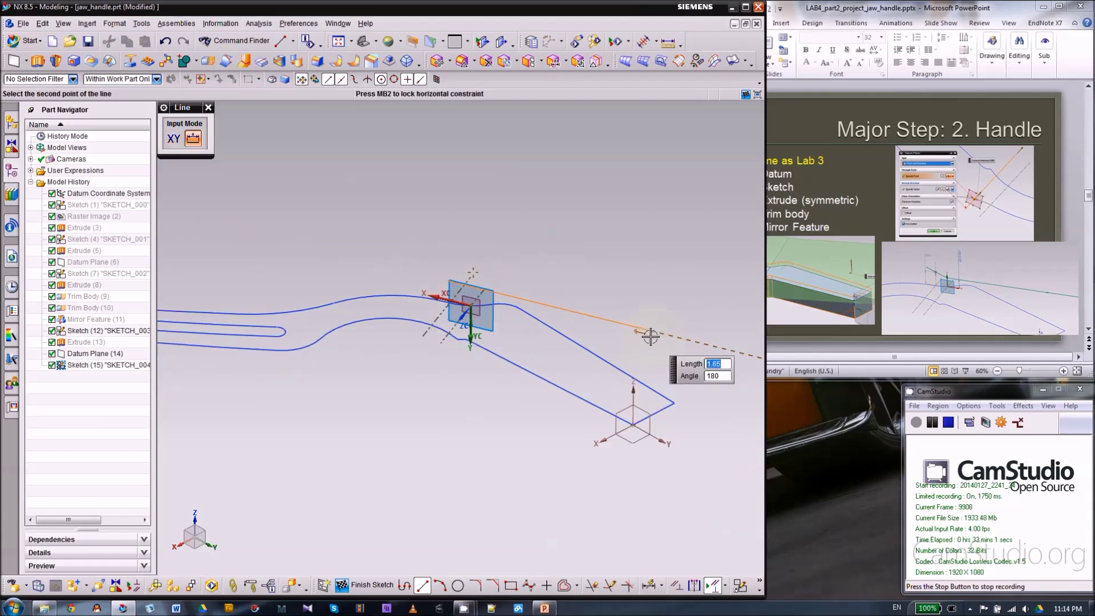
mouse_move(650, 336)
middle_down()
mouse_move(669, 320)
mouse_move(653, 320)
mouse_move(665, 305)
mouse_move(649, 333)
middle_up()
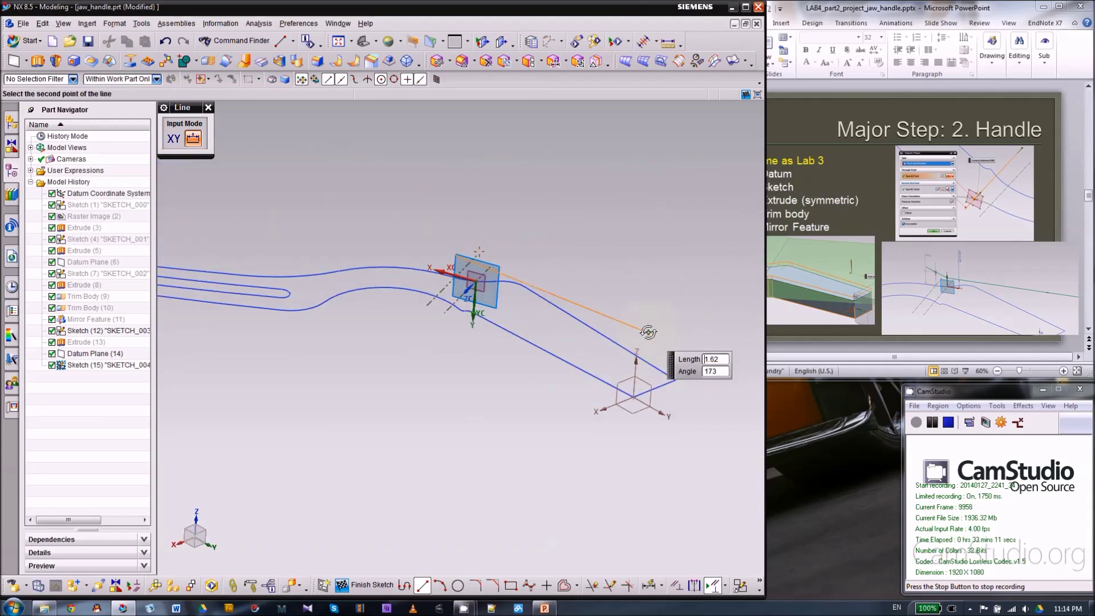
scroll(497, 276, up, 3)
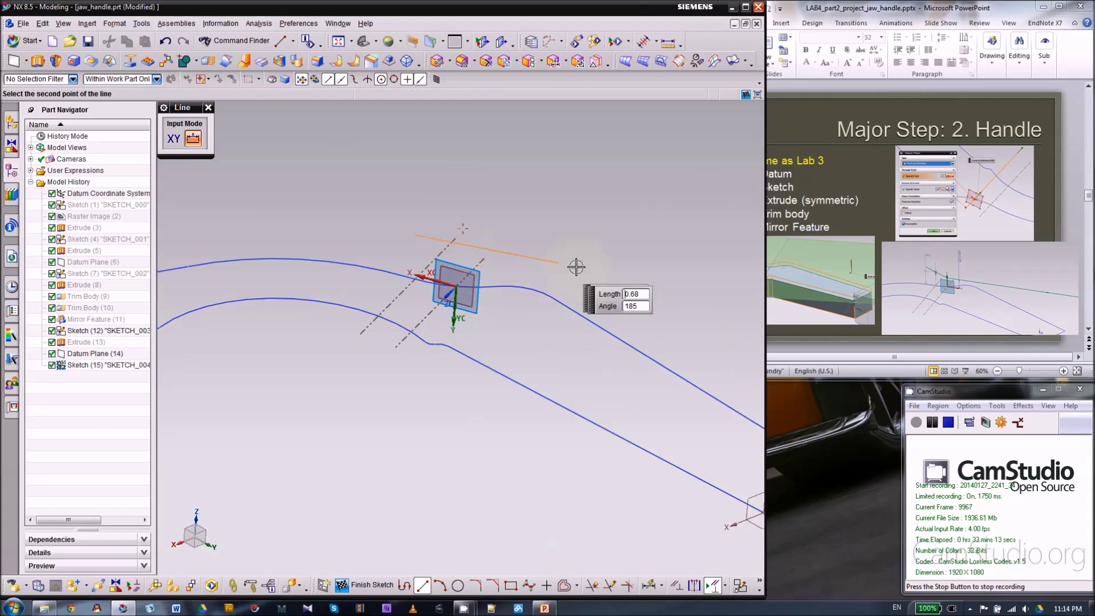
scroll(573, 262, down, 2)
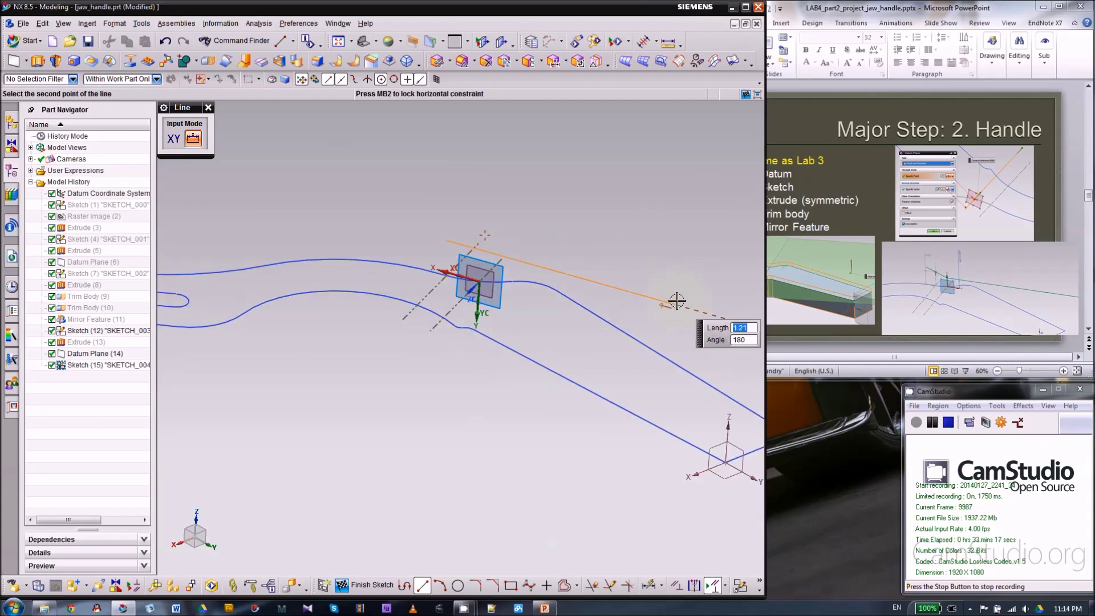
click(692, 308)
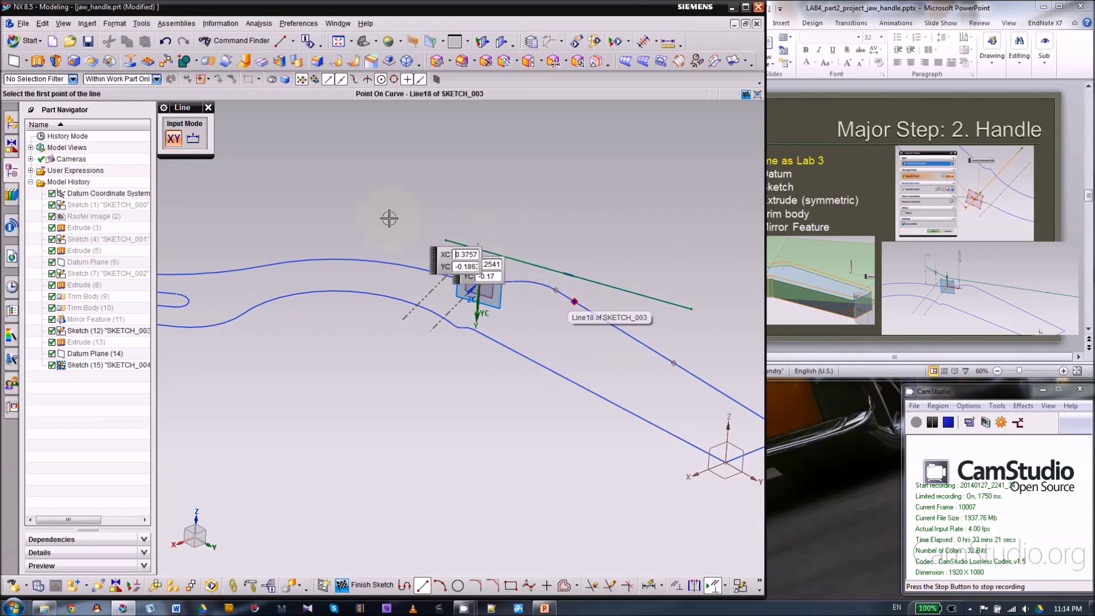
key(Escape)
scroll(320, 223, down, 2)
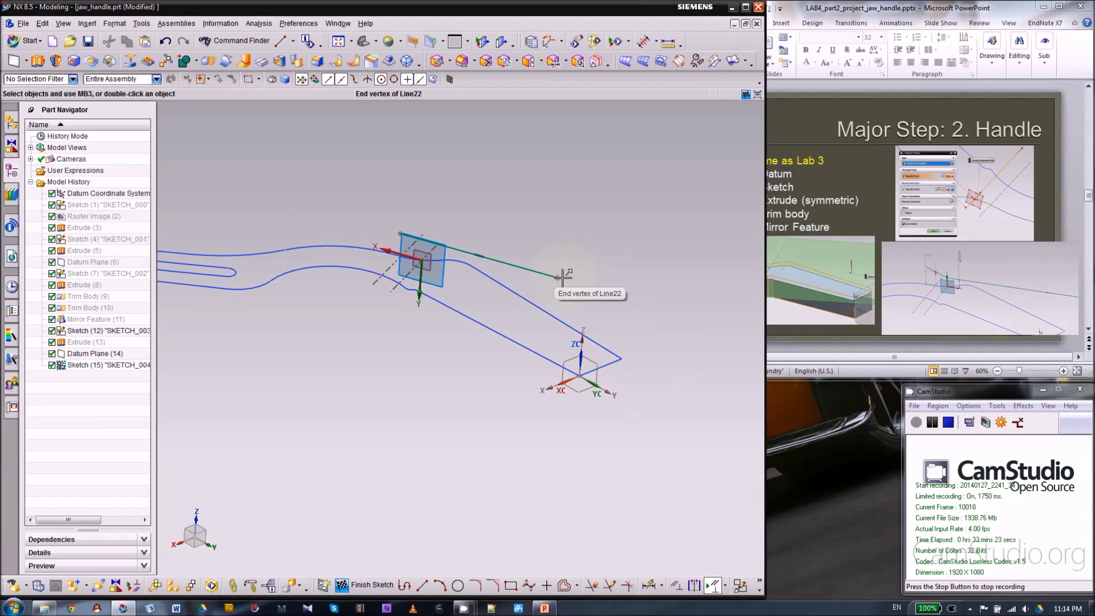
- Stretch the horizontal line's end past the end of the handle profile and check its extent from the side
drag(558, 276, 728, 322)
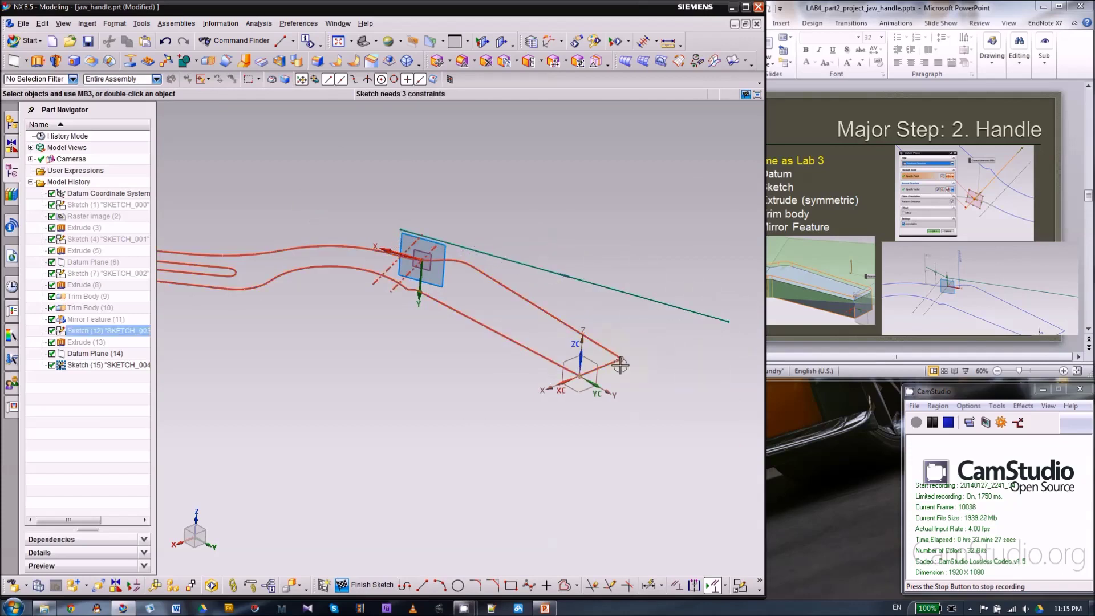
mouse_move(464, 465)
middle_down()
mouse_move(498, 435)
mouse_move(502, 472)
mouse_move(501, 455)
middle_up()
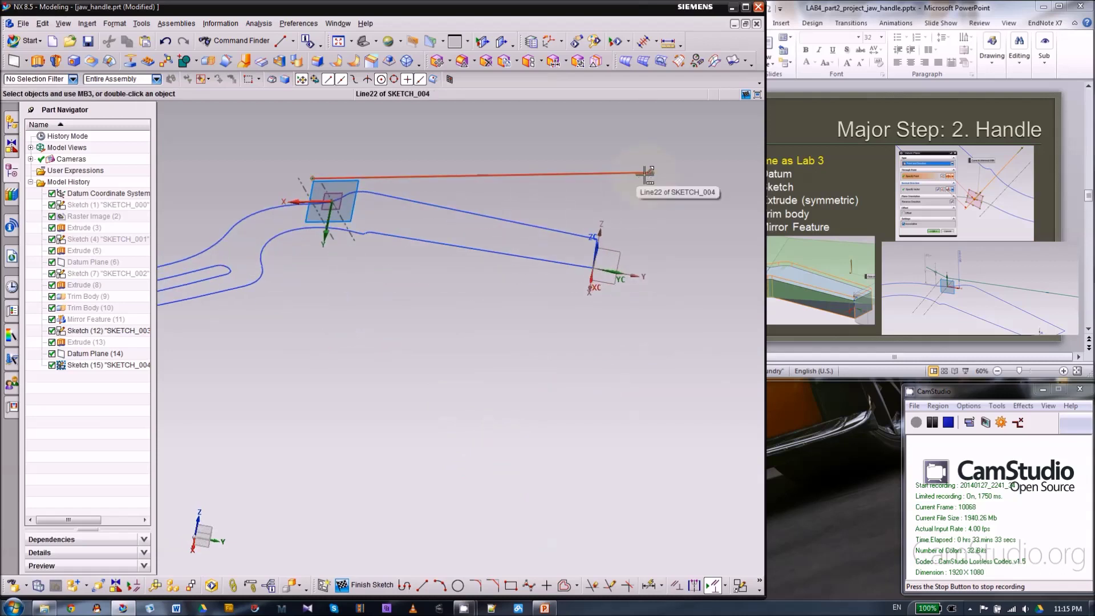
mouse_move(513, 408)
middle_down()
mouse_move(502, 383)
mouse_move(477, 398)
middle_up()
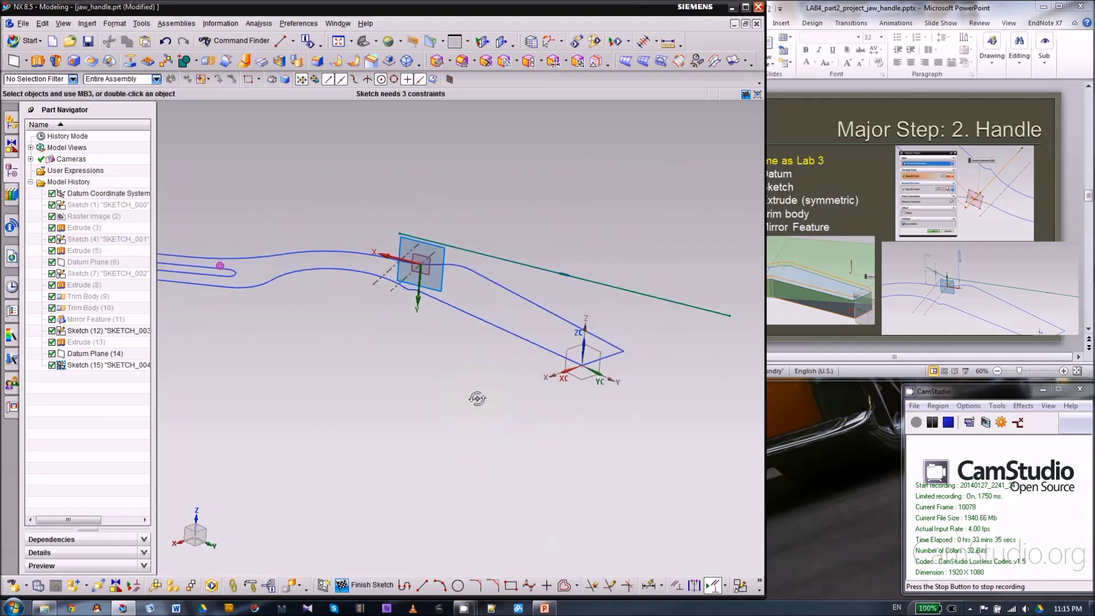
- Constrain the horizontal line's end point near the datum plane to lie on the sketch's Y axis
scroll(430, 223, up, 3)
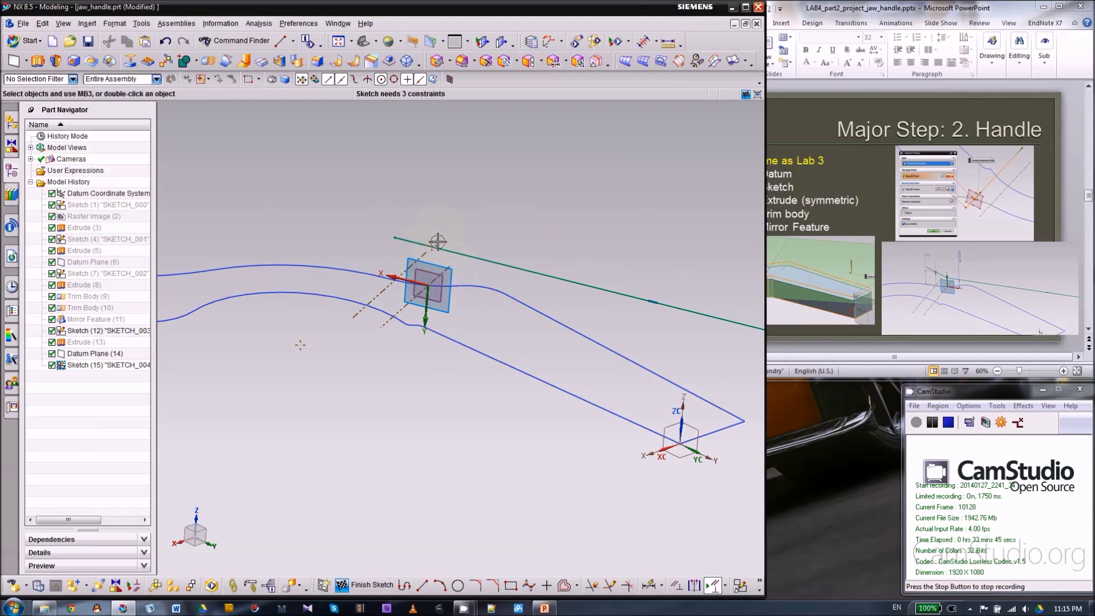
click(784, 283)
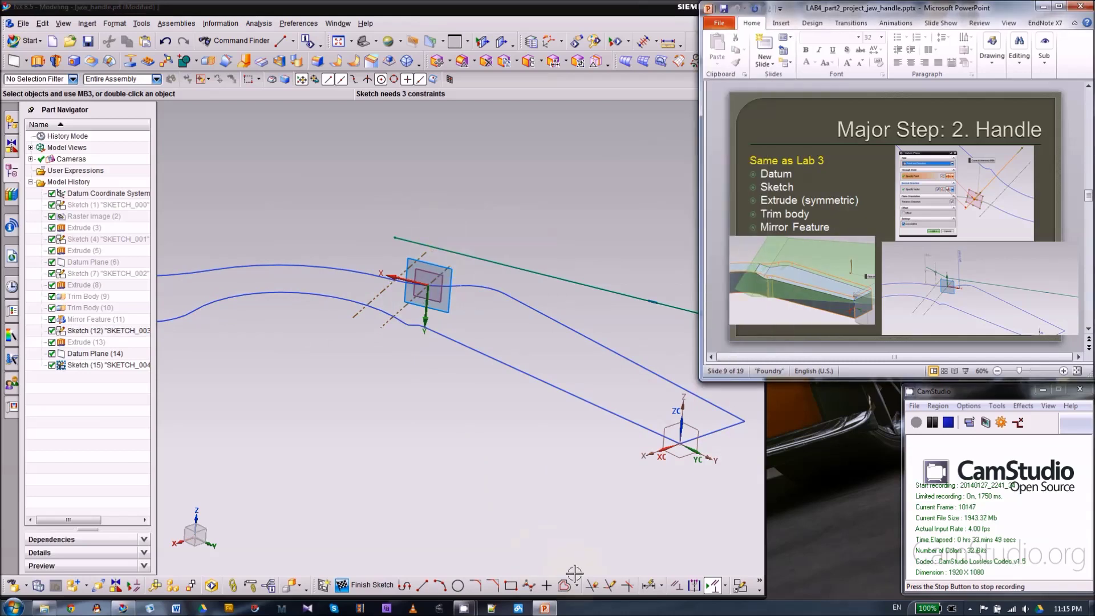
click(676, 585)
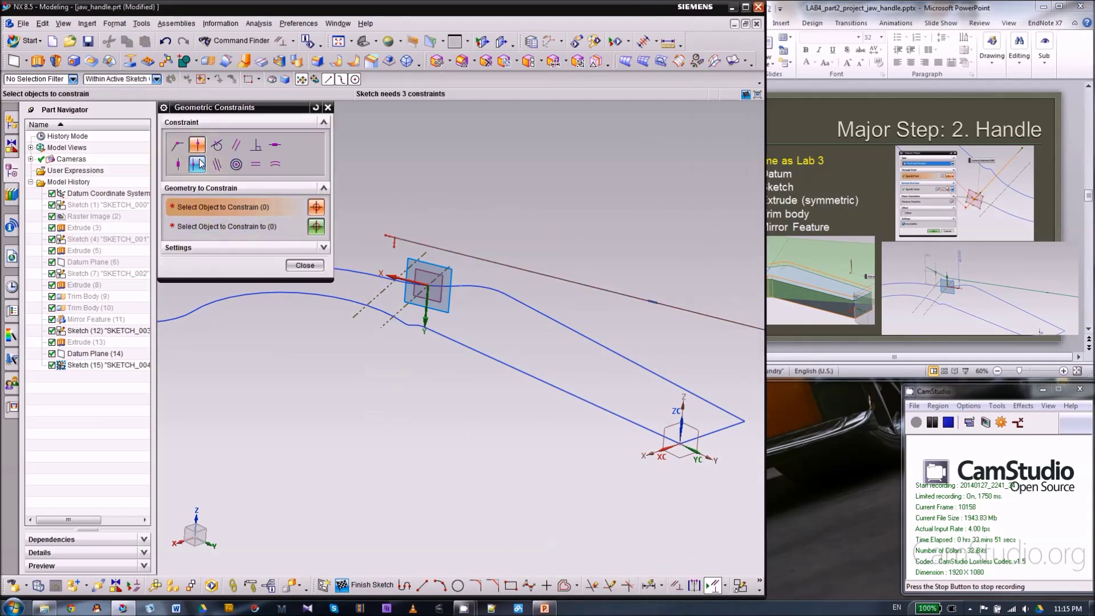
click(394, 237)
click(426, 316)
click(304, 266)
scroll(342, 253, down, 2)
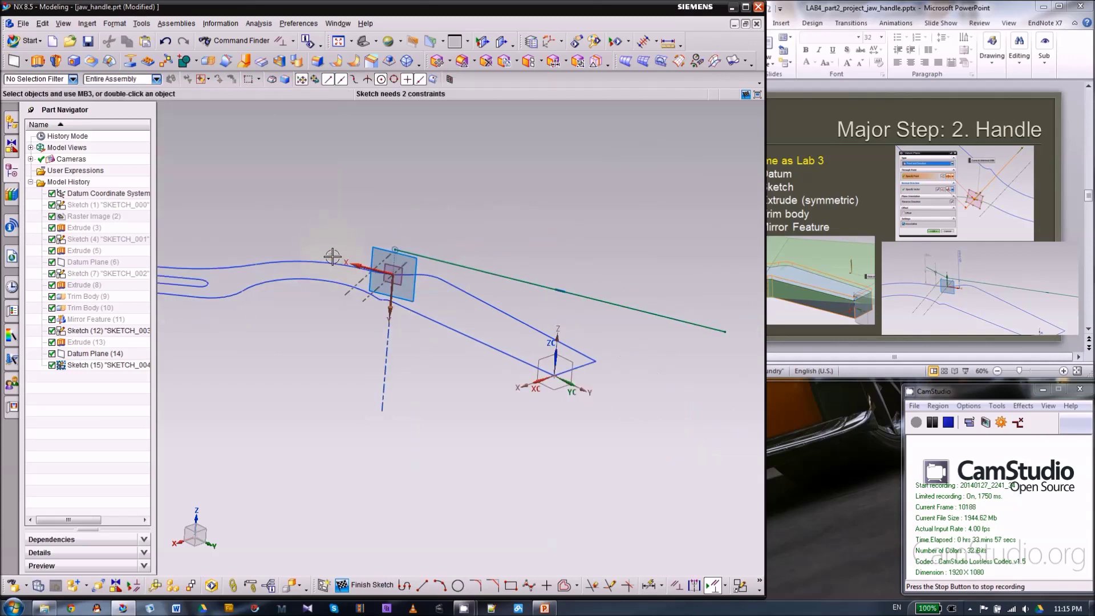
- Dimension the perpendicular distance between the horizontal line and the sketch's X axis
click(649, 585)
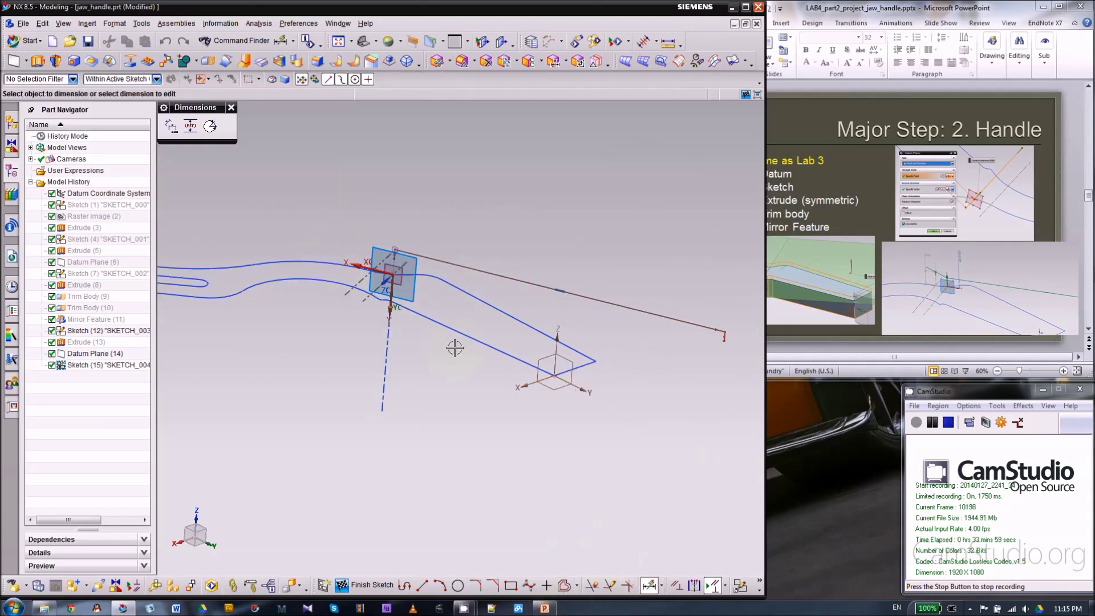
click(460, 265)
scroll(376, 285, up, 3)
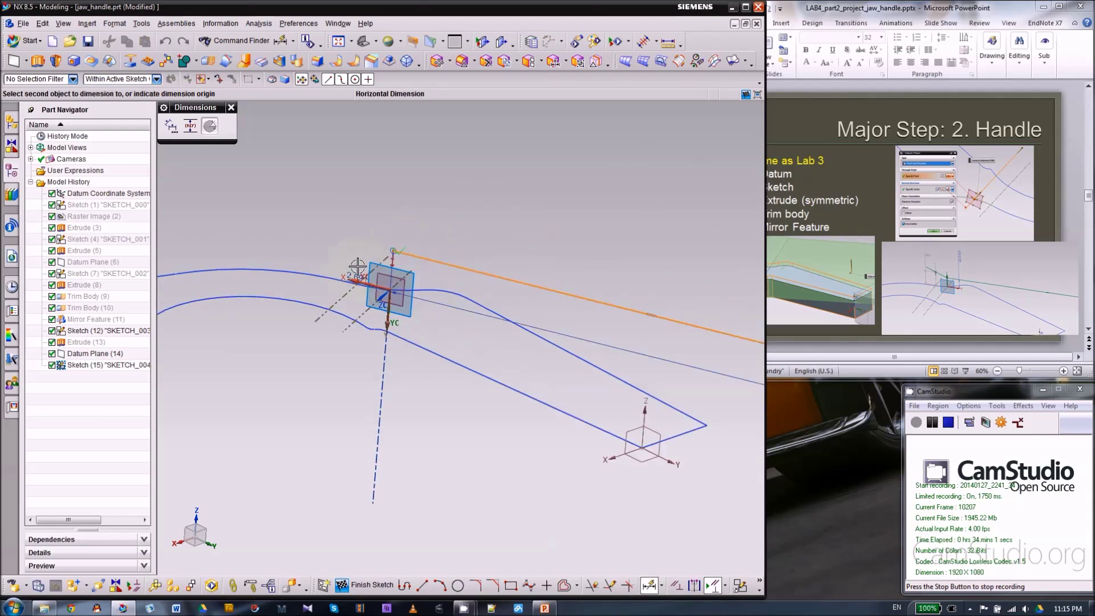
click(377, 292)
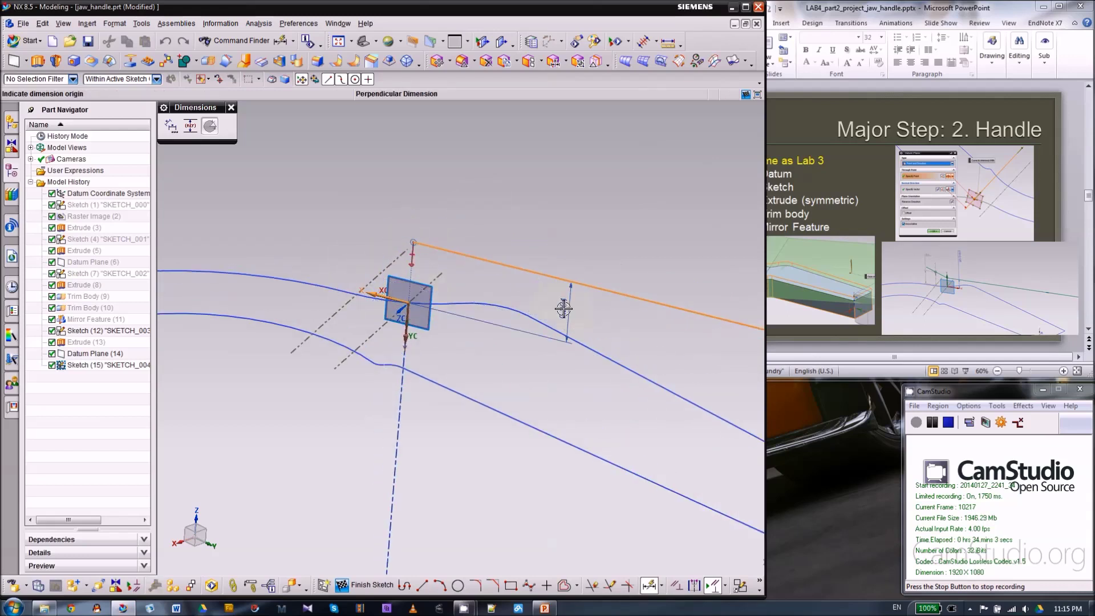
click(564, 308)
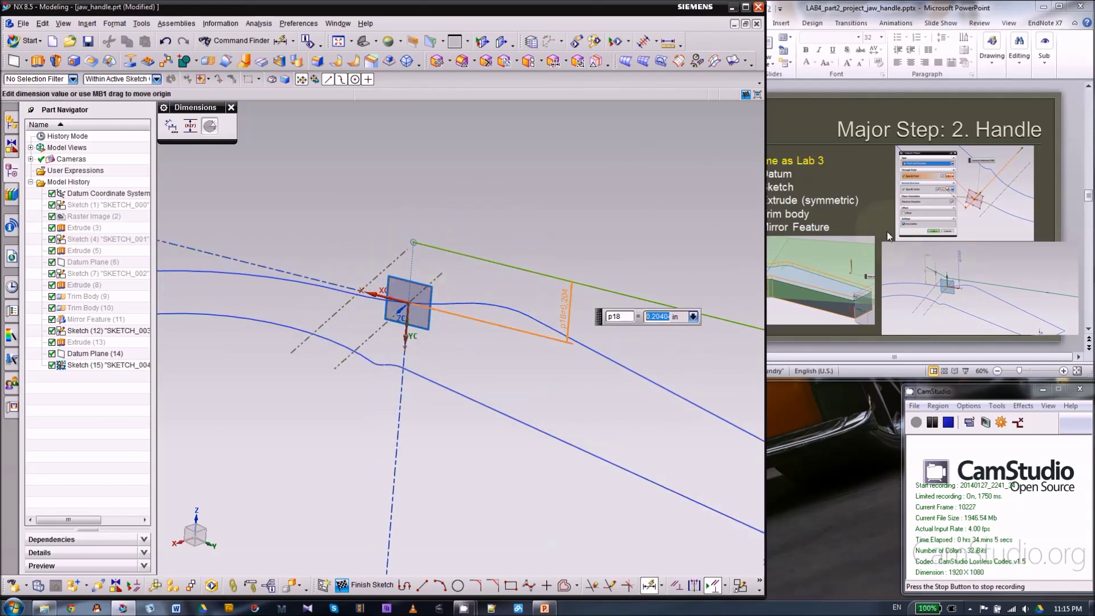
- Enlarge the handle slide in PowerPoint to 120% to check the sketch dimension, and set the perpendicular distance to 1/8 in
click(870, 213)
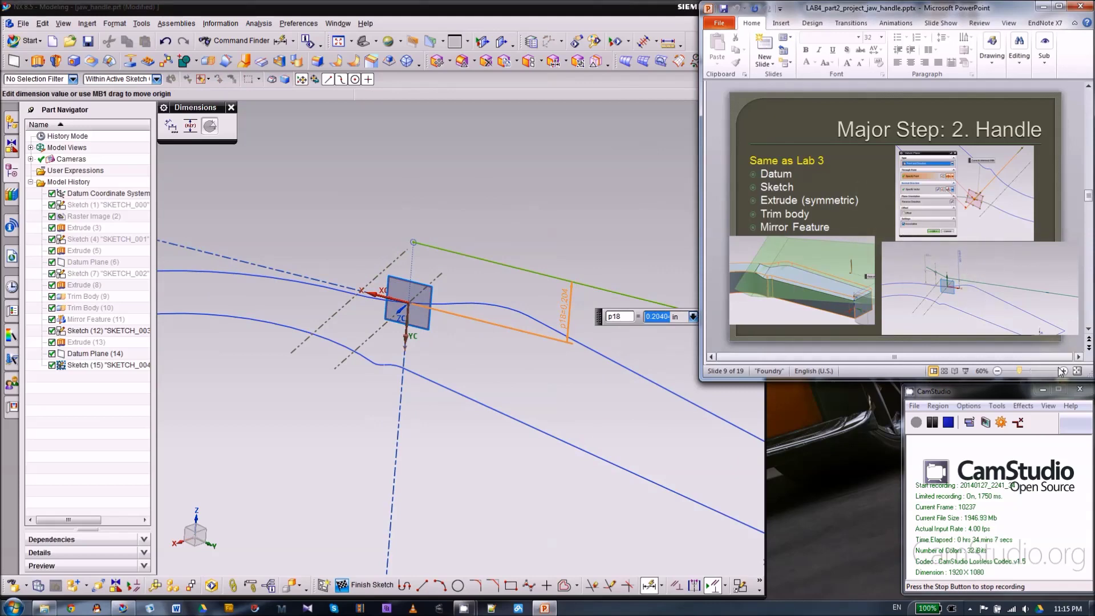
click(1064, 371)
click(1064, 371)
click(1064, 371)
click(1064, 371)
click(1063, 371)
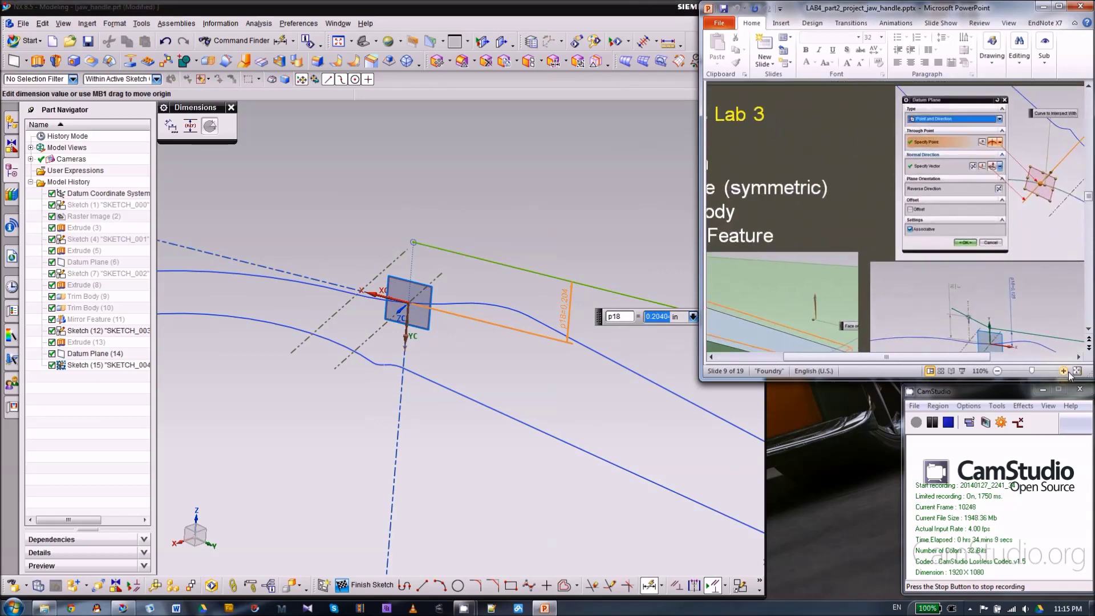
click(1064, 370)
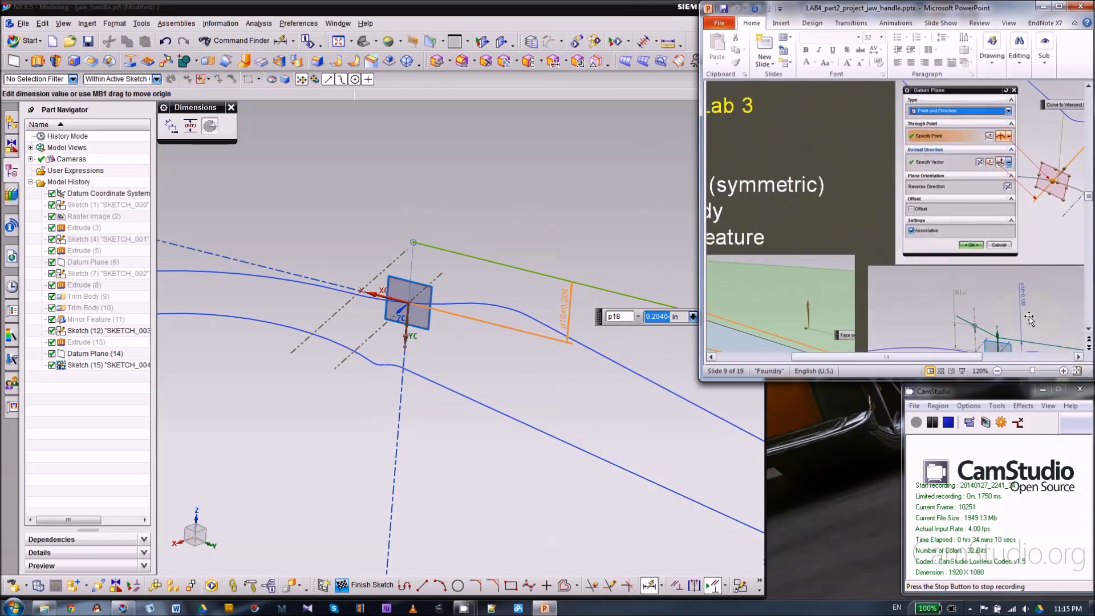
click(493, 15)
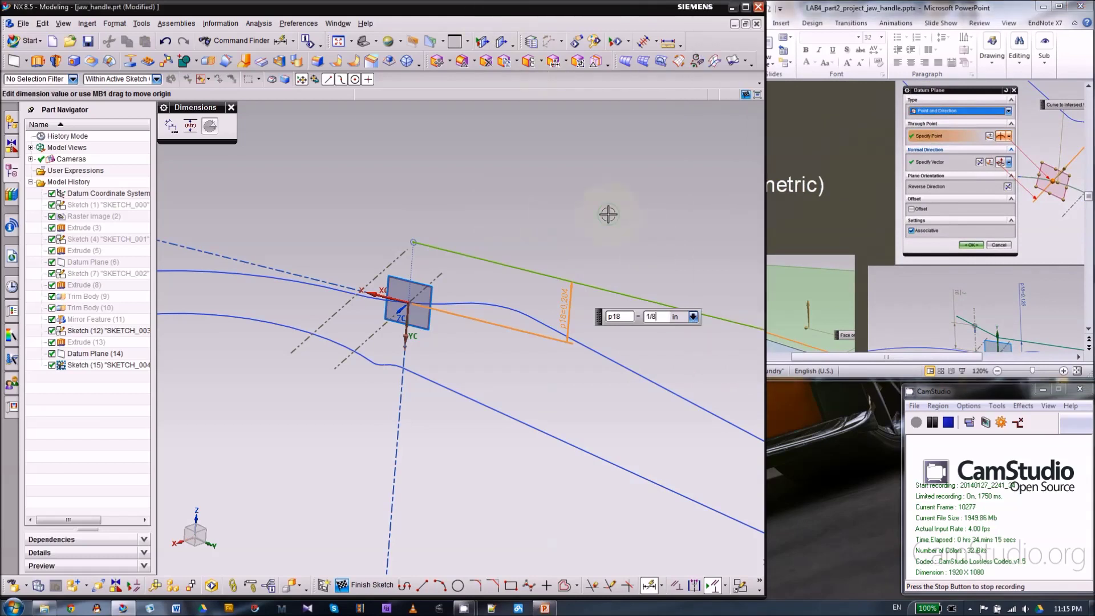
key(Return)
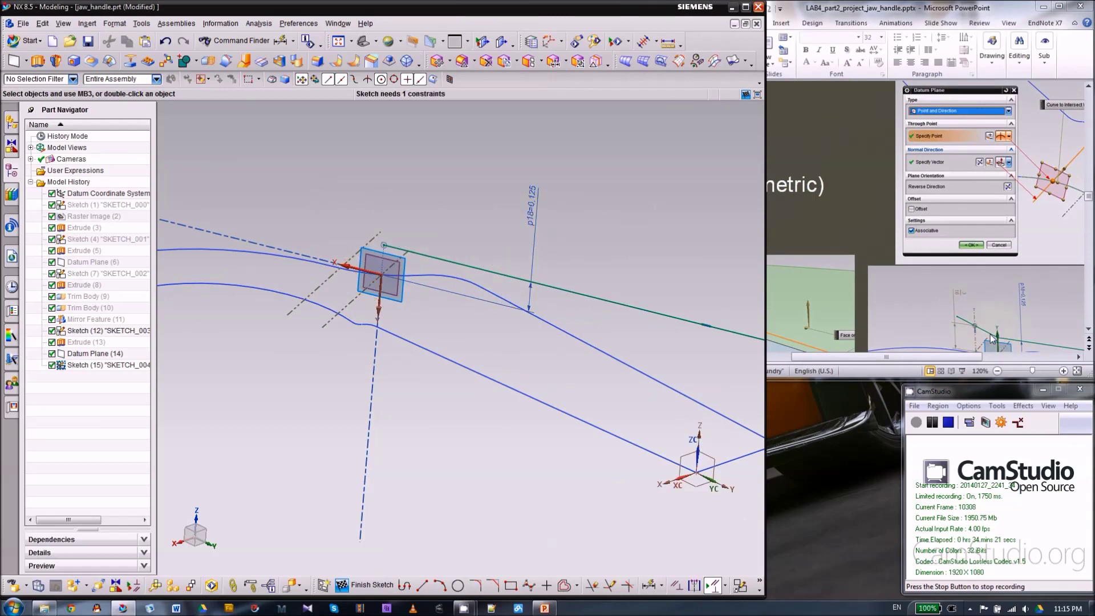
- Sketch a slanted line from the horizontal line's end on the Y axis, rising away above the handle grip
click(423, 584)
click(384, 245)
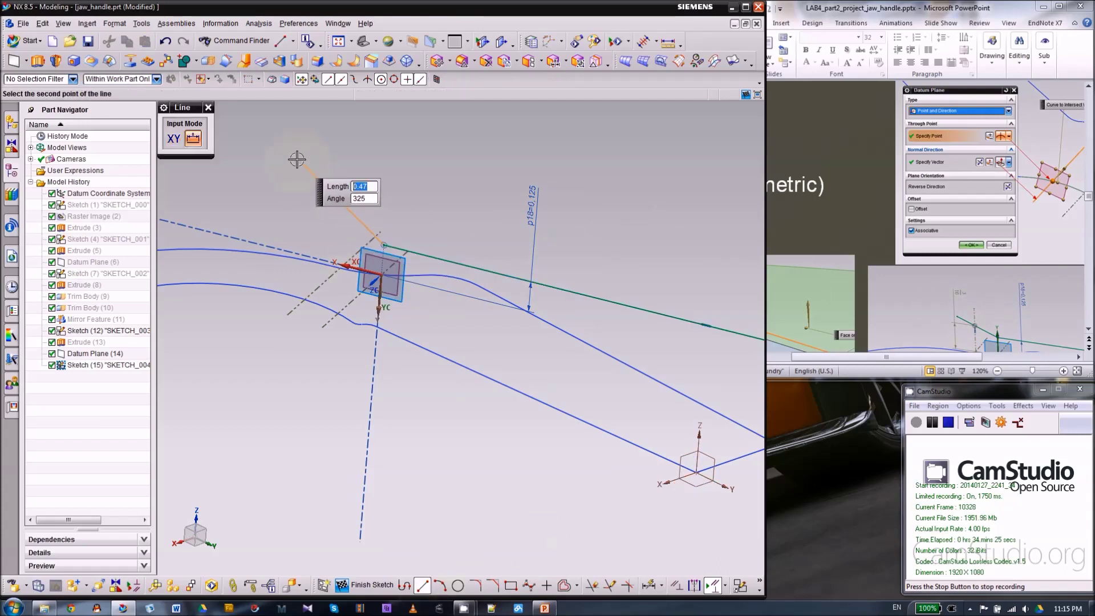
click(265, 170)
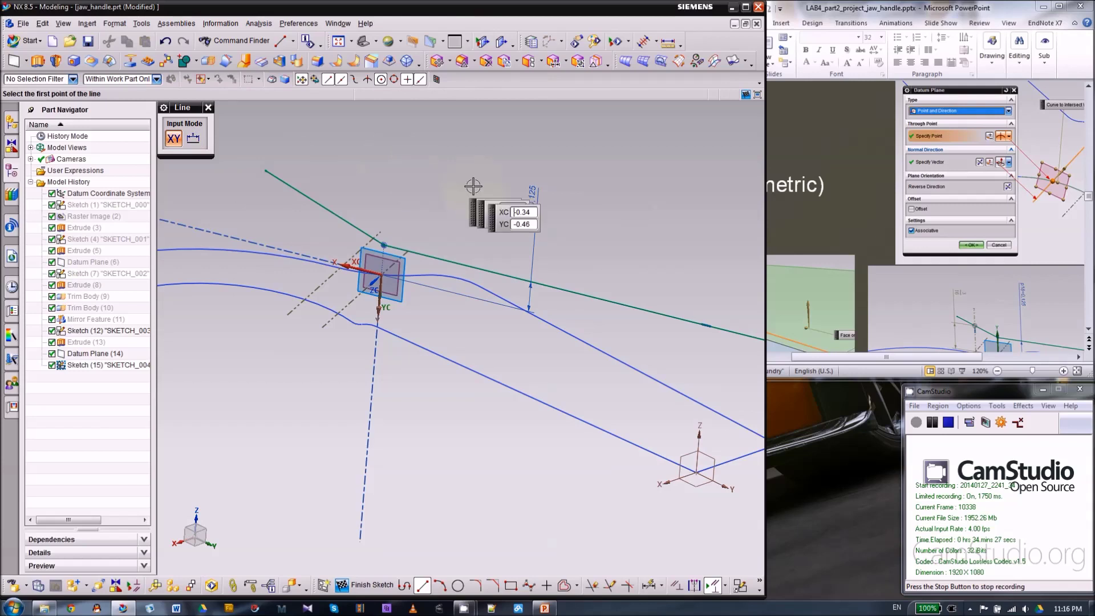
key(Escape)
scroll(673, 326, down, 2)
scroll(492, 268, up, 2)
scroll(466, 273, up, 2)
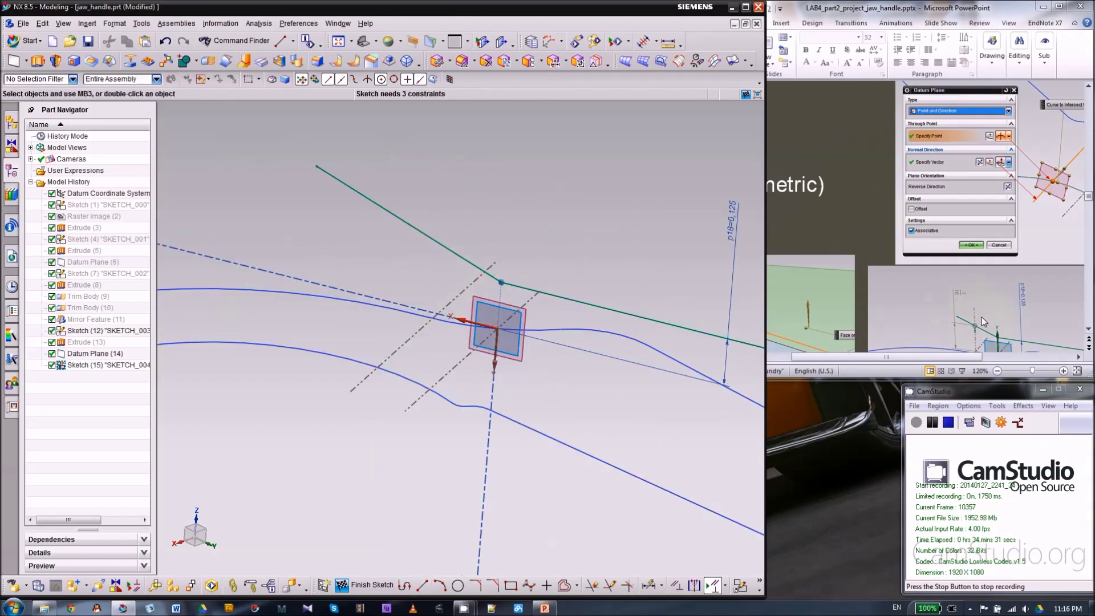
- Bring the sketch figure on the PowerPoint handle slide into view to check how the slanted line is located
click(423, 586)
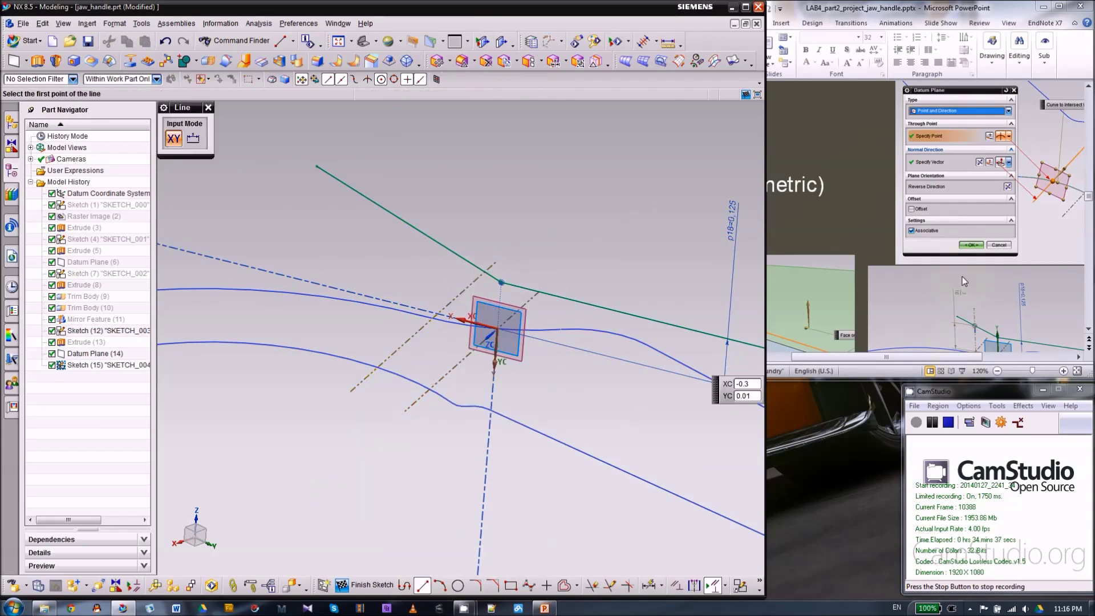
click(873, 169)
scroll(885, 175, down, 3)
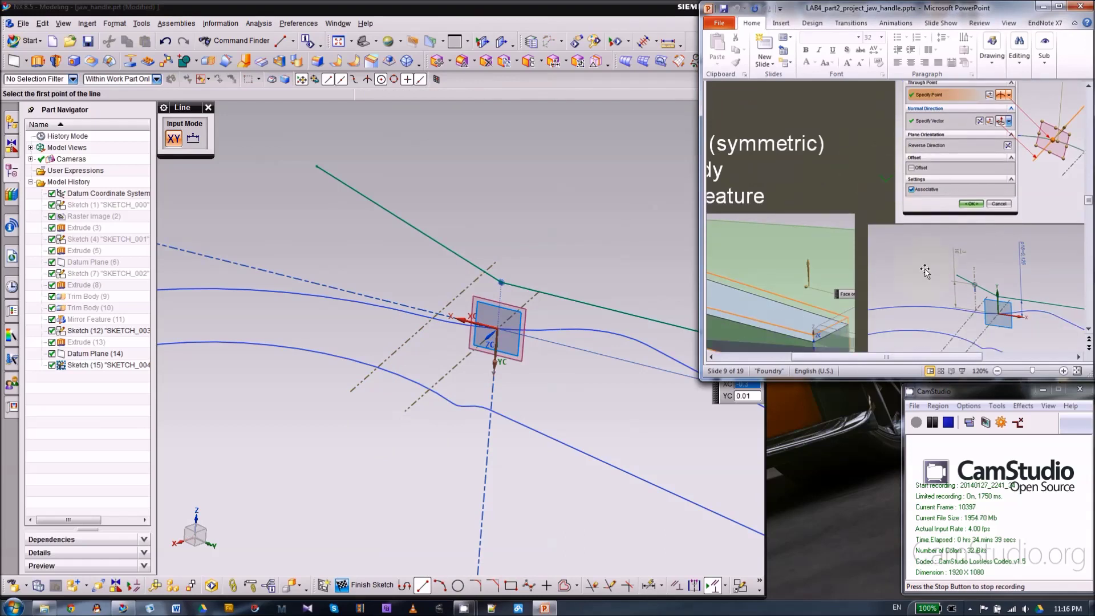
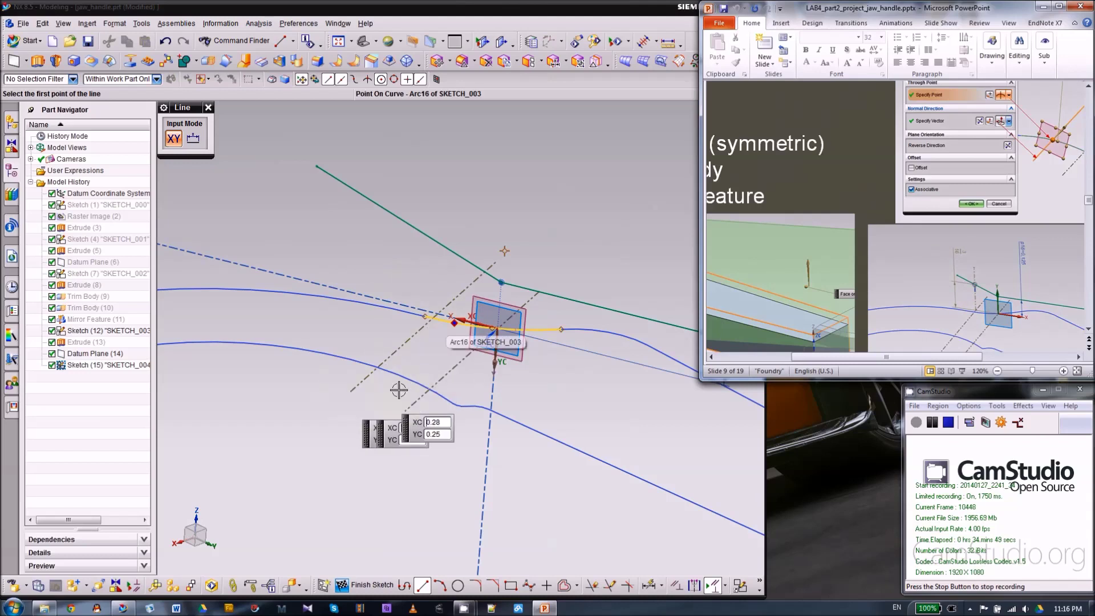
- Sketch a vertical line upwards from the end point of the outer dashed reference line beside the datum plane
click(424, 587)
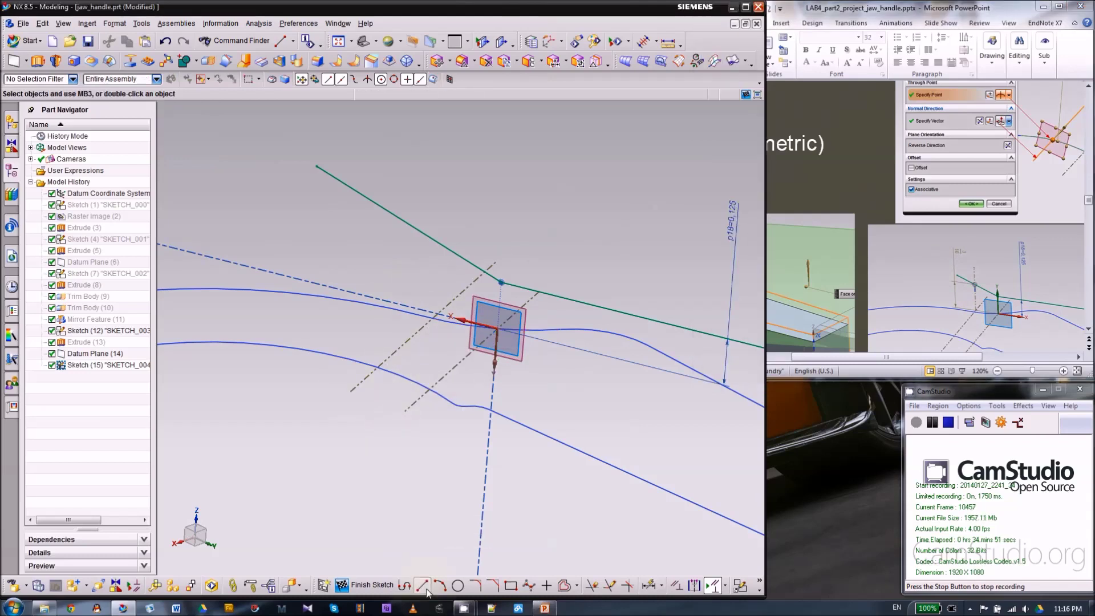
click(425, 587)
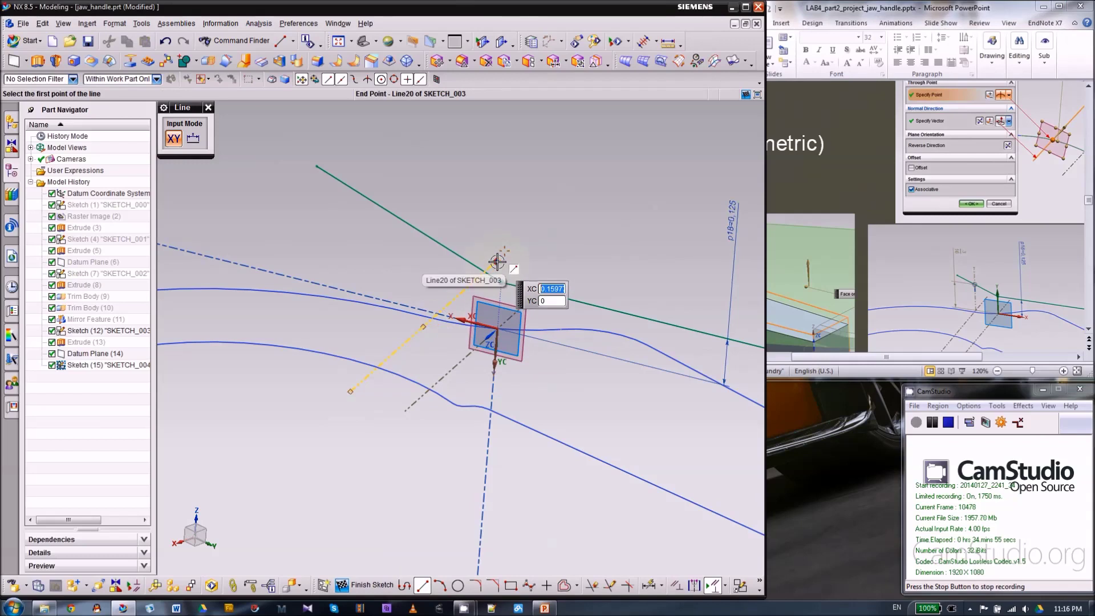
click(498, 262)
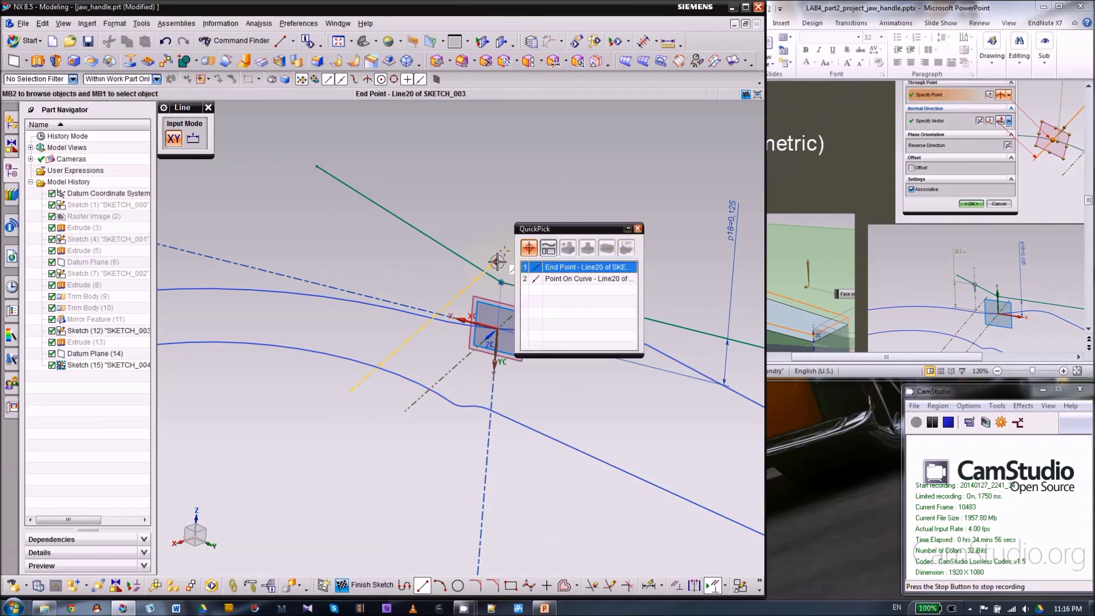
click(548, 269)
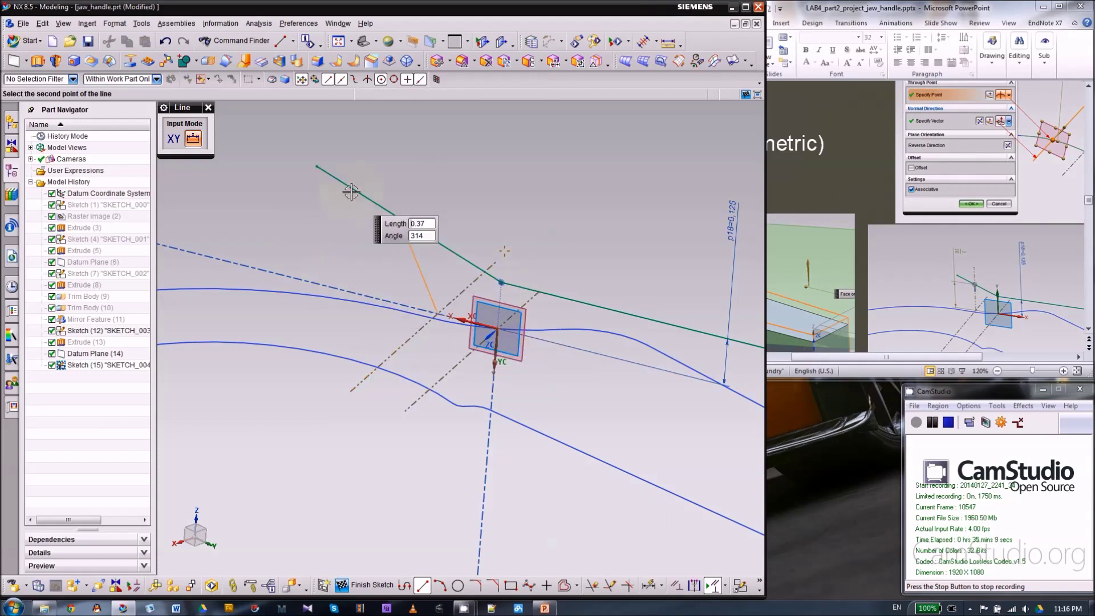
middle_drag(612, 236, 618, 227)
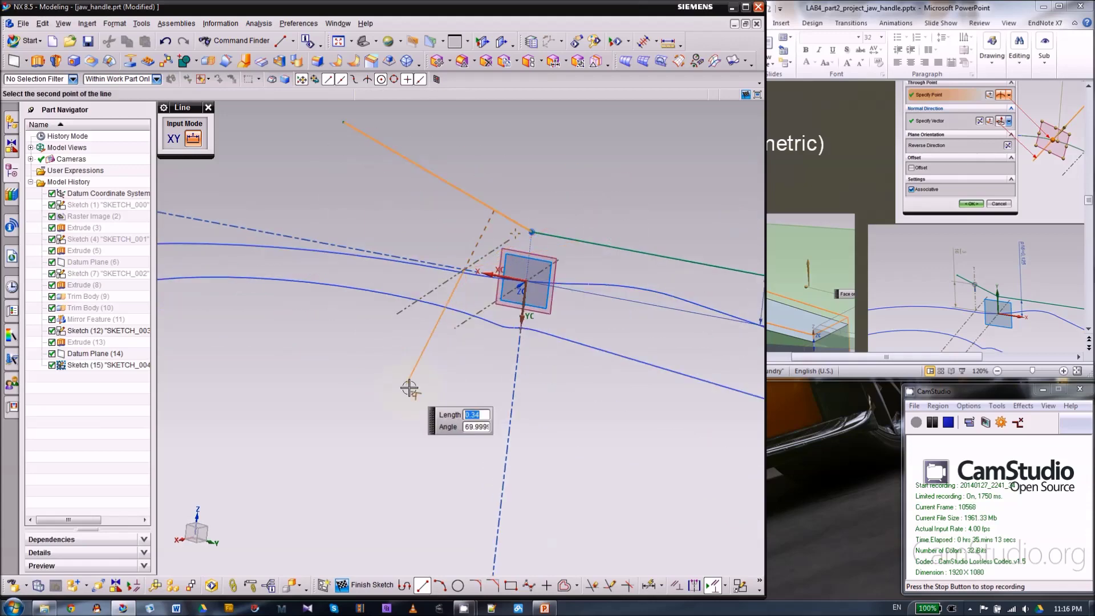
key(shift+F8)
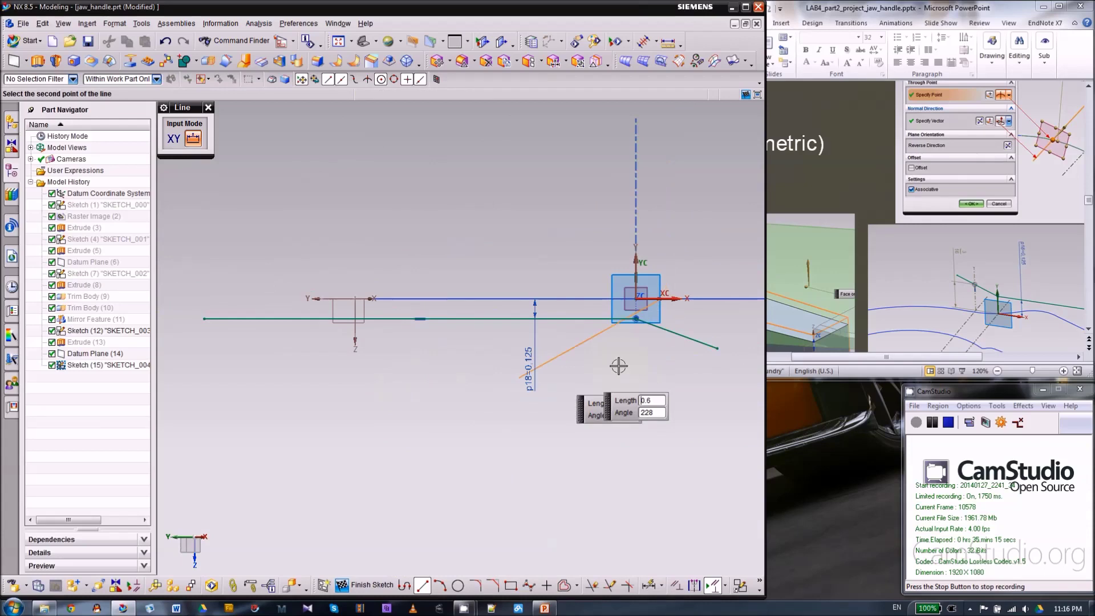
scroll(683, 428, up, 3)
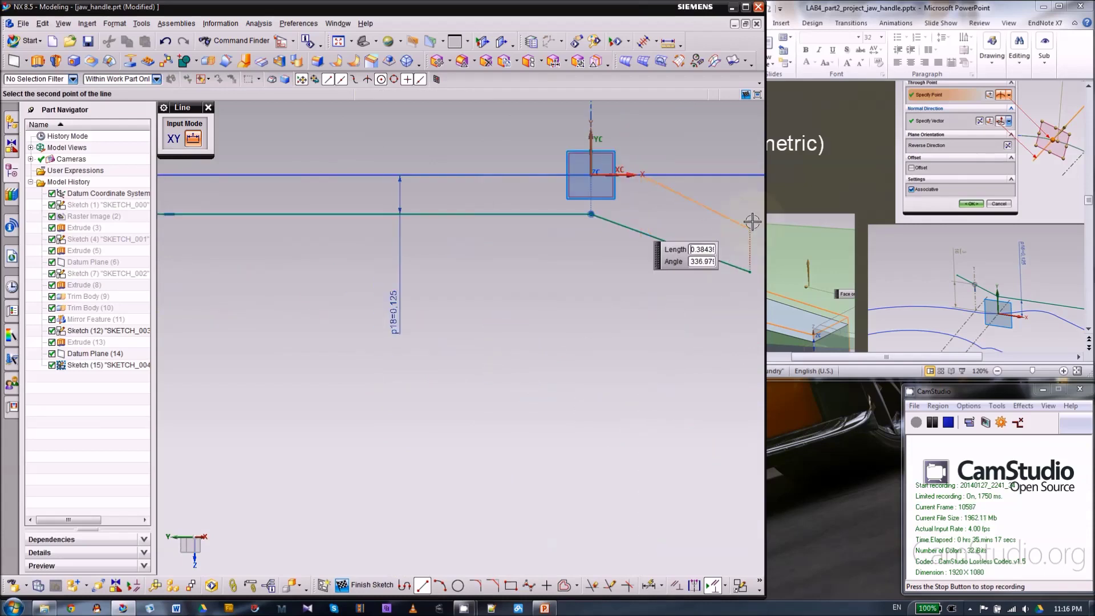
middle_drag(755, 213, 755, 221)
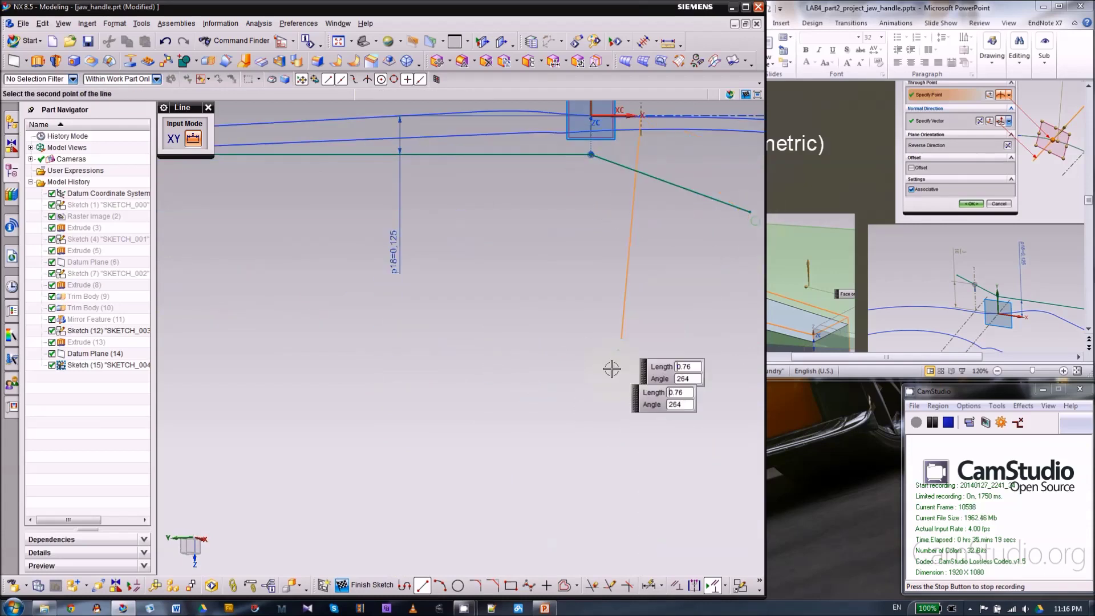
scroll(612, 366, down, 3)
key(shift+F8)
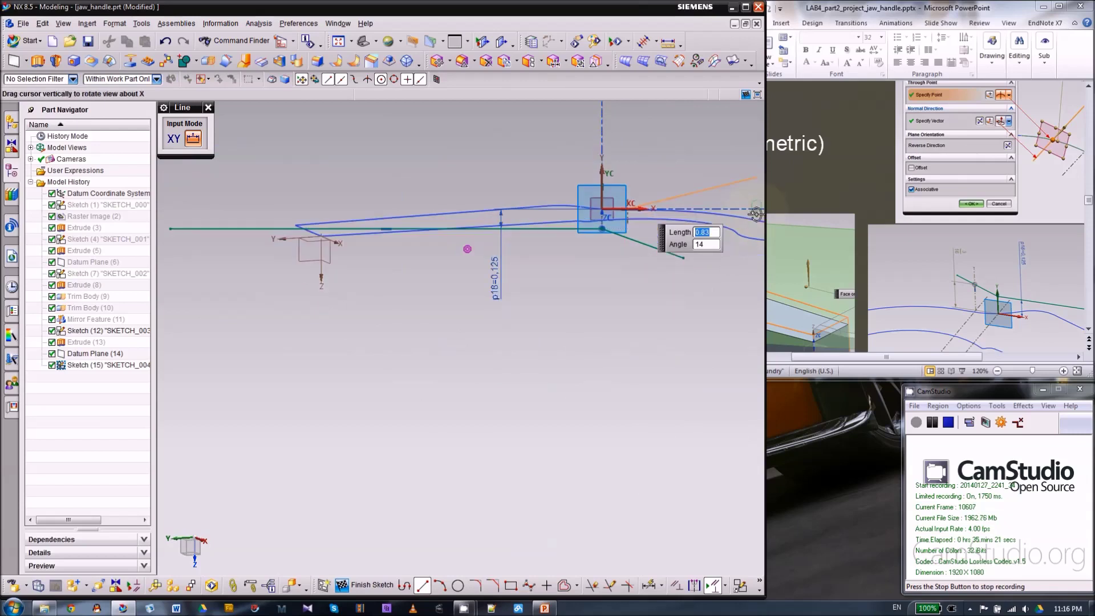
scroll(669, 346, down, 3)
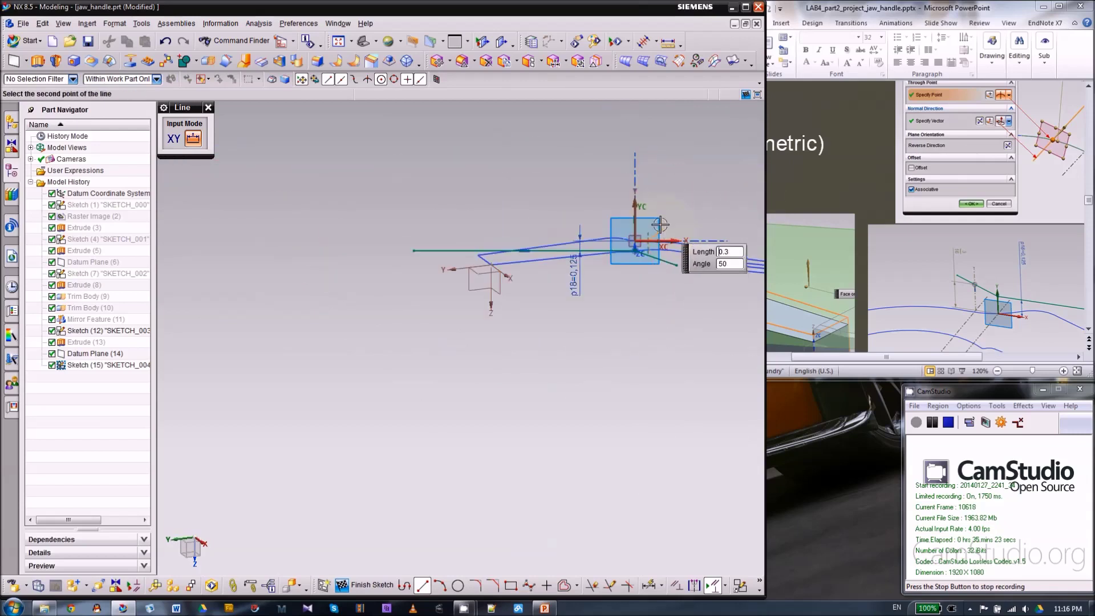
scroll(651, 233, up, 4)
scroll(650, 233, up, 3)
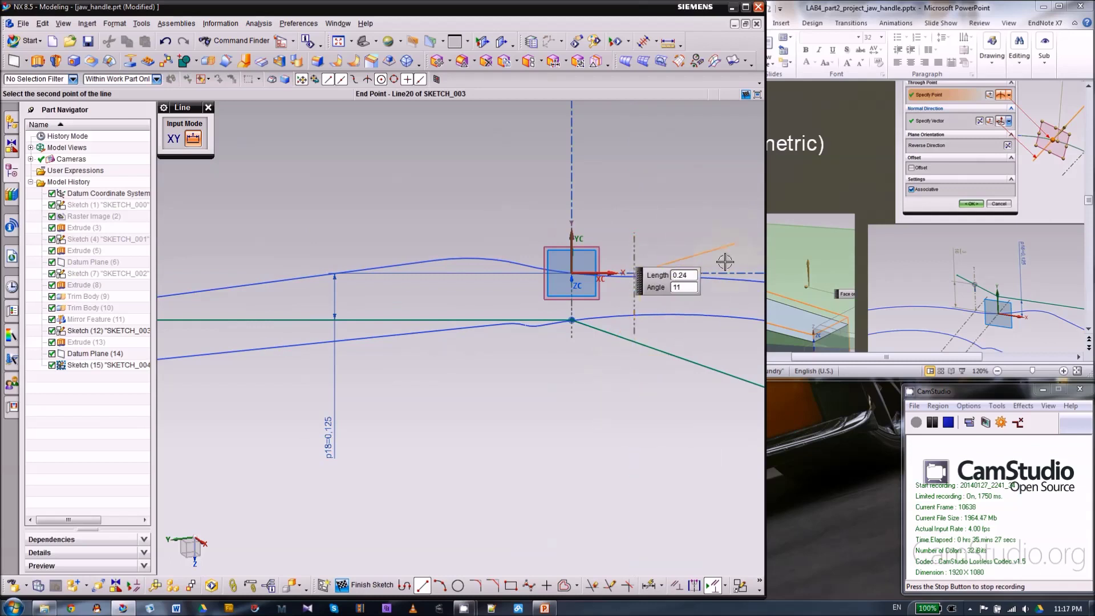
key(shift+F8)
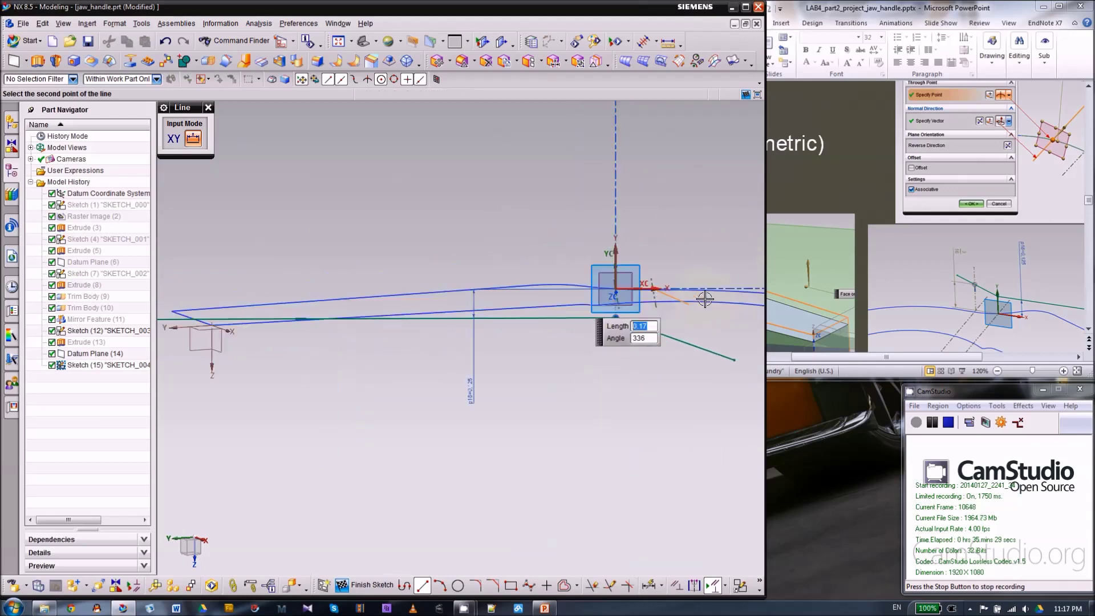
mouse_move(617, 471)
middle_down()
mouse_move(623, 313)
mouse_move(580, 325)
mouse_move(621, 340)
middle_up()
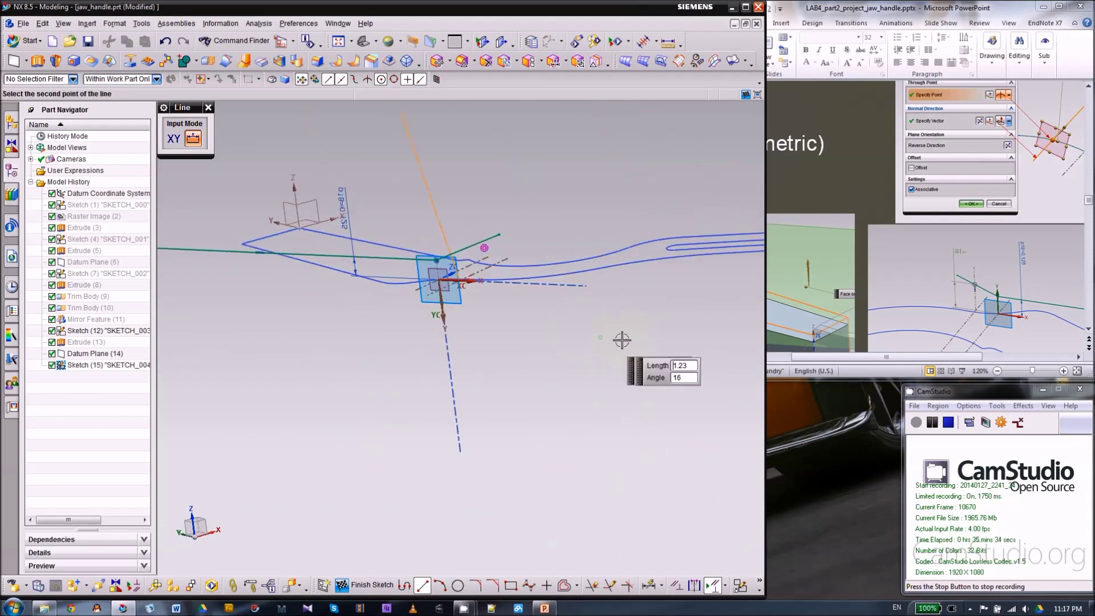
click(450, 183)
key(Escape)
- Convert the new vertical line to a reference line and remove it with Quick Trim
click(463, 190)
click(530, 175)
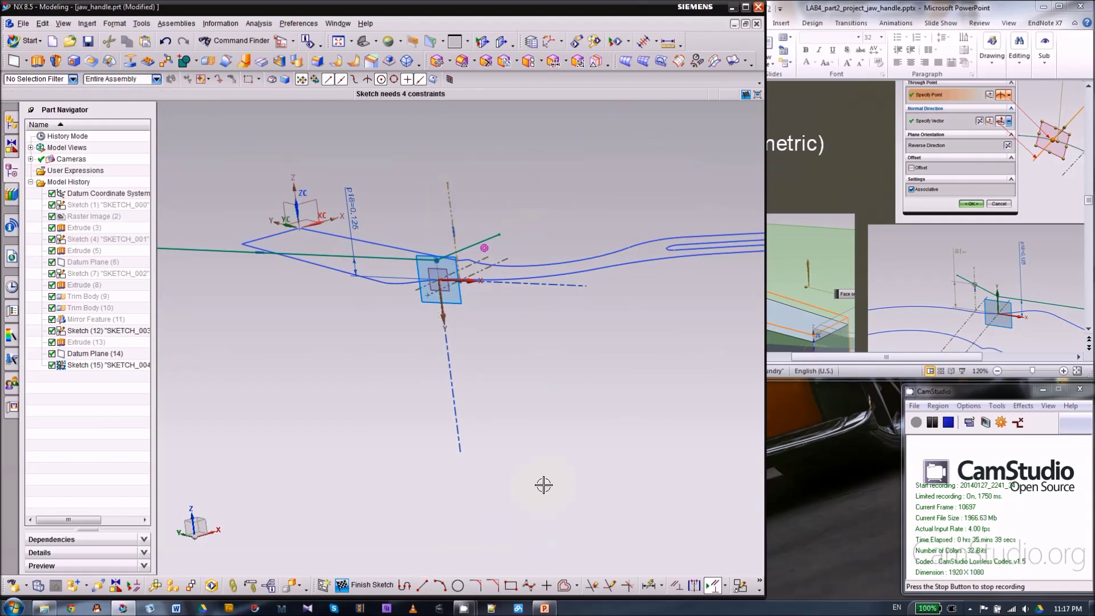
click(597, 587)
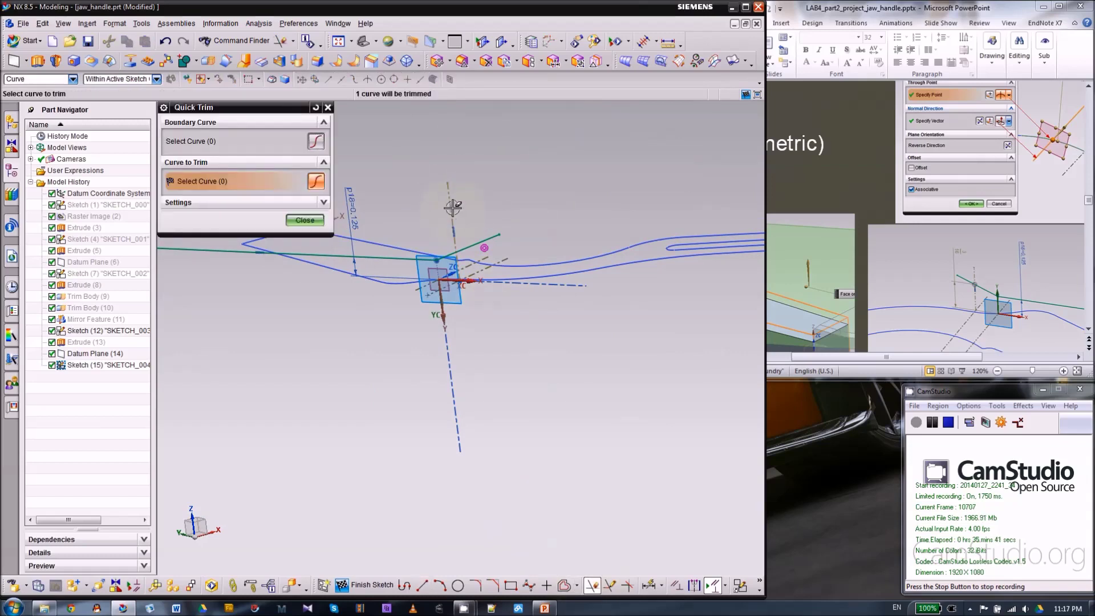
click(304, 219)
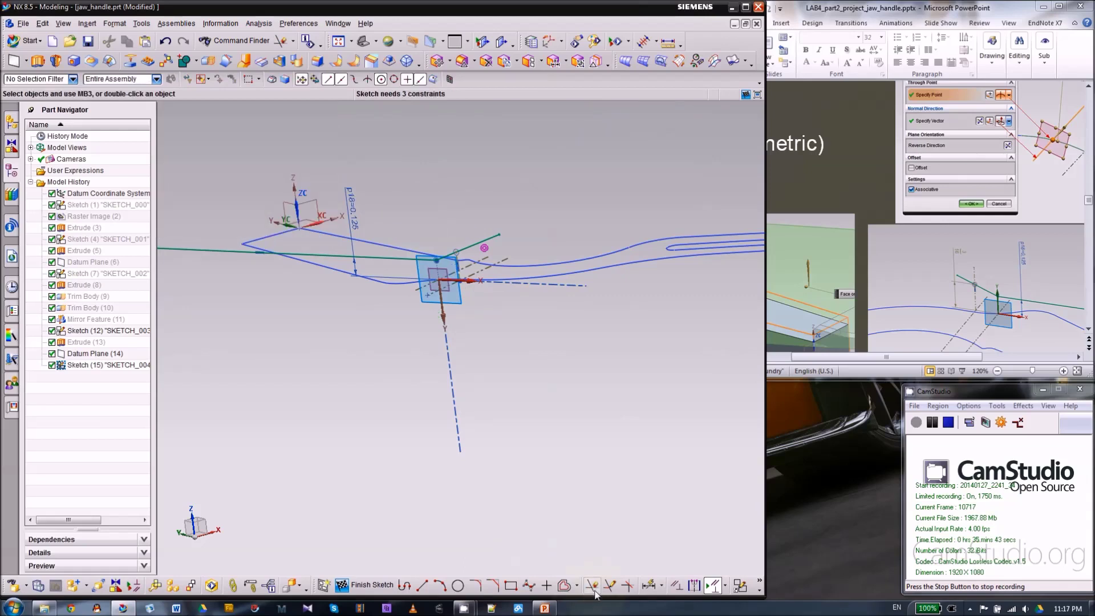
- Add a 3/16 in perpendicular dimension between the reference point on the slanted line and the sketch's horizontal axis
click(612, 586)
click(648, 585)
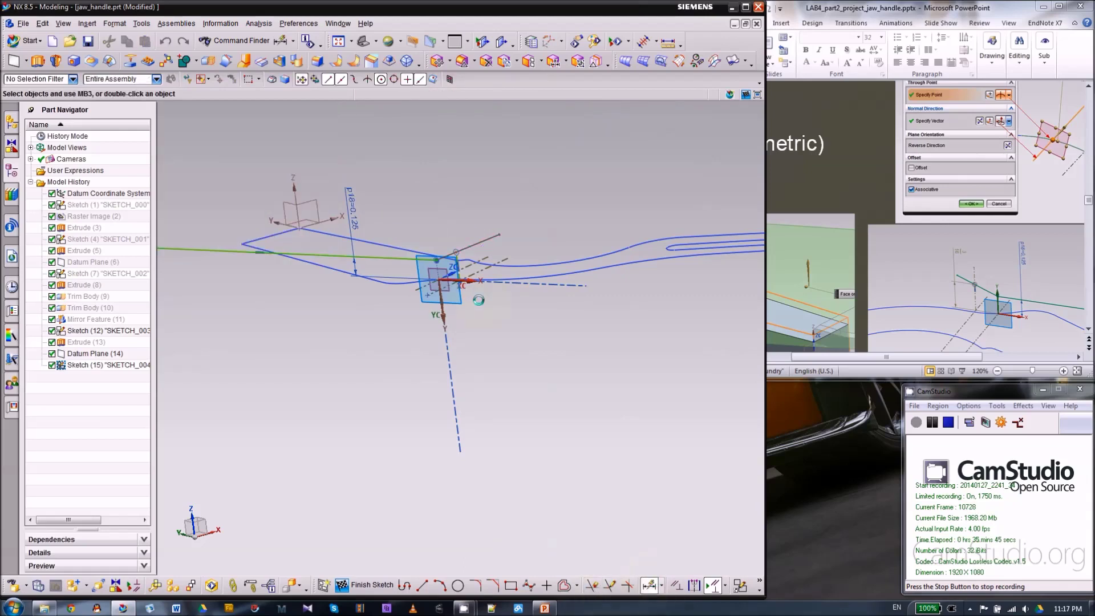
scroll(448, 273, up, 3)
click(463, 242)
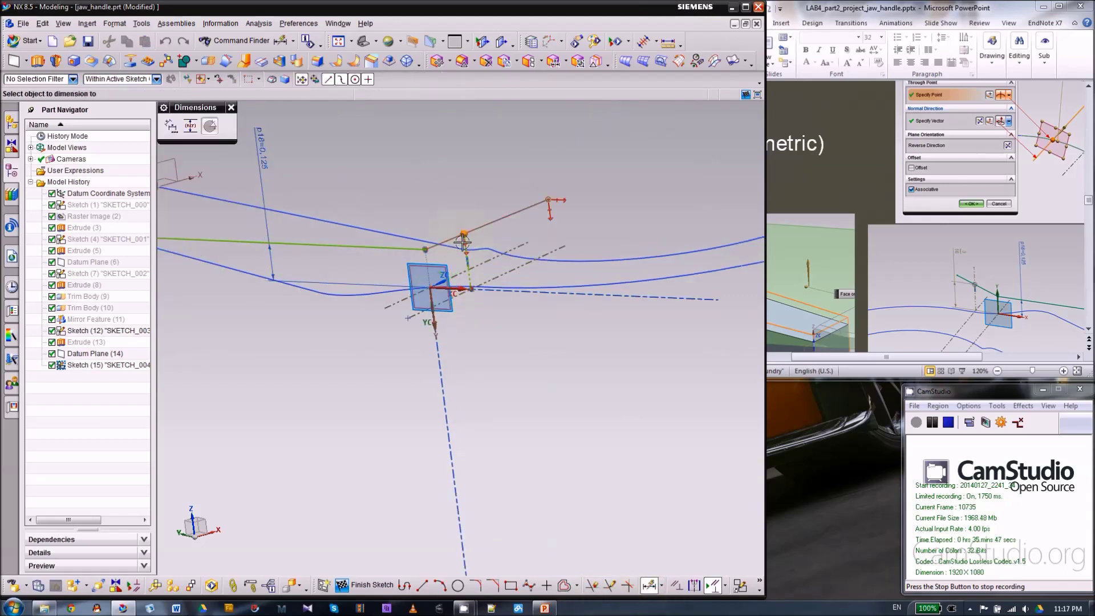
click(460, 289)
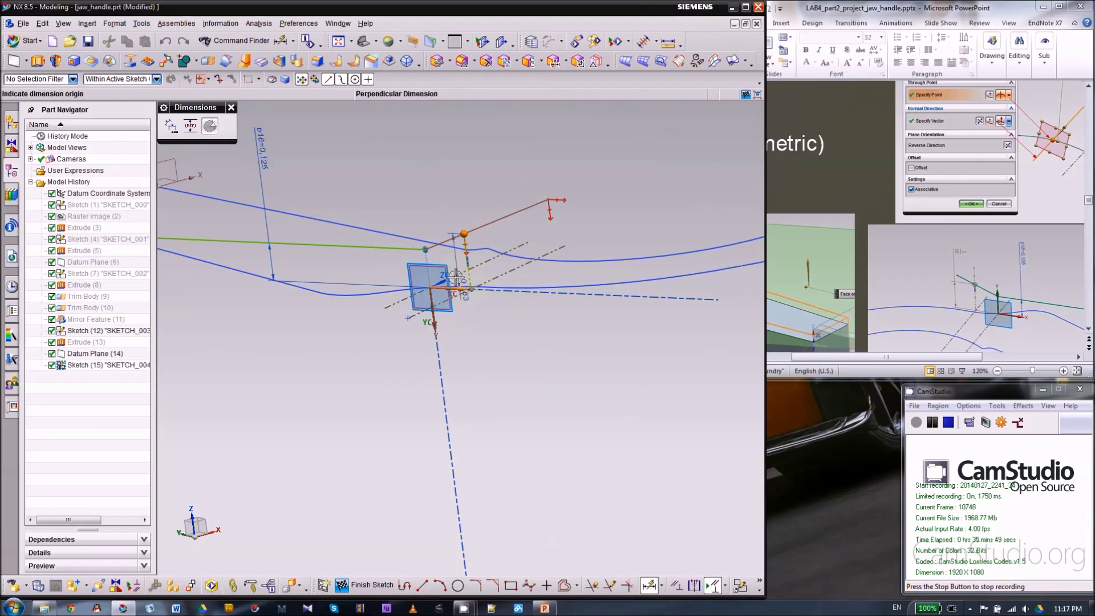
click(537, 263)
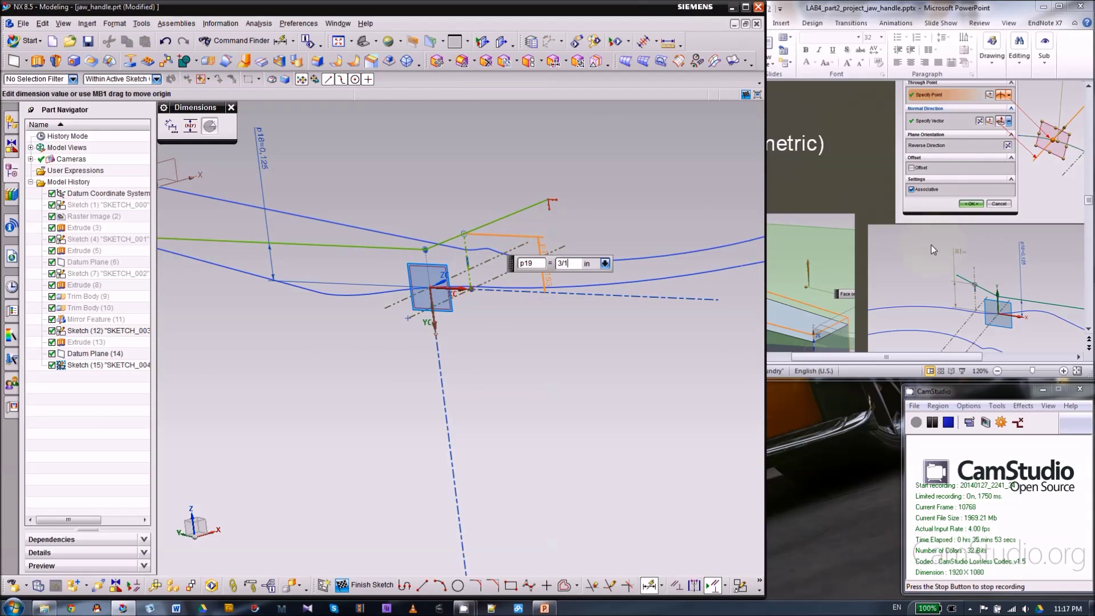
key(Return)
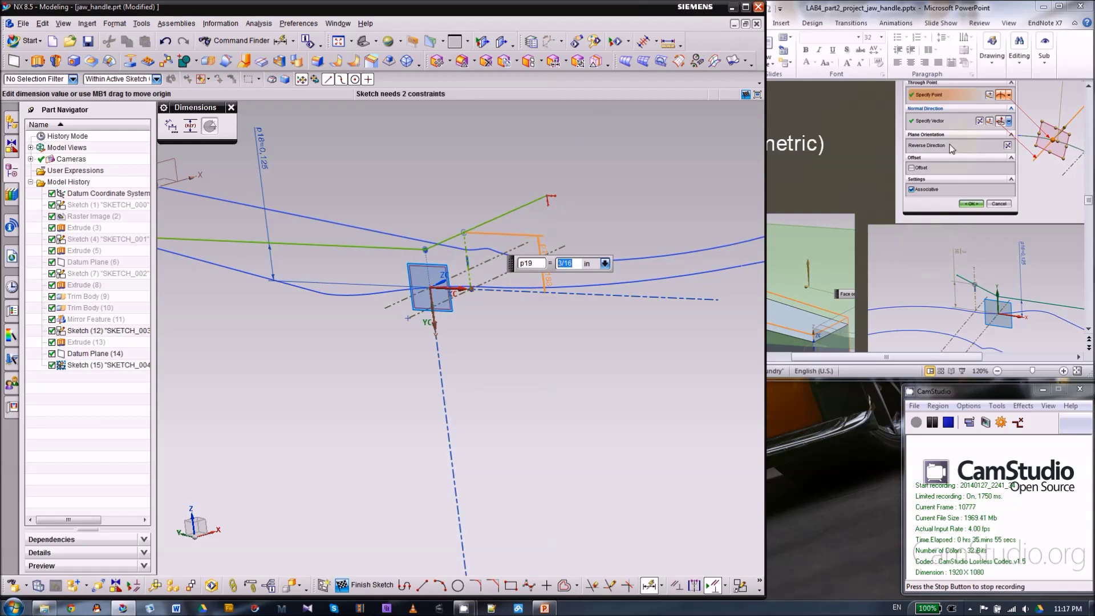
middle_click(638, 208)
scroll(552, 292, down, 3)
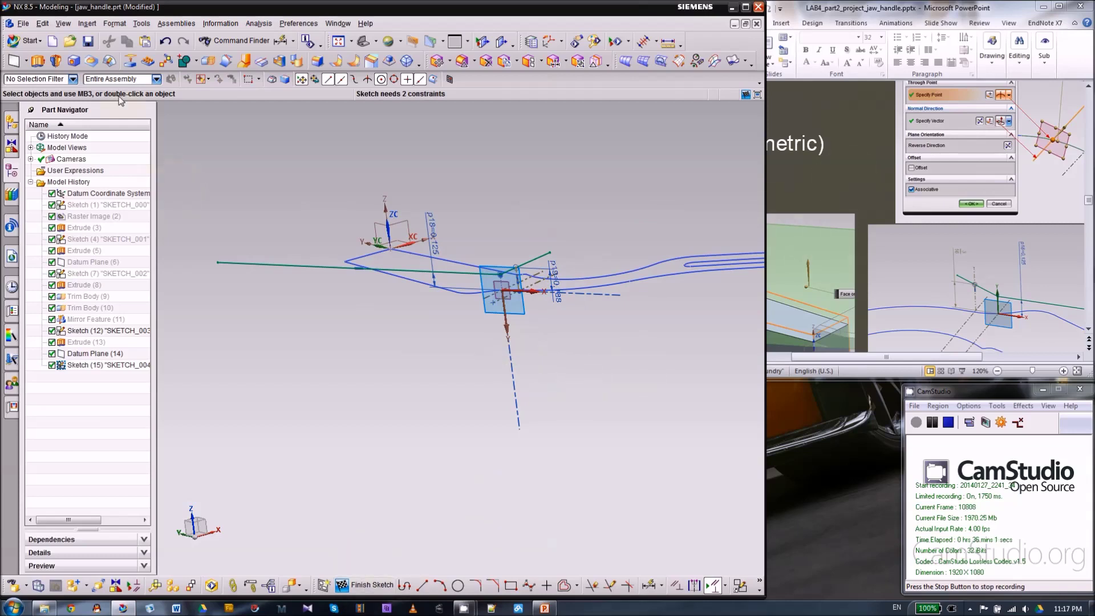
- Extrude the two connected bend sketch lines by a symmetric value of 2.2 in and show the hidden handle extrusion
click(37, 61)
middle_drag(635, 281, 648, 280)
middle_drag(559, 328, 457, 371)
scroll(433, 374, down, 3)
scroll(691, 318, up, 2)
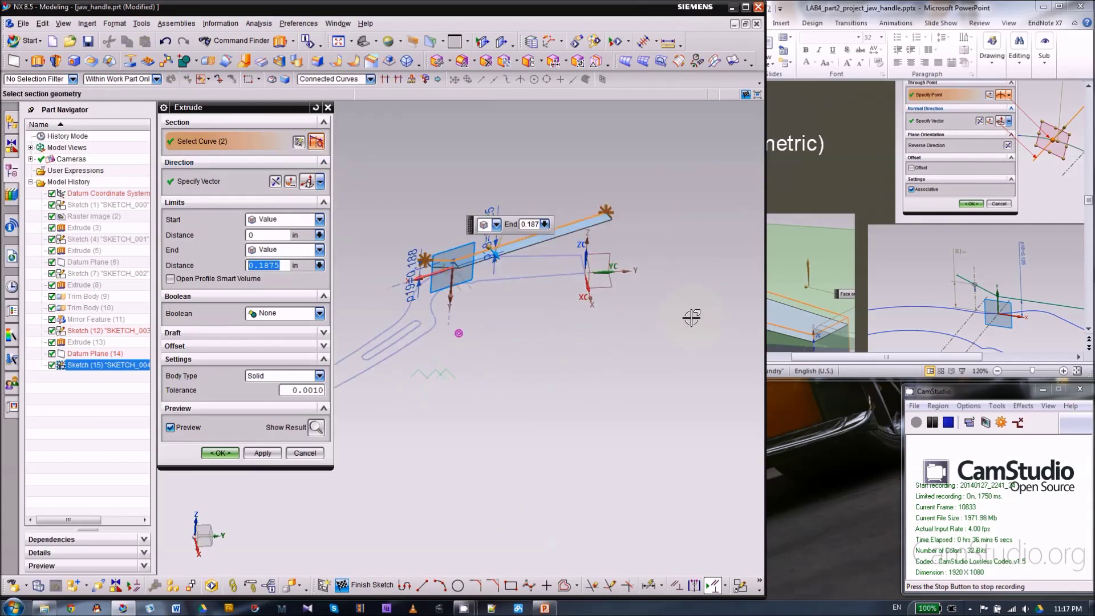
click(279, 220)
click(279, 245)
drag(502, 254, 545, 371)
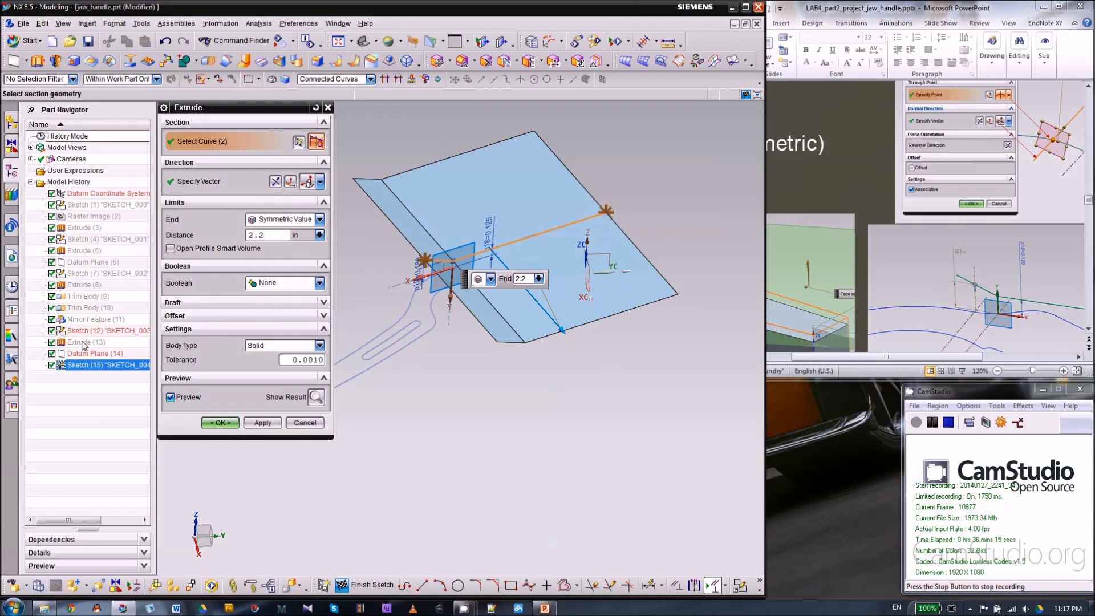
middle_drag(558, 400, 539, 334)
scroll(540, 331, down, 2)
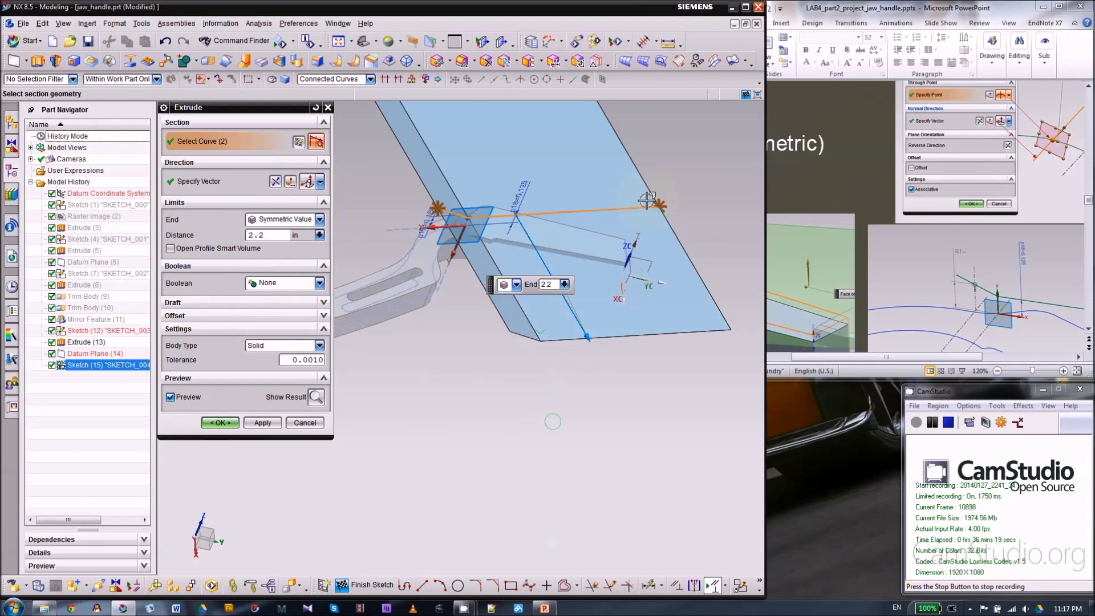
scroll(647, 201, down, 2)
scroll(713, 209, up, 2)
scroll(689, 210, down, 1)
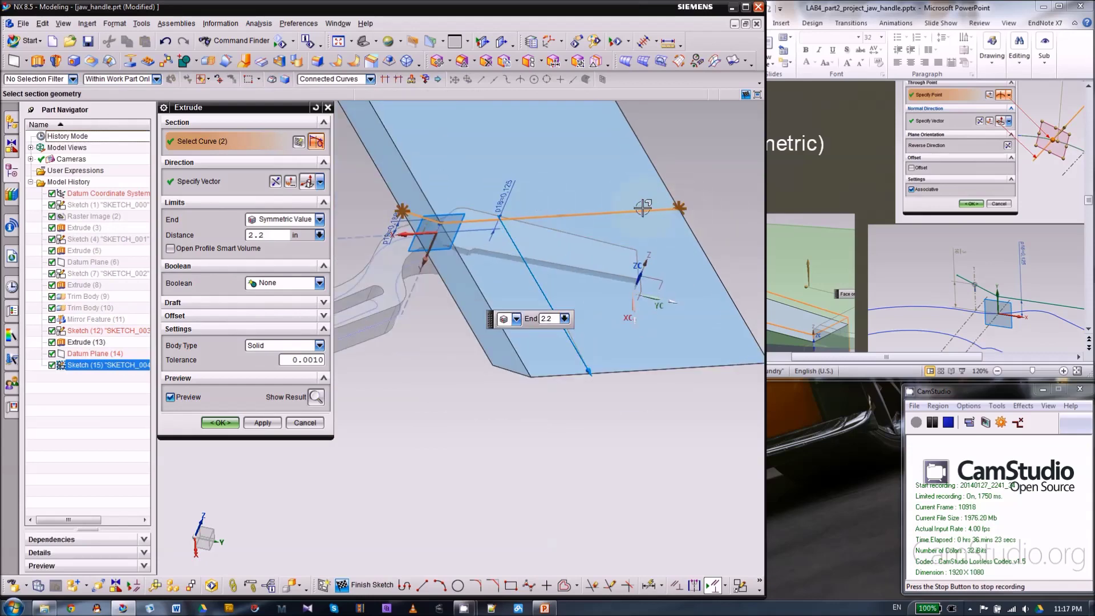
click(220, 422)
middle_drag(530, 325, 312, 124)
click(209, 61)
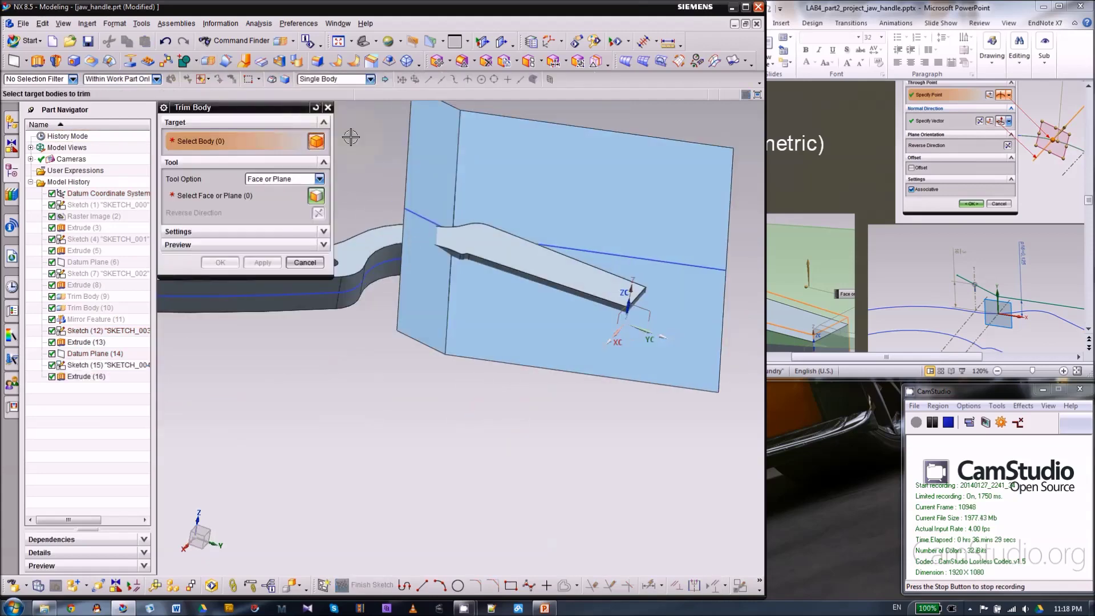
click(385, 232)
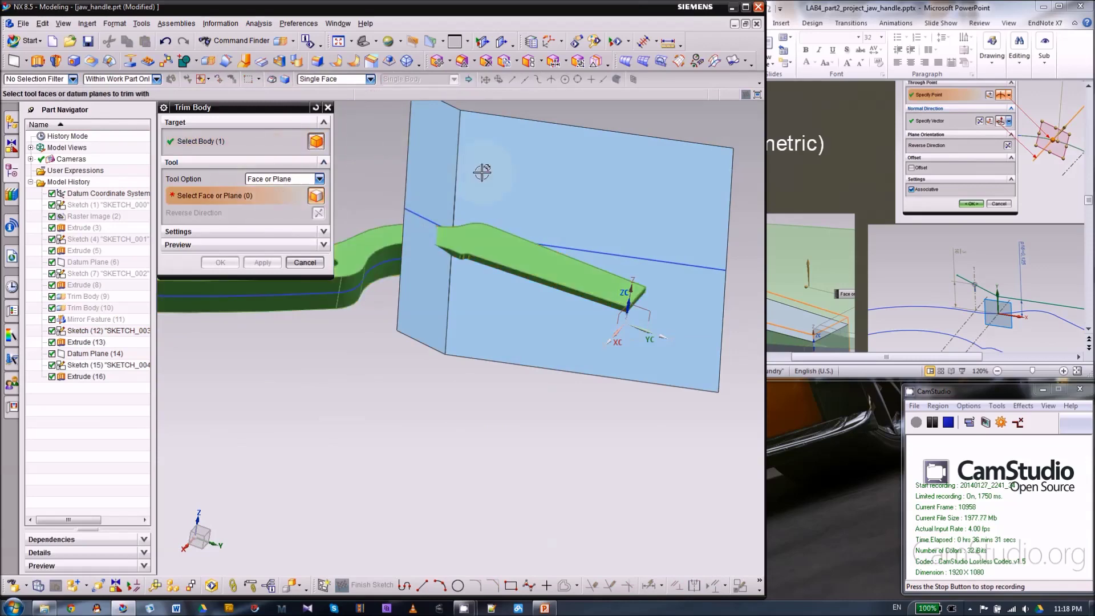
click(482, 171)
click(442, 165)
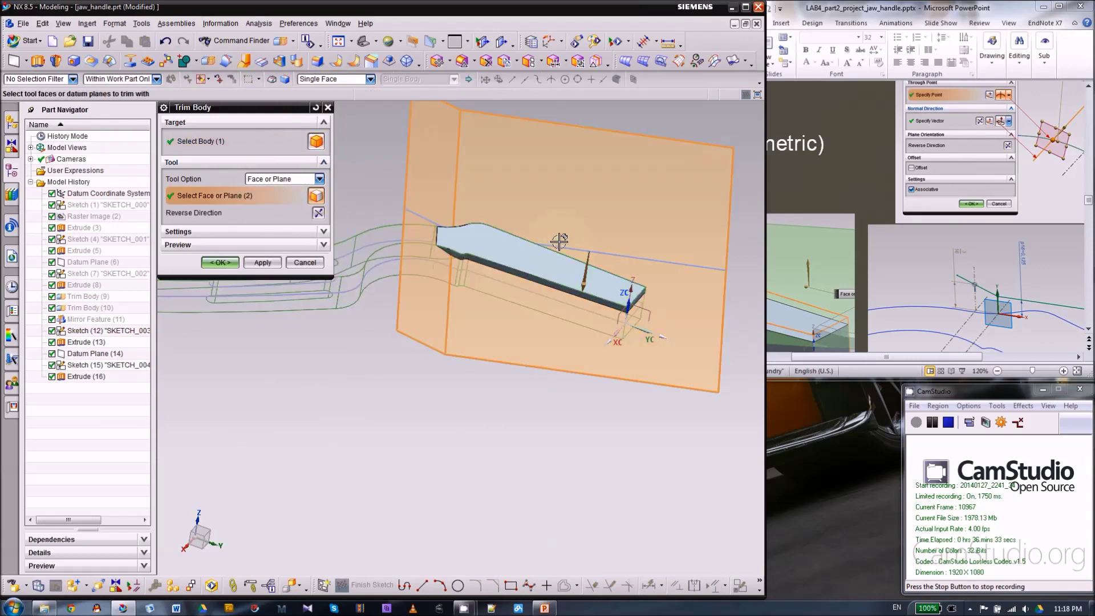
click(333, 80)
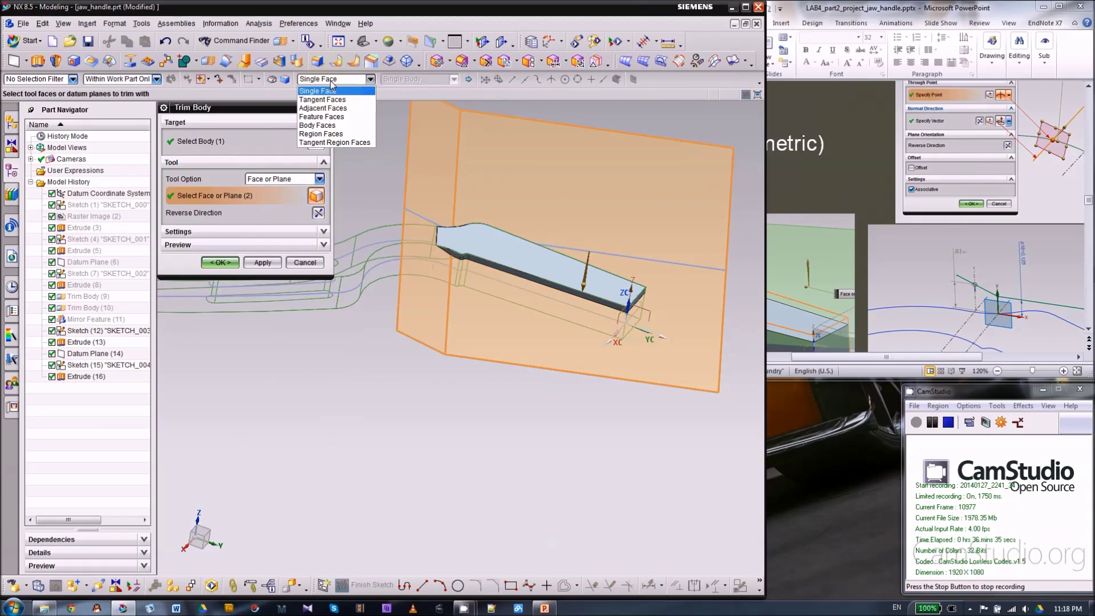
click(328, 91)
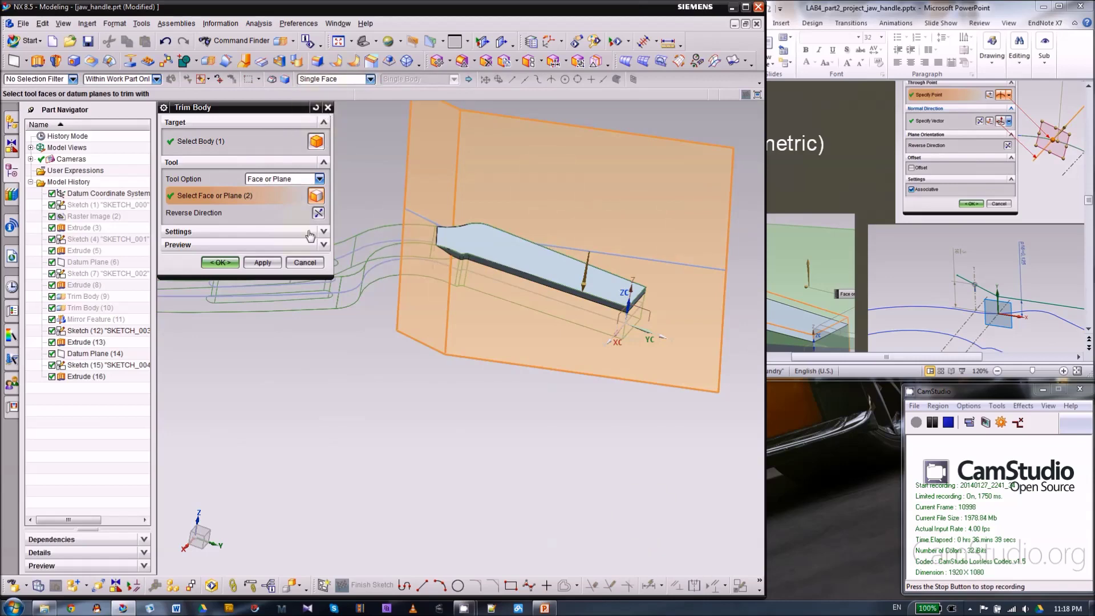
click(305, 263)
- Trim the handle body with both faces of the bent extruded sheet, reversing the trim direction to keep the lower side
click(196, 62)
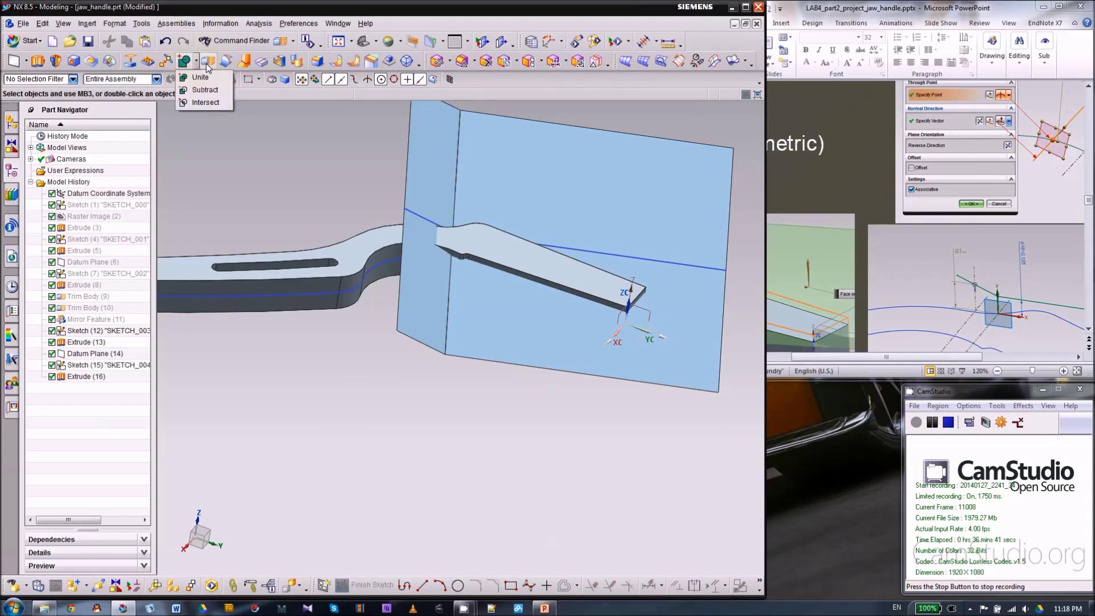
click(207, 63)
click(394, 228)
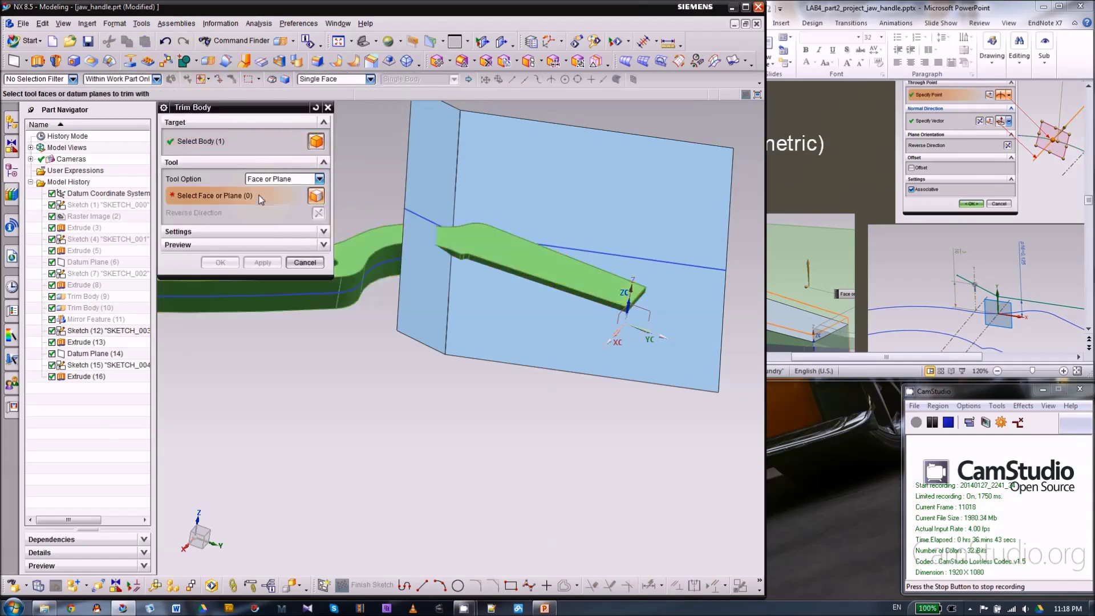
click(650, 183)
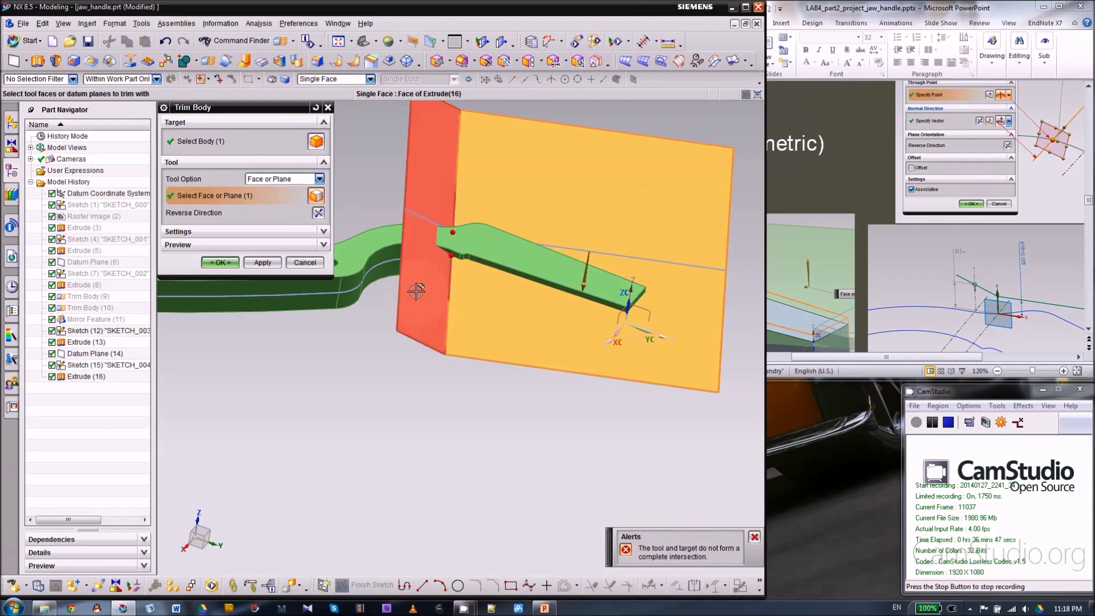
click(433, 178)
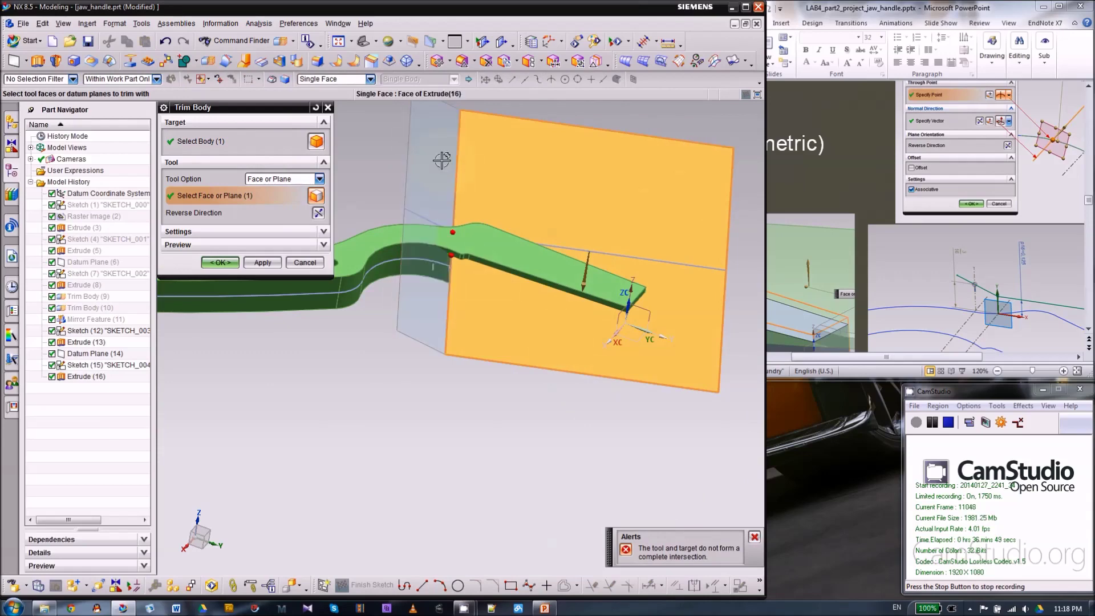
middle_drag(425, 394, 543, 306)
click(318, 213)
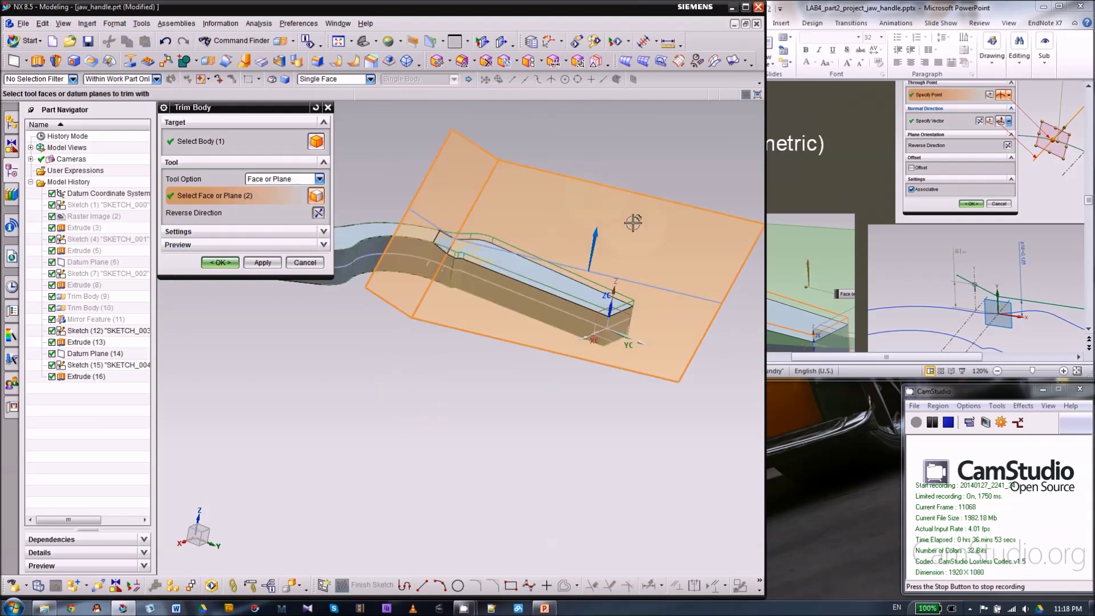
click(220, 262)
- Hide the bent extruded sheet that was used as the trimming tool
right_click(551, 196)
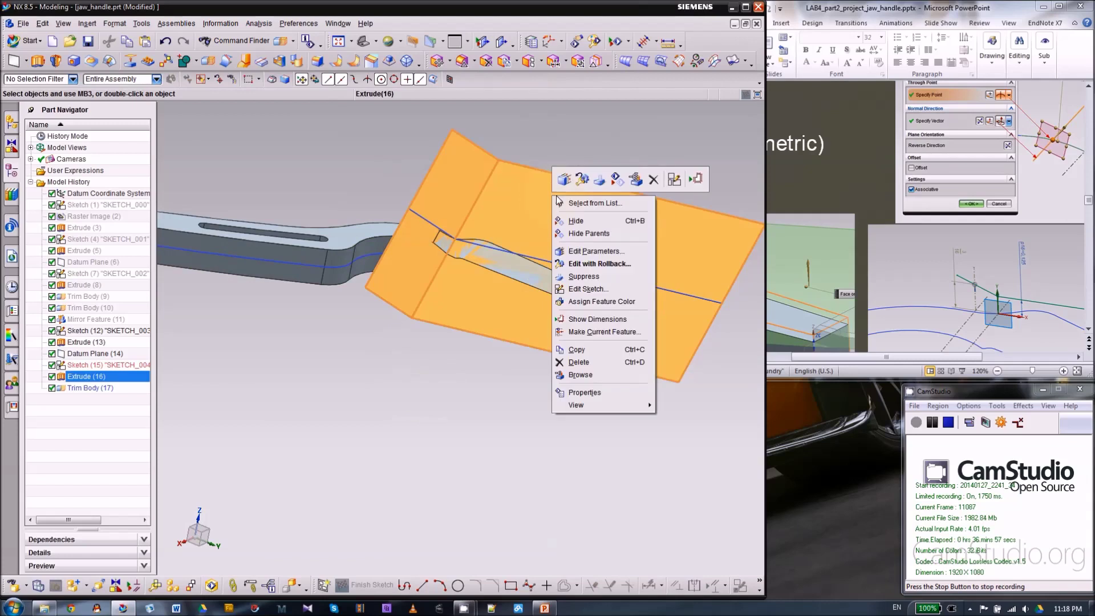
click(620, 179)
scroll(473, 388, down, 1)
mouse_move(473, 388)
middle_down()
mouse_move(473, 411)
mouse_move(454, 381)
middle_up()
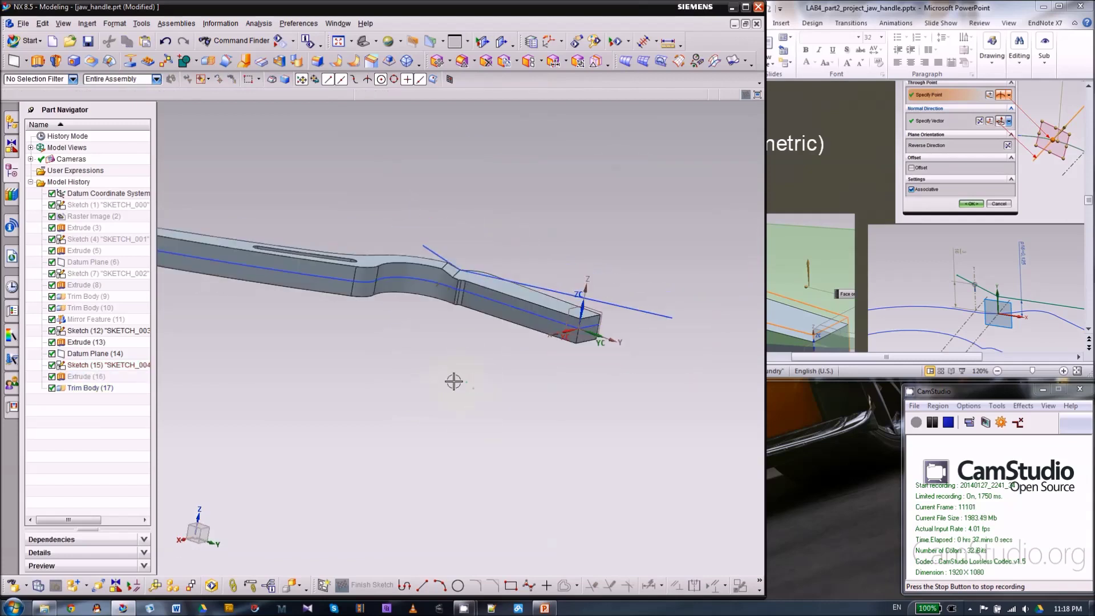
- Mirror the latest Trim Body feature about the XY plane of the datum coordinate system with Mirror Feature
click(85, 24)
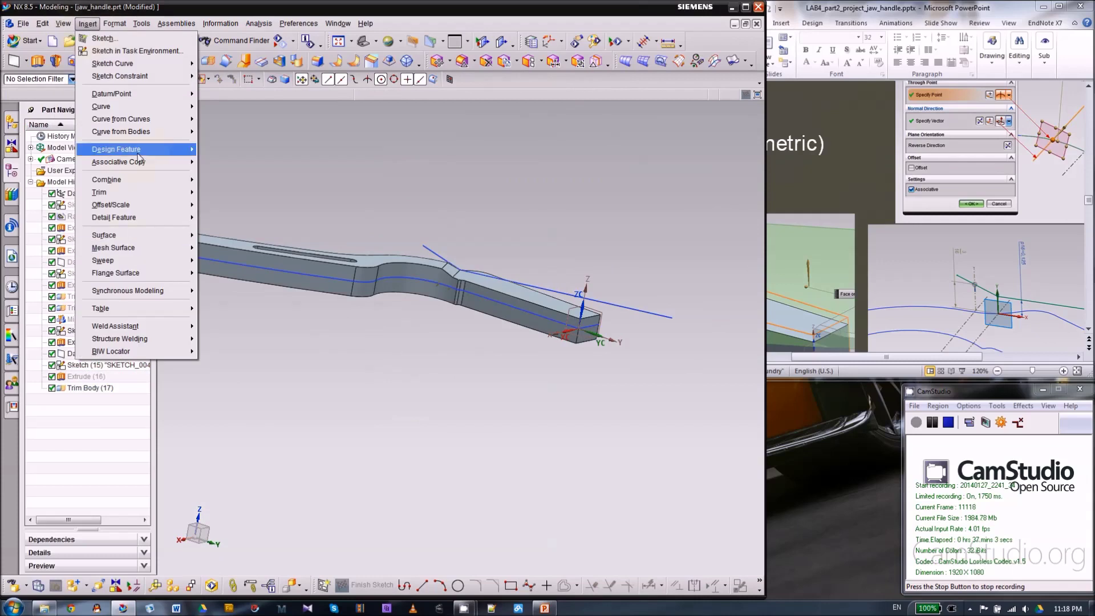
mouse_move(140, 161)
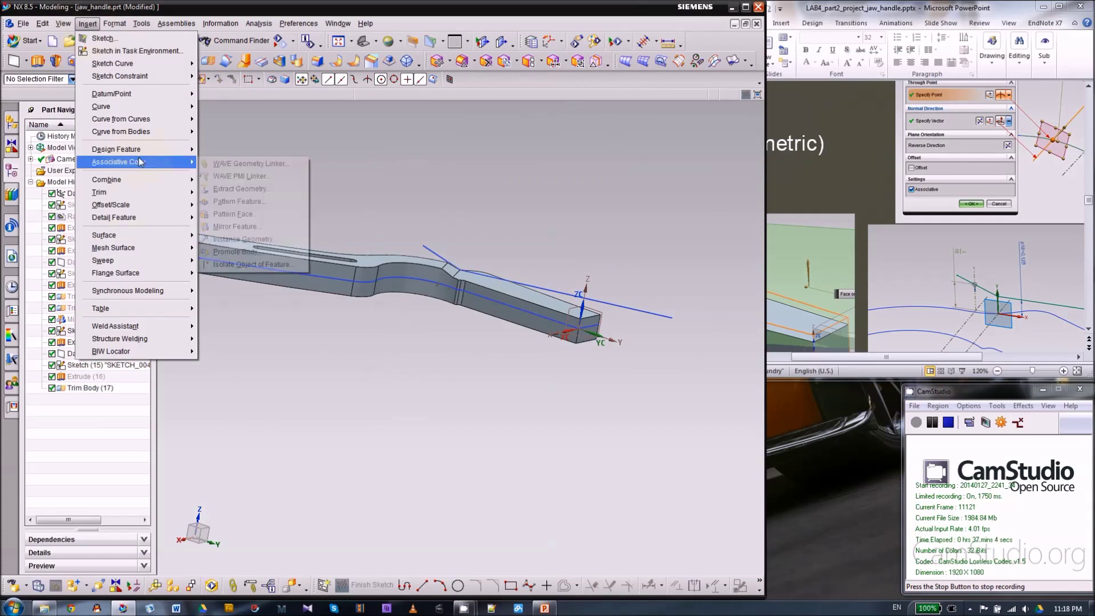
click(236, 227)
click(98, 391)
click(223, 210)
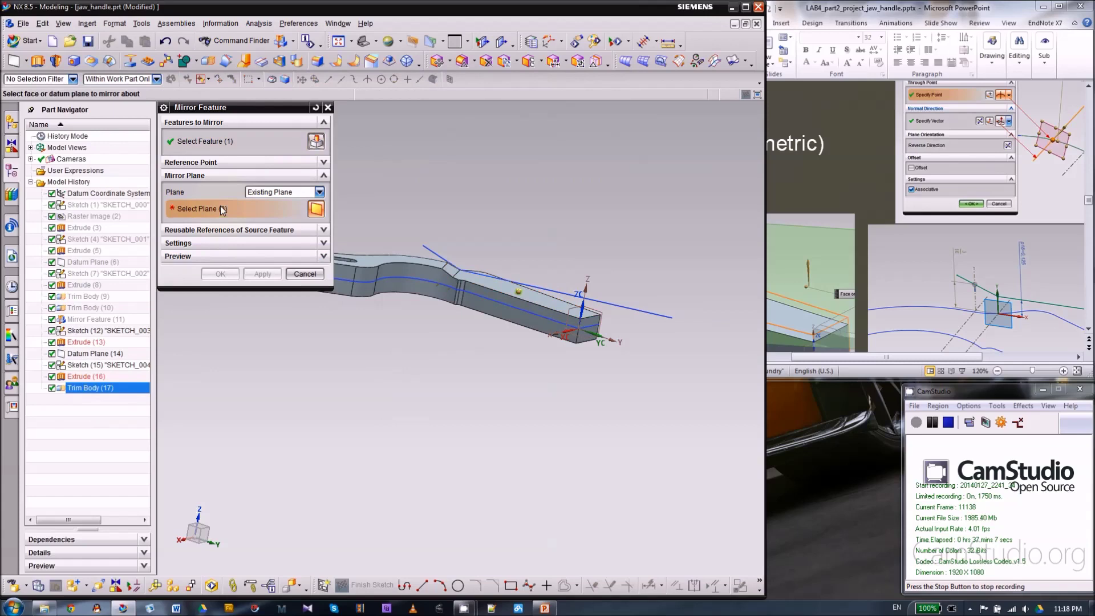
middle_drag(613, 353, 589, 391)
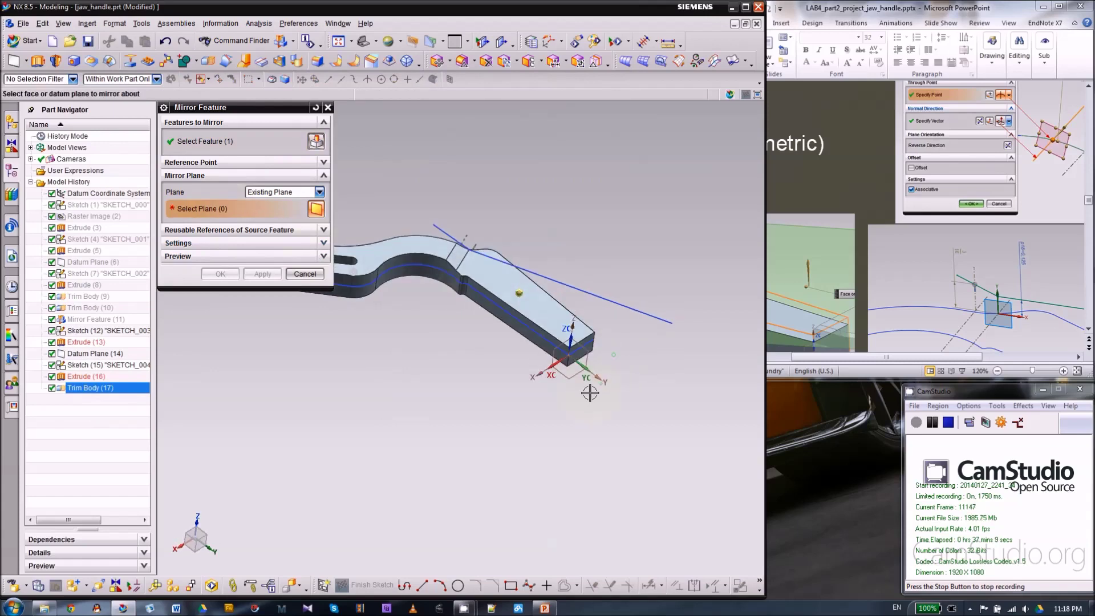
click(570, 371)
click(220, 274)
- Hide the sketch with the bend's slanted lines beside the handle head
middle_drag(630, 220, 548, 305)
scroll(505, 224, up, 5)
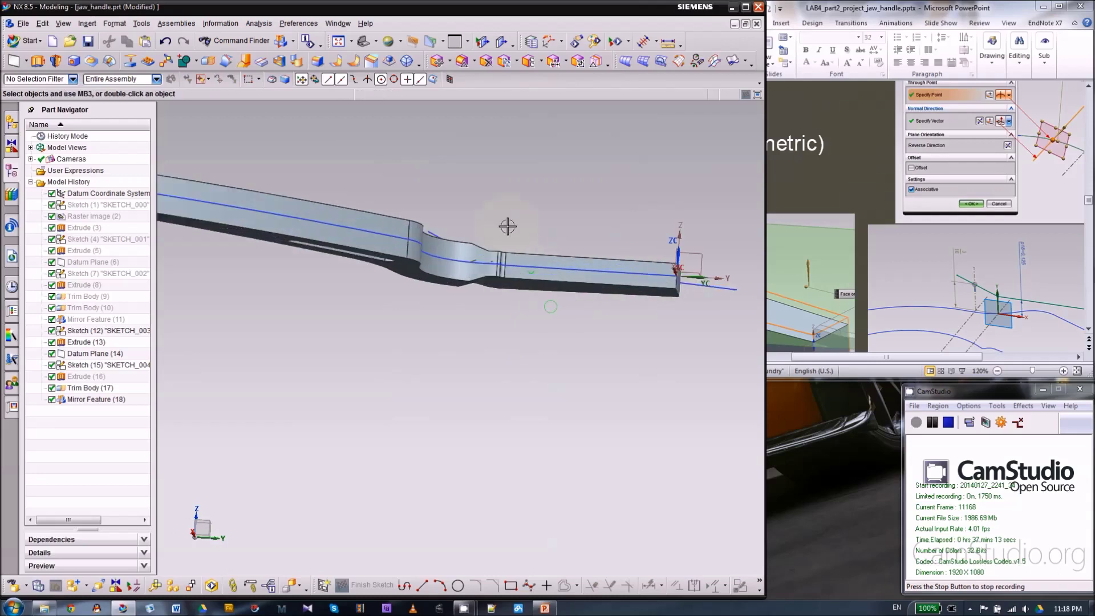
scroll(505, 216, down, 5)
middle_drag(552, 289, 425, 333)
scroll(507, 219, up, 4)
right_click(353, 230)
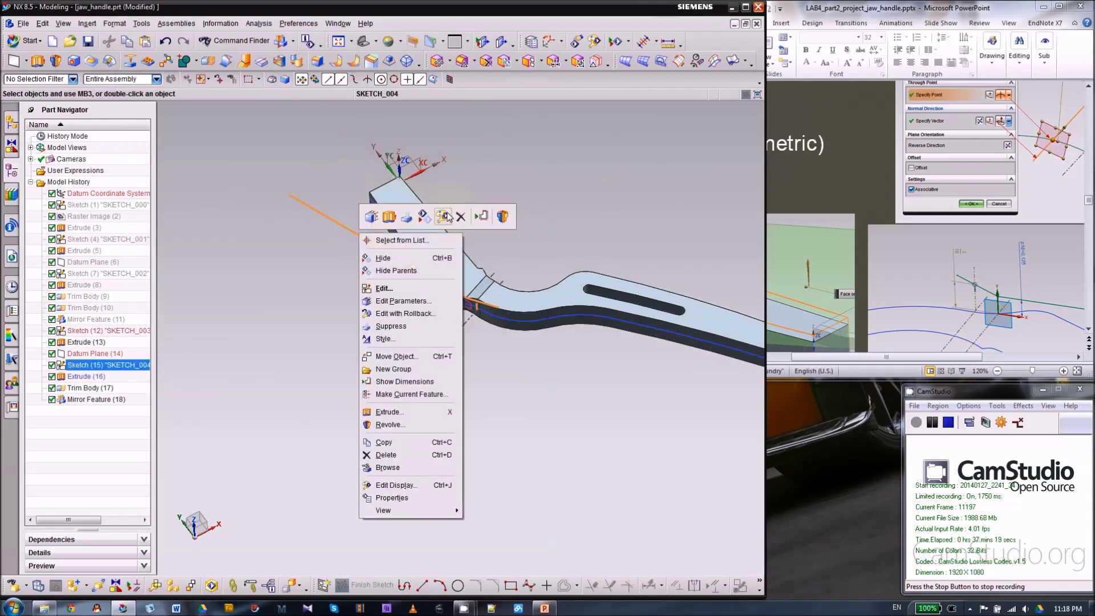
click(424, 217)
- Switch to the PowerPoint presentation, zoom it out to 70%, and examine the "Major Step: 3. Grip" slides up to the 4 Datums instructions
click(832, 217)
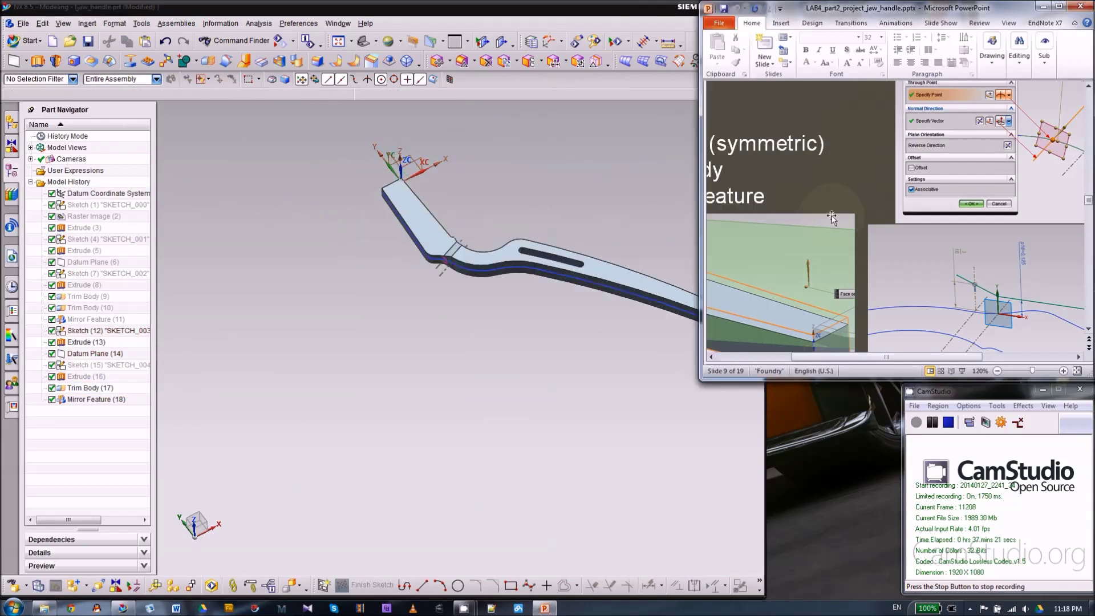
scroll(877, 213, down, 1)
click(997, 372)
click(996, 371)
click(997, 372)
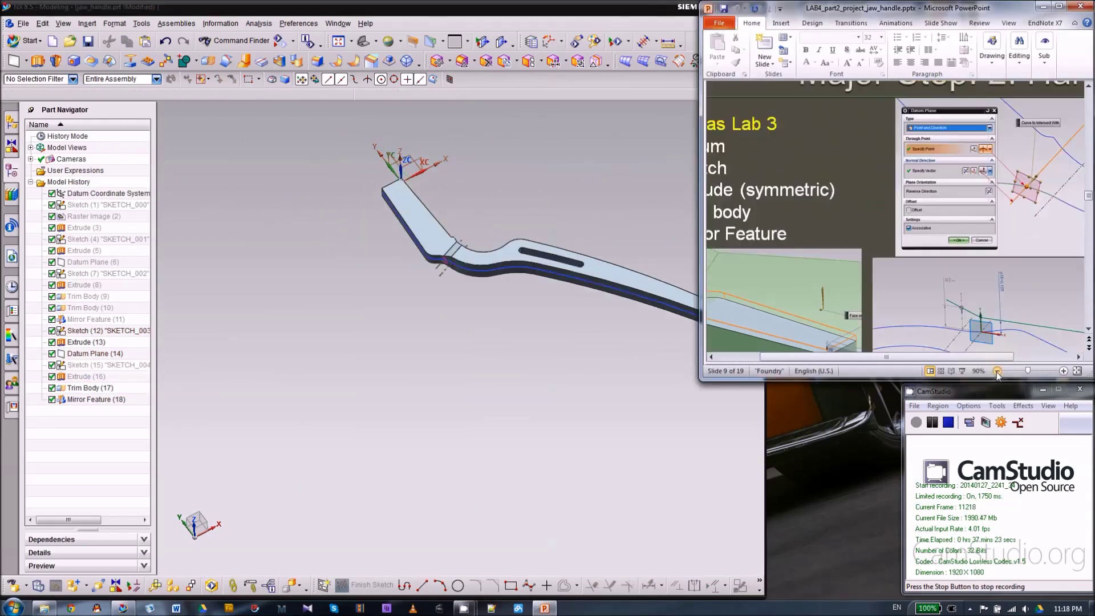
click(997, 372)
click(997, 371)
scroll(866, 174, down, 3)
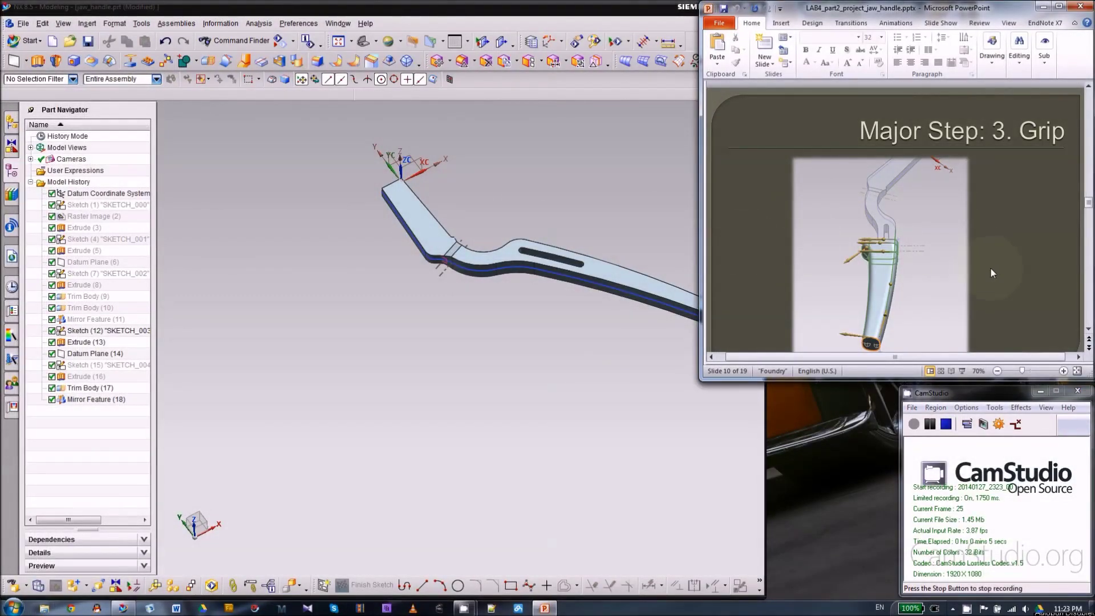
scroll(991, 268, down, 1)
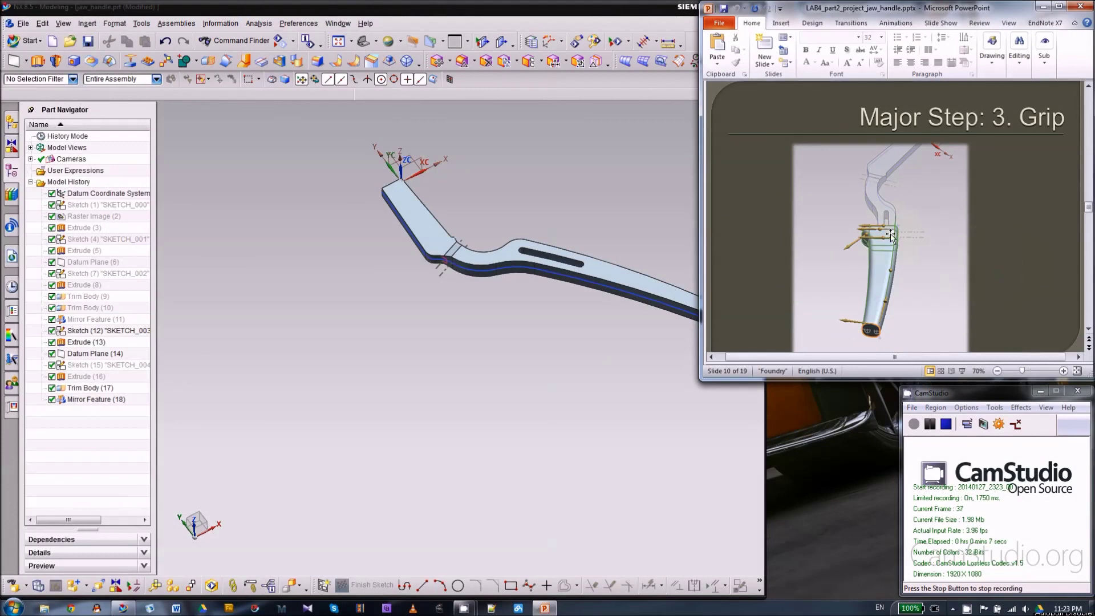
scroll(882, 228, down, 3)
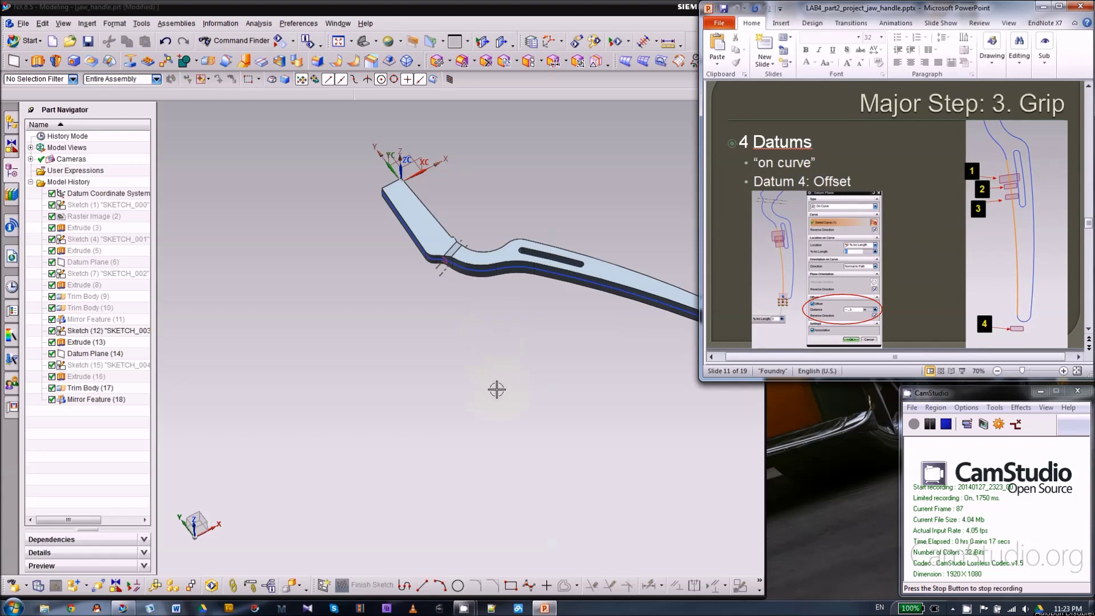
- Hide the jaw handle's trimmed and mirrored solid body from display
middle_drag(497, 391, 496, 474)
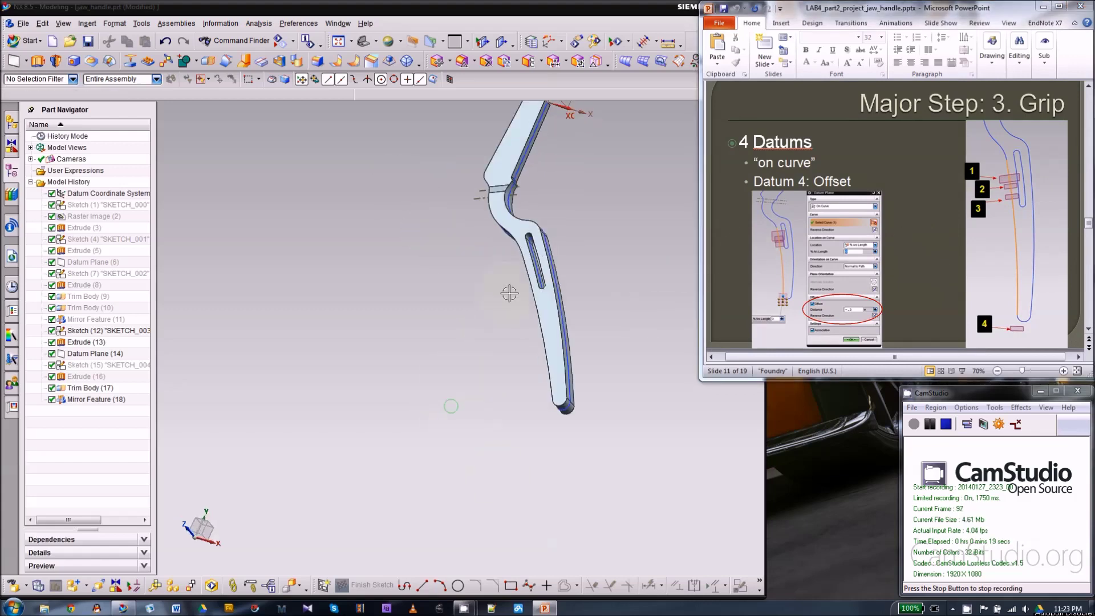
middle_drag(457, 310, 477, 307)
right_click(488, 162)
click(498, 189)
mouse_move(479, 354)
middle_down()
mouse_move(532, 281)
mouse_move(578, 290)
mouse_move(534, 253)
middle_up()
scroll(536, 254, up, 1)
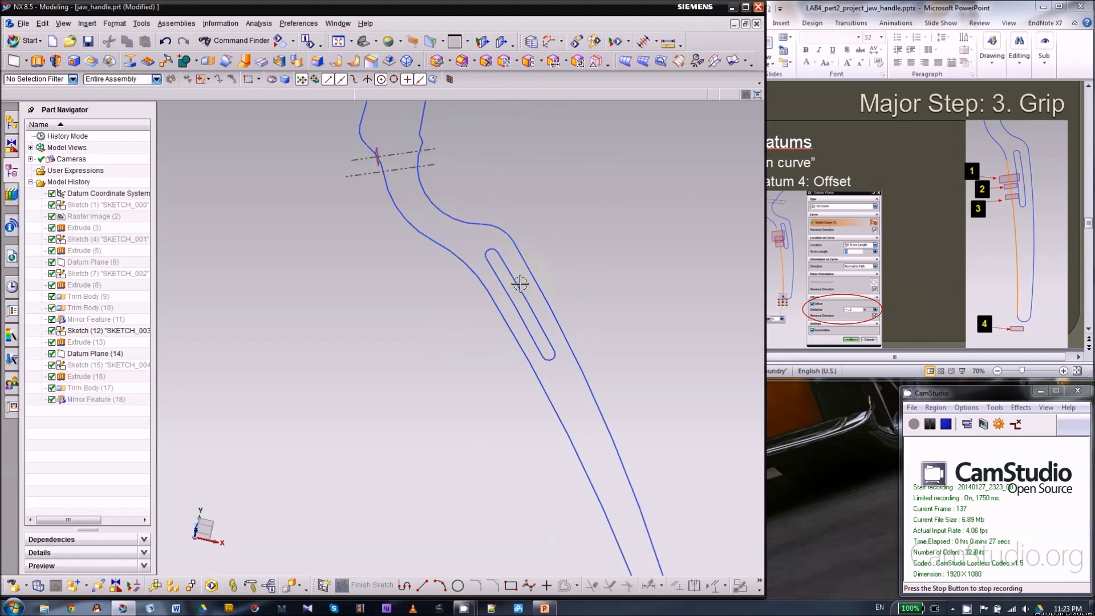
- Start an On Curve datum plane on the long left curve of the grip outline, normal to path, at 8% arc length
click(14, 61)
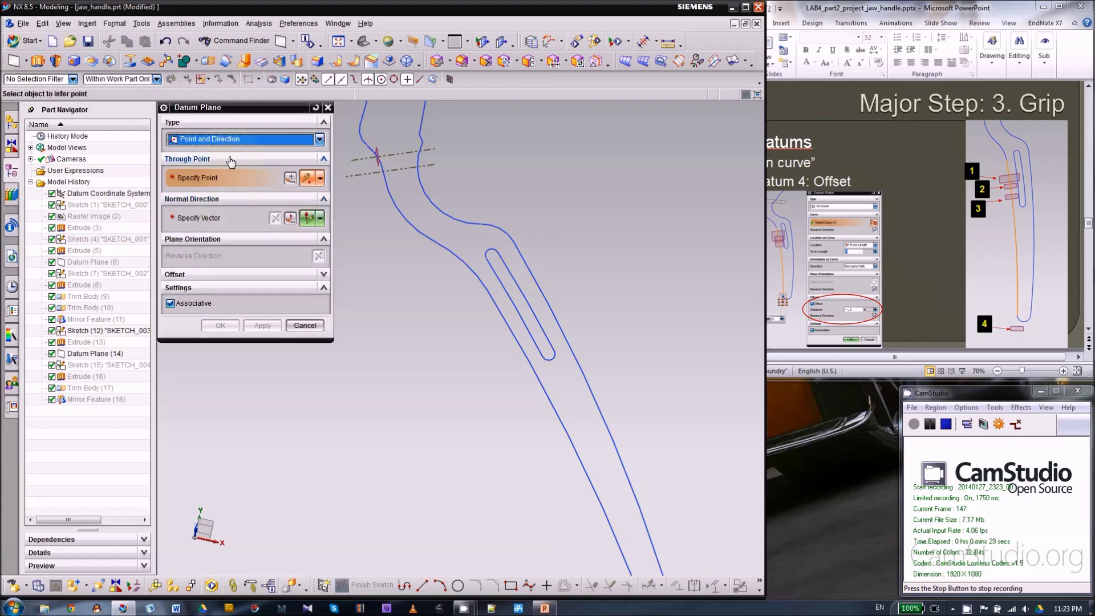
click(237, 141)
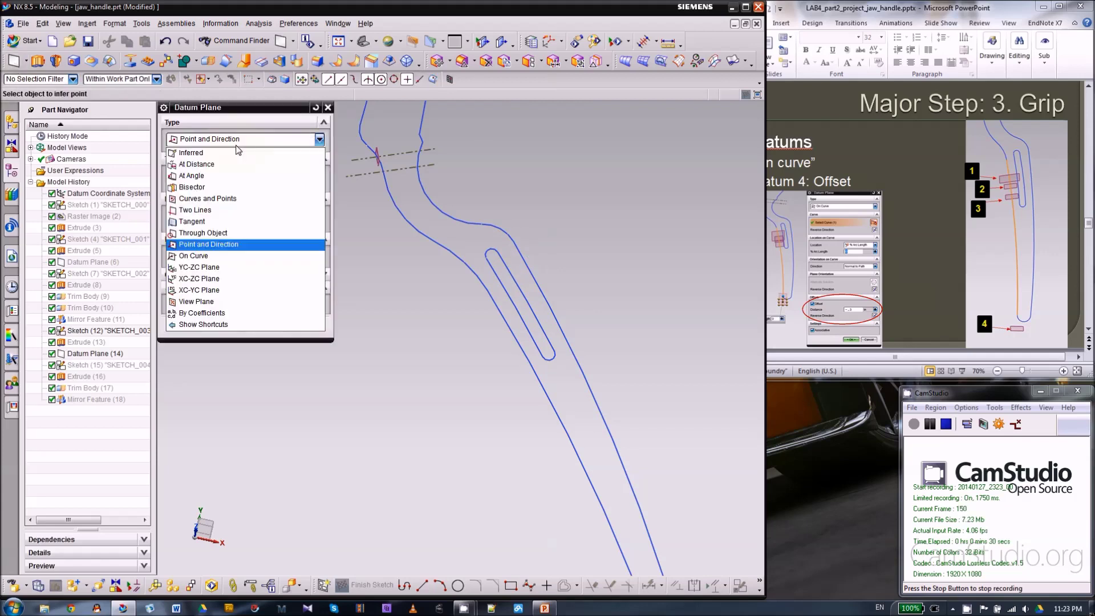
click(204, 256)
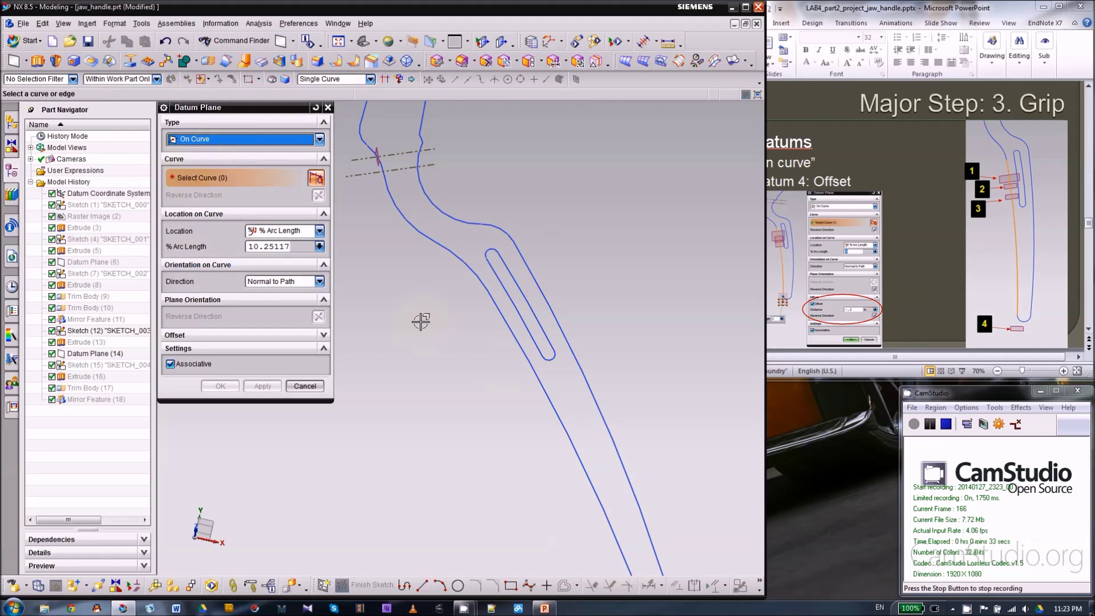
click(541, 375)
scroll(590, 282, down, 2)
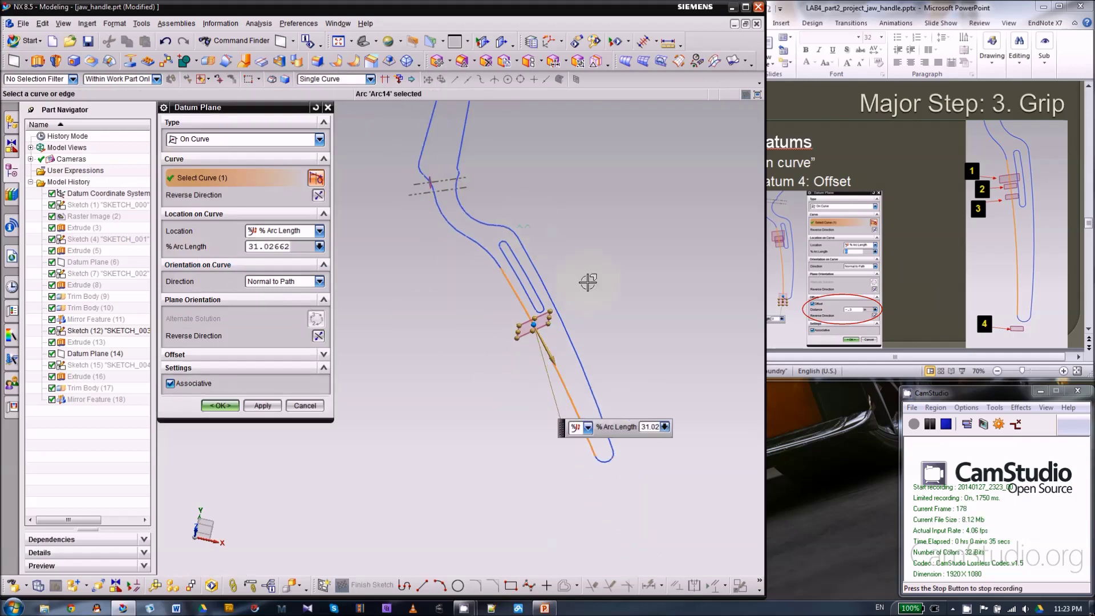
middle_drag(569, 264, 592, 276)
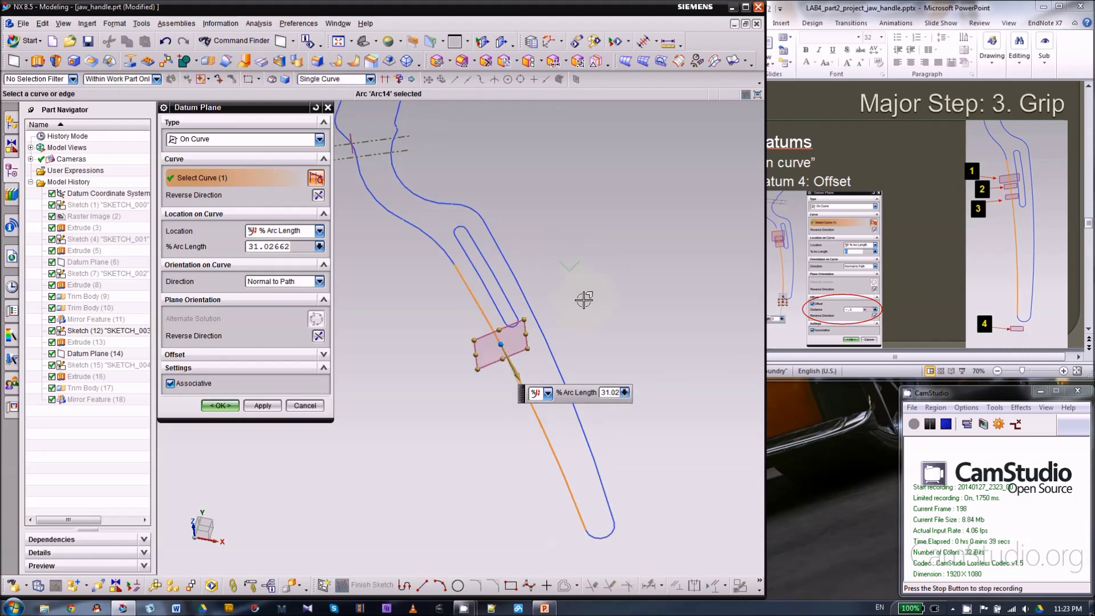
scroll(510, 345, up, 3)
drag(495, 343, 414, 238)
middle_drag(606, 247, 573, 285)
middle_drag(463, 371, 402, 340)
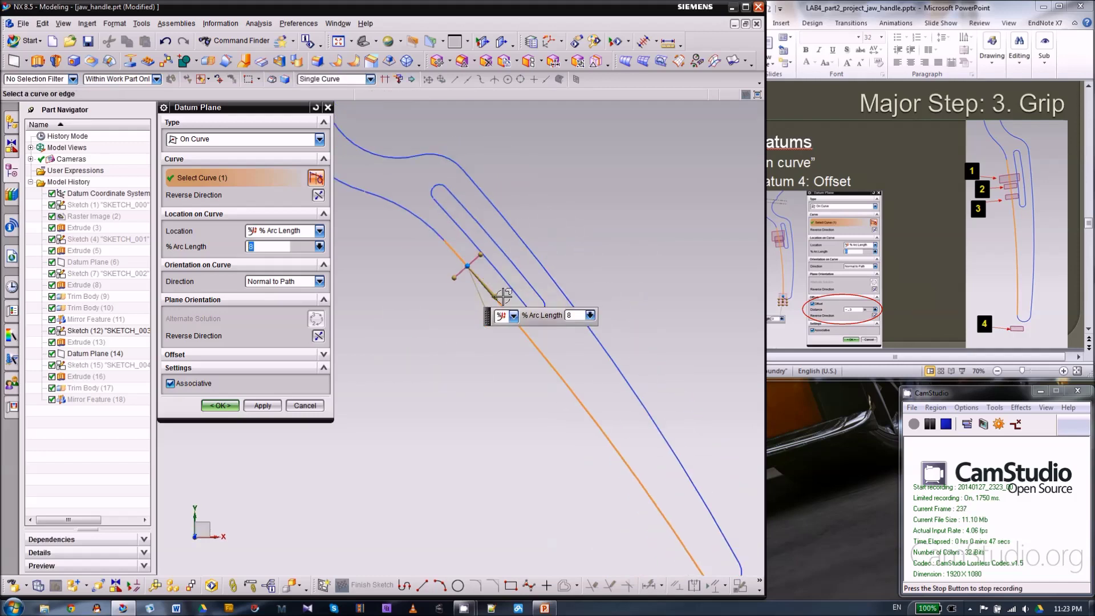
middle_drag(533, 282, 464, 276)
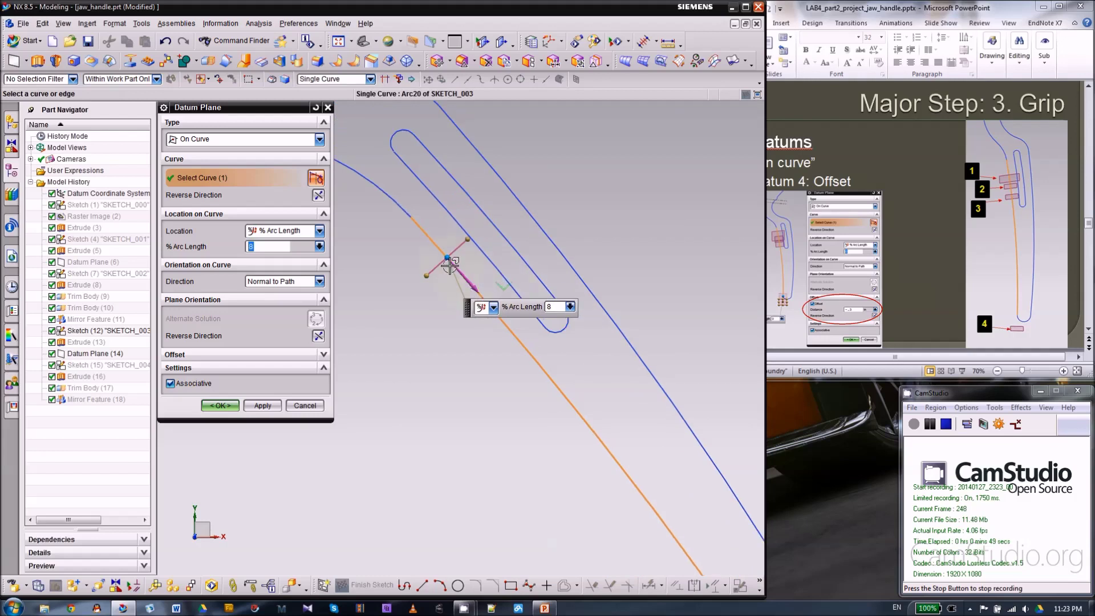
- Enlarge the datum plane to a length of 0.43 and a height of 0.45, and create it
click(449, 262)
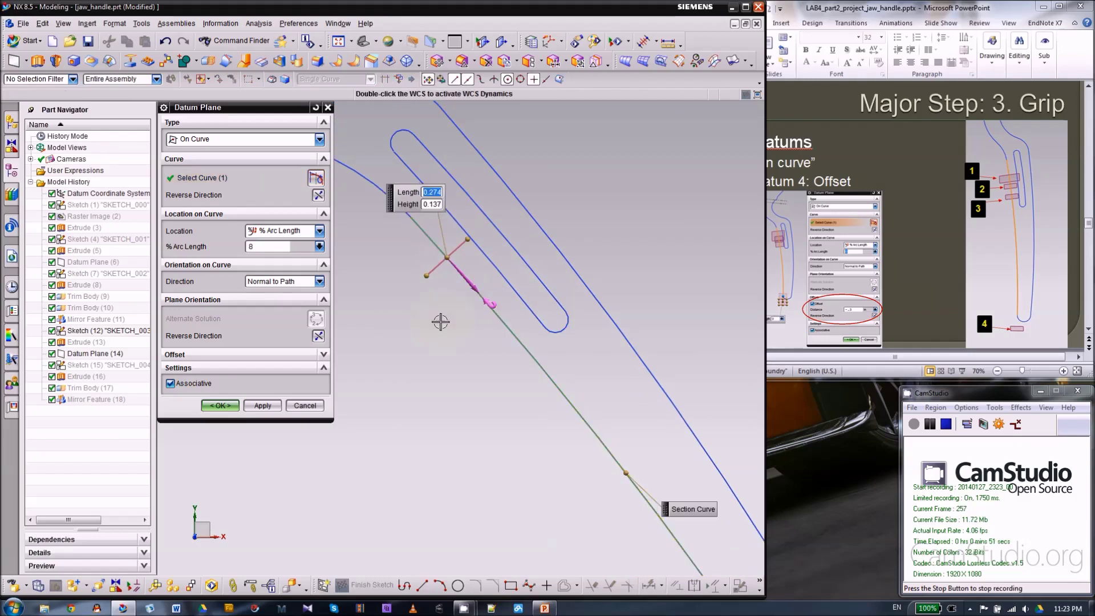
middle_drag(445, 353, 449, 282)
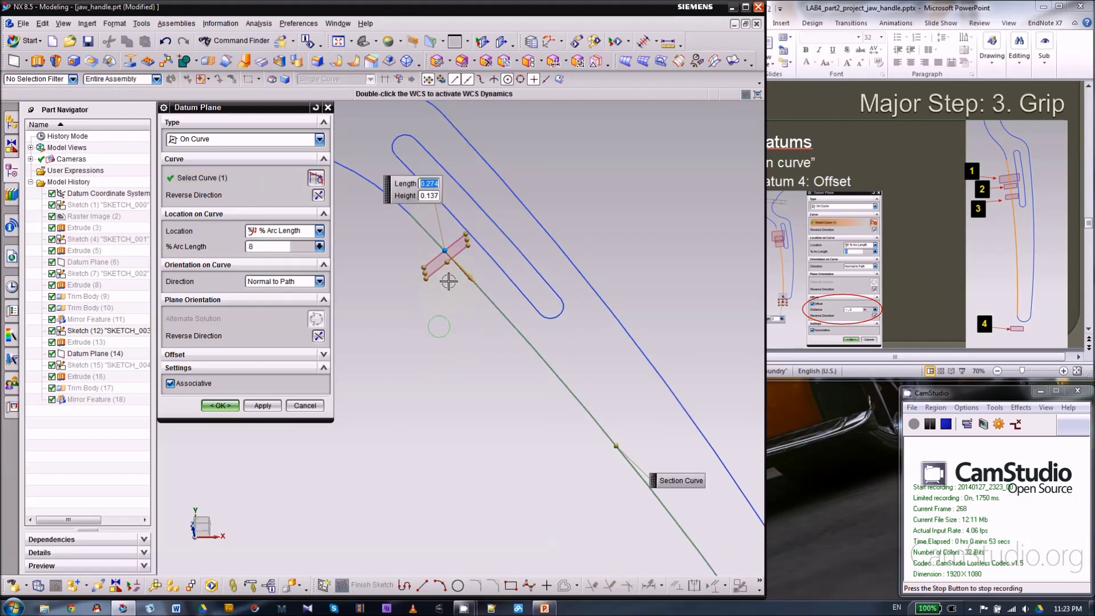
drag(439, 270, 408, 271)
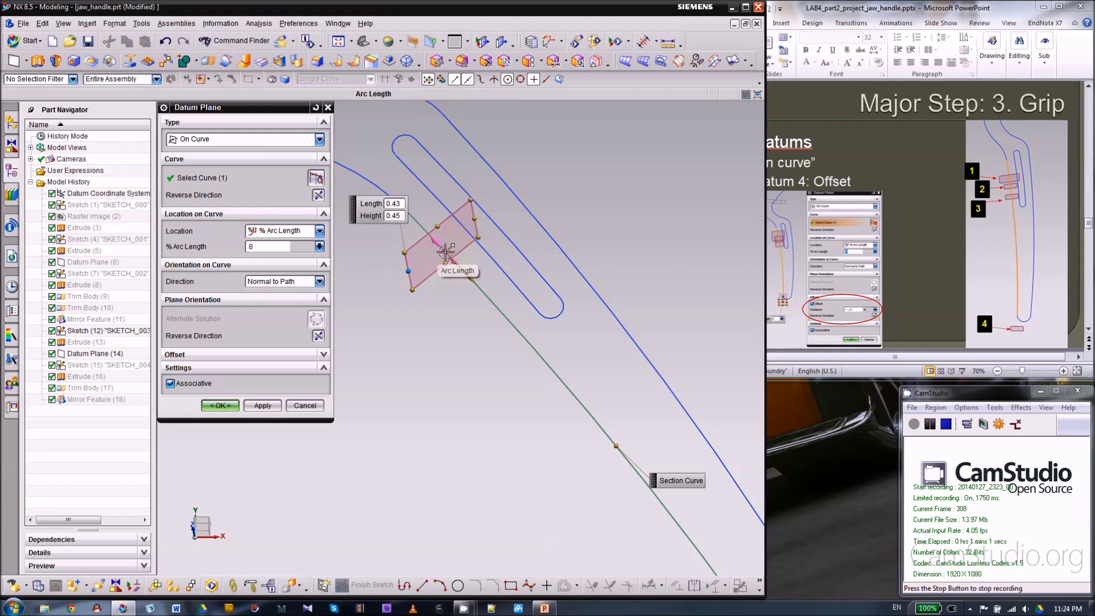
middle_drag(457, 342, 445, 289)
middle_click(475, 331)
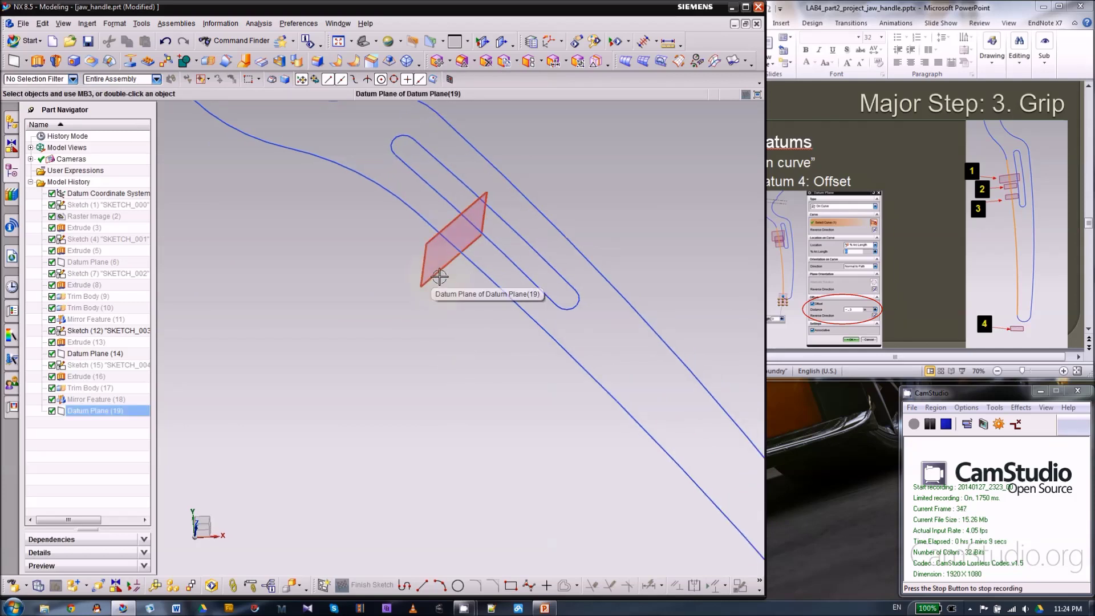
- Edit the new datum plane beside the slot, moving it to 7.5% arc length along the grip curve
double_click(439, 276)
middle_drag(447, 354, 444, 378)
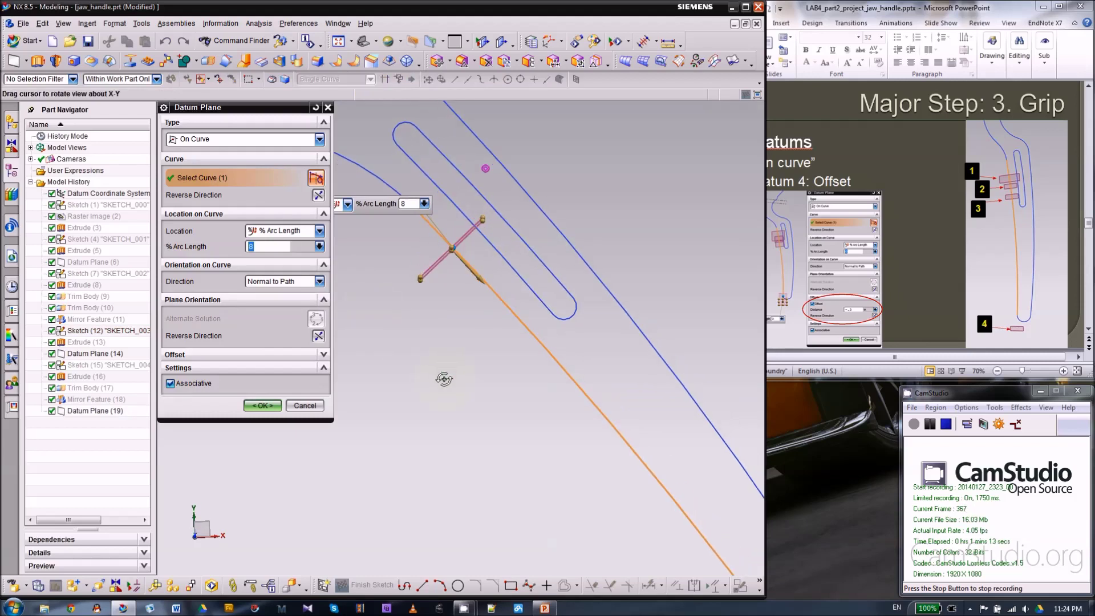
middle_drag(452, 295, 448, 291)
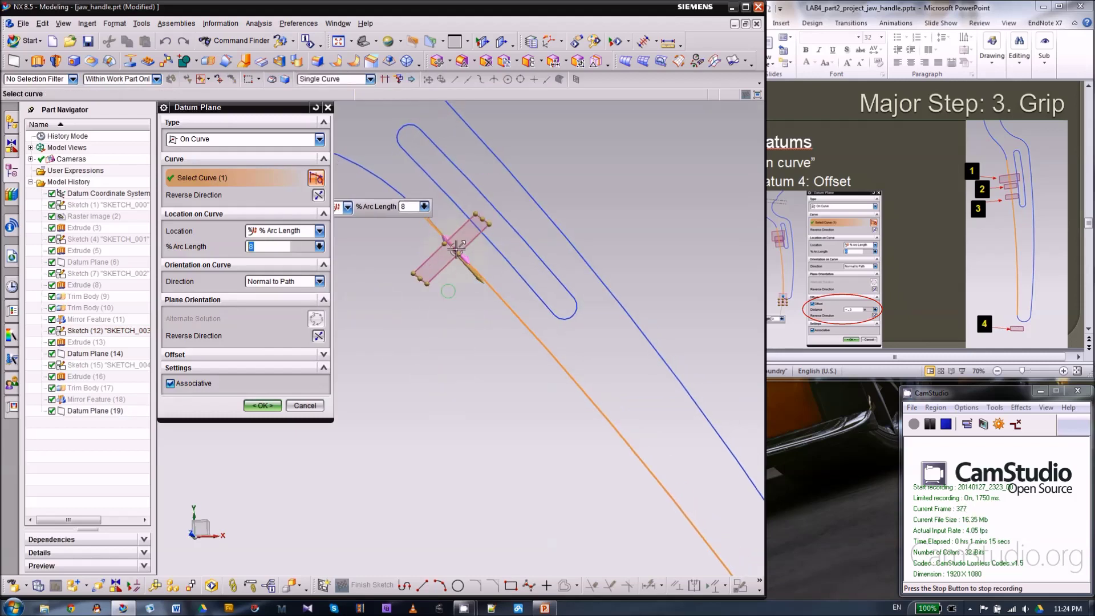
drag(456, 250, 454, 246)
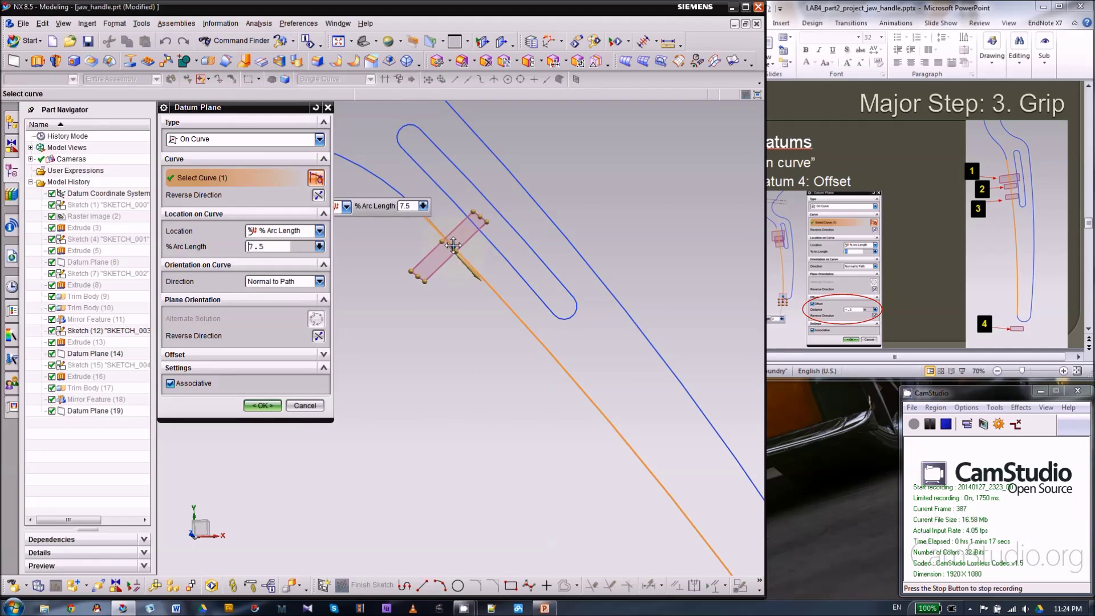
middle_drag(463, 331, 475, 334)
key(F8)
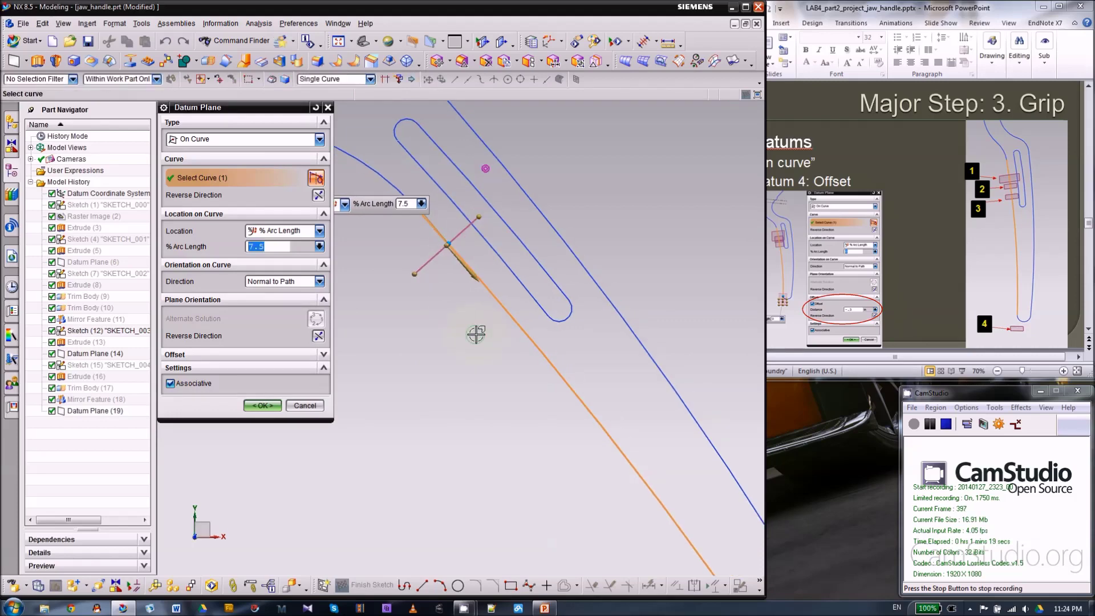
scroll(645, 248, down, 2)
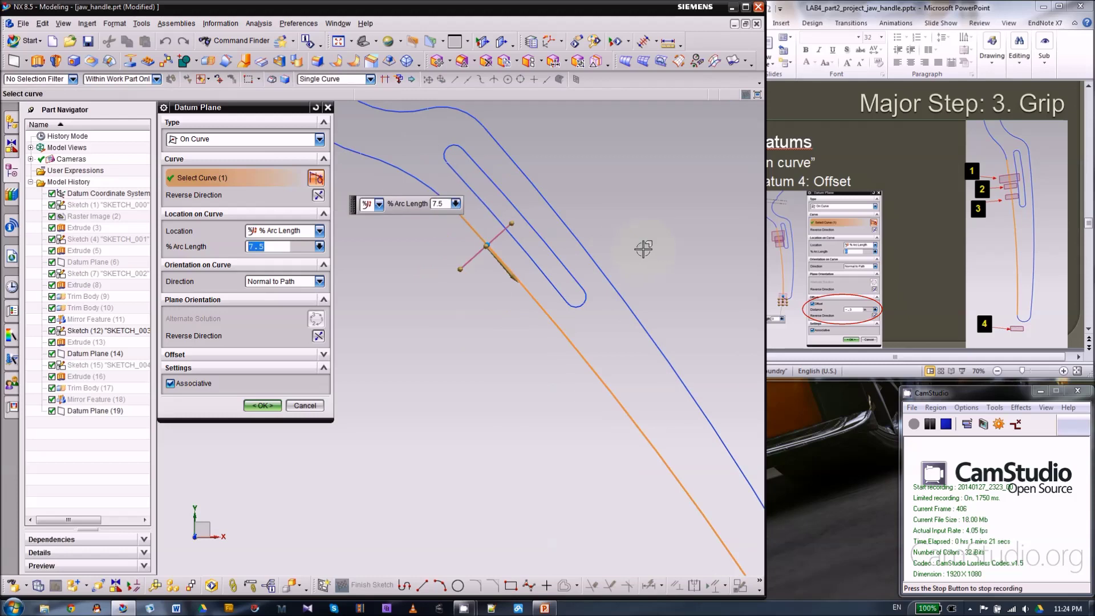
click(262, 405)
- Create a second On Curve datum plane on the same long grip curve, normal to path, at 13% arc length
middle_drag(403, 361, 396, 332)
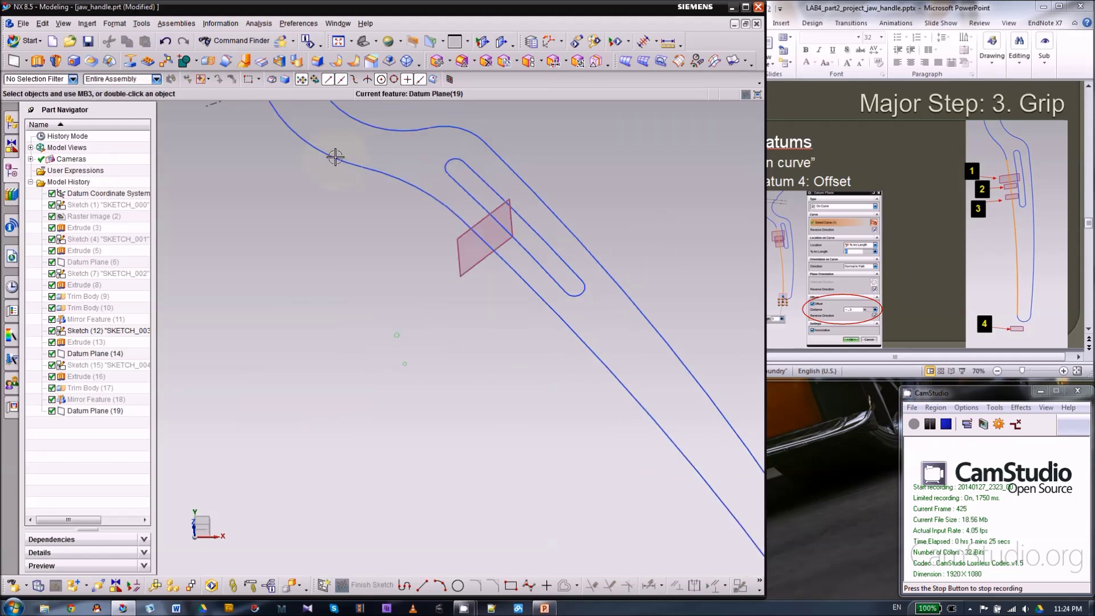
click(293, 43)
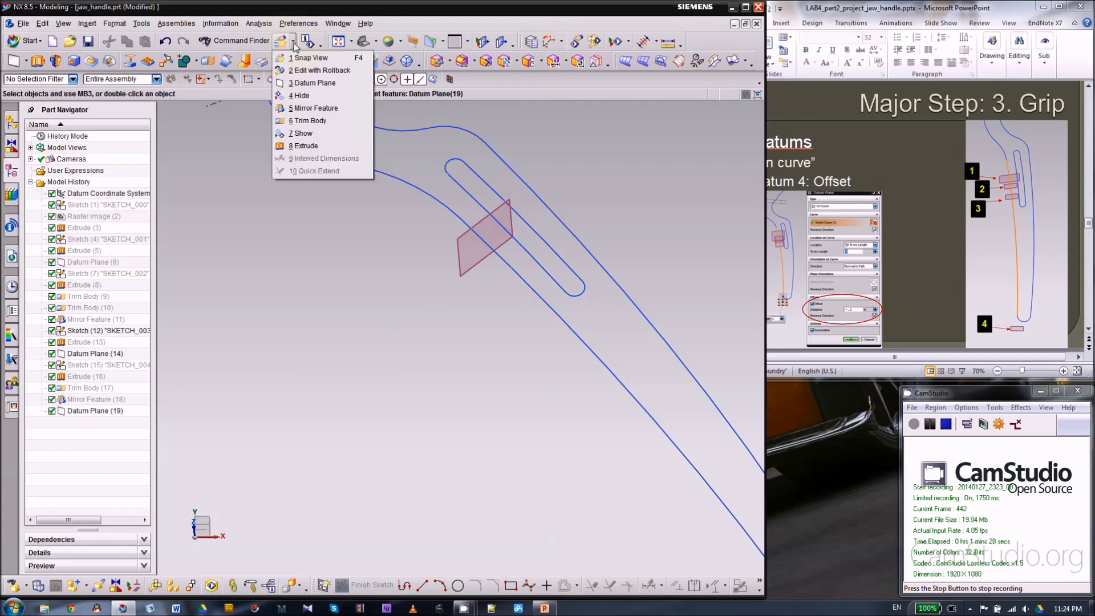
click(311, 83)
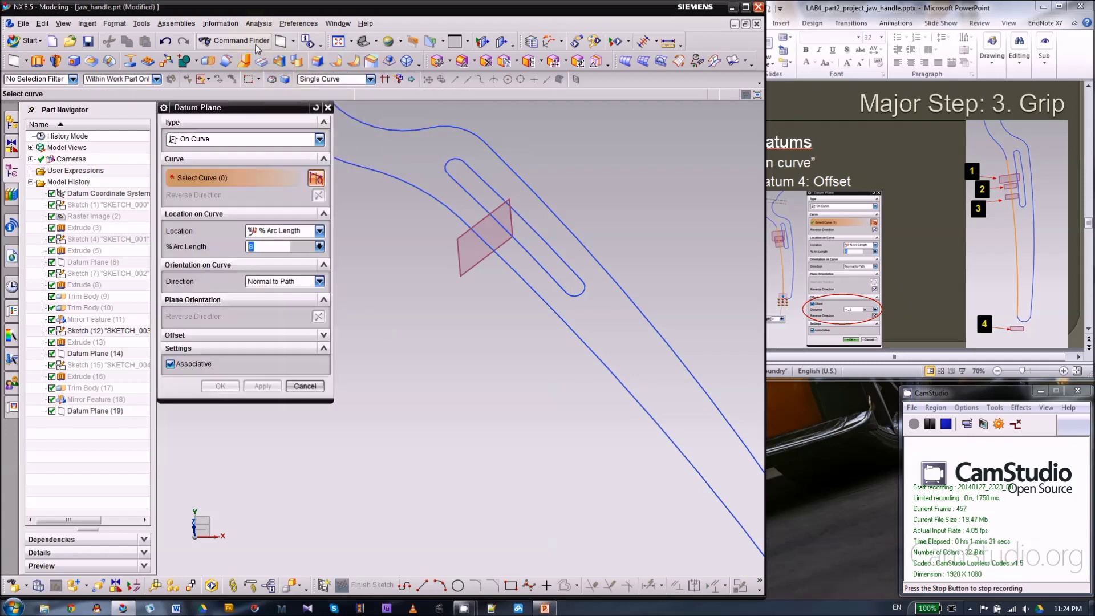
click(292, 42)
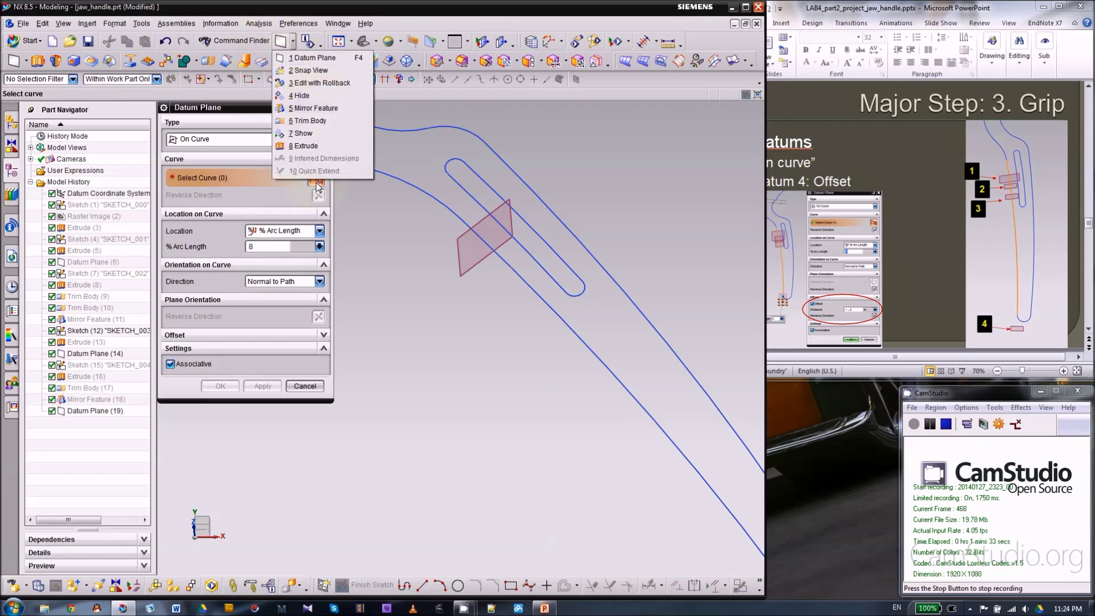
click(247, 107)
click(299, 107)
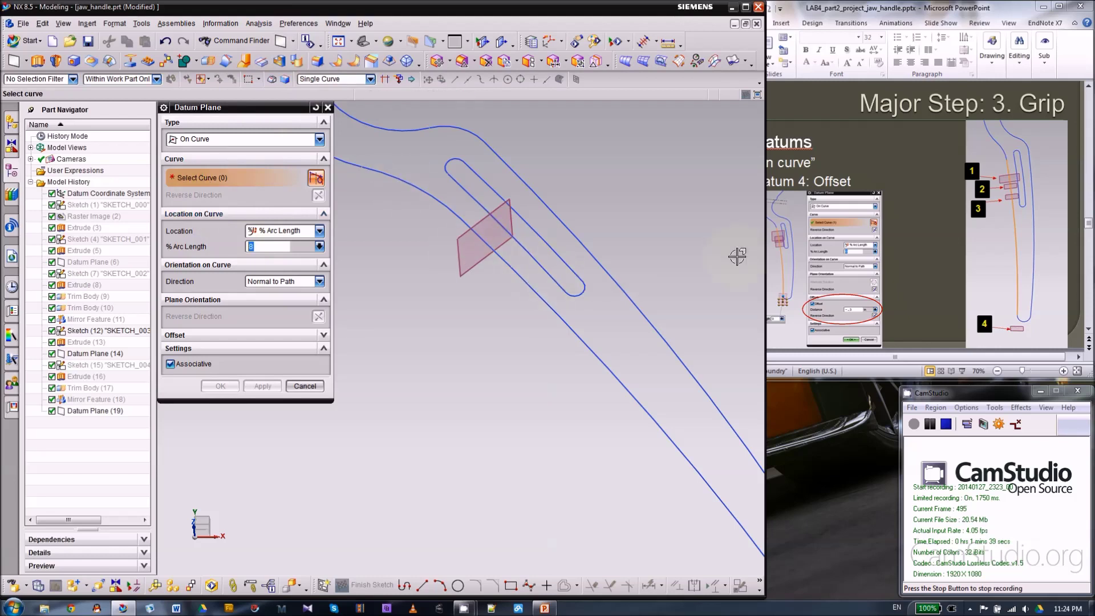
click(529, 292)
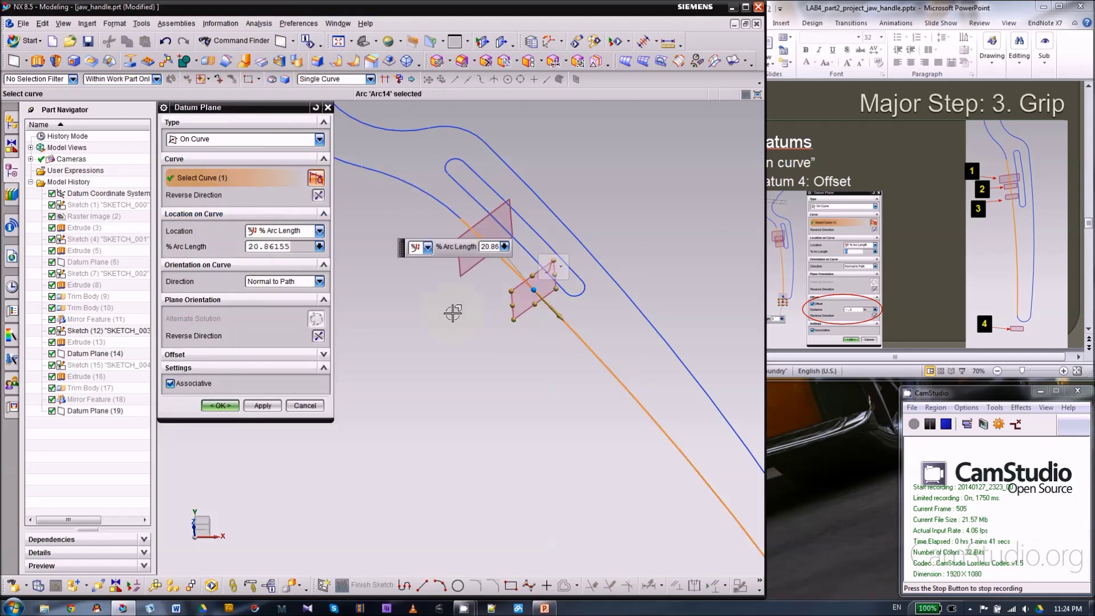
drag(533, 289, 506, 263)
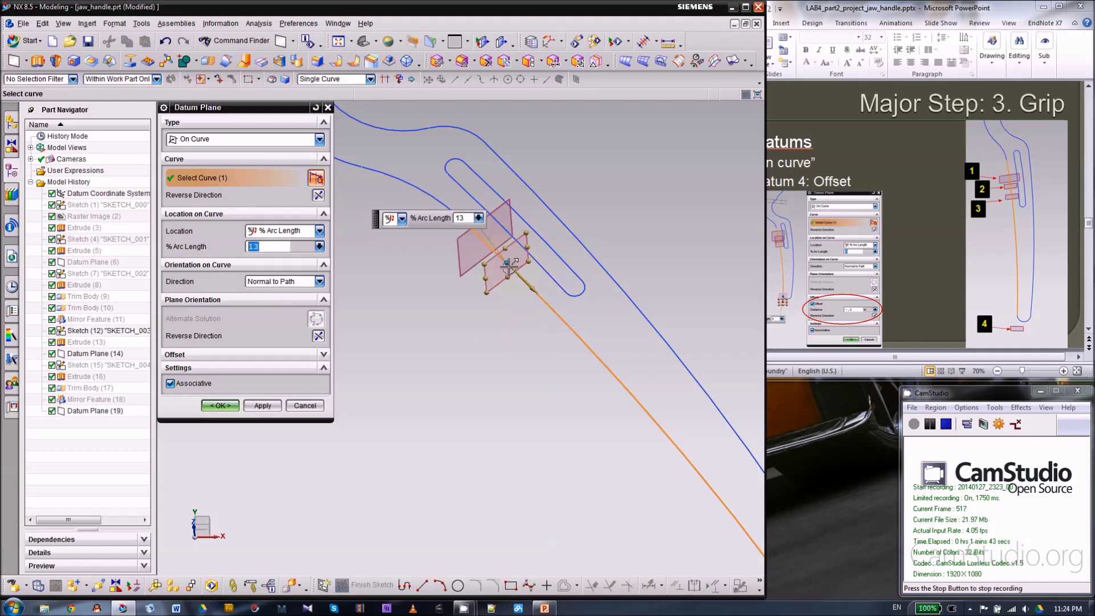
middle_drag(500, 371, 504, 381)
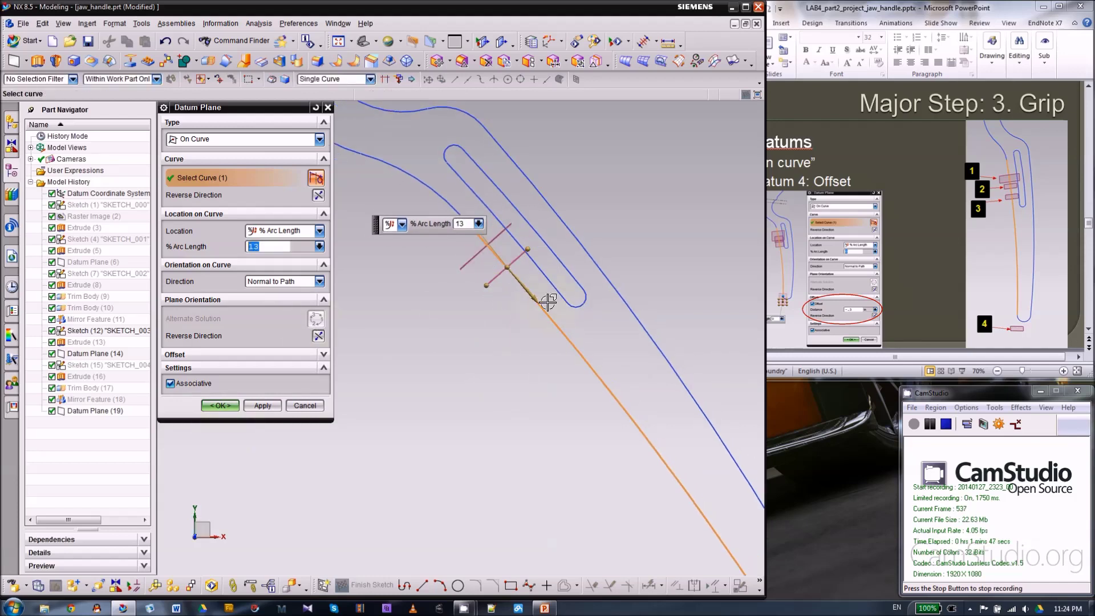
click(261, 406)
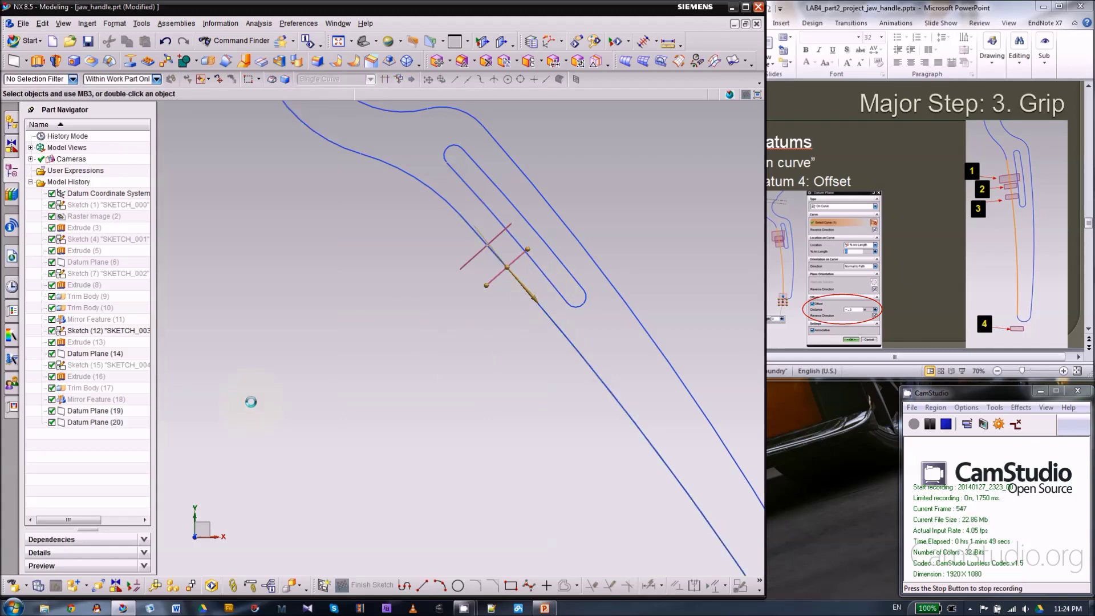
- Create a third On Curve datum plane on the long grip curve near the slot's lower end, at 20% arc length
middle_drag(386, 367, 386, 347)
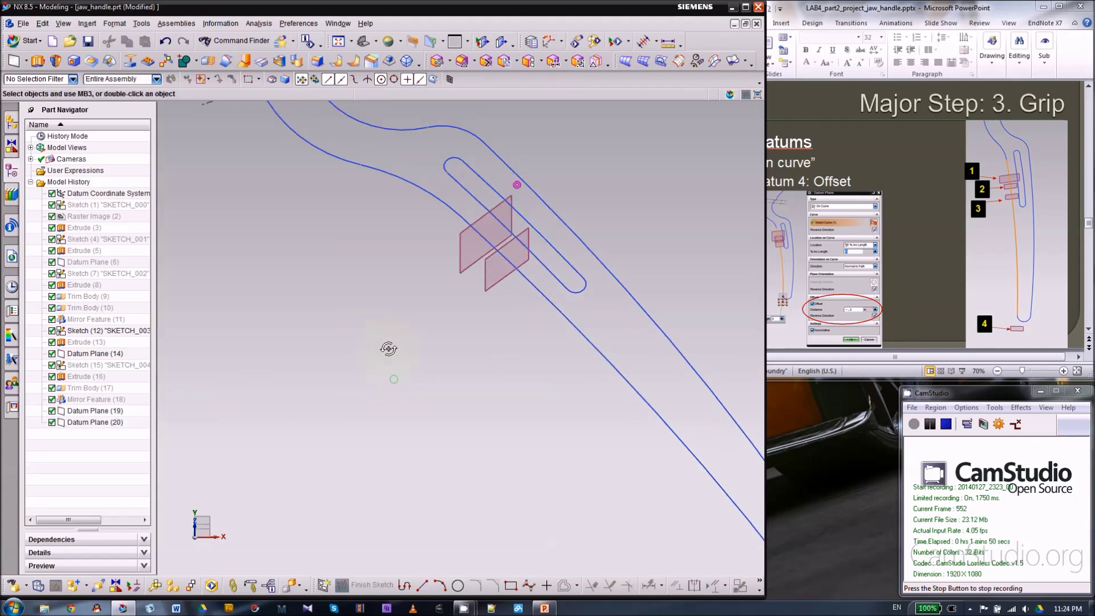
click(15, 64)
click(534, 286)
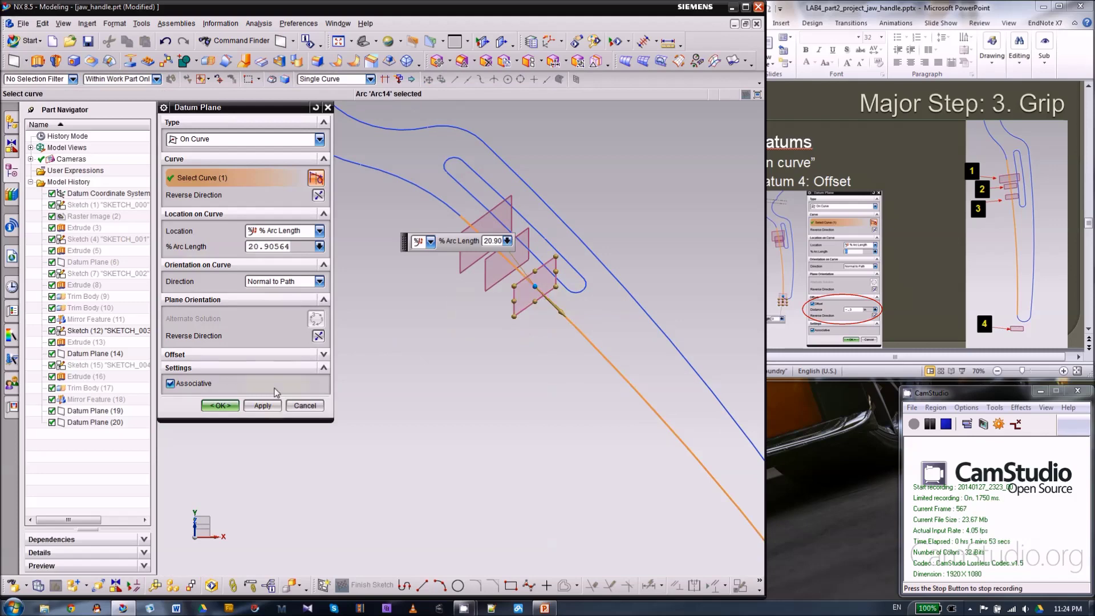
middle_drag(524, 368, 530, 384)
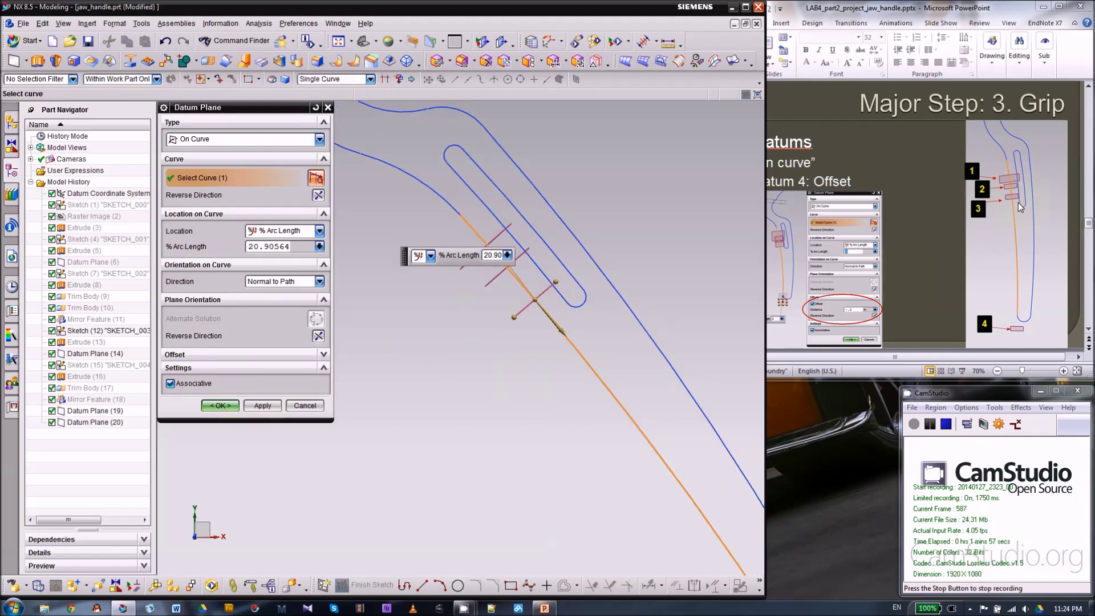
middle_drag(535, 350, 542, 345)
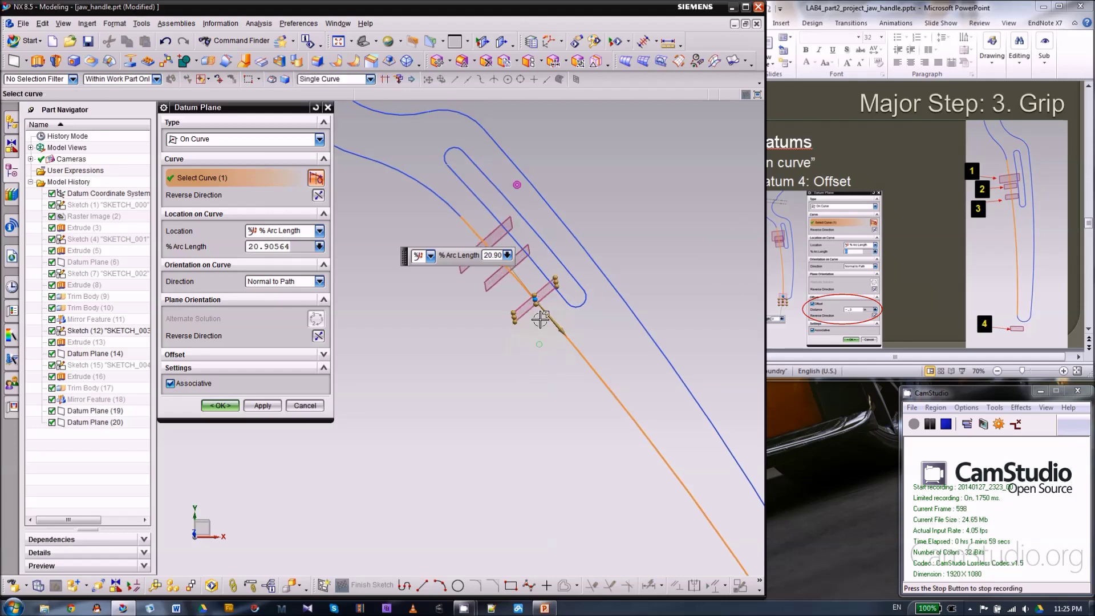
drag(535, 300, 530, 293)
mouse_move(546, 395)
middle_down()
mouse_move(553, 406)
mouse_move(548, 395)
middle_up()
drag(530, 294, 533, 295)
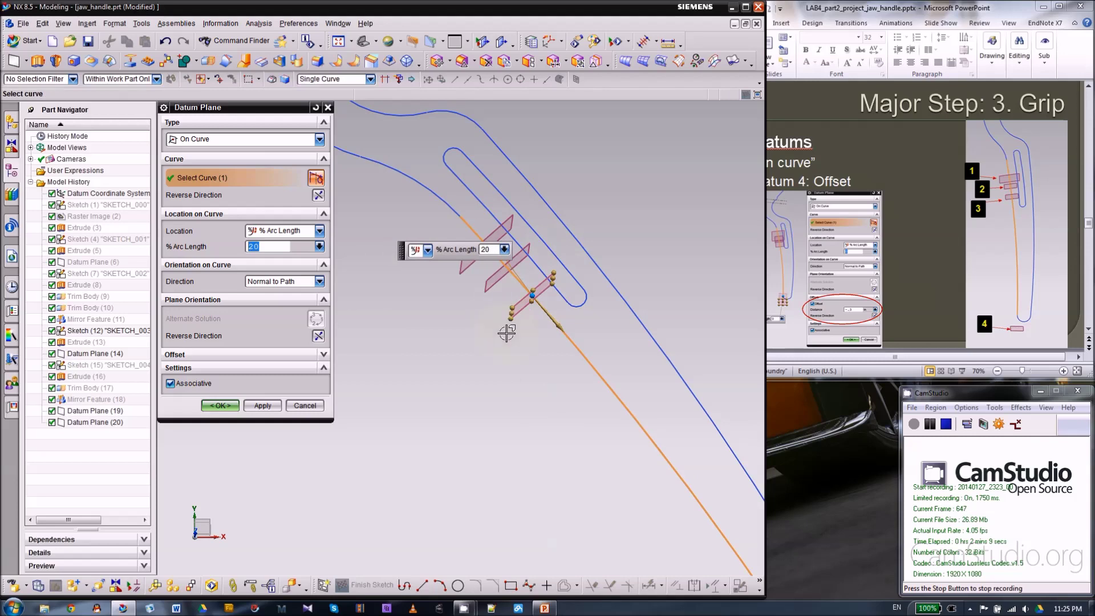
key(F8)
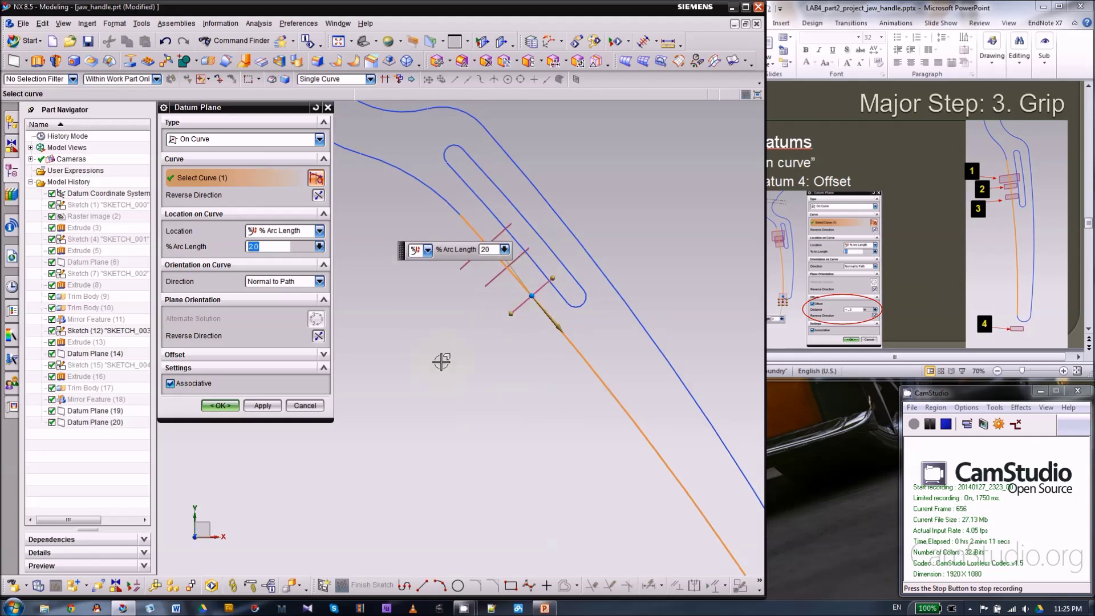
click(234, 410)
- Switch to the PowerPoint presentation and examine the finished grip picture on the first "Major Step: 3. Grip" slide
scroll(276, 379, down, 3)
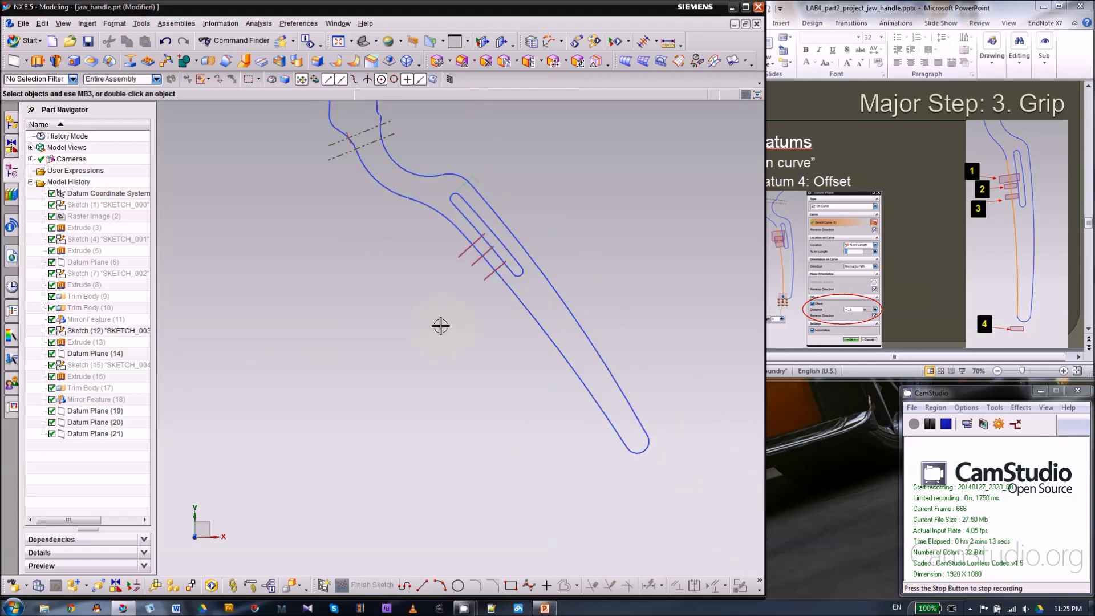
middle_drag(531, 424, 624, 409)
click(920, 283)
scroll(919, 283, up, 3)
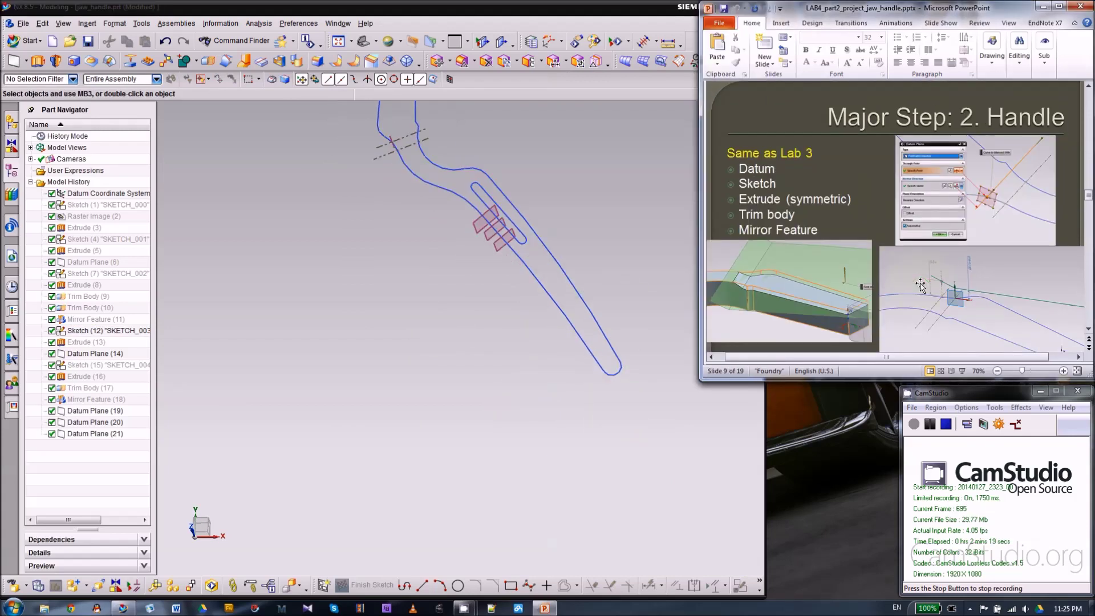
scroll(920, 283, down, 3)
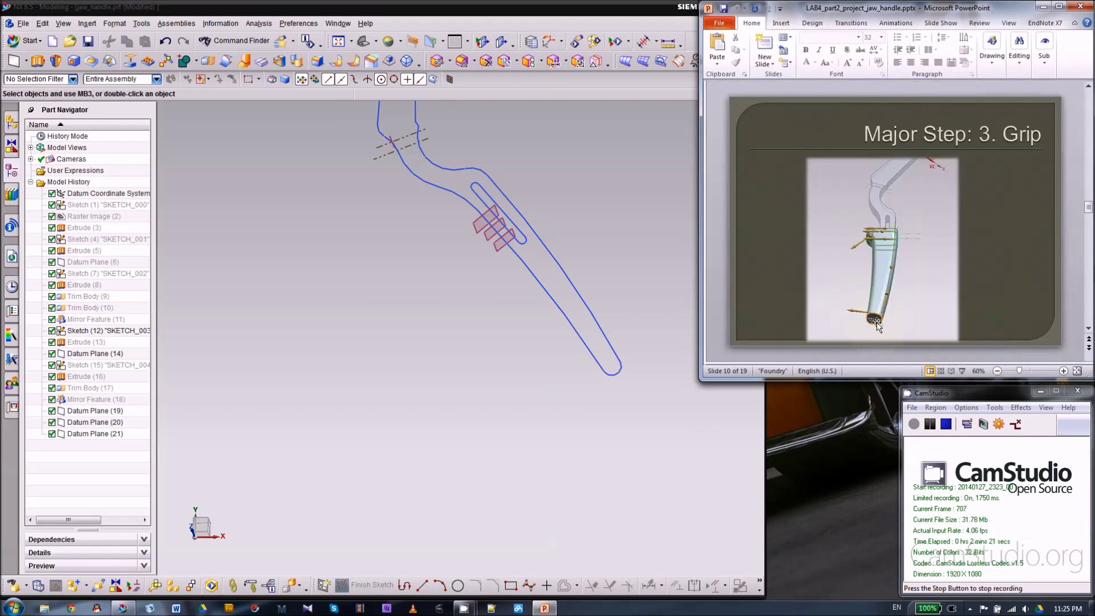
click(491, 353)
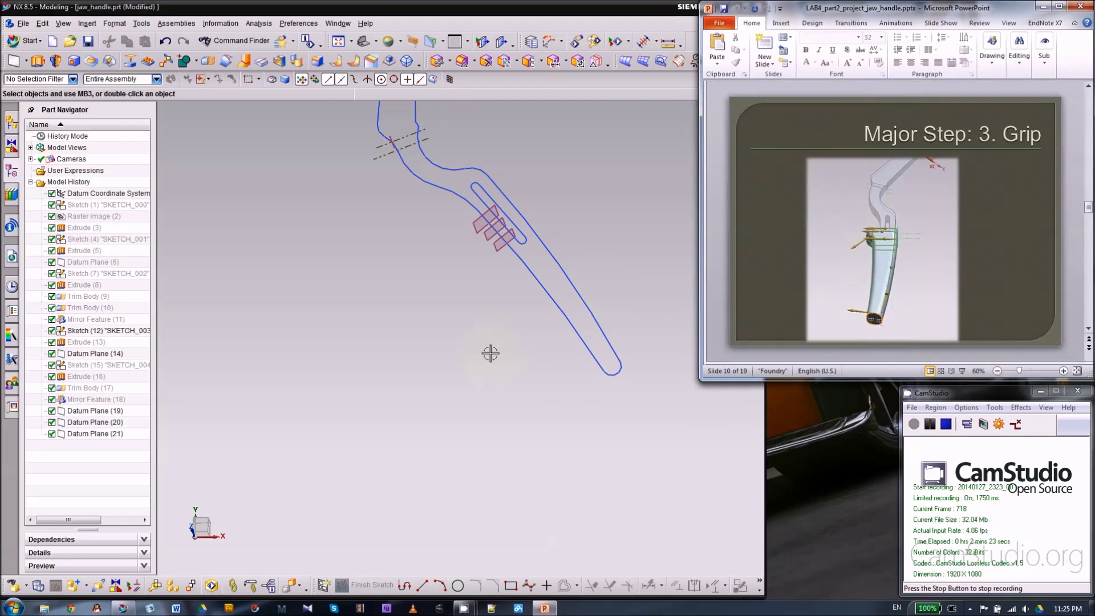
- Create a fourth On Curve datum plane at 0% arc length of the long grip curve, normal to path, with a -0.3 in offset
middle_drag(466, 337, 545, 318)
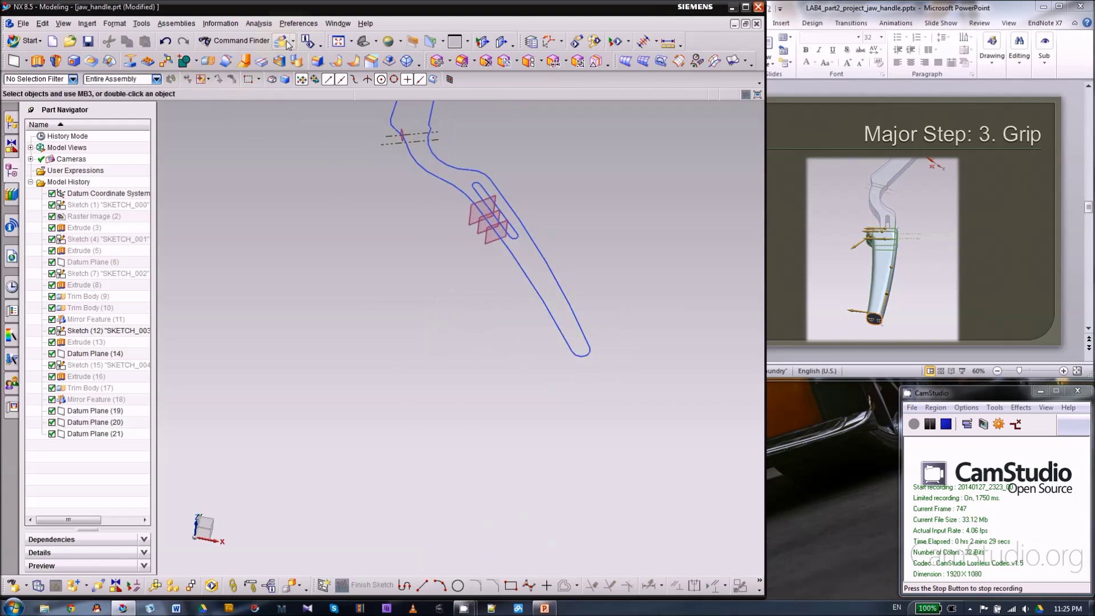
click(13, 61)
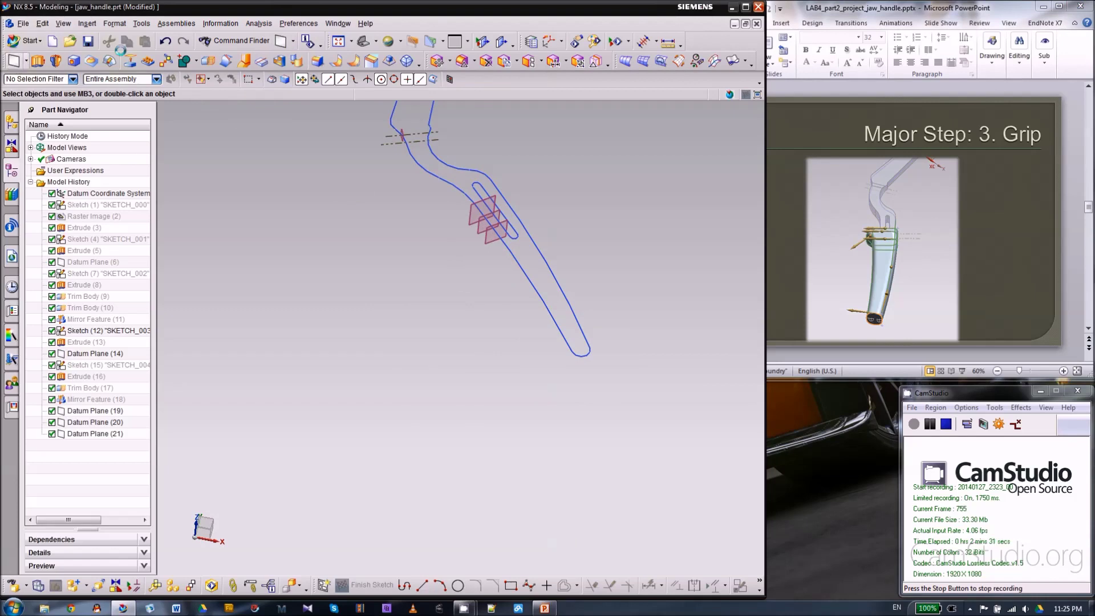
click(547, 317)
drag(553, 321, 577, 375)
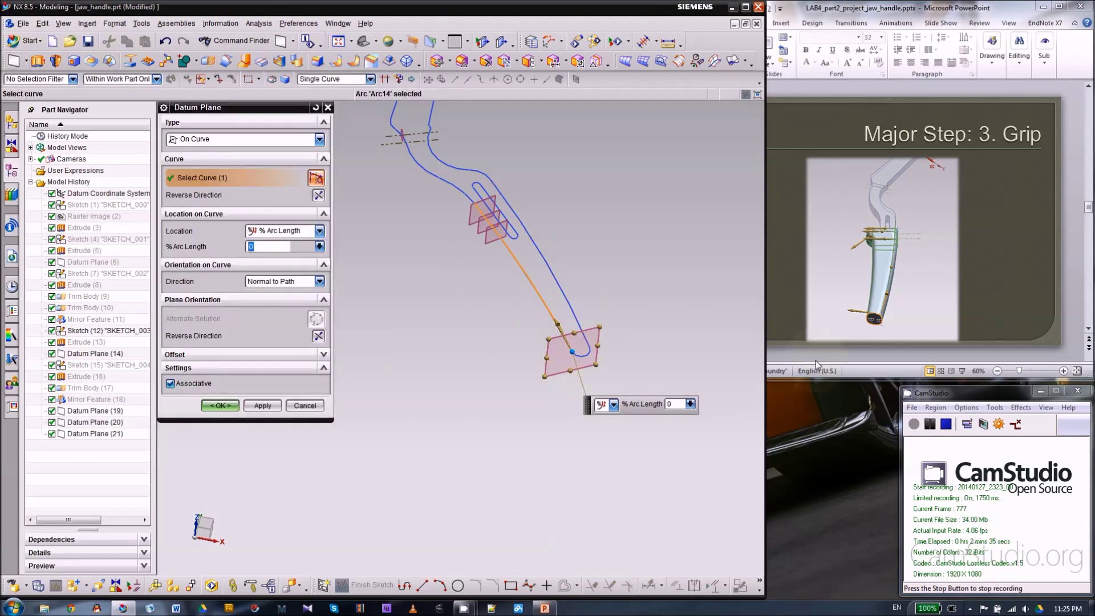
click(876, 326)
scroll(1029, 294, down, 1)
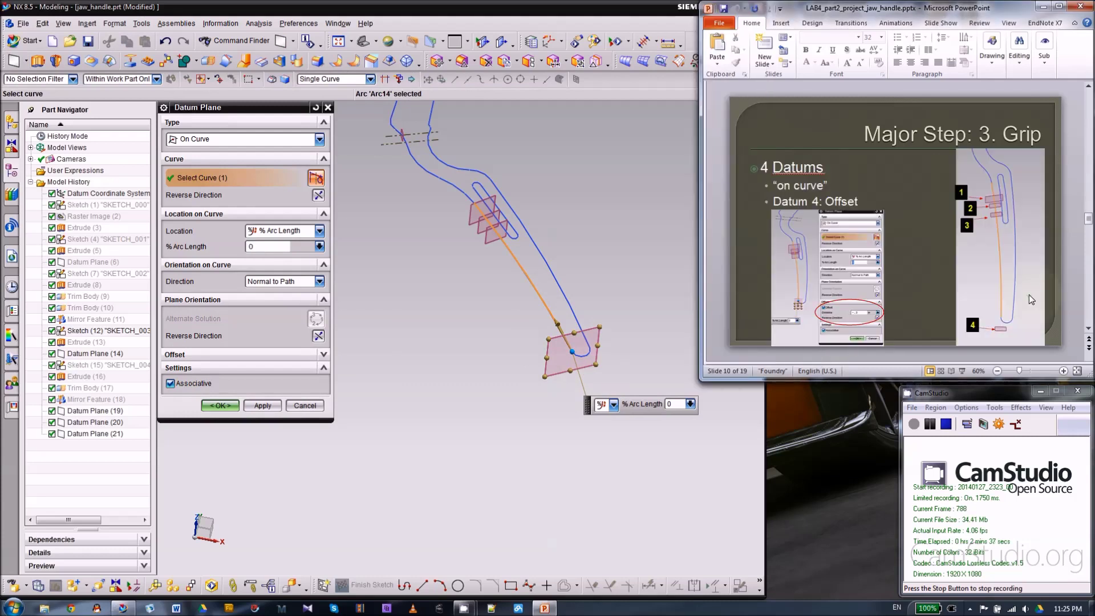
click(171, 355)
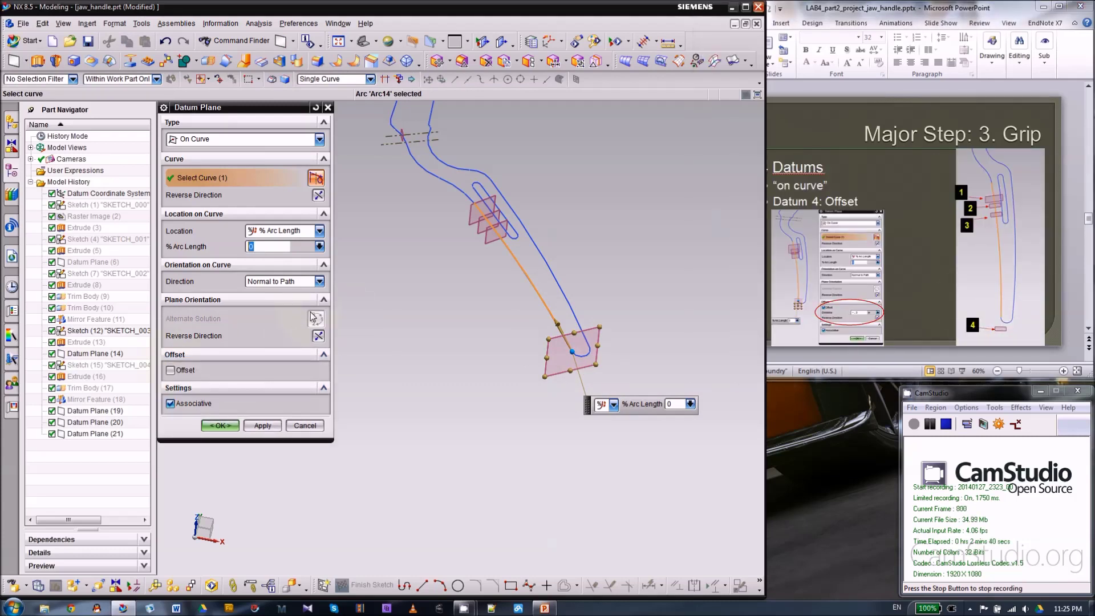
click(170, 370)
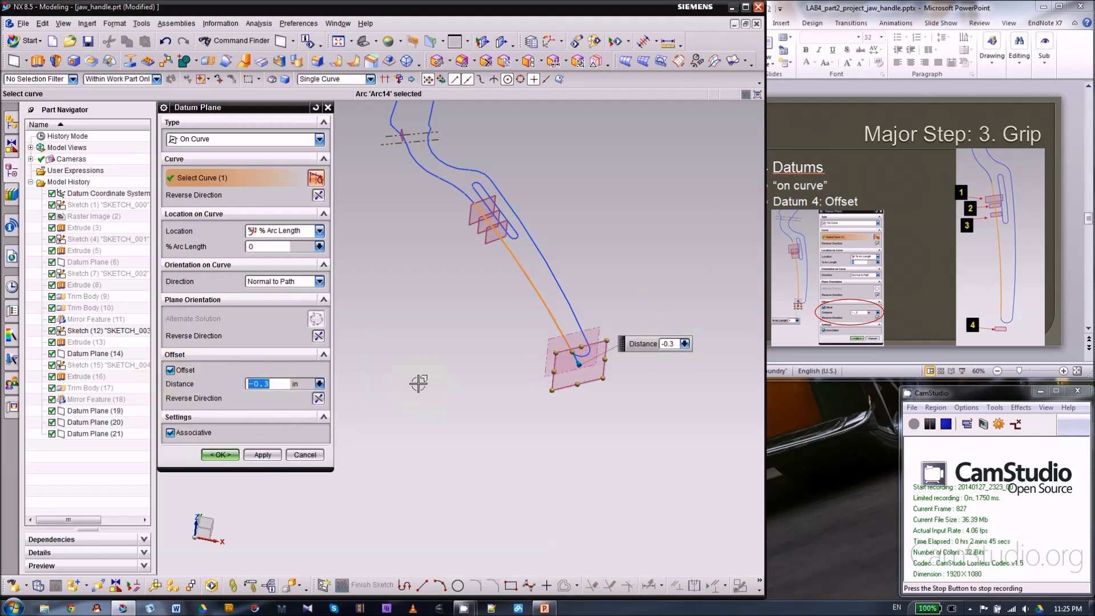
middle_drag(515, 391, 515, 415)
click(954, 276)
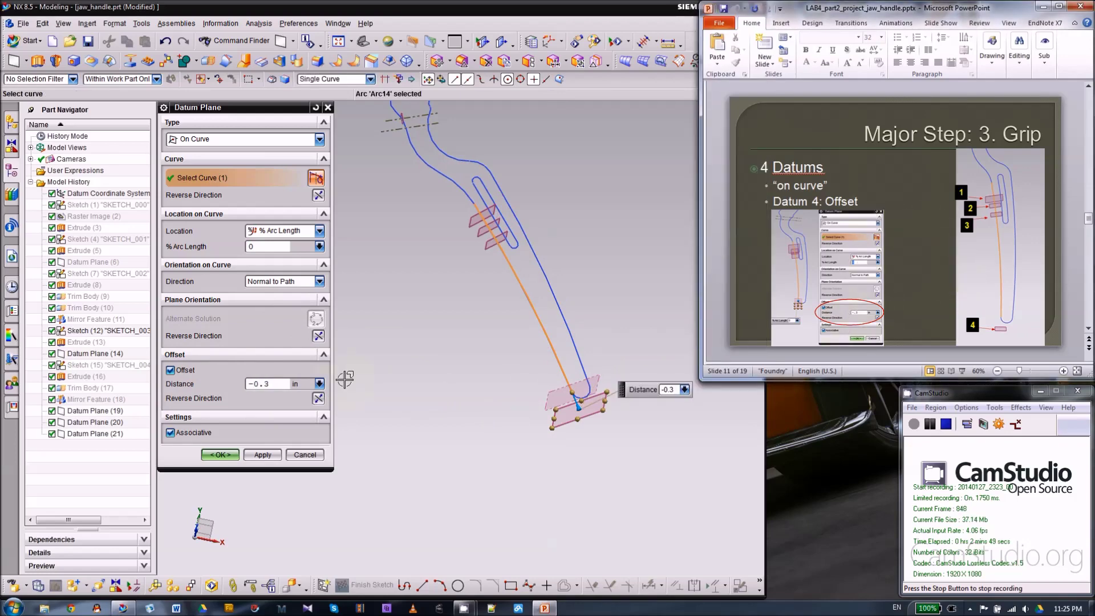
click(220, 455)
middle_drag(420, 384, 484, 353)
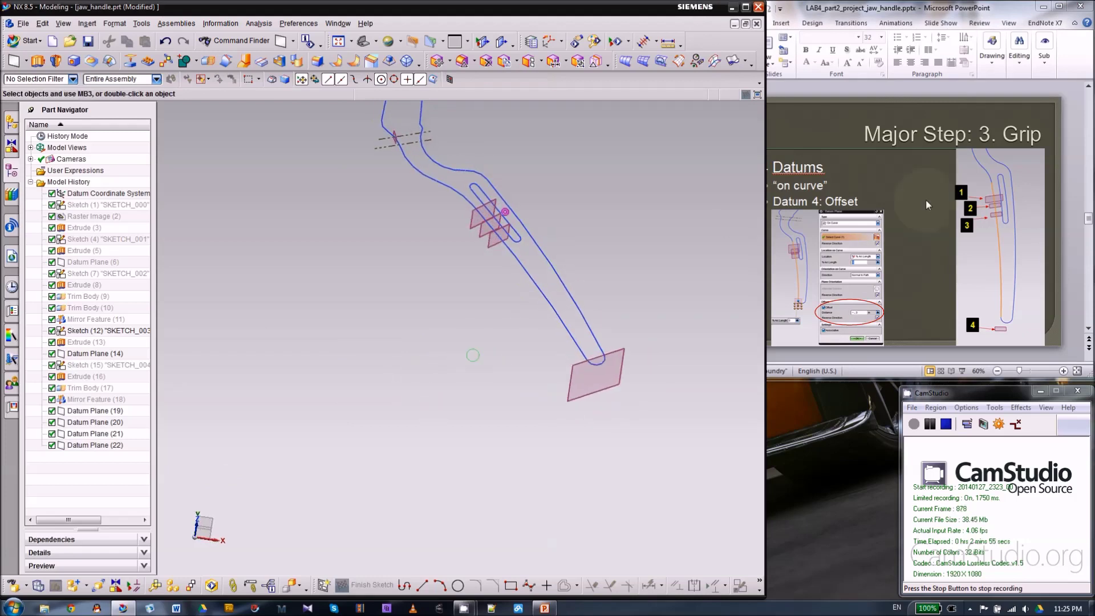
- Advance the presentation to the "Sketch on Datum 1" slide and create an On Plane sketch on the grip's uppermost datum plane
click(925, 209)
scroll(923, 206, down, 1)
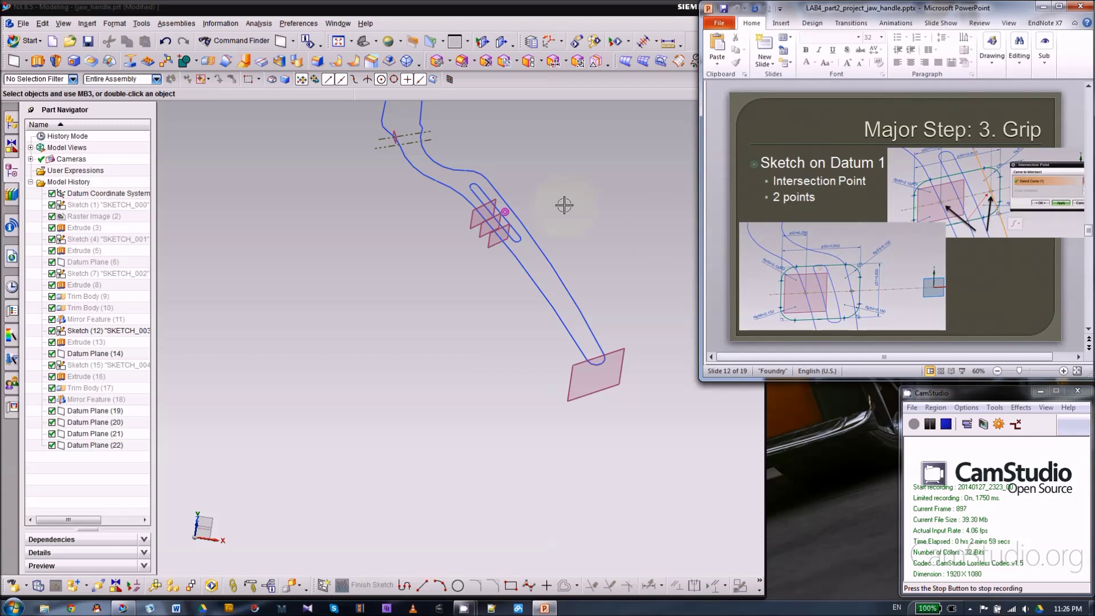
click(424, 262)
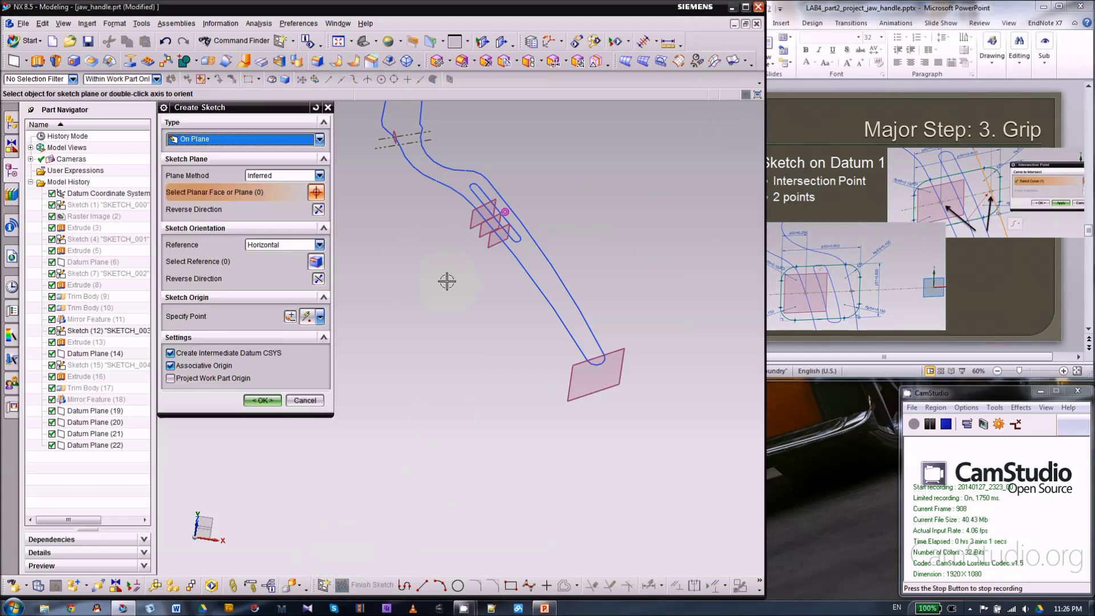
click(472, 224)
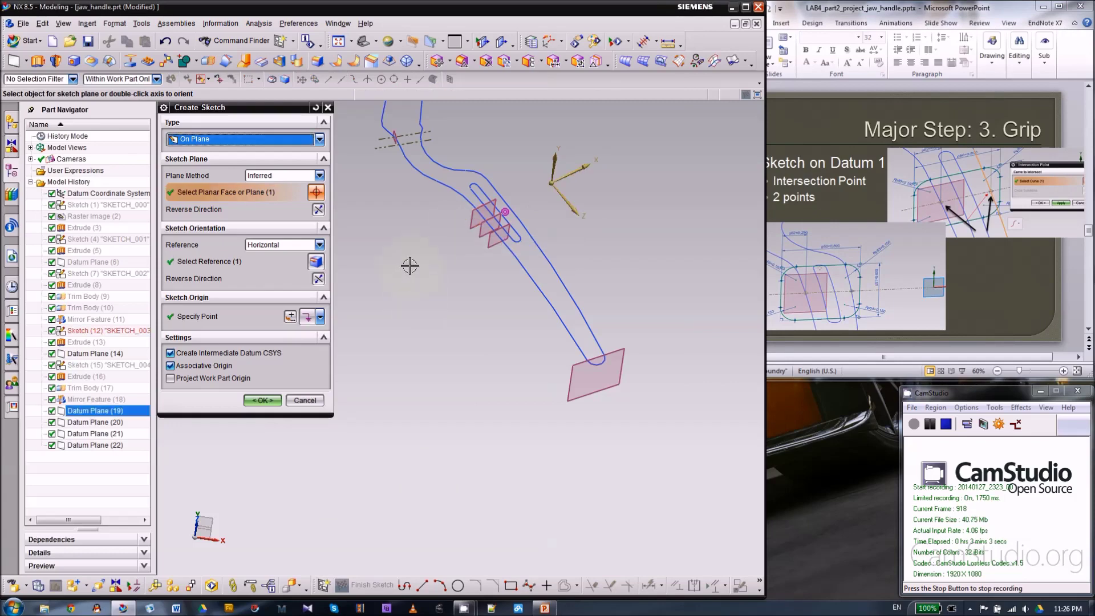
scroll(496, 171, up, 1)
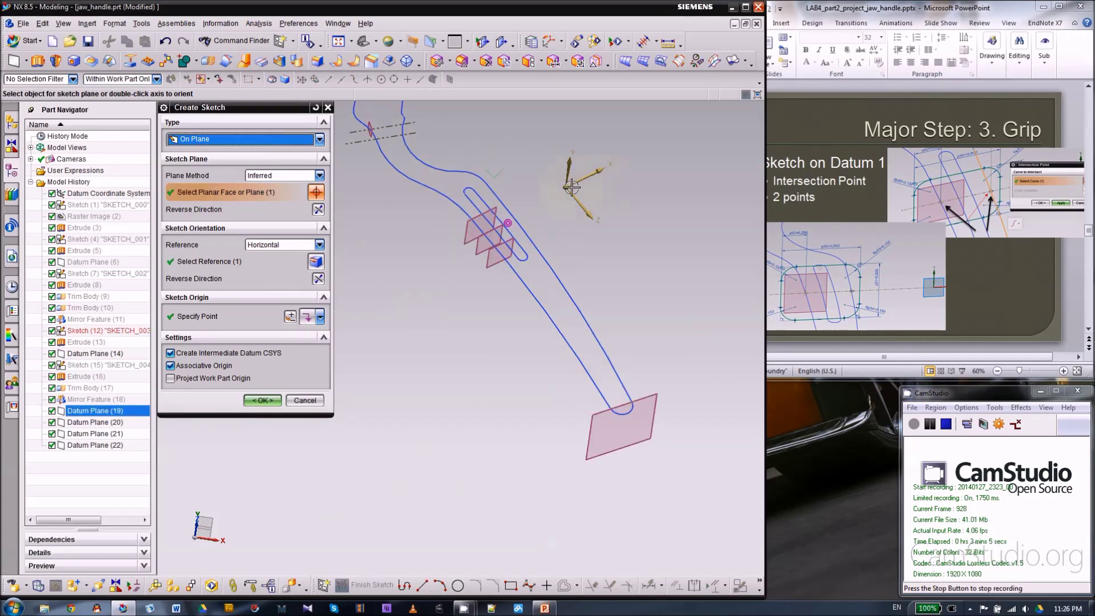
mouse_move(472, 371)
middle_down()
mouse_move(466, 328)
mouse_move(480, 338)
middle_up()
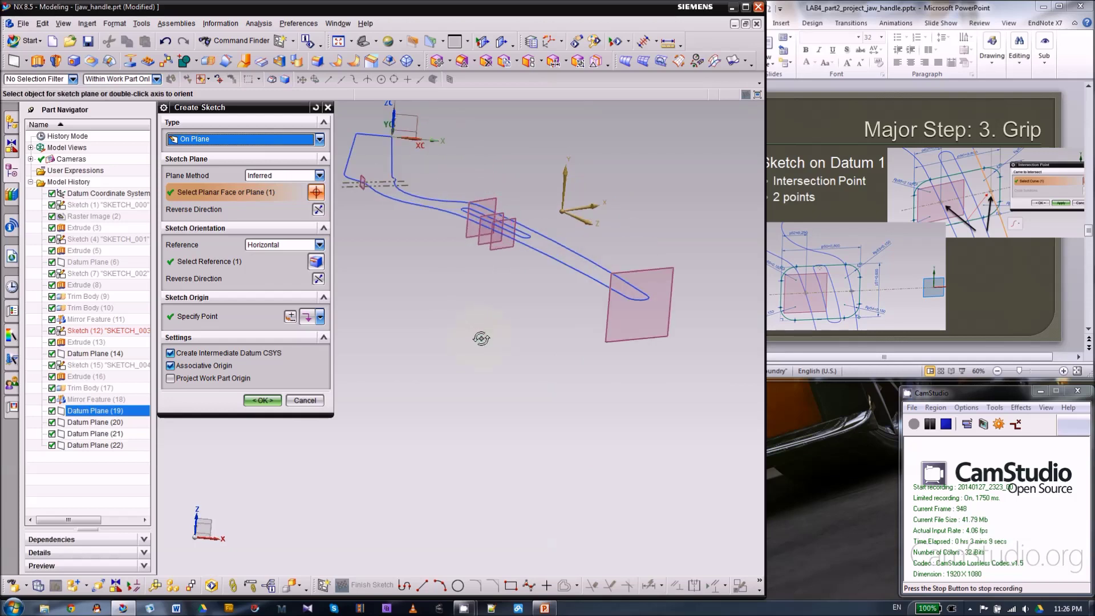
key(F8)
scroll(572, 237, up, 2)
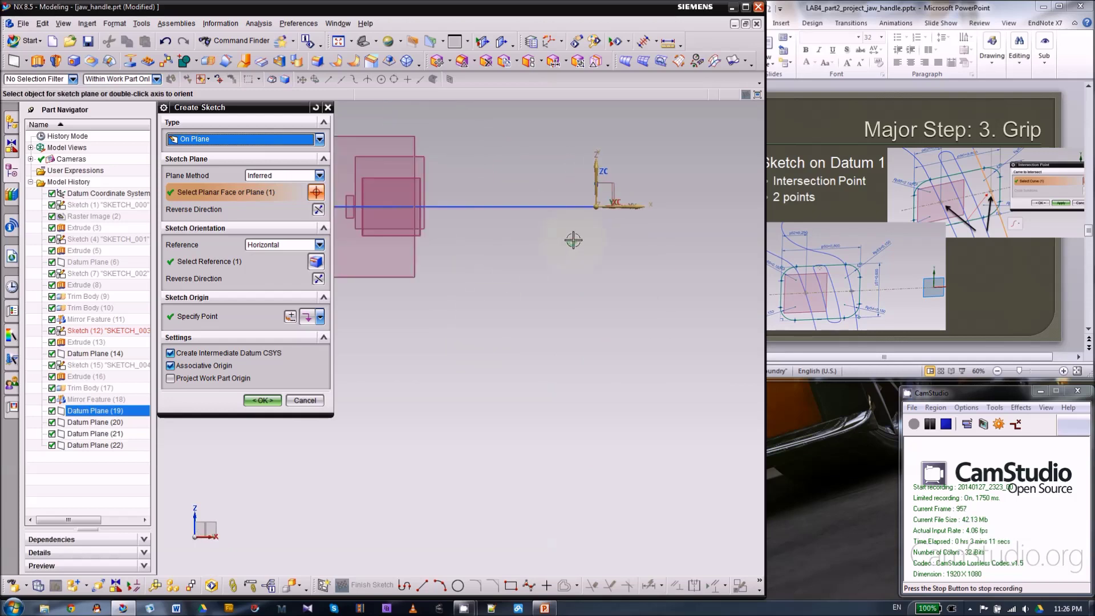
scroll(622, 253, down, 3)
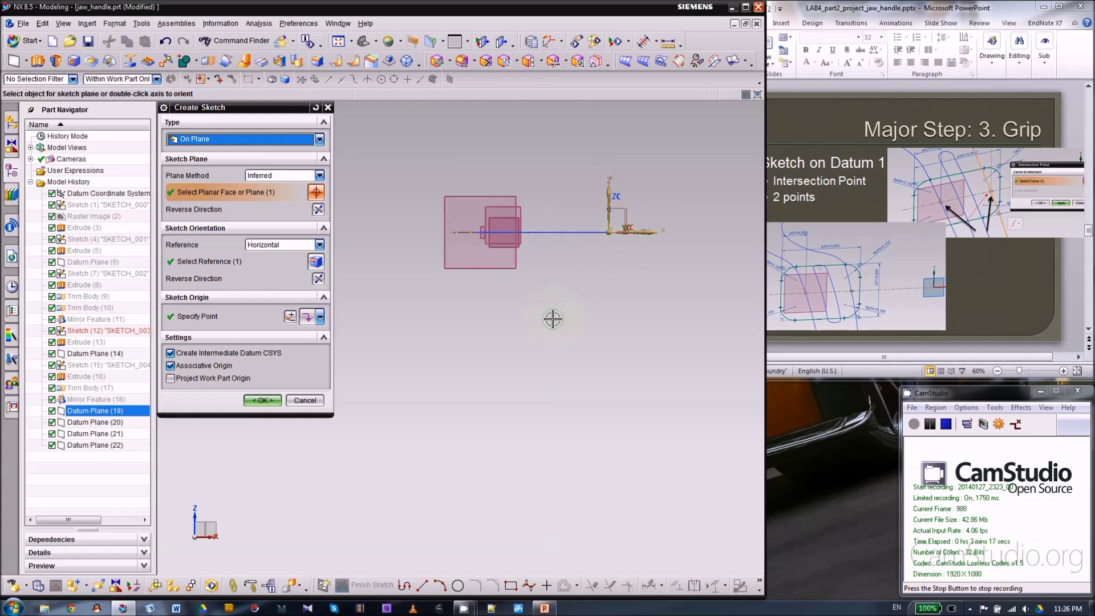
middle_drag(553, 320, 383, 350)
click(260, 401)
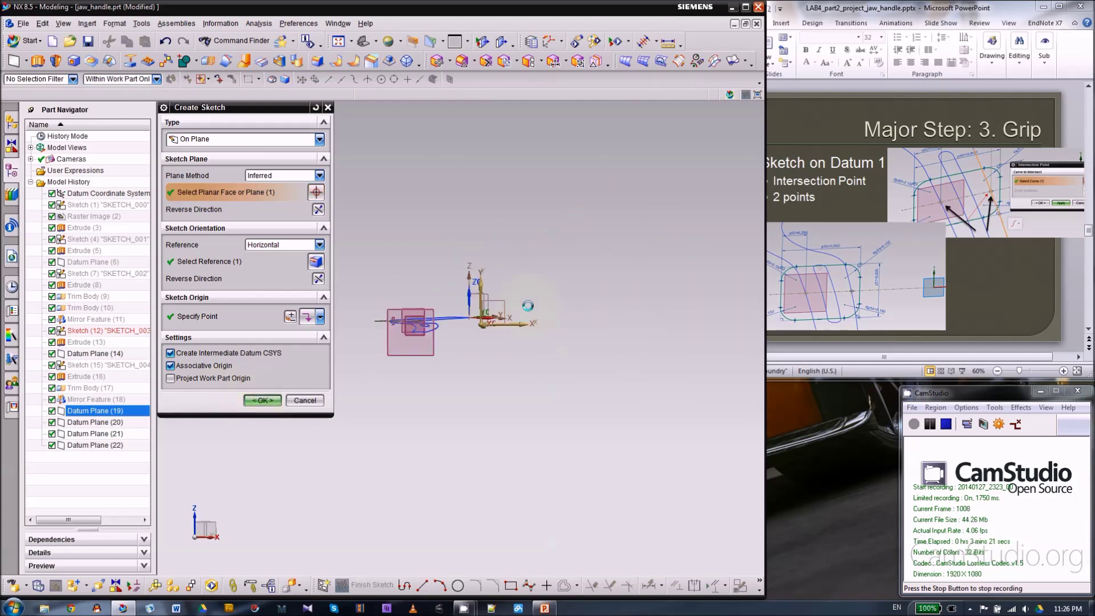
- Hide the second, third and fourth grip datum planes, keeping the first one beside the slot visible
mouse_move(556, 316)
middle_down()
mouse_move(583, 331)
mouse_move(582, 342)
middle_up()
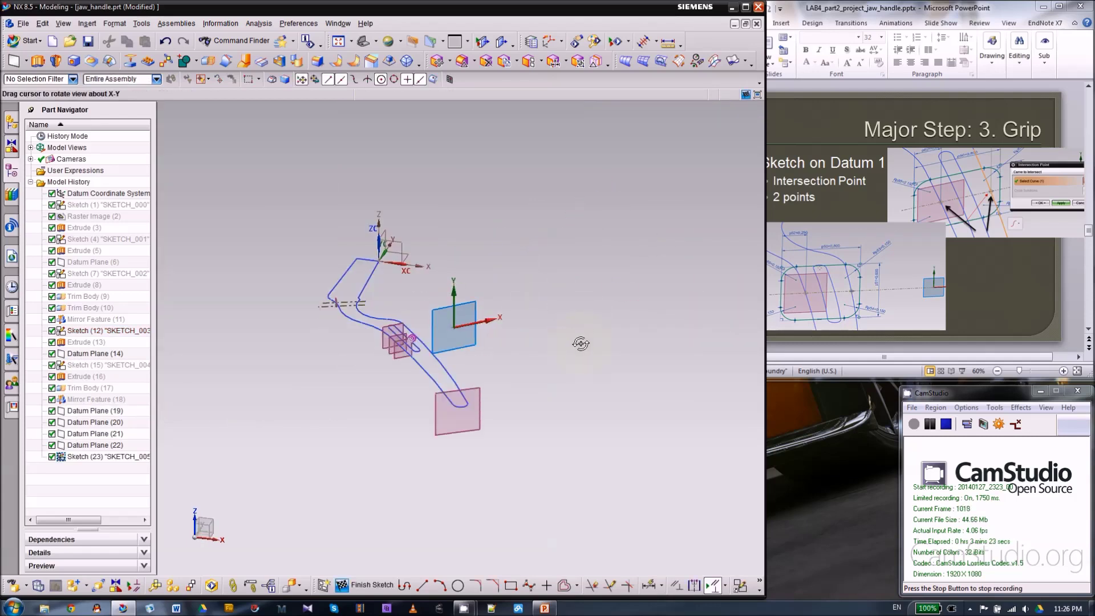
scroll(376, 337, up, 5)
scroll(404, 383, up, 2)
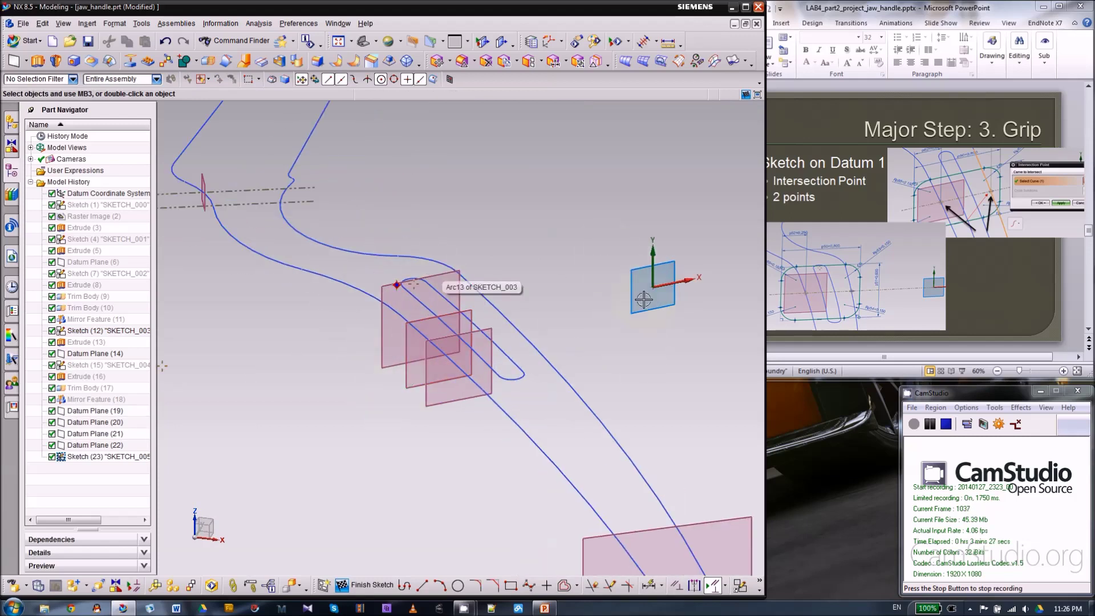
scroll(645, 300, up, 1)
scroll(633, 305, down, 1)
right_click(409, 388)
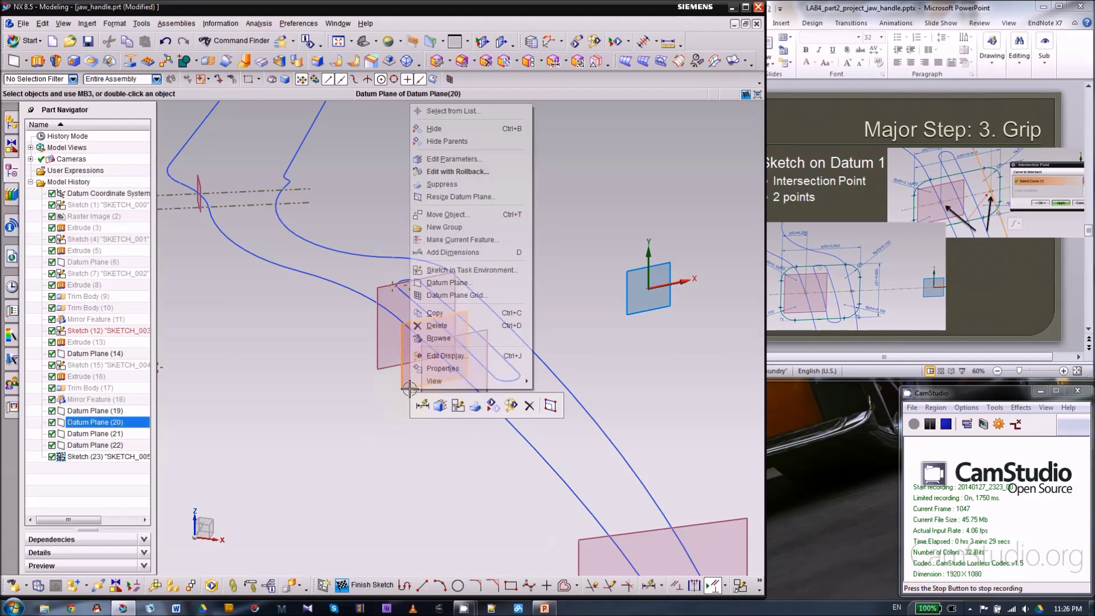
key(Escape)
right_click(453, 400)
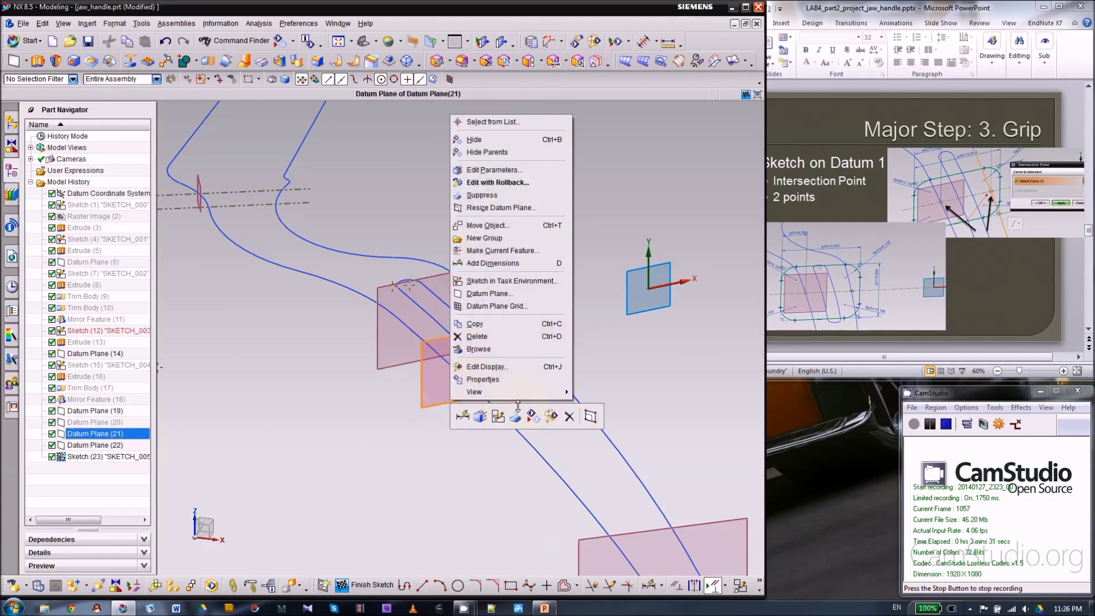
key(Escape)
right_click(722, 519)
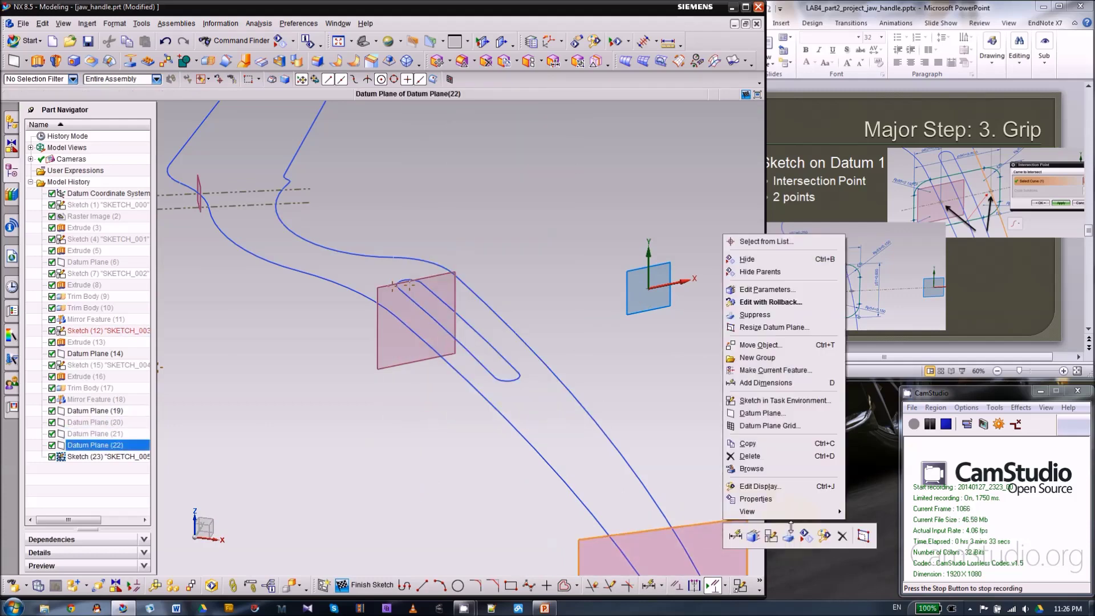
key(ctrl+b)
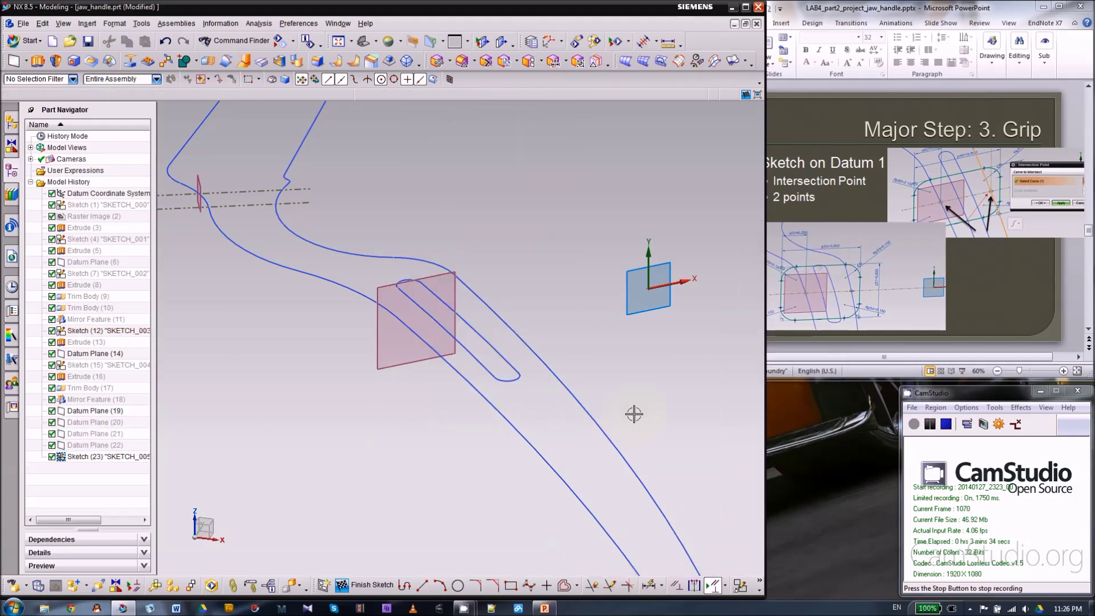
- Sketch a rectangle by two corner points around the first grip datum plane, extending across both sides of the handle outline
click(999, 287)
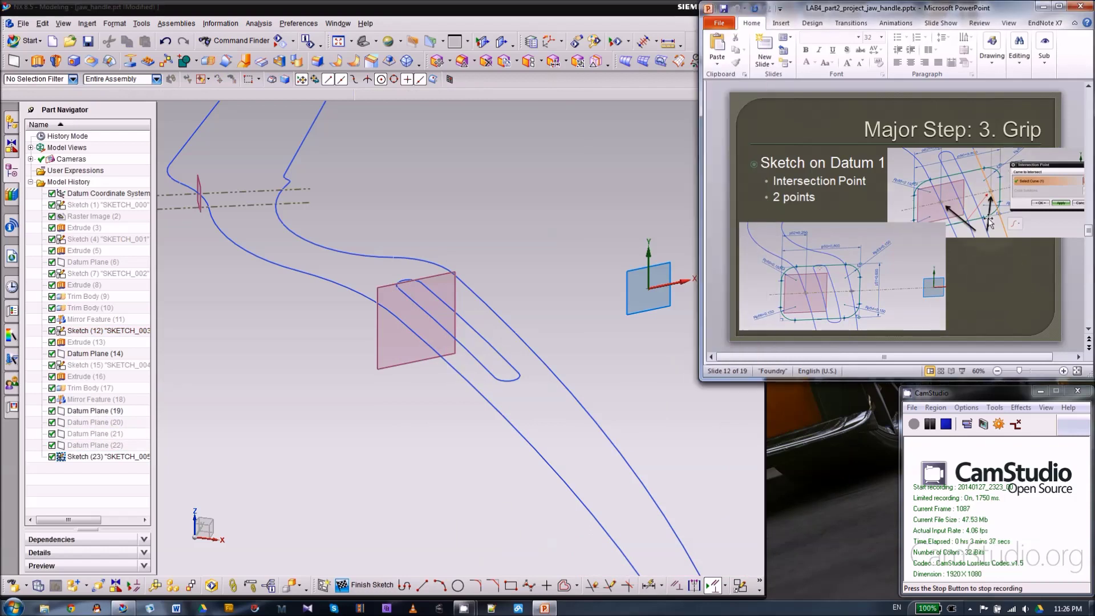
click(511, 585)
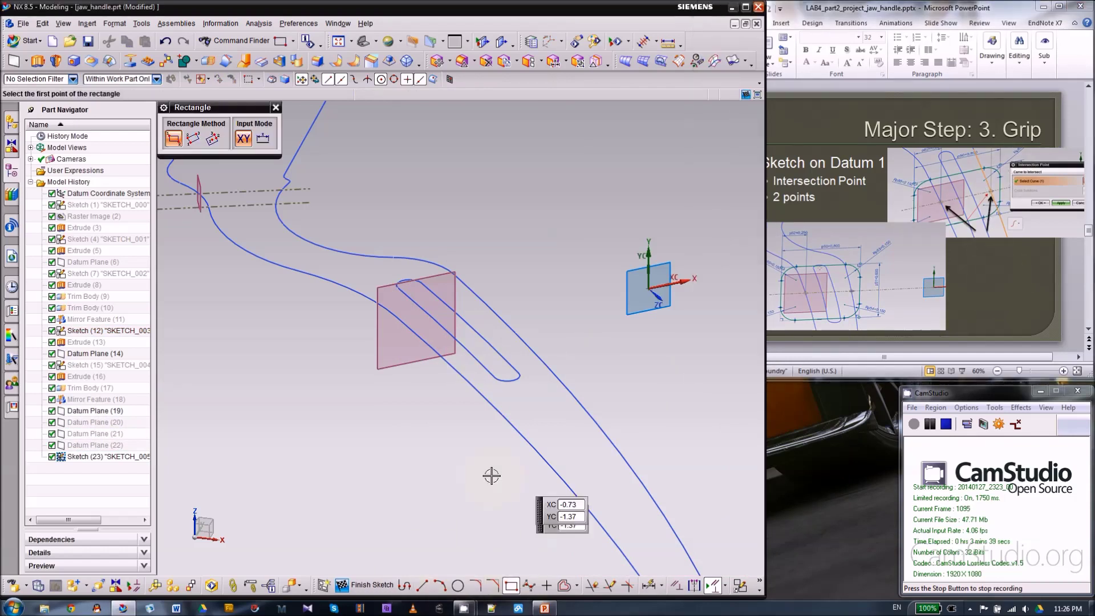
scroll(394, 328, up, 2)
click(350, 257)
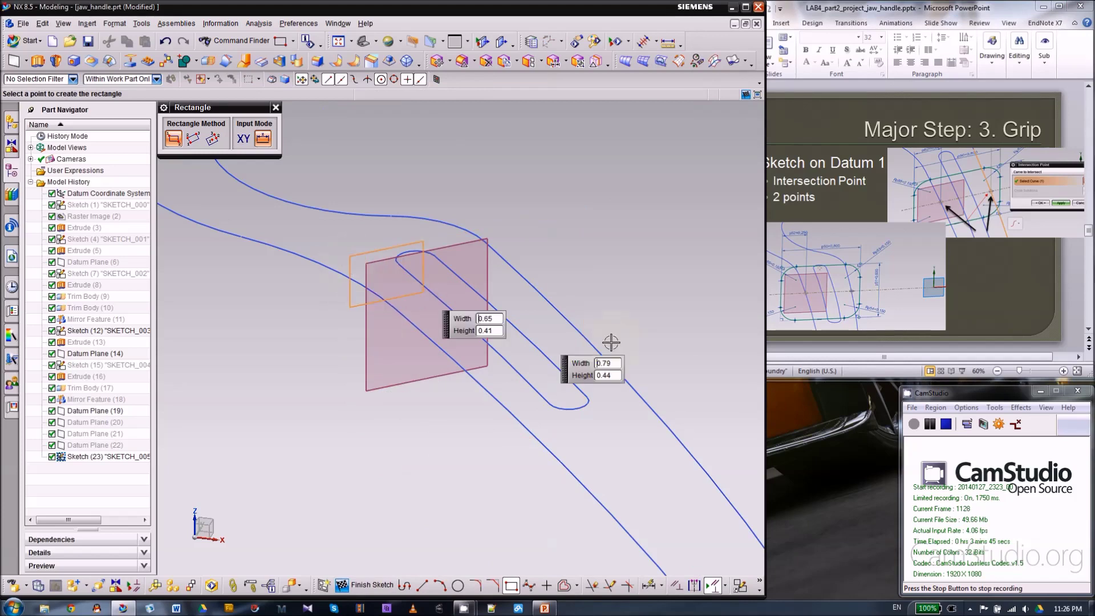
click(649, 361)
scroll(301, 277, down, 3)
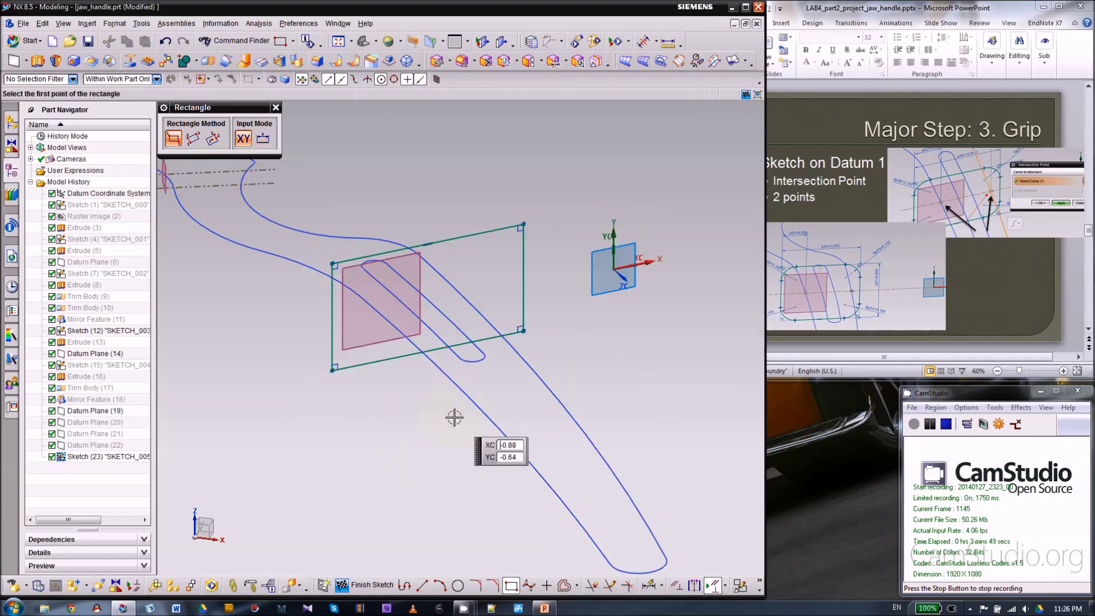
click(275, 107)
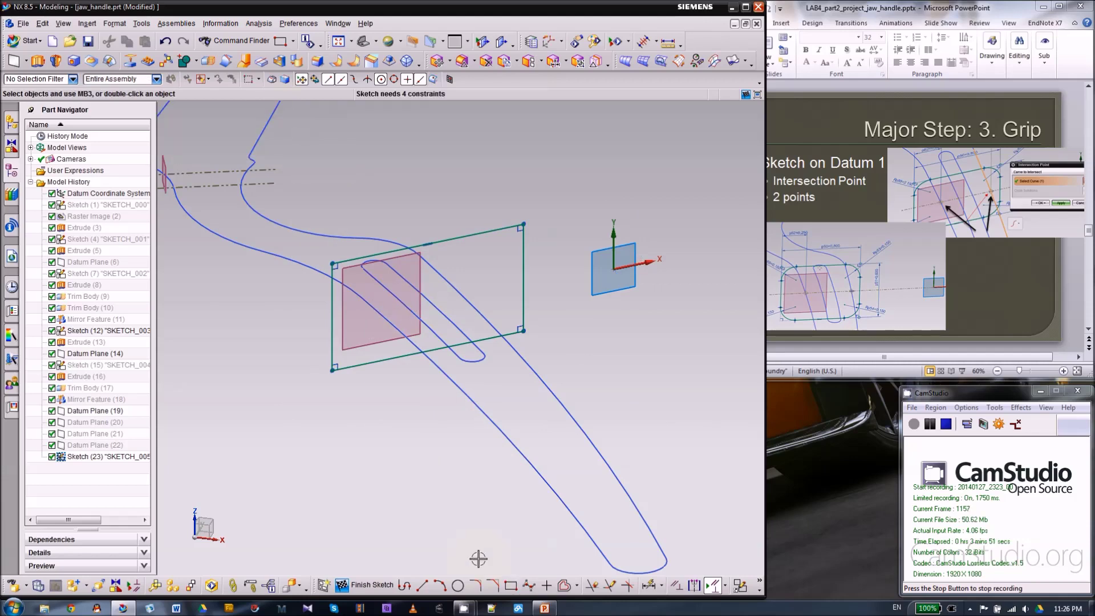
- Dimension the sketch rectangle following the enlarged slide picture, with a width of 0.8 in and a height of 0.6 in
click(653, 588)
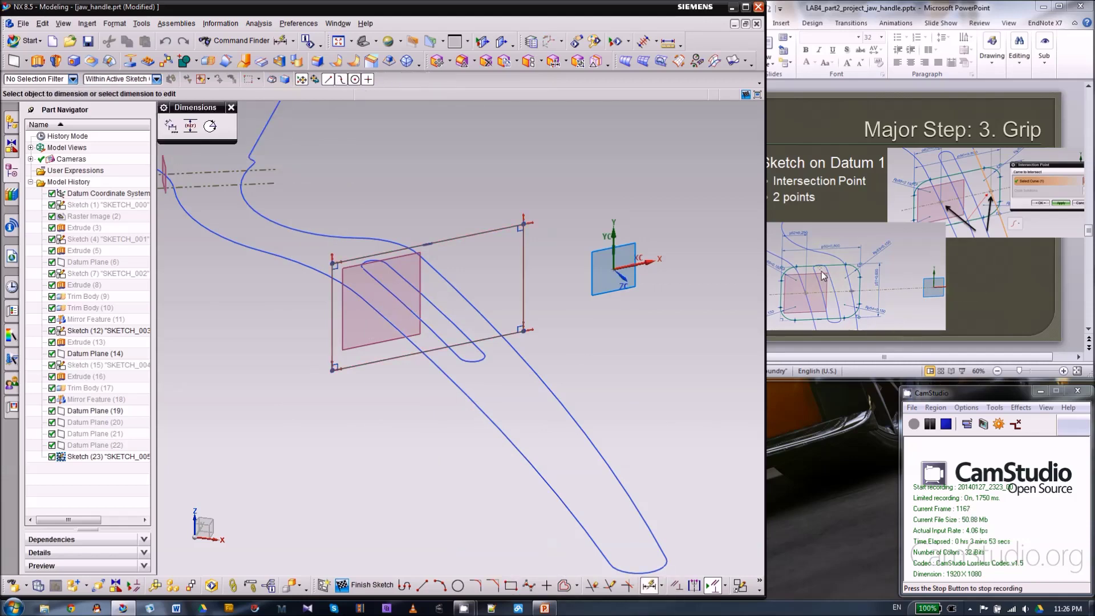
click(981, 278)
click(1063, 370)
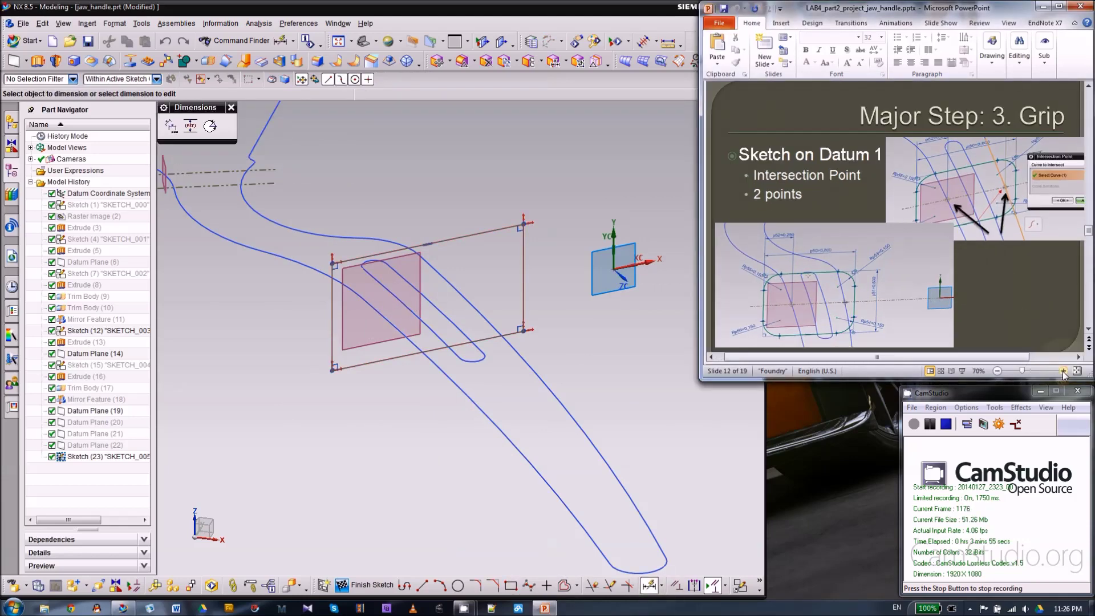
click(1063, 371)
scroll(1002, 298, down, 1)
drag(986, 357, 963, 363)
click(434, 243)
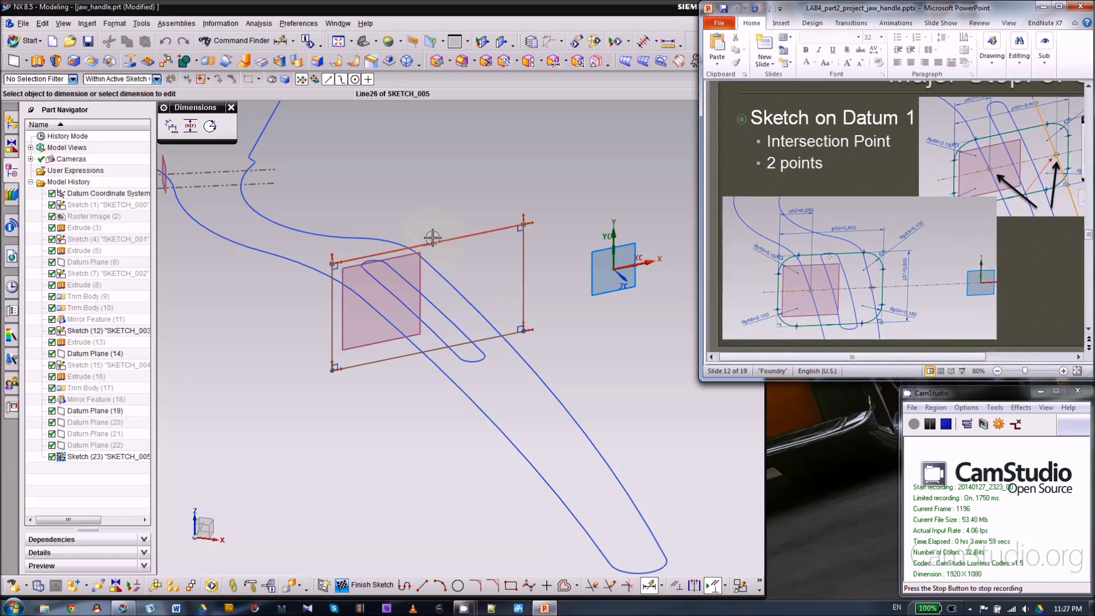
click(427, 190)
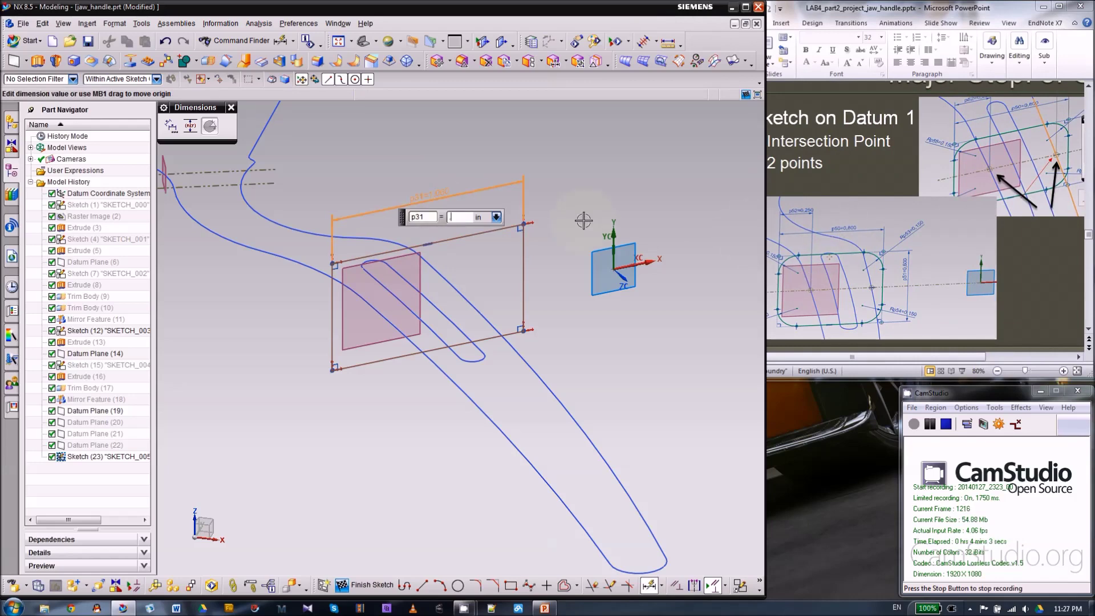
text(.8)
key(Return)
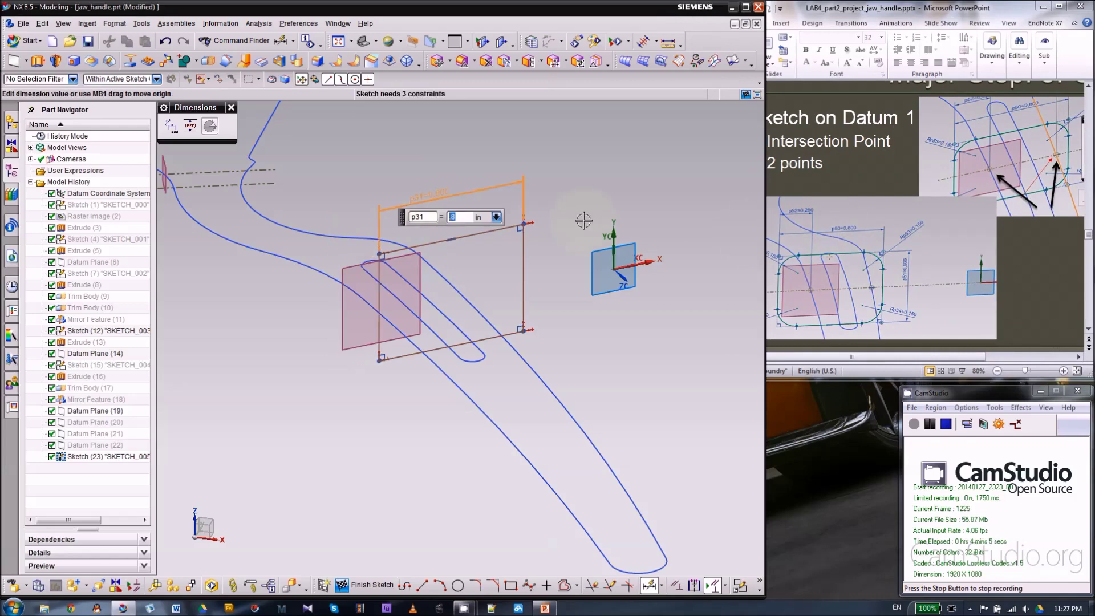
click(524, 259)
click(542, 249)
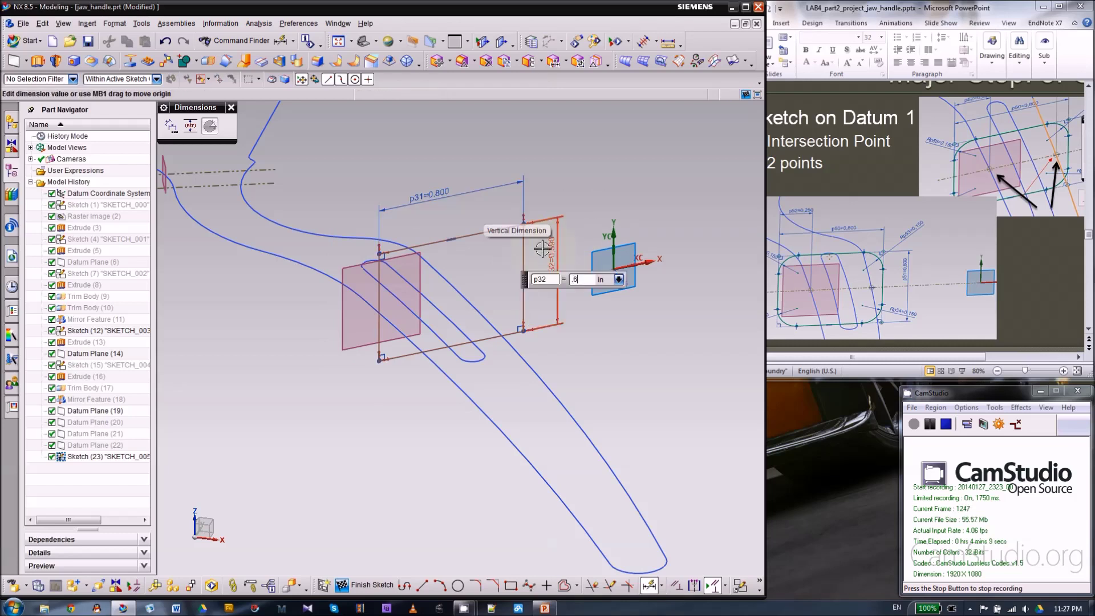
key(Return)
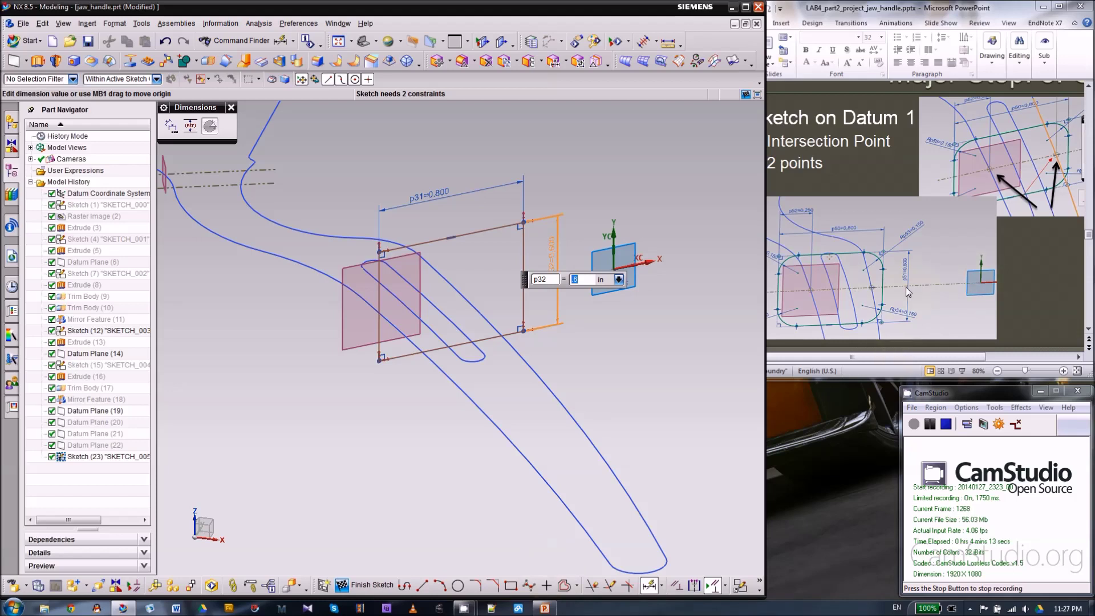
- Apply a Midpoint constraint between the rectangle's vertical edge nearest the sketch origin and the origin, centring the rectangle on the sketch's X axis
click(675, 586)
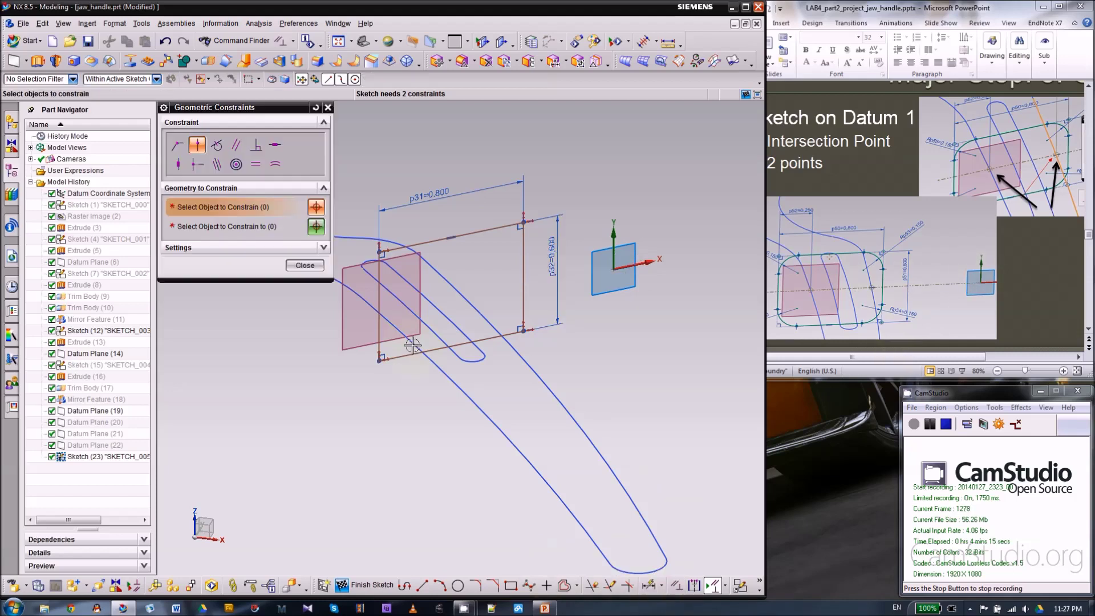
click(196, 164)
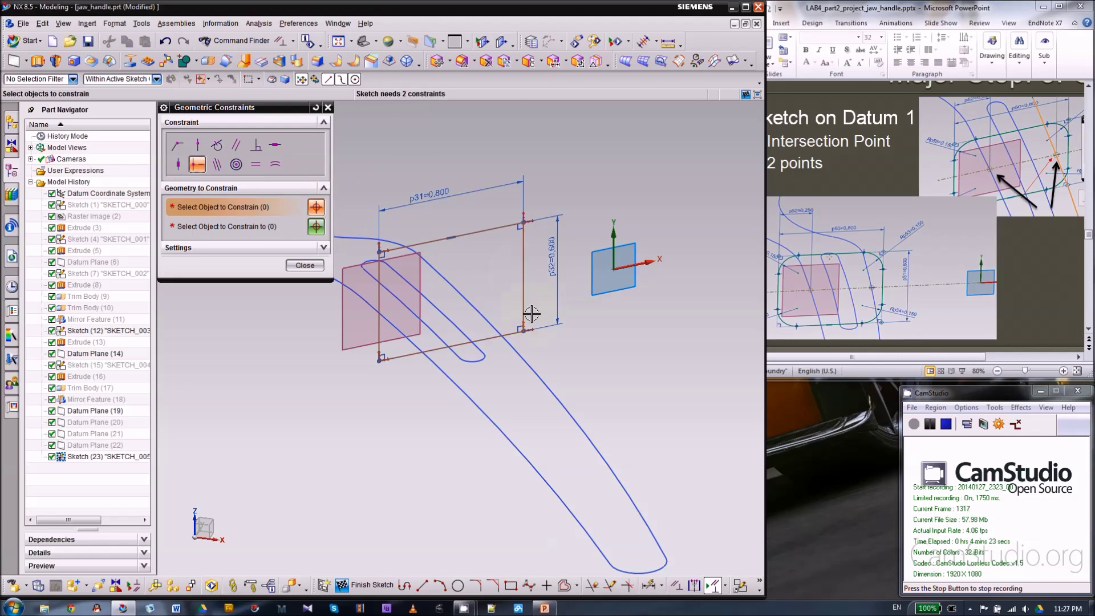
click(523, 269)
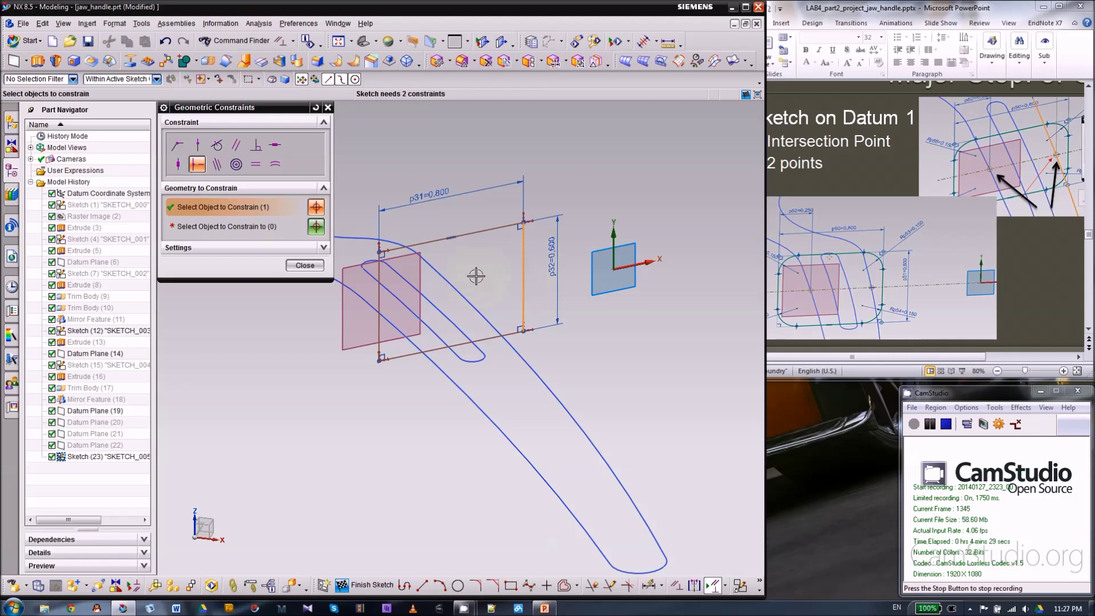
click(255, 227)
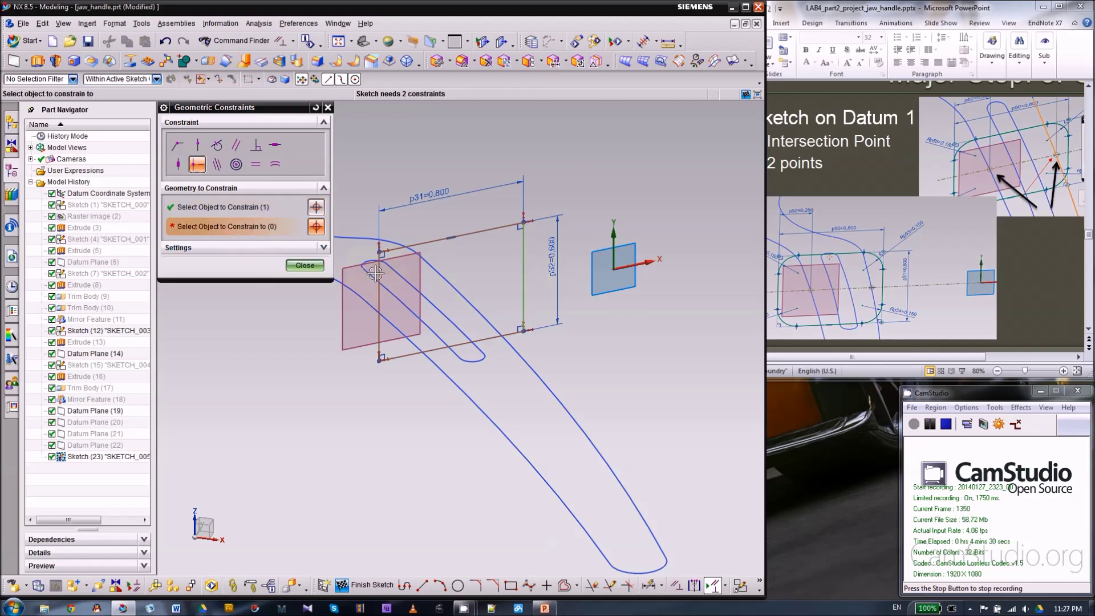
click(617, 274)
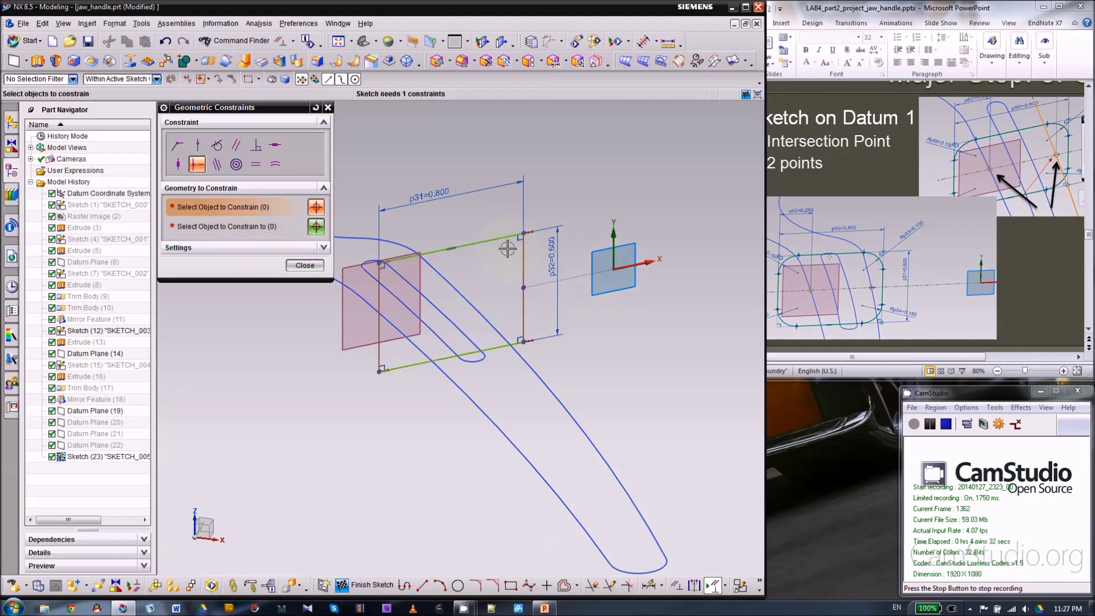
click(305, 266)
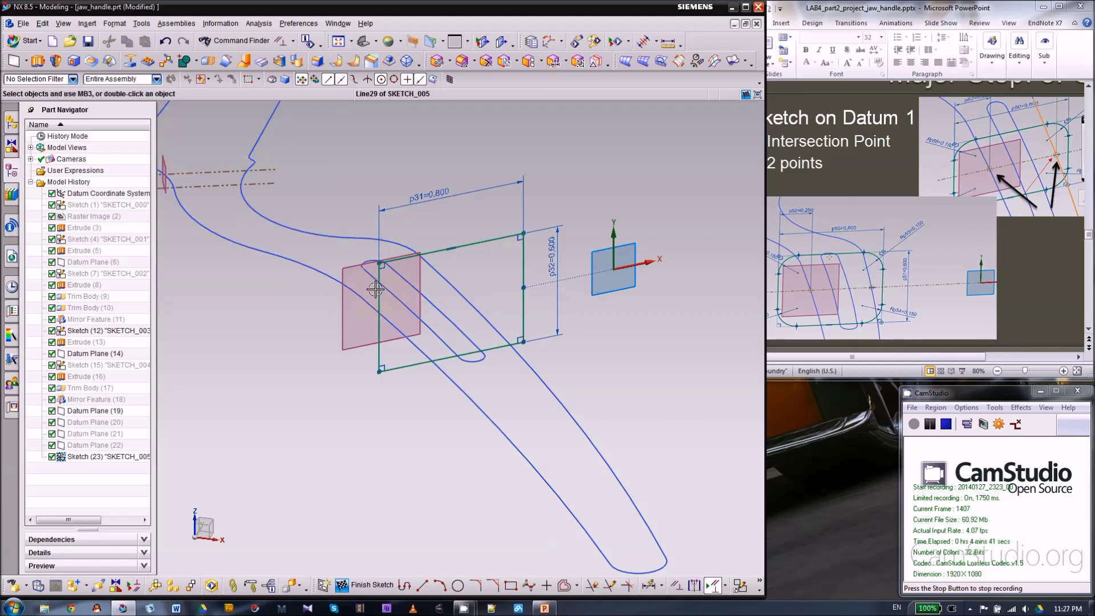
drag(379, 290, 445, 280)
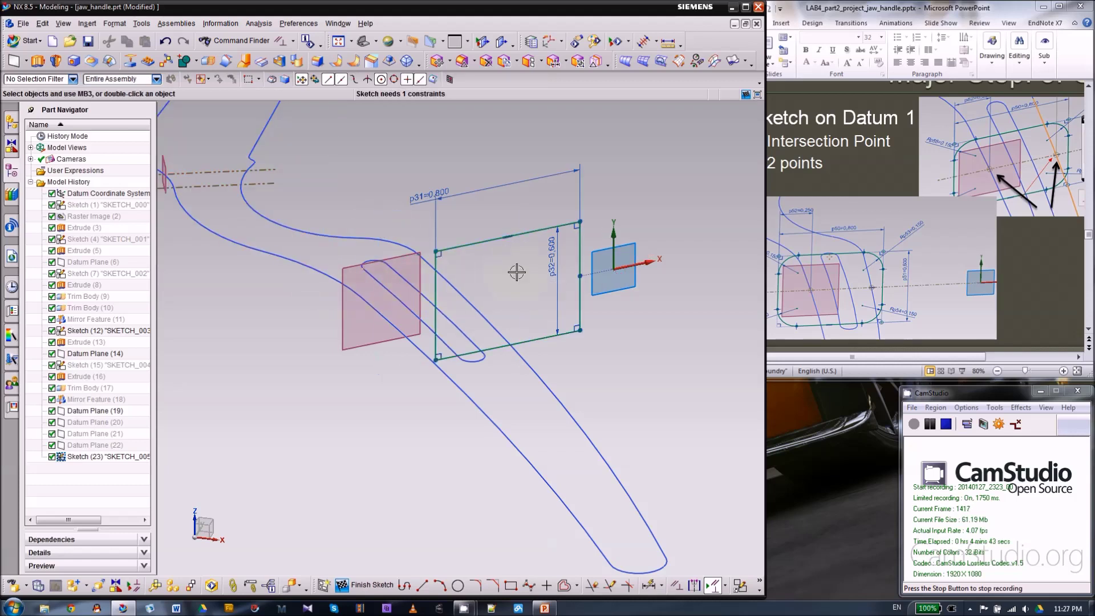
key(ctrl+z)
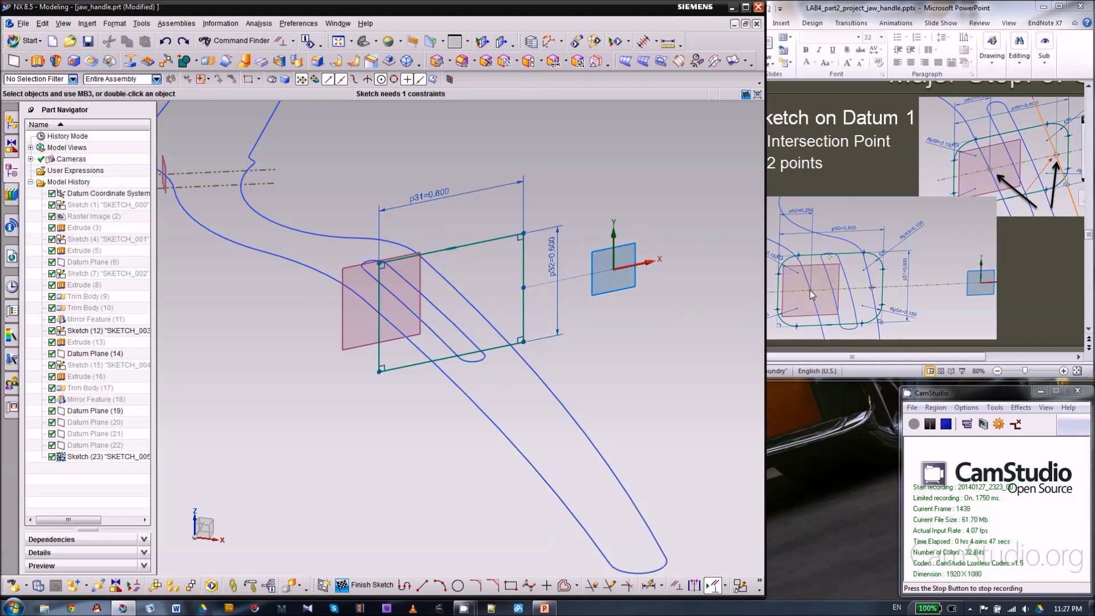
- Following the Datum 1 slide, create an Intersection Point where the handle's long lower outline curve crosses the sketch plane
click(950, 177)
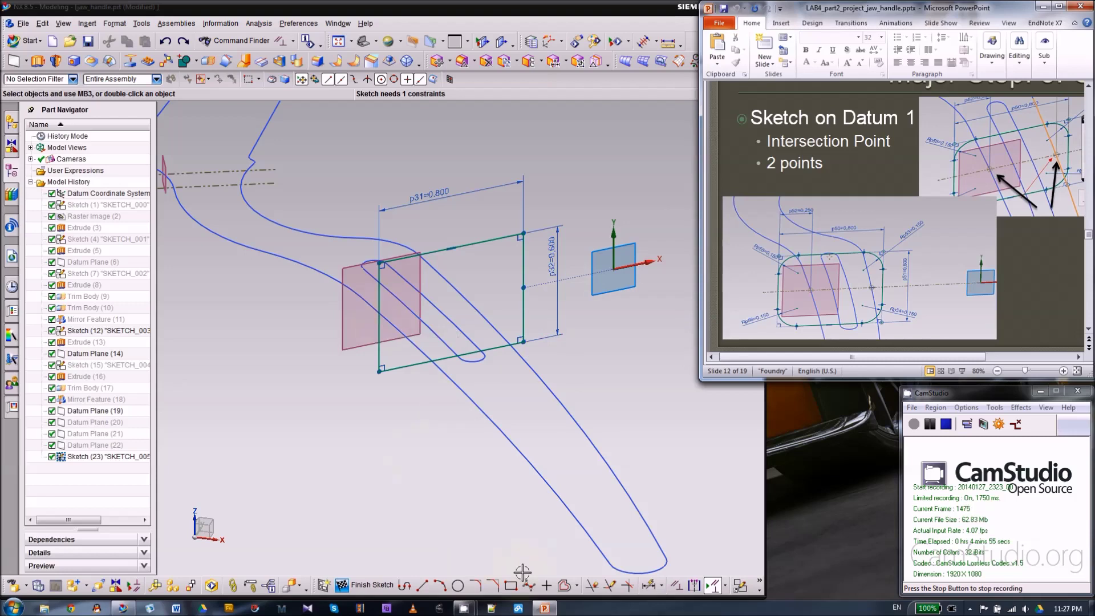
click(578, 586)
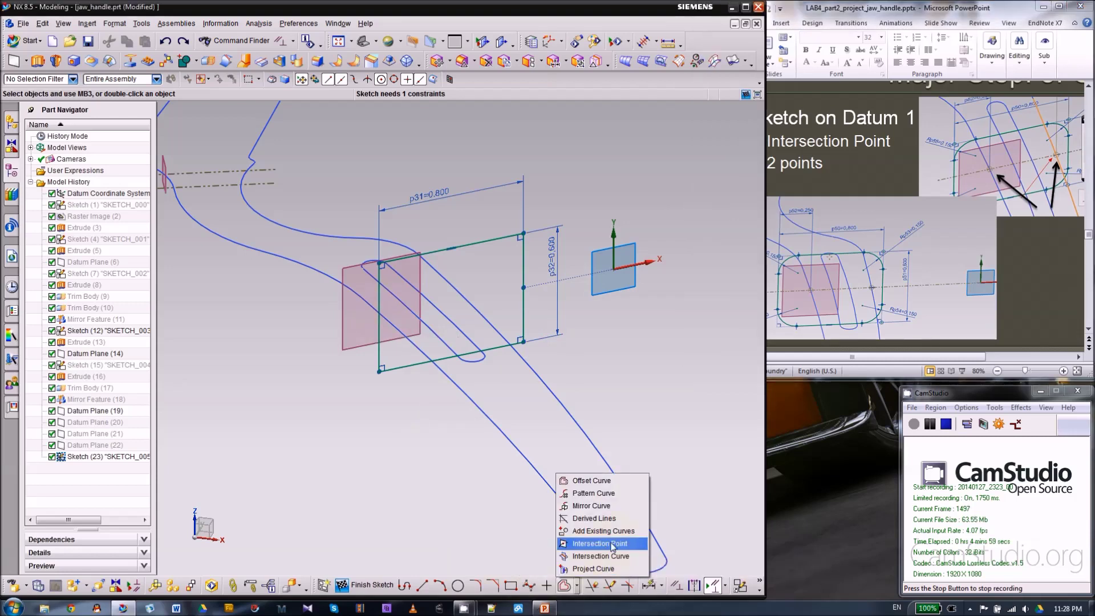
click(613, 545)
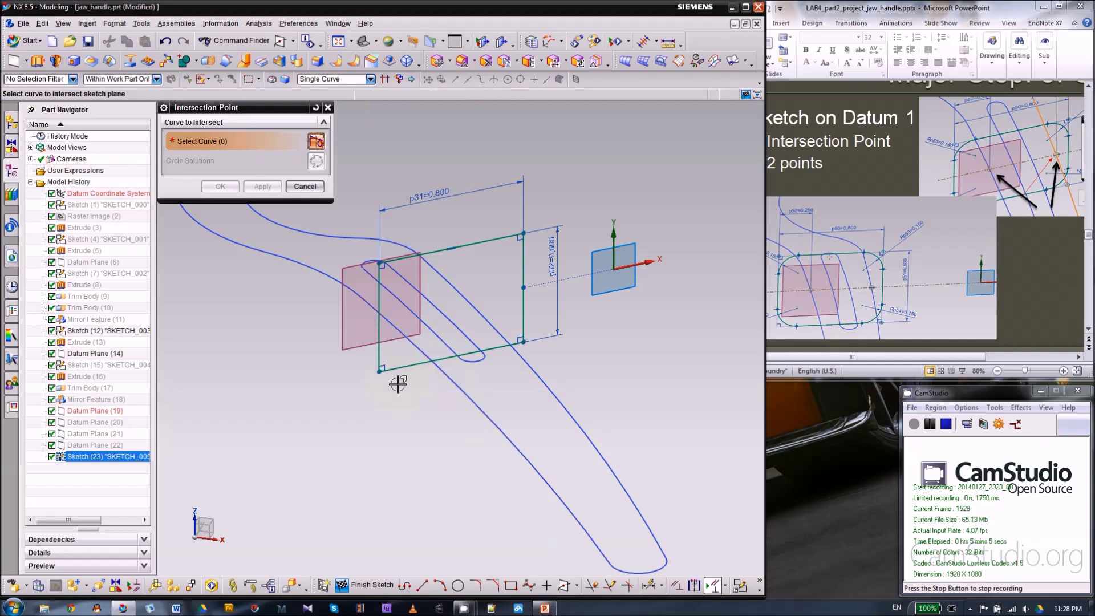
click(453, 378)
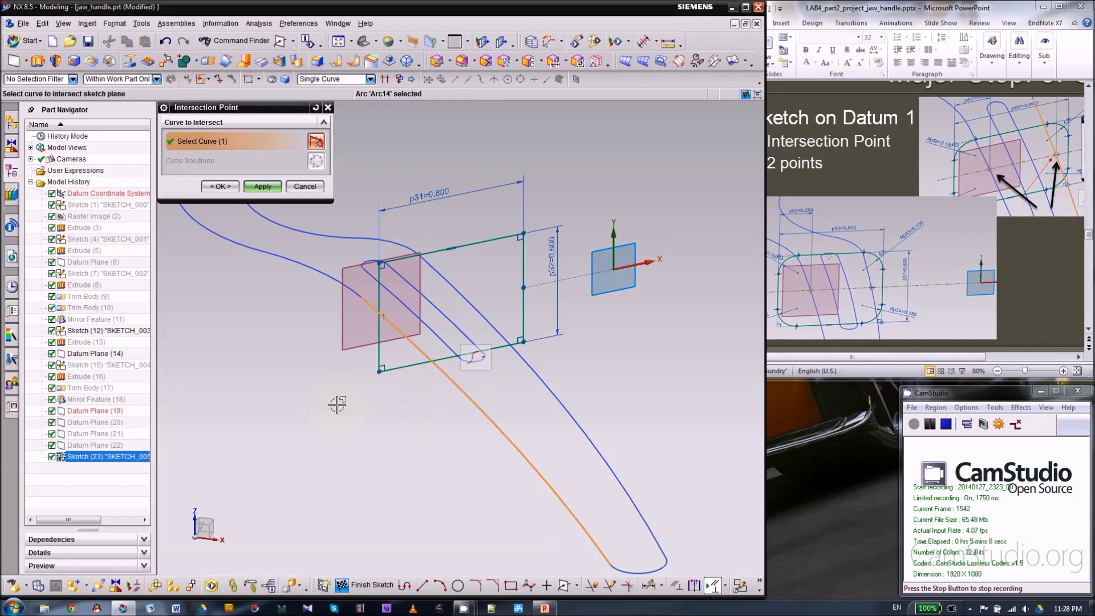
click(220, 186)
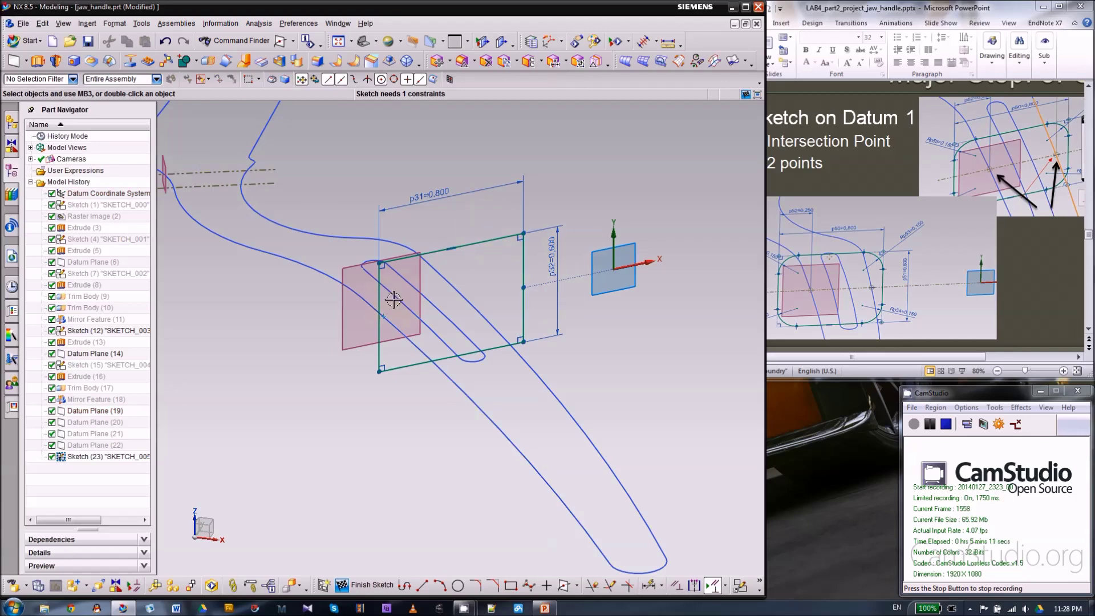
scroll(332, 335, up, 3)
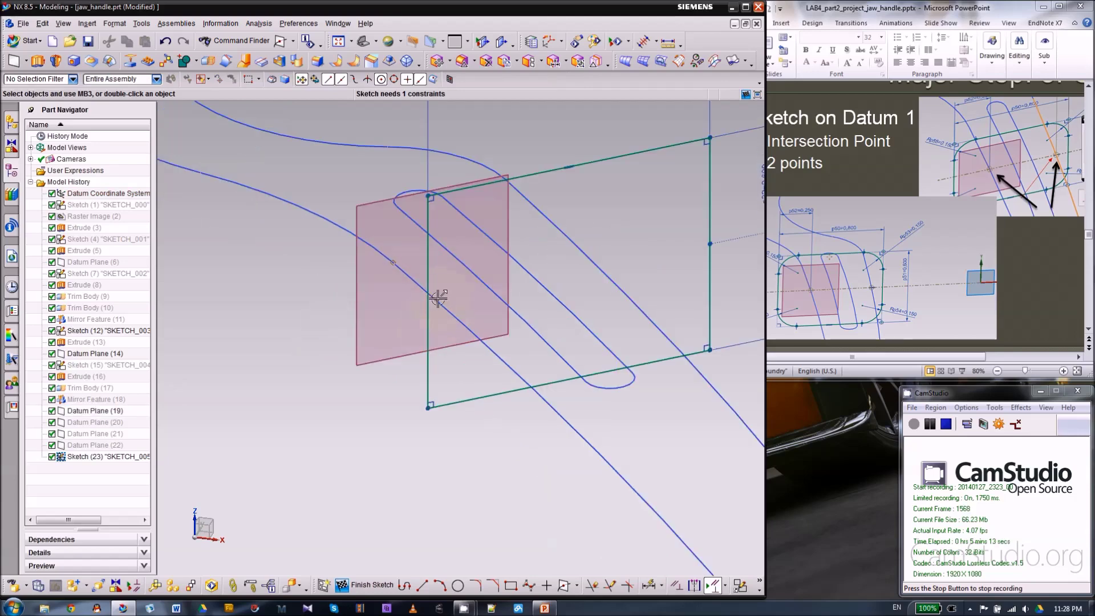
scroll(354, 343, down, 2)
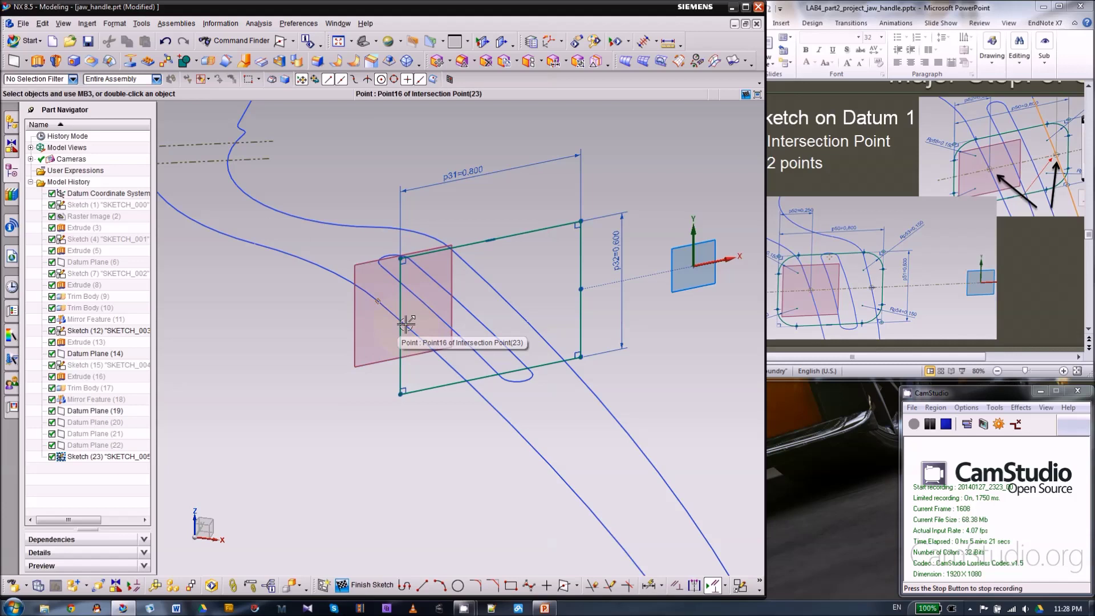
click(406, 323)
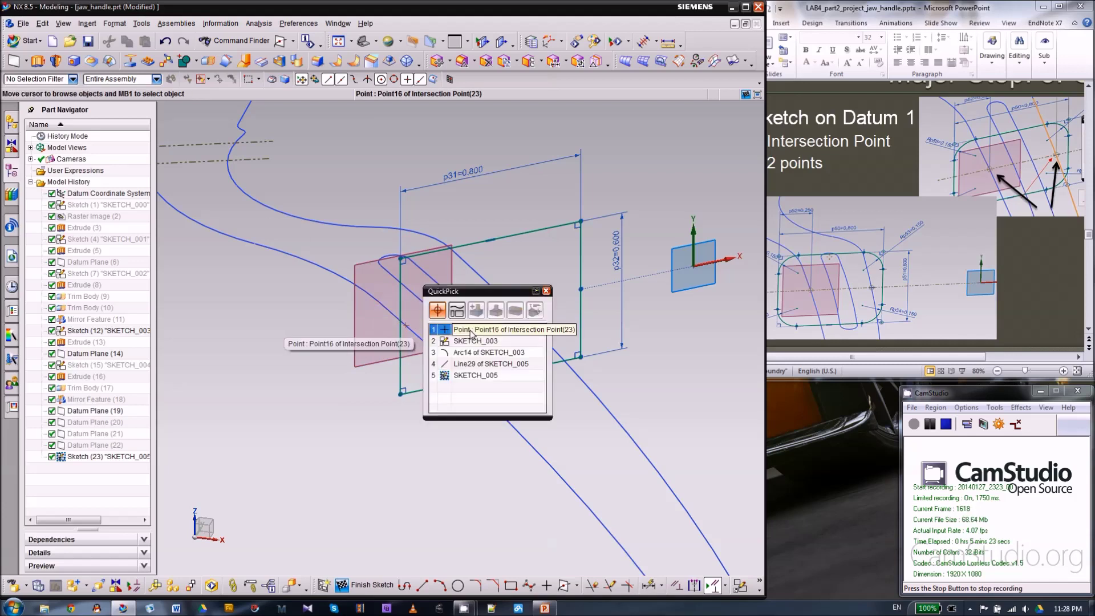
click(509, 331)
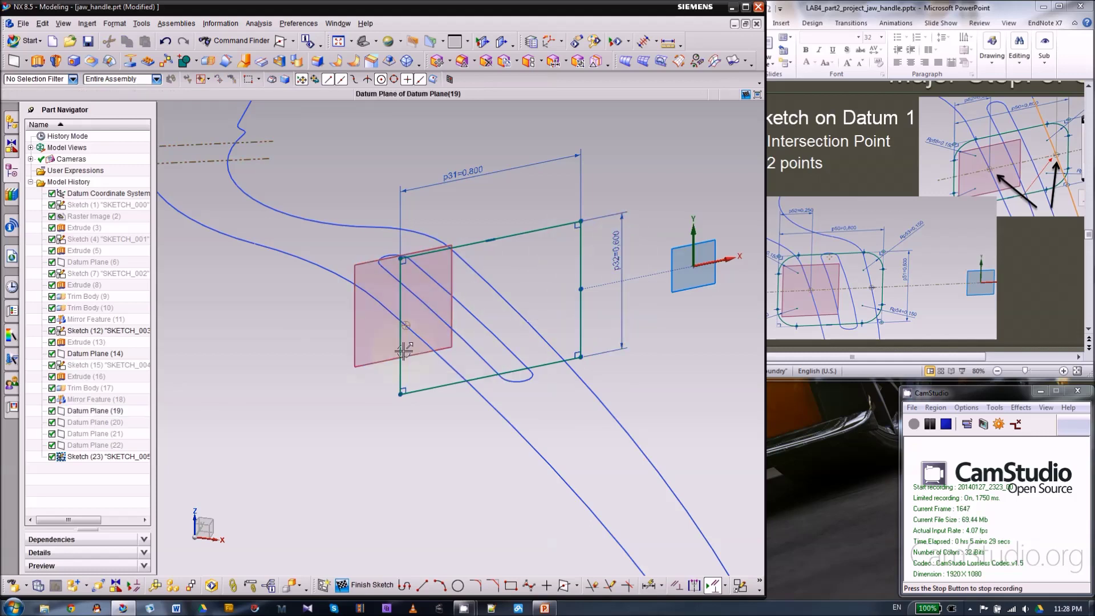
- Dimension the distance from the rectangle's vertical edge farthest from the sketch origin to the intersection point as 0.25 in
drag(404, 351, 363, 350)
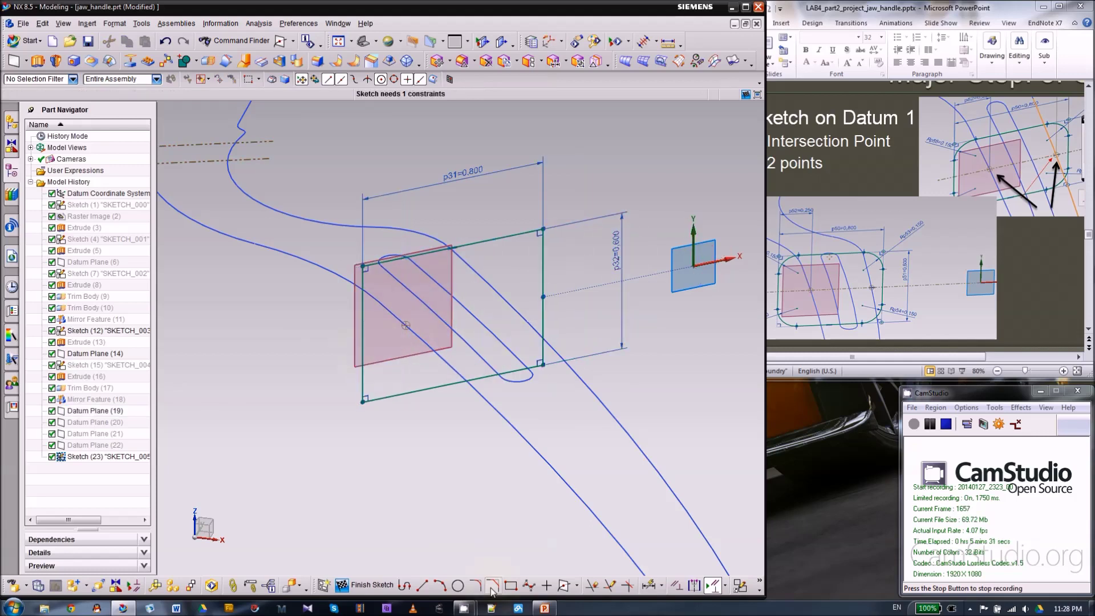
click(649, 584)
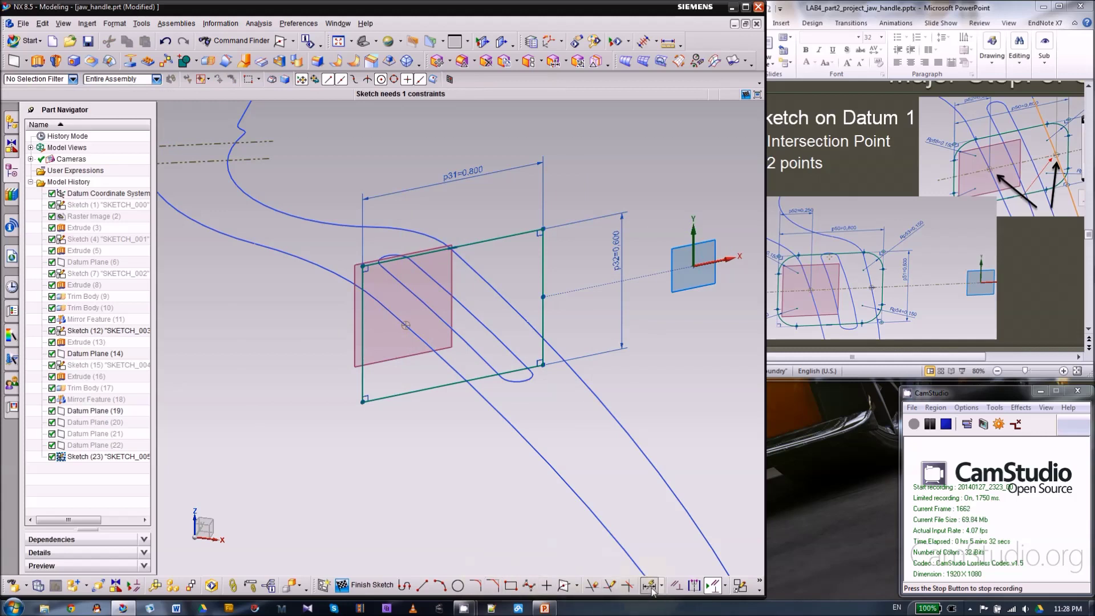
click(365, 324)
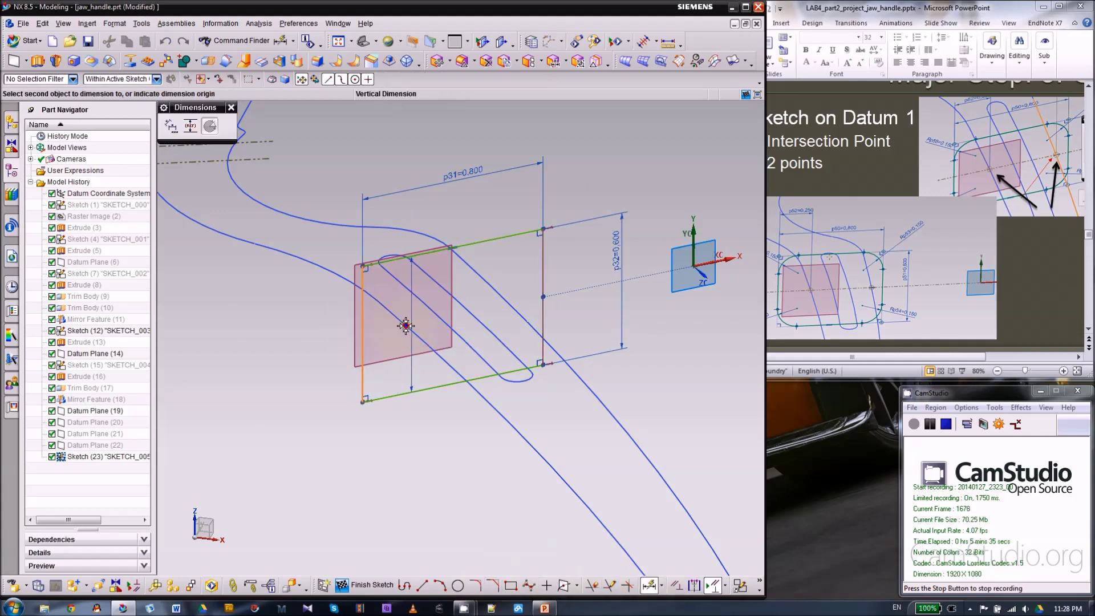
click(406, 325)
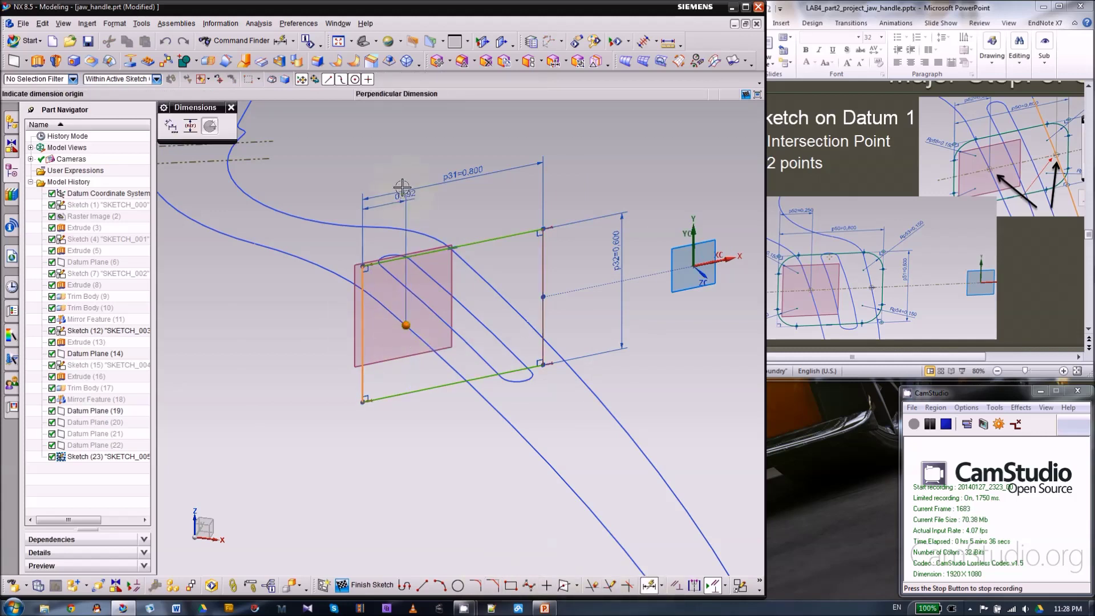
click(372, 147)
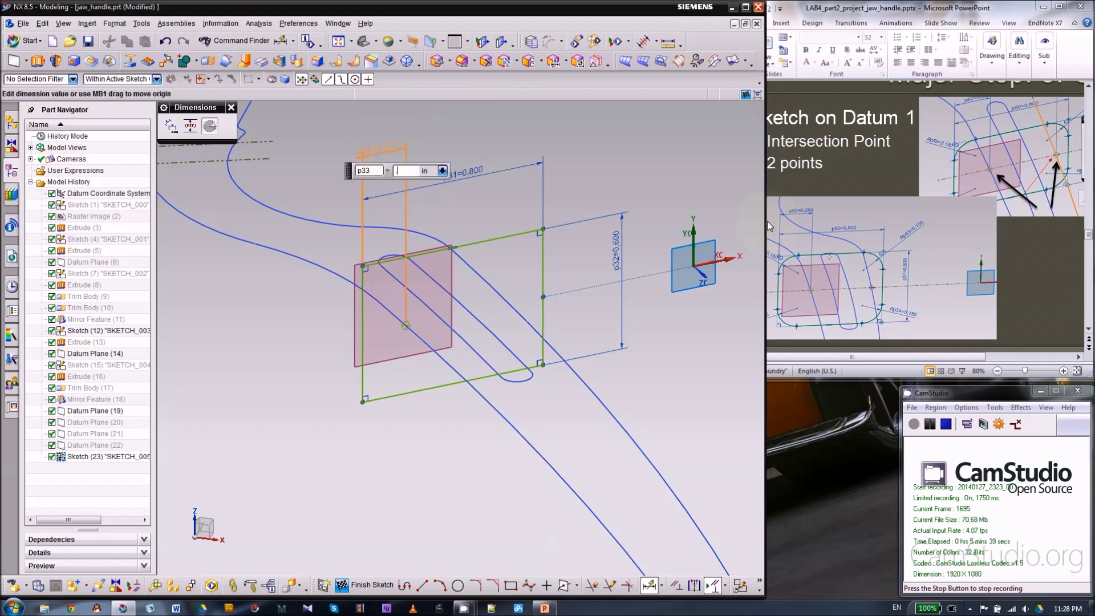
key(Return)
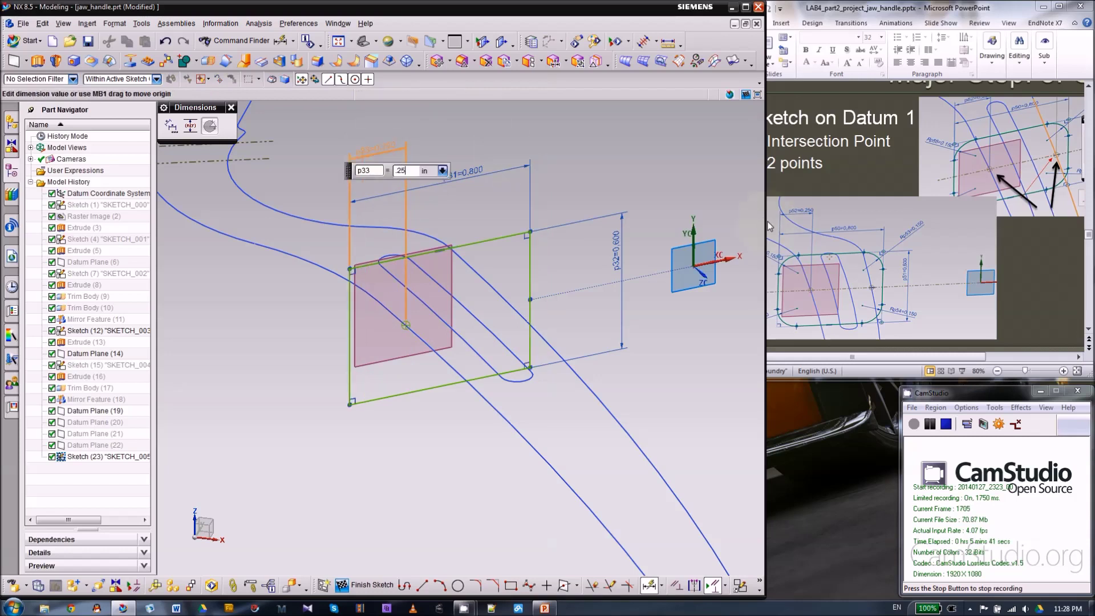
key(Escape)
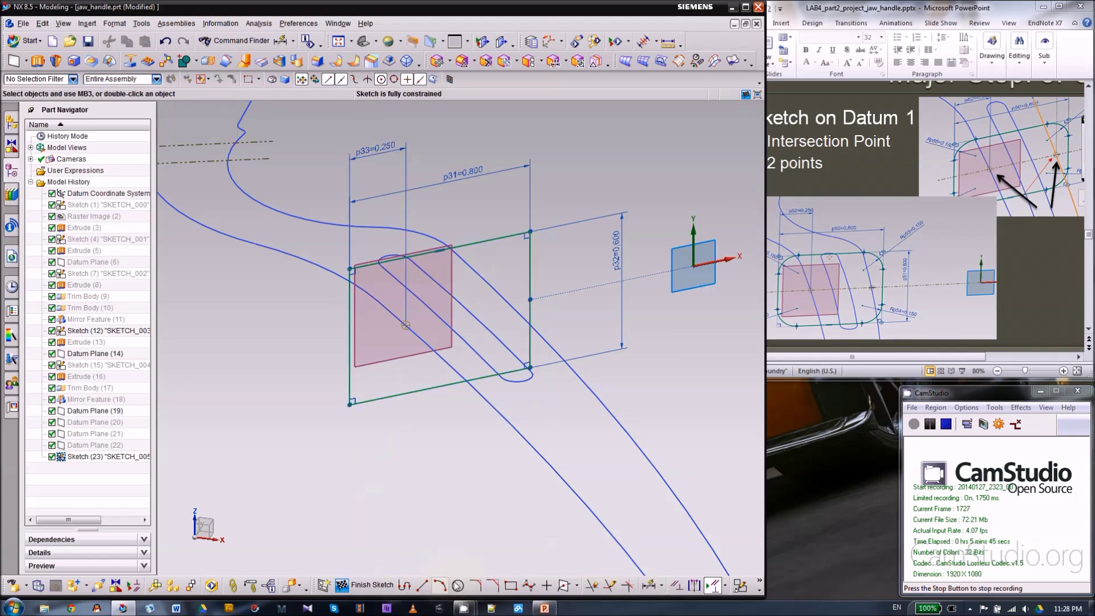
- Fillet all four corners of the rectangle with a radius of 0.15 in
click(476, 587)
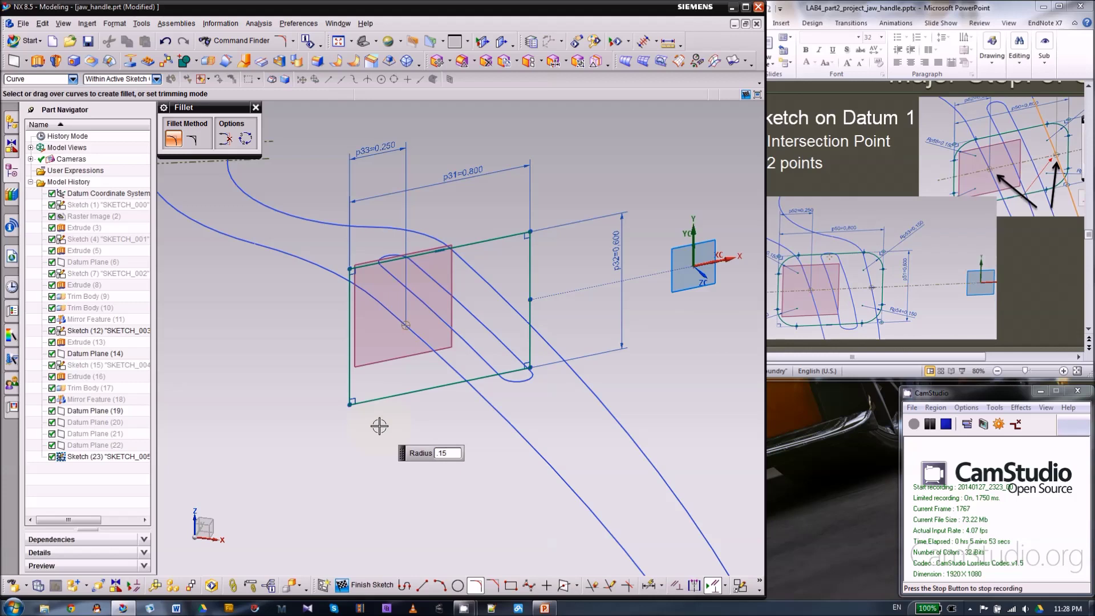
click(355, 279)
click(528, 238)
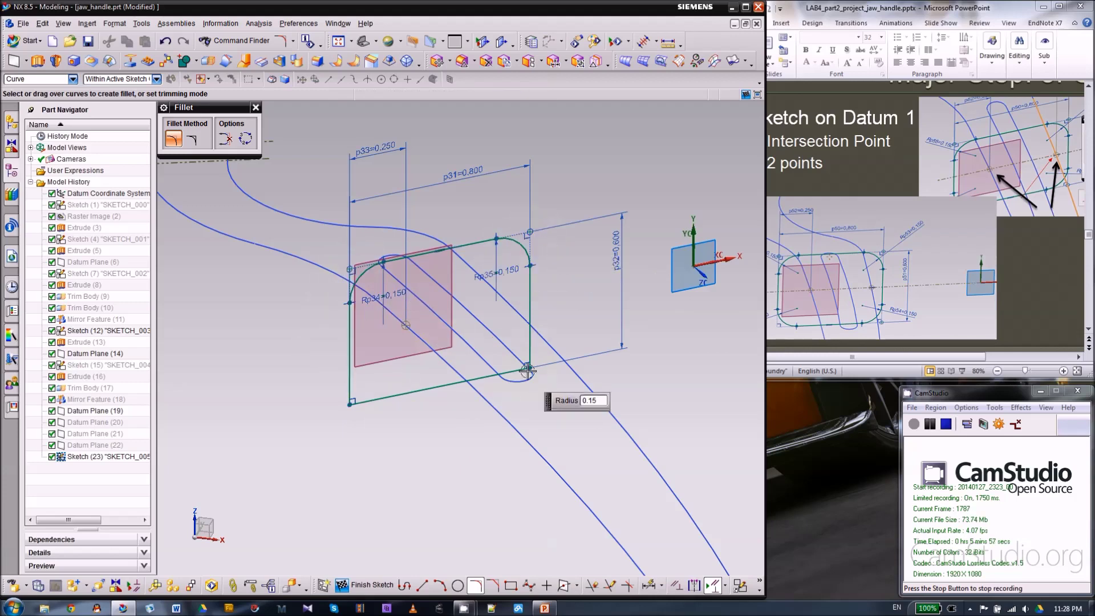
click(349, 403)
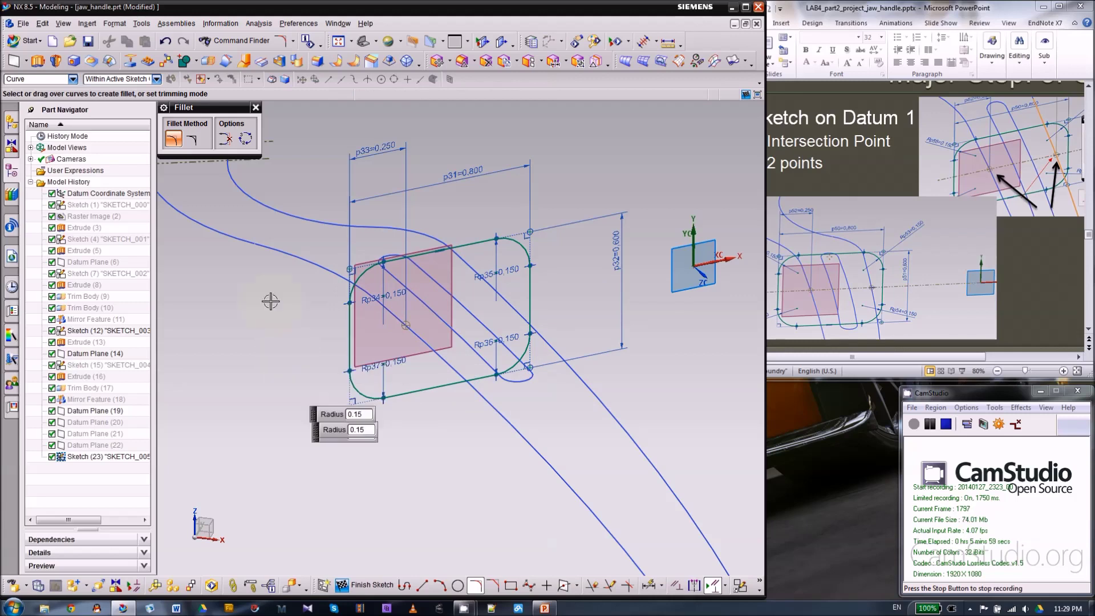
click(255, 108)
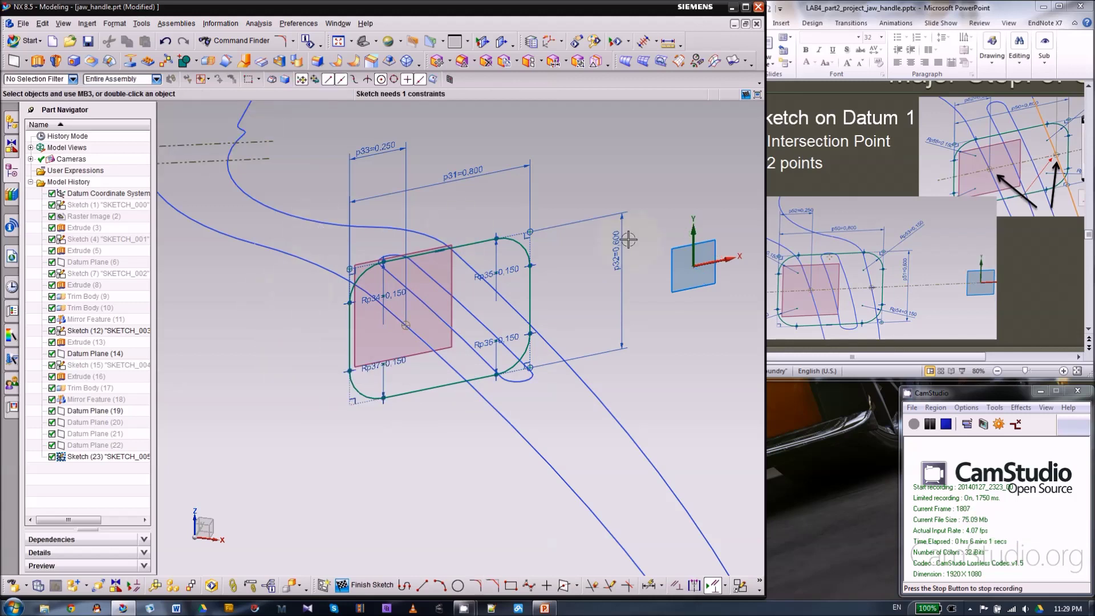
- Finish the rounded-rectangle sketch on the first grip datum plane and hide it
scroll(627, 240, down, 2)
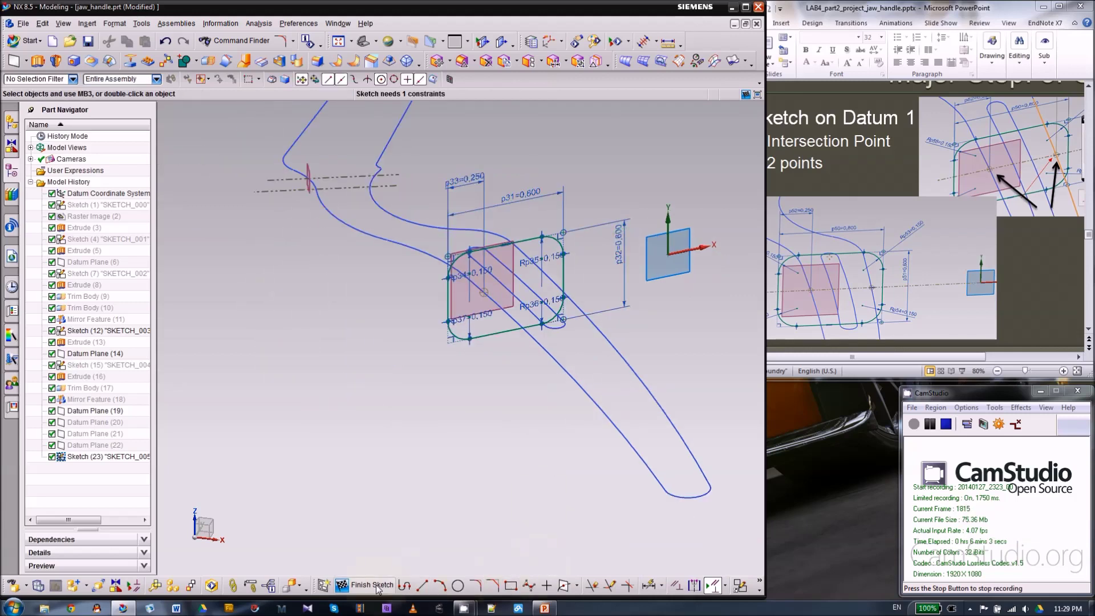
click(348, 584)
scroll(385, 357, down, 1)
right_click(462, 320)
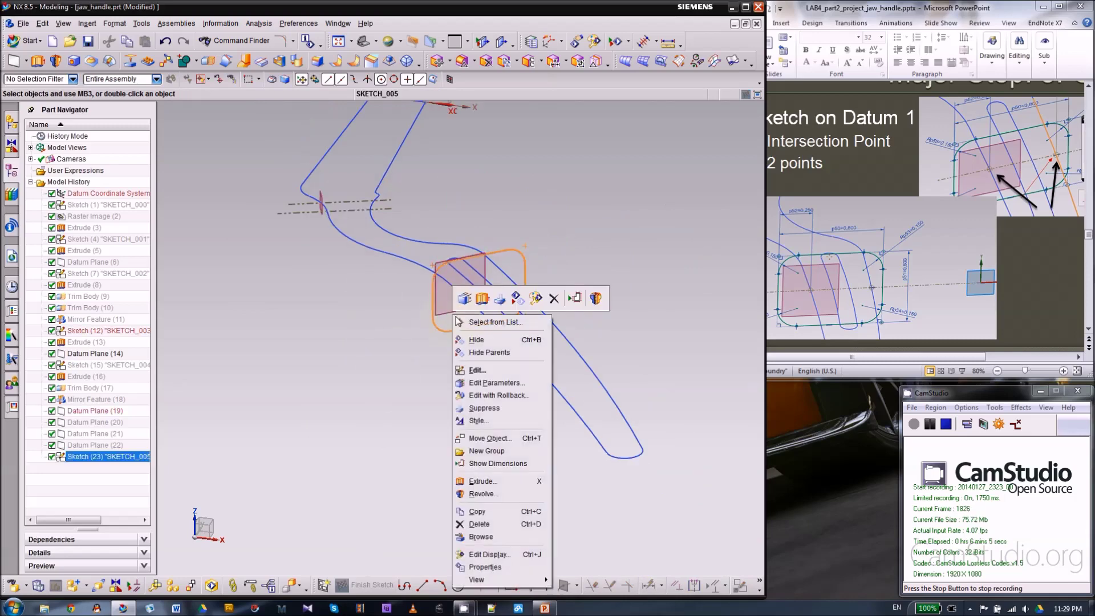
click(502, 309)
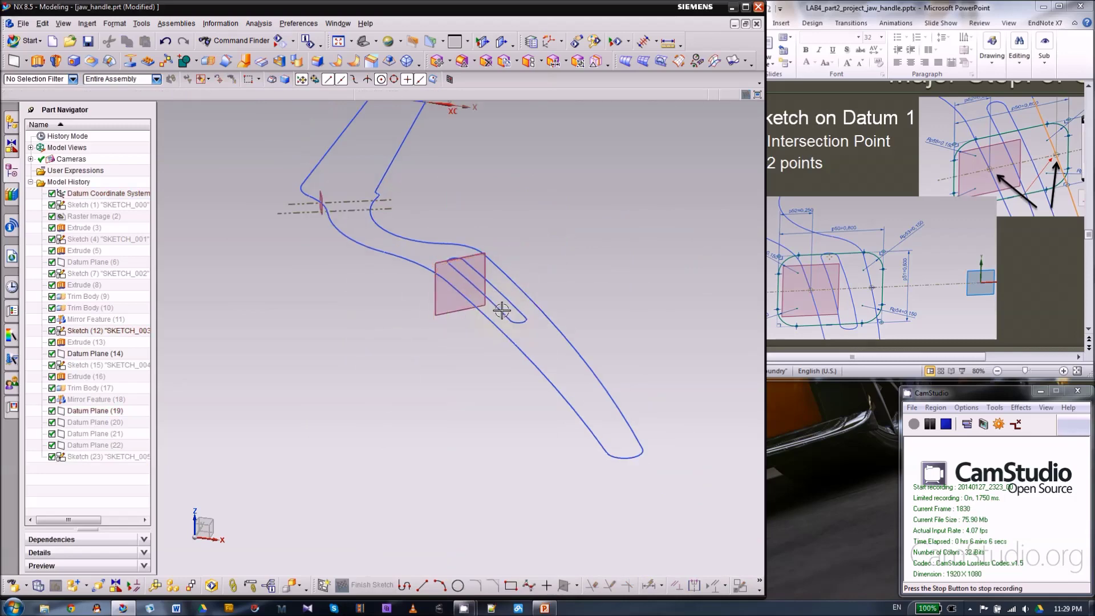
- Hide the first grip datum plane, and show the second grip datum plane together with the rounded-rectangle section sketch
right_click(84, 410)
click(128, 424)
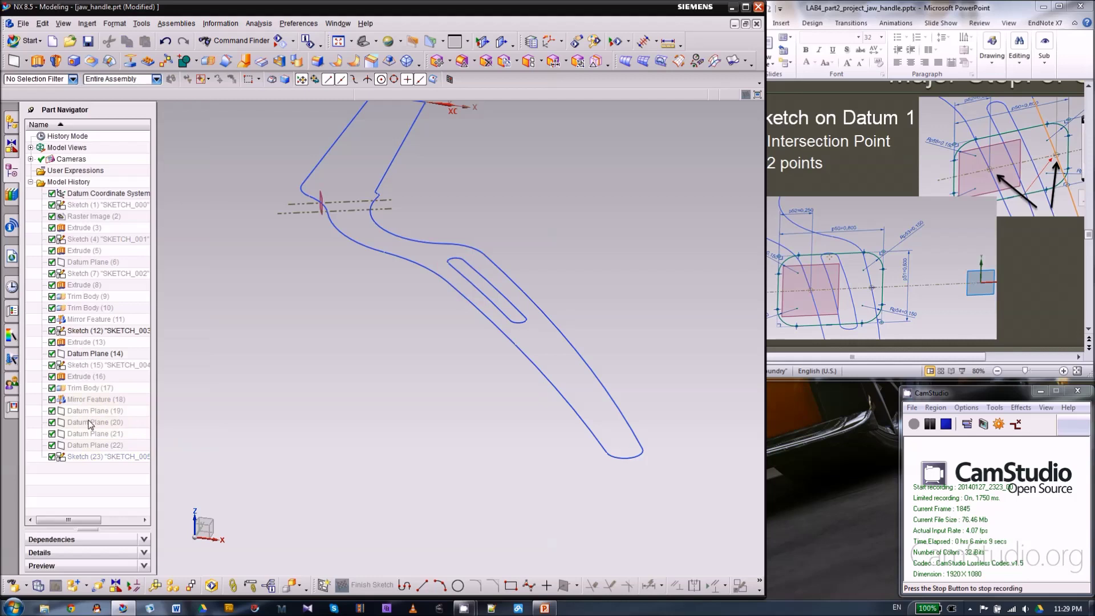
right_click(90, 422)
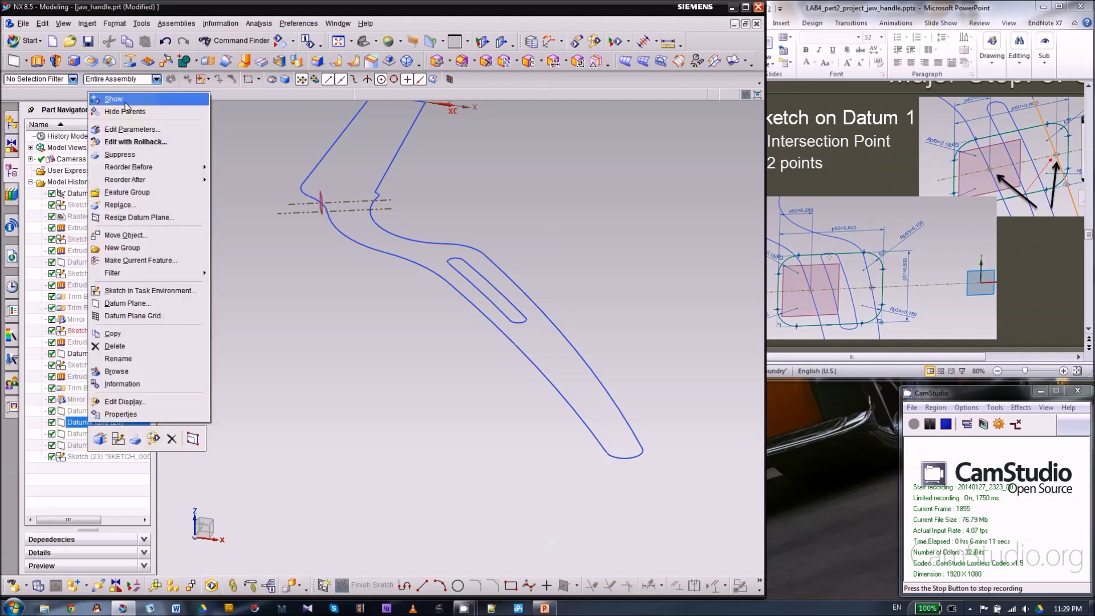
click(154, 438)
right_click(113, 459)
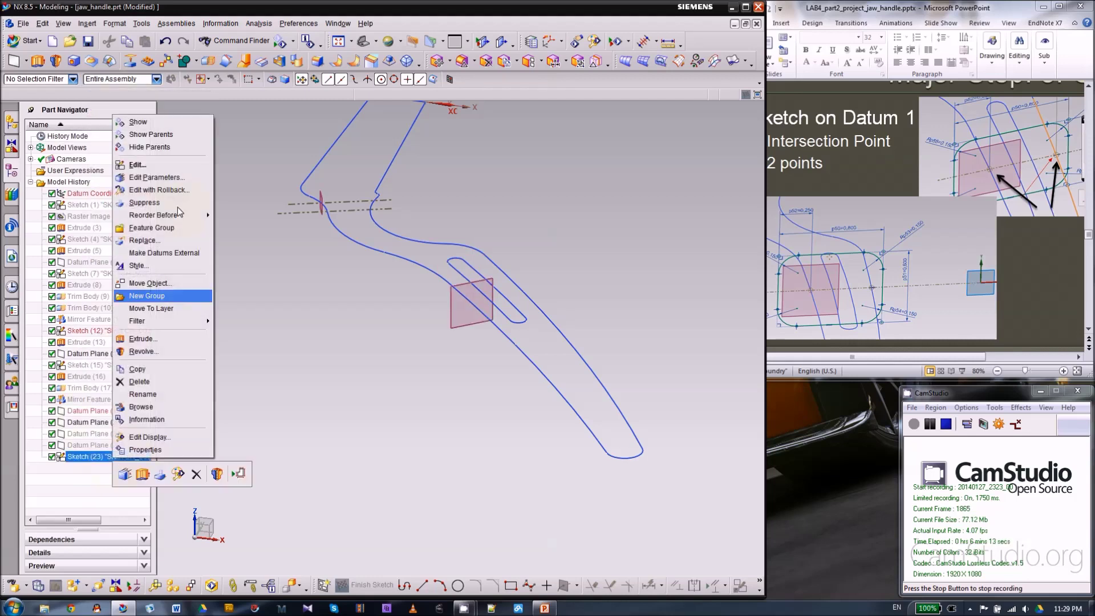
click(163, 123)
mouse_move(498, 312)
middle_down()
mouse_move(499, 294)
mouse_move(403, 408)
mouse_move(430, 445)
mouse_move(423, 418)
mouse_move(405, 415)
middle_up()
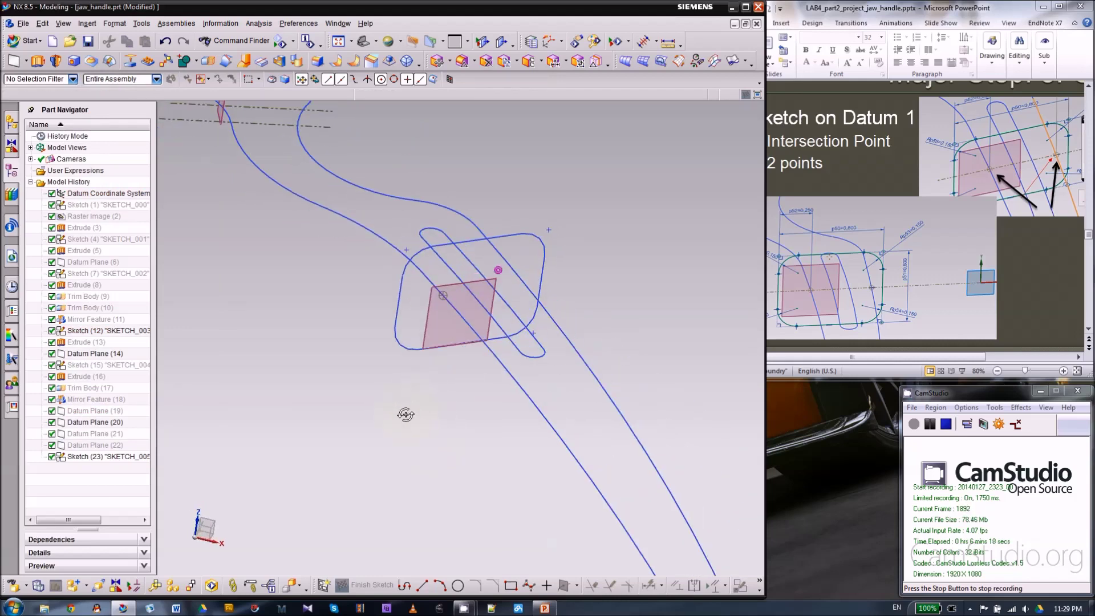
- Create a new sketch on the second grip datum plane with the inferred horizontal reference and origin
click(322, 584)
click(425, 303)
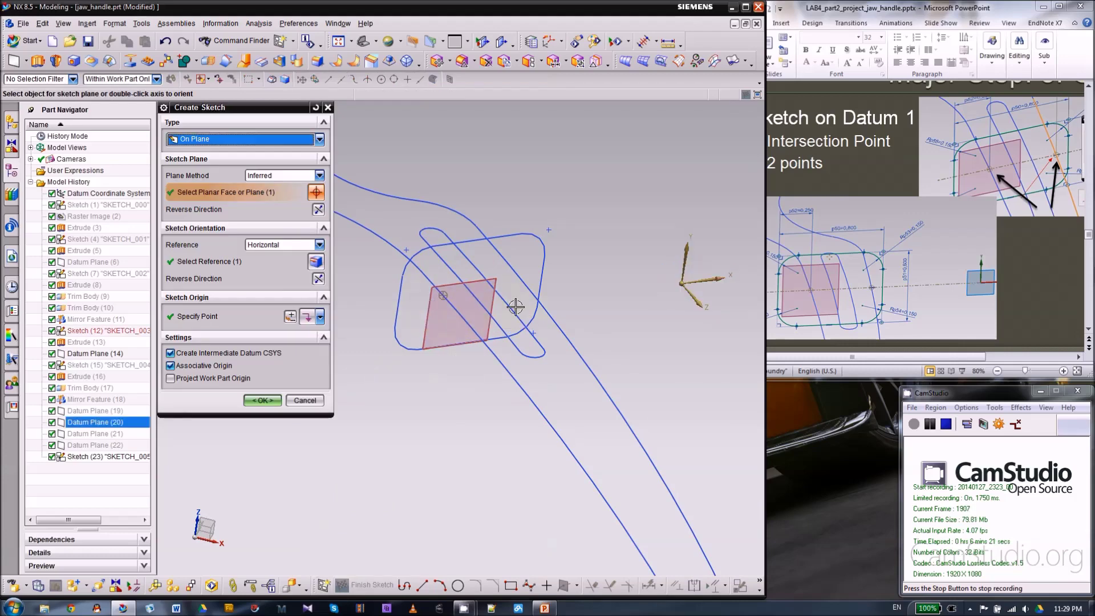
click(271, 404)
mouse_move(438, 412)
middle_down()
mouse_move(472, 423)
mouse_move(460, 440)
middle_up()
scroll(396, 340, up, 2)
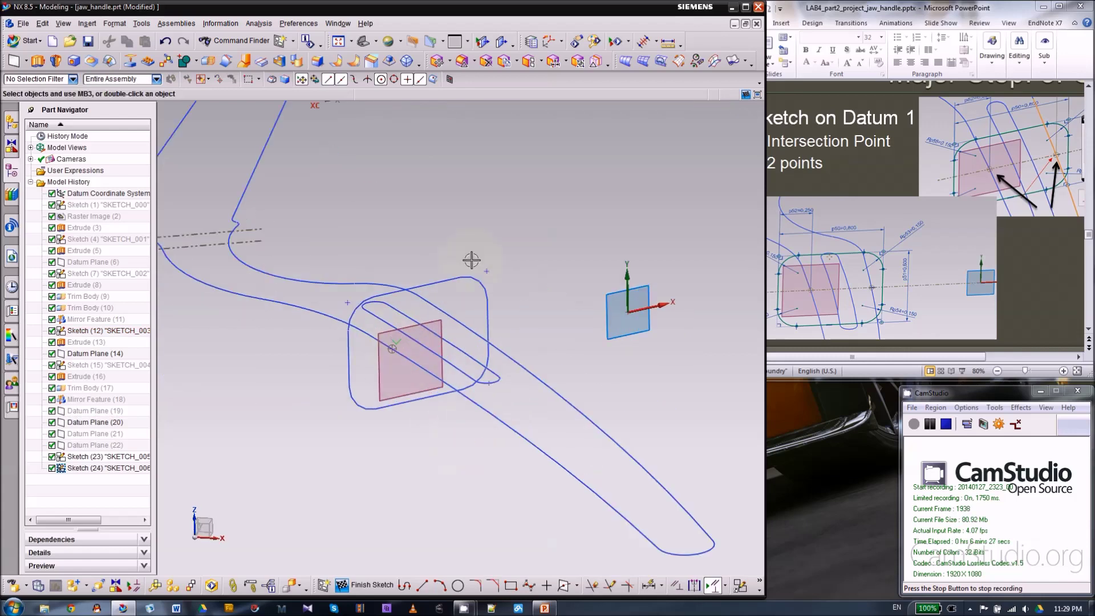
scroll(528, 288, up, 1)
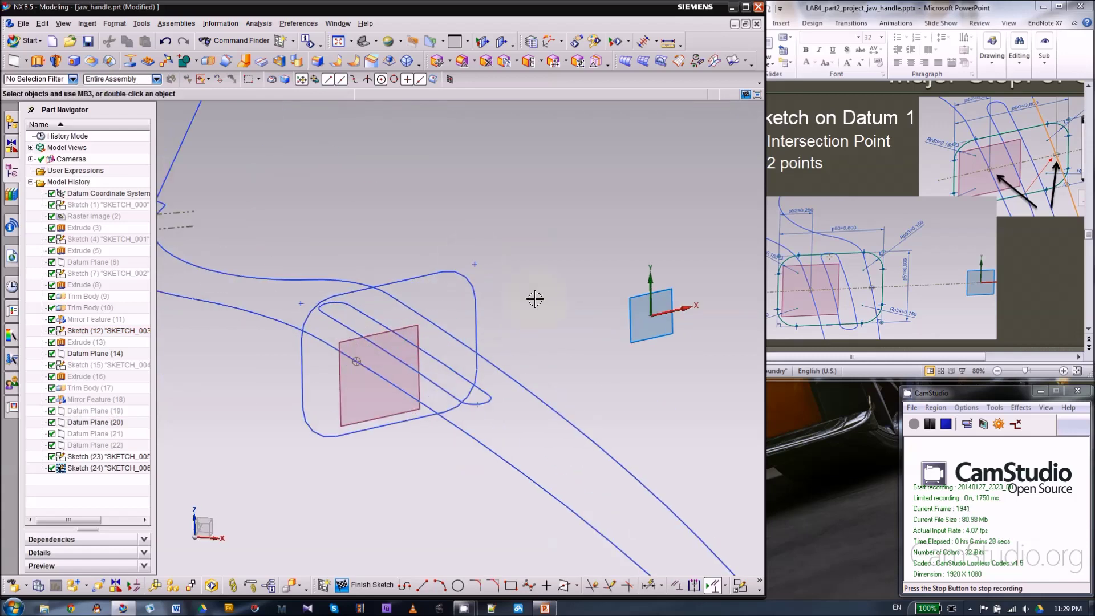
- Switch to the PowerPoint instructions and view the whole "Sketch on Datum 2" slide for the section's dimensions
click(1003, 288)
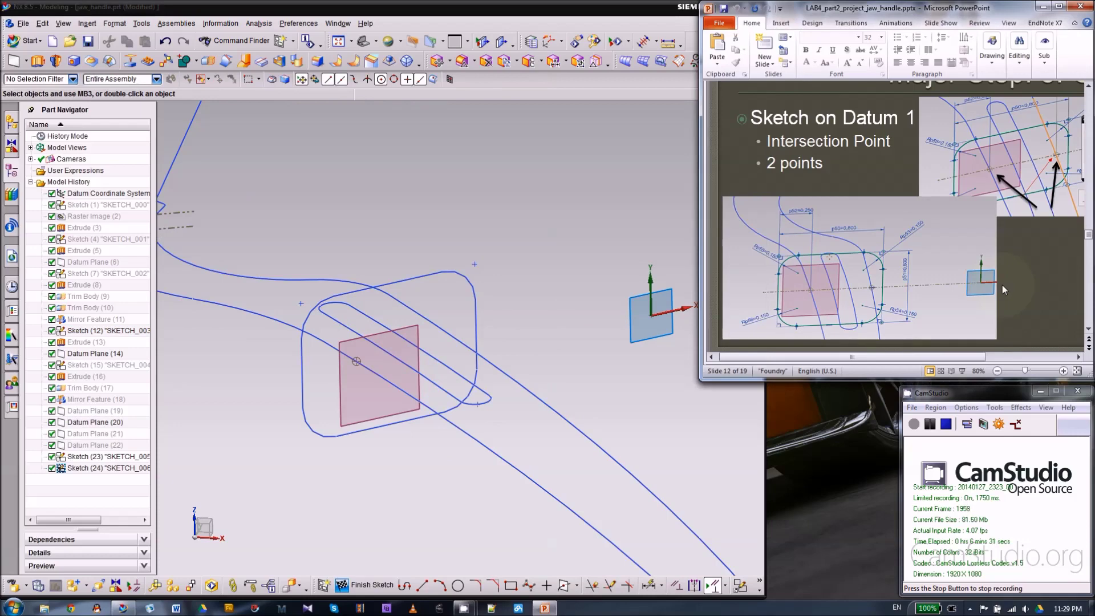
scroll(1001, 285, down, 1)
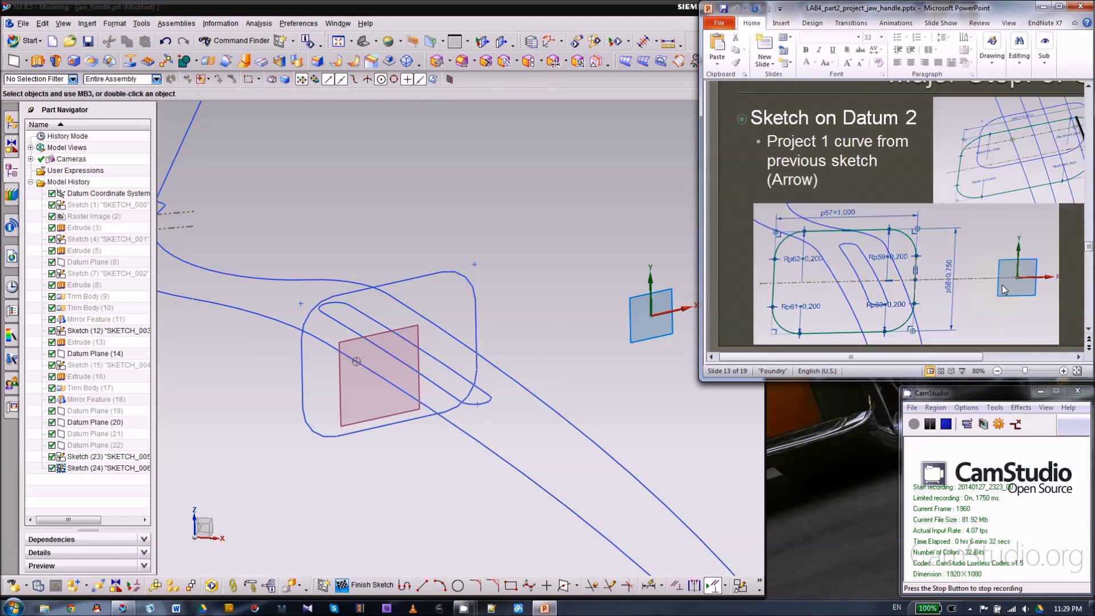
click(1078, 358)
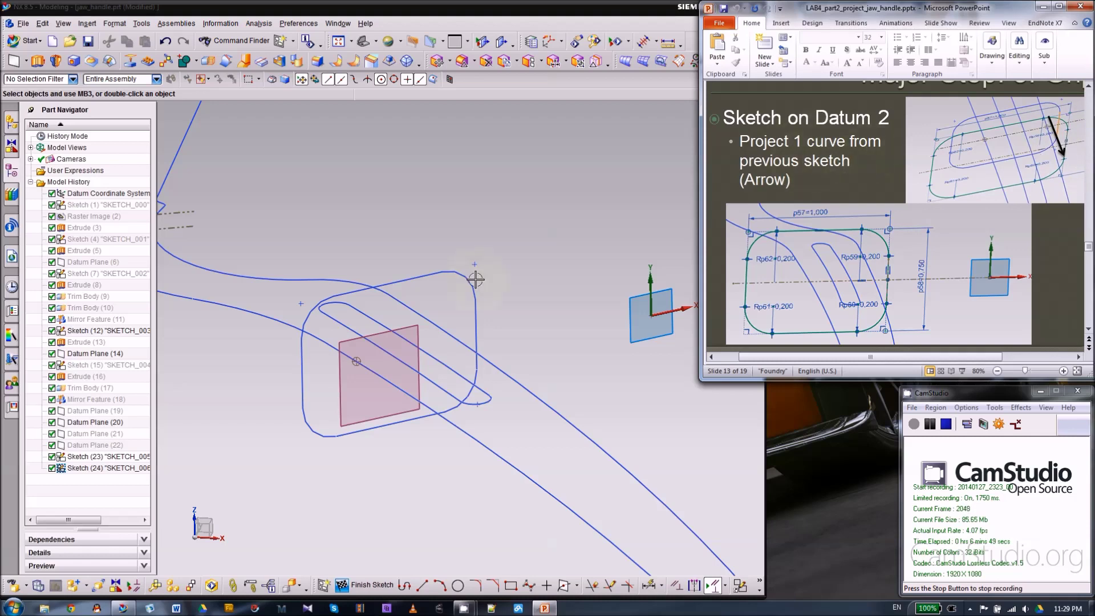
- Project the first section's straight vertical edge nearest the sketch origin into the new sketch, using the Single Curve rule
click(577, 585)
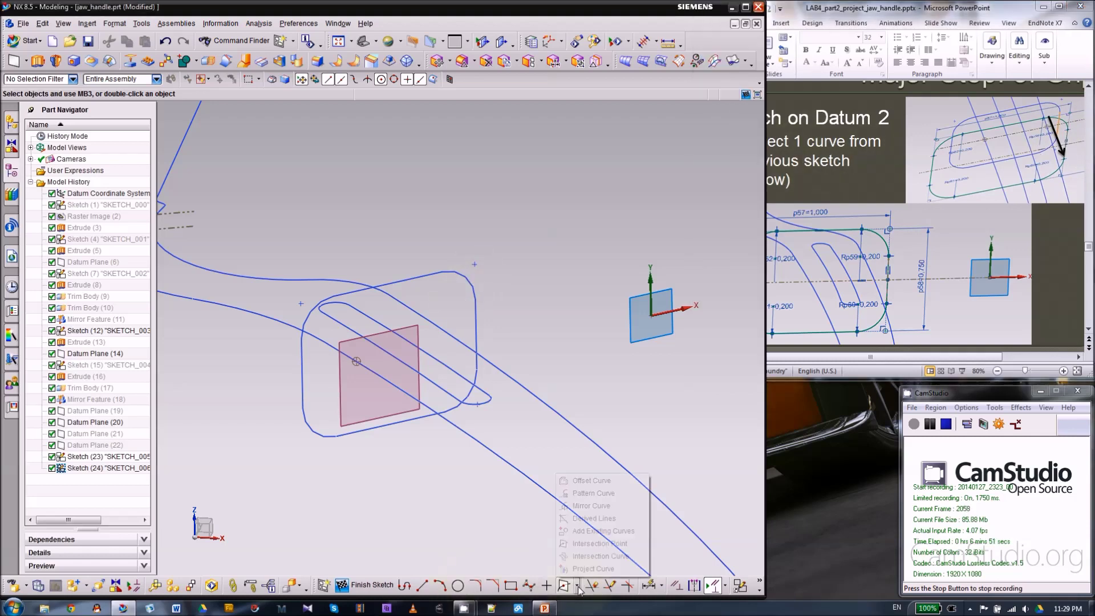
click(603, 569)
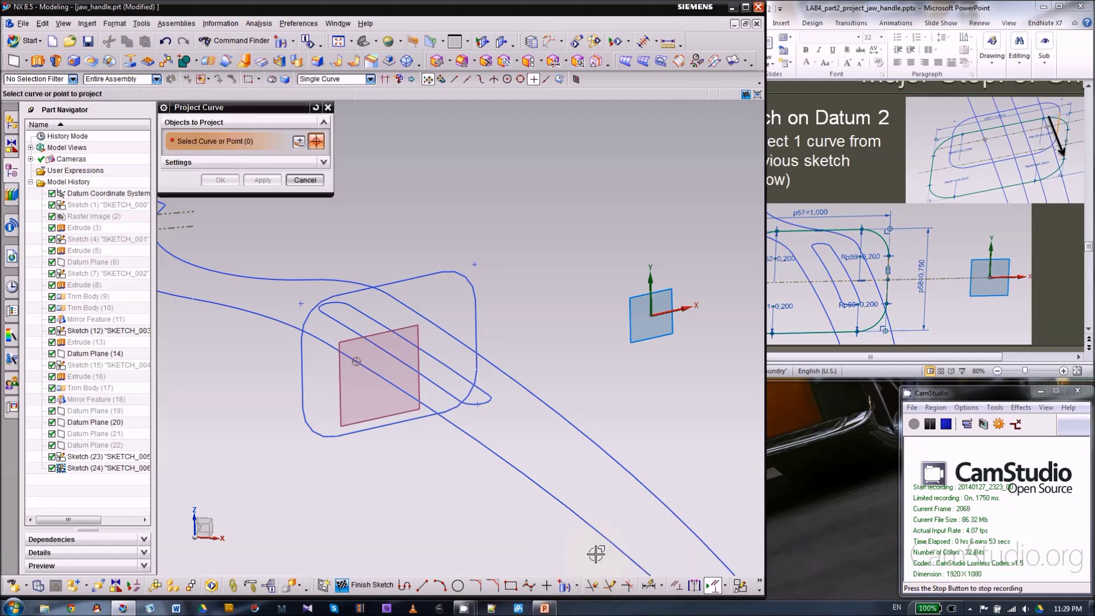
click(336, 80)
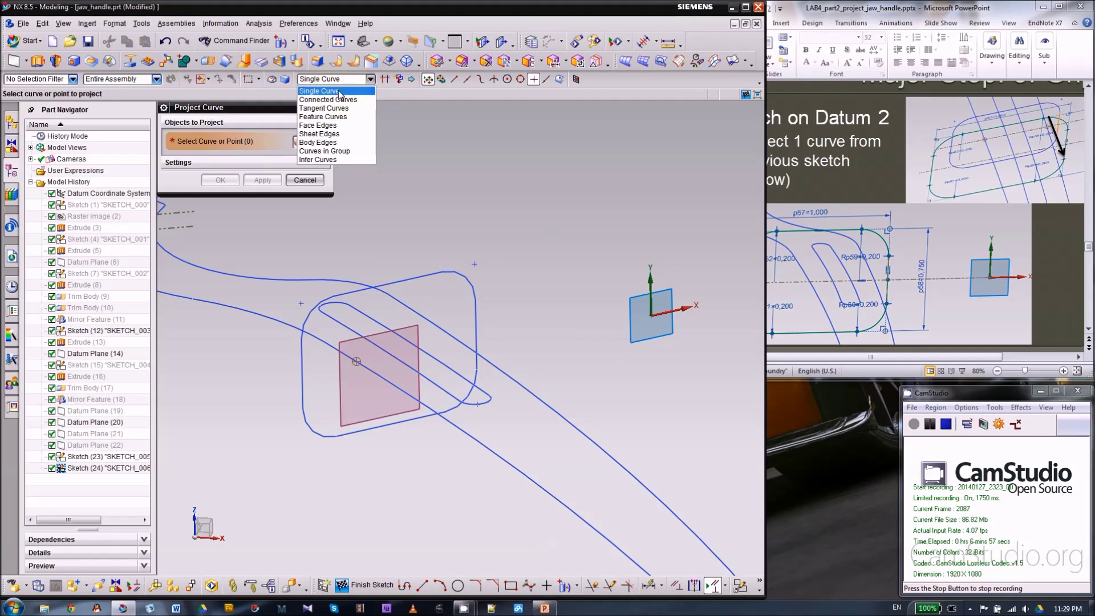
click(339, 92)
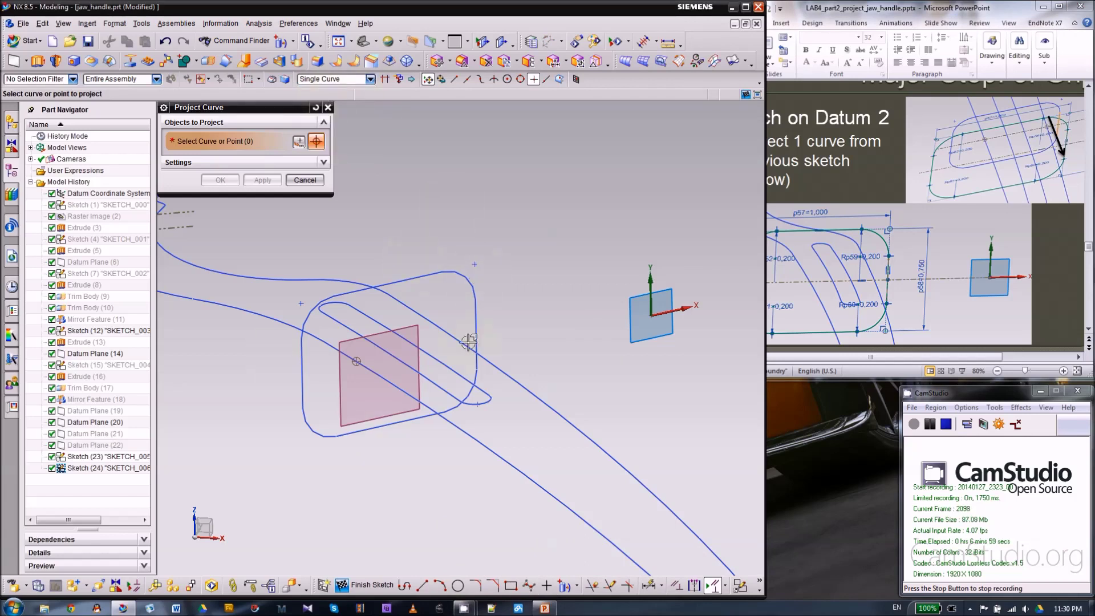
click(476, 320)
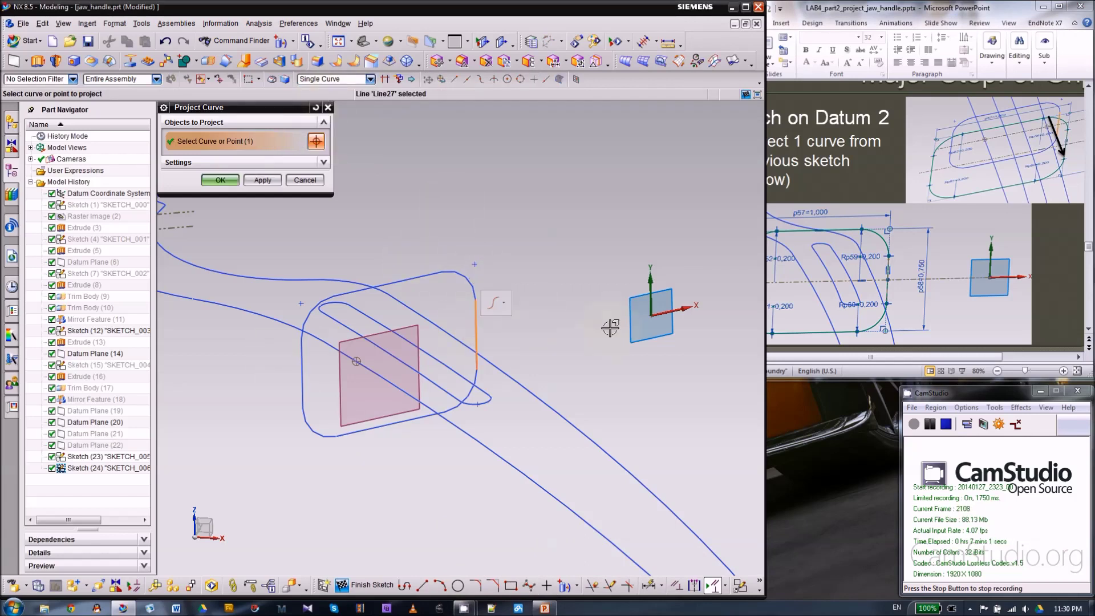
click(221, 180)
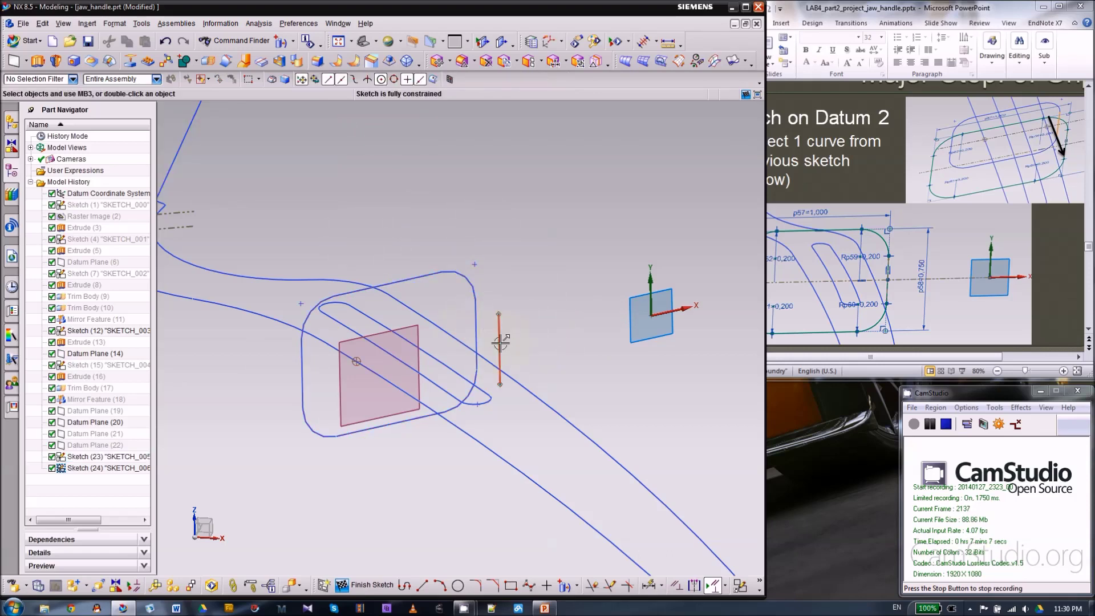
- Convert the projected vertical line in the second section sketch to a reference line
scroll(552, 291, down, 1)
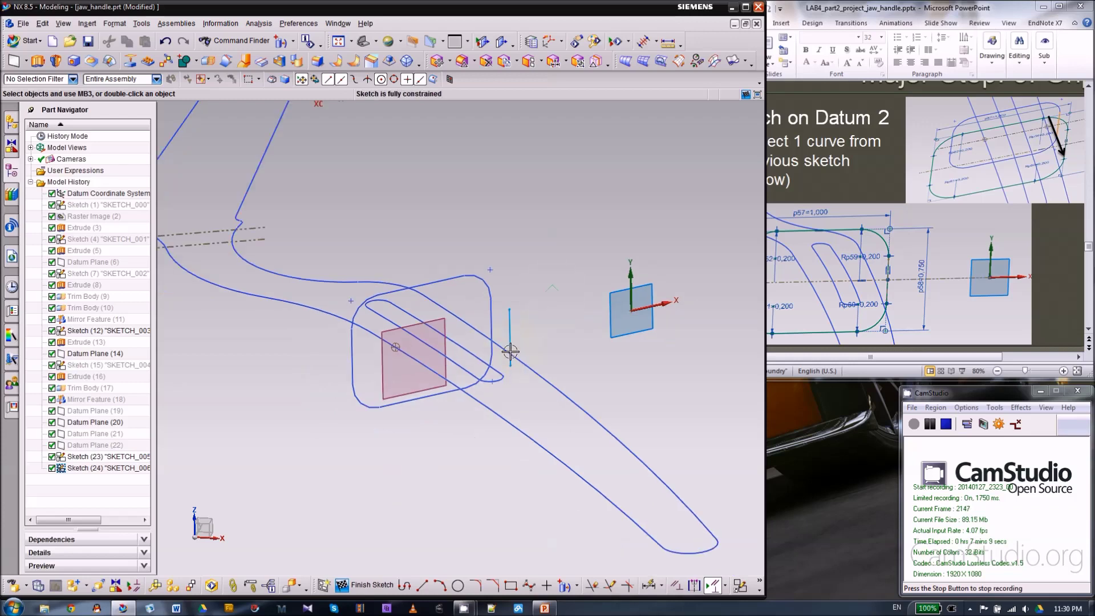
scroll(510, 352, up, 1)
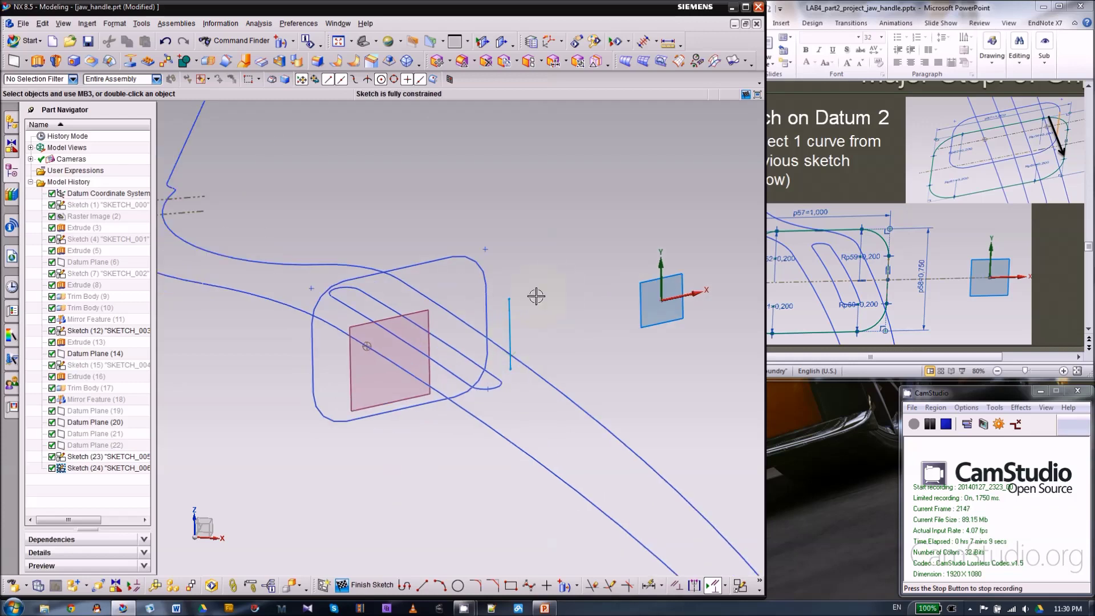
click(515, 323)
click(587, 330)
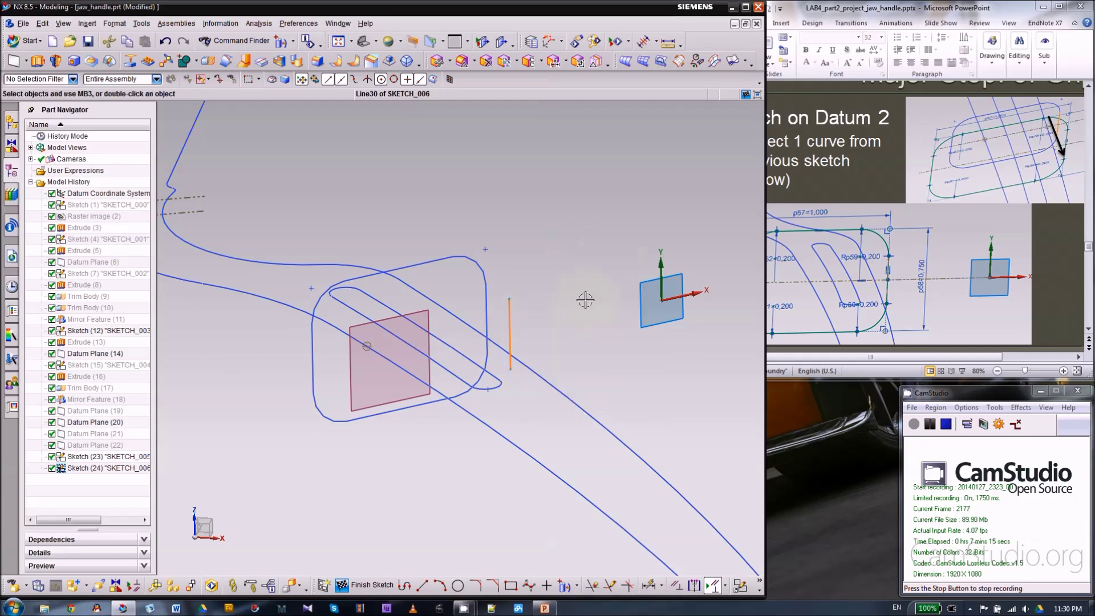
click(662, 308)
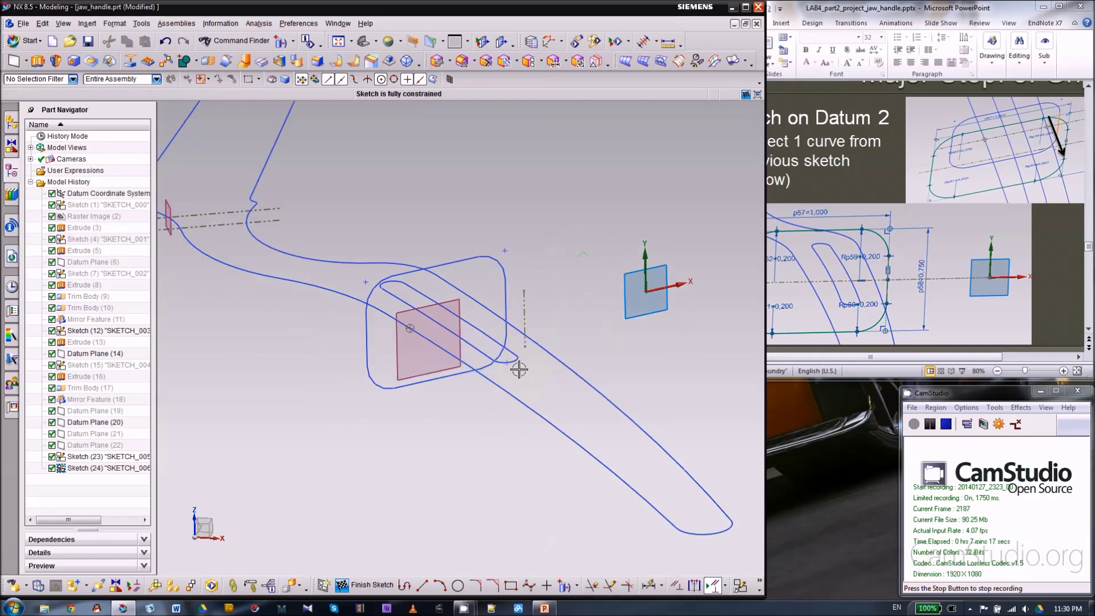
- Draw a two-point rectangle 1 in wide and 0.75 in high around the first section's rounded rectangle
click(511, 585)
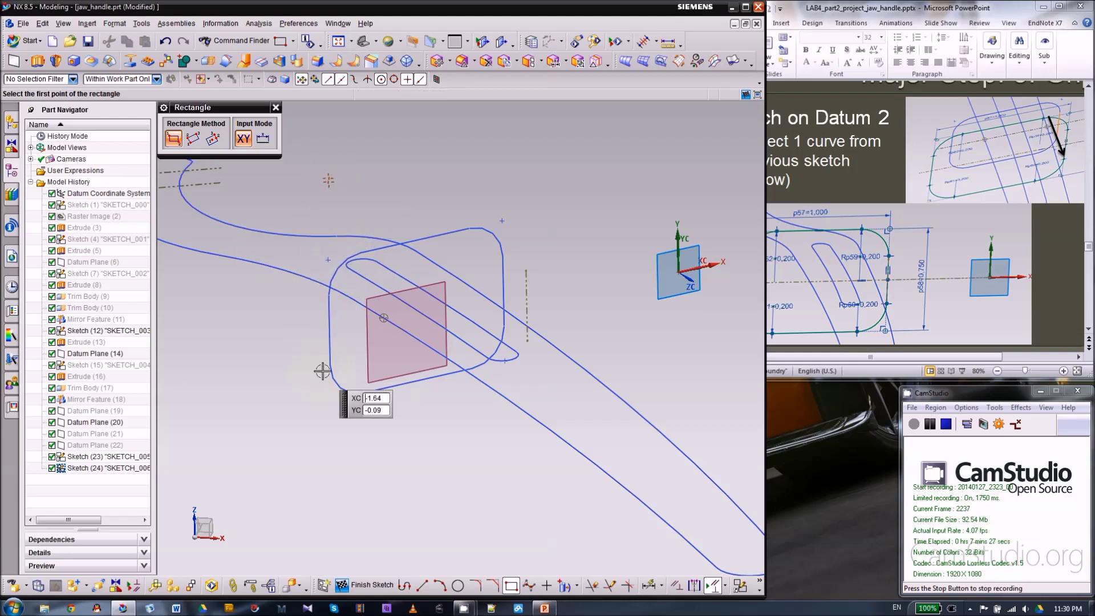
scroll(629, 342, down, 2)
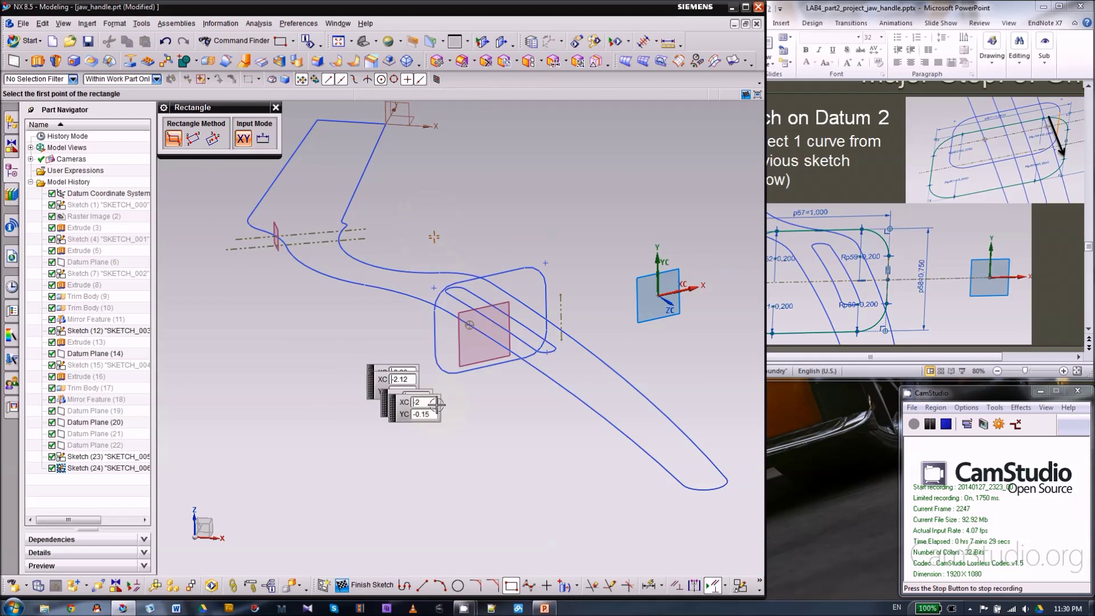
scroll(459, 324, up, 2)
click(343, 265)
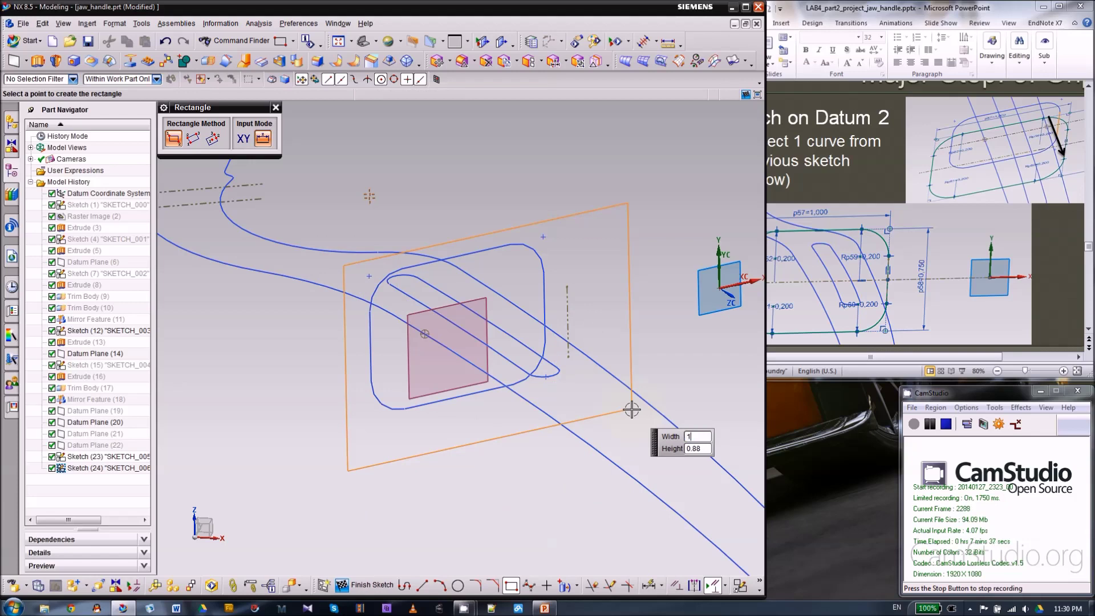
text(1)
key(Tab)
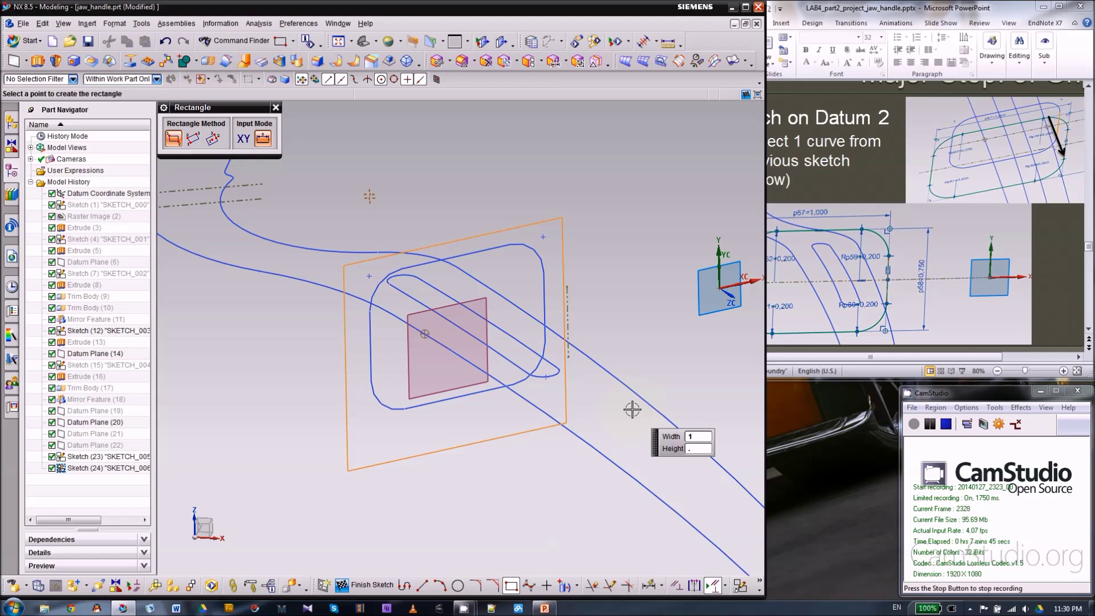
text(.75)
key(Tab)
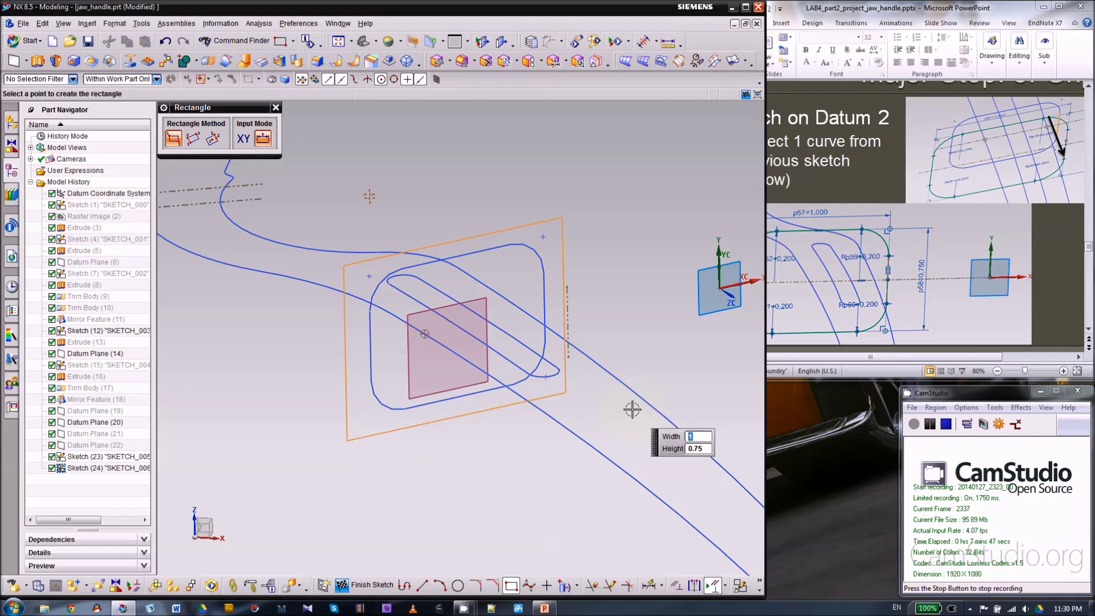
key(Return)
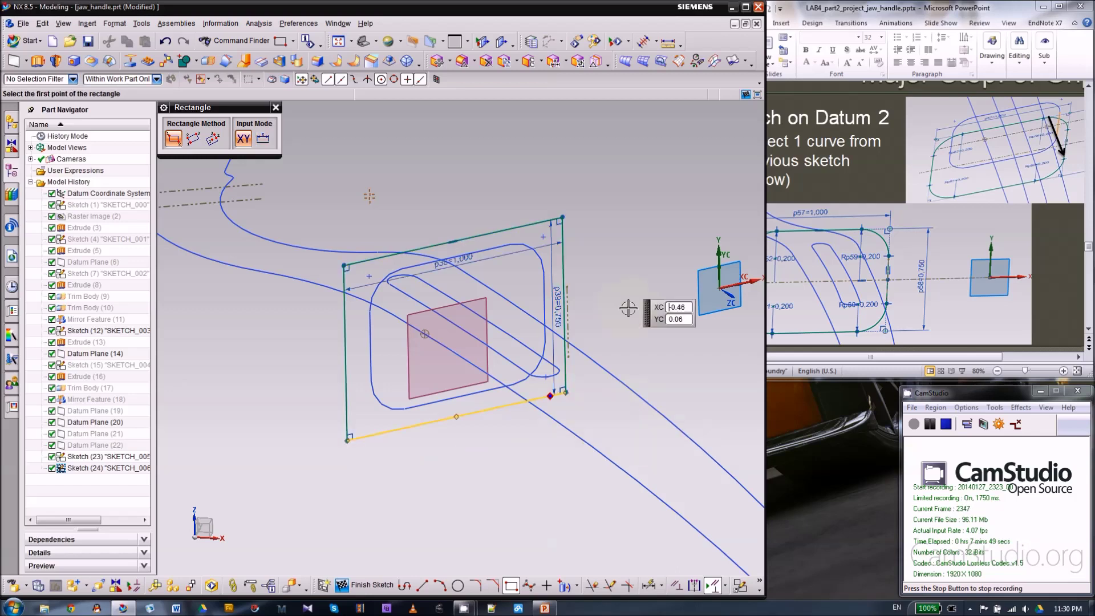
key(Escape)
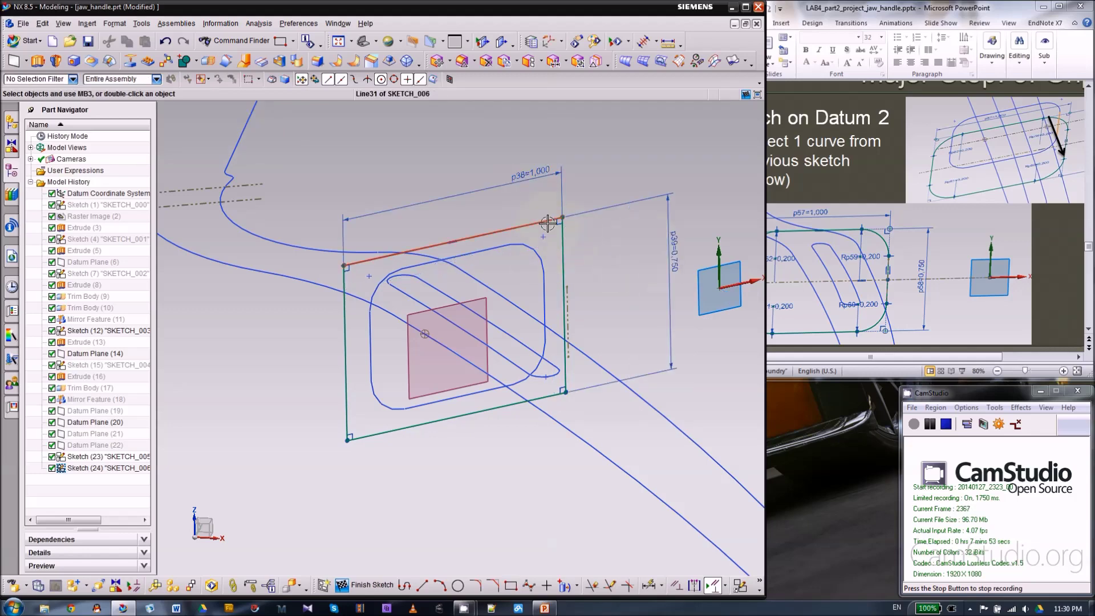
- Apply a Midpoint constraint between the sketch origin and the rectangle's right edge
click(673, 585)
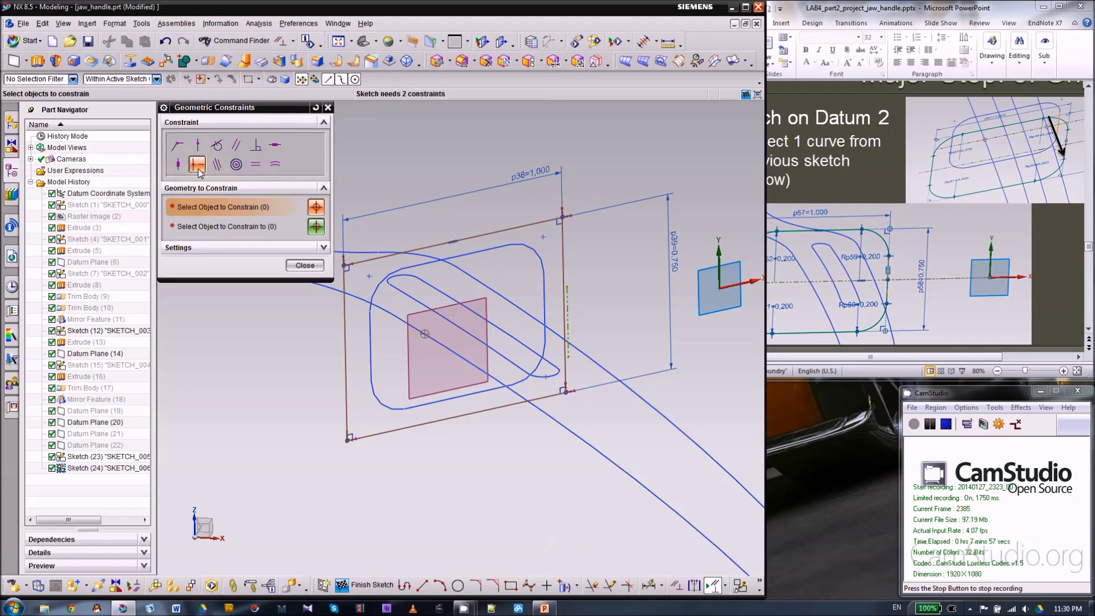
click(721, 290)
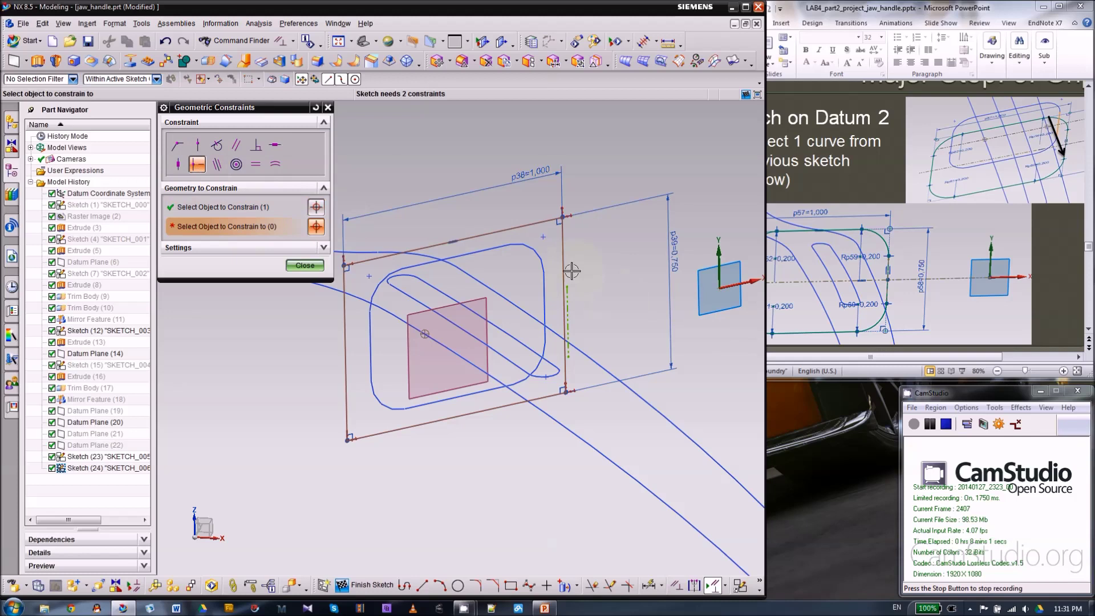
click(569, 271)
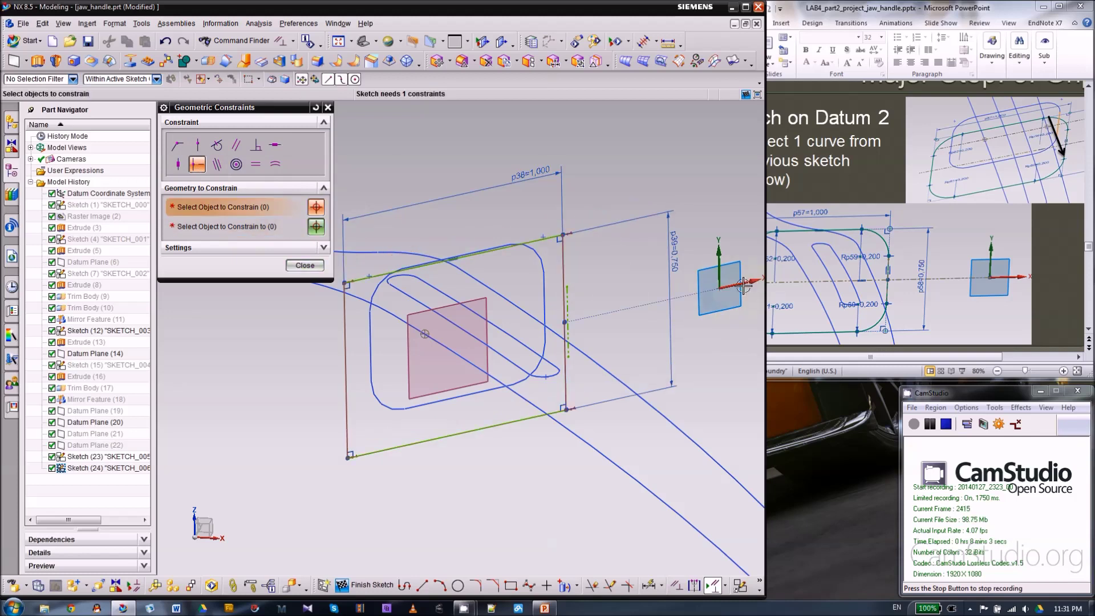
scroll(620, 313, down, 1)
scroll(626, 313, up, 1)
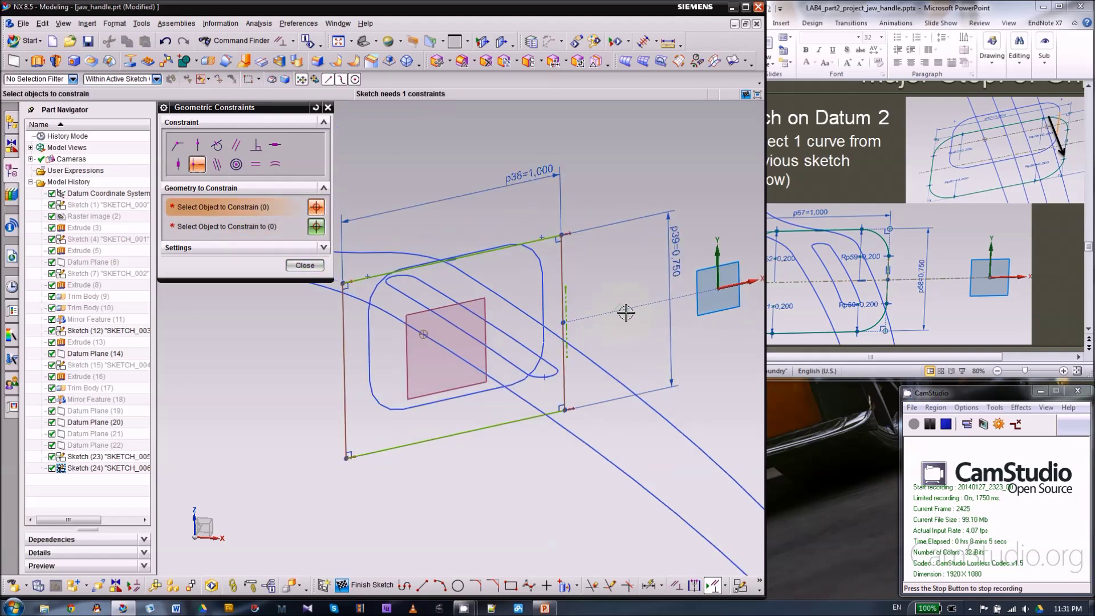
- Make the rectangle's right edge collinear with the projected dash-dot reference line
click(216, 165)
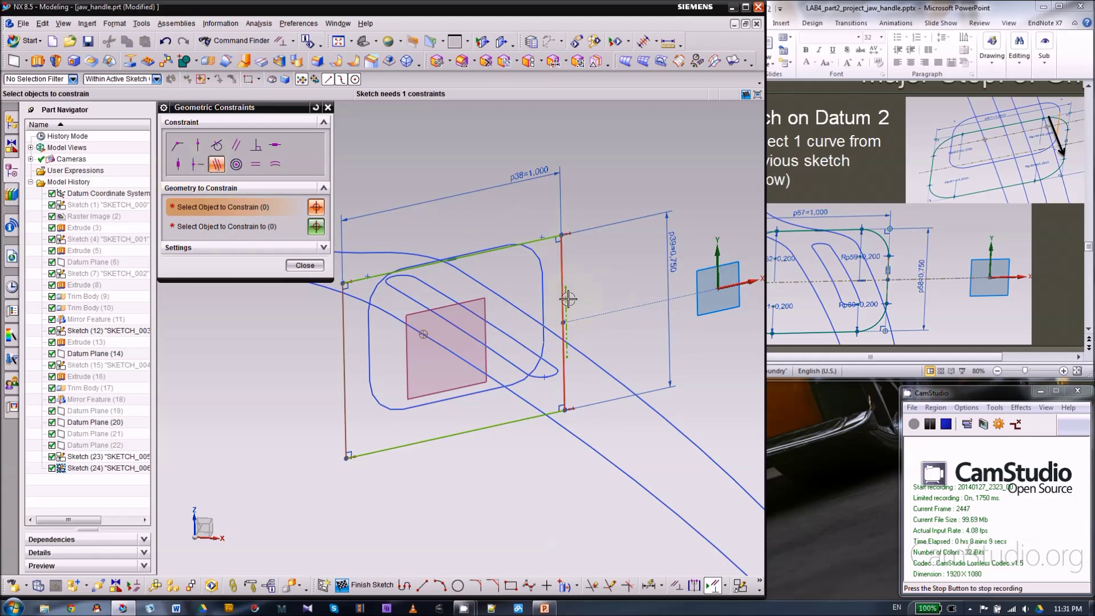
click(562, 261)
scroll(590, 304, up, 1)
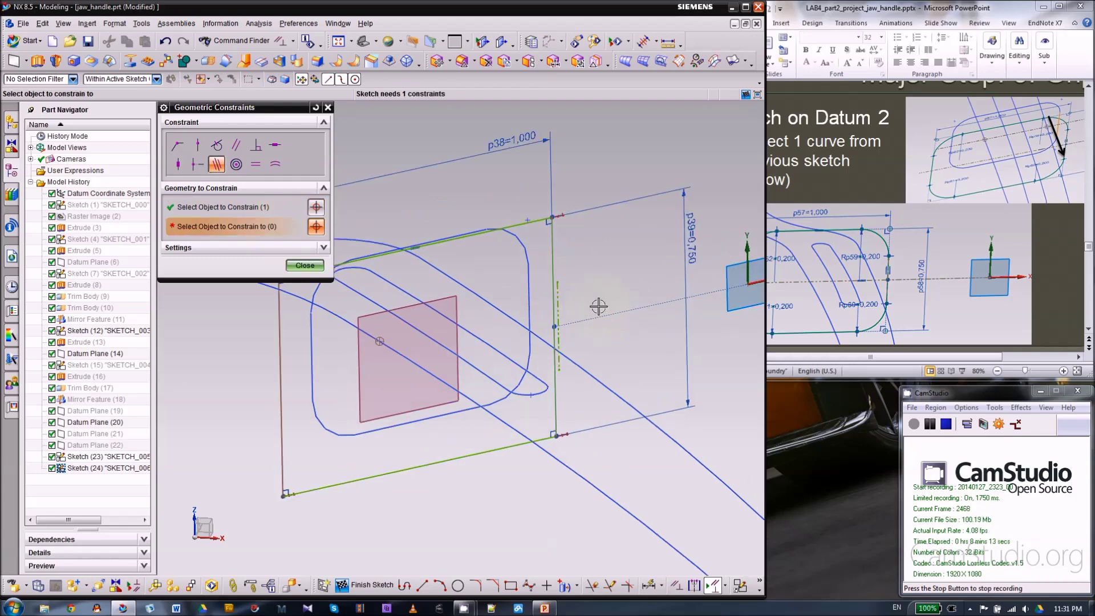
click(562, 300)
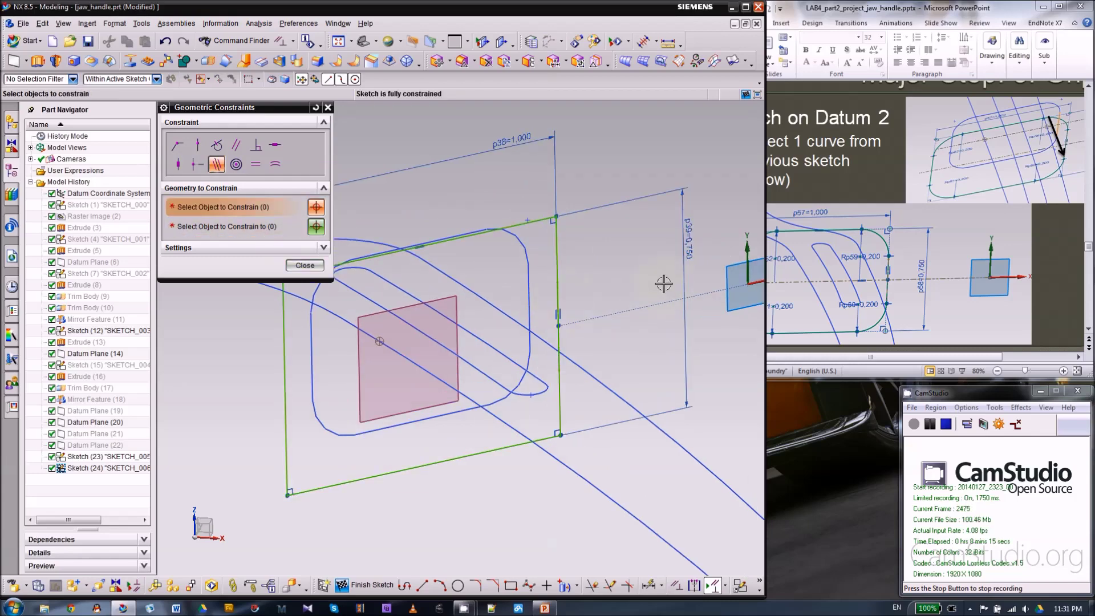
click(305, 266)
- Fillet the two upper corners of the rectangle with a radius of 0.2
mouse_move(305, 267)
middle_down()
mouse_move(502, 252)
mouse_move(656, 329)
mouse_move(633, 335)
mouse_move(660, 394)
mouse_move(654, 412)
middle_up()
key(F8)
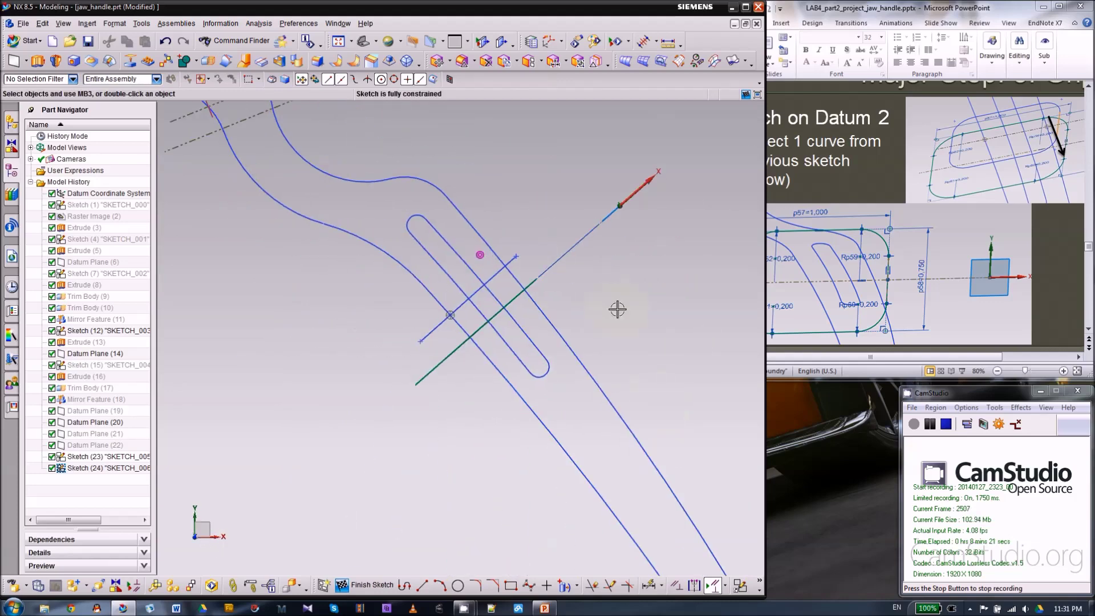
mouse_move(566, 323)
middle_down()
mouse_move(594, 259)
mouse_move(561, 287)
mouse_move(579, 288)
mouse_move(576, 298)
middle_up()
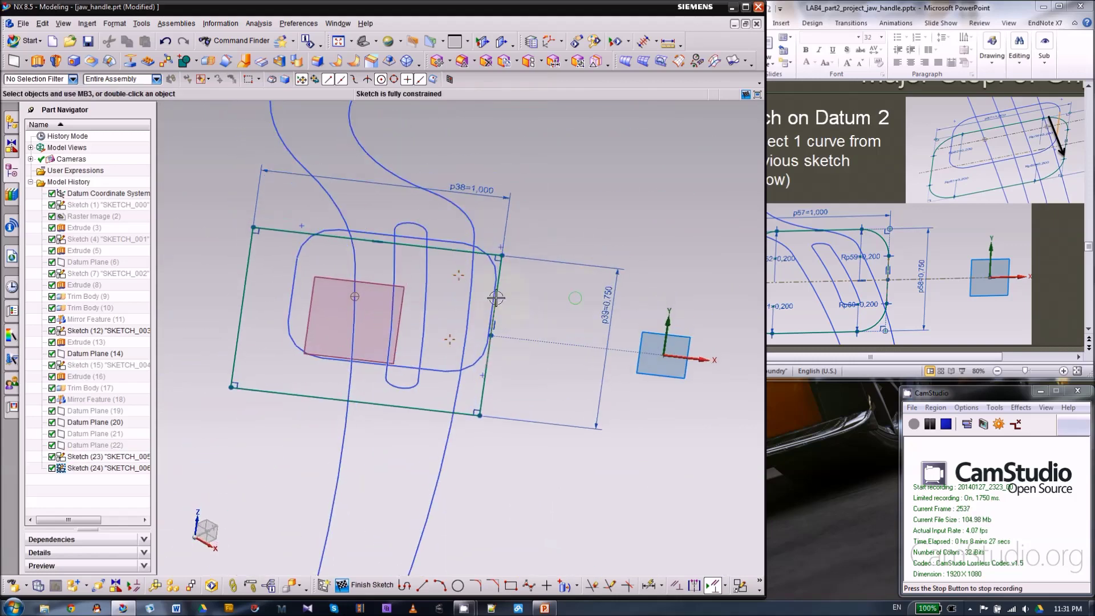
scroll(498, 253, down, 2)
mouse_move(503, 258)
middle_down()
mouse_move(520, 382)
mouse_move(633, 423)
mouse_move(592, 414)
mouse_move(587, 447)
mouse_move(611, 443)
mouse_move(604, 416)
mouse_move(590, 414)
middle_up()
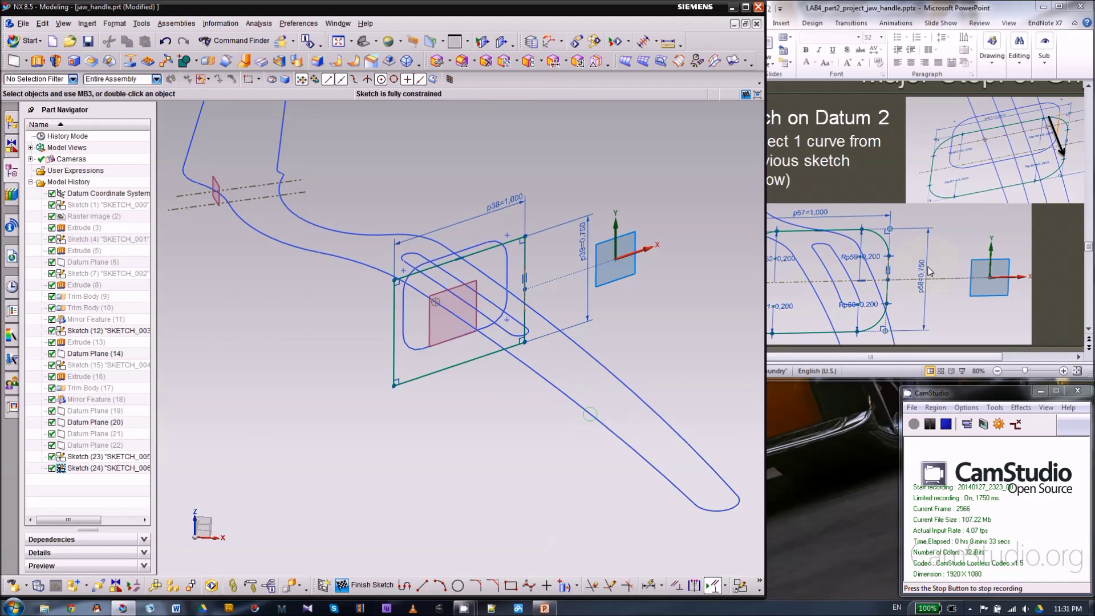
click(1055, 249)
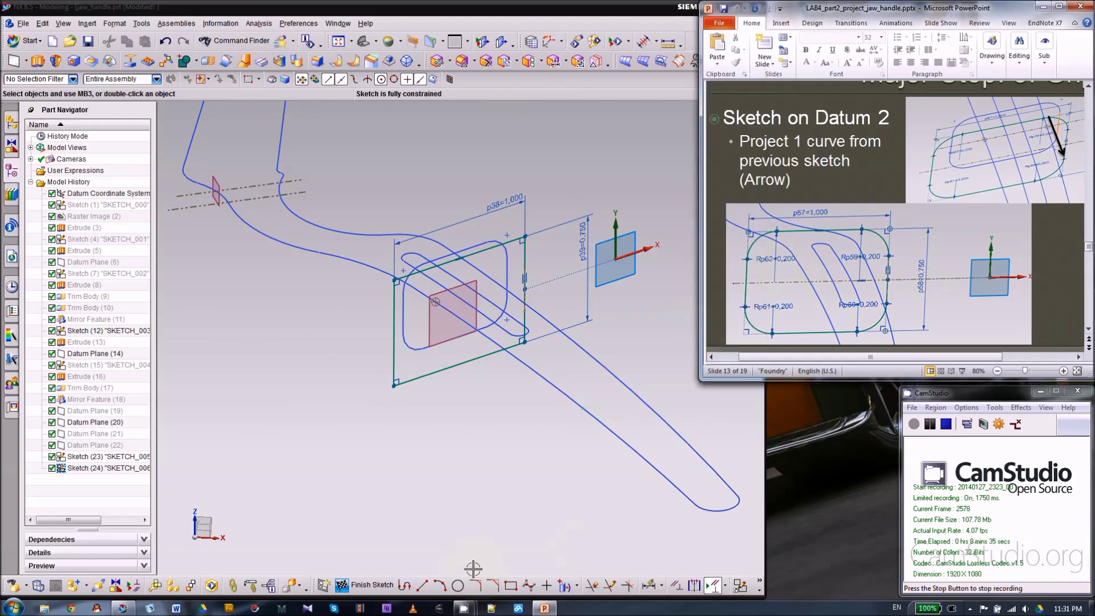
click(476, 585)
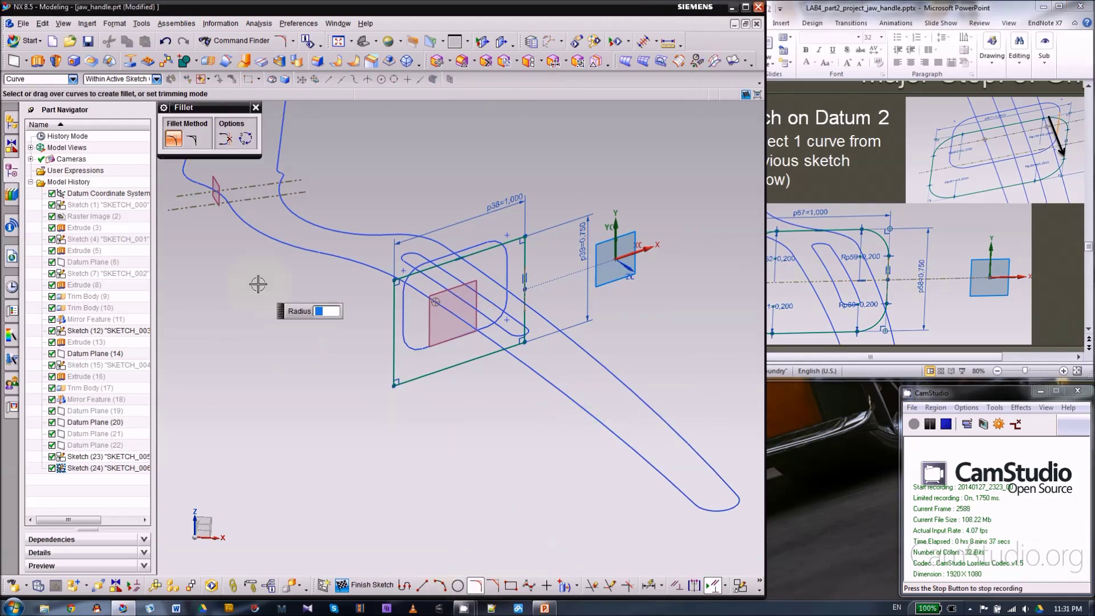
key(Return)
click(402, 285)
click(518, 244)
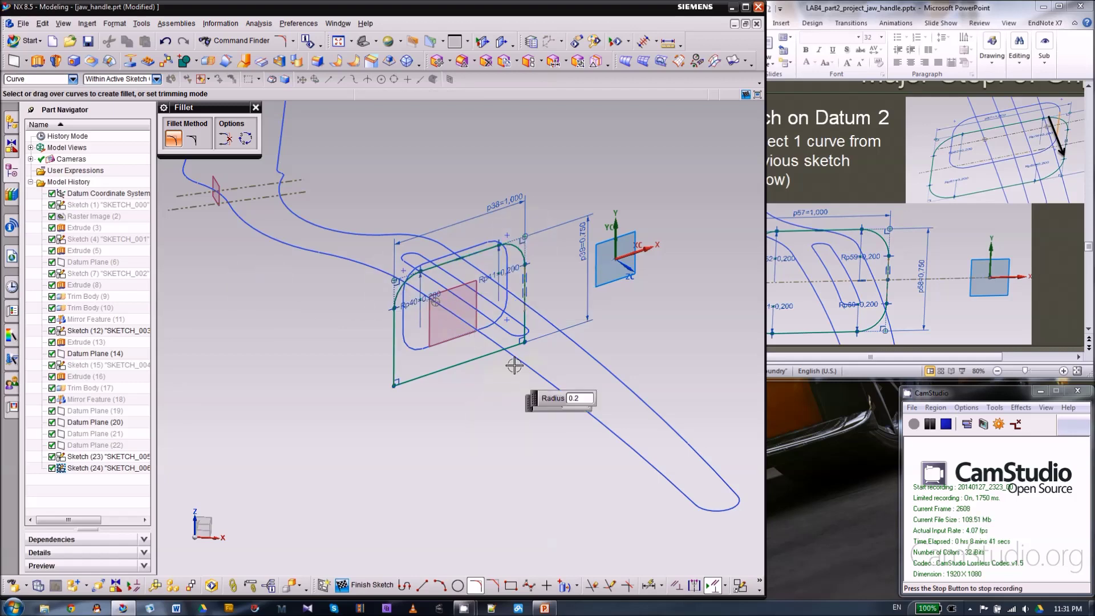
- Undo the faulty fillet and round the rectangle's remaining three corners with 0.2 radius fillets
click(393, 384)
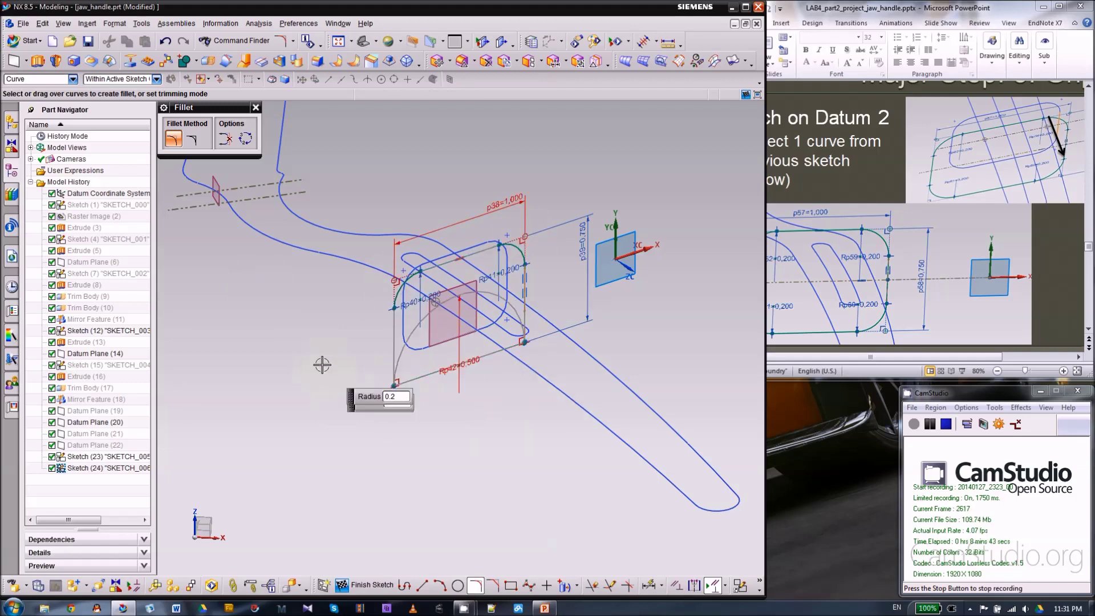
key(ctrl+z)
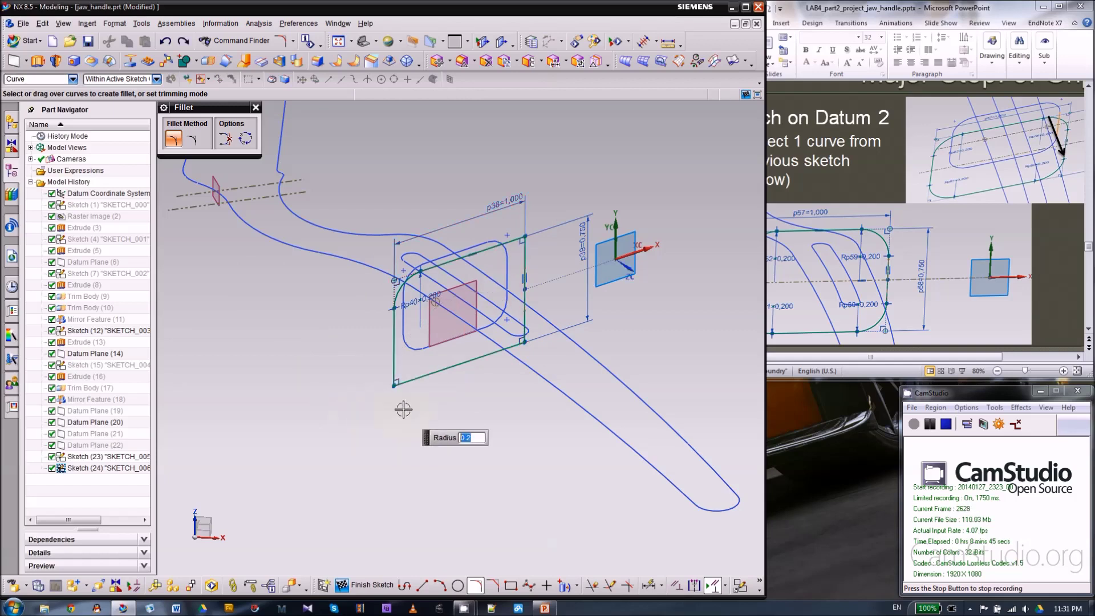
click(408, 384)
click(521, 343)
scroll(399, 379, down, 2)
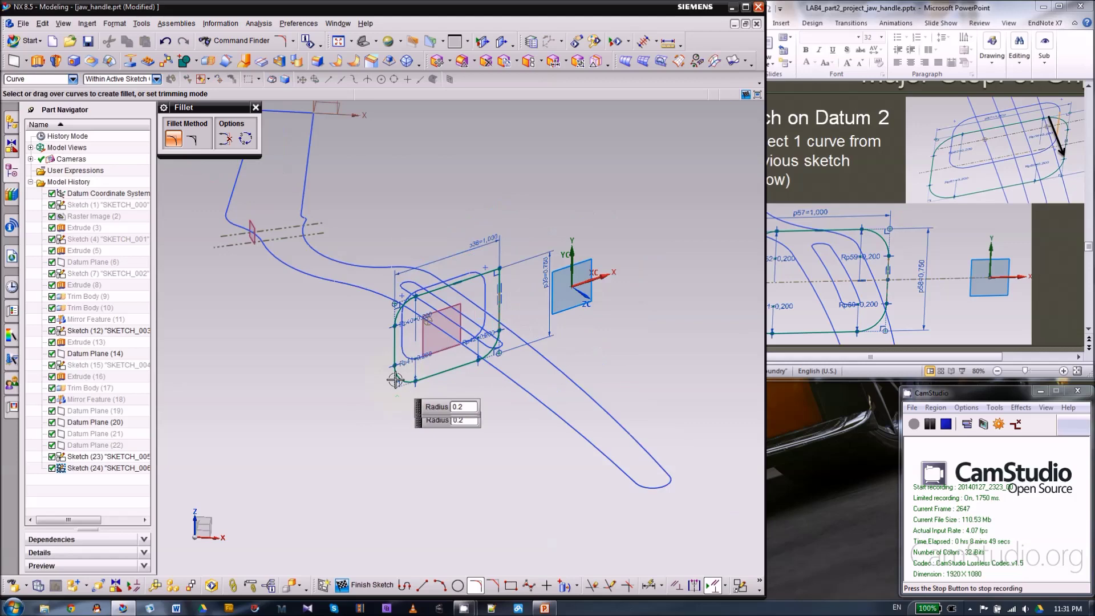
scroll(479, 417, up, 3)
click(471, 175)
scroll(542, 217, down, 1)
click(256, 108)
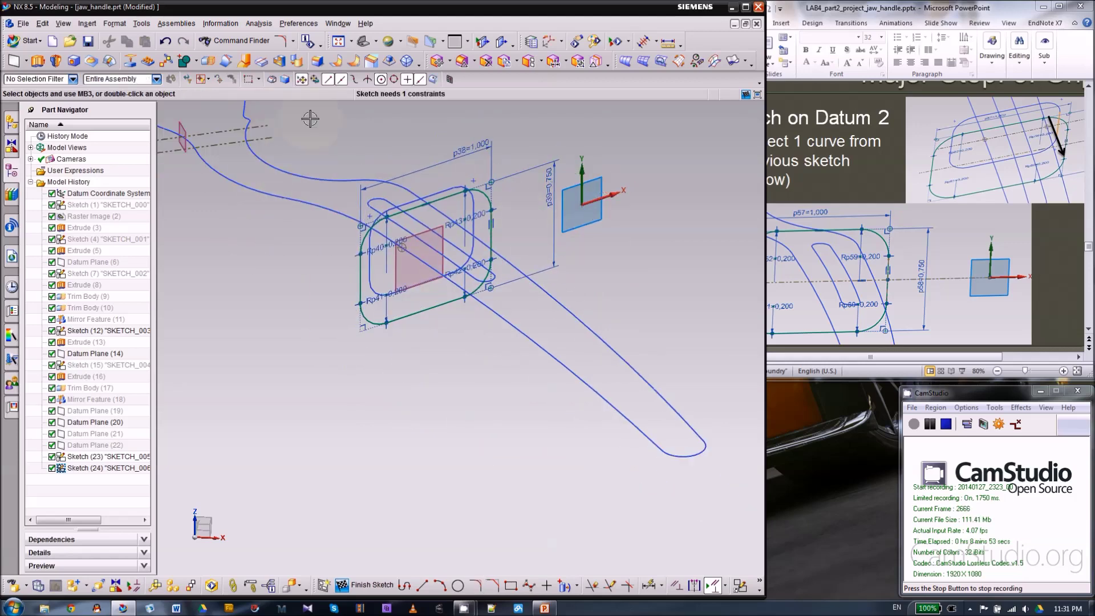
- Finish the sketch and switch to PowerPoint to bring up slide 14 on the Datum 3 sketch
scroll(448, 186, up, 1)
click(347, 583)
scroll(455, 395, down, 1)
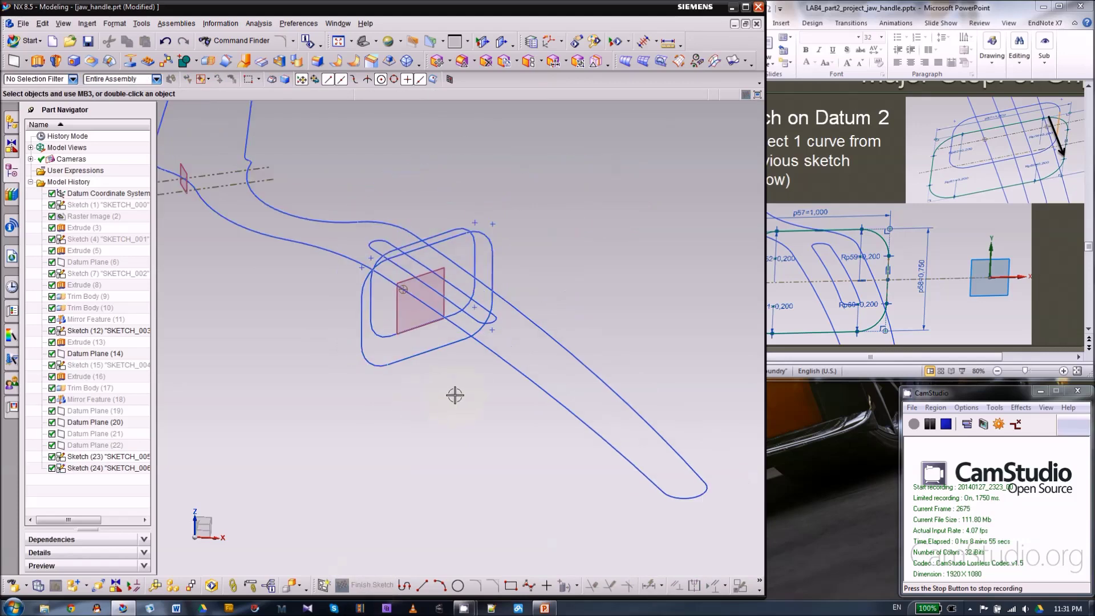
click(1029, 303)
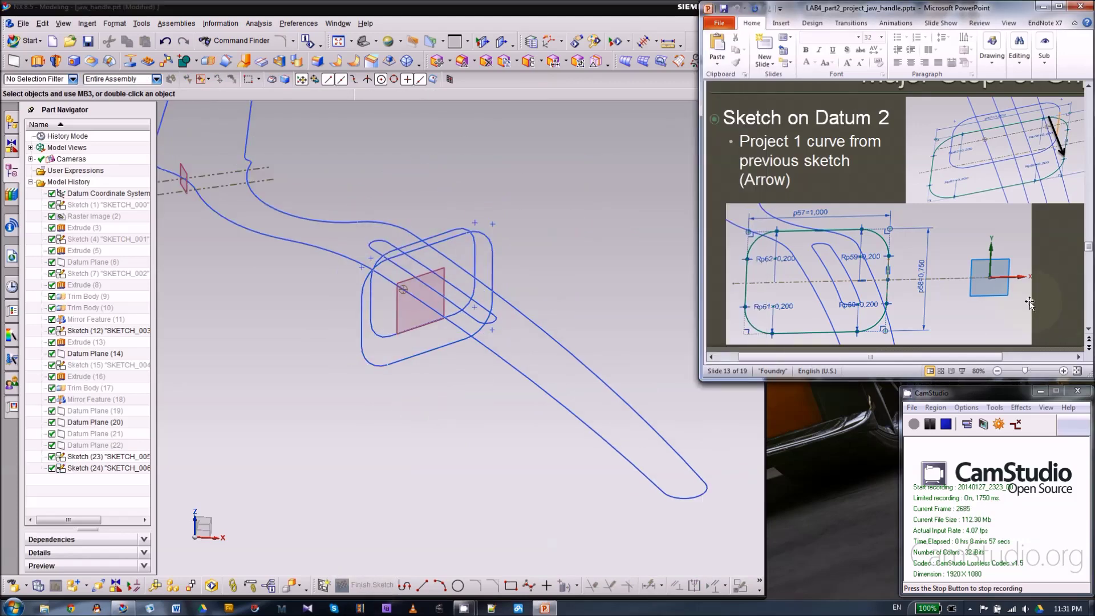
scroll(1030, 302, down, 1)
drag(971, 357, 994, 357)
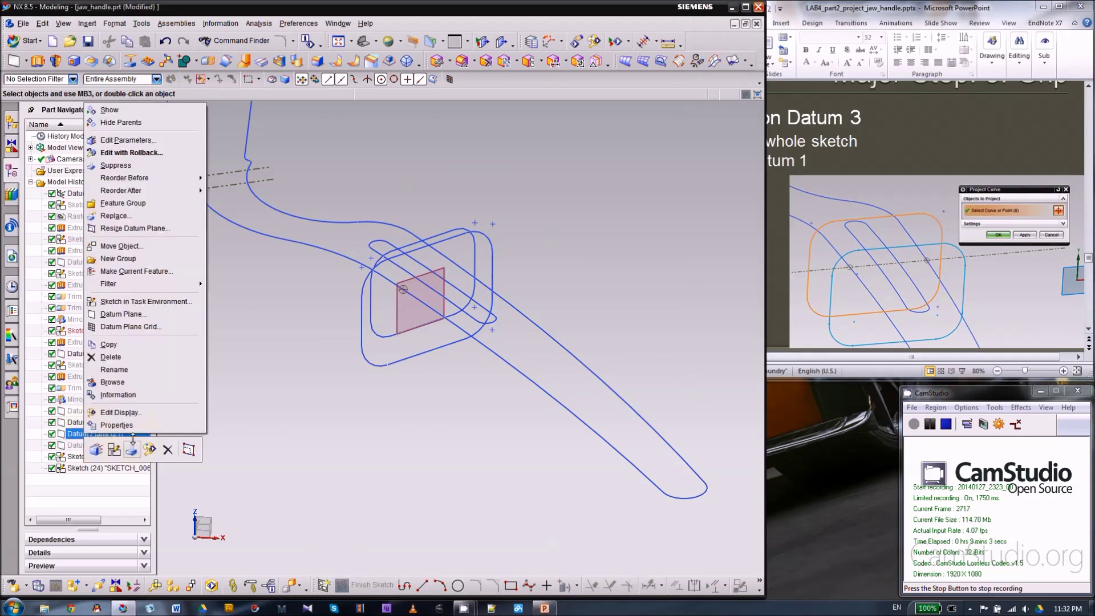
- Show Datum Plane (21) in place of Datum Plane (20) and create a sketch on it
click(108, 110)
right_click(92, 422)
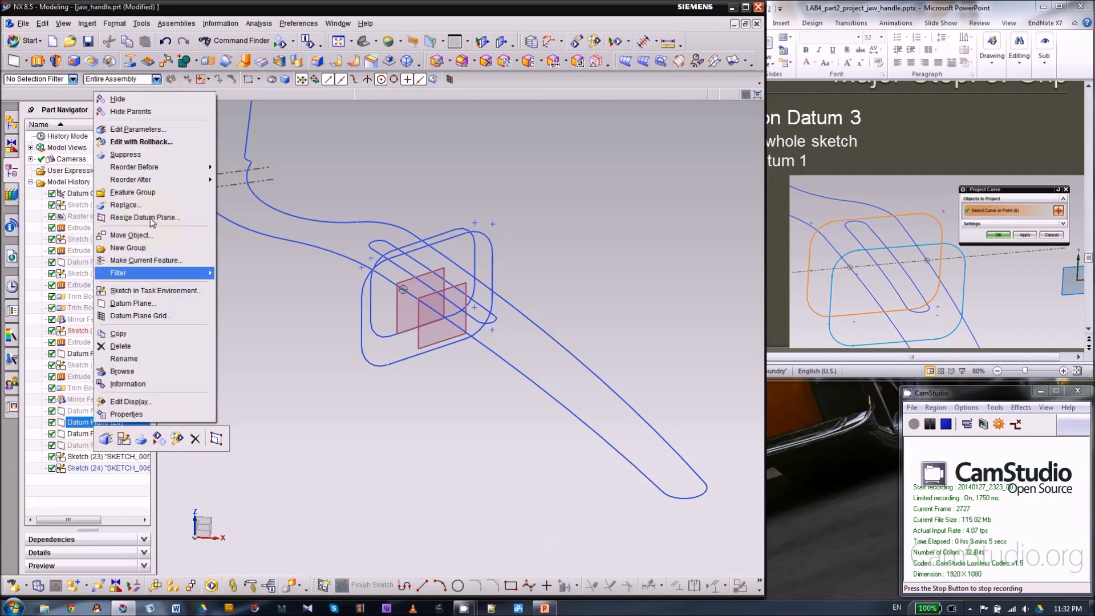
click(158, 439)
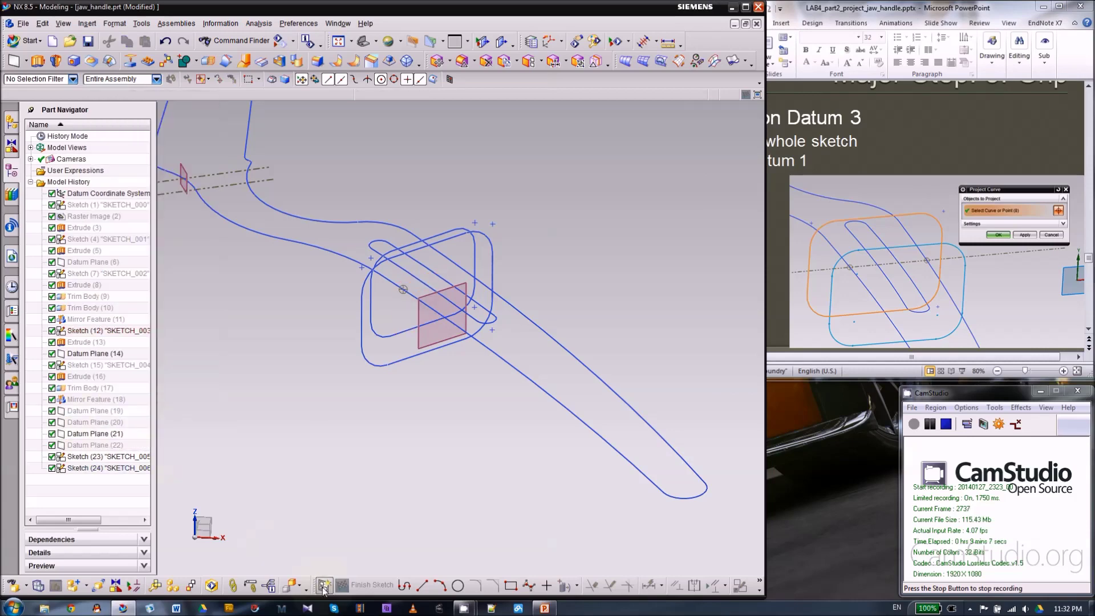
click(420, 341)
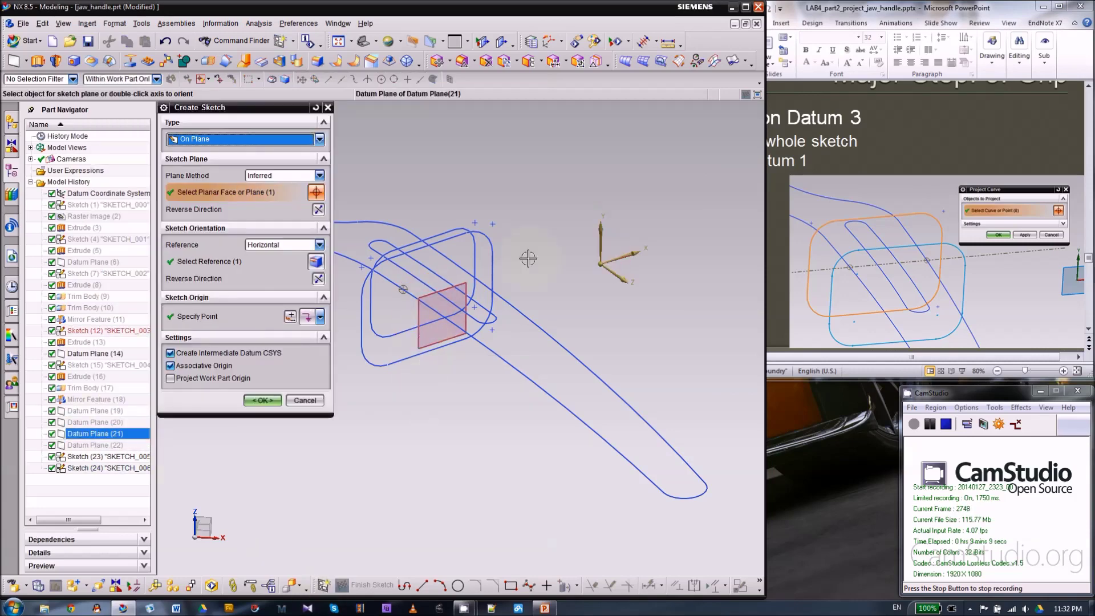
click(263, 400)
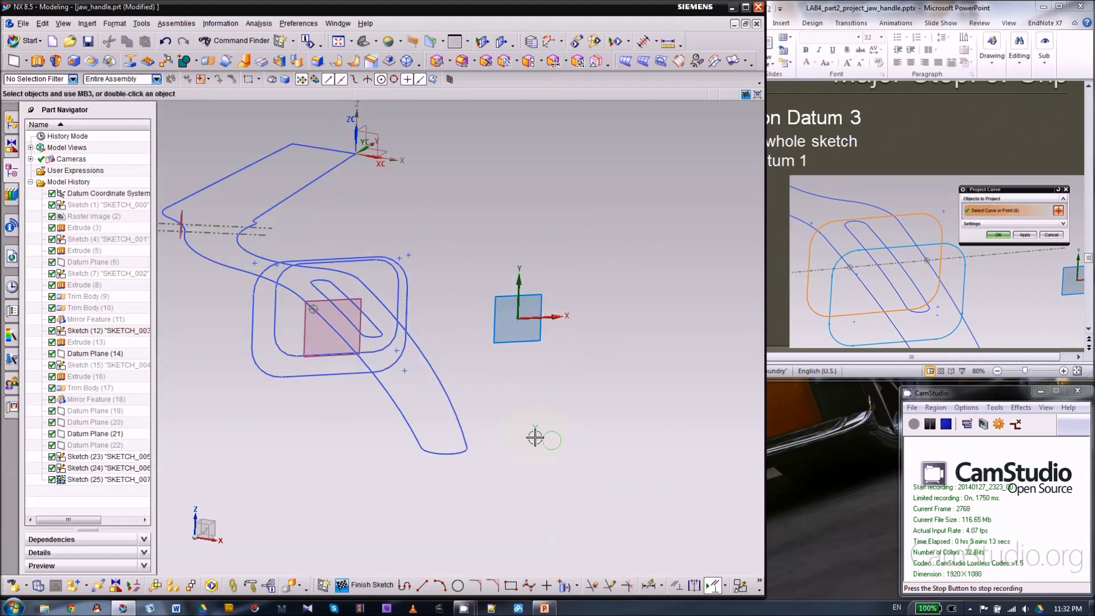
- Project the connected curves of the inner rounded rectangle into the sketch and finish the sketch
click(564, 585)
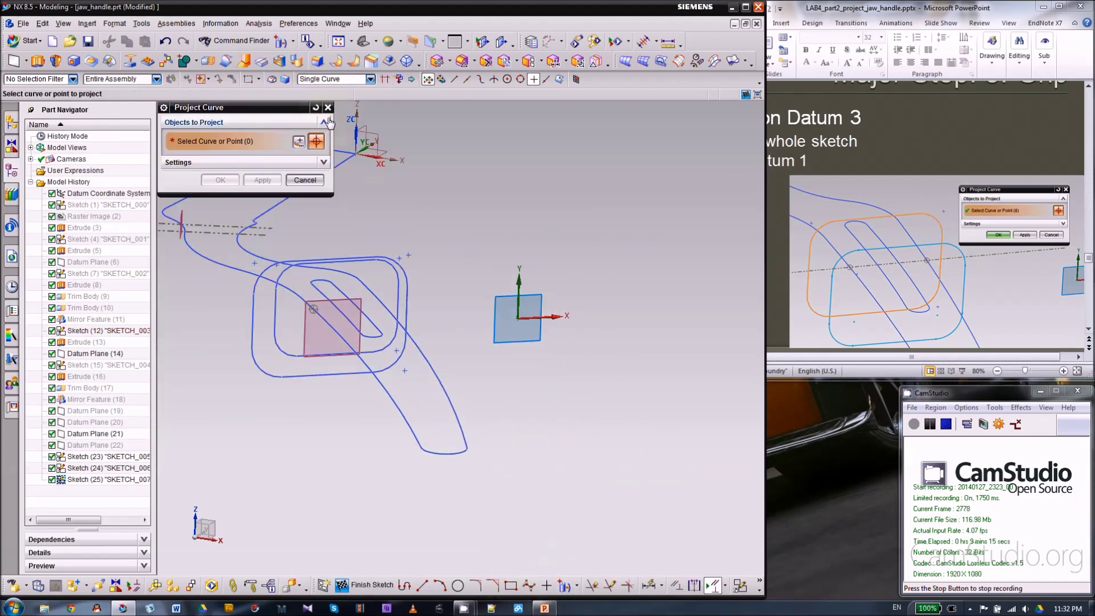
click(336, 80)
click(328, 96)
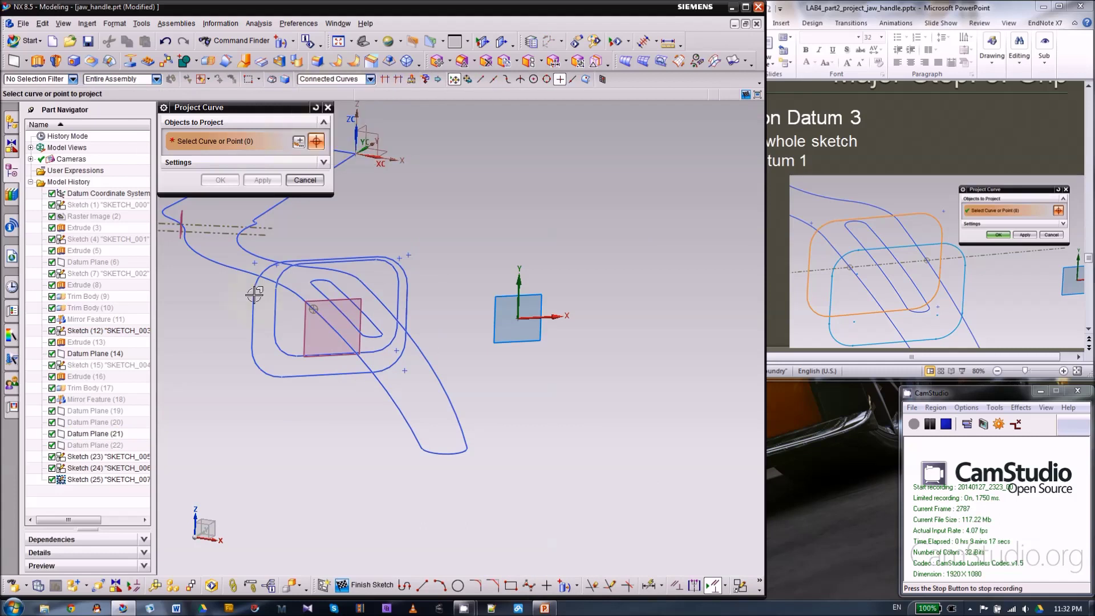
click(272, 314)
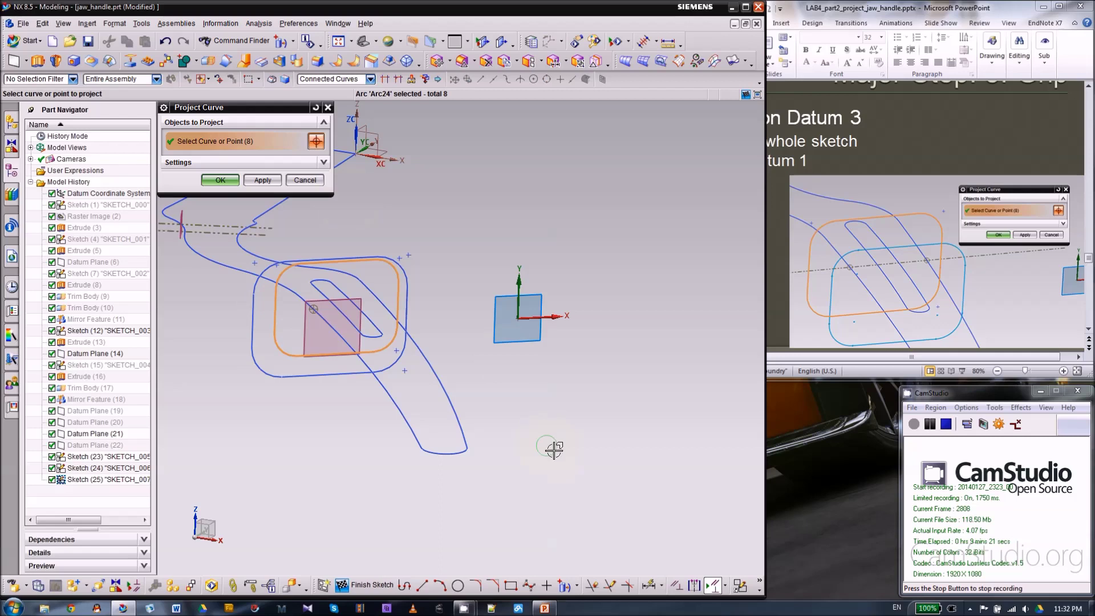
middle_drag(547, 445, 561, 461)
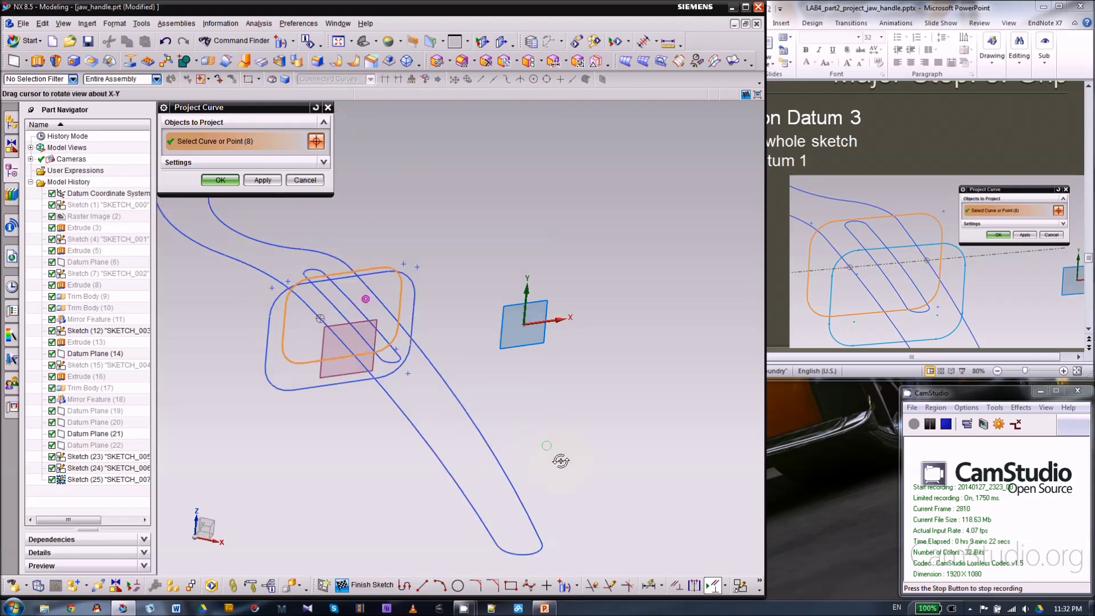
click(220, 179)
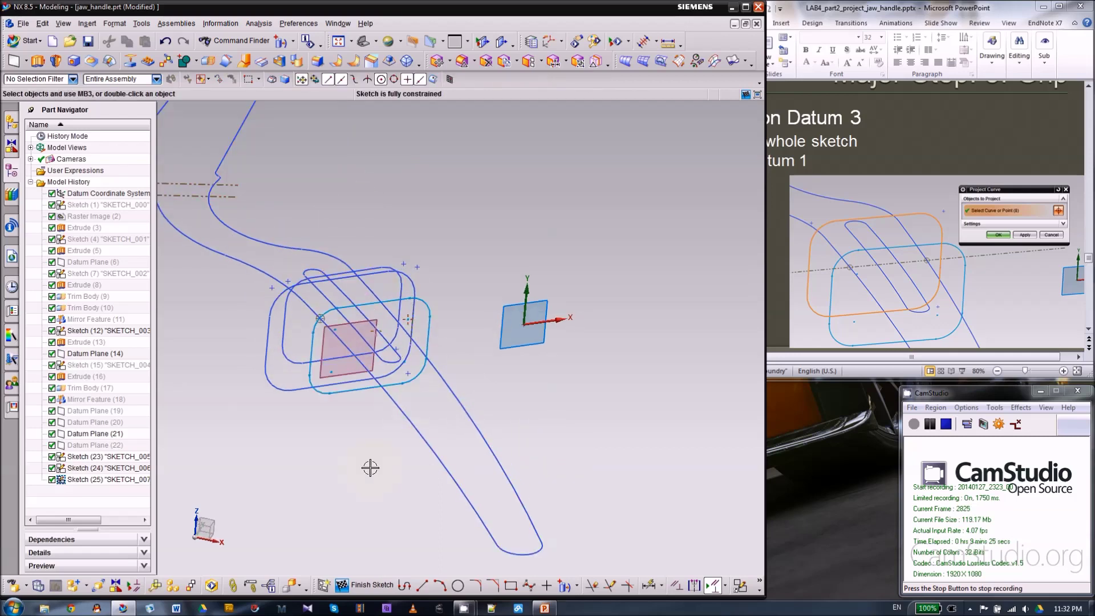
click(365, 585)
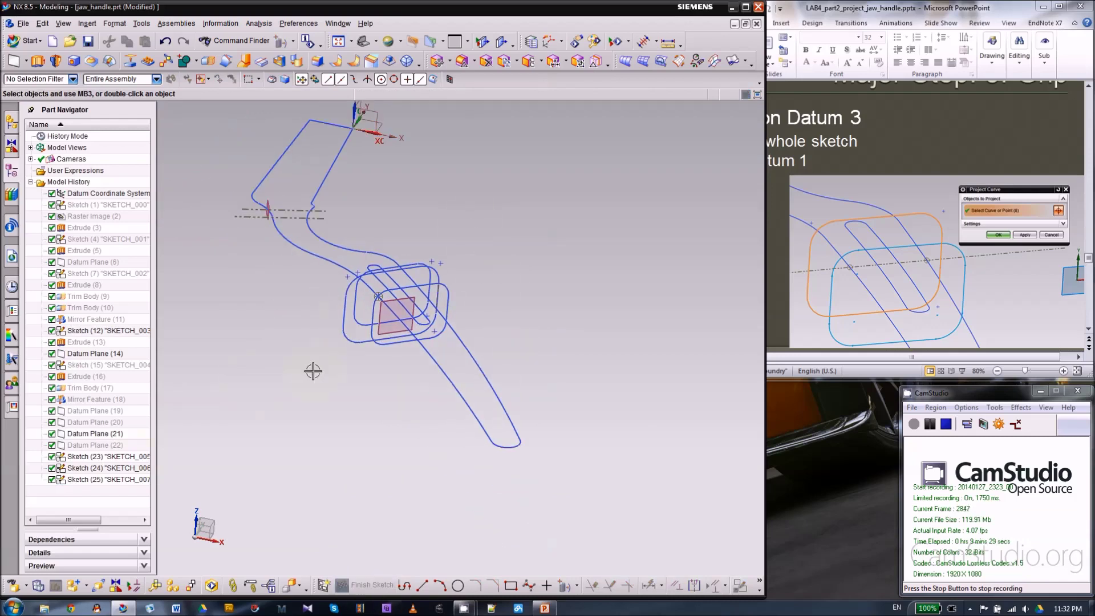
- Hide Datum Plane (21) and show Datum Plane (22) at the end of the handle
right_click(116, 435)
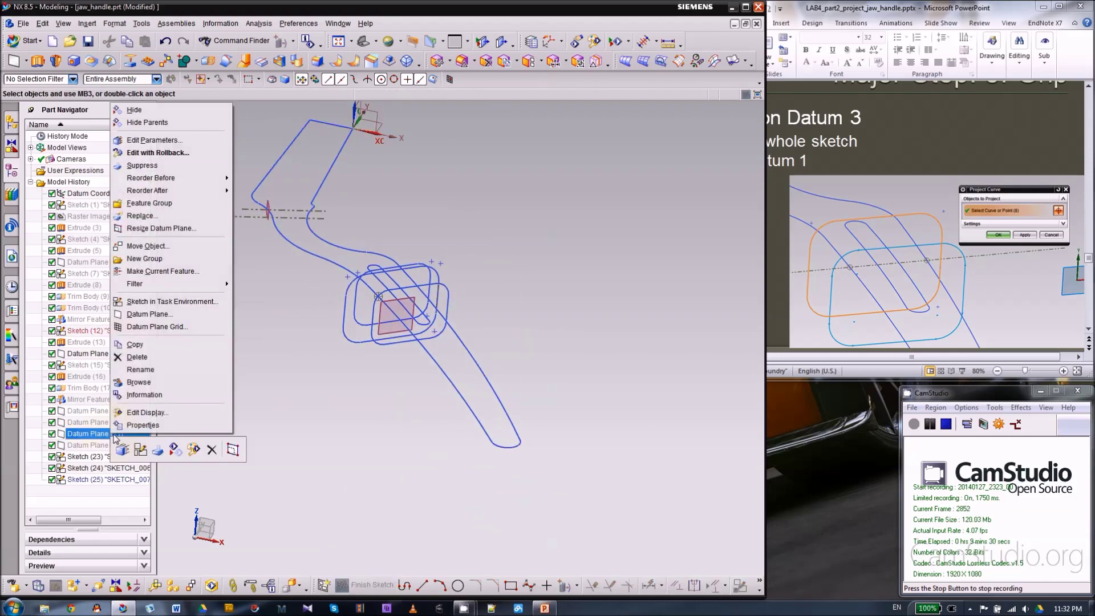
click(137, 111)
right_click(108, 445)
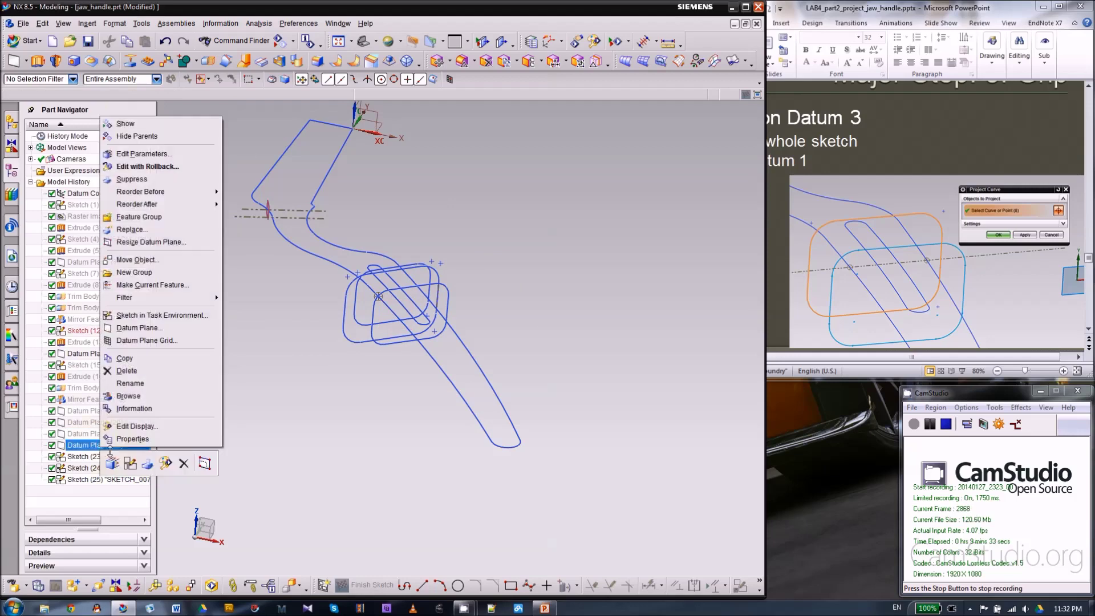
click(138, 124)
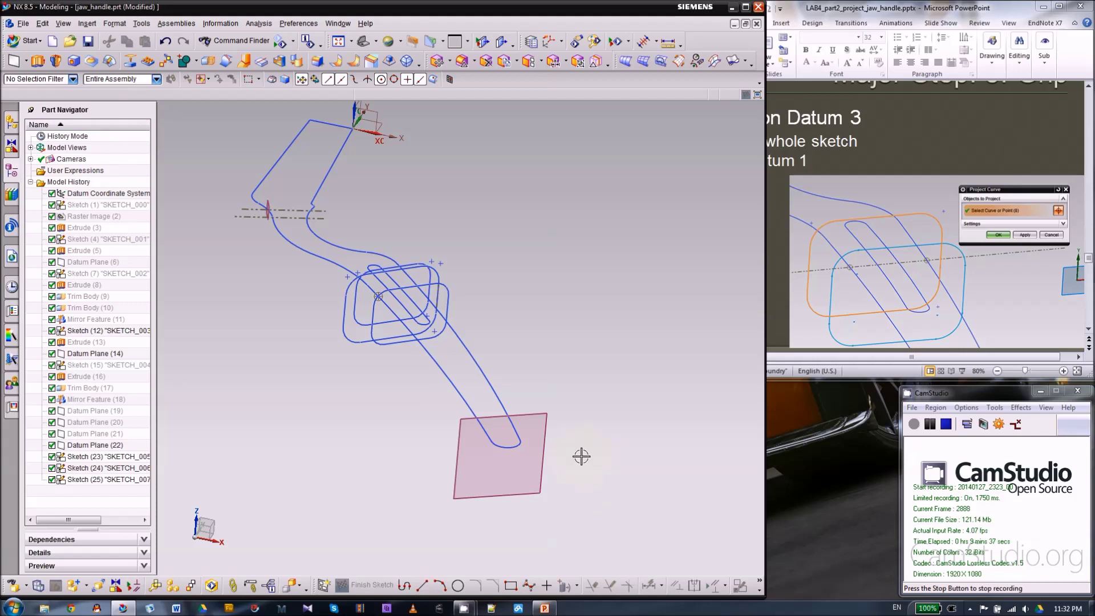
- Switch to PowerPoint and read slide 15 for the instructions on the Datum 4 sketch
scroll(527, 339, down, 2)
click(893, 260)
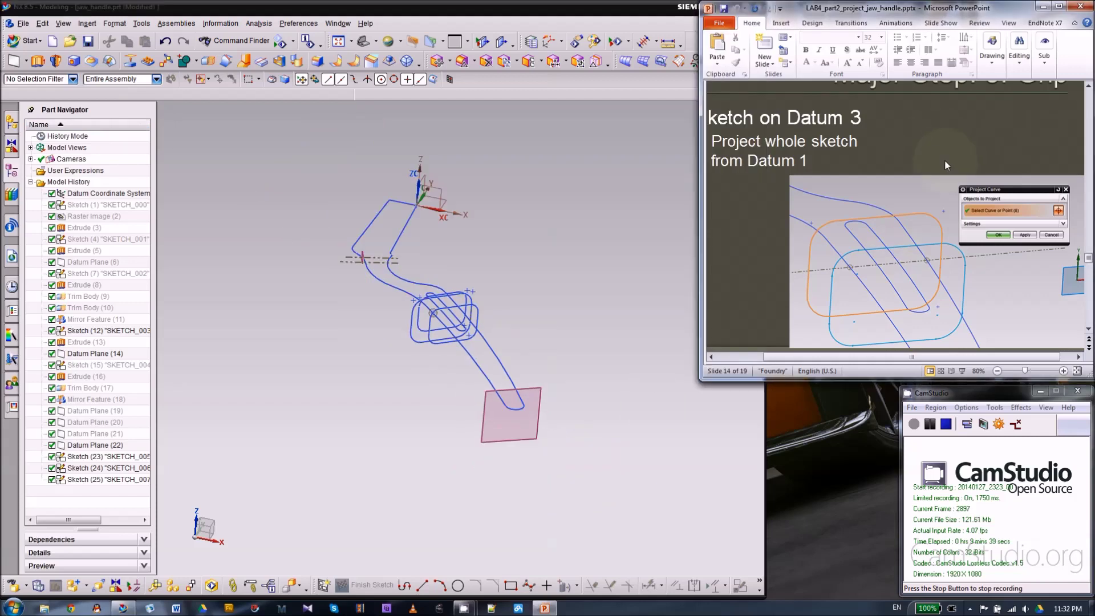
scroll(945, 166, down, 1)
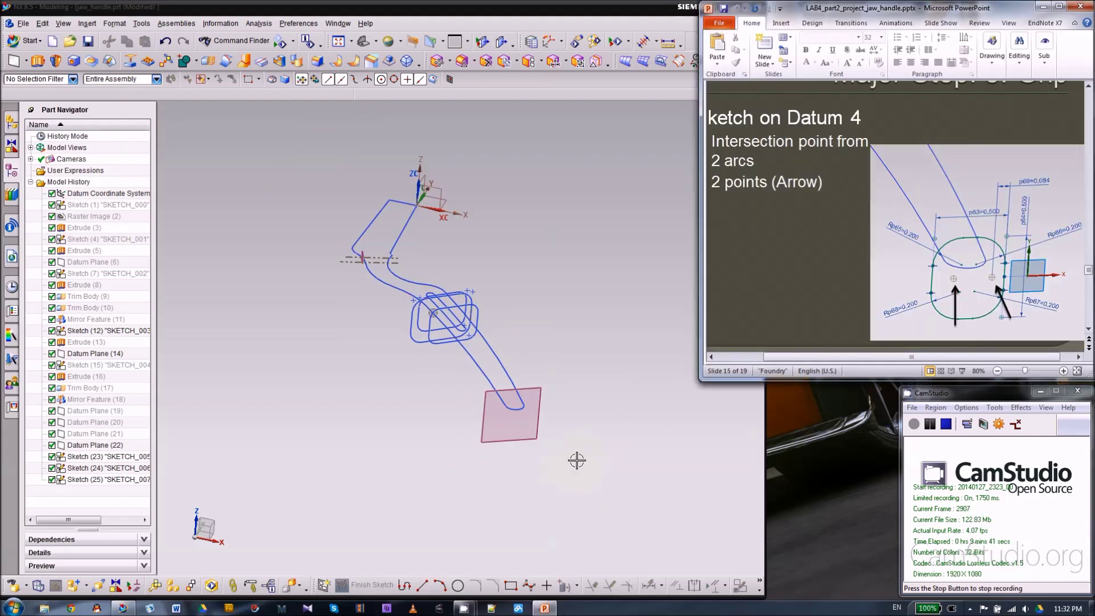
- Create a sketch on Datum Plane (22), reversing the plane direction so that X points right and Y points up
click(609, 467)
scroll(566, 447, up, 2)
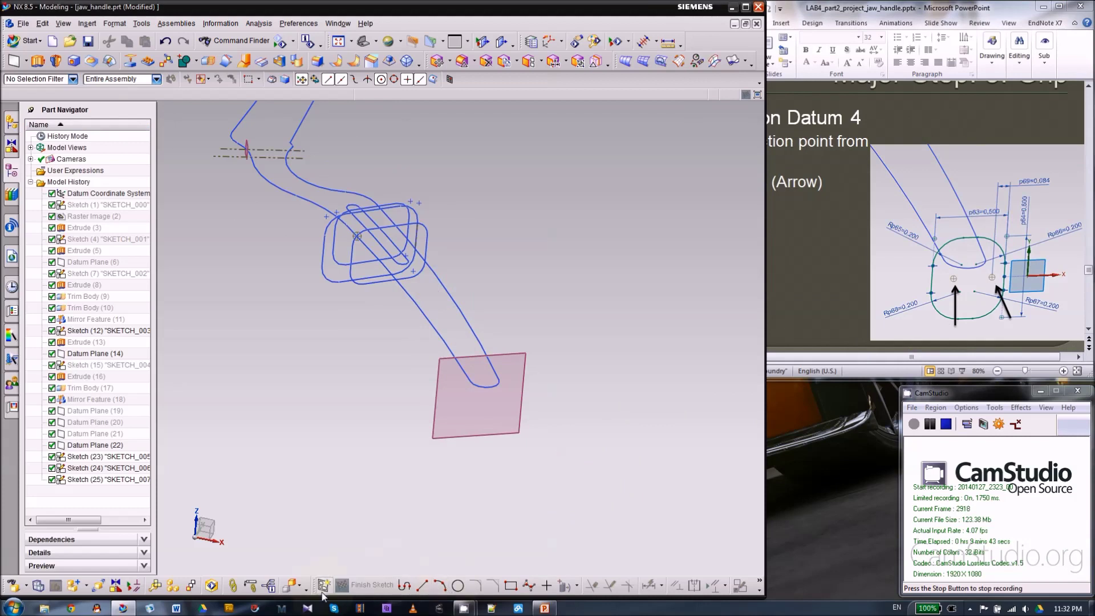
click(460, 438)
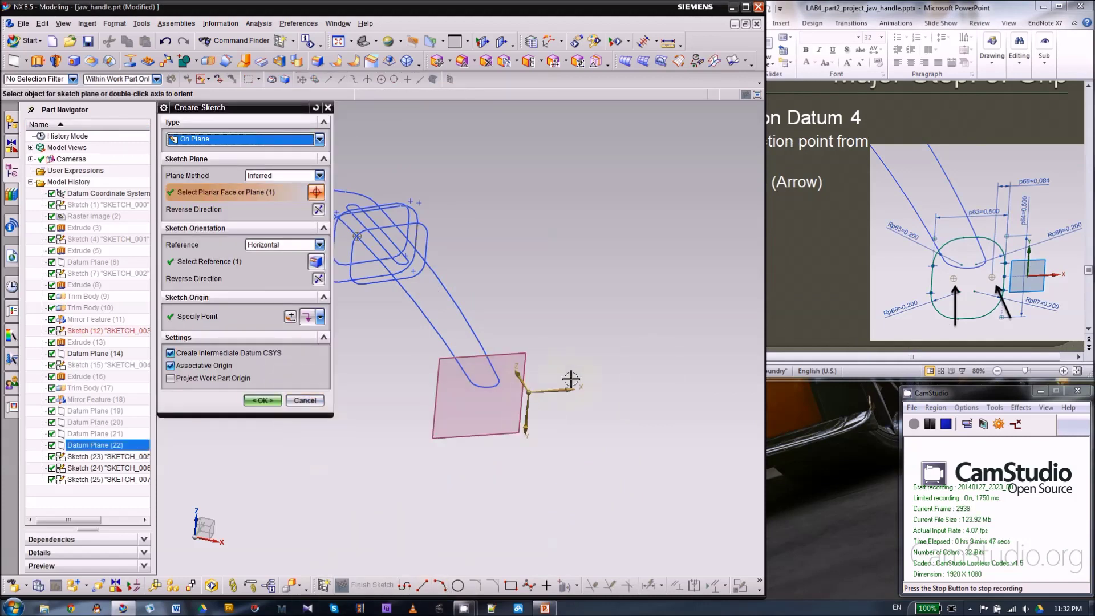
double_click(528, 404)
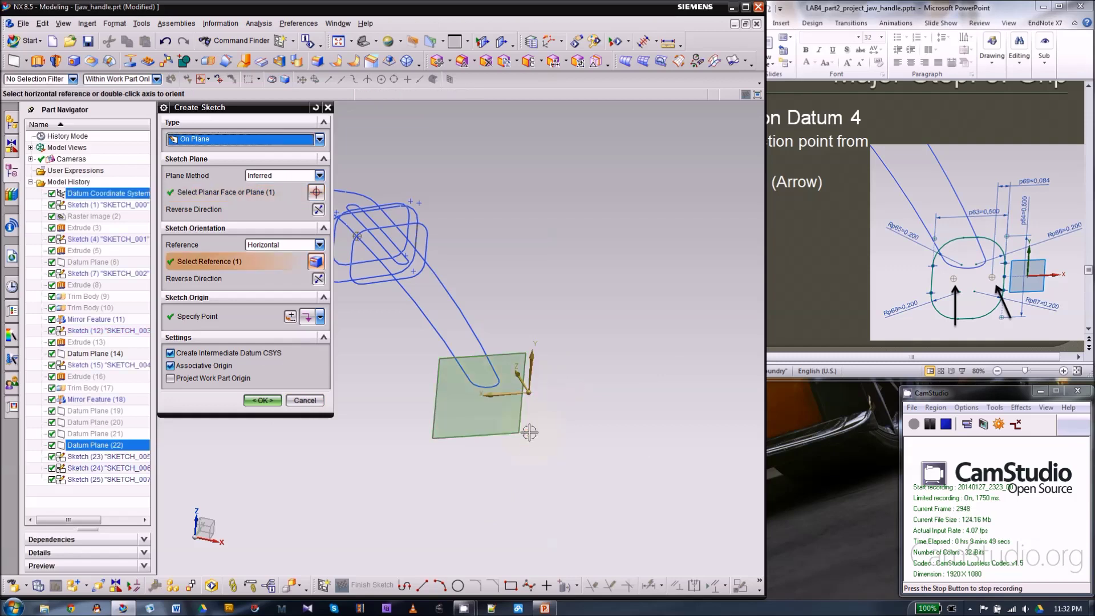
double_click(486, 392)
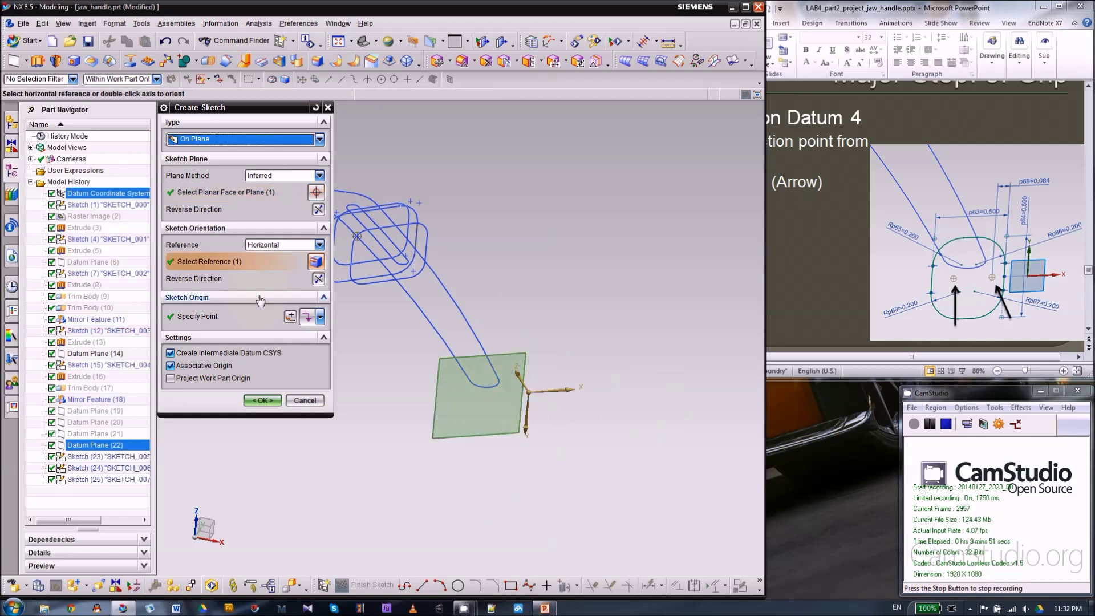
click(317, 210)
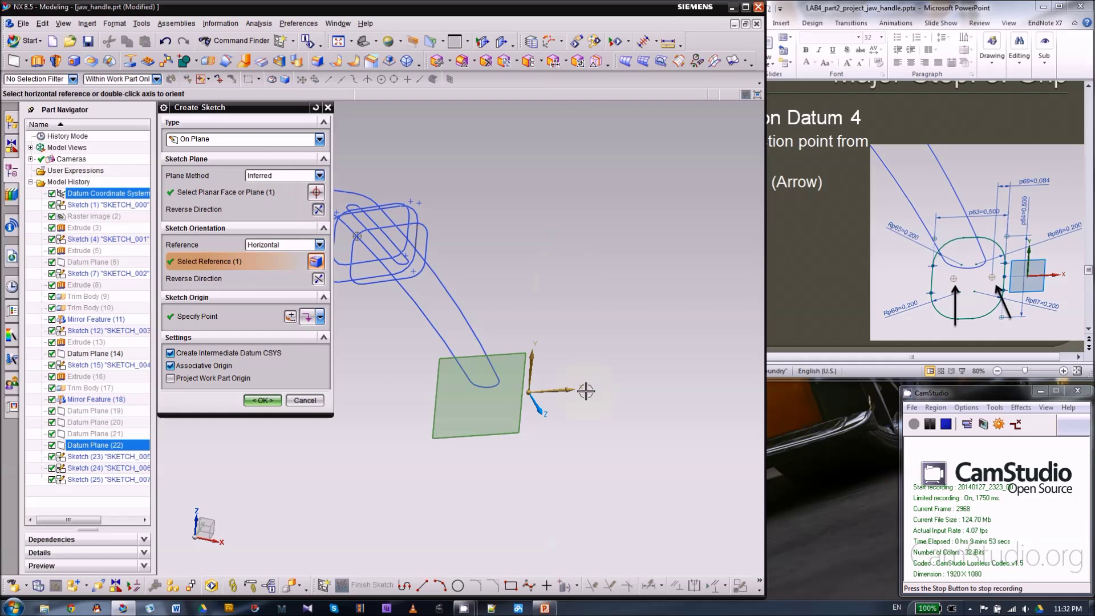
click(263, 399)
- Create an Intersection Point where the right-hand long arc of the handle meets the sketch plane
mouse_move(448, 447)
middle_down()
mouse_move(532, 508)
mouse_move(513, 487)
middle_up()
scroll(513, 487, up, 5)
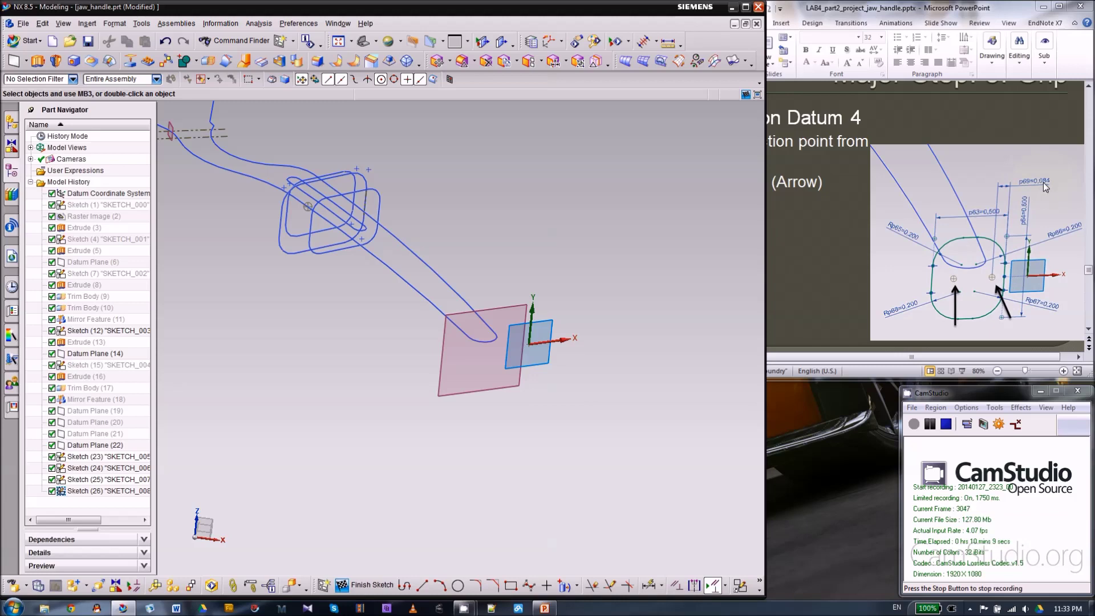
click(575, 586)
click(583, 547)
middle_drag(580, 450, 428, 262)
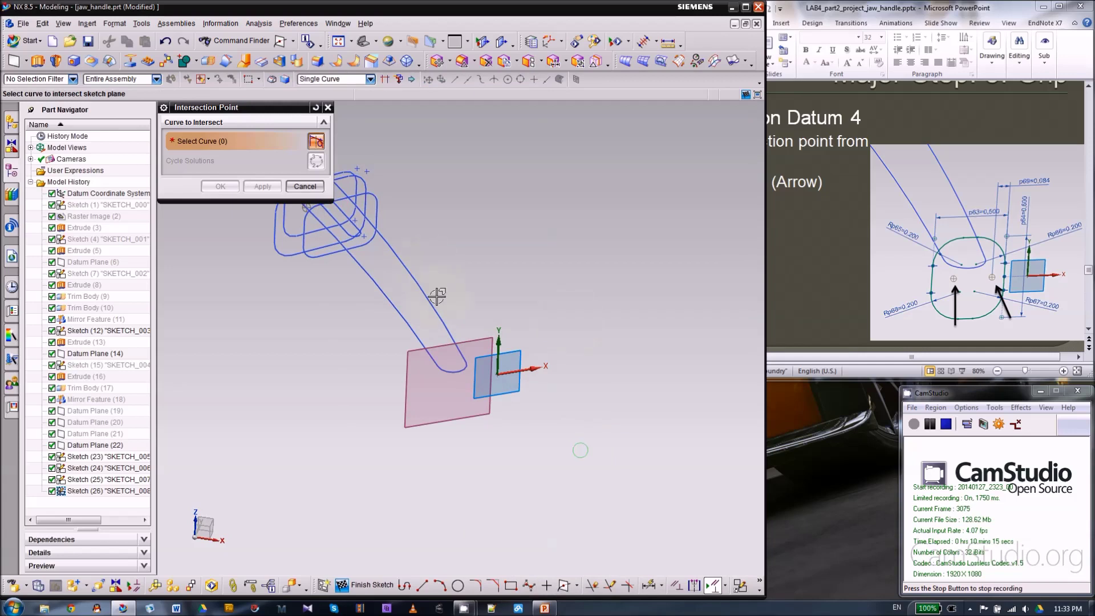
click(438, 306)
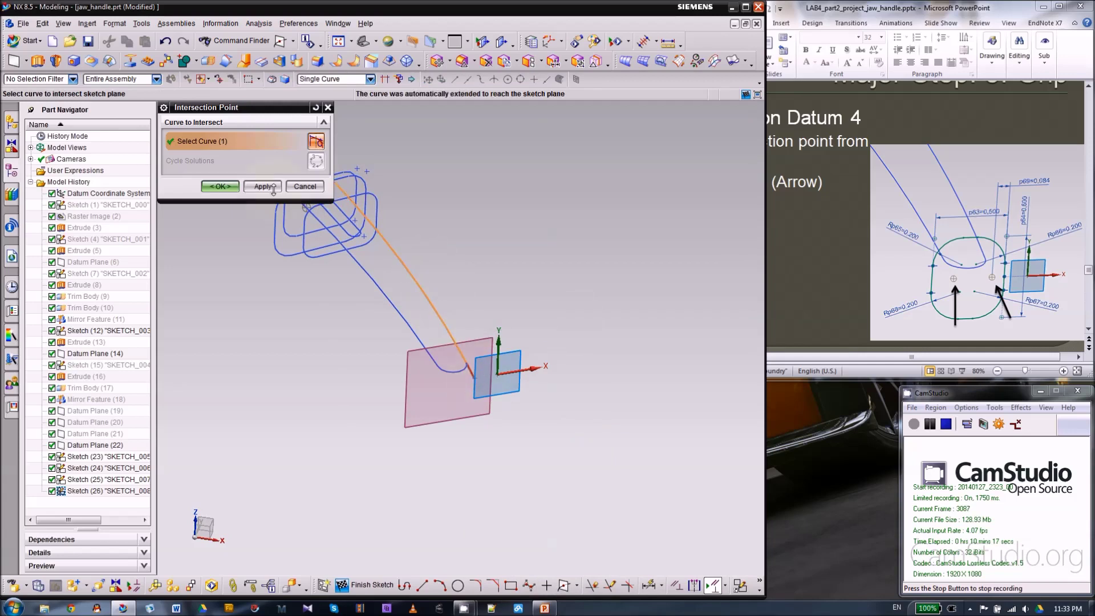
click(220, 187)
scroll(473, 368, down, 4)
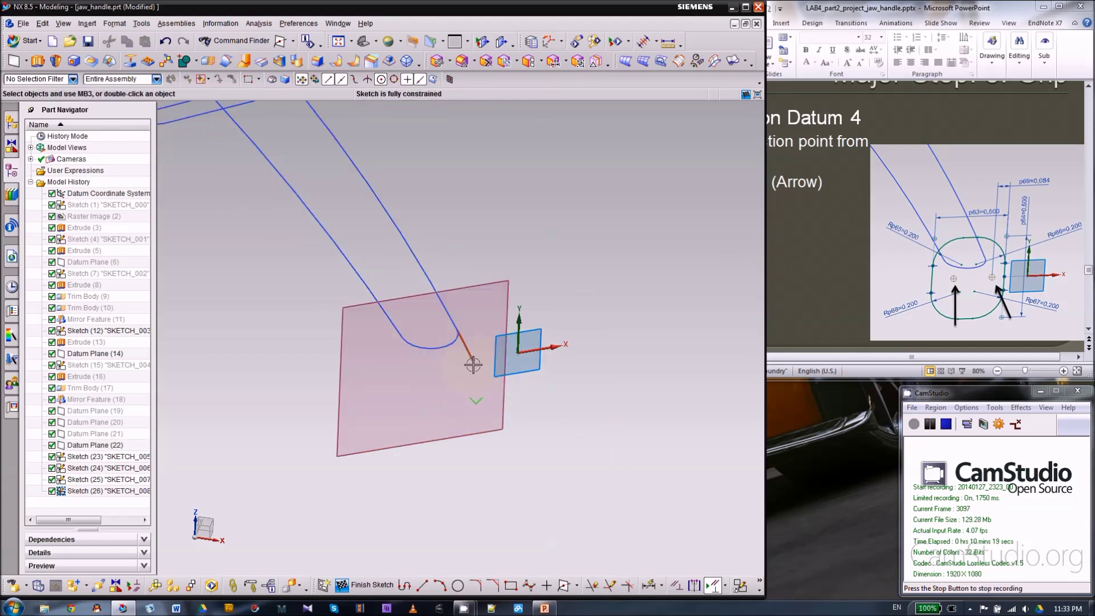
click(473, 363)
click(534, 342)
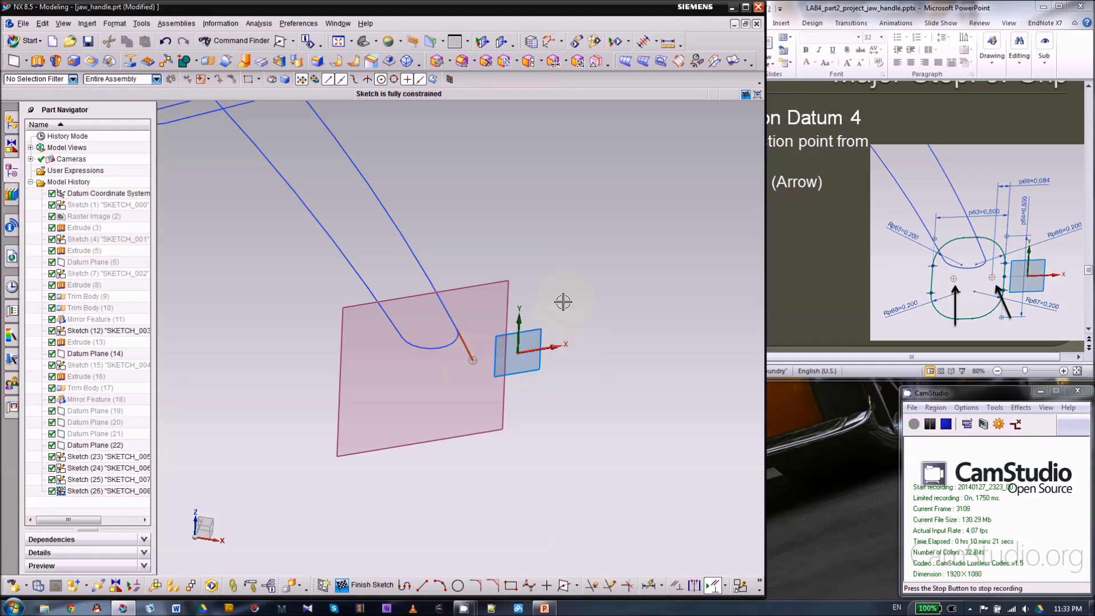
- Sketch a rectangle around the rounded end of the handle on Datum Plane (22)
scroll(422, 450, up, 2)
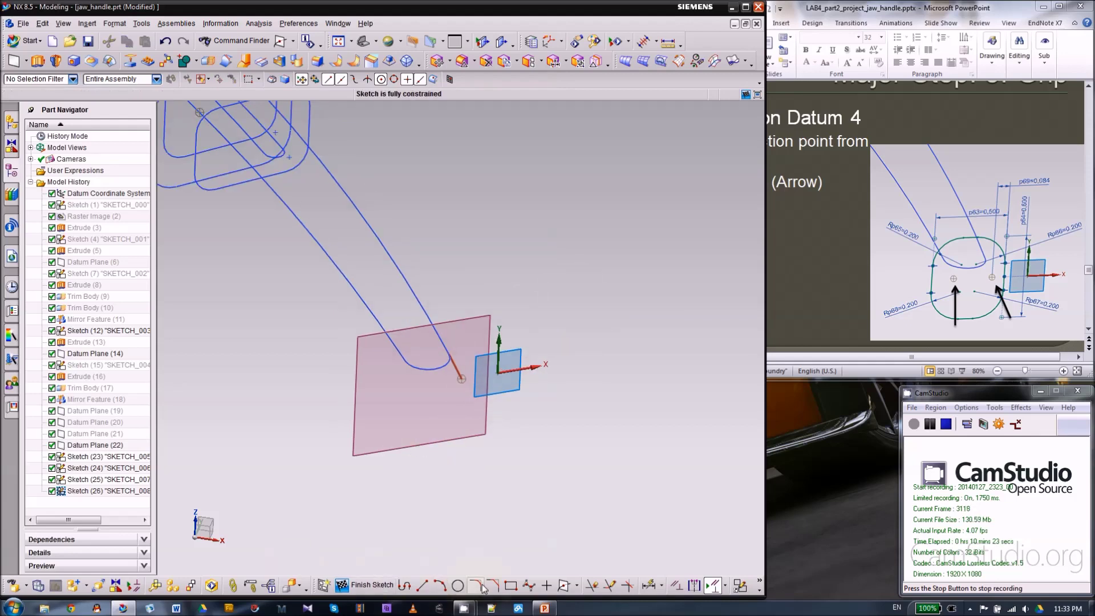
click(510, 586)
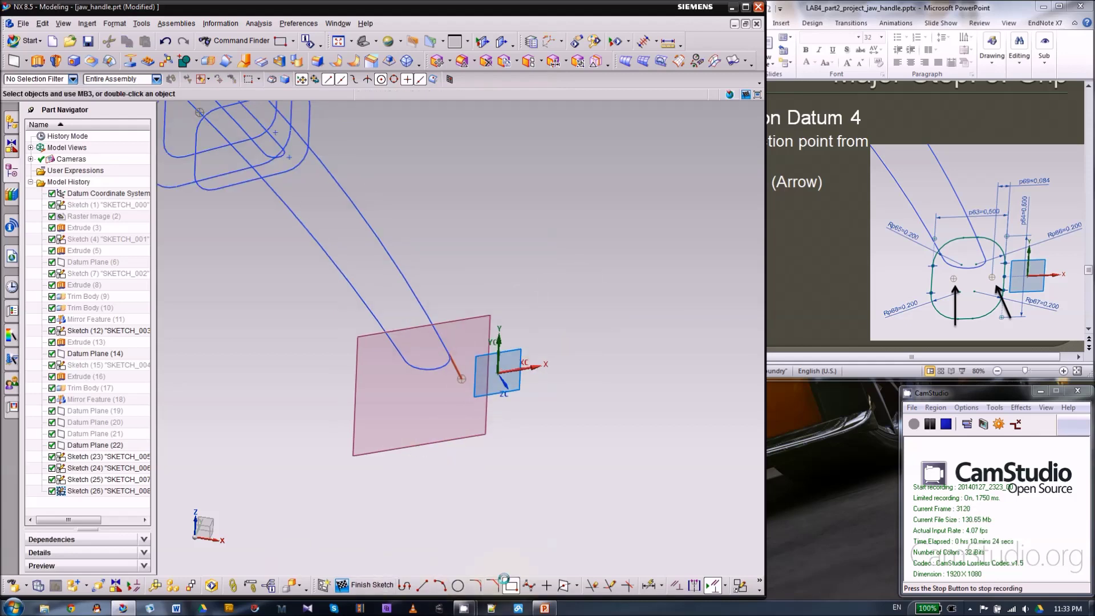
click(355, 314)
click(488, 470)
key(Escape)
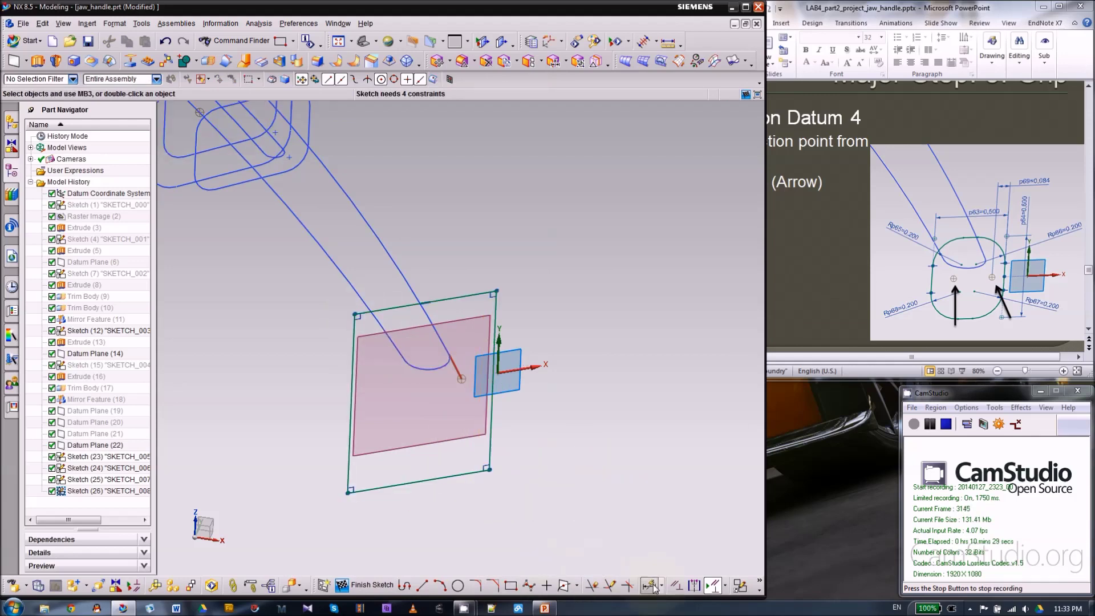
- Dimension the rectangle 0.5 in wide and 0.6 in high
click(653, 587)
click(456, 298)
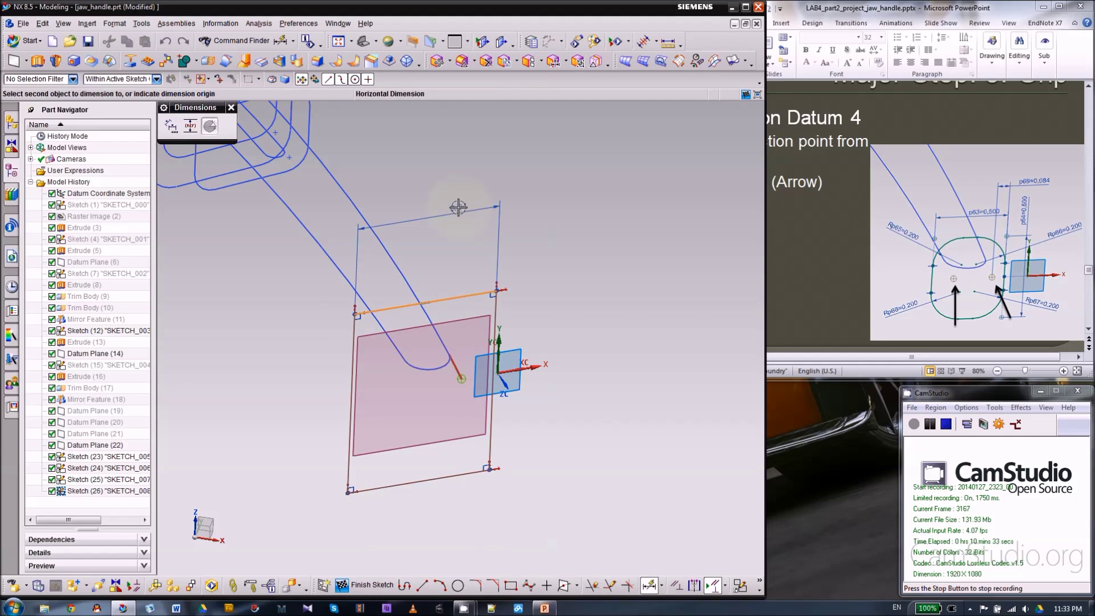
click(458, 207)
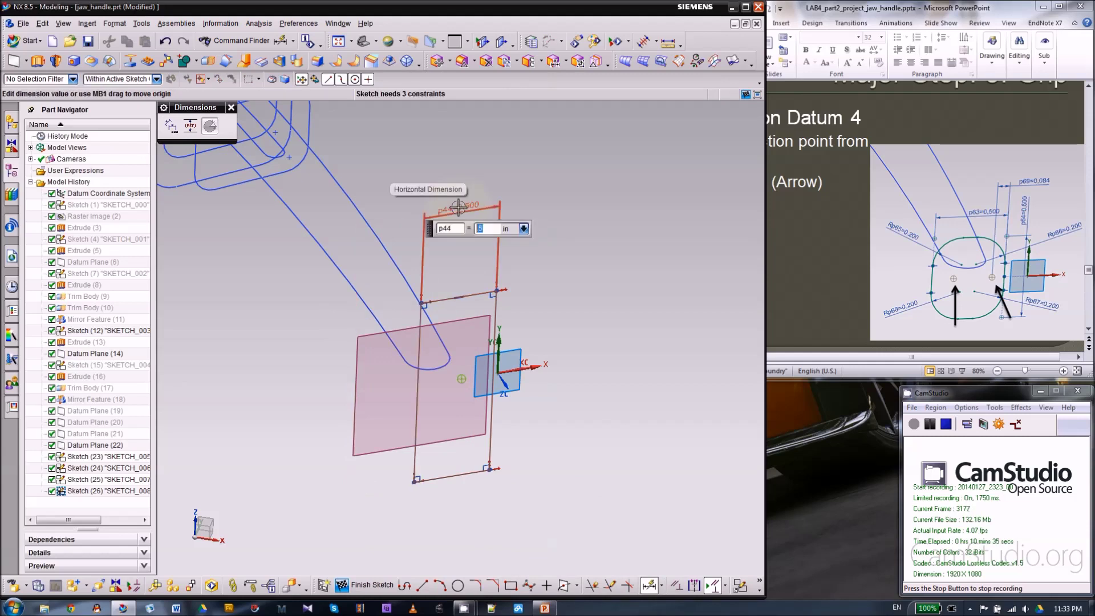
key(Return)
click(493, 333)
click(553, 304)
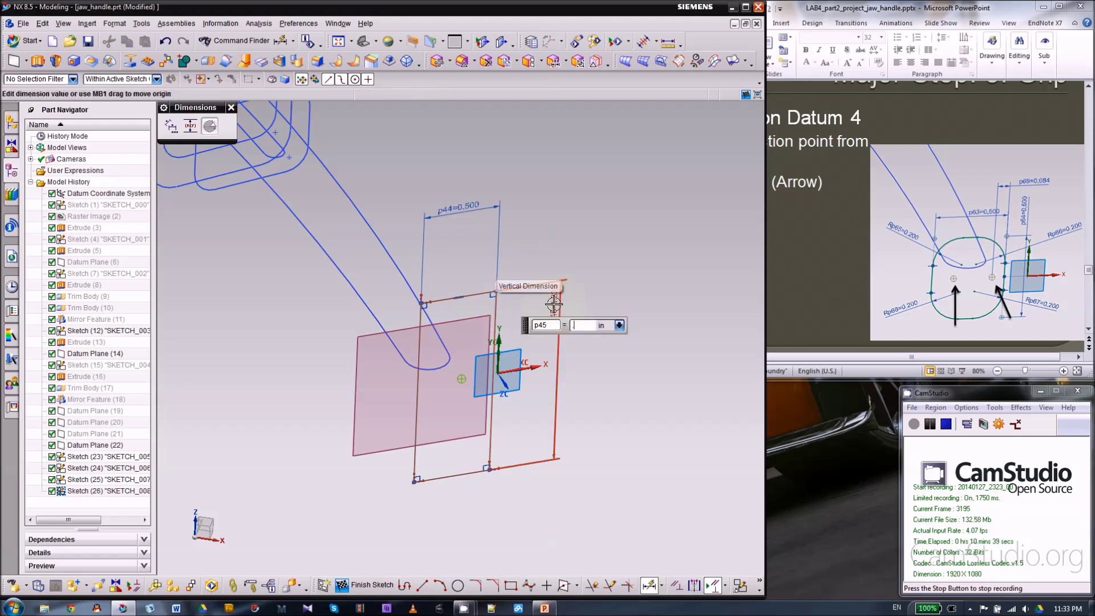
key(Return)
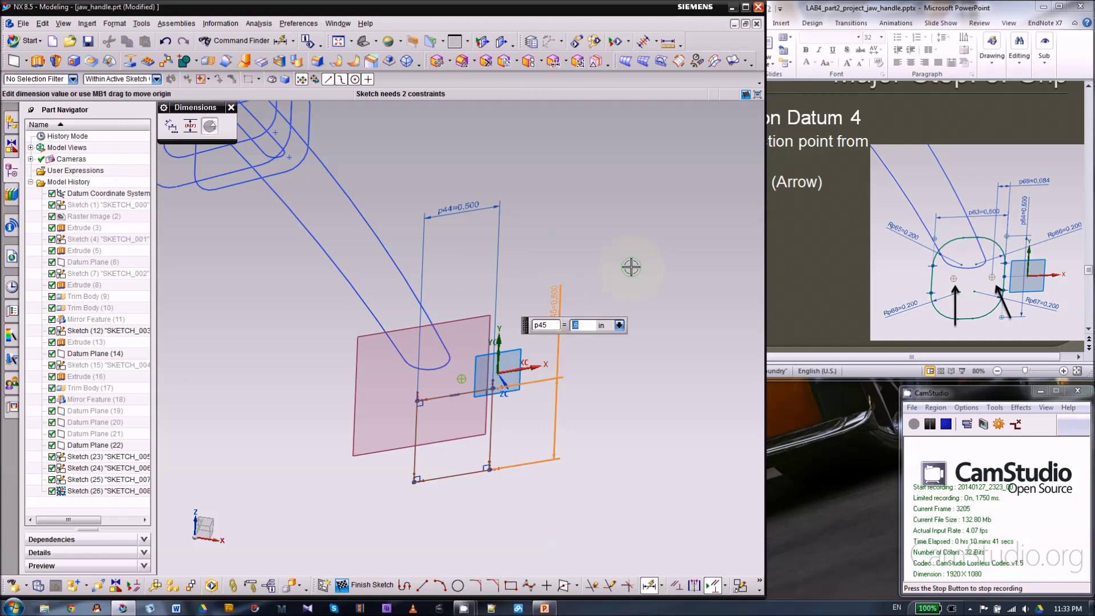
key(Escape)
- Move the rectangle up over the handle end and centre its right side on the sketch's X axis with a Midpoint constraint
mouse_move(434, 394)
mouse_down()
mouse_move(406, 350)
mouse_move(352, 394)
mouse_move(426, 342)
mouse_up()
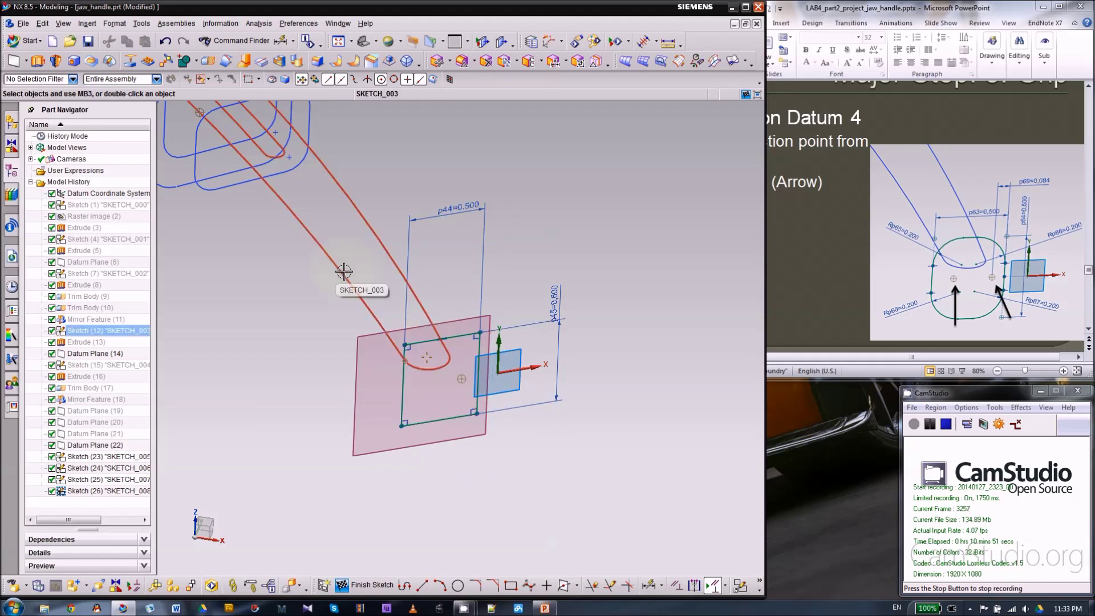
scroll(436, 436, up, 3)
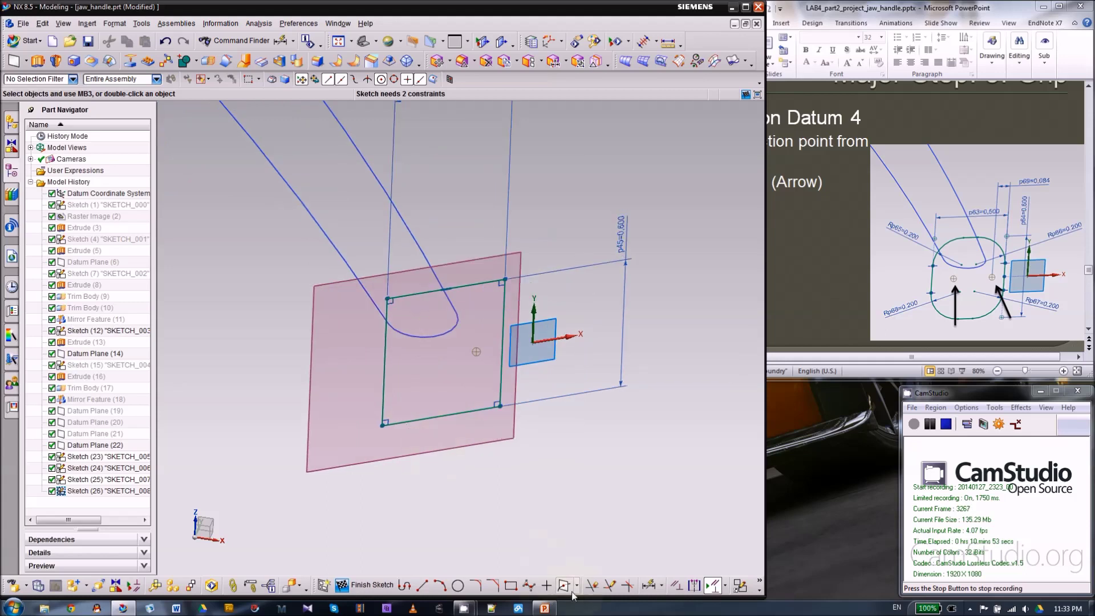
click(676, 585)
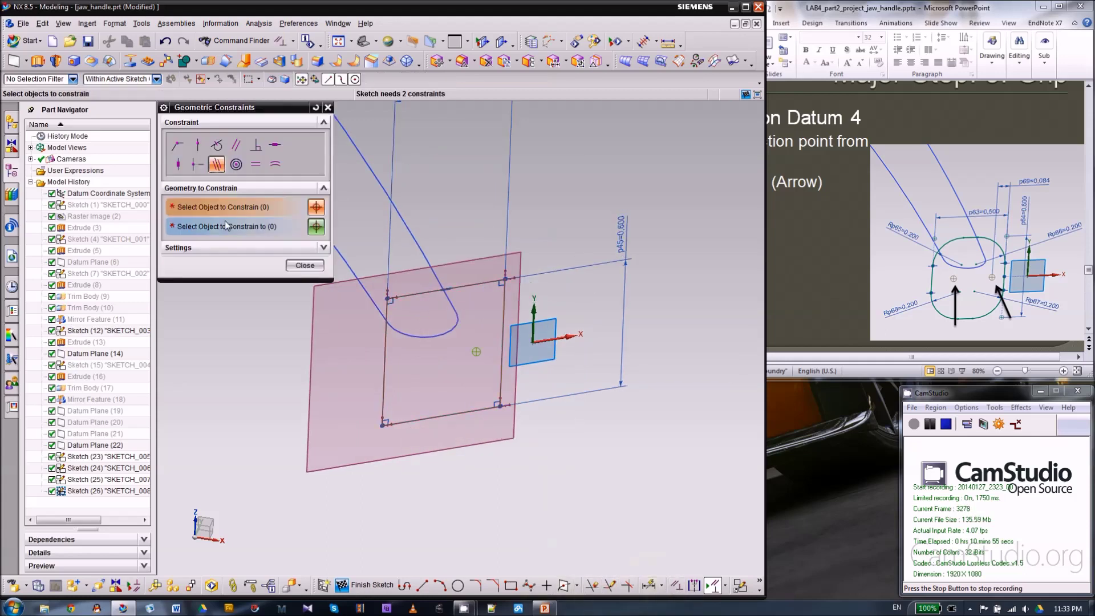
click(197, 165)
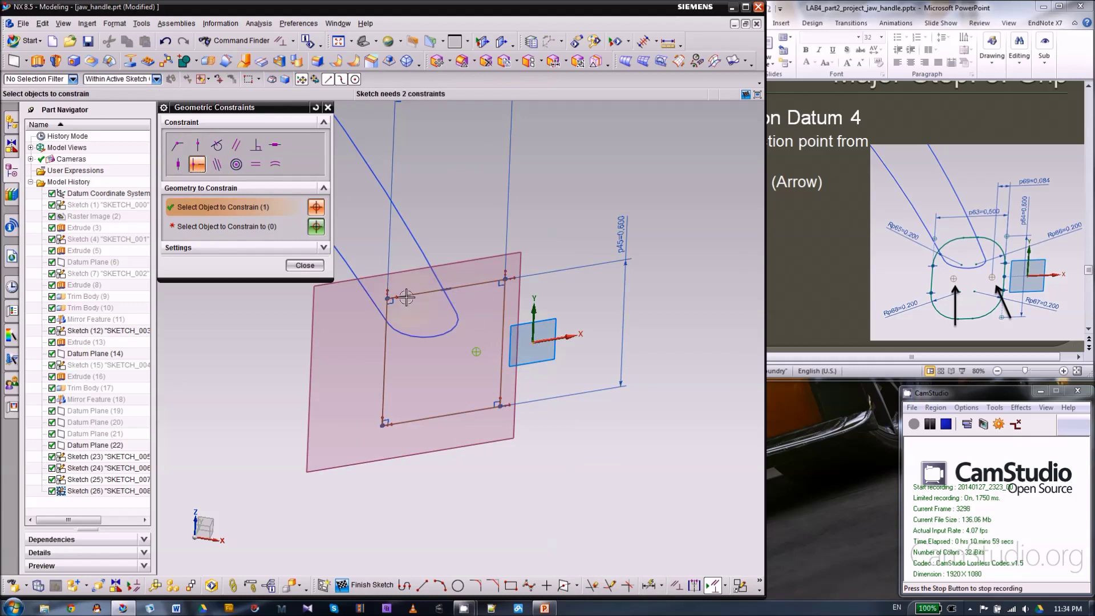
click(501, 366)
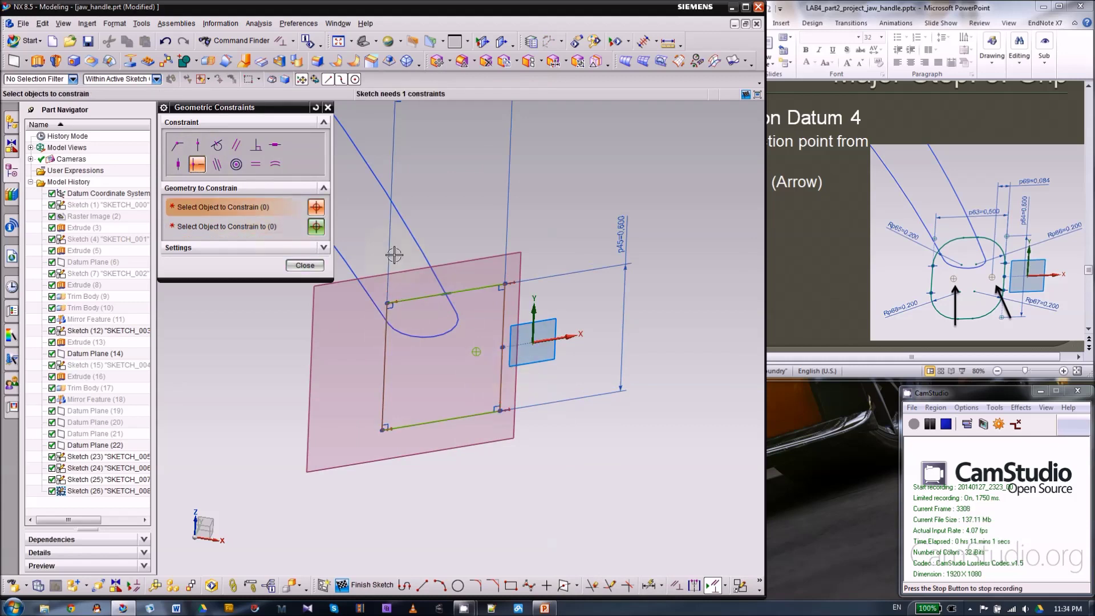
click(297, 267)
- Dimension the horizontal distance from the intersection point to the rectangle's right side as 0.084 in
scroll(627, 353, down, 2)
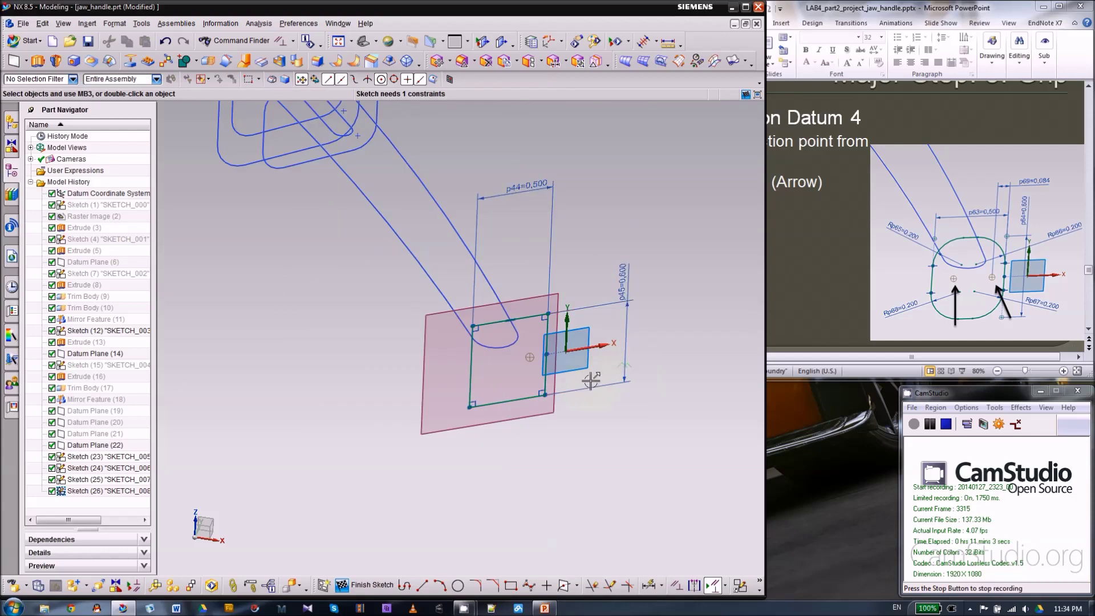
scroll(582, 378, up, 1)
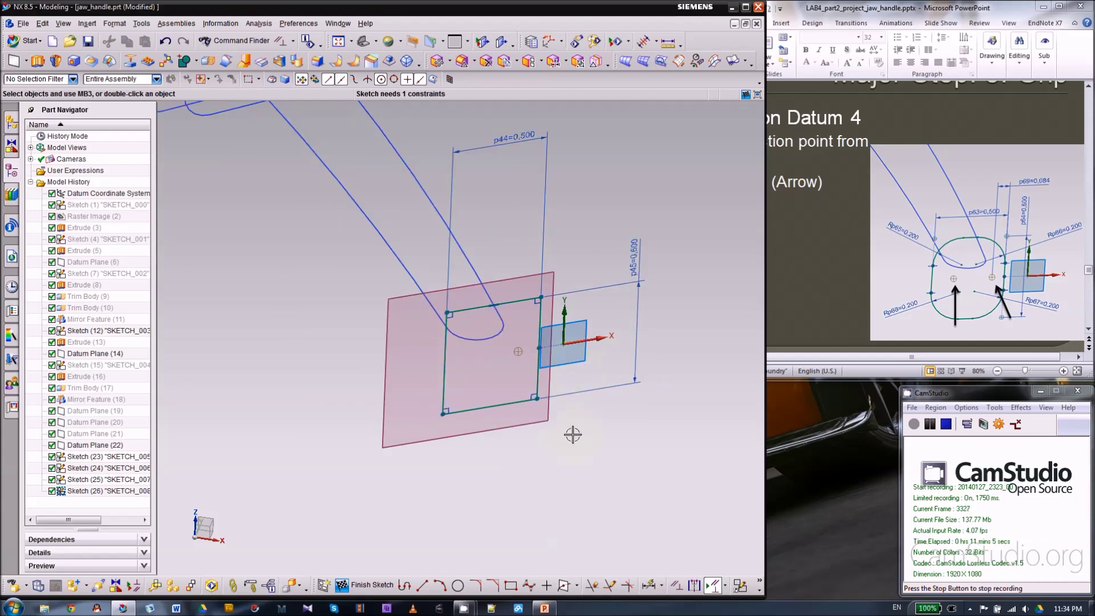
click(649, 585)
click(518, 352)
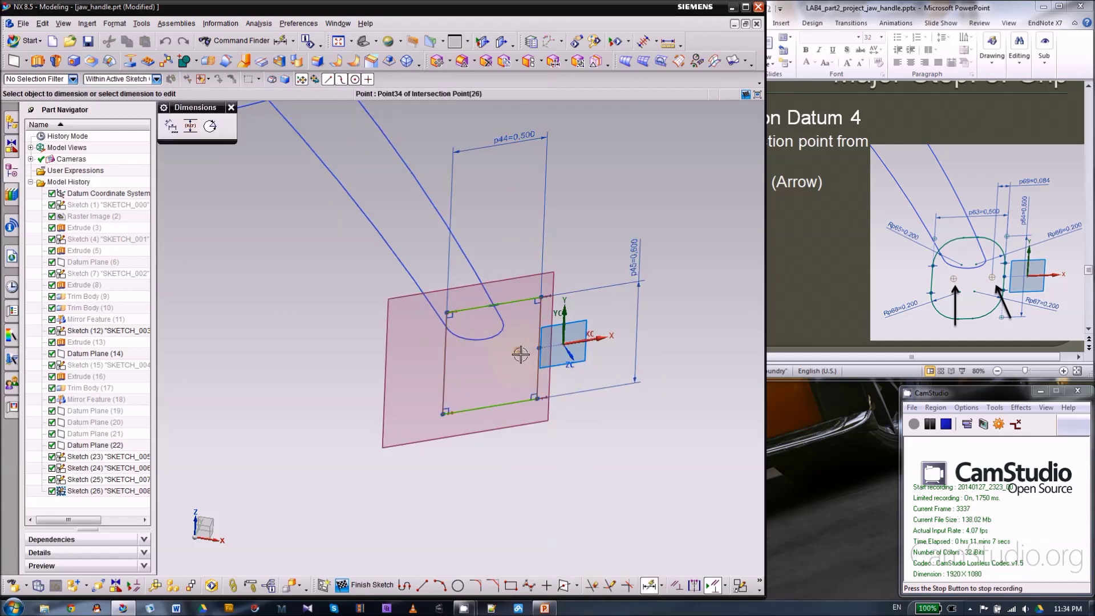
click(537, 317)
click(522, 227)
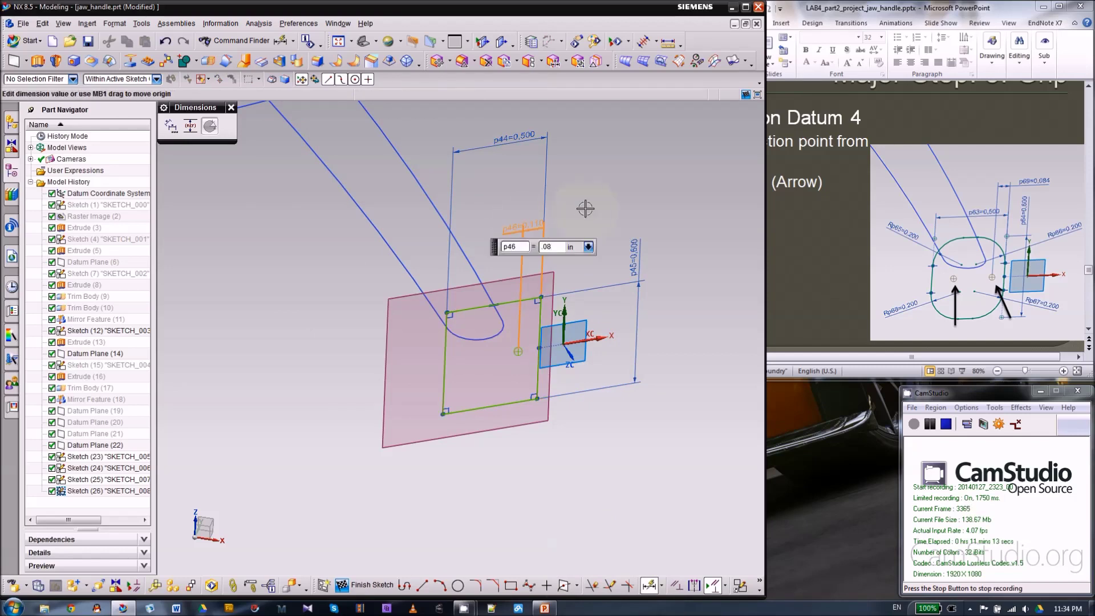
key(Return)
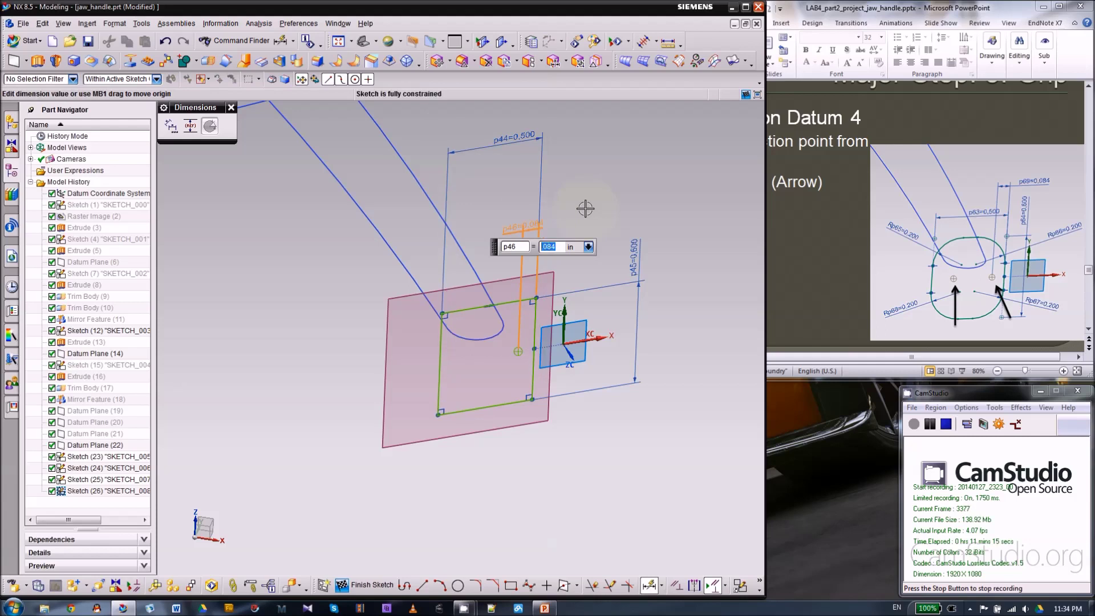
- Fillet all four corners of the rectangle with a 0.2 in radius
click(475, 584)
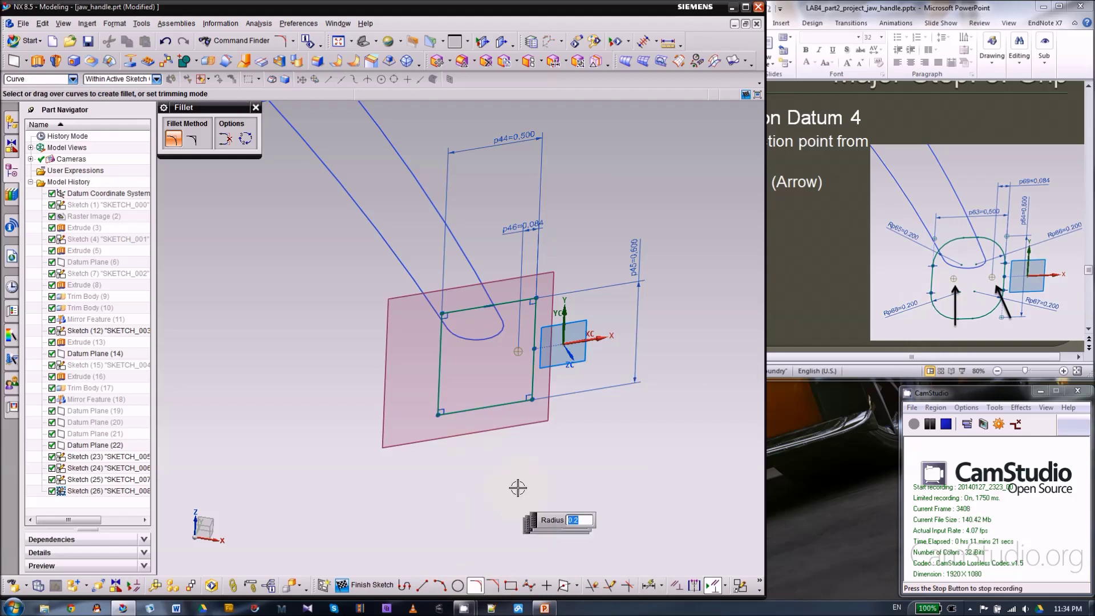
click(446, 315)
click(533, 302)
click(526, 399)
click(439, 413)
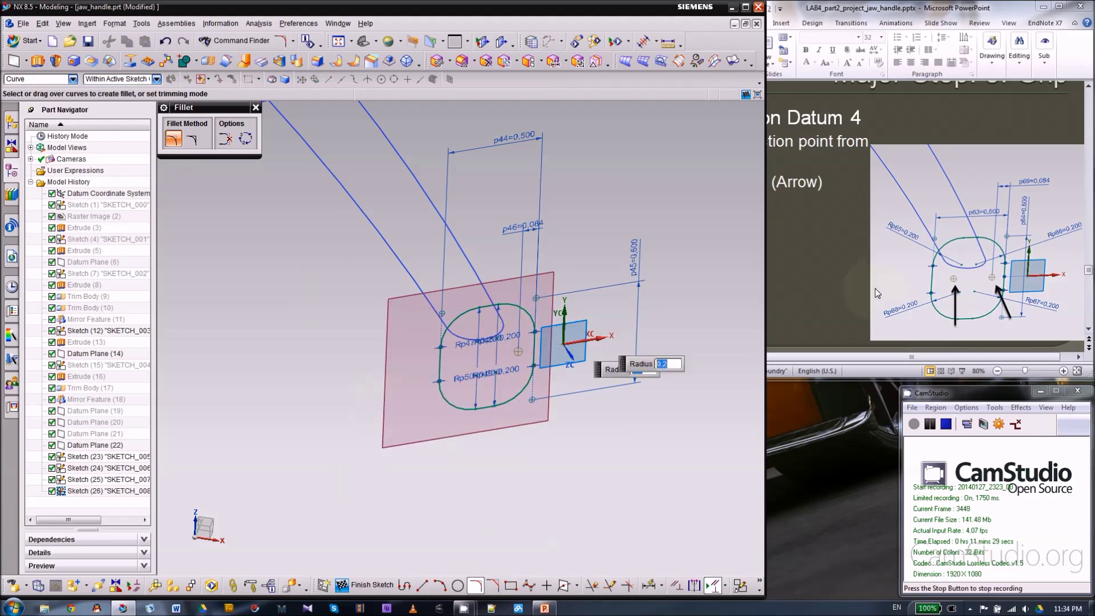
click(256, 108)
- Finish the sketch and hide Datum Plane (22)
scroll(491, 474, down, 3)
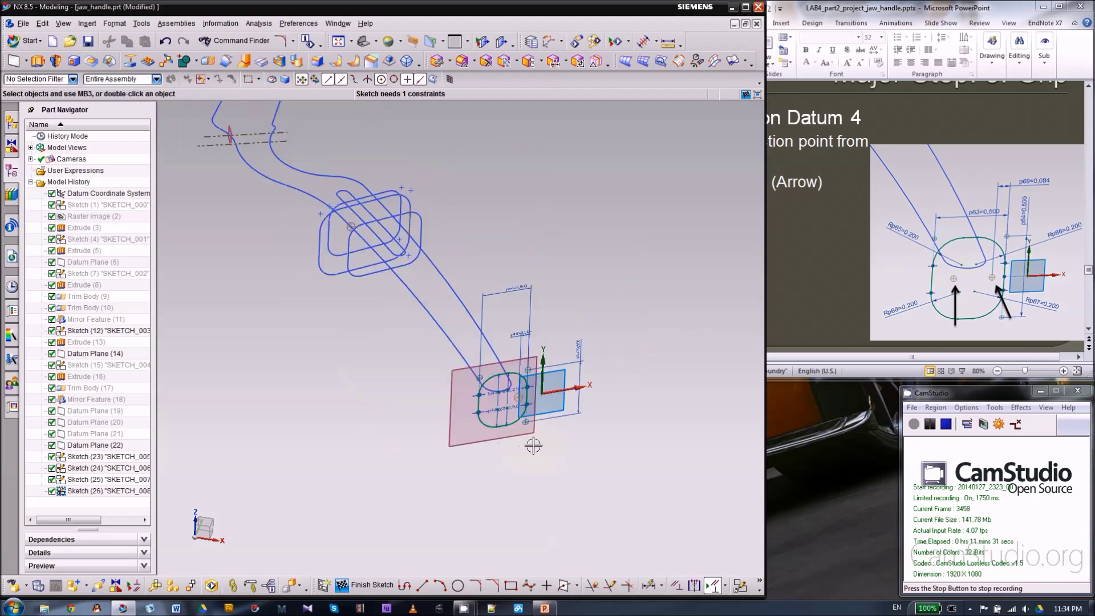
click(371, 586)
click(456, 448)
right_click(455, 448)
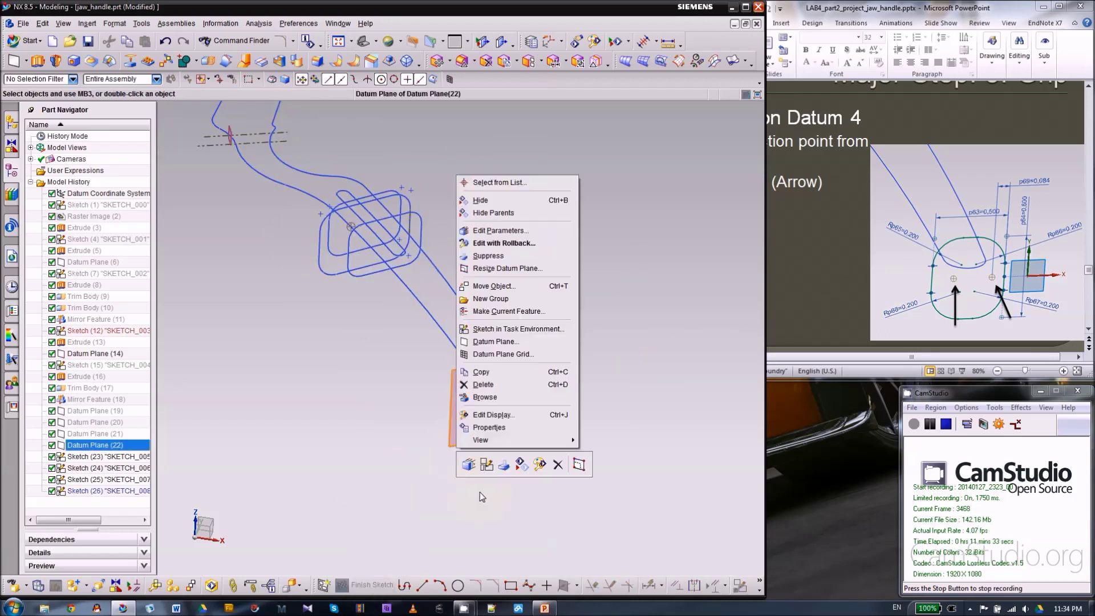
click(522, 464)
- Review the cross-section sketches along the handle and read slide 16 in PowerPoint about the x-y guide line sketch
mouse_move(612, 370)
middle_down()
mouse_move(584, 374)
mouse_move(587, 391)
middle_up()
scroll(501, 183, down, 1)
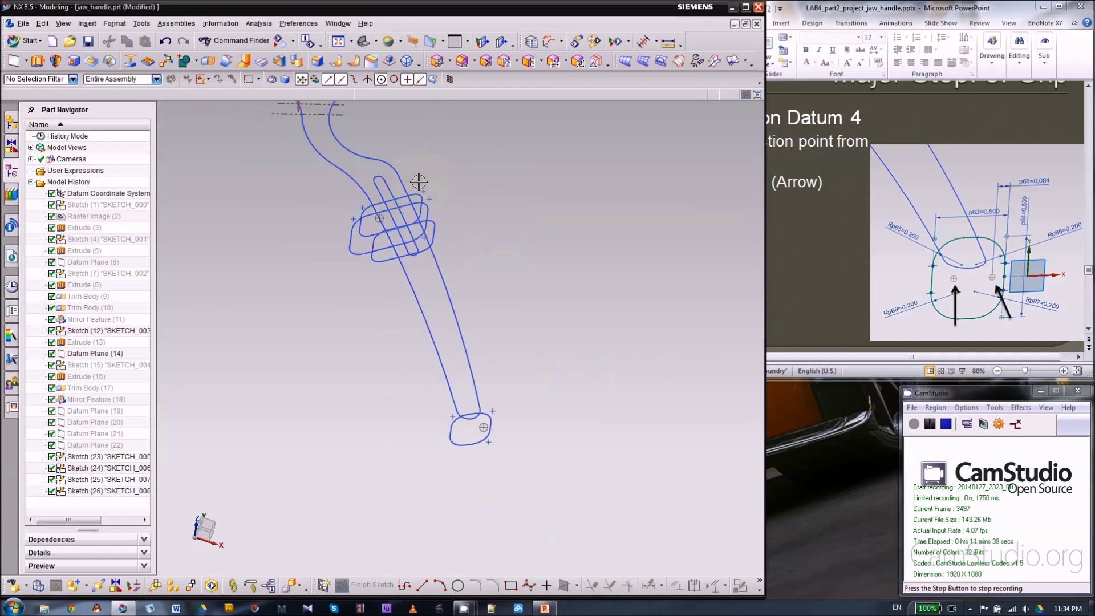
mouse_move(596, 370)
middle_down()
mouse_move(616, 391)
mouse_move(601, 372)
mouse_move(582, 407)
mouse_move(599, 337)
mouse_move(601, 364)
mouse_move(662, 342)
mouse_move(577, 359)
mouse_move(591, 344)
mouse_move(413, 357)
mouse_move(428, 376)
middle_up()
click(438, 224)
key(Escape)
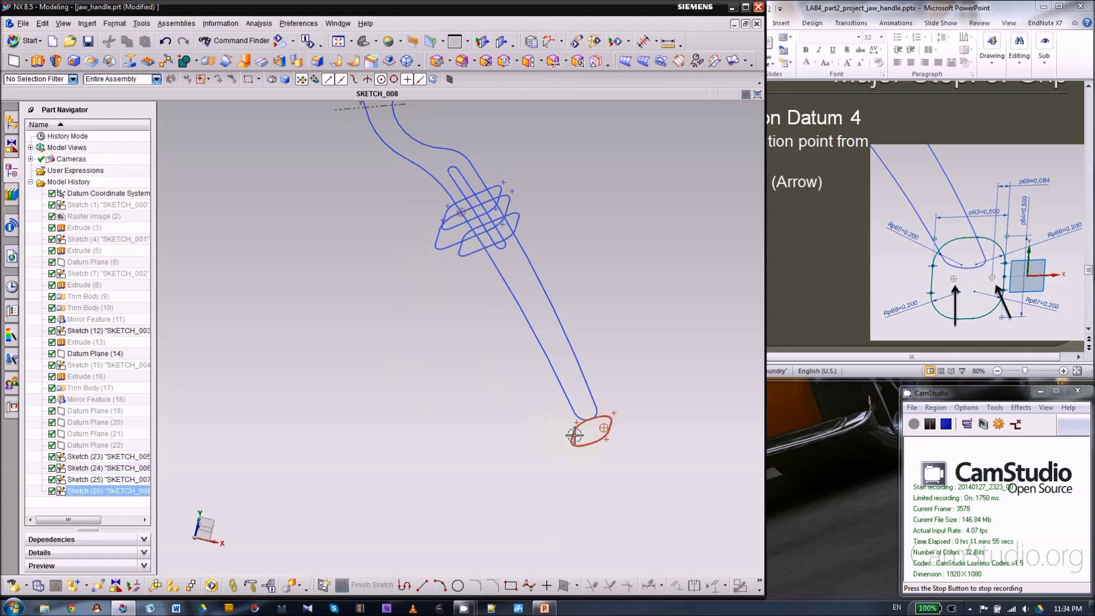
middle_drag(374, 336, 372, 365)
click(773, 293)
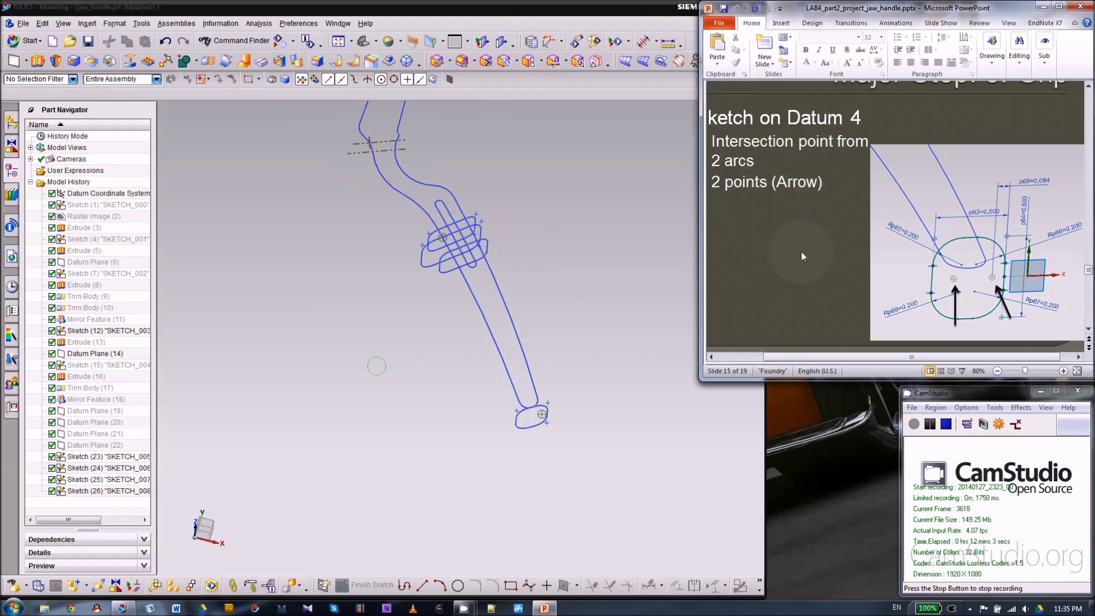
scroll(773, 288, down, 1)
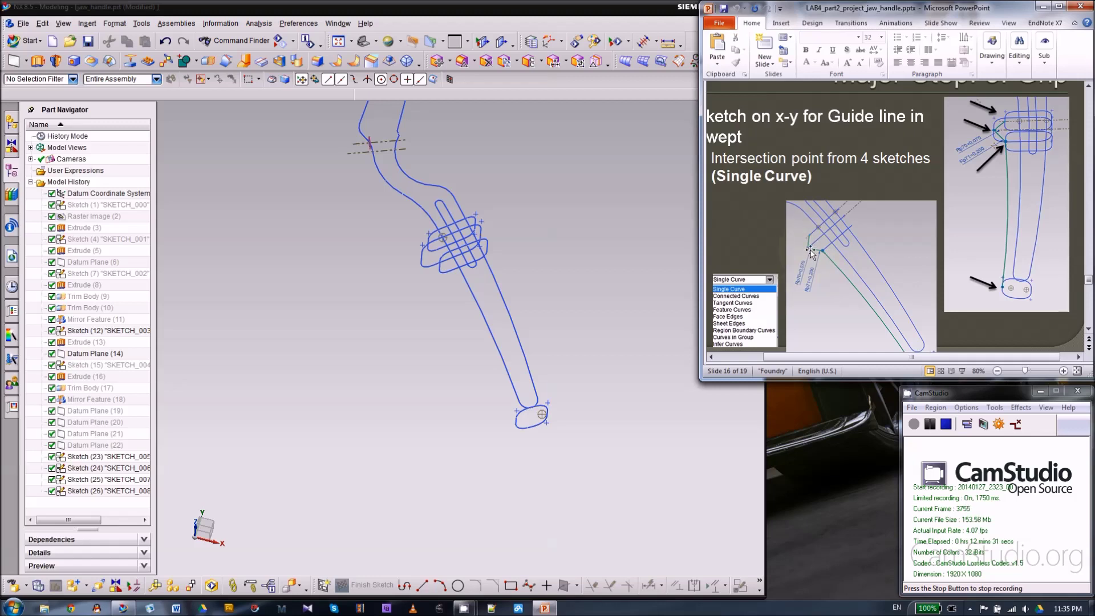
- Create a new sketch on the datum coordinate system's X-Y plane for the swept guide line
scroll(429, 251, down, 1)
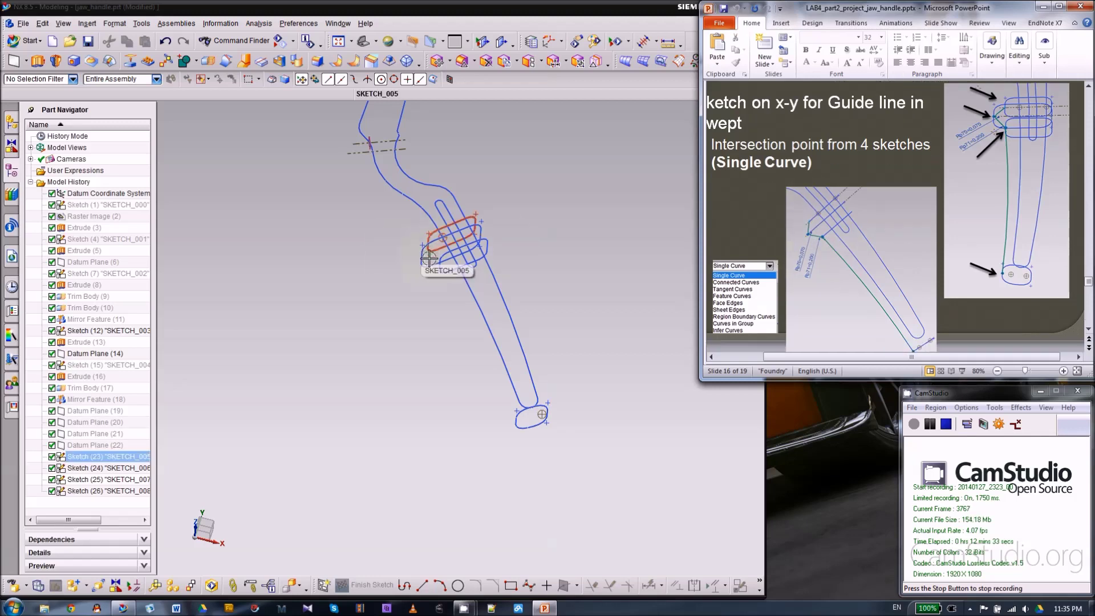
click(422, 308)
scroll(420, 291, down, 3)
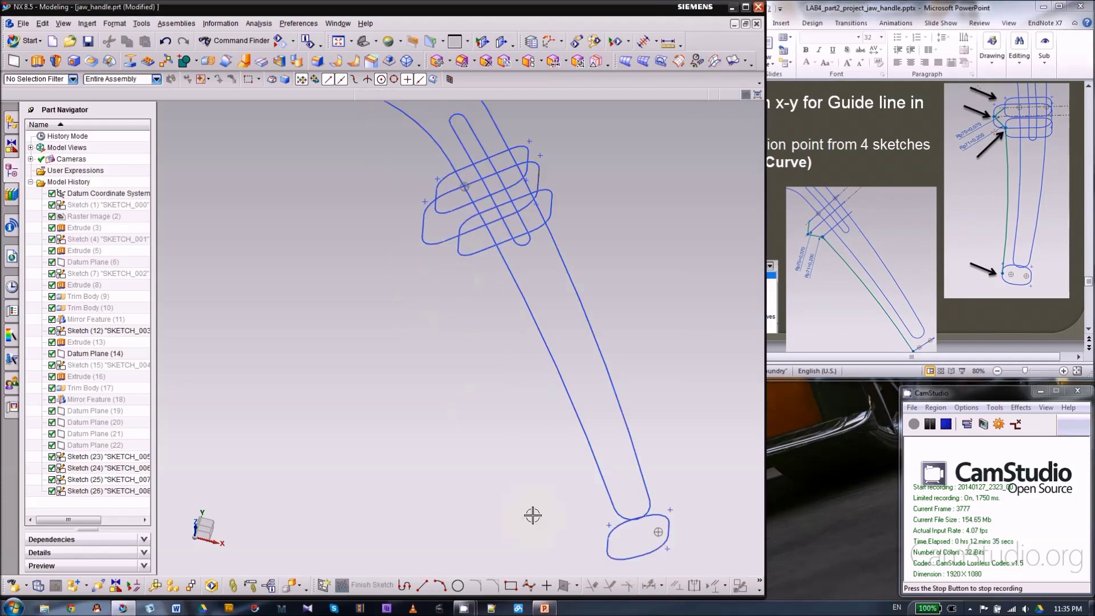
click(324, 585)
scroll(481, 465, up, 5)
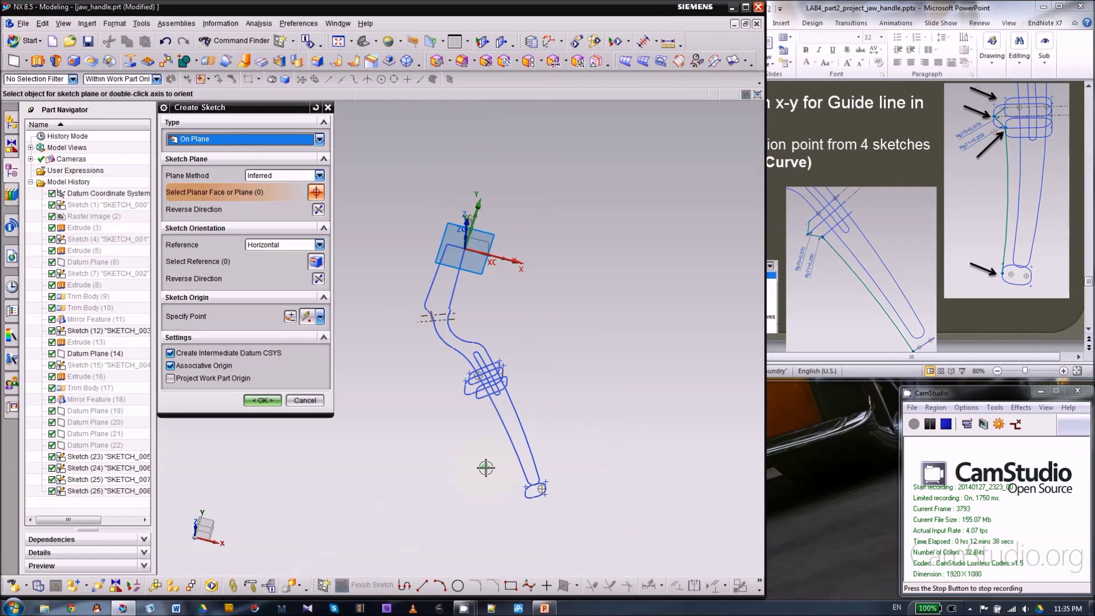
click(495, 225)
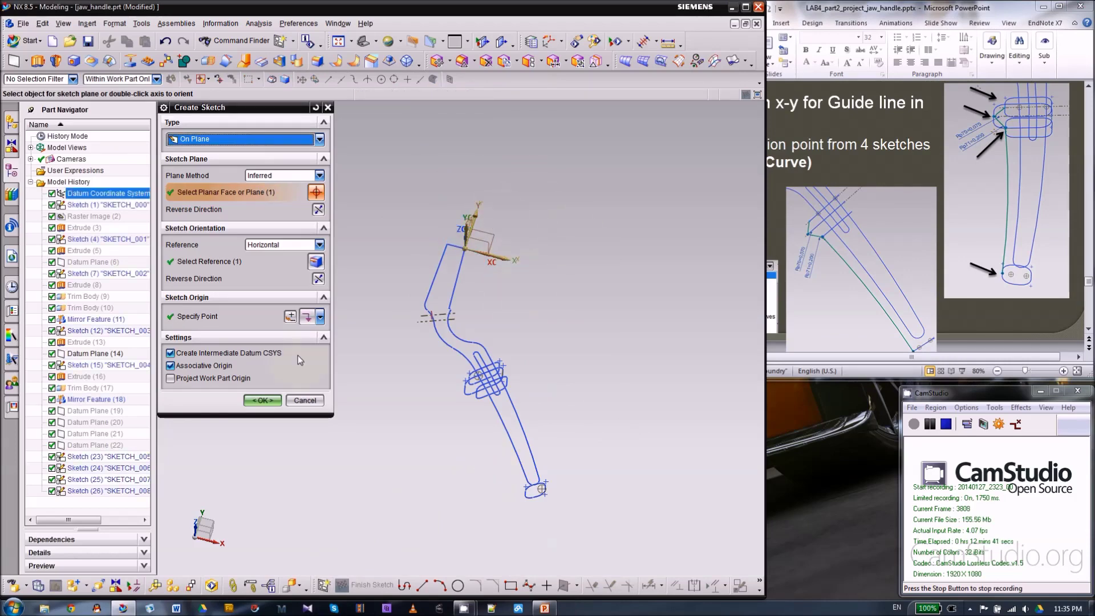
click(263, 402)
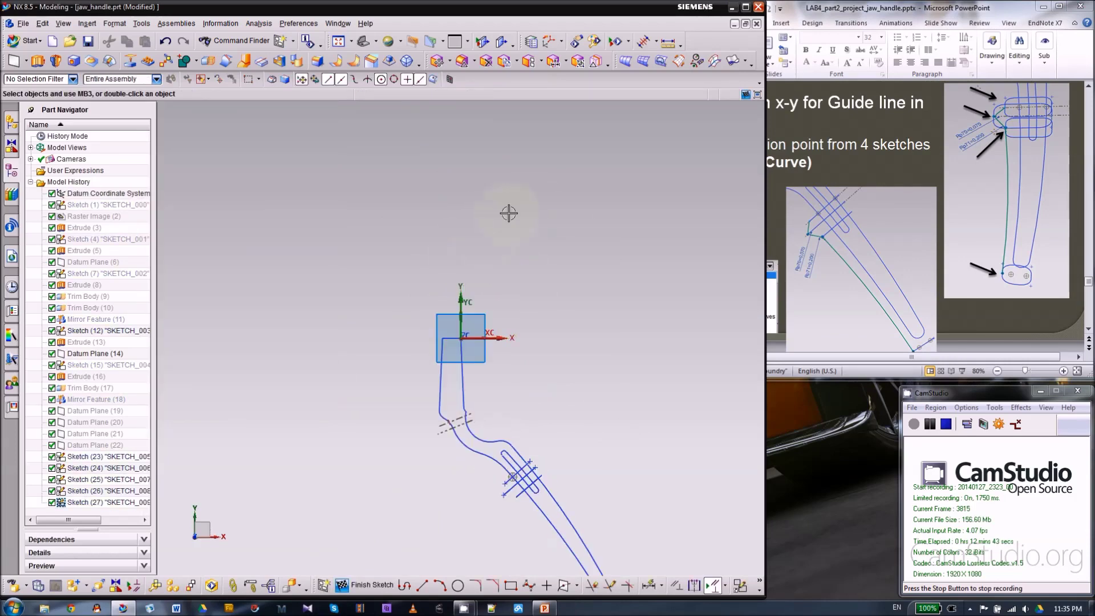
- Create intersection points between the sketch plane and the outer side lines of the three upper grip cross-sections, picking each as a single curve
mouse_move(411, 371)
middle_down()
mouse_move(413, 348)
mouse_move(501, 403)
middle_up()
scroll(548, 430, down, 1)
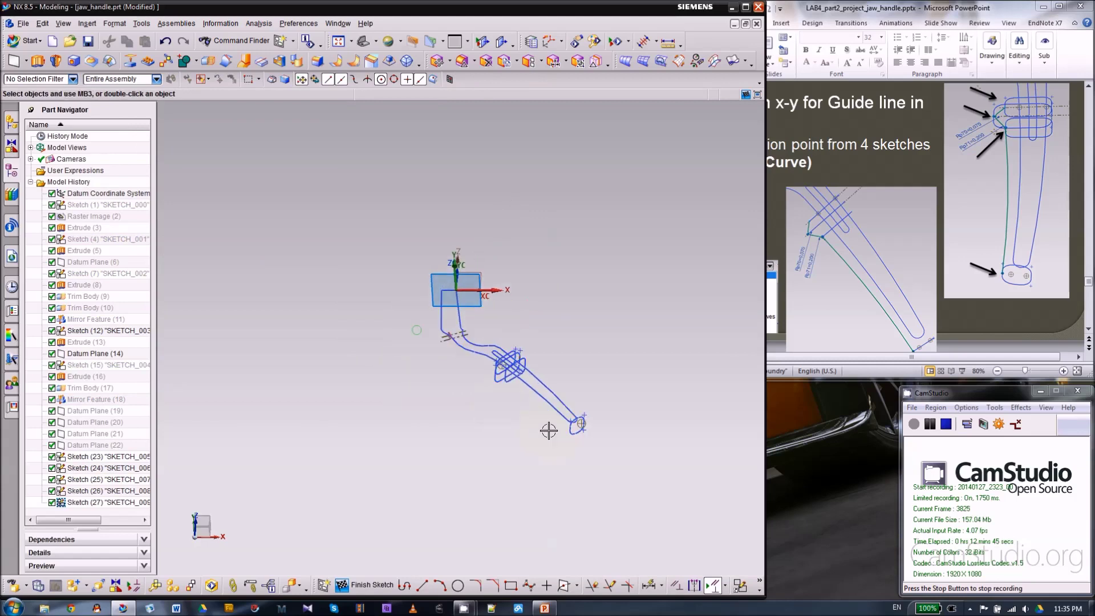
scroll(438, 352, down, 4)
mouse_move(435, 351)
middle_down()
mouse_move(460, 367)
mouse_move(445, 382)
mouse_move(457, 379)
mouse_move(377, 359)
middle_up()
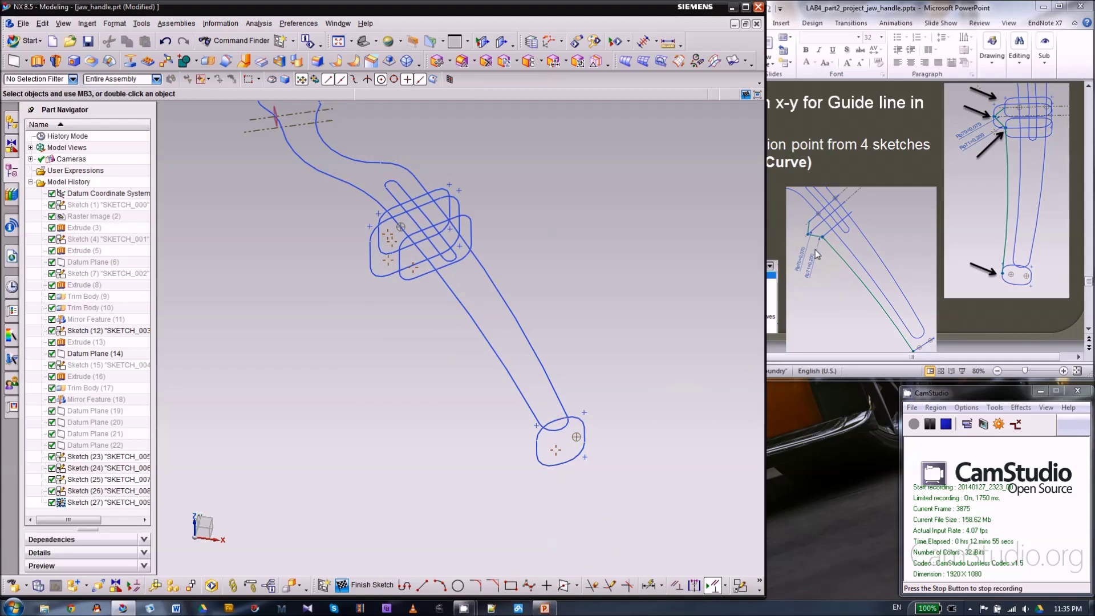
click(565, 586)
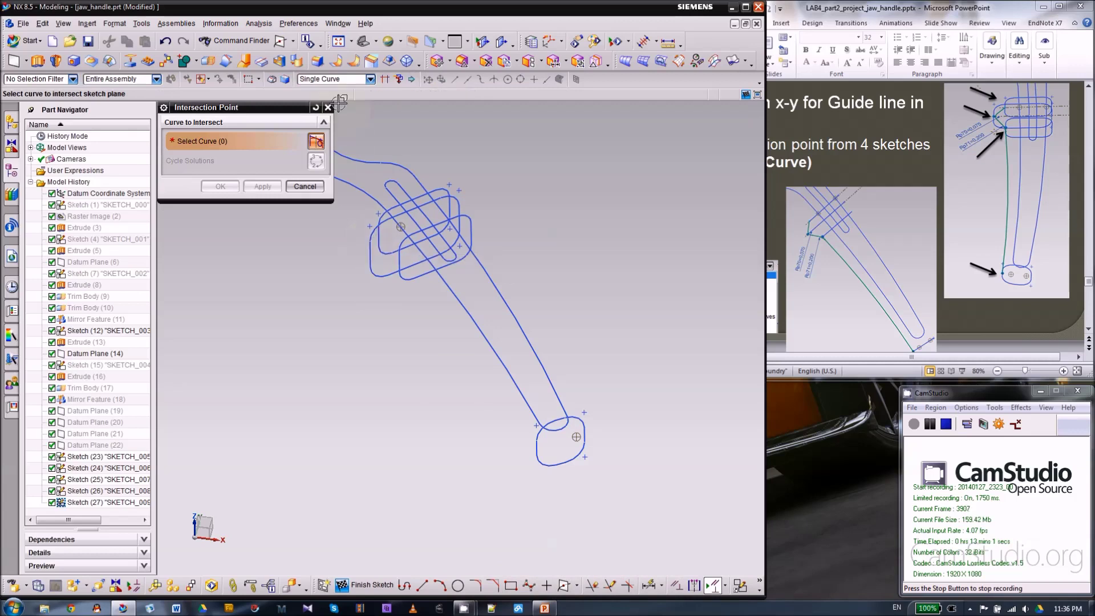
scroll(374, 228, up, 2)
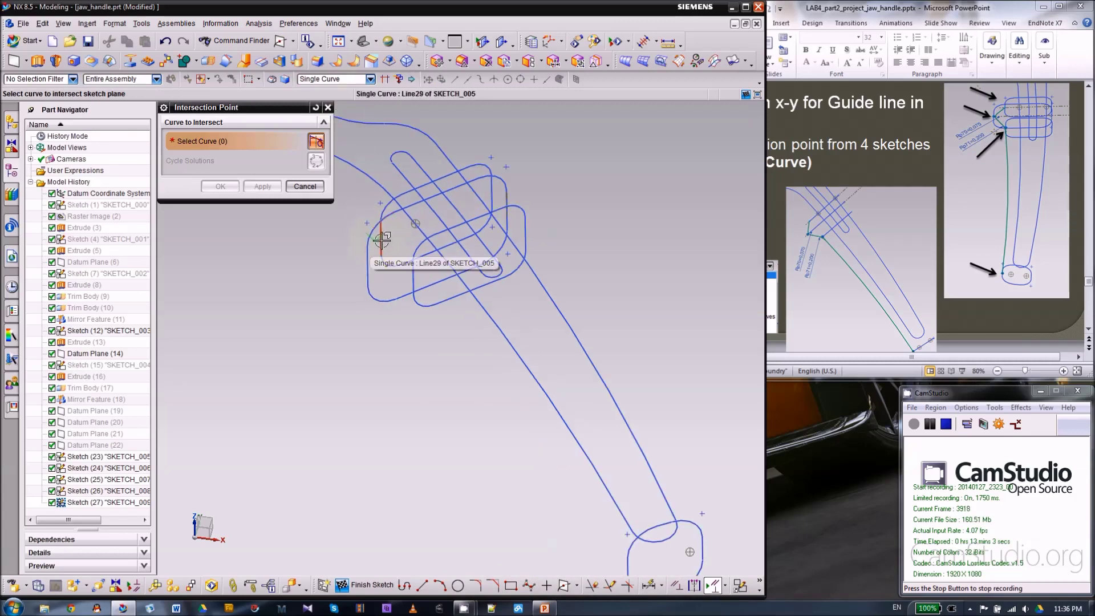
click(383, 240)
click(382, 240)
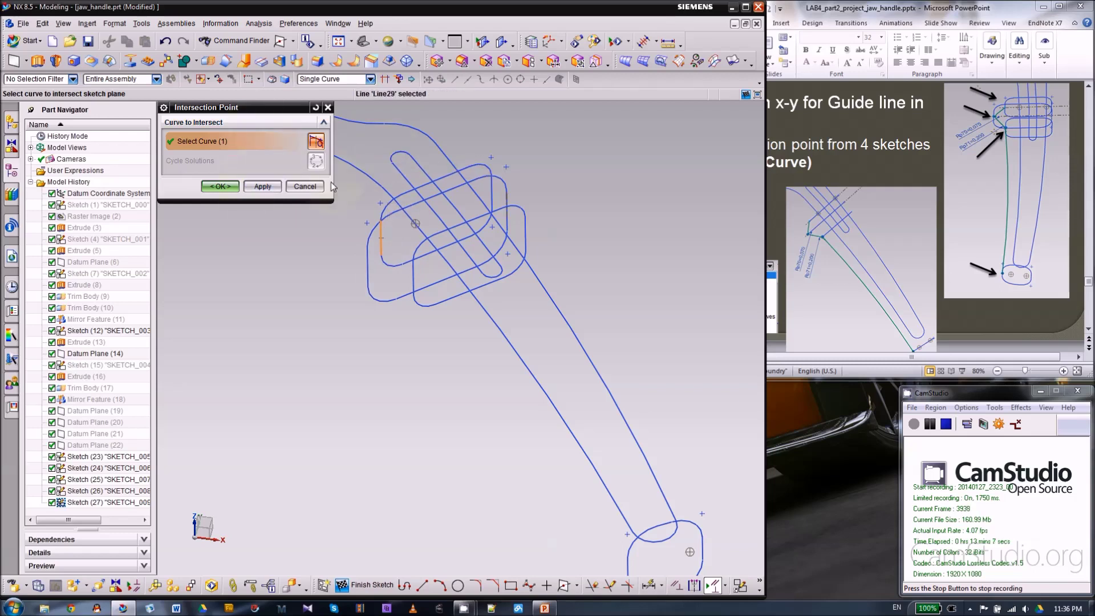
click(260, 186)
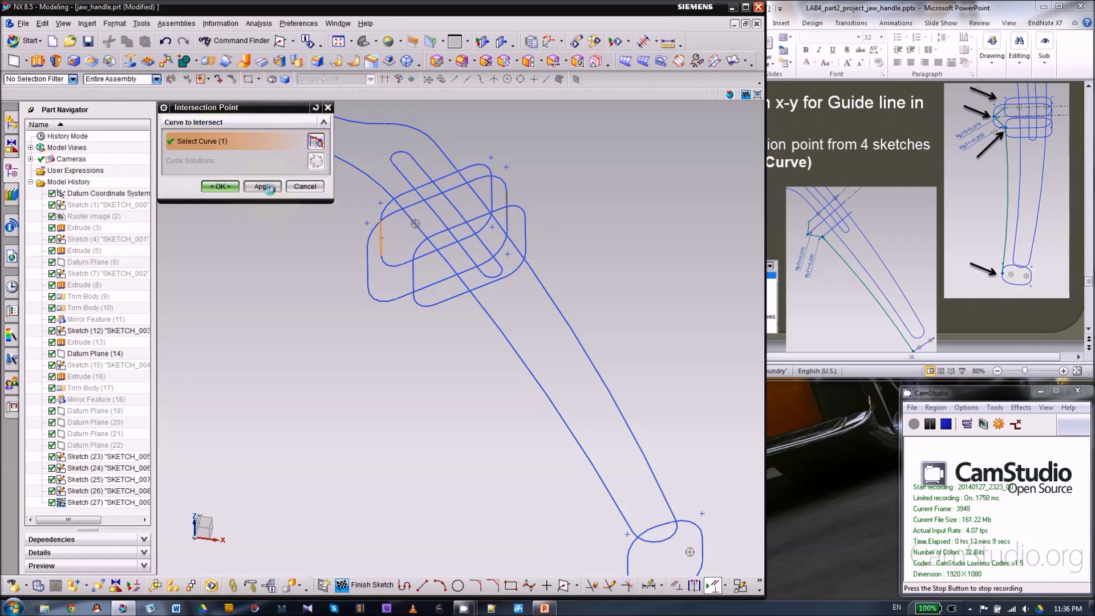
click(367, 268)
click(260, 187)
click(412, 280)
click(252, 183)
- Create the fourth intersection point on the outer side of the cross-section at the handle's lower end
scroll(447, 317, down, 2)
scroll(476, 379, up, 5)
click(519, 323)
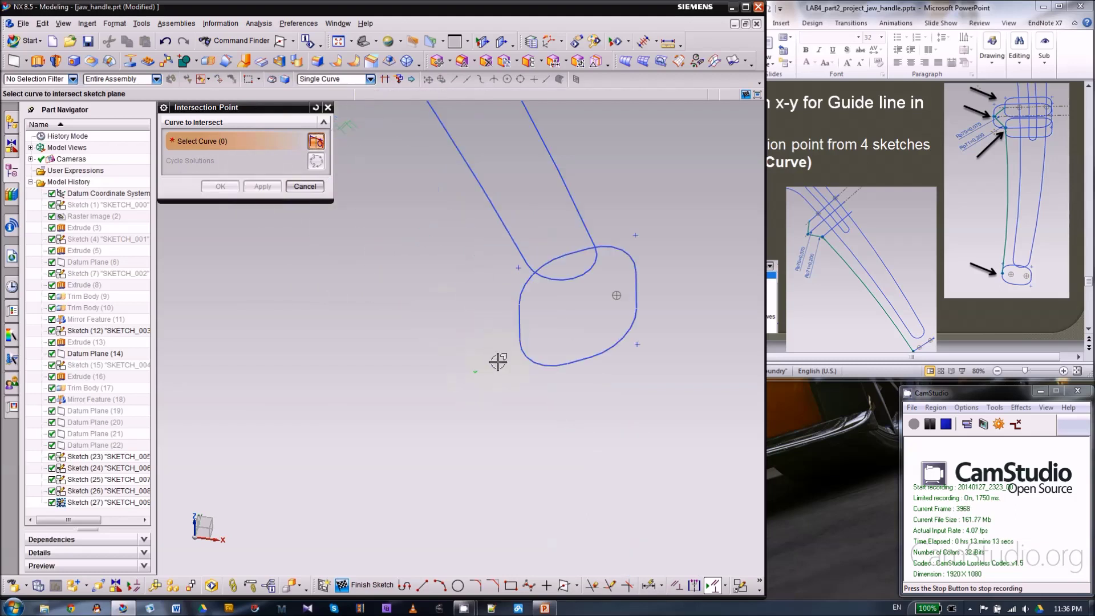
click(220, 187)
- Convert the new intersection points to reference
scroll(472, 347, down, 4)
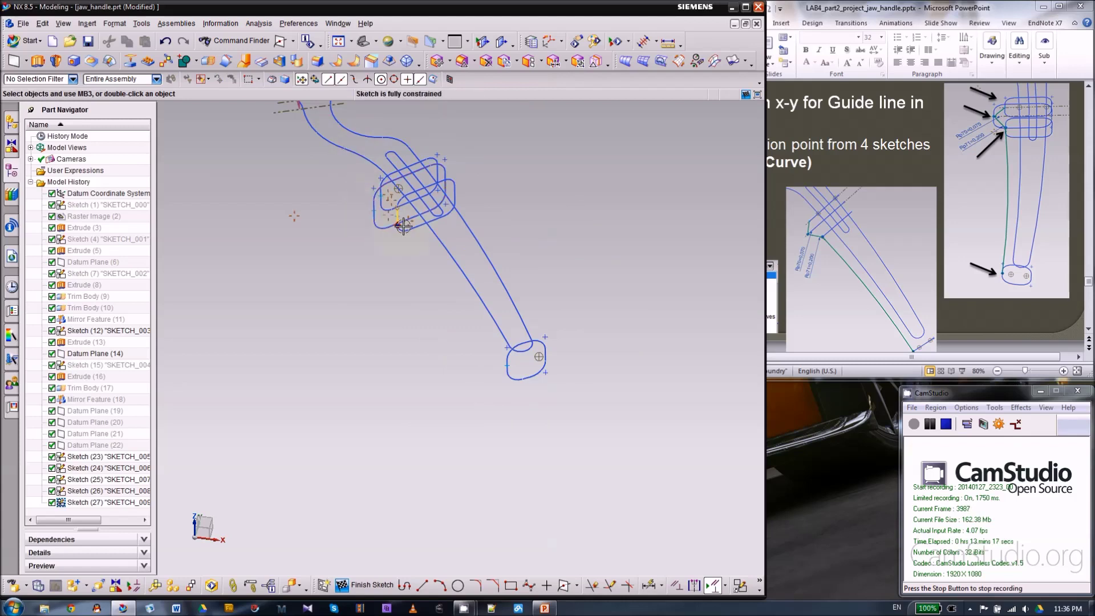
scroll(372, 213, up, 3)
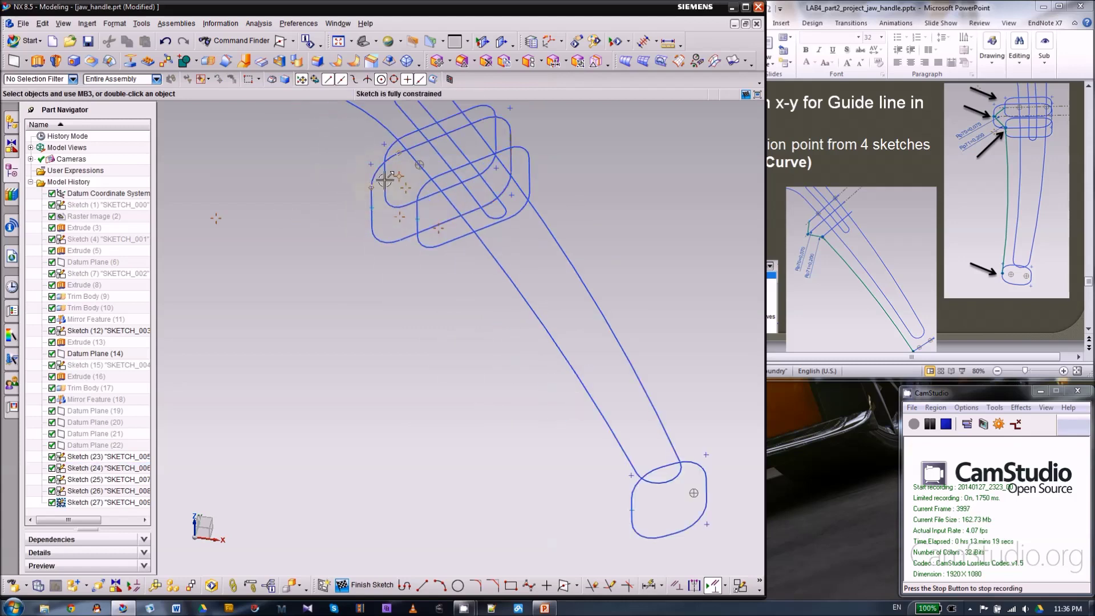
click(381, 197)
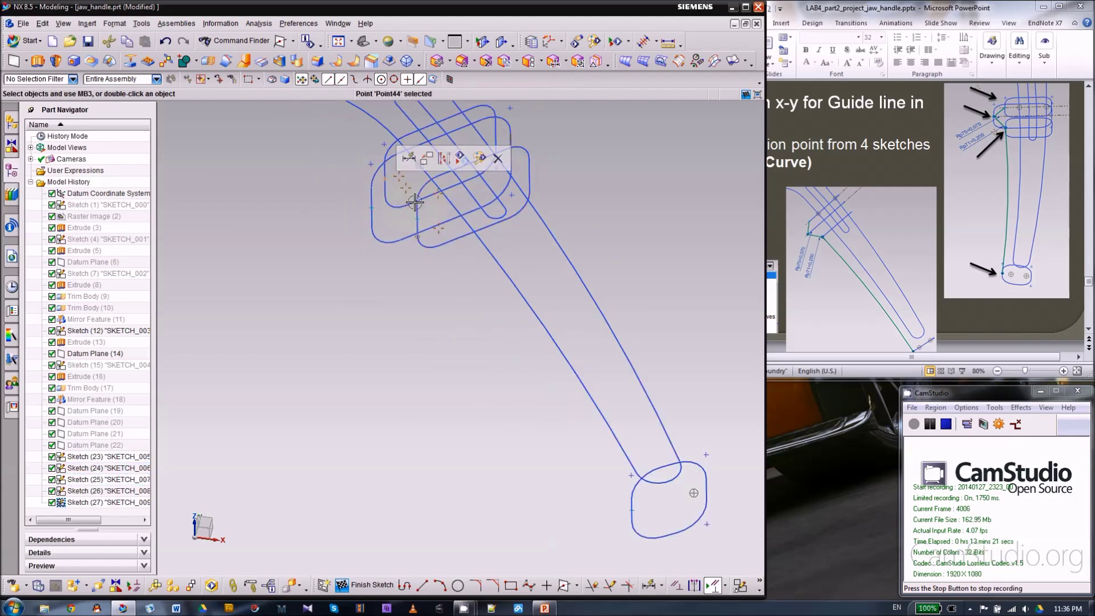
click(372, 207)
click(434, 188)
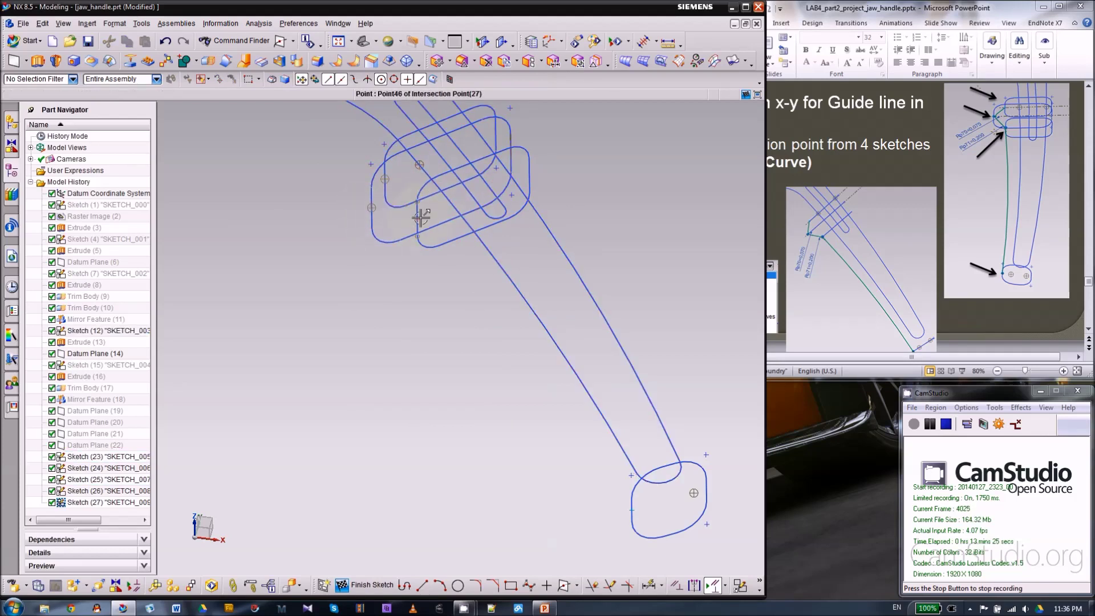
scroll(441, 181, down, 2)
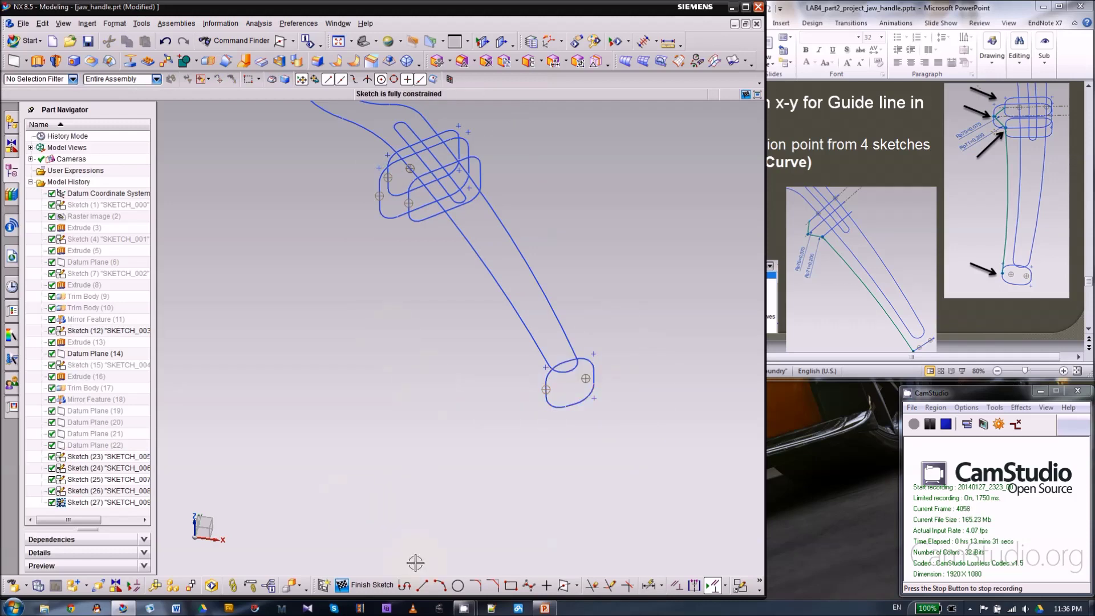
- Draw two connected profile lines through the intersection points of the three upper cross-sections
click(404, 585)
scroll(391, 183, up, 2)
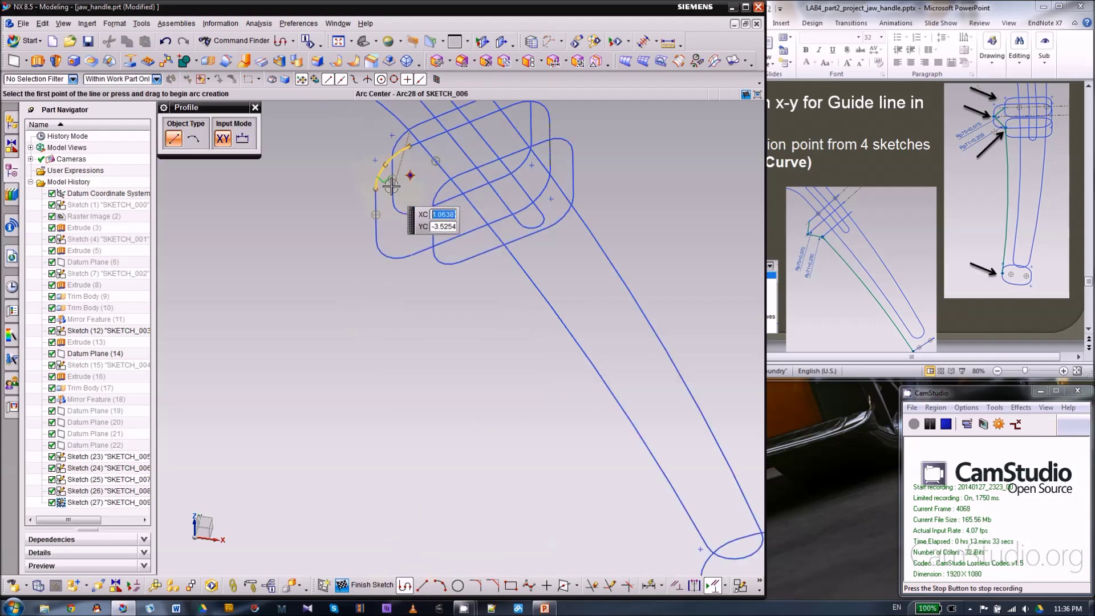
click(393, 179)
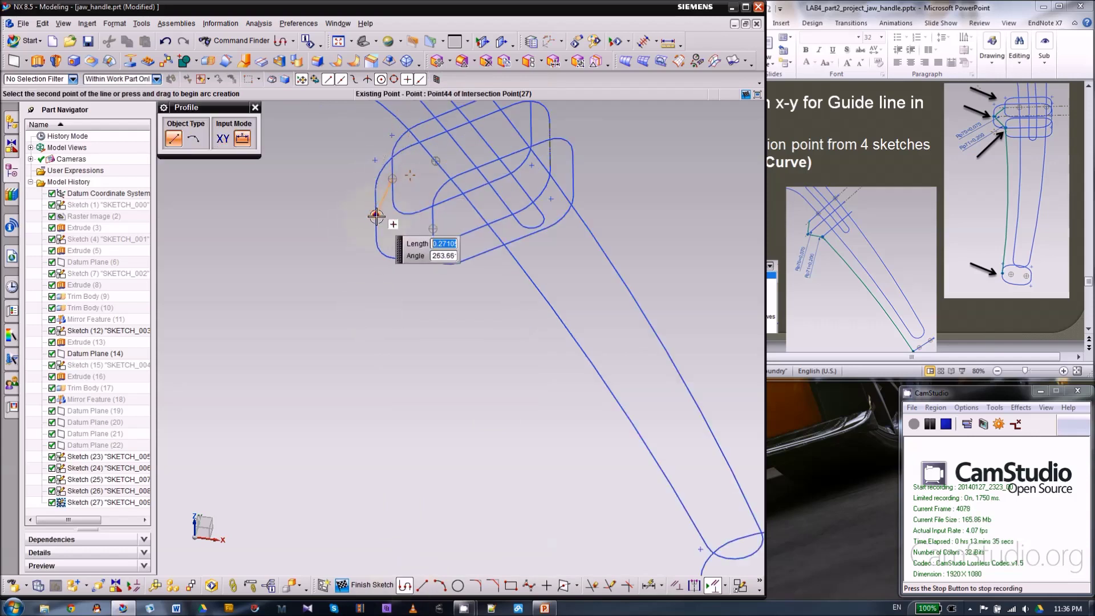
click(375, 215)
click(434, 234)
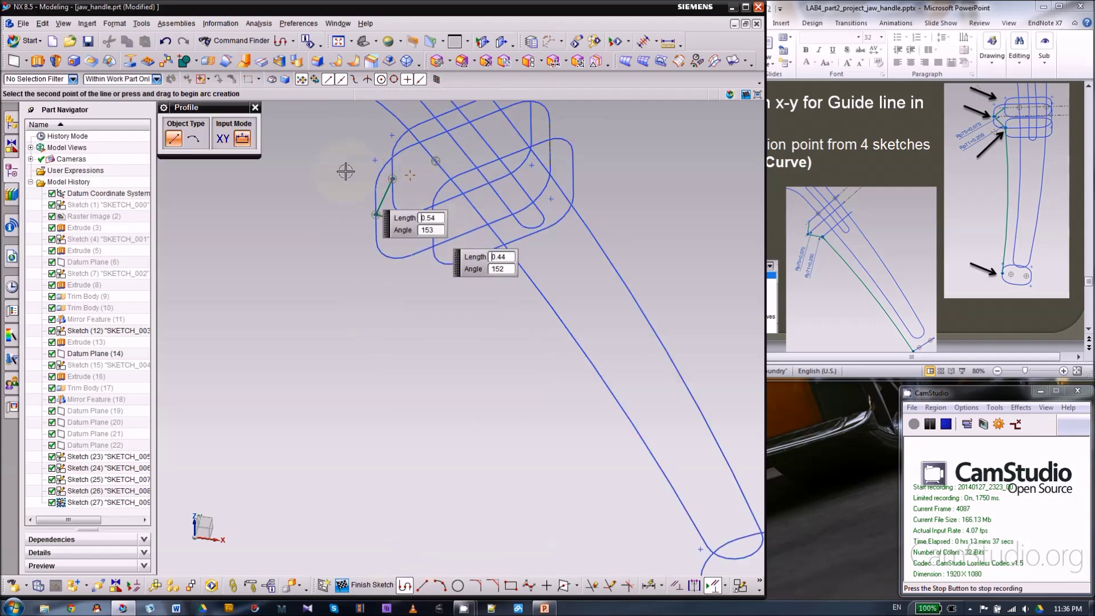
scroll(348, 166, down, 2)
- Draw an arc of about 16.12 in radius from the end of the second line to the lower cross-section's intersection point
click(439, 585)
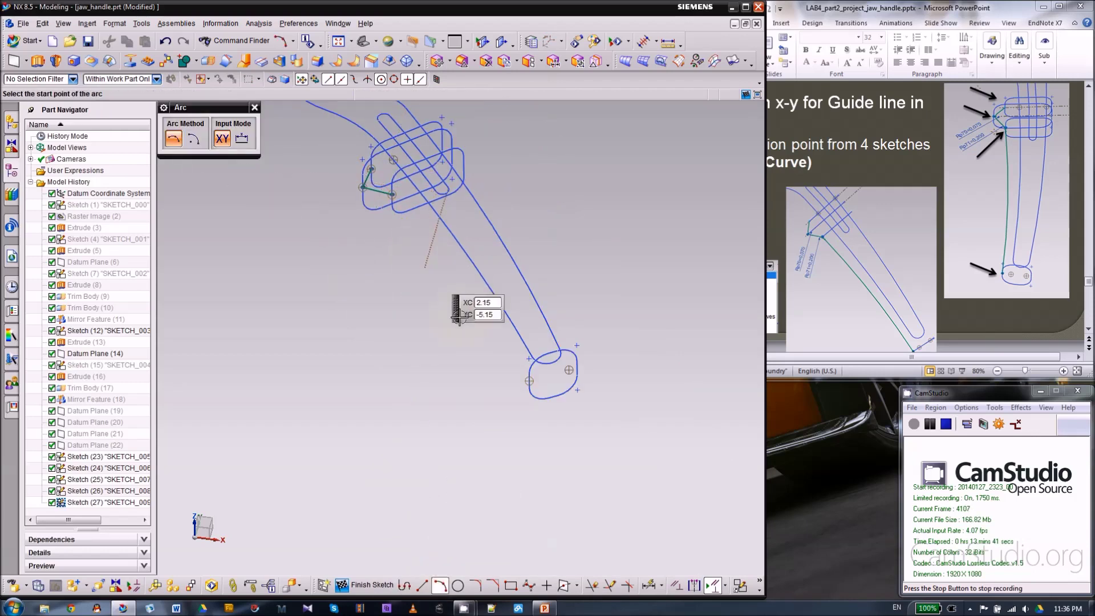
click(393, 195)
click(530, 380)
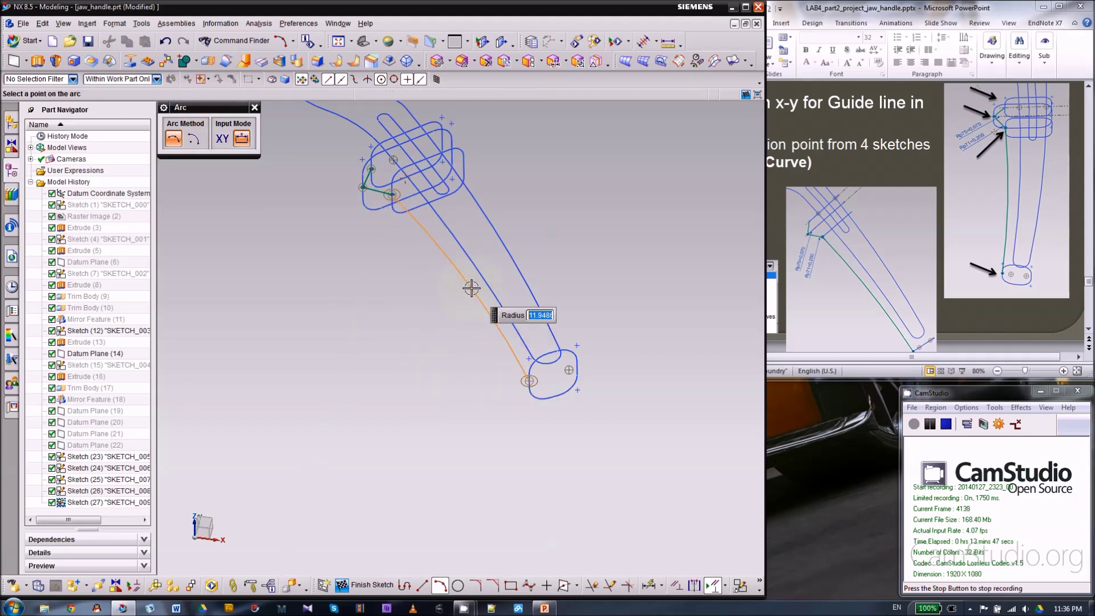
key(shift+F8)
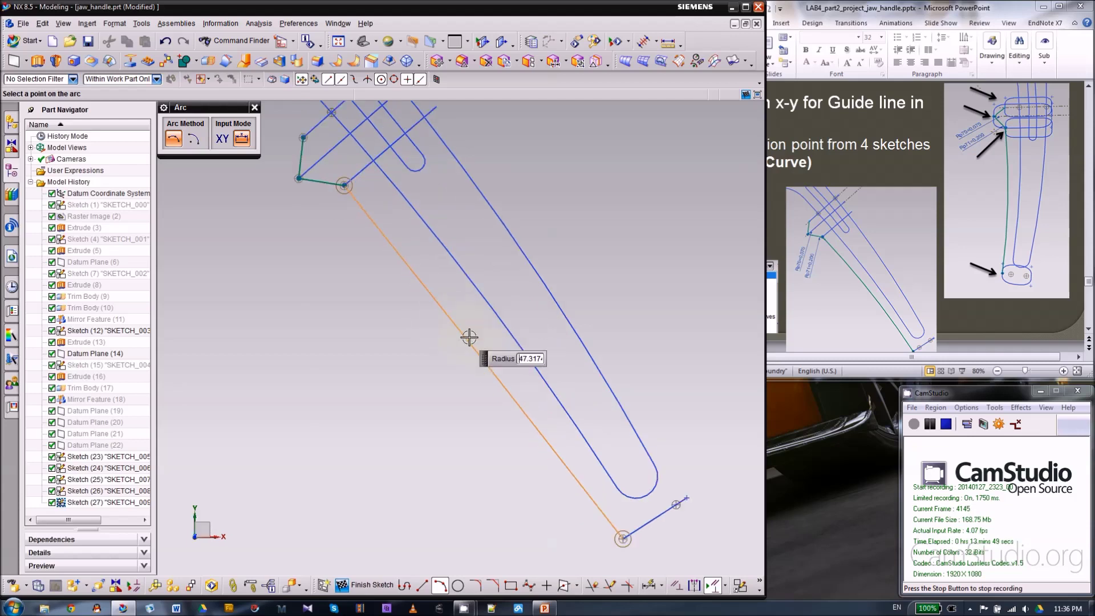
scroll(470, 336, up, 2)
scroll(474, 319, down, 2)
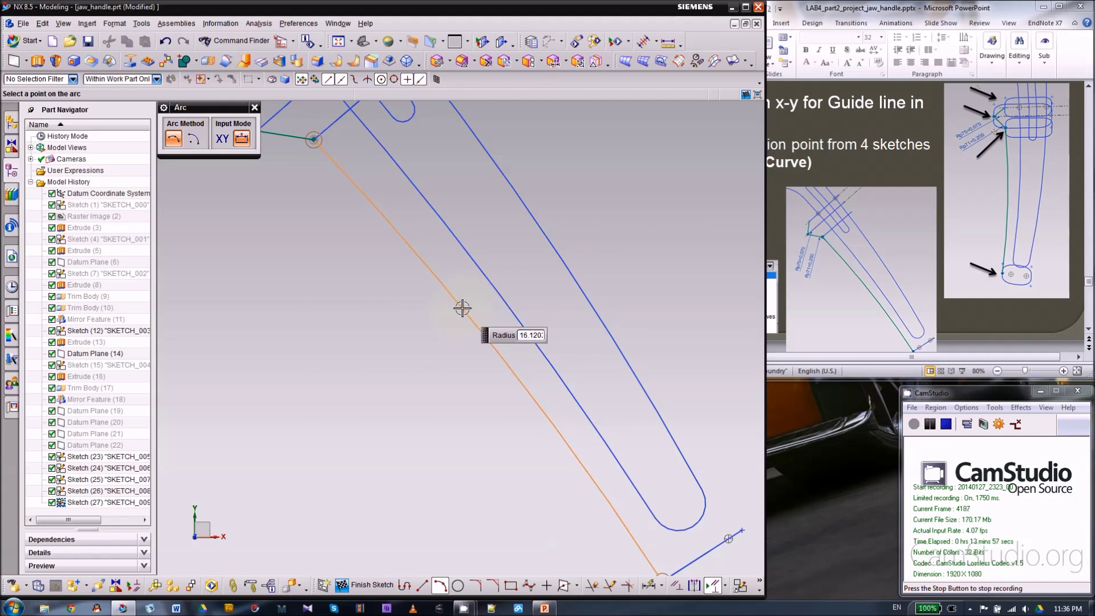
click(462, 308)
scroll(433, 256, down, 3)
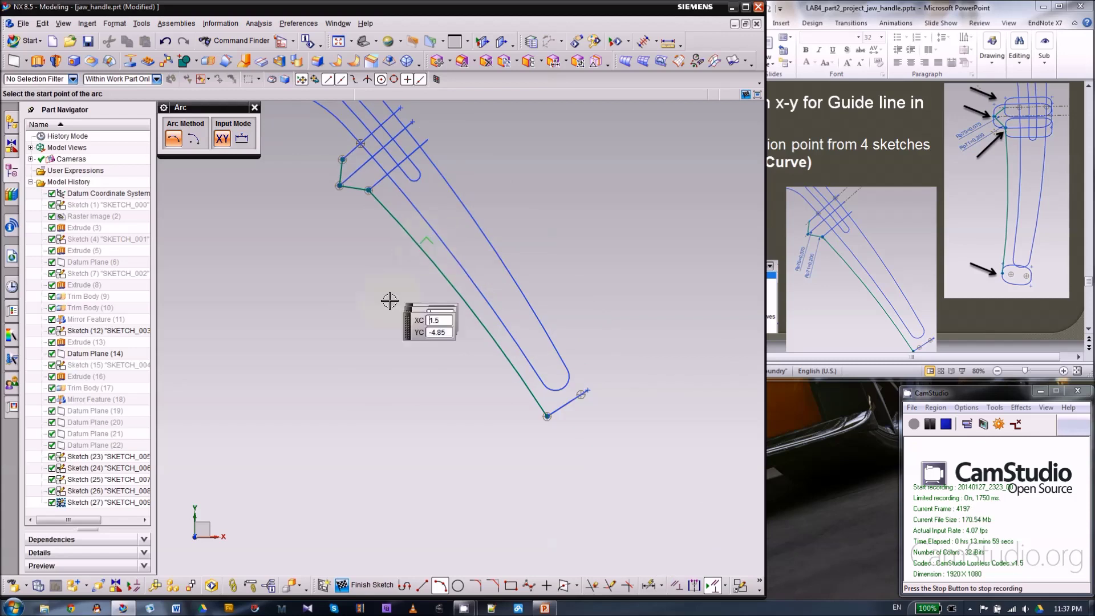
key(Escape)
scroll(389, 354, down, 1)
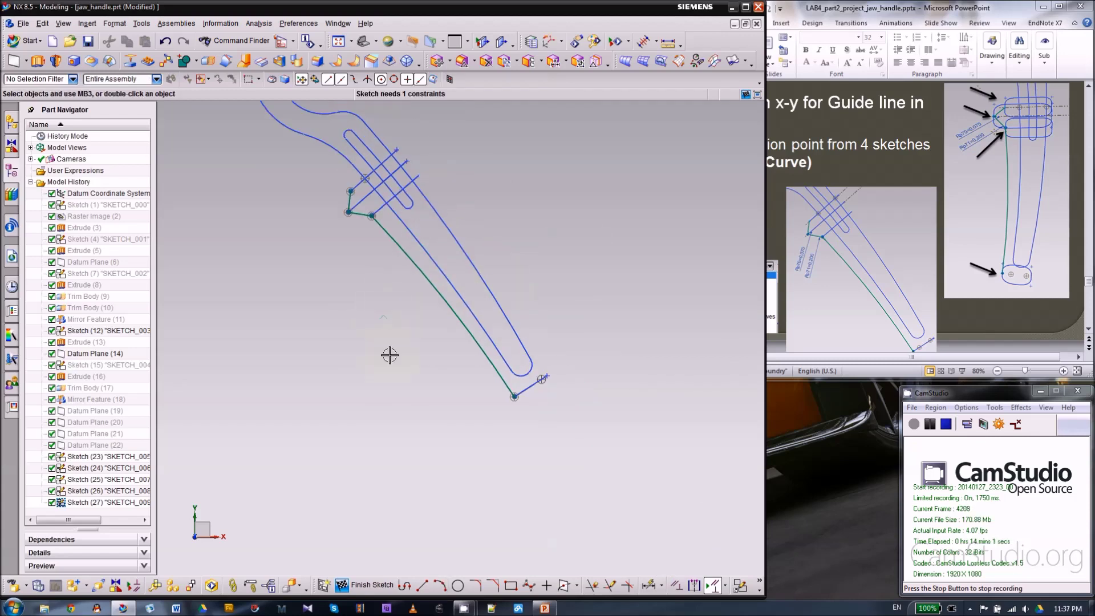
- Fillet the corner between the two short lines with a 0.07 in radius
scroll(399, 325, up, 5)
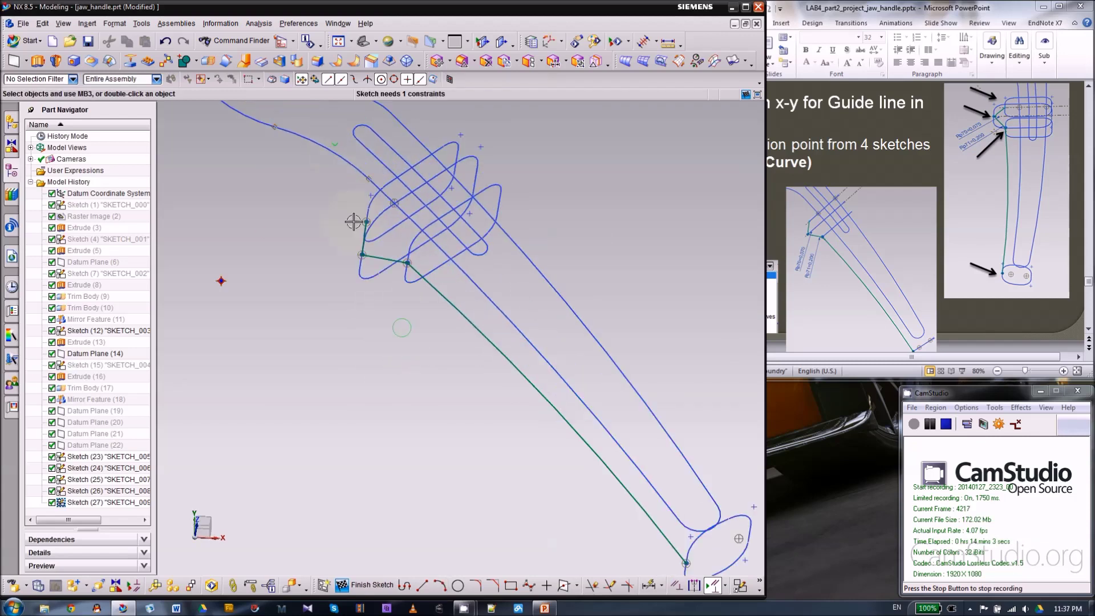
scroll(370, 210, up, 1)
click(475, 584)
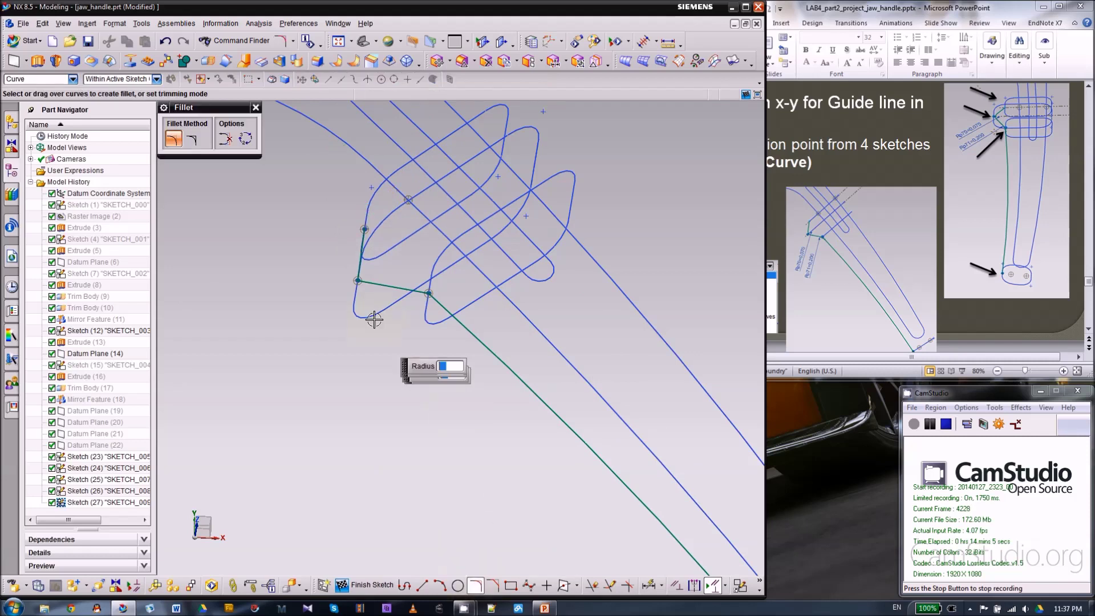
scroll(398, 379, up, 2)
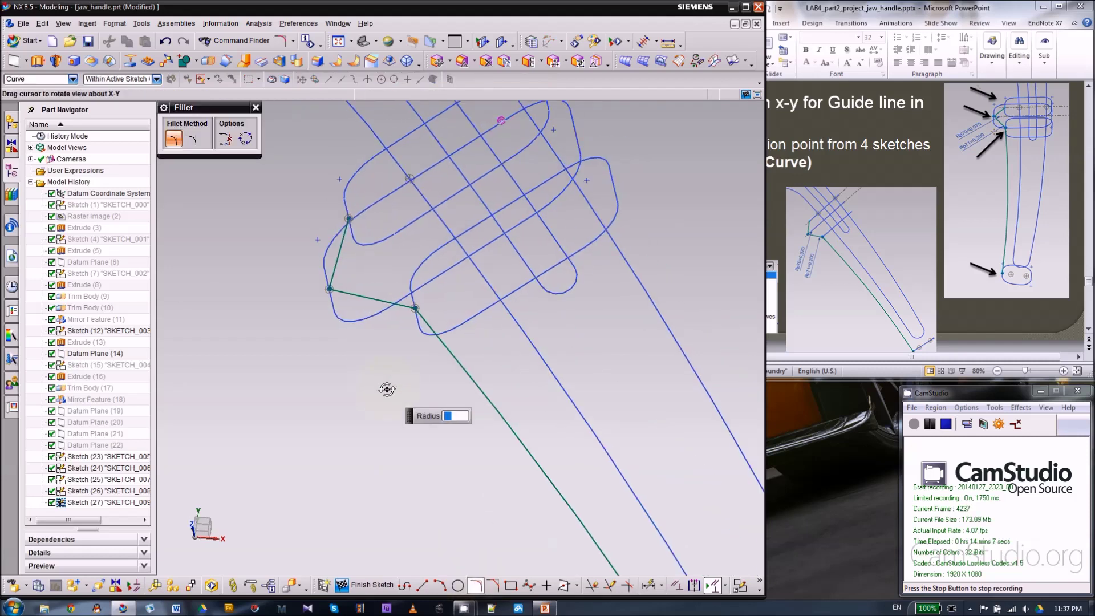
click(338, 267)
click(347, 293)
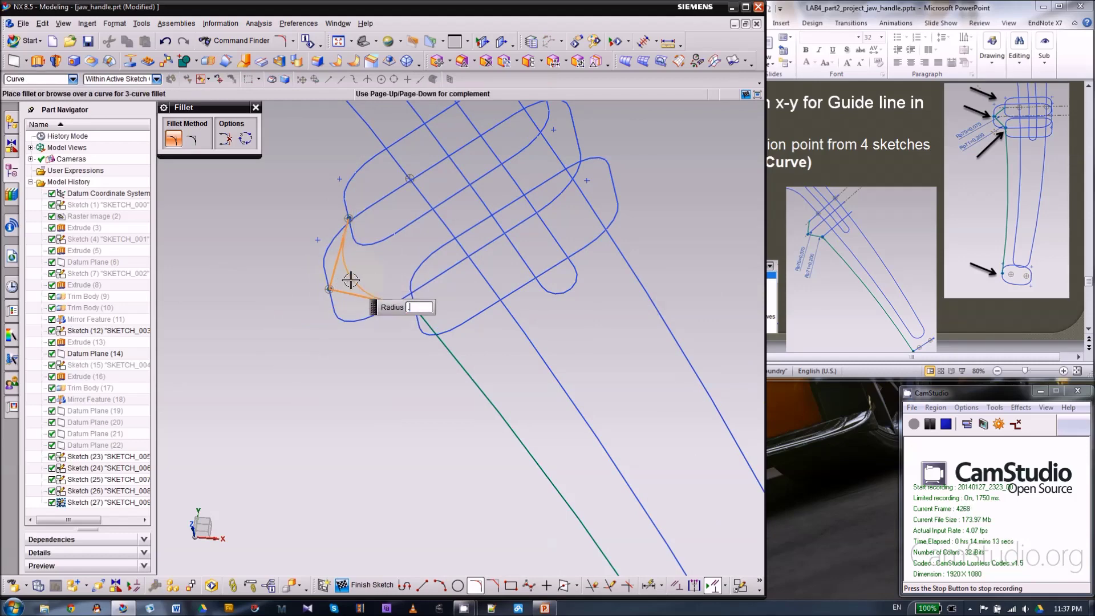
key(Return)
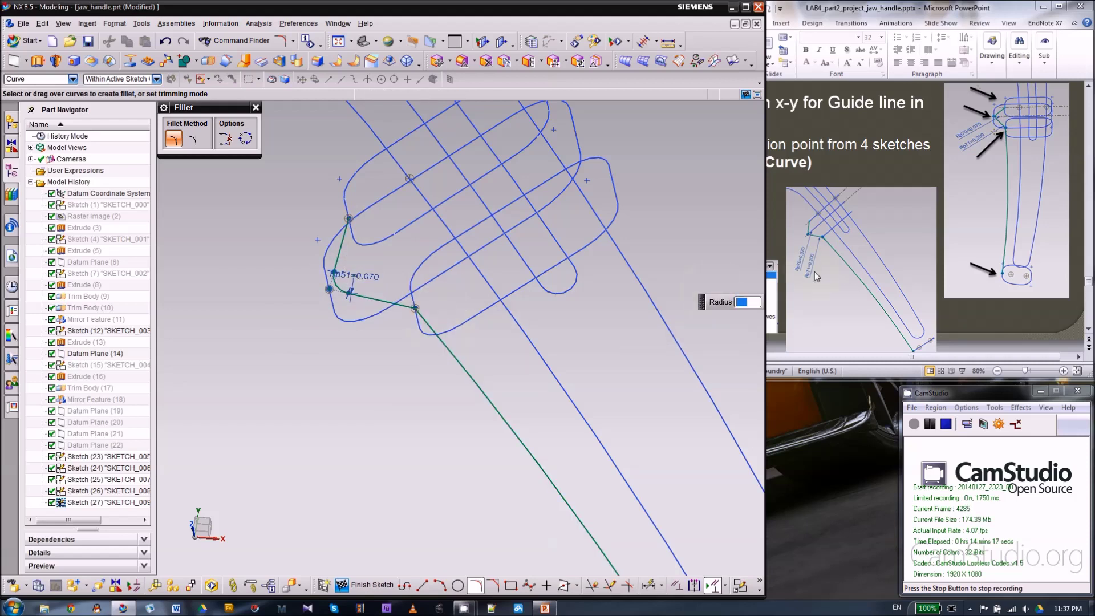
- Fillet the corner between the second short line and the long arc with a 0.2 in radius, and finish the sketch
click(394, 303)
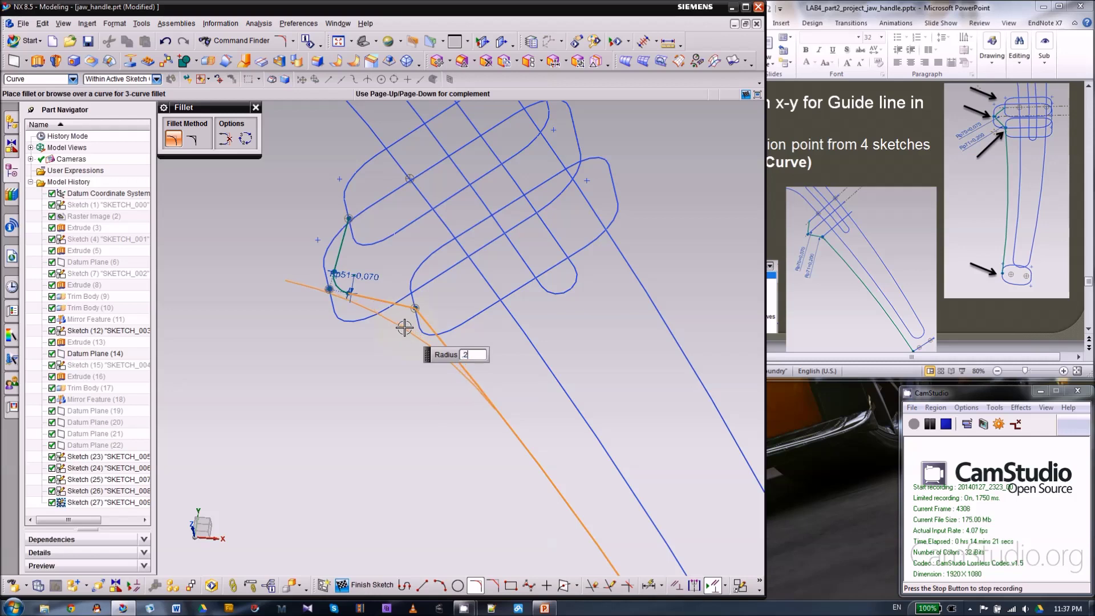
key(Return)
scroll(436, 267, down, 6)
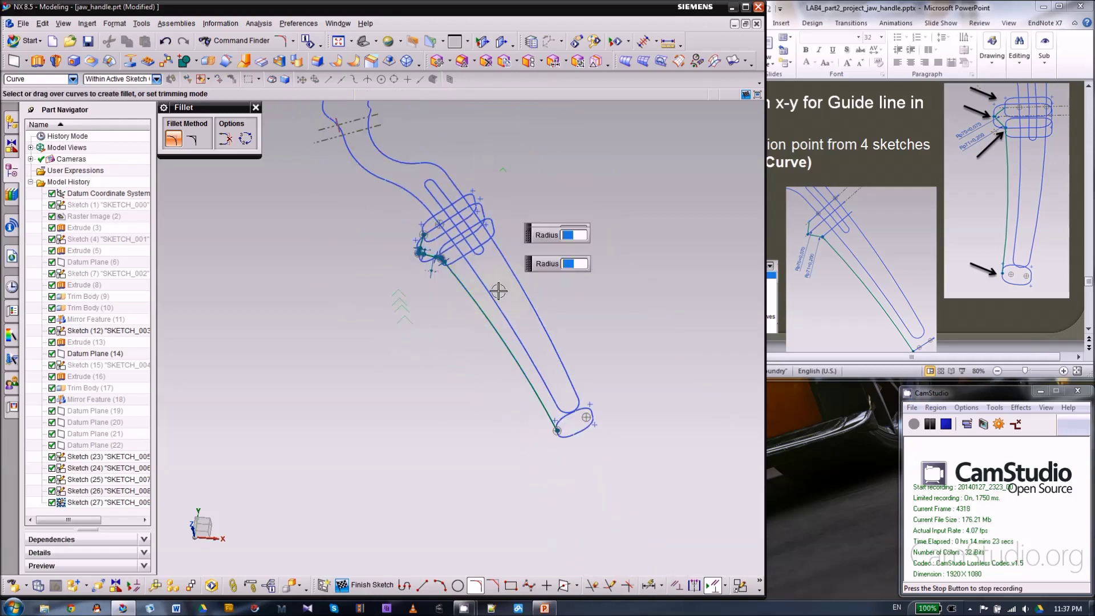
click(256, 107)
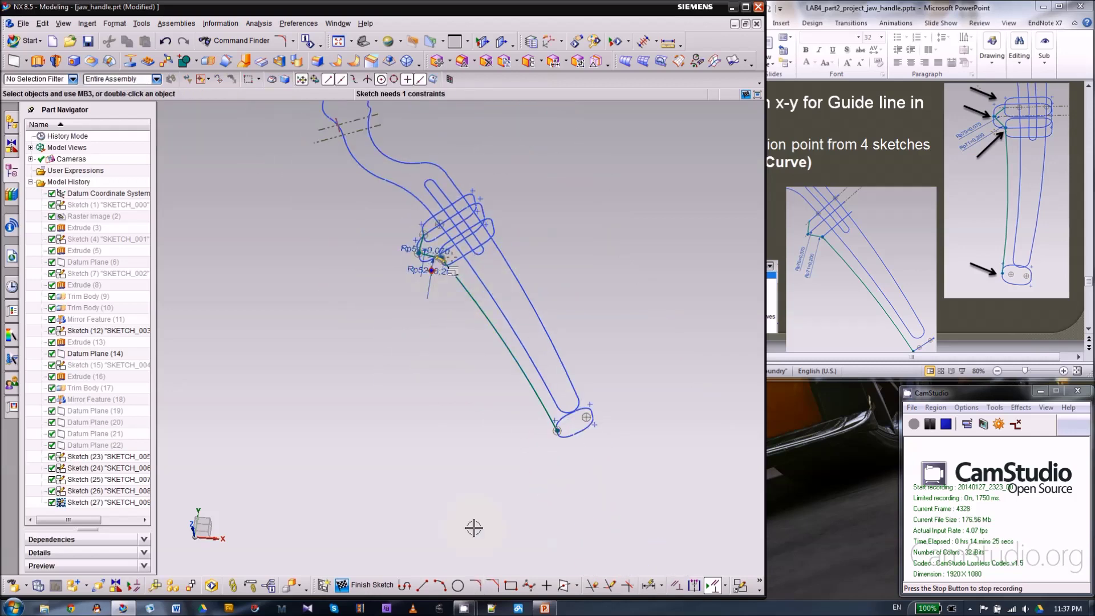
mouse_move(489, 311)
middle_down()
mouse_move(440, 378)
mouse_move(447, 387)
mouse_move(525, 303)
middle_up()
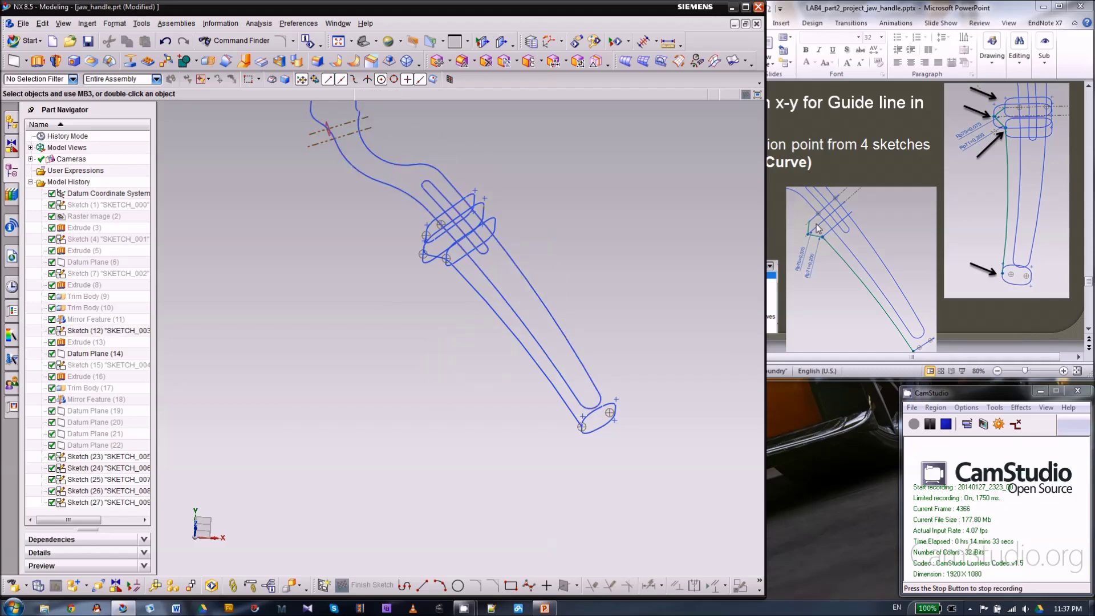
- Switch to the PowerPoint lab slides and review slide 17 on the swept grip's sections, guides and section options
click(846, 197)
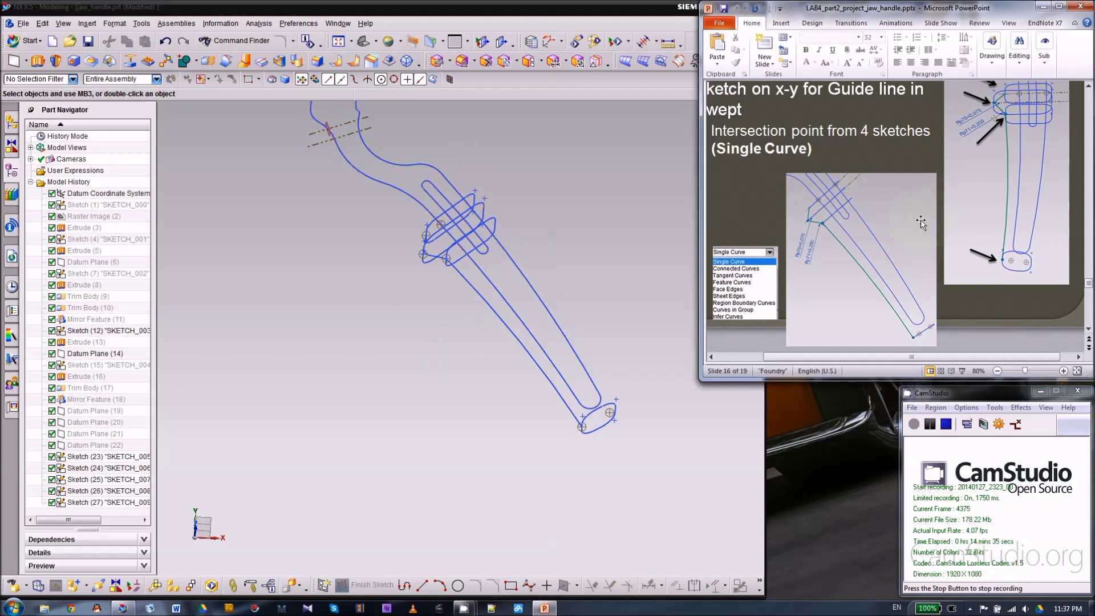
scroll(921, 223, down, 1)
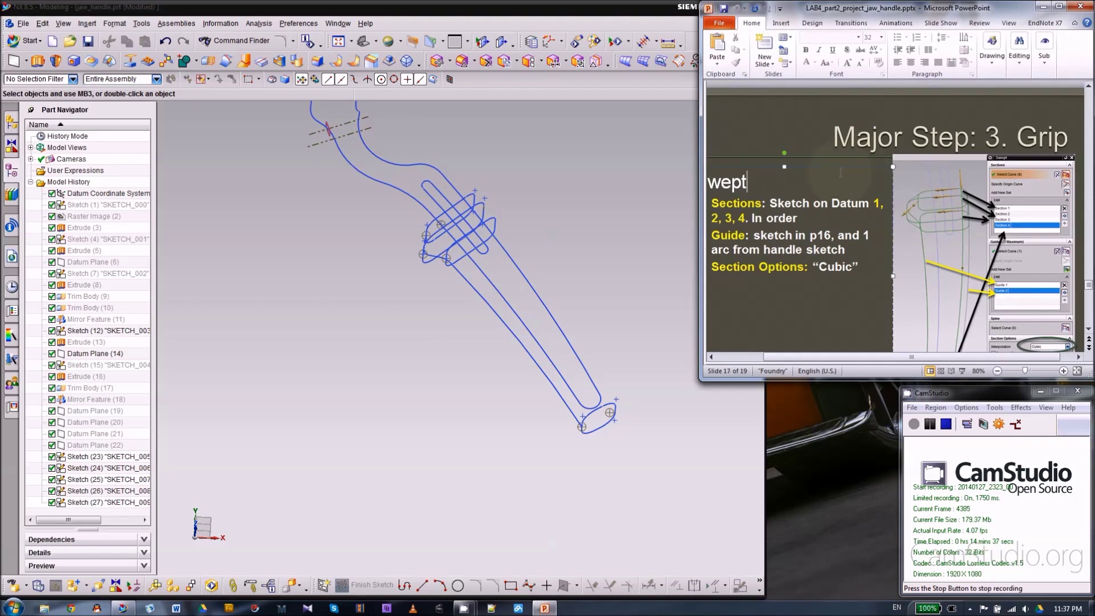
click(894, 217)
scroll(894, 216, down, 1)
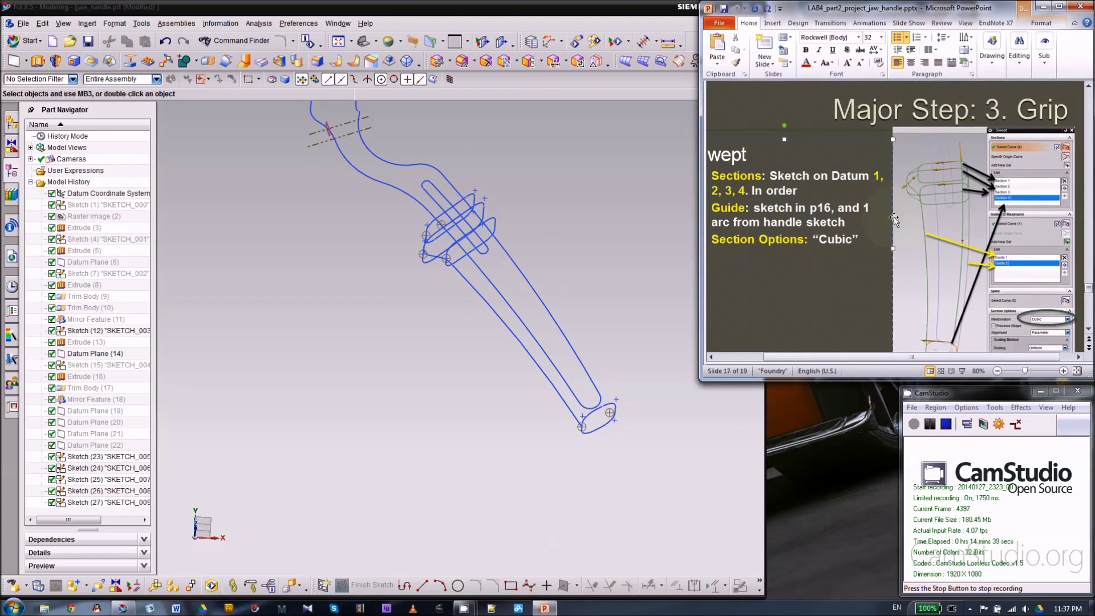
scroll(894, 216, down, 1)
drag(916, 380, 916, 432)
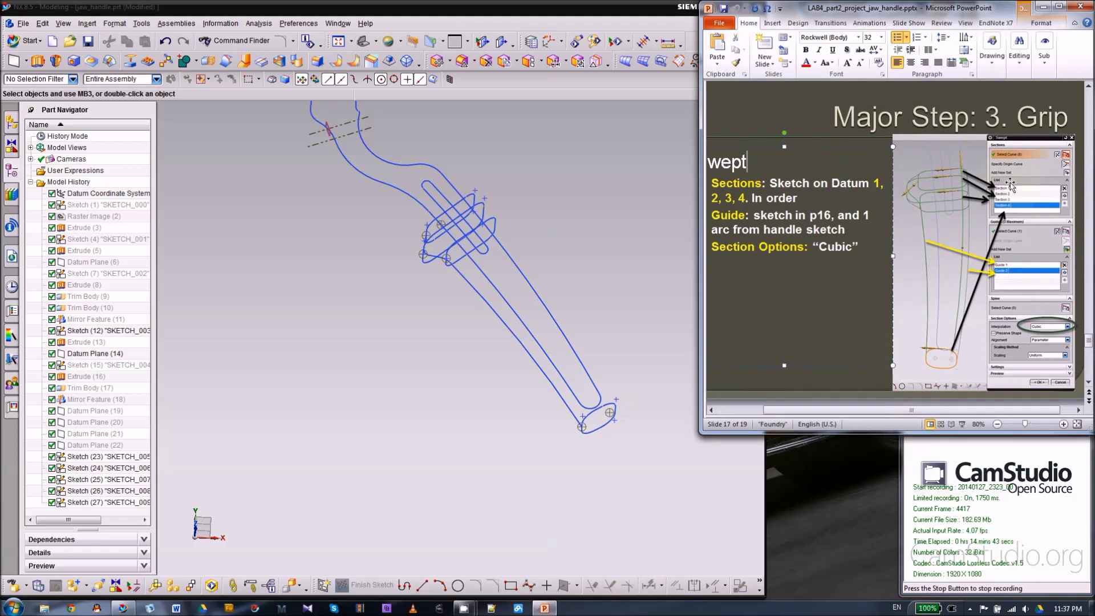
- Switch back to NX, start a Swept feature, and select the uppermost grip cross-section as the first section
click(462, 276)
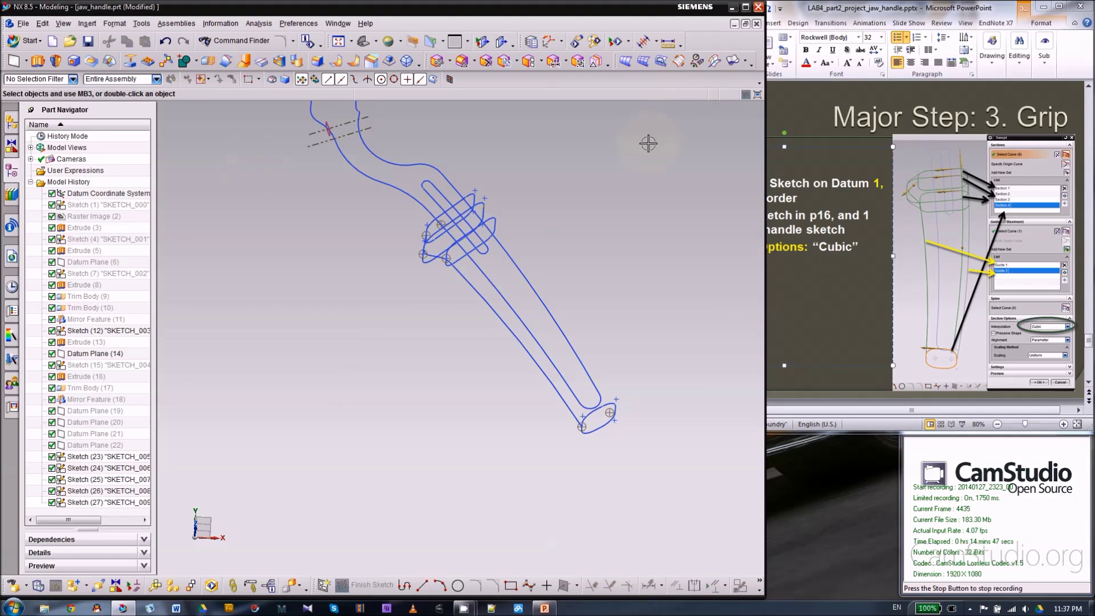
click(677, 61)
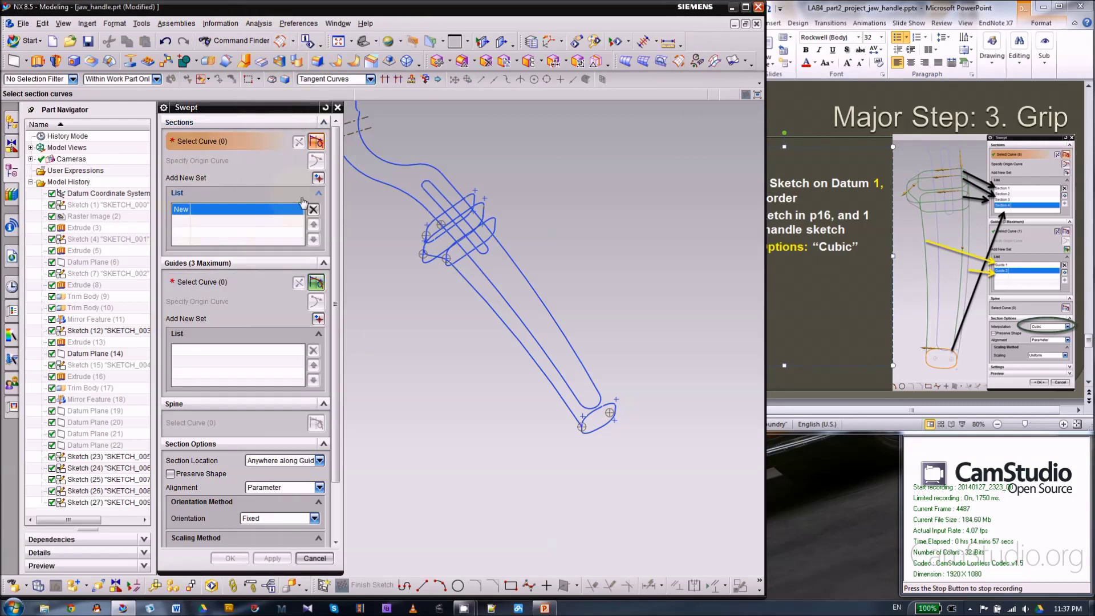
click(275, 195)
click(295, 282)
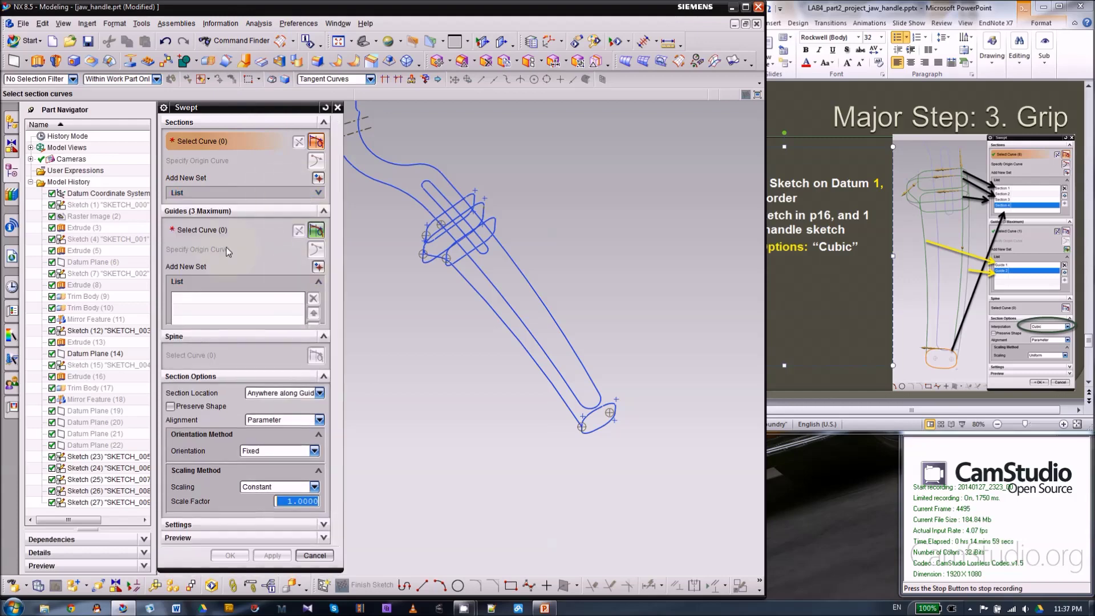
click(216, 195)
click(227, 333)
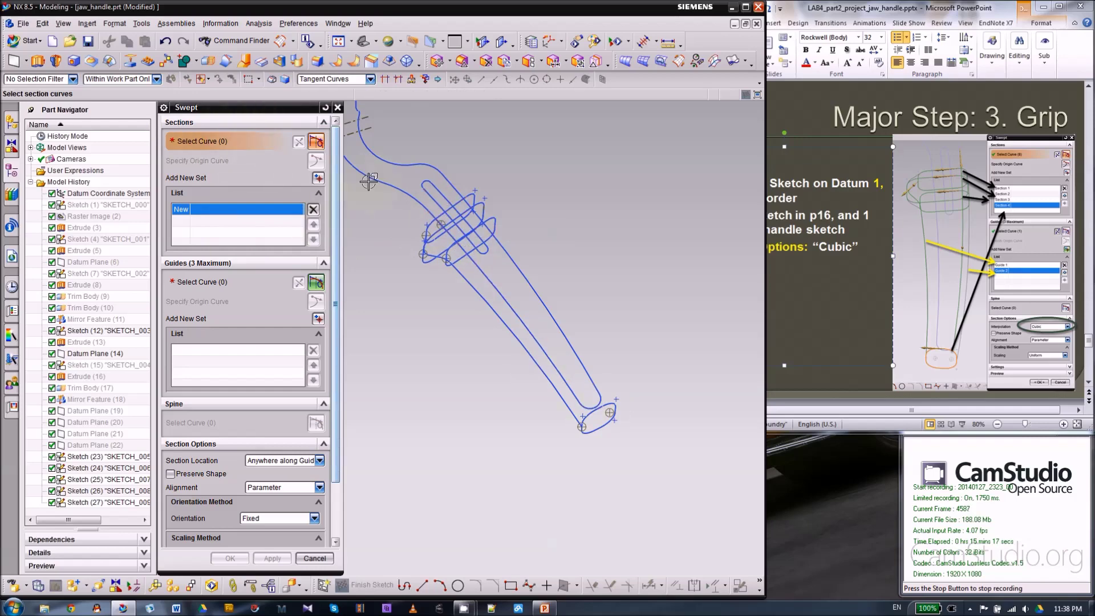
middle_drag(411, 206, 411, 208)
mouse_move(395, 263)
middle_down()
mouse_move(391, 239)
mouse_move(397, 248)
middle_up()
scroll(472, 184, down, 2)
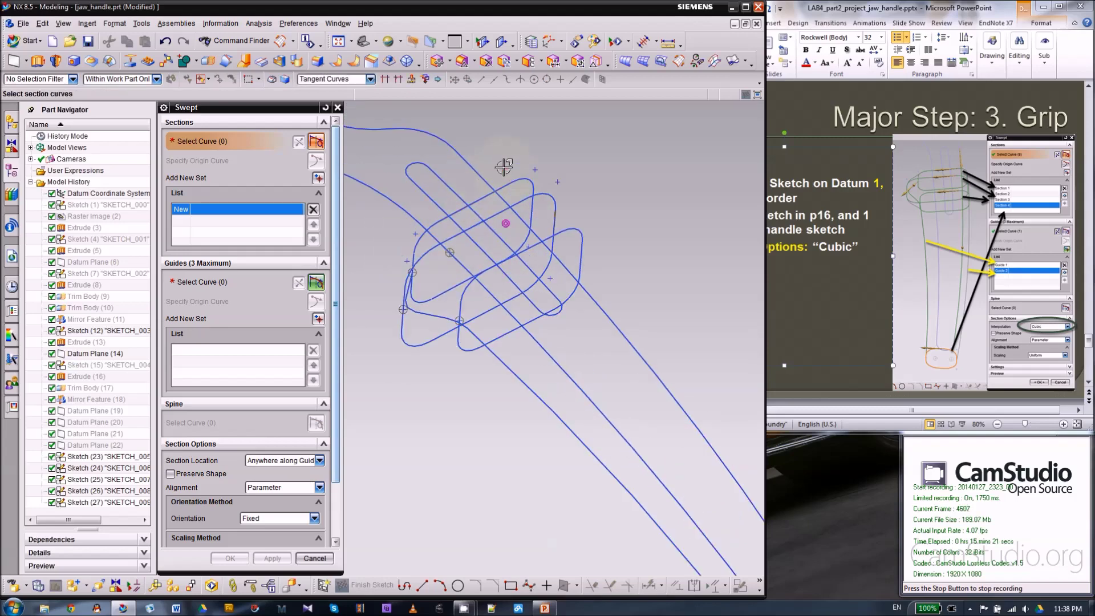
scroll(509, 180, down, 2)
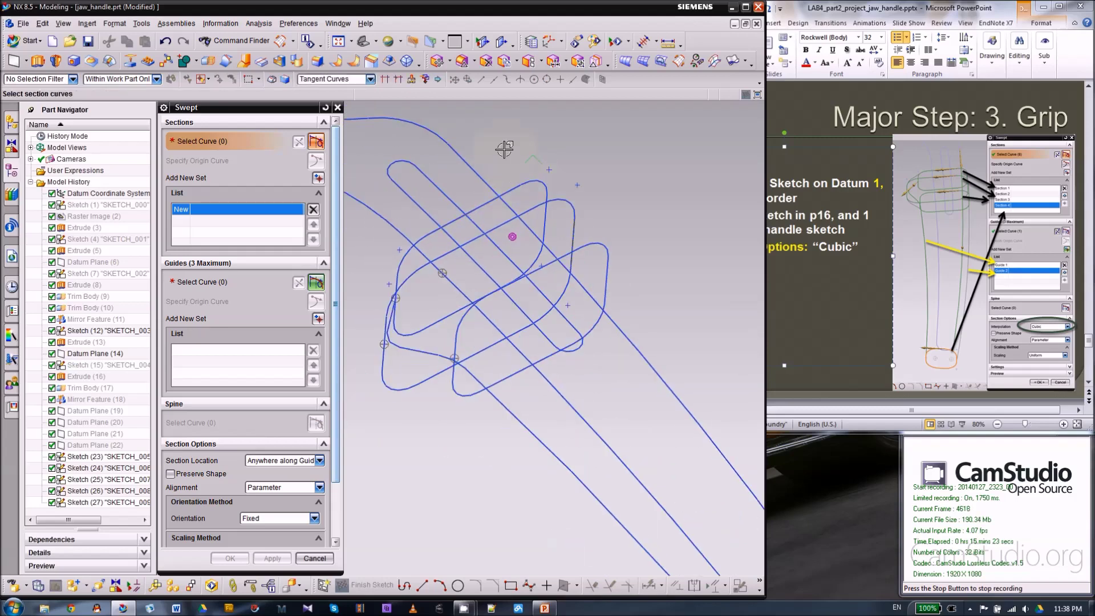
scroll(503, 148, up, 2)
scroll(512, 143, down, 2)
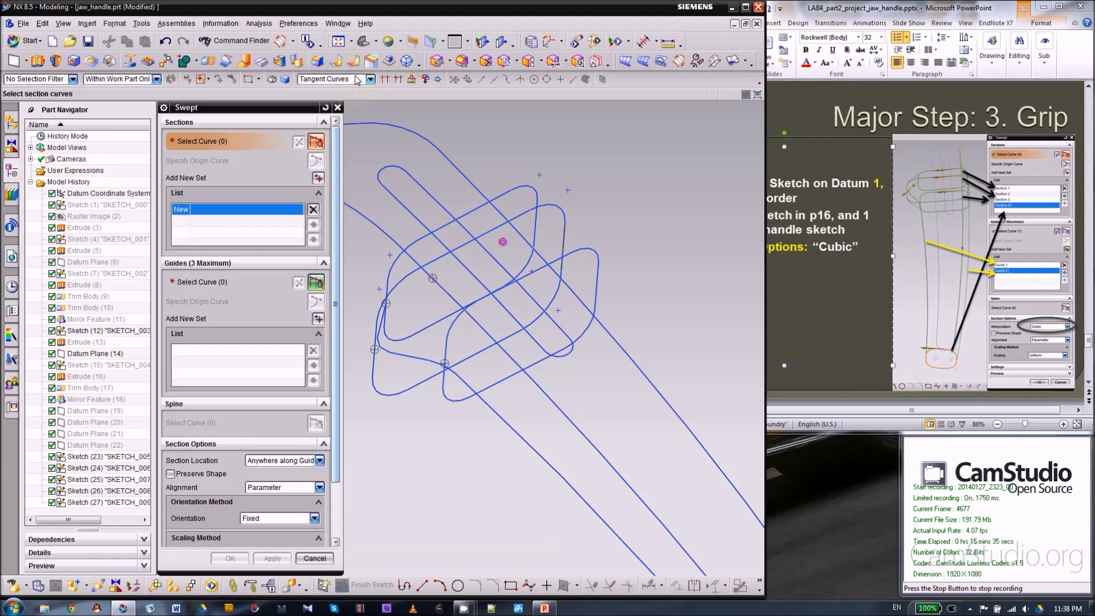
click(502, 196)
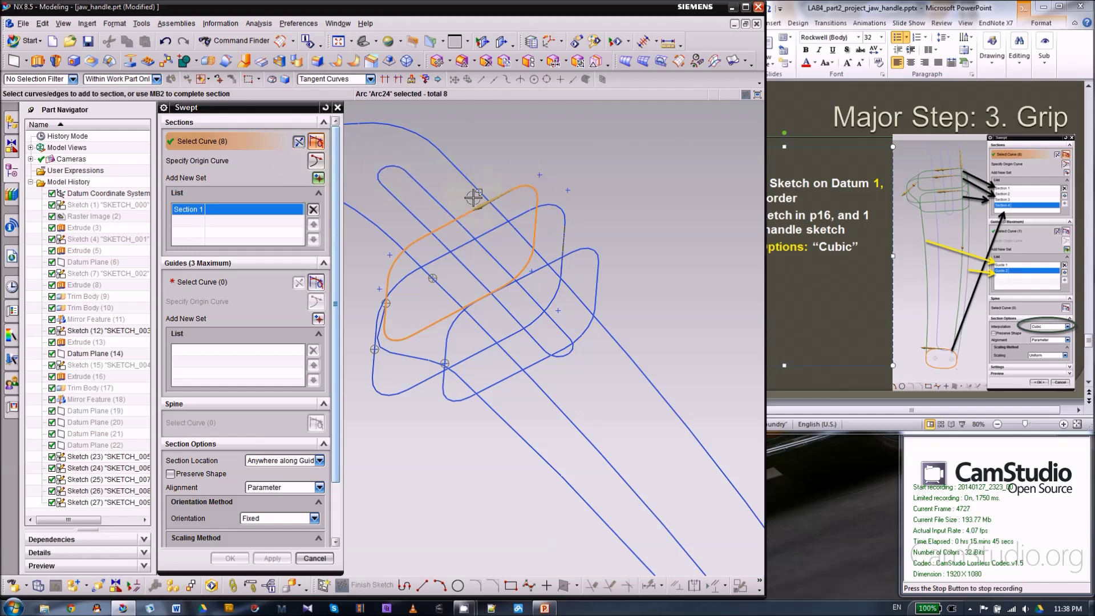
- Specify the upper straight edge of the first section as its origin curve
scroll(614, 190, up, 1)
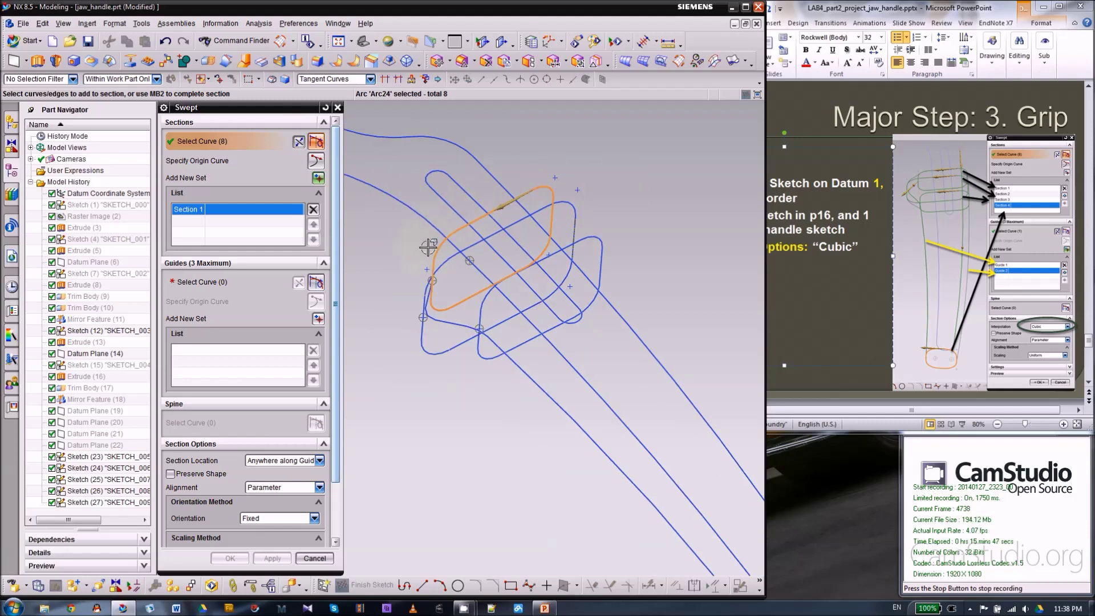
click(255, 160)
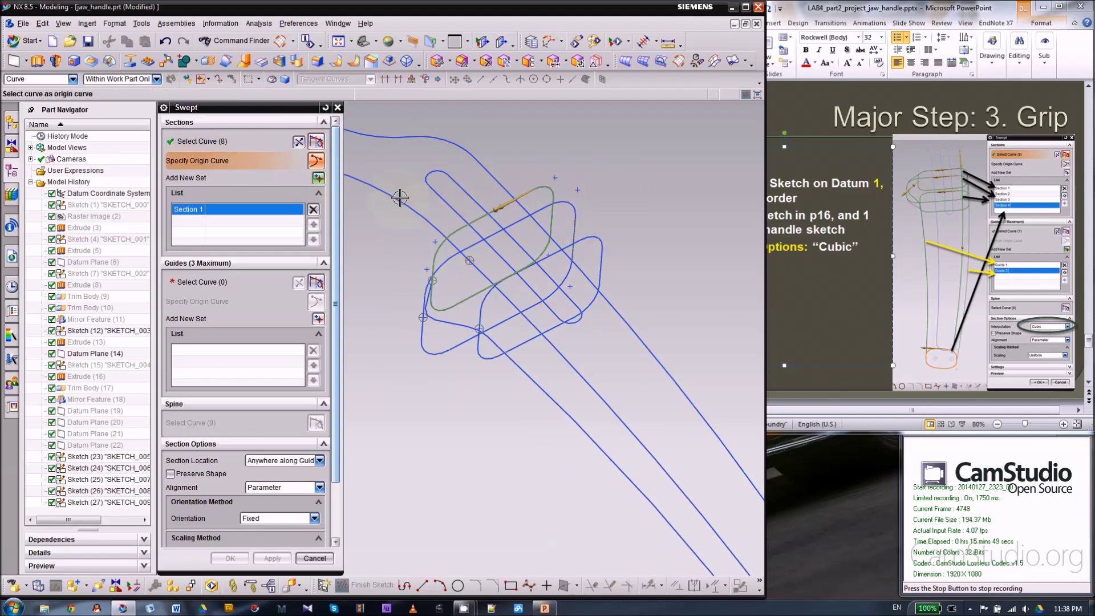
scroll(428, 234, down, 3)
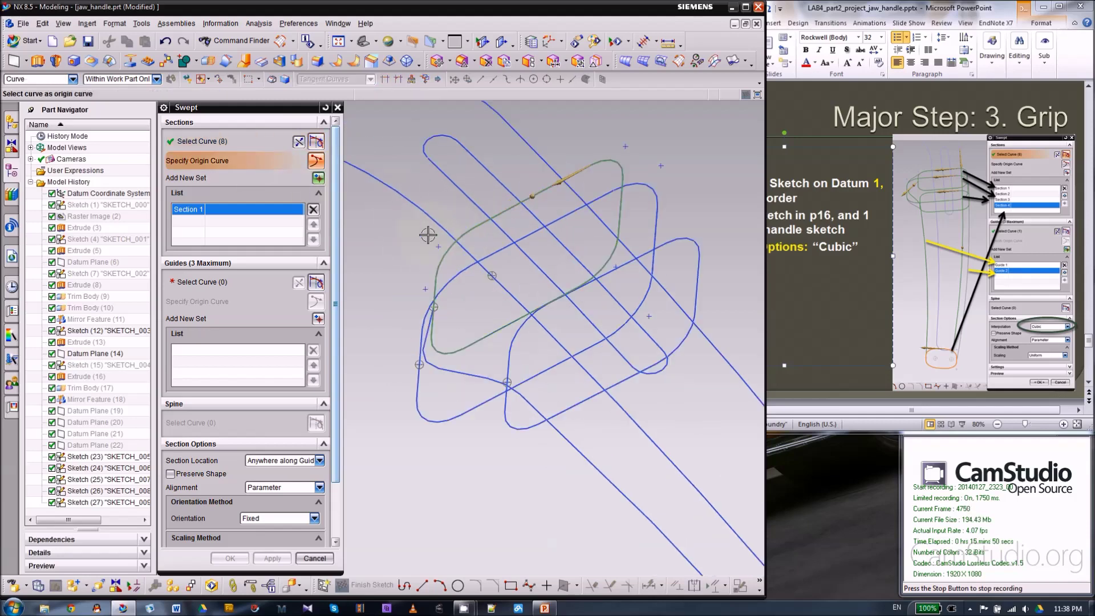
click(442, 275)
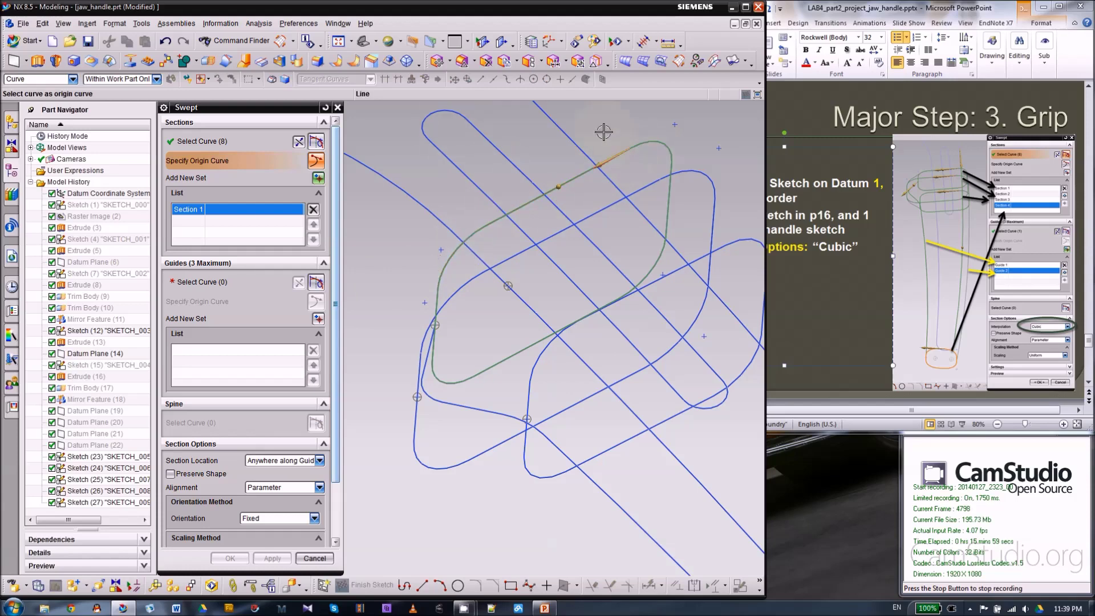
middle_drag(502, 196, 468, 226)
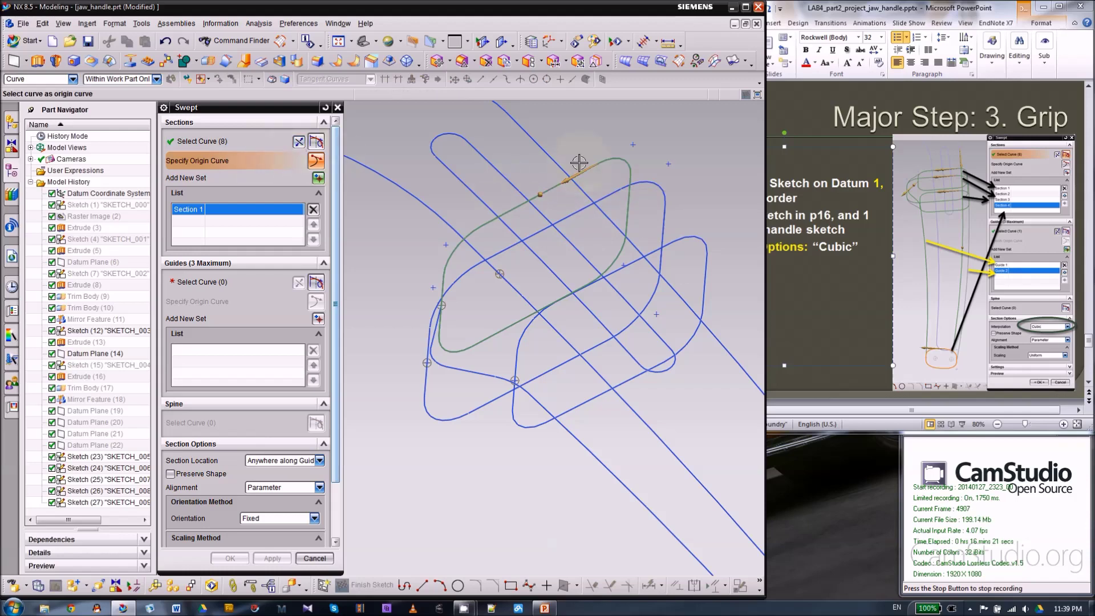
- Add the second cross-section from the top as a new section and reverse its direction
click(318, 178)
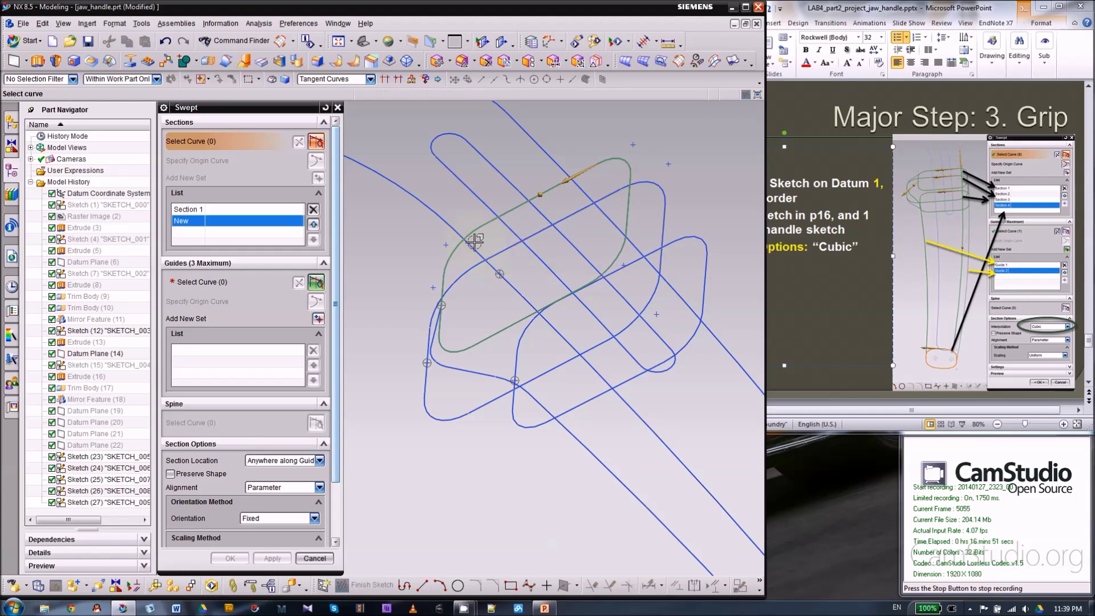
click(494, 254)
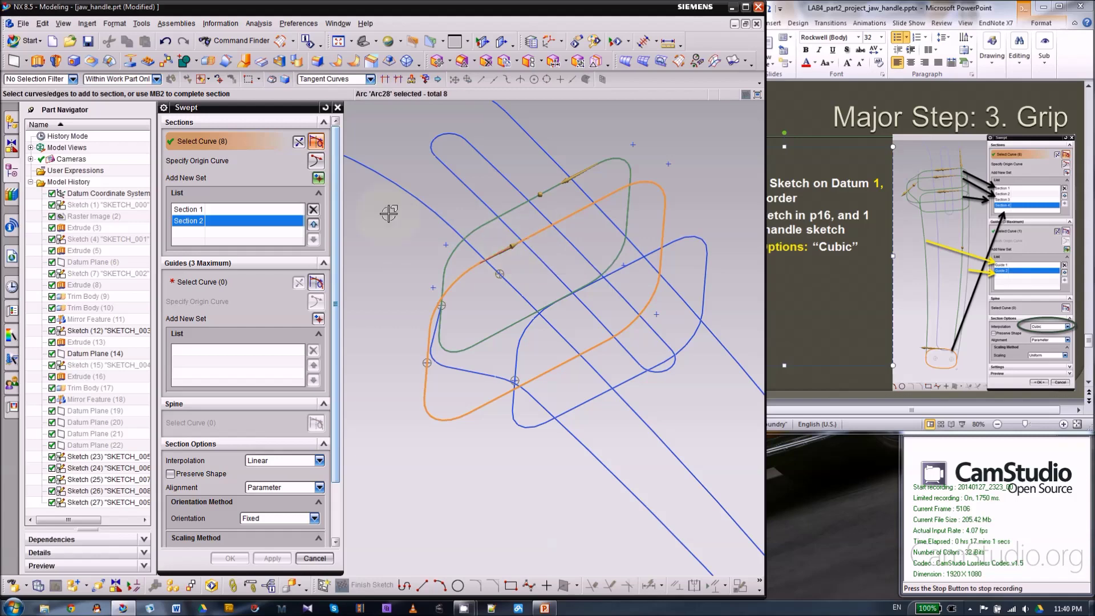
double_click(513, 245)
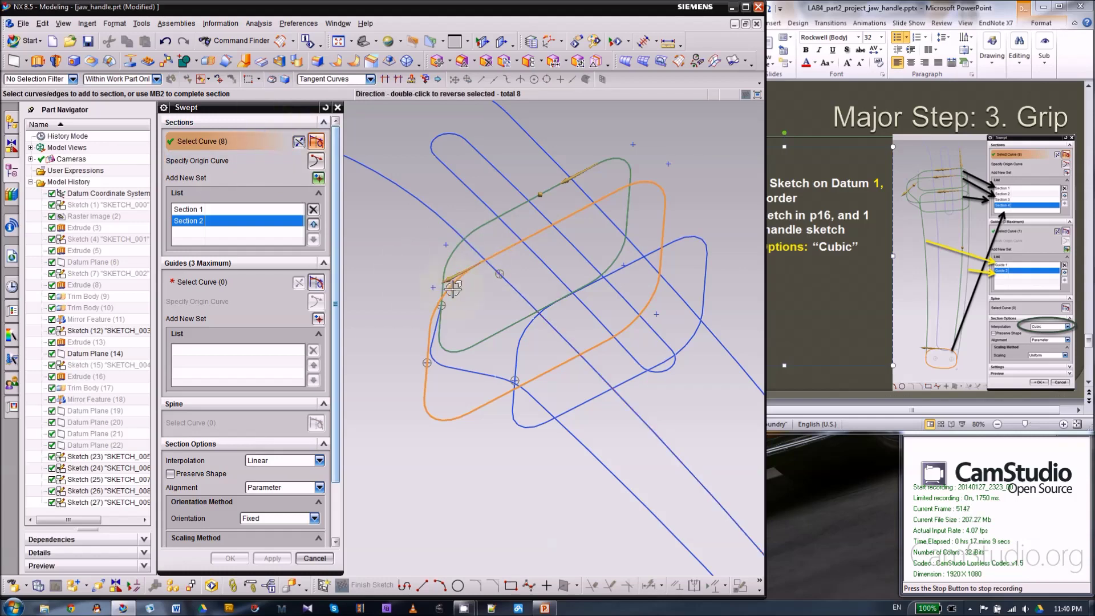
- Specify the second section's upper straight edge as its origin curve
click(246, 163)
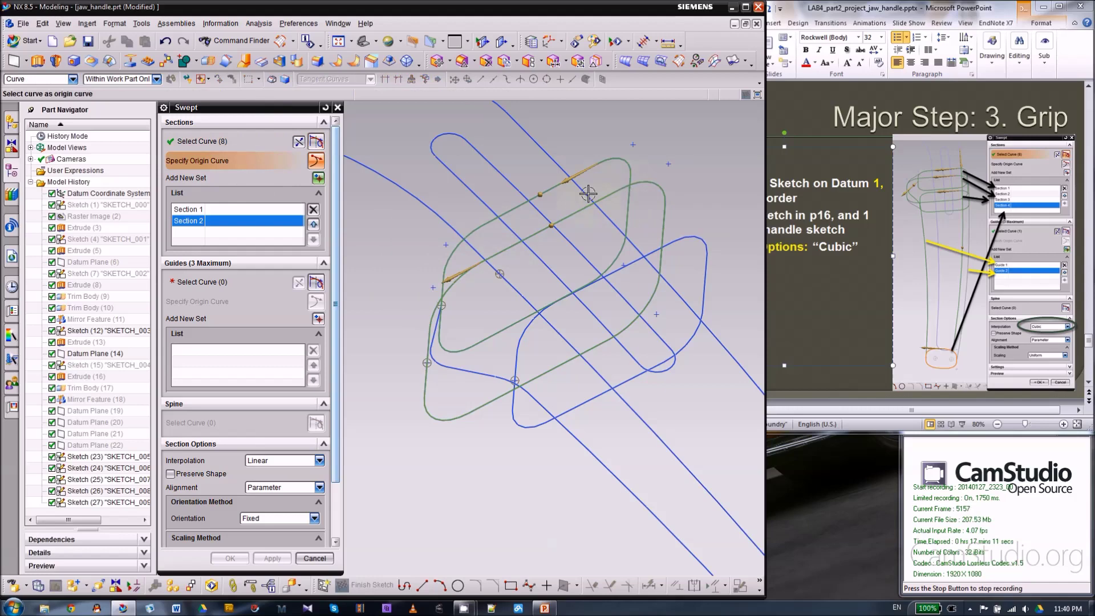
click(612, 195)
scroll(500, 134, down, 1)
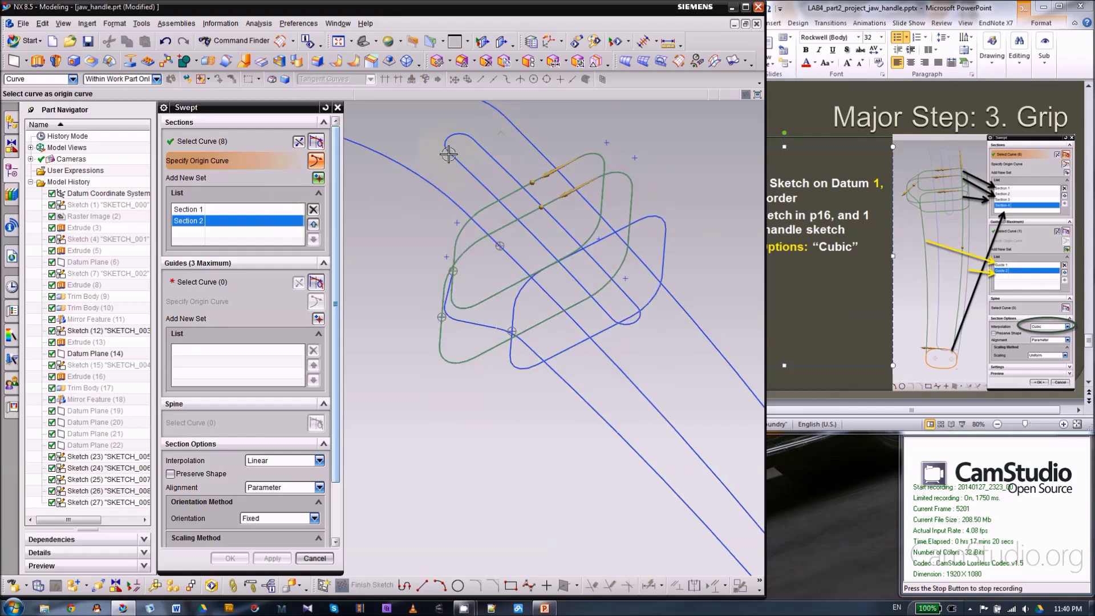
- Add the third cross-section from the top as a new section of the sweep, picking it on its upper straight edge
click(319, 178)
scroll(654, 238, up, 1)
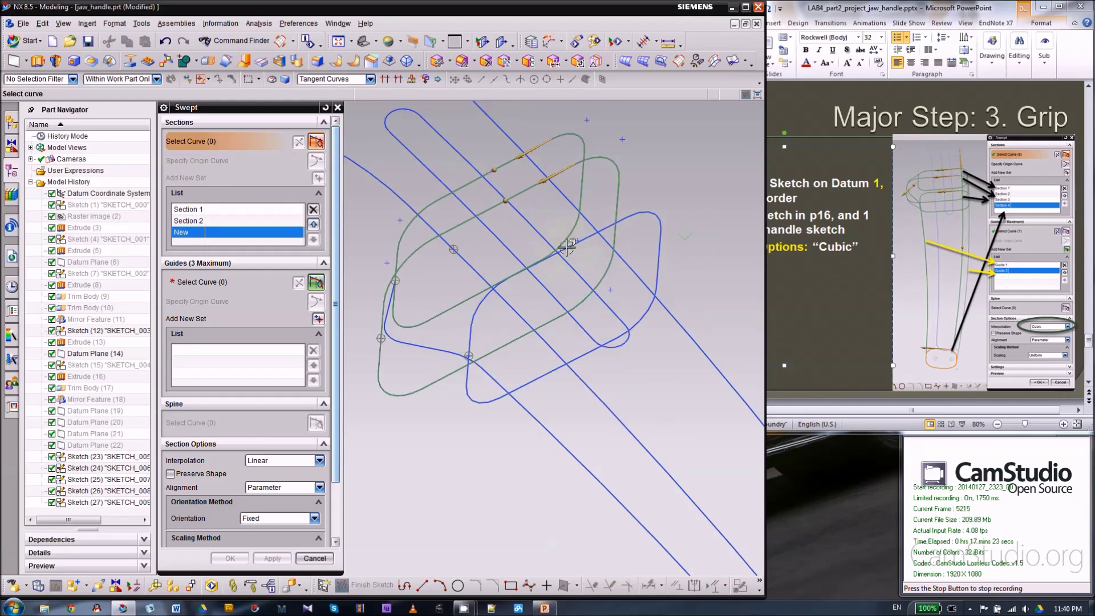
click(610, 227)
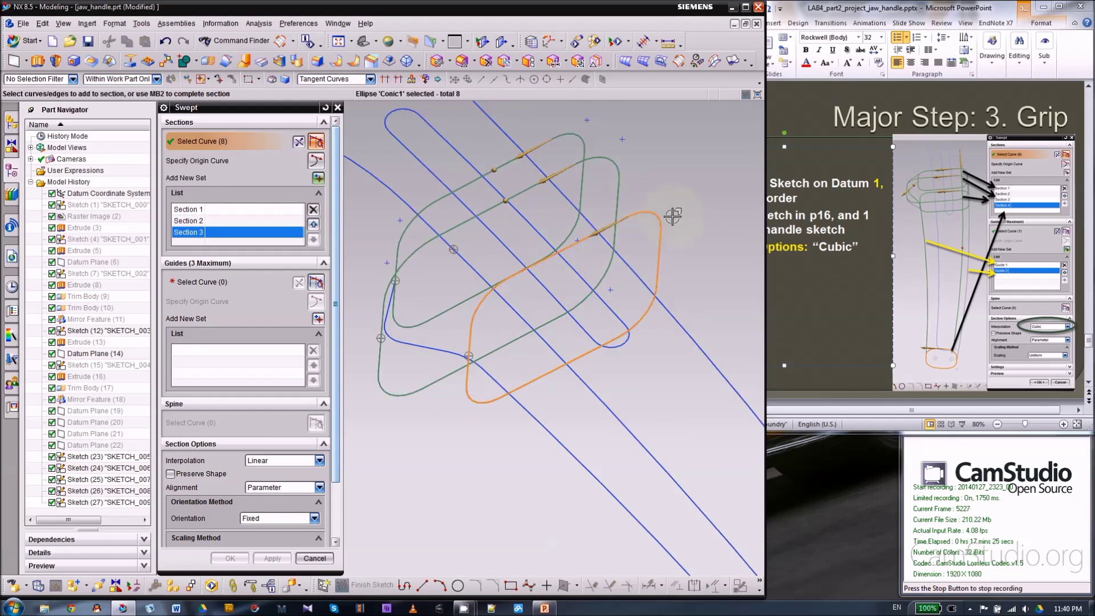
- Add the cross-section at the lower end of the handle as the fourth section of the sweep
scroll(576, 172, down, 5)
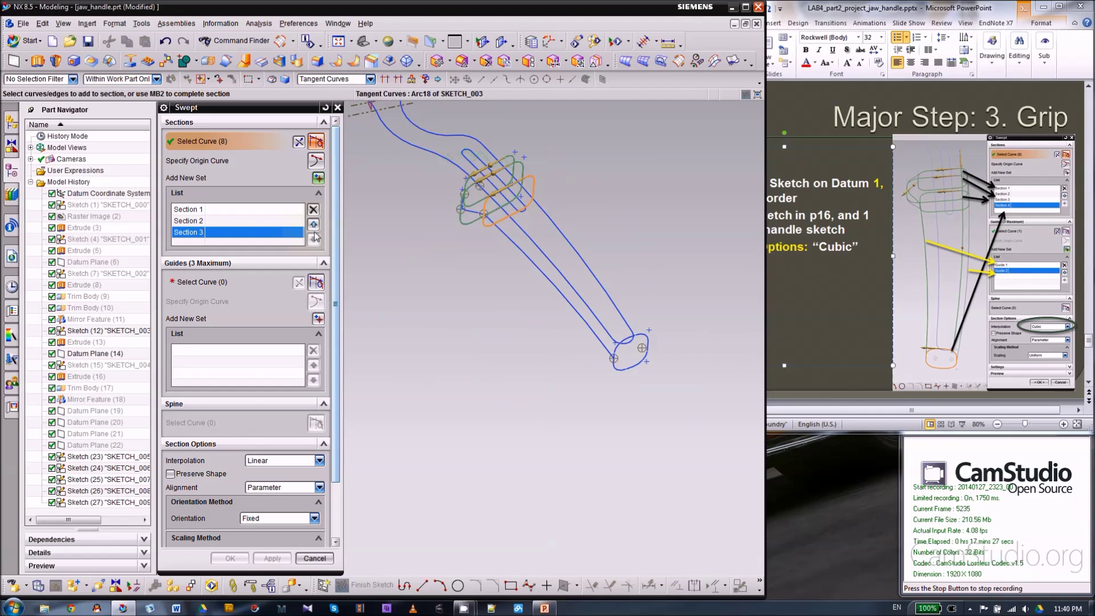
middle_click(440, 219)
scroll(652, 354, up, 5)
scroll(652, 354, up, 3)
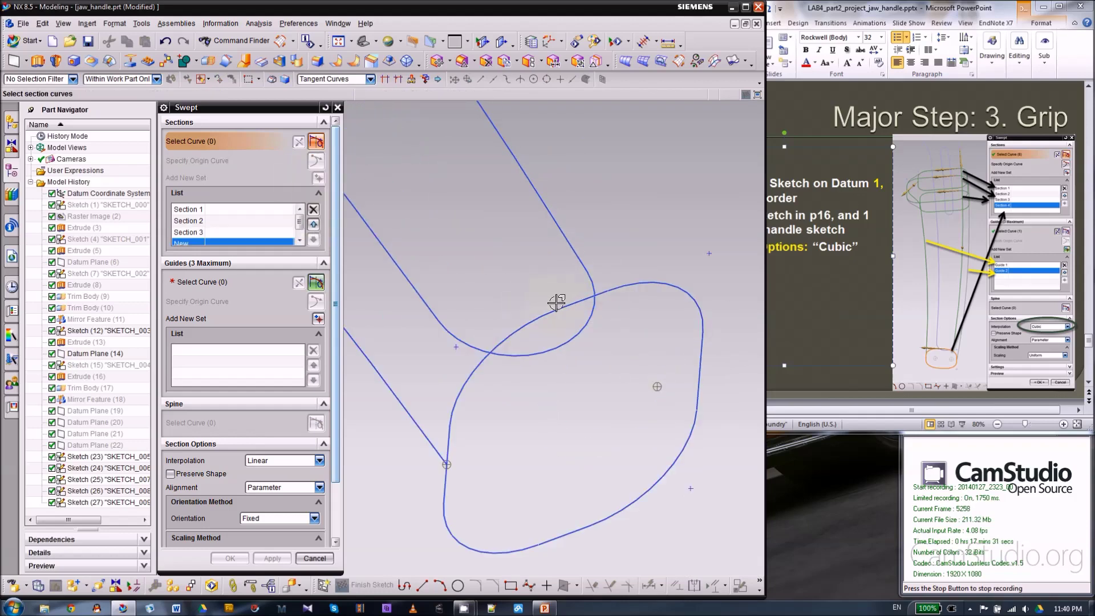
click(603, 294)
scroll(638, 320, down, 5)
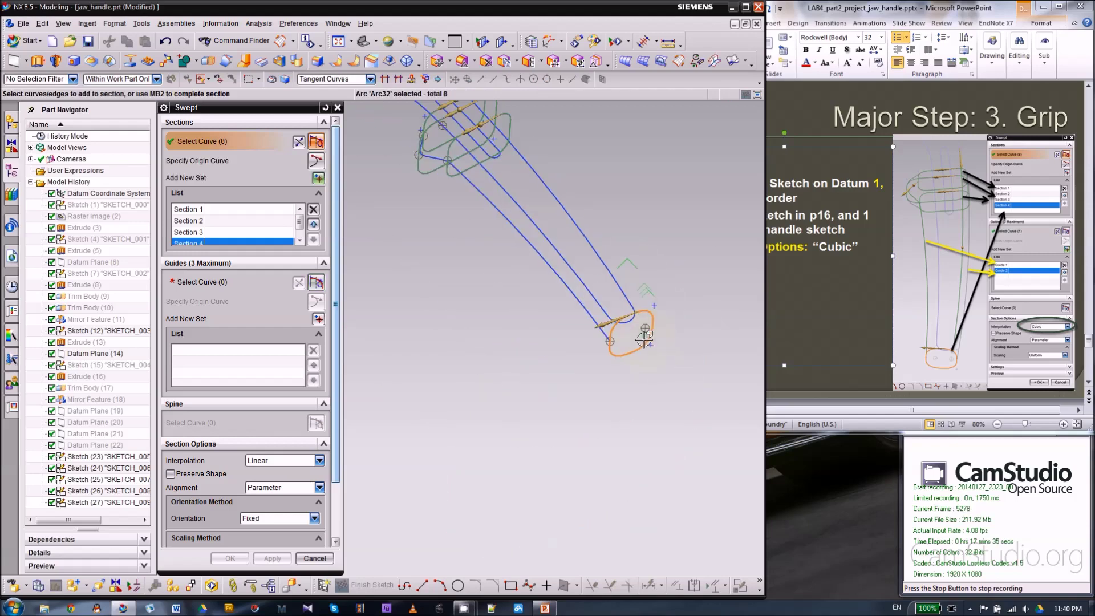
- Select the tangent curve chain of the x-y guide line sketch as the sweep's first guide
middle_drag(598, 395, 519, 200)
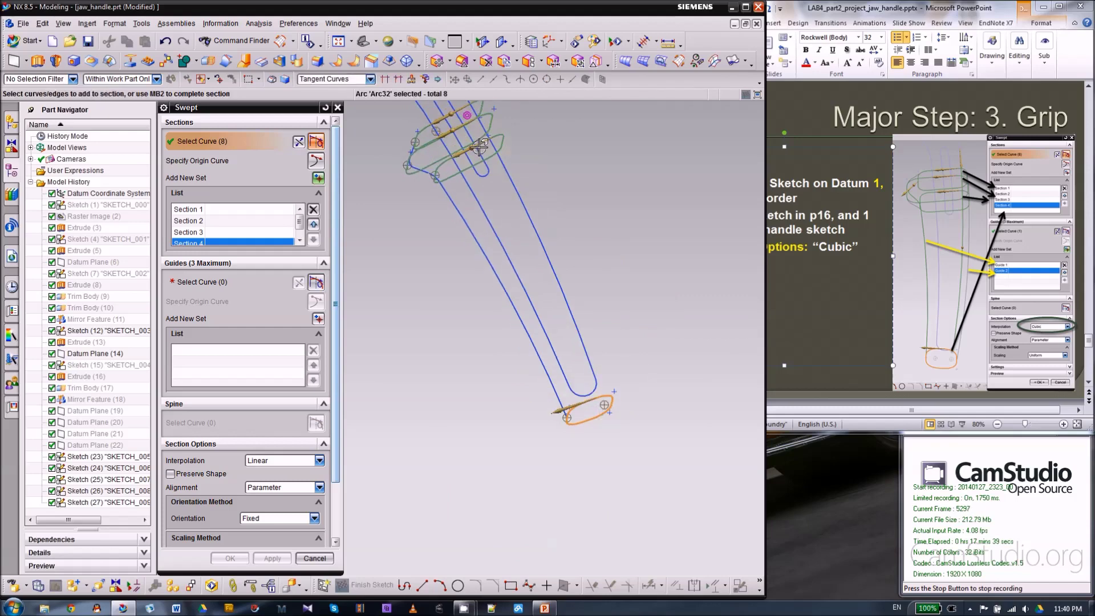
middle_drag(607, 273, 606, 277)
middle_drag(452, 270, 459, 233)
scroll(488, 143, up, 2)
scroll(527, 151, down, 1)
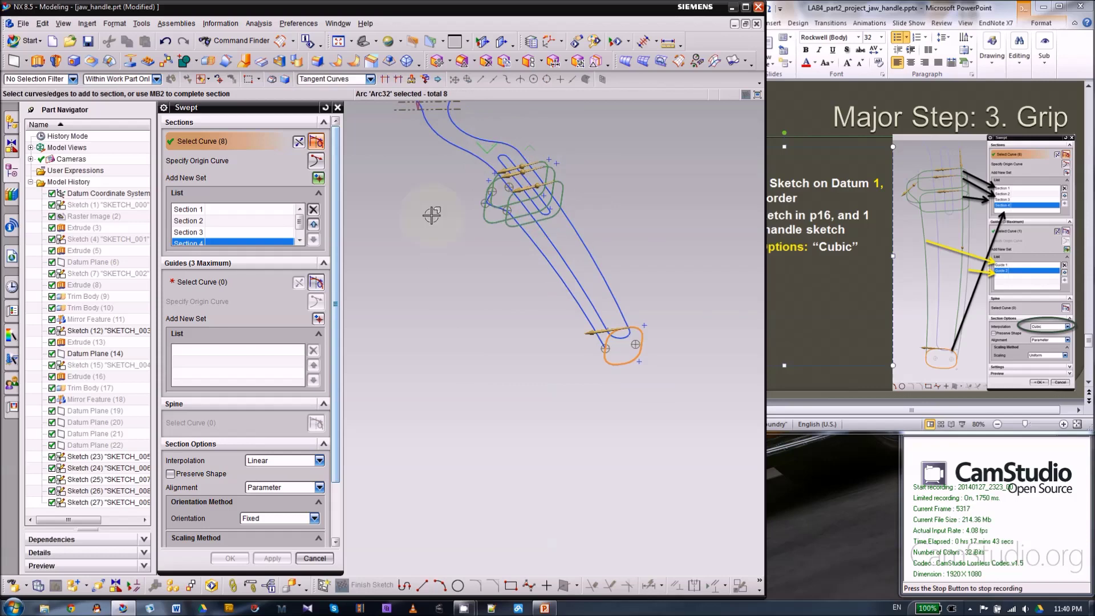
scroll(431, 215, up, 2)
click(213, 283)
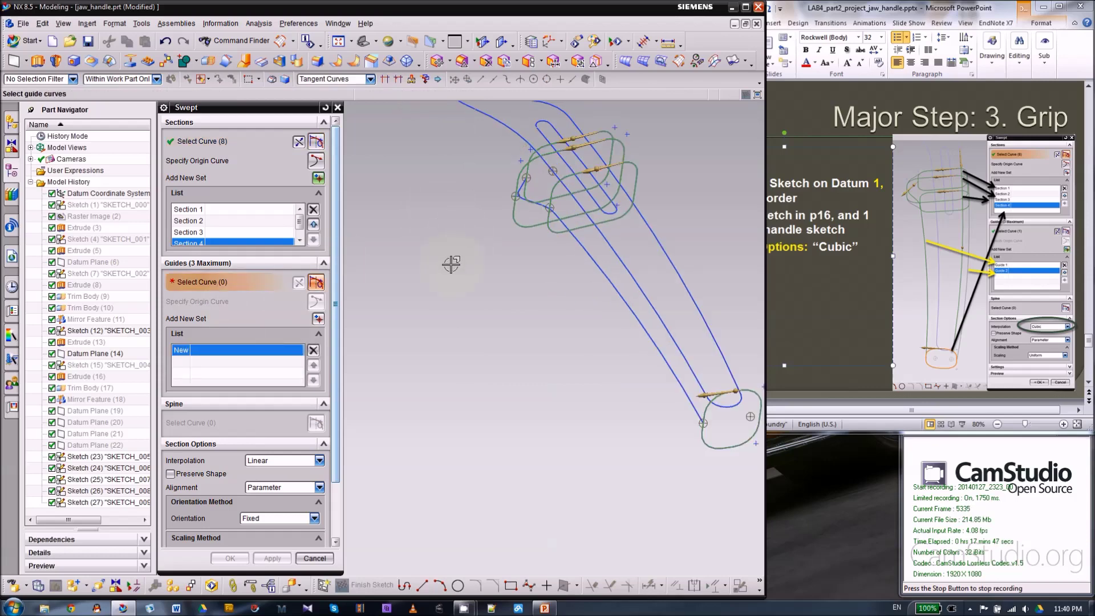
middle_drag(474, 271, 489, 296)
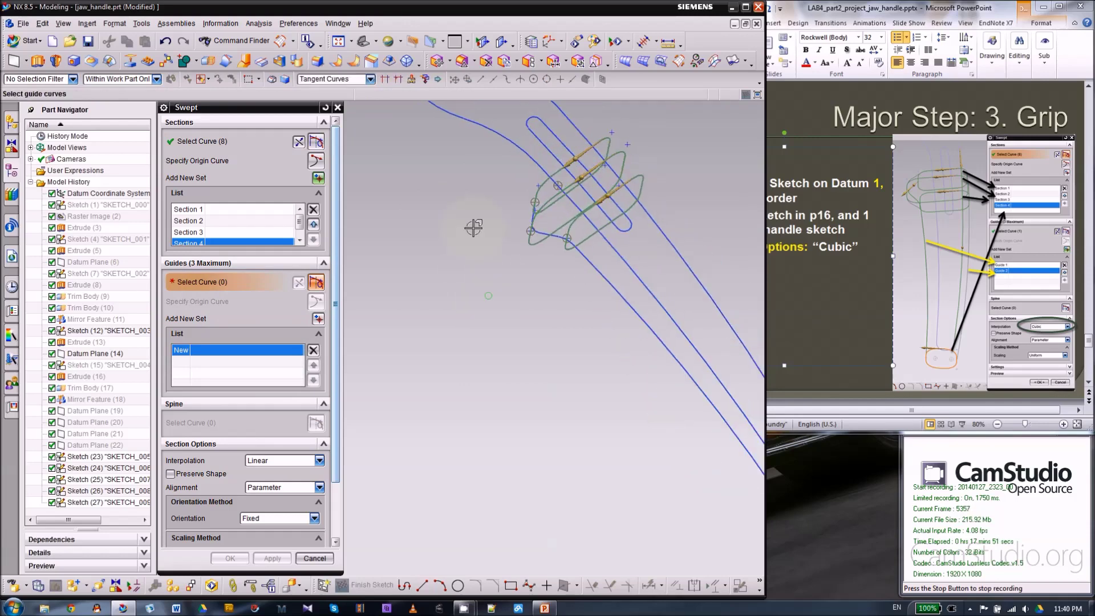
scroll(474, 227, down, 3)
click(615, 191)
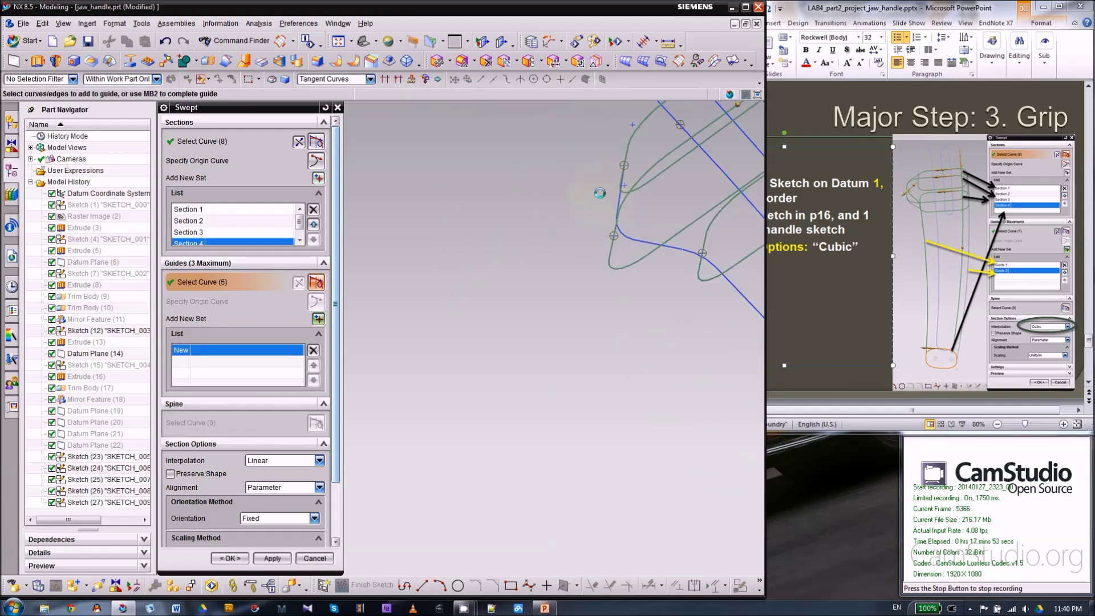
- Change the model display to wireframe so the handle sketch curves can be picked through the swept preview
scroll(439, 180, up, 5)
middle_drag(467, 274, 616, 188)
scroll(616, 189, down, 5)
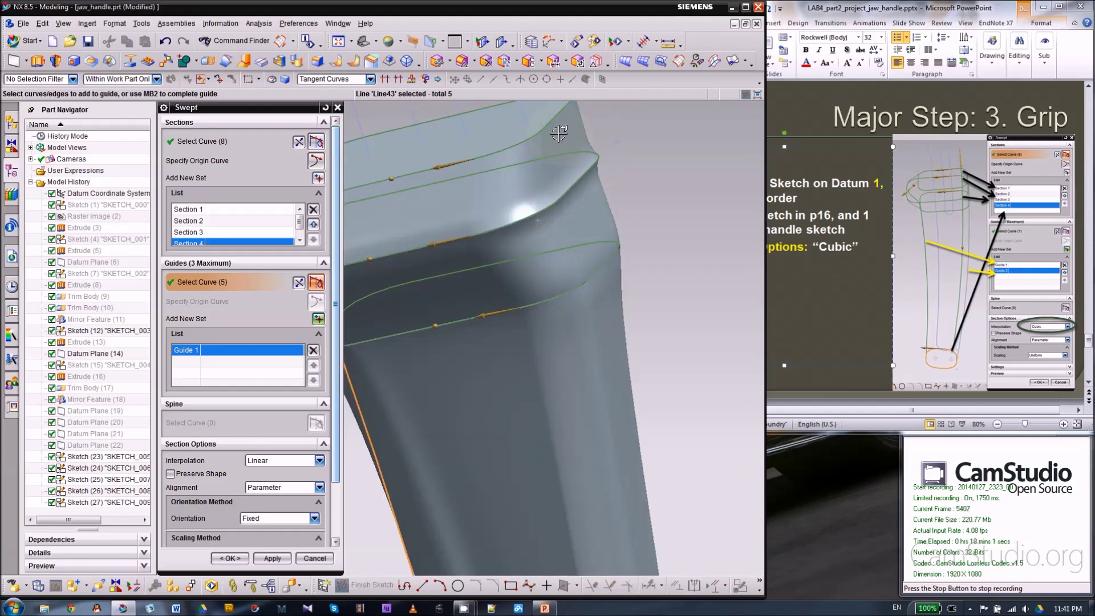
scroll(573, 154, up, 4)
right_click(622, 172)
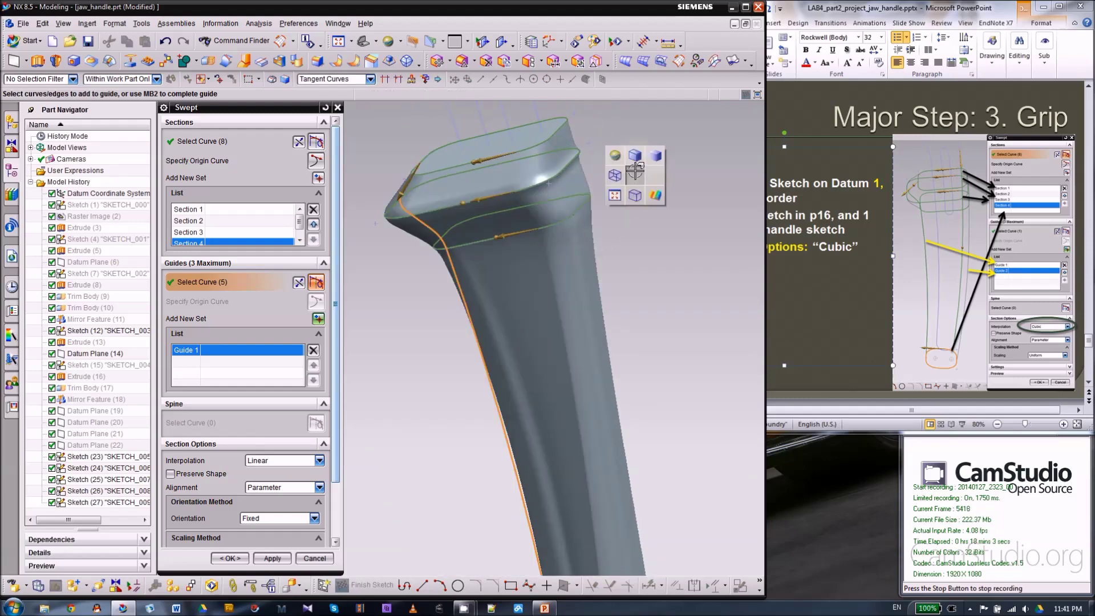
click(617, 173)
mouse_move(631, 190)
middle_down()
mouse_move(634, 175)
mouse_move(627, 182)
middle_up()
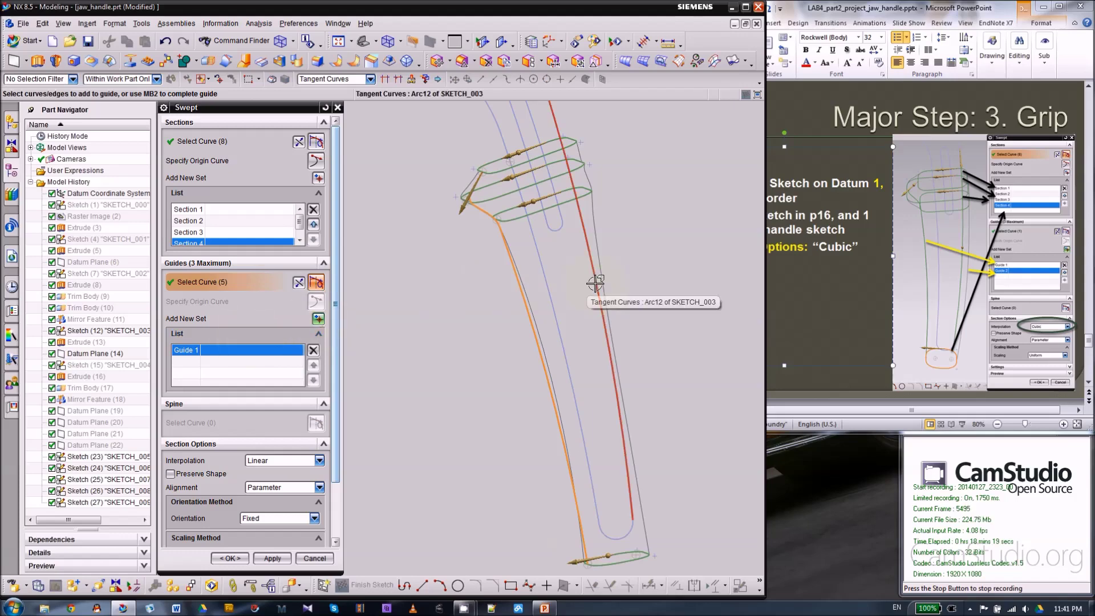
- Add the long arc of the handle sketch as the sweep's second guide, limiting the curve selection to Single Curve
click(318, 319)
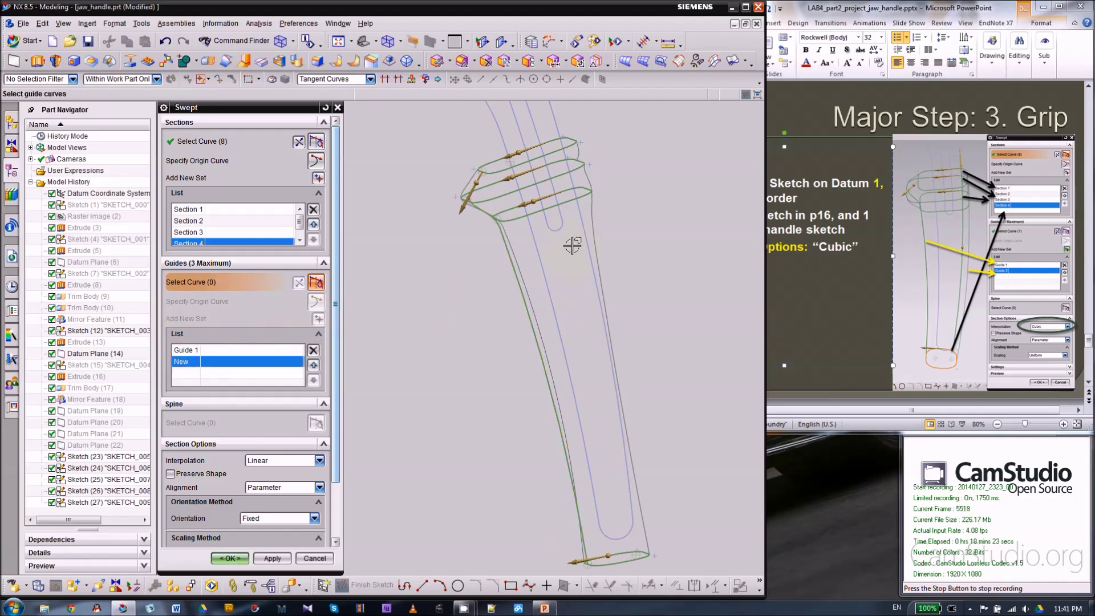
click(346, 81)
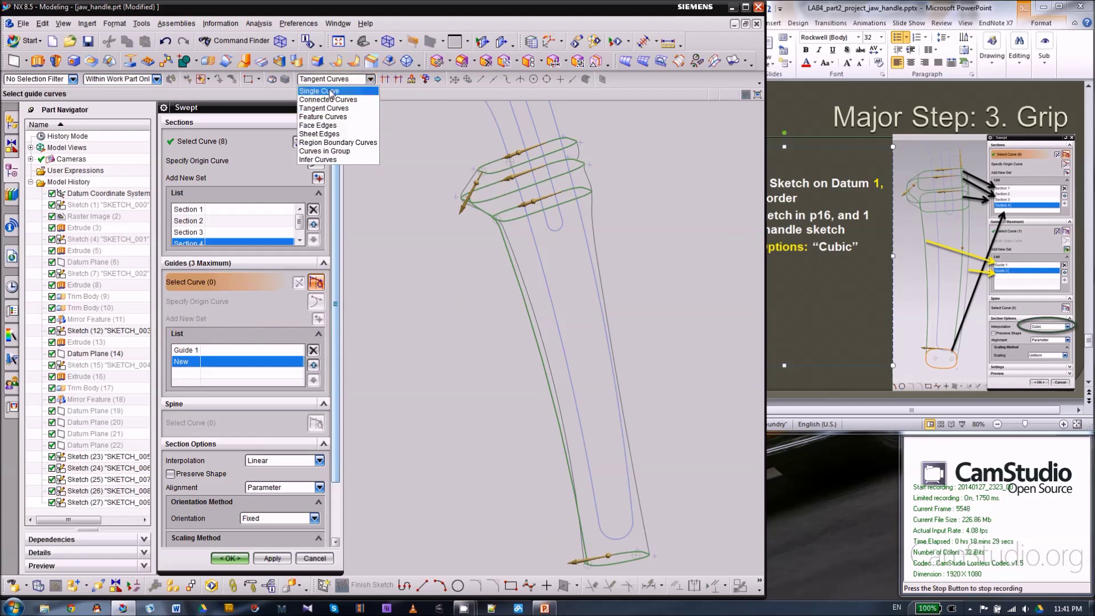
click(331, 92)
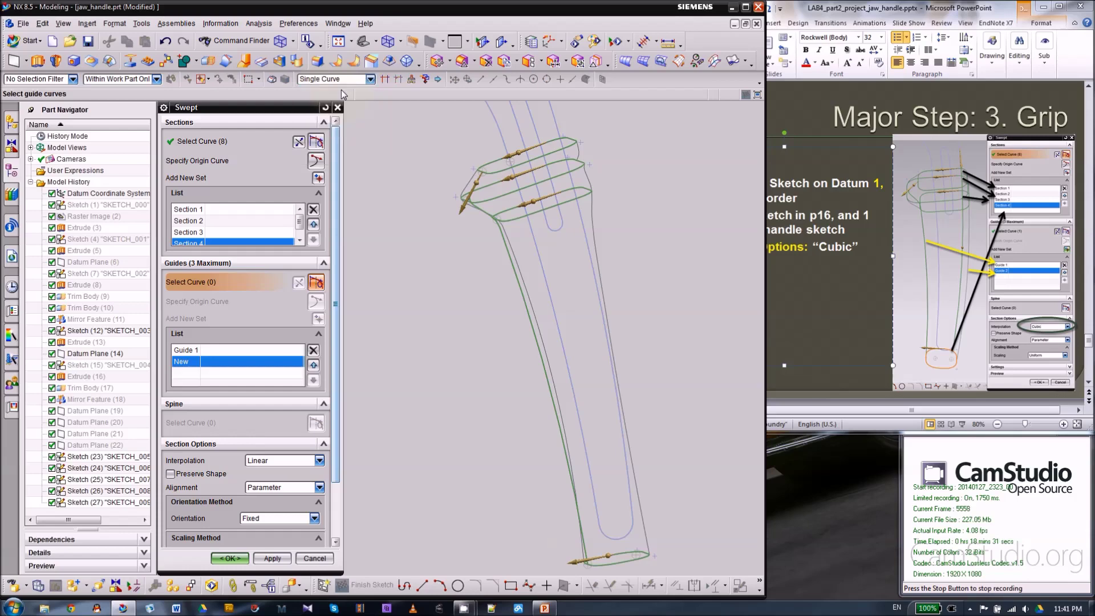
middle_drag(468, 306, 482, 299)
scroll(608, 248, down, 4)
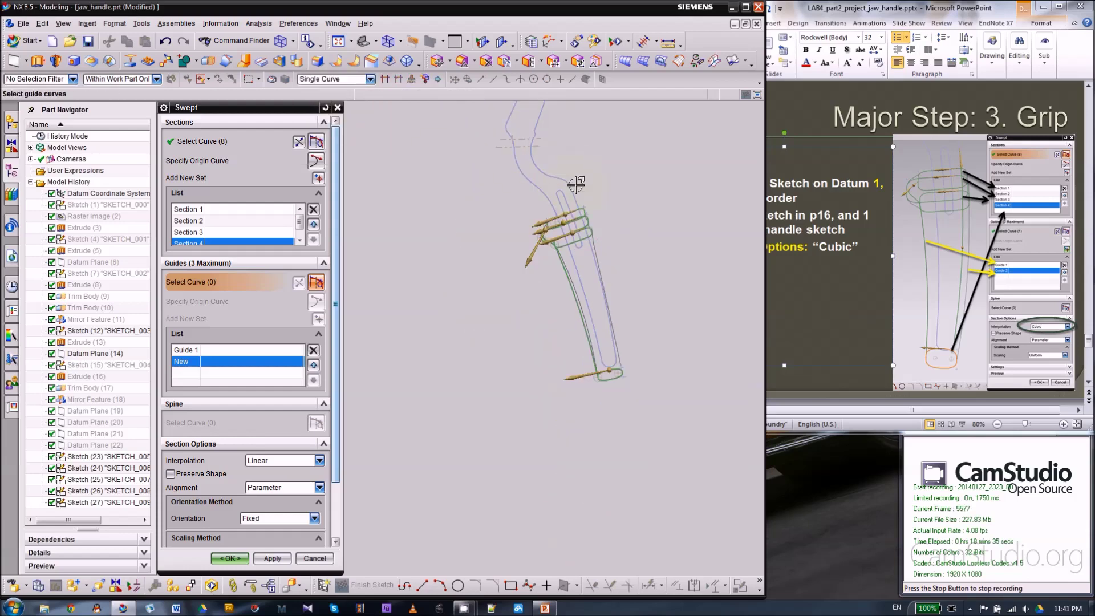
scroll(599, 217, up, 2)
scroll(599, 271, up, 2)
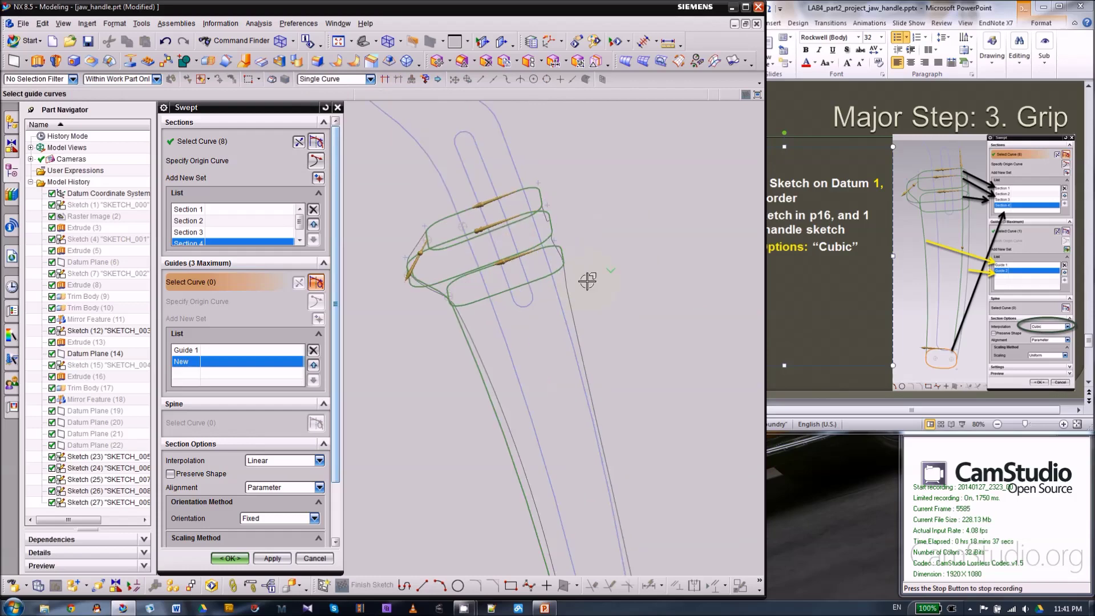
click(552, 285)
- Return the model display to shaded and inspect the upper end of the two-guide sweep preview
scroll(603, 269, down, 3)
middle_drag(640, 217, 626, 231)
scroll(576, 216, up, 3)
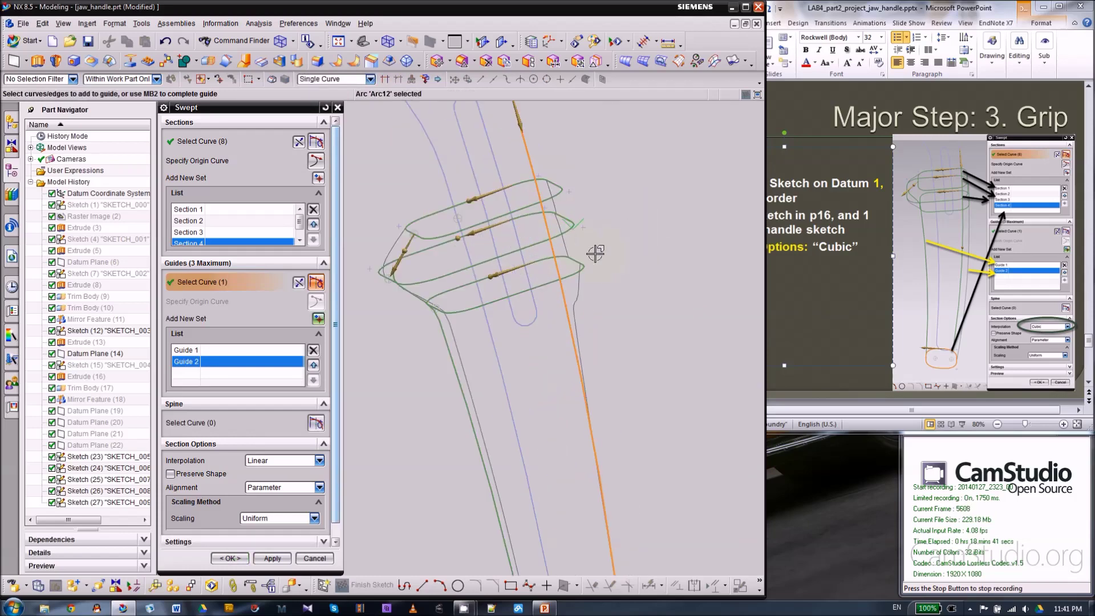
right_drag(619, 201, 639, 180)
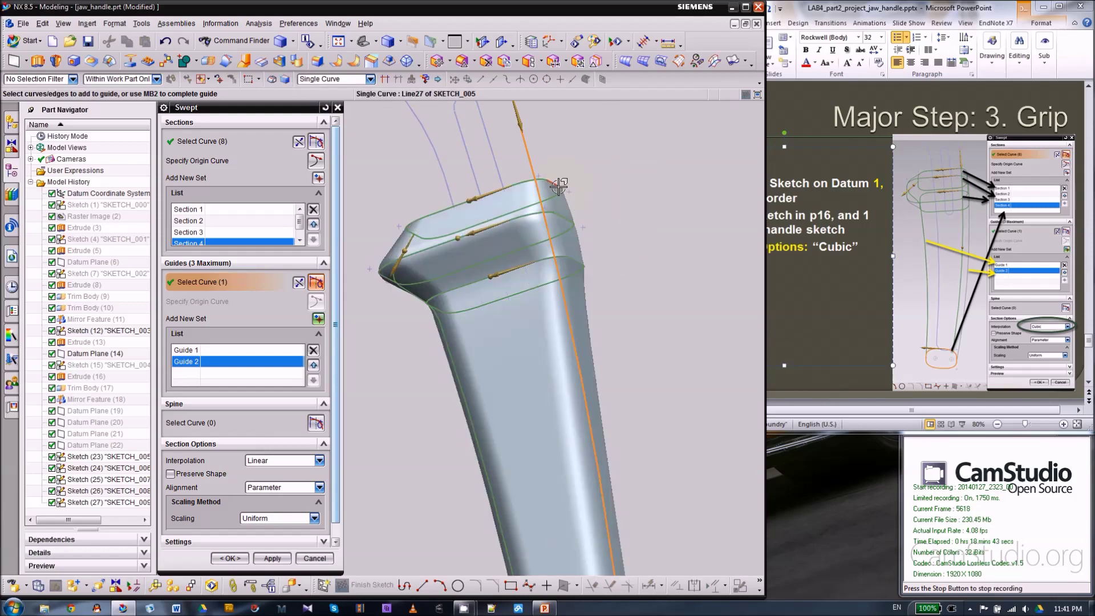
middle_drag(560, 185, 608, 174)
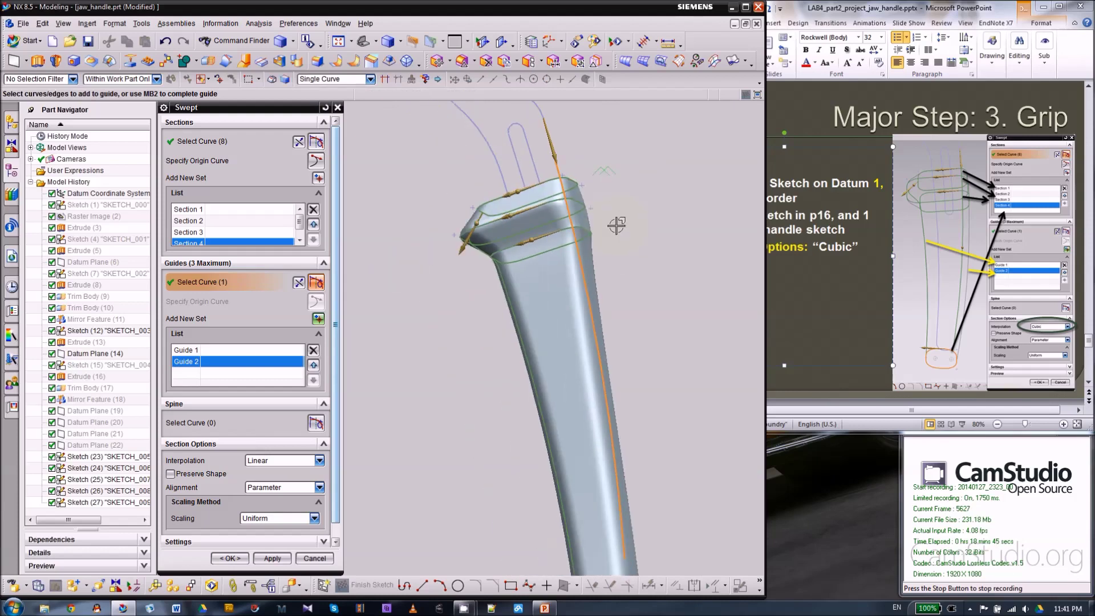
scroll(578, 238, up, 4)
scroll(619, 230, down, 2)
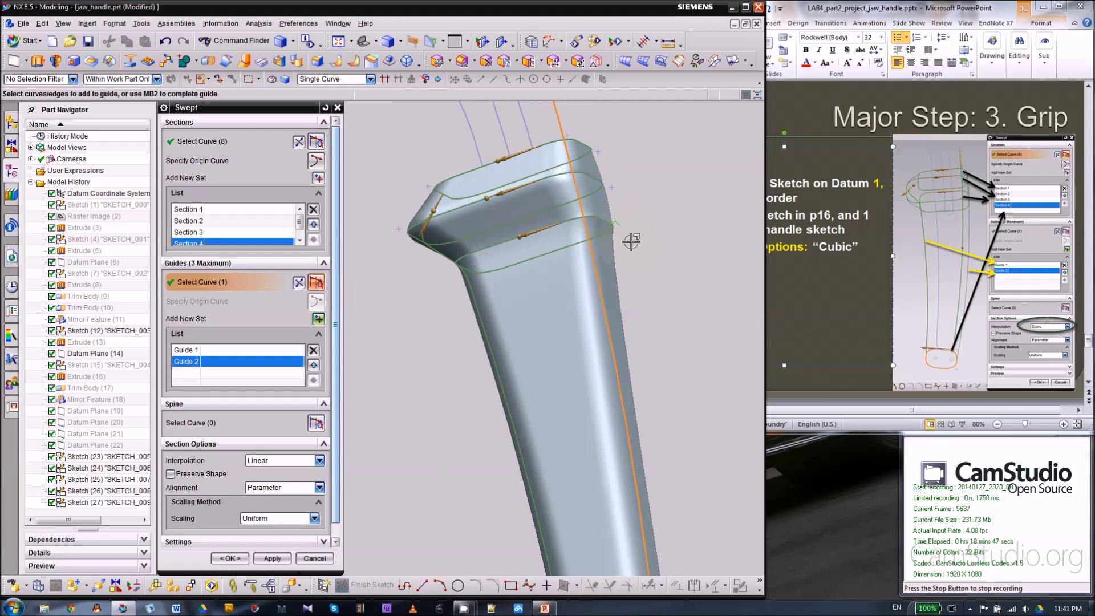
- Set the section interpolation to Cubic and create the swept grip
click(264, 462)
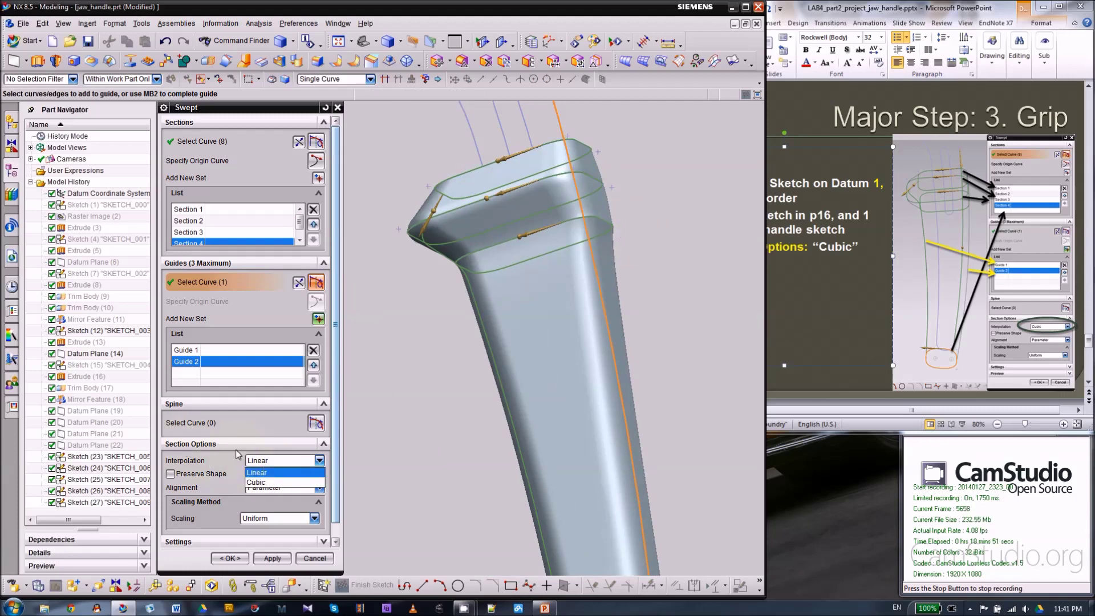
click(258, 482)
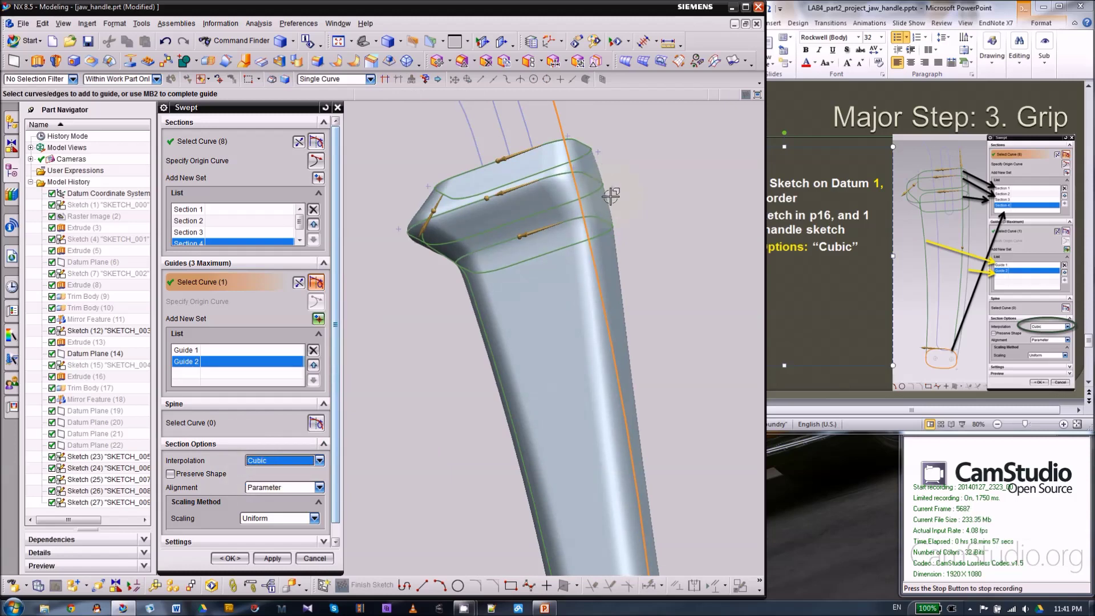
click(317, 462)
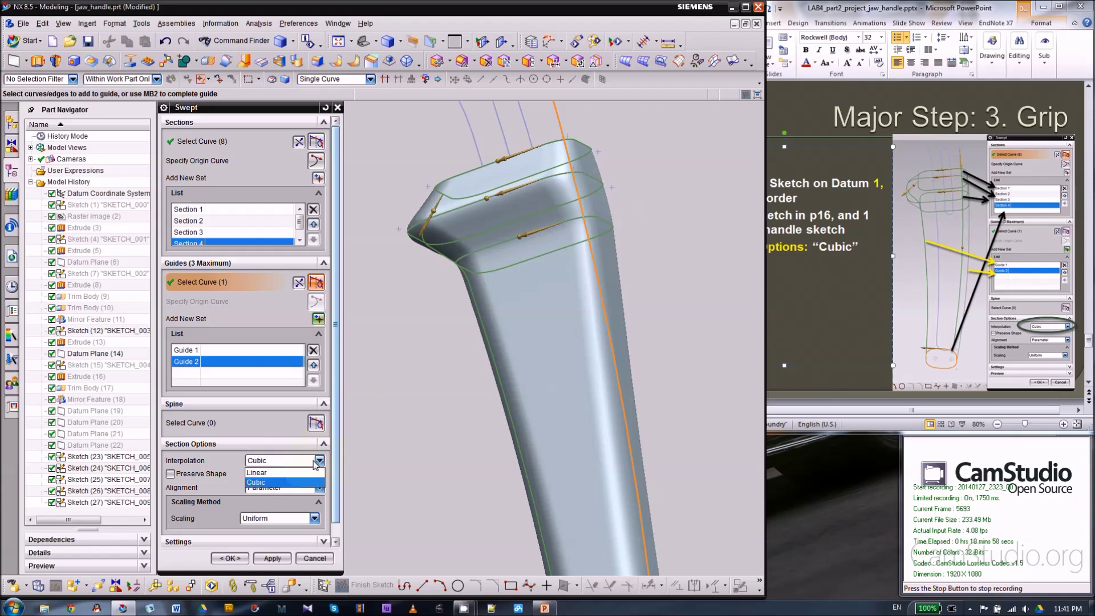
click(268, 483)
middle_drag(568, 167, 624, 195)
mouse_move(606, 232)
middle_down()
mouse_move(596, 188)
mouse_move(650, 189)
mouse_move(669, 166)
mouse_move(703, 173)
mouse_move(692, 213)
mouse_move(686, 188)
mouse_move(656, 238)
mouse_move(646, 218)
mouse_move(615, 233)
middle_up()
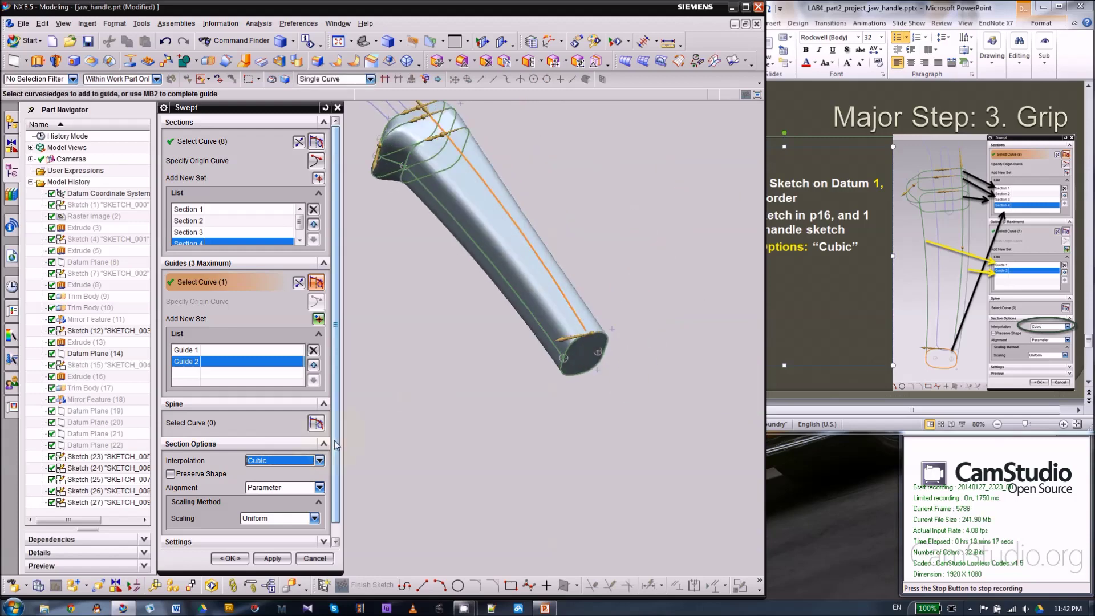
scroll(336, 441, down, 1)
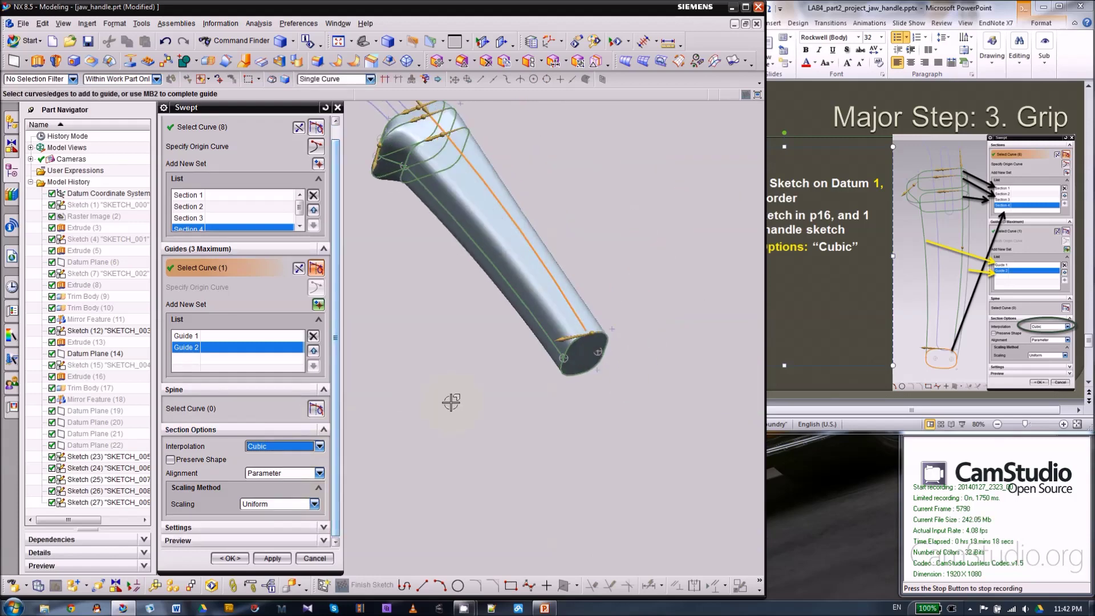
click(230, 558)
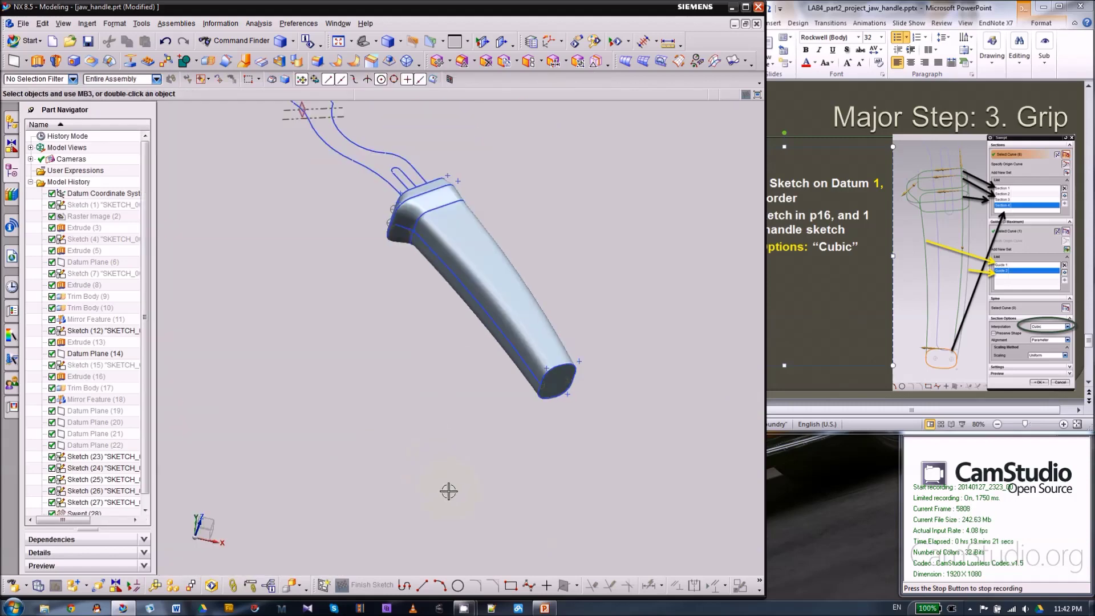
- Edit the swept grip and try the end arc of Section 2 as that section's origin curve
scroll(495, 272, up, 3)
middle_drag(355, 363, 414, 361)
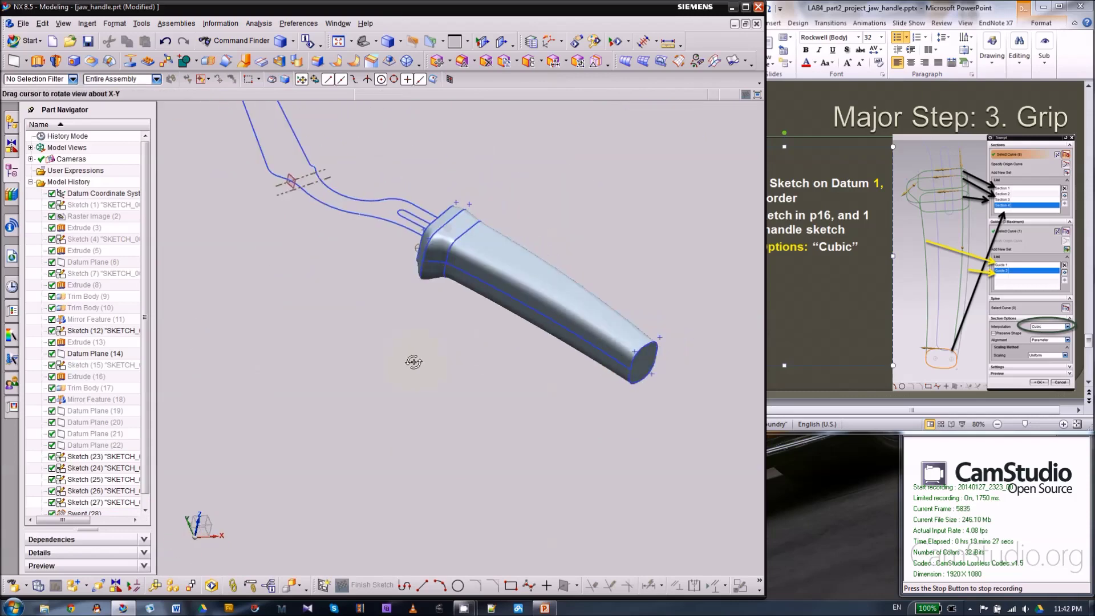
double_click(413, 362)
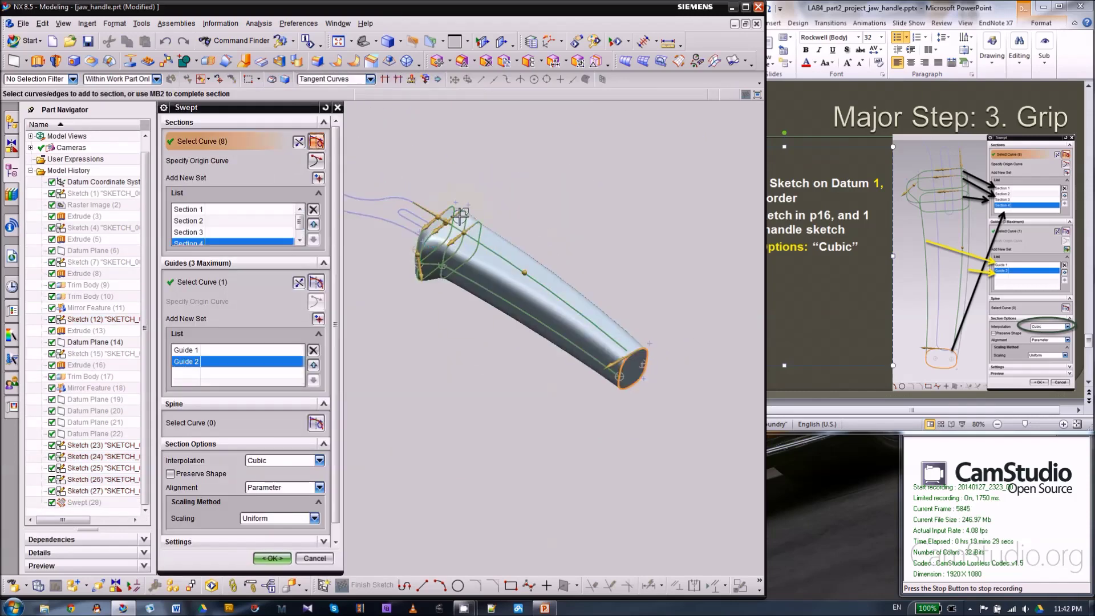
scroll(460, 216, up, 3)
click(189, 222)
click(232, 161)
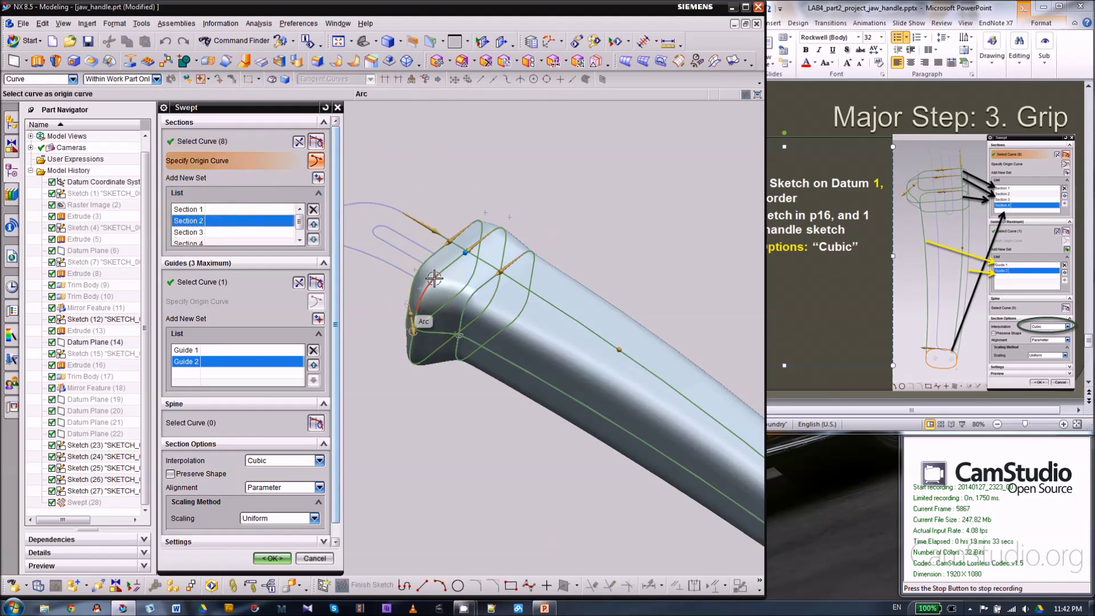
middle_drag(437, 277, 560, 207)
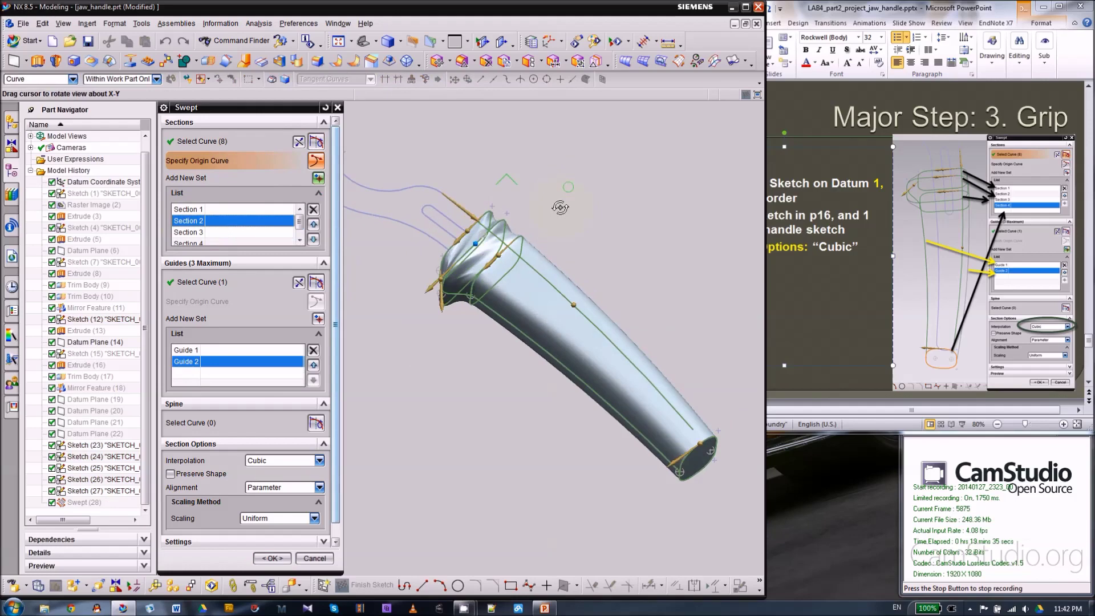
scroll(382, 307, up, 3)
click(272, 557)
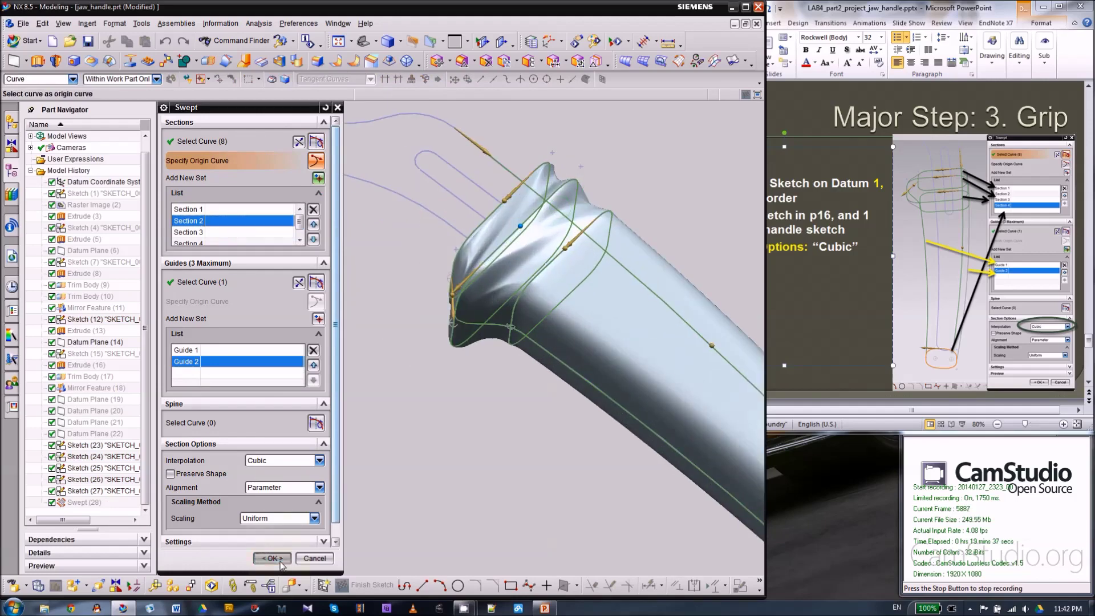
- Reopen the swept grip for editing and set Section 2's origin curve to its upper straight edge
scroll(546, 175, up, 2)
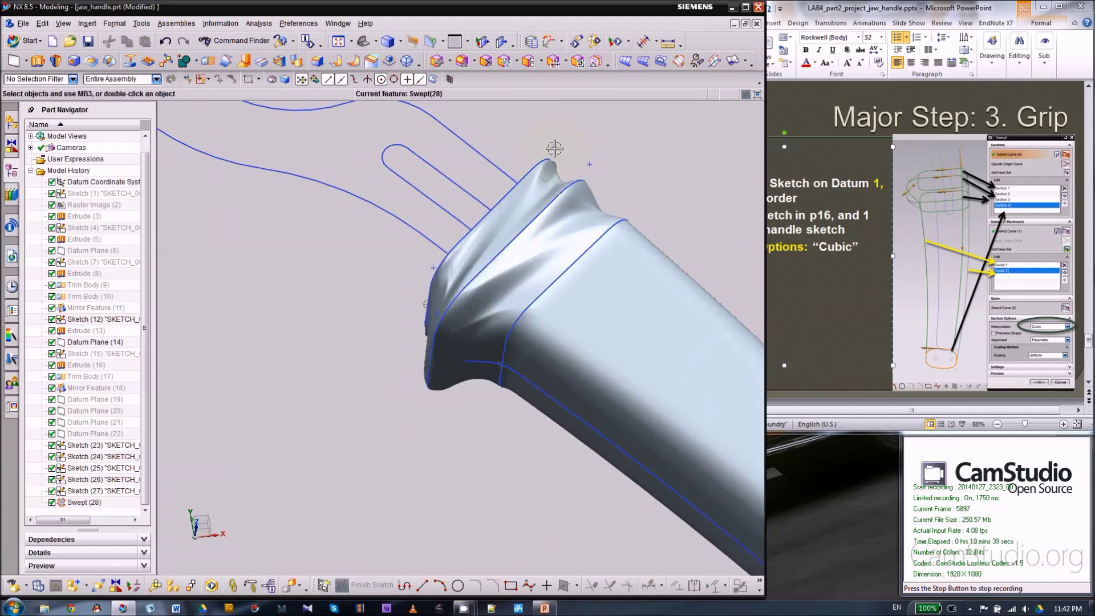
scroll(351, 264, down, 1)
scroll(448, 199, up, 2)
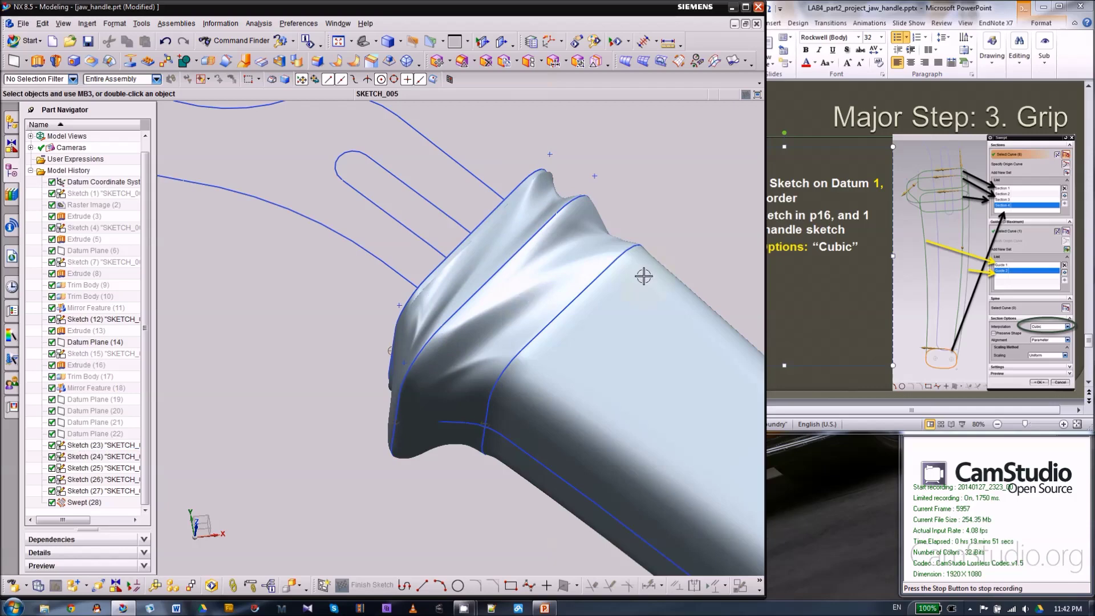
scroll(384, 265, down, 3)
double_click(549, 375)
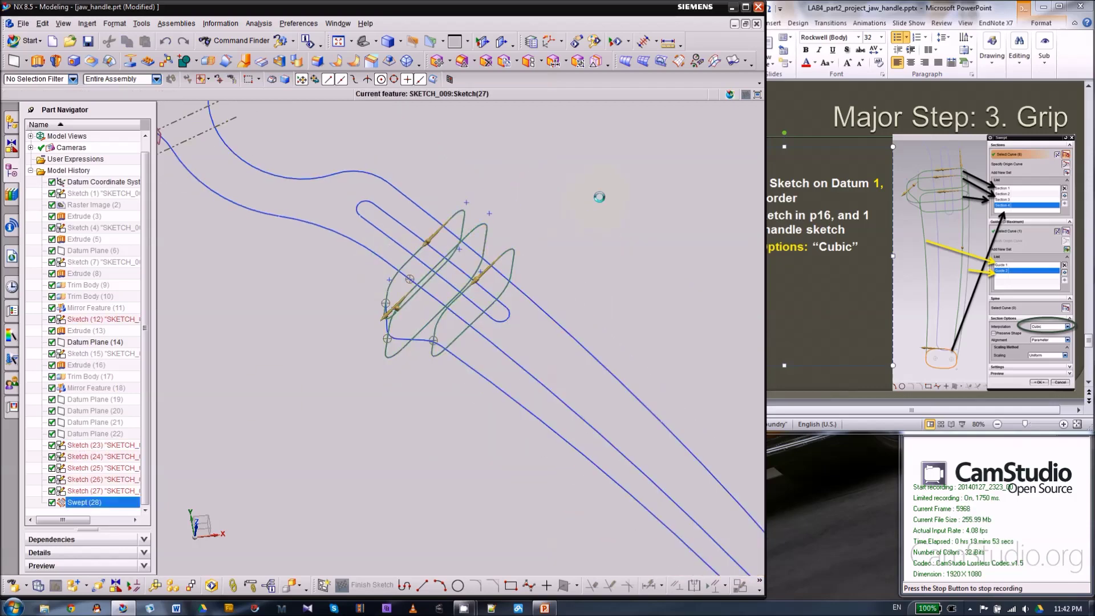
click(218, 160)
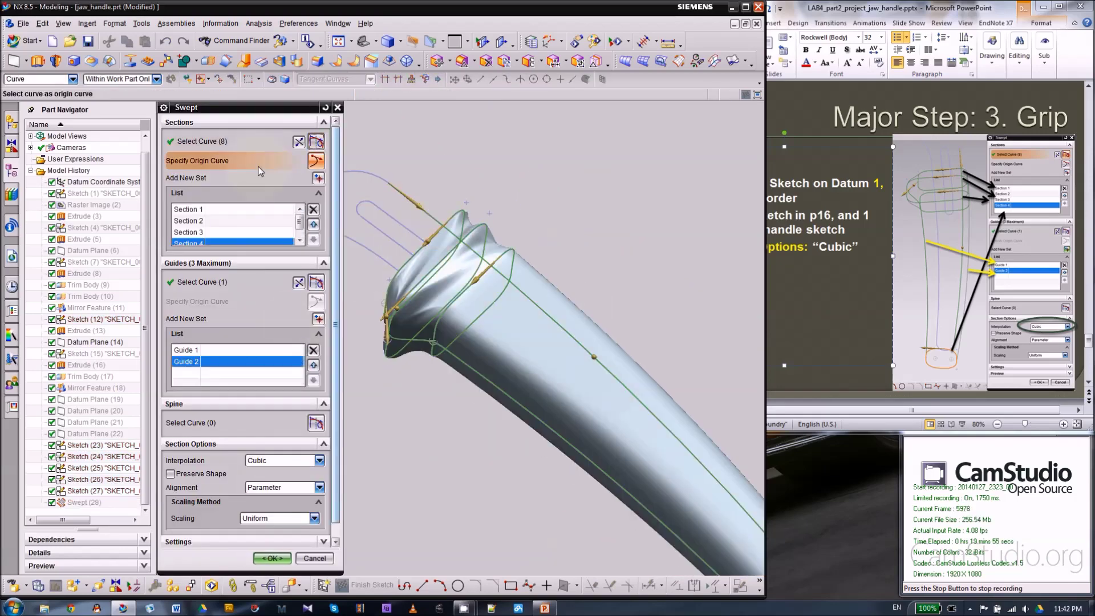
scroll(460, 228, up, 2)
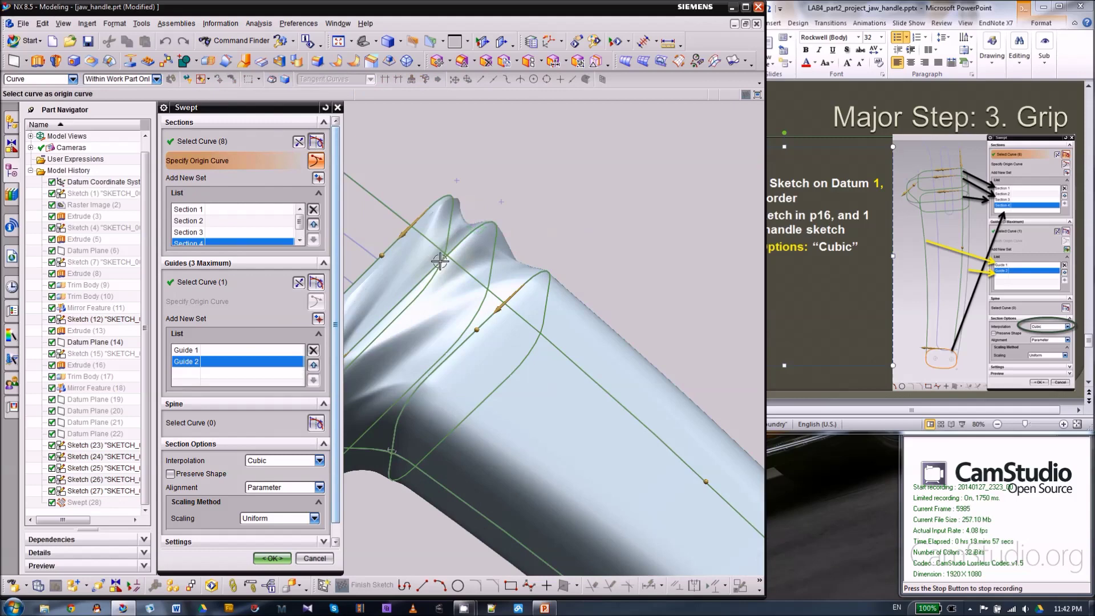
scroll(568, 232, down, 2)
click(215, 224)
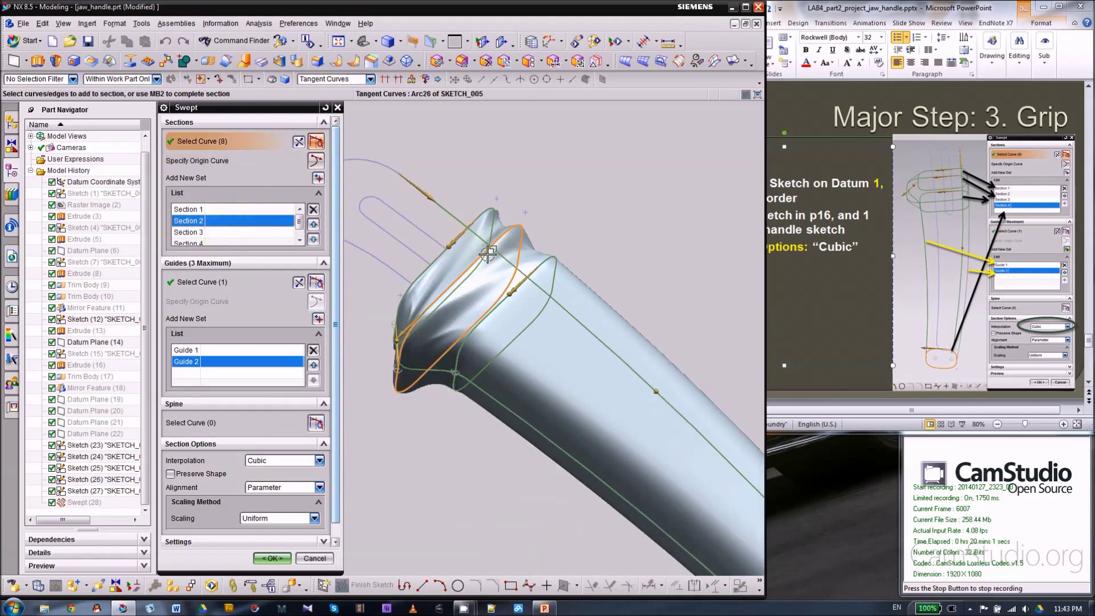
click(231, 162)
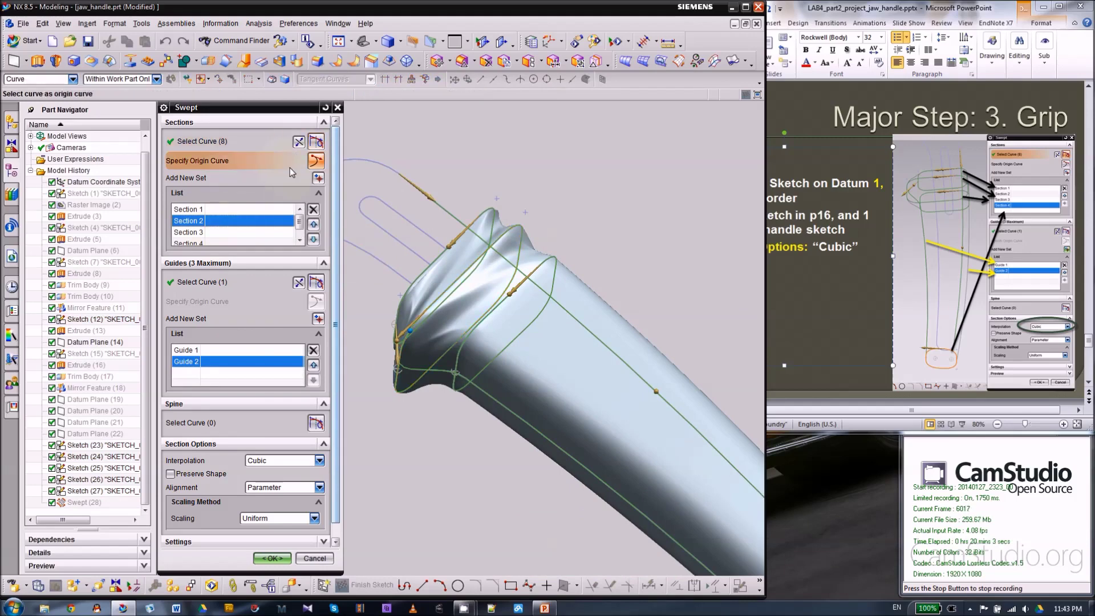
scroll(500, 227, up, 1)
scroll(565, 185, down, 3)
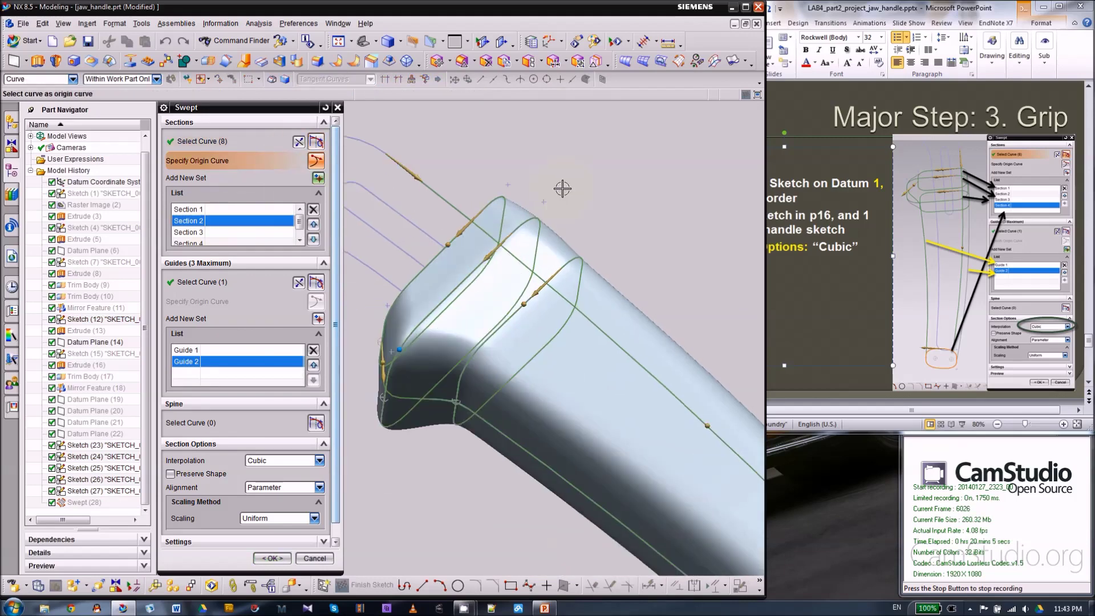
- Change the sweep's section alignment to By Points
middle_drag(401, 372, 461, 303)
scroll(384, 276, down, 3)
scroll(648, 273, up, 2)
scroll(647, 273, down, 2)
scroll(337, 401, down, 1)
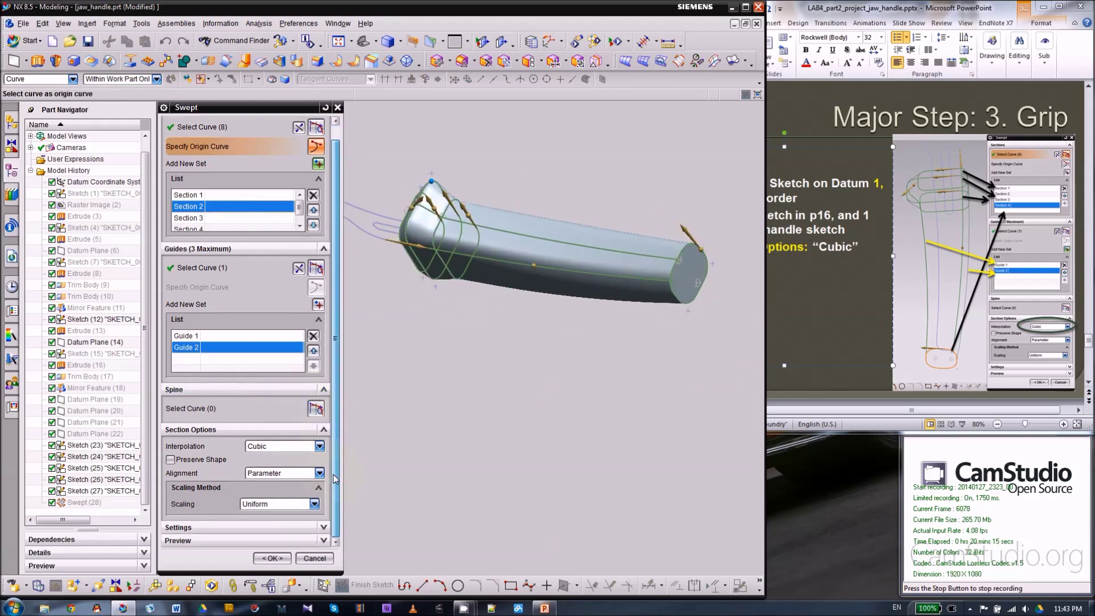
click(268, 478)
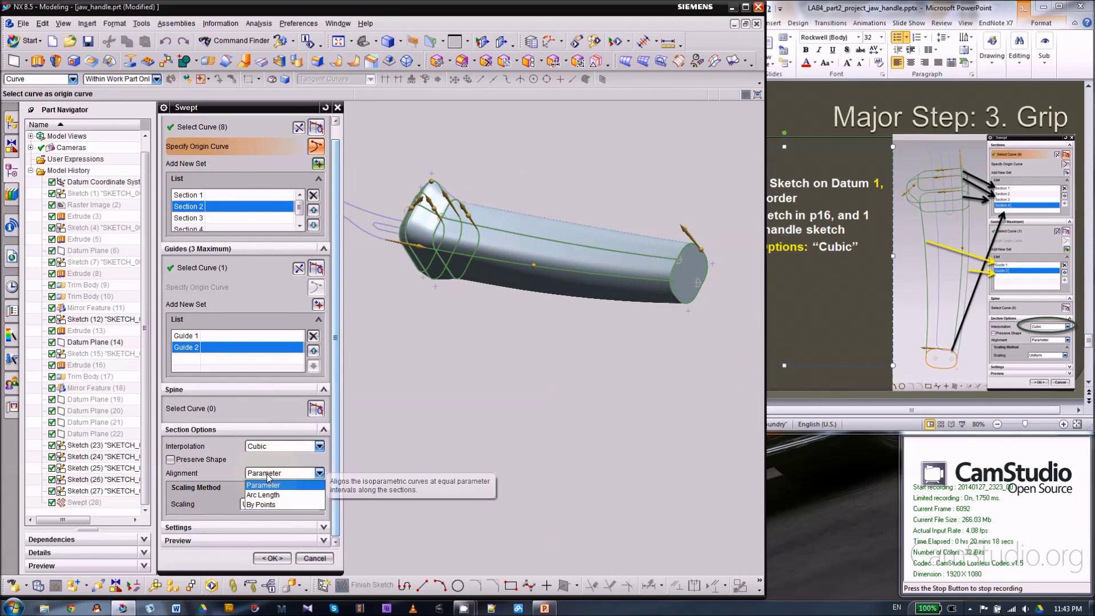
click(263, 504)
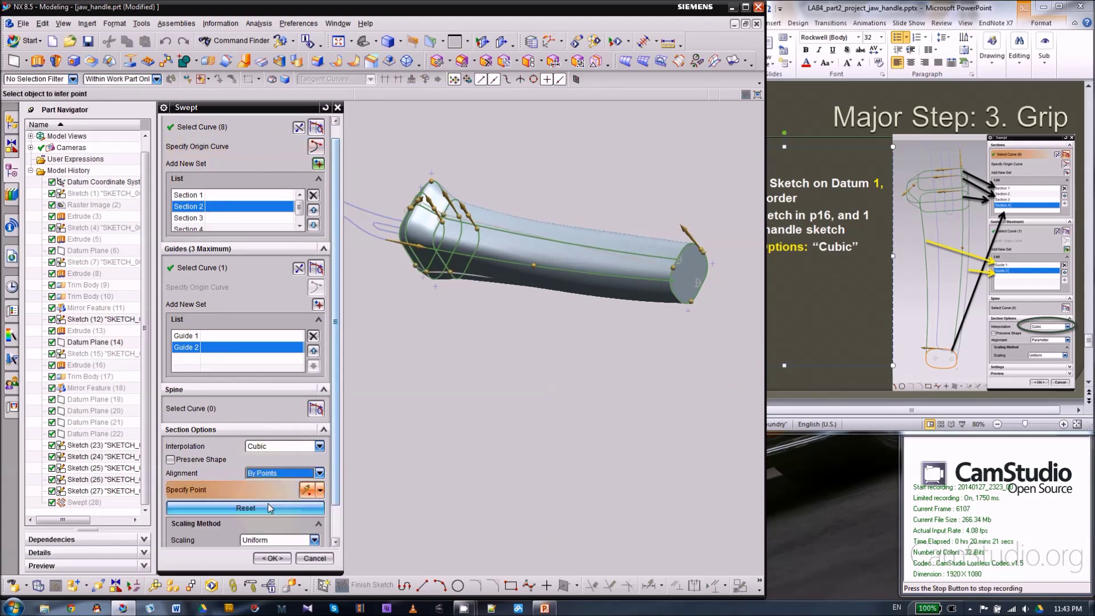
- Switch the model display to wireframe and hide the handle sketch SKETCH_003 to expose the alignment points
middle_drag(479, 385, 560, 262)
right_click(589, 208)
click(569, 207)
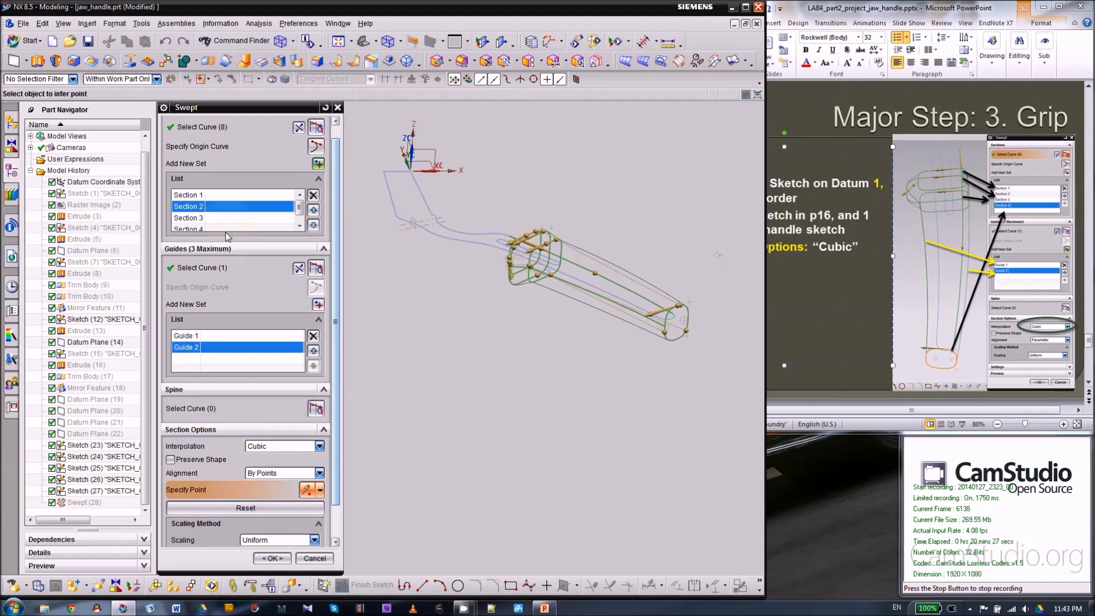
right_click(86, 319)
click(105, 324)
- Try sliding Section 1's alignment point away from the side guide along its side edge to 41.81%
scroll(576, 279, up, 5)
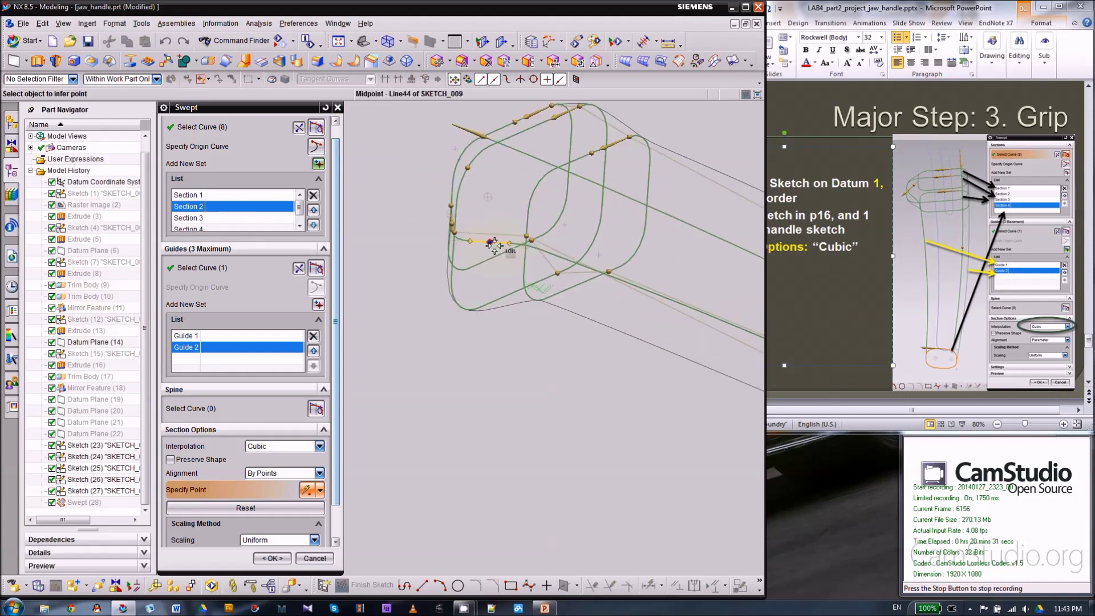
mouse_move(414, 241)
middle_down()
mouse_move(439, 251)
mouse_move(425, 256)
middle_up()
scroll(425, 257, down, 1)
scroll(465, 244, down, 5)
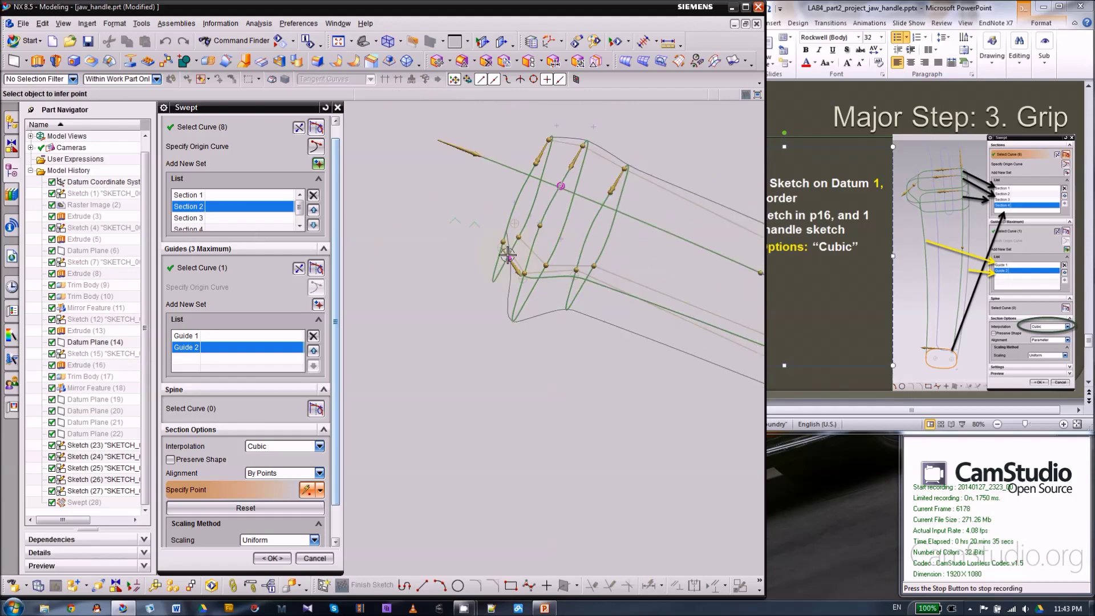
scroll(642, 329, up, 2)
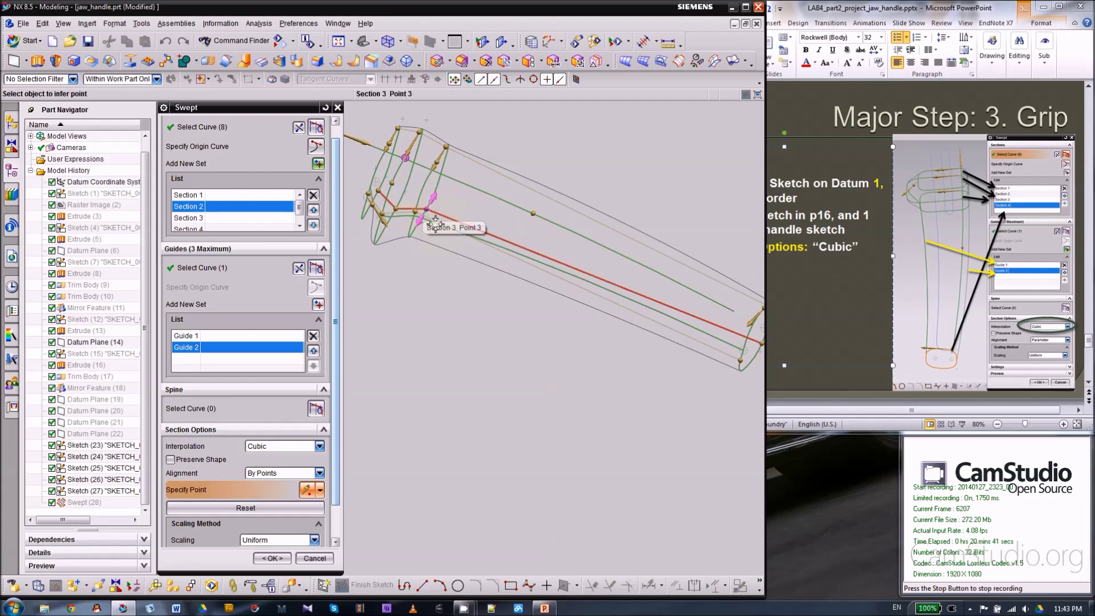
scroll(383, 227, up, 2)
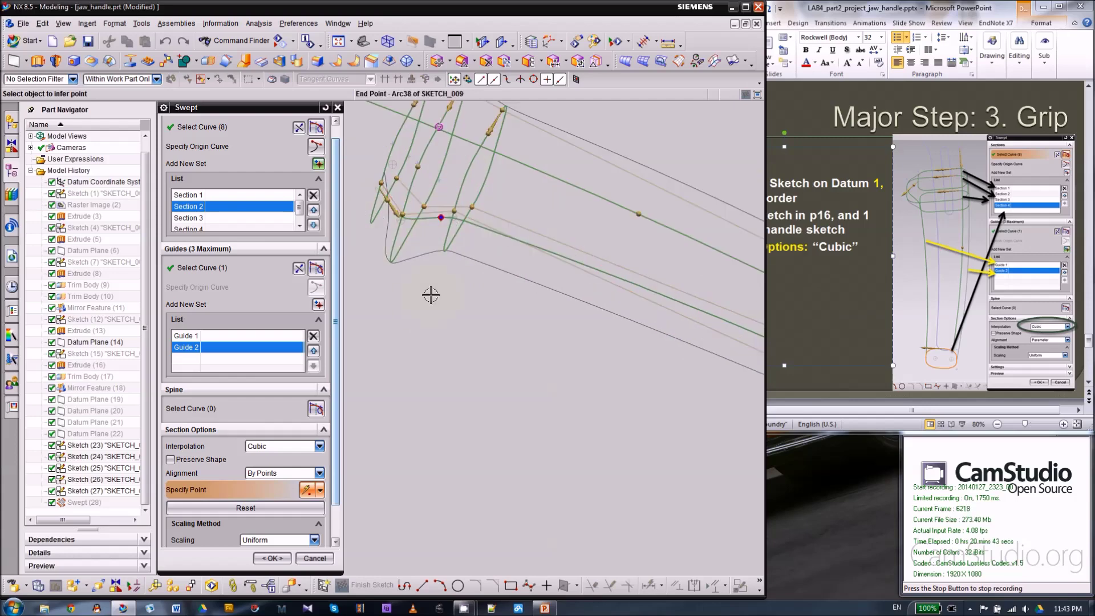
middle_drag(430, 292, 384, 262)
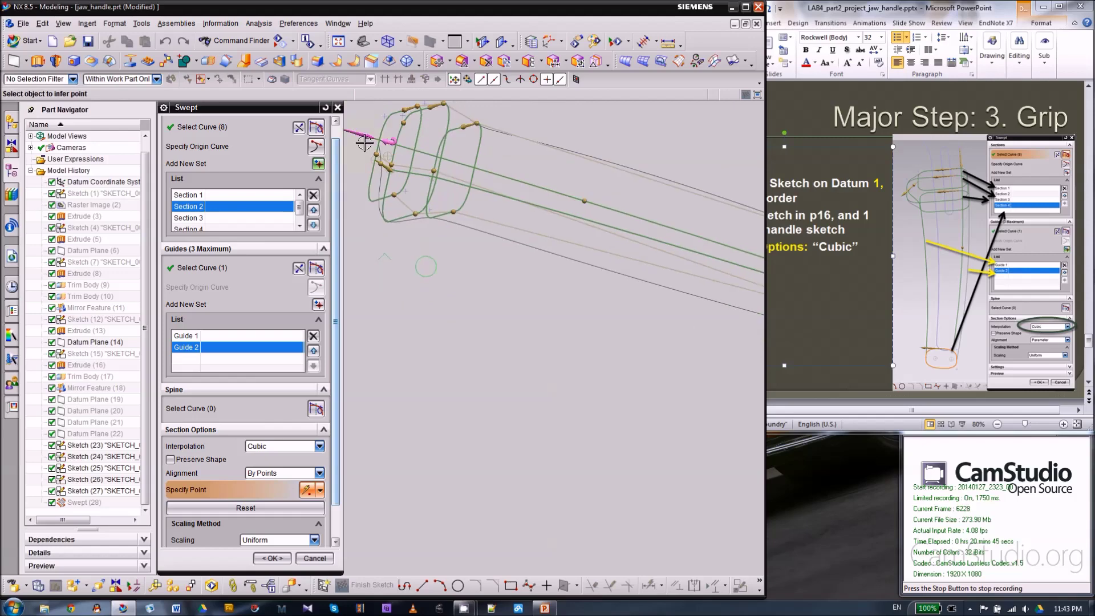
scroll(369, 164, up, 2)
scroll(348, 163, up, 2)
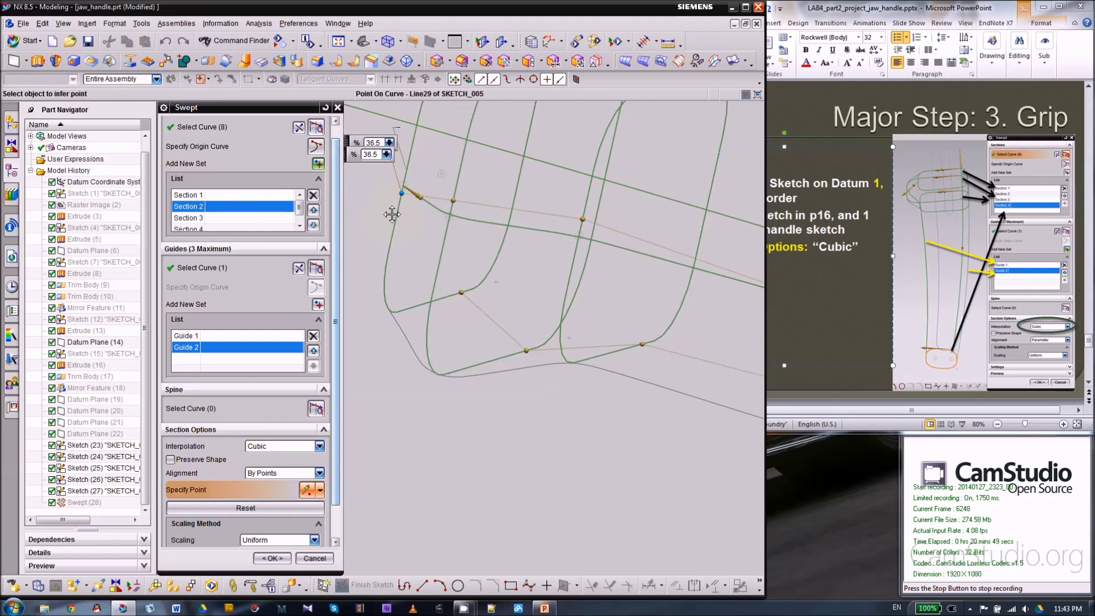
- Check the sweep preview around Section 1 in shaded display and return the model to wireframe
right_drag(396, 398, 412, 378)
middle_drag(447, 390, 472, 379)
scroll(472, 273, down, 1)
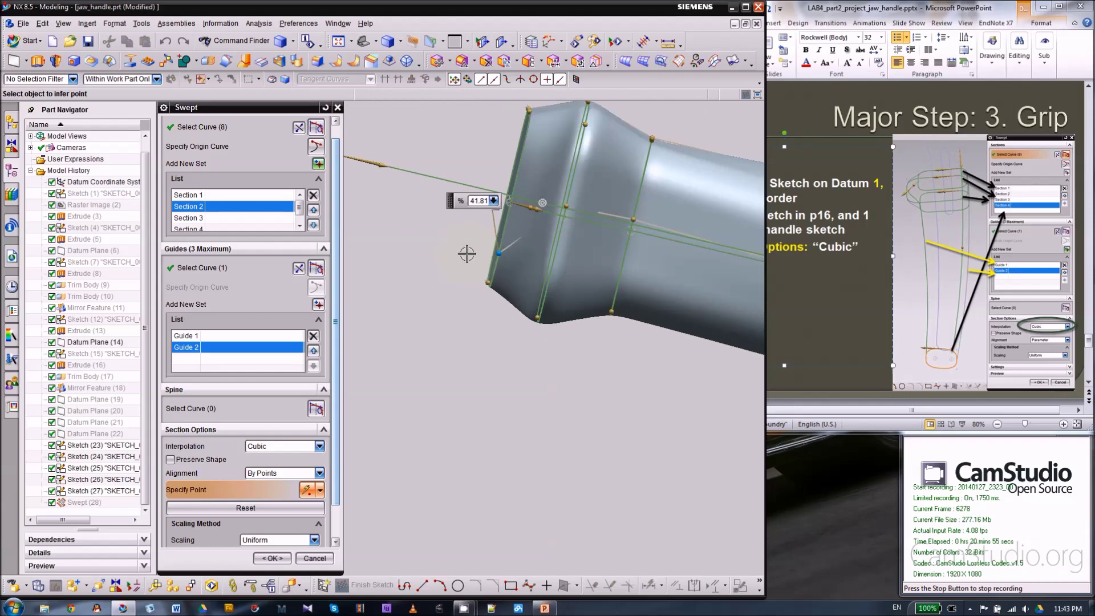
middle_drag(535, 412, 494, 413)
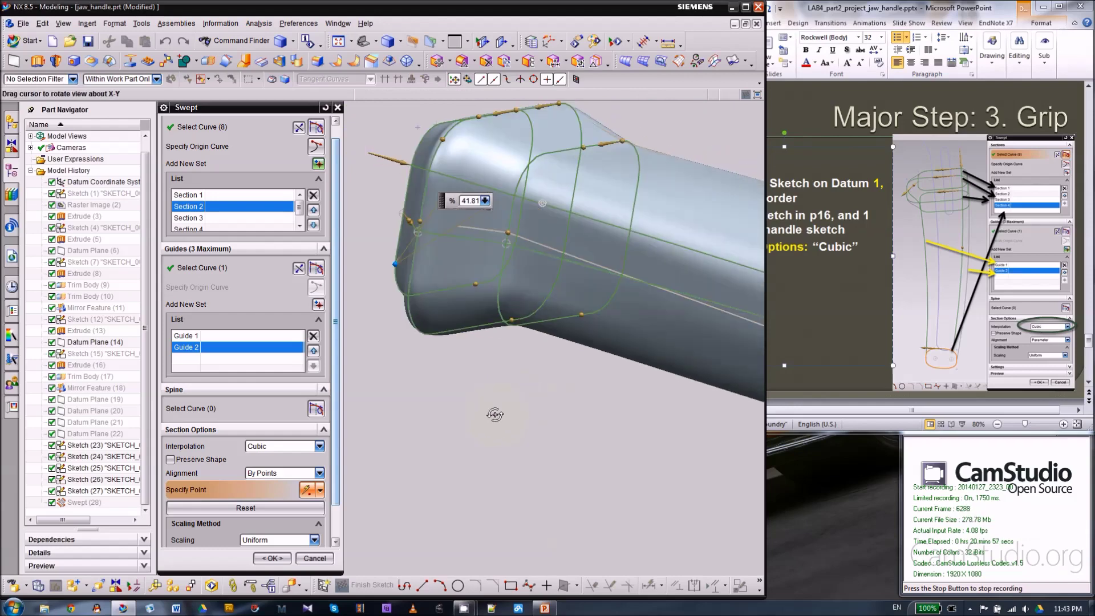
right_drag(455, 413, 437, 416)
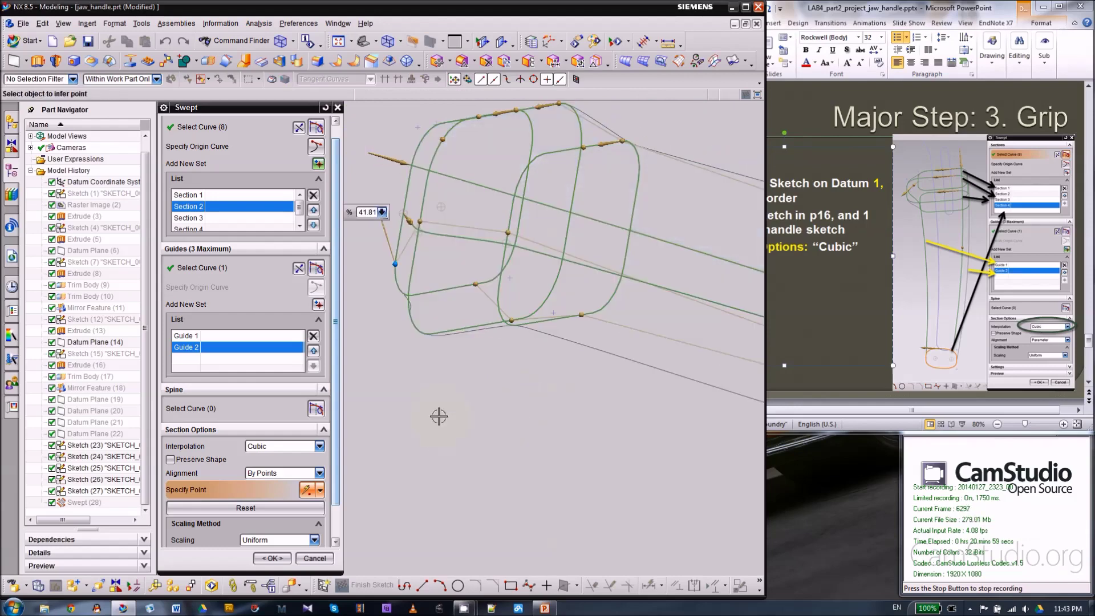
- Snap the side alignment points of Sections 1 and 2 onto the guide's intersection points, with Section 2's at 34.50%
scroll(564, 369, up, 1)
scroll(446, 240, up, 2)
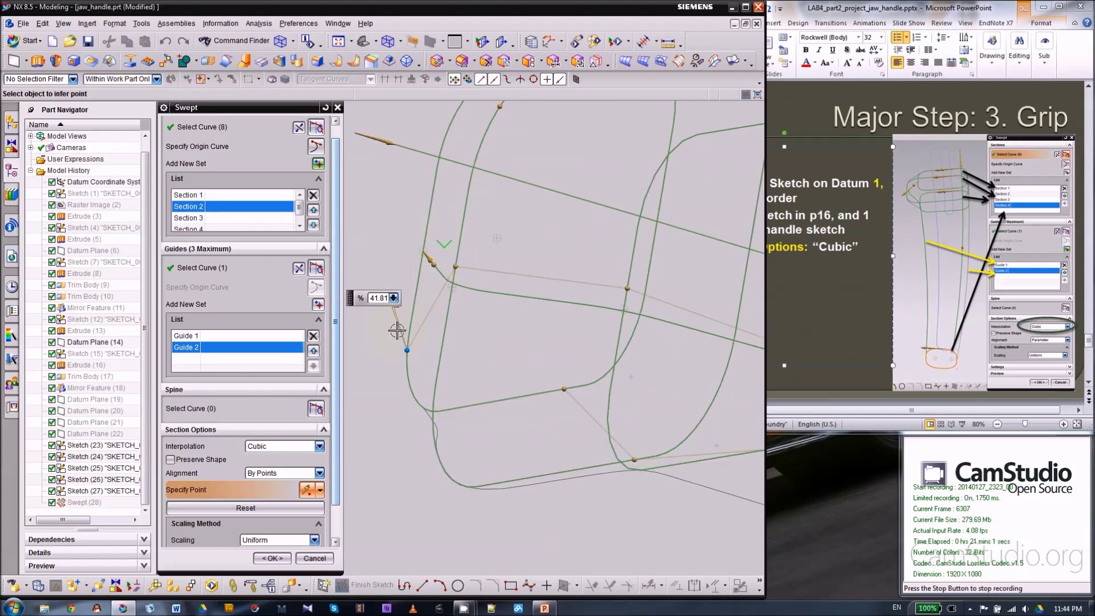
click(405, 350)
scroll(629, 267, down, 1)
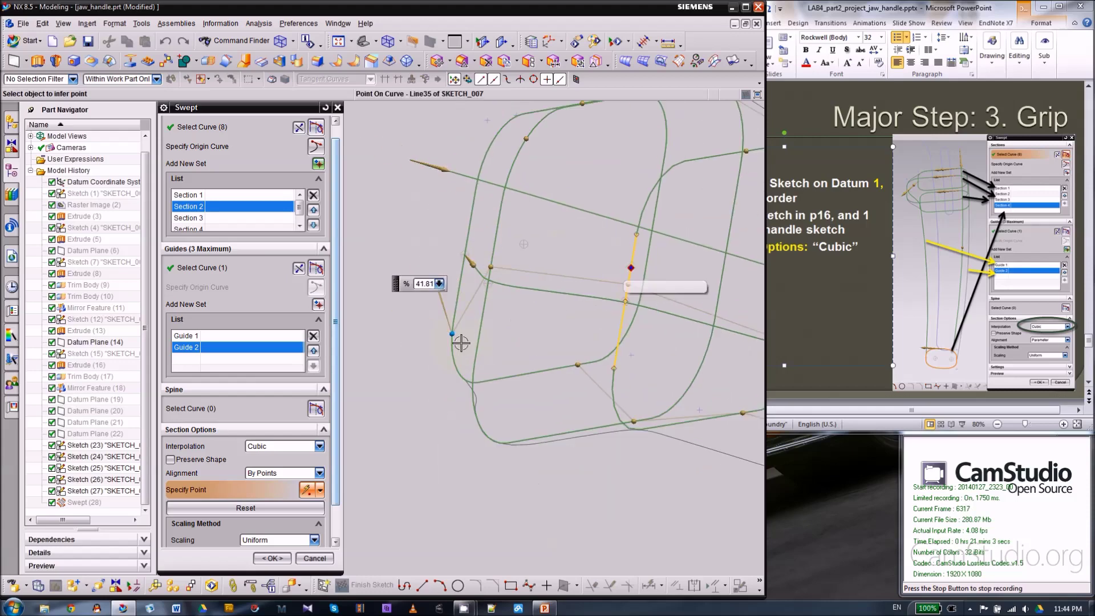
drag(451, 335, 490, 283)
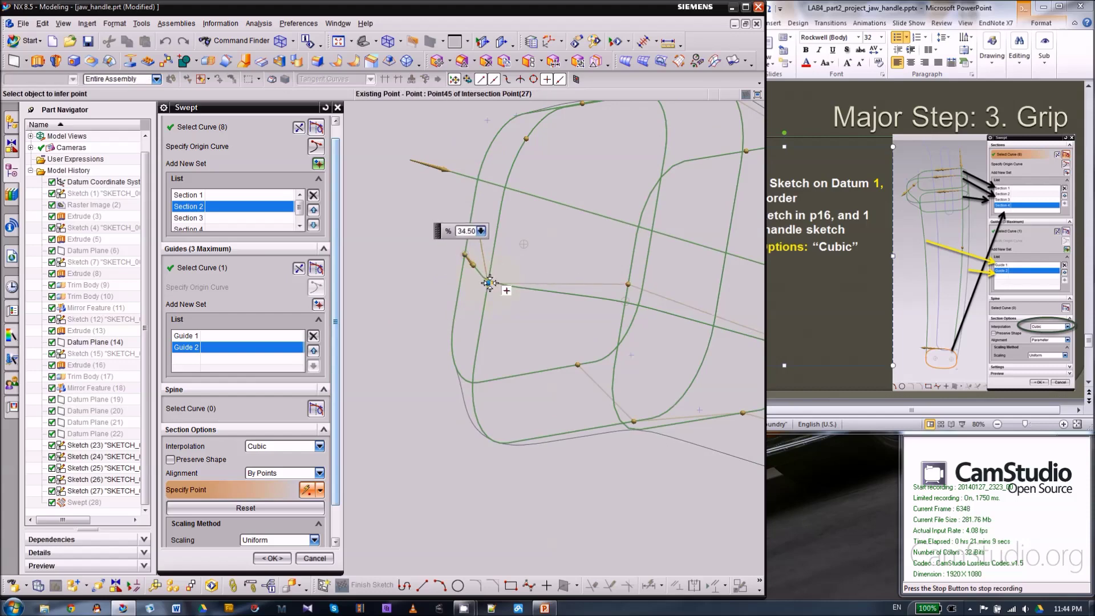
- Shift the side alignment point of Section 3 to 34.83% and Section 4's Point 2 to 27.69%, both at the side guide
scroll(423, 245, down, 2)
drag(555, 269, 554, 280)
scroll(428, 235, down, 4)
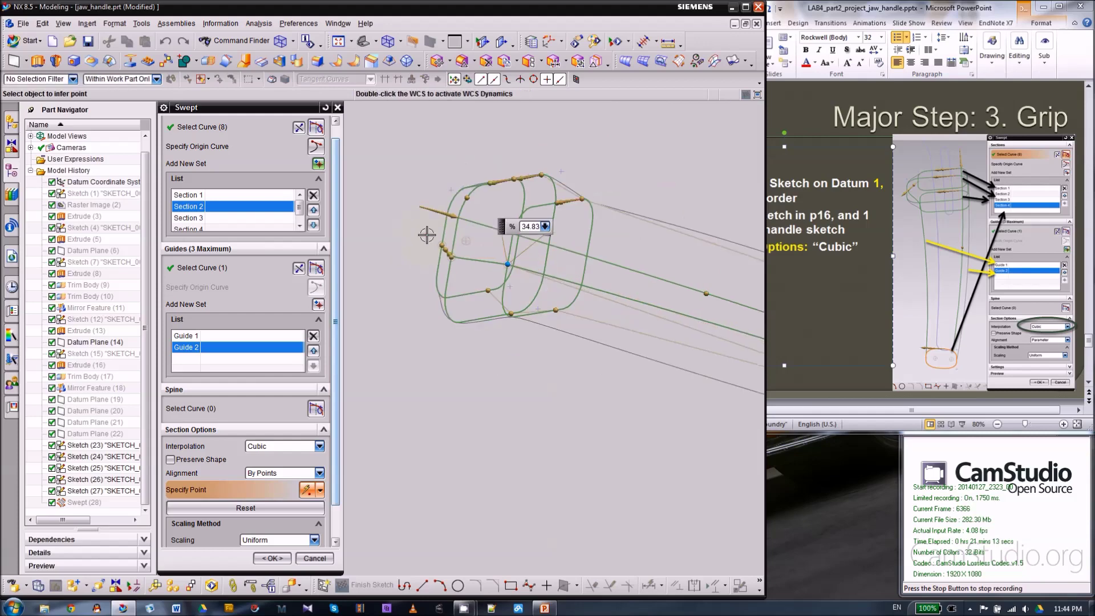
scroll(733, 331, up, 3)
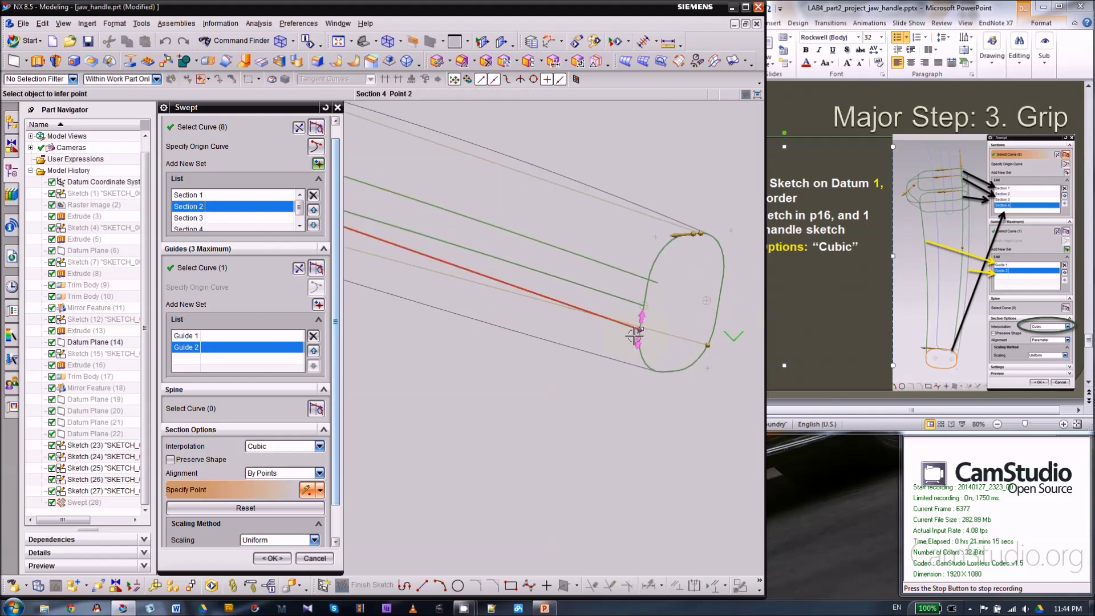
drag(640, 325, 641, 308)
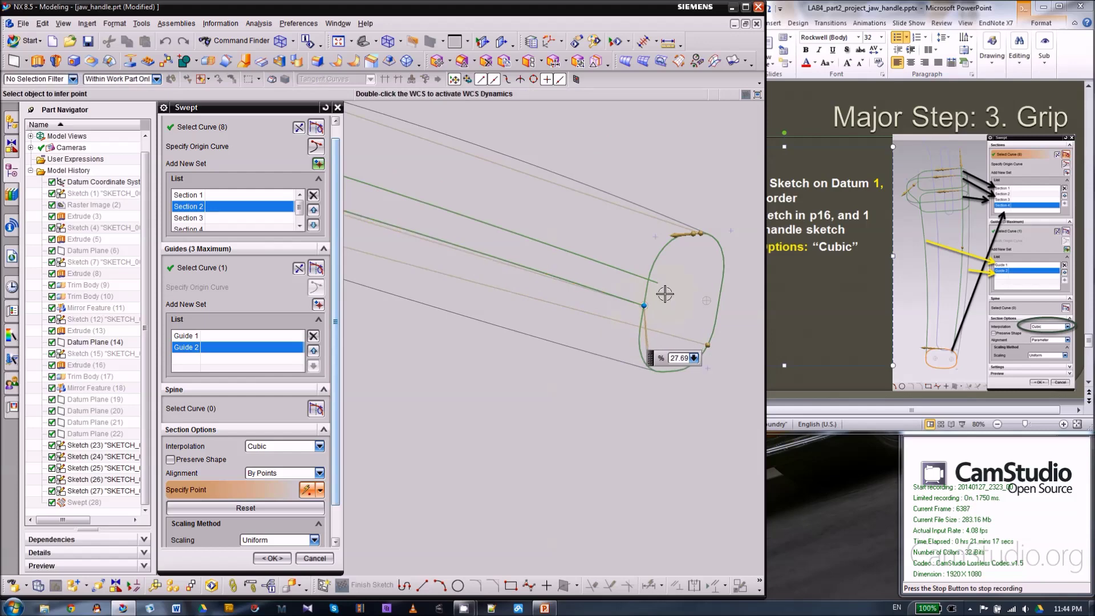
scroll(750, 310, down, 3)
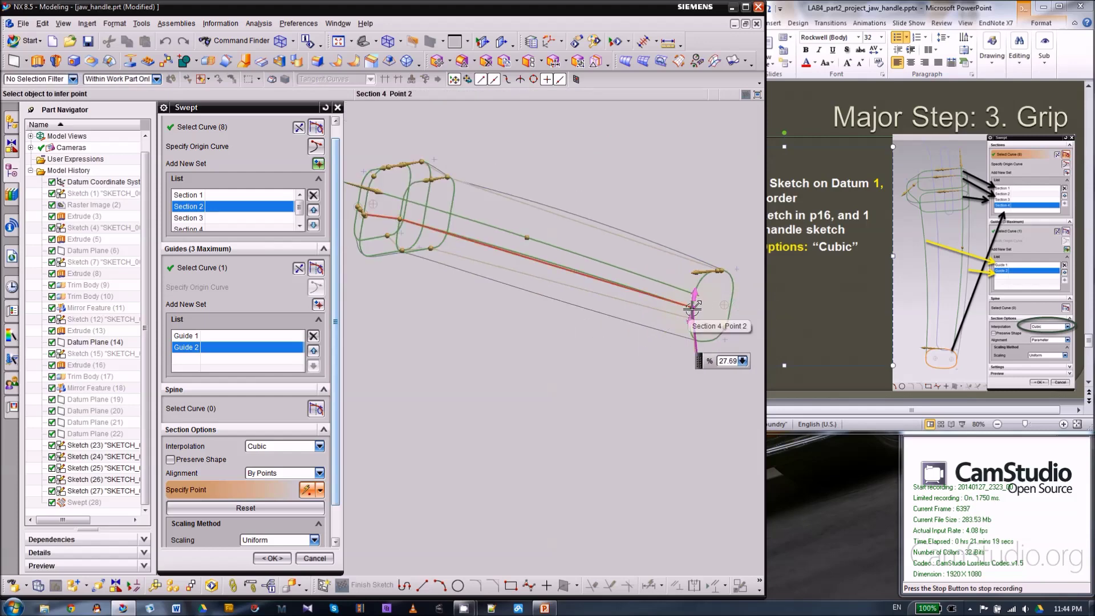
- Move Section 4's Point 3 to the start point of that section's lower corner arc, at 55.38%
scroll(406, 220, up, 4)
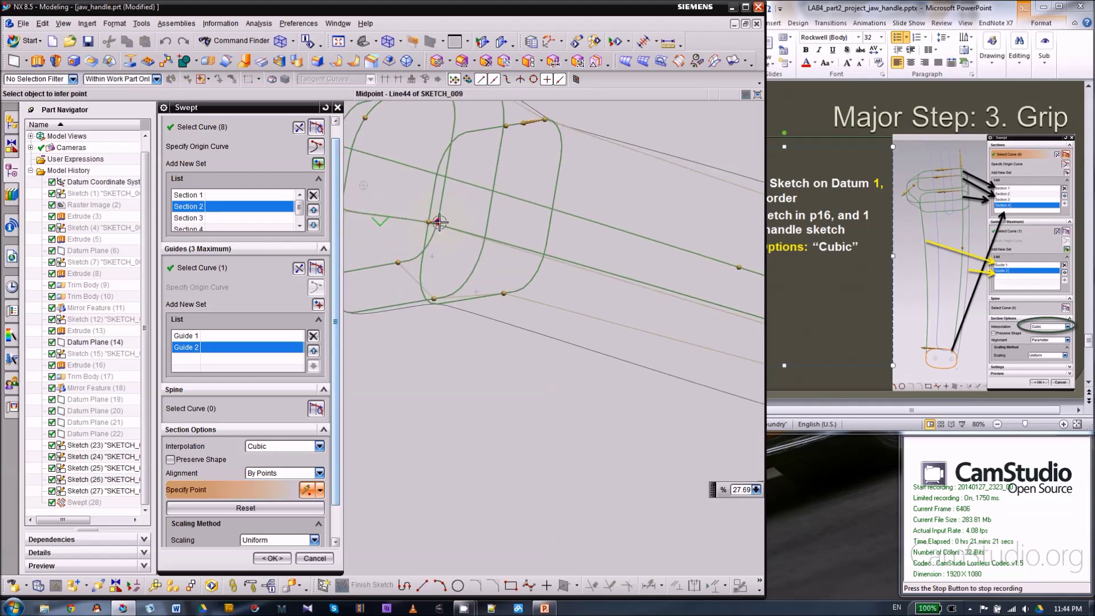
click(409, 204)
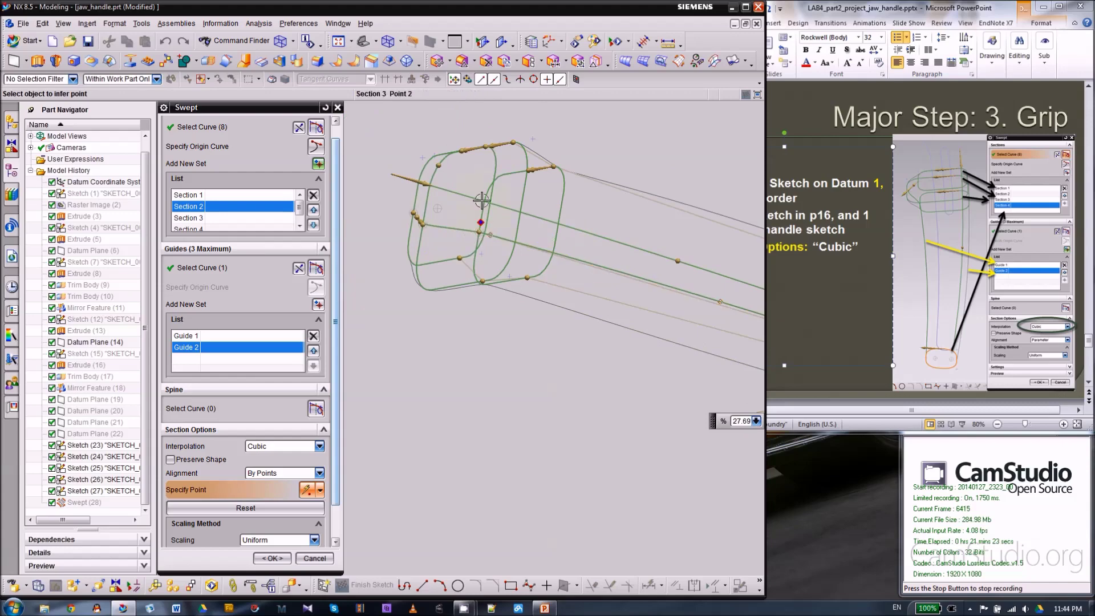
middle_drag(416, 207, 452, 349)
scroll(468, 177, up, 5)
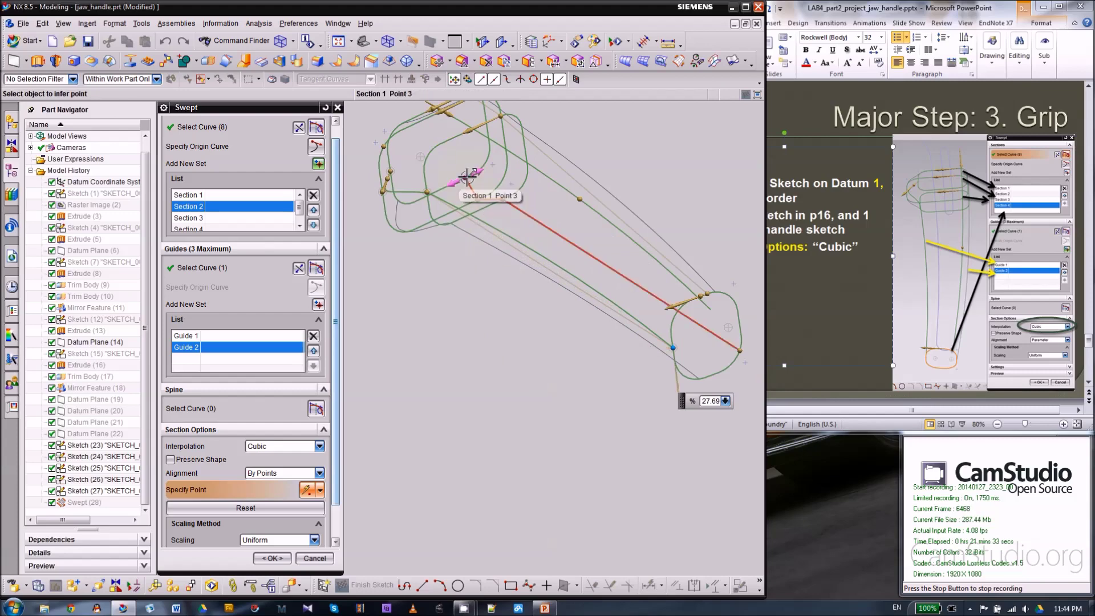
scroll(423, 156, down, 3)
scroll(621, 332, up, 3)
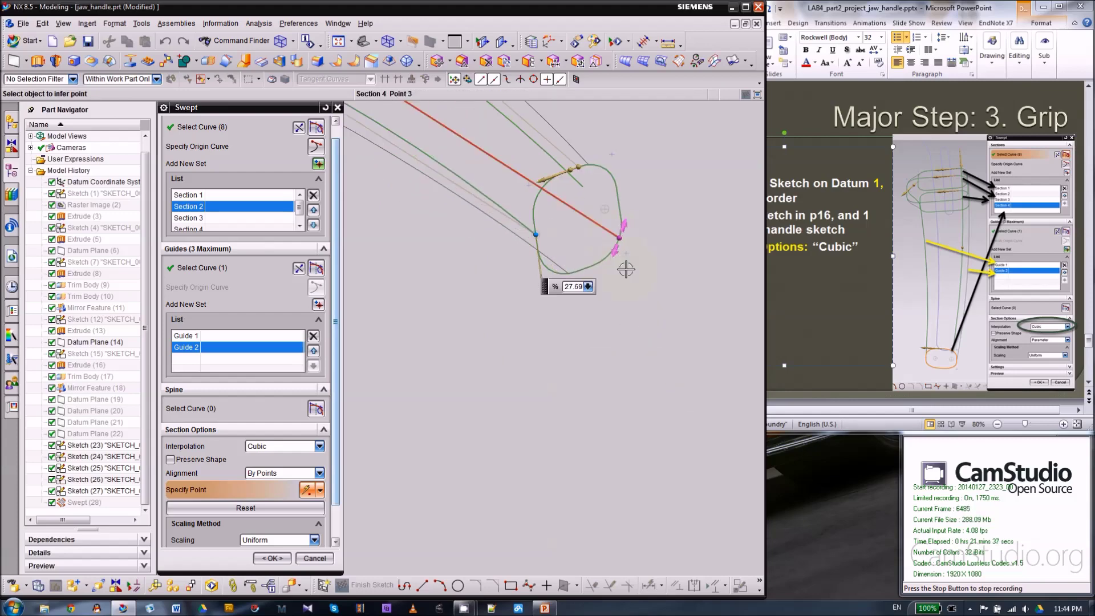
scroll(625, 269, down, 2)
scroll(625, 263, down, 2)
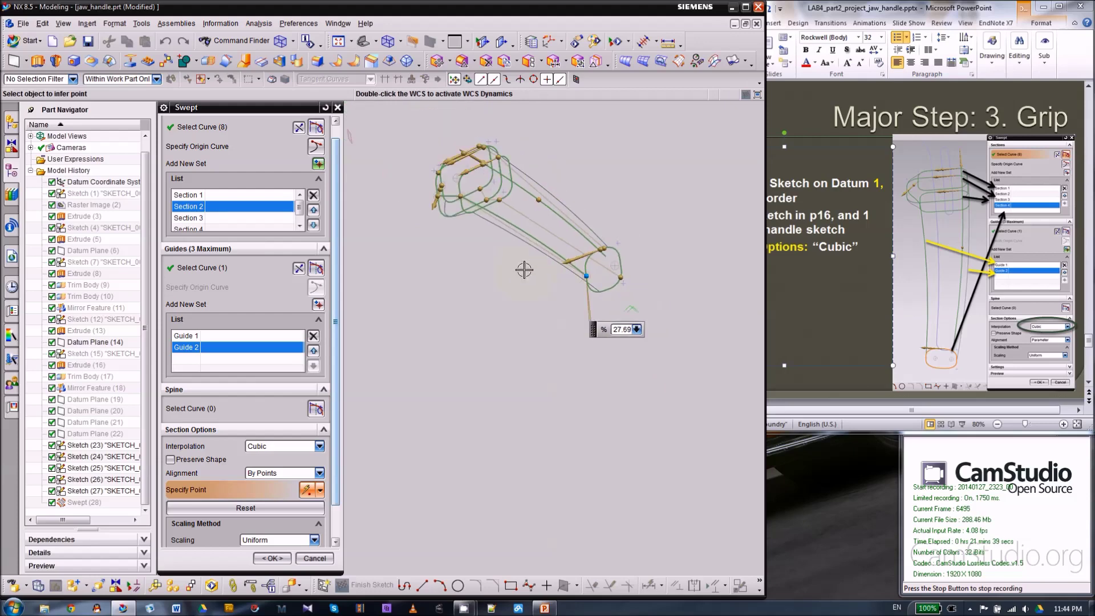
scroll(629, 241, up, 1)
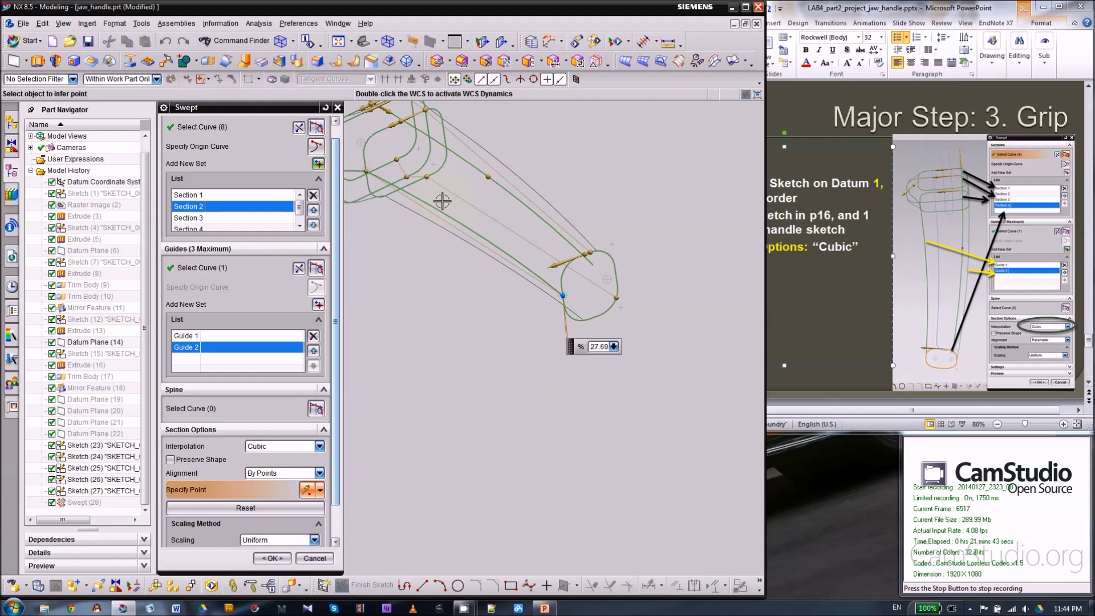
scroll(639, 274, up, 1)
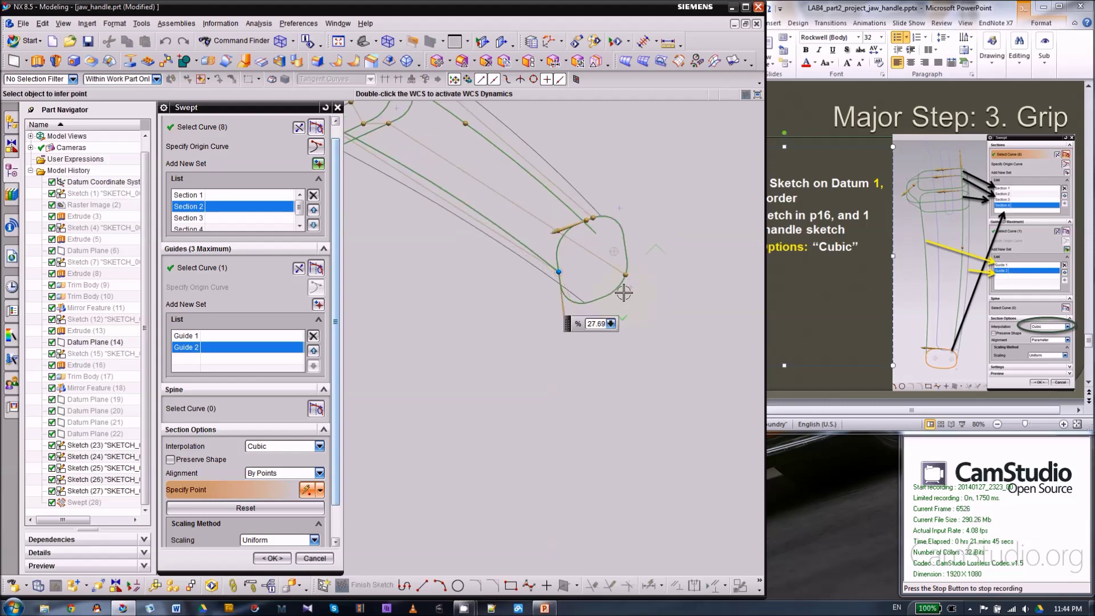
click(624, 280)
drag(625, 281, 610, 298)
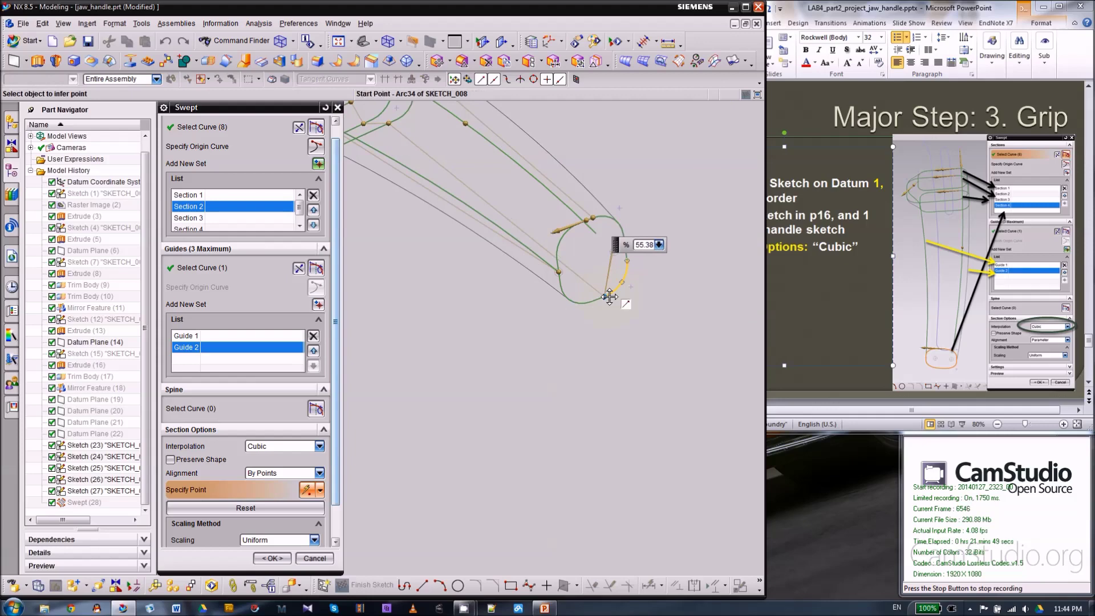
- Accept the edited Swept feature and return the model to shaded display
scroll(623, 301, down, 3)
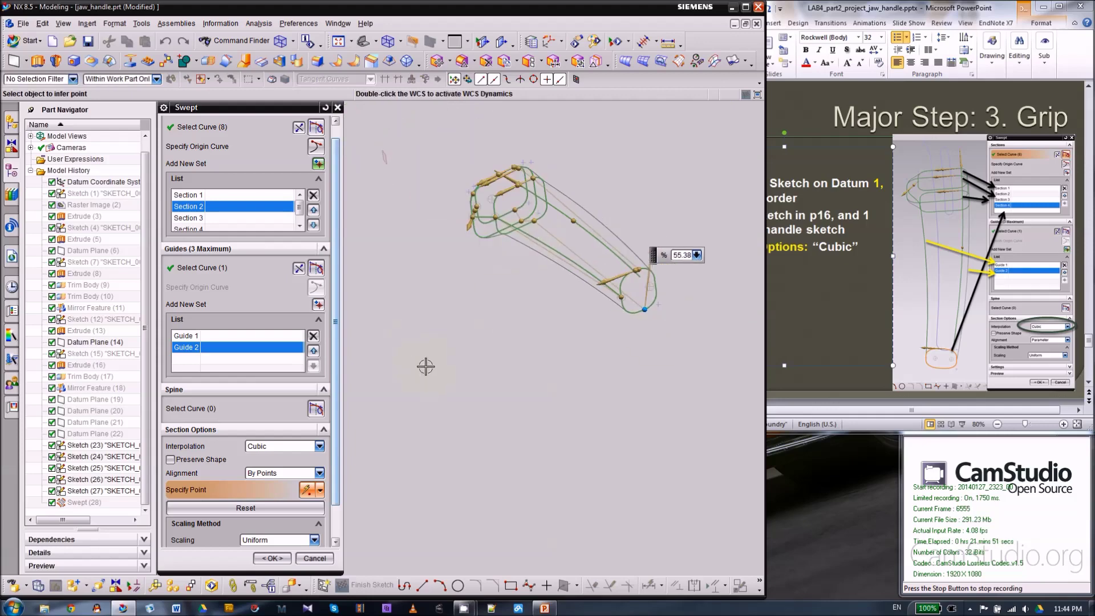
scroll(525, 210, up, 3)
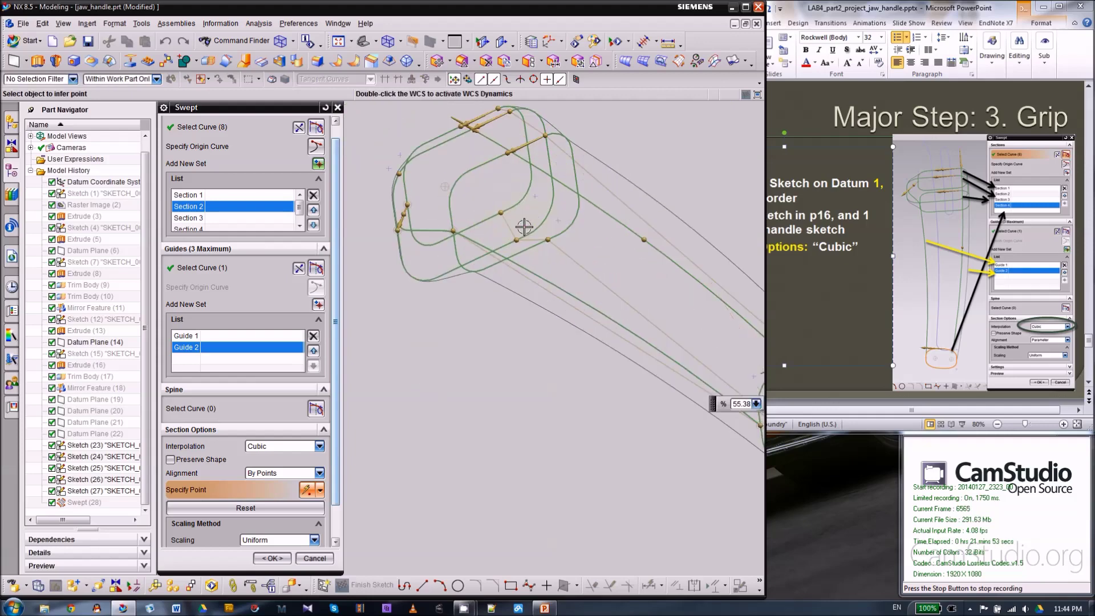
scroll(524, 227, down, 2)
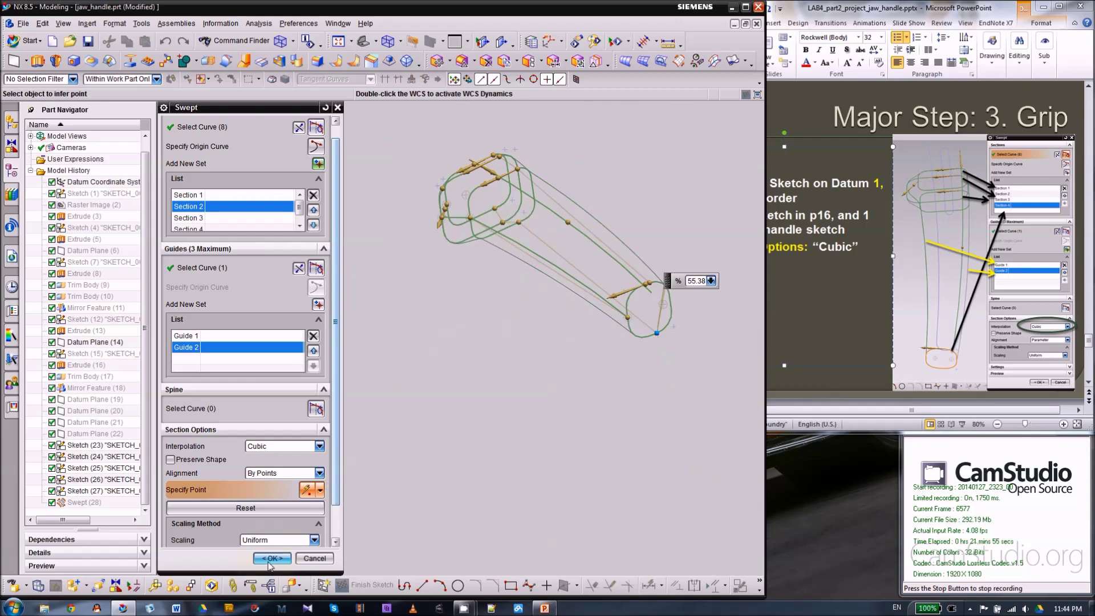
click(269, 561)
right_drag(430, 365, 492, 327)
mouse_move(497, 325)
middle_down()
mouse_move(587, 293)
mouse_move(557, 235)
mouse_move(506, 272)
middle_up()
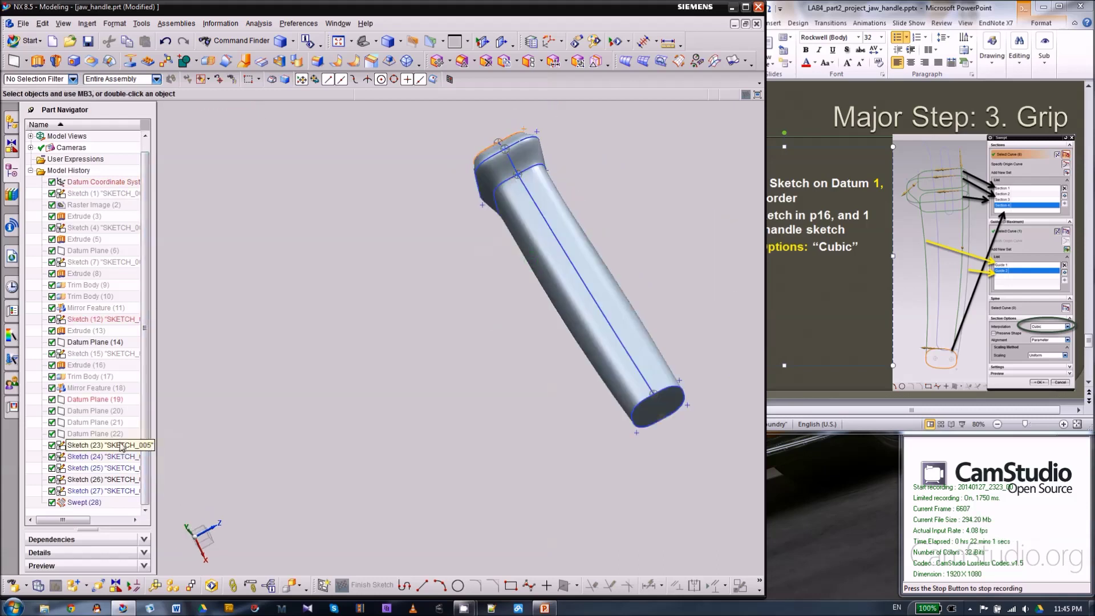
- Hide the grip's section and guide sketches, Sketch (23) through Sketch (27)
click(97, 445)
shift+click(112, 493)
right_click(112, 493)
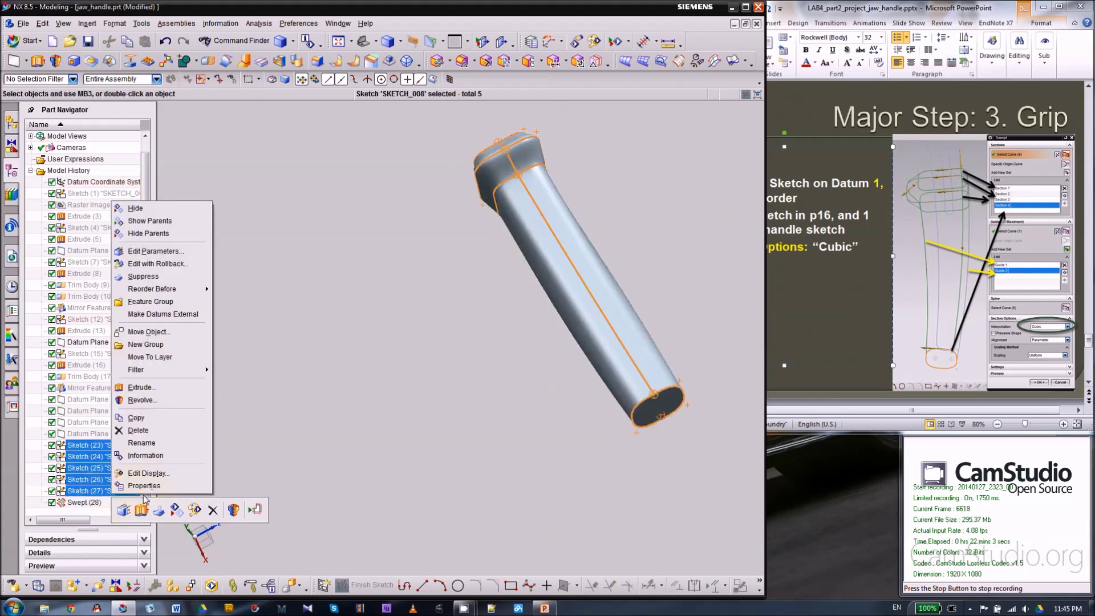
click(154, 210)
mouse_move(506, 369)
middle_down()
mouse_move(481, 357)
mouse_move(474, 435)
mouse_move(357, 370)
mouse_move(555, 349)
middle_up()
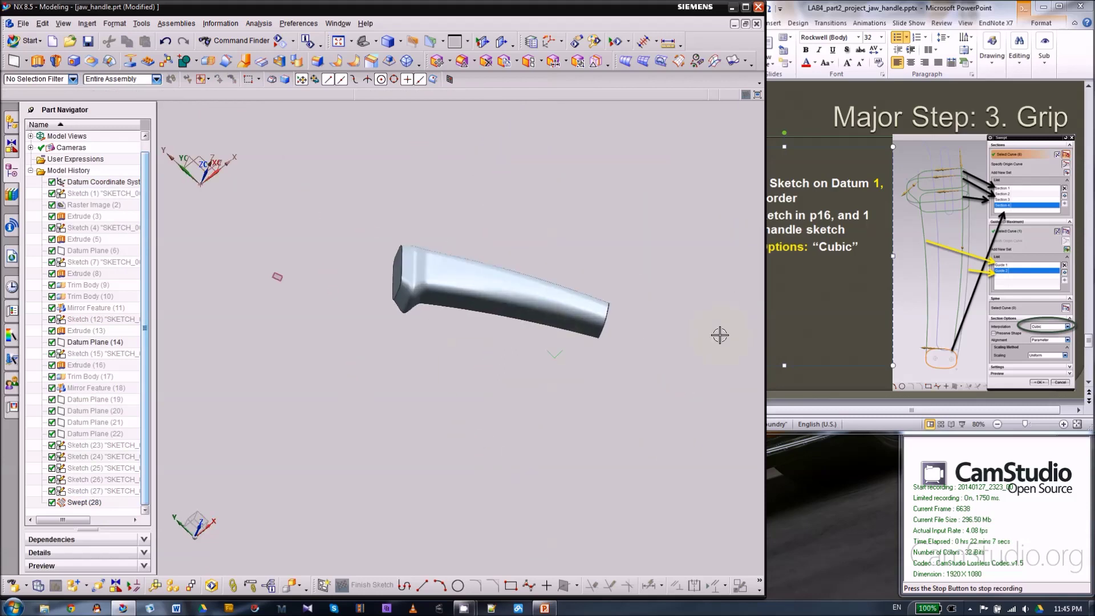
- Switch to the PowerPoint lab slides and read the instructions for hollowing the grip with a subtracting extrude
click(856, 319)
scroll(852, 320, down, 3)
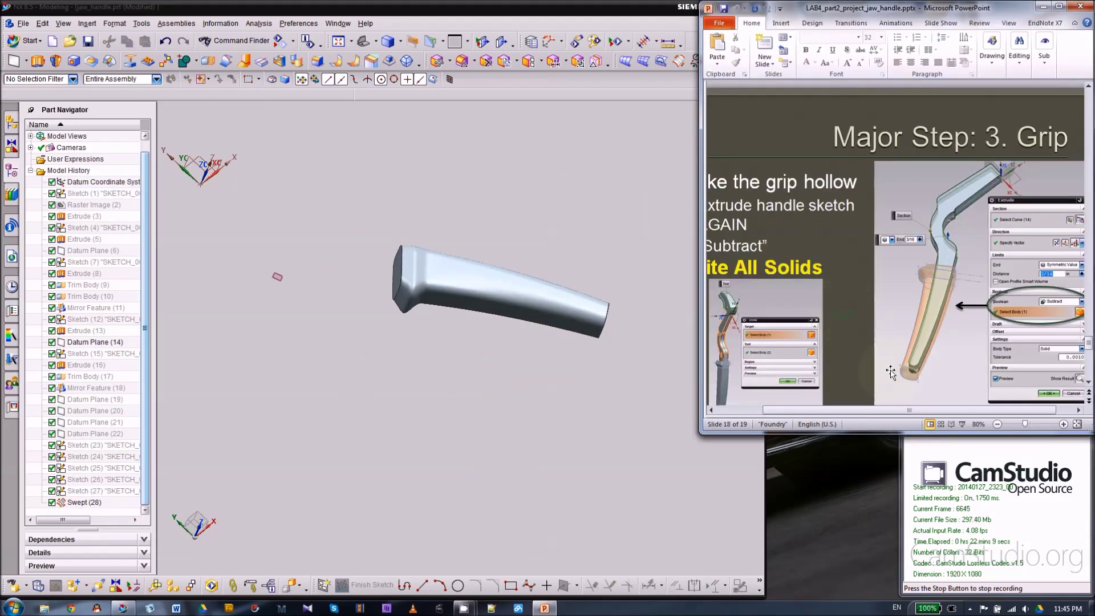
scroll(980, 318, up, 1)
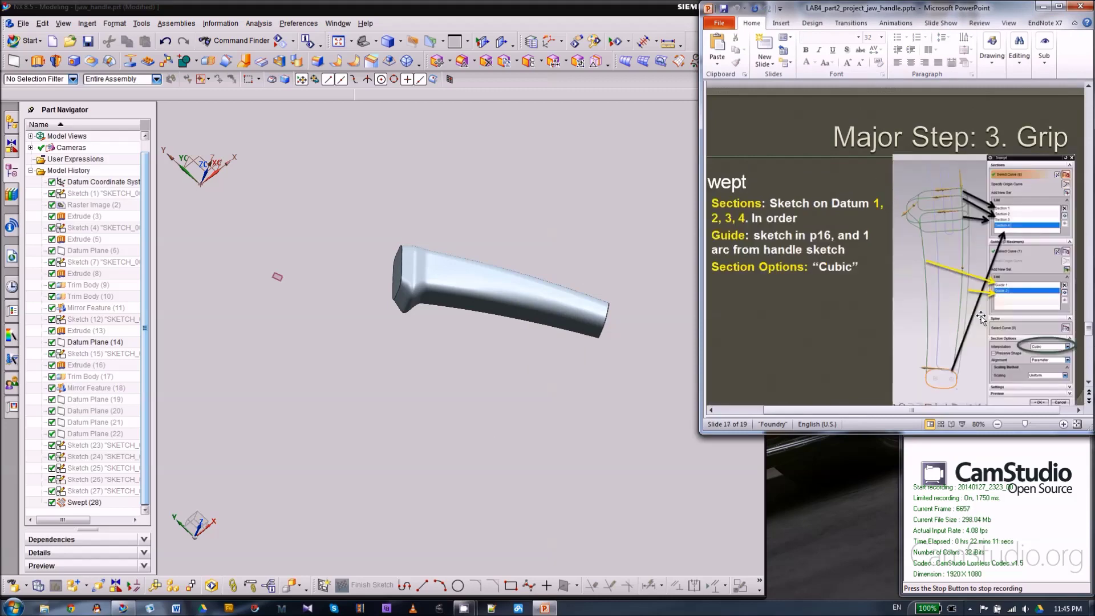
scroll(981, 319, down, 1)
scroll(945, 349, down, 2)
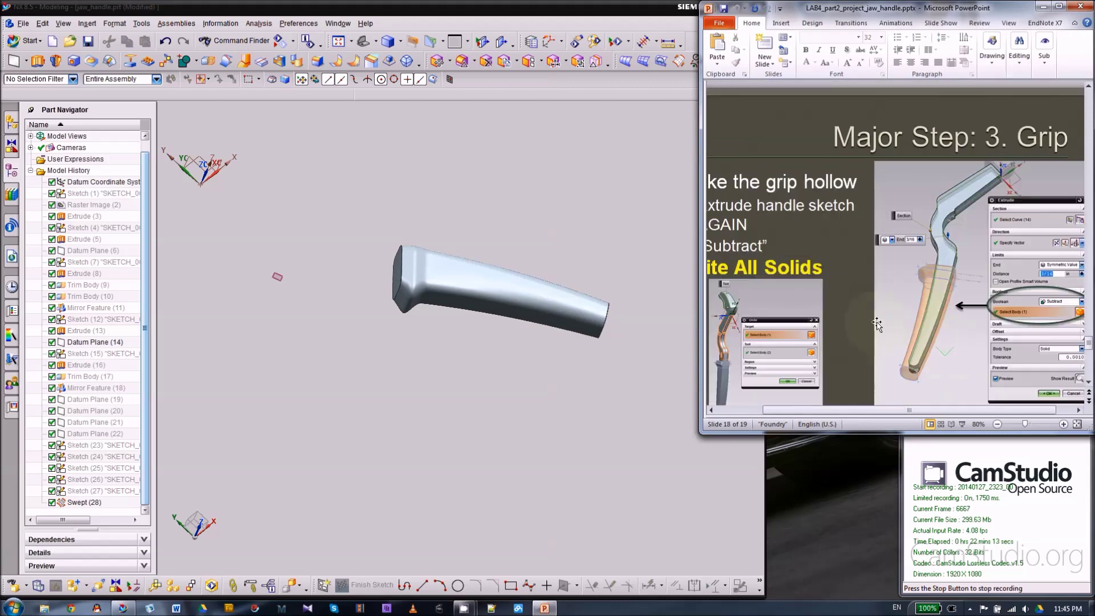
- Switch back to NX, hide Datum Plane (14) and show the Extrude (3) body alongside the grip
right_click(102, 341)
click(142, 342)
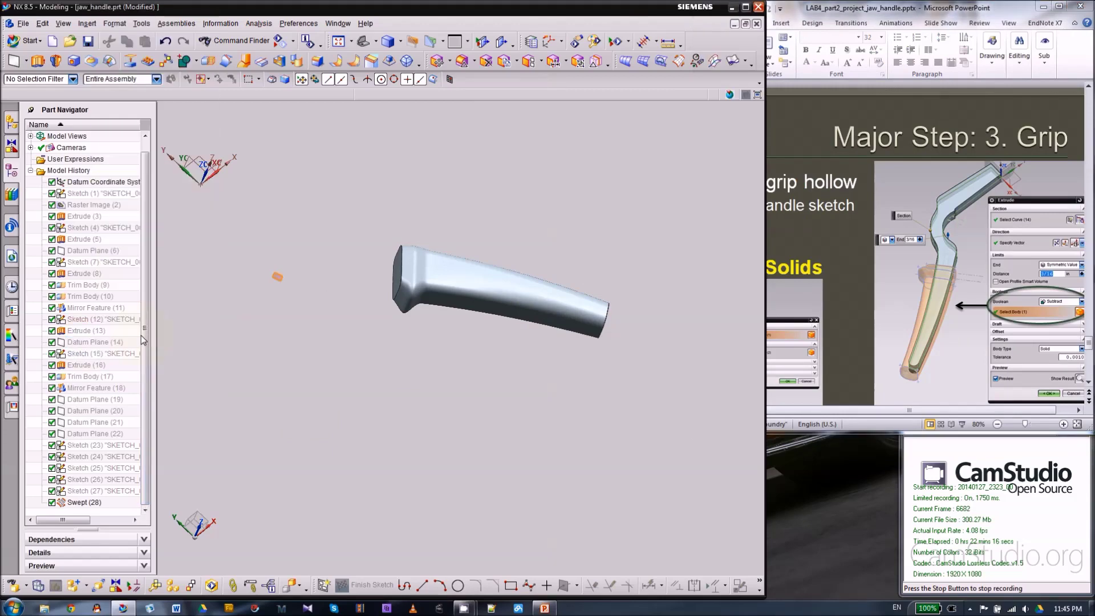
right_click(79, 217)
click(89, 224)
scroll(516, 198, down, 3)
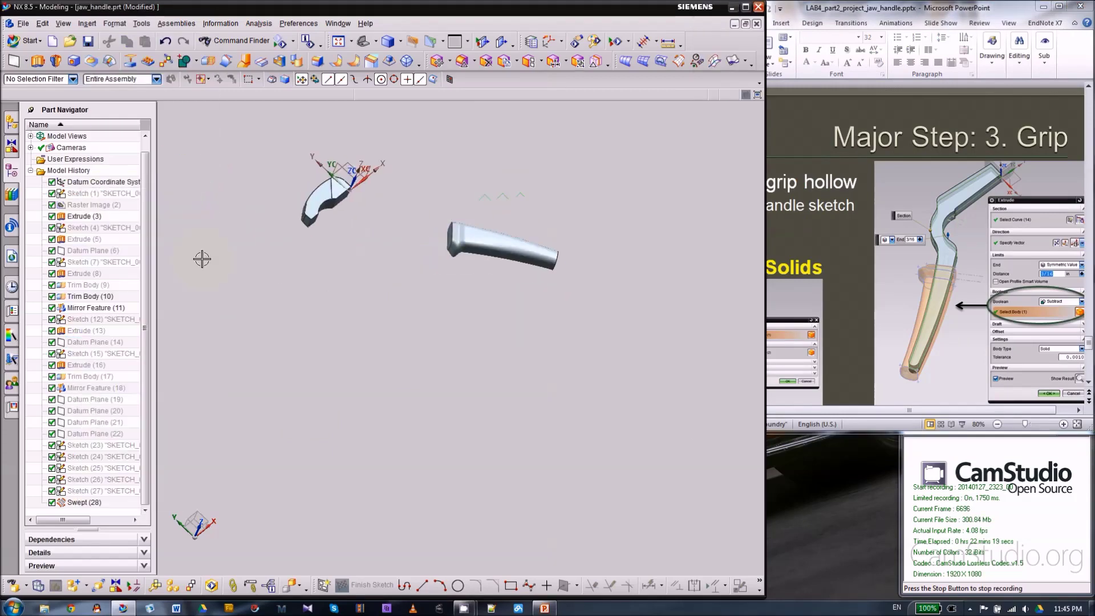
- Show the hidden Extrude (5) jaw body alongside the grip
right_click(79, 241)
click(91, 252)
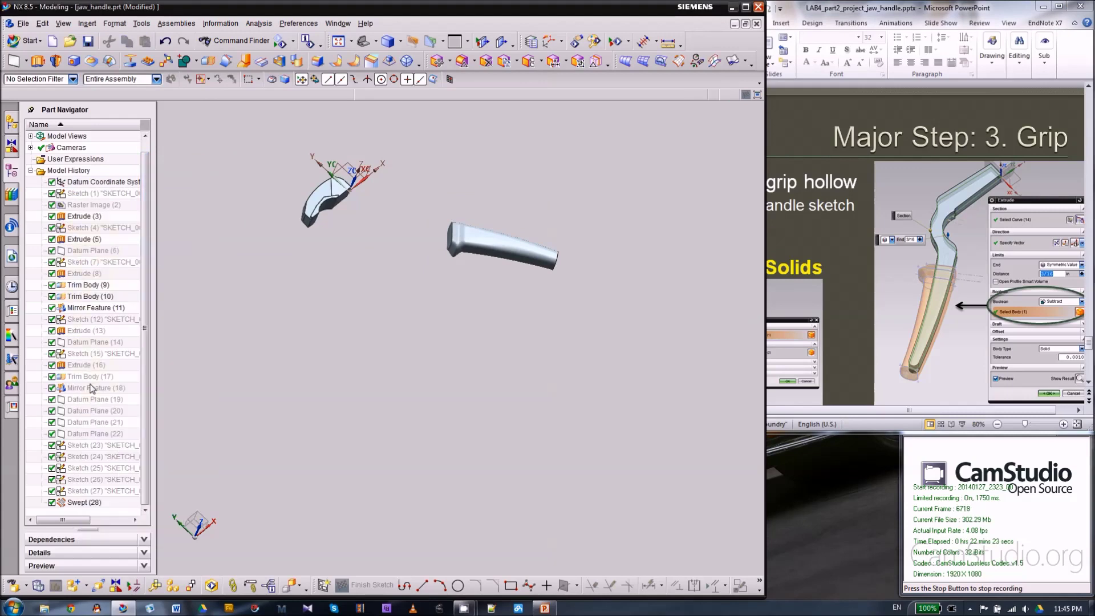
right_click(84, 367)
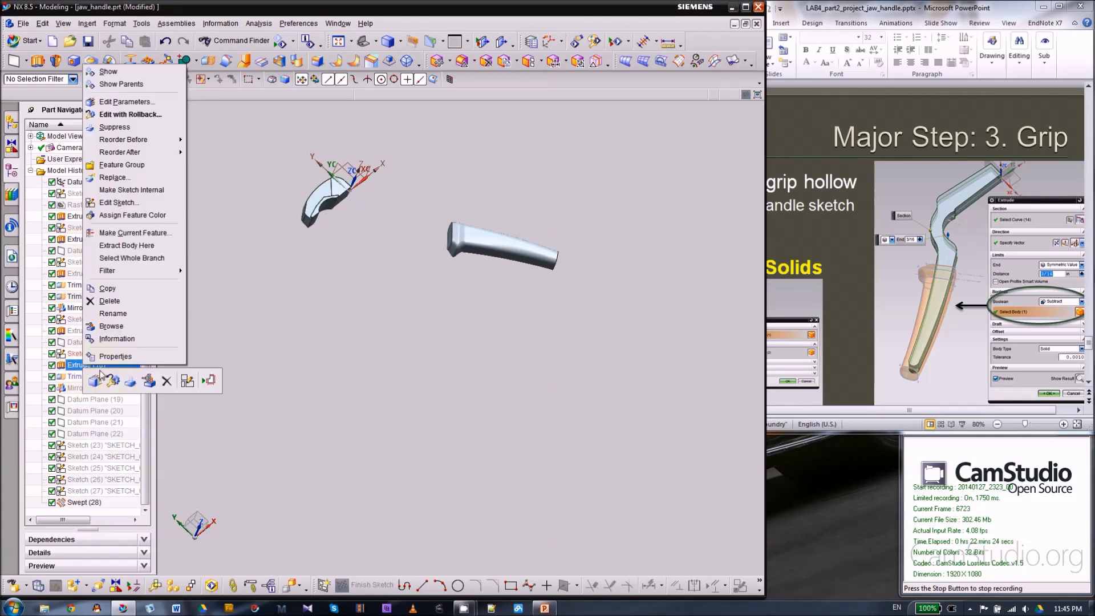
click(114, 75)
right_click(346, 255)
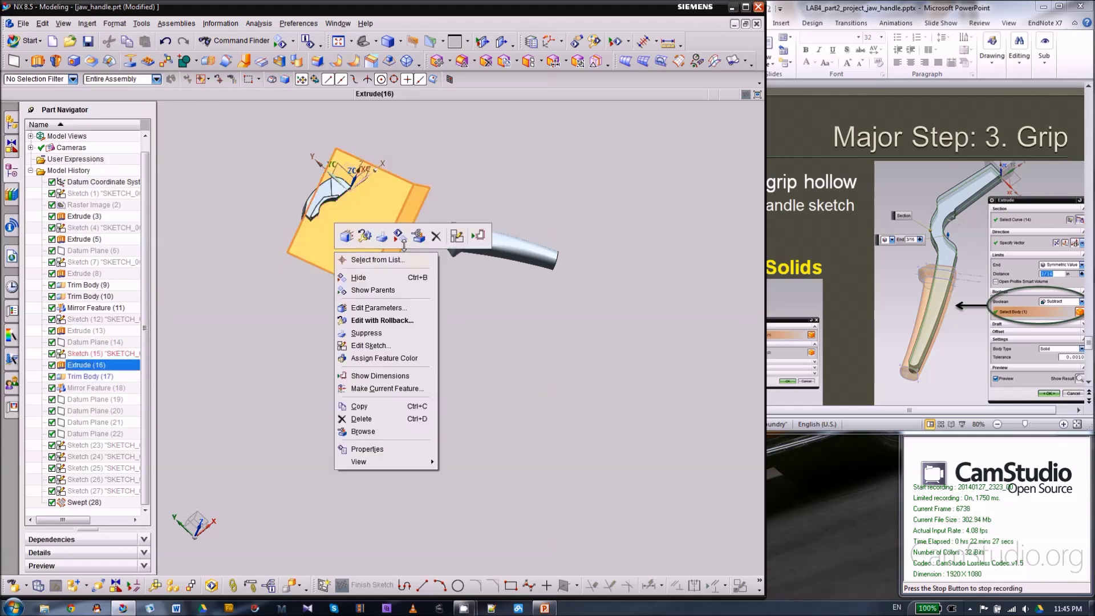
click(366, 332)
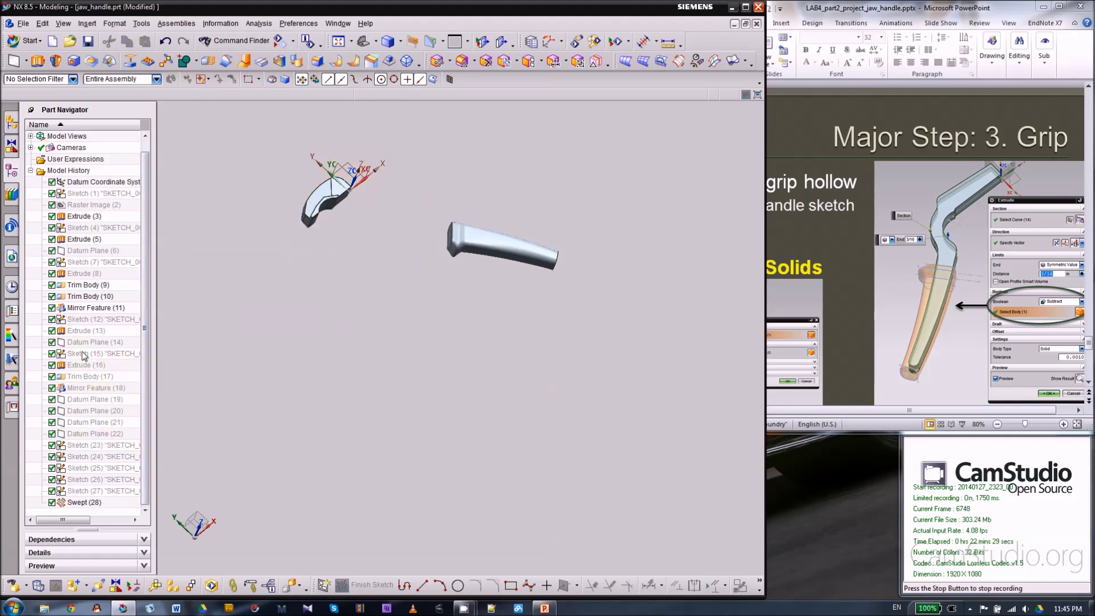
- Show the Extrude (13) handle body and check the grip instructions on the PowerPoint slide
right_click(83, 333)
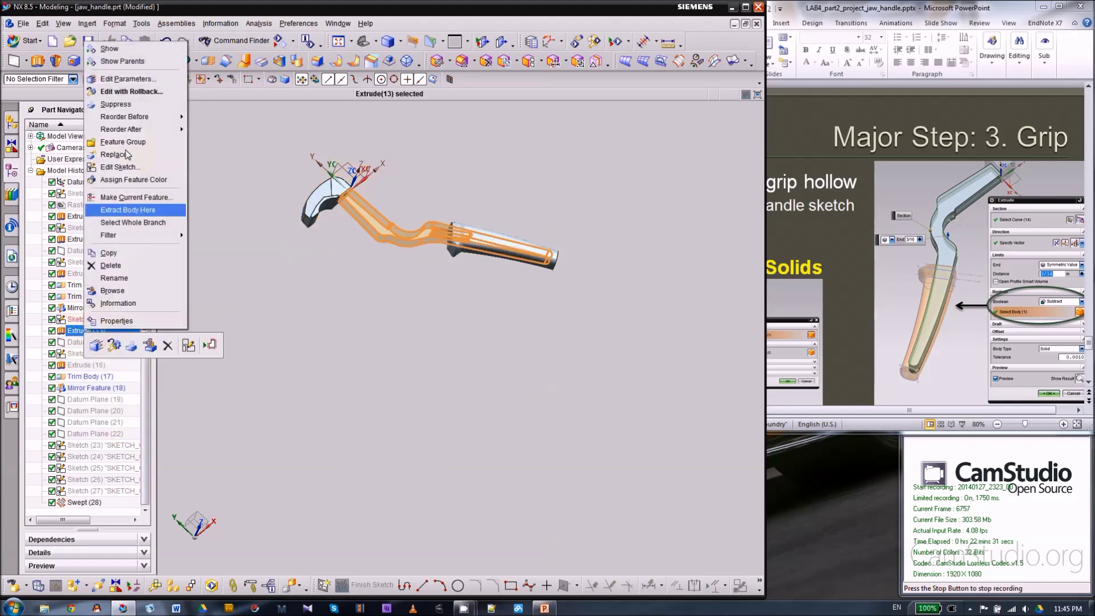
click(114, 49)
middle_drag(341, 318, 291, 306)
click(852, 257)
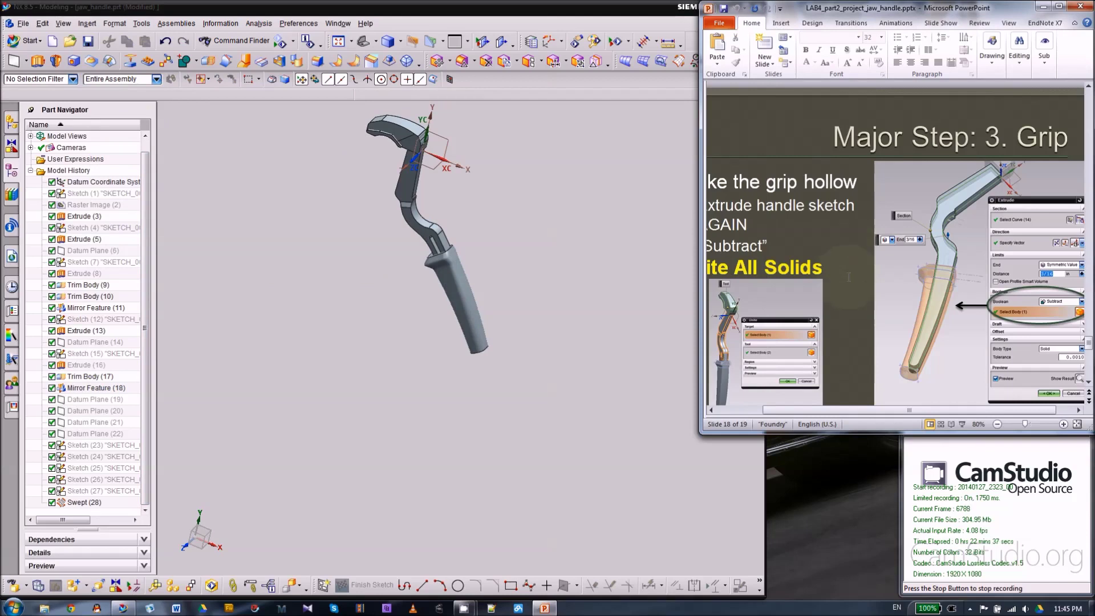
- Unite the handle body as target with the jaw and grip bodies as tools
middle_drag(357, 357, 341, 308)
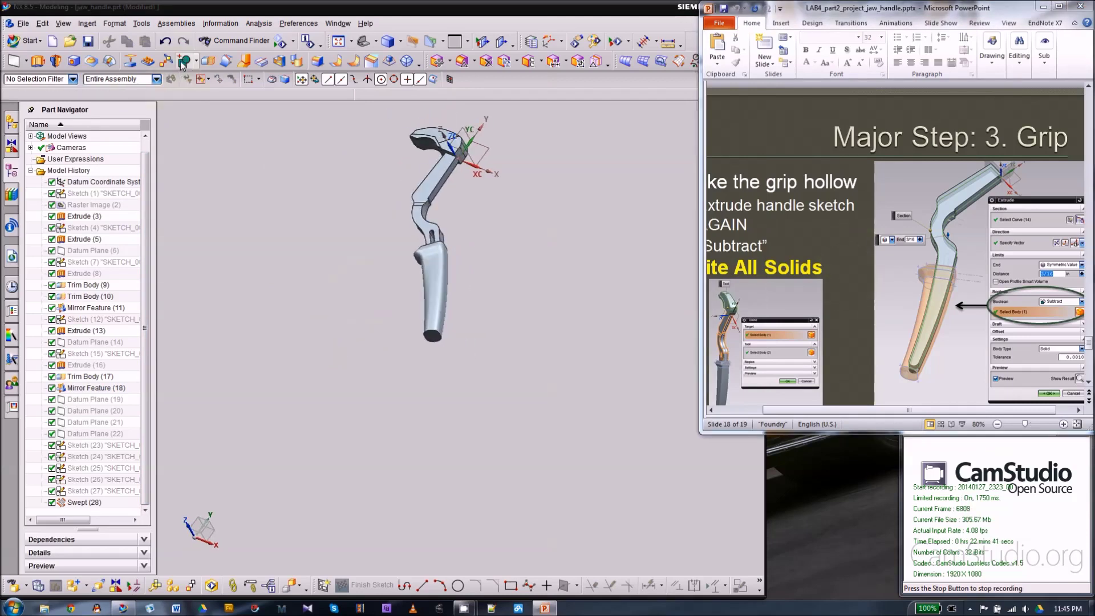
click(184, 61)
click(430, 183)
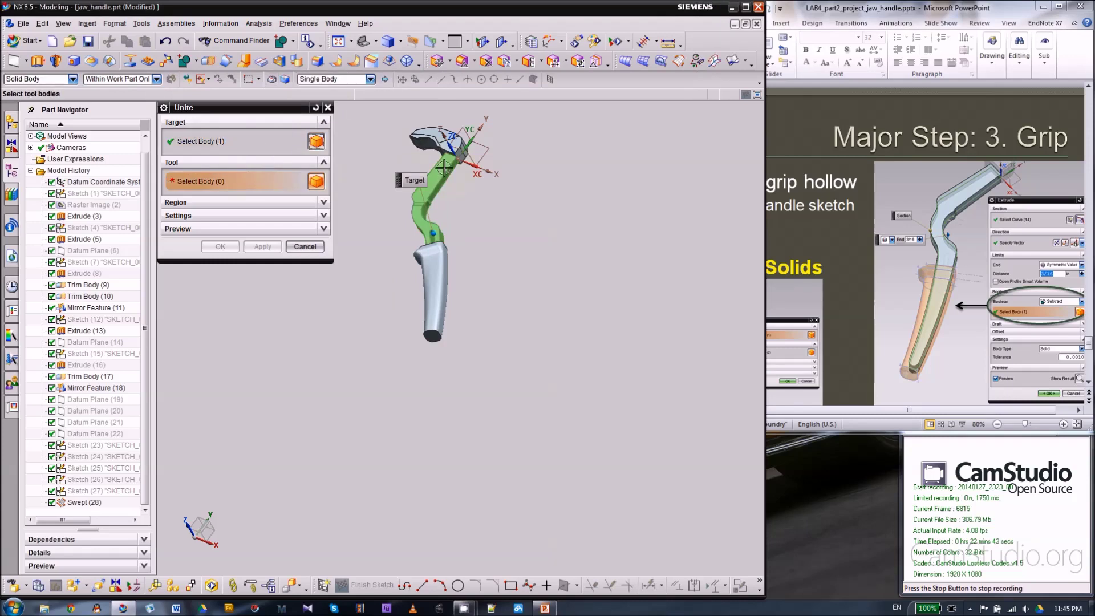
click(438, 141)
click(436, 293)
click(225, 247)
- Inspect where the handle enters the united grip, then undo the Unite operation
scroll(475, 227, up, 3)
middle_drag(486, 245, 398, 260)
scroll(387, 255, up, 4)
scroll(447, 242, down, 3)
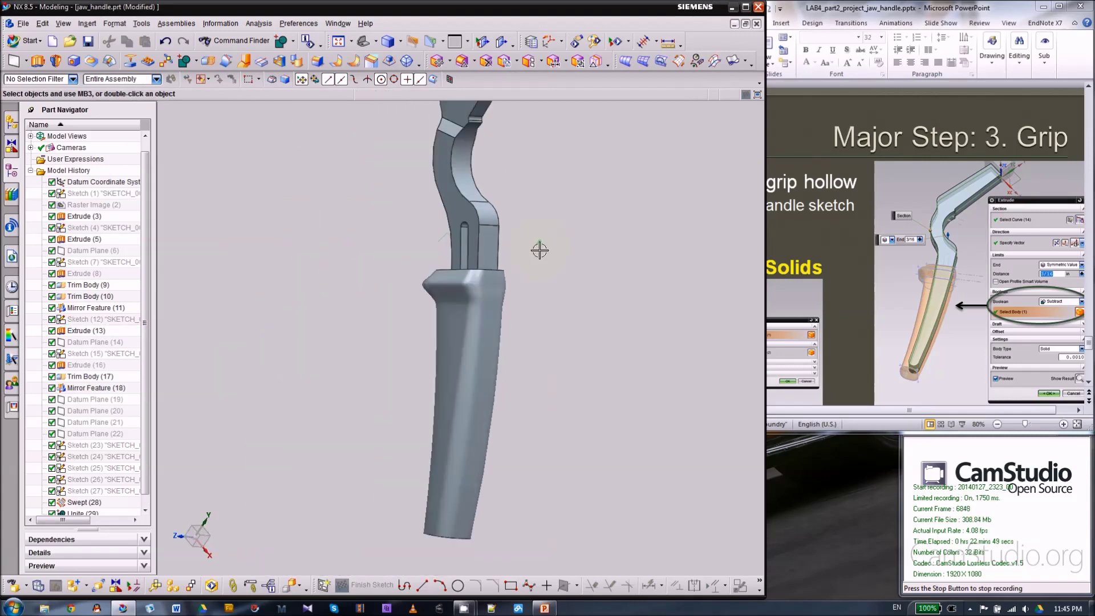
middle_drag(518, 247, 540, 244)
scroll(573, 260, down, 2)
scroll(574, 255, up, 3)
scroll(575, 255, down, 3)
scroll(541, 243, up, 2)
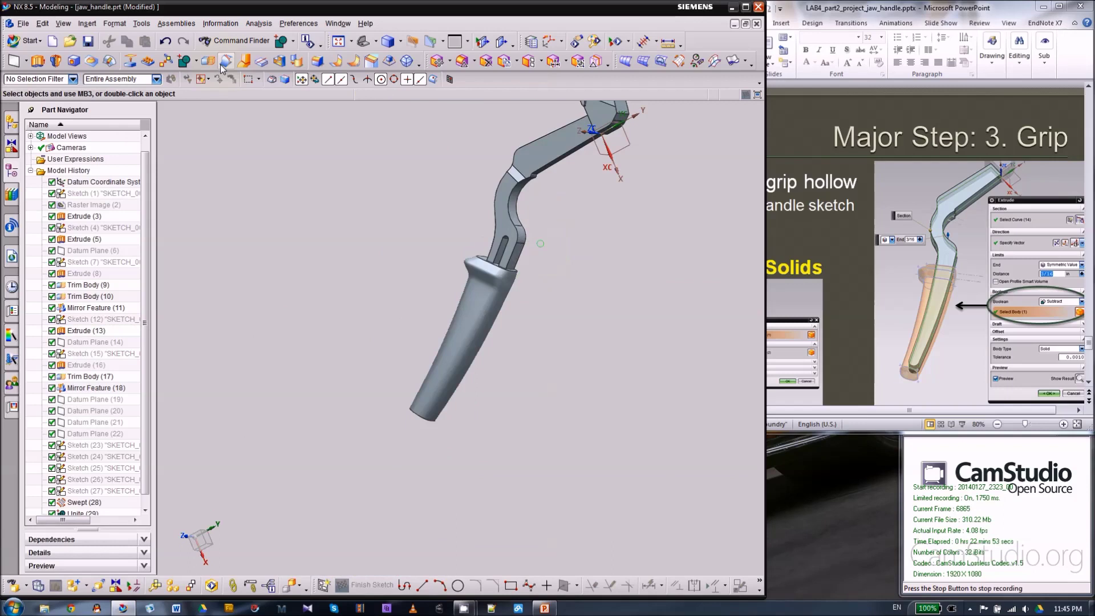
click(165, 43)
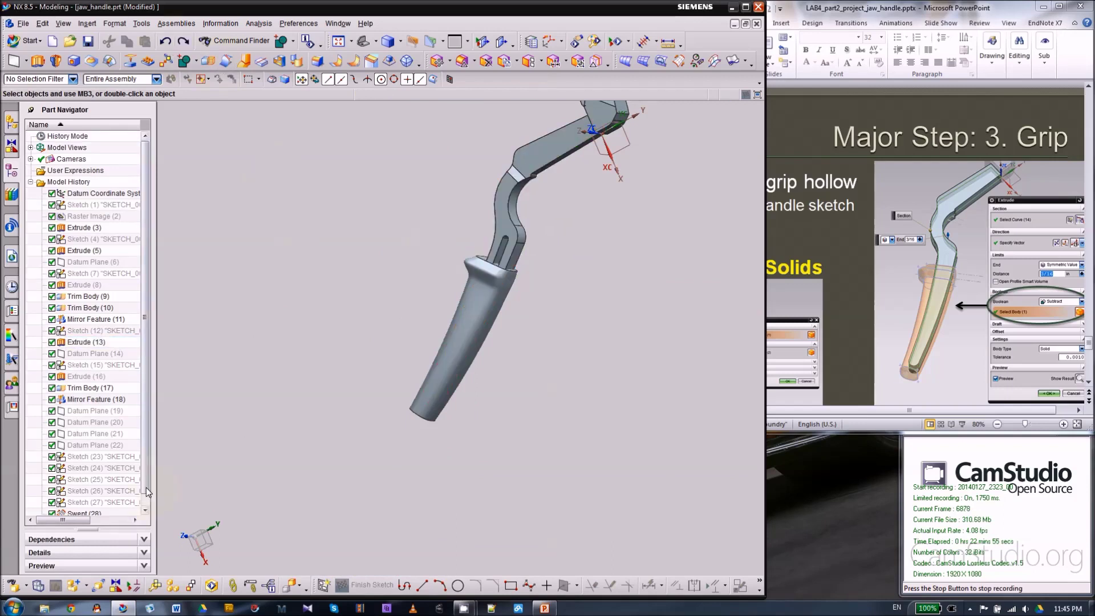
- Examine how the slotted handle body meets the upper end of the grip
scroll(146, 487, down, 1)
scroll(430, 302, up, 1)
scroll(546, 286, up, 2)
middle_drag(547, 285, 513, 325)
scroll(509, 278, up, 4)
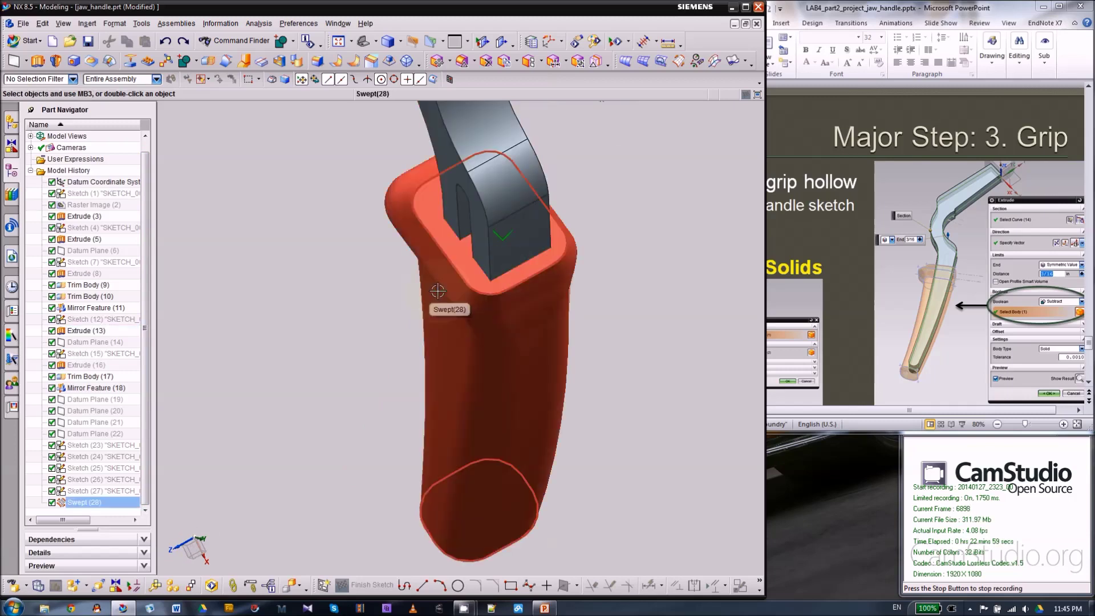
scroll(498, 347, down, 2)
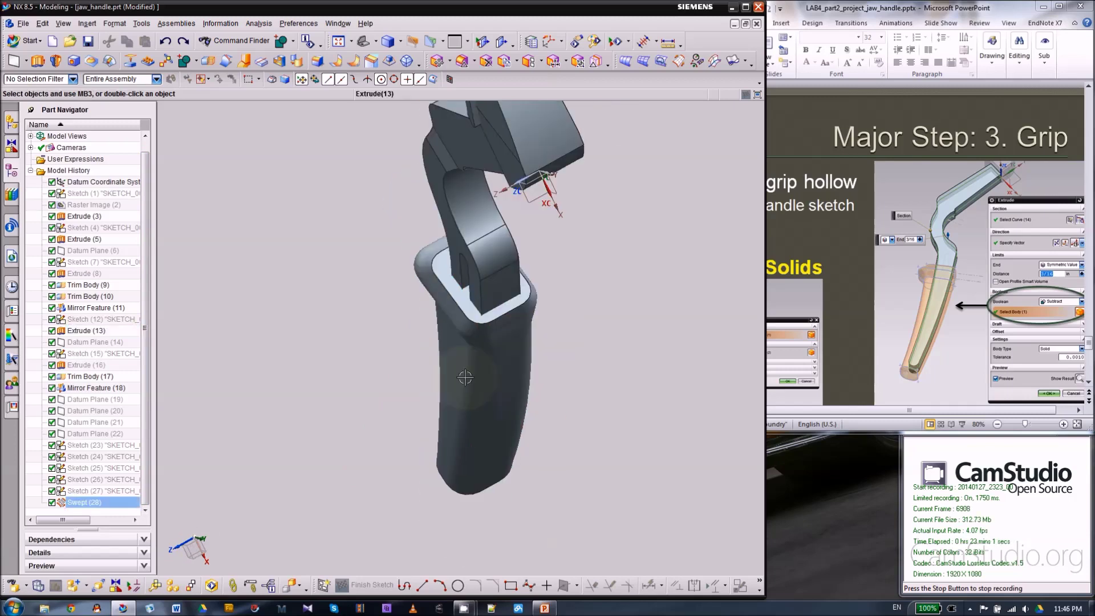
click(483, 238)
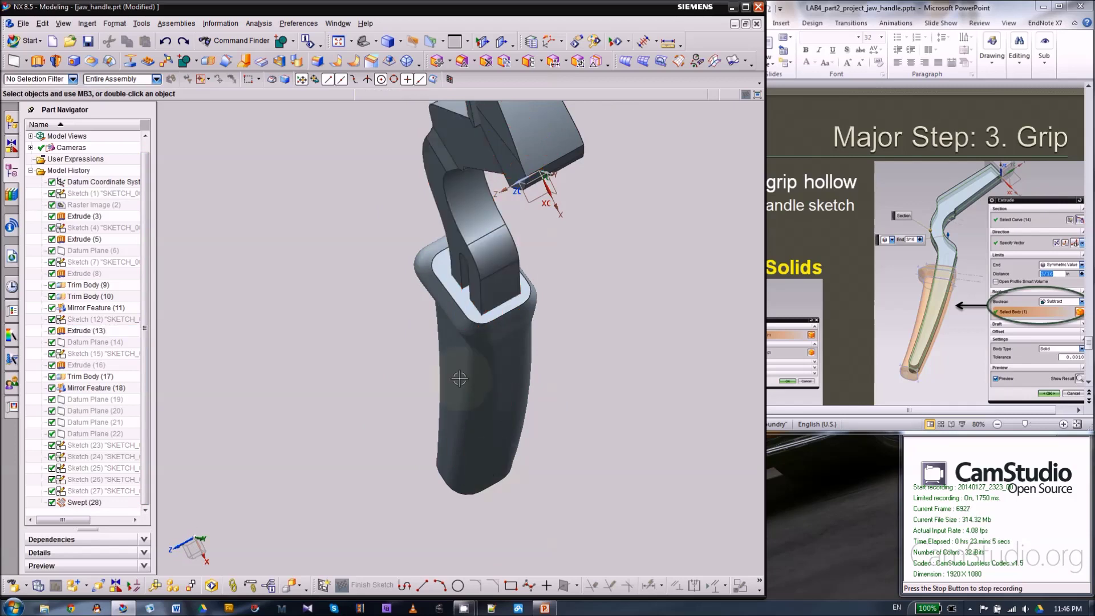
middle_drag(377, 402, 411, 366)
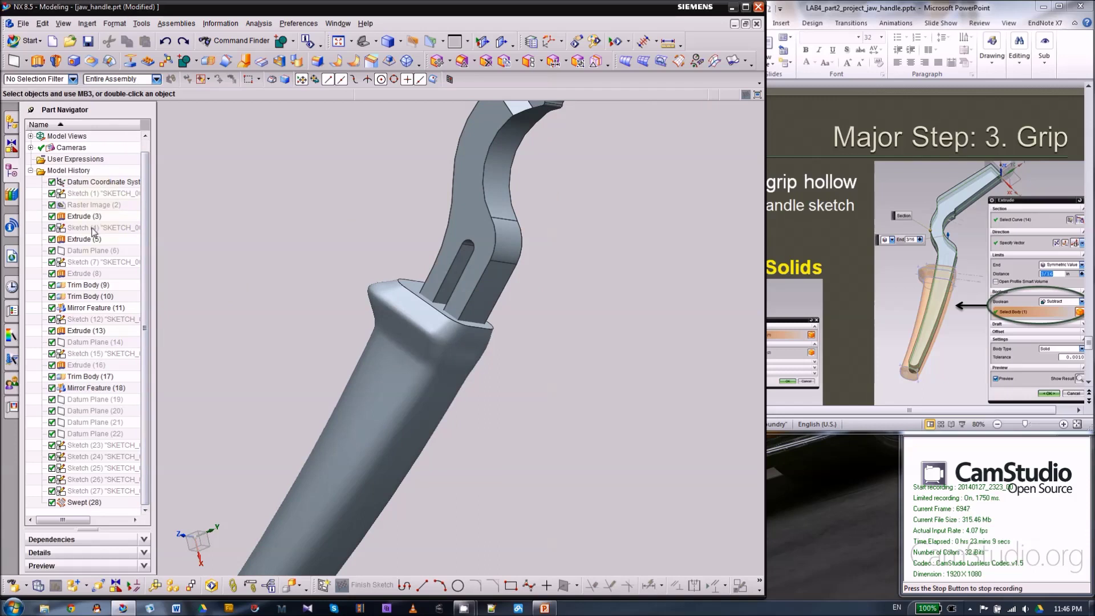
- Identify the handle profile among the sketches, show Sketch (12), and change the model to wireframe display
click(97, 354)
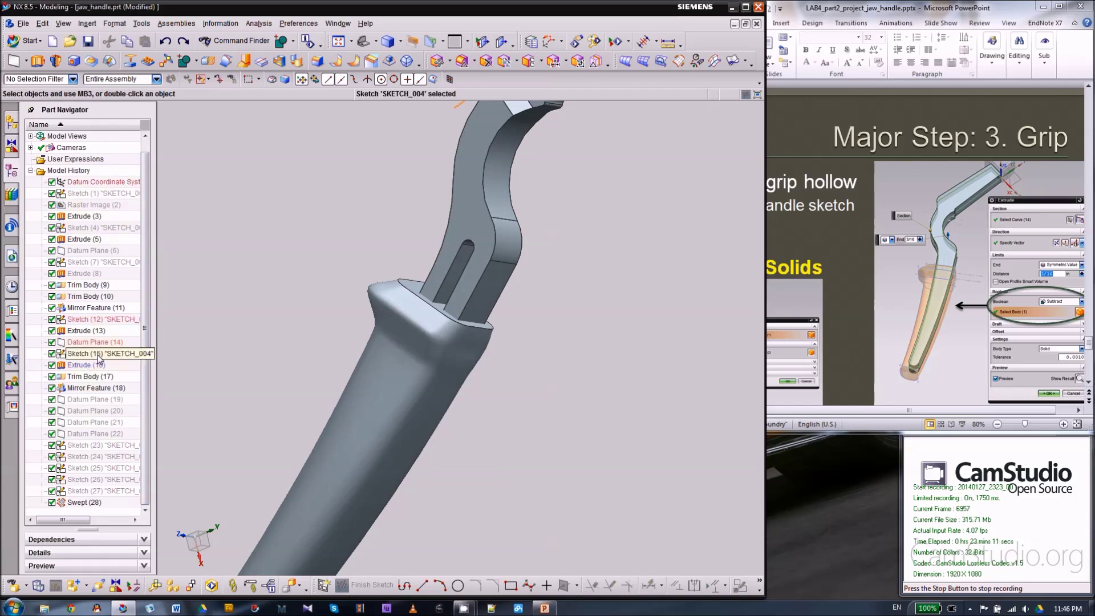
middle_drag(244, 327, 605, 288)
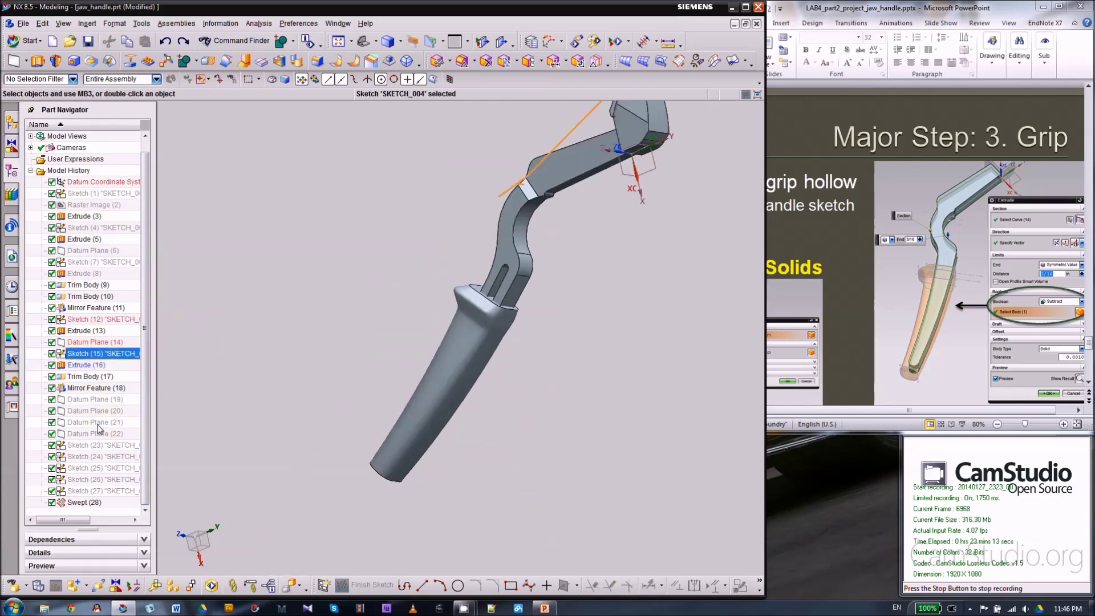
click(91, 320)
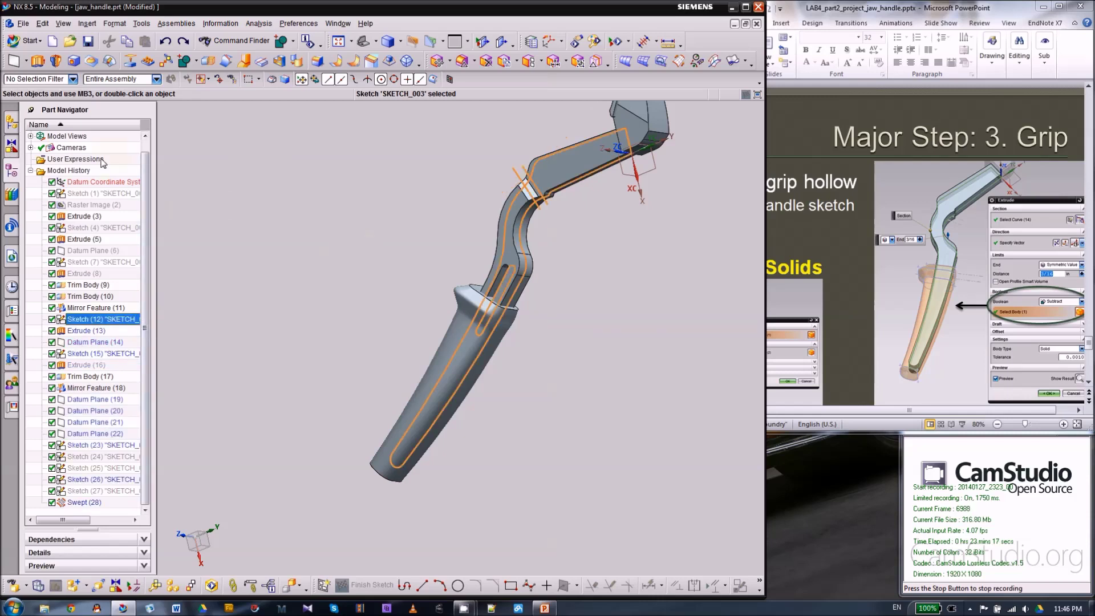
right_click(97, 324)
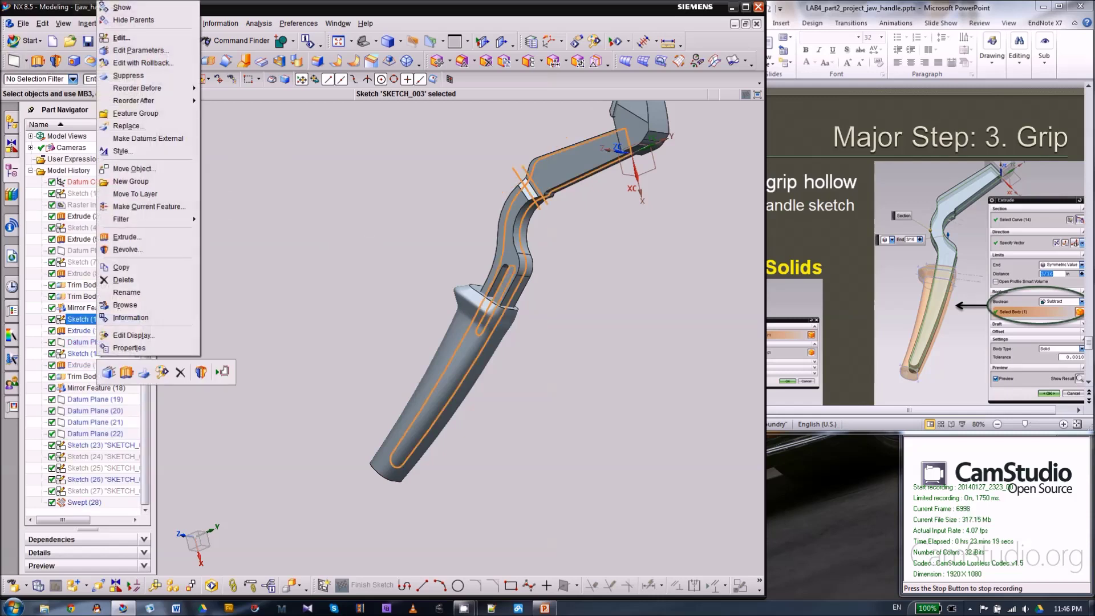
click(111, 9)
right_drag(348, 259, 331, 260)
middle_drag(331, 311, 352, 284)
- Start an Extrude using the outer handle outline of Sketch (12) as its section, leaving out the slot
click(38, 61)
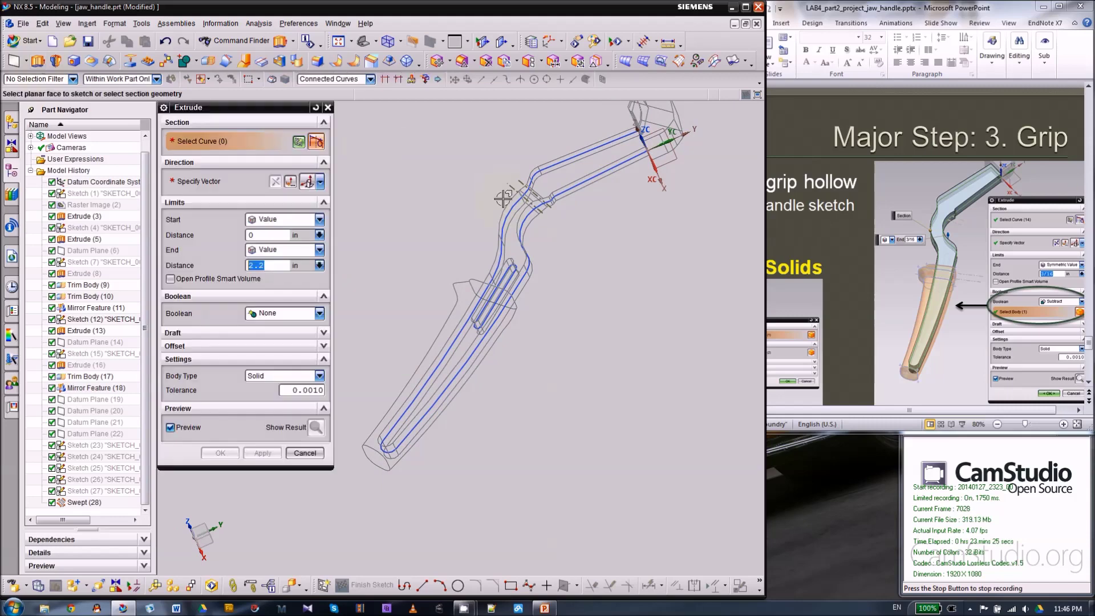
scroll(572, 200, up, 2)
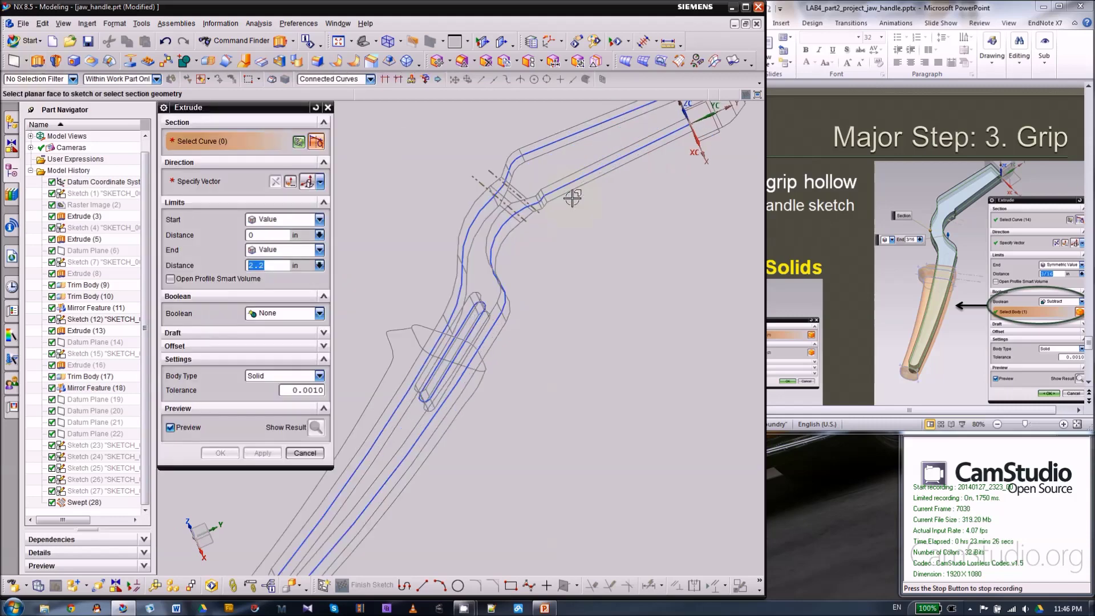
click(591, 174)
click(673, 177)
scroll(648, 270, down, 2)
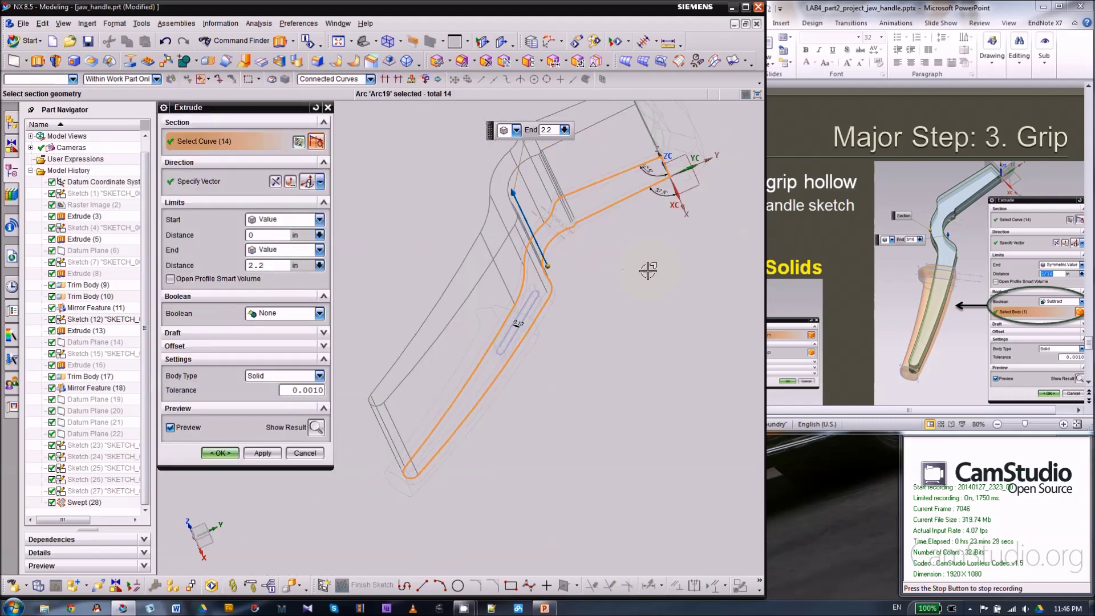
middle_drag(630, 301, 576, 318)
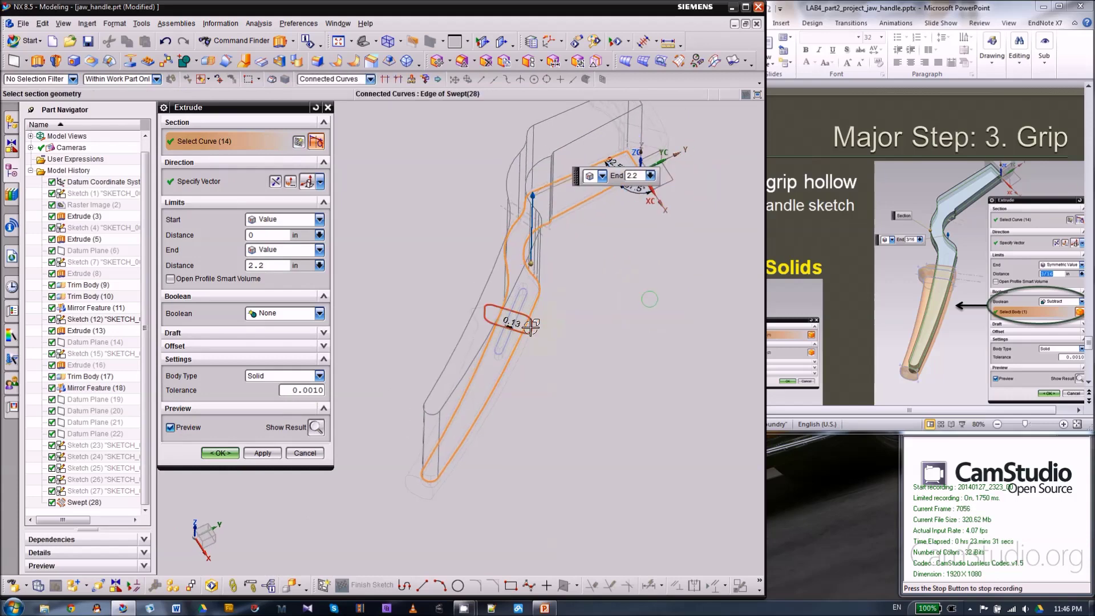
scroll(513, 302, up, 2)
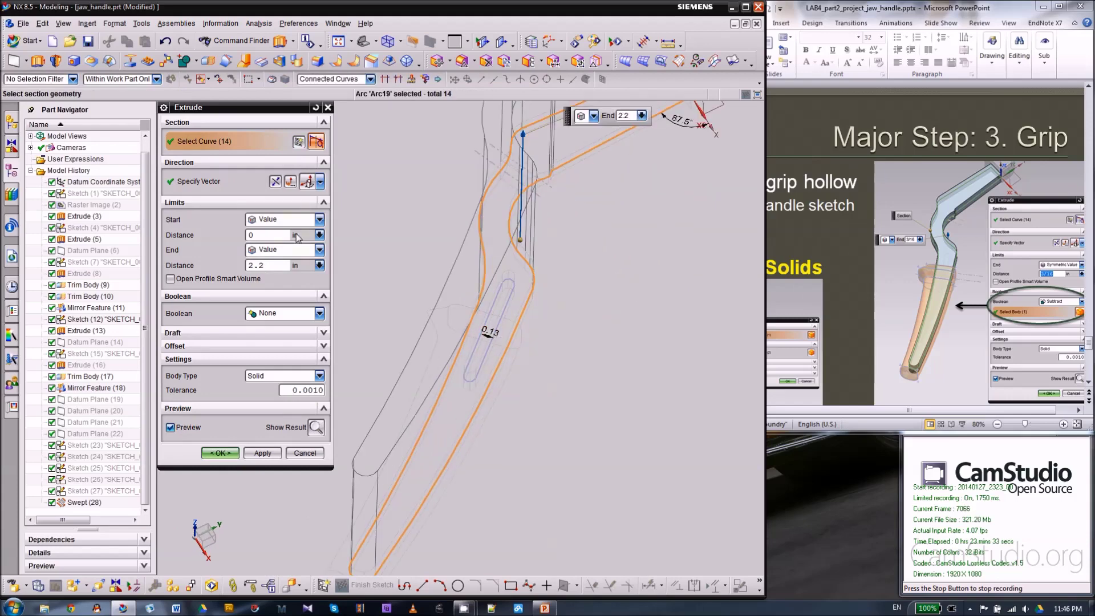
- Set the extrude limits to Symmetric Value with a distance of 3/16 in, following the slide
click(845, 234)
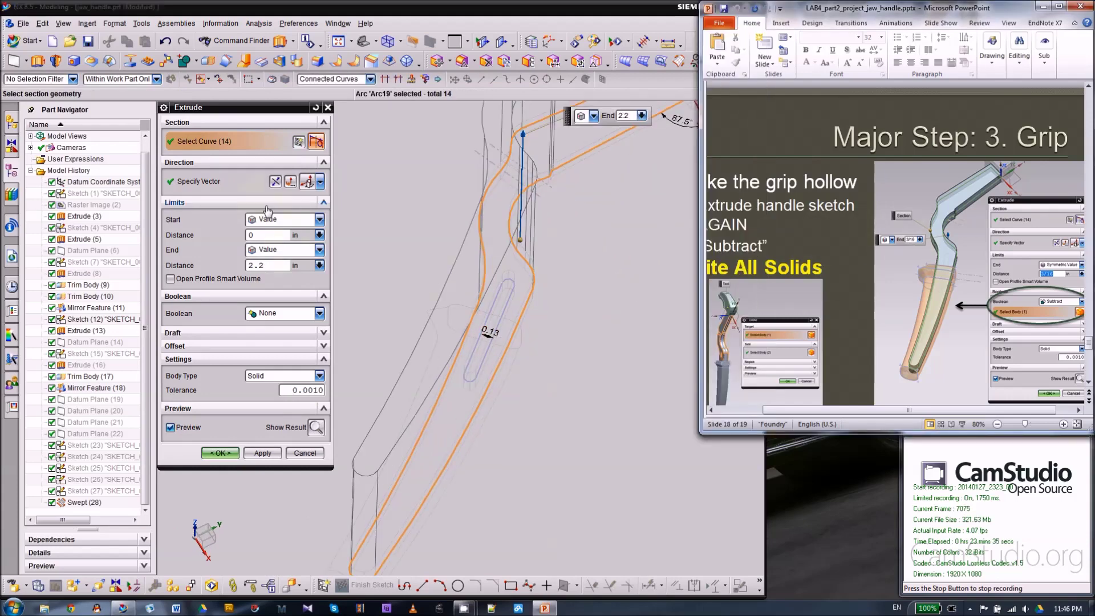
click(278, 222)
click(278, 249)
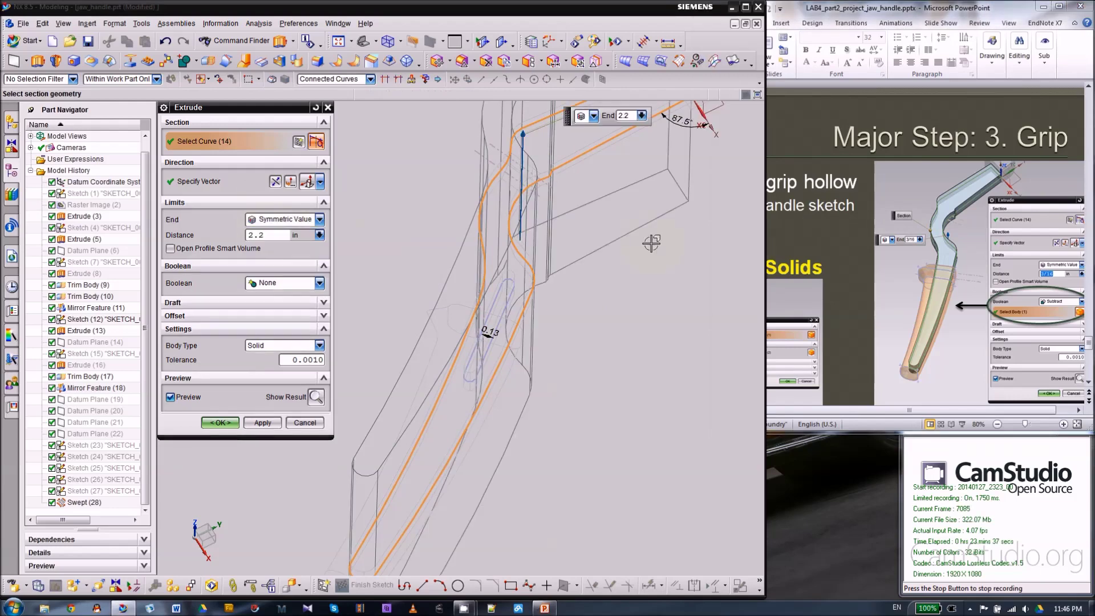
scroll(651, 242, down, 3)
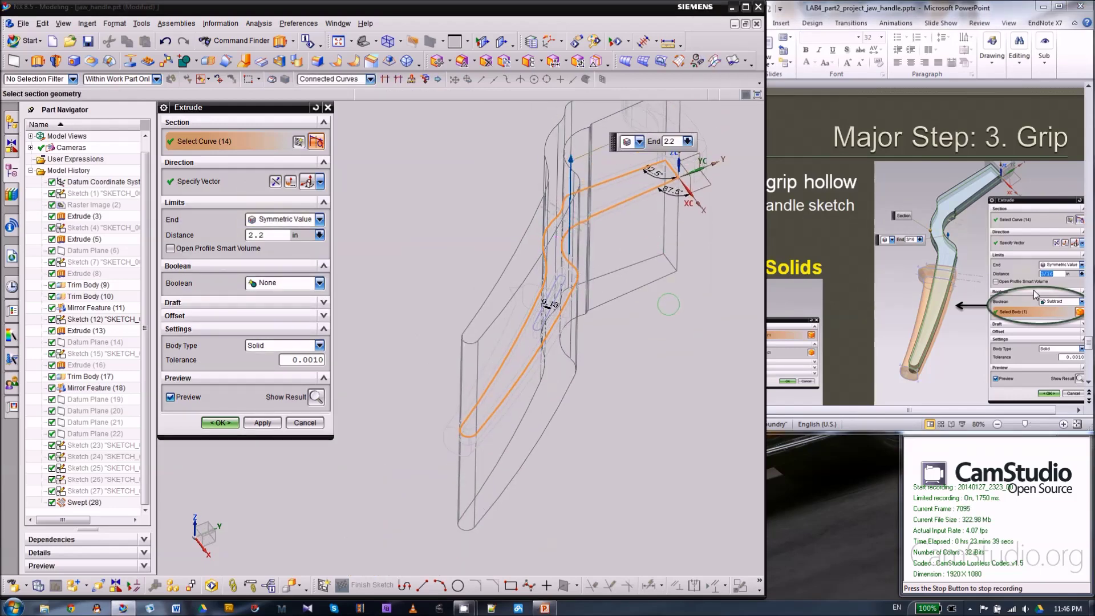
double_click(262, 236)
key(Return)
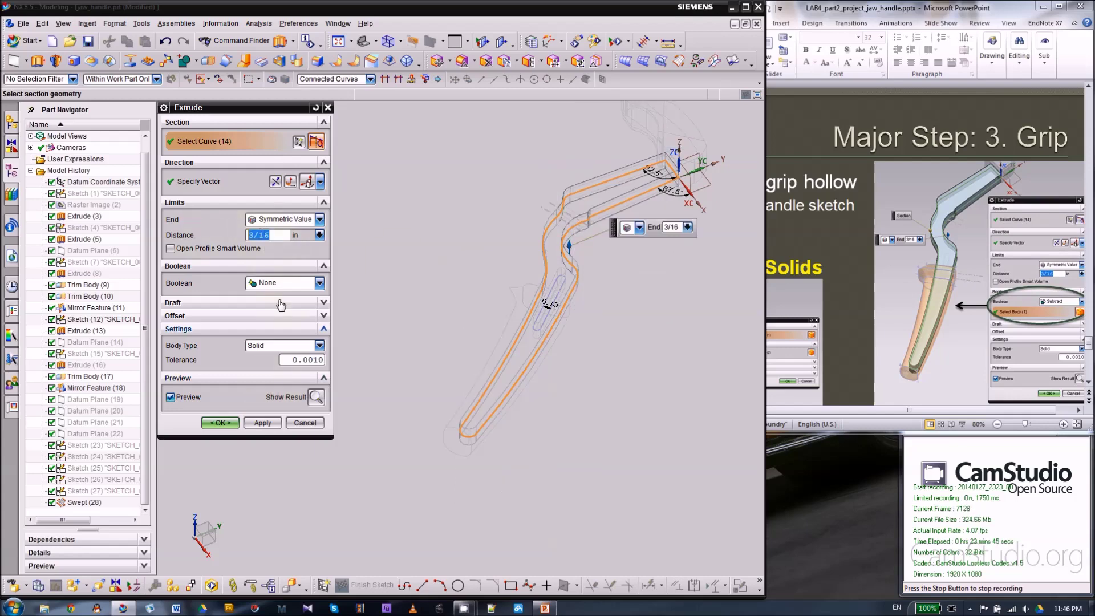
- Set the extrude's Boolean to Subtract with the swept grip as the target body
click(261, 284)
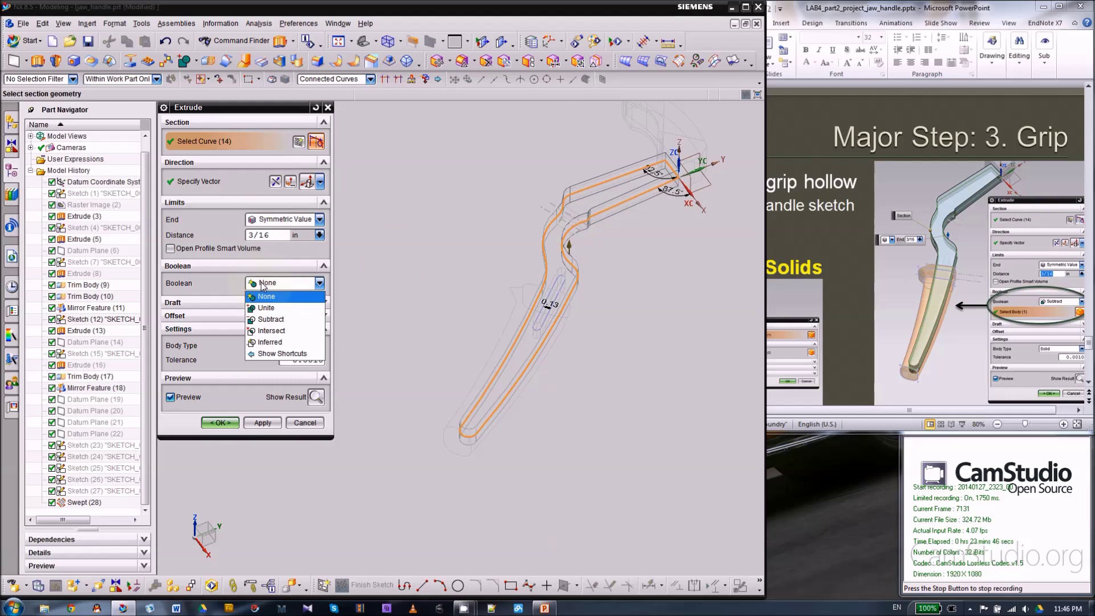
click(277, 323)
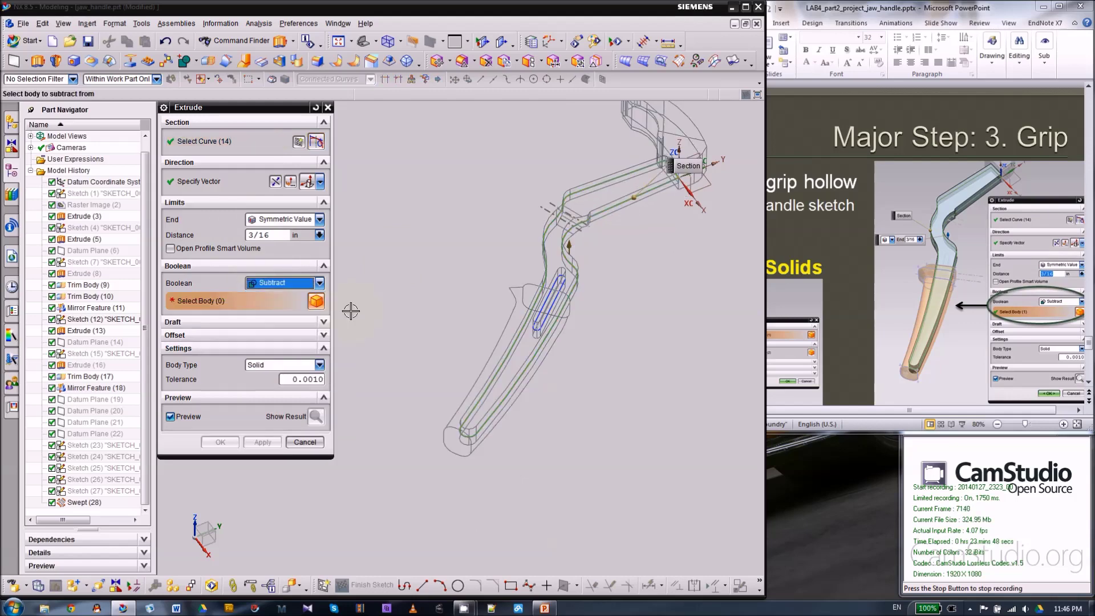
click(531, 299)
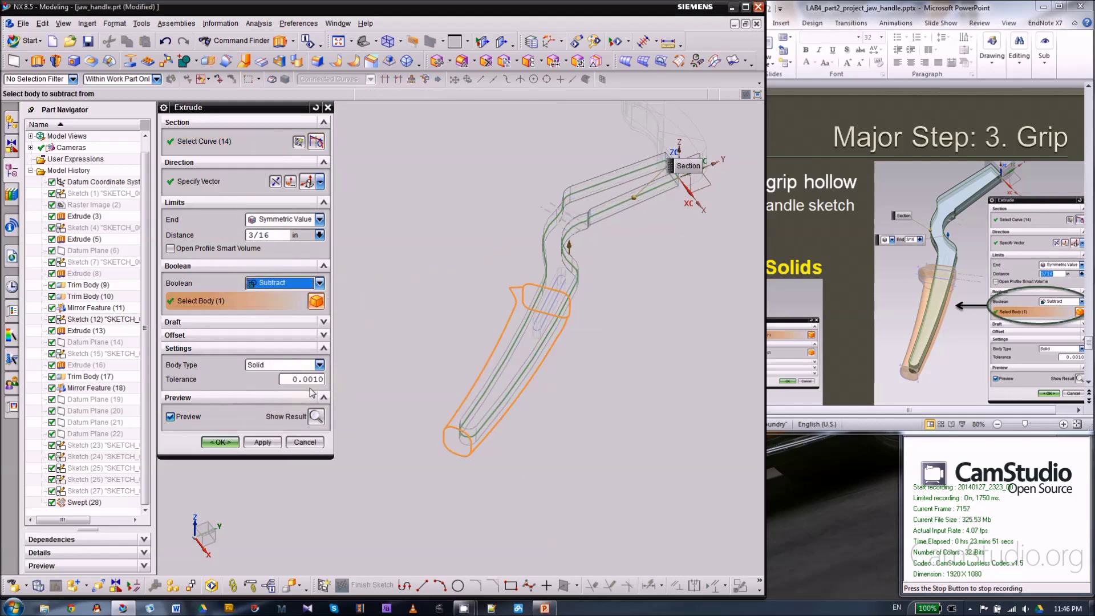
- Preview the subtracted result in shaded display and examine the grip's opening, toggling the result off and on
click(311, 417)
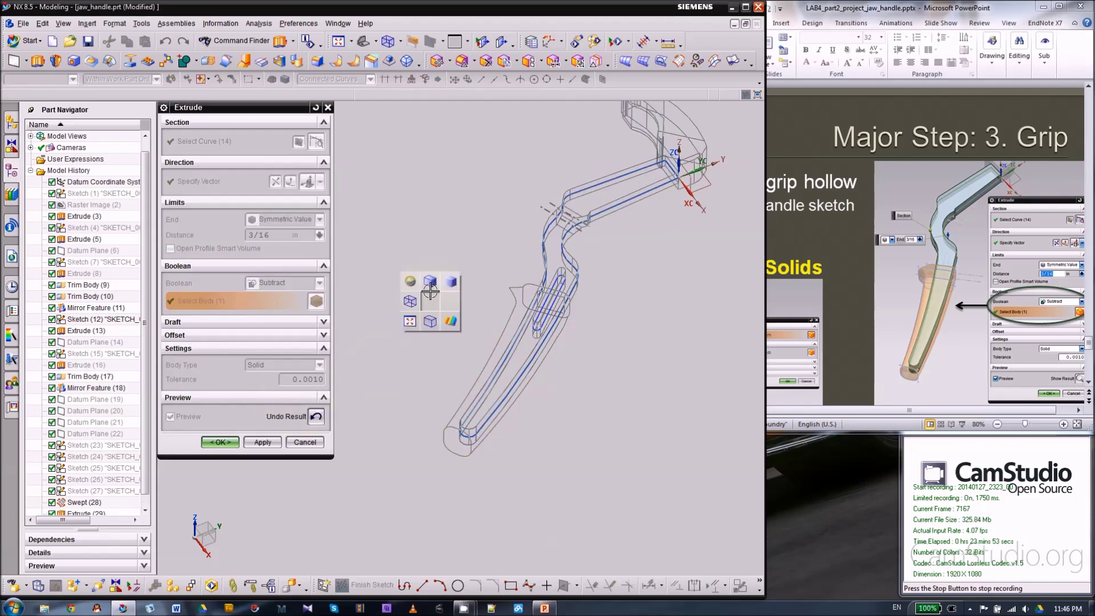
middle_drag(451, 282, 457, 357)
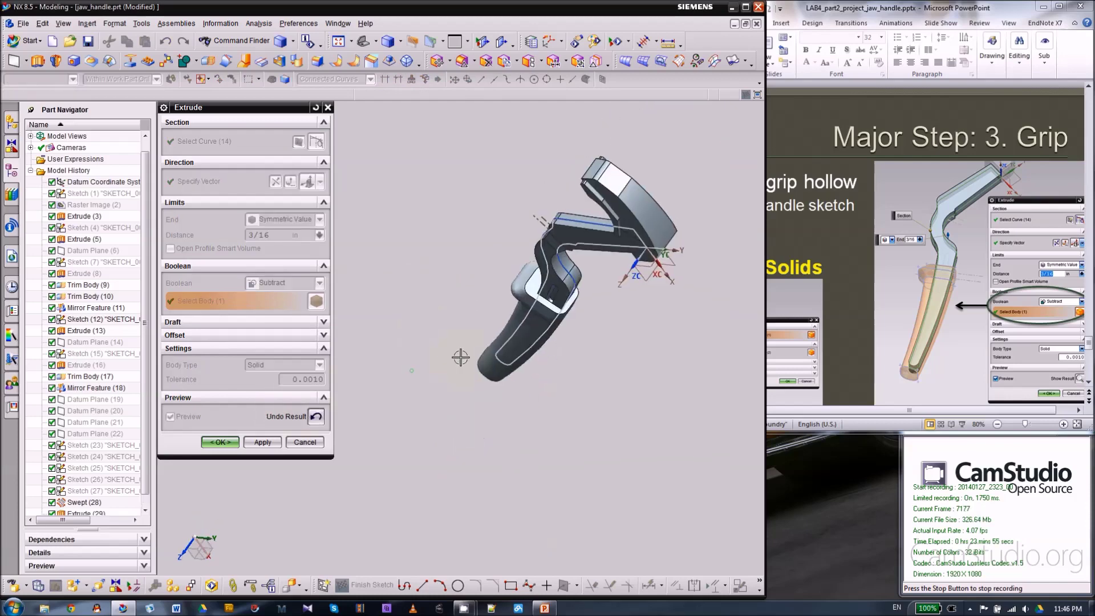
scroll(552, 293, up, 5)
middle_drag(552, 293, 436, 313)
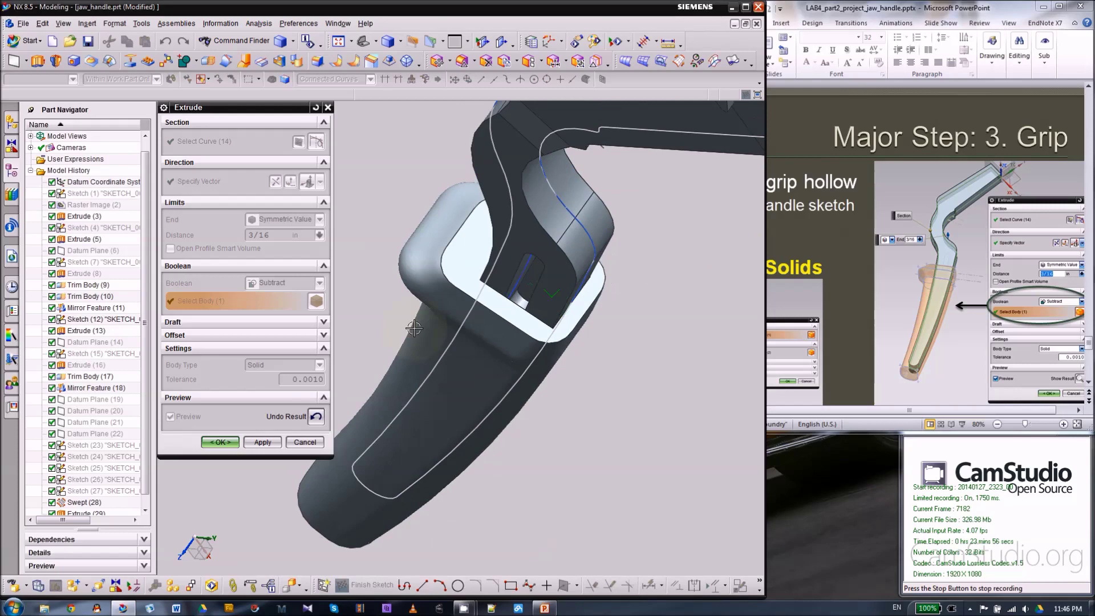
click(314, 417)
click(315, 417)
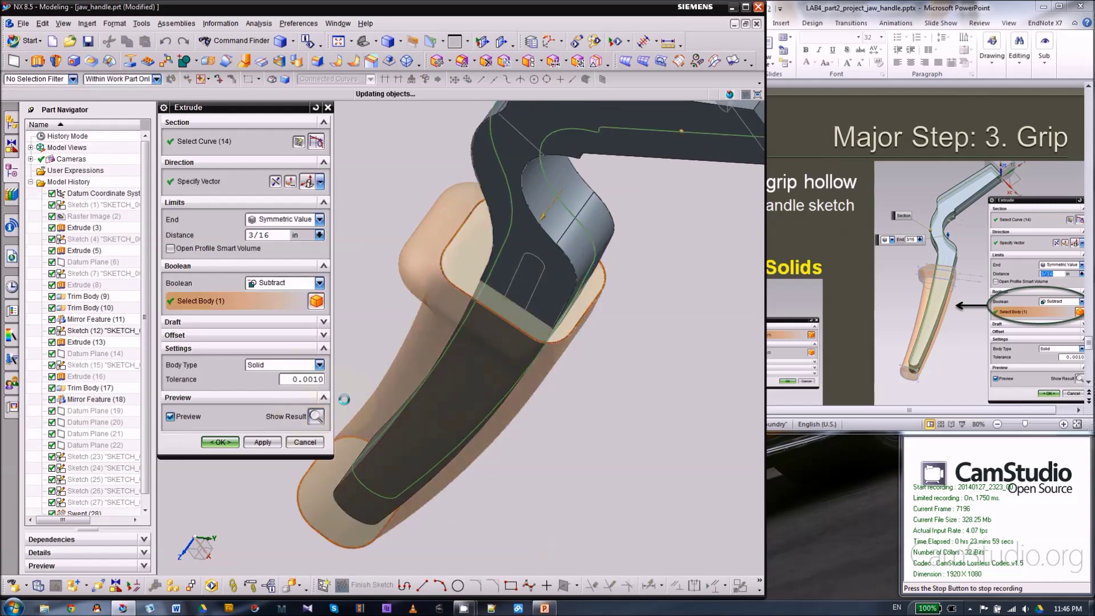
- Apply the subtracting extrude to hollow the swept grip and inspect the grip's opening and the whole handle
middle_drag(482, 311, 527, 289)
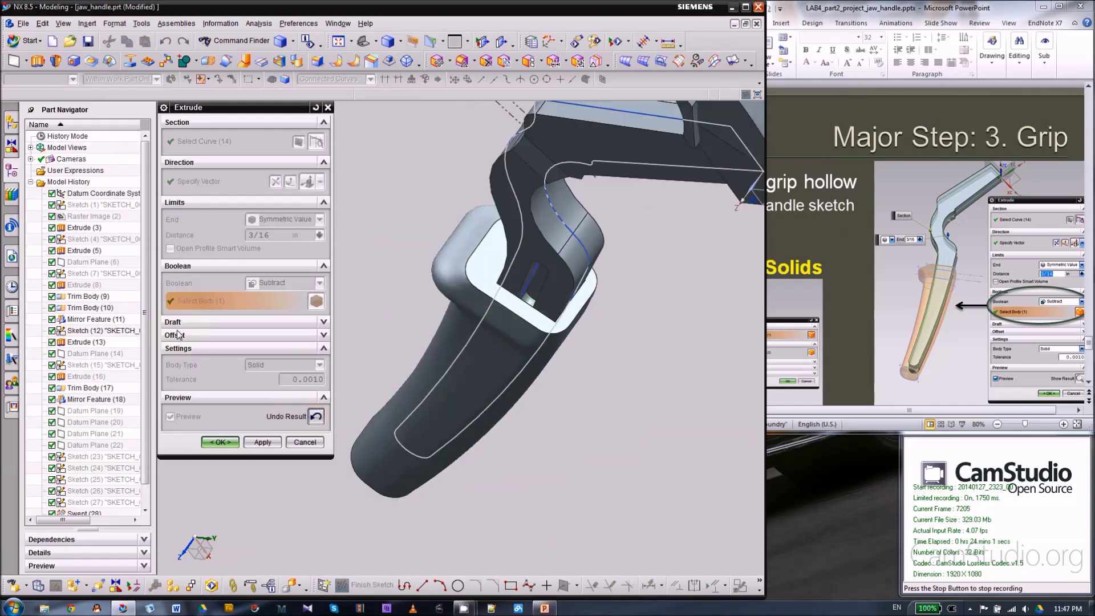
click(229, 443)
middle_drag(366, 305, 417, 302)
scroll(494, 320, up, 3)
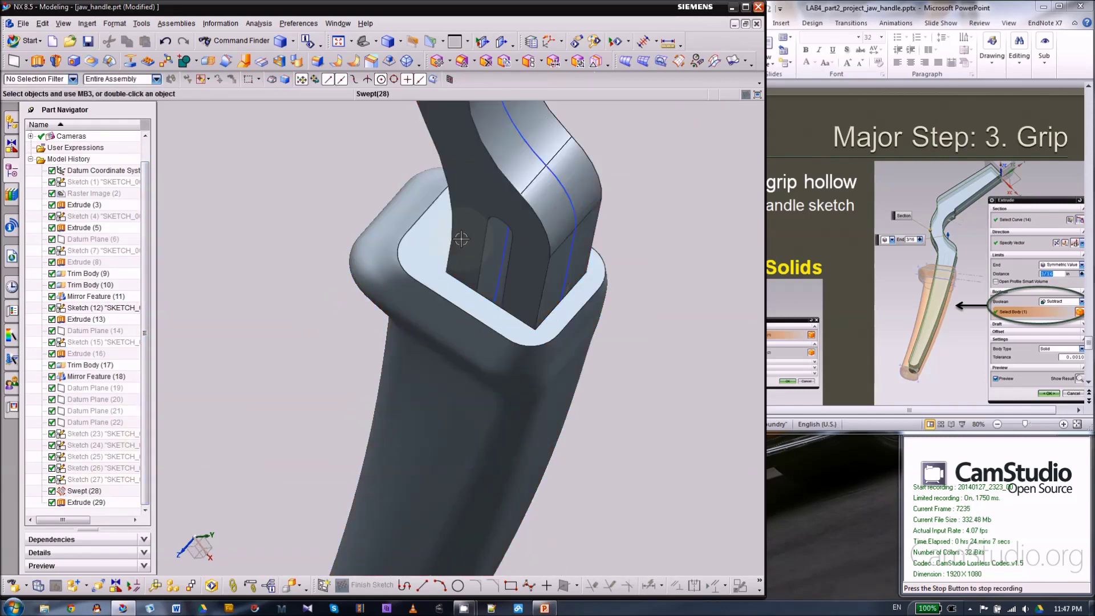
scroll(461, 239, down, 4)
right_click(371, 320)
middle_drag(371, 315, 547, 251)
- Switch to the PowerPoint slides, reduce the zoom to 60%, and read the Unite All Solids and Make a chamber instructions
click(847, 241)
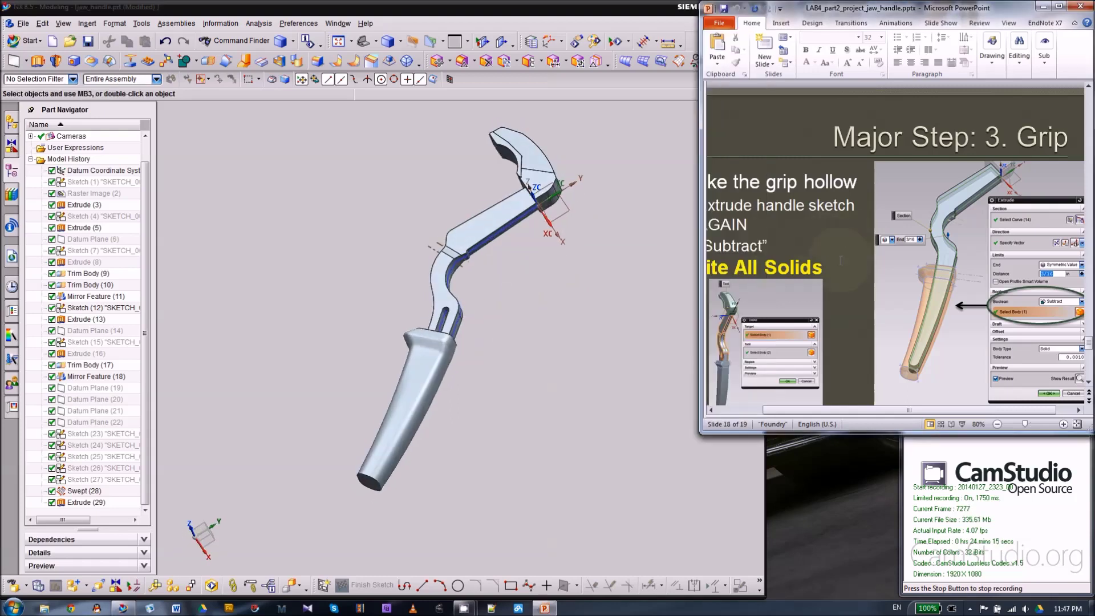
scroll(848, 251, down, 1)
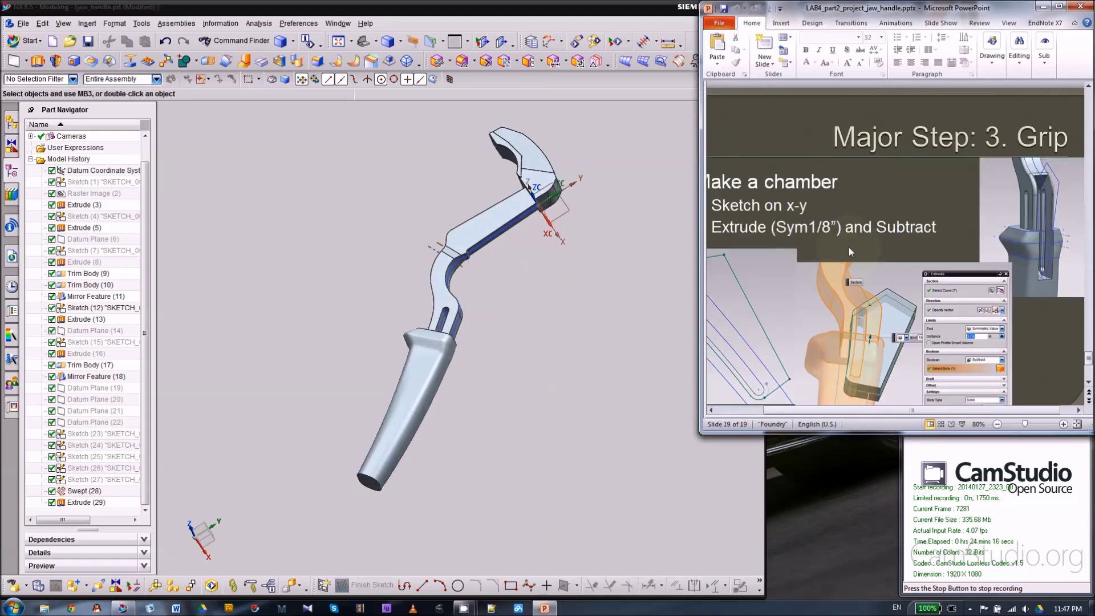
click(892, 211)
scroll(892, 211, up, 1)
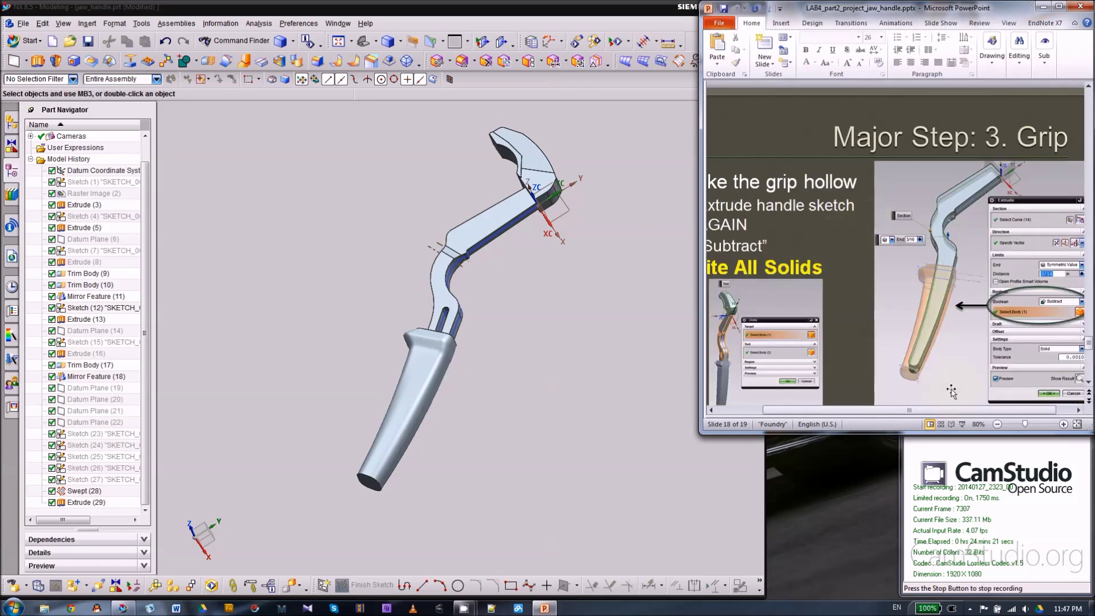
click(997, 425)
click(996, 424)
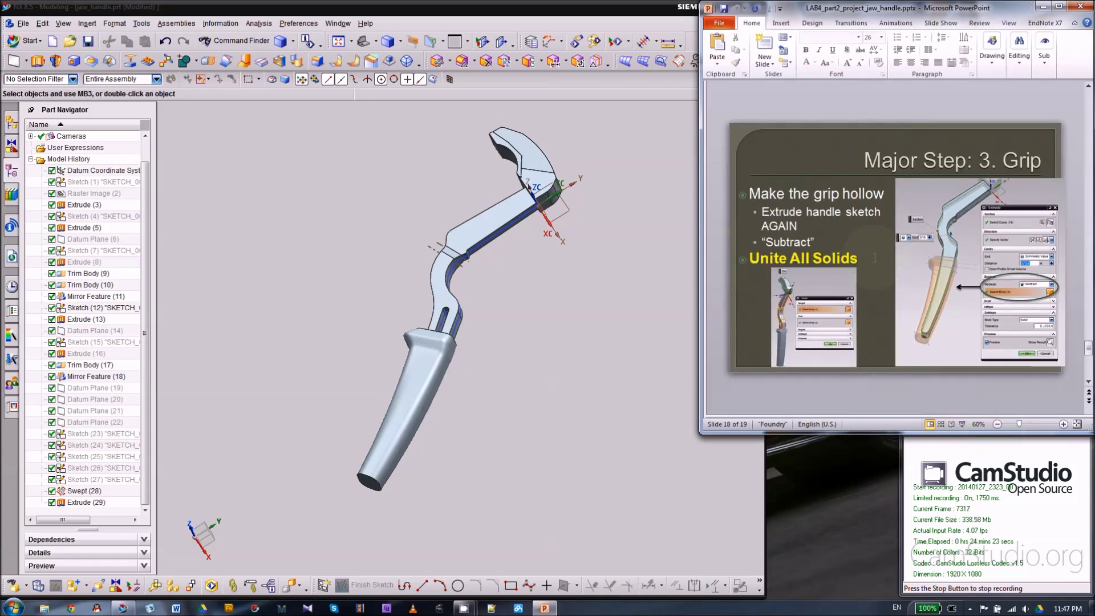
scroll(866, 236, down, 1)
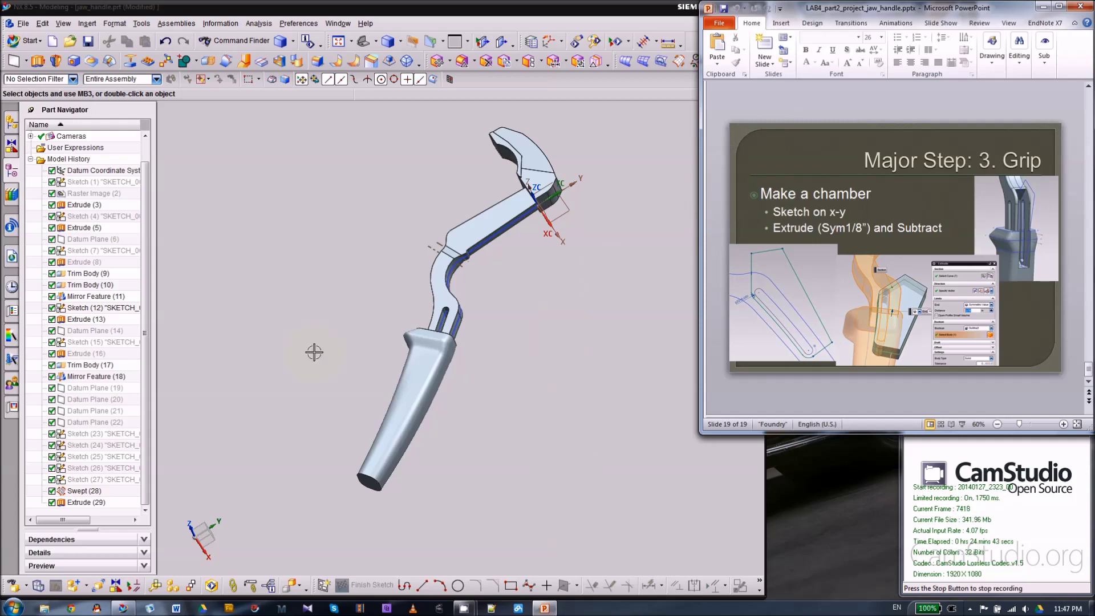
- Create a new sketch on the x-y plane in NX and display the model as wireframe
click(323, 585)
click(277, 400)
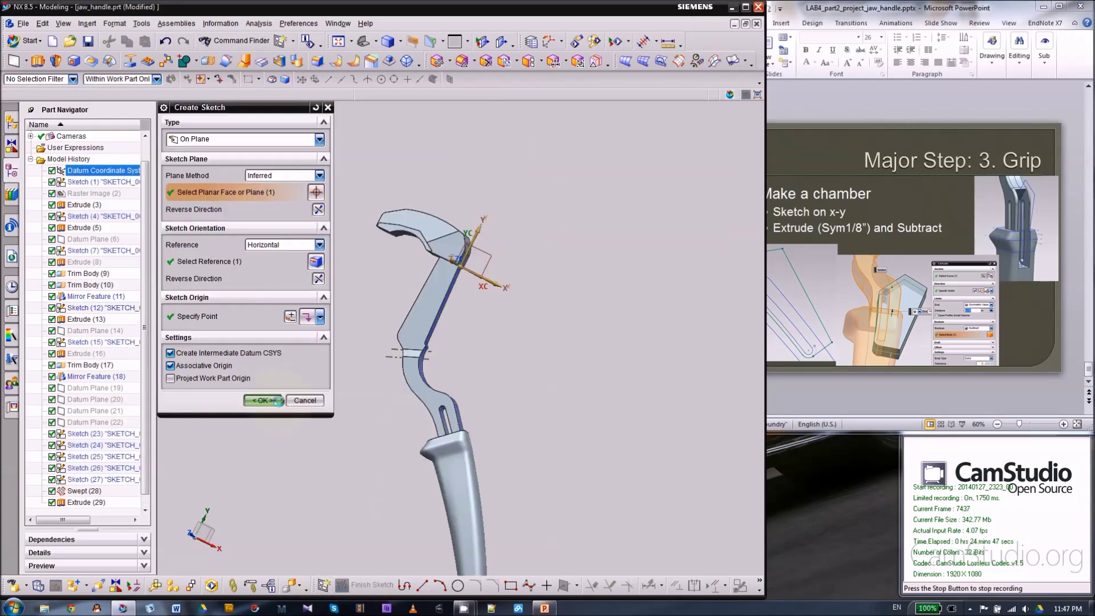
right_click(520, 297)
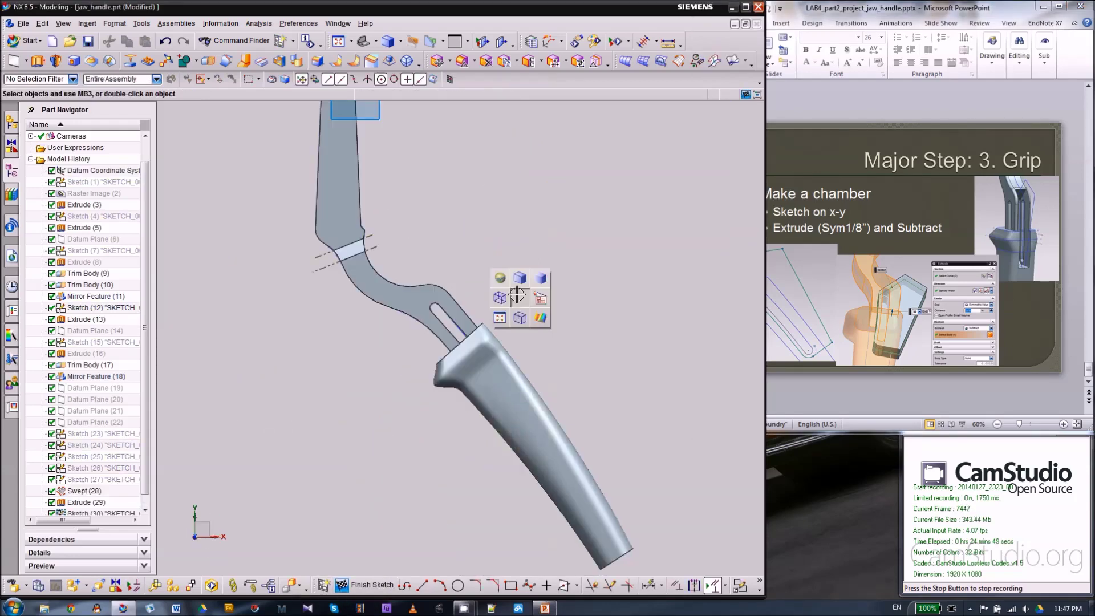
click(500, 297)
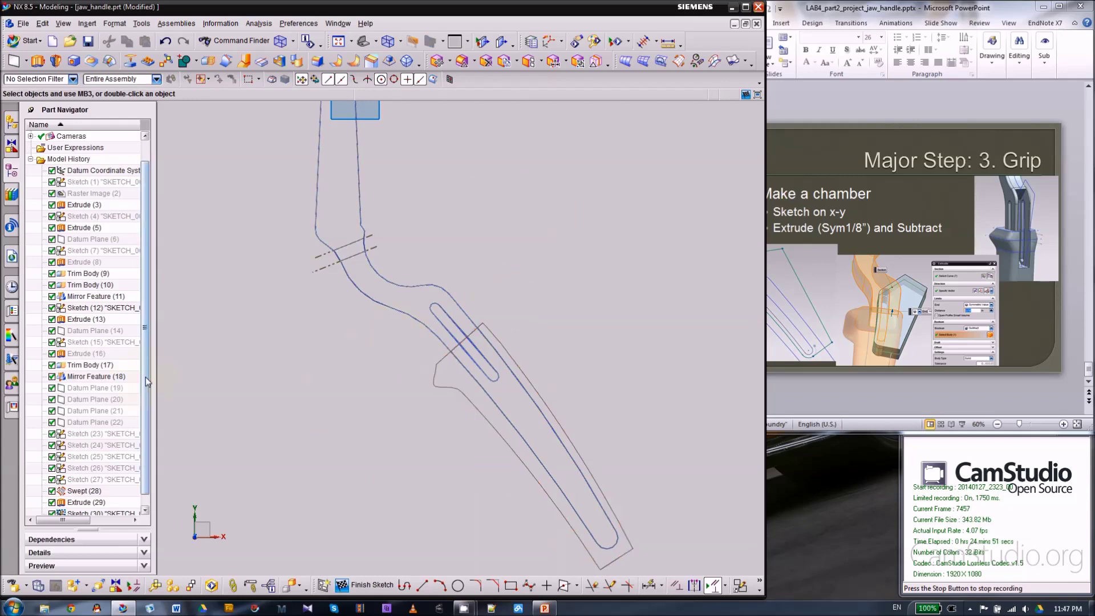
- Hide the swept grip and the extruded handle body, keeping the handle outline and slot sketch visible
scroll(139, 399, down, 1)
click(453, 386)
right_click(453, 386)
click(519, 376)
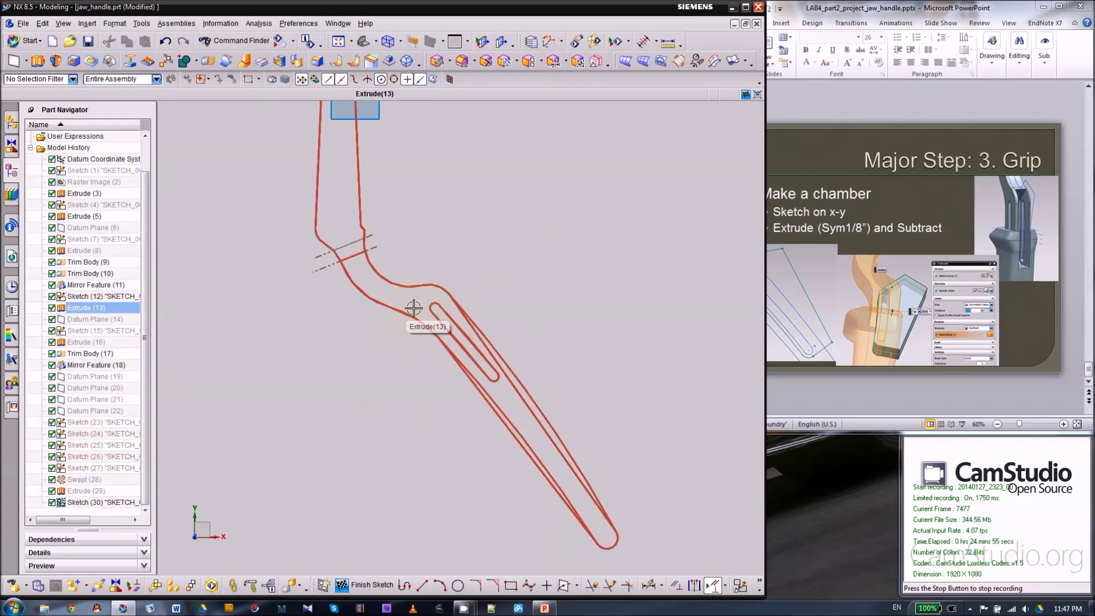
right_click(413, 308)
click(464, 293)
scroll(497, 400, down, 3)
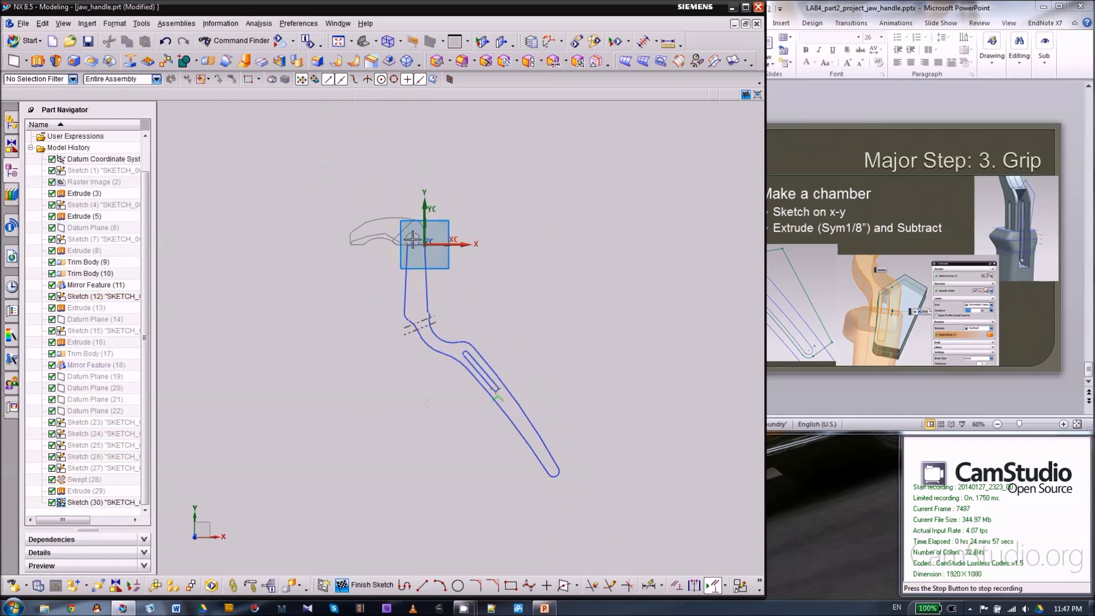
right_click(412, 239)
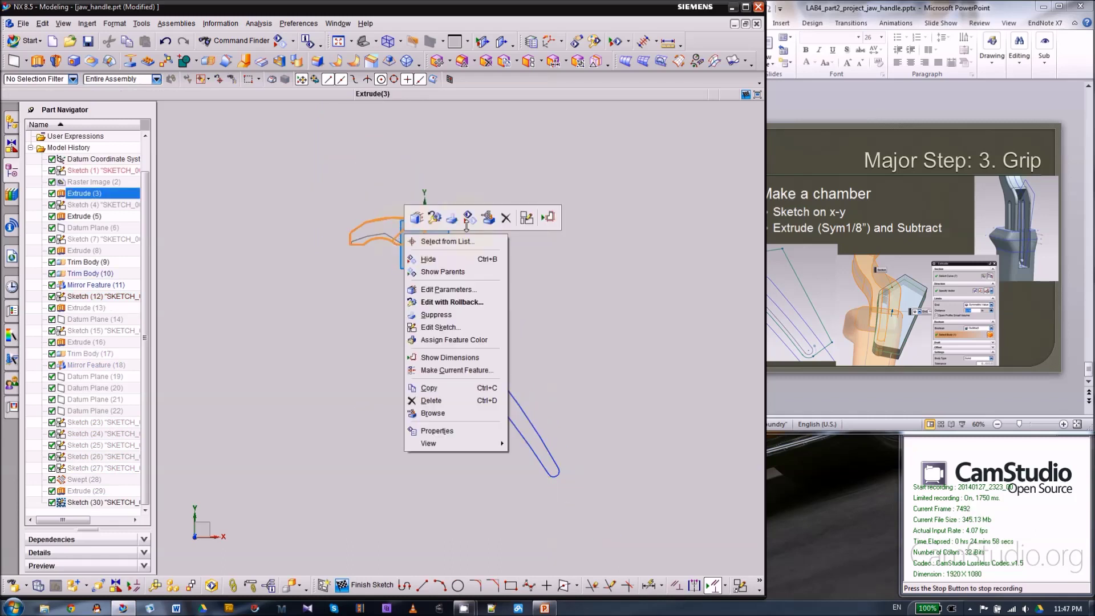
click(584, 292)
scroll(489, 360, up, 4)
scroll(434, 254, up, 2)
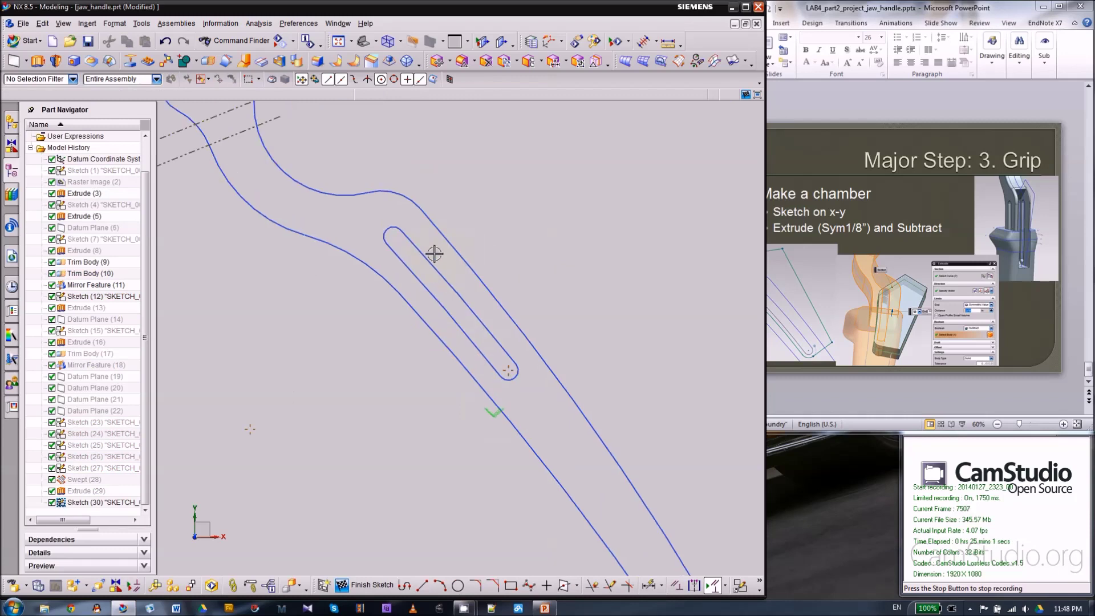
- Project the slot's two end arcs and its lower-left side into the sketch, using the Single Curve selection rule
click(927, 206)
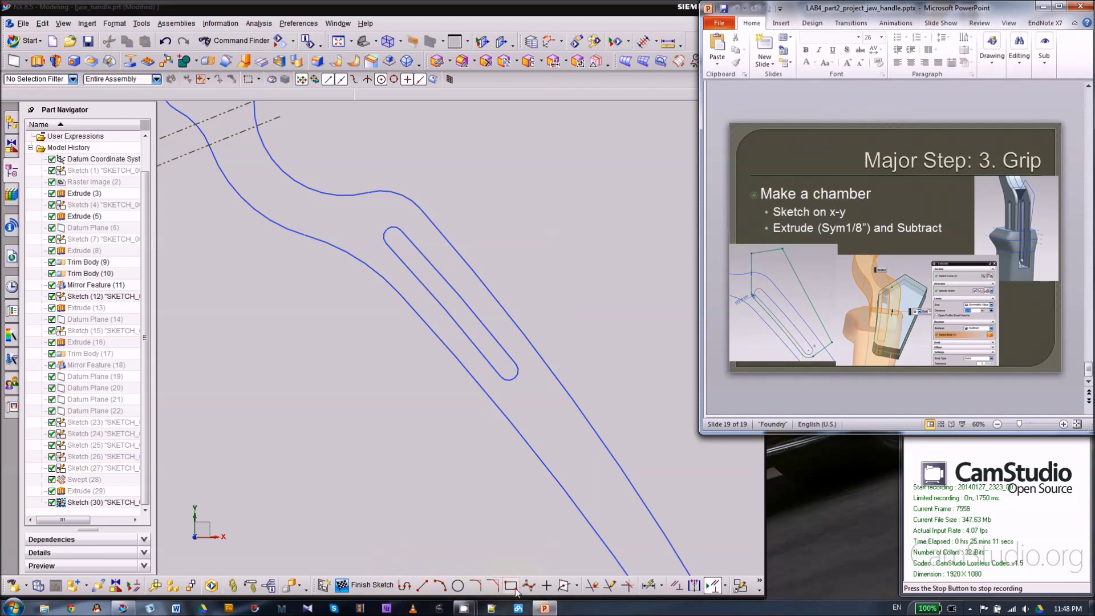
click(576, 585)
click(593, 569)
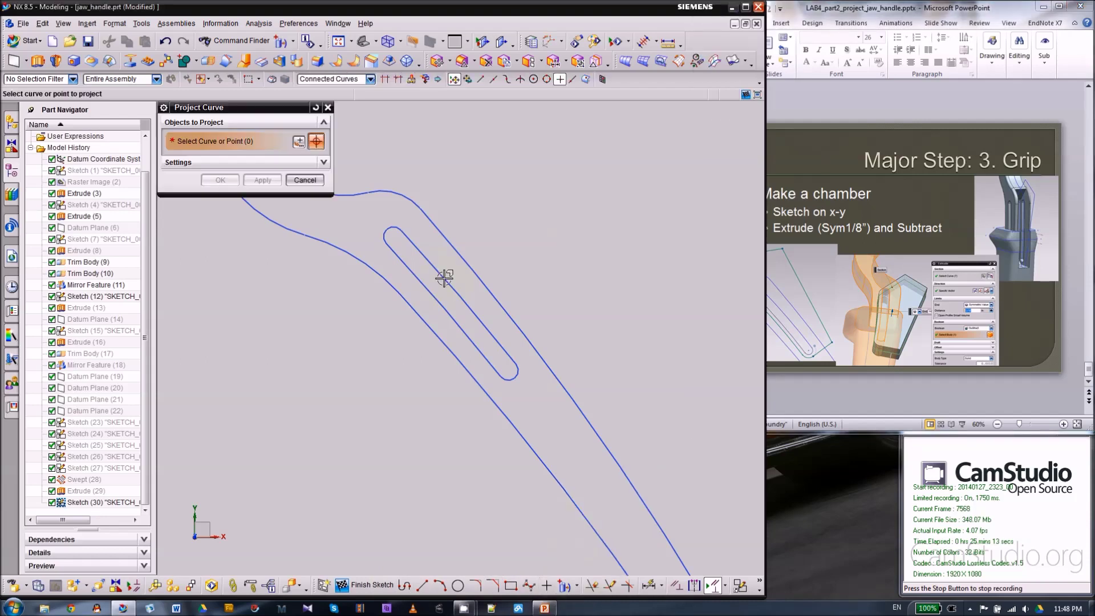
click(329, 82)
click(331, 91)
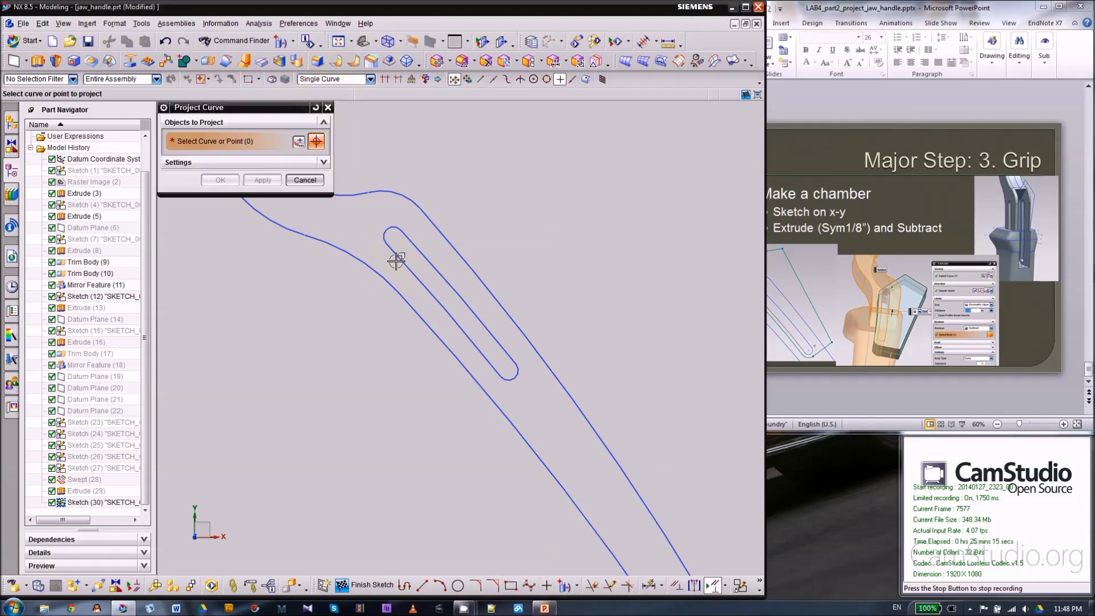
scroll(394, 245, up, 3)
click(394, 245)
click(372, 201)
click(620, 484)
scroll(540, 342, down, 3)
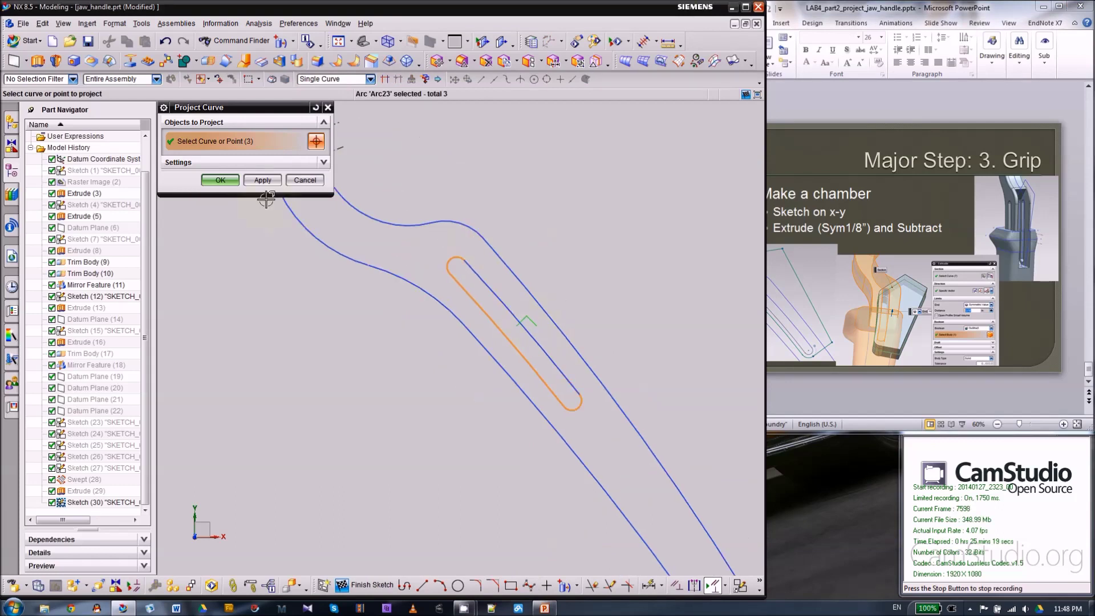
click(218, 180)
scroll(498, 320, up, 2)
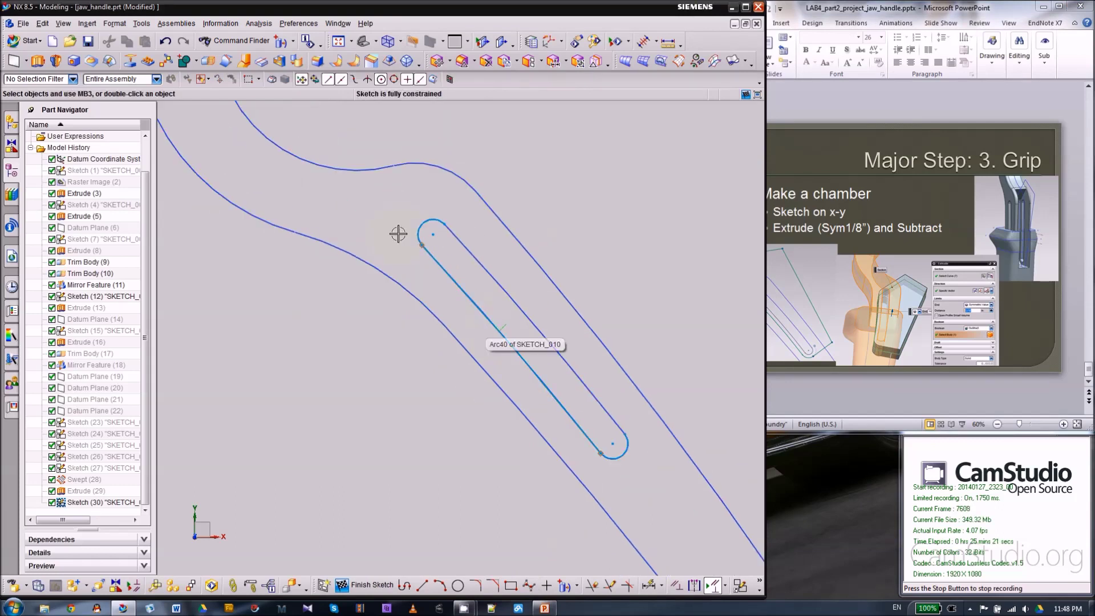
- Enlarge the PowerPoint slide to 120% and examine the chamber sketch picture
scroll(362, 396, down, 1)
click(864, 244)
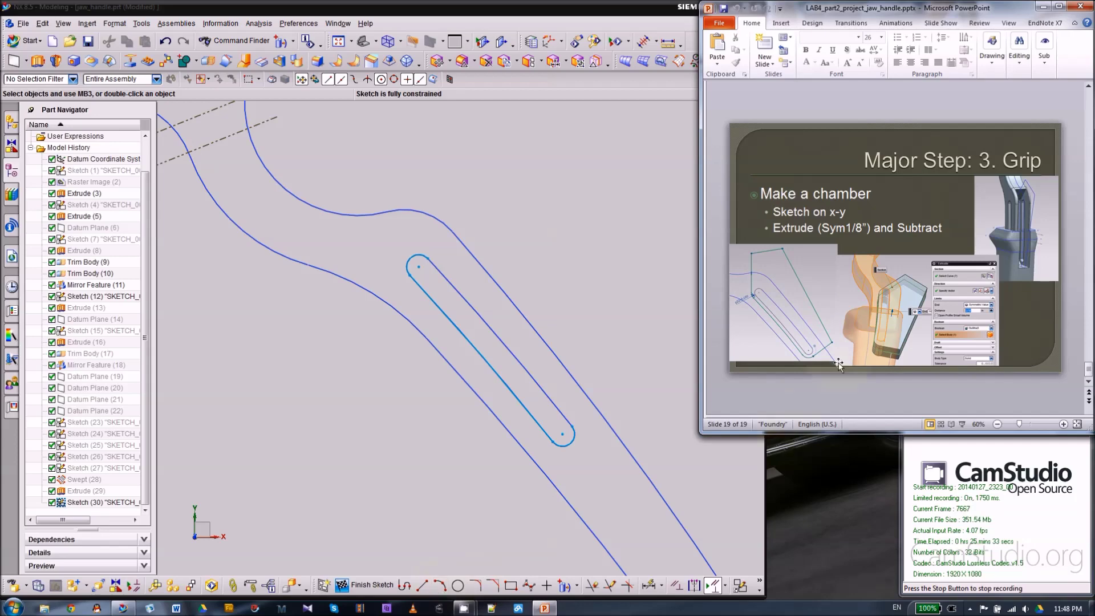
click(817, 350)
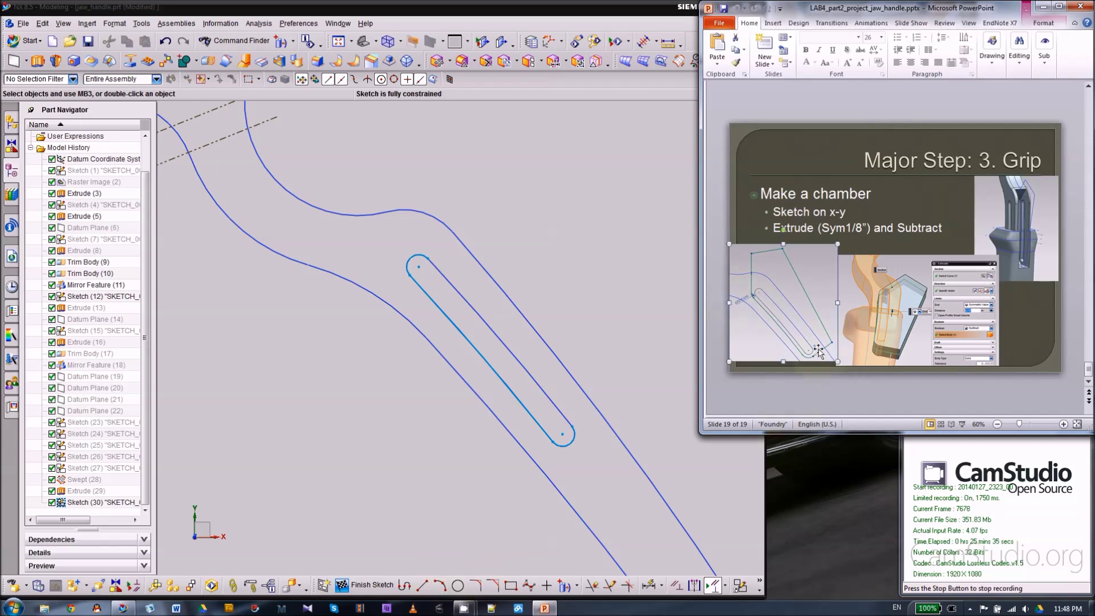
click(1065, 425)
click(1064, 424)
click(1065, 425)
click(1064, 425)
click(1064, 425)
click(1063, 425)
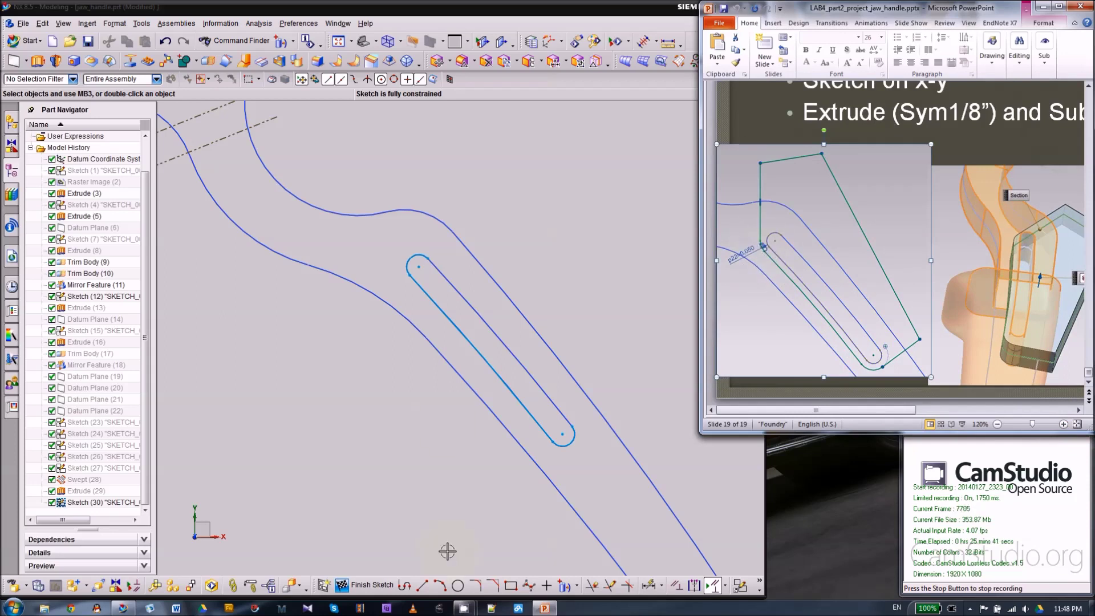
- Offset the projected slot arcs and side outward by 0.05 in with Offset Curve in the NX sketch
click(578, 587)
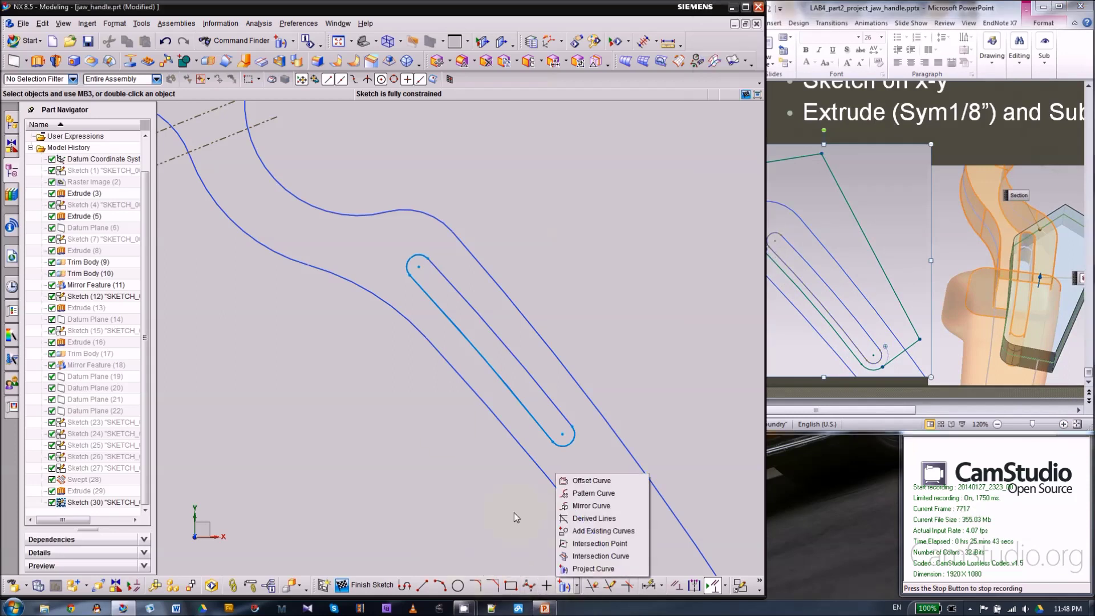
click(583, 482)
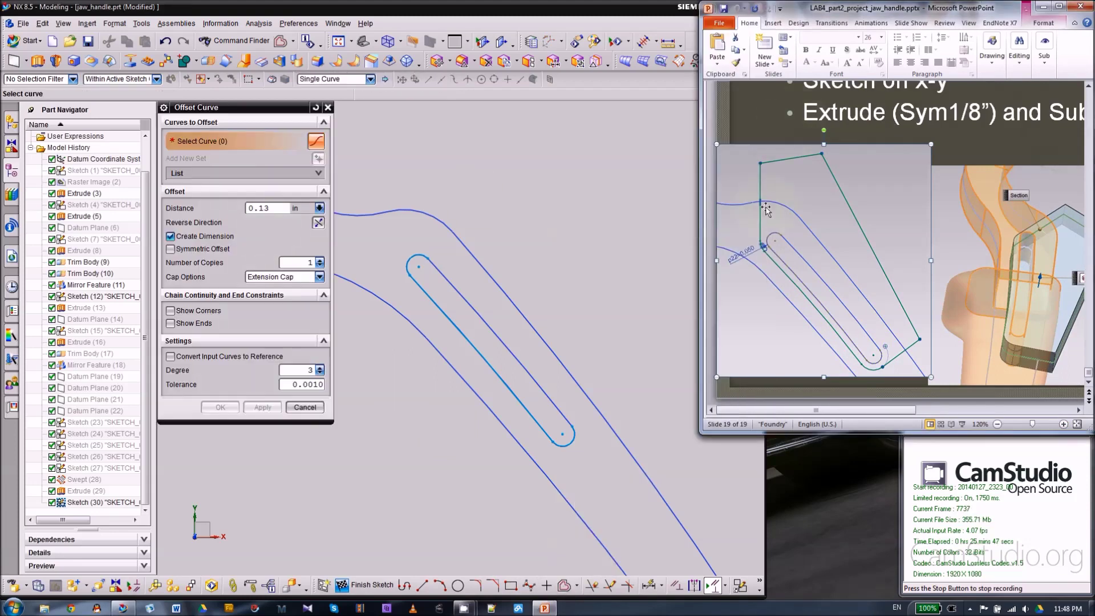
click(273, 208)
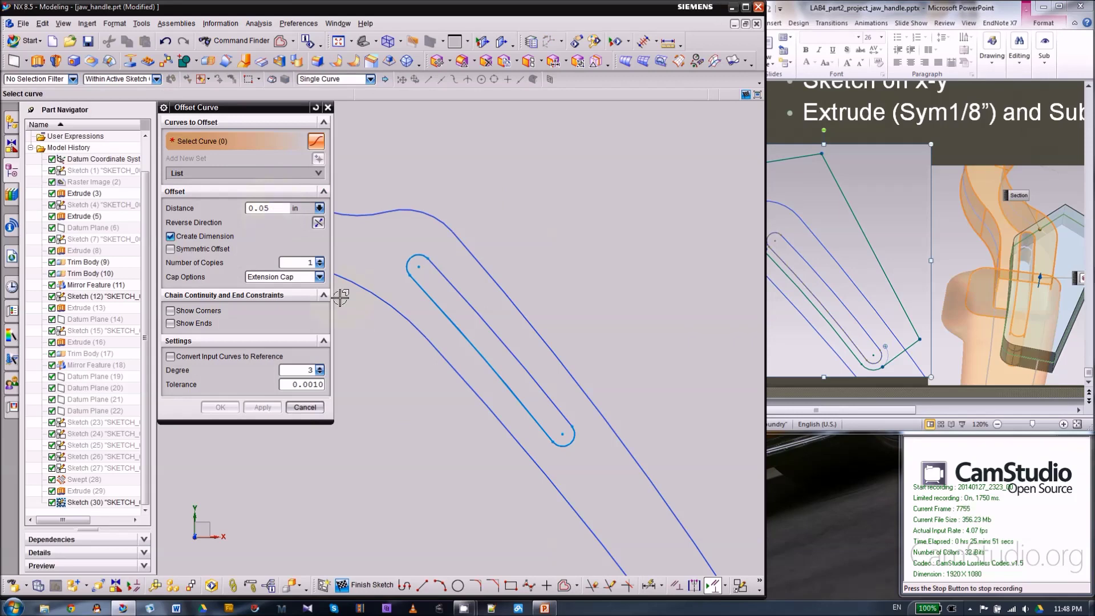
click(407, 264)
click(562, 438)
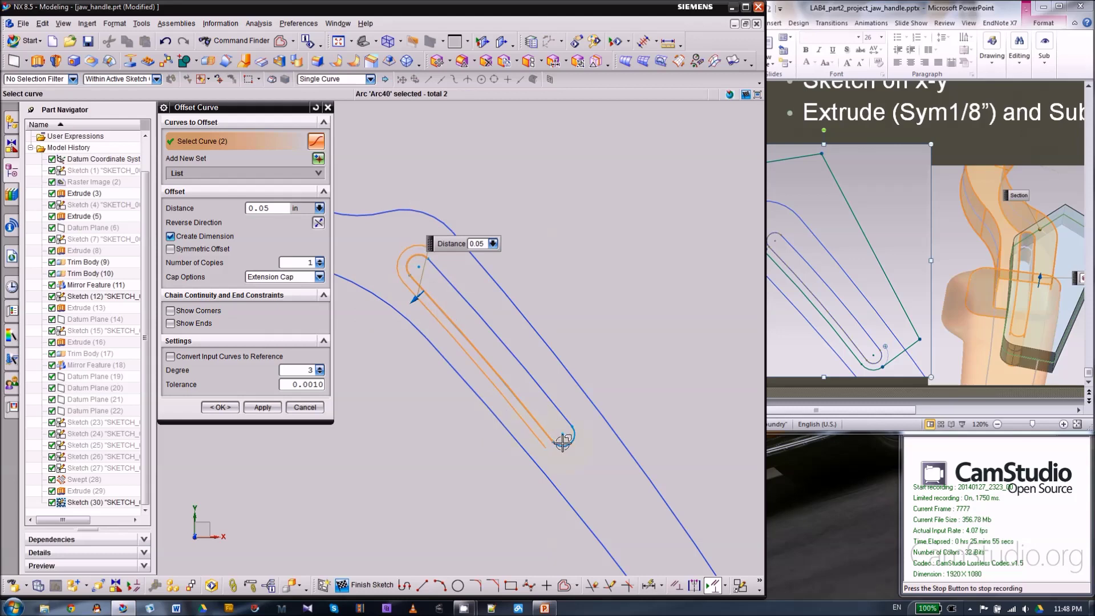
click(563, 440)
click(220, 407)
scroll(362, 350, down, 2)
click(422, 585)
scroll(356, 367, up, 2)
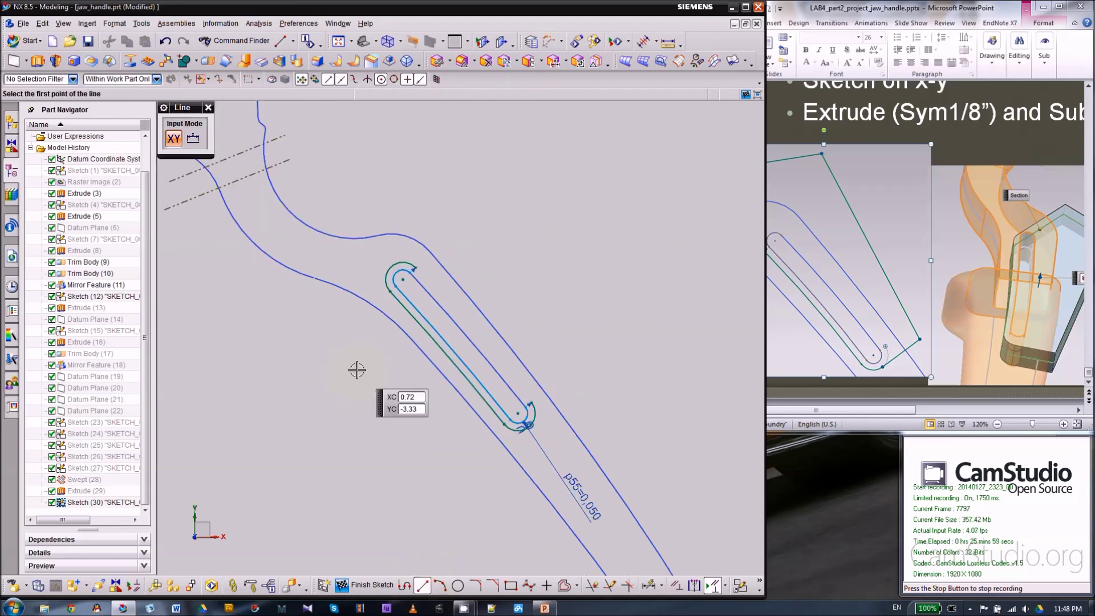
click(405, 586)
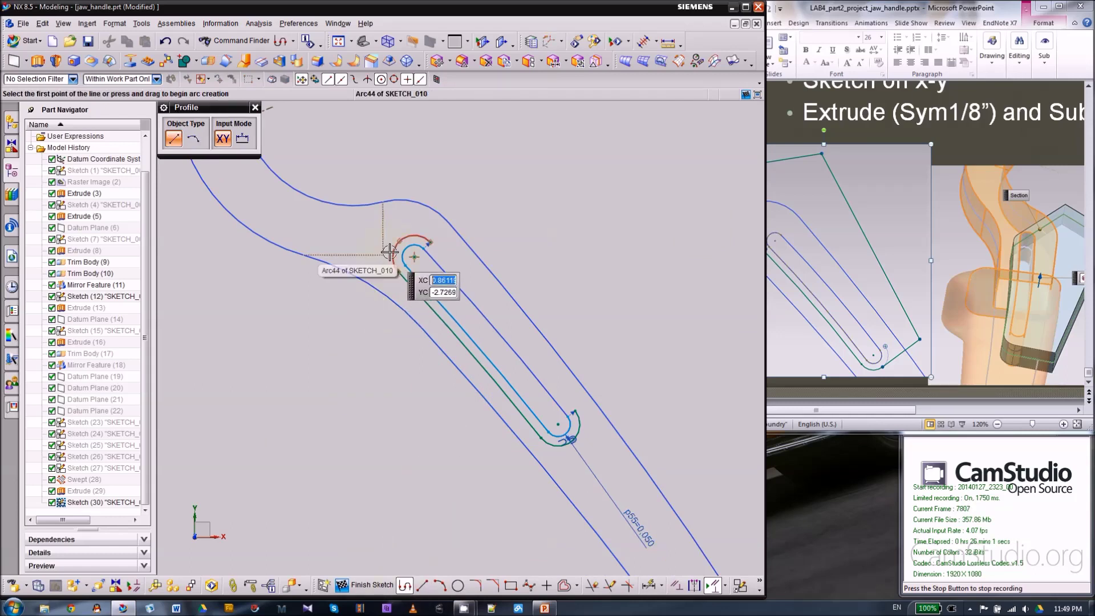
click(394, 252)
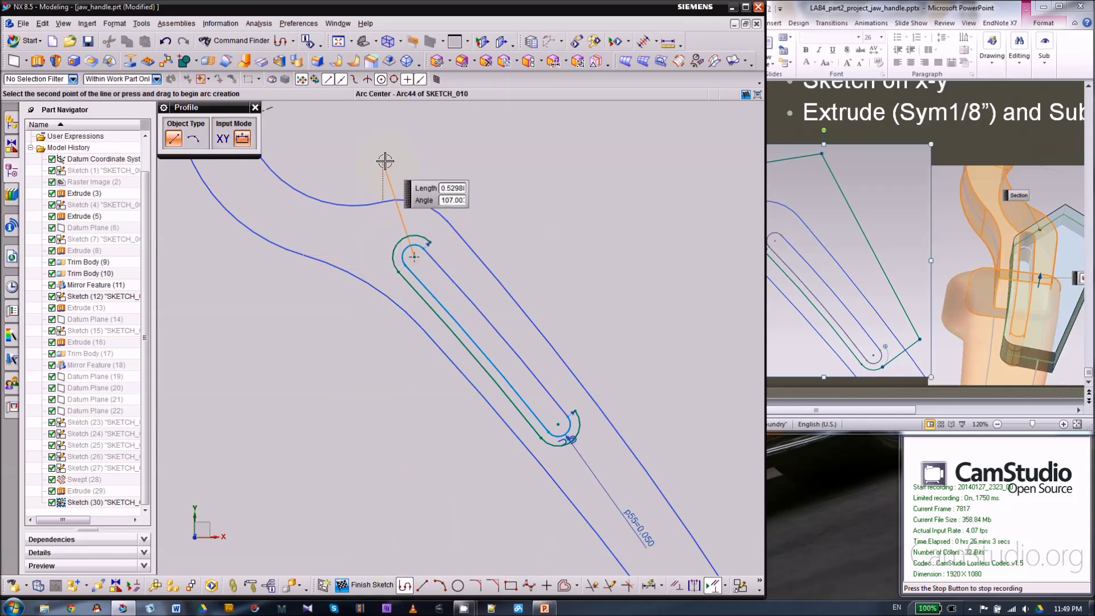
click(256, 108)
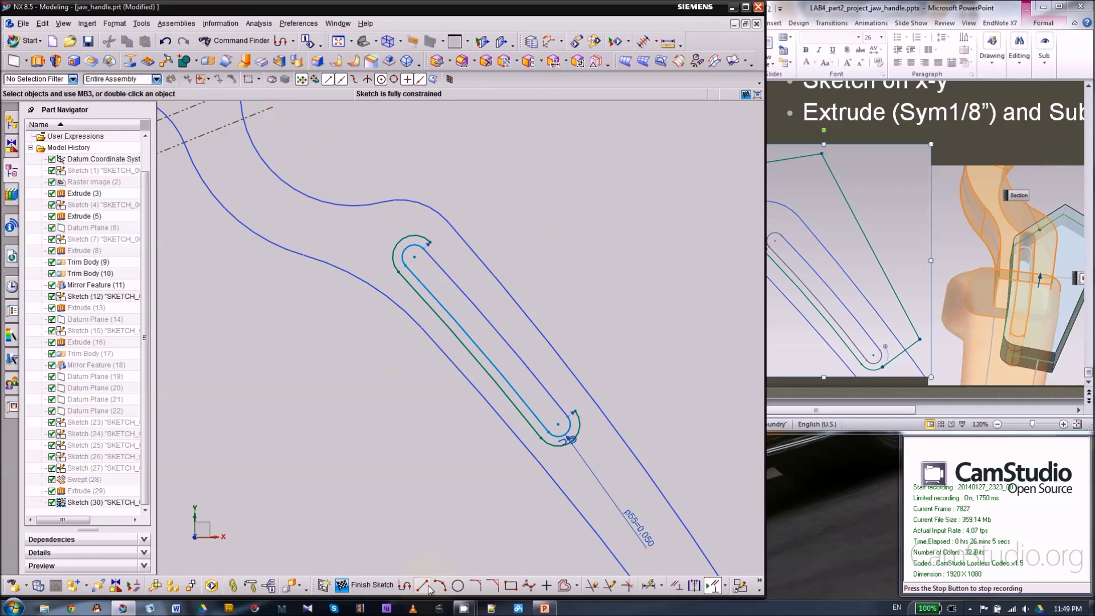
- Draw a vertical line upward from the leftmost point of the upper offset arc, ending above the handle outline
click(405, 586)
scroll(394, 245, up, 4)
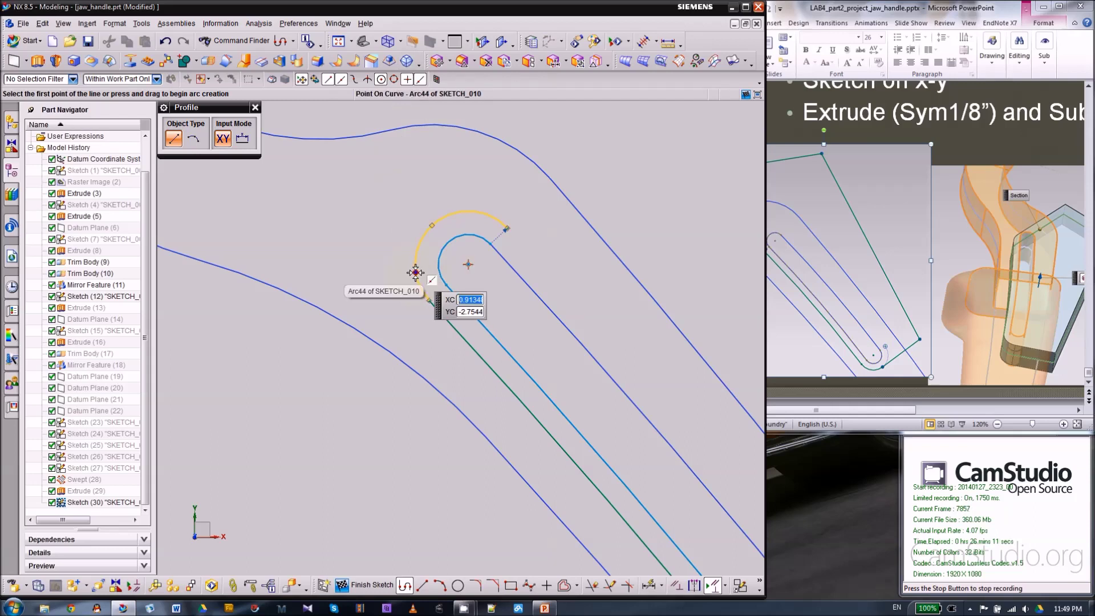
click(415, 269)
scroll(416, 280, down, 3)
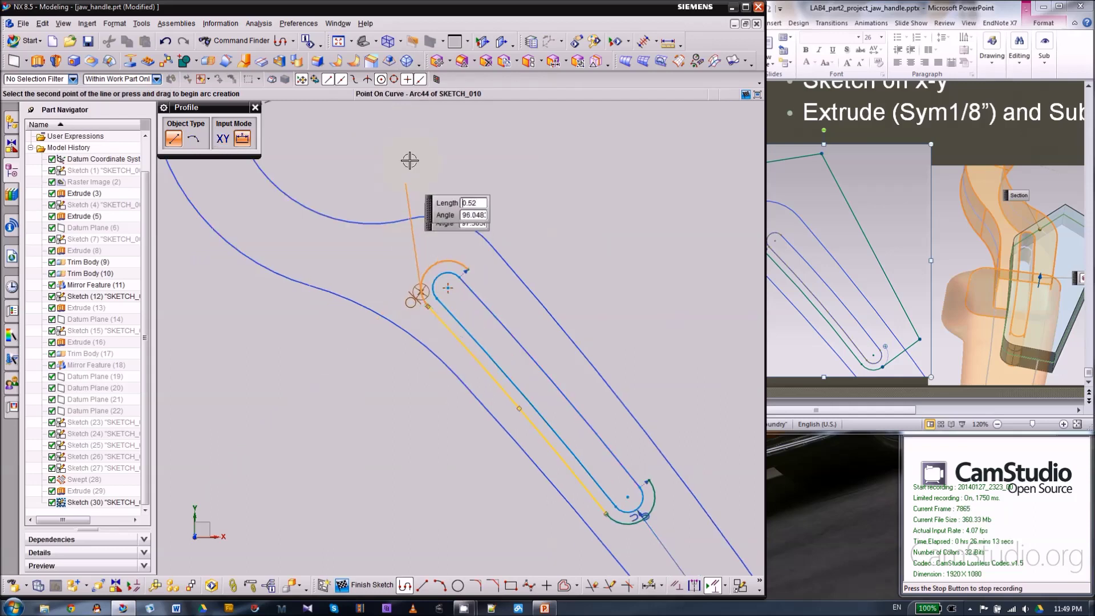
scroll(425, 134, down, 1)
click(424, 137)
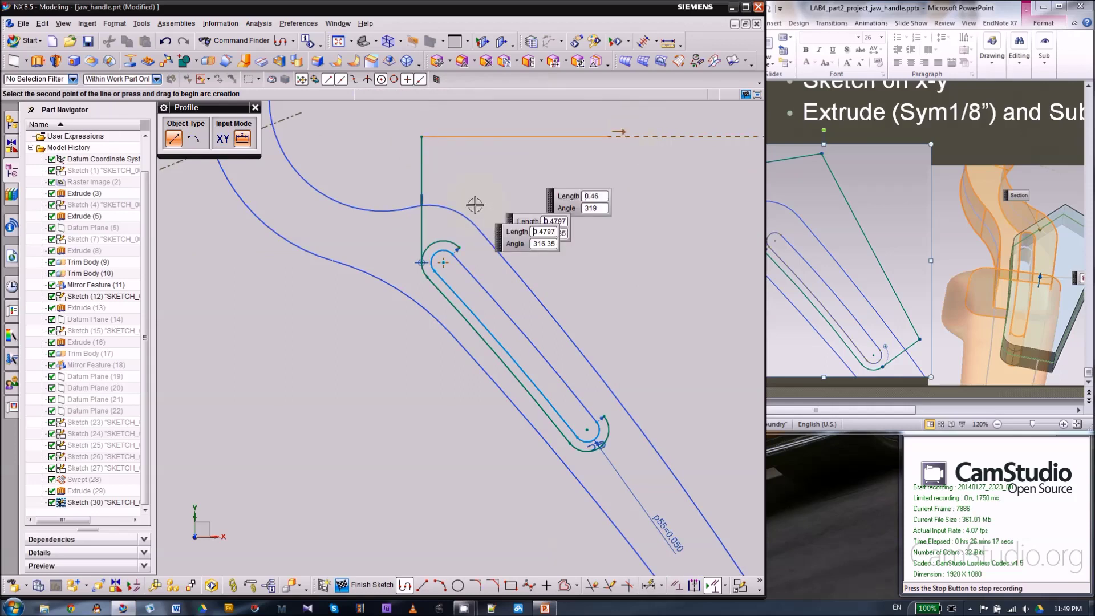
scroll(551, 146, down, 2)
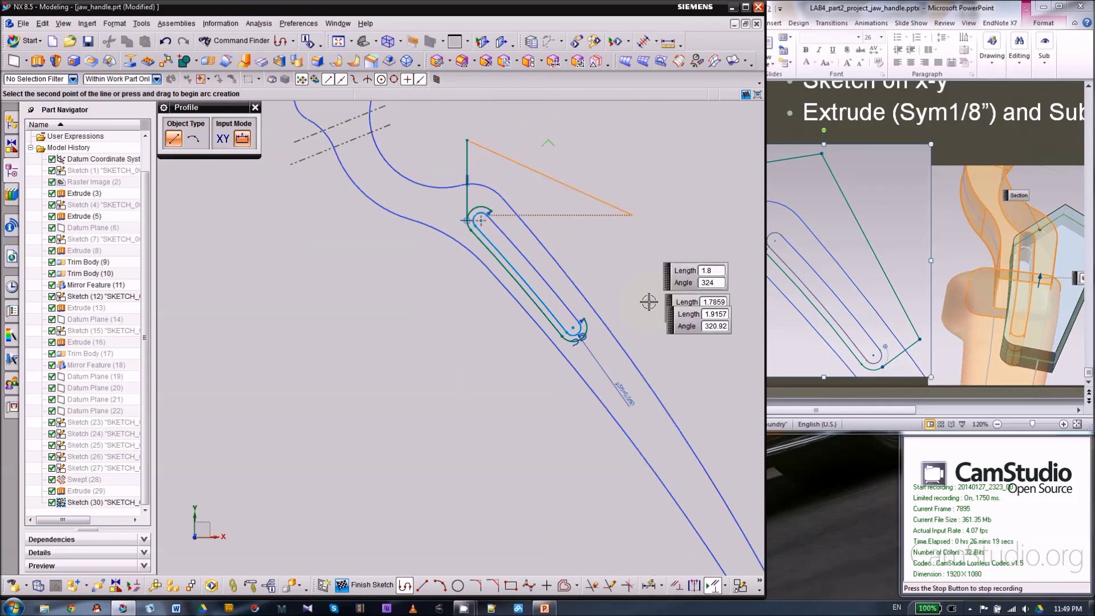
scroll(639, 302, up, 2)
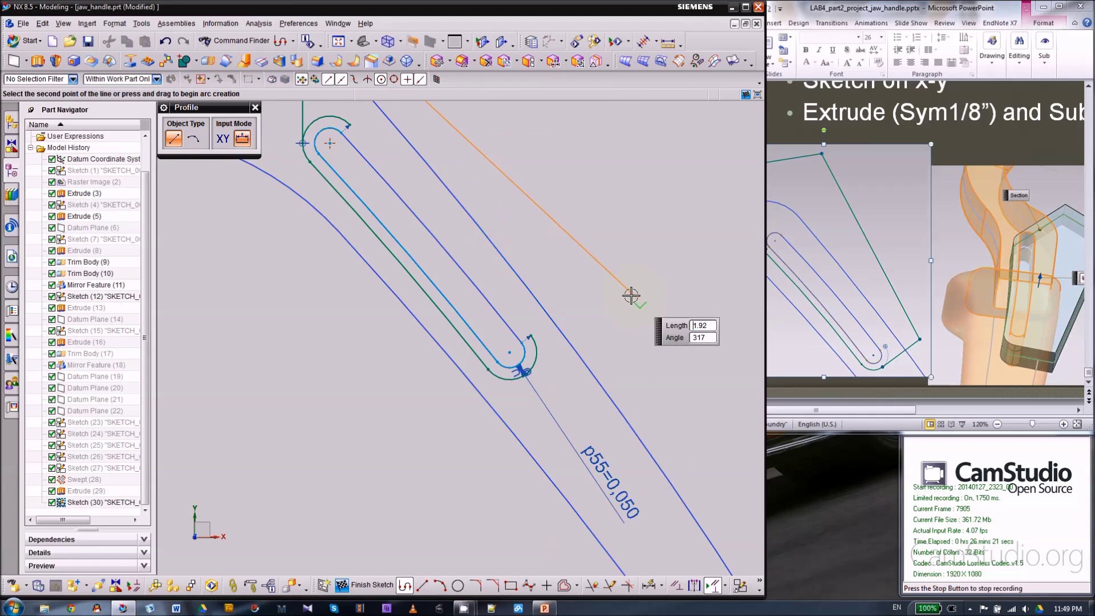
middle_click(618, 271)
scroll(551, 417, up, 1)
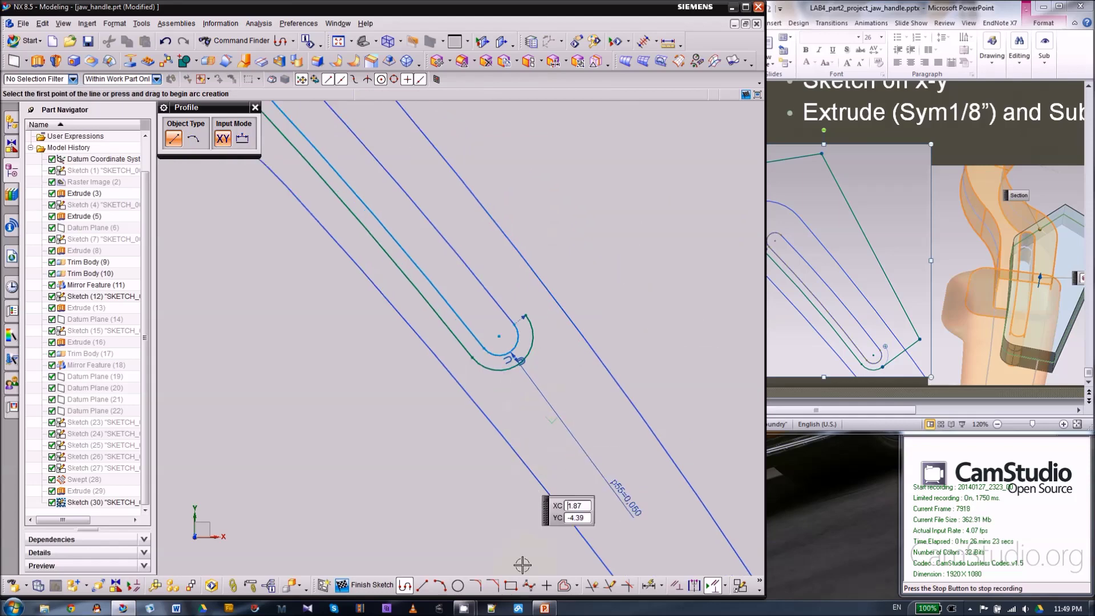
- Draw a line tangent to the lower offset arc, running up and outward past the handle's right edge
key(l)
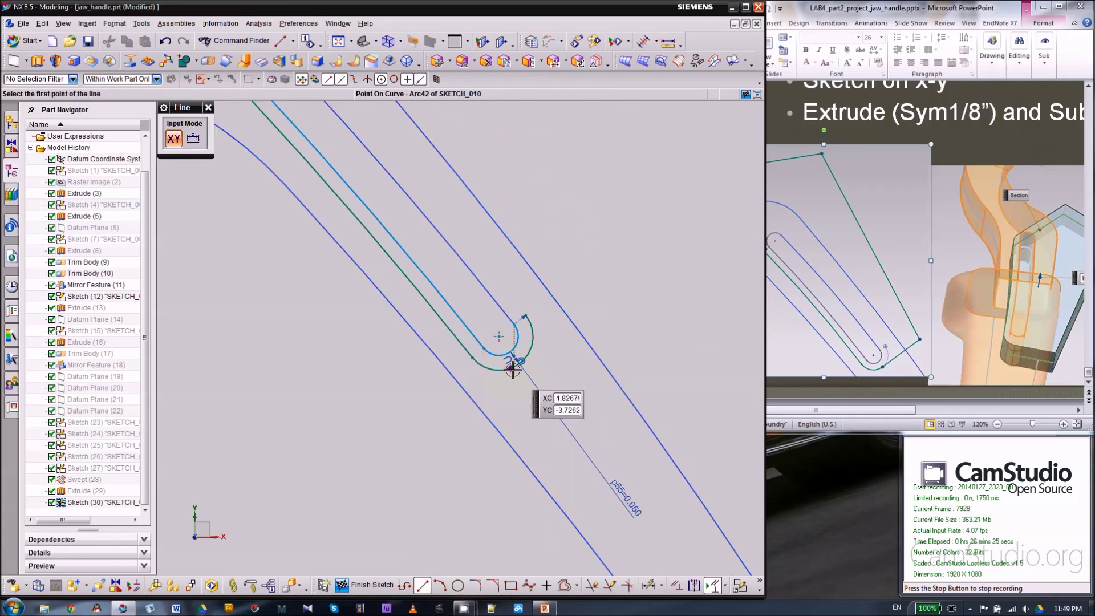
click(512, 366)
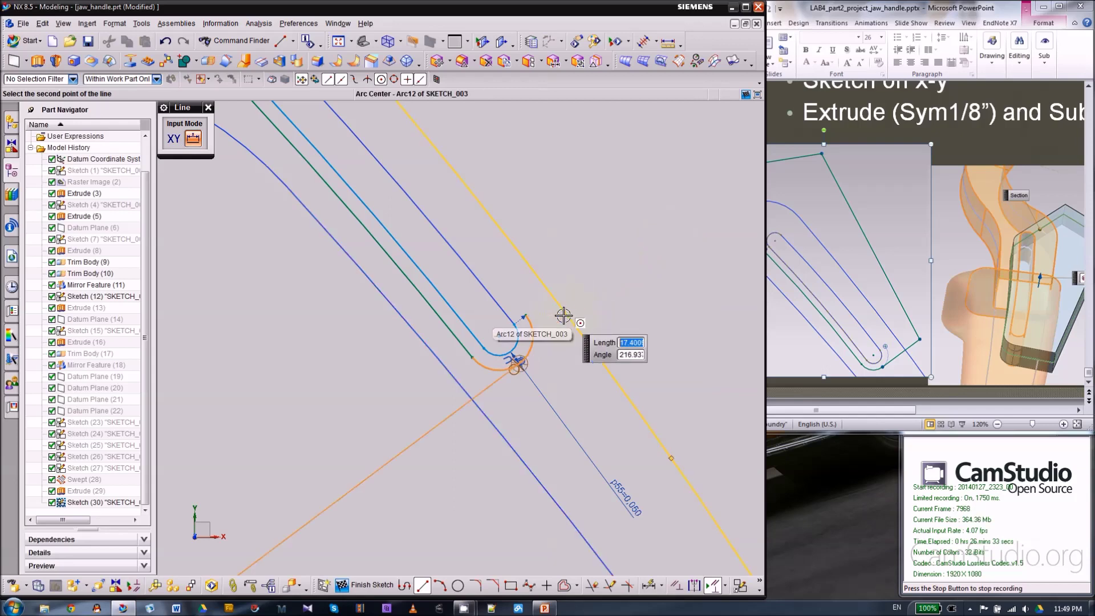
click(657, 267)
key(Escape)
scroll(525, 427, down, 2)
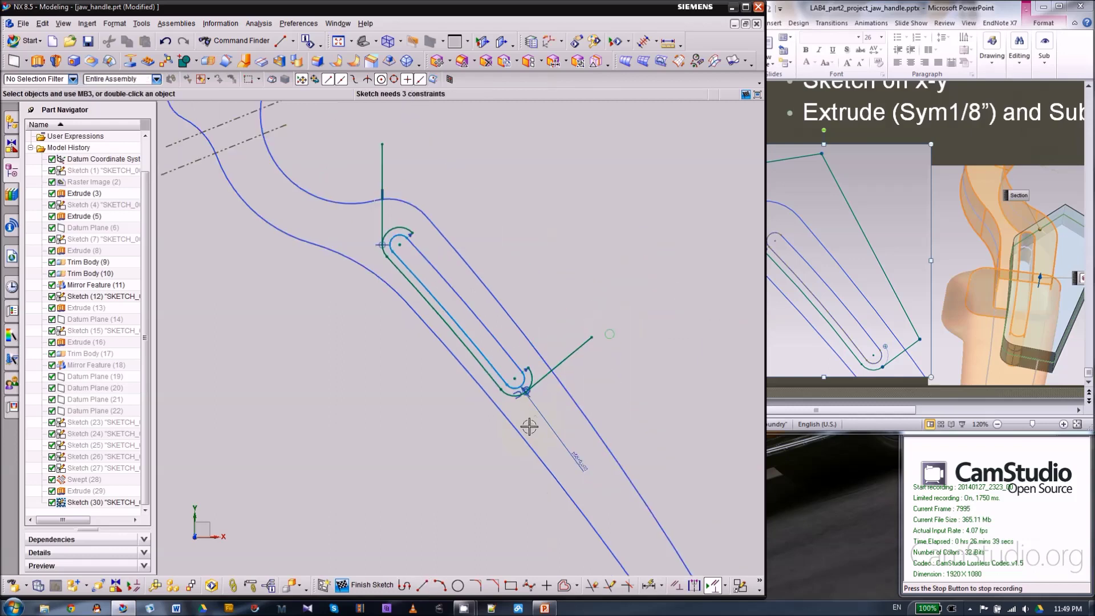
- Close the chamber outline with a line joining the free ends of the tangent line and the vertical line
click(422, 585)
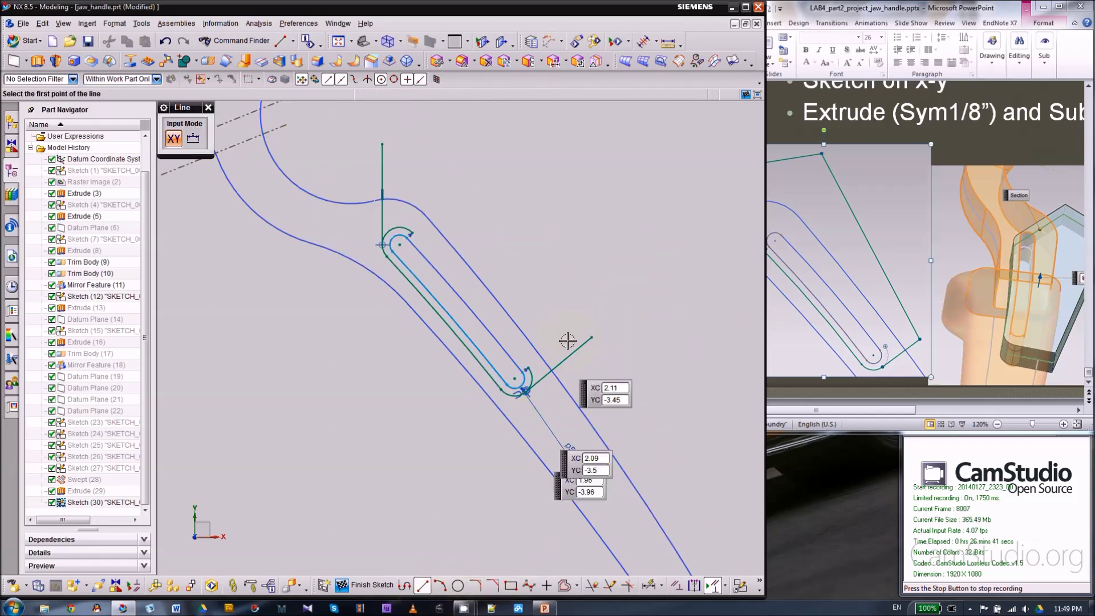
click(591, 336)
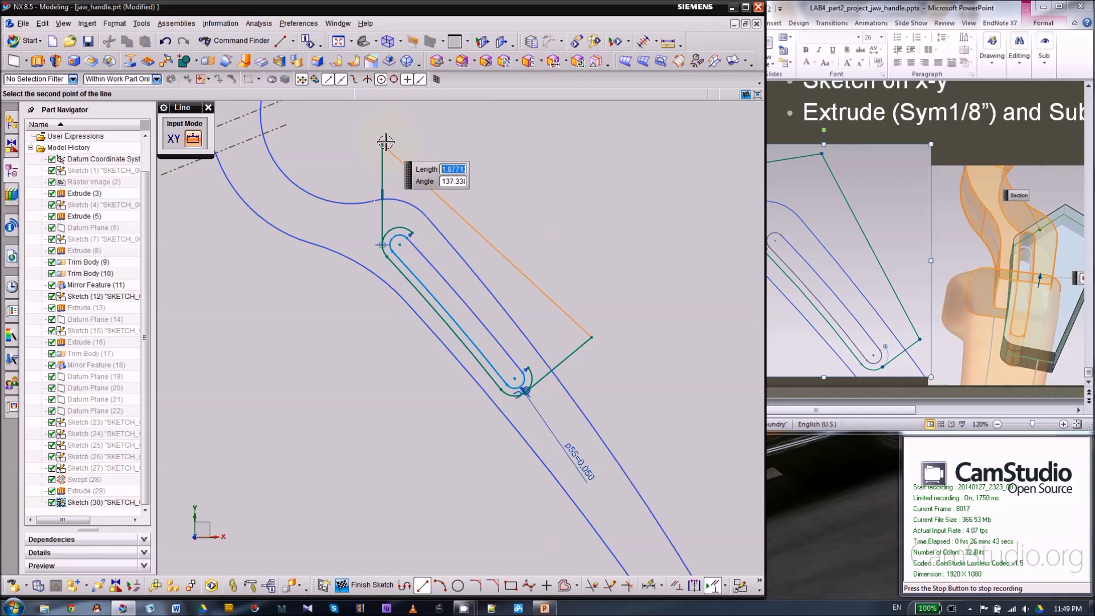
click(382, 144)
key(Escape)
- Quick Trim the excess ends of the upper and lower offset arcs inside the chamber outline
scroll(502, 394, up, 4)
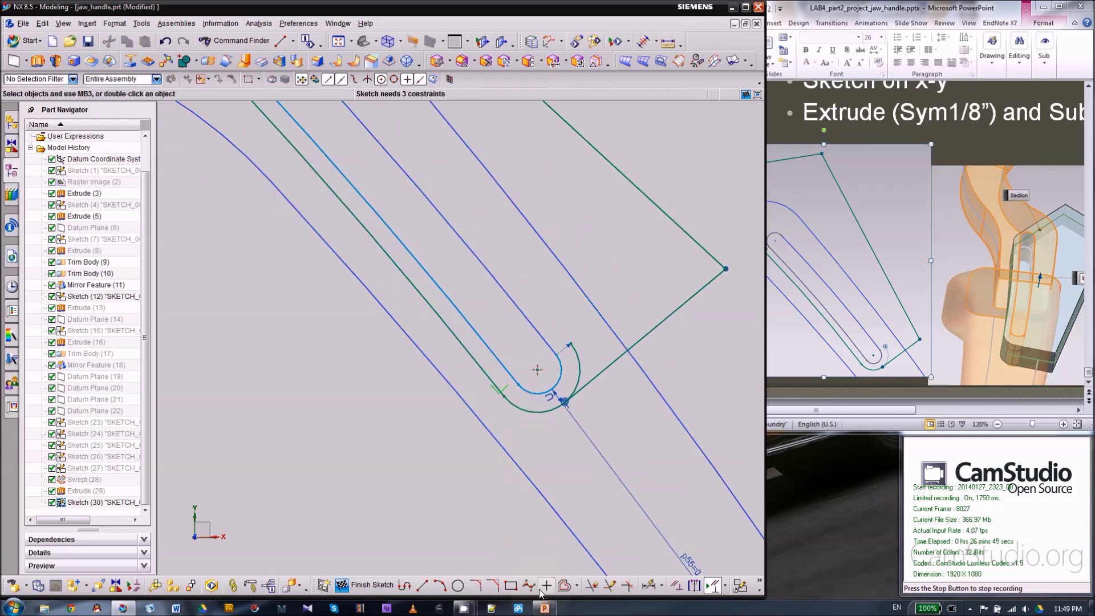
click(592, 585)
scroll(656, 361, down, 3)
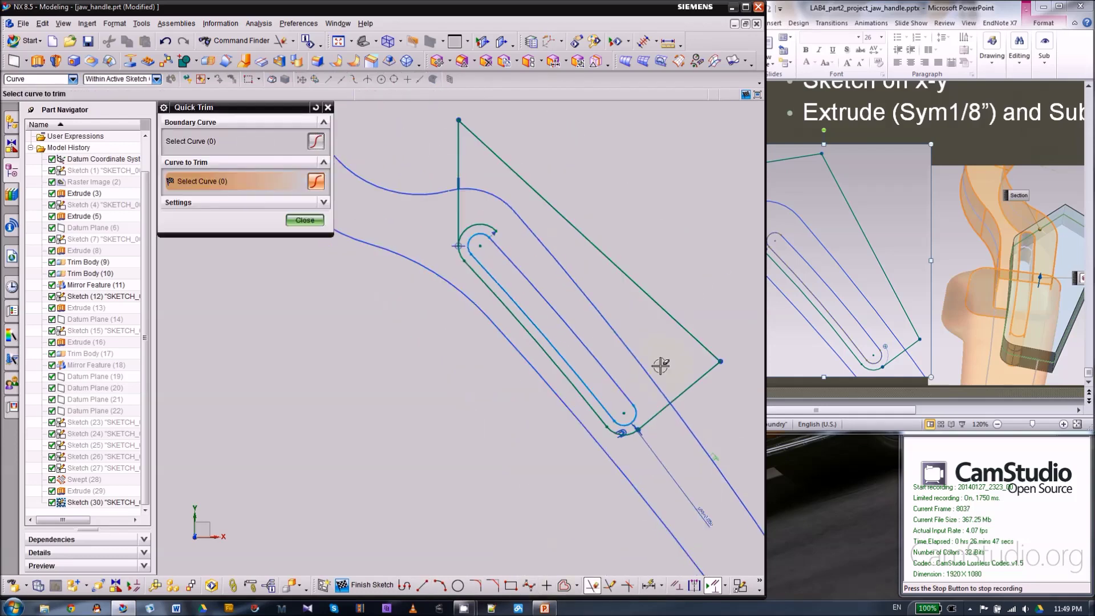
scroll(354, 296, down, 3)
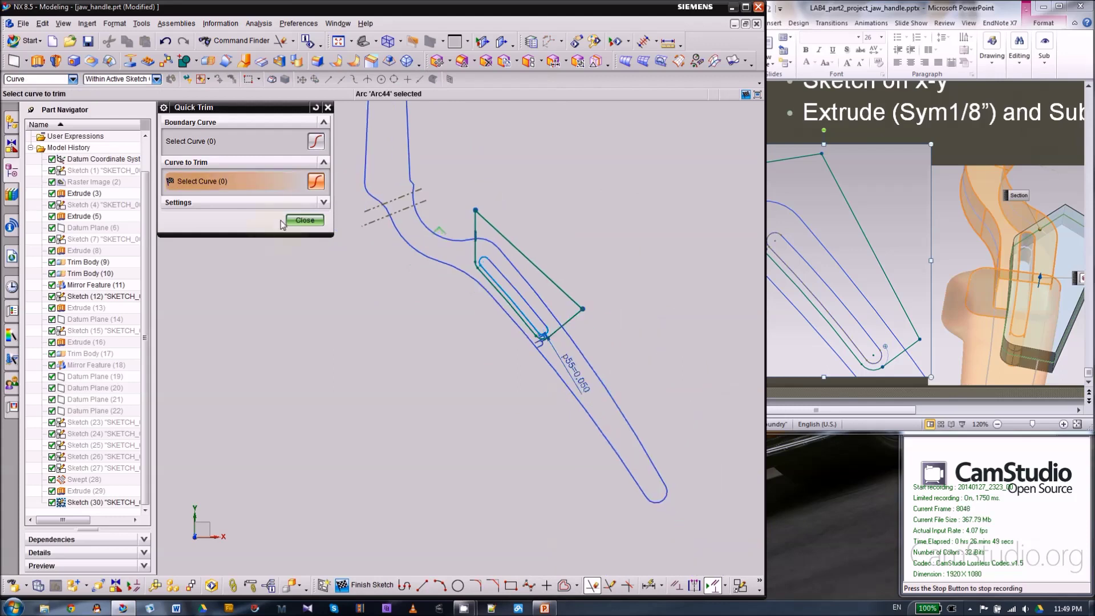
key(Escape)
- Set up a subtracting extrude of the closed chamber profile with a symmetric distance of 1/8 in
scroll(396, 369, down, 2)
mouse_move(396, 369)
middle_down()
mouse_move(413, 318)
mouse_move(383, 325)
mouse_move(406, 434)
middle_up()
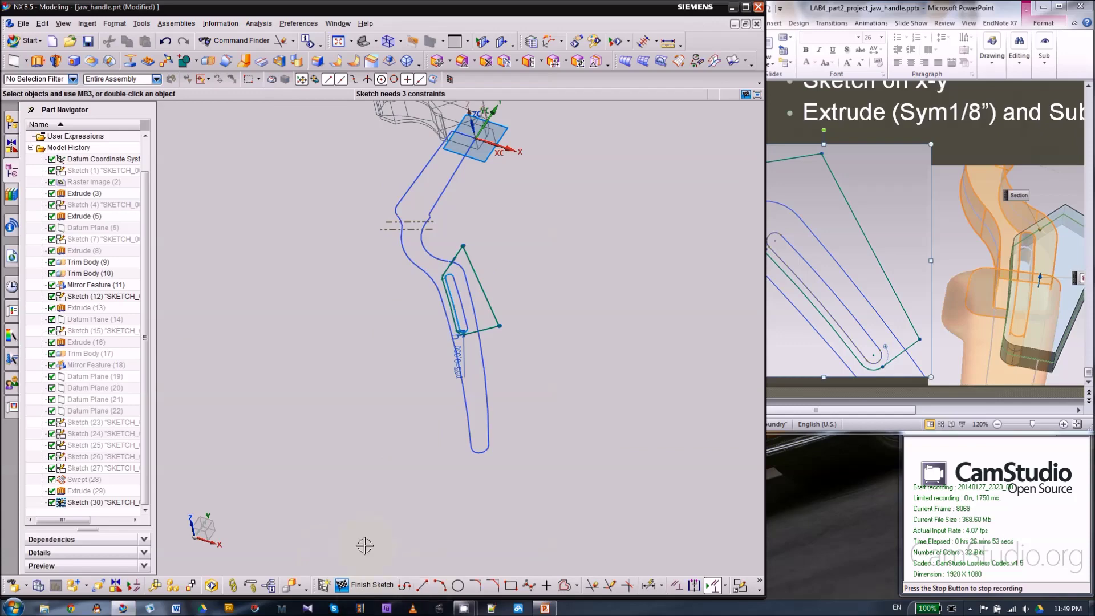
click(46, 60)
click(963, 147)
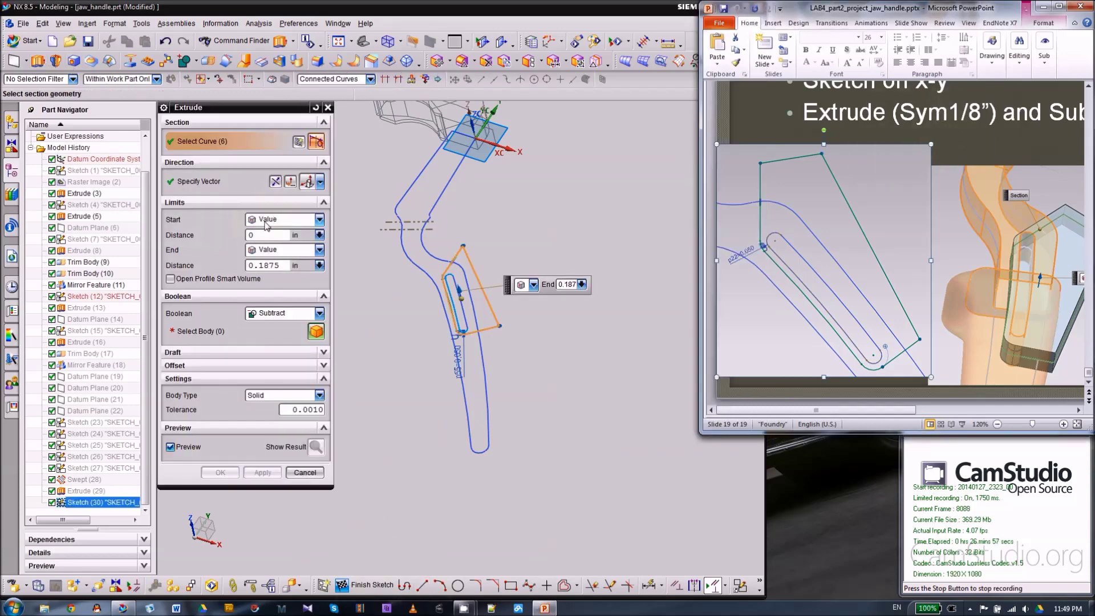
click(282, 219)
click(271, 240)
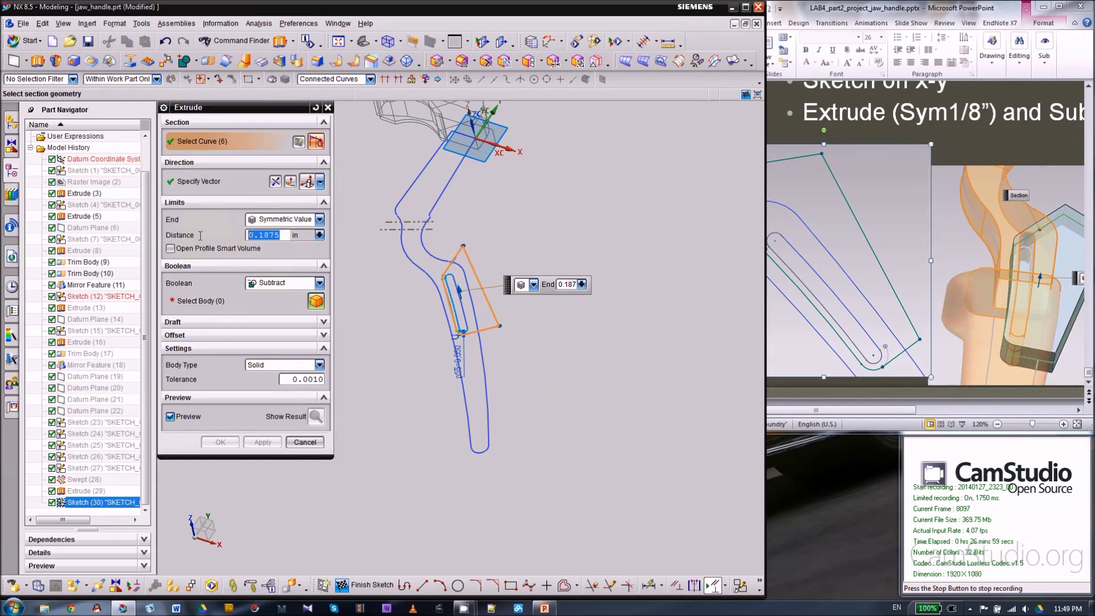
text(1/8)
key(Return)
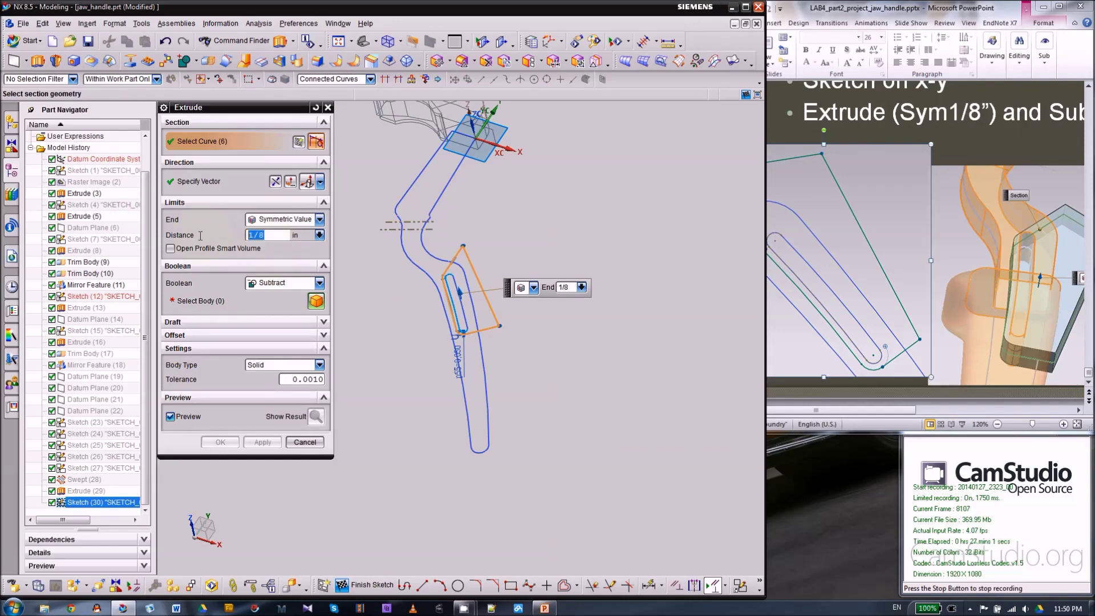
click(250, 302)
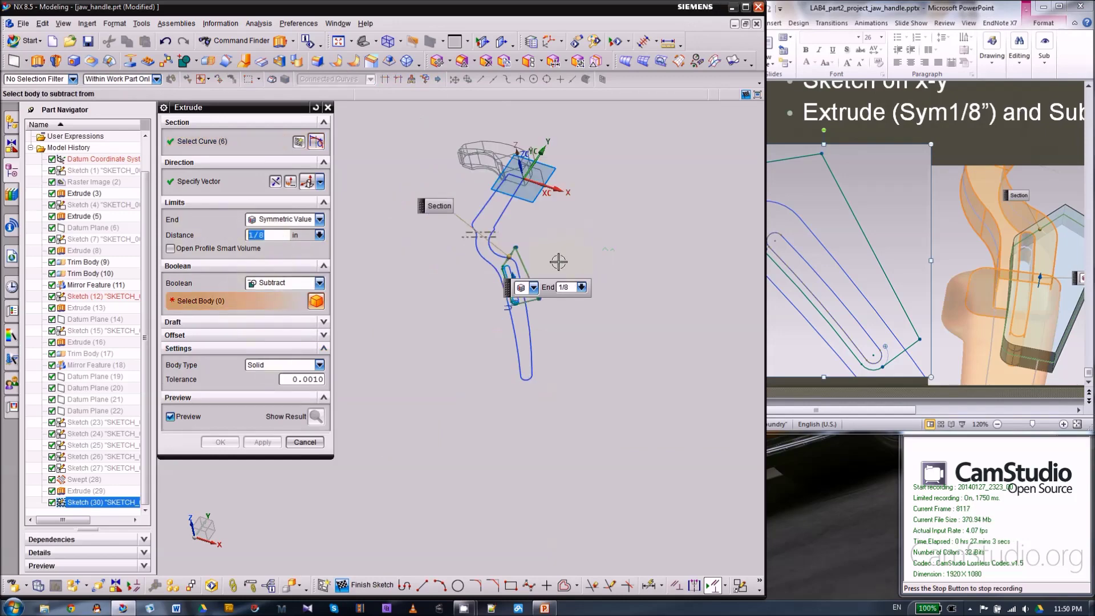
- Show the hidden swept grip and the extruded handle body again in the model
mouse_move(445, 362)
middle_down()
mouse_move(462, 326)
mouse_move(166, 308)
middle_up()
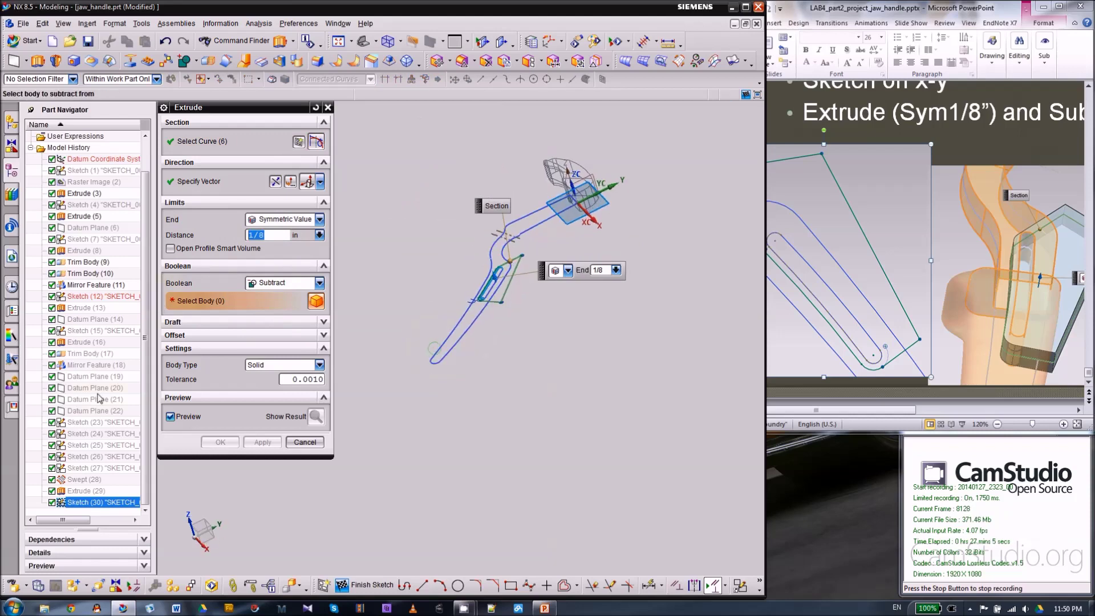
click(87, 479)
right_click(87, 480)
click(95, 485)
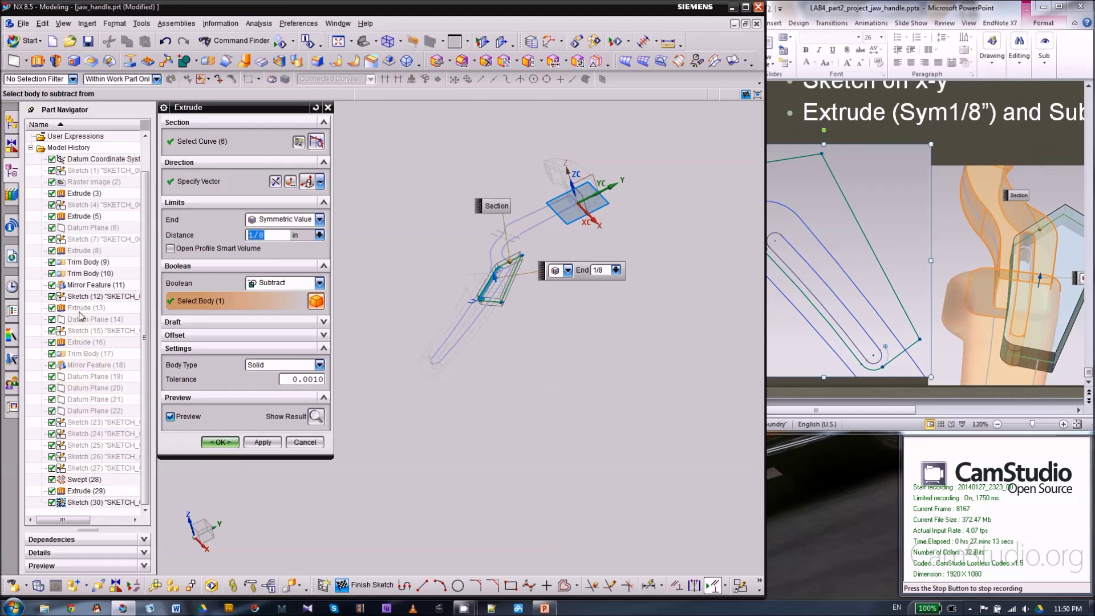
right_click(84, 311)
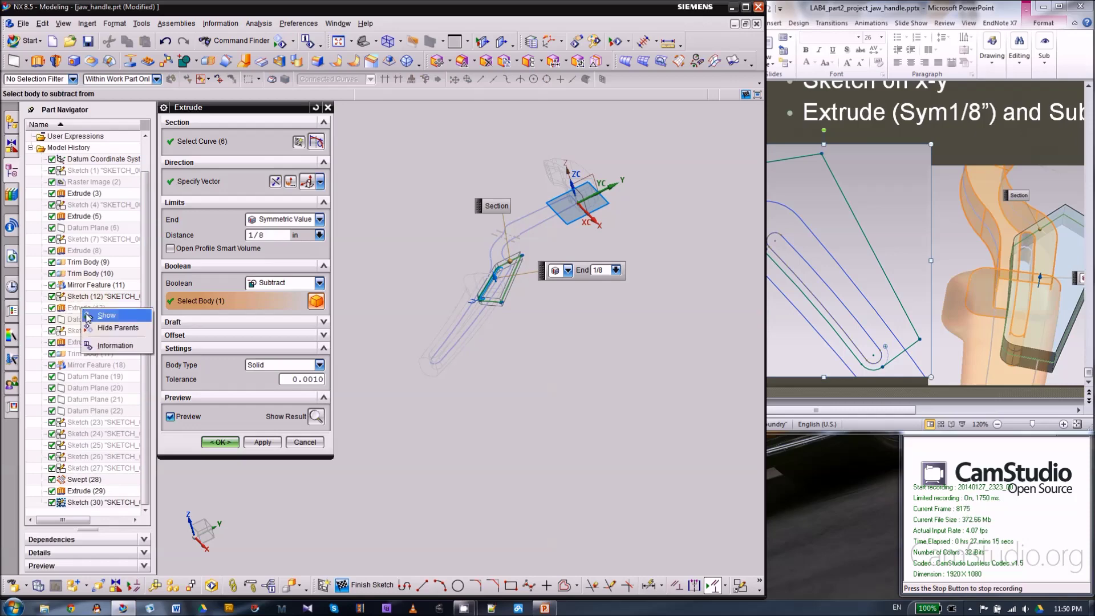
click(94, 318)
- Choose the handle body as the target to subtract the chamber from and complete the extrude
scroll(491, 284, up, 3)
right_drag(454, 198, 455, 177)
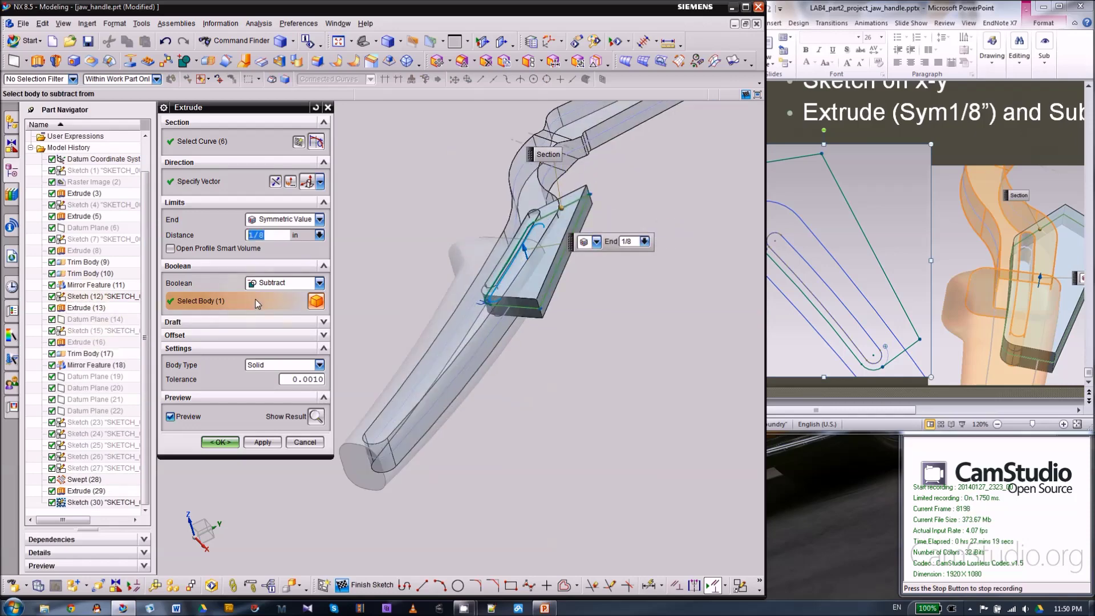
scroll(458, 285, down, 3)
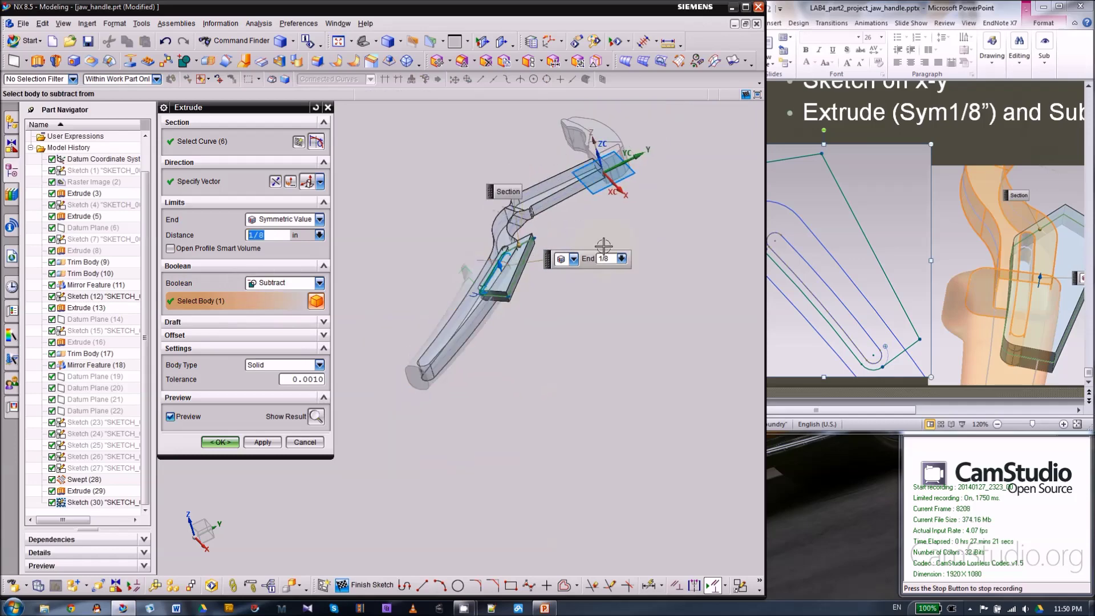
click(552, 208)
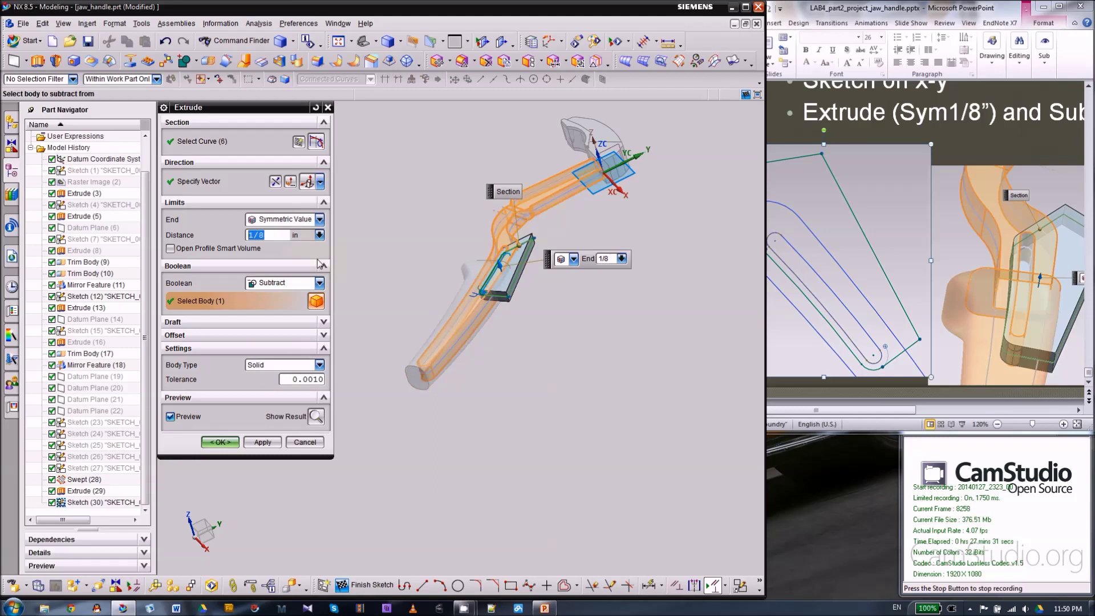
shift+click(450, 319)
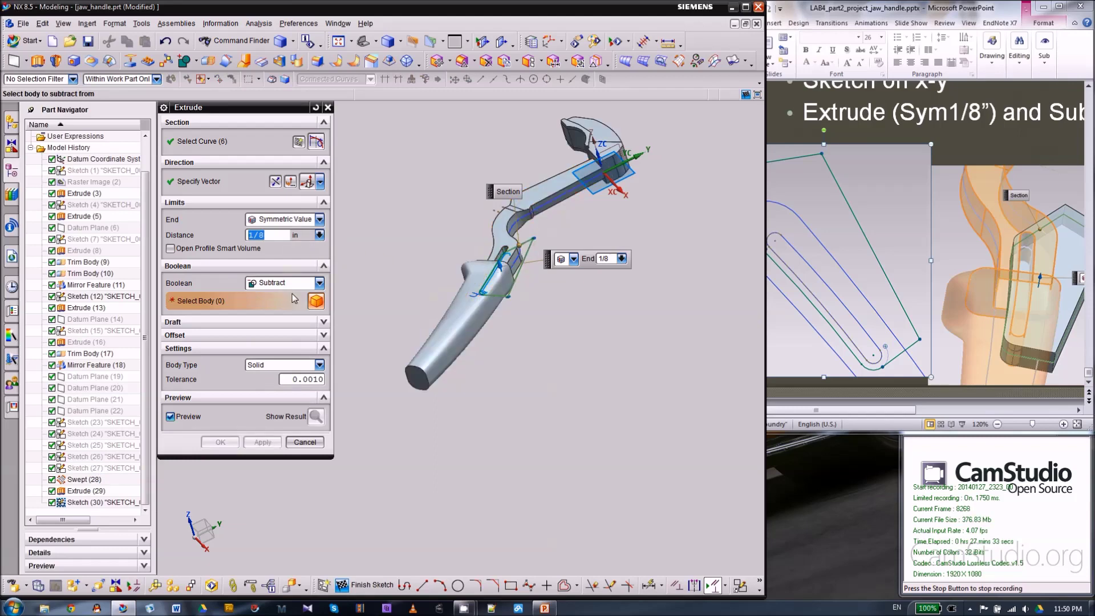
click(540, 223)
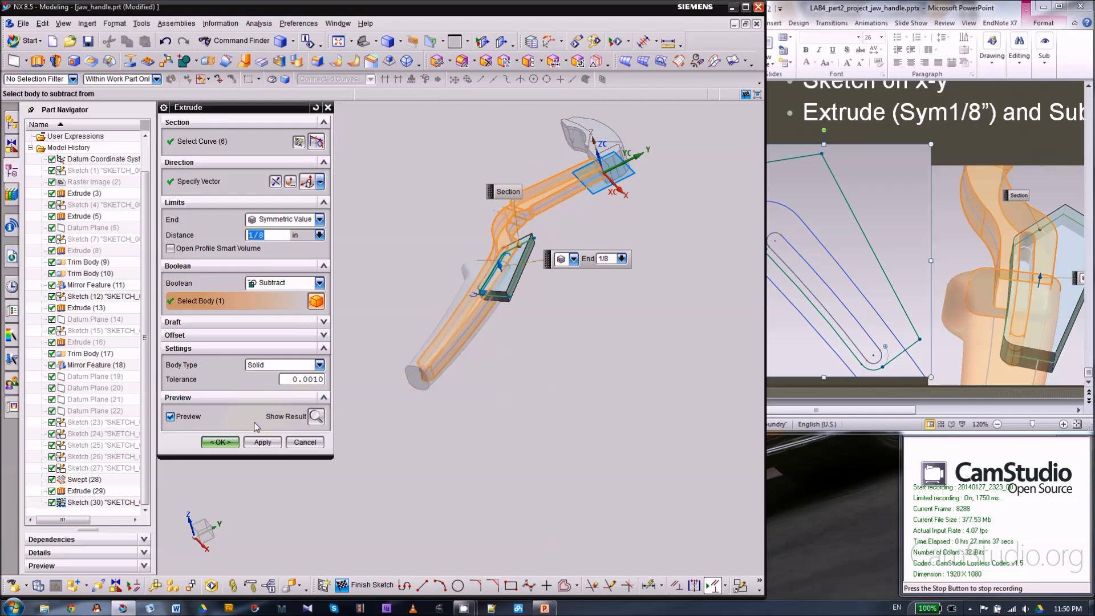
click(220, 443)
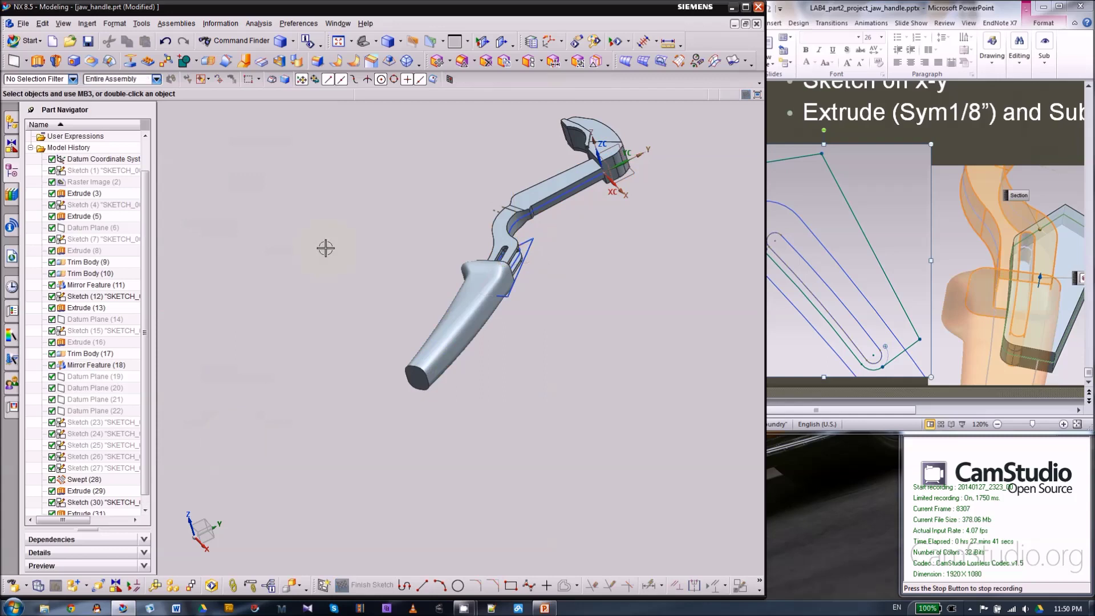
- Delete the chamber extrude from the model history, keeping its sketch
middle_drag(568, 238, 560, 270)
scroll(591, 221, up, 2)
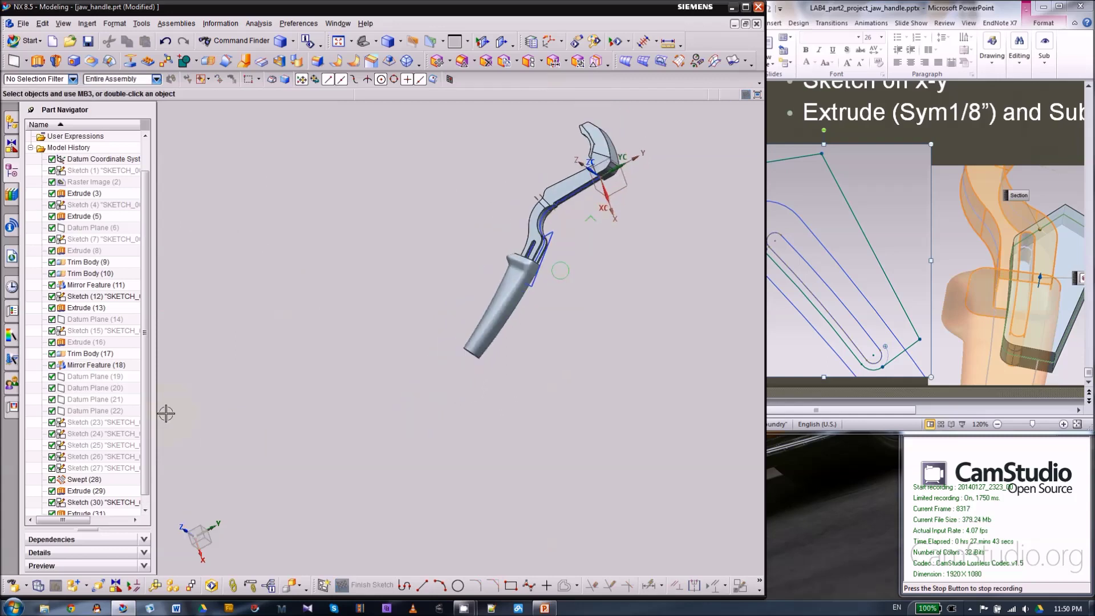
drag(147, 444, 147, 489)
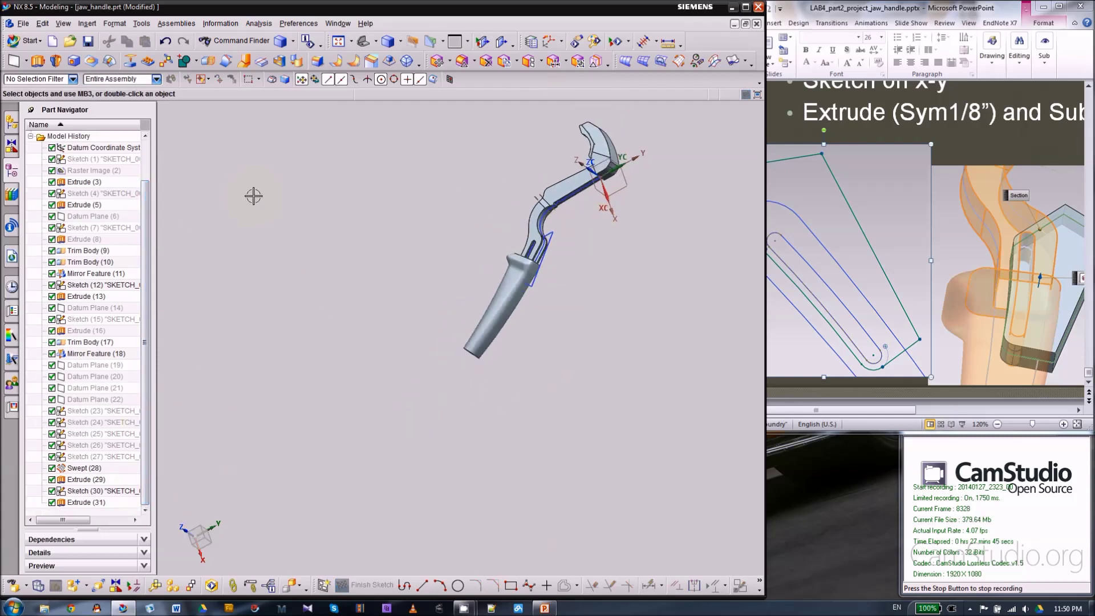
right_click(91, 502)
click(194, 520)
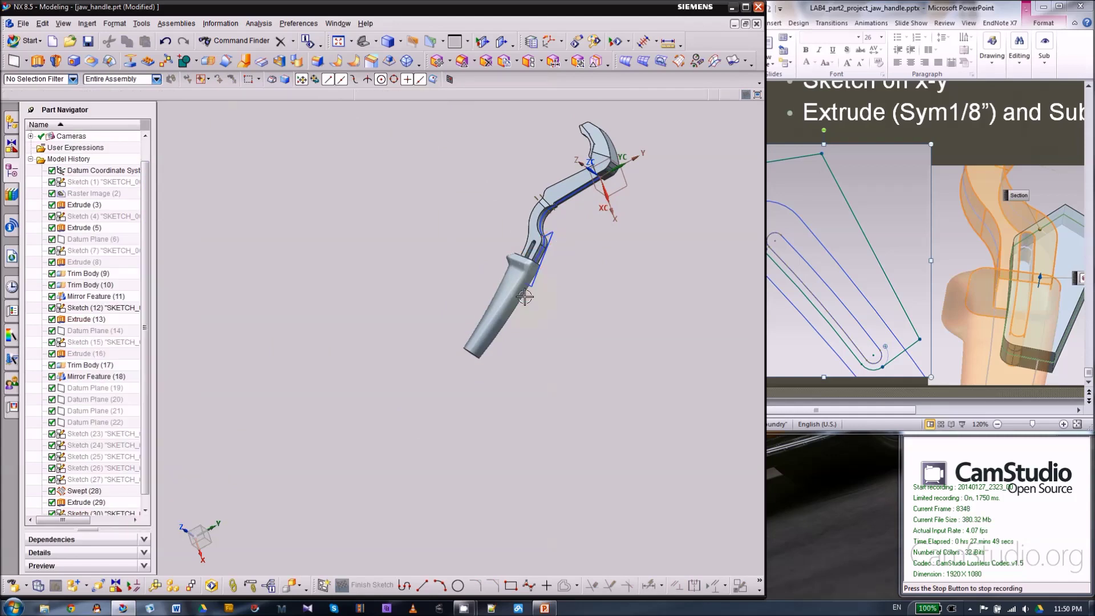
- Unite the swept grip as target with the handle body and both jaw bodies as tools
click(184, 61)
click(513, 279)
click(563, 185)
click(598, 155)
click(610, 168)
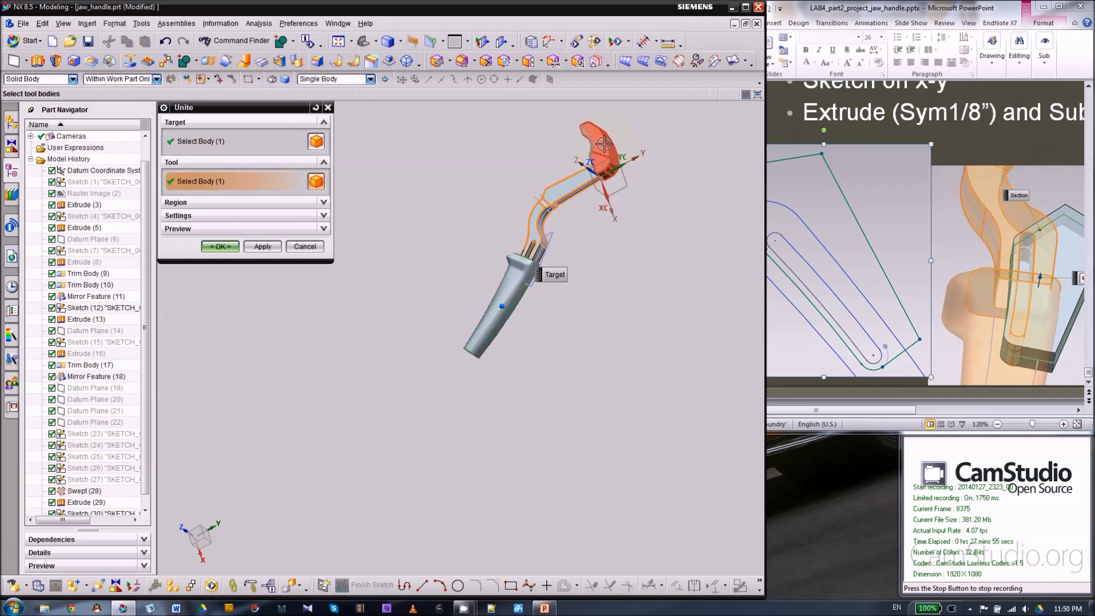
click(592, 128)
scroll(500, 158, down, 1)
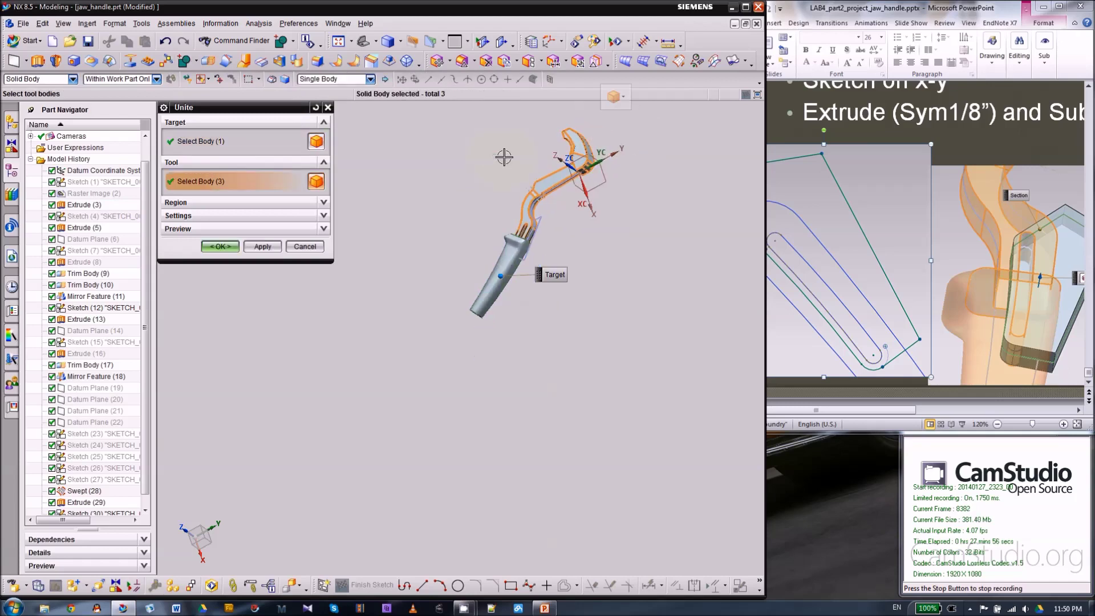
click(220, 247)
scroll(493, 216, up, 4)
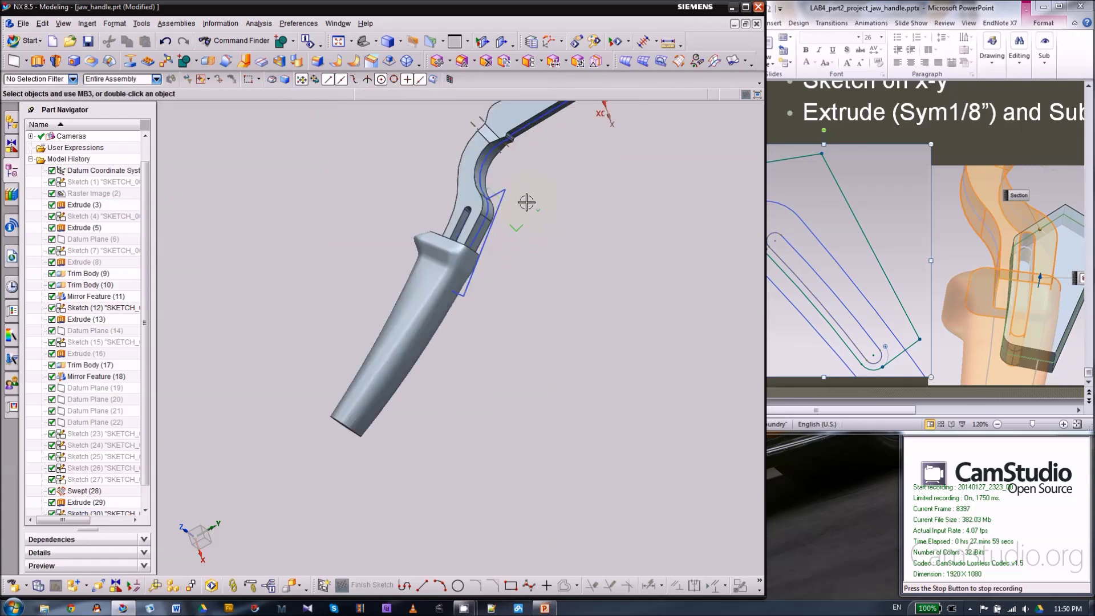
scroll(151, 295, down, 1)
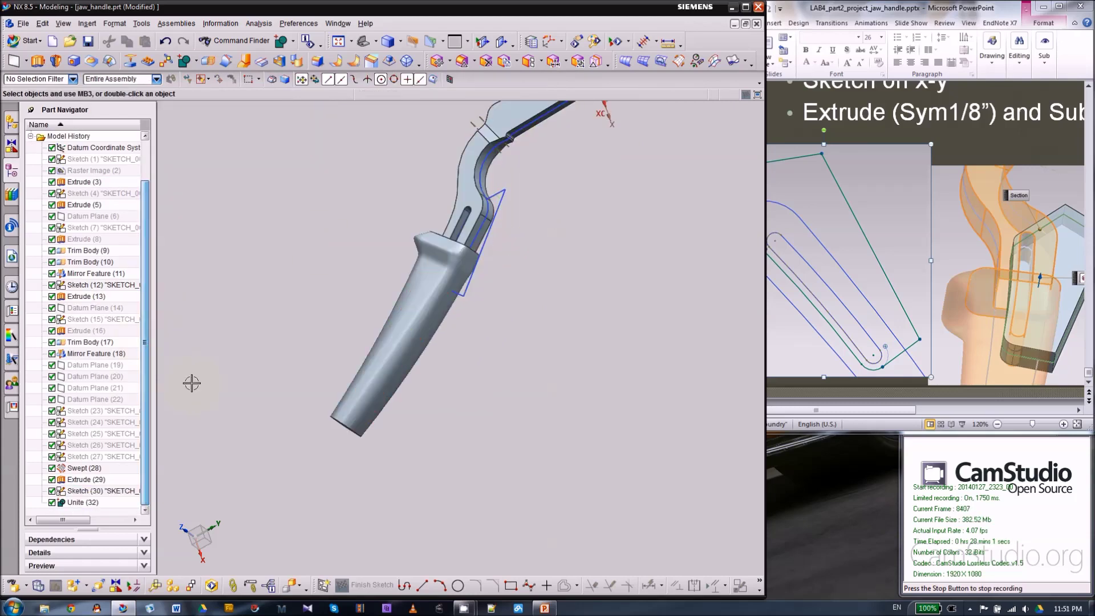
- Extrude the chamber sketch by a symmetric distance of 0.125 in and subtract it from the united jaw handle body
click(37, 61)
click(506, 191)
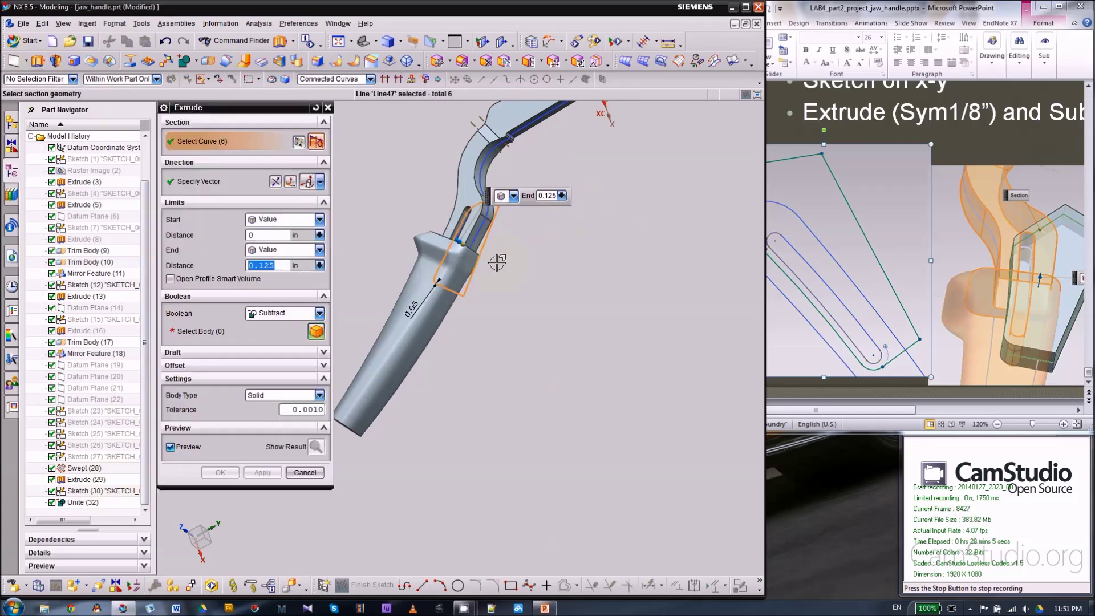
click(283, 220)
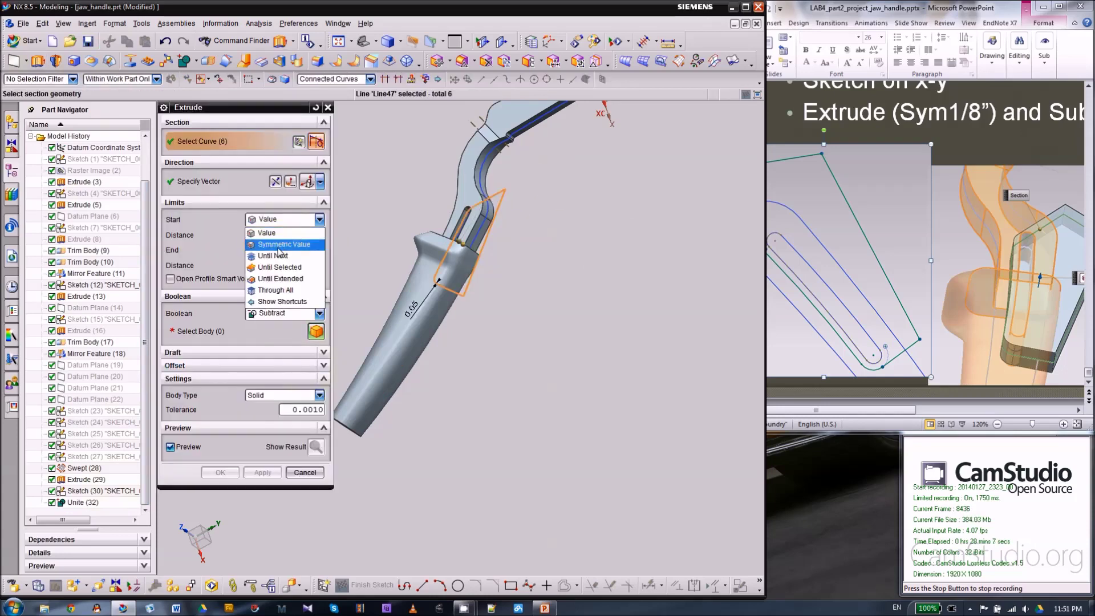
click(283, 245)
click(272, 301)
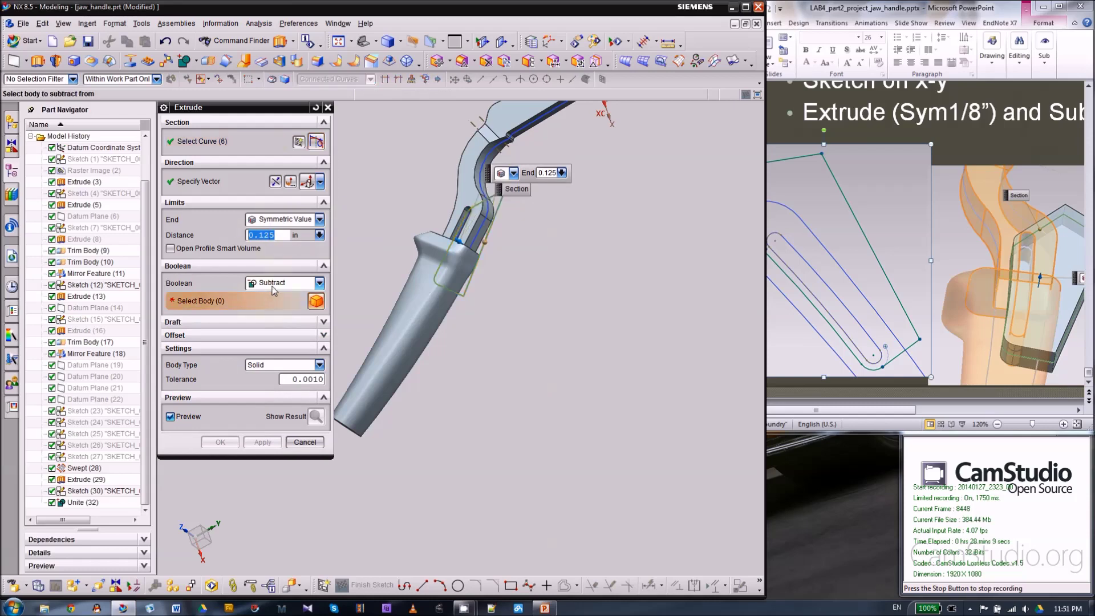
click(393, 338)
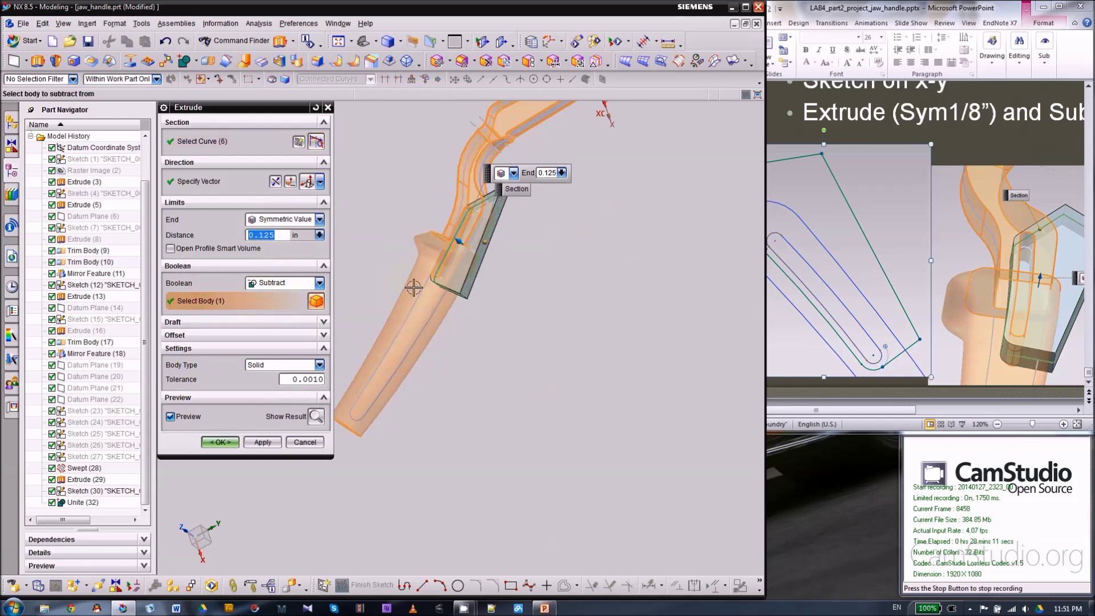
middle_drag(414, 280, 399, 246)
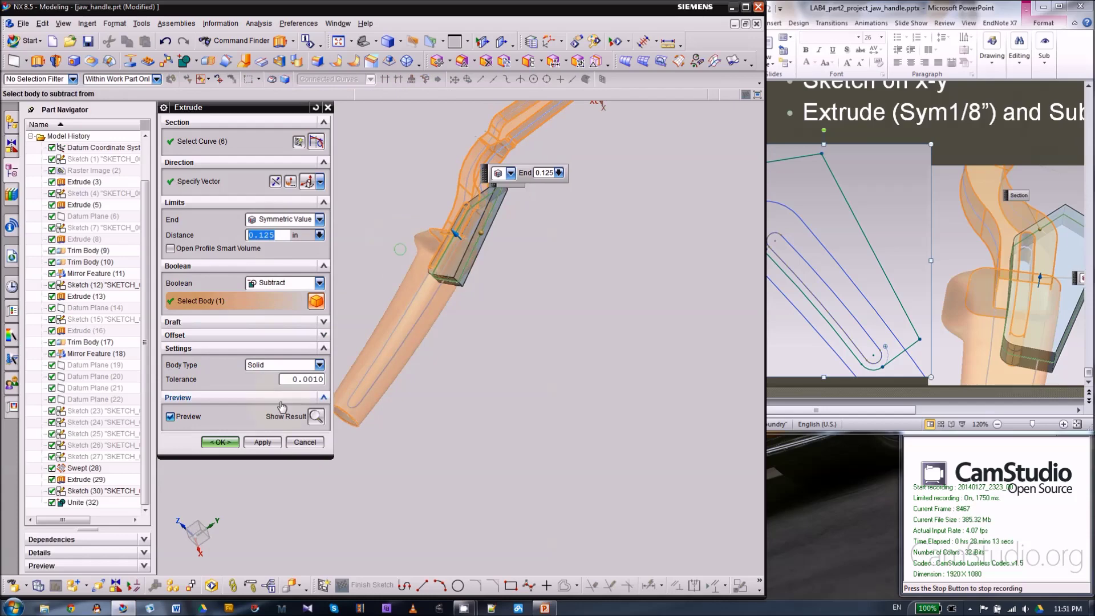
click(315, 416)
middle_drag(494, 194, 498, 220)
middle_drag(599, 226, 557, 271)
click(222, 443)
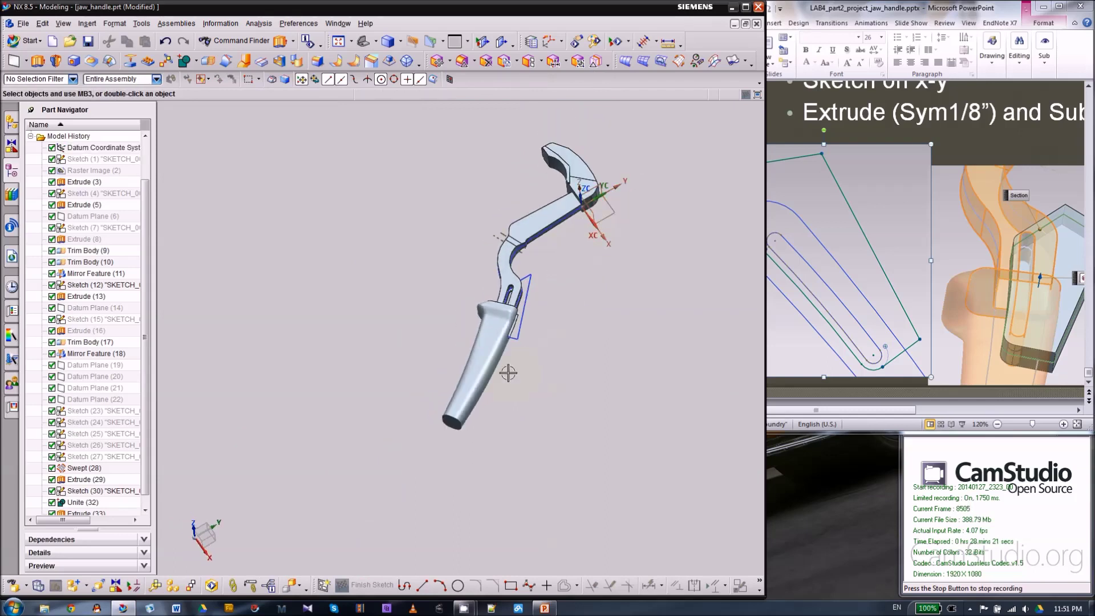
- Examine the finished jaw handle picture on slide 2 of the PowerPoint lab presentation and compare it with the model
scroll(571, 245, down, 2)
scroll(560, 289, up, 3)
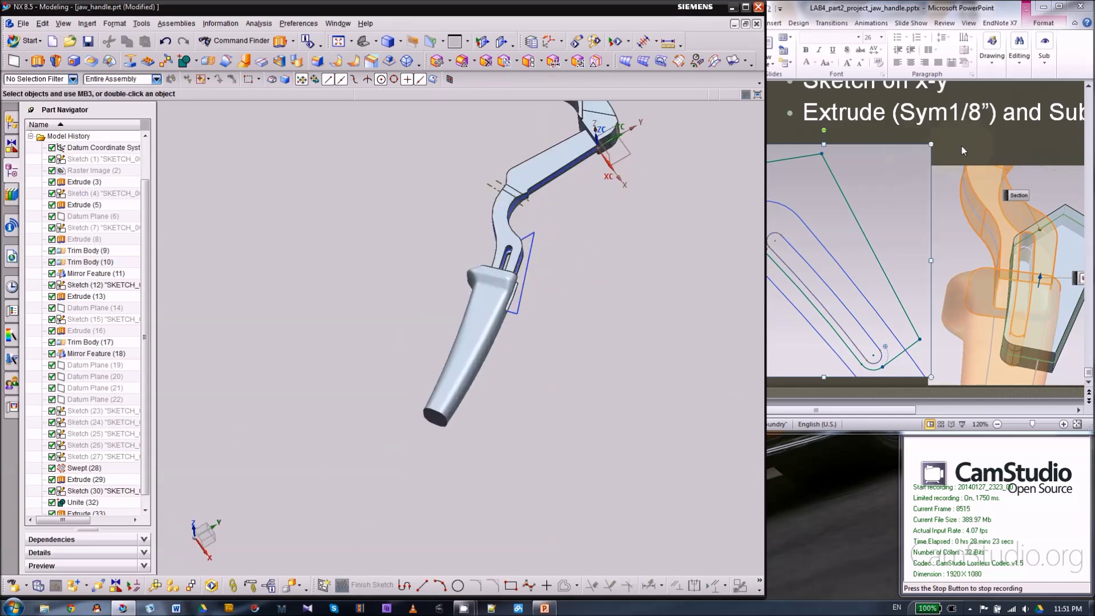
click(792, 227)
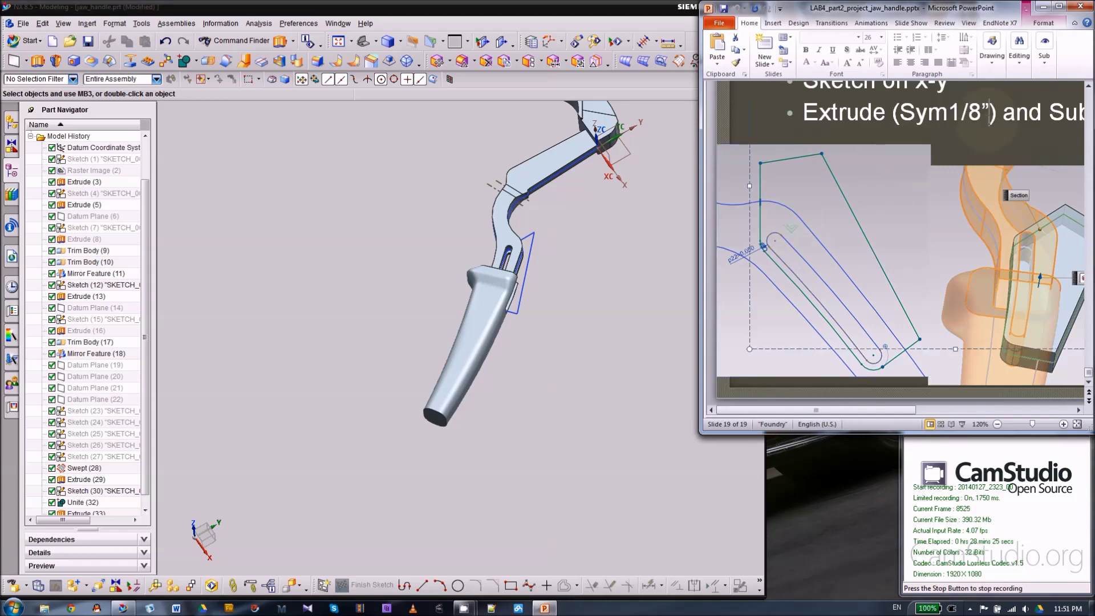
middle_drag(574, 276, 396, 299)
click(962, 145)
scroll(906, 239, up, 2)
scroll(906, 239, up, 5)
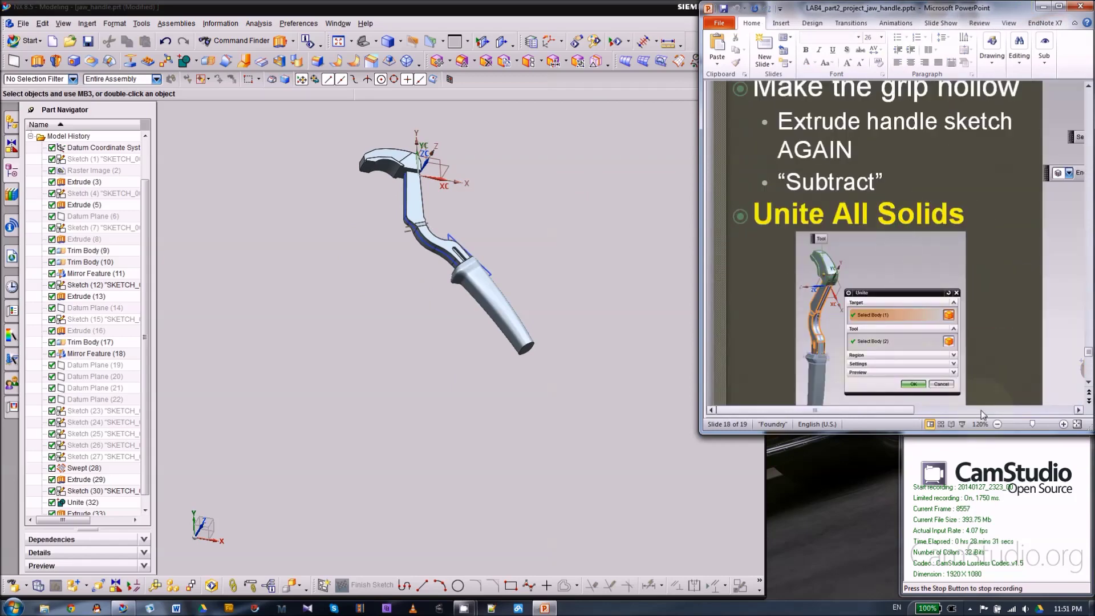
click(996, 424)
click(997, 424)
click(997, 425)
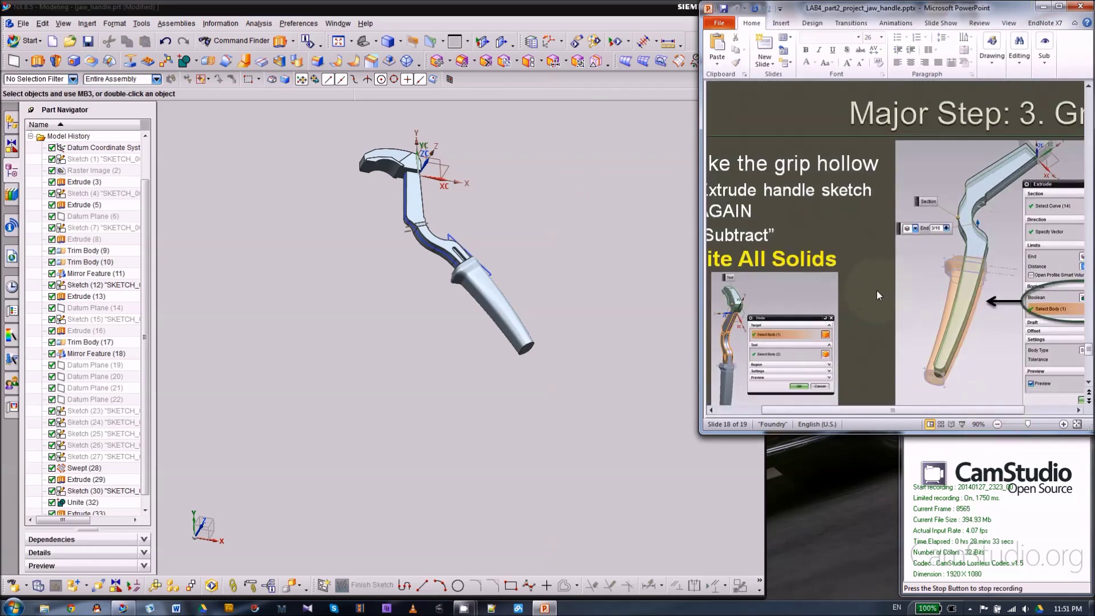
key(ctrl+Home)
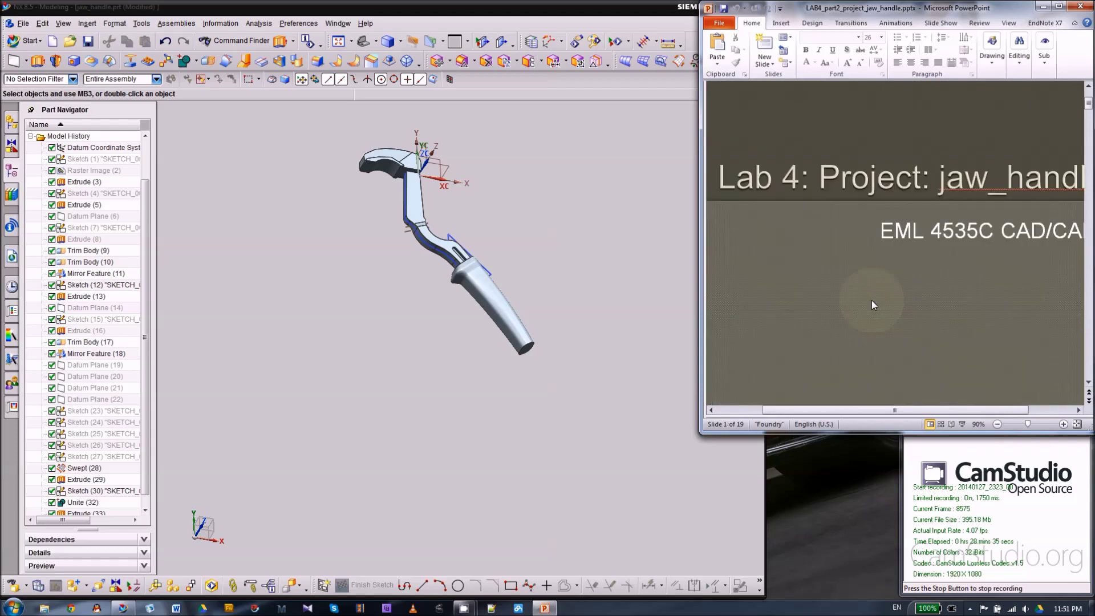
scroll(892, 277, down, 1)
scroll(892, 278, down, 3)
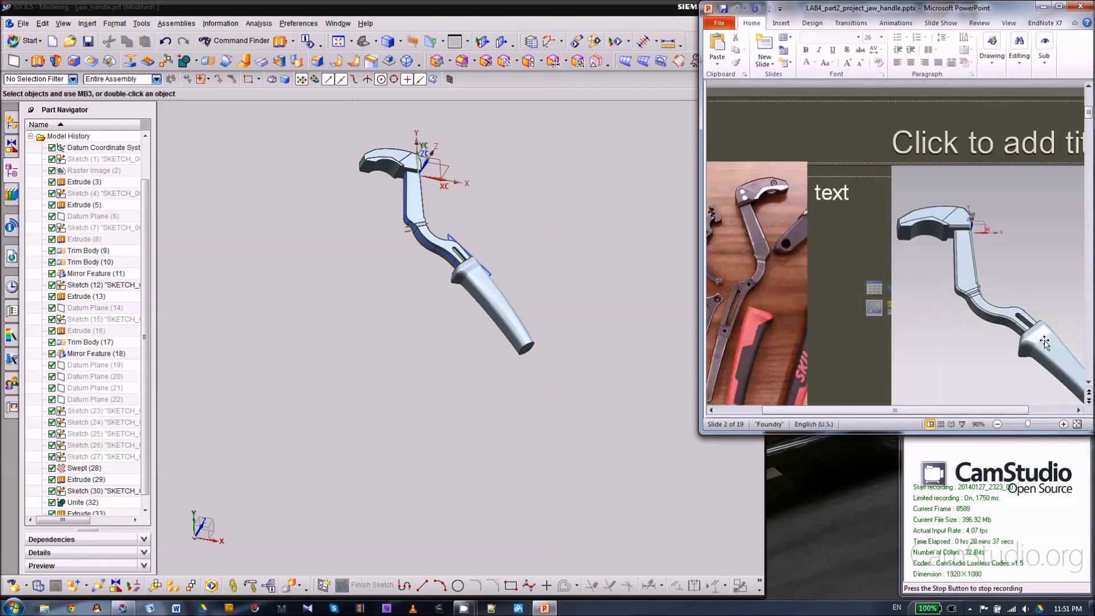
drag(906, 407, 951, 407)
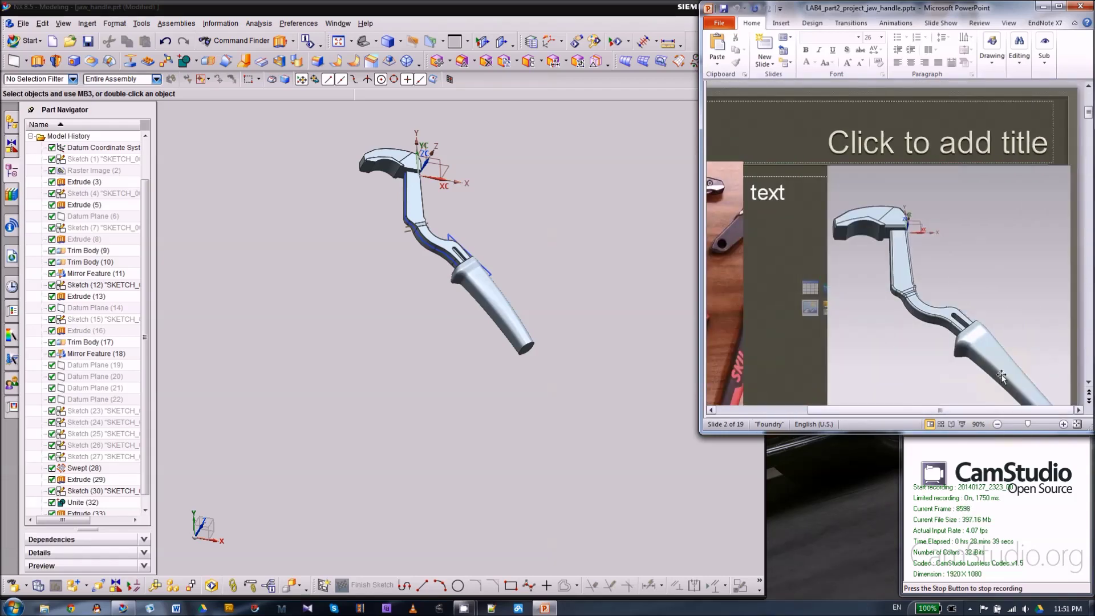
scroll(945, 228, down, 2)
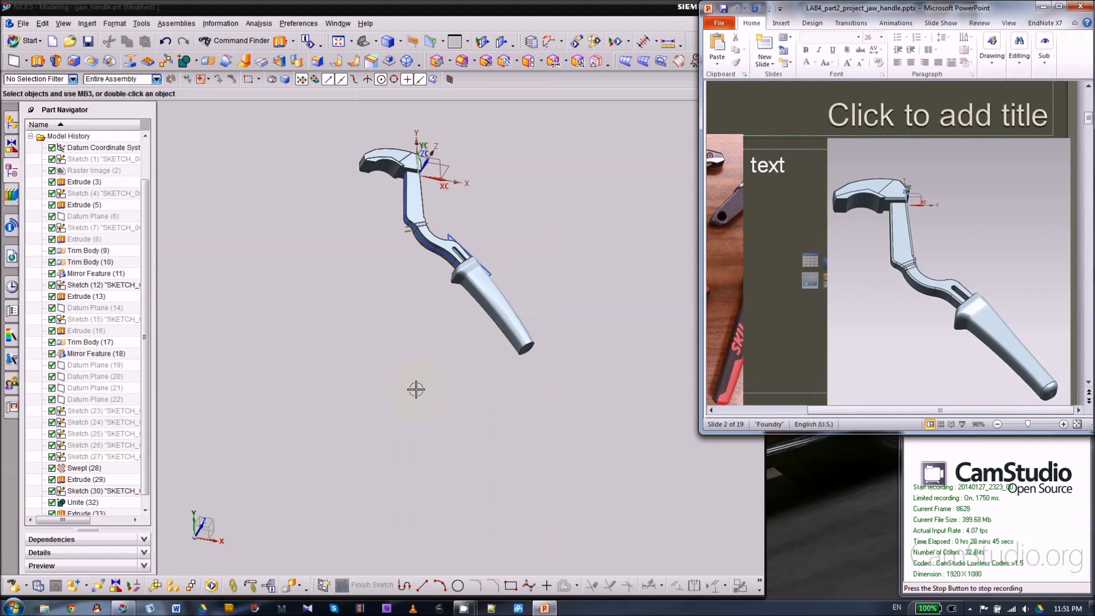
middle_drag(493, 349, 396, 384)
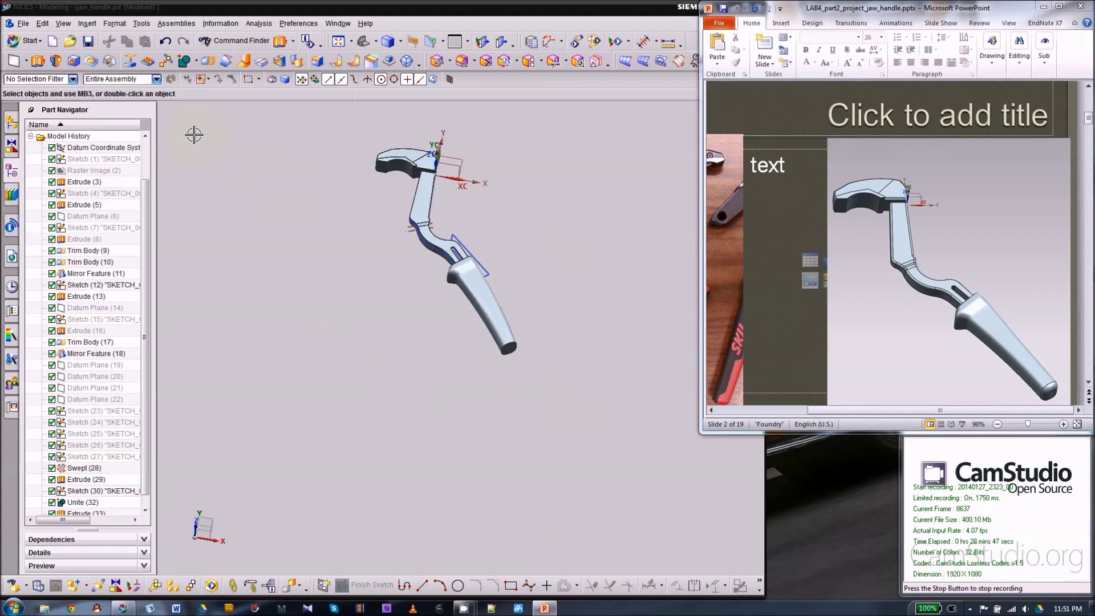
- Start an edge blend on the edge loop around the grip's free end with a radius of 0.1 in
click(317, 61)
scroll(512, 345, up, 6)
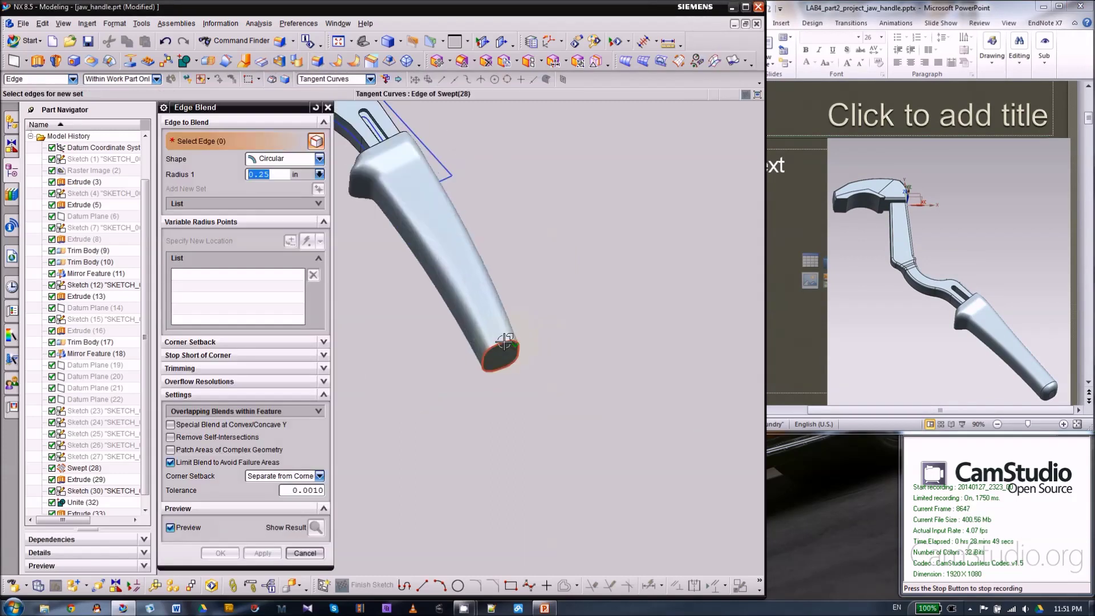
click(511, 344)
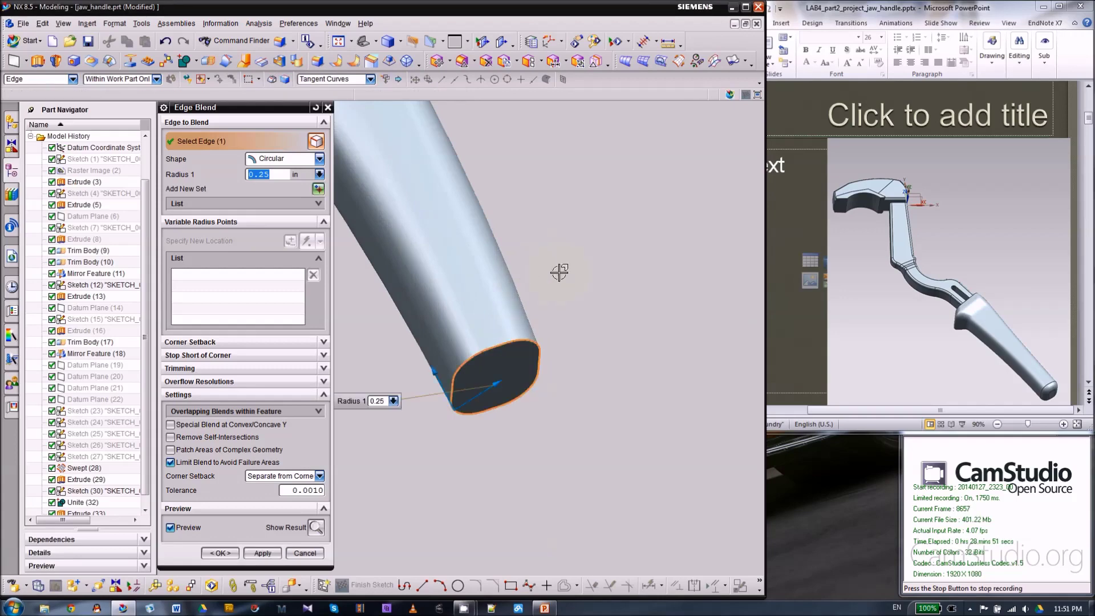
scroll(417, 391, up, 3)
drag(451, 356, 469, 393)
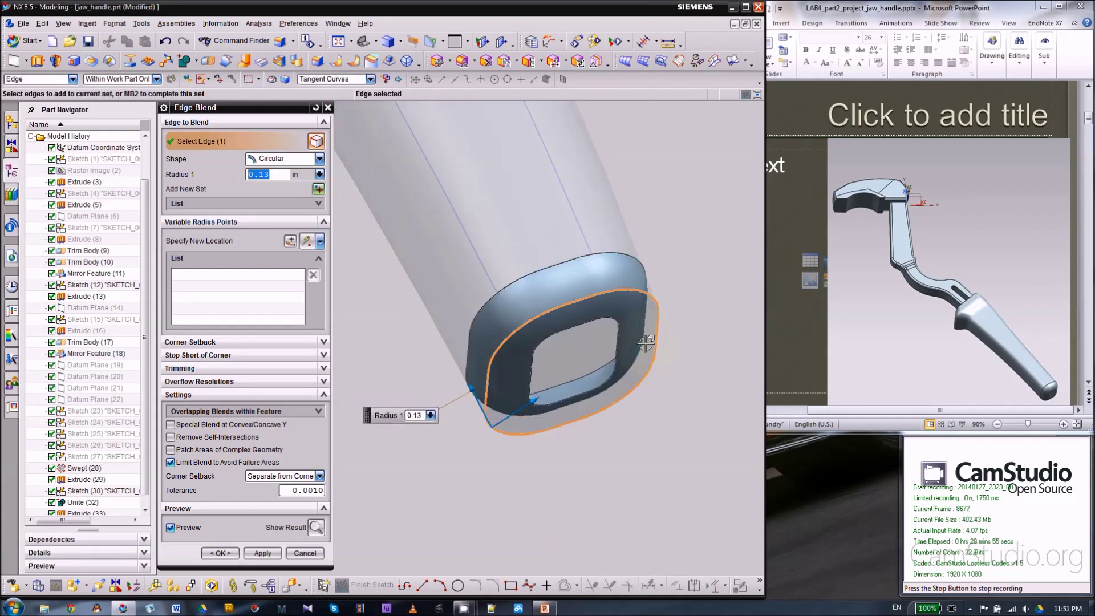
drag(545, 397, 536, 396)
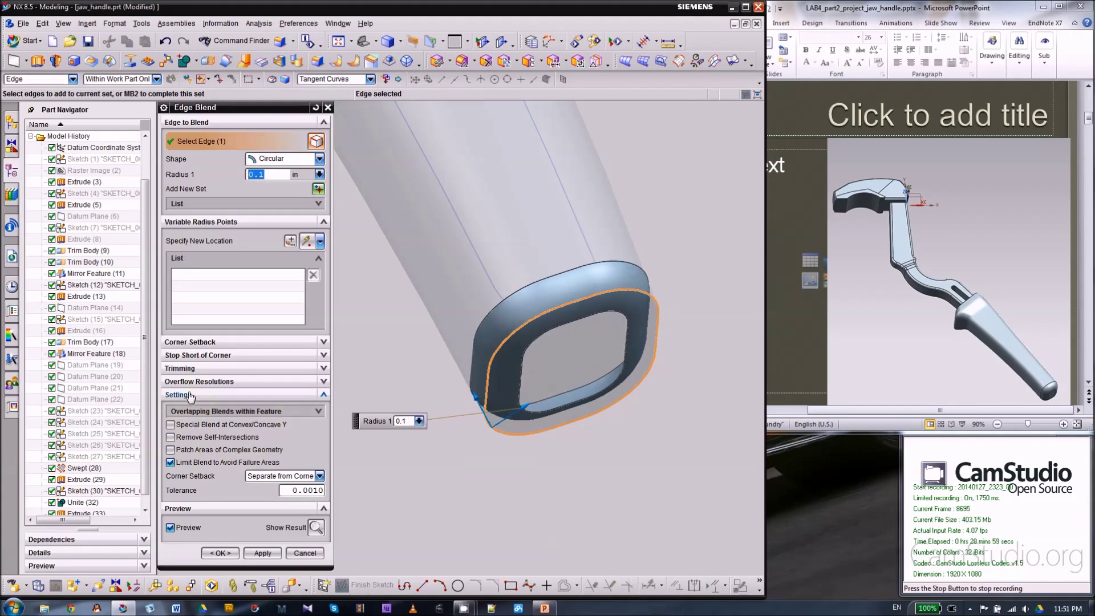
- Enable Remove Self-Intersections and Patch Areas of Complex Geometry for the grip end blend, preview the result and complete it
click(291, 399)
click(246, 398)
click(170, 436)
click(171, 449)
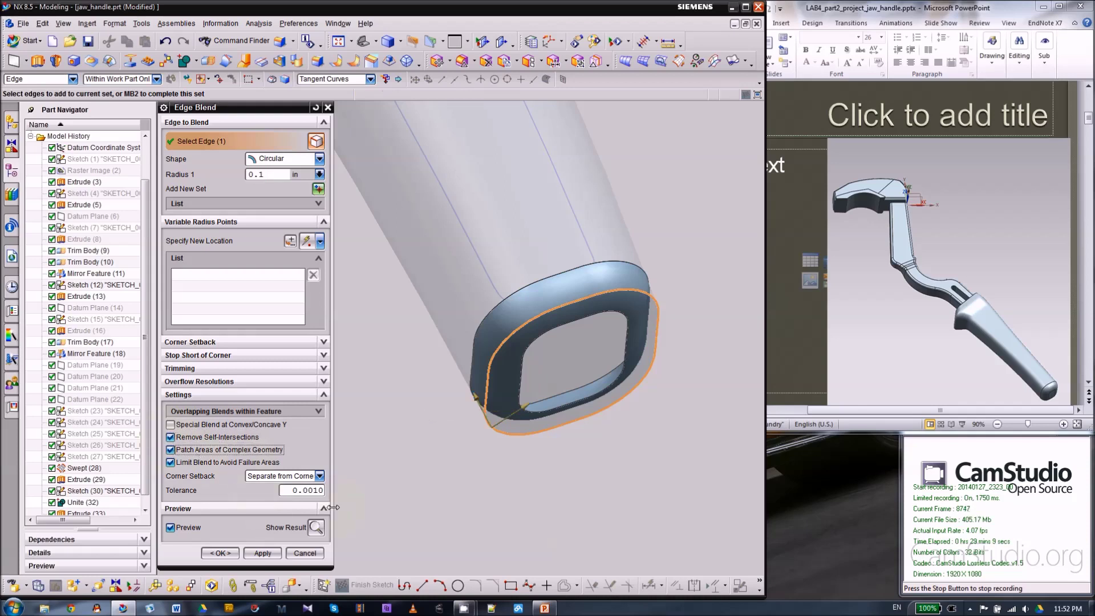
click(315, 527)
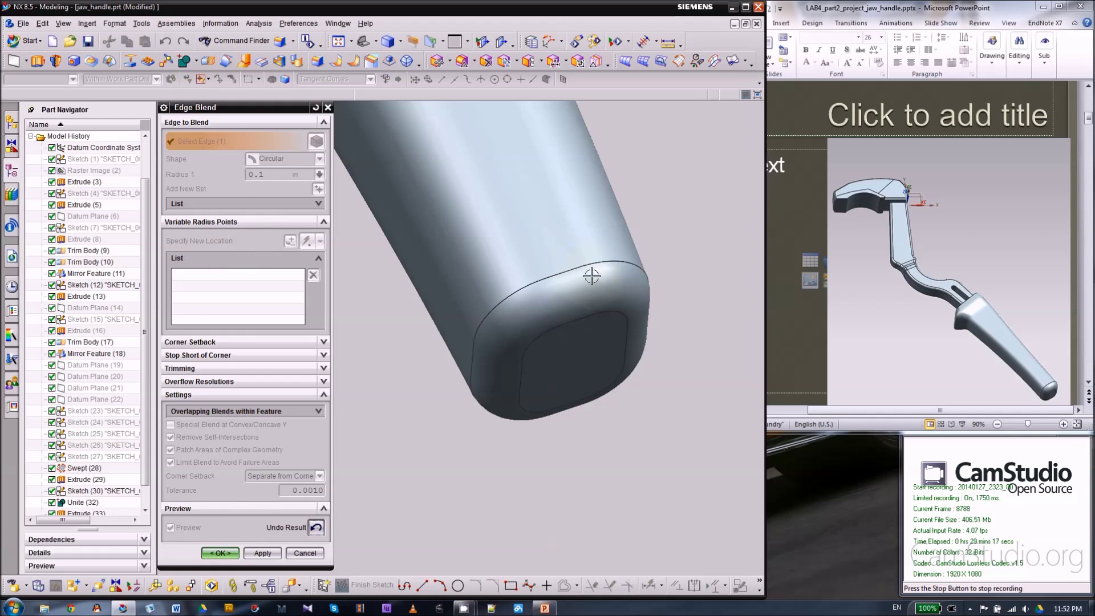
click(220, 553)
scroll(536, 502, down, 8)
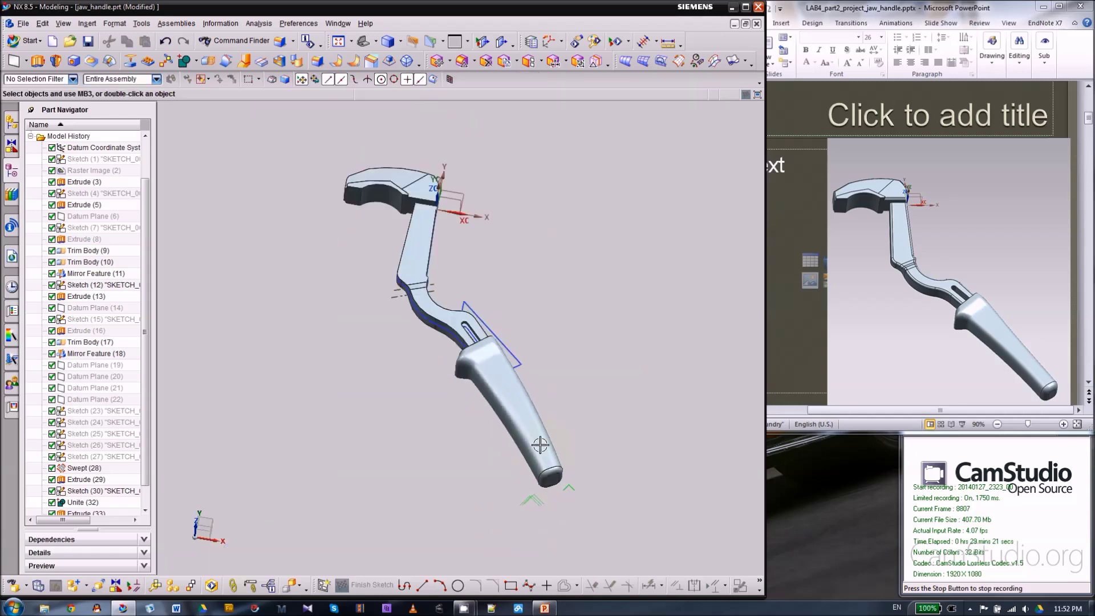
scroll(557, 475, up, 6)
scroll(593, 479, down, 6)
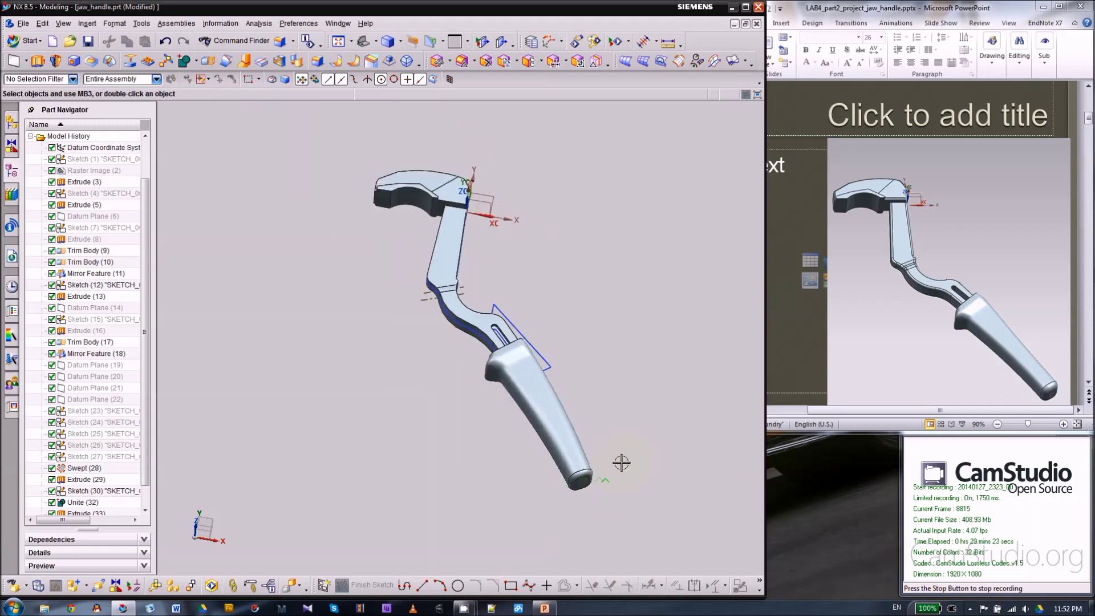
scroll(457, 163, up, 6)
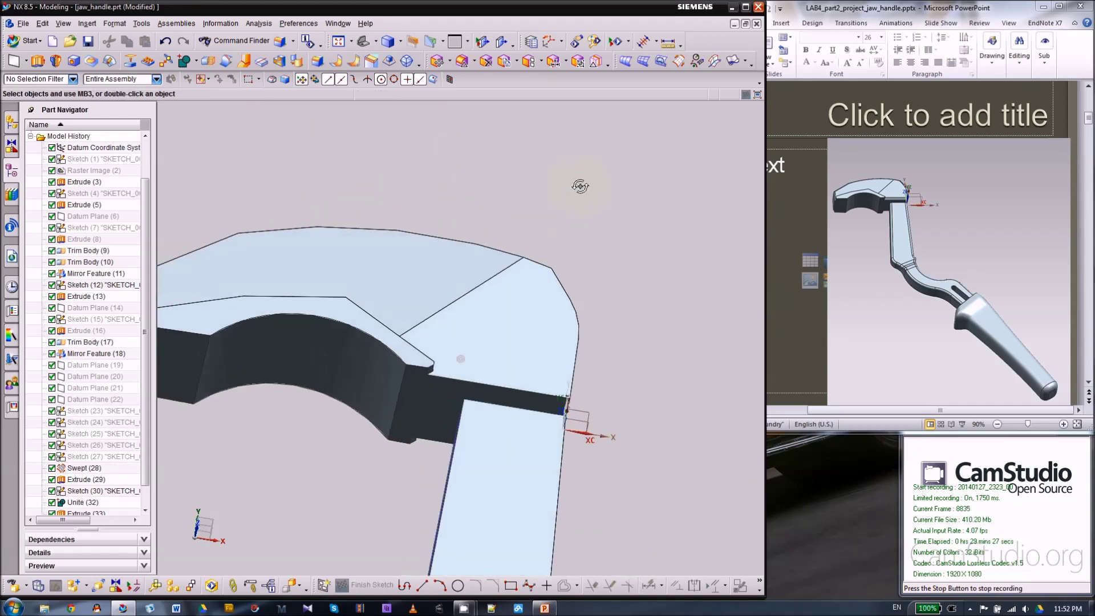
scroll(577, 182, down, 3)
scroll(501, 205, down, 3)
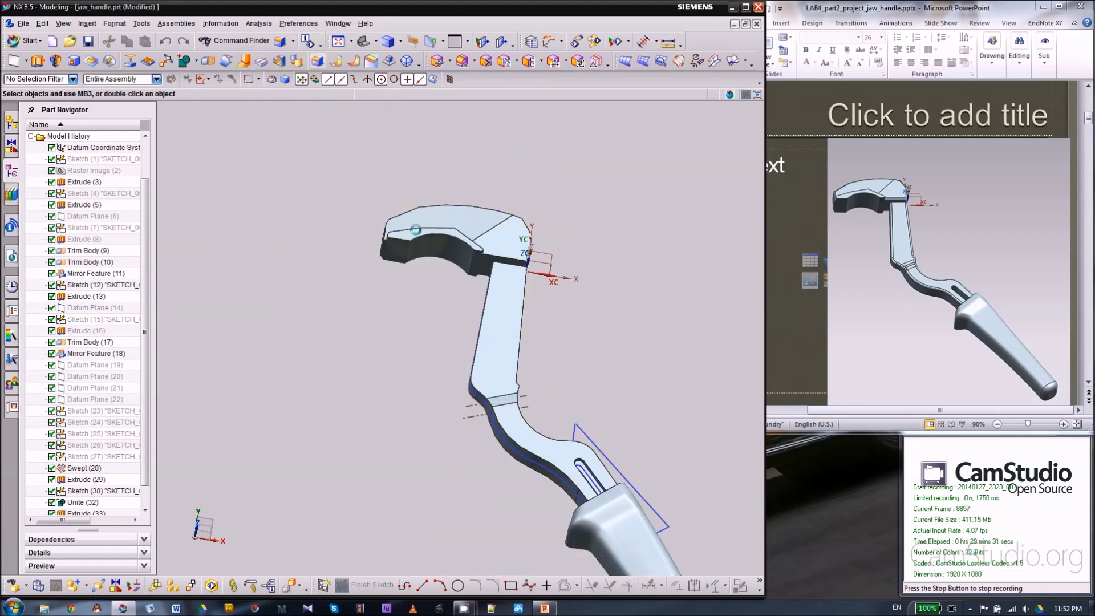
key(b)
click(481, 323)
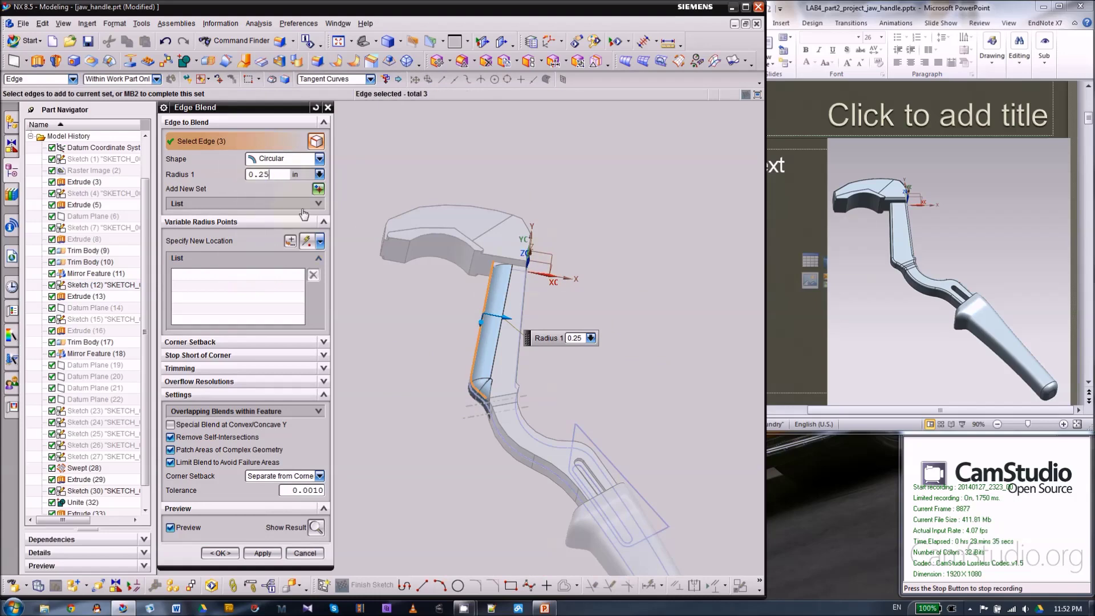
double_click(266, 175)
scroll(481, 435, up, 2)
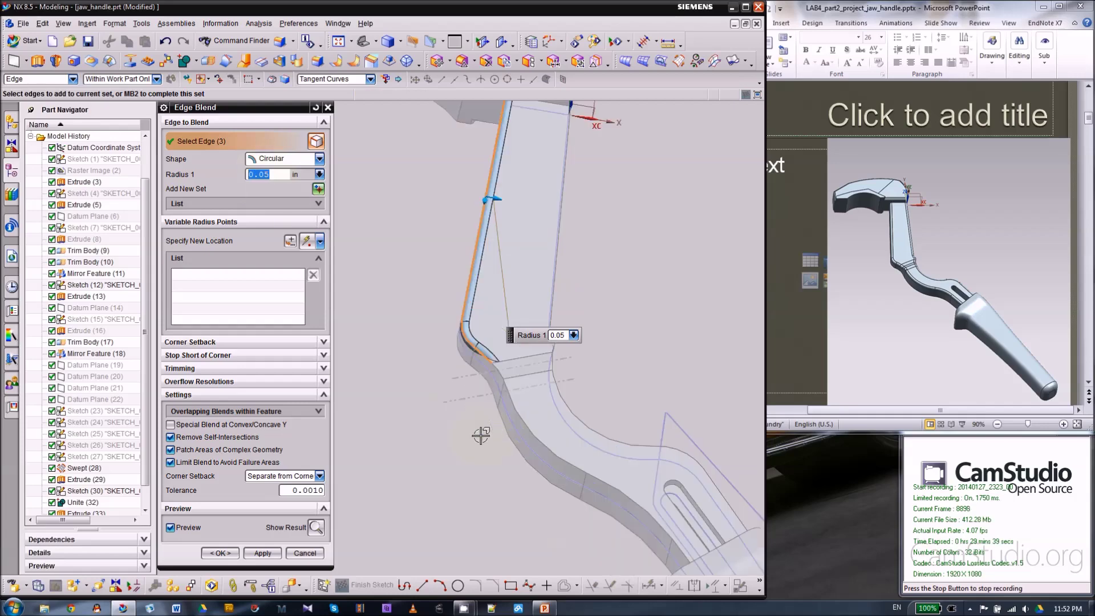
middle_drag(411, 398, 452, 421)
scroll(452, 421, up, 2)
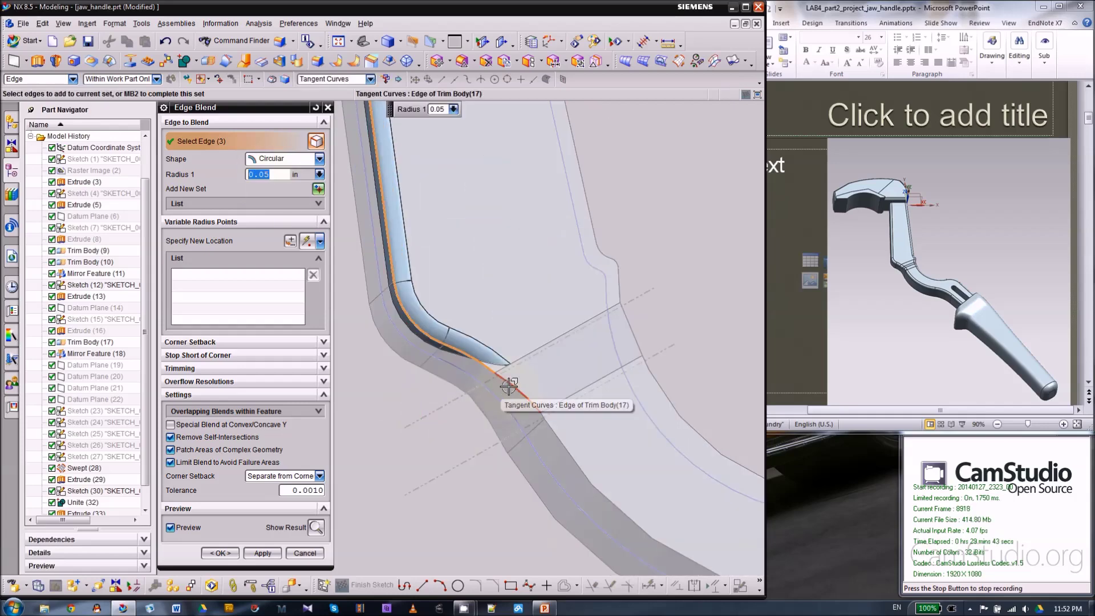
scroll(495, 391, down, 1)
click(307, 553)
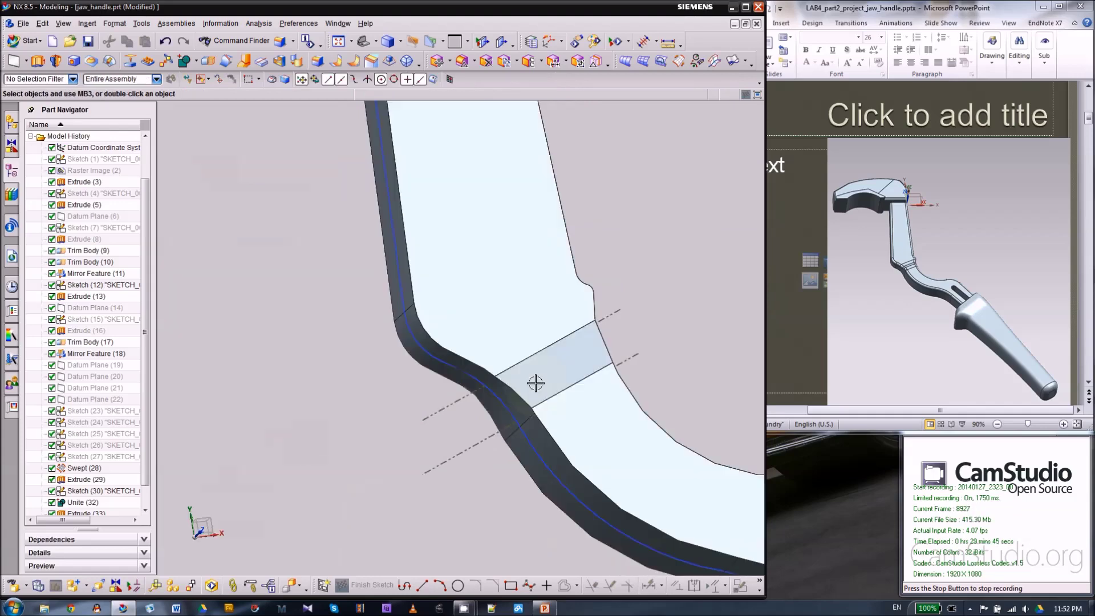
- Blend the four cross edges of the transition between the upper and lower handle sections, two on each side, with radius 0.25 in
click(318, 62)
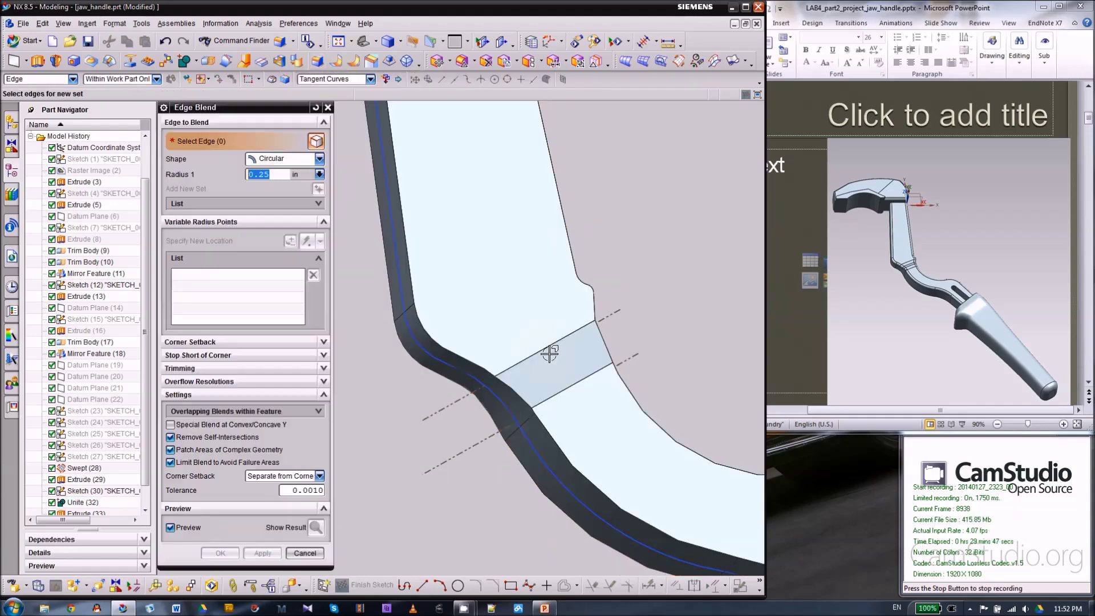
click(557, 342)
click(568, 387)
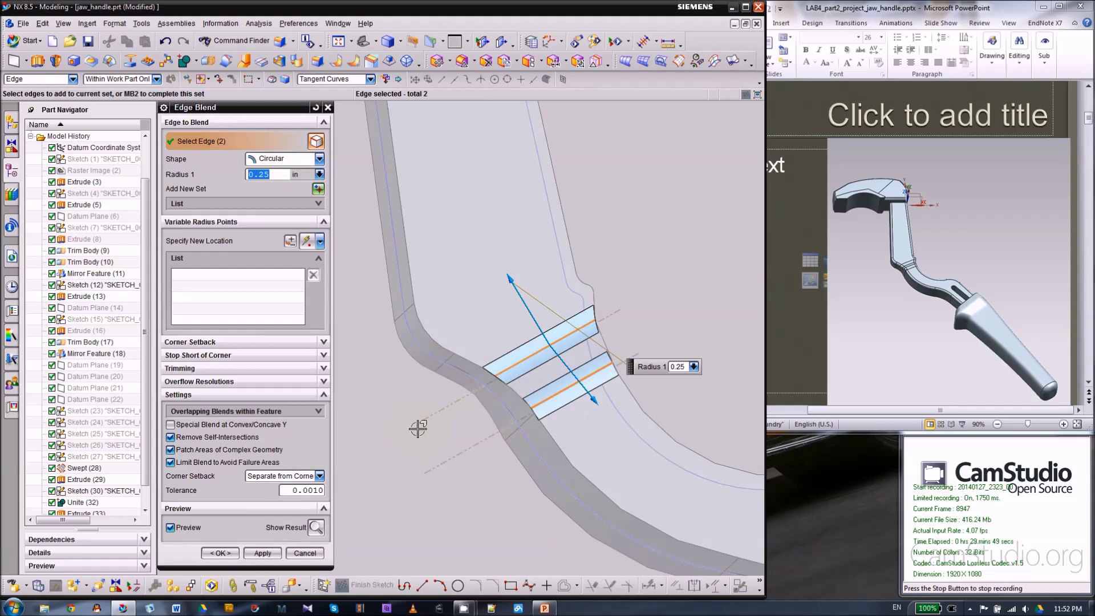
middle_drag(420, 399, 465, 399)
click(501, 412)
click(530, 433)
middle_drag(565, 289, 418, 381)
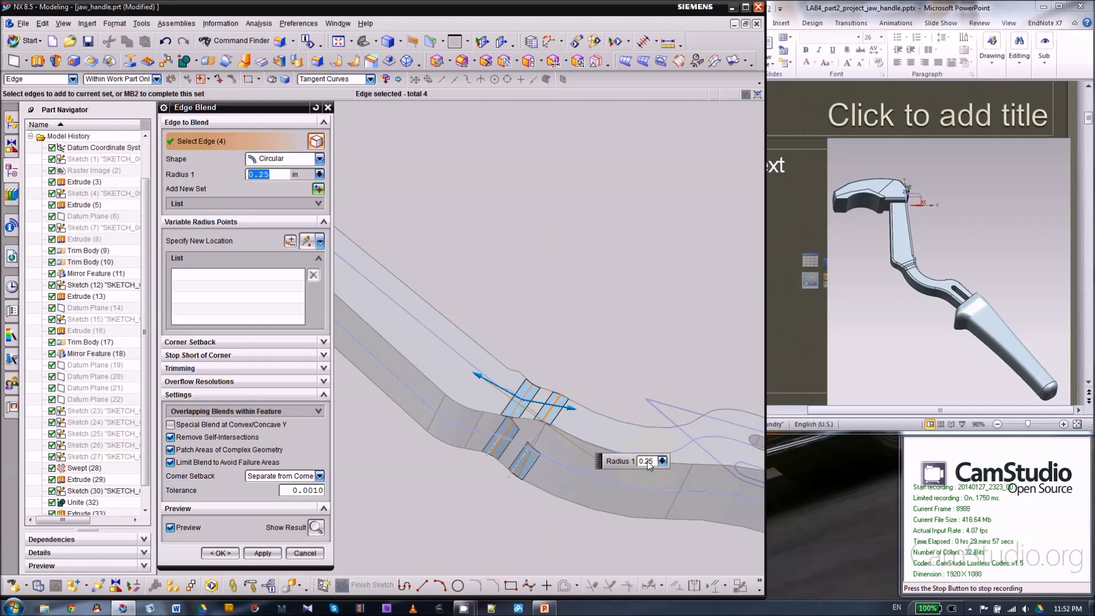
click(220, 553)
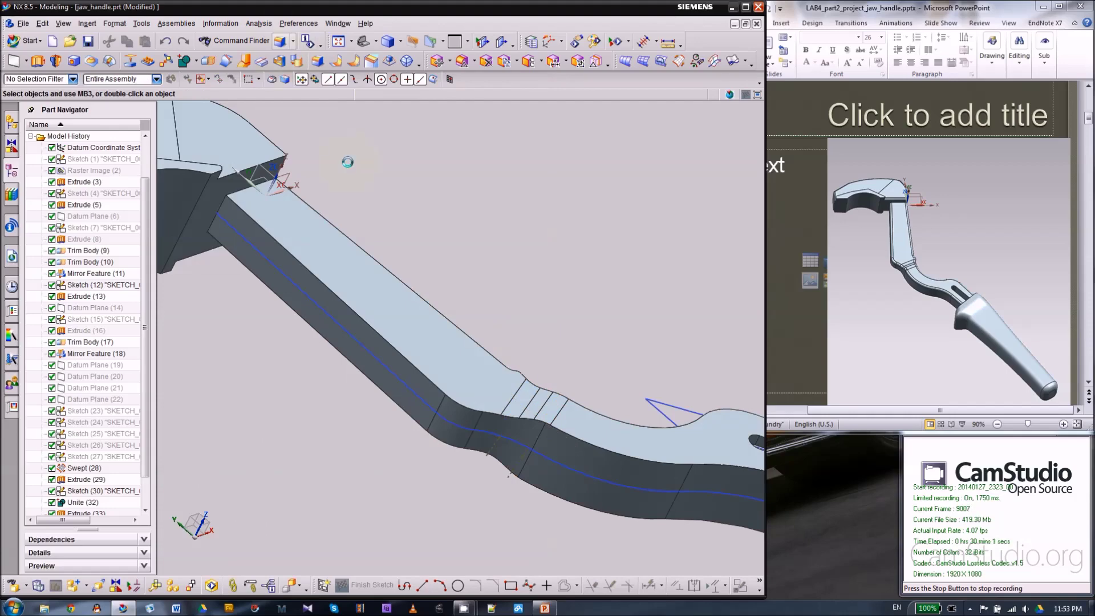
- Start an edge blend on the first long tangent edge of the handle with a radius of 0.05 in
click(383, 335)
scroll(408, 321, down, 2)
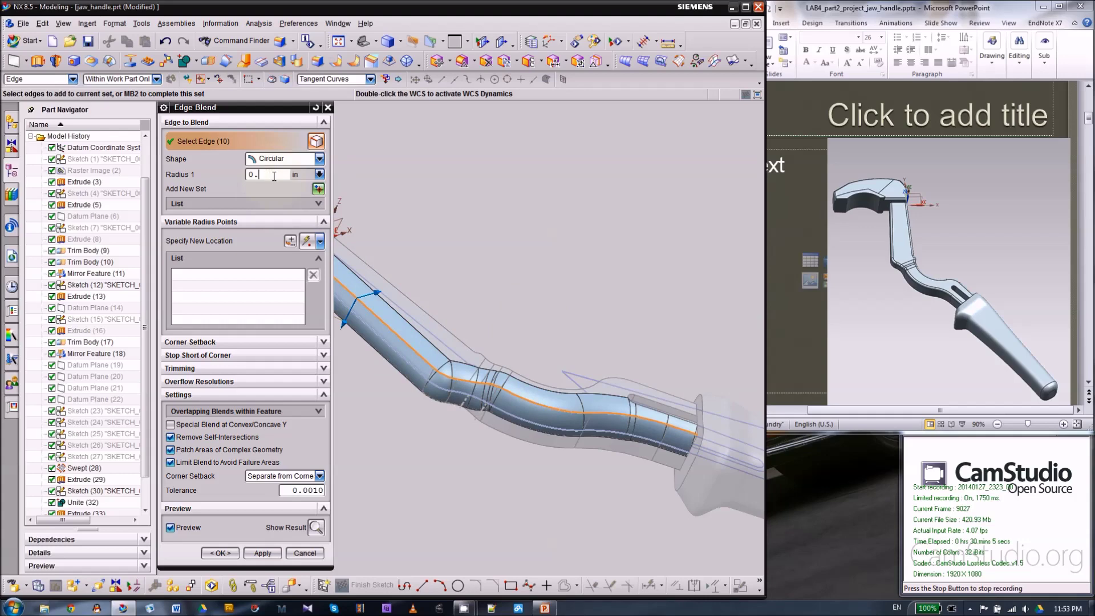
key(Return)
middle_drag(542, 229, 533, 268)
scroll(533, 268, down, 2)
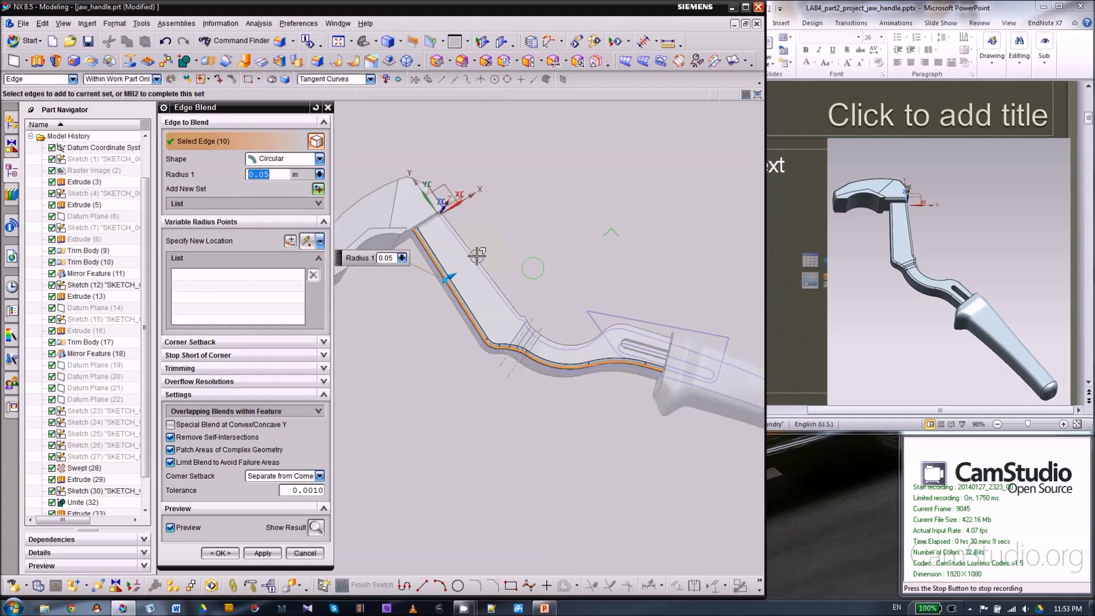
- Add the other three long tangent edges of the handle to the blend set and complete the blend
click(477, 256)
scroll(564, 246, down, 1)
middle_drag(564, 254, 572, 212)
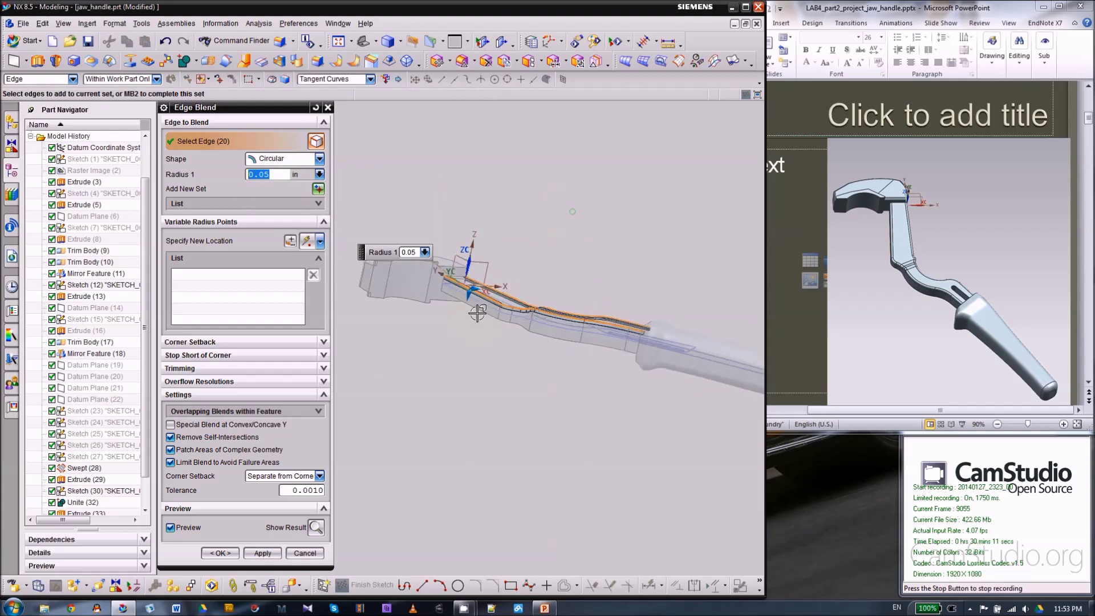
scroll(479, 315, up, 4)
click(491, 281)
middle_drag(484, 362, 567, 504)
scroll(552, 416, up, 3)
click(550, 313)
scroll(518, 344, down, 5)
middle_drag(598, 419, 450, 408)
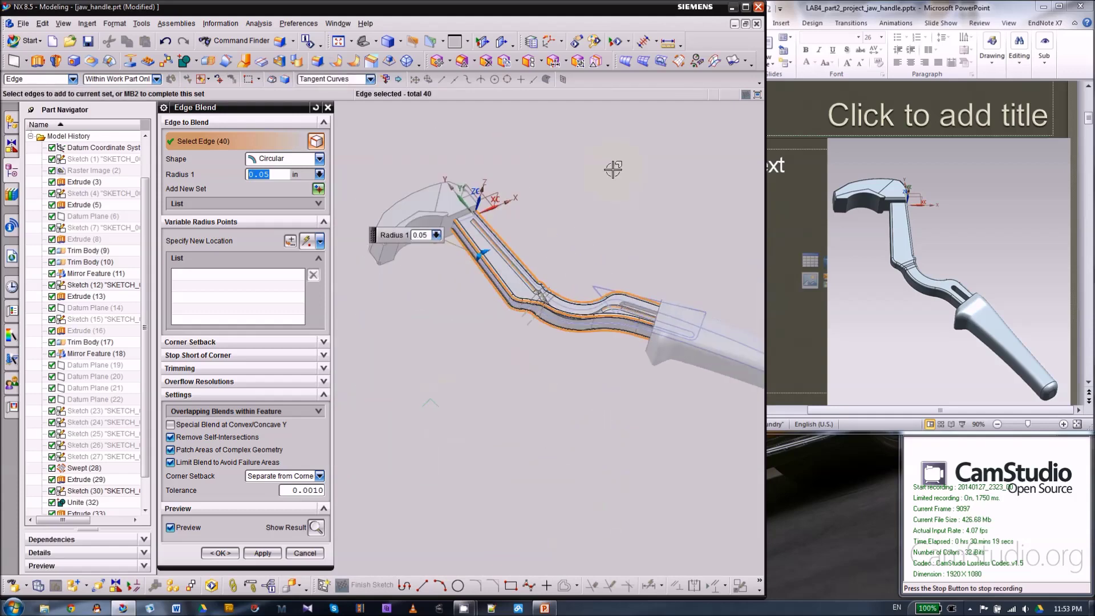
scroll(483, 166, up, 3)
click(221, 553)
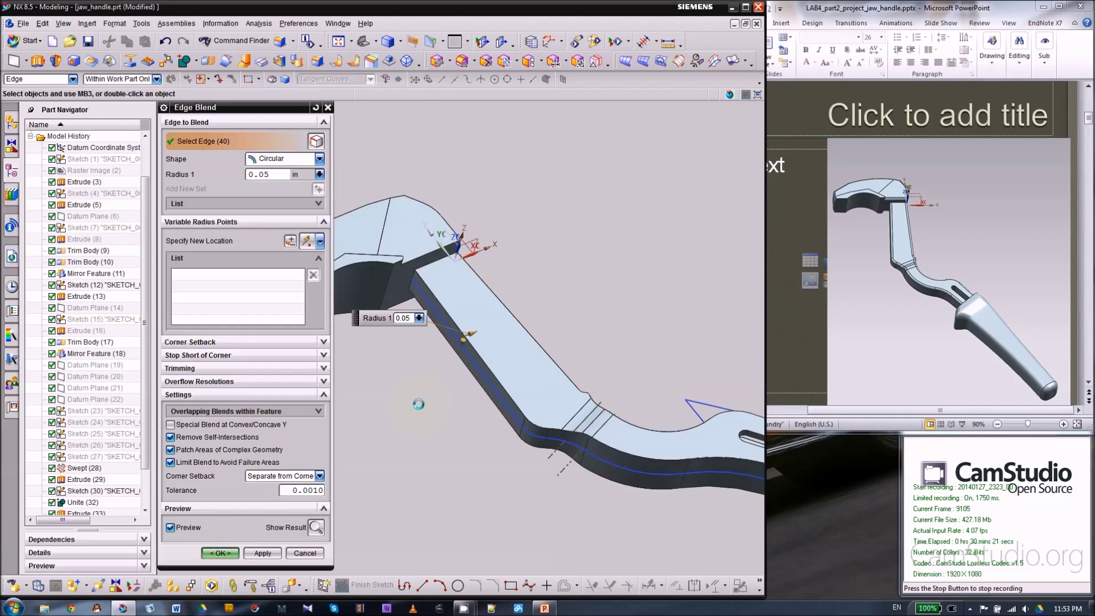
- Chamfer the two straight edges of the jaw head's flat underside around the handle, one on each side face, with symmetric distance 0.08 in
middle_drag(598, 298, 563, 361)
scroll(661, 414, up, 4)
scroll(686, 346, down, 4)
scroll(579, 303, up, 4)
scroll(603, 198, down, 3)
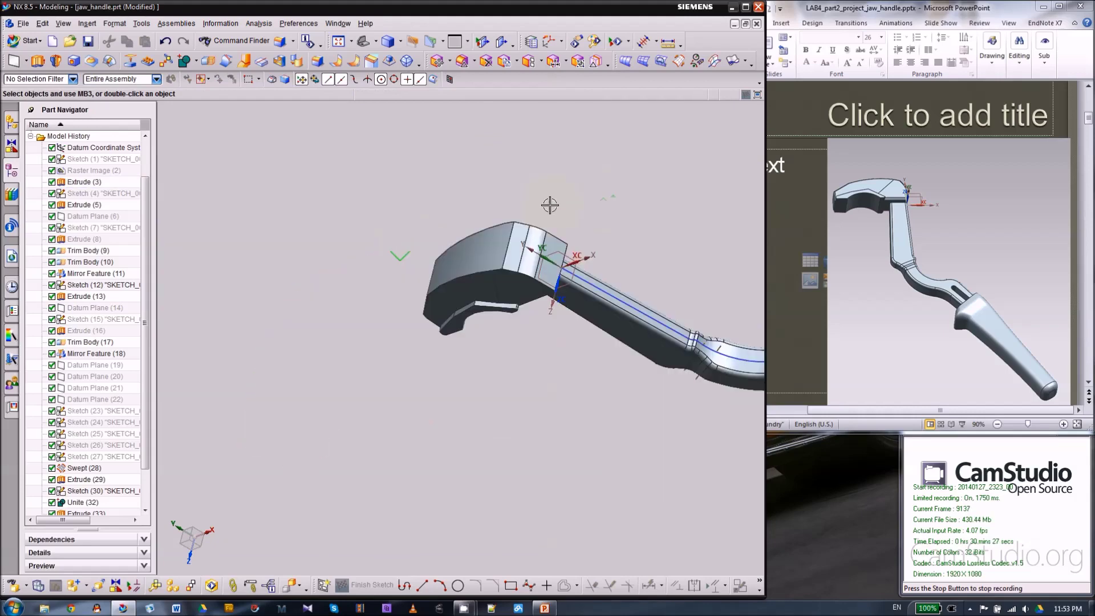
click(371, 61)
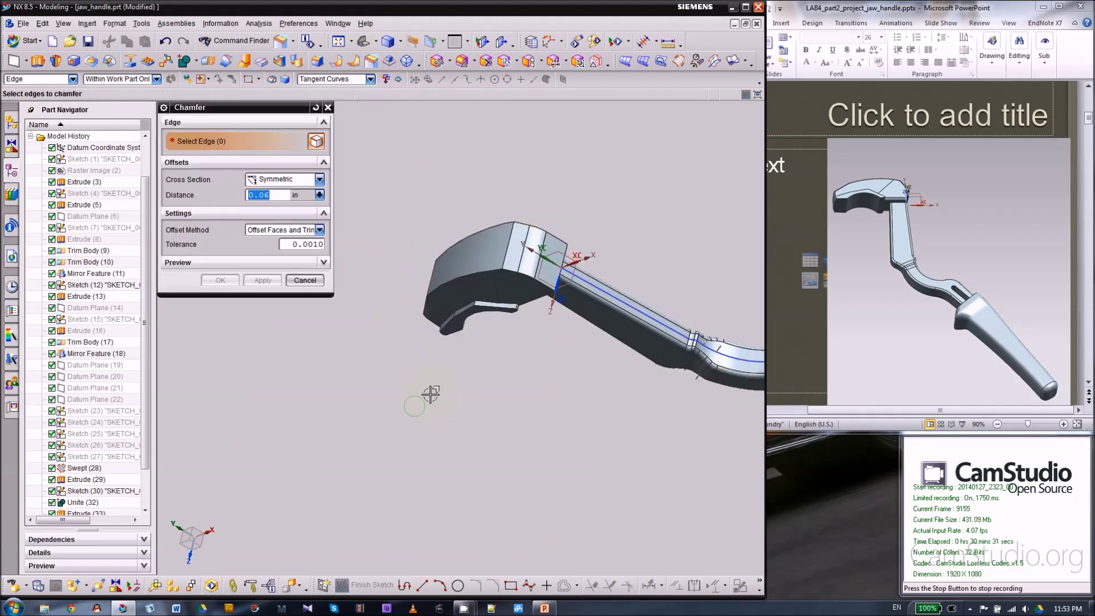
middle_drag(430, 391, 437, 294)
scroll(667, 250, up, 5)
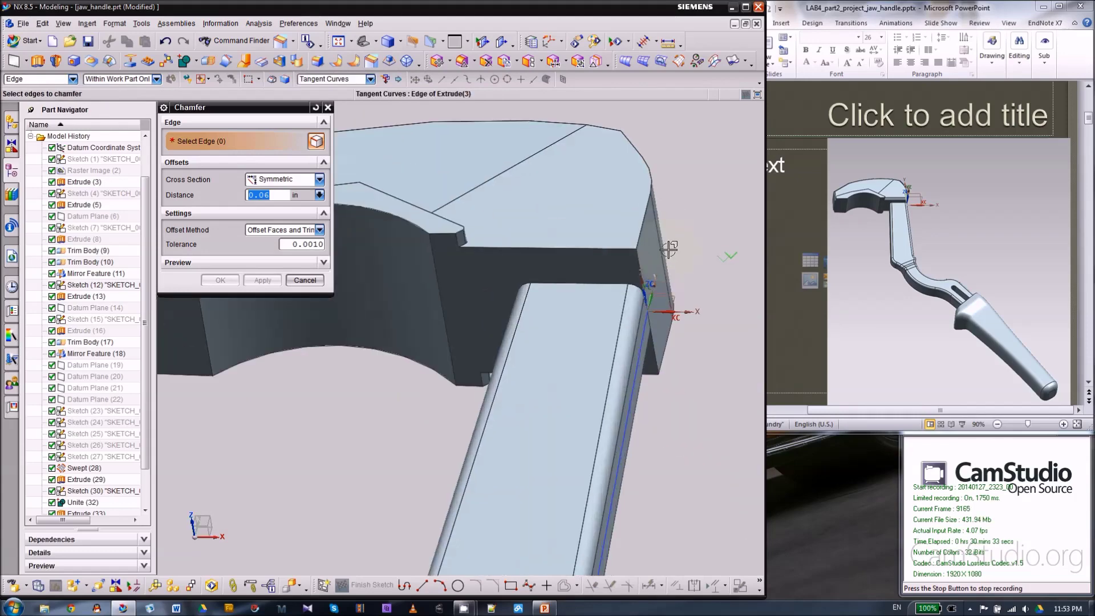
click(474, 248)
click(655, 373)
drag(546, 273, 551, 273)
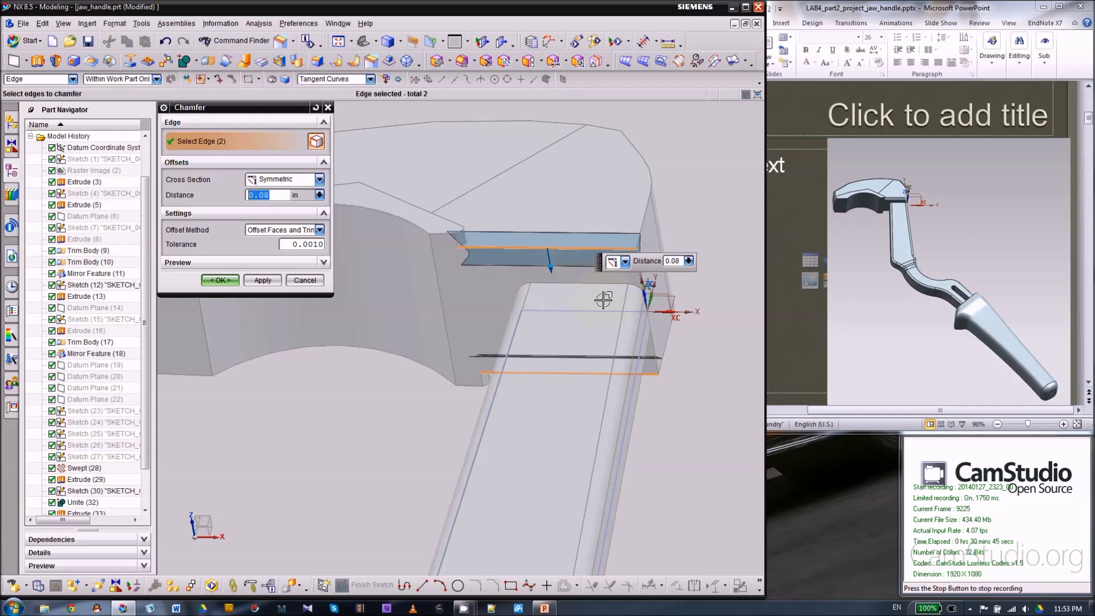
click(221, 280)
- Start a symmetric chamfer on the edges at the jaw head's tip with distance 0.05 in
middle_drag(381, 334, 391, 440)
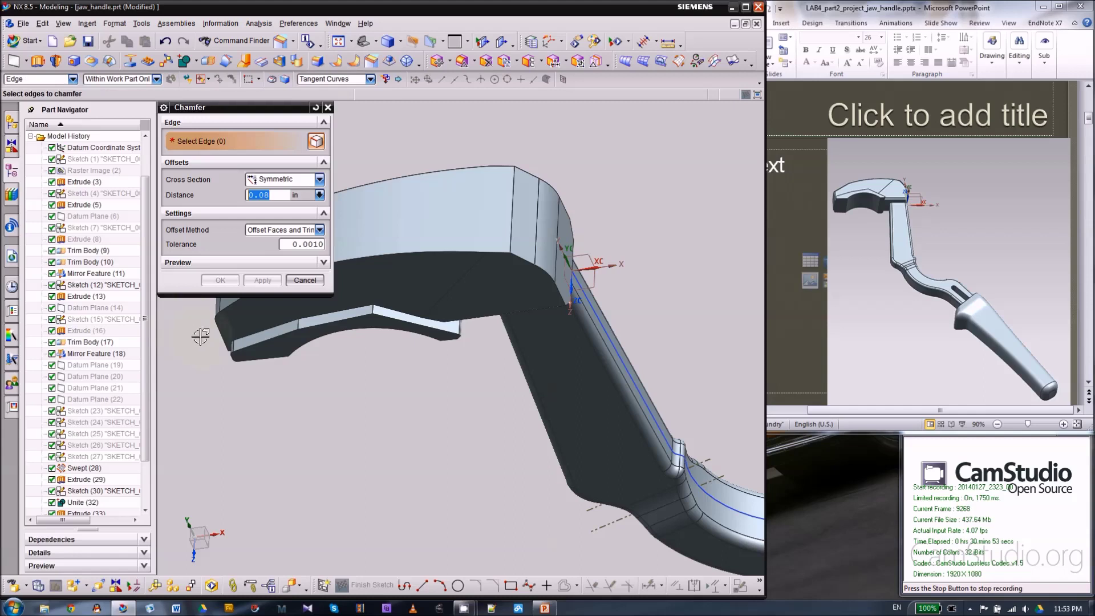
click(220, 335)
scroll(671, 313, down, 3)
scroll(405, 296, up, 2)
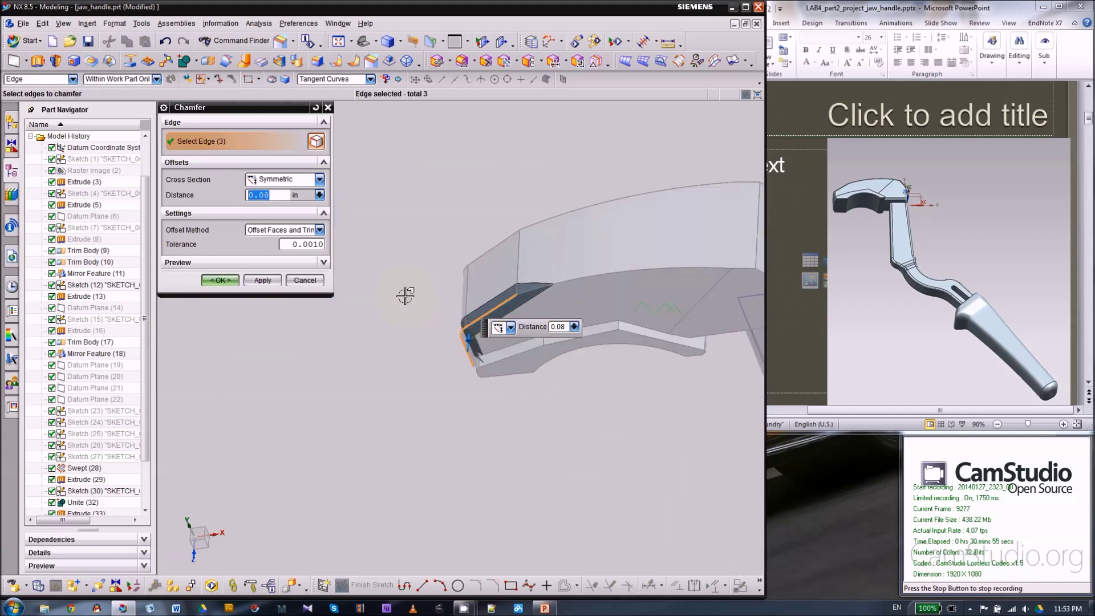
text(0.05)
key(Return)
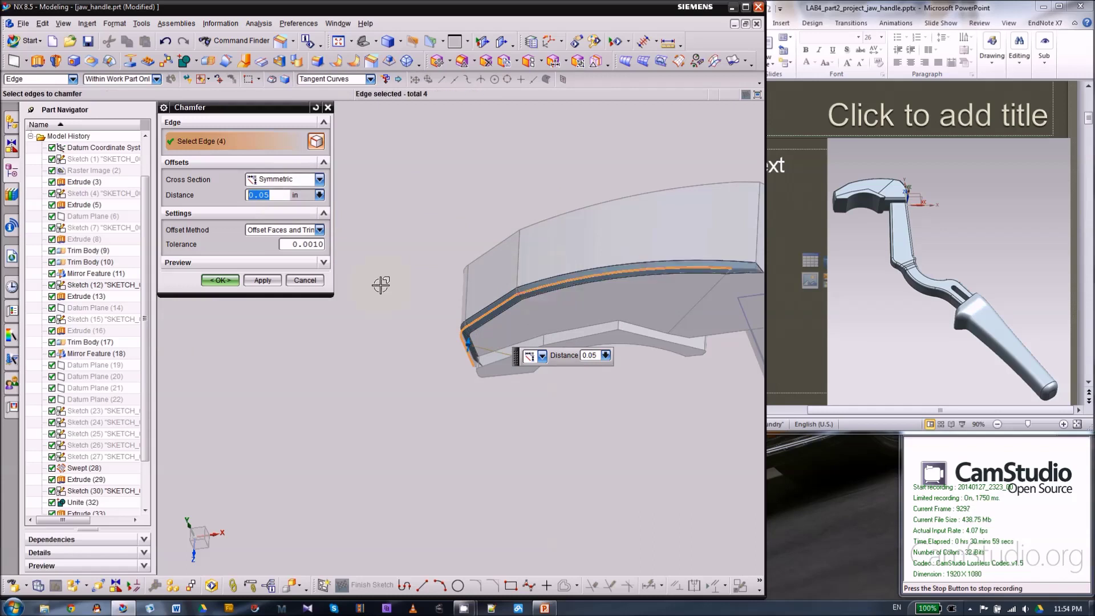
- Add the remaining outer contour edges on the same side of the jaw head to the chamfer, up to the handle end
click(544, 285)
scroll(385, 288, down, 2)
scroll(593, 262, up, 2)
click(550, 278)
click(551, 278)
scroll(688, 301, down, 2)
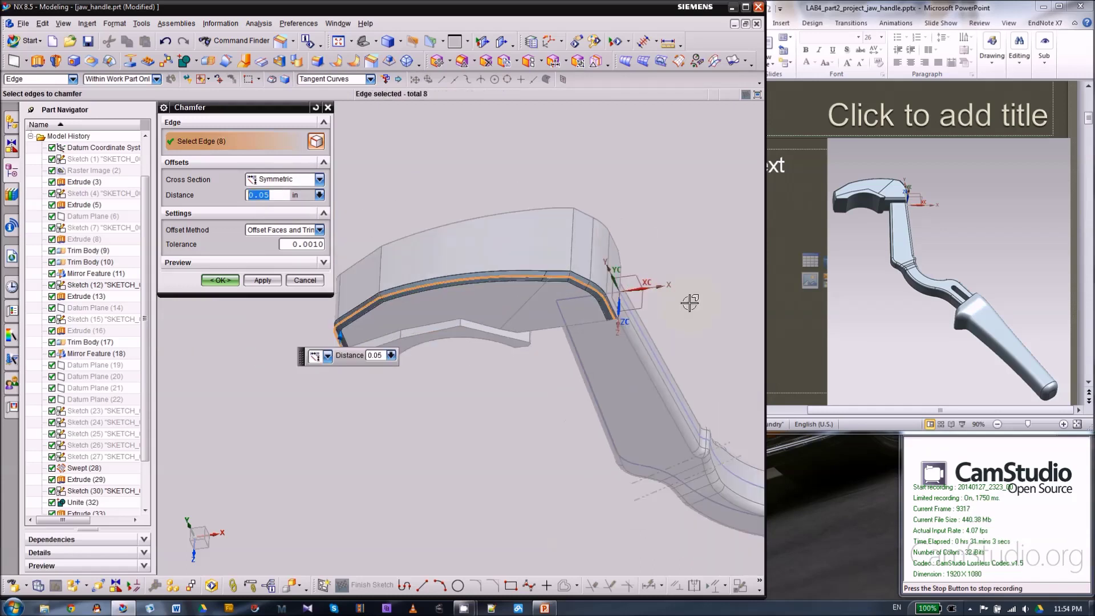
- Add the matching outer contour edges on the jaw head's opposite side and complete the chamfer
middle_drag(434, 414, 457, 420)
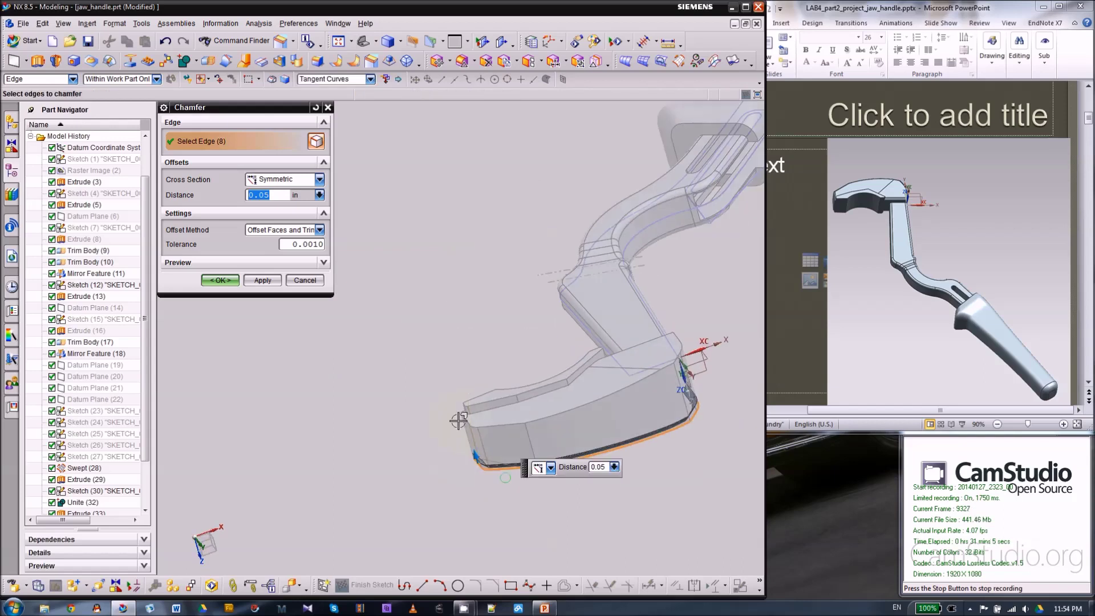
click(463, 417)
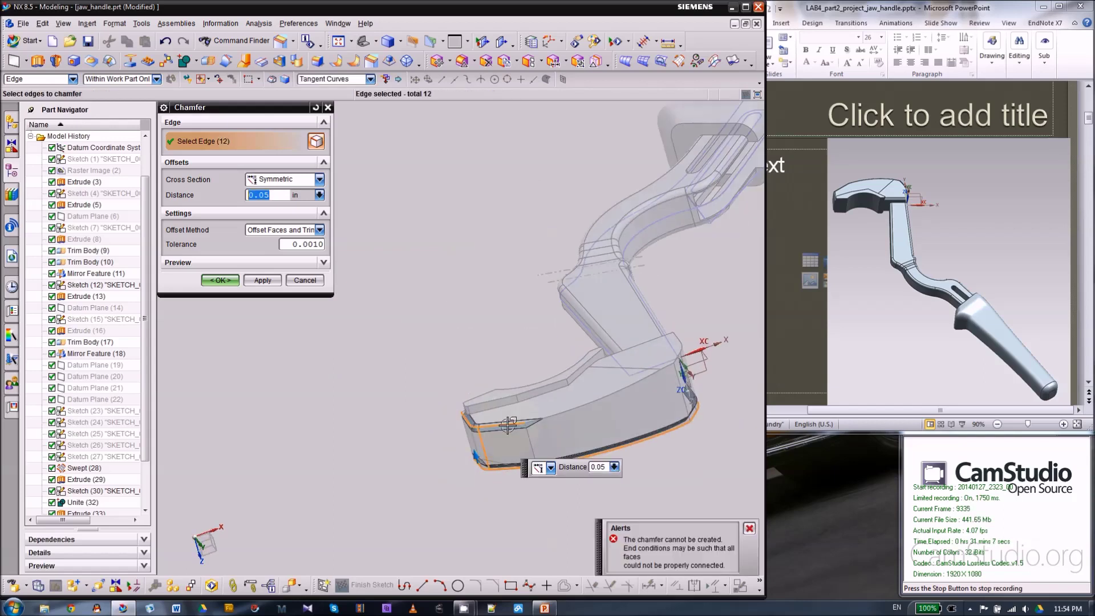
click(677, 360)
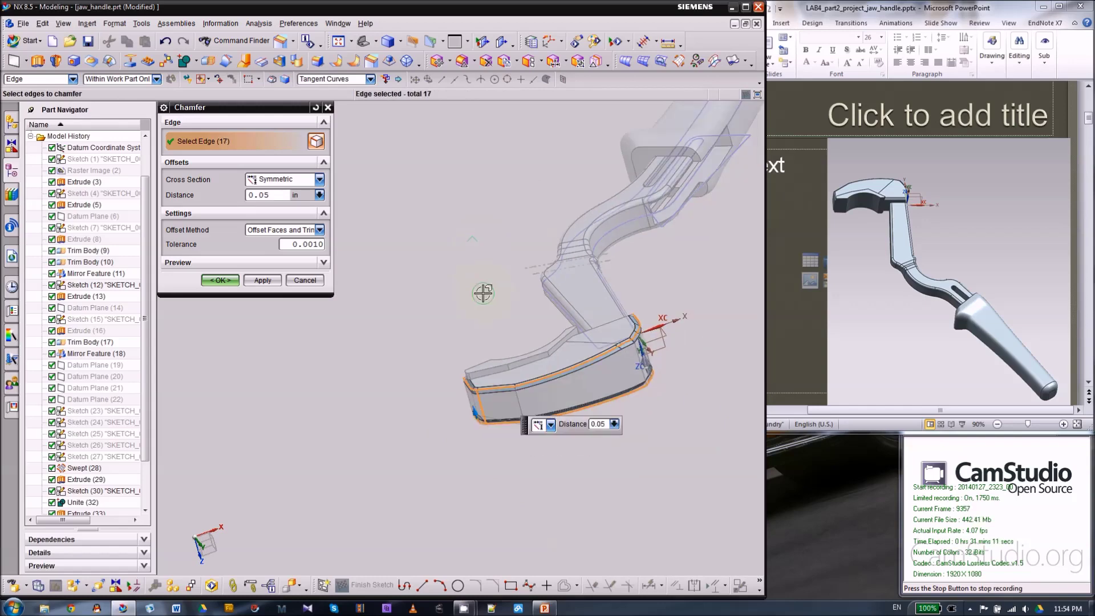
middle_drag(483, 293, 452, 200)
click(225, 283)
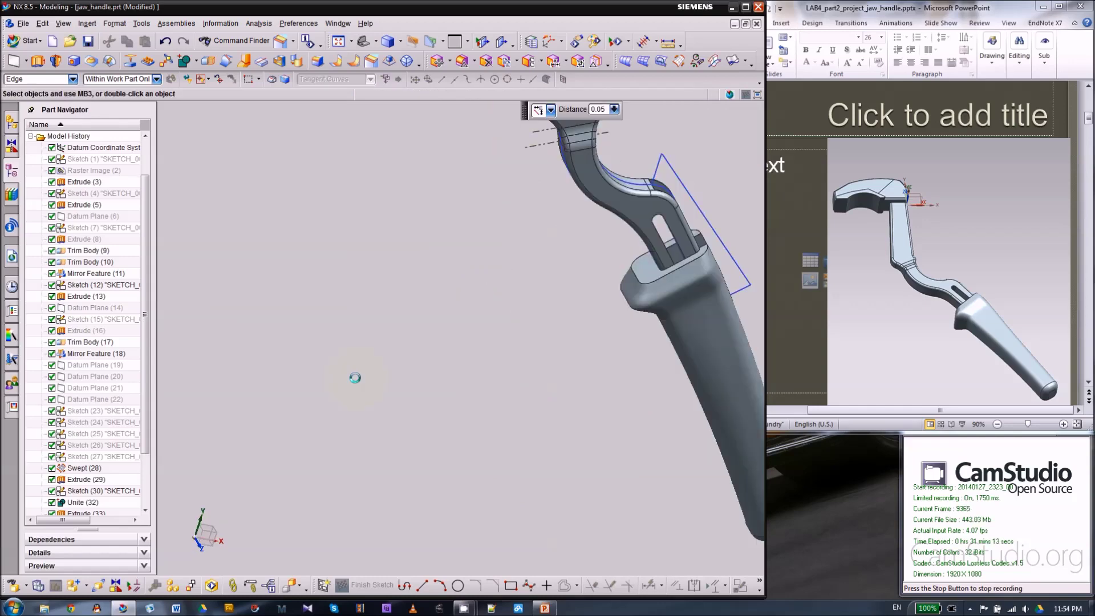
- Examine the chamfered and blended jaw handle from several angles and compare it with the picture on the lab slide
scroll(437, 388, down, 4)
middle_drag(473, 249, 445, 203)
scroll(445, 202, up, 5)
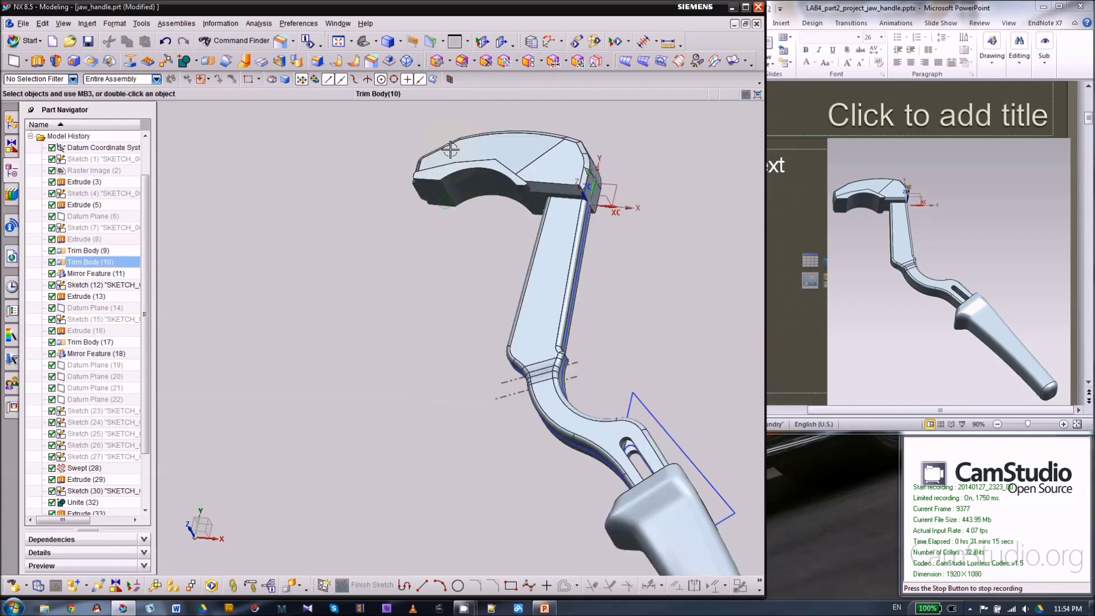
scroll(463, 159, down, 2)
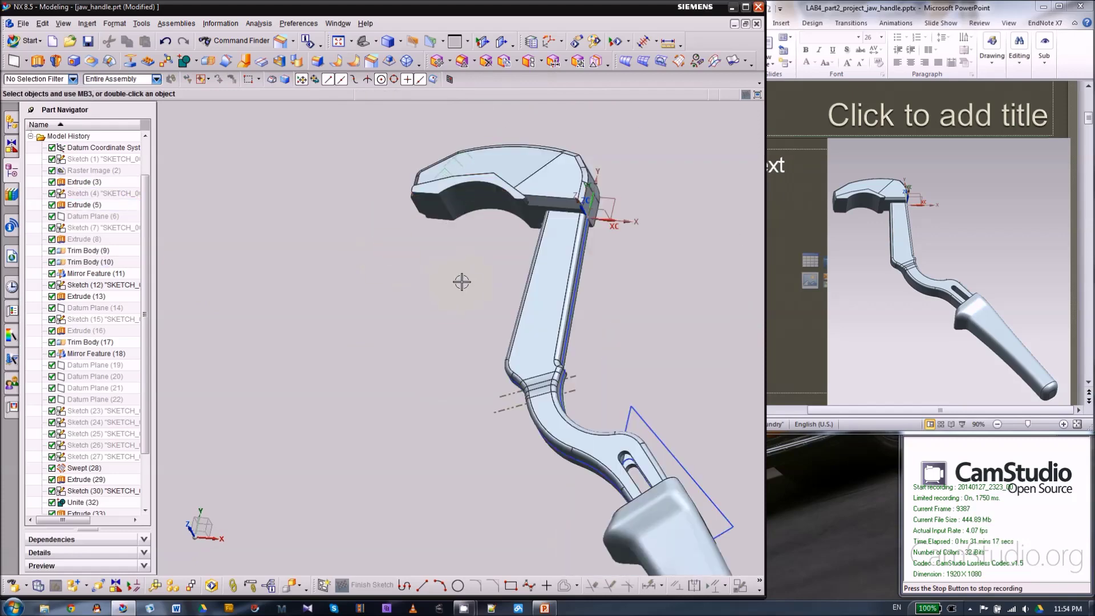
scroll(457, 269, up, 1)
scroll(603, 236, down, 3)
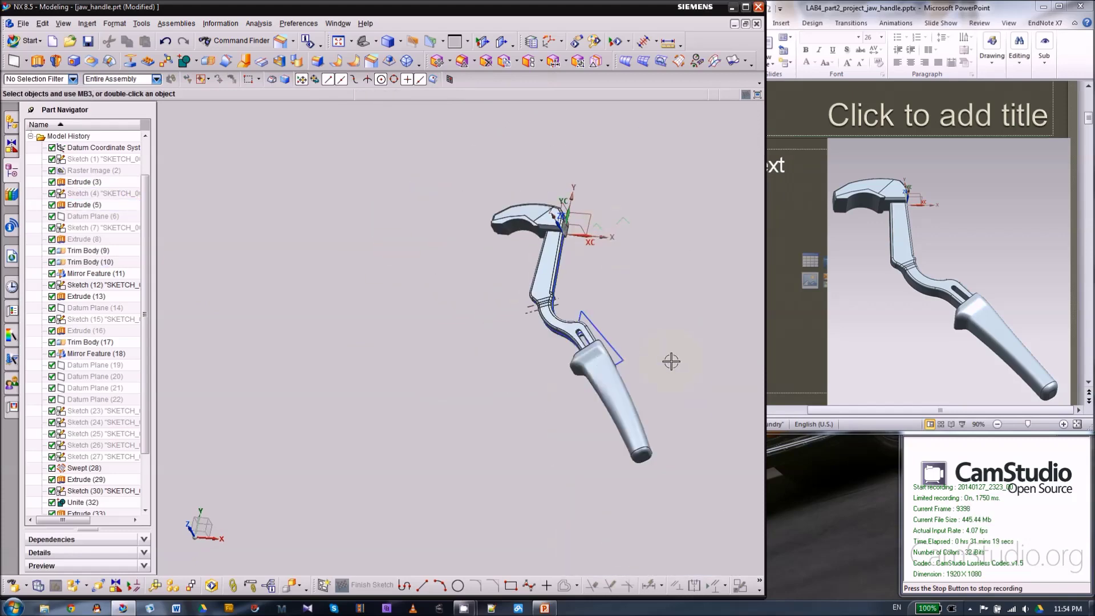
scroll(656, 327, up, 2)
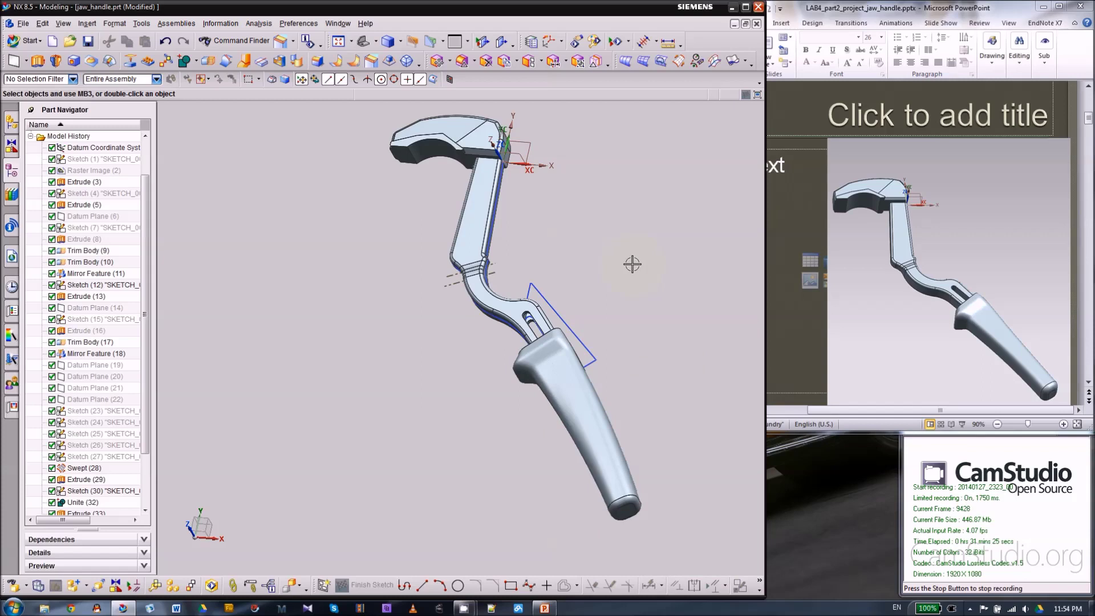
scroll(445, 352, down, 1)
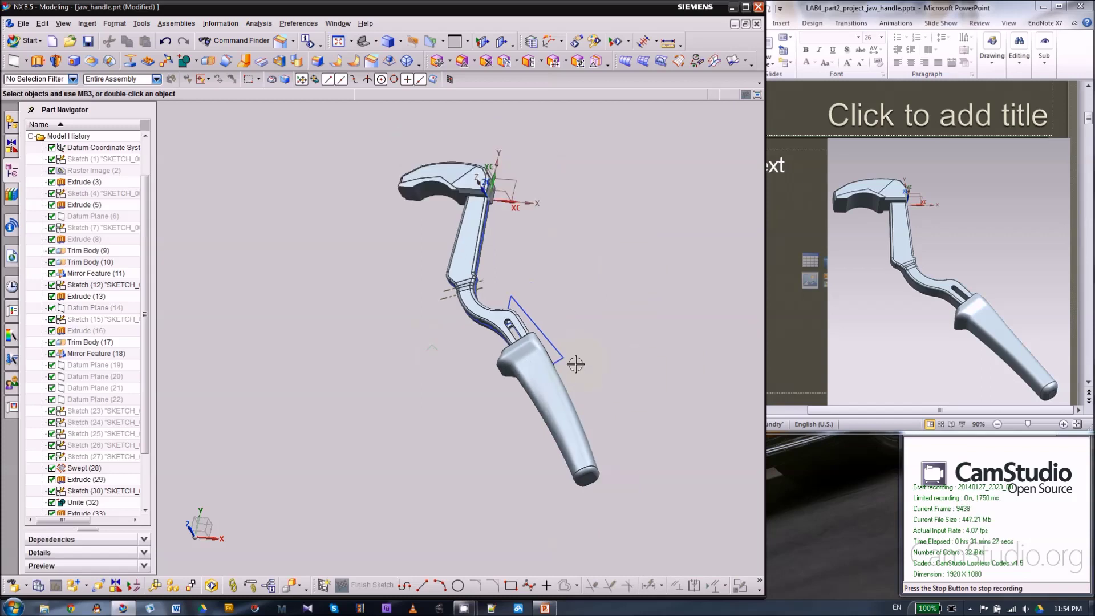
scroll(573, 364, up, 2)
scroll(455, 372, down, 1)
middle_drag(592, 328, 635, 303)
scroll(639, 304, up, 1)
scroll(642, 302, down, 1)
scroll(644, 301, up, 1)
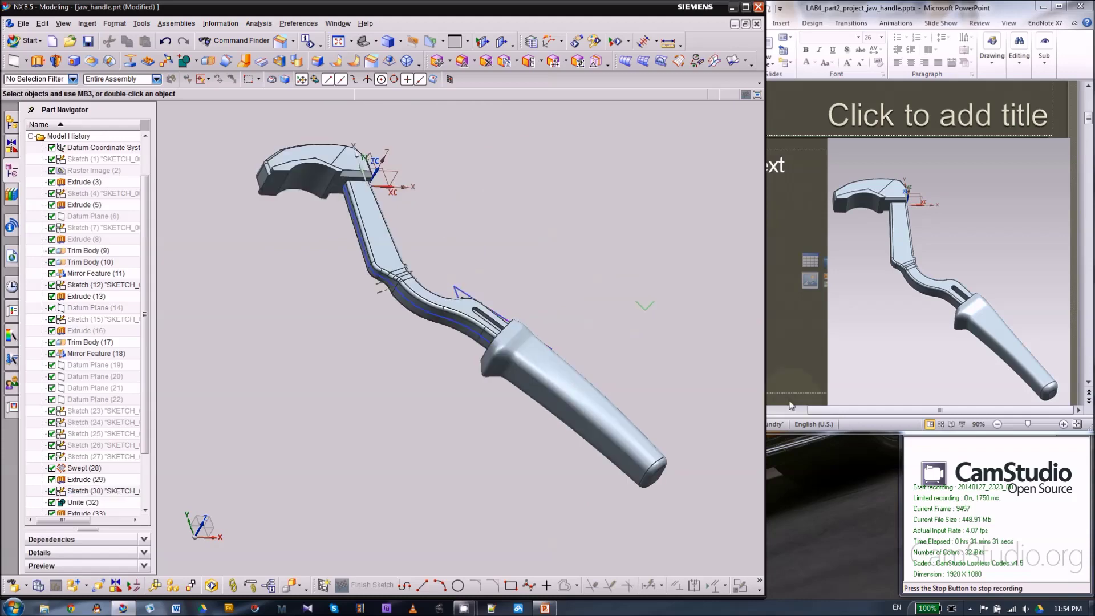